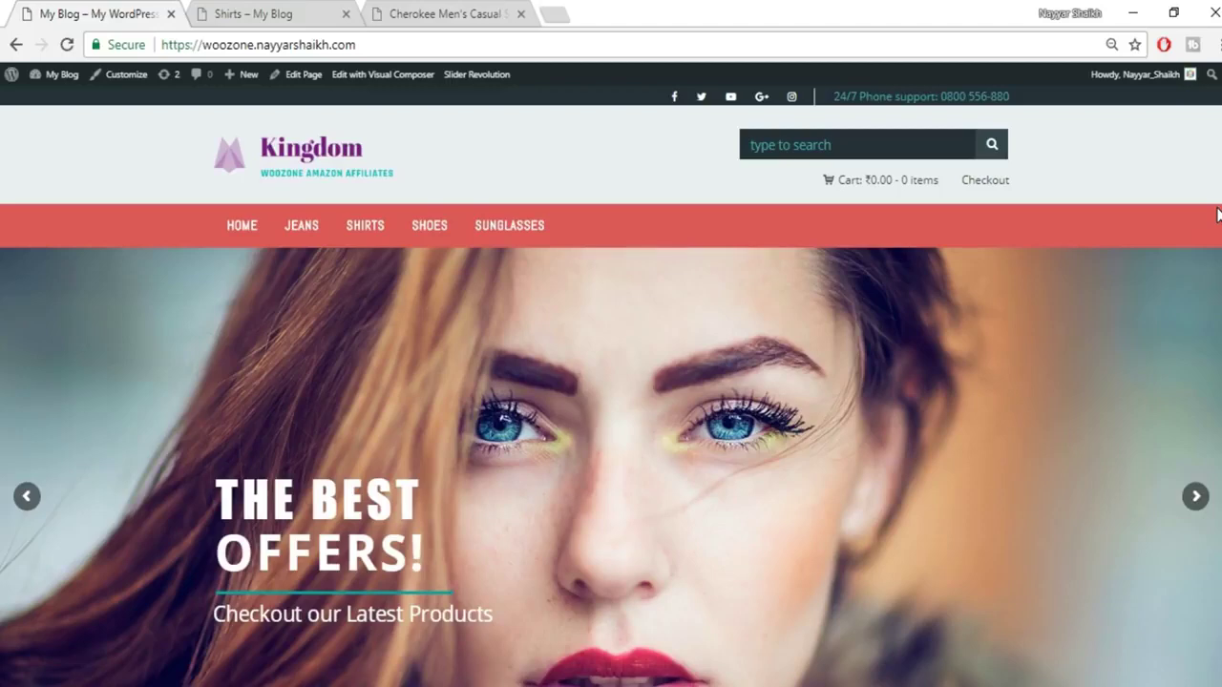
Step: Page the Featured Products carousel forward twice until the white fancy design shirt appears
scroll(611, 382, "down", 2)
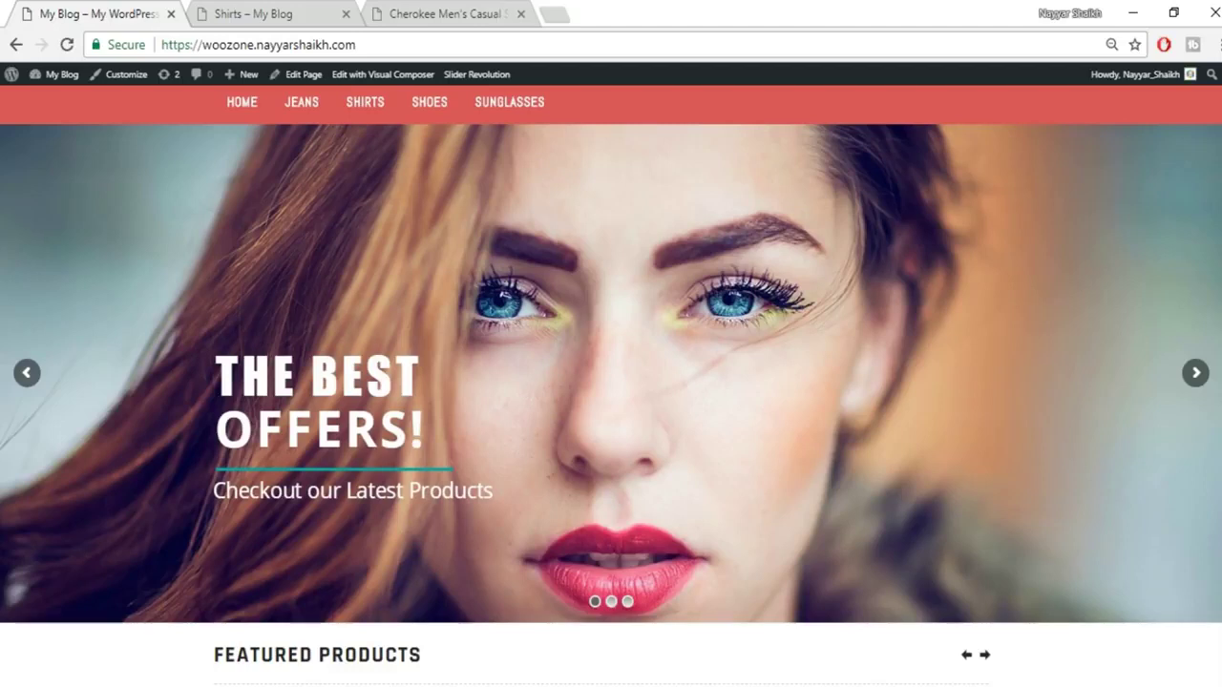
scroll(611, 382, "down", 6)
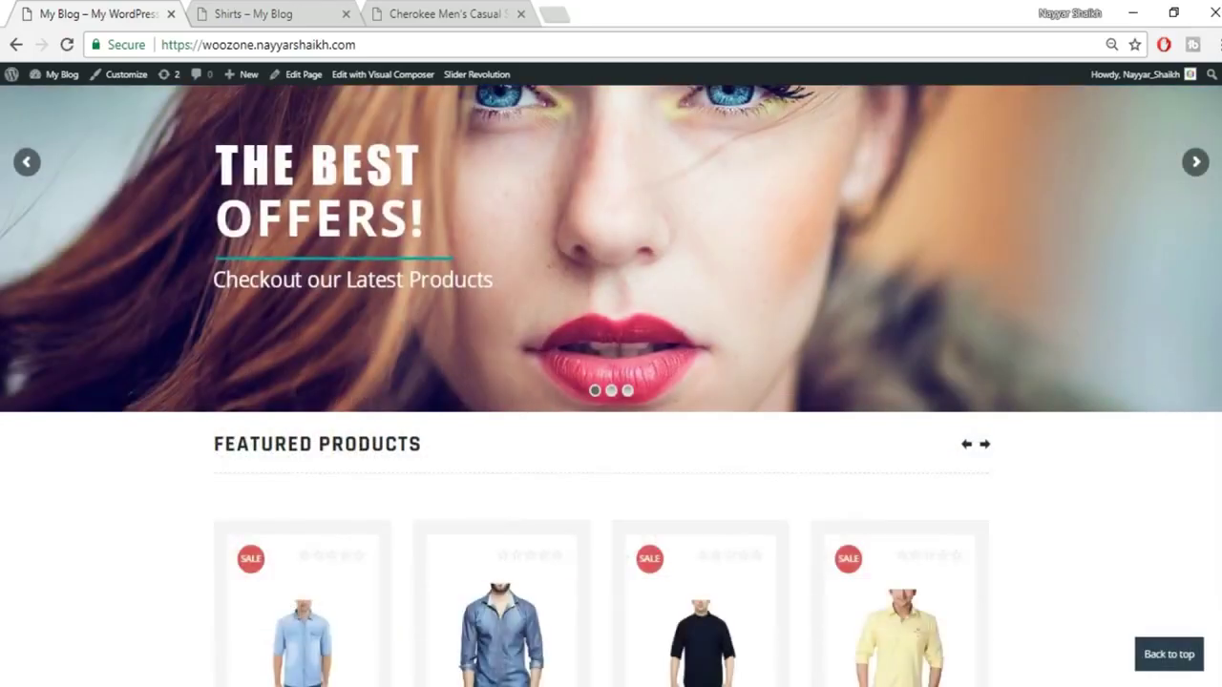
scroll(611, 382, "up", 1)
scroll(611, 382, "down", 1)
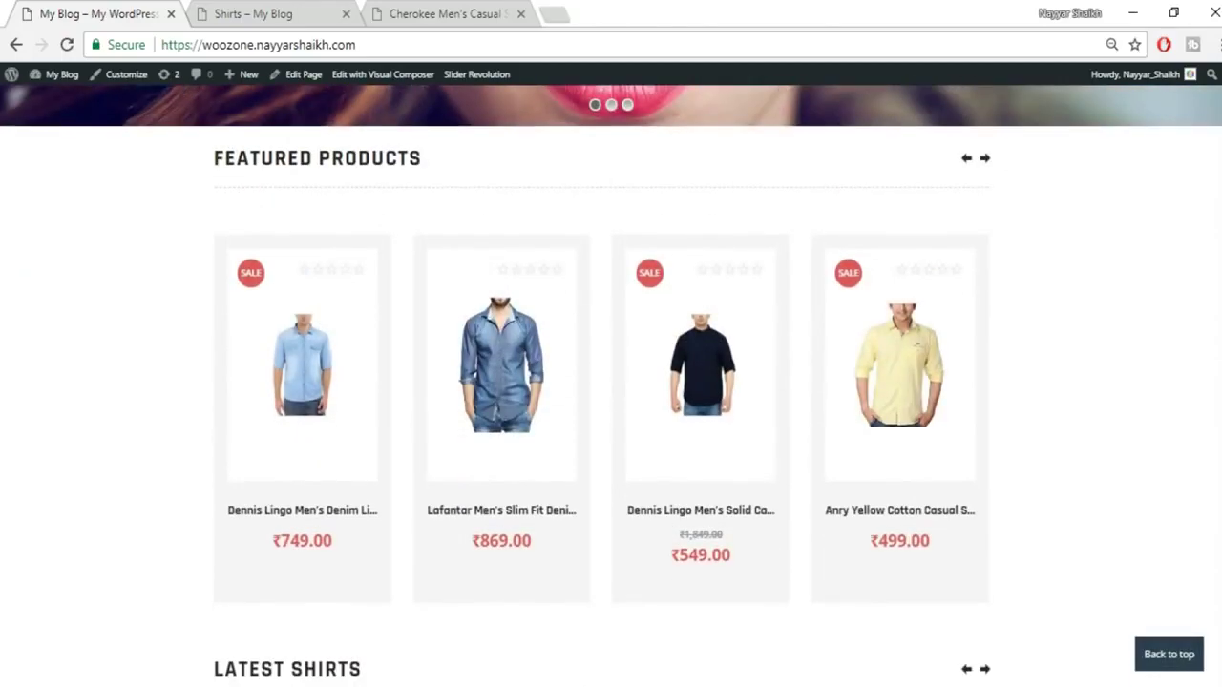
scroll(611, 382, "up", 1)
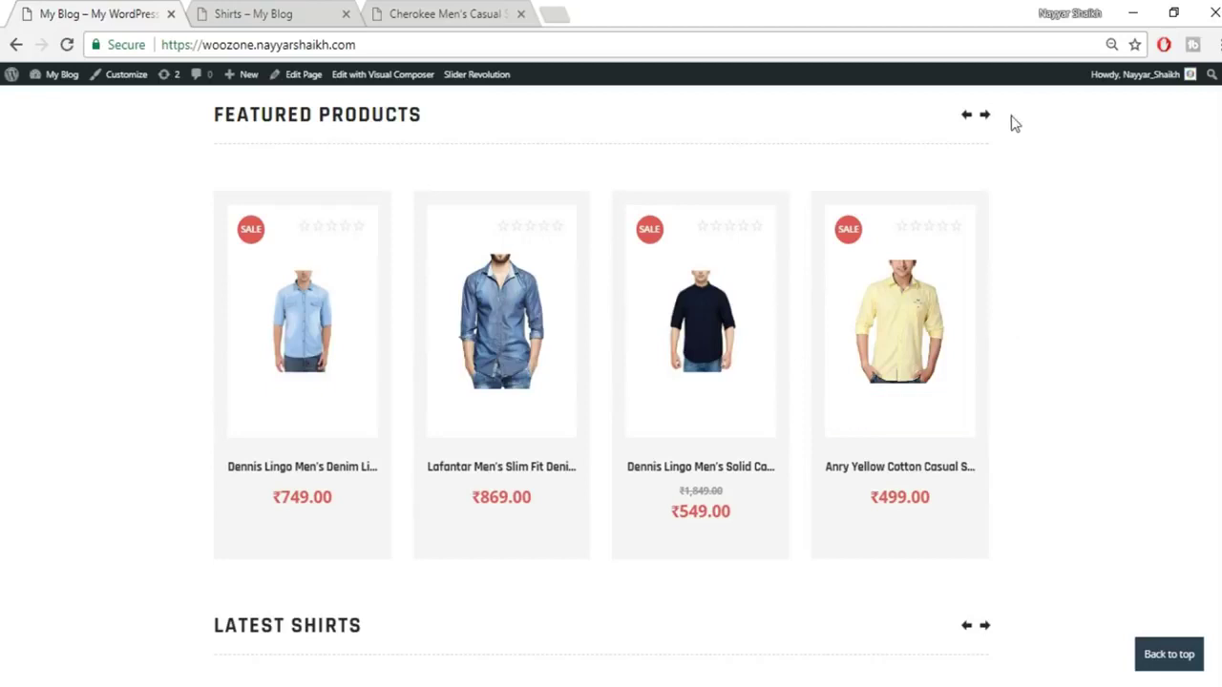
left_click(985, 117)
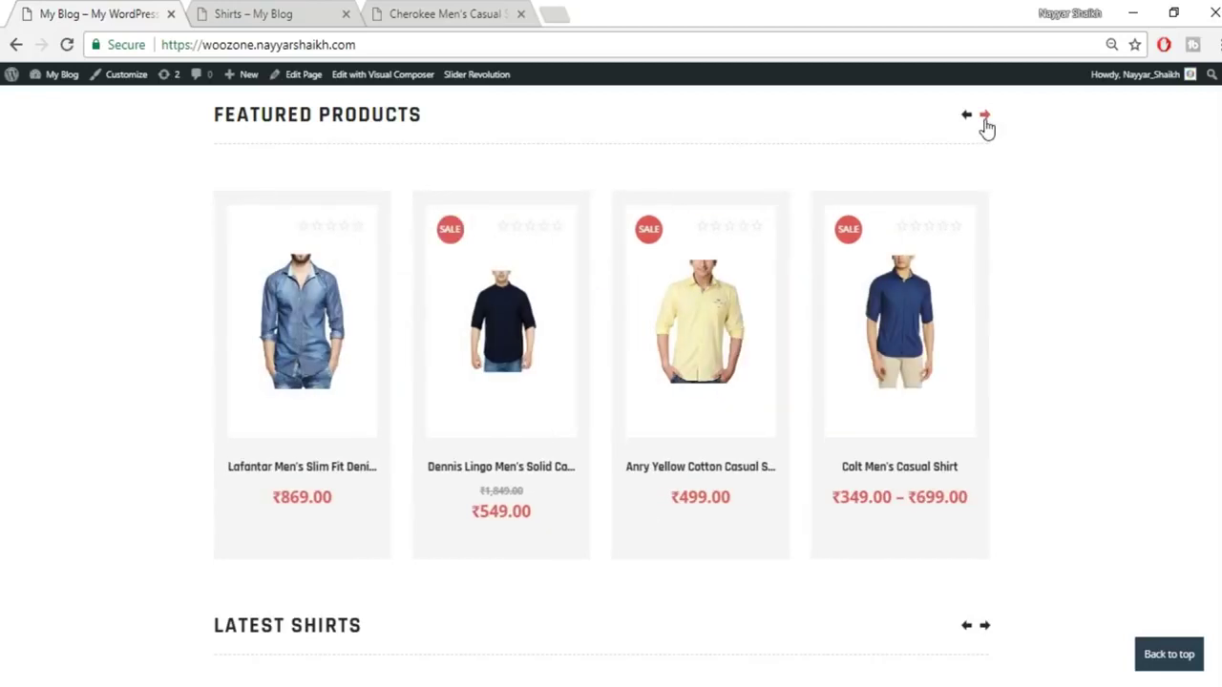
left_click(985, 117)
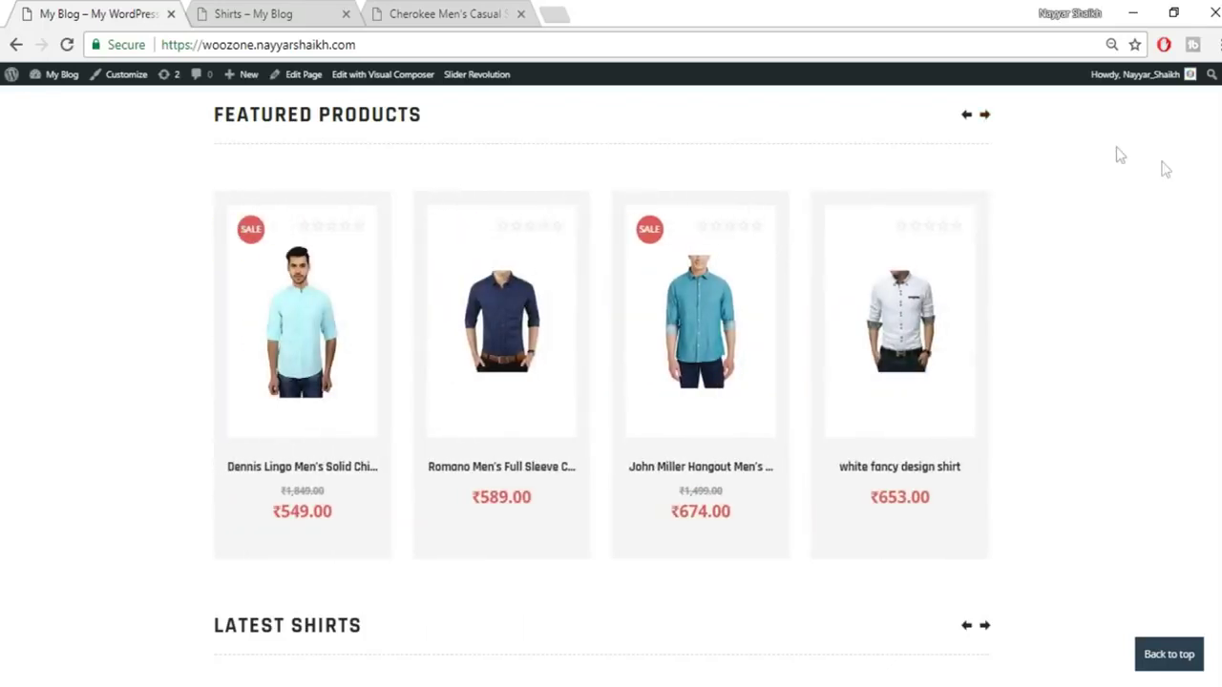
scroll(611, 382, "down", 5)
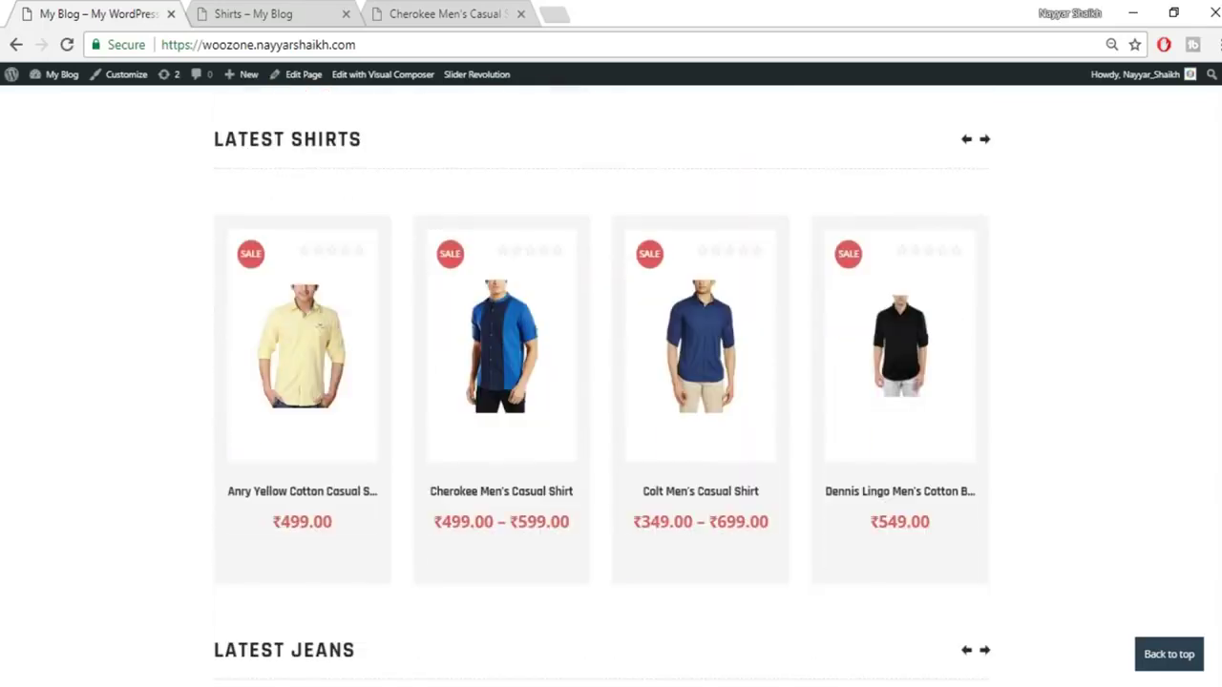
Step: Advance the Latest Shirts carousel three shirts forward
left_click(986, 142)
left_click(988, 143)
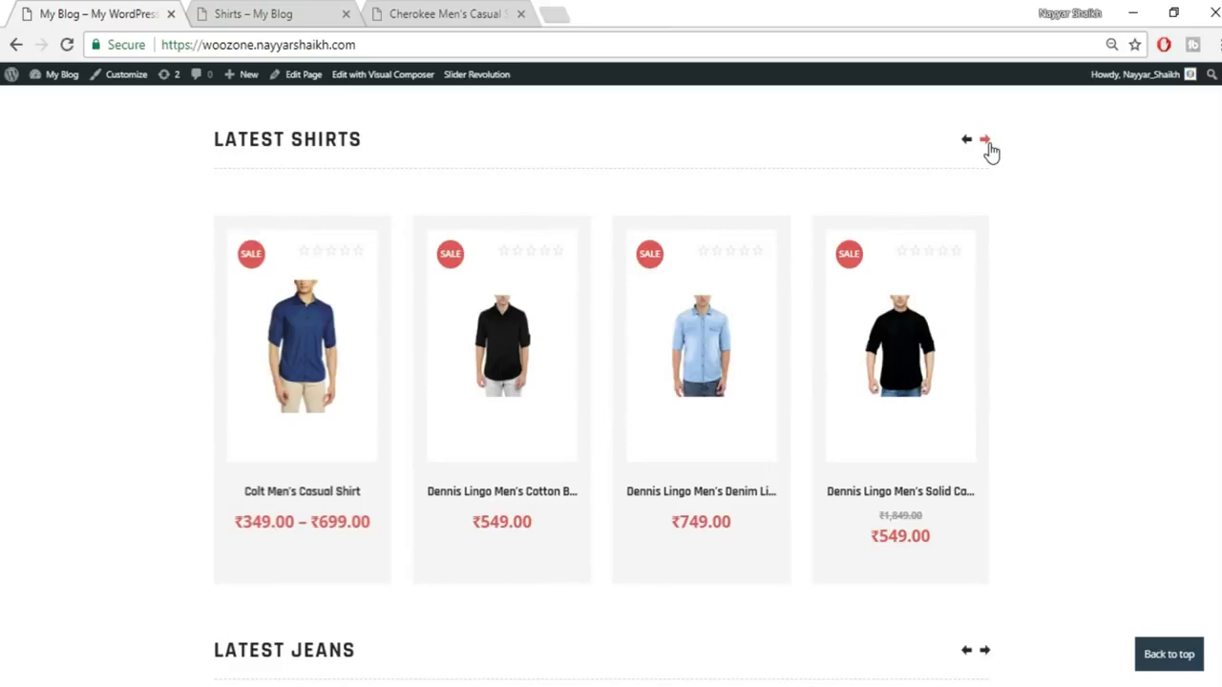
left_click(987, 142)
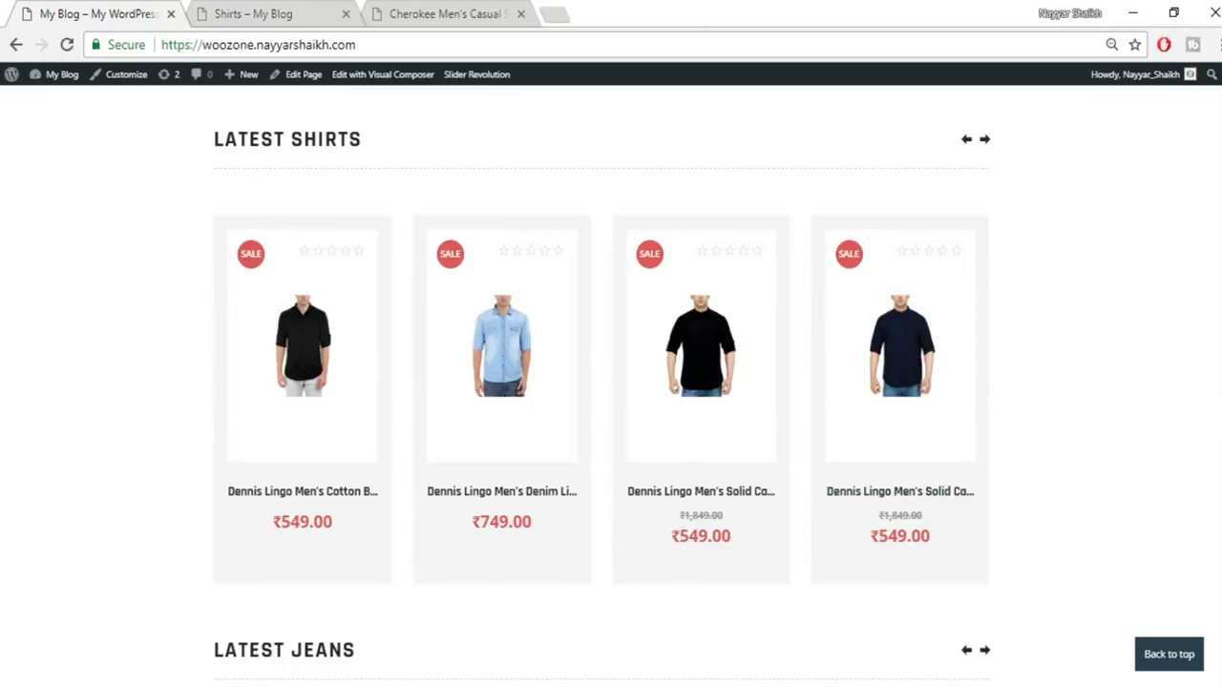
Step: Review the Jeans and Shoes rows, then switch to the Shirts category page
scroll(1216, 515, "down", 3)
scroll(1216, 515, "down", 9)
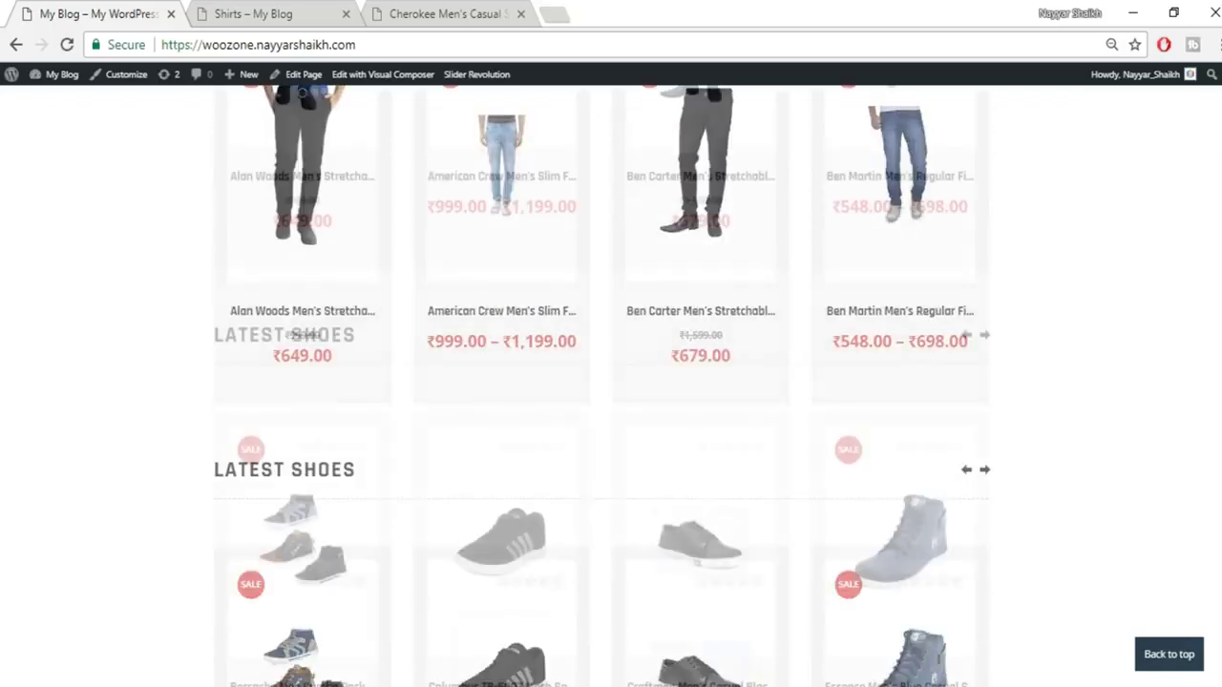
scroll(1216, 515, "down", 8)
scroll(1216, 515, "up", 13)
scroll(1216, 515, "up", 10)
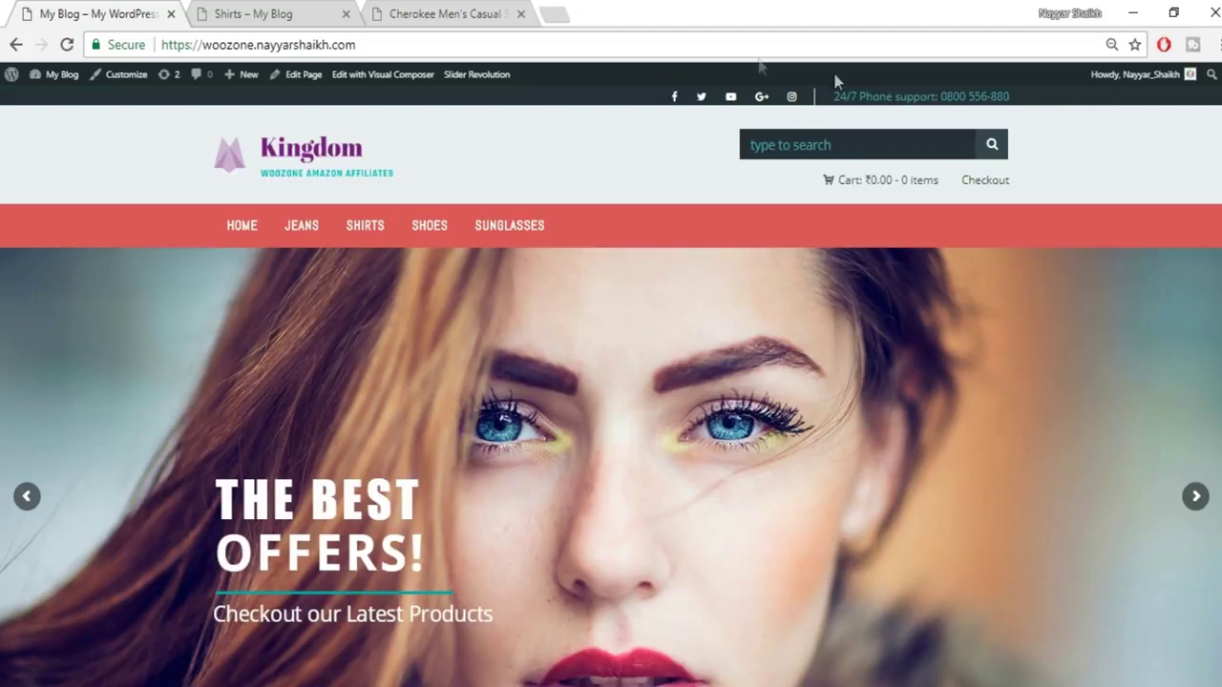
left_click(276, 12)
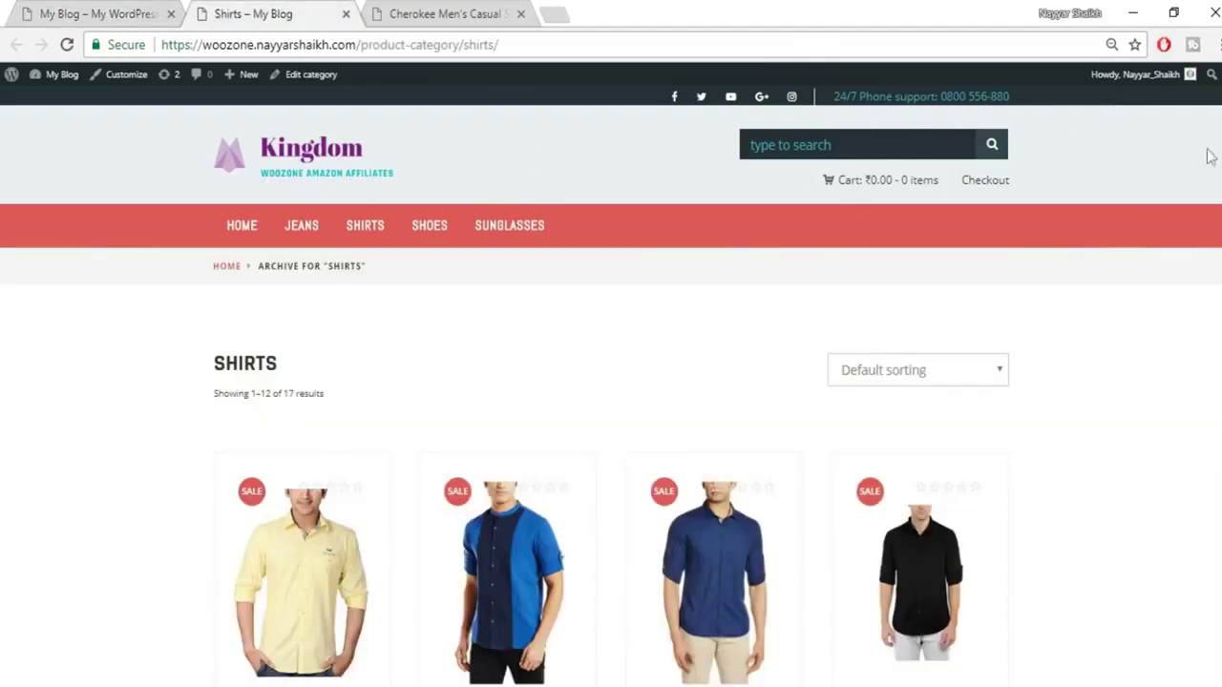
Step: Scroll the Shirts archive down to its 1–12 of 17 pagination and back to the top
scroll(611, 386, "down", 10)
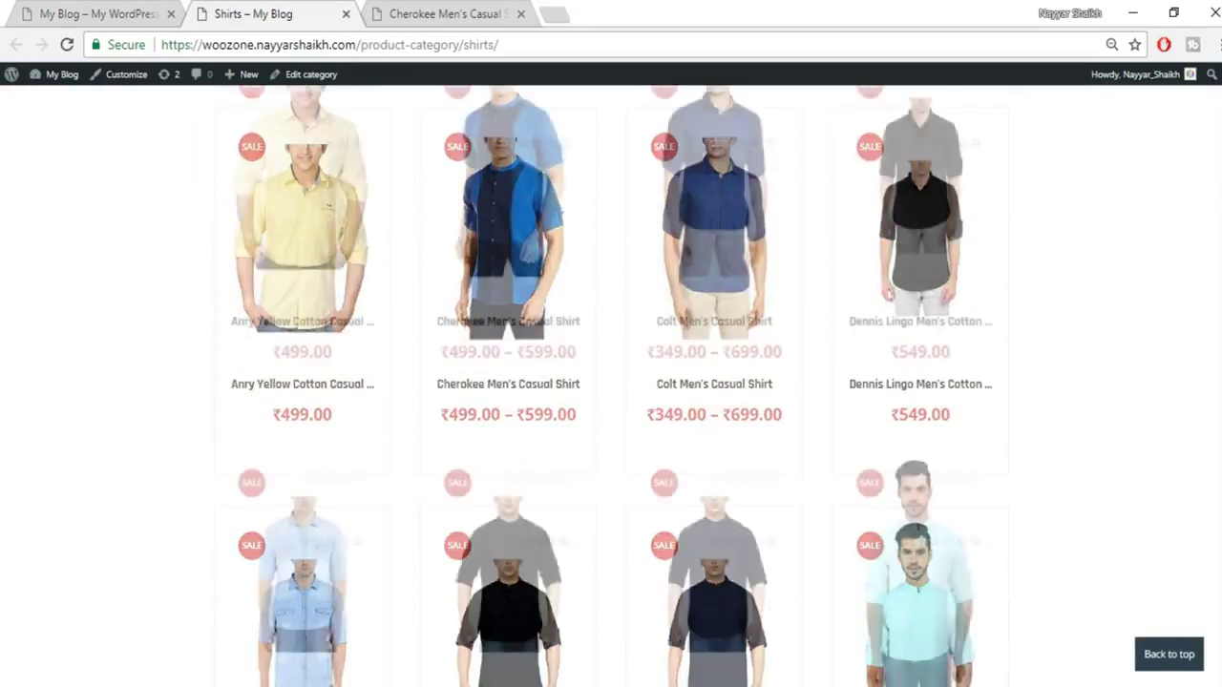
scroll(611, 382, "up", 10)
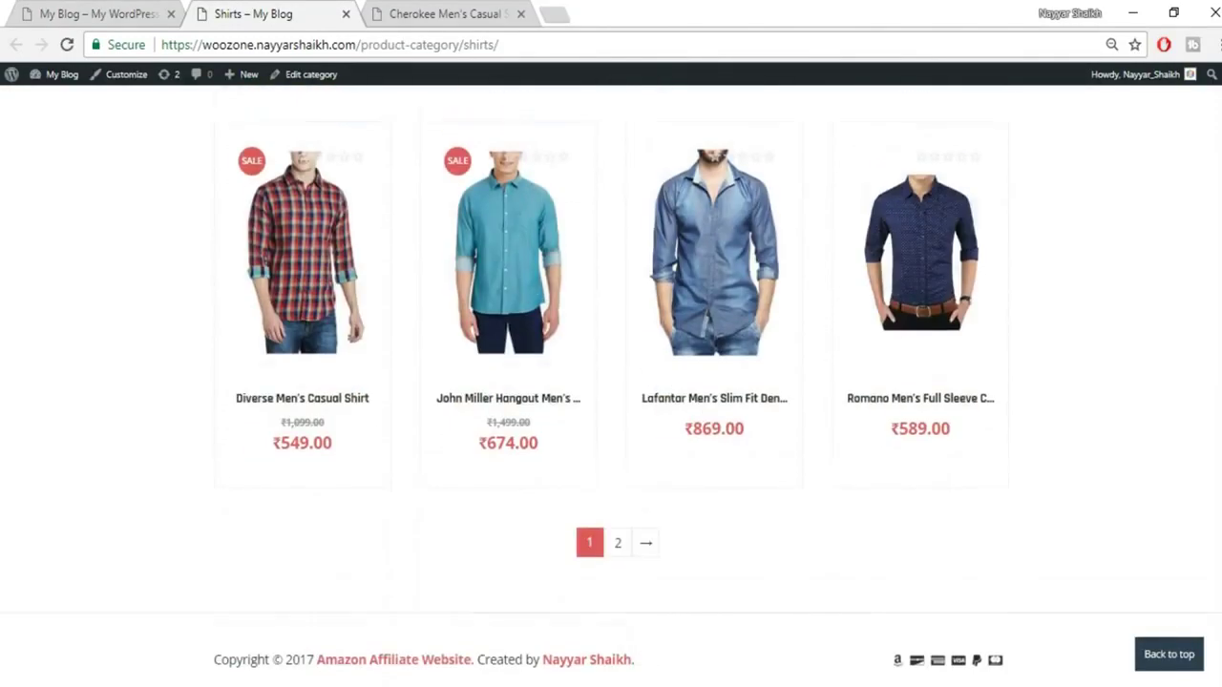
scroll(611, 382, "up", 2)
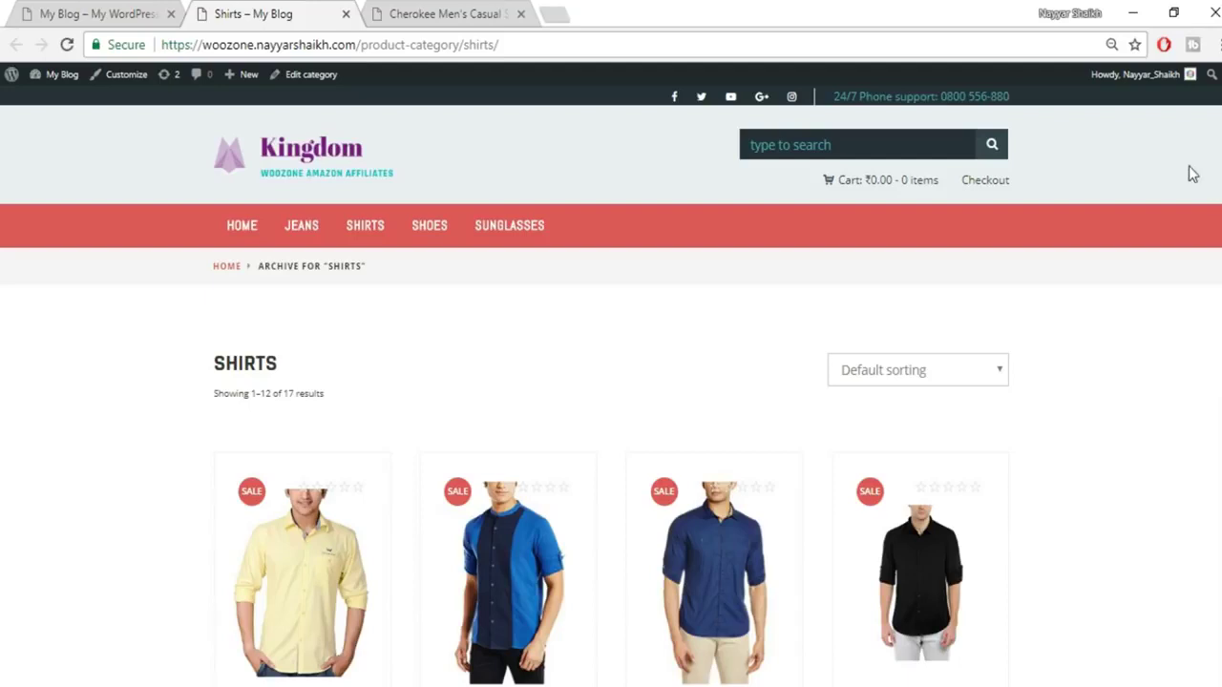
Step: Bring up the Cherokee Men's Casual Shirt product page priced ₹499.00 – ₹599.00
left_click(435, 15)
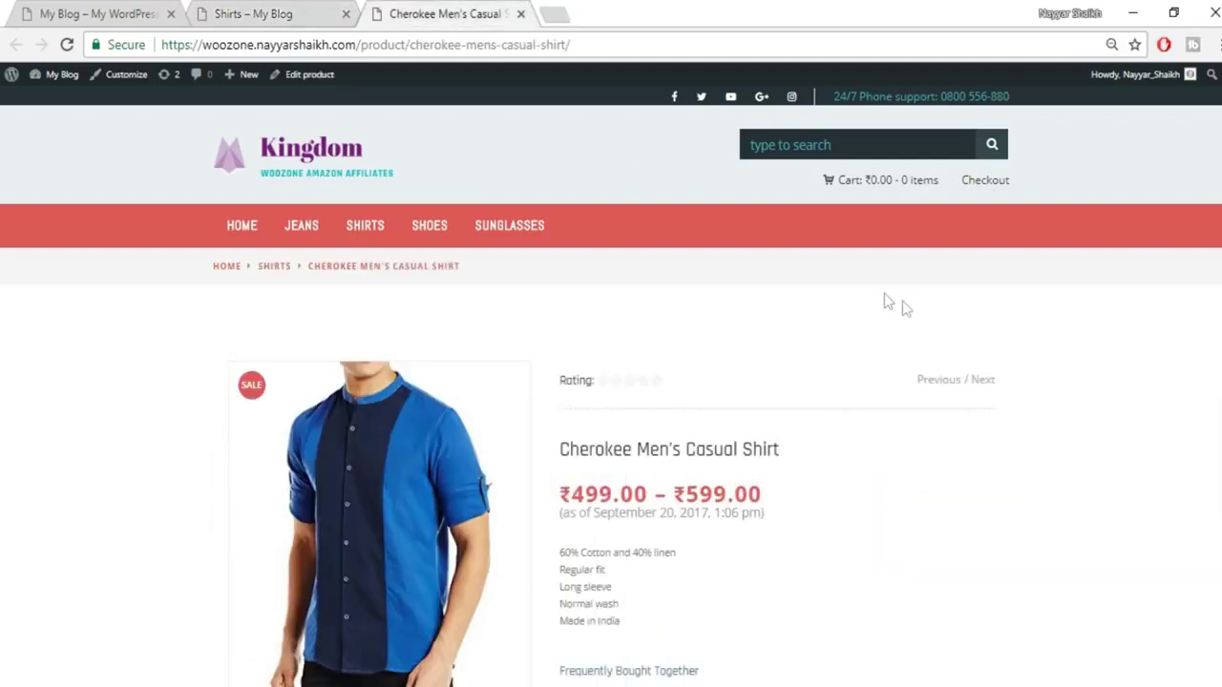
scroll(611, 382, "down", 3)
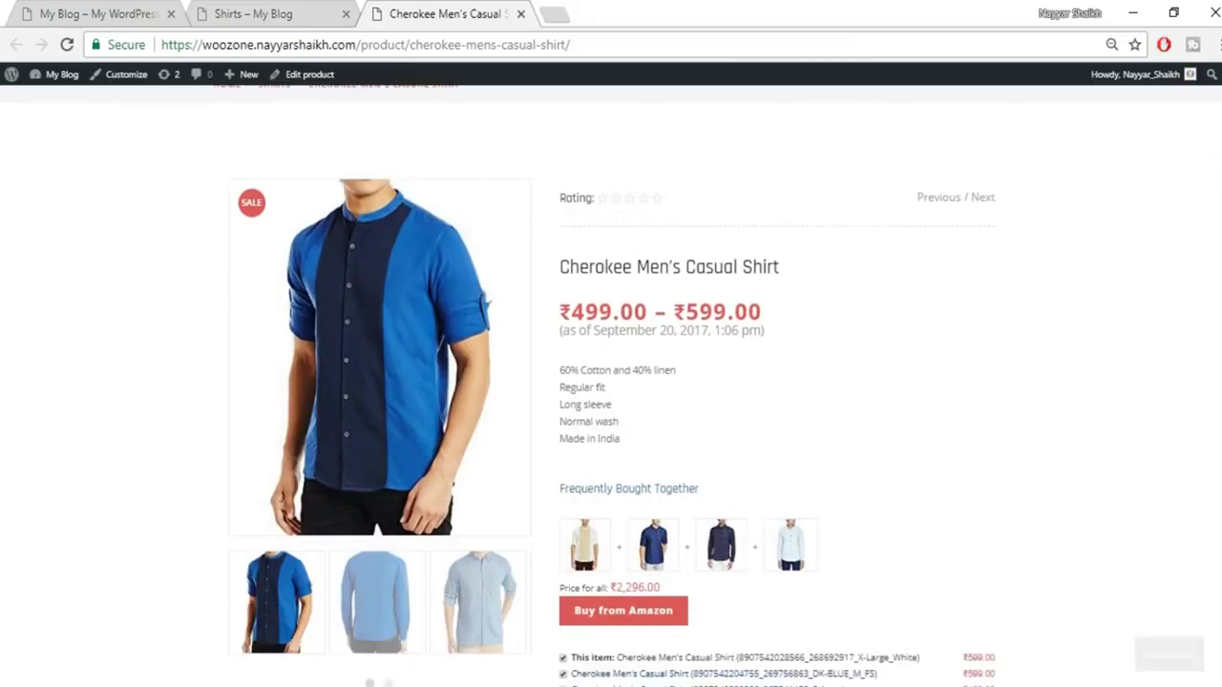
scroll(611, 382, "up", 1)
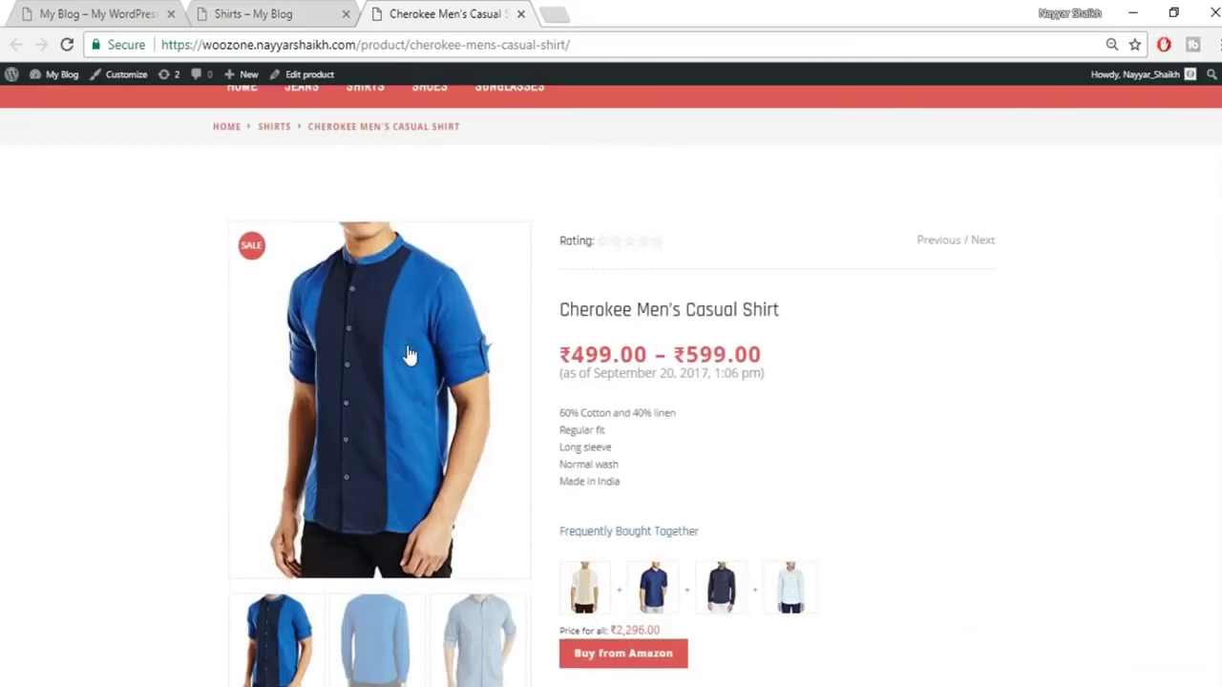
scroll(409, 354, "down", 1)
Step: Step through the gallery thumbnails until the denim shirt photo is the main image
left_click(375, 549)
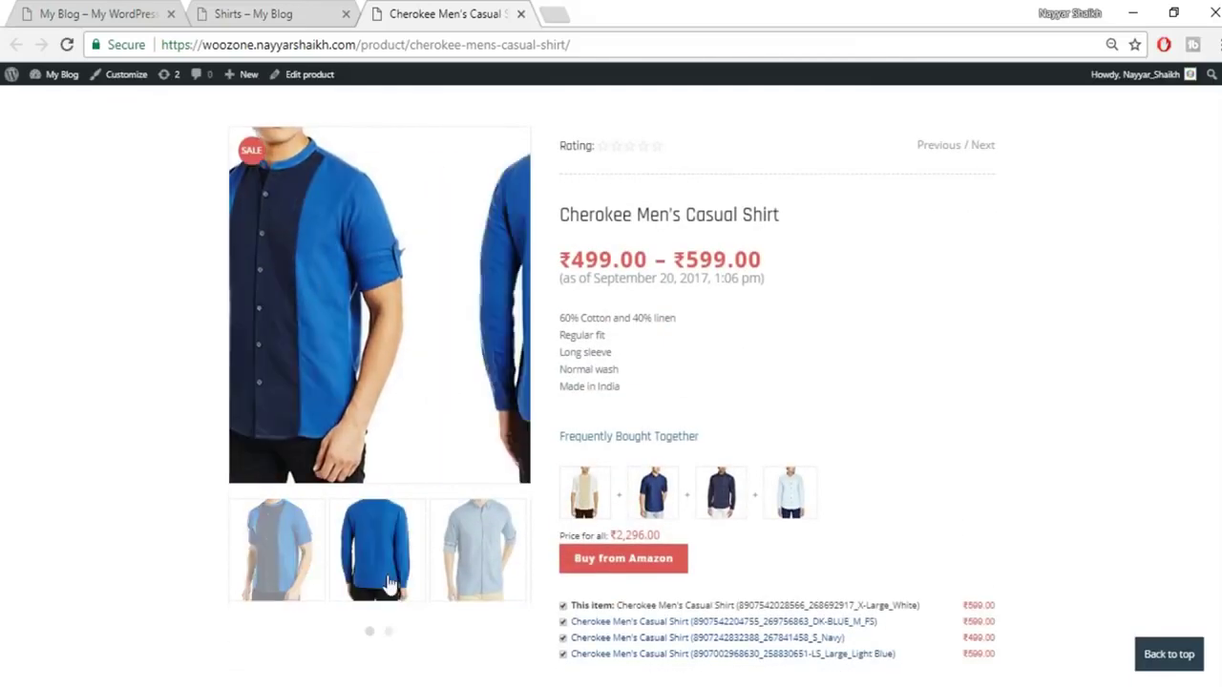
left_click(467, 572)
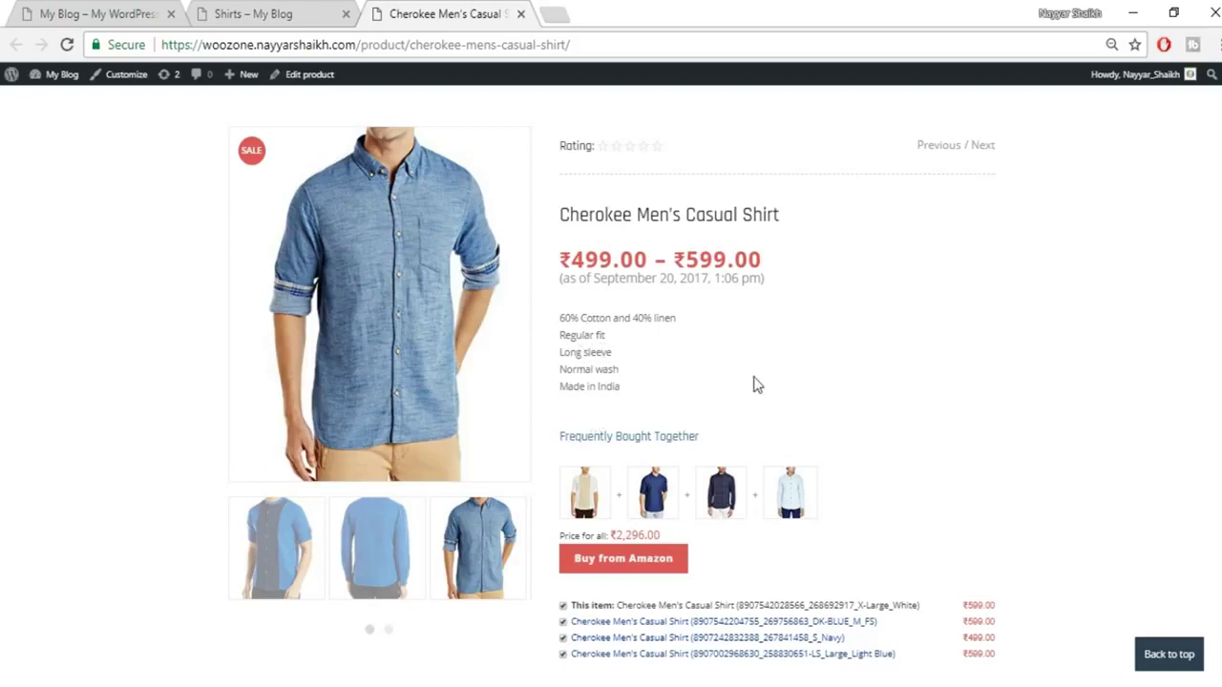
scroll(744, 458, "down", 1)
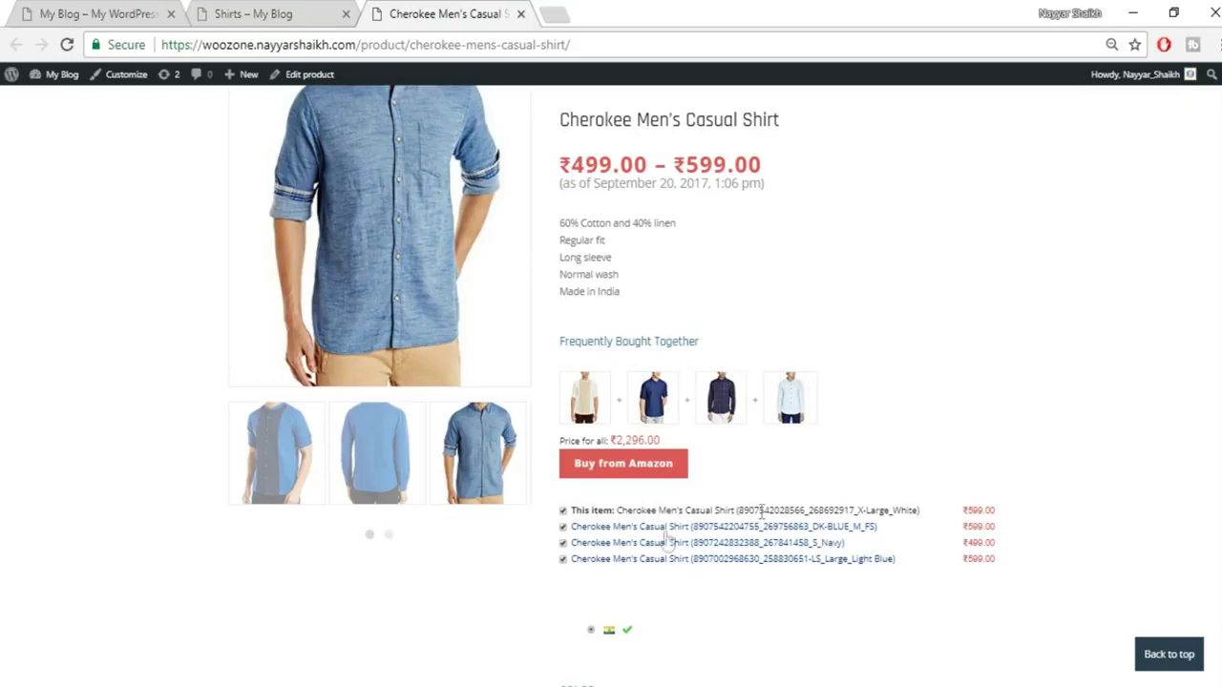
Step: Untick the DK-BLUE_M_FS shirt in Frequently Bought Together and check the recalculated Price for all
left_click(562, 528)
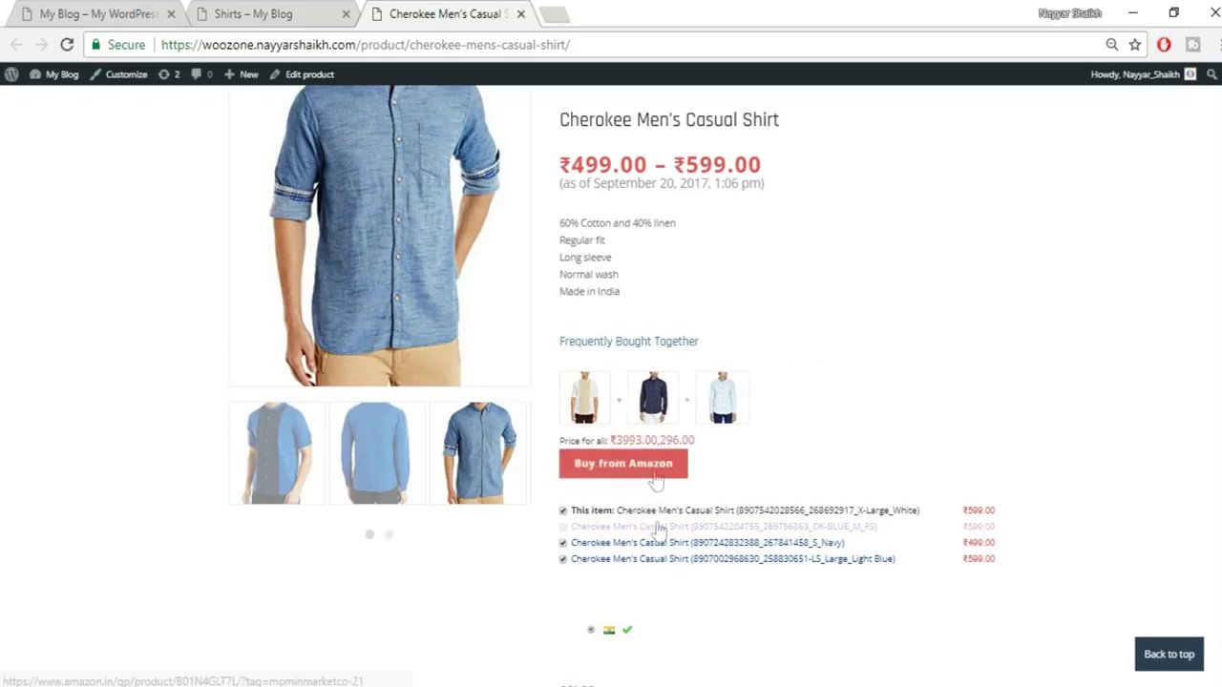
left_click_drag(697, 445, 611, 437)
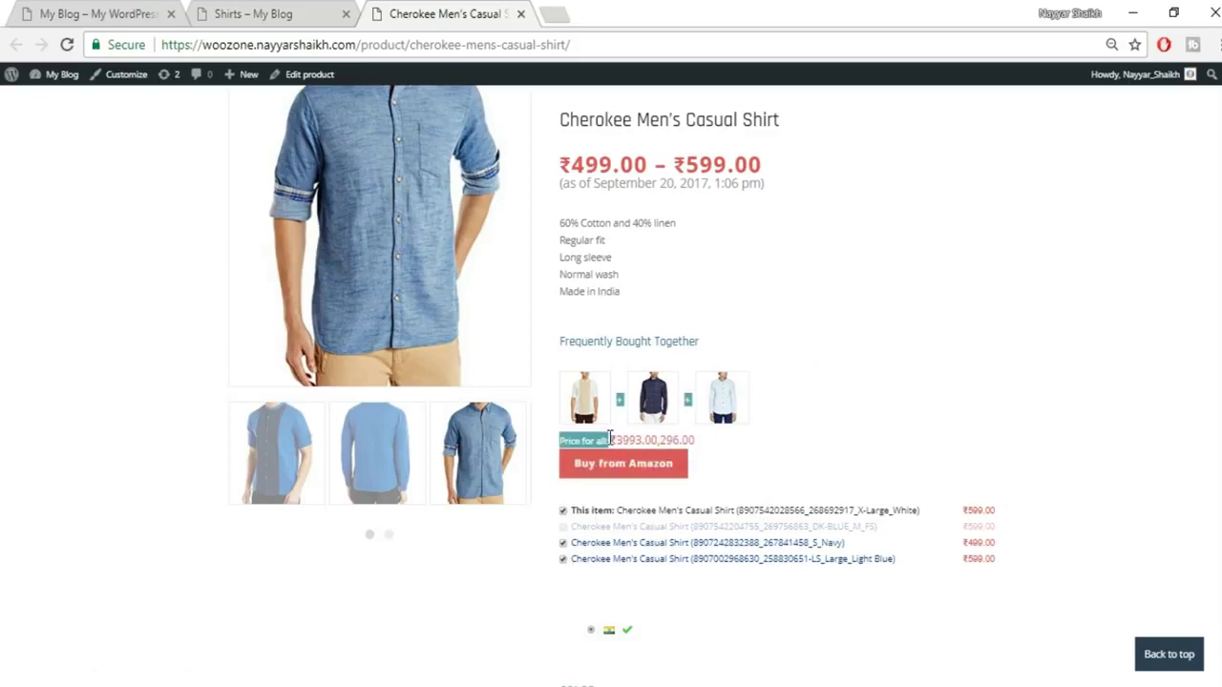
left_click(767, 448)
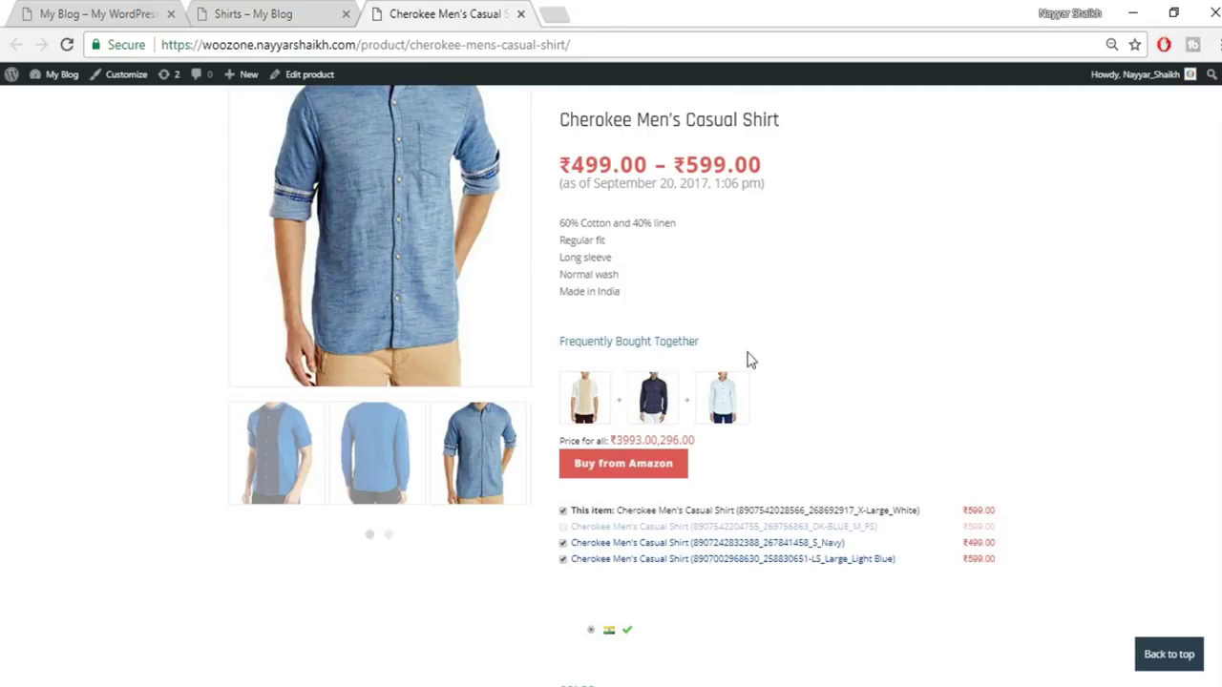
scroll(814, 436, "down", 3)
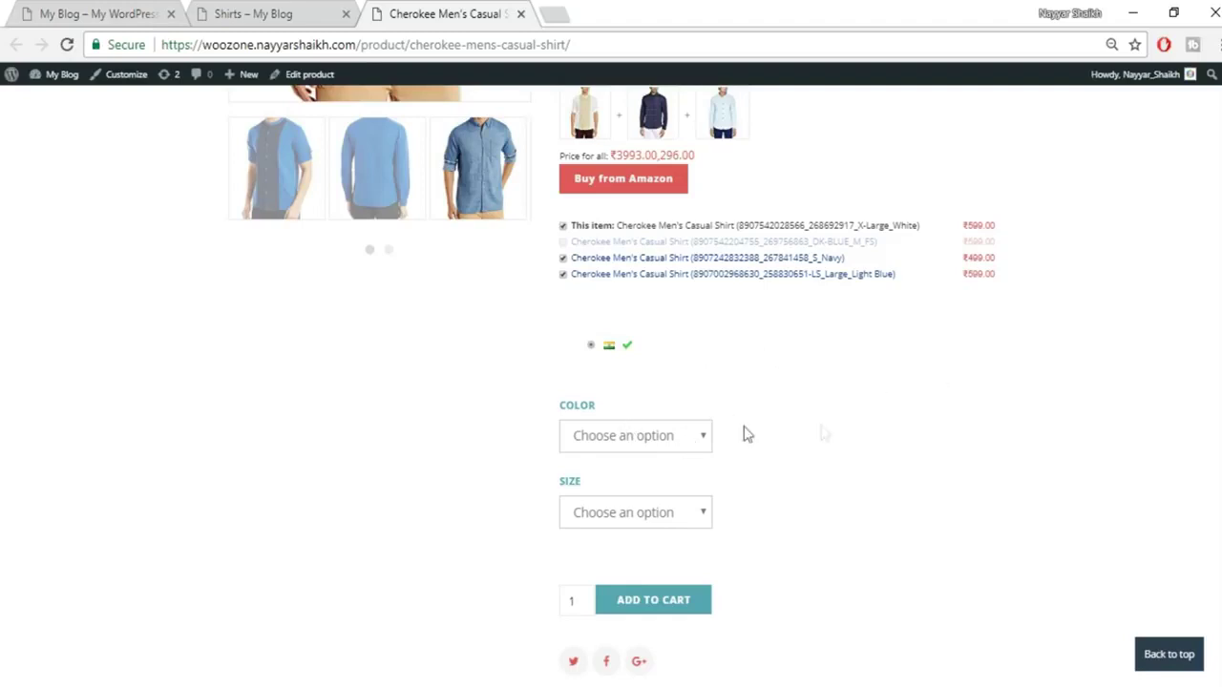
Step: Select colour Airfr Blue and size Large, showing ₹599.00 instead of ₹1,199.00
scroll(862, 433, "down", 1)
left_click(636, 341)
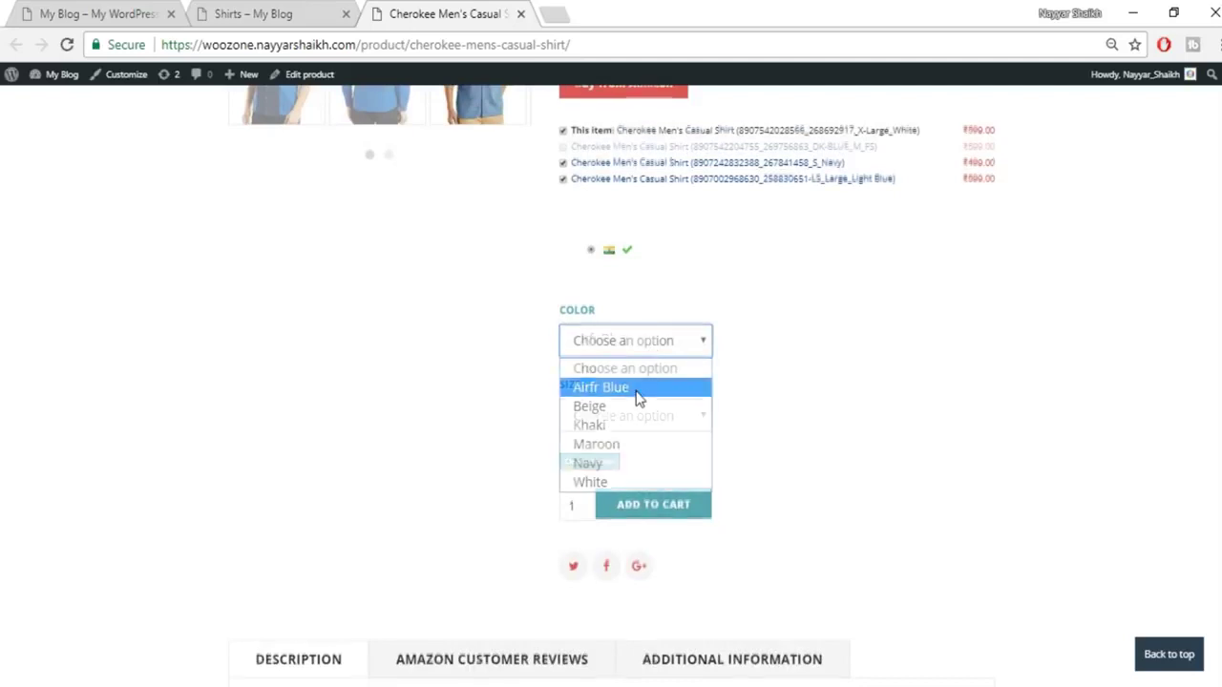
left_click(638, 387)
left_click(643, 420)
left_click(625, 461)
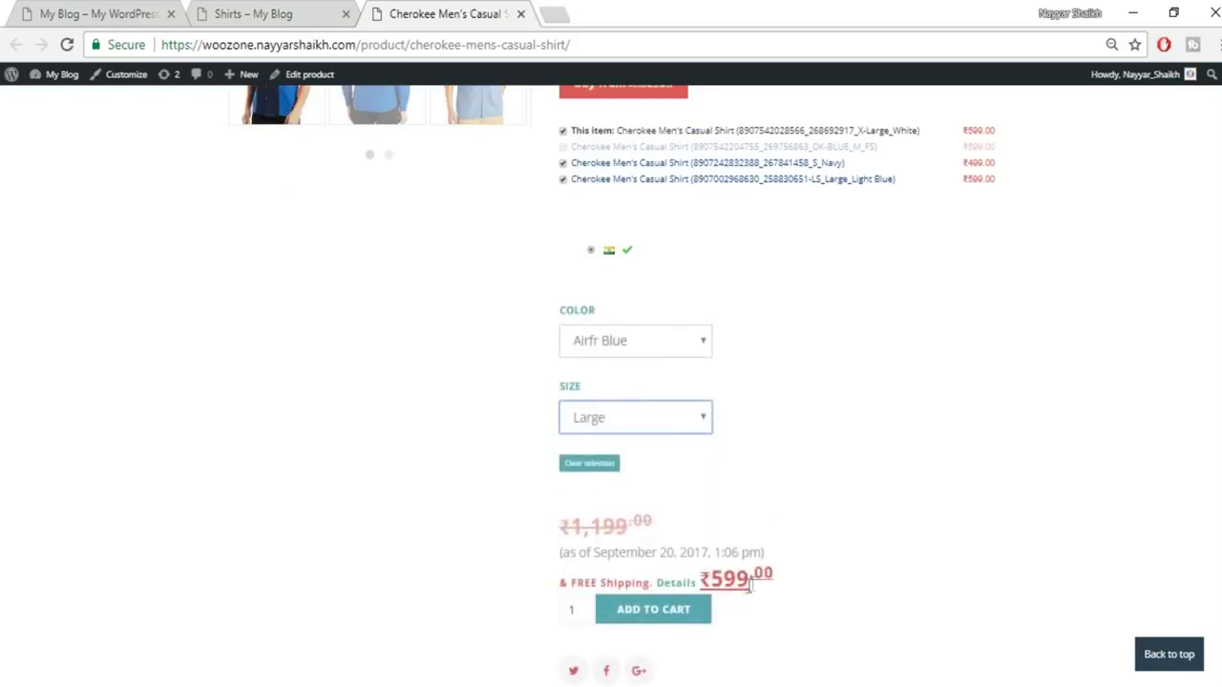
Step: Scroll further down the Cherokee shirt page to the description tabs
scroll(675, 557, "down", 1)
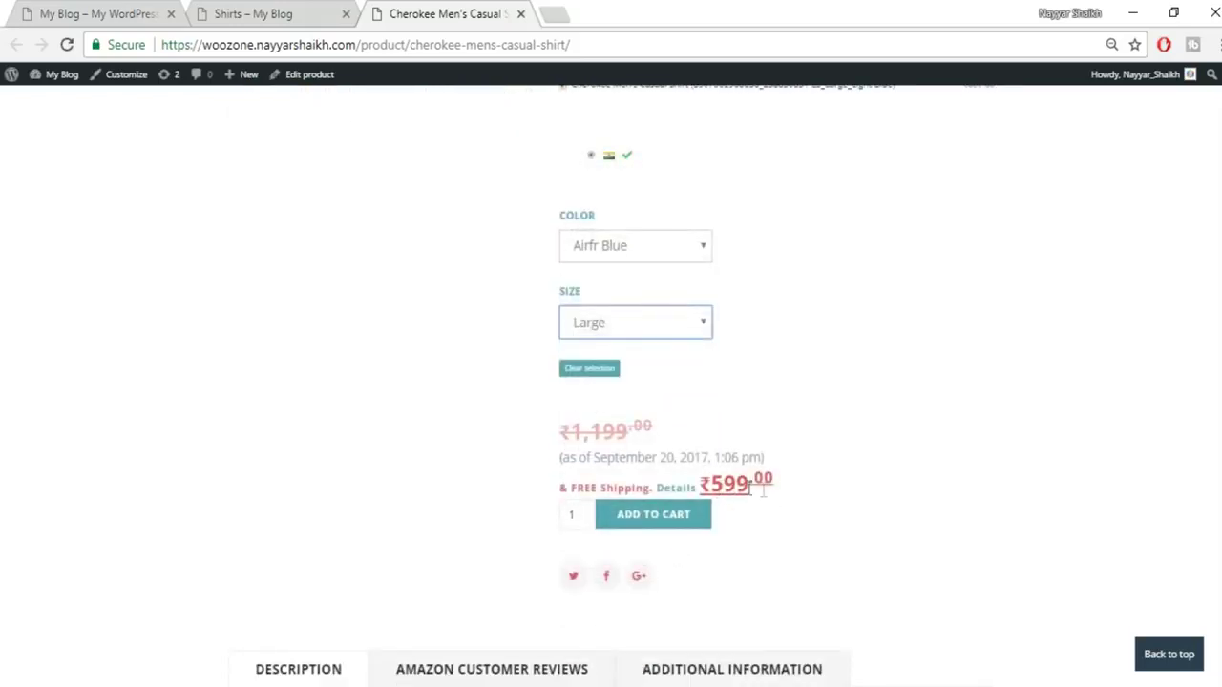
left_click(654, 521)
scroll(808, 513, "down", 4)
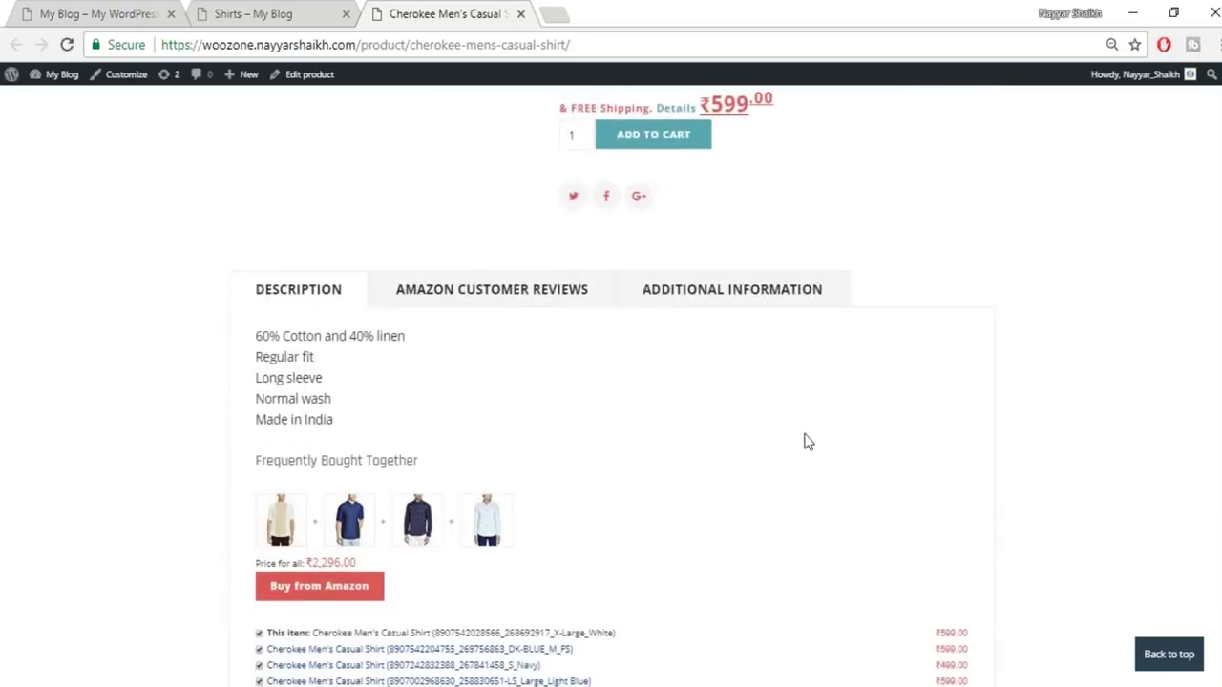
scroll(808, 441, "down", 1)
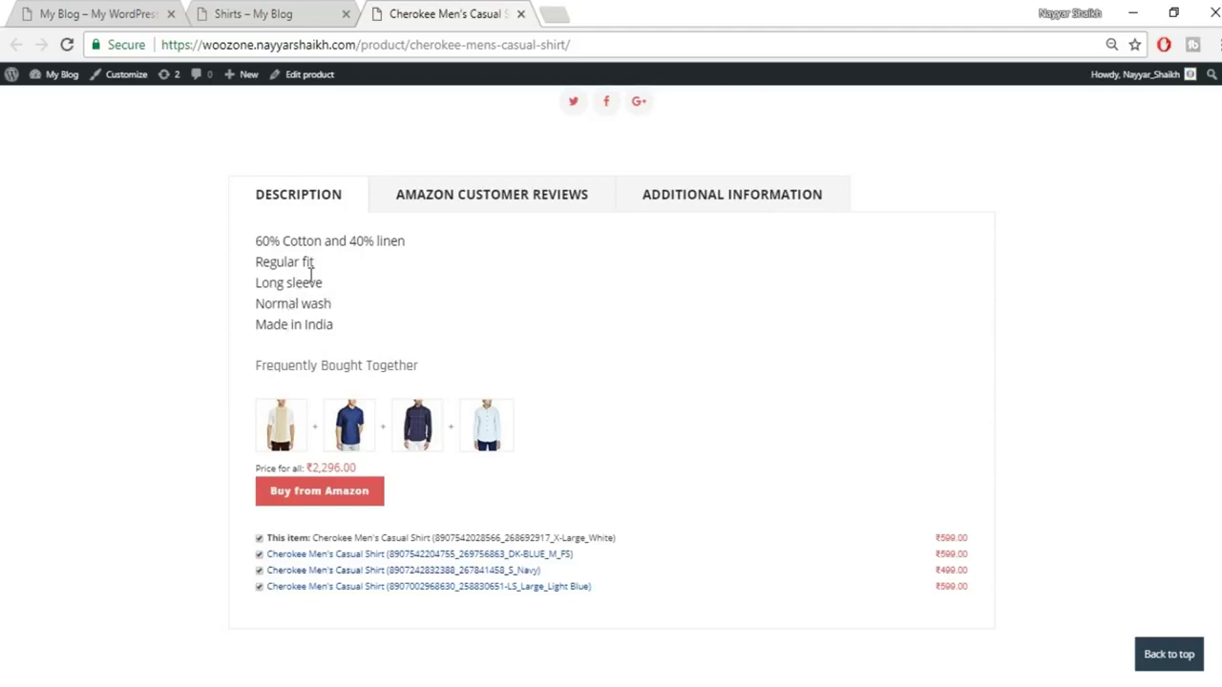
left_click(484, 191)
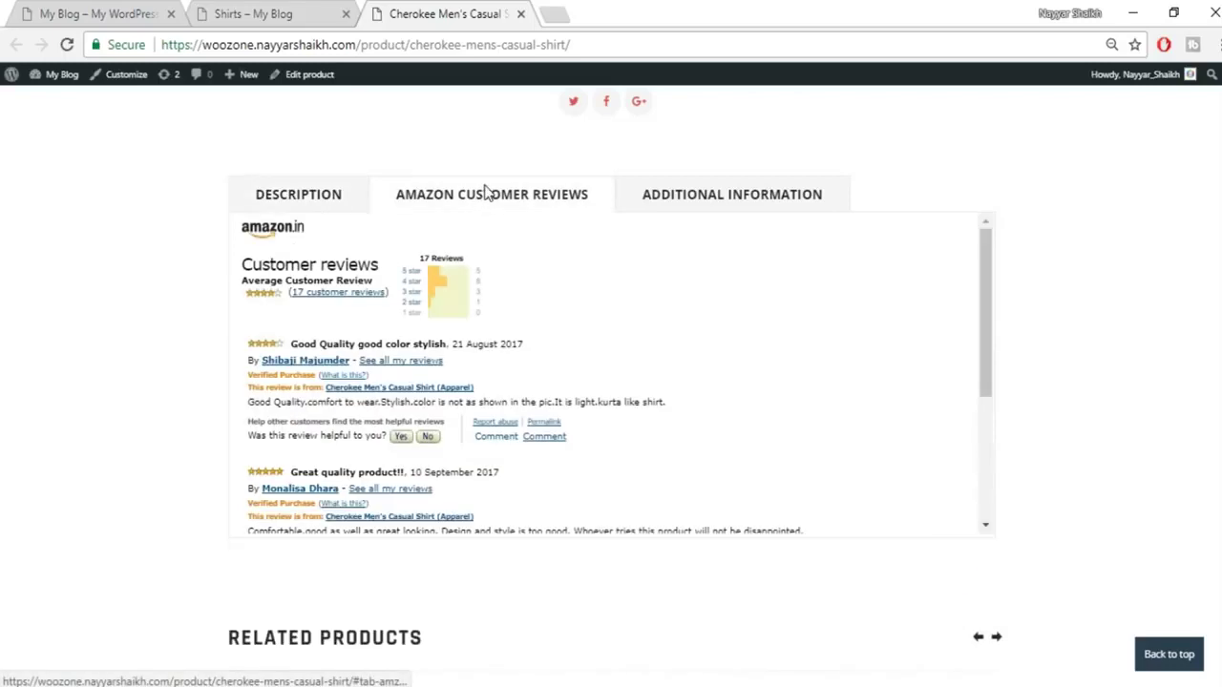
scroll(553, 411, "down", 6)
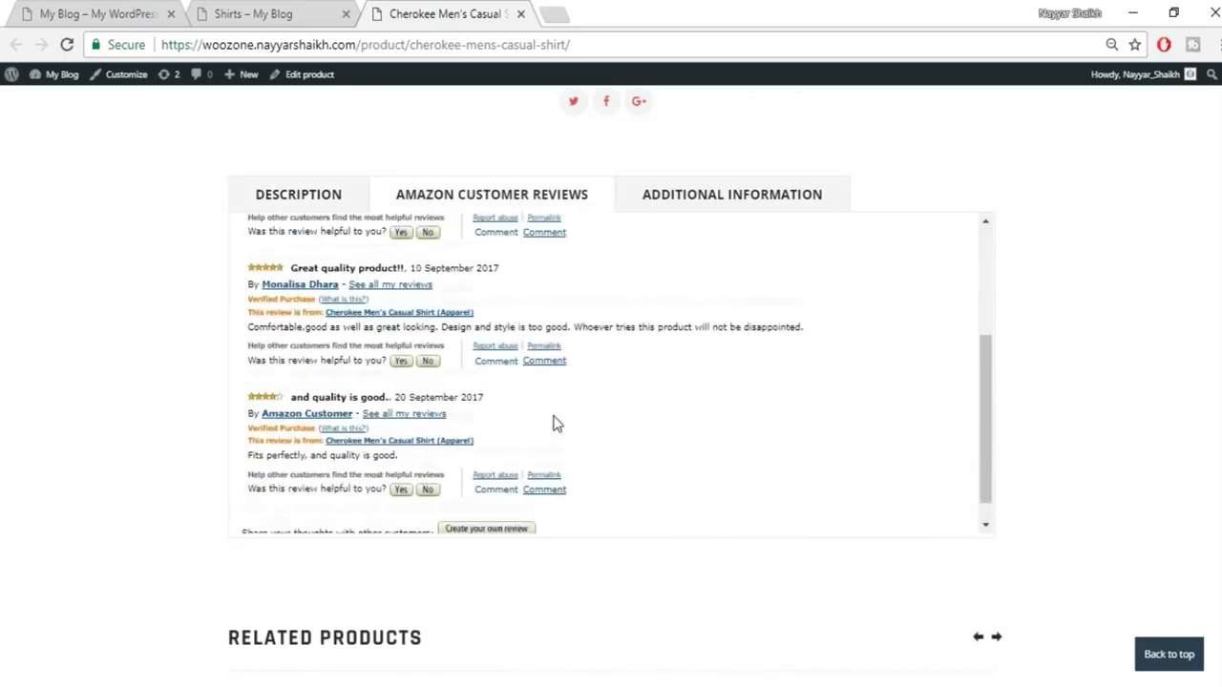
scroll(559, 472, "up", 2)
scroll(611, 439, "up", 2)
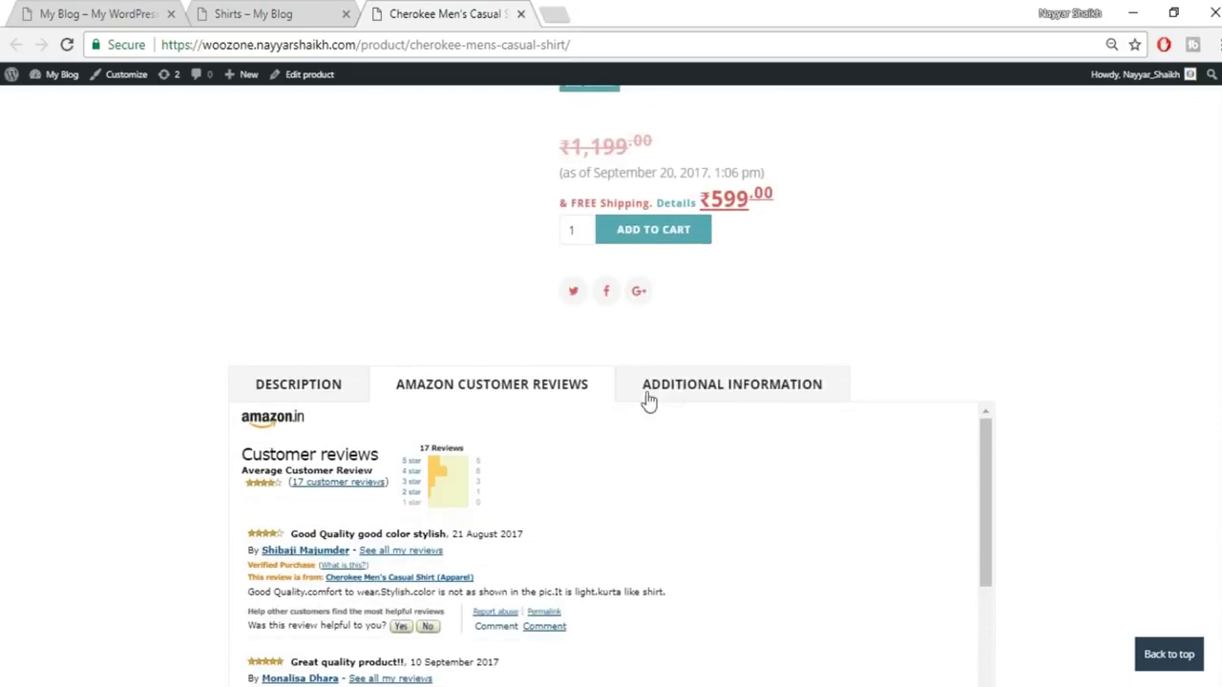
left_click(711, 382)
scroll(1108, 396, "down", 1)
scroll(672, 417, "down", 2)
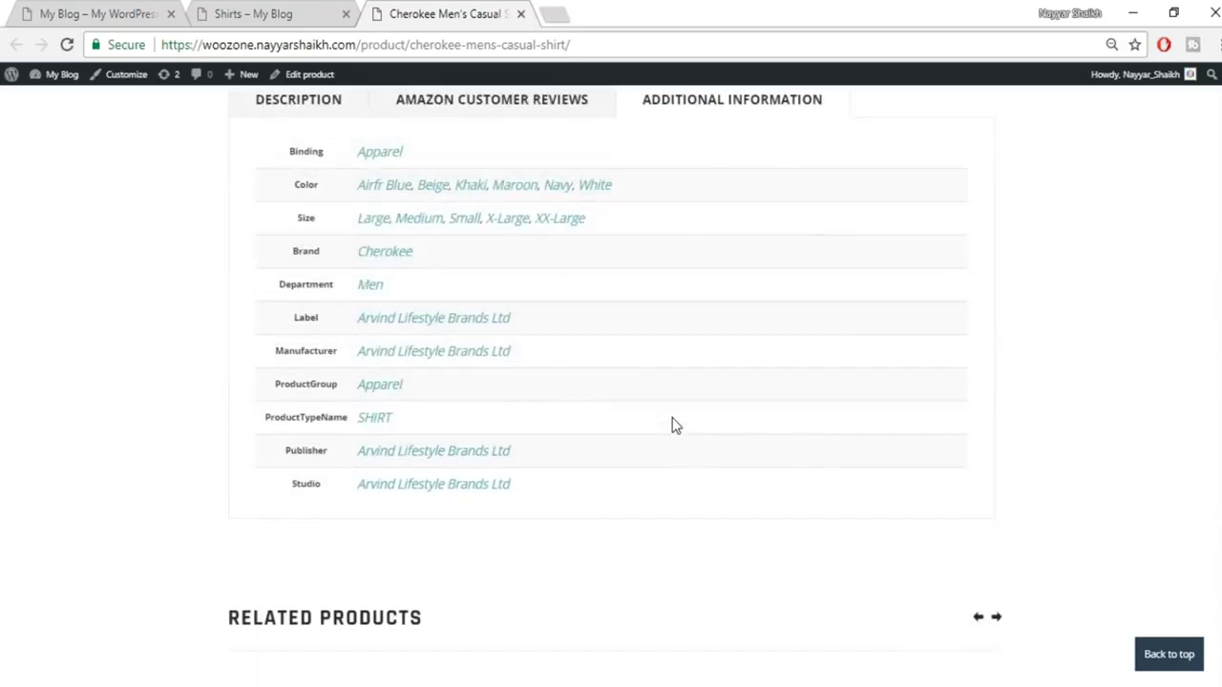
scroll(672, 430, "up", 2)
left_click(299, 292)
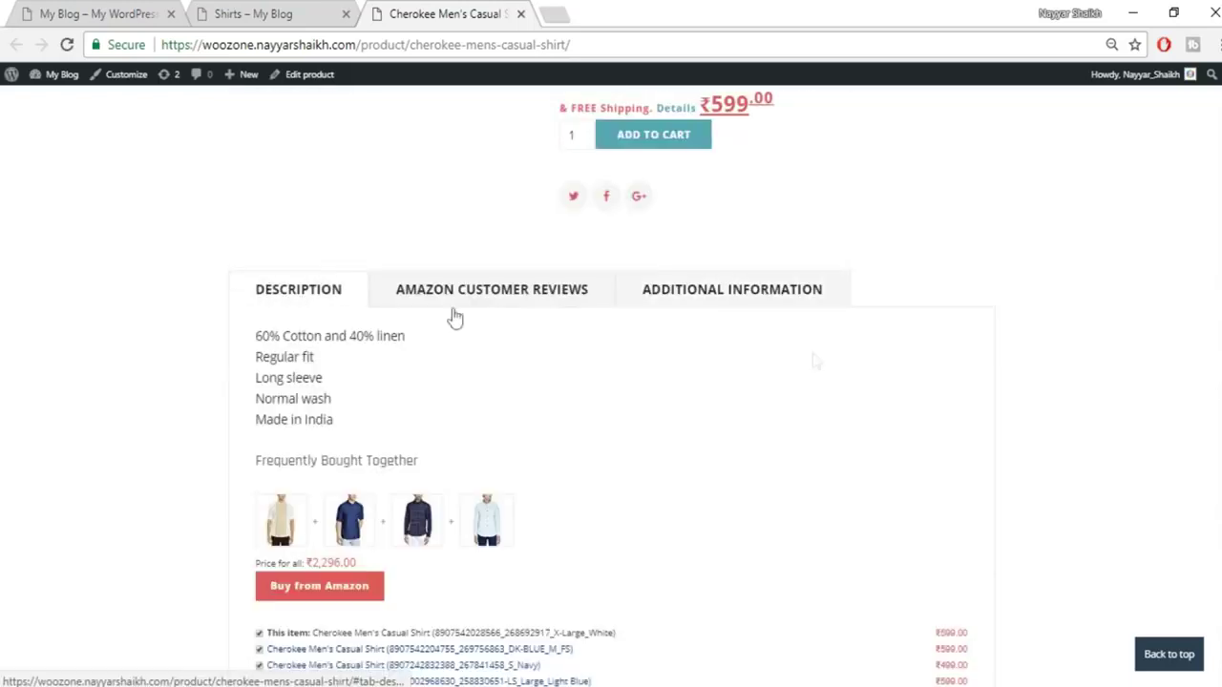
scroll(824, 371, "down", 2)
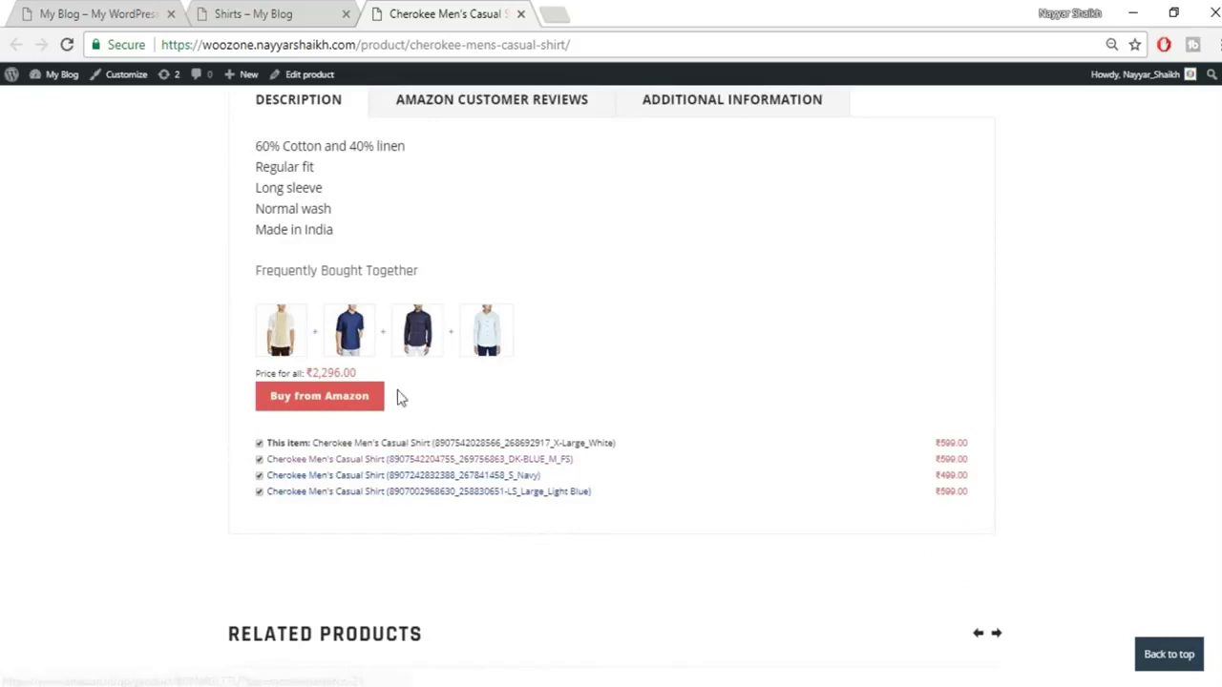
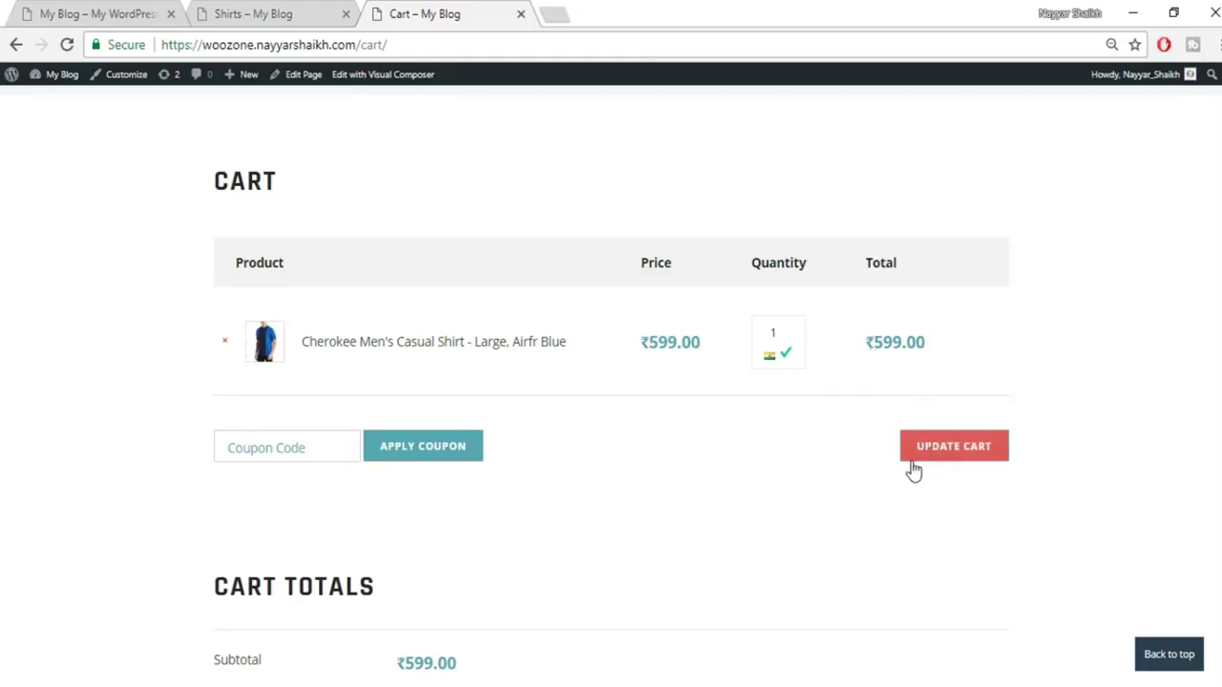
Step: Check out the Cherokee shirt from the store cart, landing on Amazon.in's add-to-cart confirmation
scroll(1109, 446, "down", 1)
scroll(1110, 446, "down", 4)
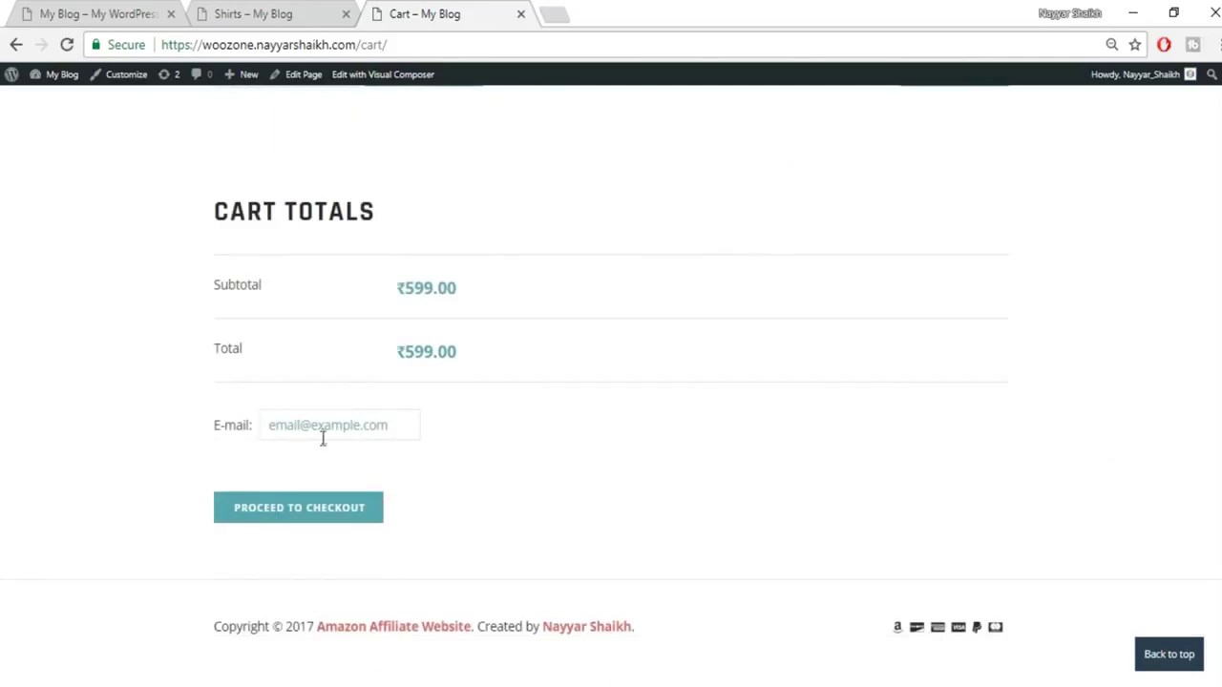
left_click(300, 520)
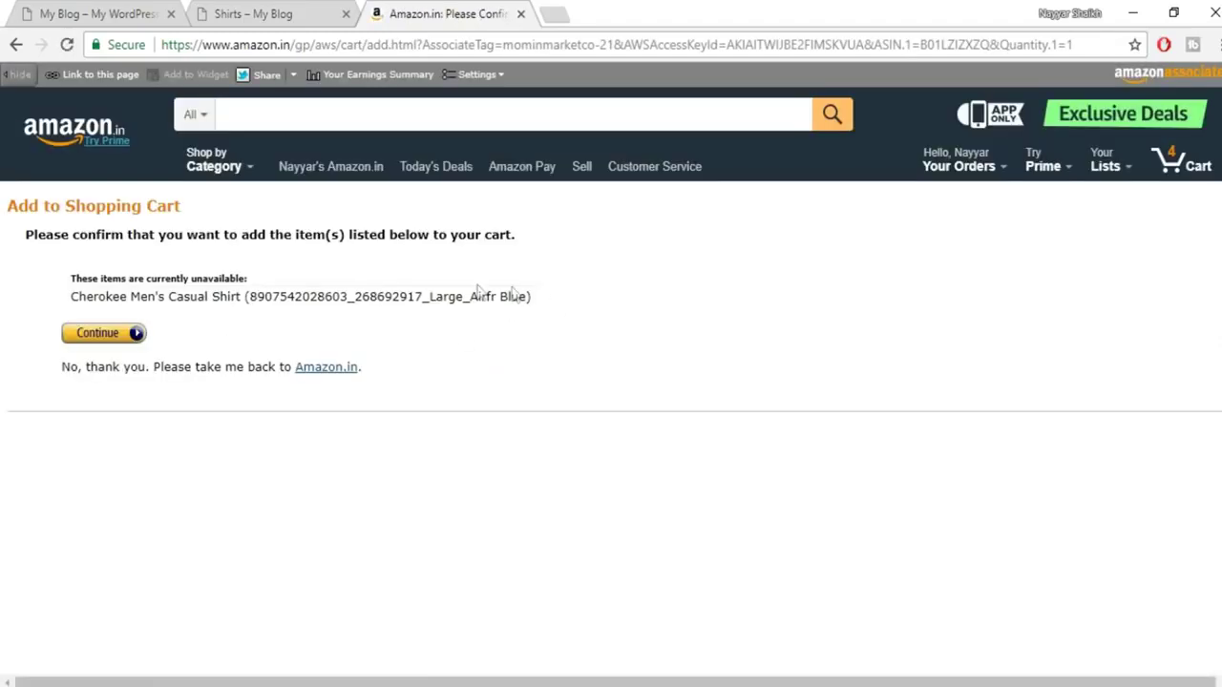
Step: Confirm the shirt on Amazon.in, view its ₹599.00 product page, then close that tab
left_click(109, 342)
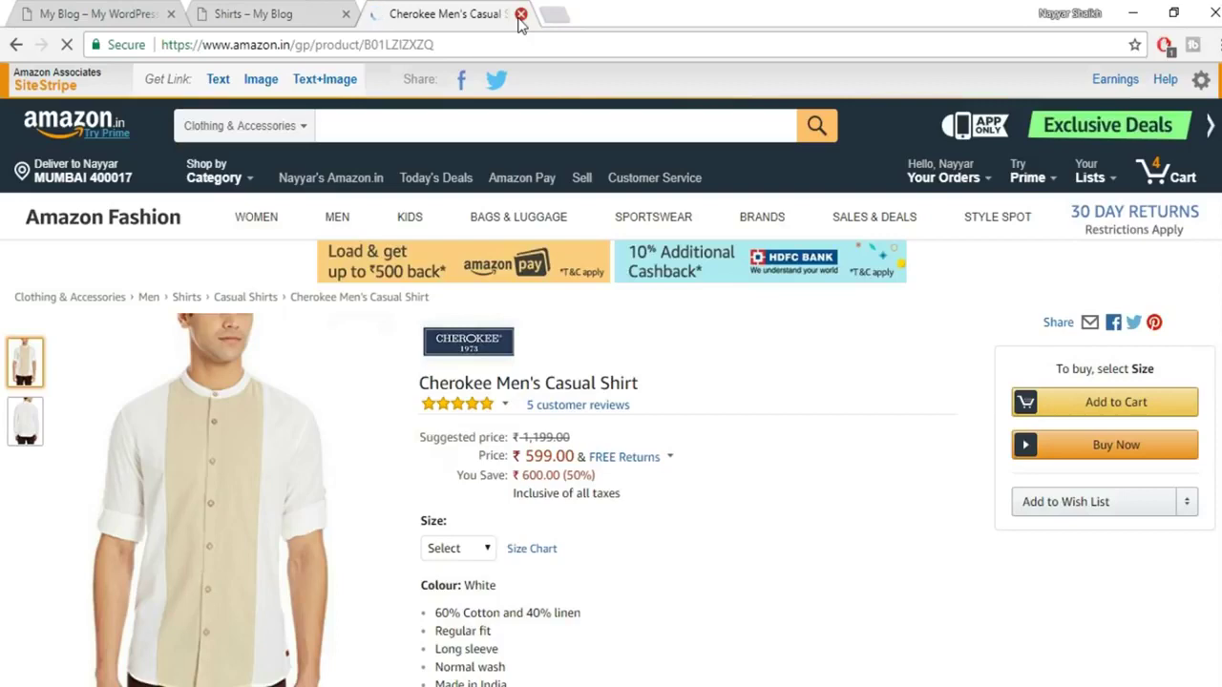
left_click(520, 14)
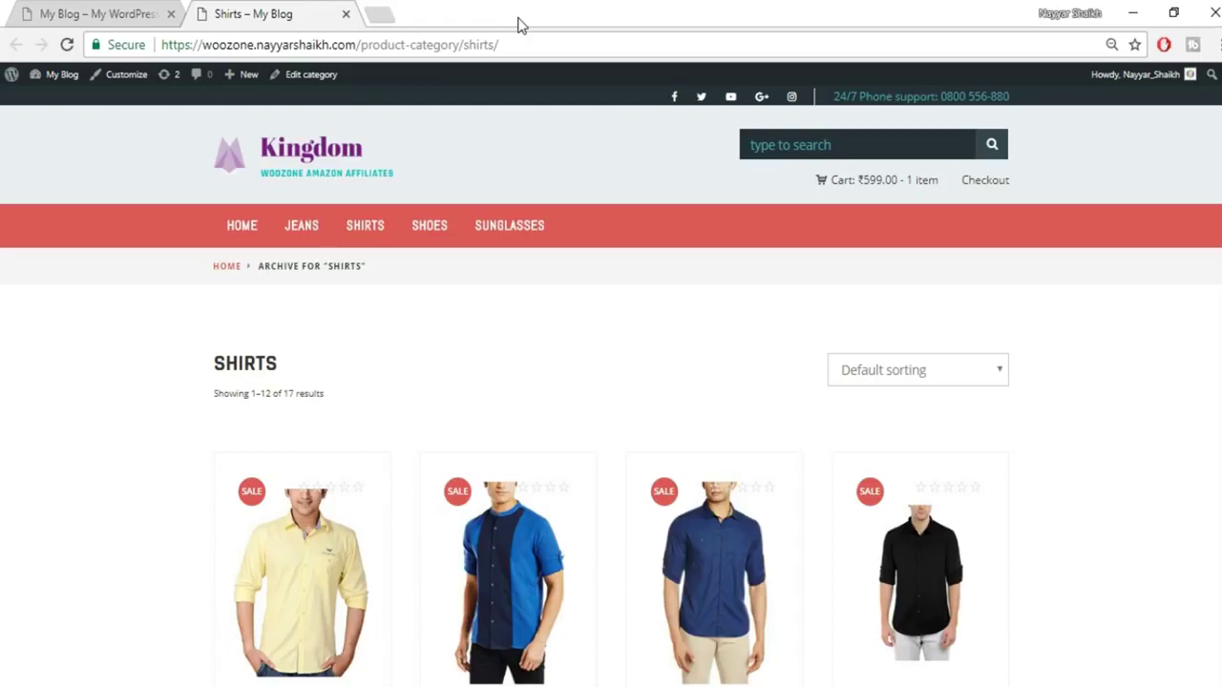
Step: Close the Shirts category tab, browse the Kingdom store homepage, and open a new browser tab
left_click(346, 15)
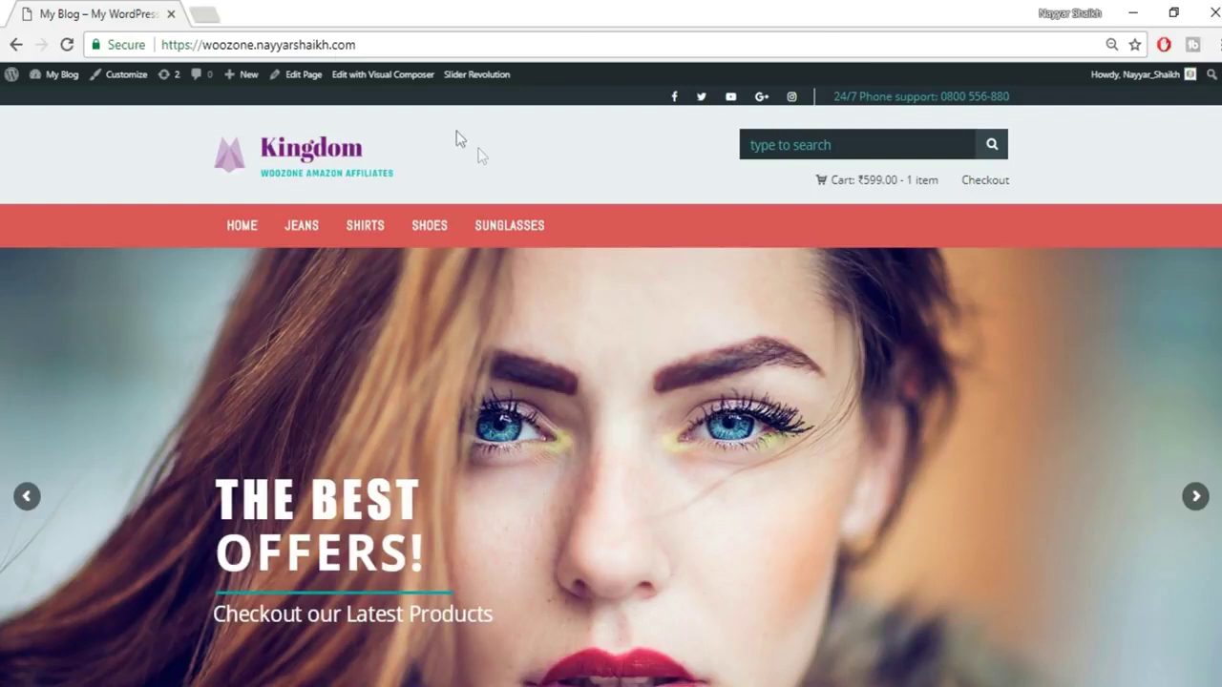
left_click_drag(393, 45, 301, 44)
left_click(384, 38)
scroll(1017, 406, "down", 2)
scroll(996, 428, "up", 1)
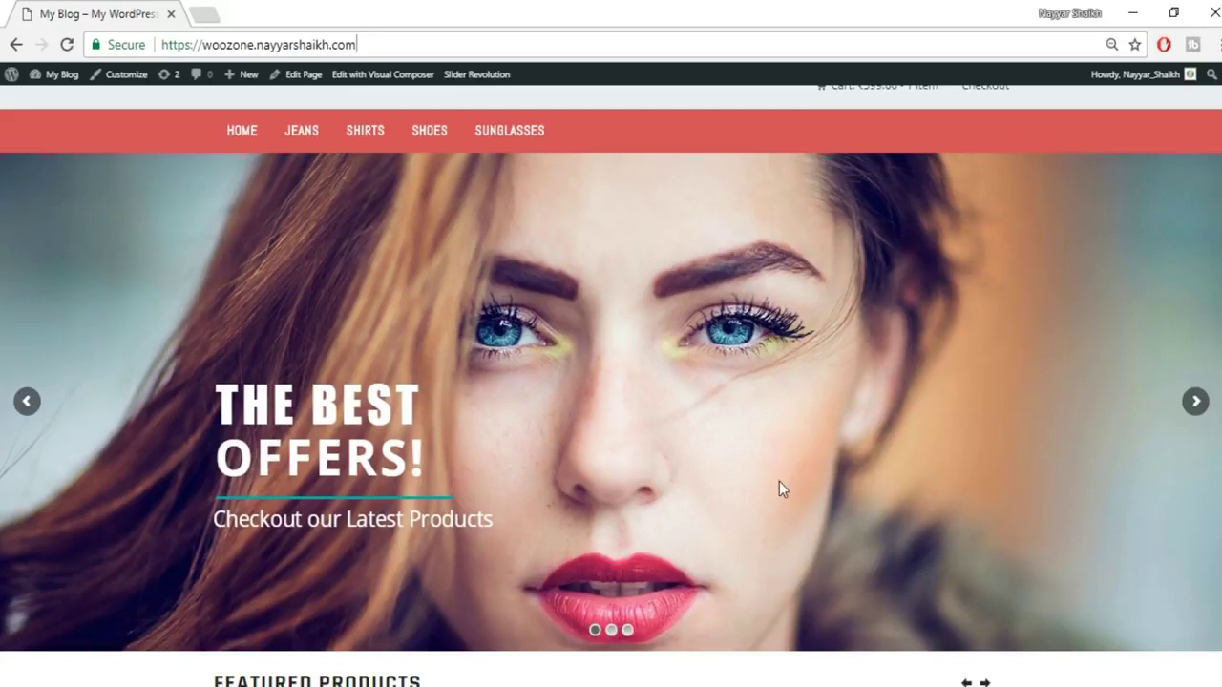
scroll(779, 481, "up", 1)
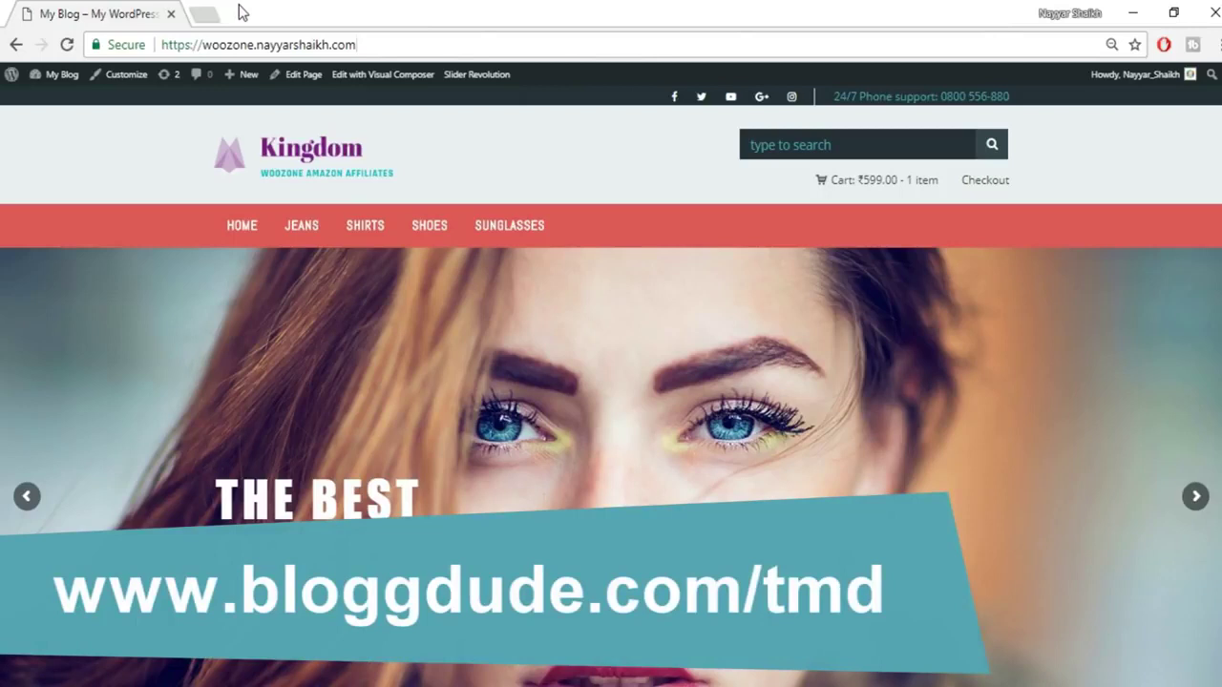
left_click(208, 12)
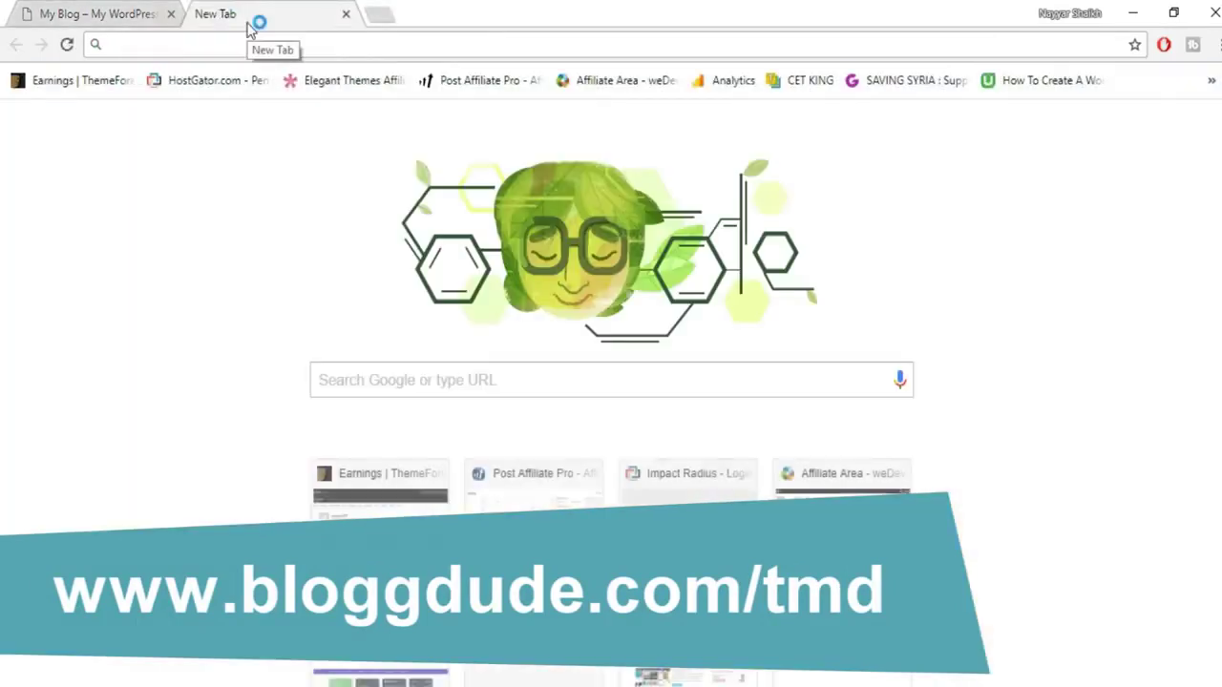
Step: Go to bloggdude.com/tmd to reach TMDHosting's cloud hosting page
type("bloggdude.com")
key("Down")
key("Down")
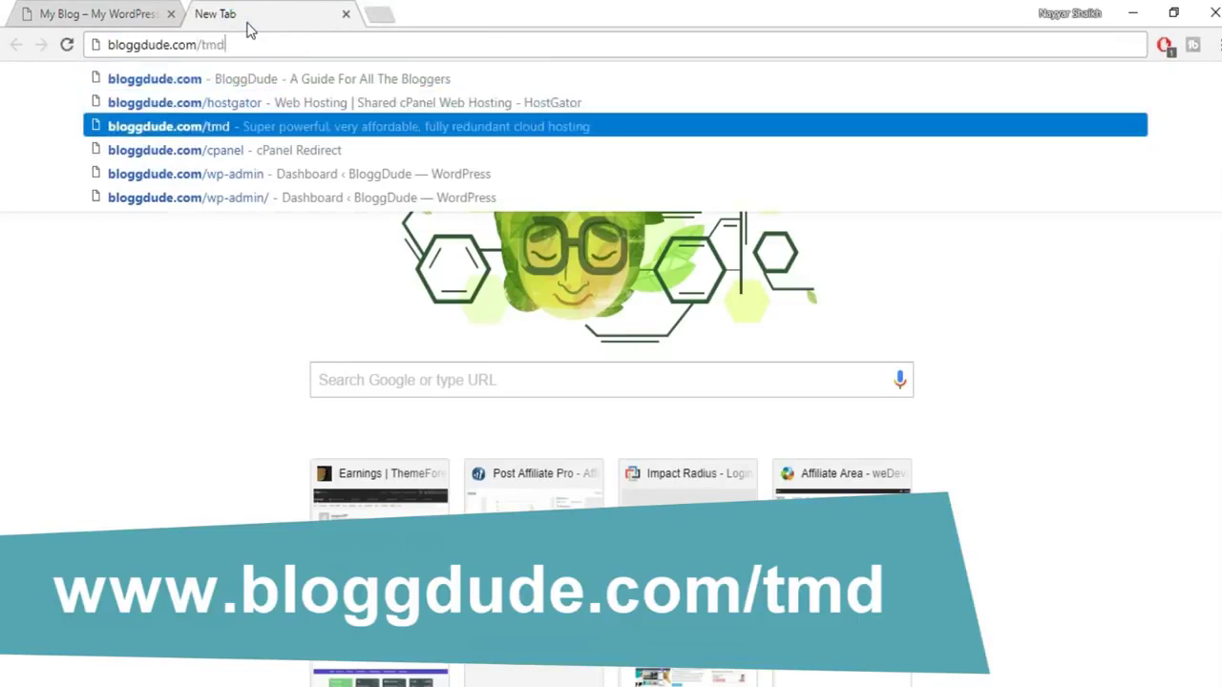
key("Return")
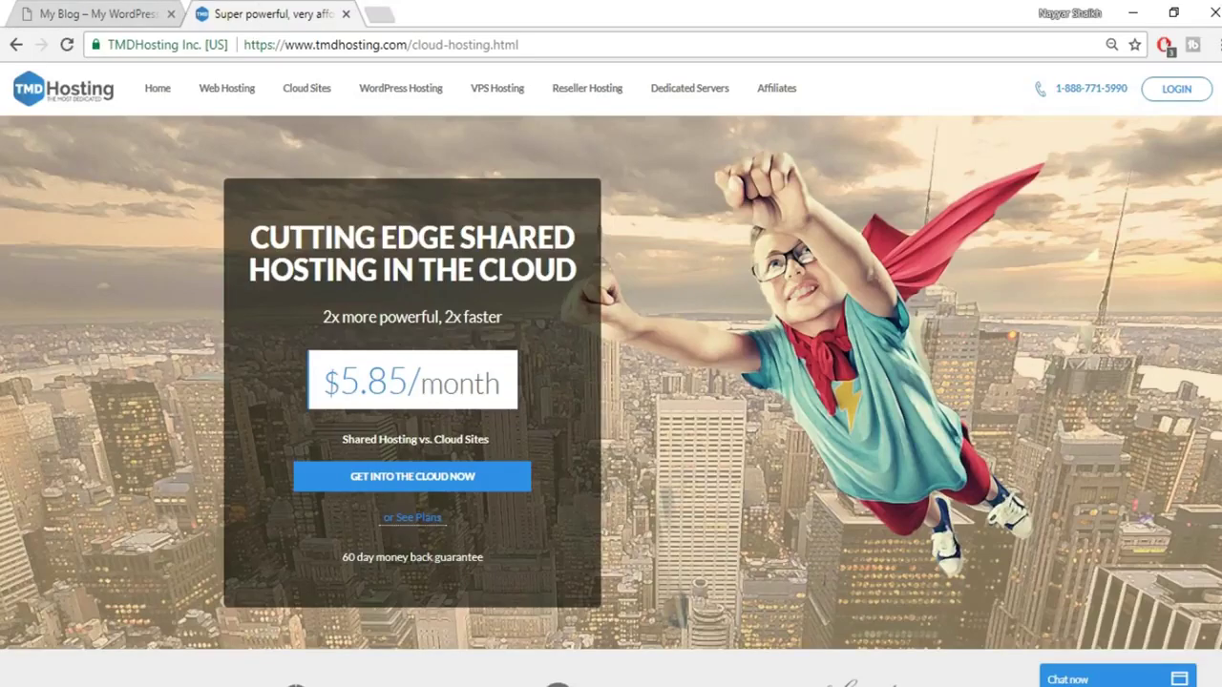
Step: Review the Summer, Rain and Storm Cloud plans, minimize the sales chat, and highlight Storm Cloud's SSD Space
scroll(611, 382, "down", 15)
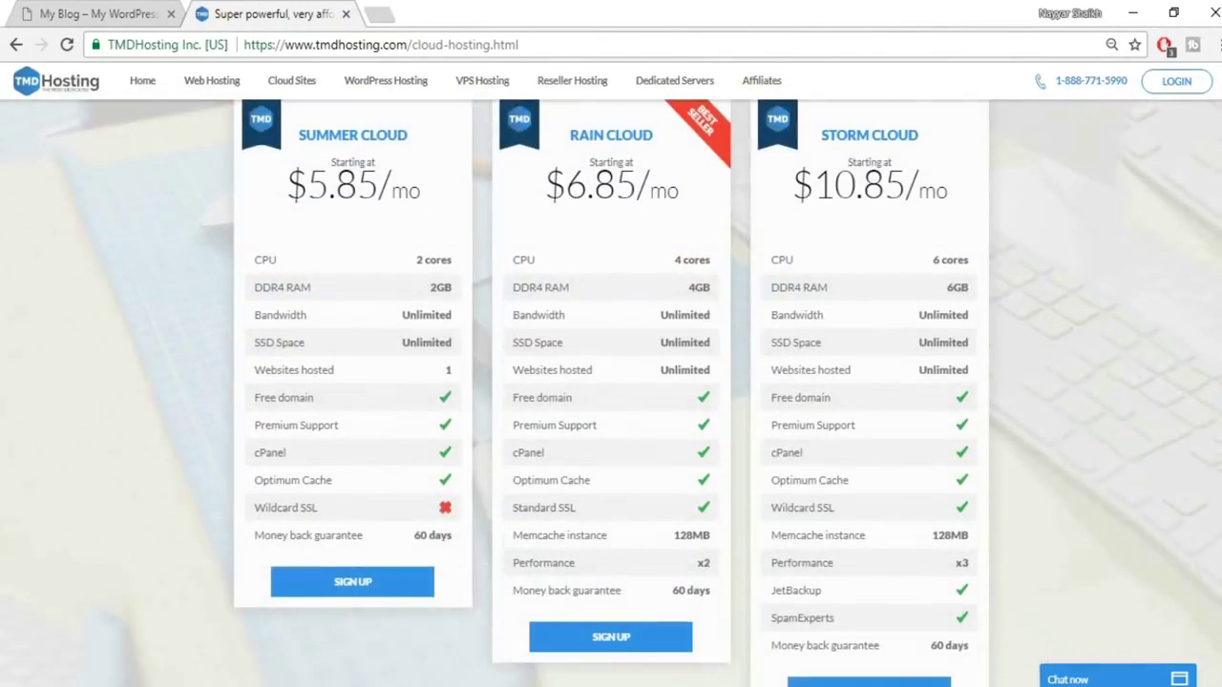
scroll(611, 394, "up", 1)
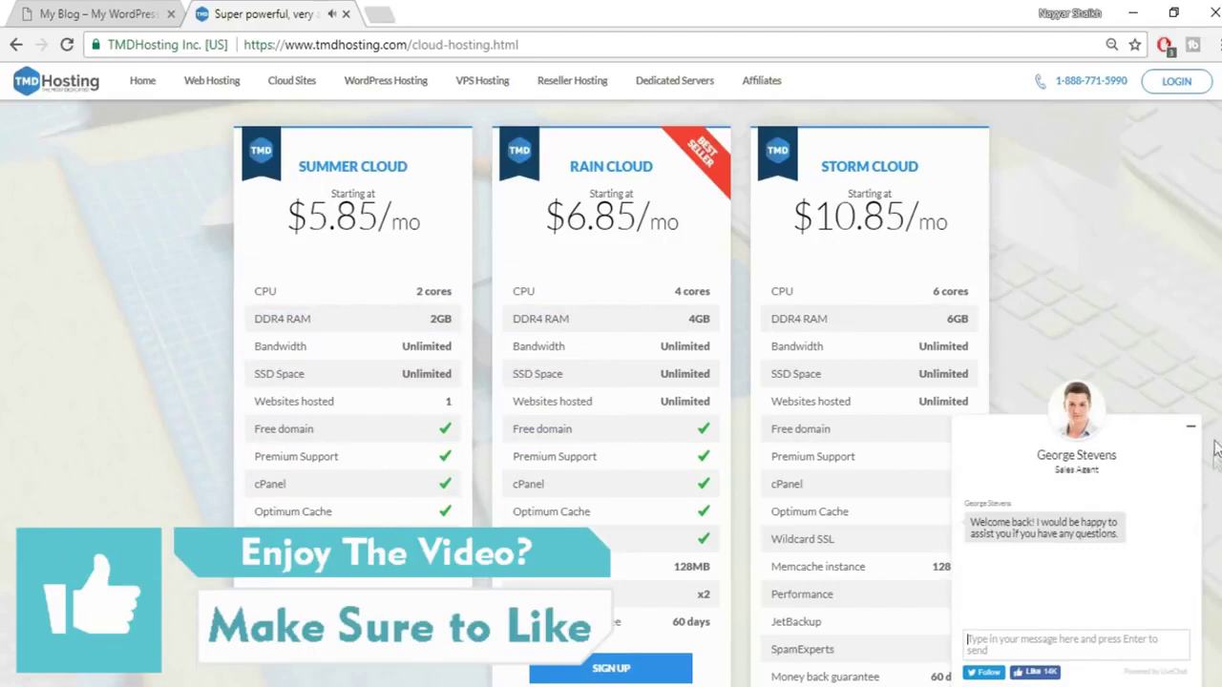
left_click(1192, 435)
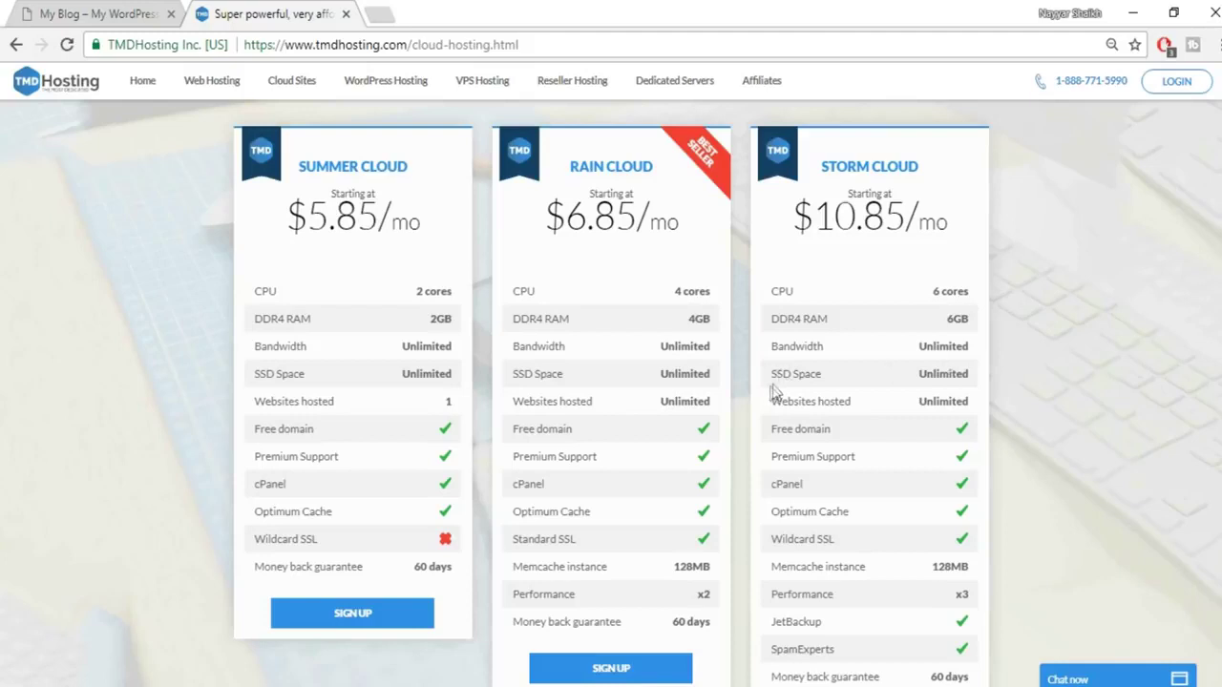
left_click_drag(765, 380, 832, 379)
left_click(391, 15)
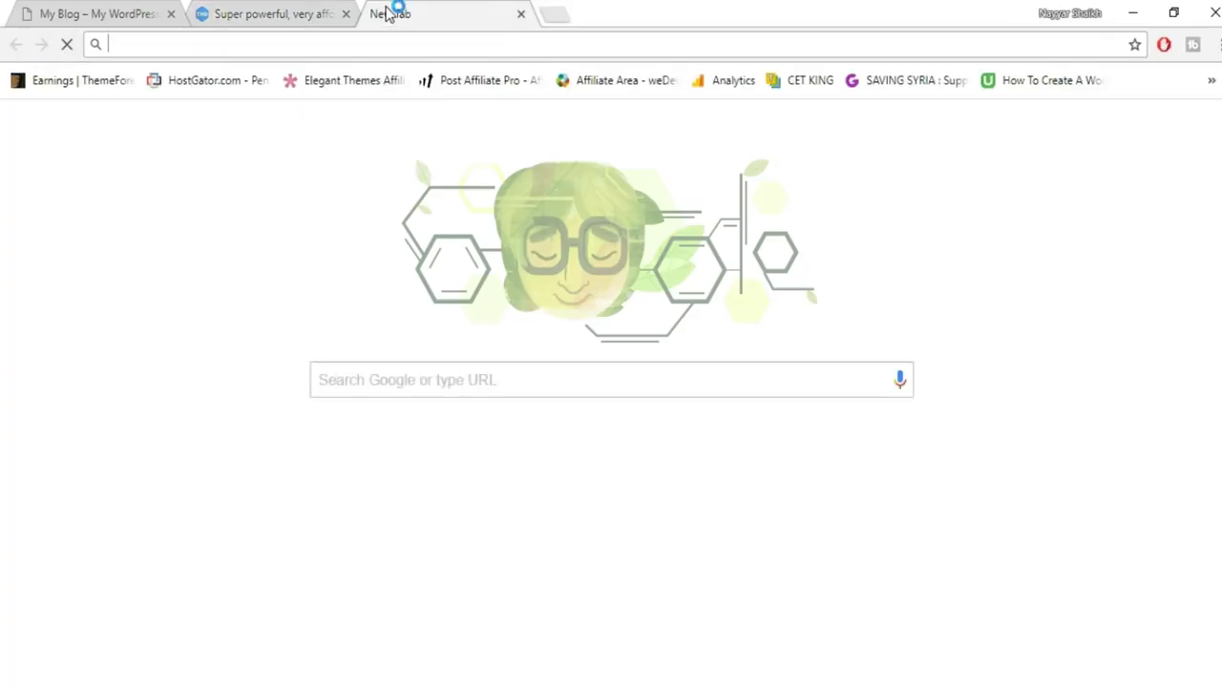
Step: Search Google for 'ssd vs hdd web hosting' and show the image results
type("ssd")
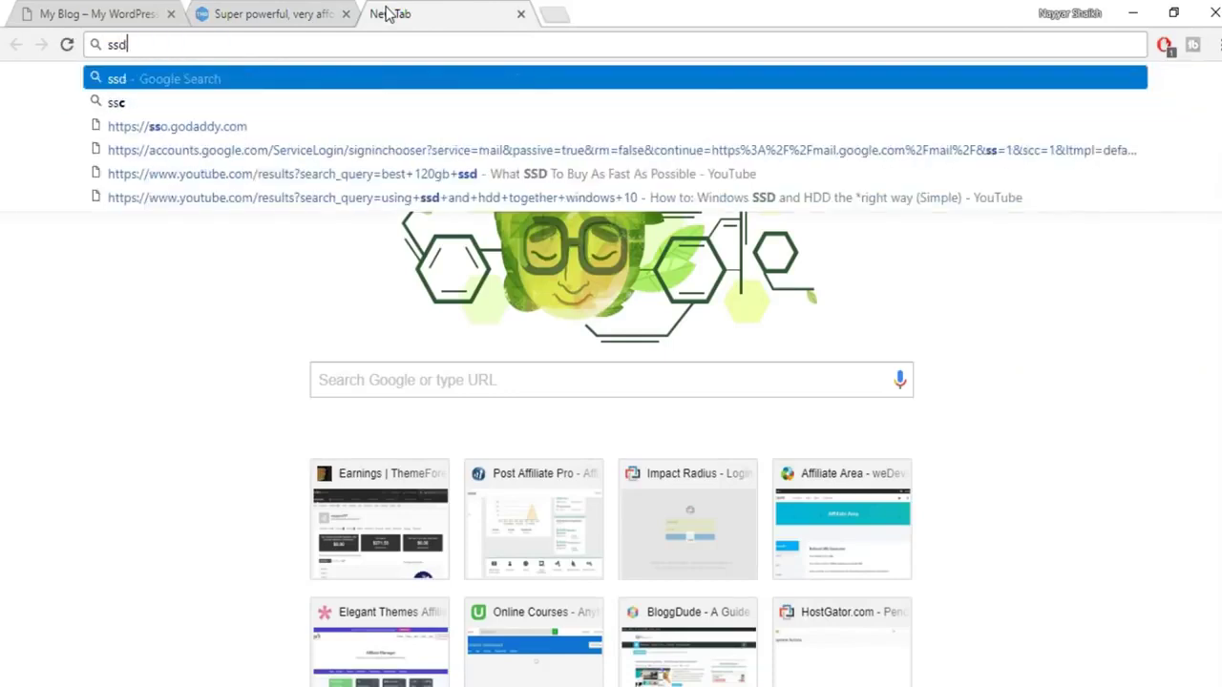
key("Down")
key("Down")
key("Down")
key("Down")
key("Down")
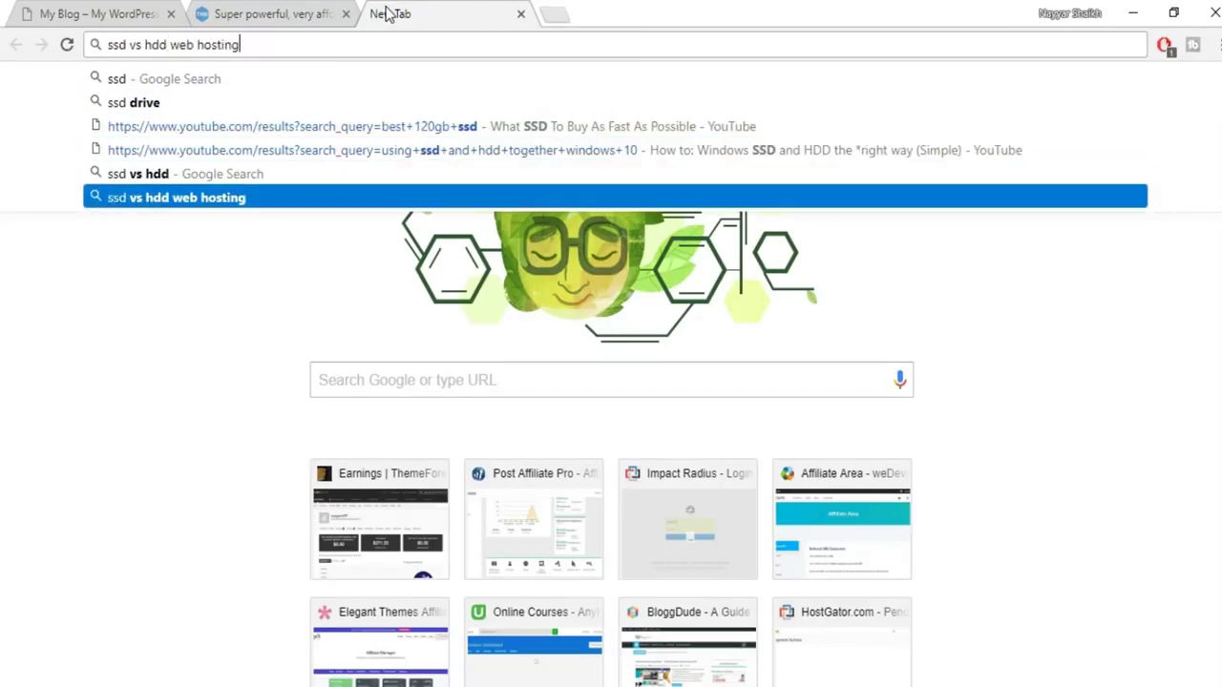
key("Return")
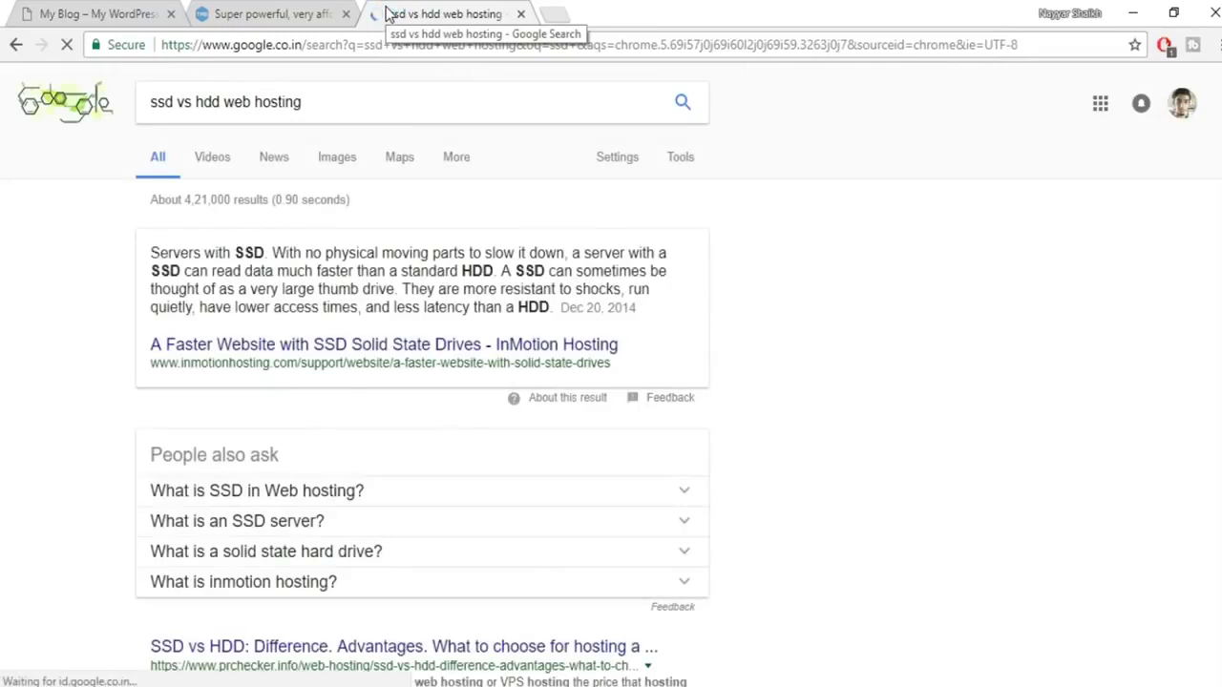
left_click(335, 164)
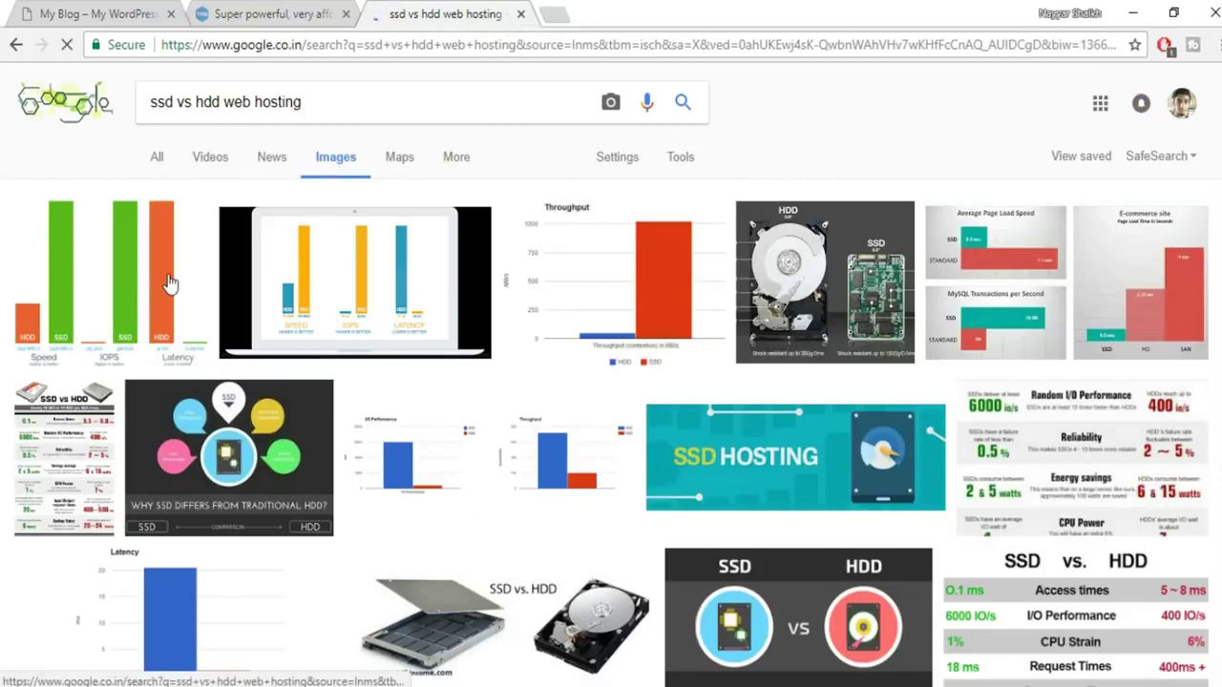
Step: Compare Storm Cloud's SSD Space against the SSD vs HDD images, then close the Google tab
left_click(253, 17)
left_click_drag(747, 378, 821, 386)
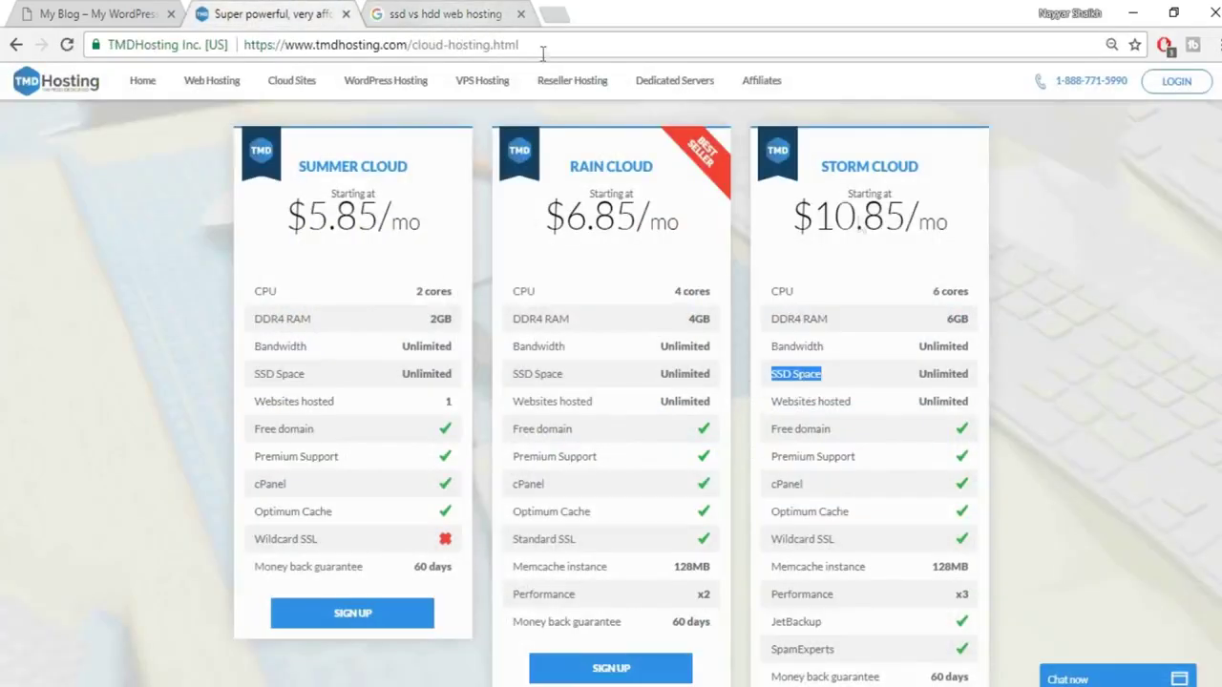
left_click(447, 10)
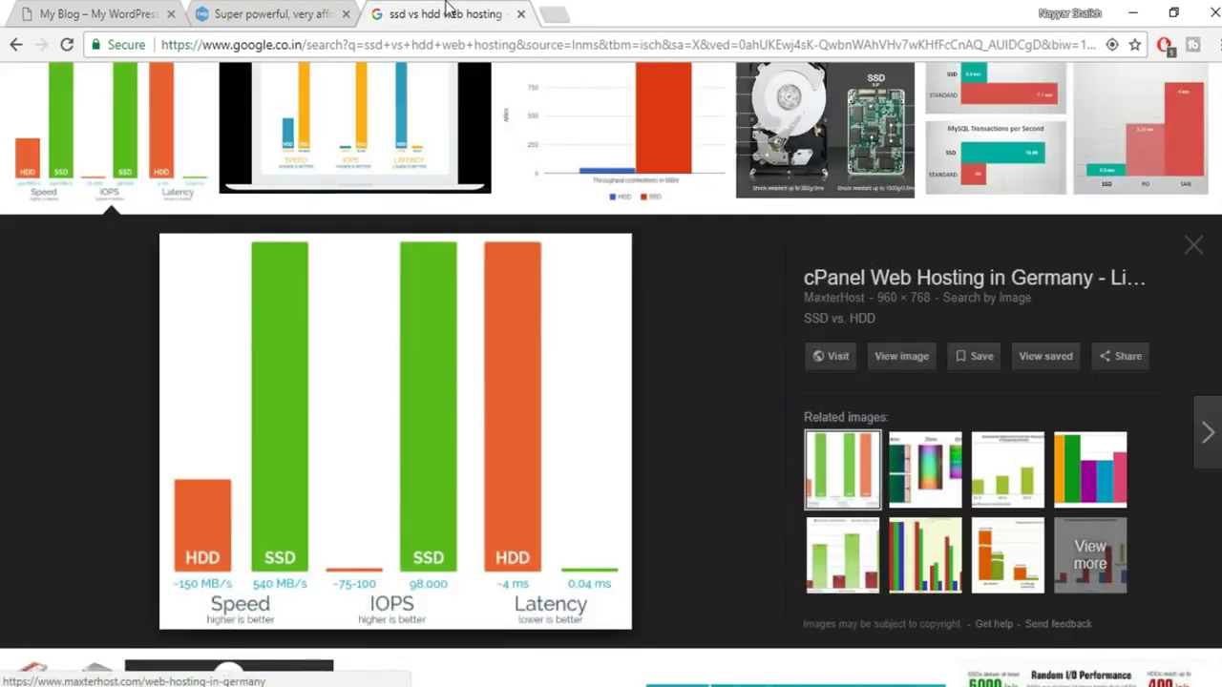
scroll(548, 334, "up", 3)
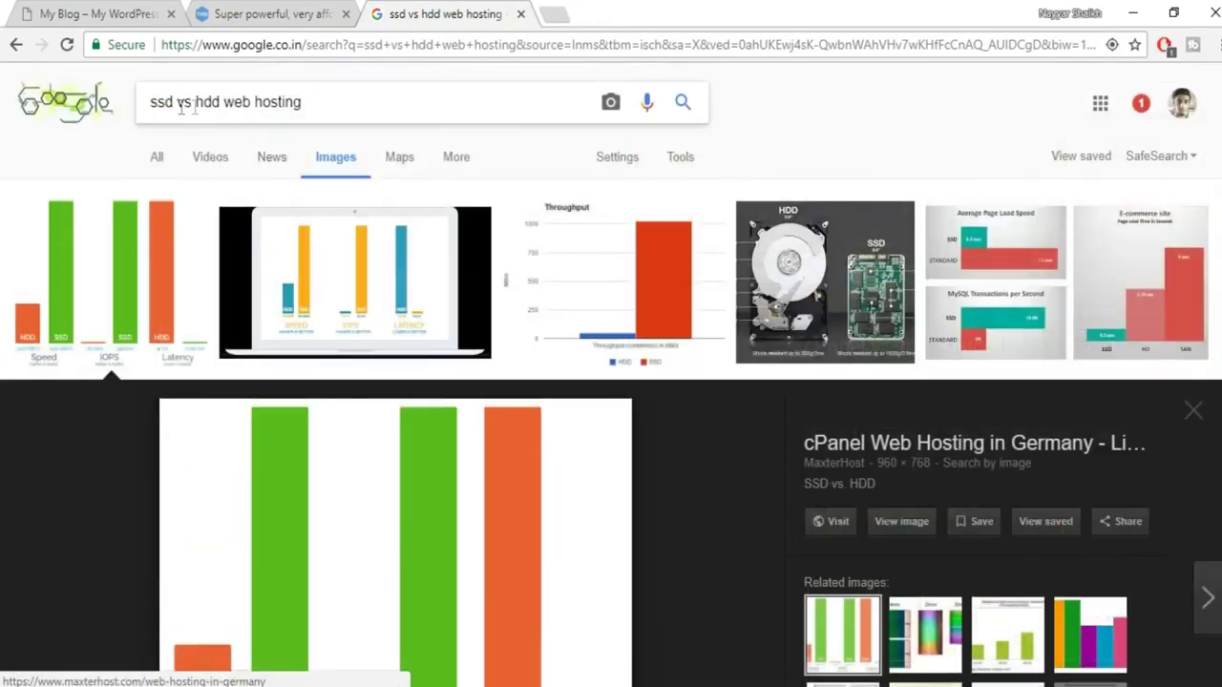
scroll(595, 341, "down", 2)
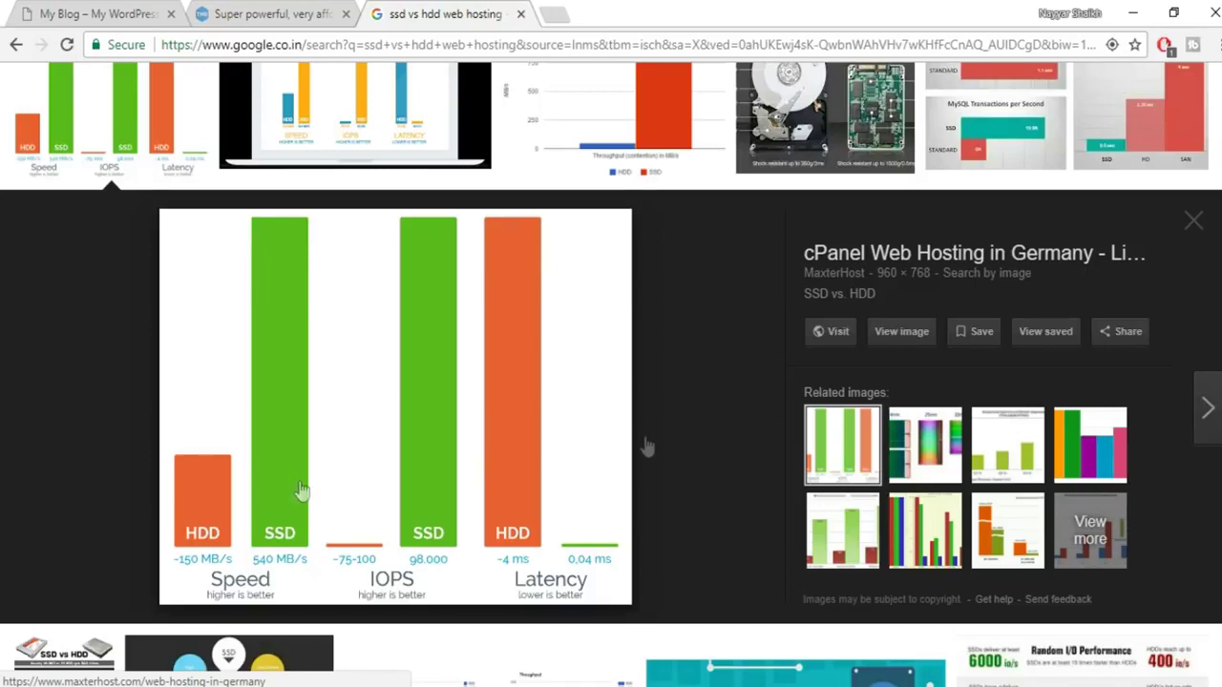
scroll(703, 464, "up", 2)
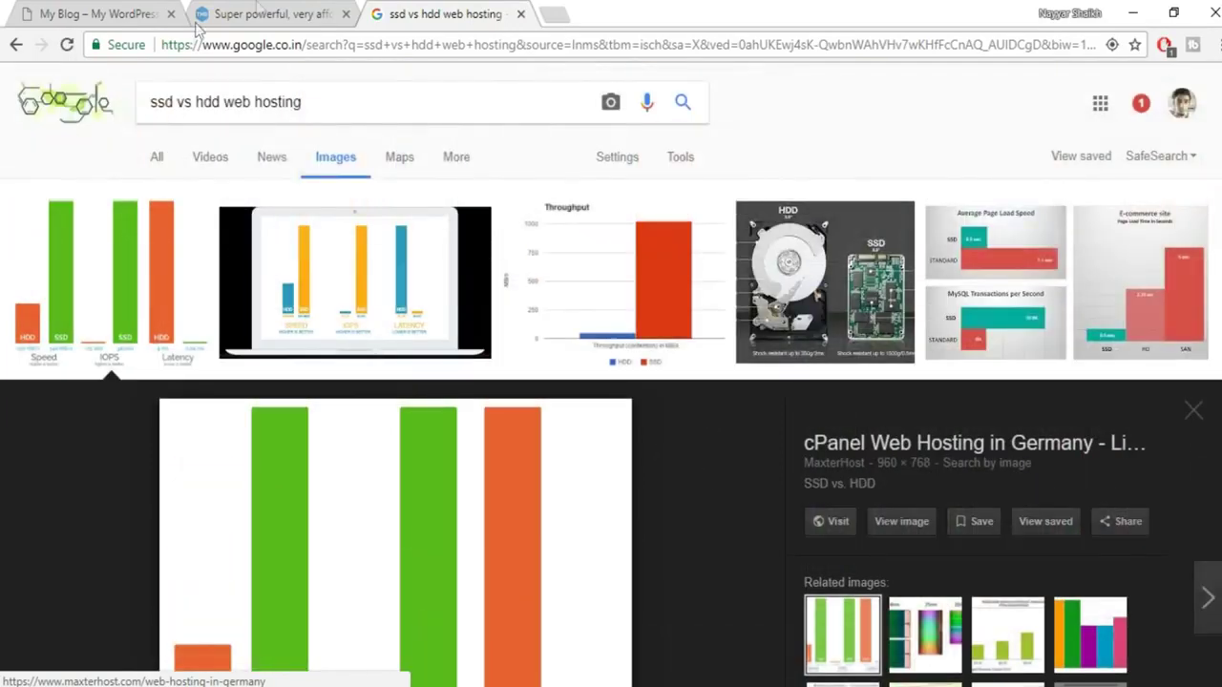
left_click(520, 15)
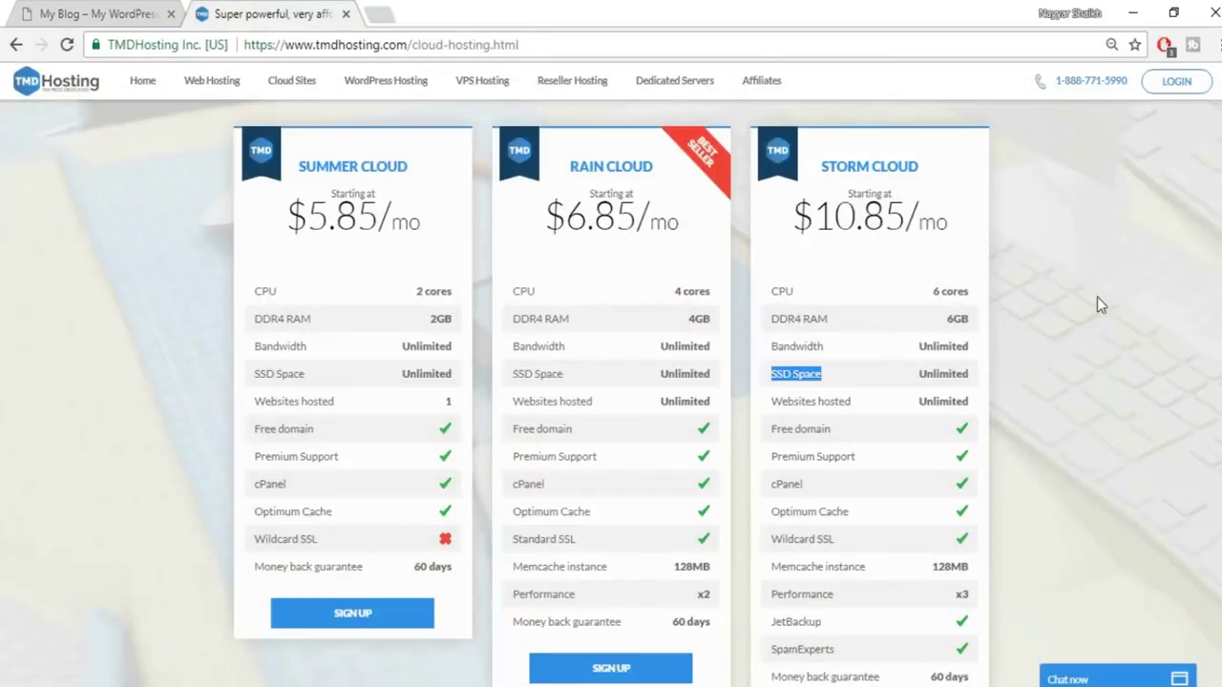
Step: Check Storm Cloud's Unlimited SSD Space and Unlimited websites hosted, then switch to the Kingdom store tab
left_click_drag(990, 374, 914, 377)
left_click(917, 375)
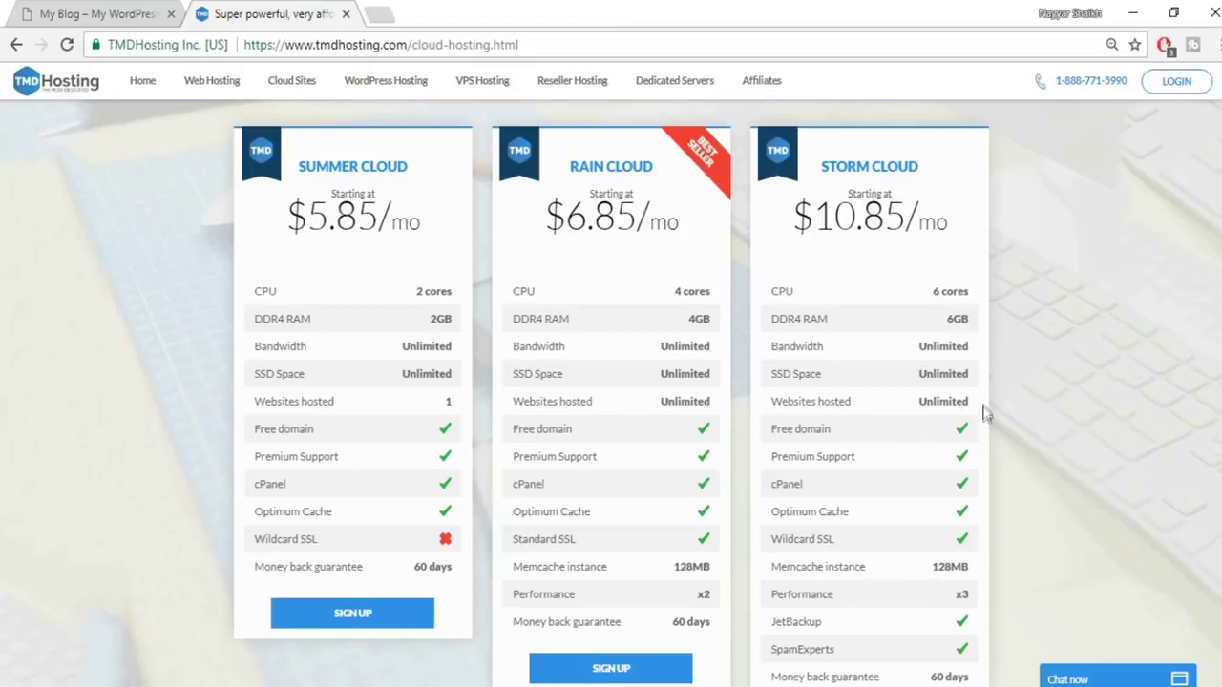
left_click_drag(908, 409, 981, 408)
left_click(978, 409)
scroll(924, 406, "down", 1)
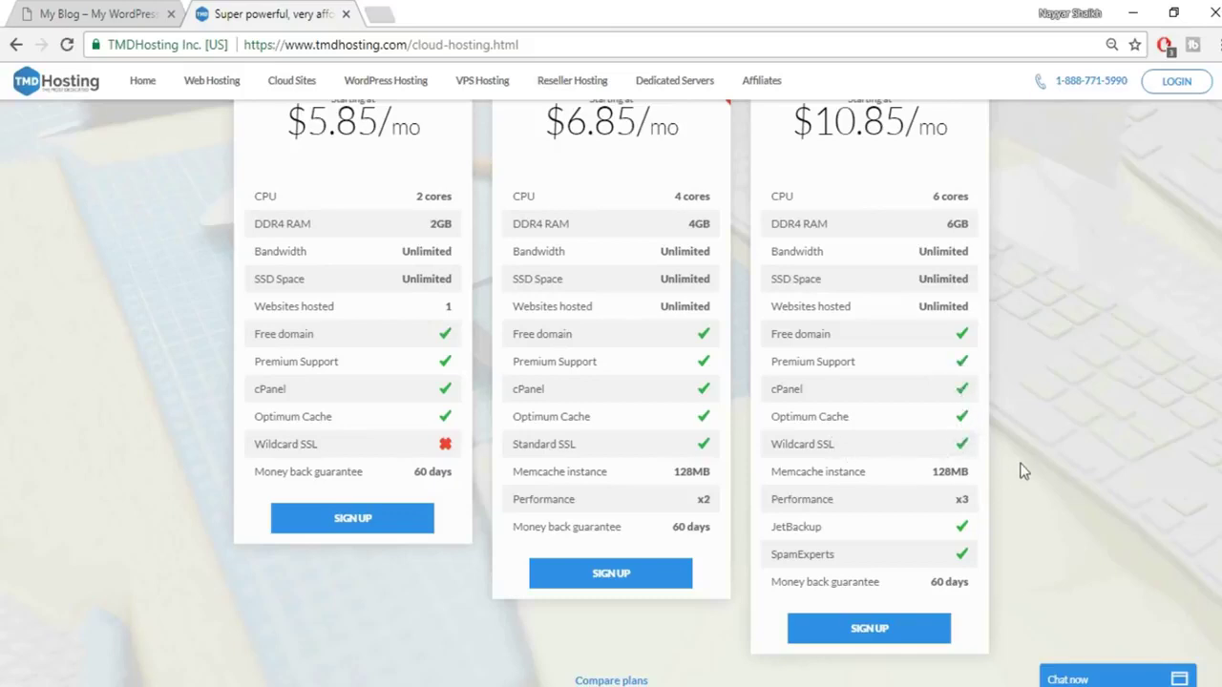
left_click(133, 12)
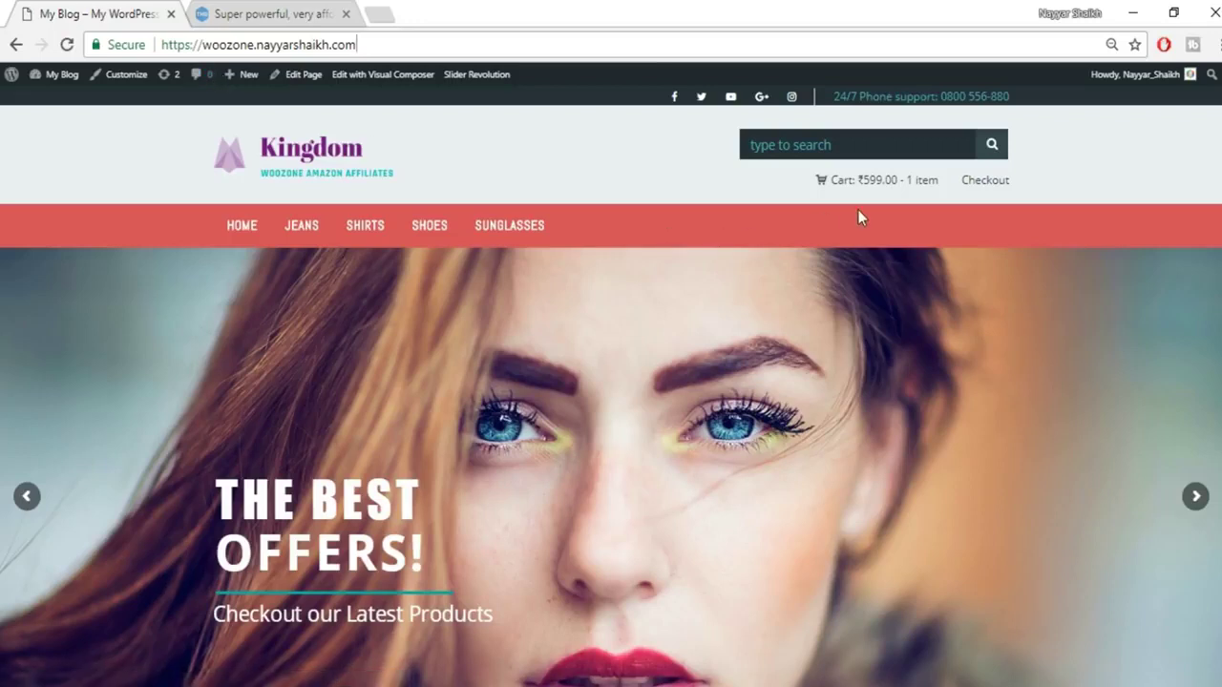
Step: Return to the TMDHosting cloud hosting plans tab
left_click(253, 13)
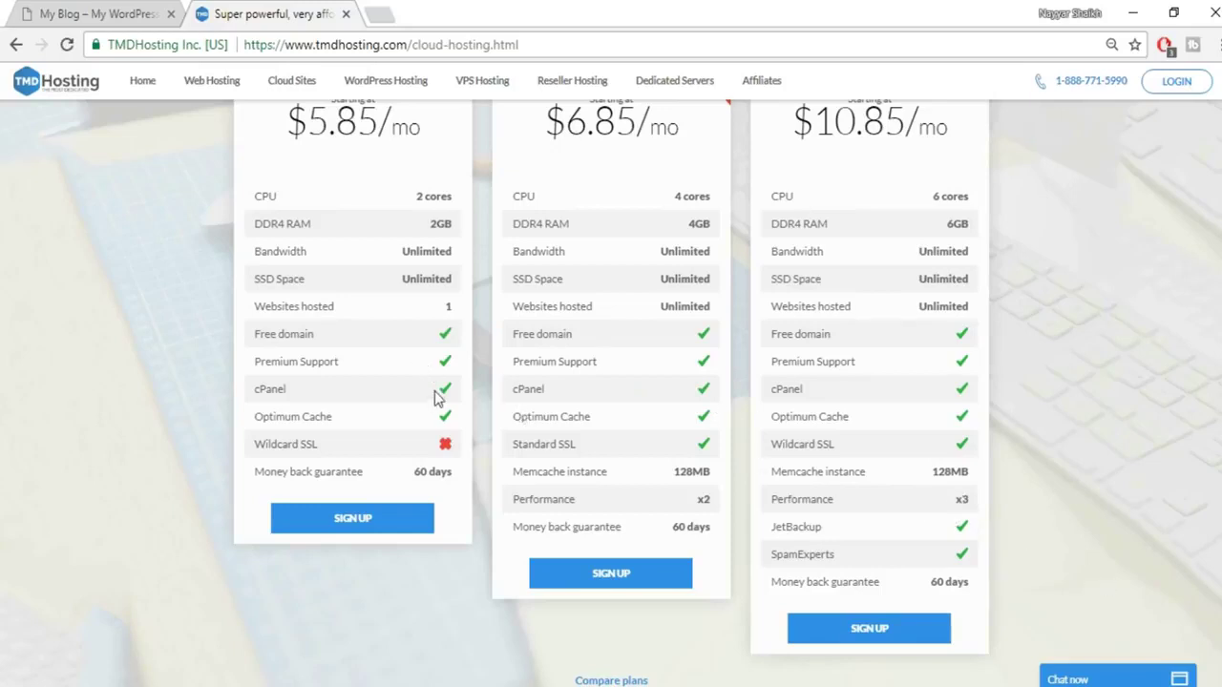
Step: Compare the cloud plan features, e.g. Storm Cloud's 6 cores, 6GB DDR4 RAM, JetBackup and SpamExperts
scroll(434, 390, "up", 1)
scroll(918, 402, "down", 2)
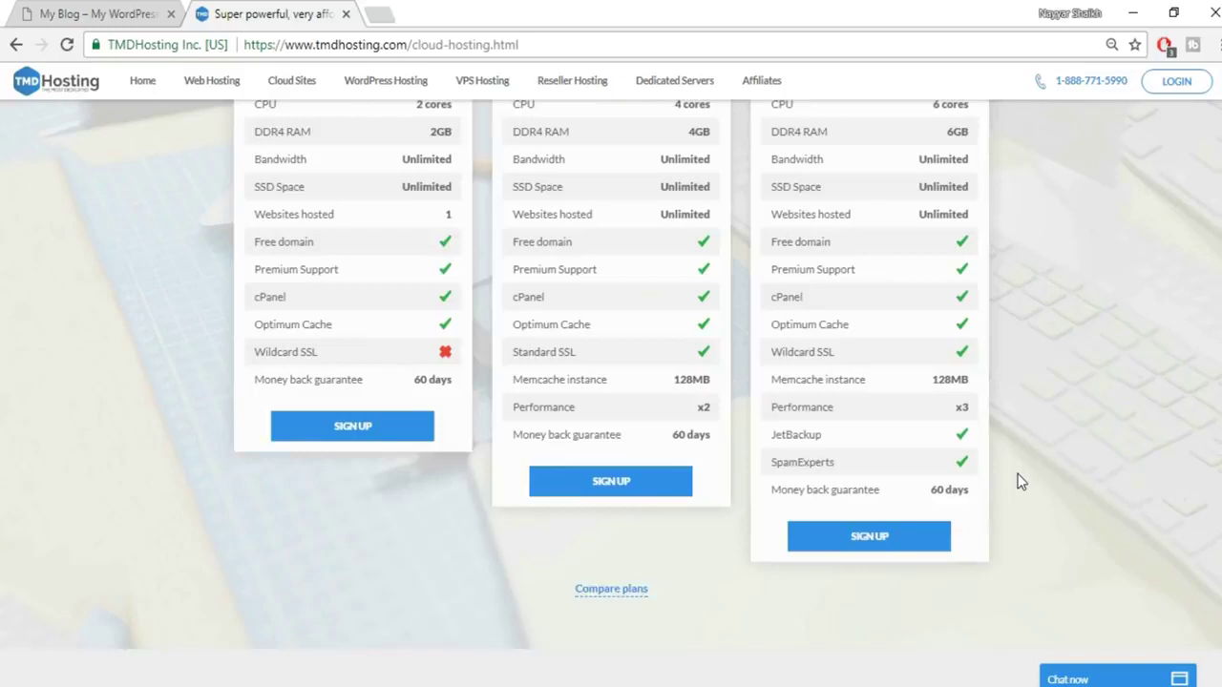
scroll(1018, 475, "up", 2)
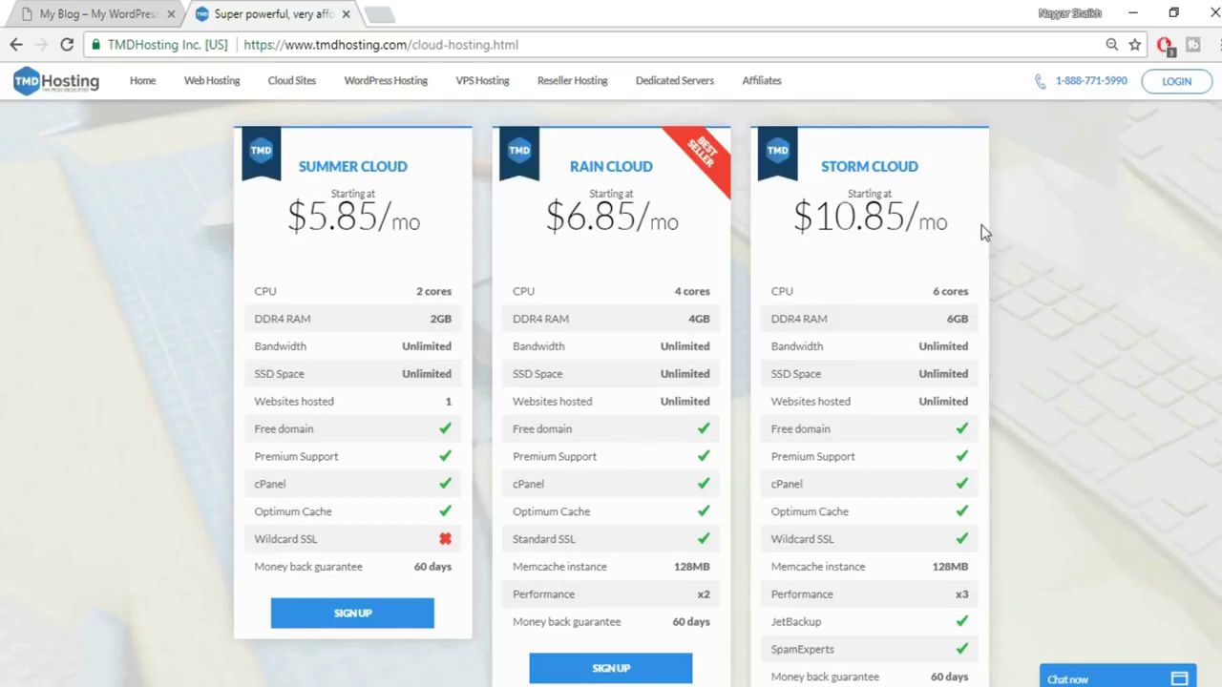
scroll(983, 233, "down", 3)
scroll(955, 220, "up", 2)
scroll(945, 382, "down", 2)
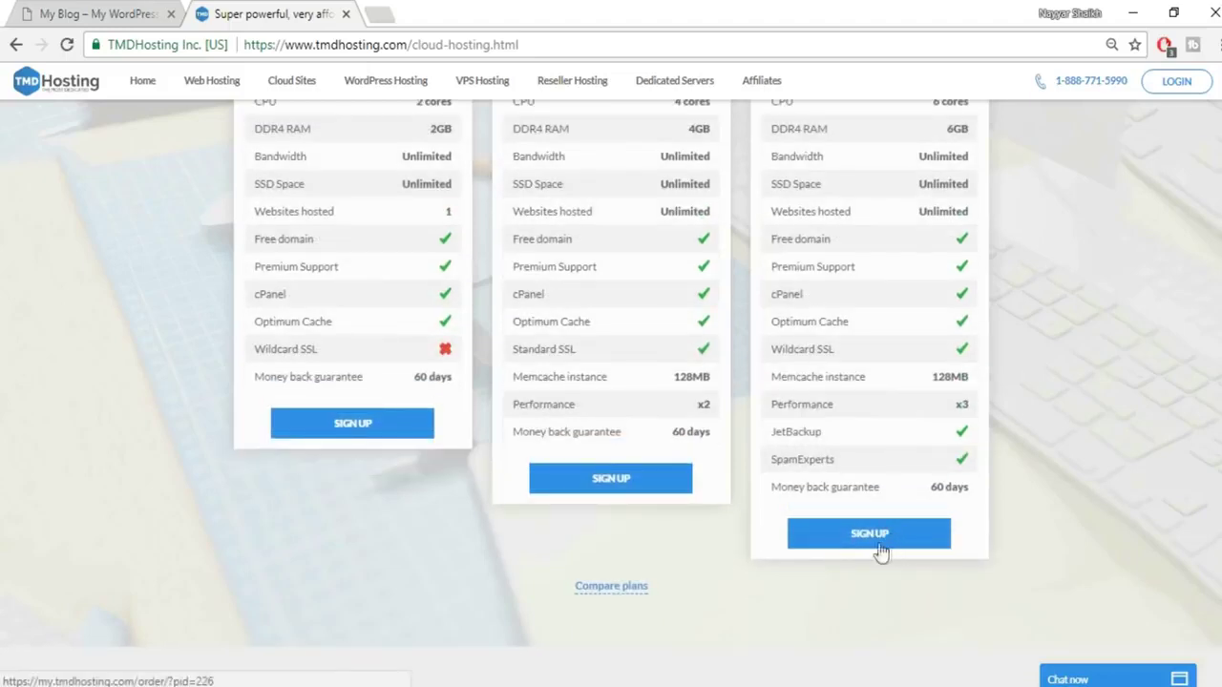
Step: Start a Storm Cloud order and confirm the desired free .com domain name is available
left_click(887, 535)
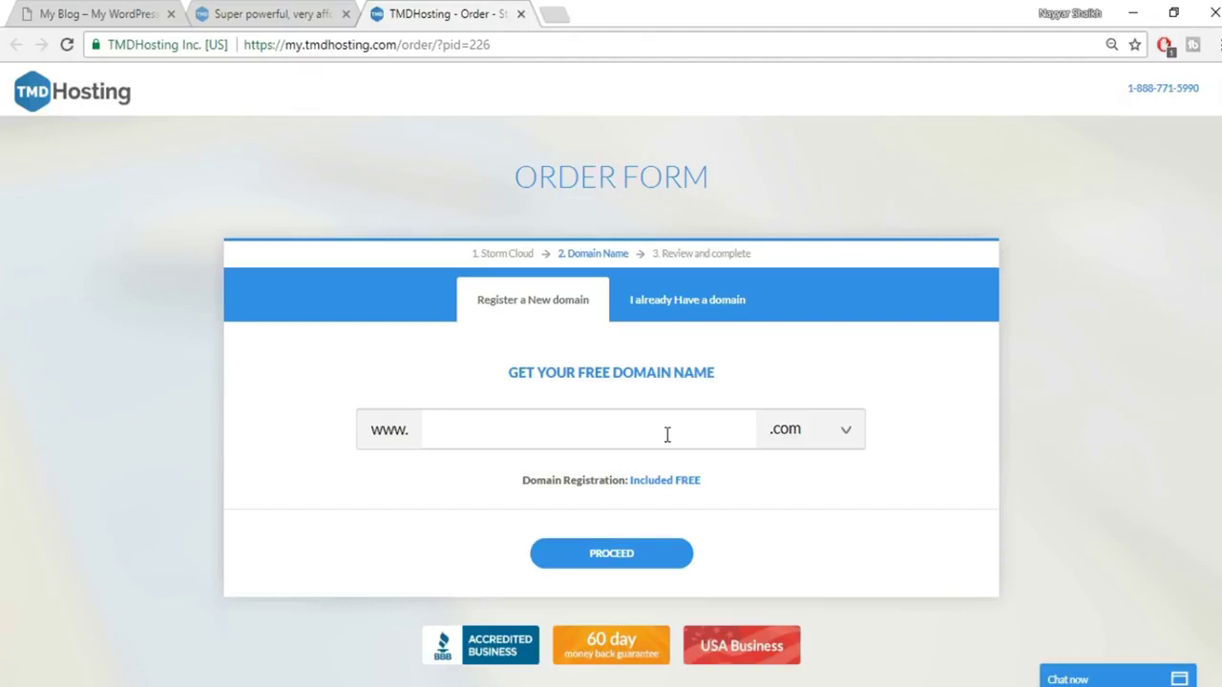
type("nayyyarshaikh1")
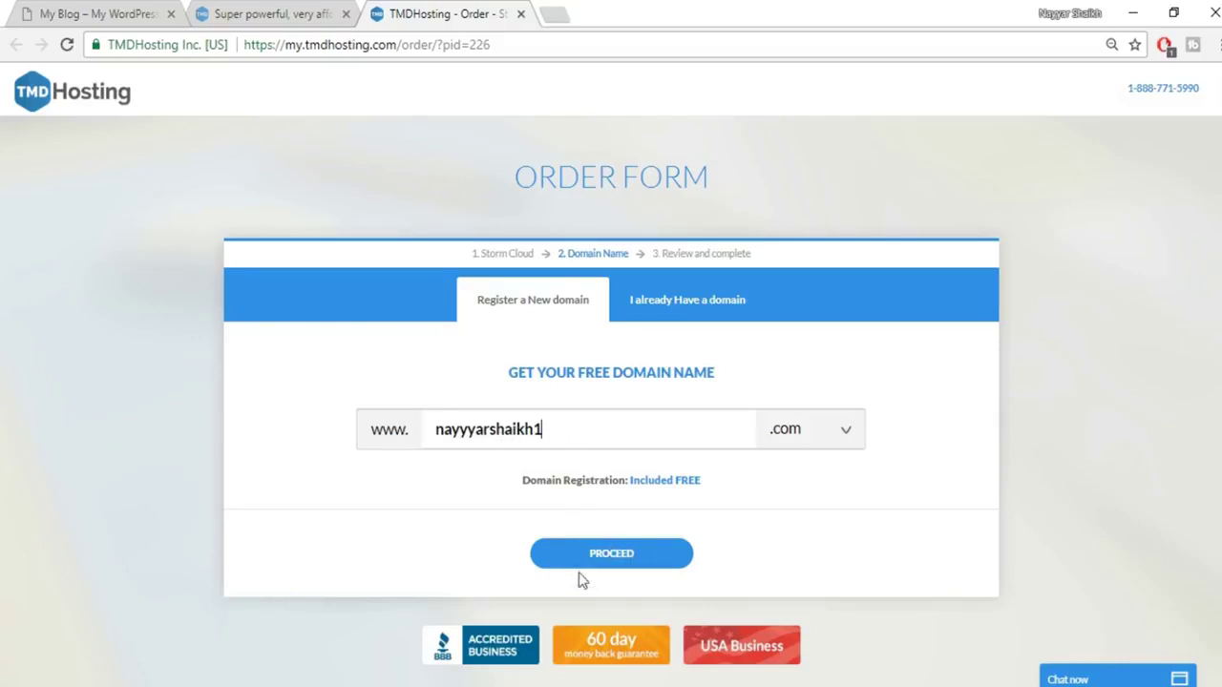
left_click(629, 558)
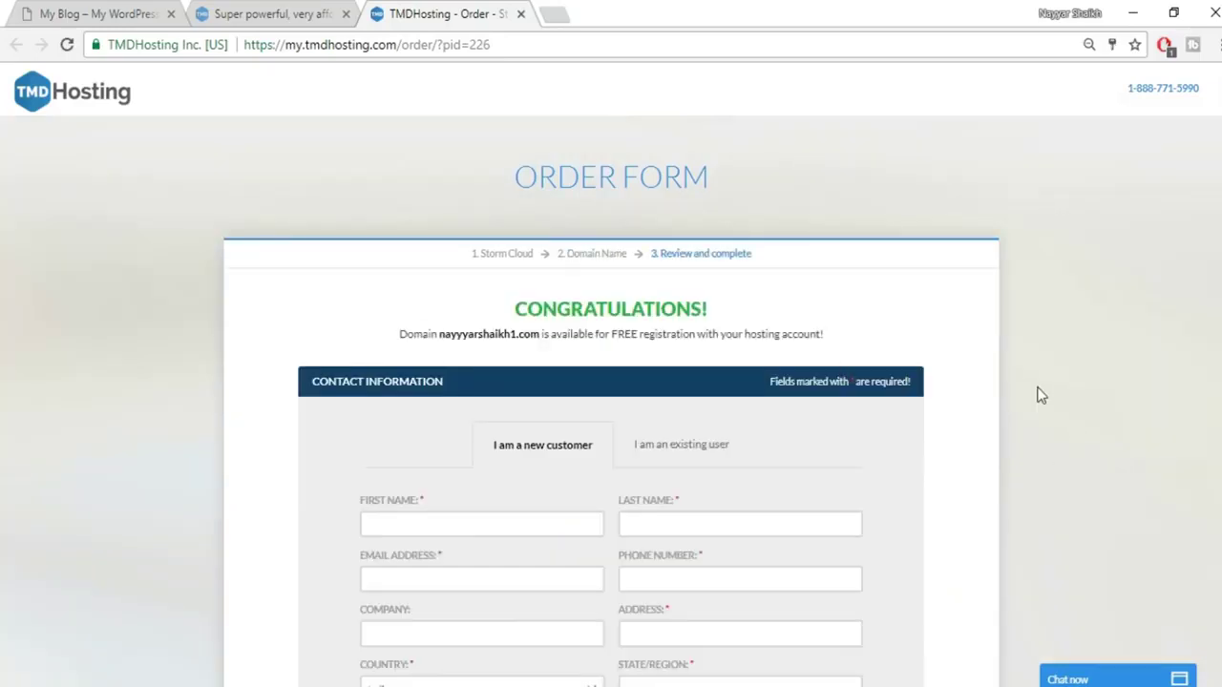
Step: Review the order page: Singapore data center, 12-month $12.85/mo period, domain privacy, down to Purchase Information
scroll(1042, 396, "down", 1)
scroll(1110, 374, "down", 1)
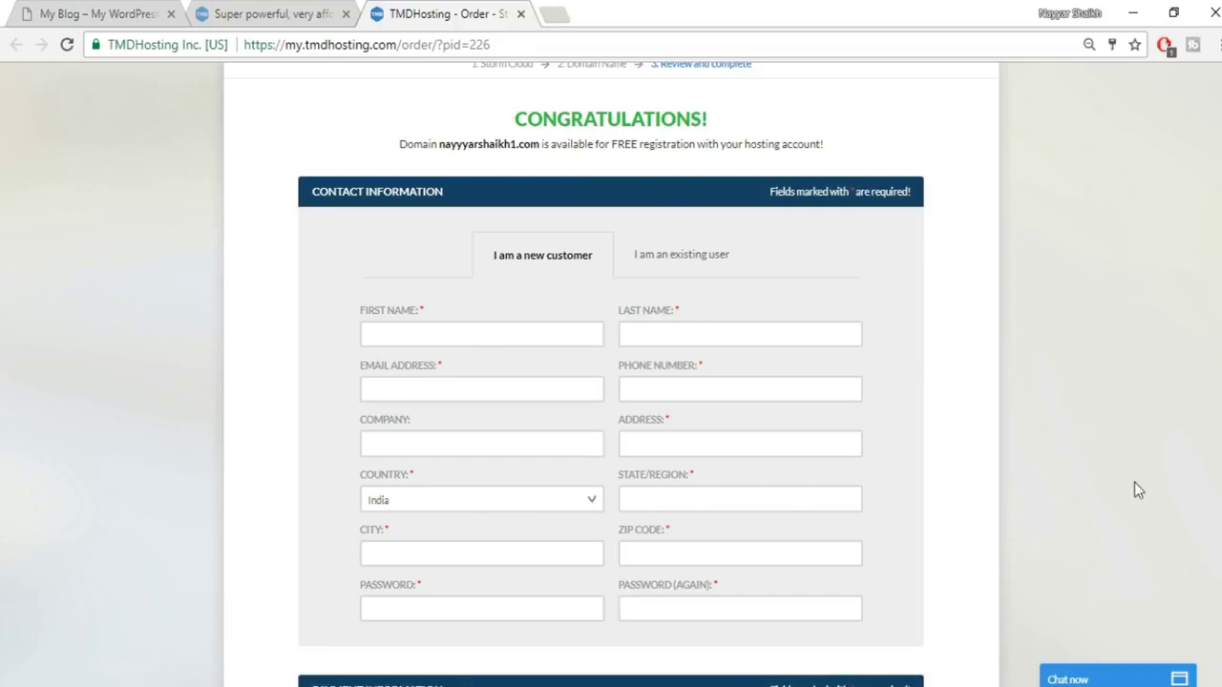
scroll(1135, 490, "down", 1)
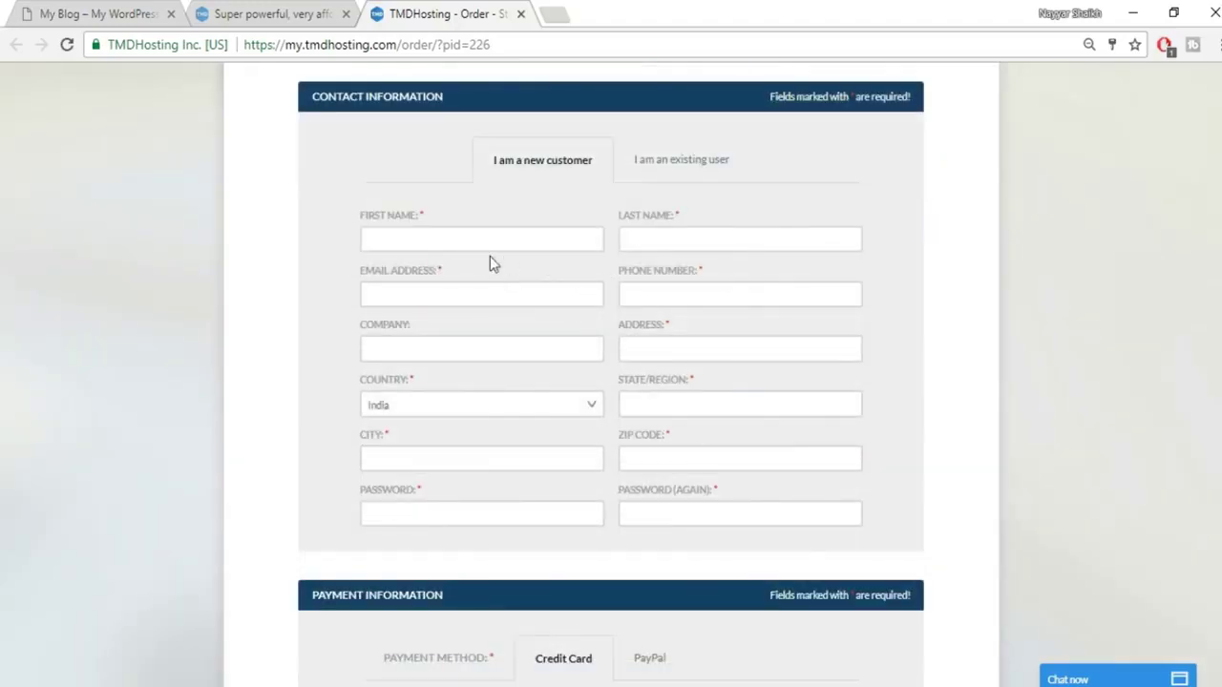
scroll(894, 270, "down", 3)
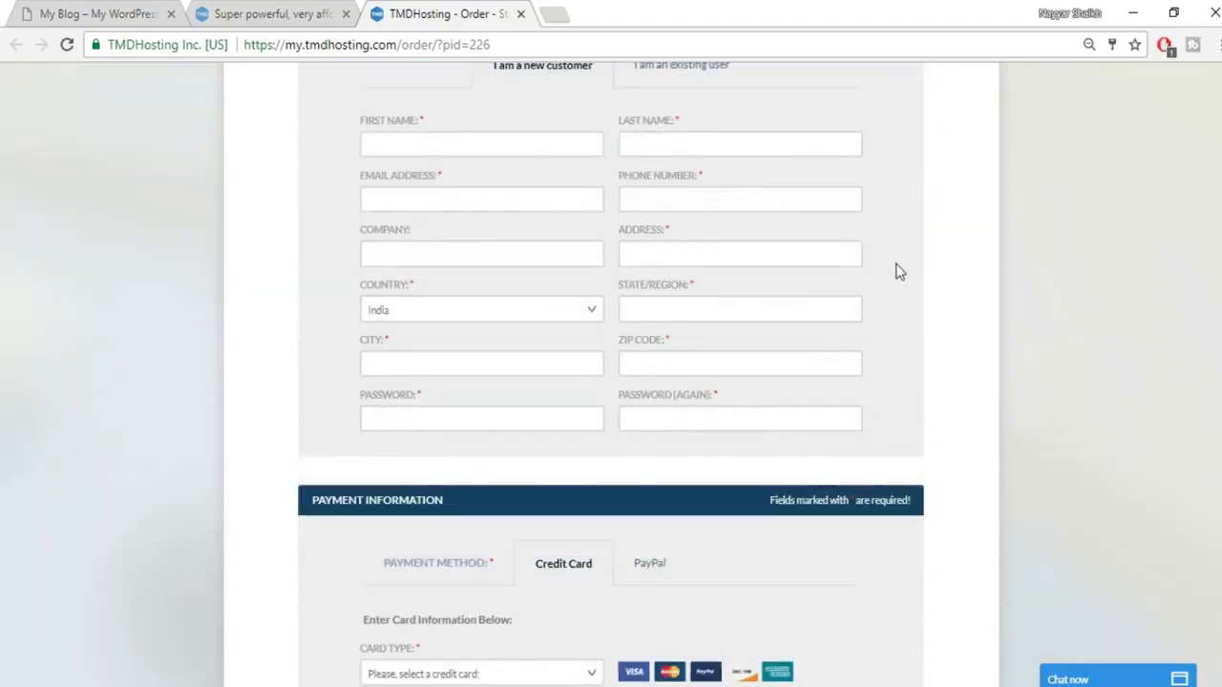
scroll(917, 298, "down", 1)
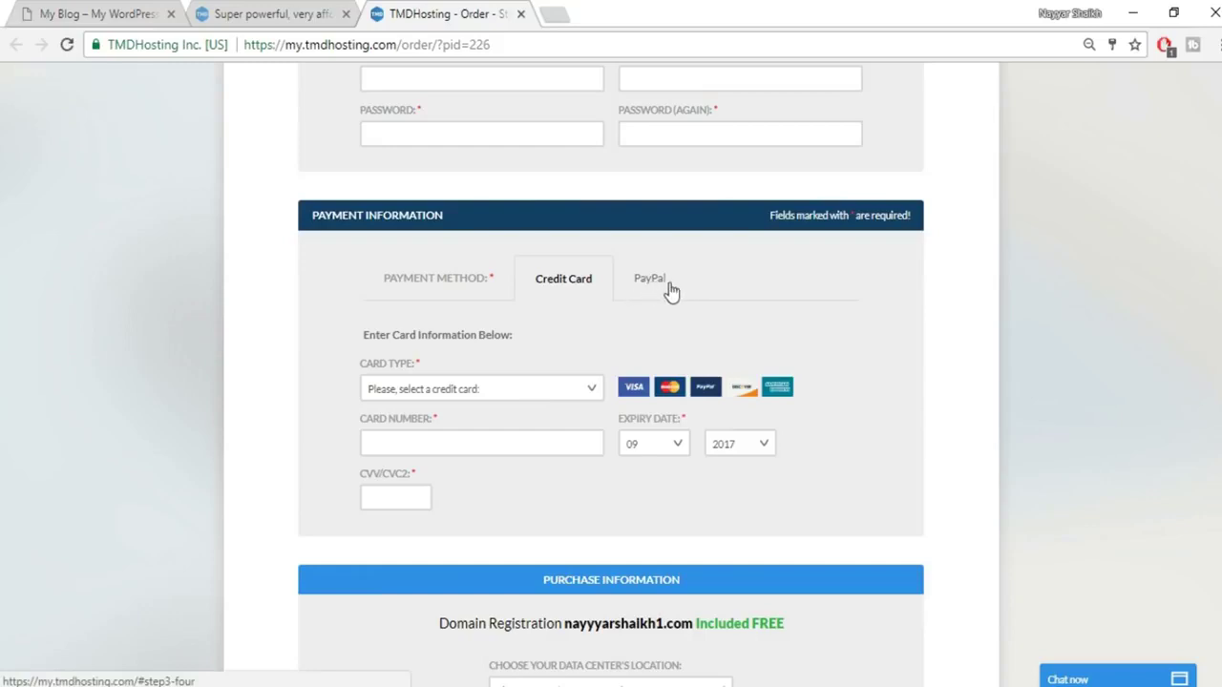
scroll(1113, 315, "down", 1)
scroll(1113, 316, "down", 3)
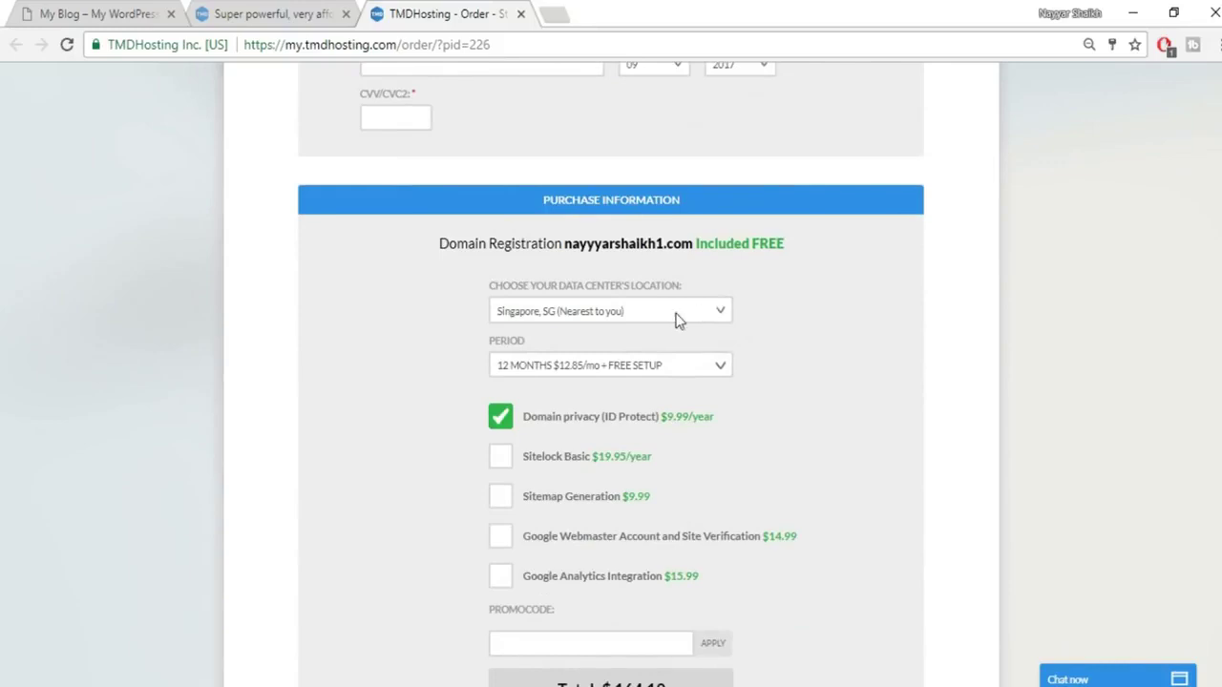
Step: Keep Singapore as the data center and 12 months as the billing period
left_click(669, 313)
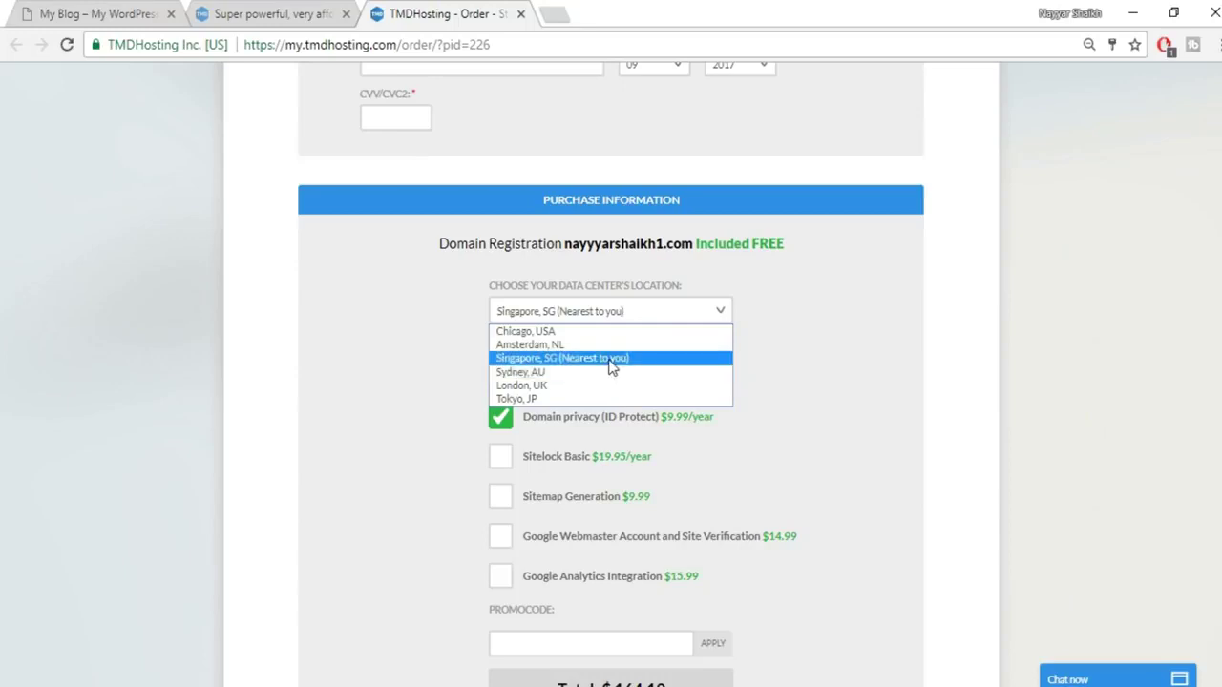
left_click(591, 358)
left_click(711, 317)
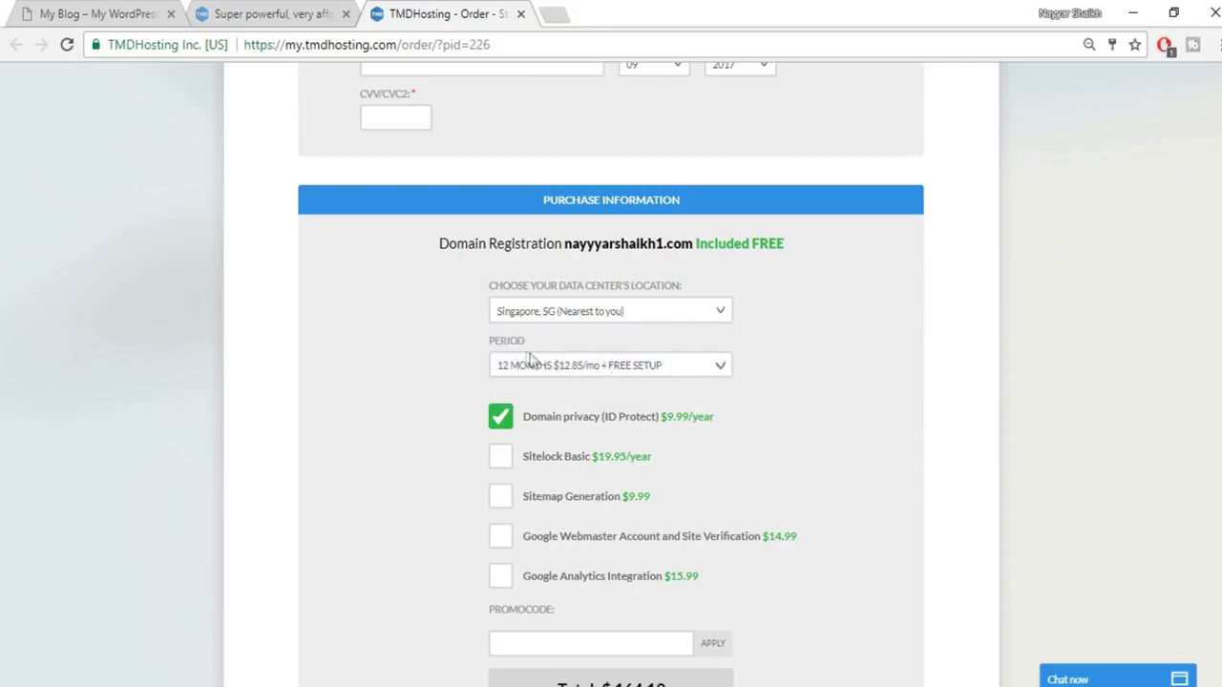
left_click(612, 381)
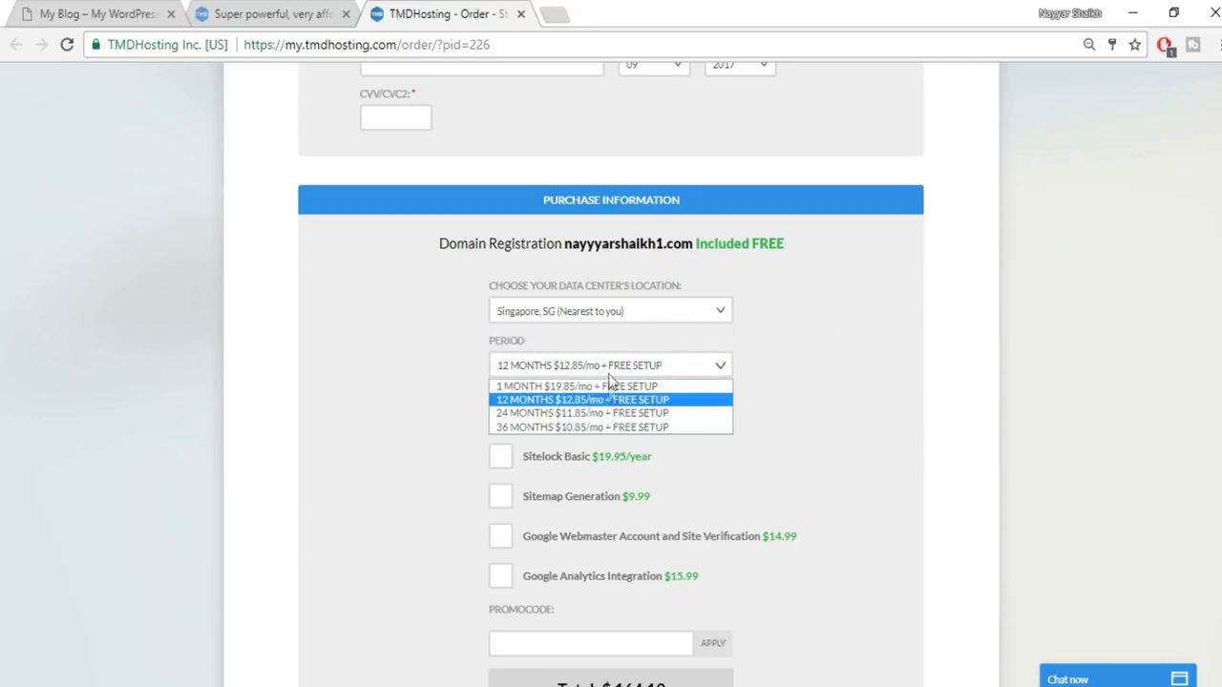
left_click(594, 401)
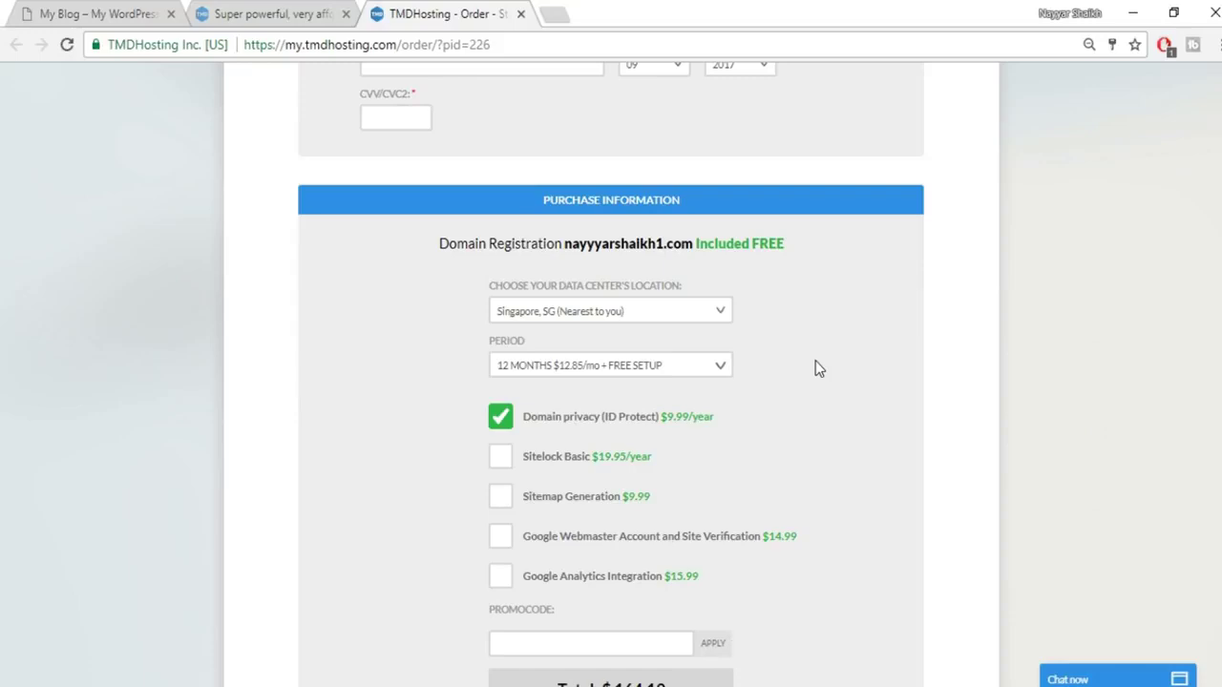
left_click(682, 365)
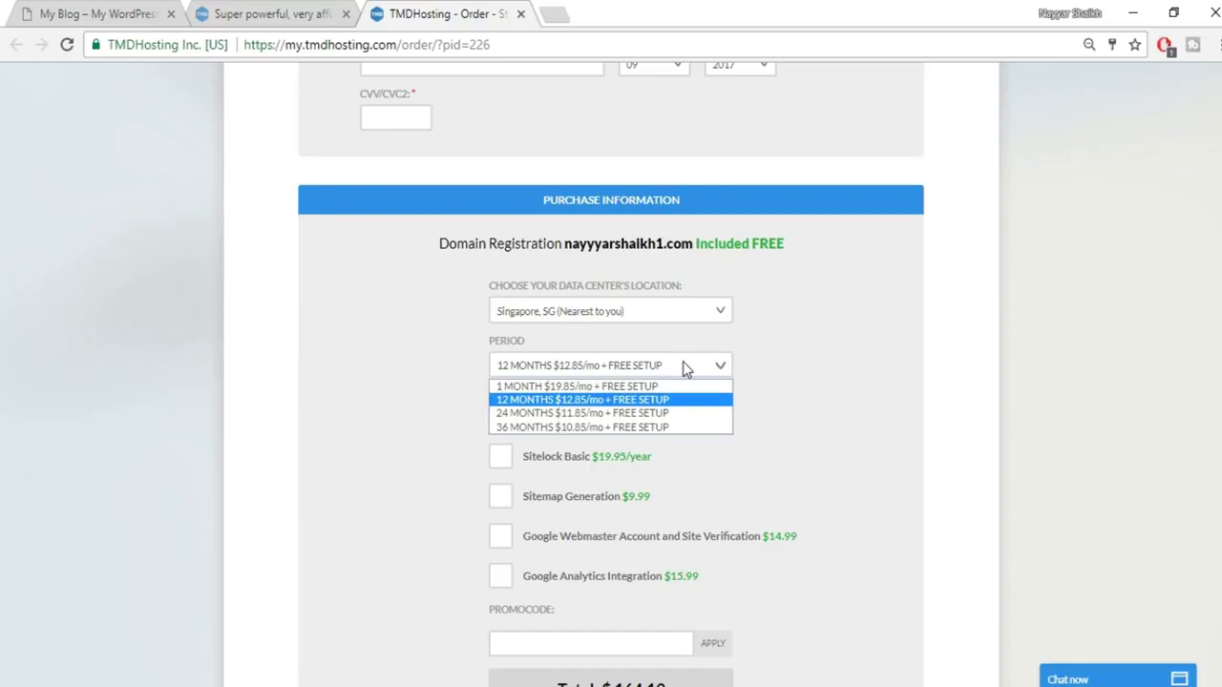
left_click(683, 367)
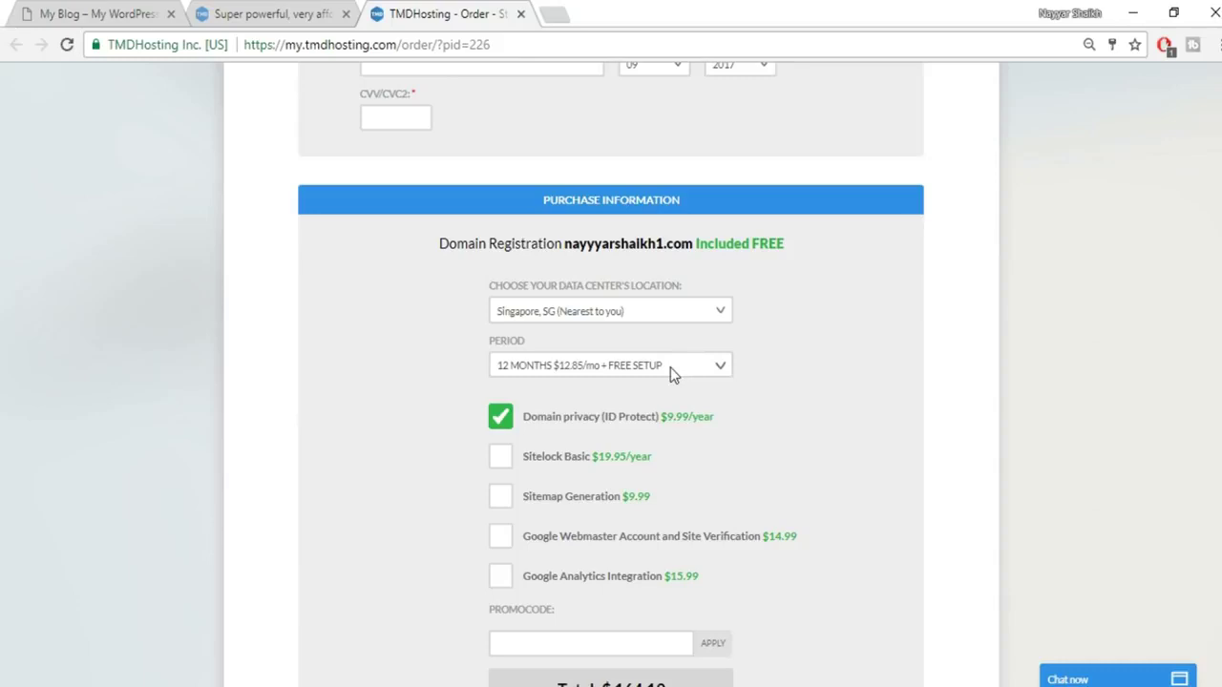
Step: Turn off the Domain privacy add-on, bringing the total down to $154.20
left_click(500, 427)
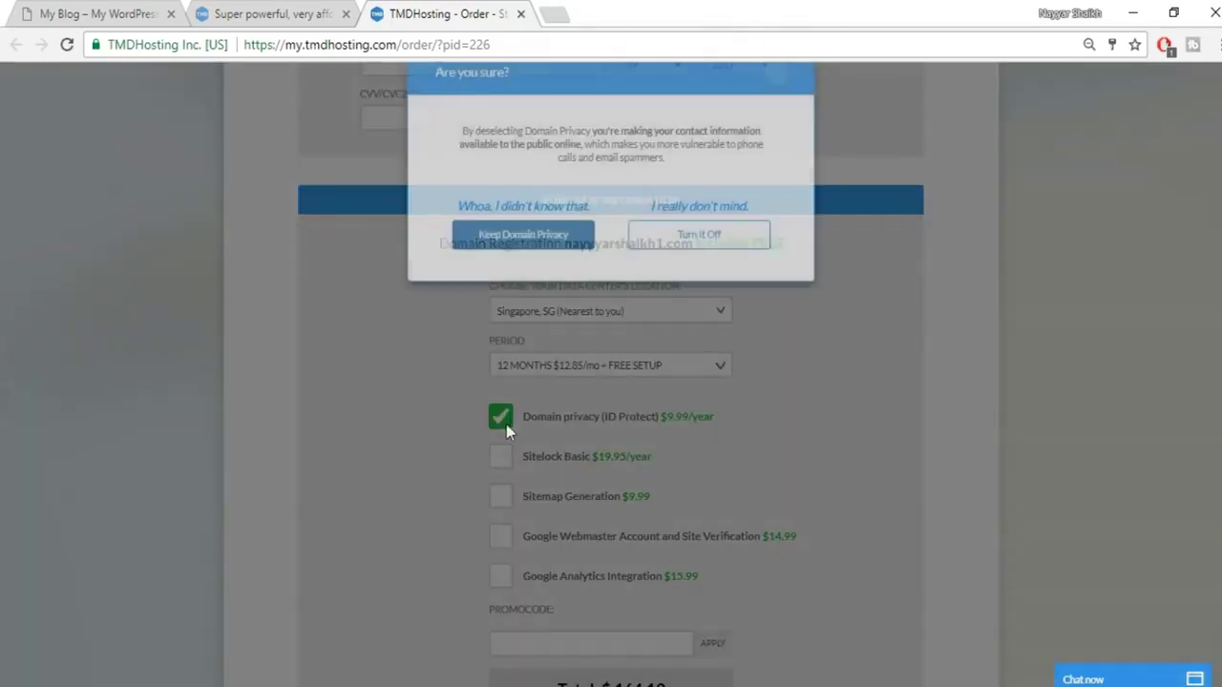
left_click(684, 285)
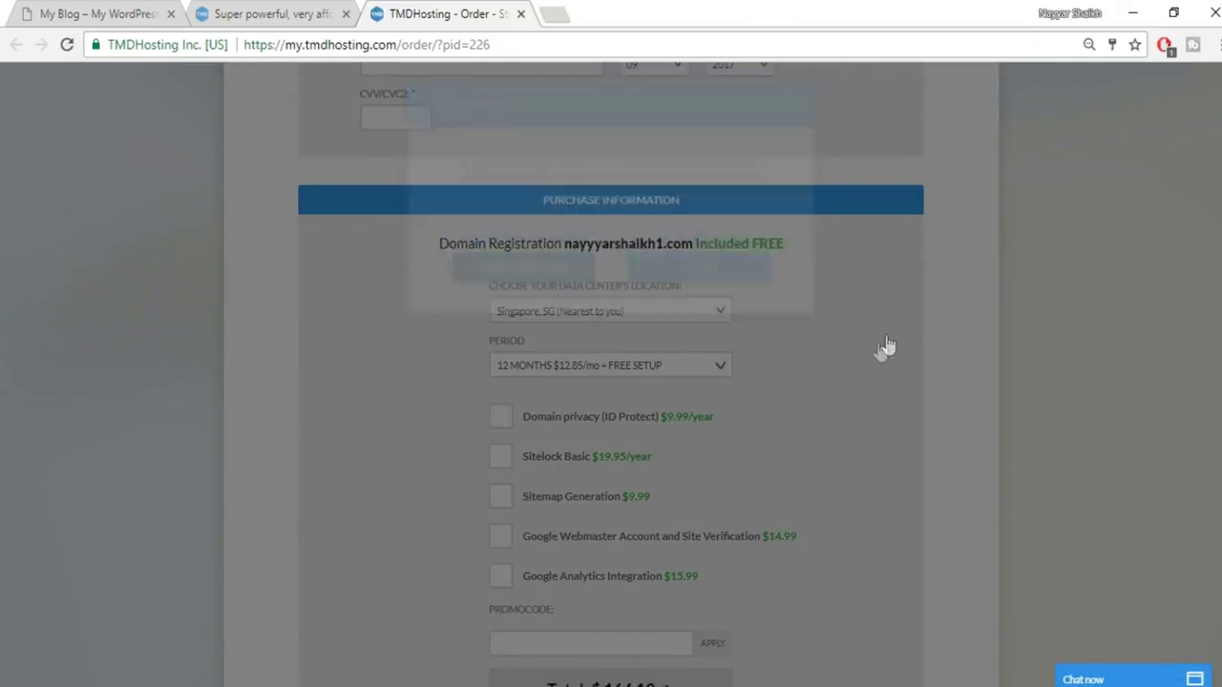
scroll(951, 396, "down", 3)
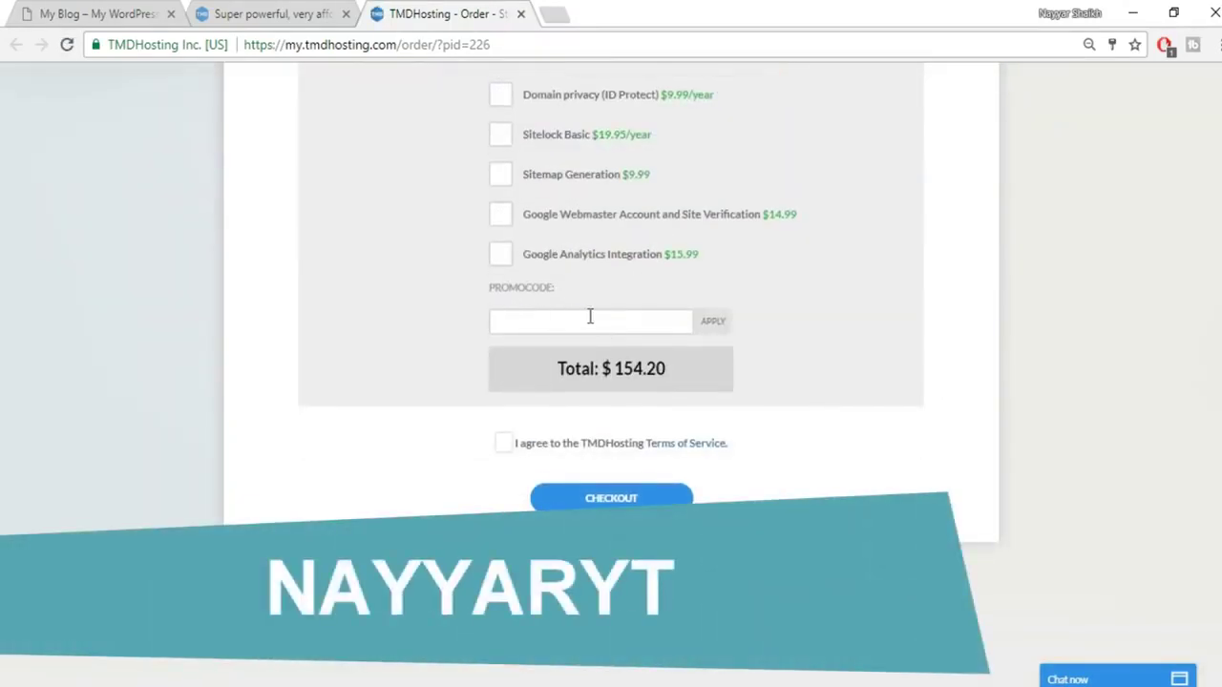
Step: Apply the 7% promo code for a $143.41 total and accept the Terms of Service
left_click(647, 320)
left_click(716, 323)
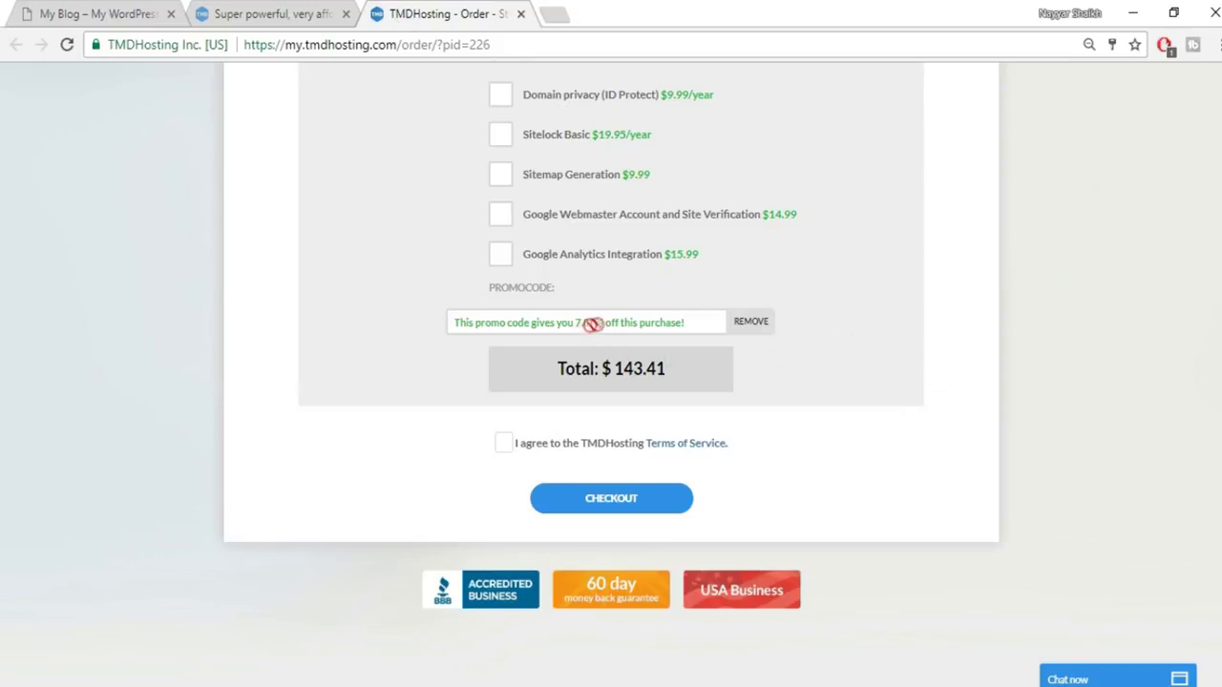
left_click(505, 448)
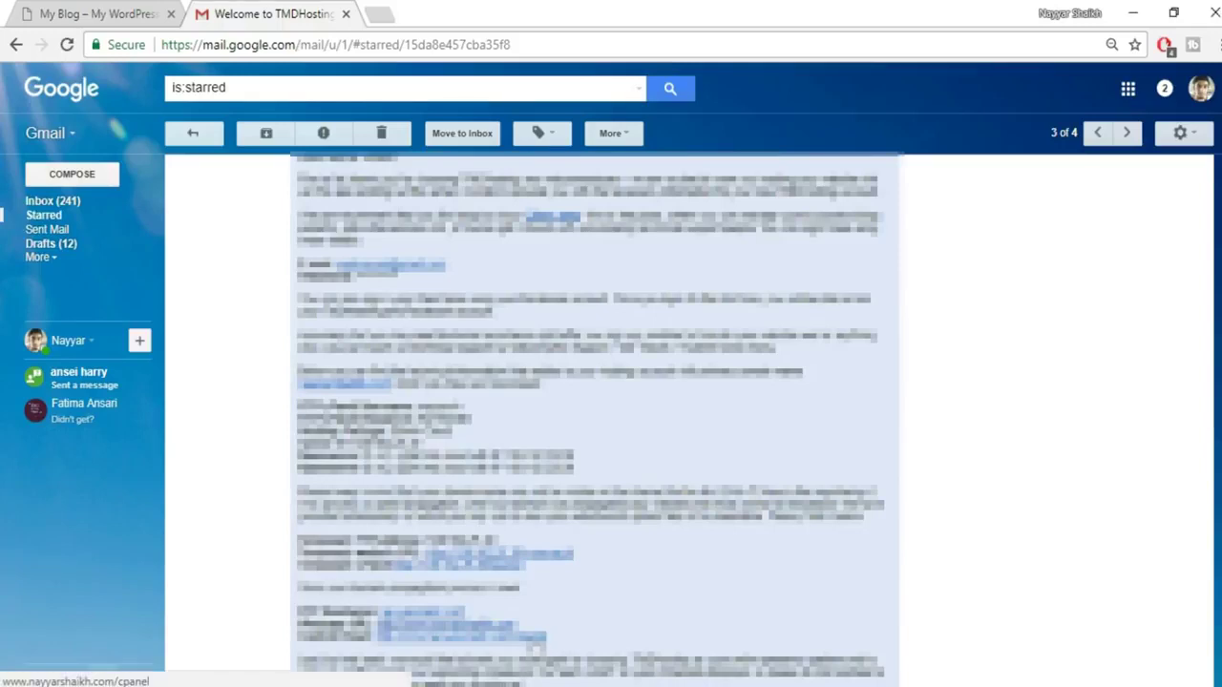
Step: Open the welcome email's cPanel login link in a new tab and switch to it
right_click(536, 646)
left_click(638, 460)
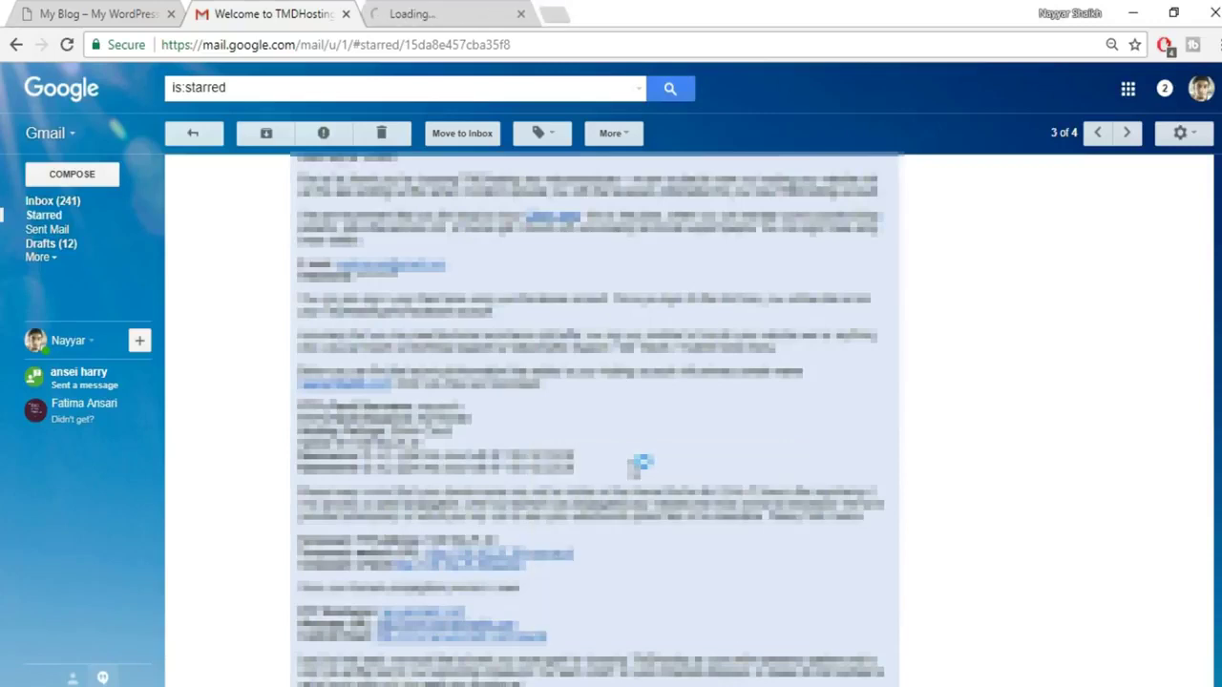
left_click(483, 9)
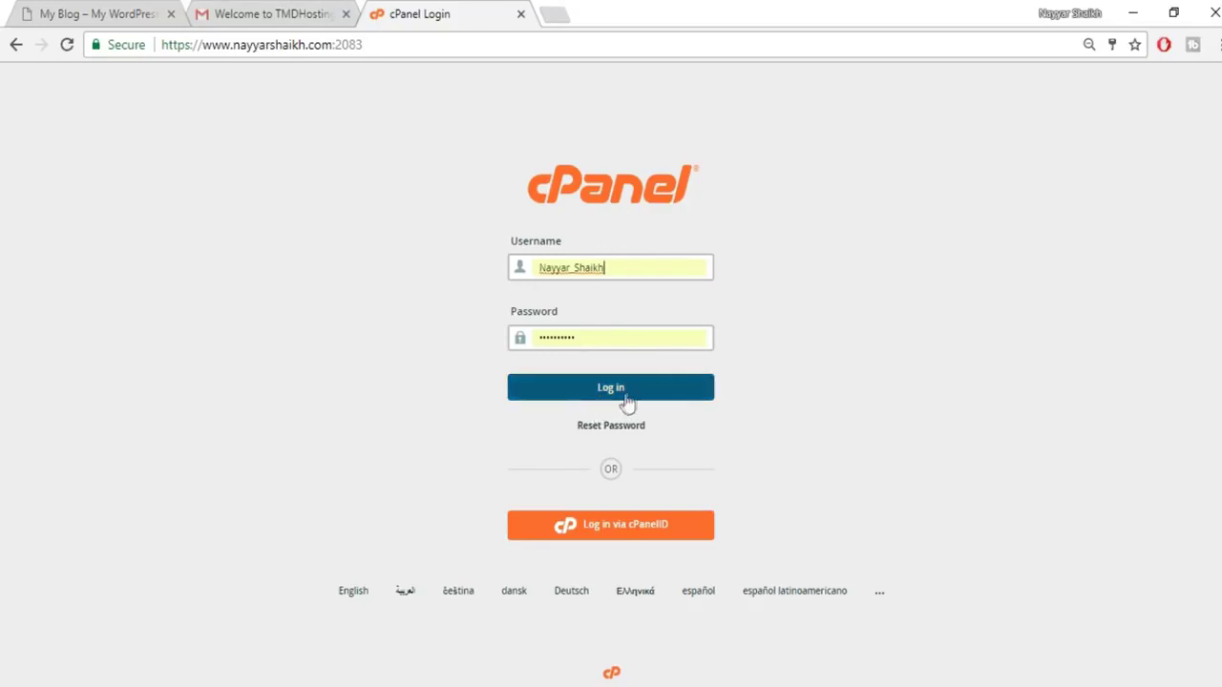
Step: Log into cPanel and open WordPress from the Softaculous Apps Installer section
left_click(628, 399)
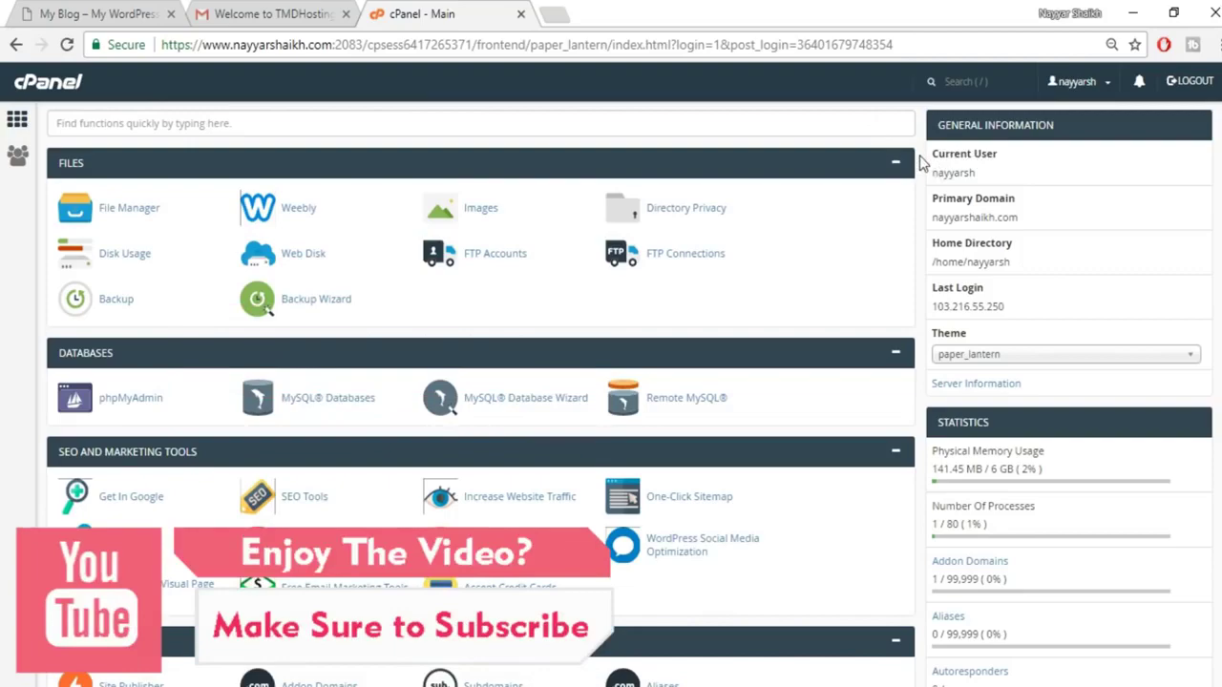
scroll(482, 394, "down", 20)
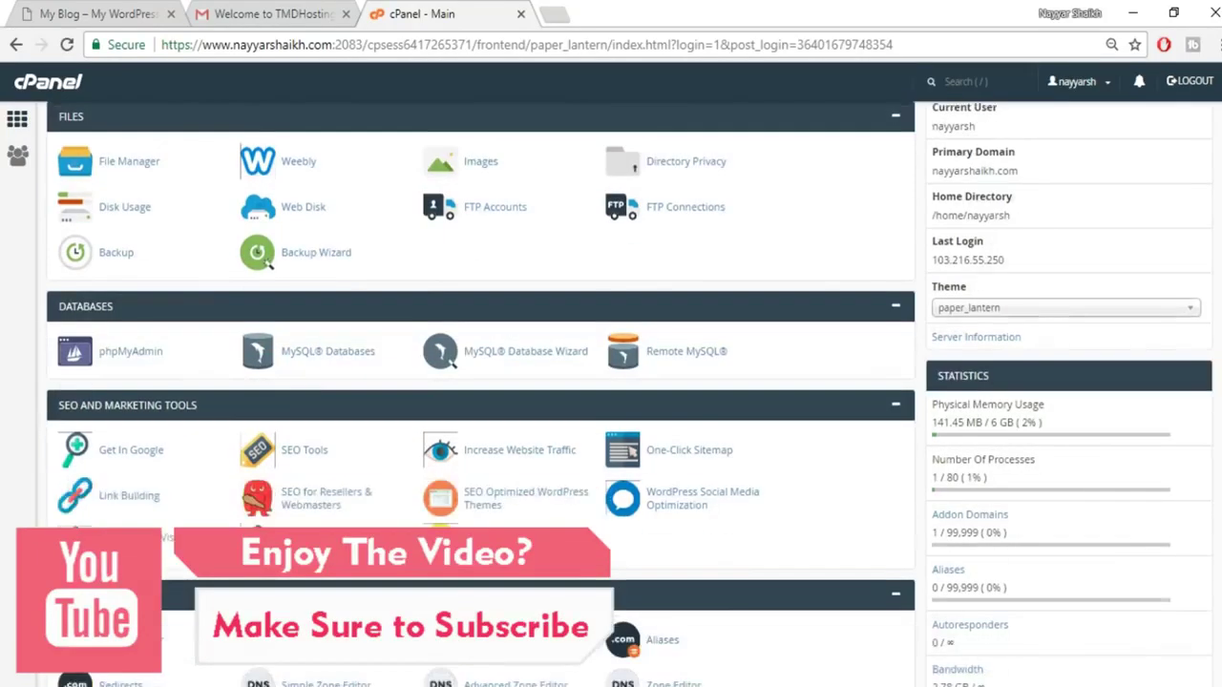
scroll(273, 459, "down", 2)
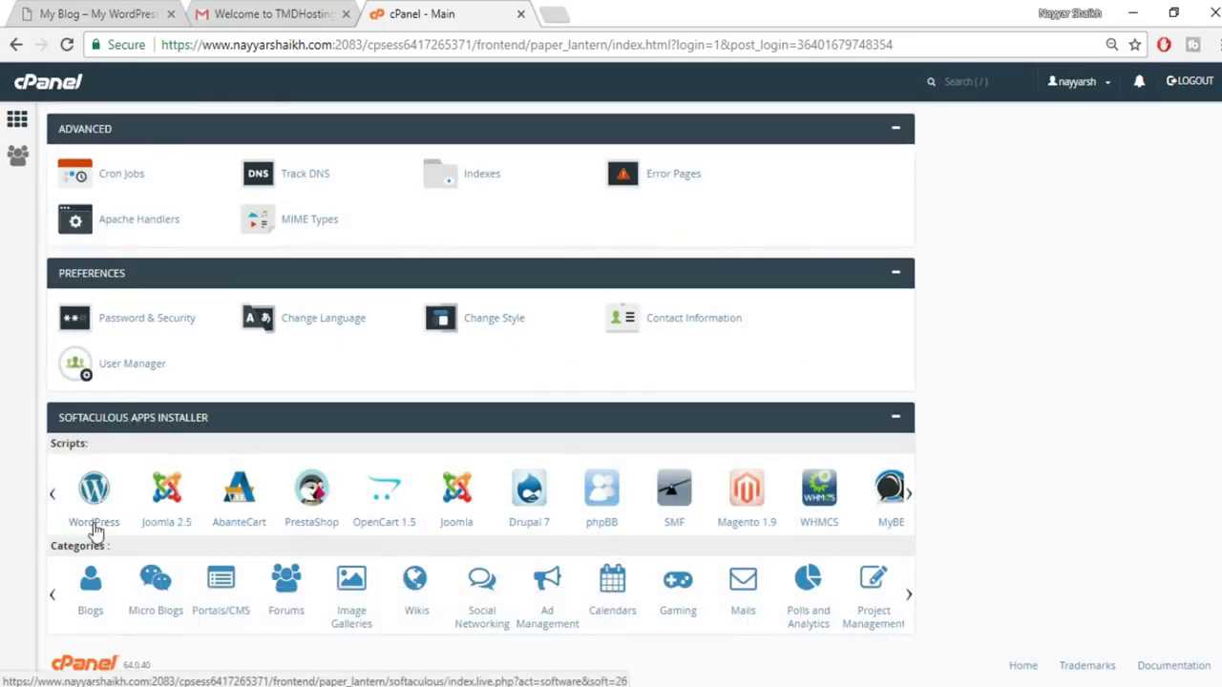
left_click(97, 520)
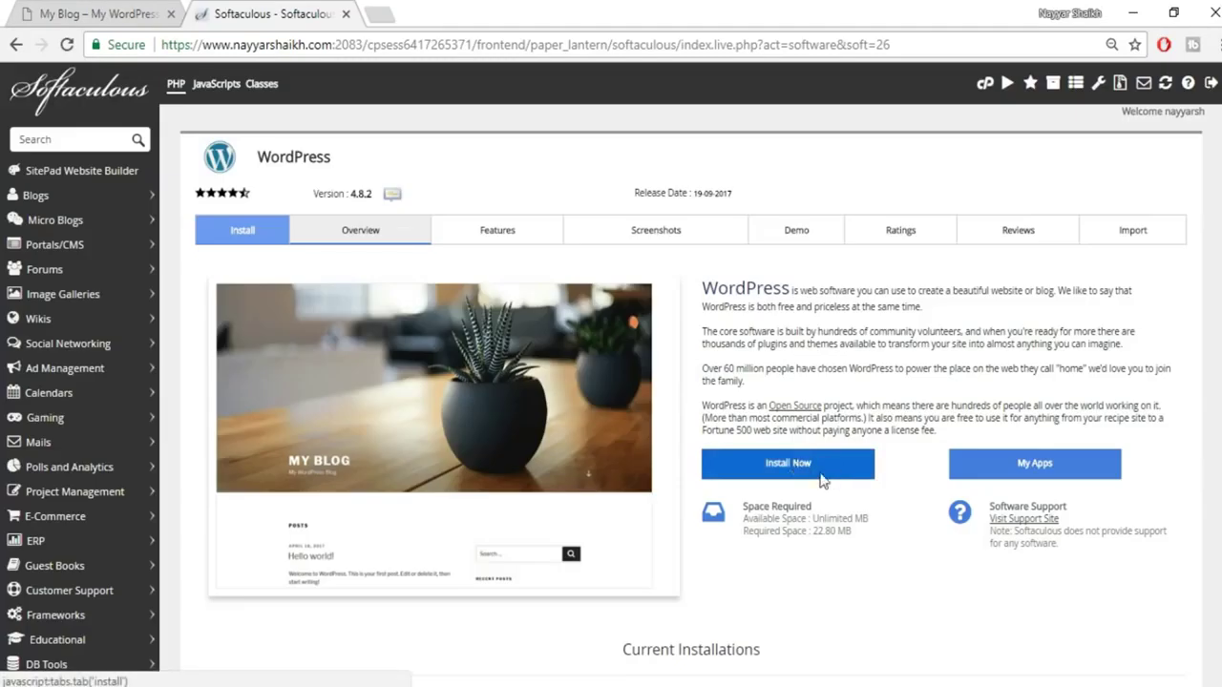
left_click(829, 472)
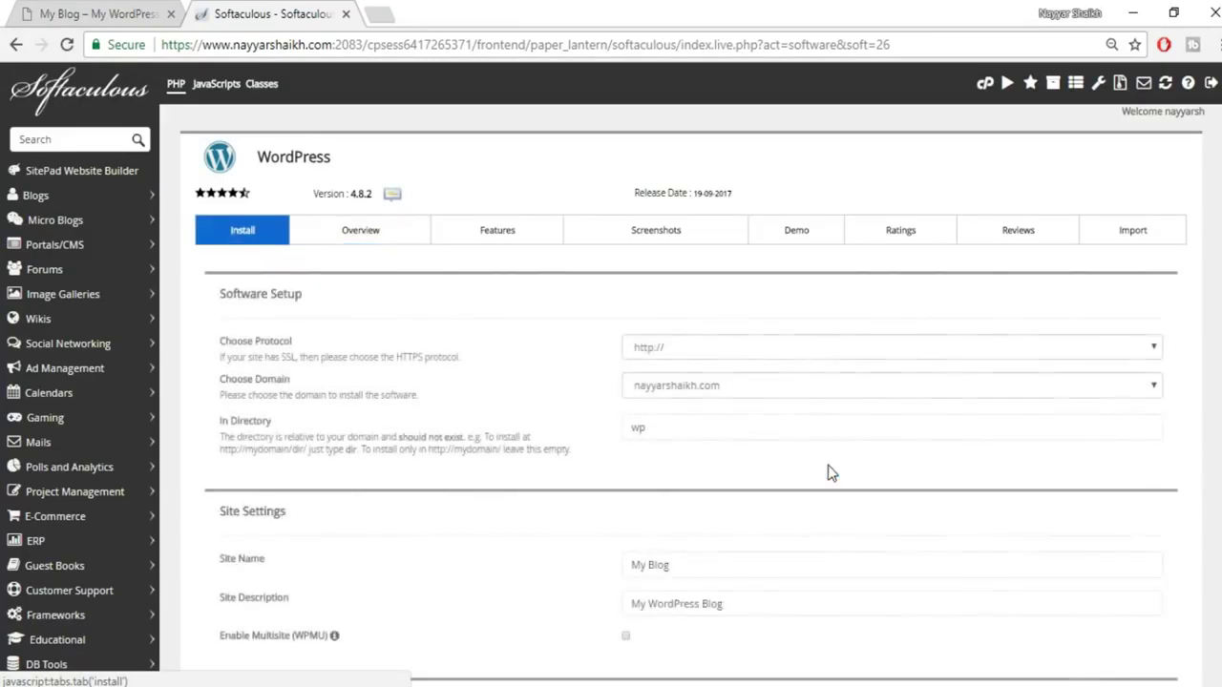
left_click(736, 393)
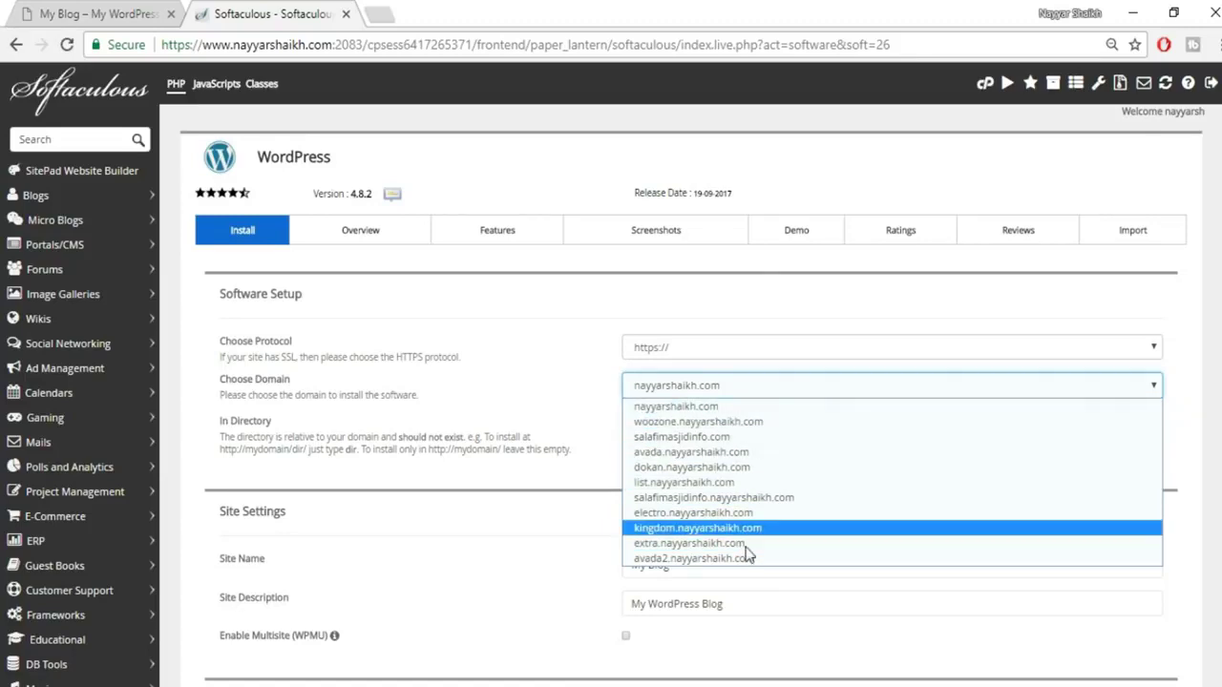
left_click(718, 530)
left_click(754, 431)
double_click(750, 425)
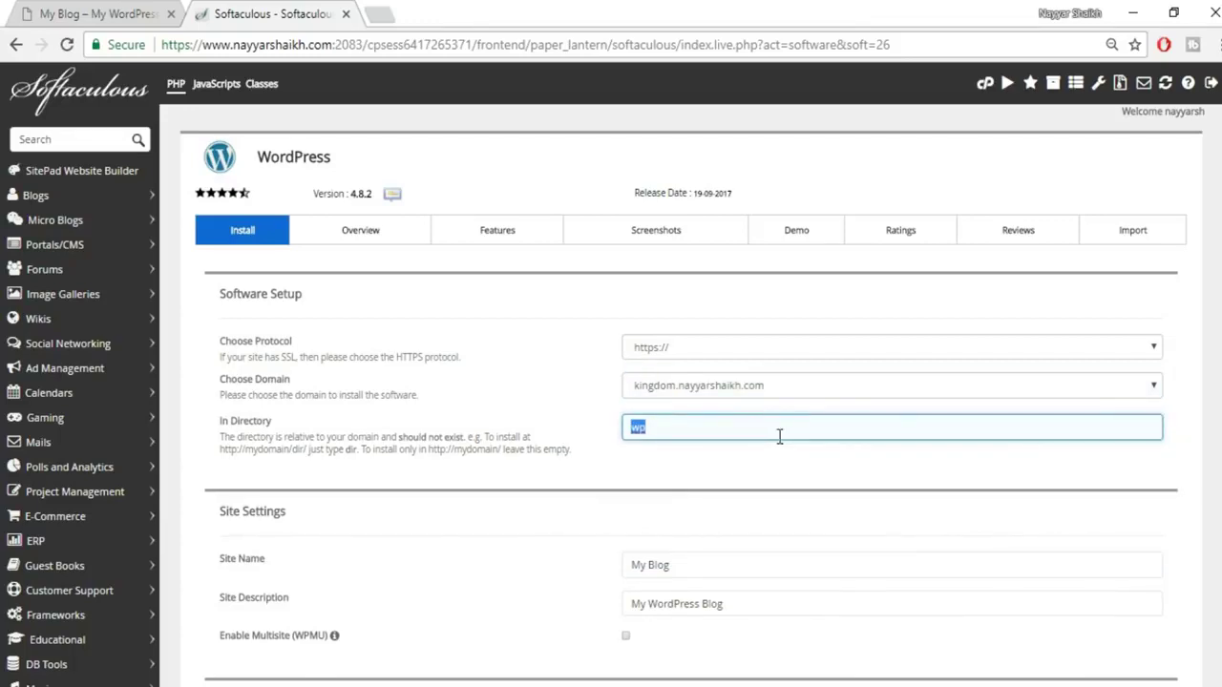
left_click(664, 432)
Step: Review the default site name and site description fields
left_click(780, 464)
scroll(785, 478, "down", 2)
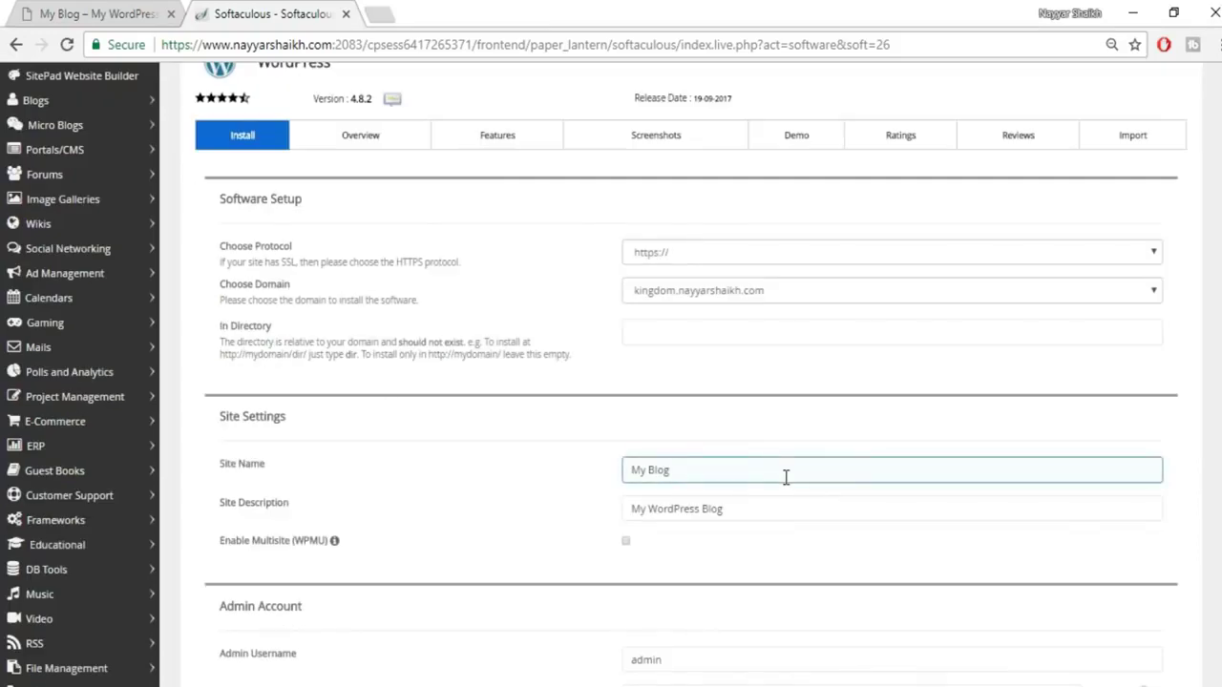
left_click(264, 379)
left_click(403, 399)
left_click(820, 375)
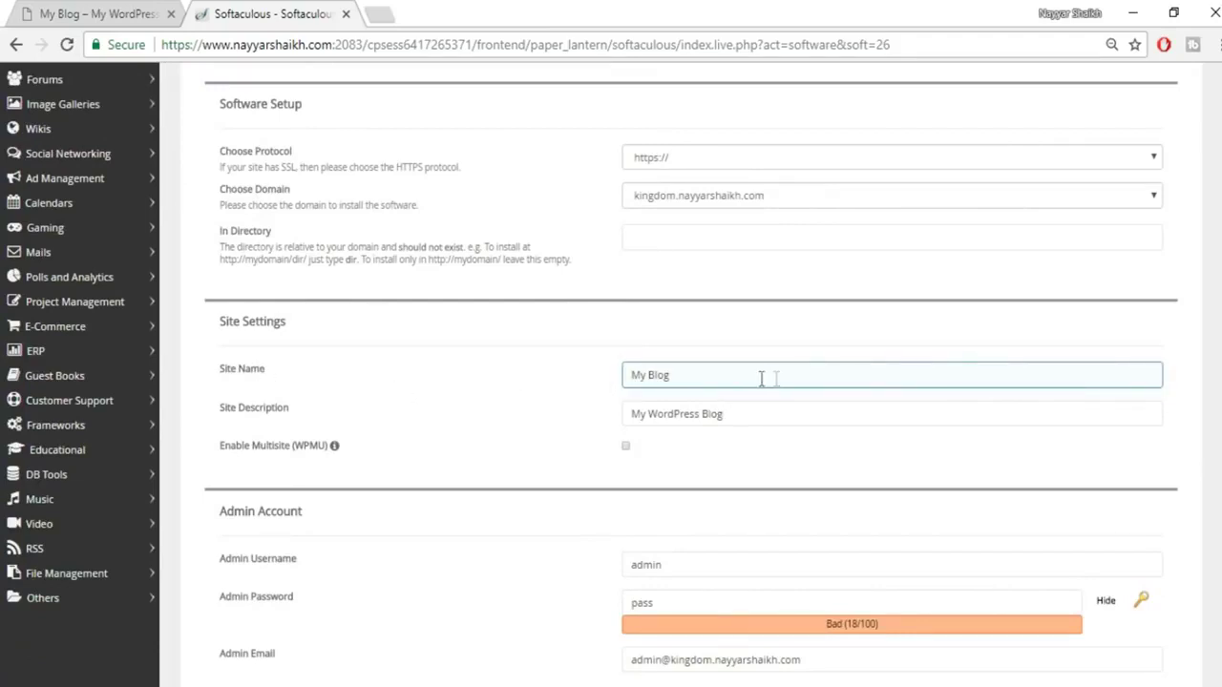
left_click(808, 453)
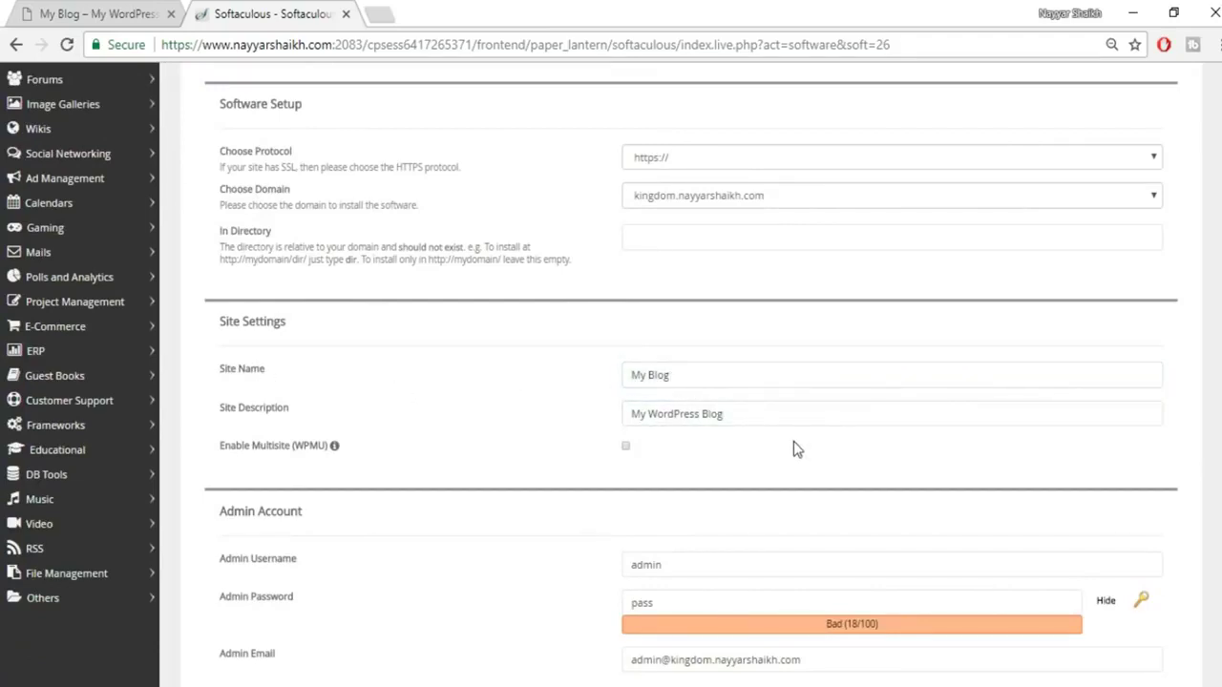
left_click(658, 401)
left_click(655, 379)
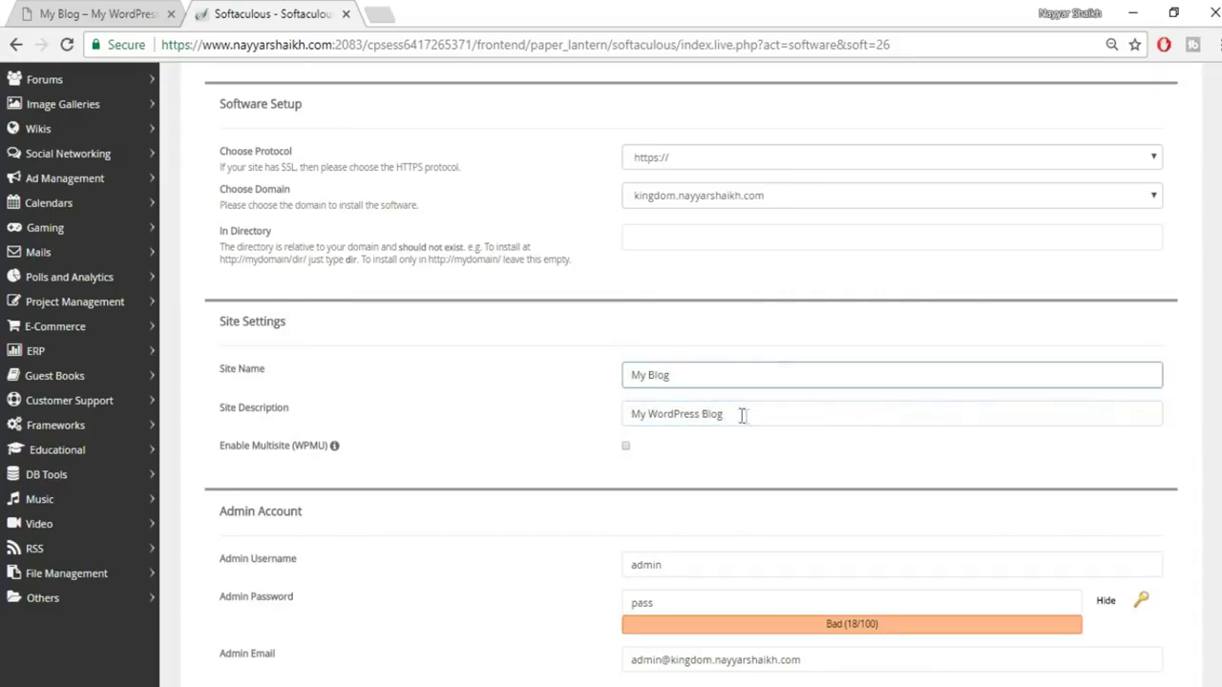
left_click(742, 415)
scroll(775, 417, "down", 3)
Step: Replace the default admin username with the owner's saved username
left_click(649, 412)
left_click(281, 382)
left_click(703, 378)
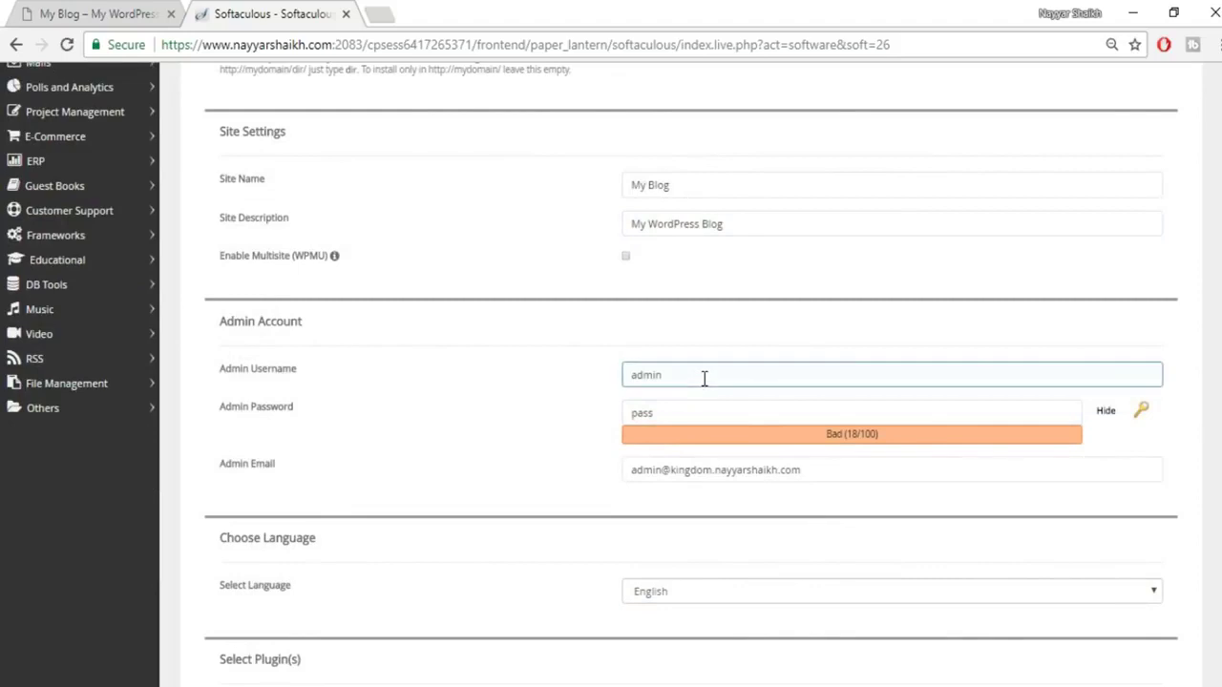
left_click(731, 414)
left_click(731, 376)
double_click(654, 374)
key("BackSpace")
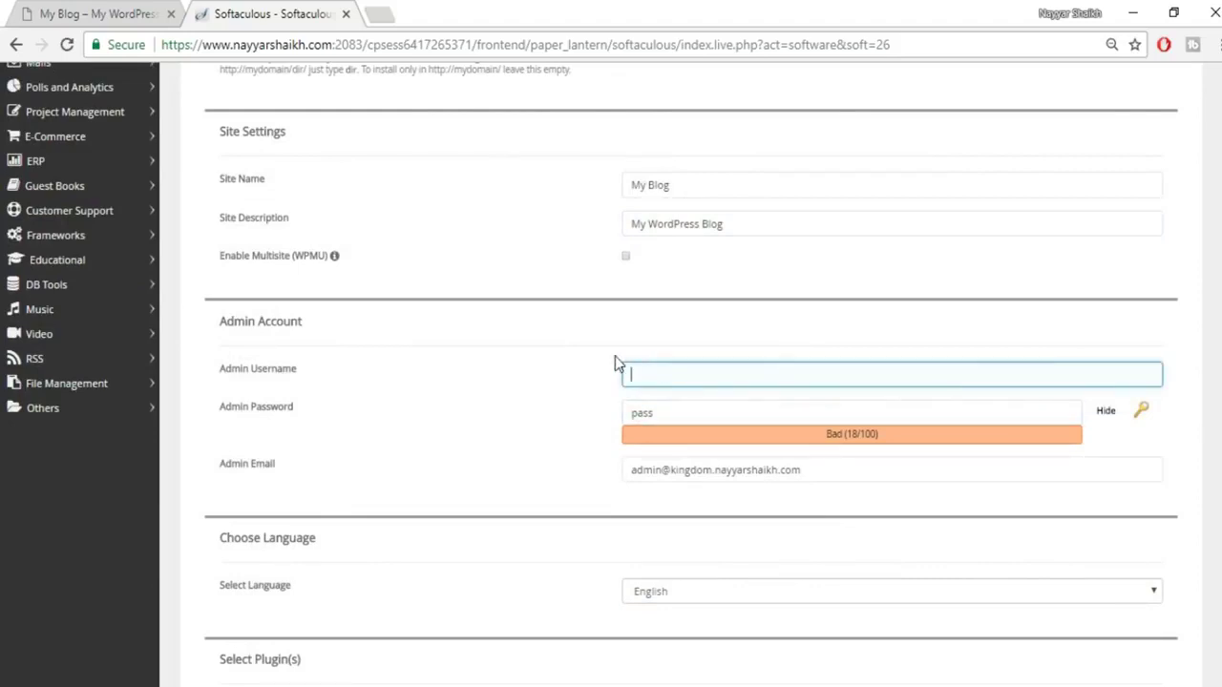
key("Down")
key("Down")
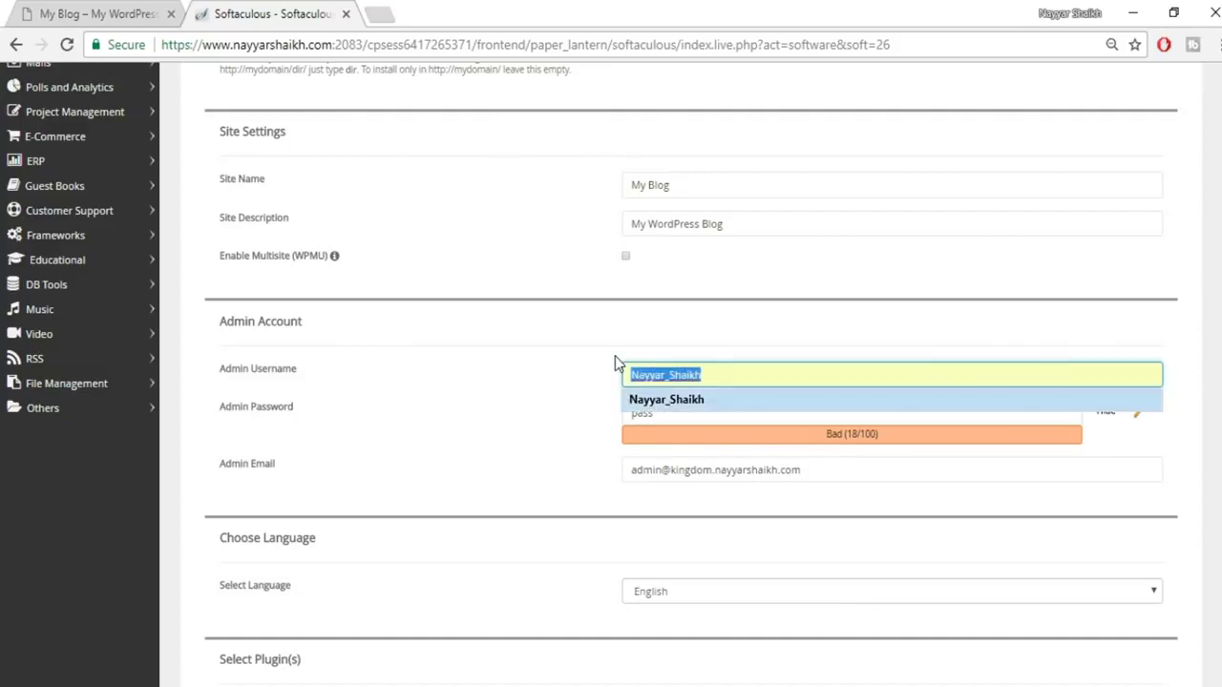
left_click(731, 402)
Step: Replace the default admin password with the owner's own password
left_click(717, 412)
left_click_drag(717, 412, 616, 406)
key("BackSpace")
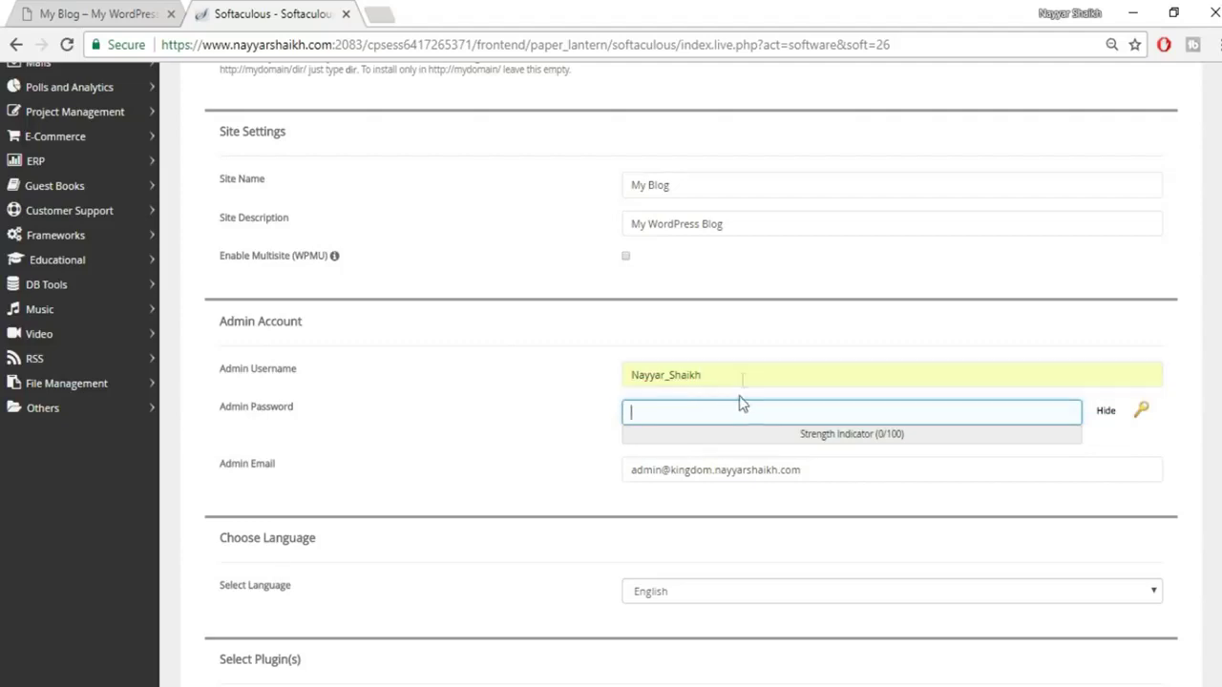
left_click(1106, 417)
left_click(1048, 414)
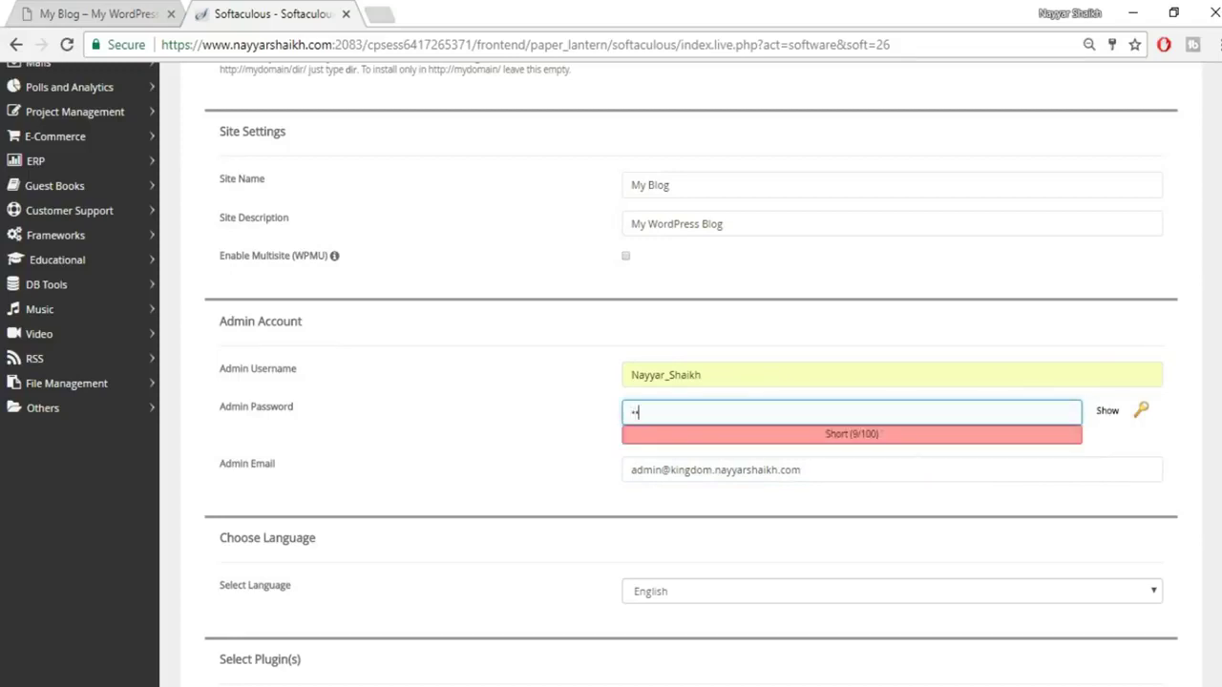
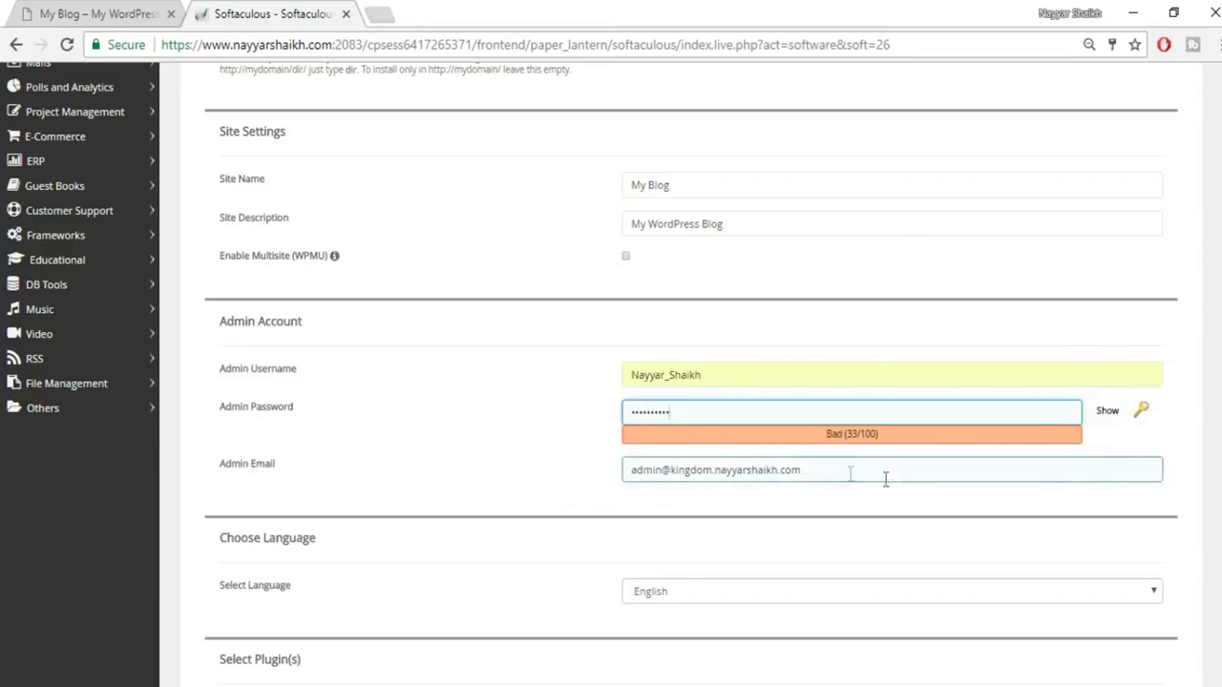
Step: Replace the admin e-mail with the owner's saved e-mail address
left_click_drag(884, 480, 619, 477)
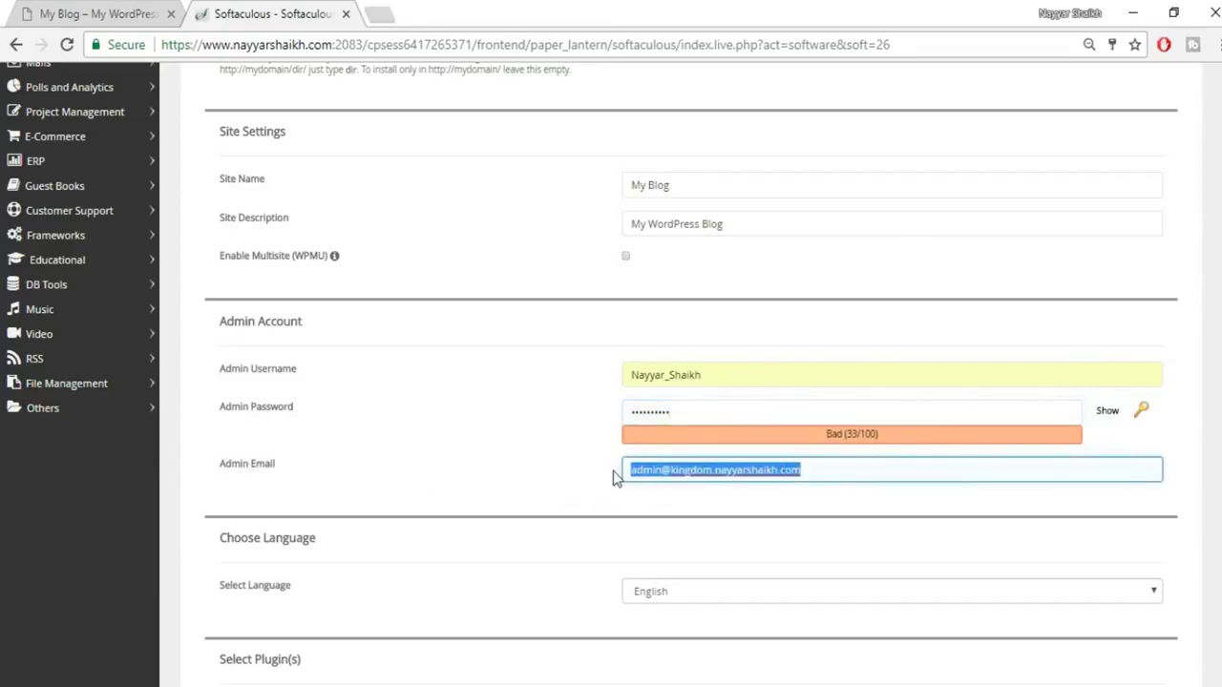
type("r")
left_click(720, 496)
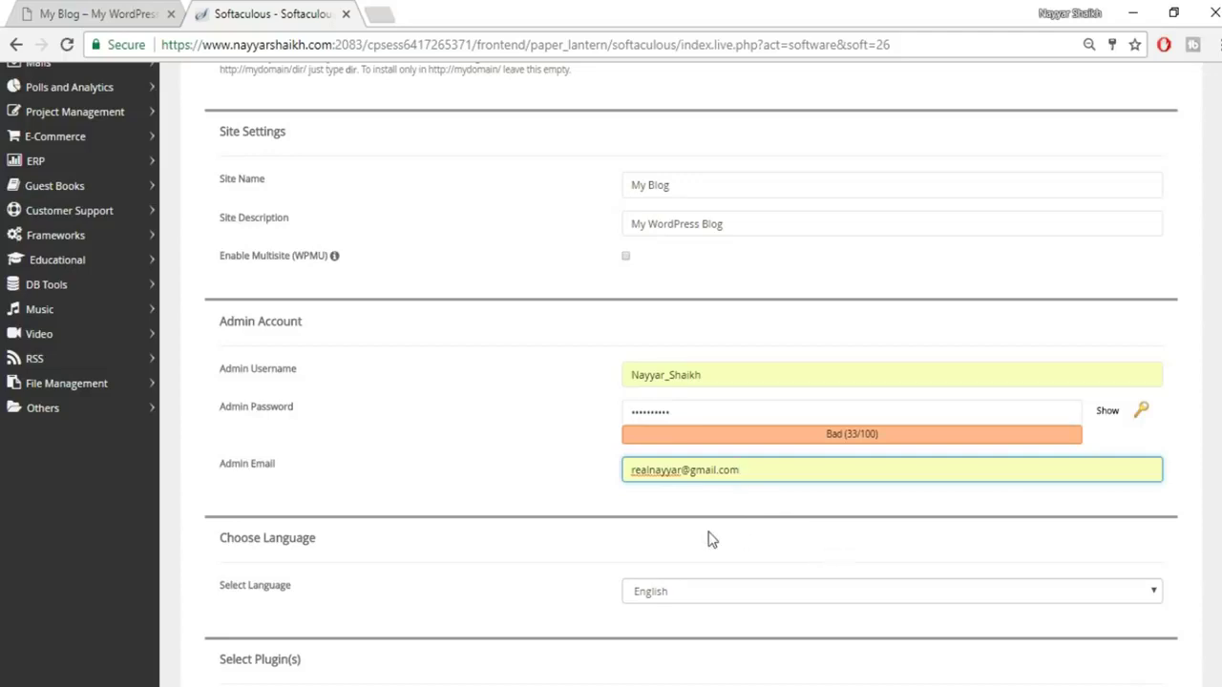
scroll(379, 510, "up", 4)
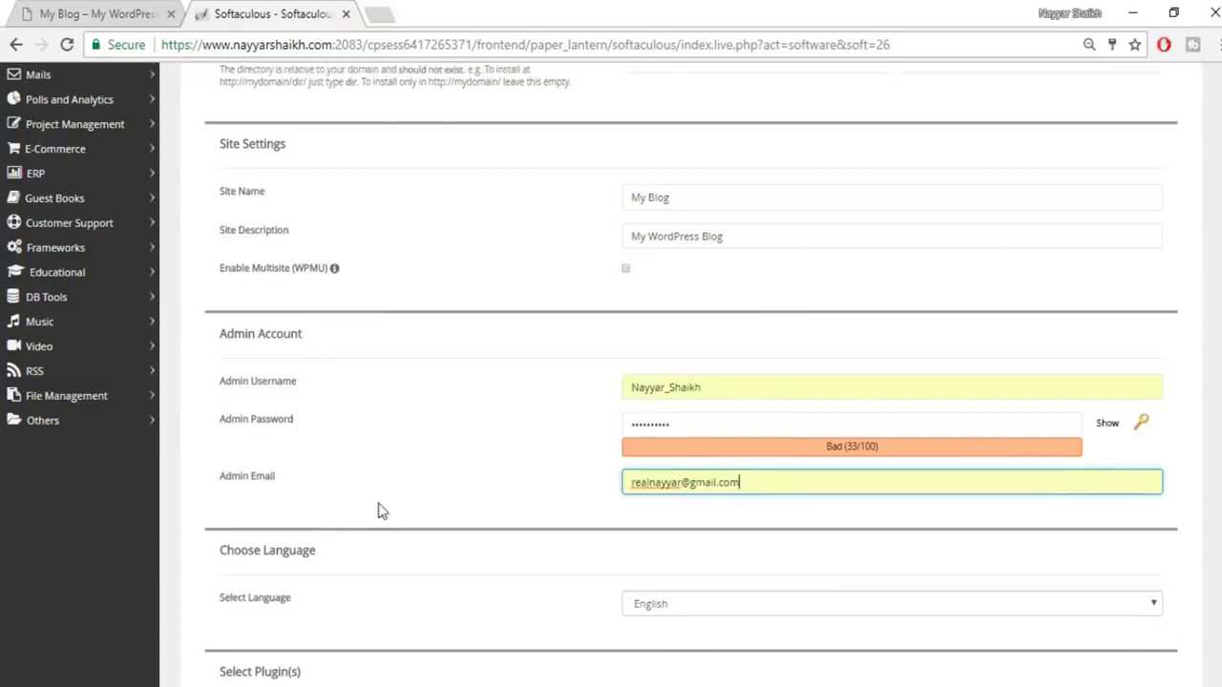
scroll(897, 423, "down", 6)
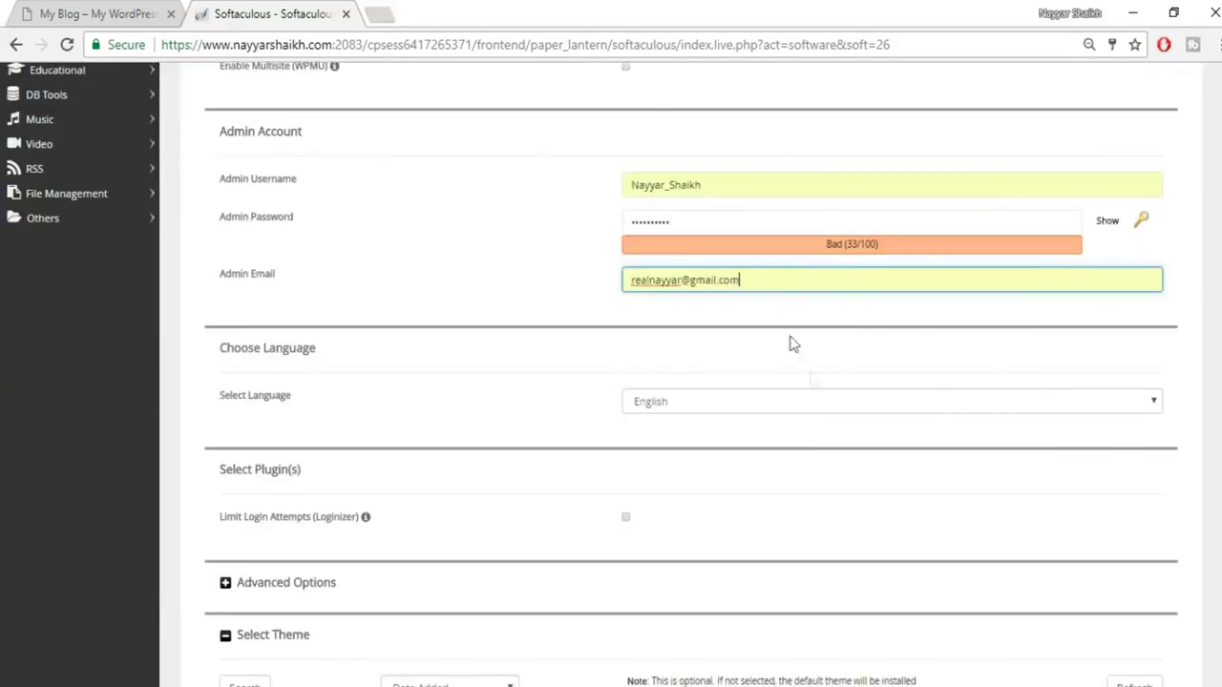
scroll(815, 401, "down", 6)
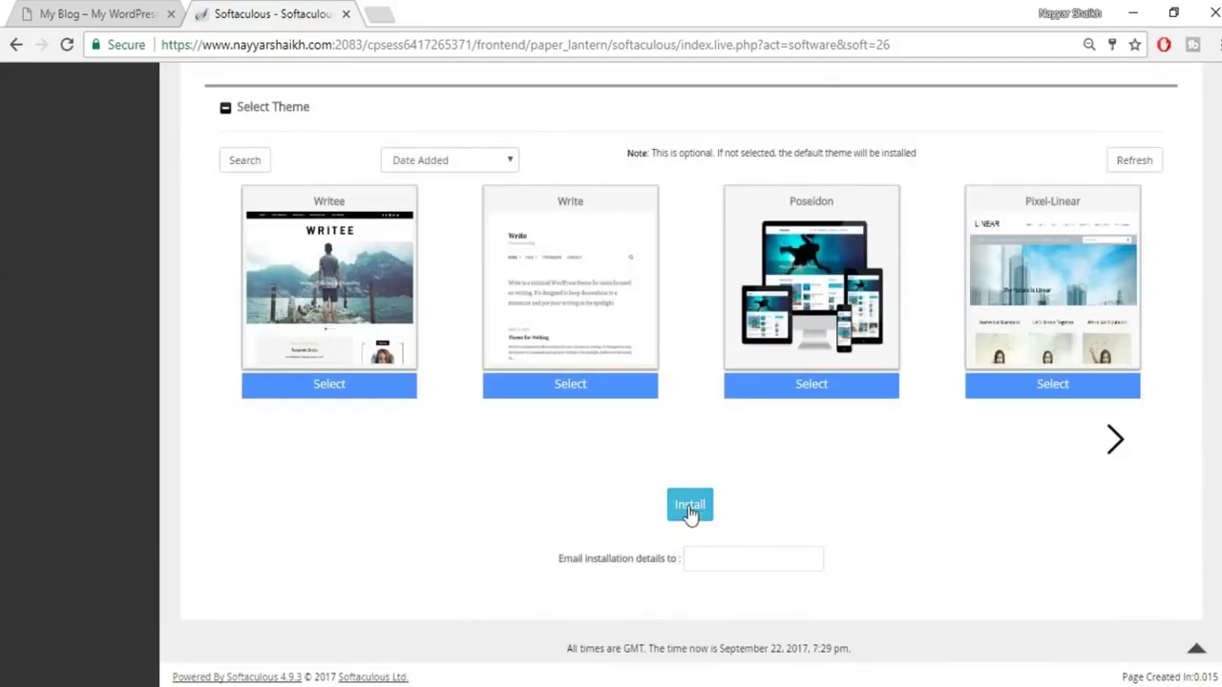
Step: Install WordPress on kingdom.nayyarshaikh.com and wait for the success confirmation
left_click(690, 508)
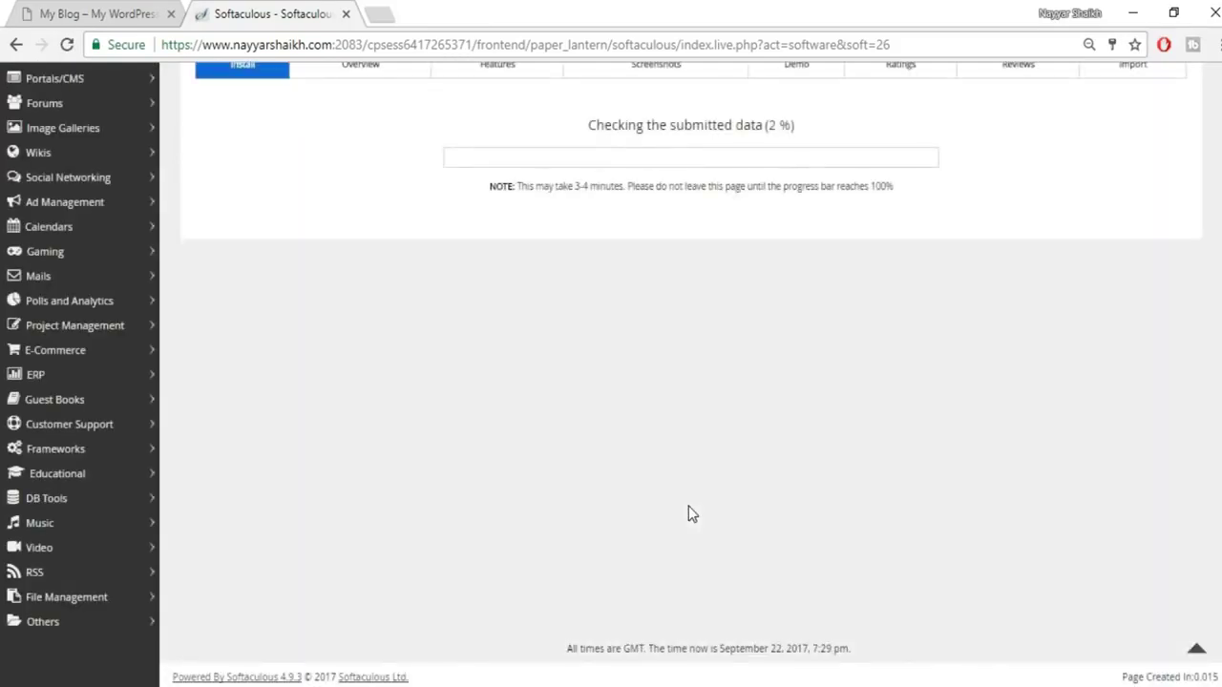
scroll(781, 558, "up", 2)
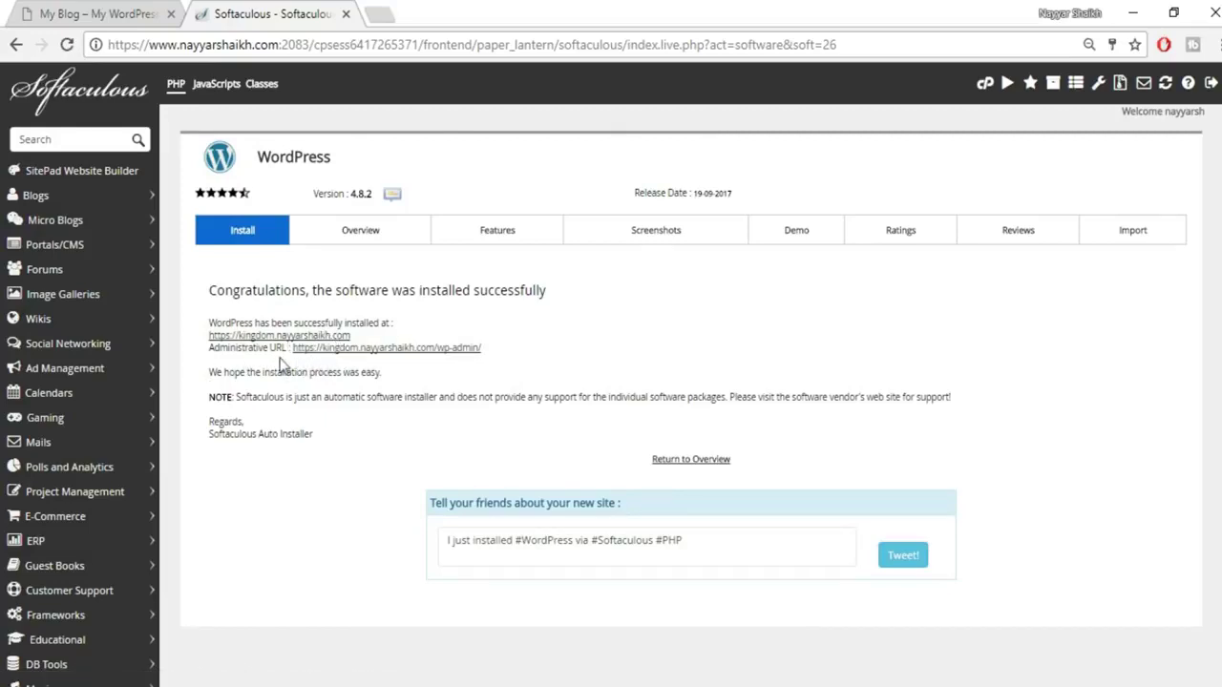
Step: Open the Administrative URL dashboard in a new tab and close the Softaculous tab
right_click(375, 353)
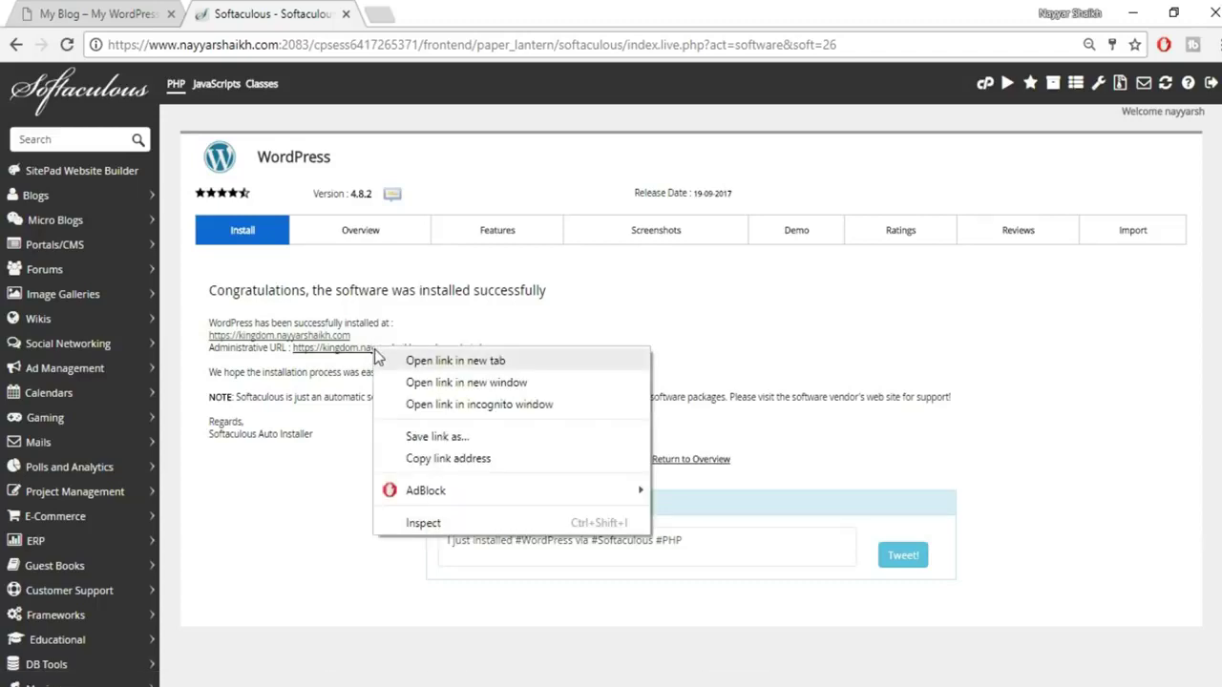
left_click(401, 358)
left_click(452, 11)
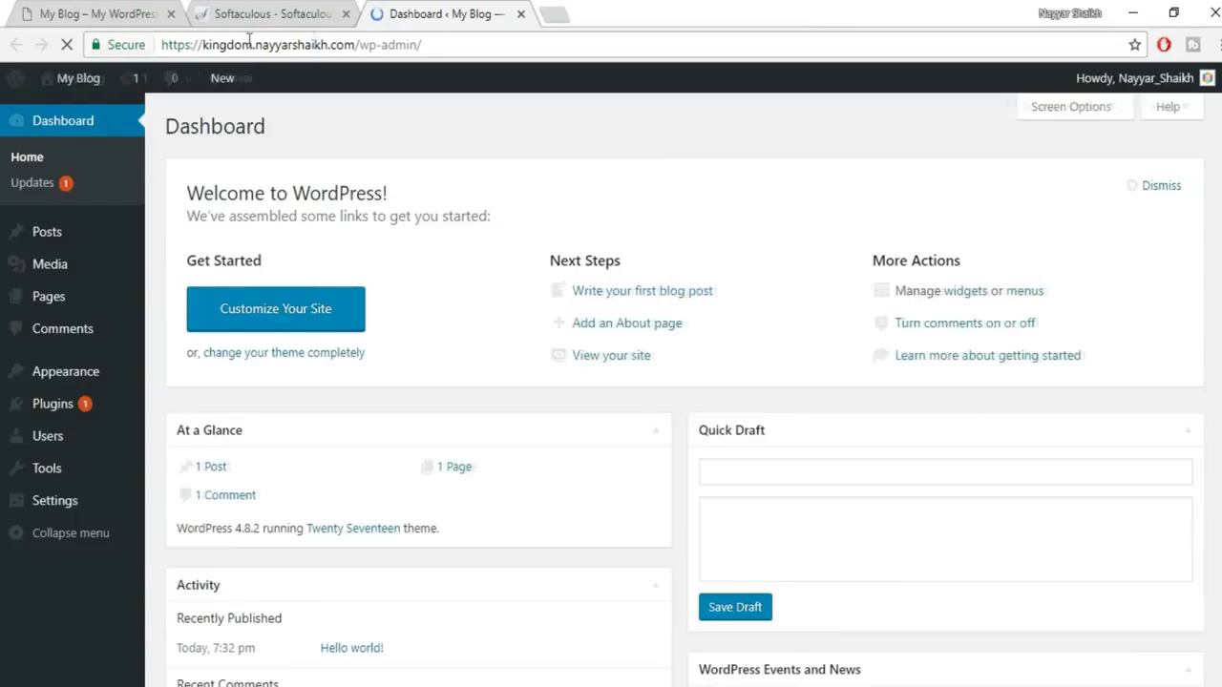
left_click(345, 15)
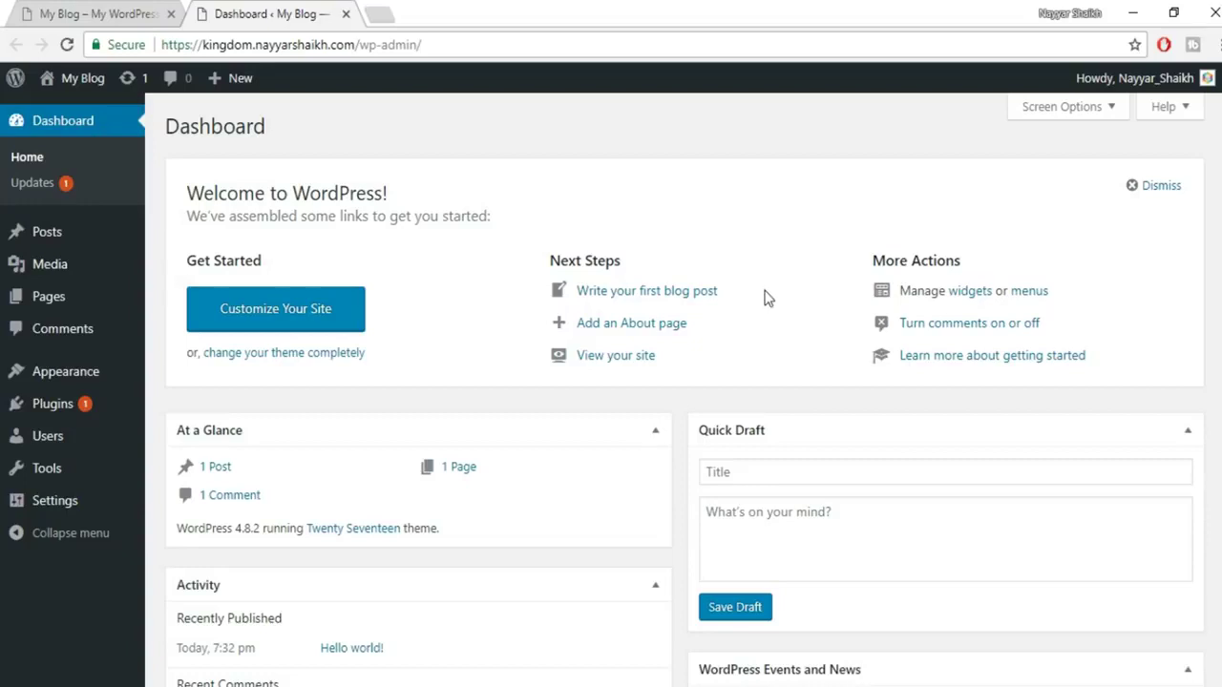
Step: Open the public site from My Blog > Visit Site in a new tab
mouse_move(93, 82)
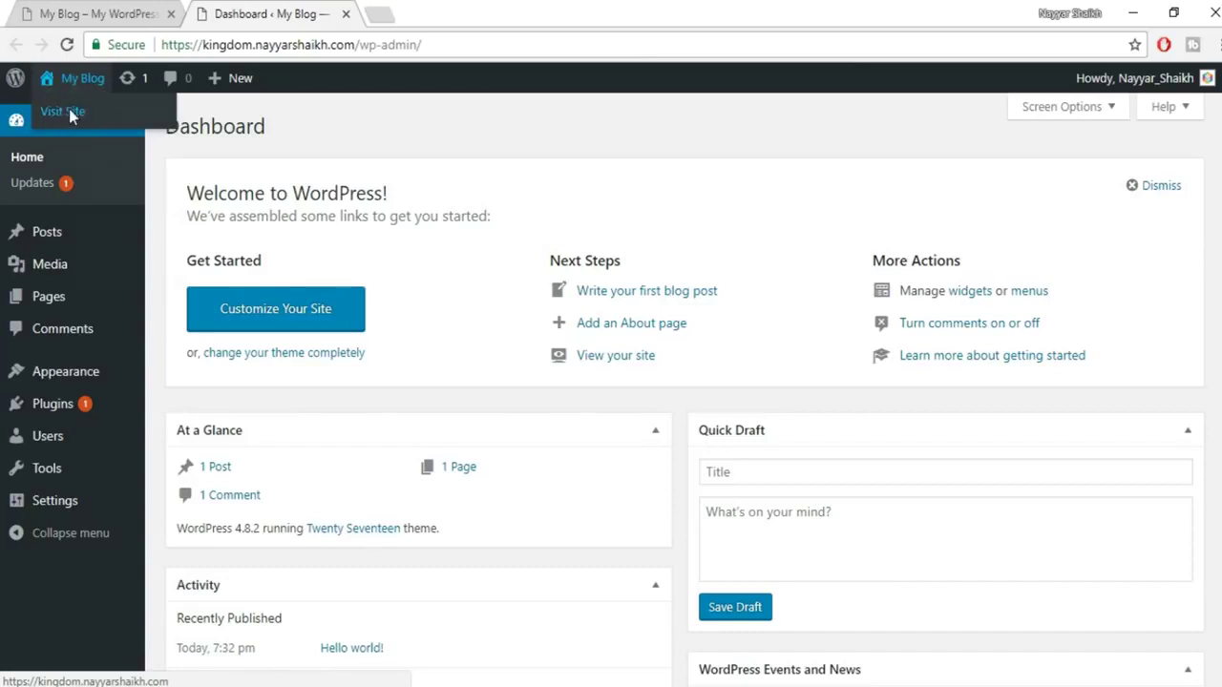
right_click(69, 112)
left_click(121, 124)
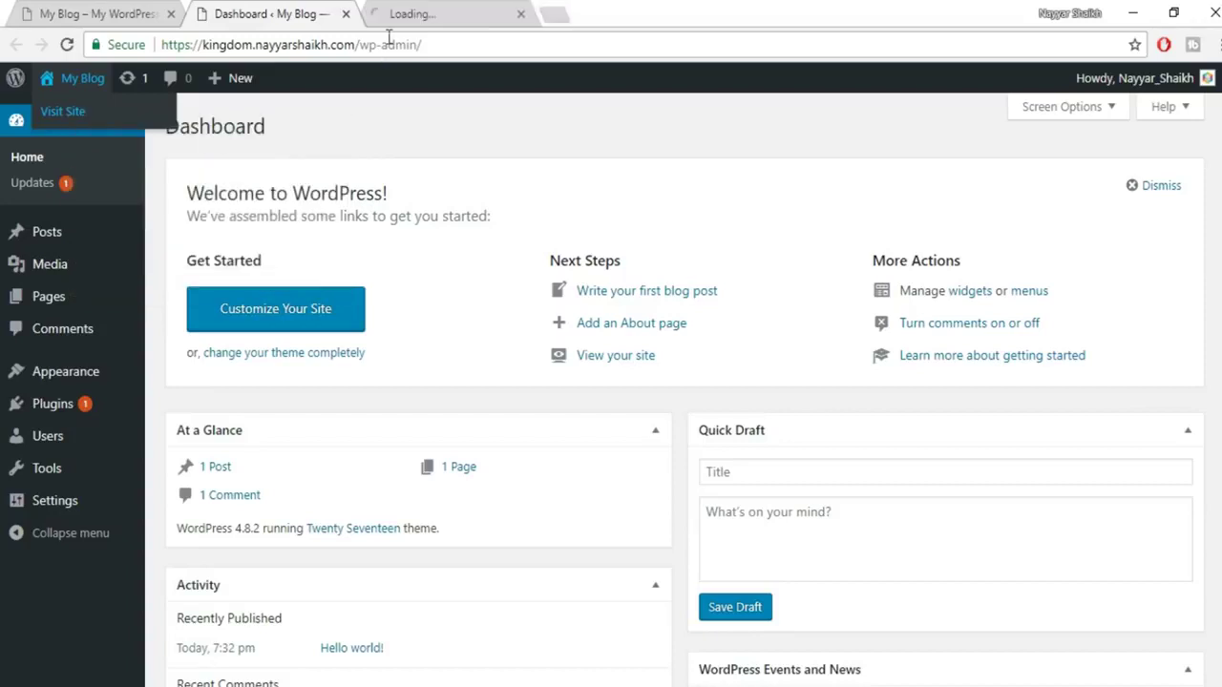
Step: View the new My Blog site at kingdom.nayyarshaikh.com with its Hello world post
left_click(406, 15)
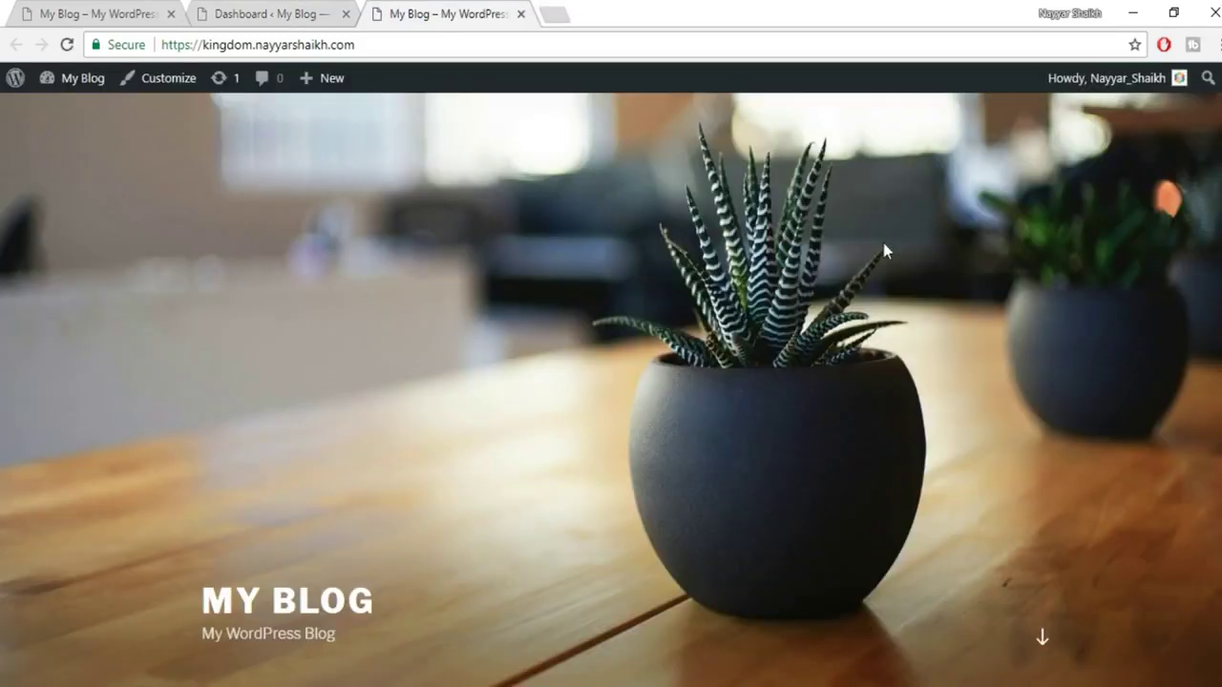
scroll(996, 306, "down", 12)
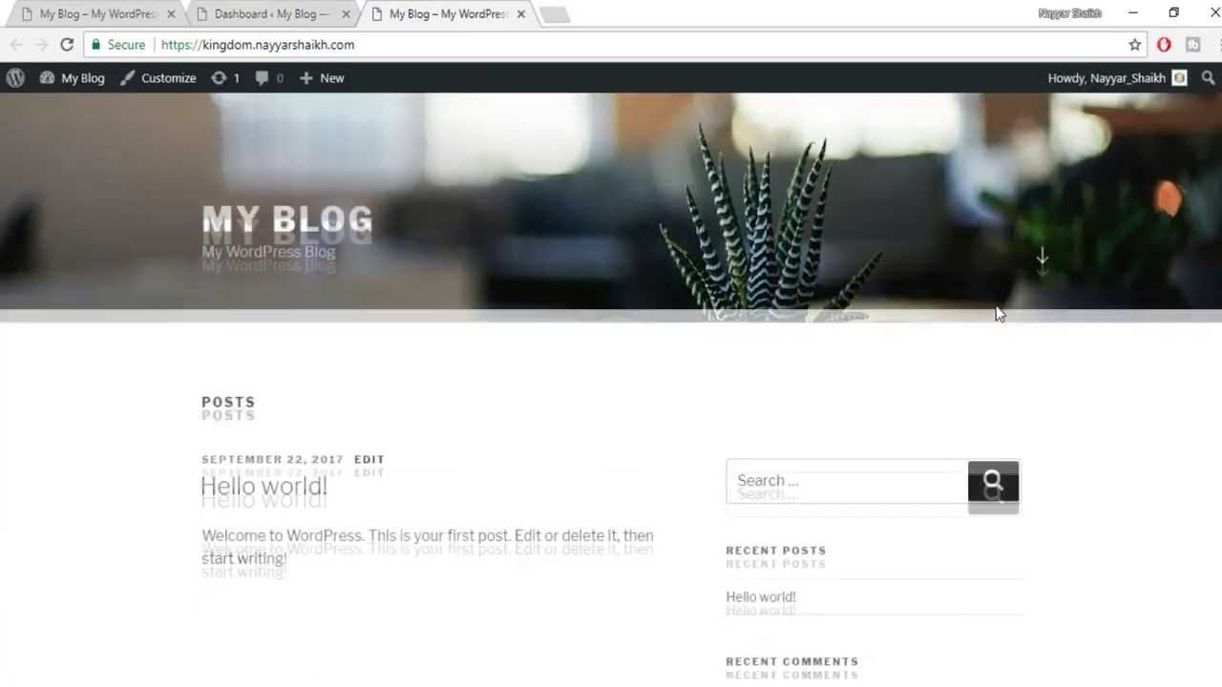
scroll(1007, 334, "up", 15)
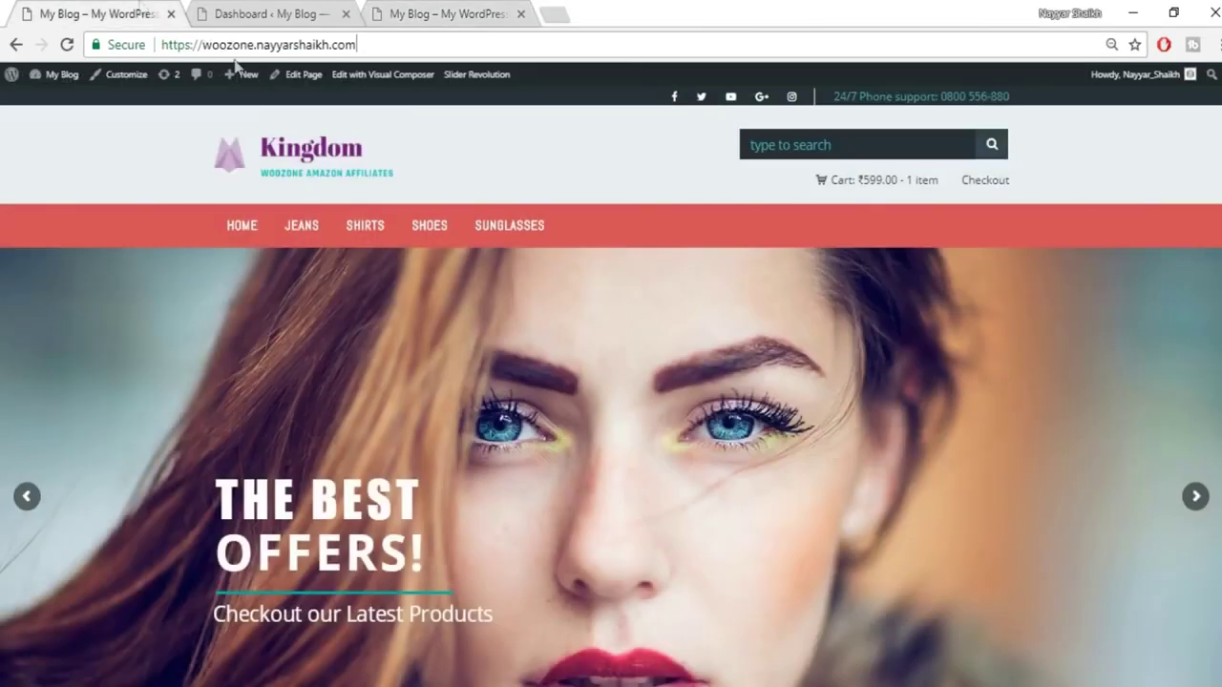
scroll(611, 386, "down", 10)
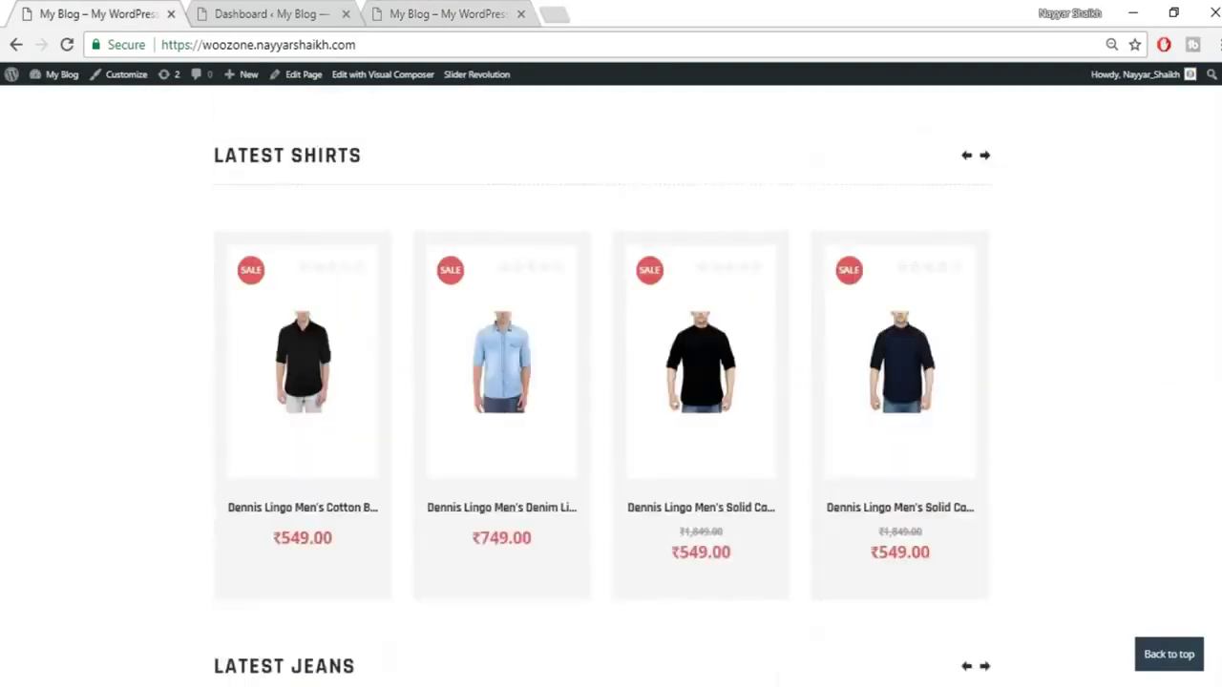
scroll(611, 386, "up", 8)
scroll(611, 386, "up", 4)
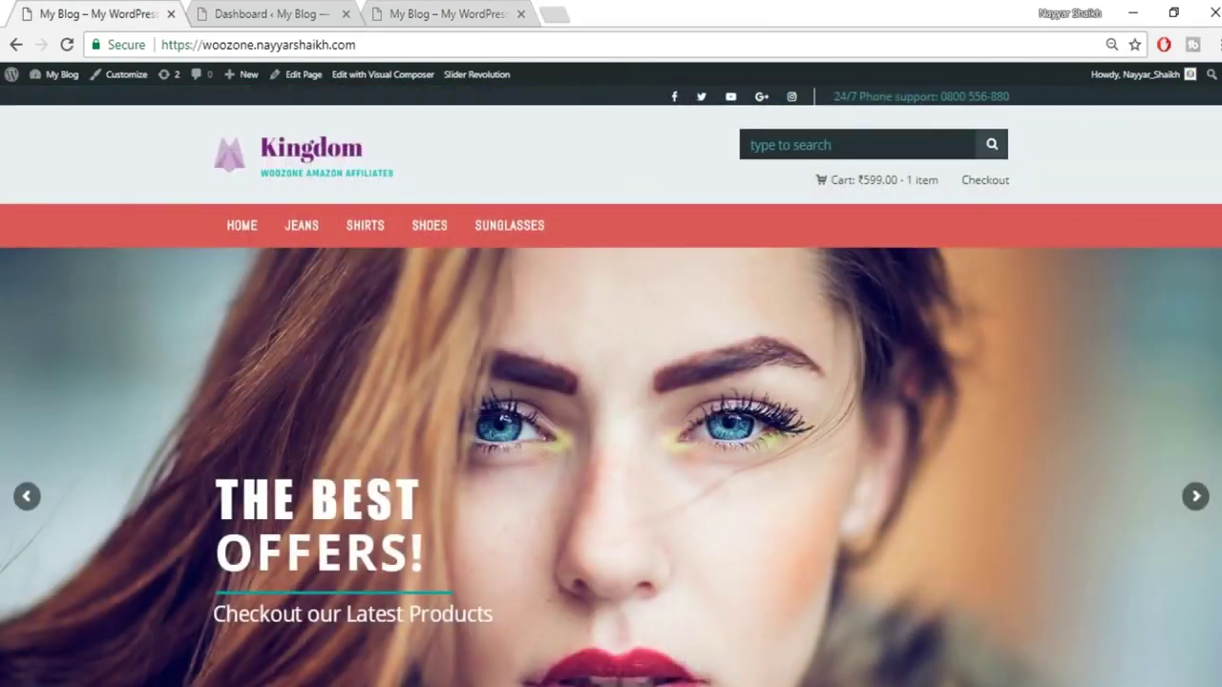
left_click(457, 7)
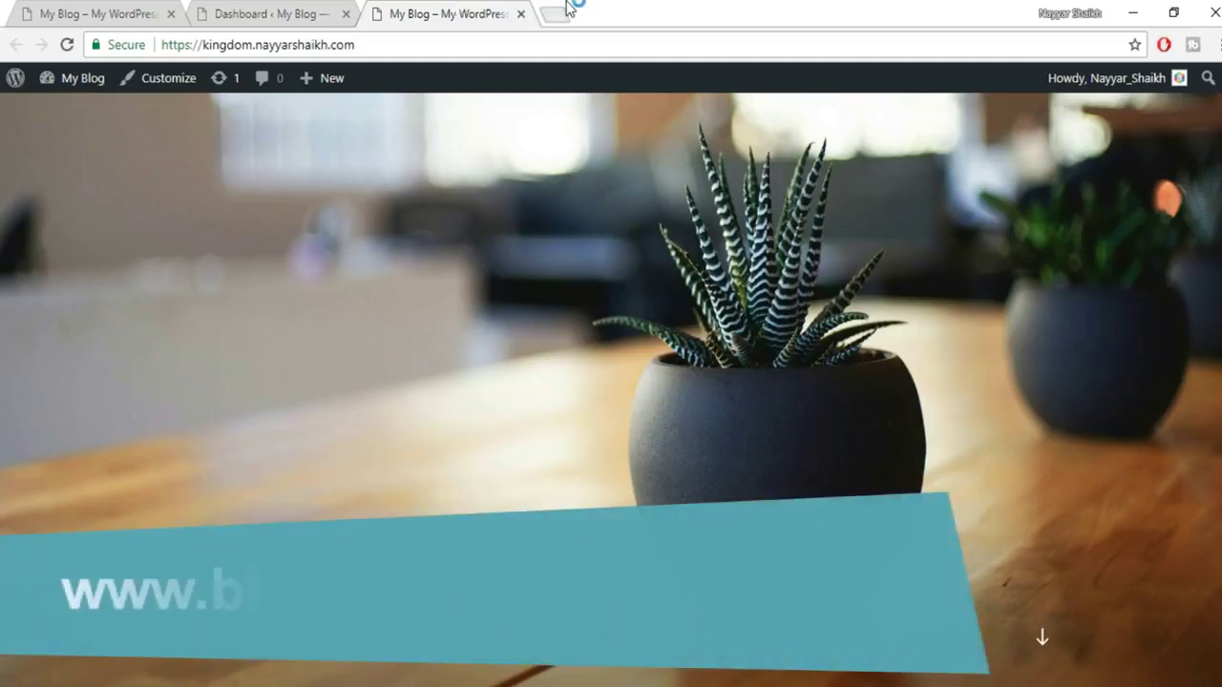
left_click(562, 12)
type("bloggdude.com")
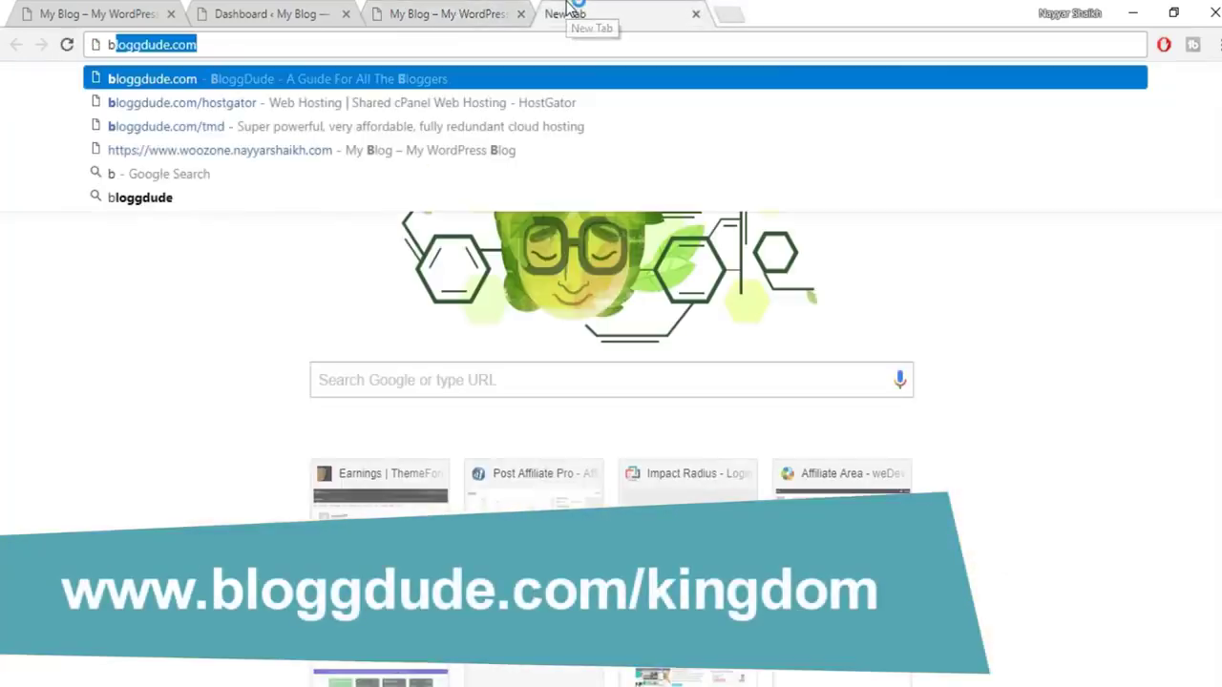
type("/kingdom")
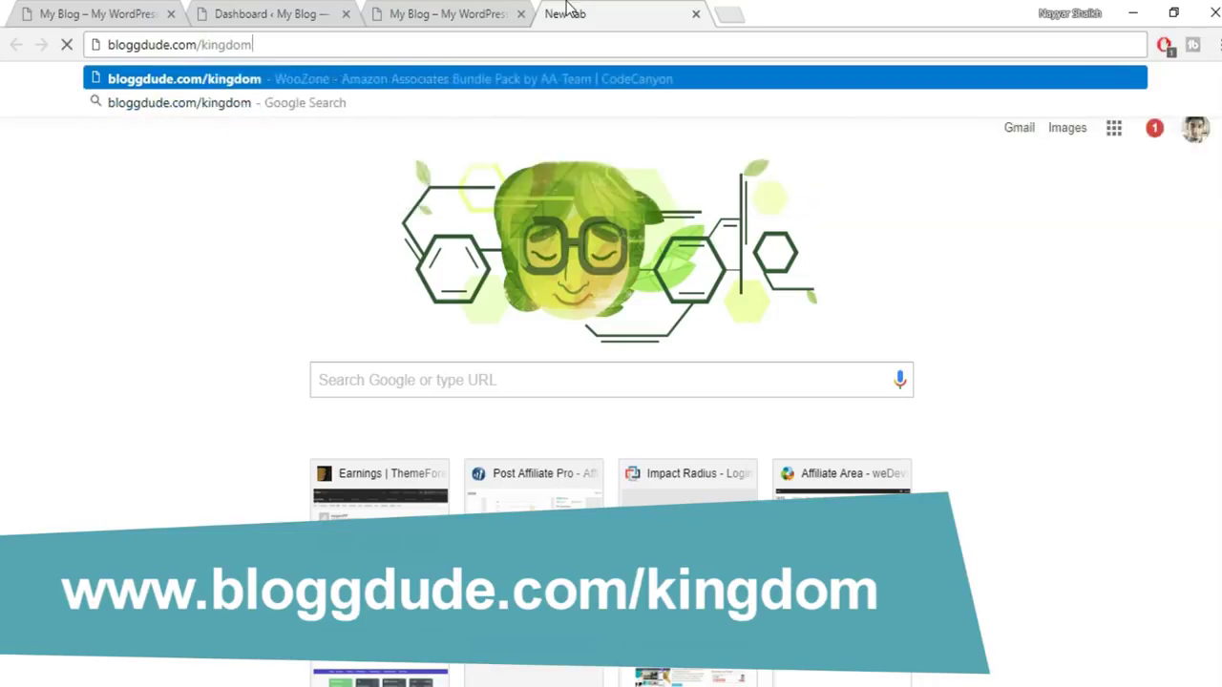
key("Return")
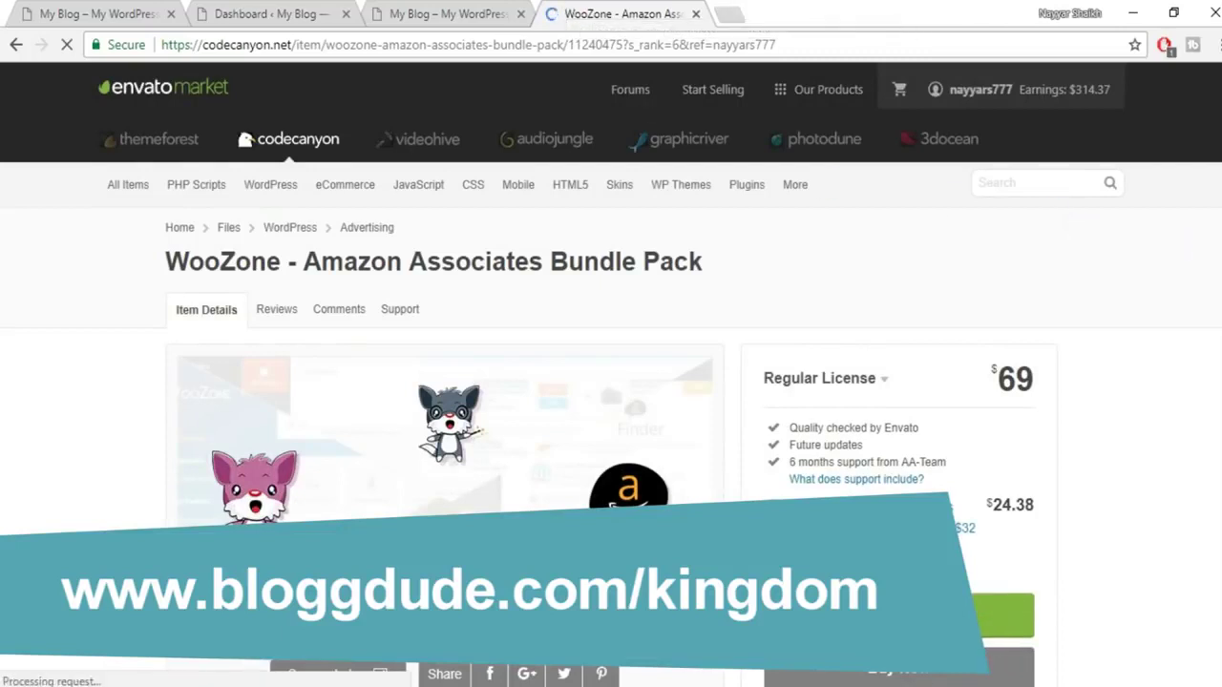
scroll(611, 382, "down", 1)
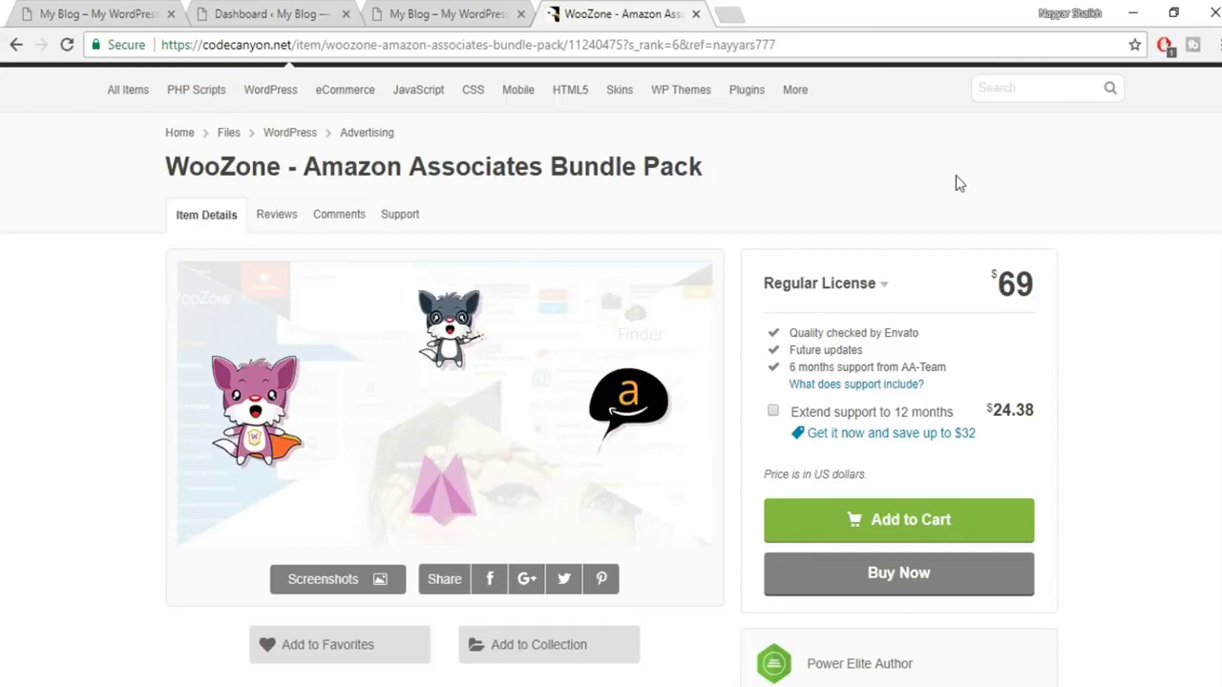
scroll(955, 182, "down", 3)
scroll(869, 244, "up", 2)
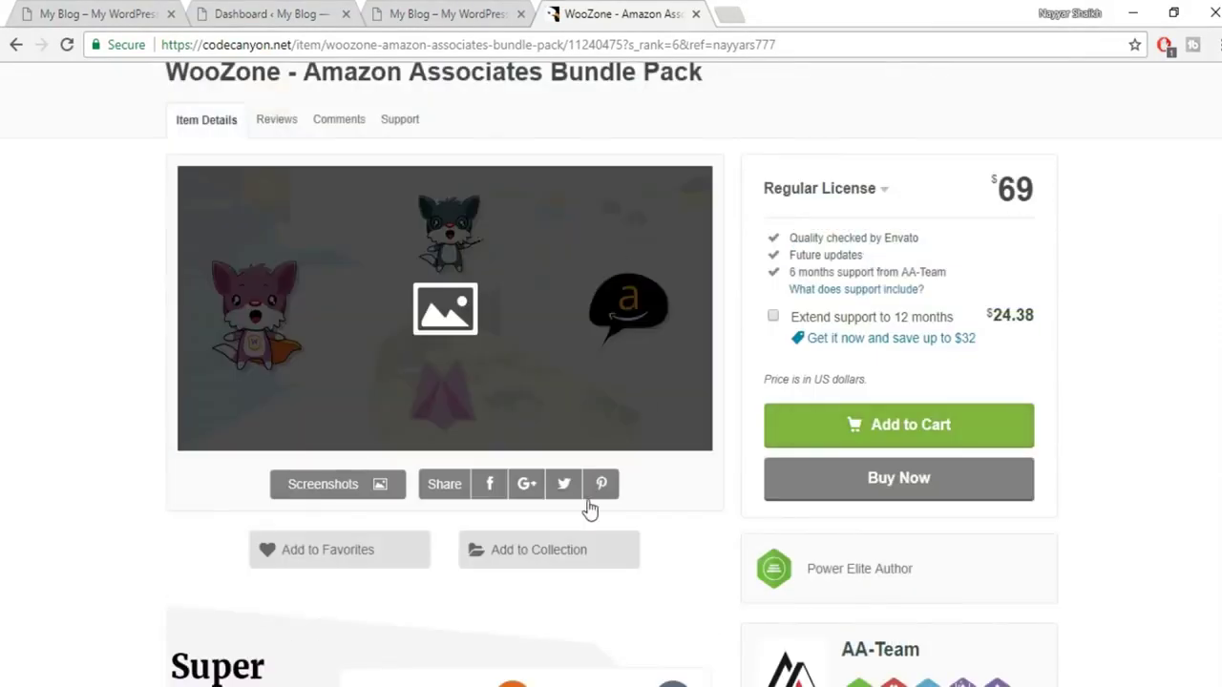
scroll(1146, 334, "up", 2)
scroll(1148, 341, "down", 3)
scroll(1148, 342, "down", 3)
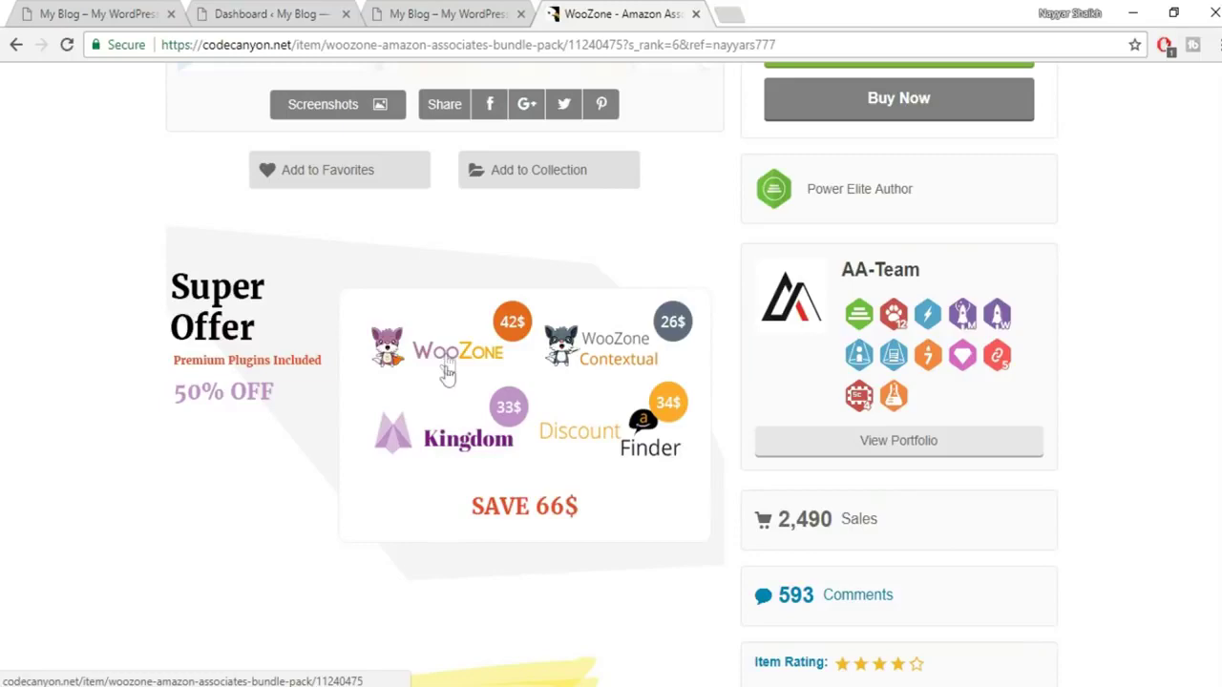
scroll(461, 437, "up", 2)
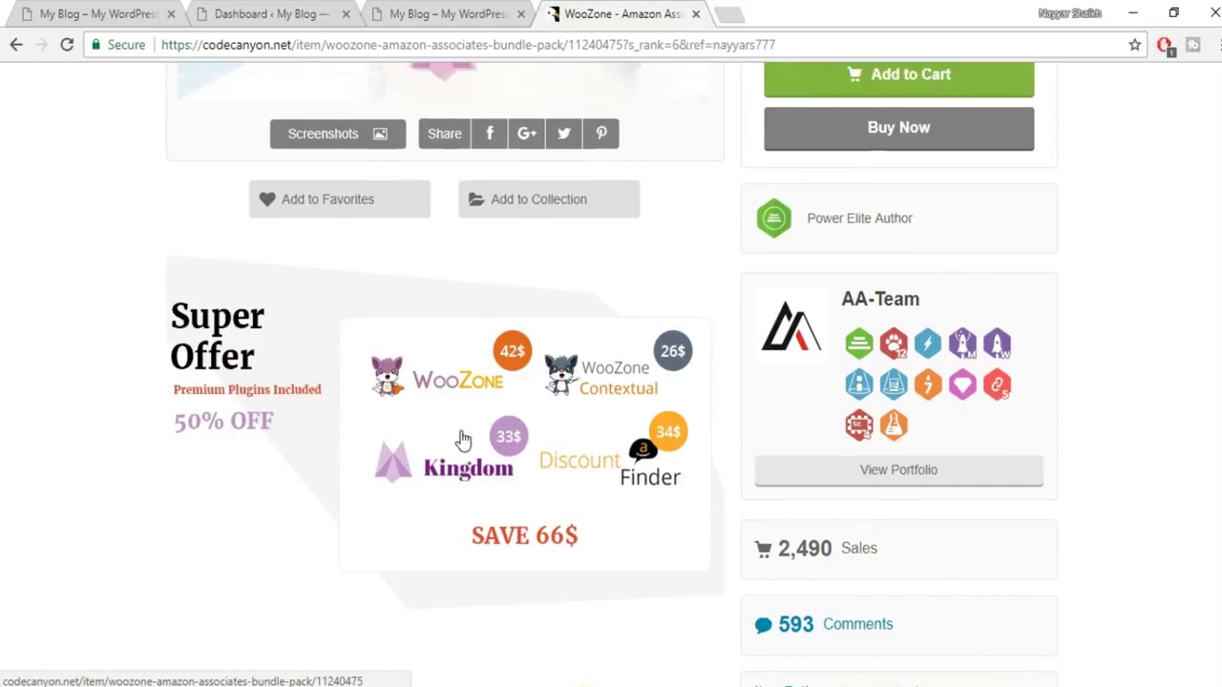
scroll(472, 458, "down", 3)
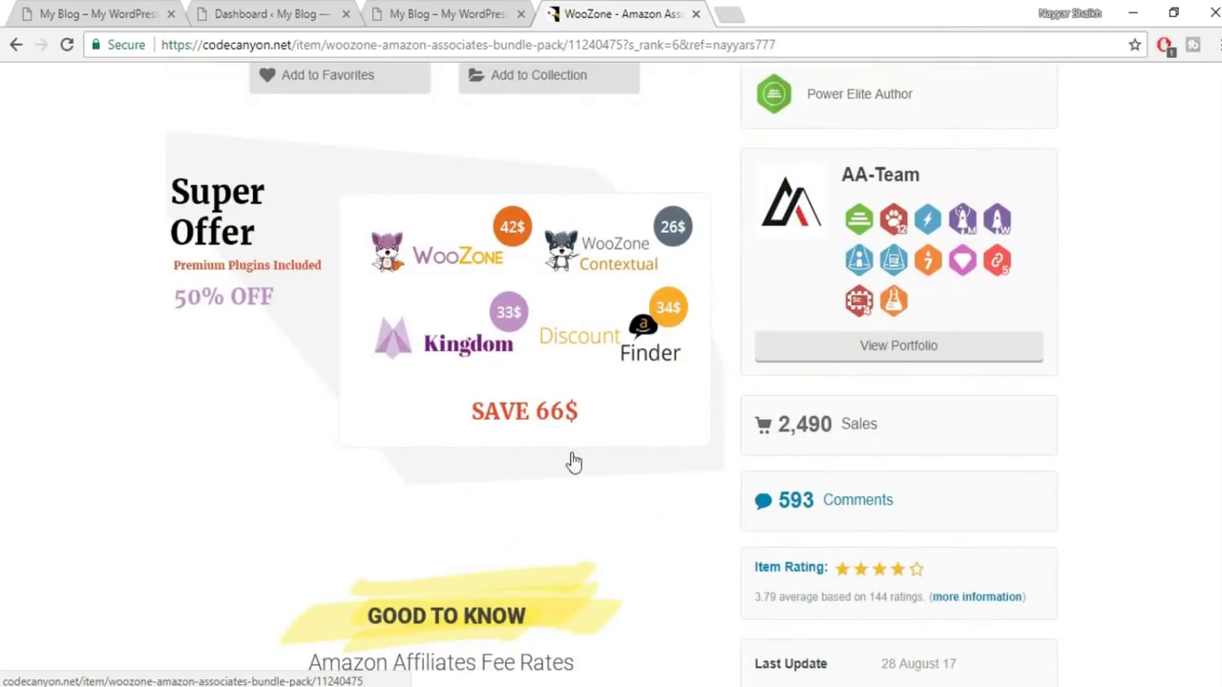
scroll(567, 437, "up", 7)
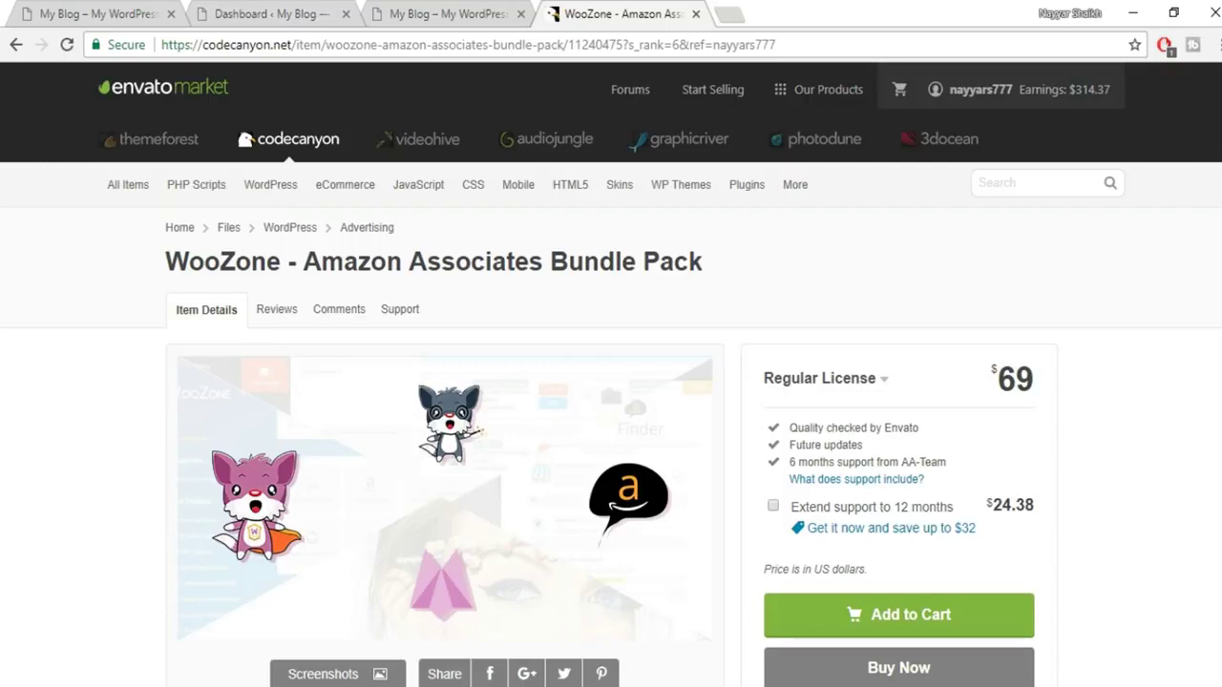
scroll(955, 487, "down", 2)
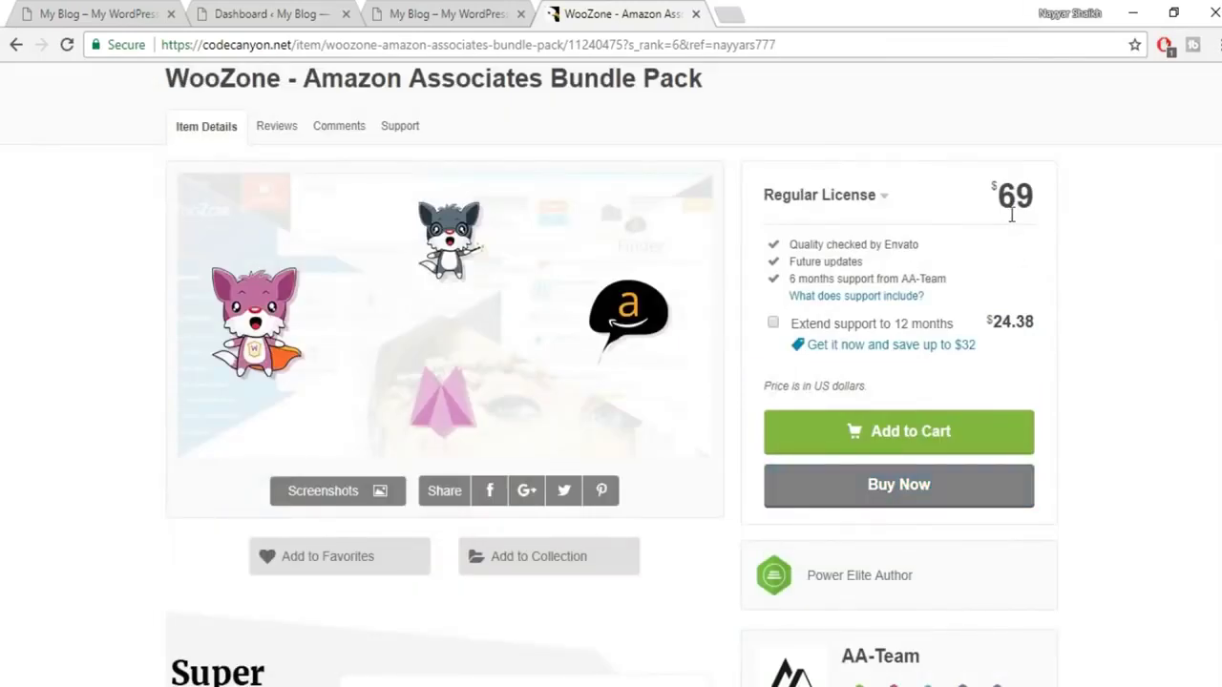
scroll(638, 430, "up", 2)
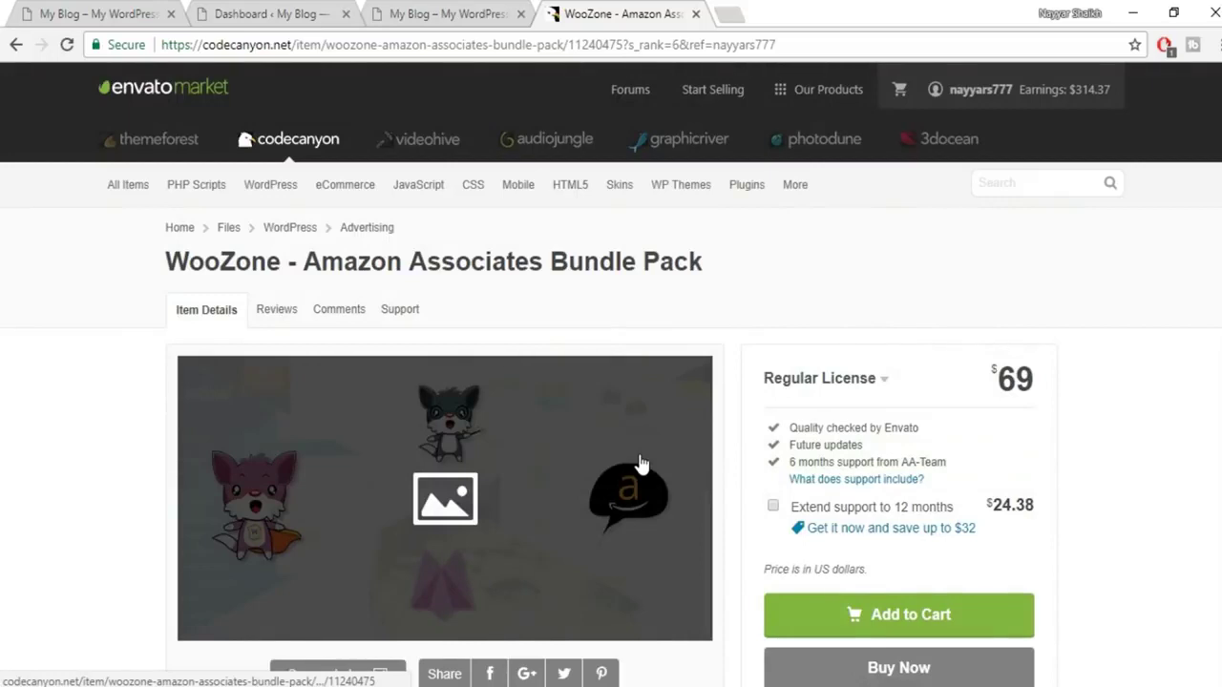
left_click(696, 15)
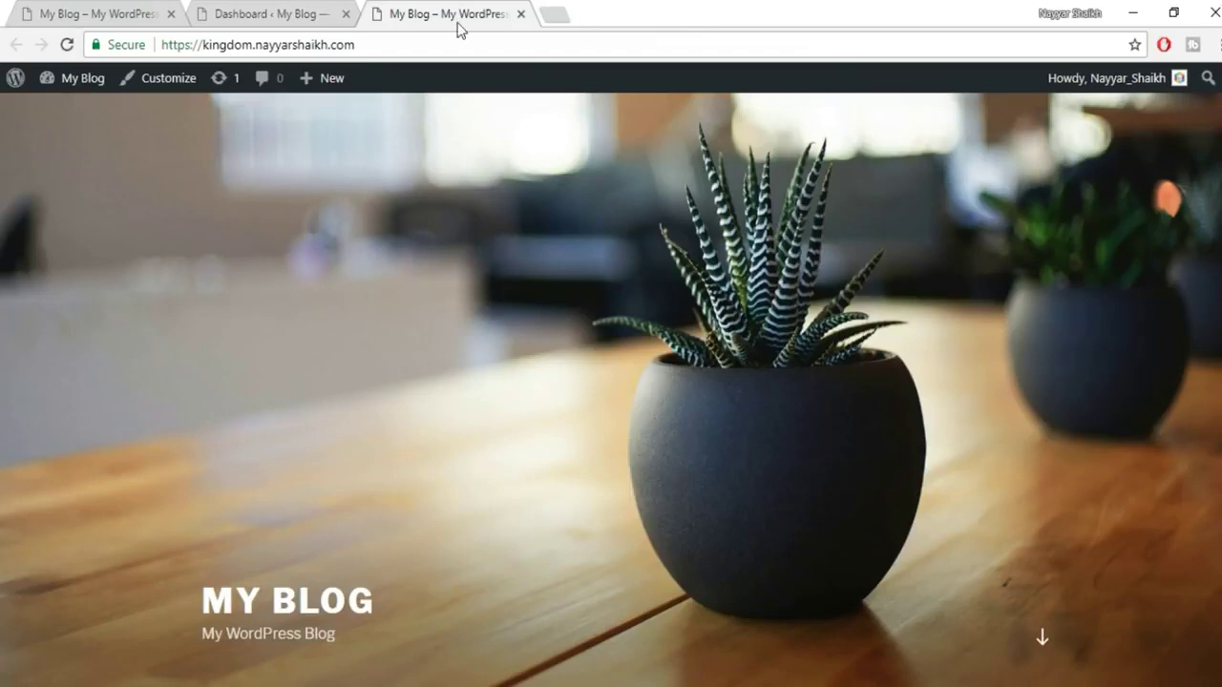
Step: Go to Appearance > Themes > Add New and reveal the Upload Theme panel
left_click(269, 17)
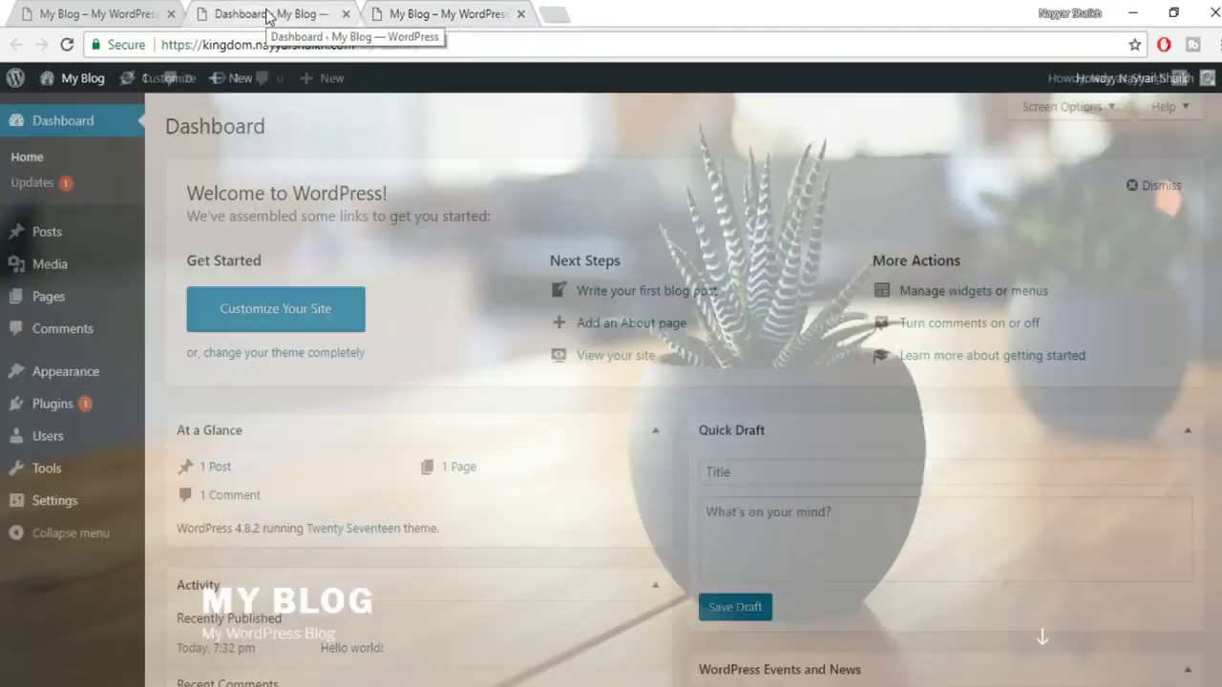
mouse_move(56, 378)
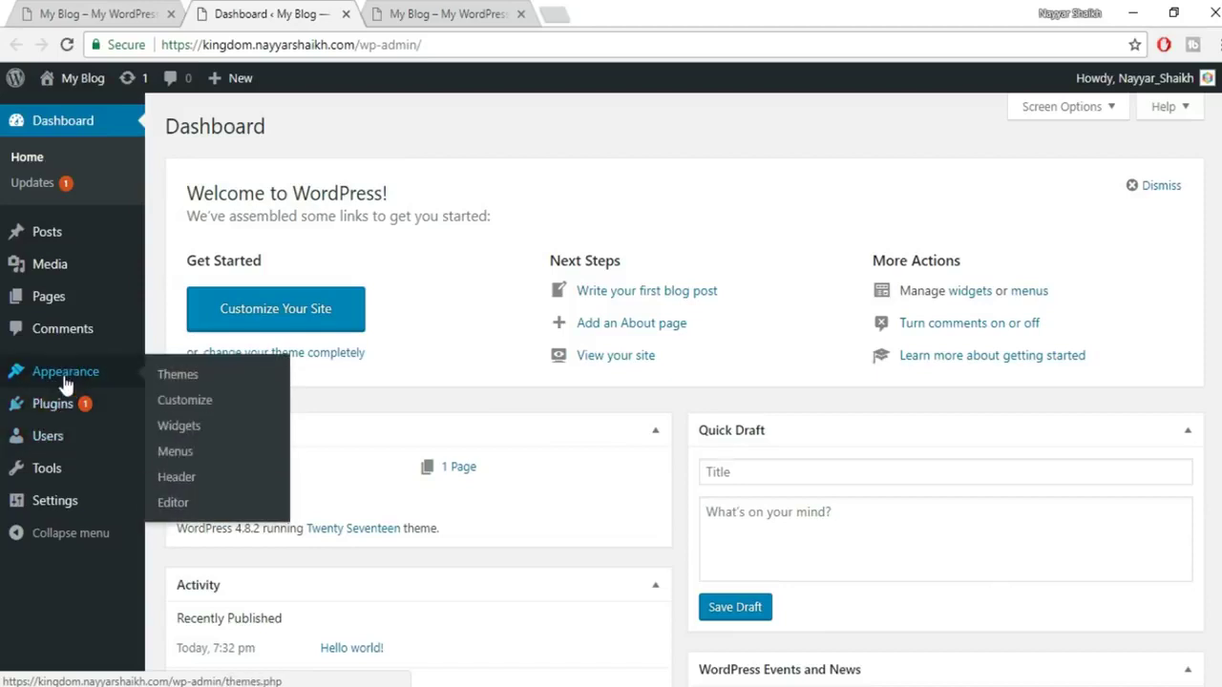
left_click(196, 379)
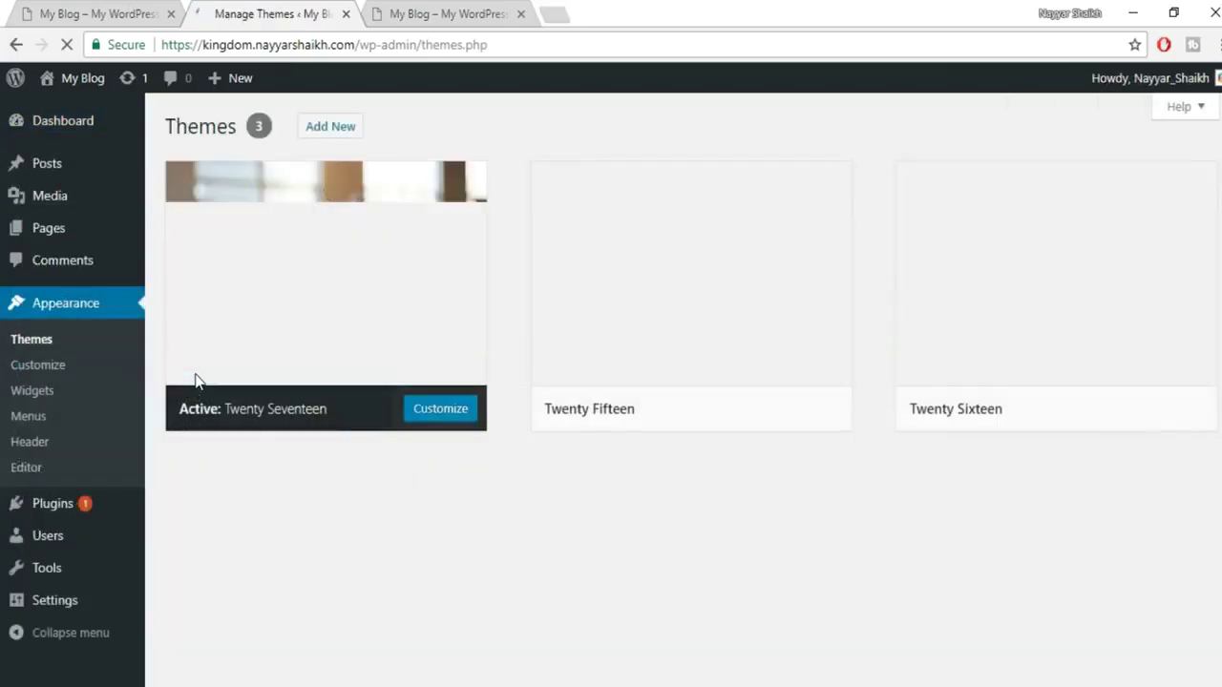
left_click(330, 134)
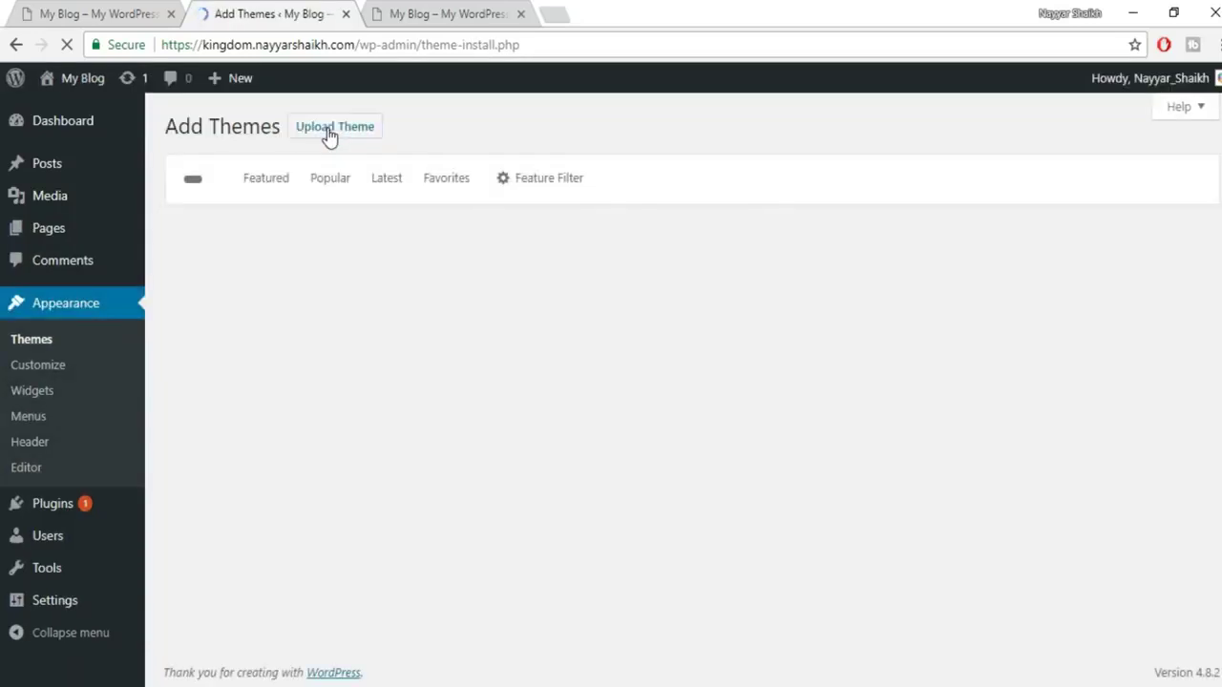
left_click(333, 141)
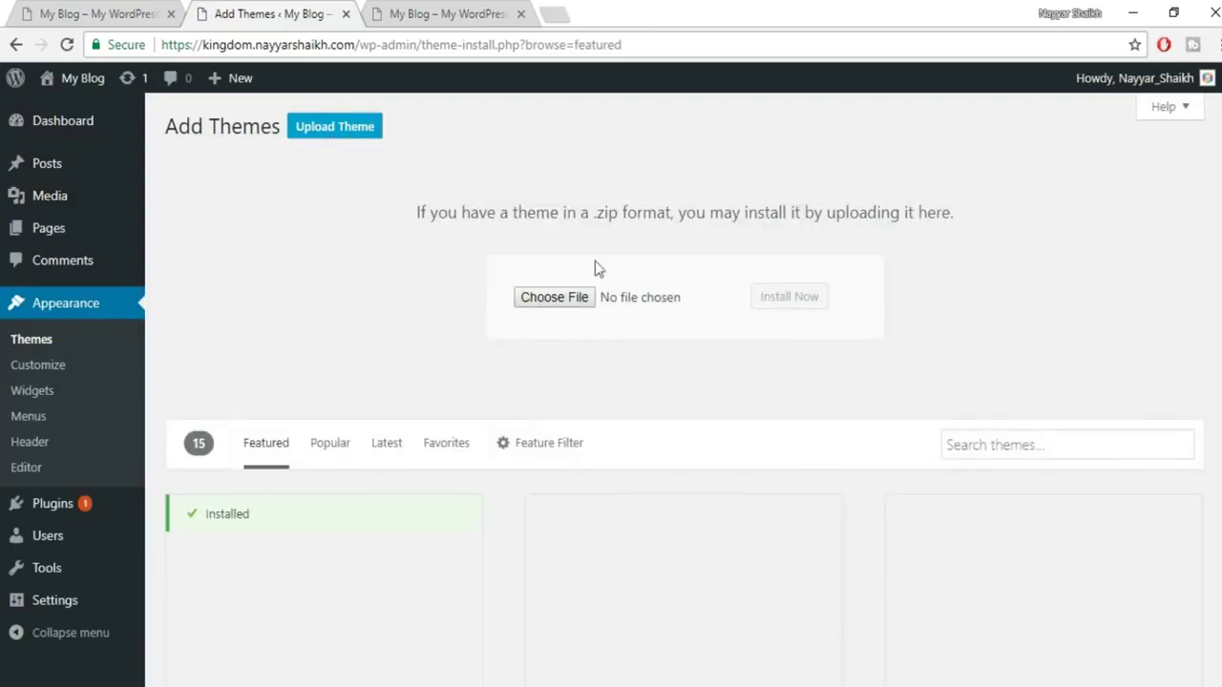
Step: Choose kingdom.zip from 2.6 > Kingdom > 3.3.2 > Theme > Theme Zipped for upload
left_click(554, 297)
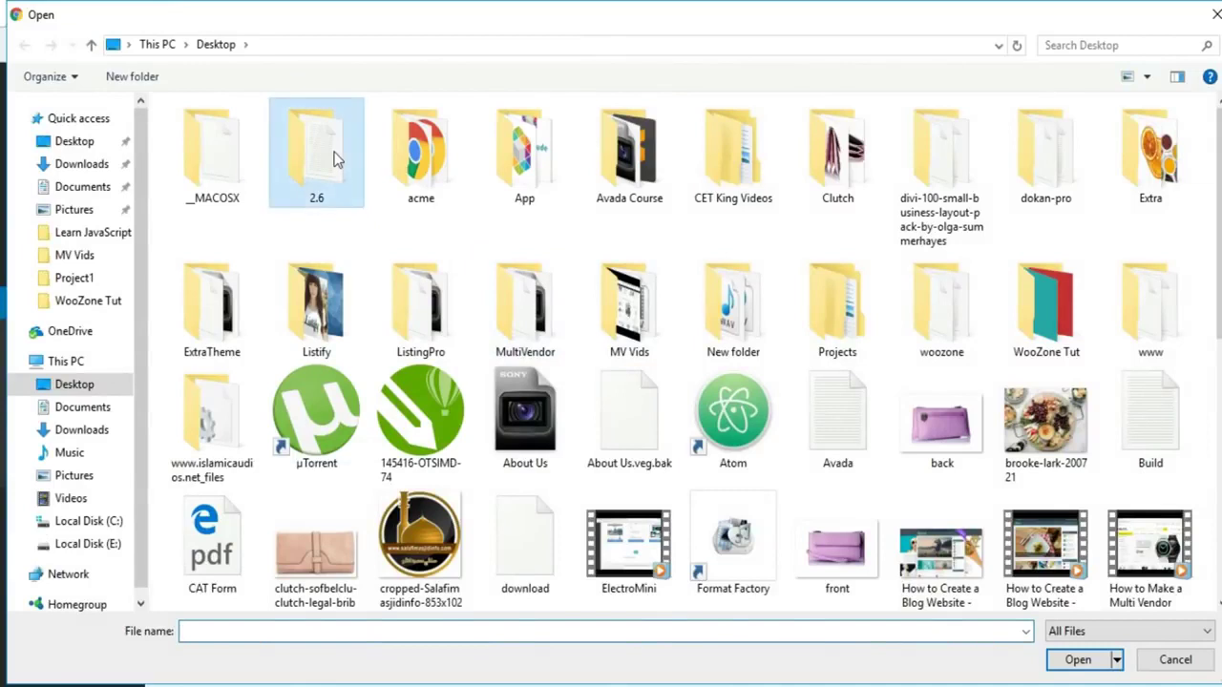
double_click(335, 155)
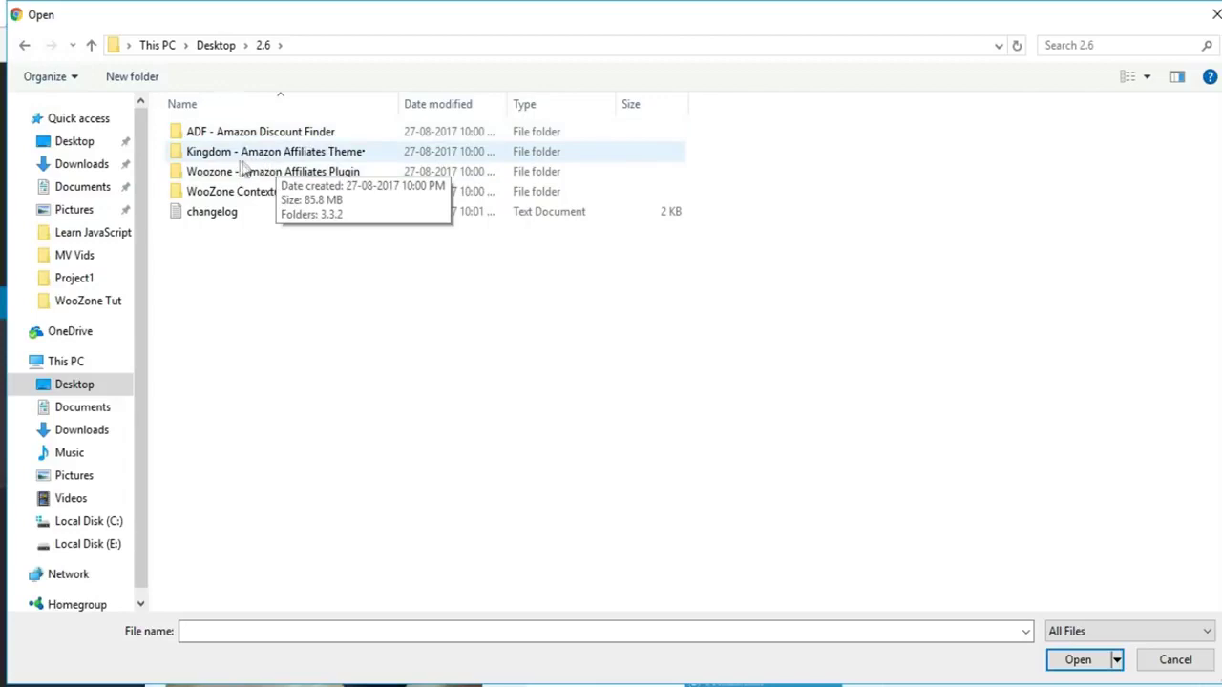
double_click(291, 157)
left_click(224, 139)
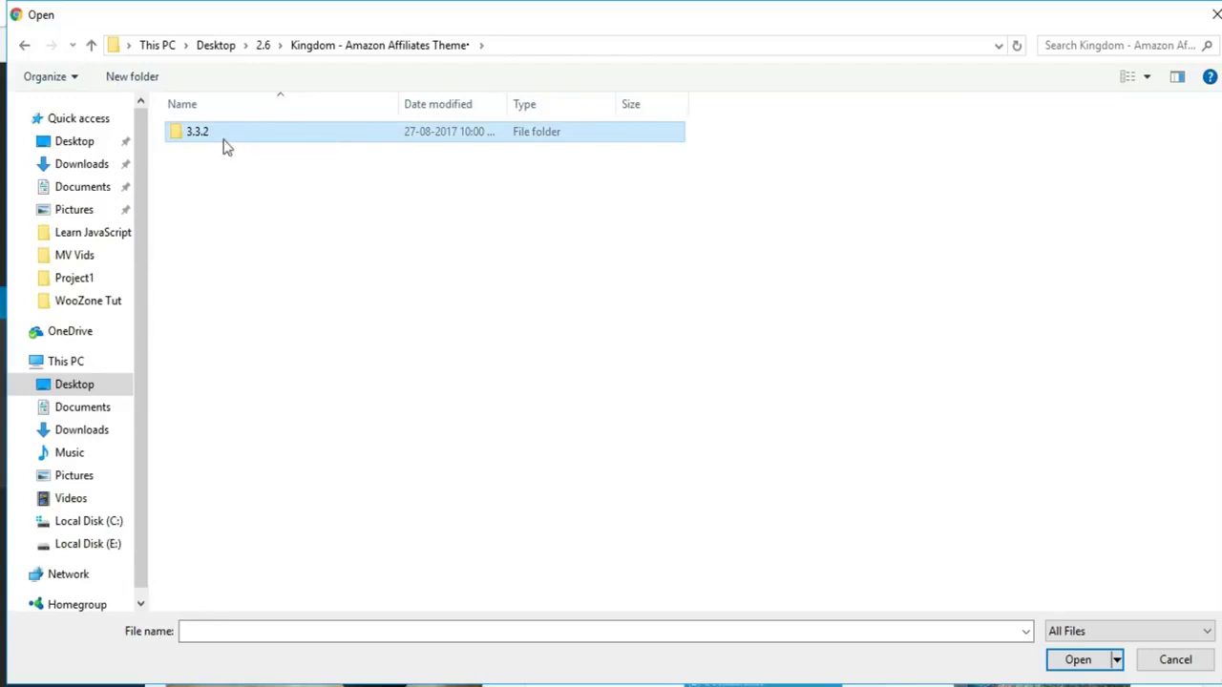
double_click(226, 145)
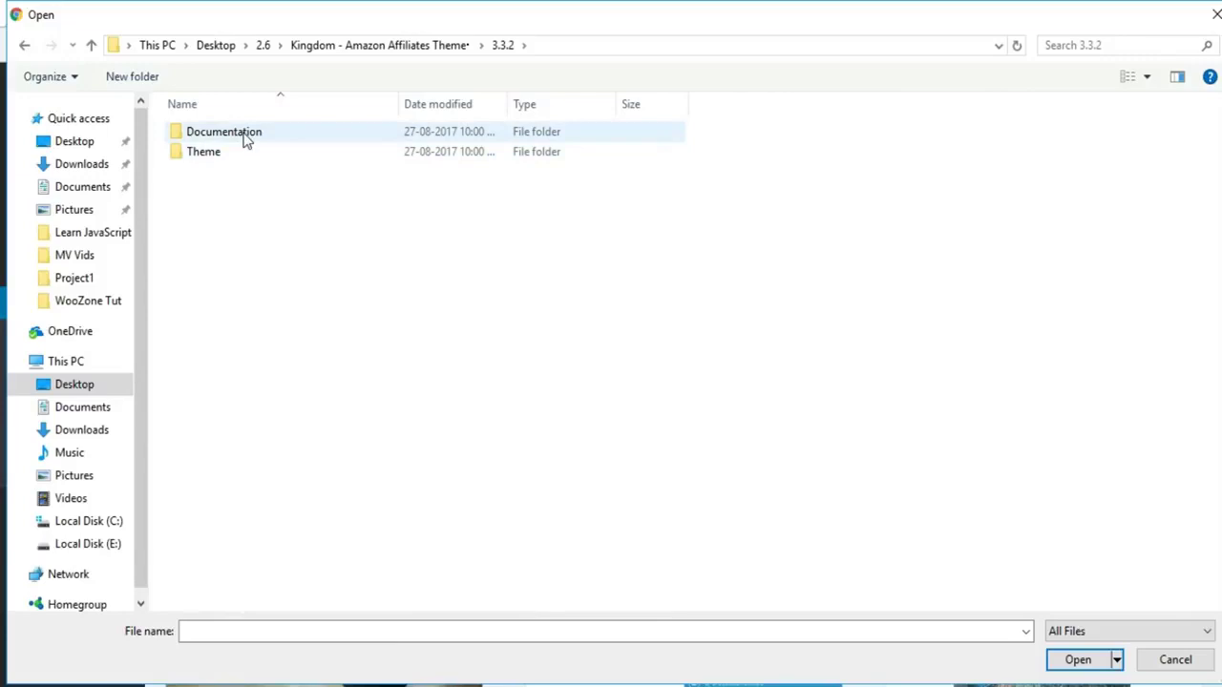
double_click(238, 151)
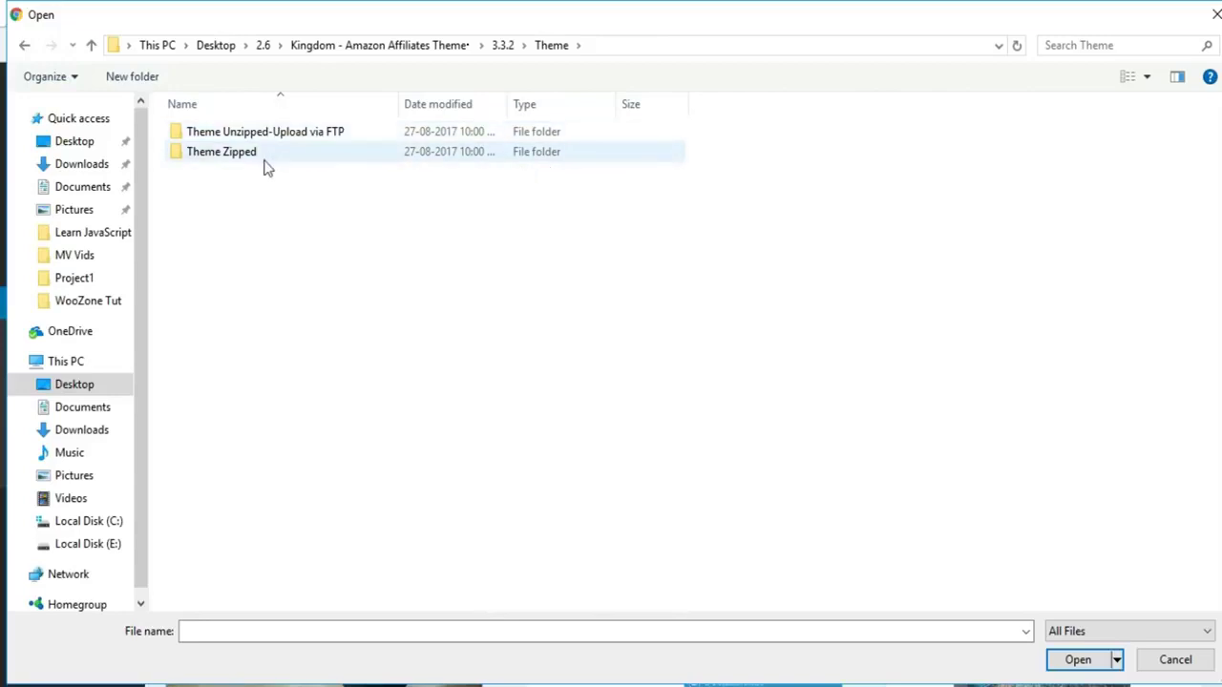
mouse_move(244, 160)
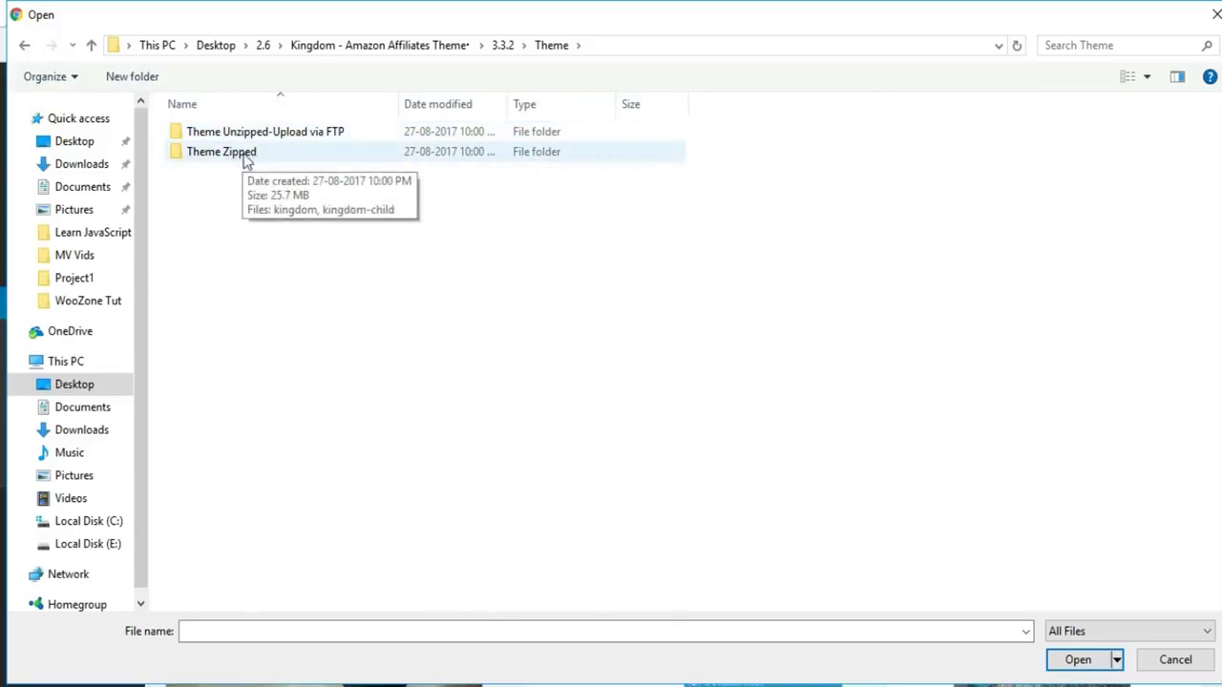
double_click(253, 157)
left_click(238, 131)
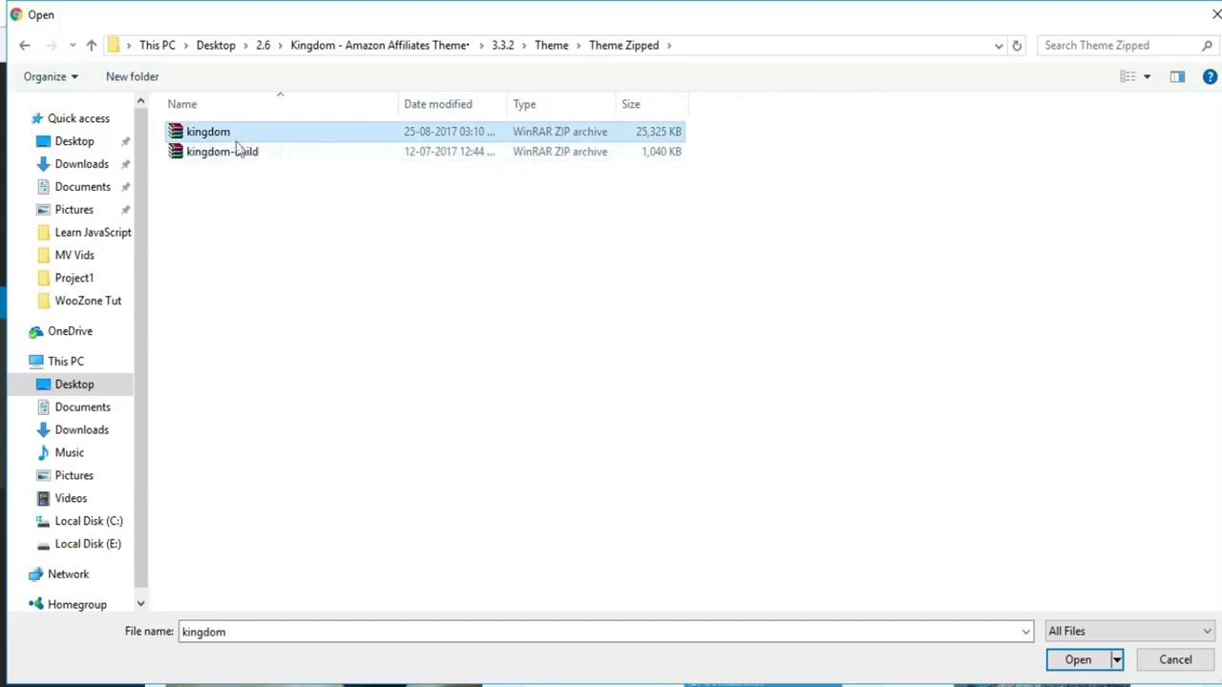
left_click(1077, 663)
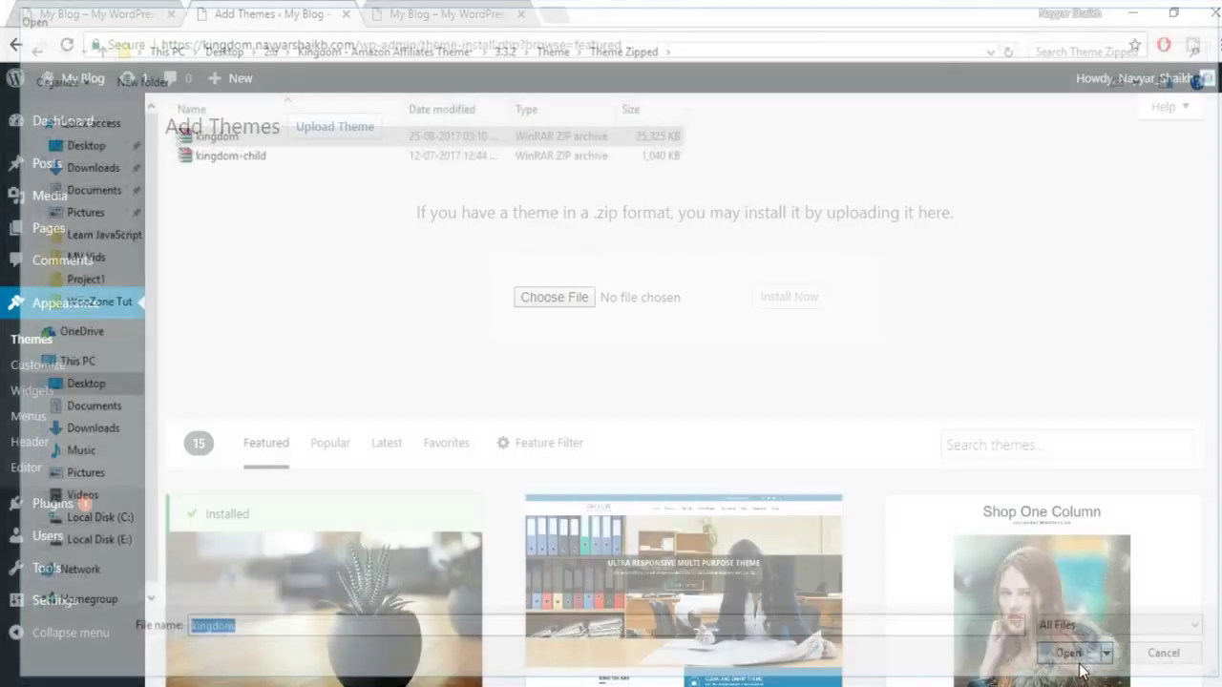
Step: Install the chosen kingdom.zip package, then activate the Kingdom theme
left_click(790, 302)
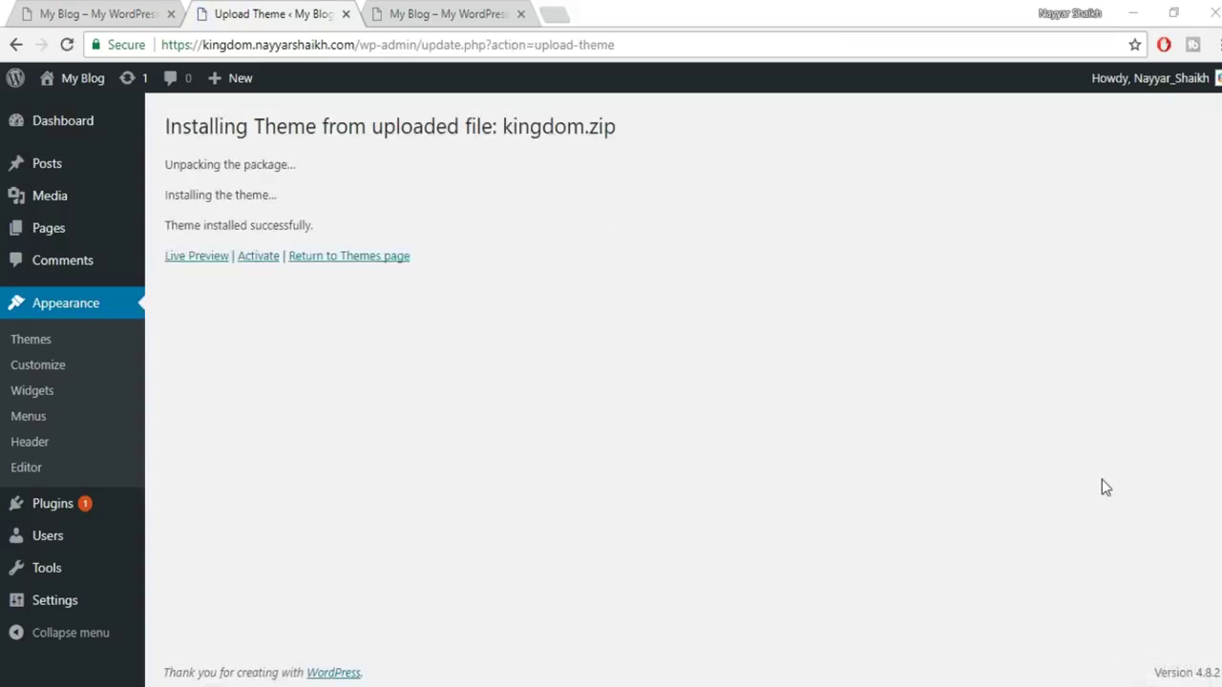
left_click(258, 257)
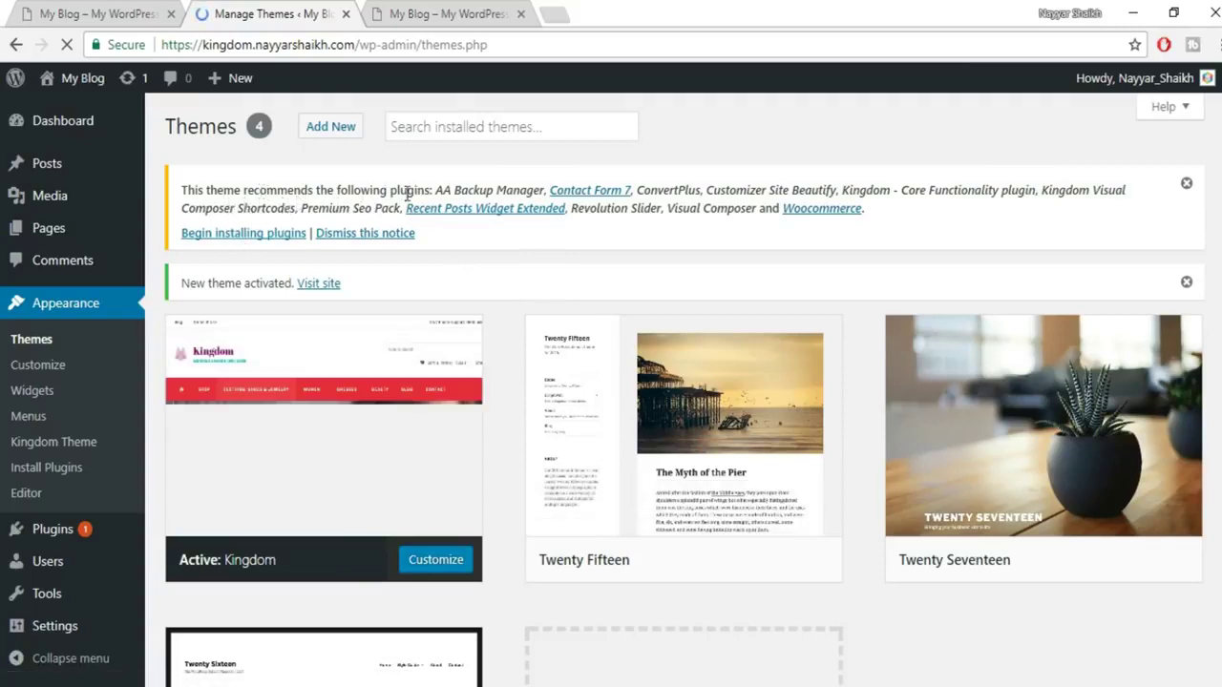
Step: Bulk-install all 11 recommended Kingdom plugins, then return to the Required Plugins Installer list
left_click(250, 240)
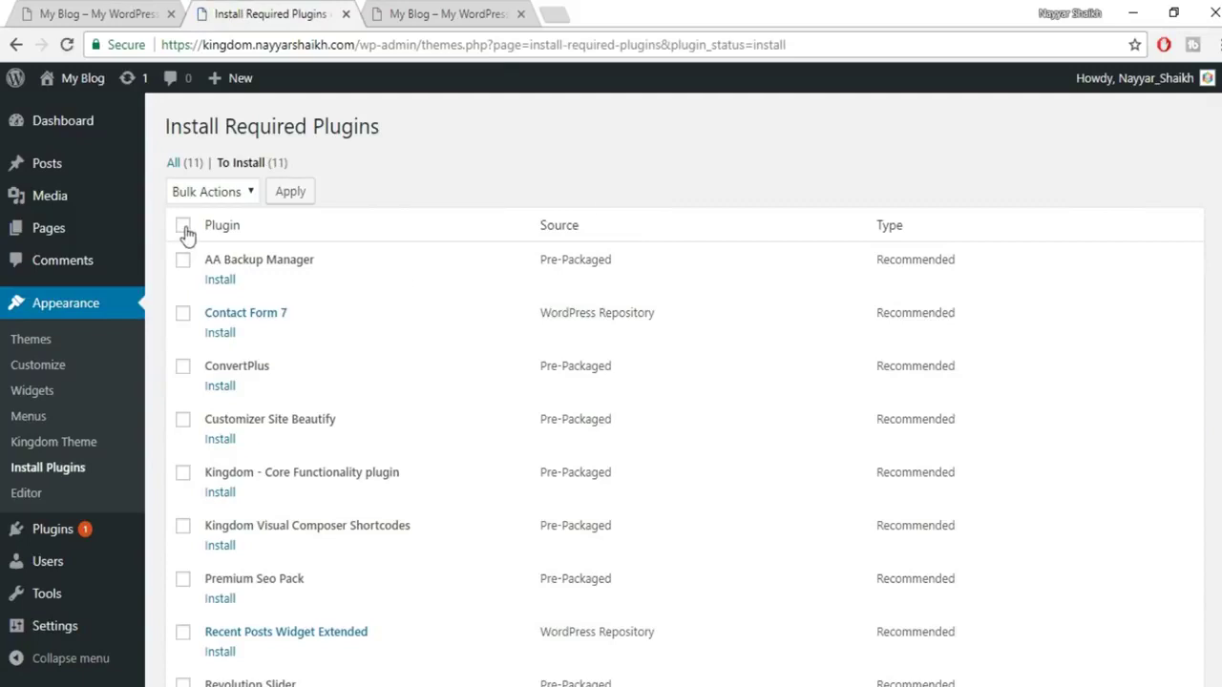
left_click(184, 227)
scroll(183, 297, "down", 4)
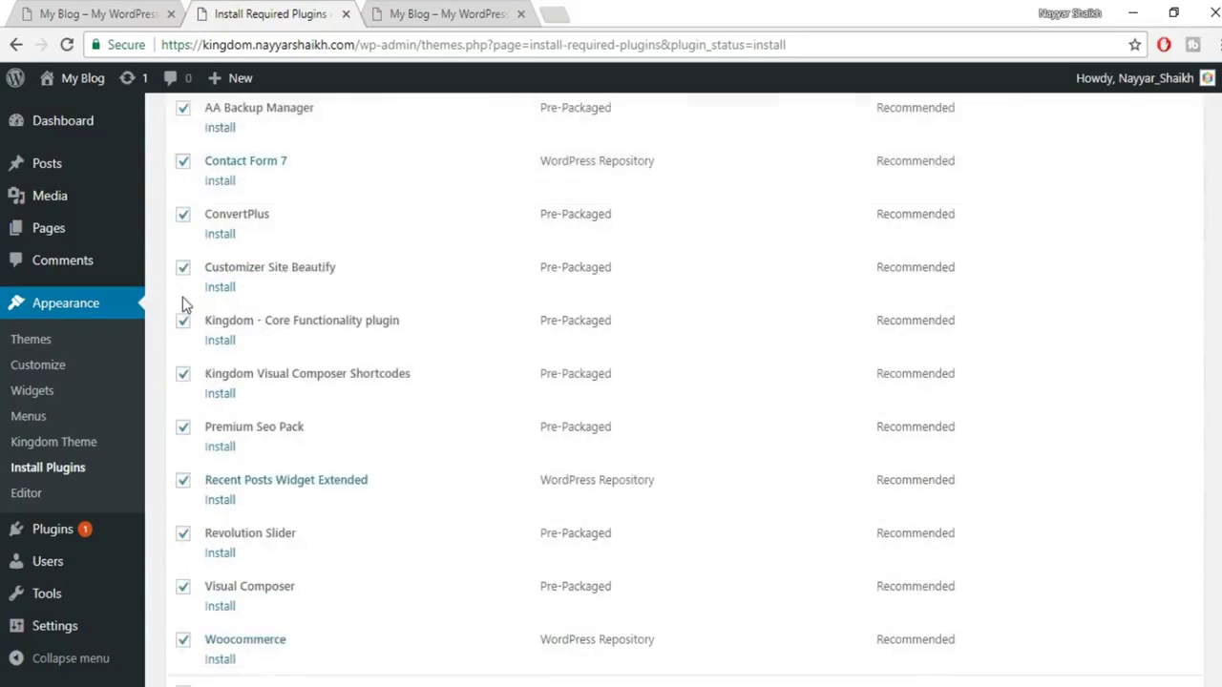
scroll(204, 573, "up", 4)
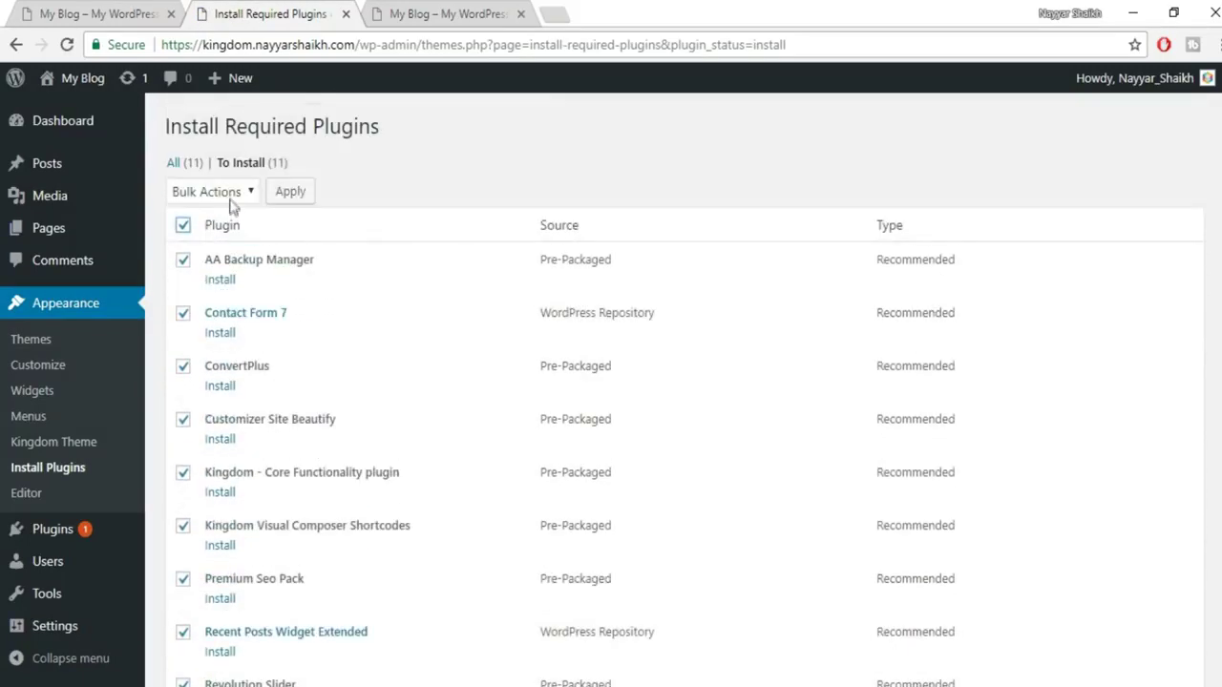
left_click(231, 193)
left_click(189, 235)
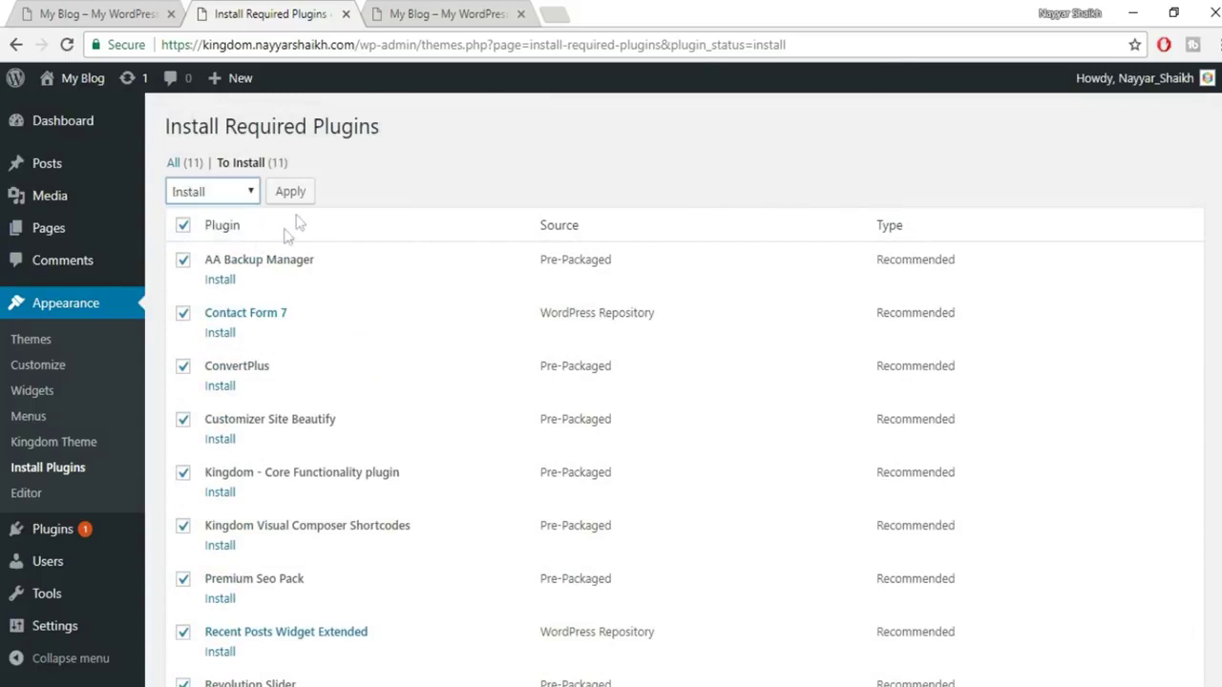
left_click(293, 202)
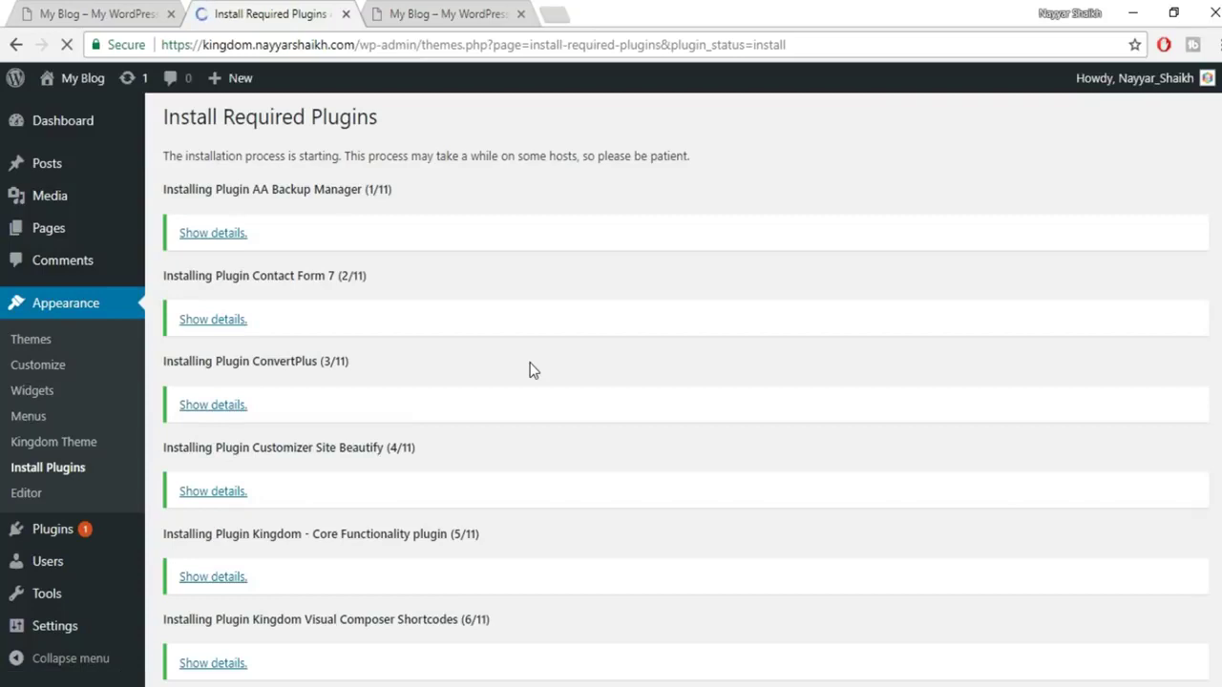
scroll(539, 377, "down", 3)
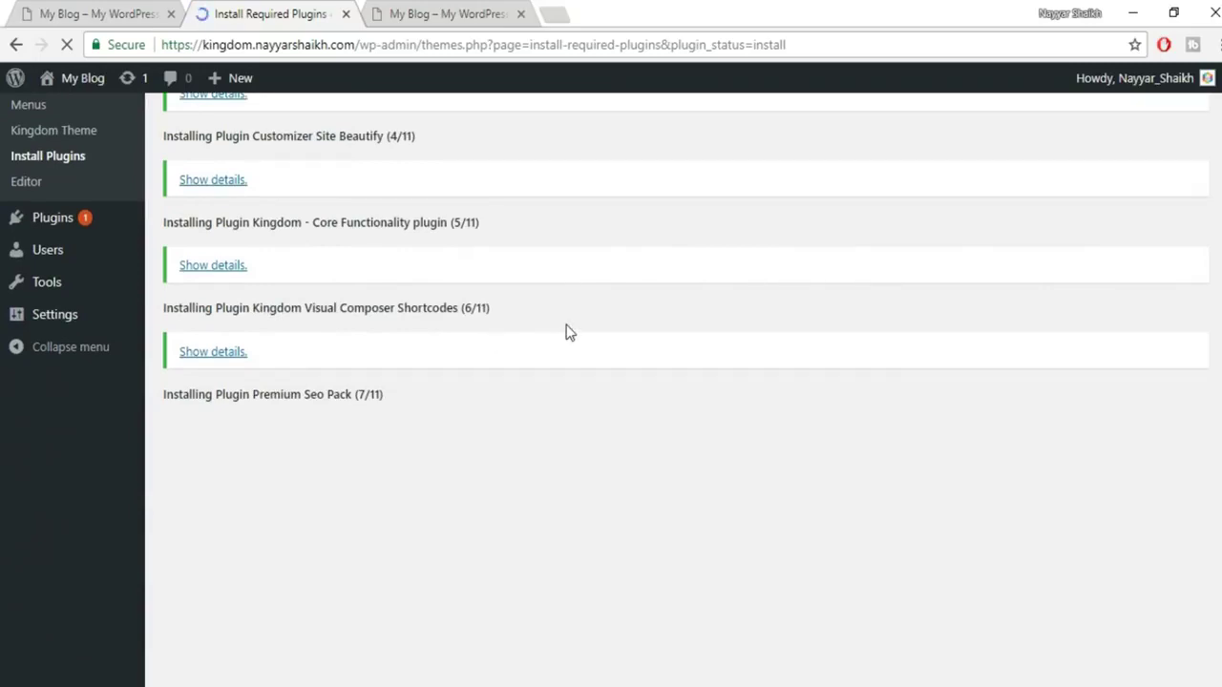
scroll(566, 332, "down", 3)
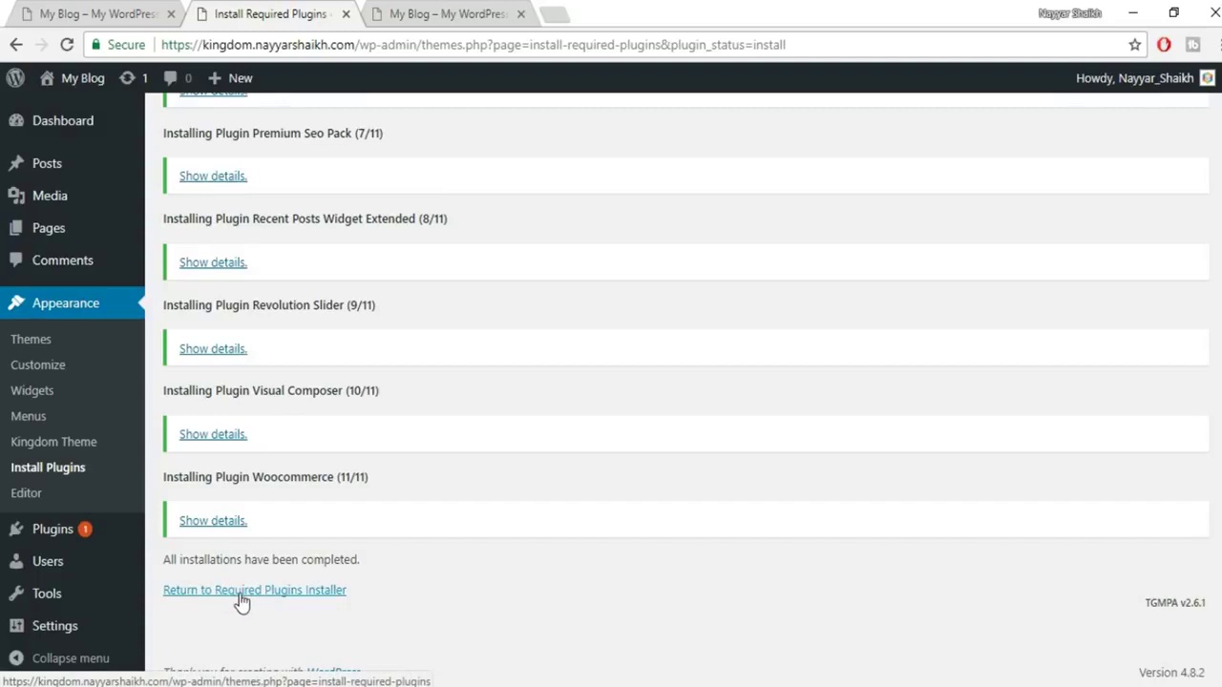
left_click(277, 595)
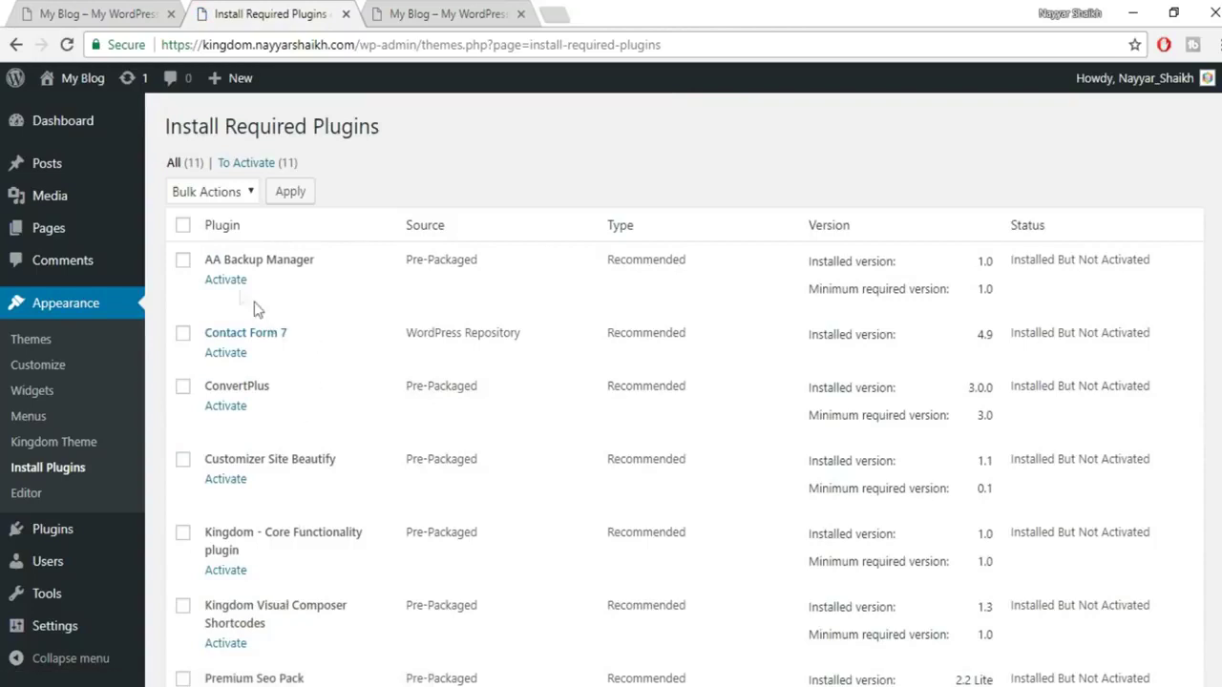
Step: Bulk-activate all 11 installed Kingdom plugins, AA Backup Manager through Woocommerce
left_click(183, 229)
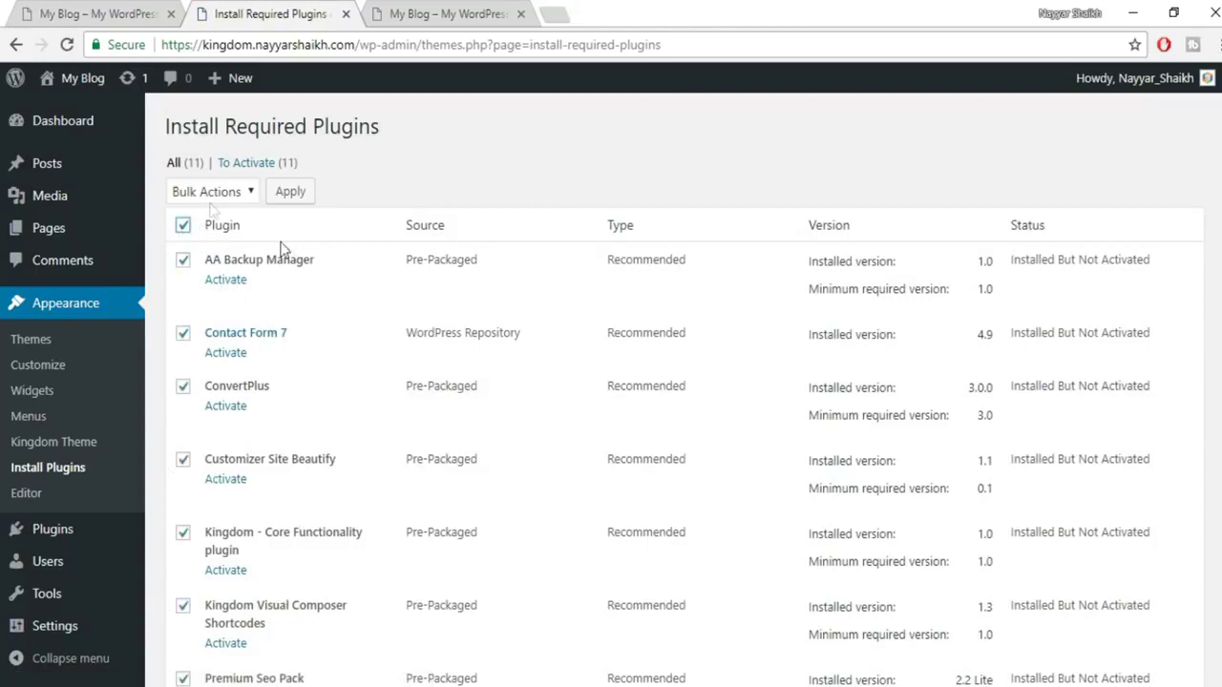
left_click(212, 197)
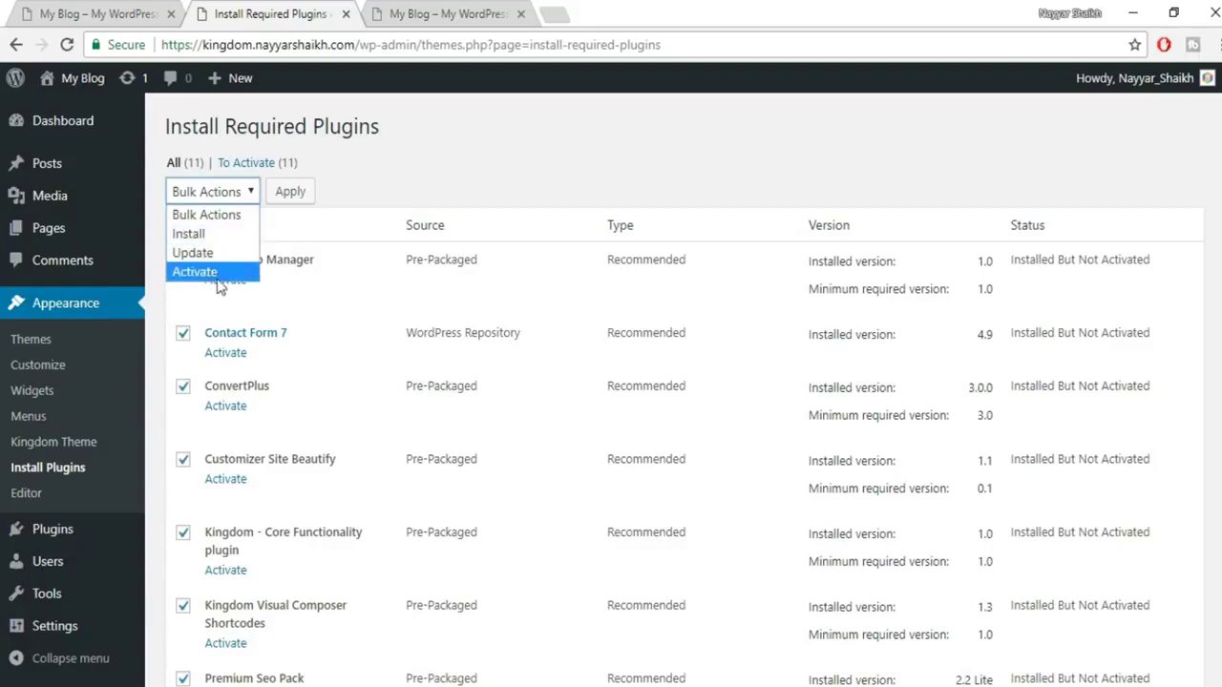
left_click(220, 275)
left_click(288, 194)
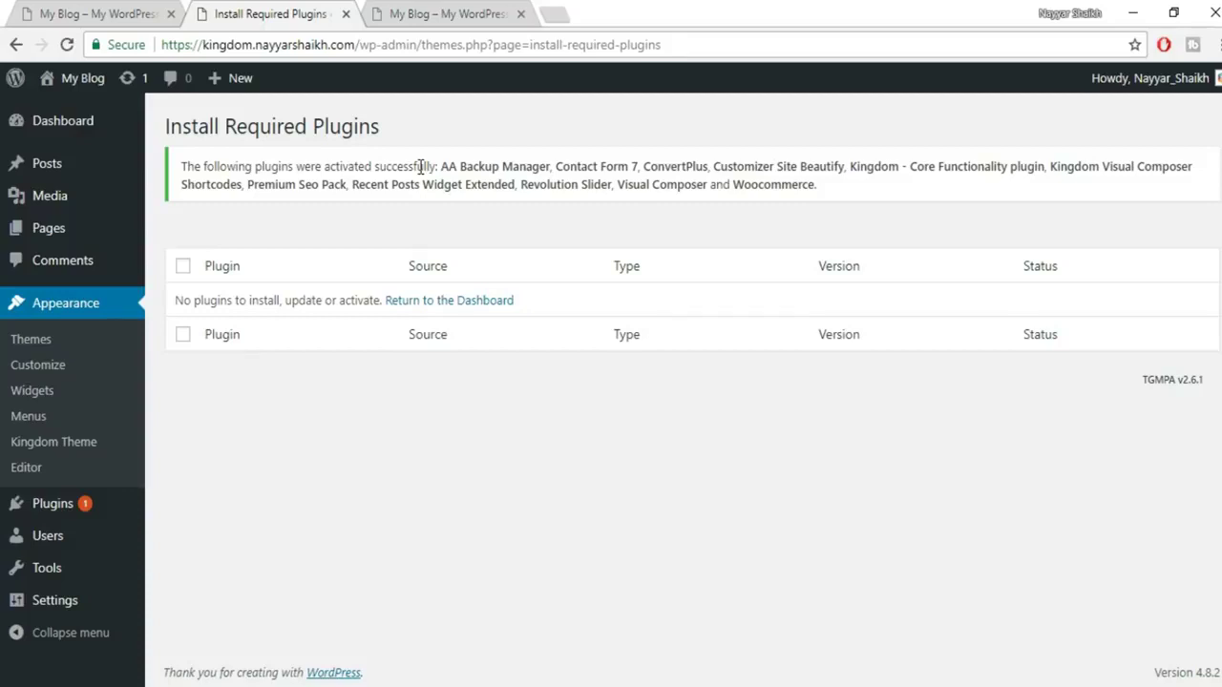
mouse_move(24, 504)
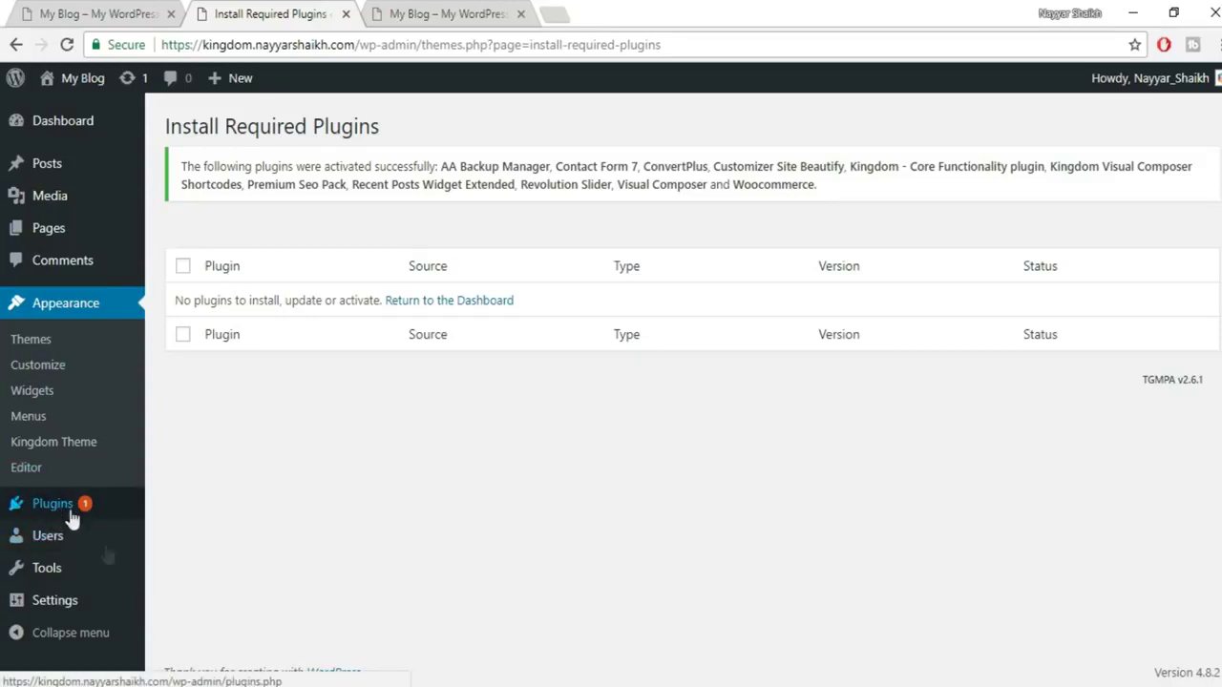
mouse_move(72, 516)
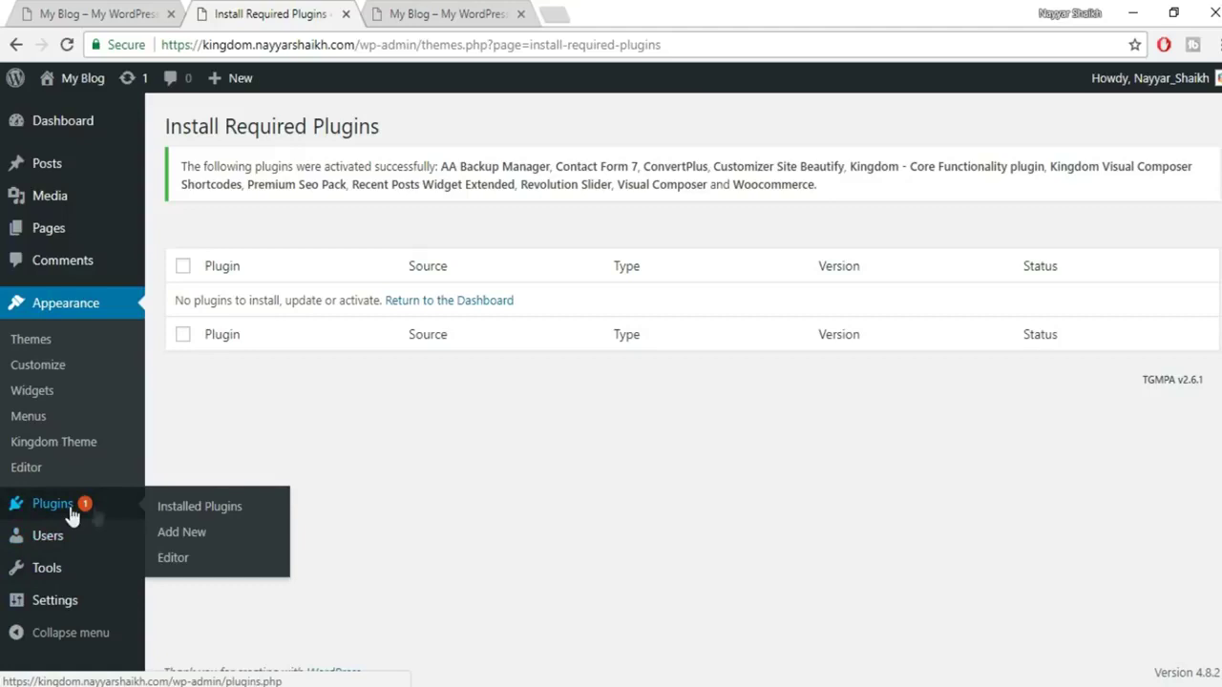
Step: Go to Add New Plugins and open the Upload Plugin file chooser
left_click(196, 536)
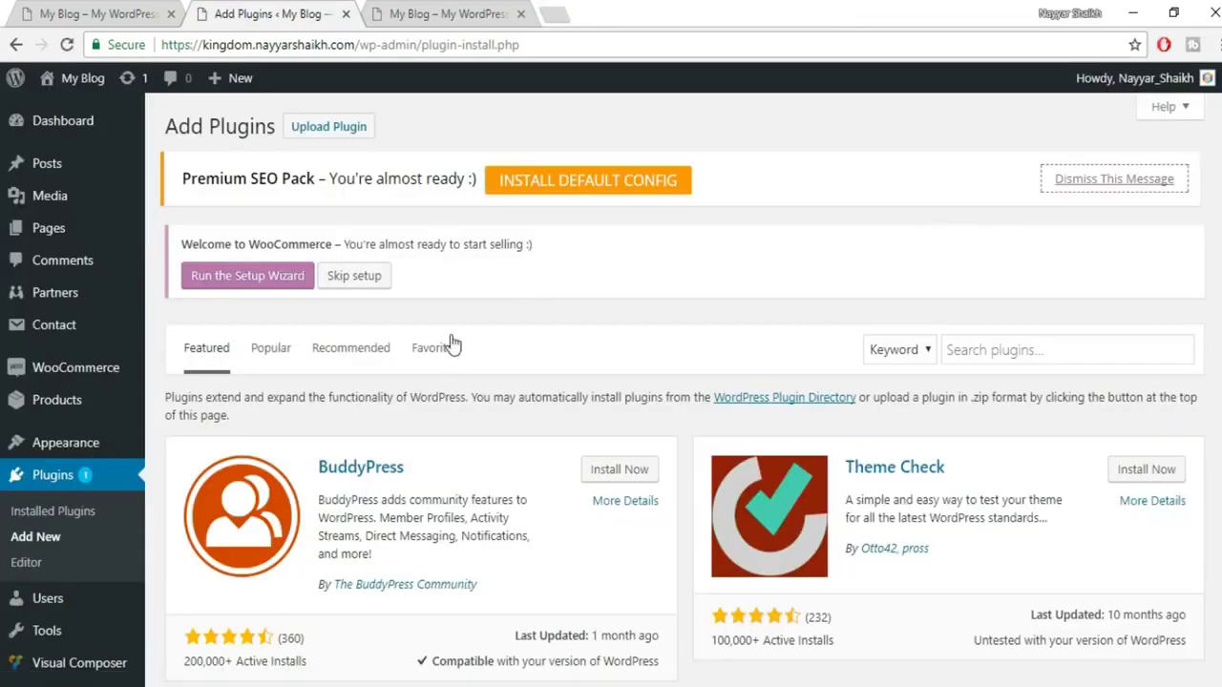
left_click(352, 130)
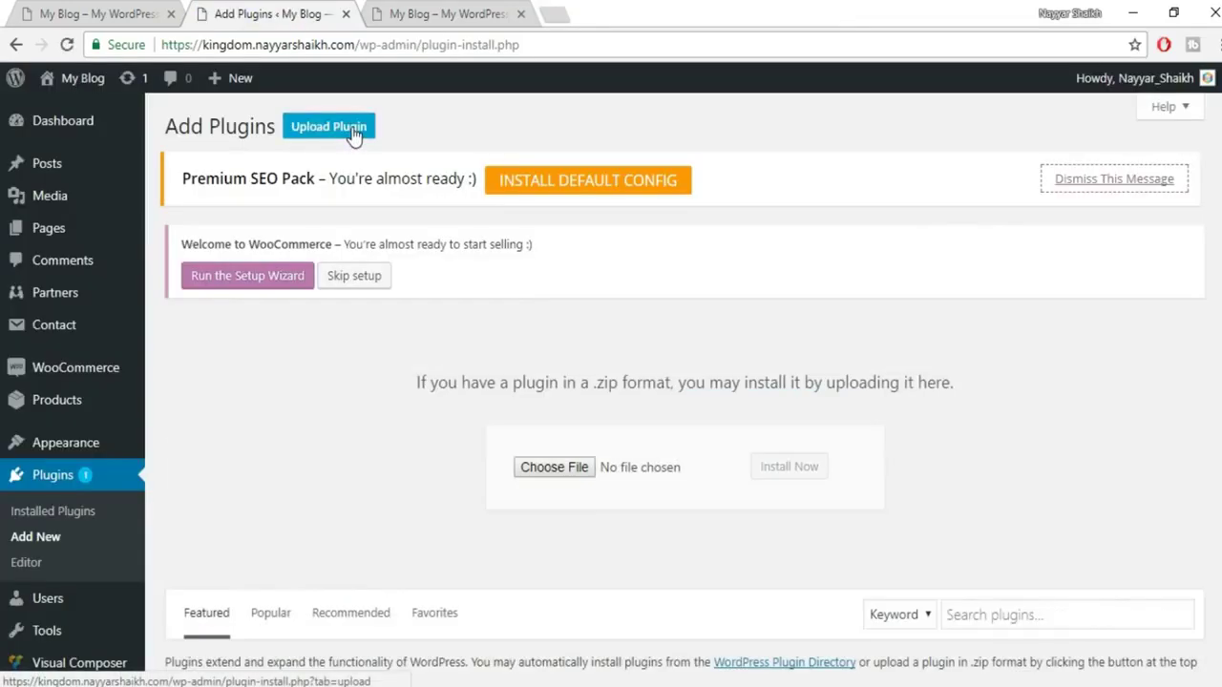
left_click(554, 467)
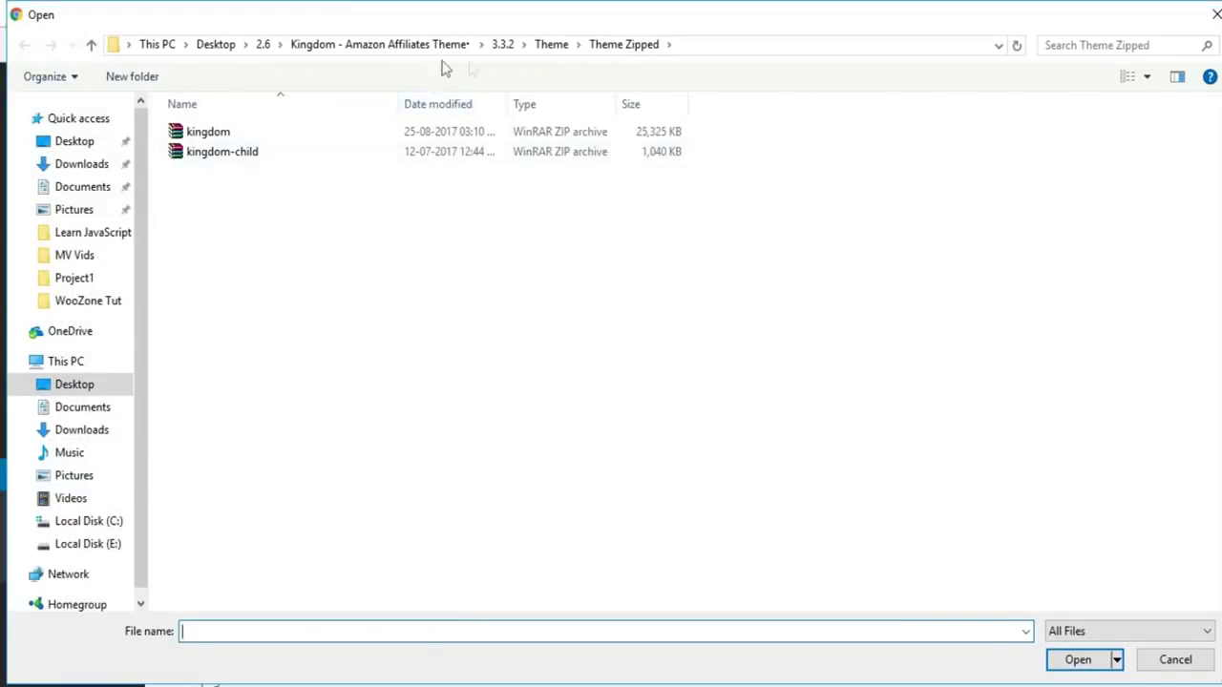
Step: Pick woozone.zip from Desktop > 2.6 > Woozone > 9.0.6.1 > Plugin and install it
left_click(233, 46)
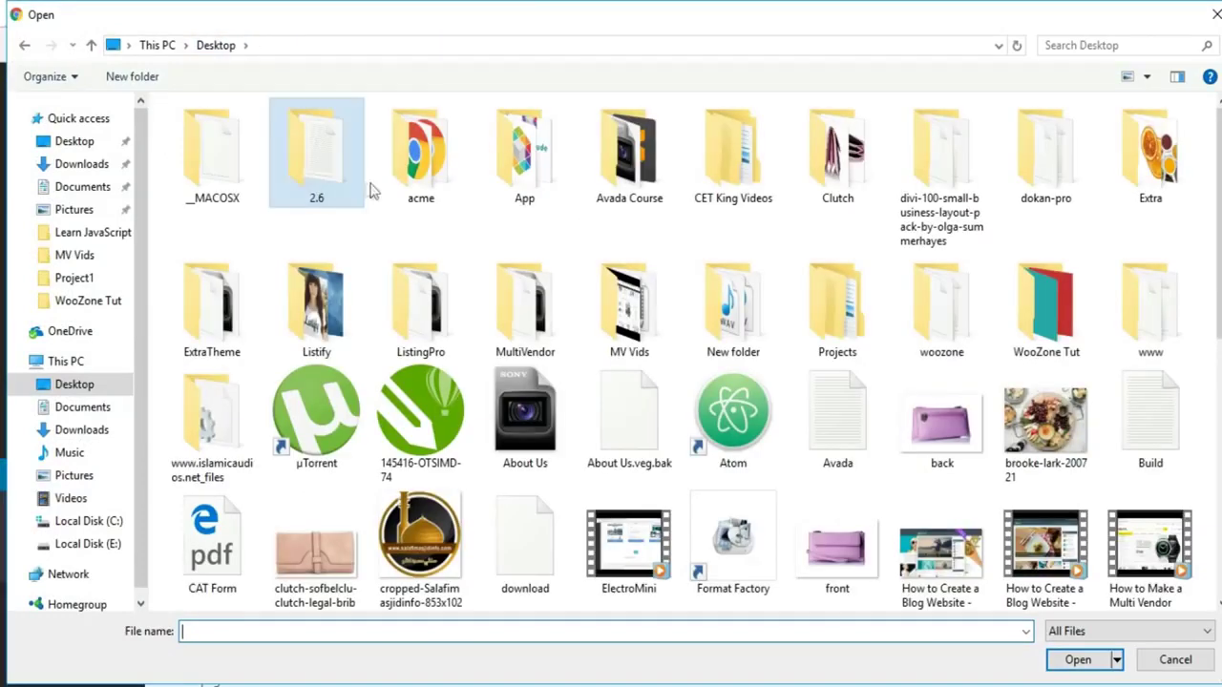
double_click(320, 176)
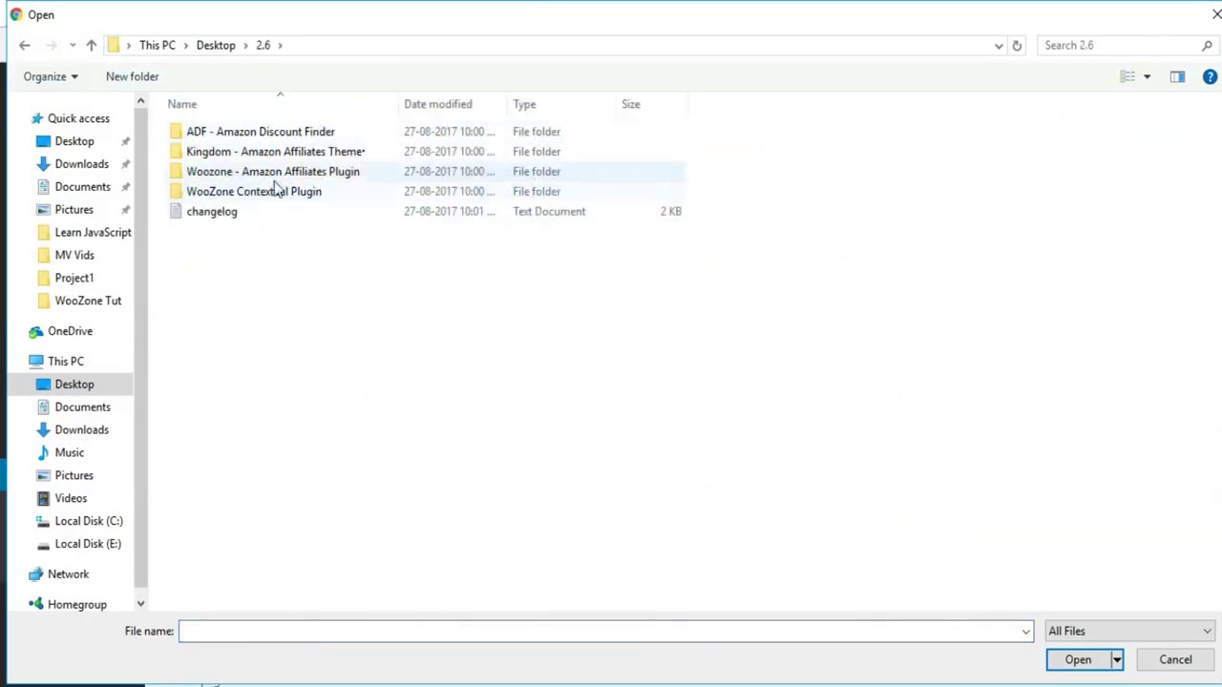
left_click(330, 180)
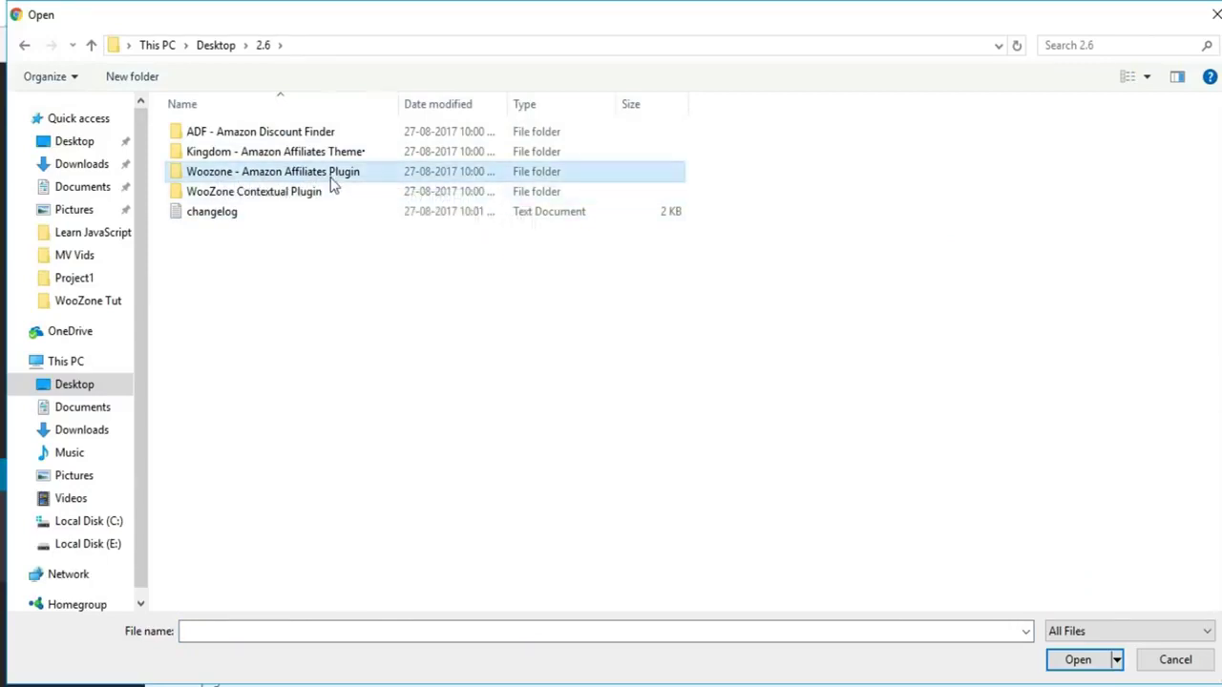
double_click(330, 179)
double_click(234, 134)
double_click(235, 137)
left_click(227, 139)
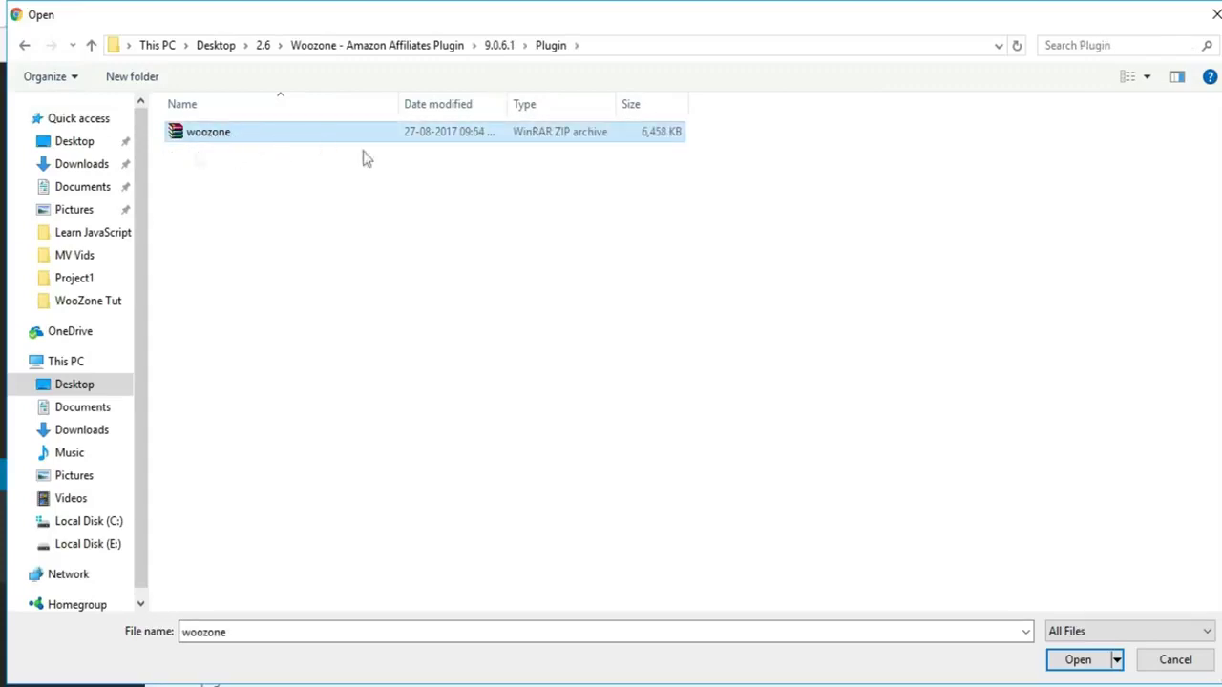
left_click(1073, 661)
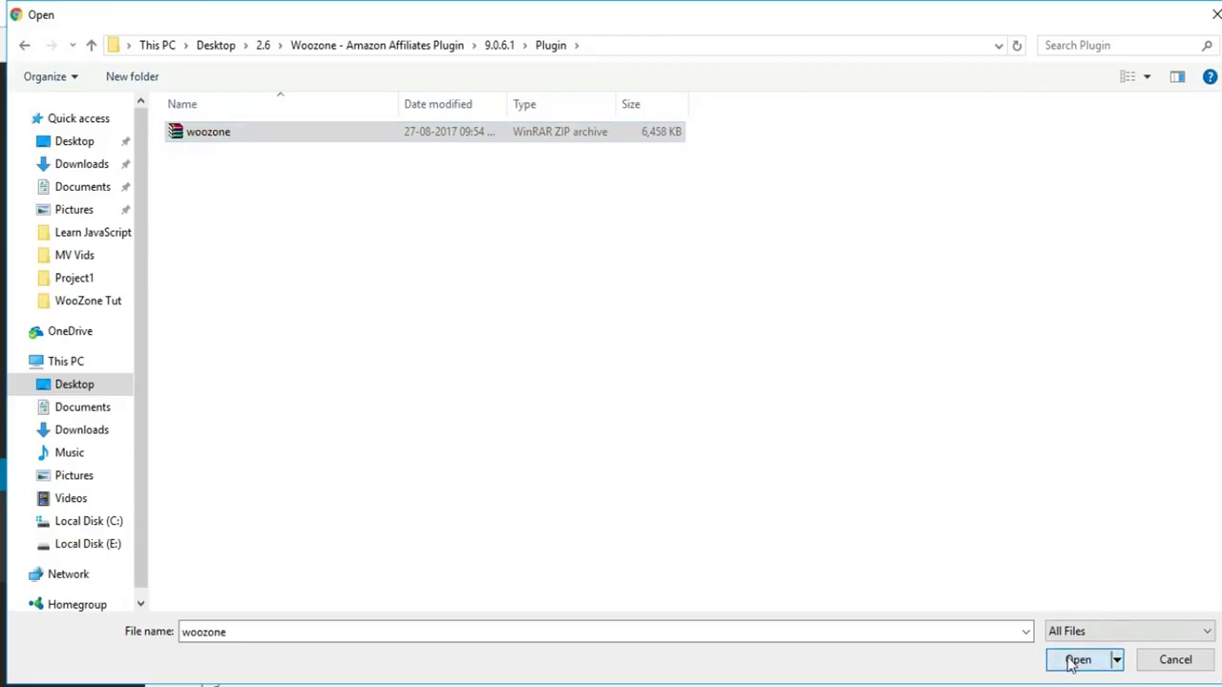
left_click(802, 466)
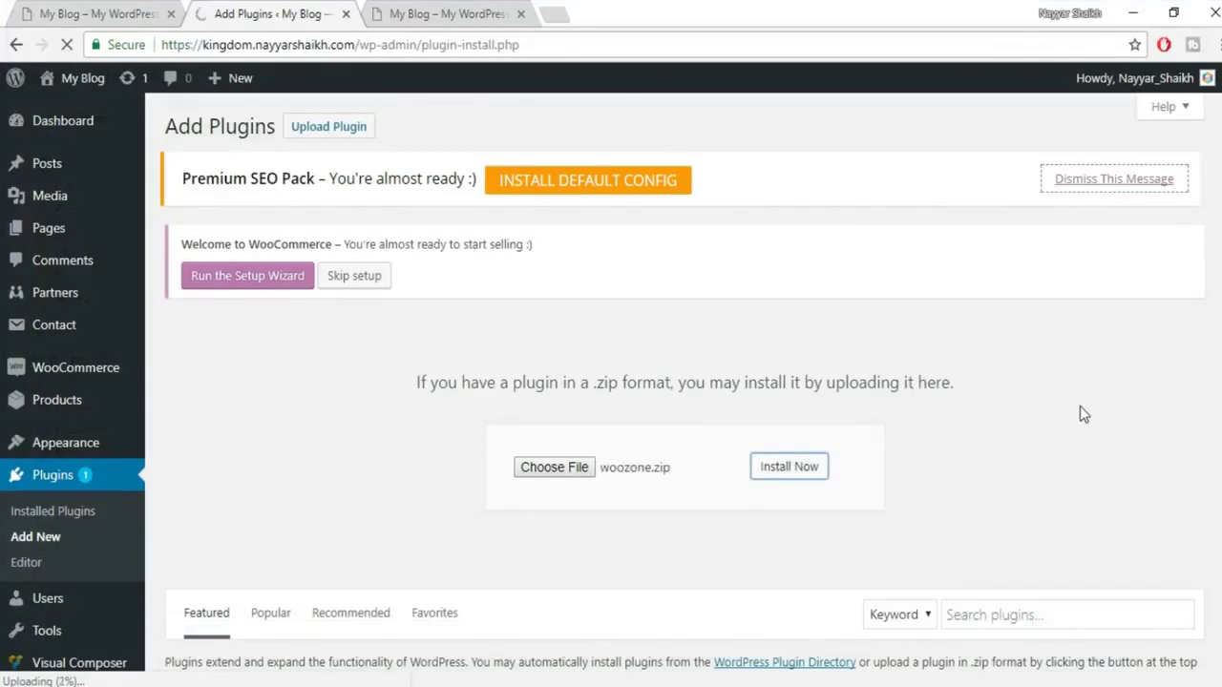
Step: Activate WooZone, review its WZone 9.0.6.1 dashboard, and launch the WooCommerce setup wizard
scroll(1082, 408, "down", 1)
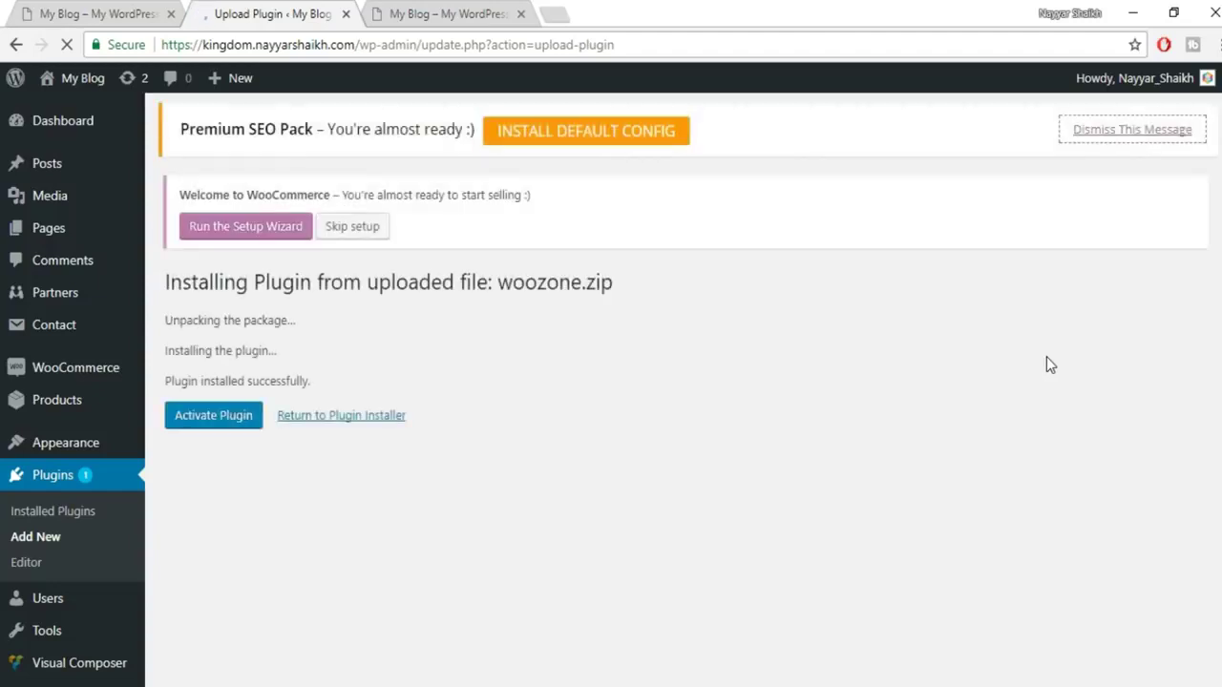
left_click(225, 428)
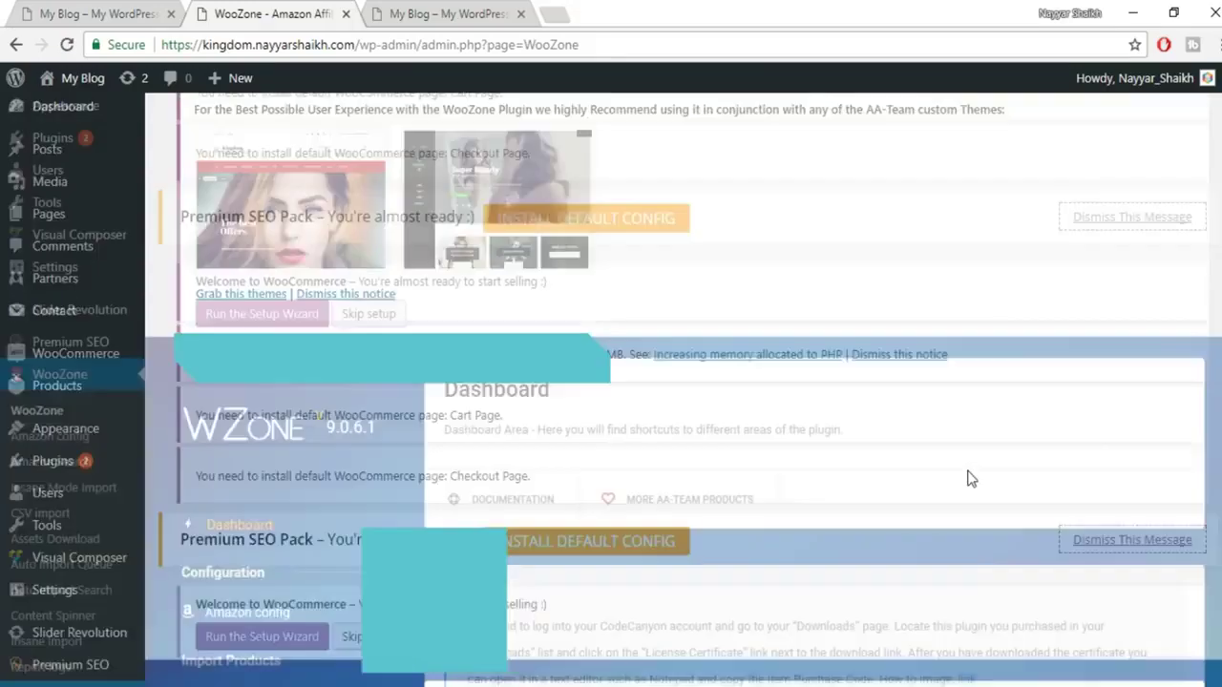
scroll(377, 344, "down", 10)
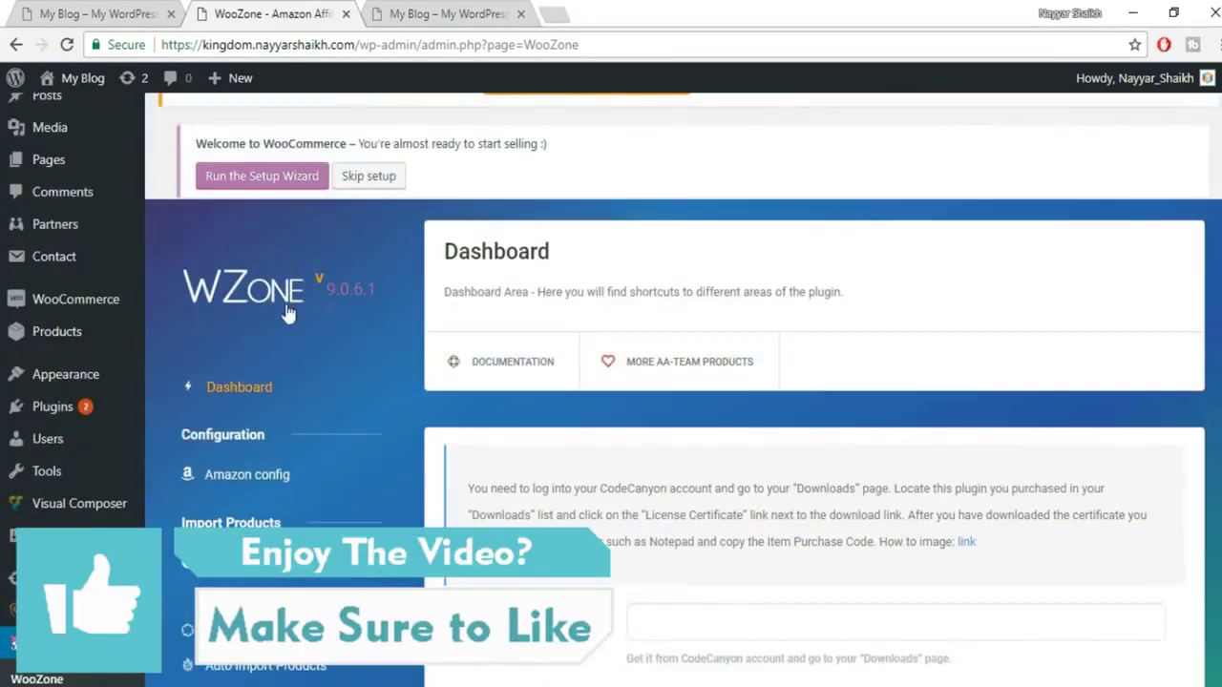
scroll(444, 462, "up", 5)
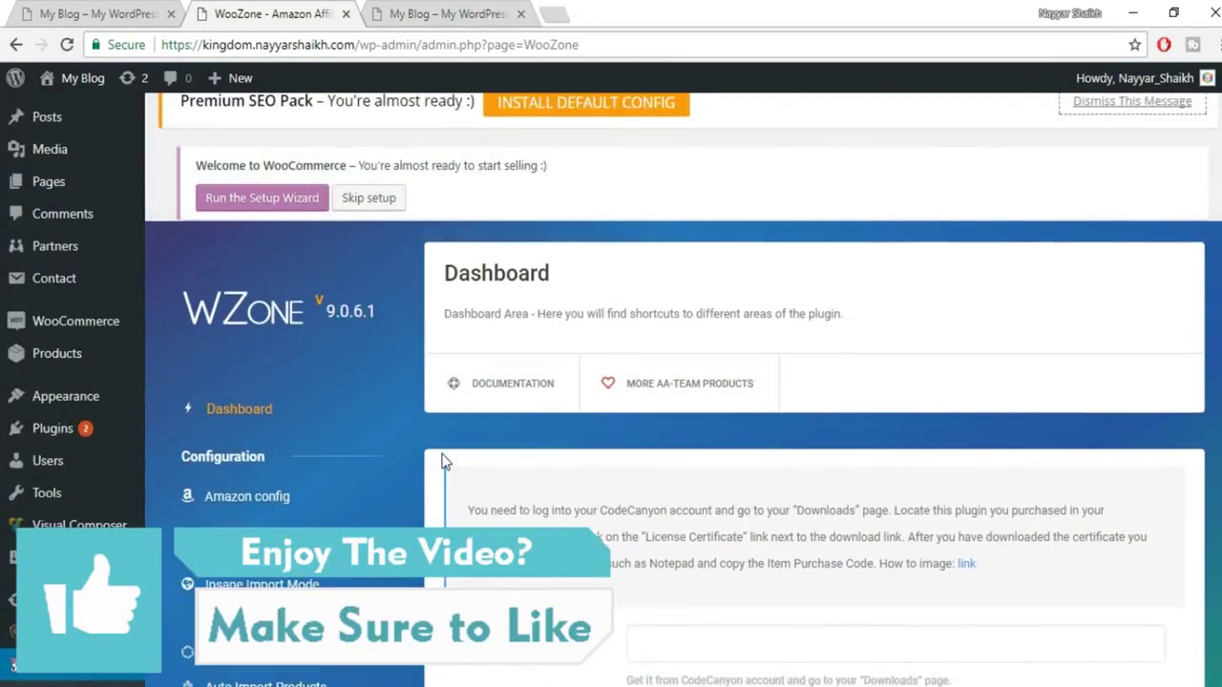
scroll(444, 462, "up", 1)
scroll(366, 363, "down", 3)
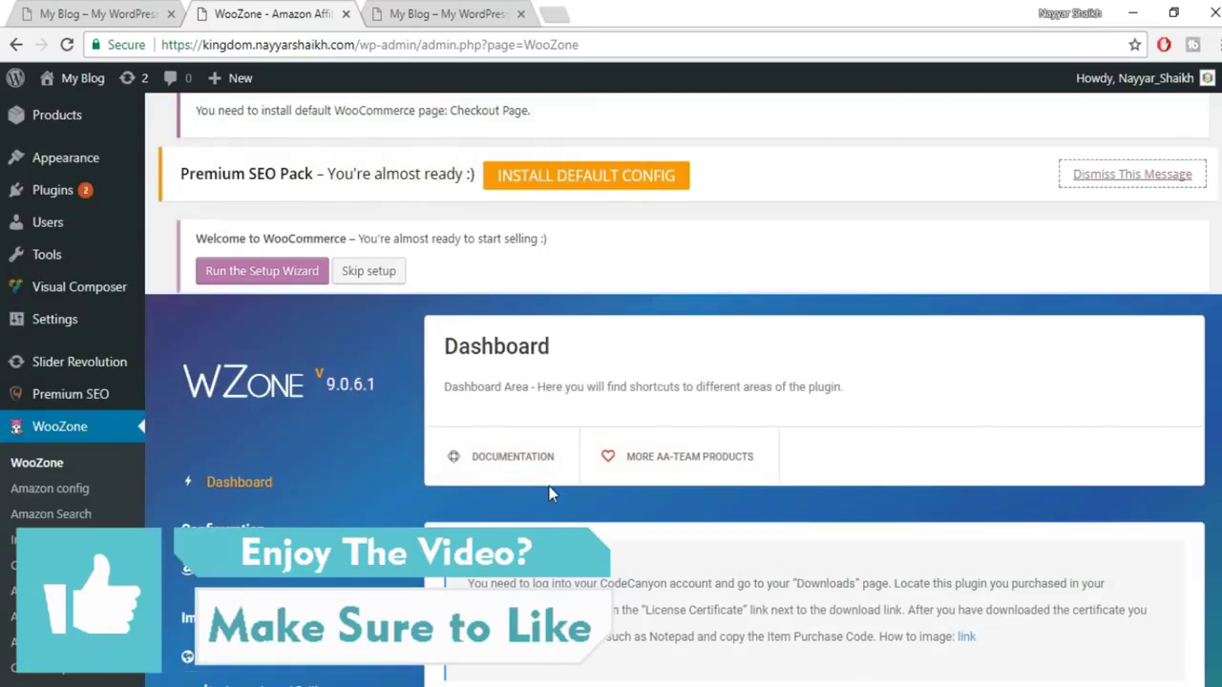
scroll(549, 489, "up", 1)
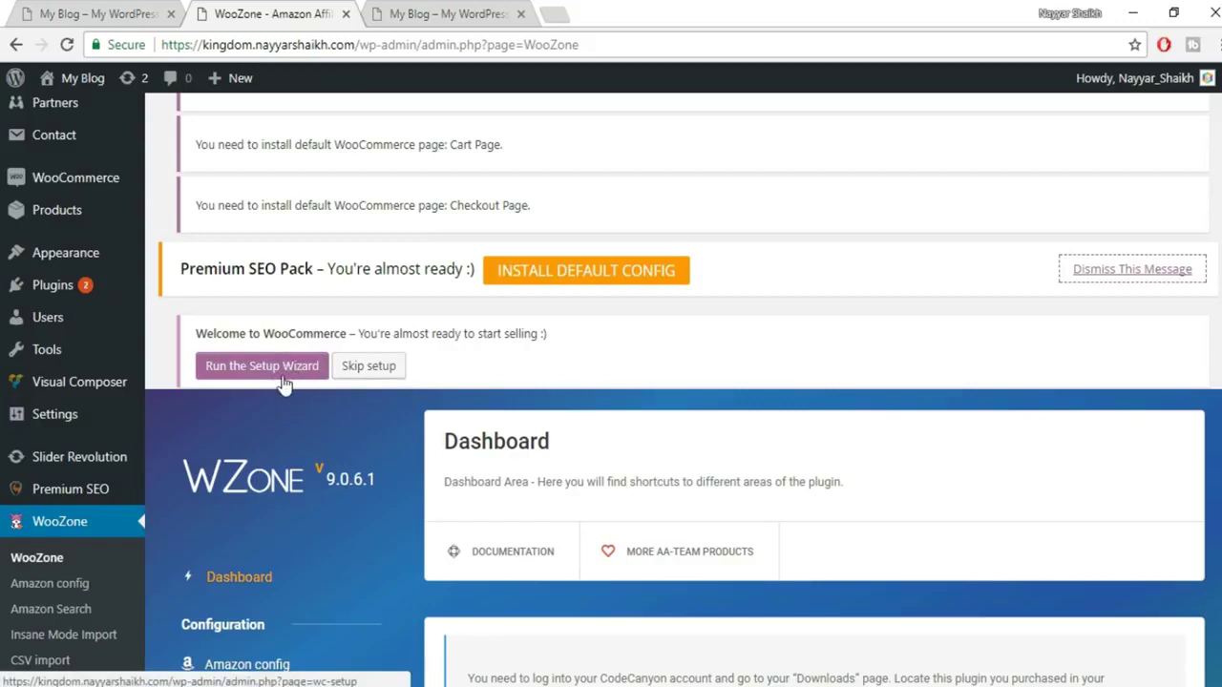
left_click(282, 379)
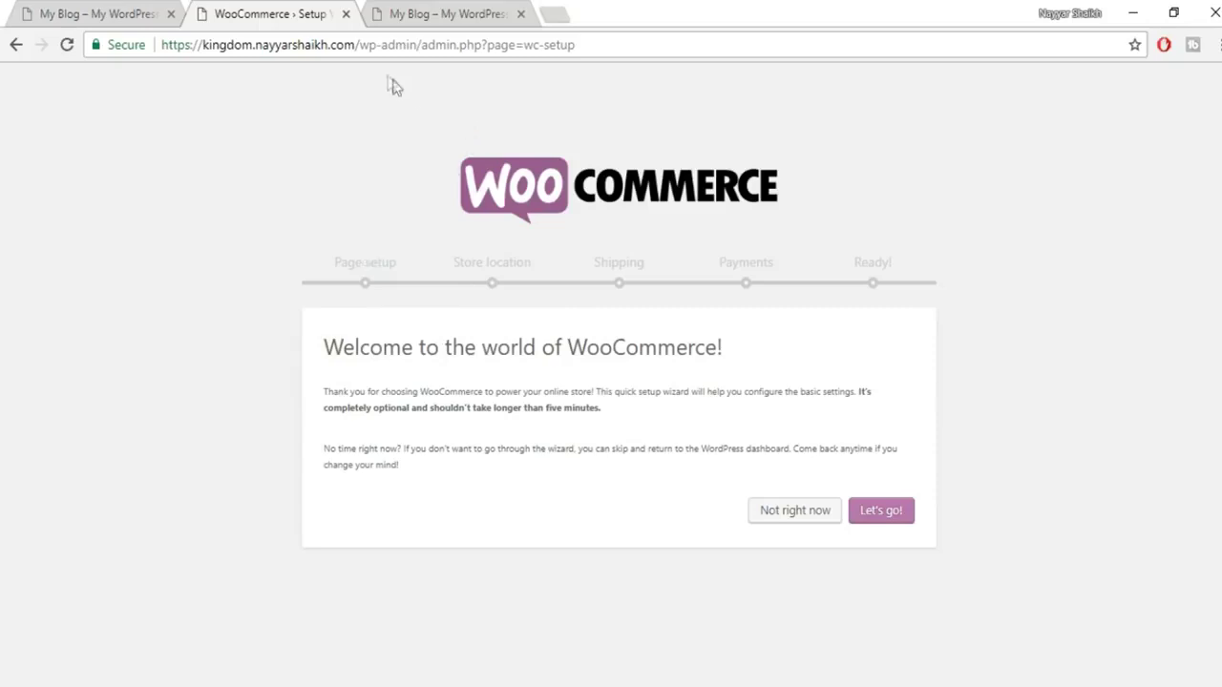
Step: Highlight the wc-setup part of the setup page address in the browser
left_click_drag(633, 44, 417, 40)
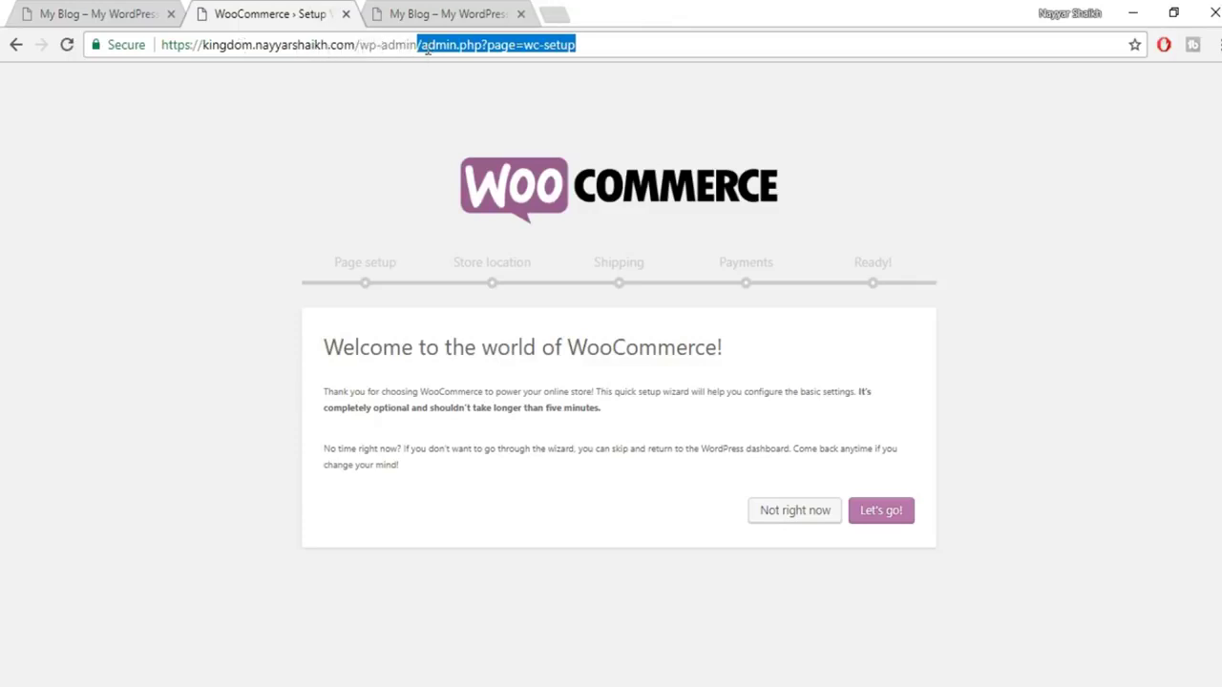
left_click(424, 46)
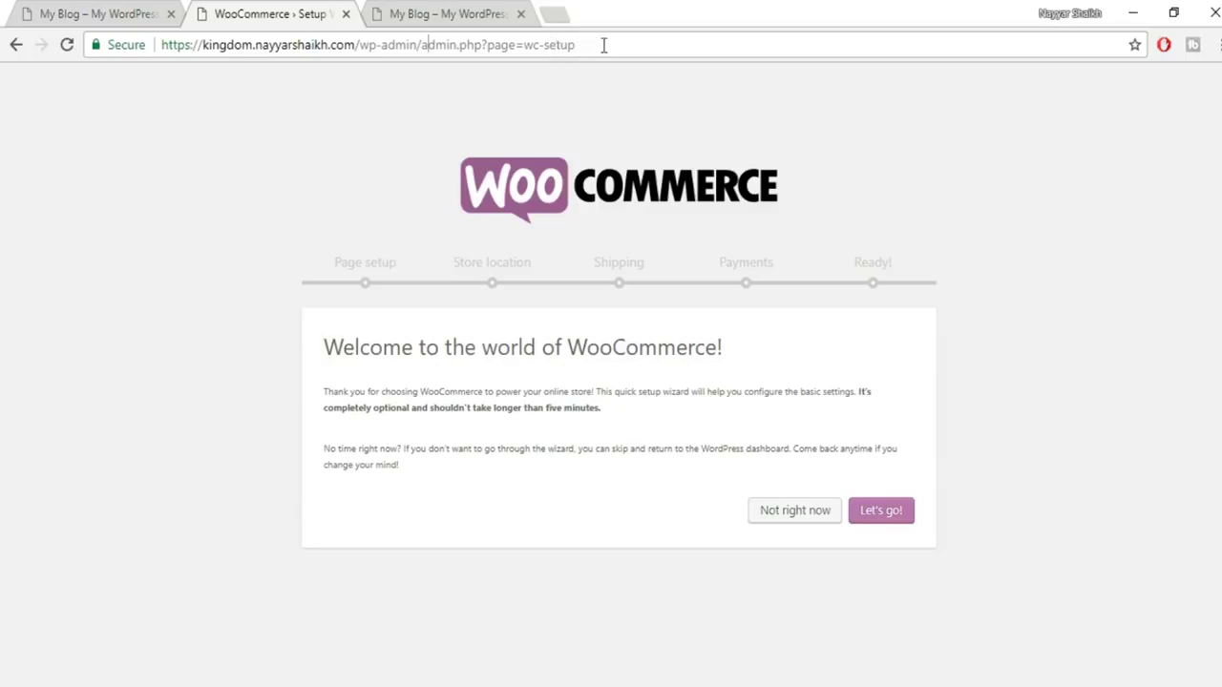
left_click_drag(607, 47, 371, 66)
left_click(376, 75)
left_click_drag(577, 45, 411, 45)
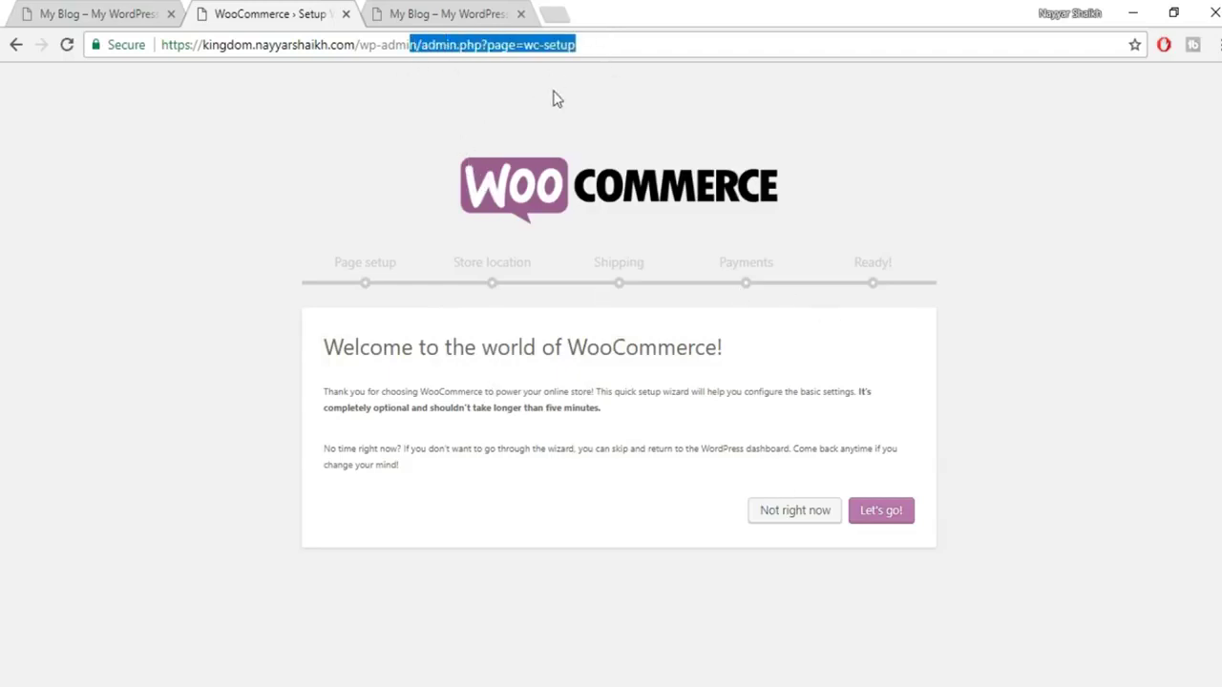
left_click(630, 82)
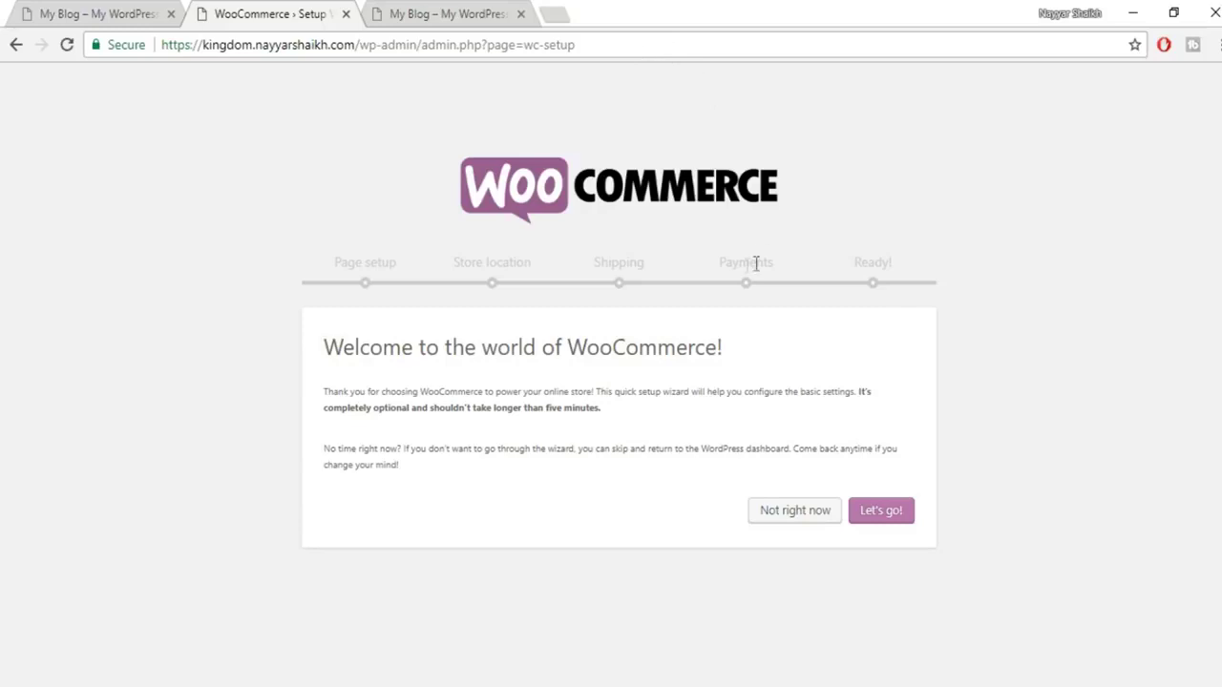
Step: Start the WooCommerce wizard and accept creating the Shop, Cart, Checkout and My account pages
left_click(877, 529)
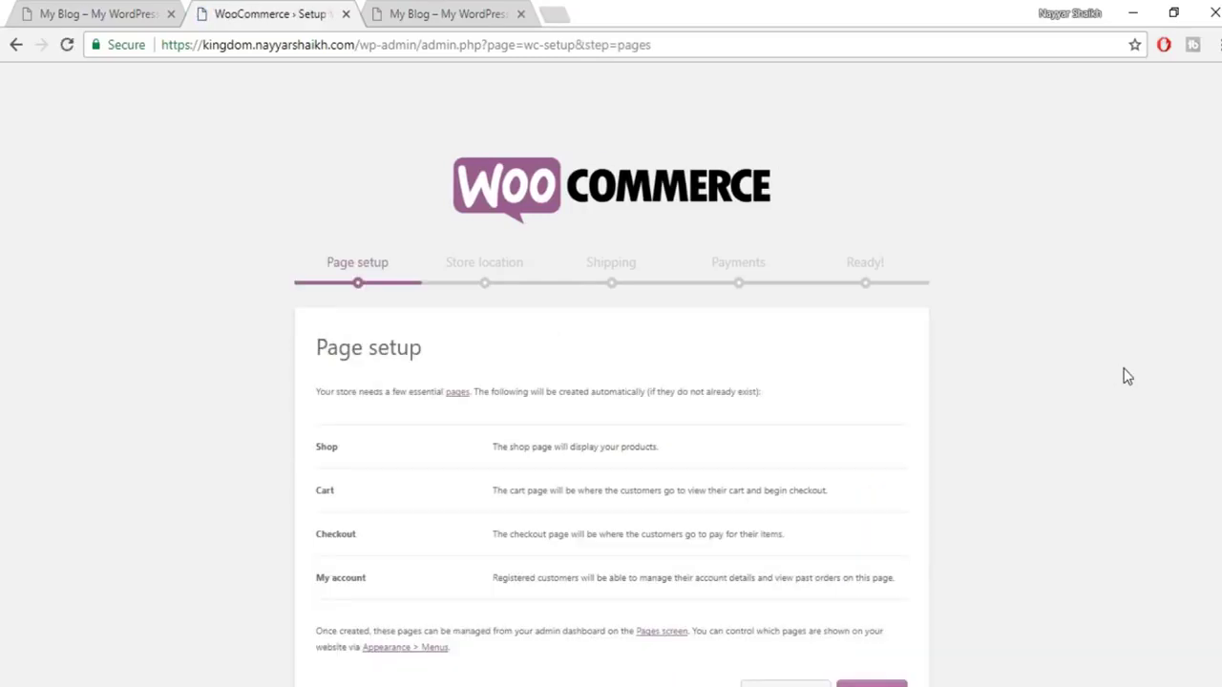
scroll(1124, 374, "down", 1)
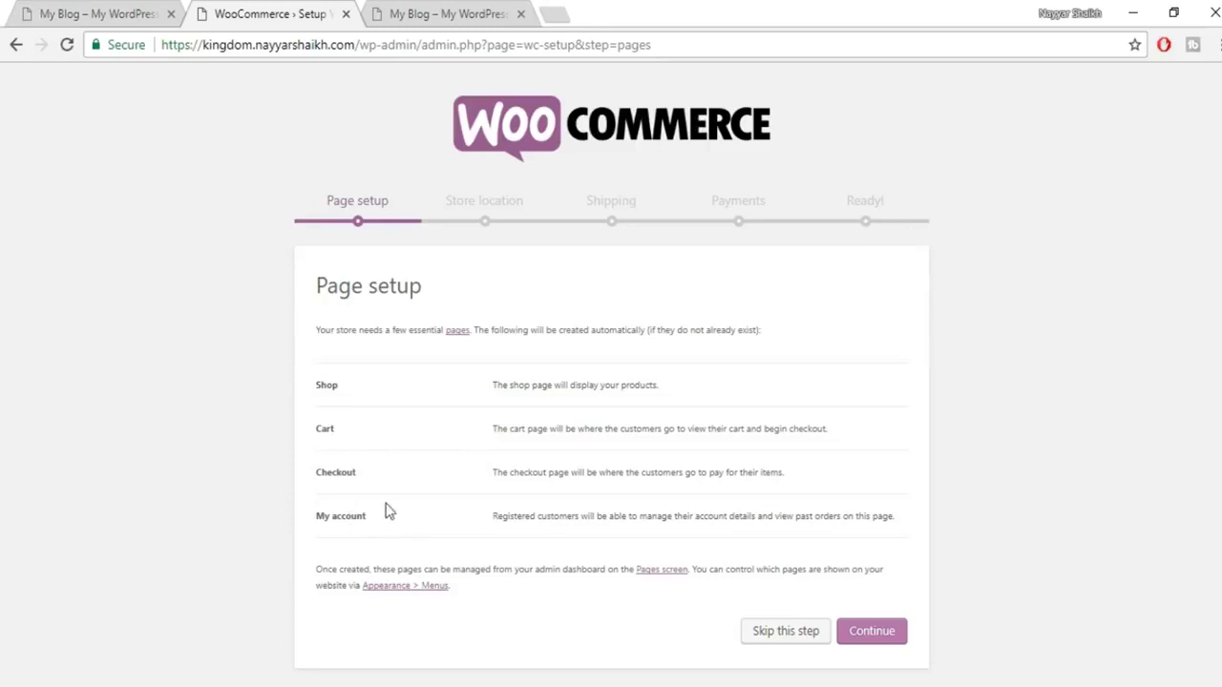
left_click(888, 648)
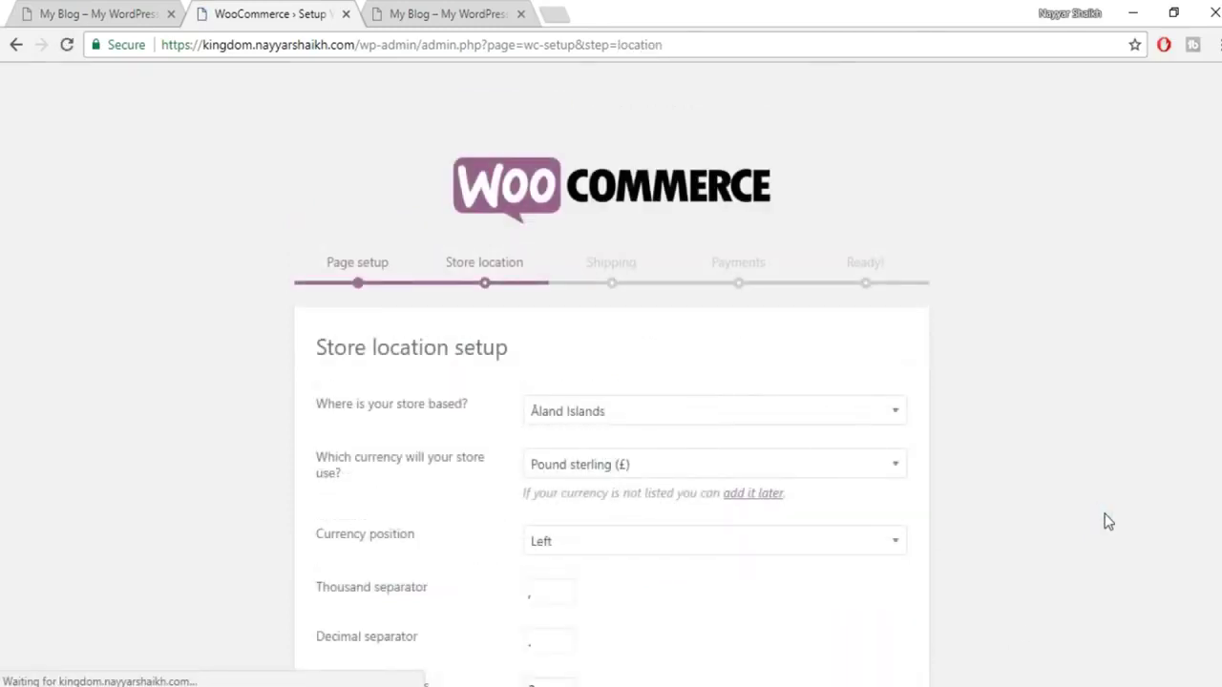
Step: Set store location to India — Maharashtra and currency to Indian rupee (₹), then continue
scroll(1105, 515, "down", 2)
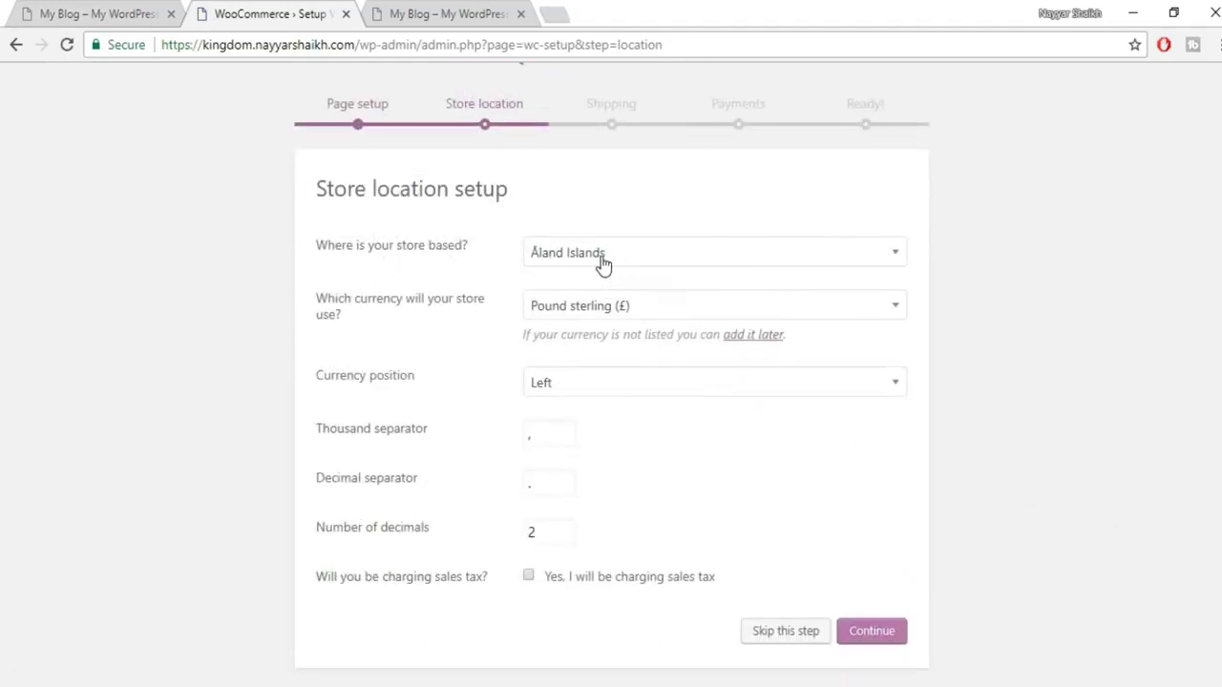
left_click(660, 269)
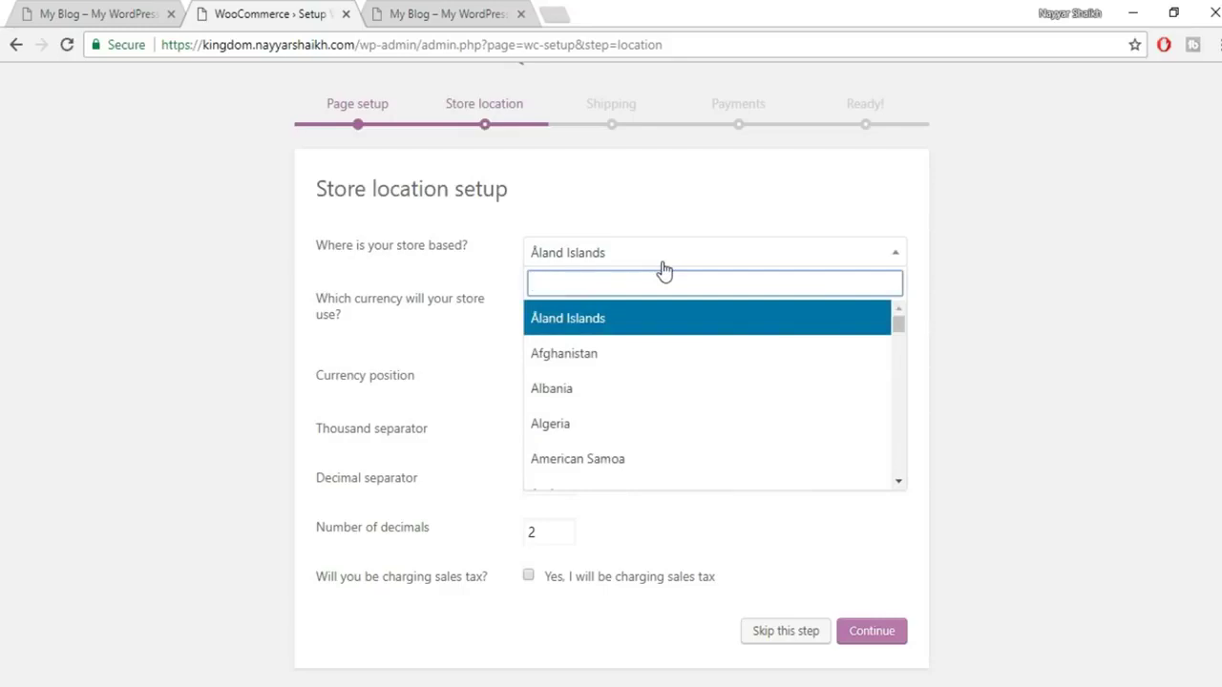
type("maha")
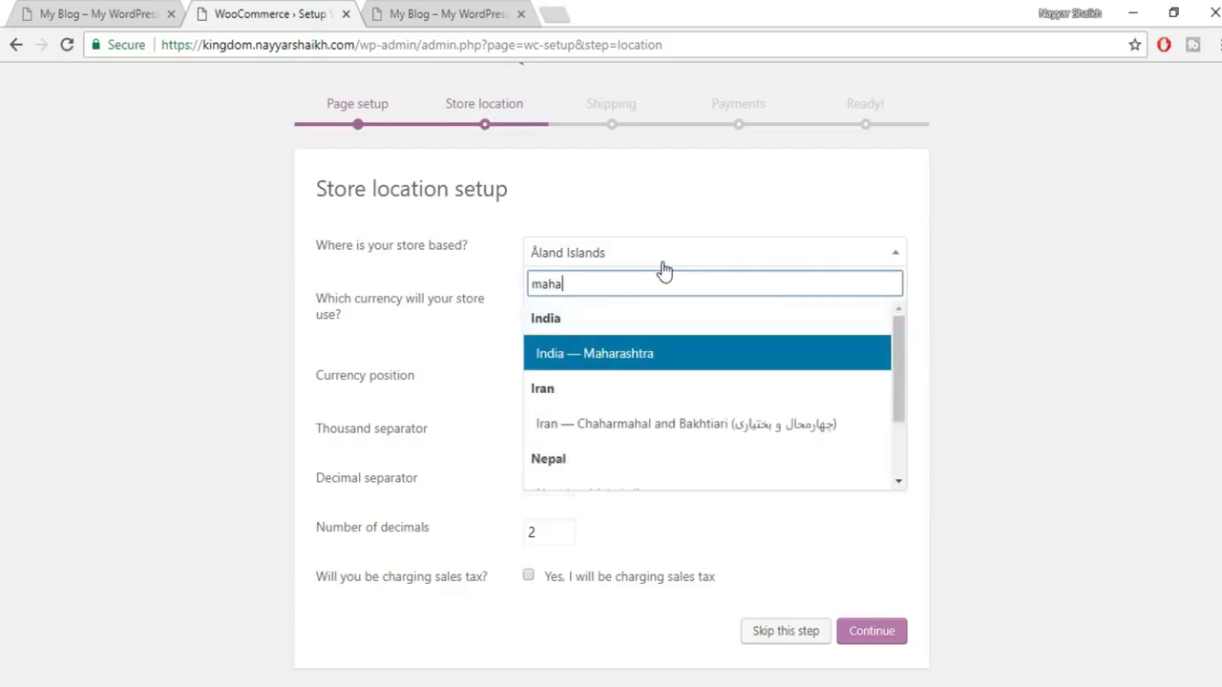
left_click(655, 362)
left_click(638, 307)
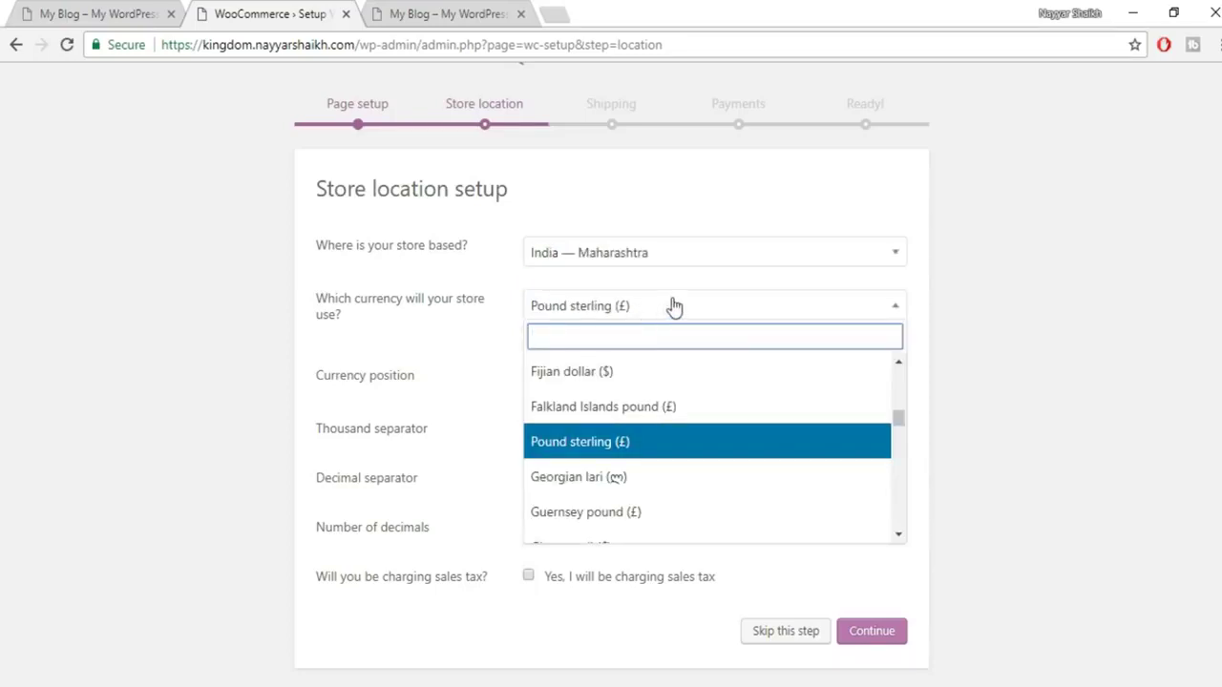
type("inr")
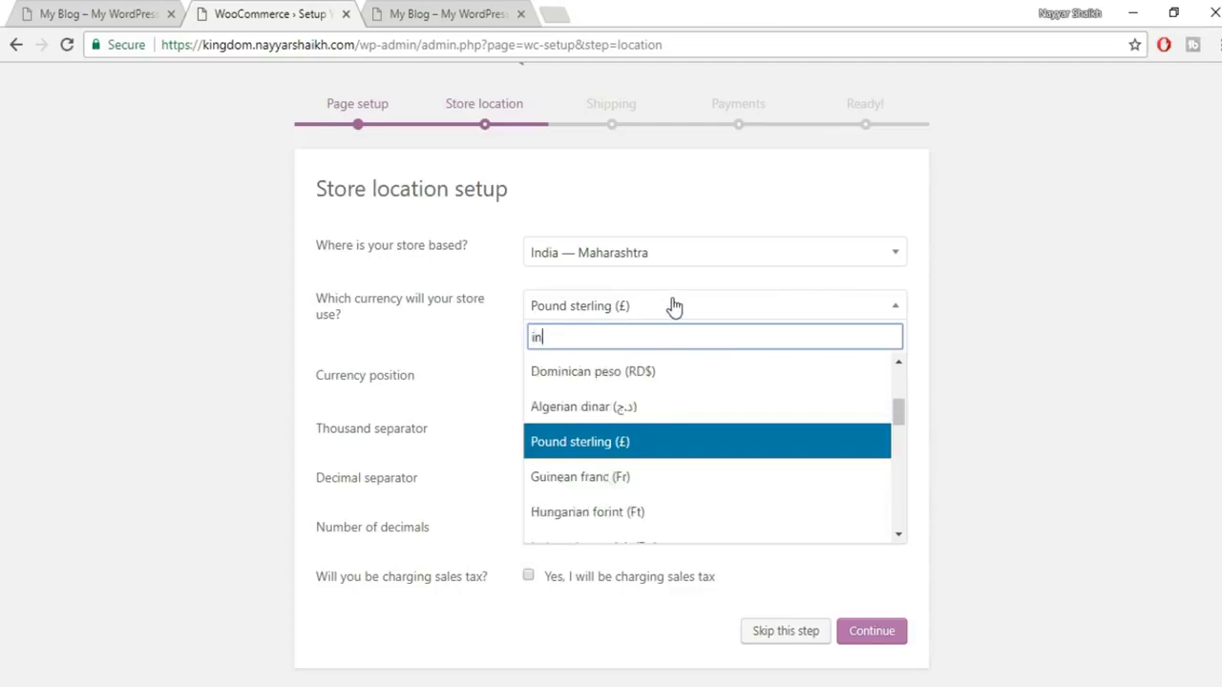
key("BackSpace")
type("dia")
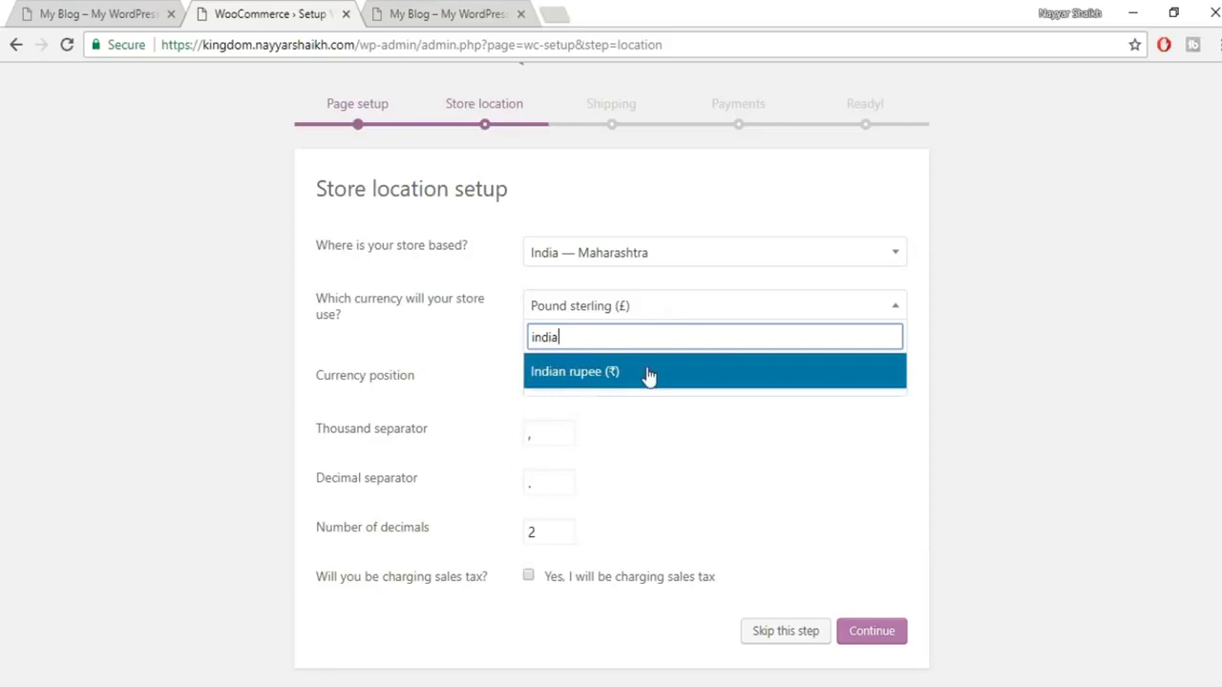
left_click(648, 373)
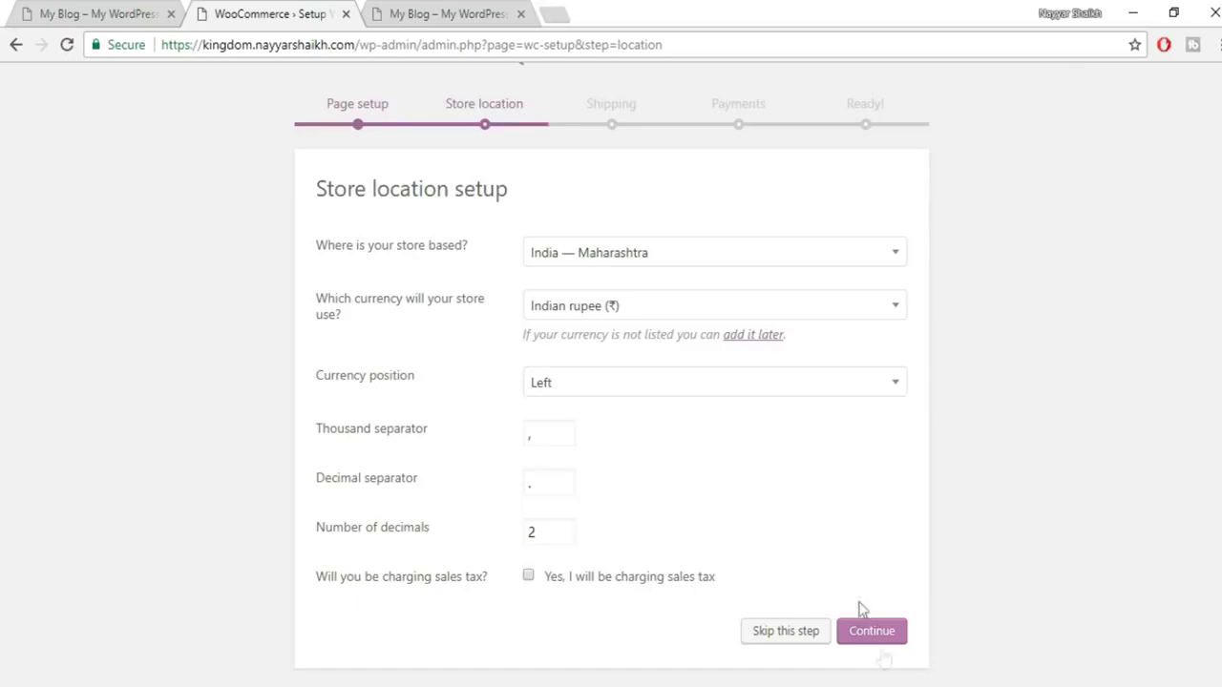
left_click(883, 634)
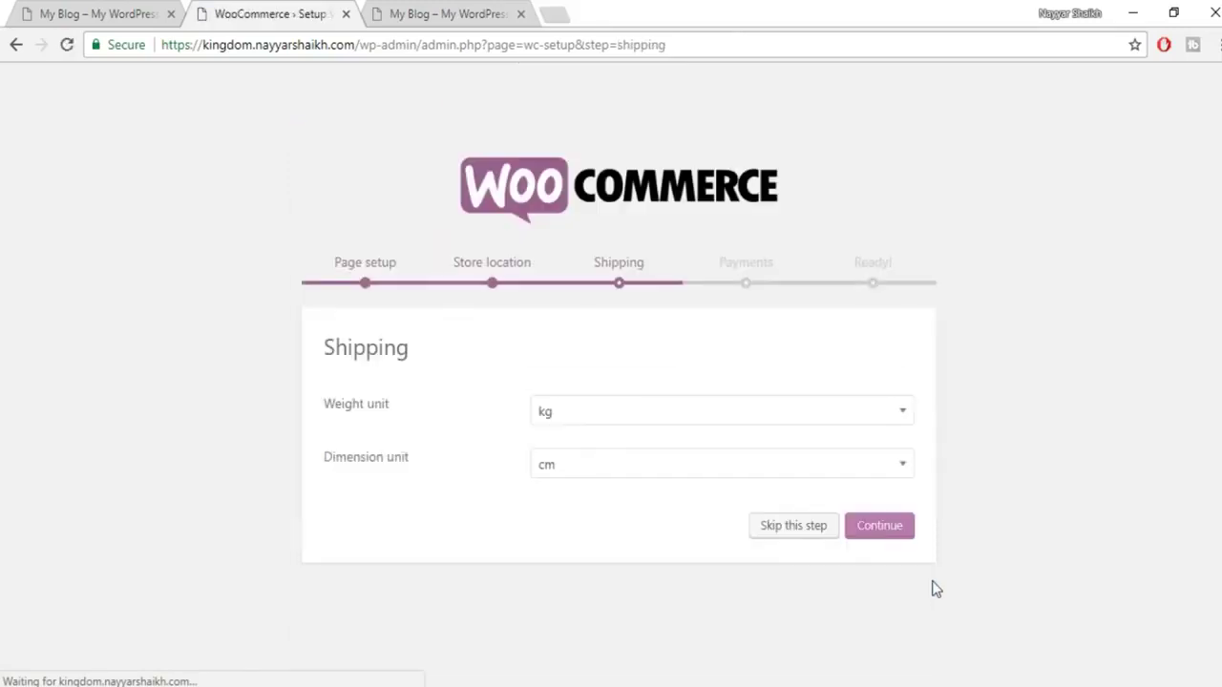
Step: Set the weight unit to g and dimensions to cm, then continue to payments
left_click(648, 420)
left_click(641, 480)
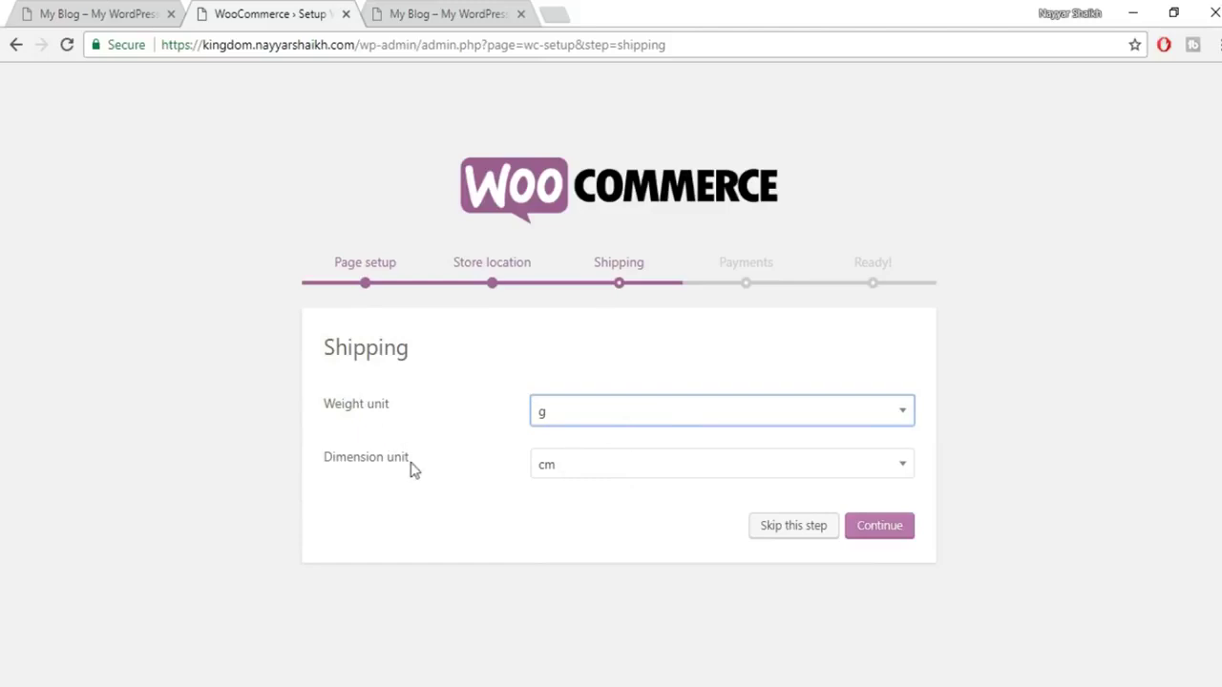
left_click(611, 473)
left_click(621, 533)
left_click(885, 533)
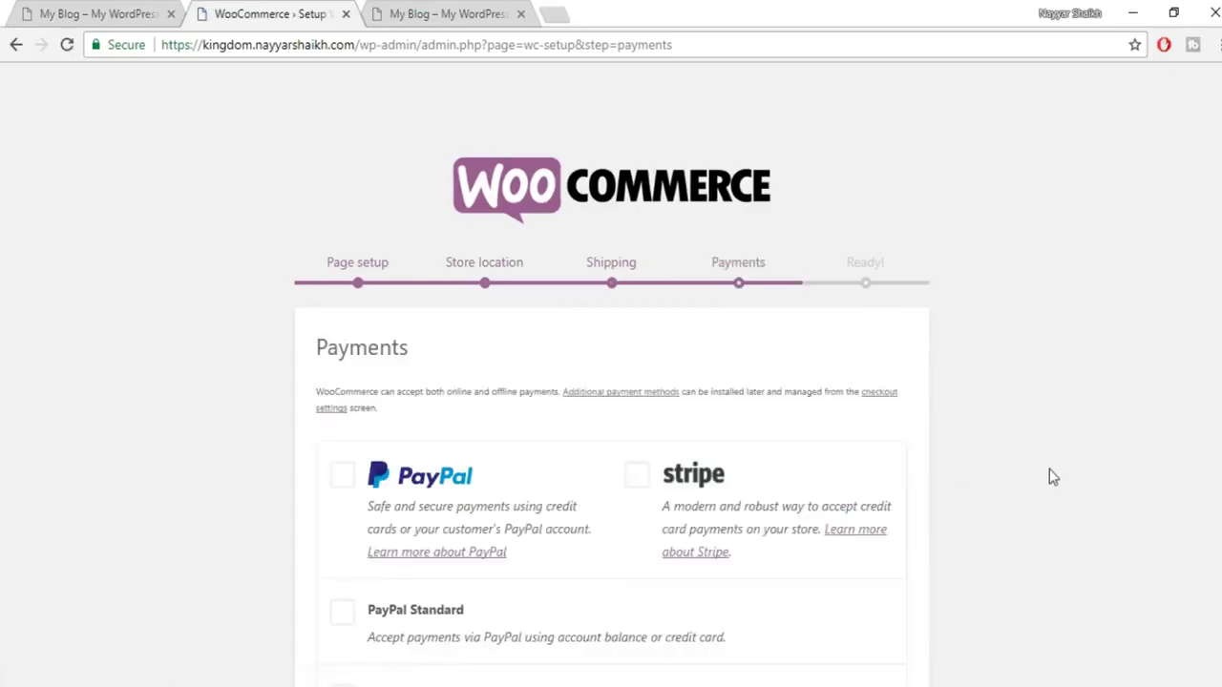
Step: Skip the payments step with nothing selected and return to the WordPress Dashboard
scroll(1050, 469, "down", 3)
scroll(827, 481, "up", 2)
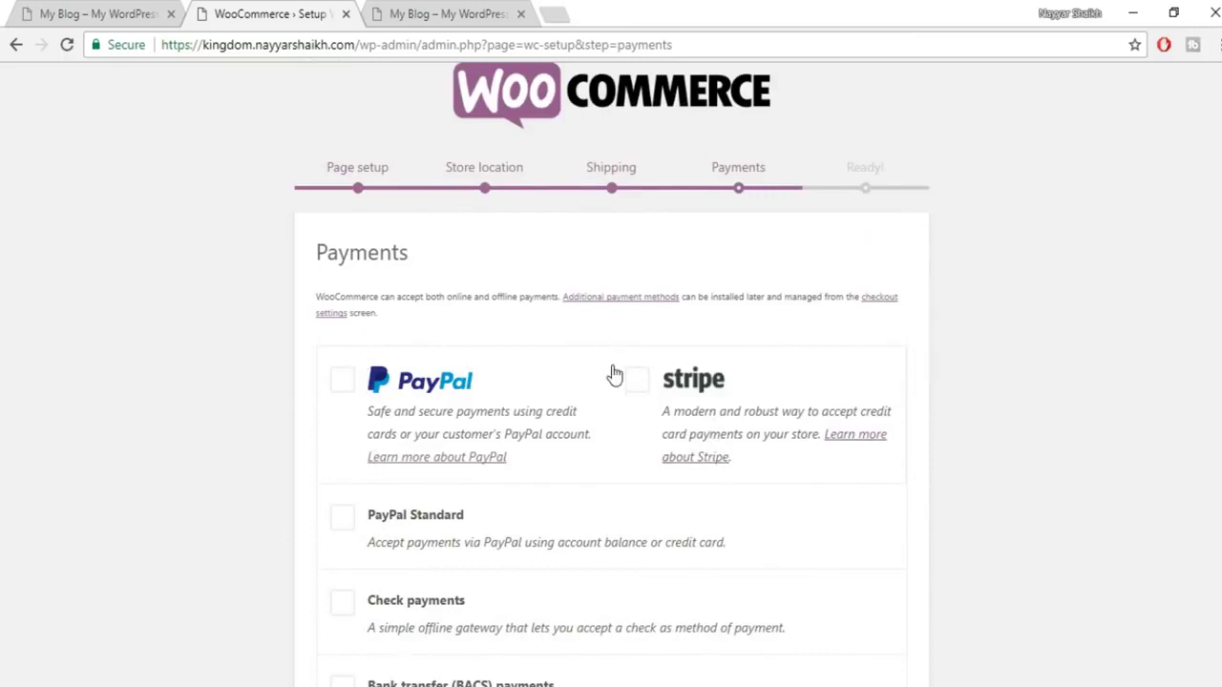
scroll(614, 375, "down", 2)
scroll(902, 560, "up", 3)
scroll(904, 601, "down", 3)
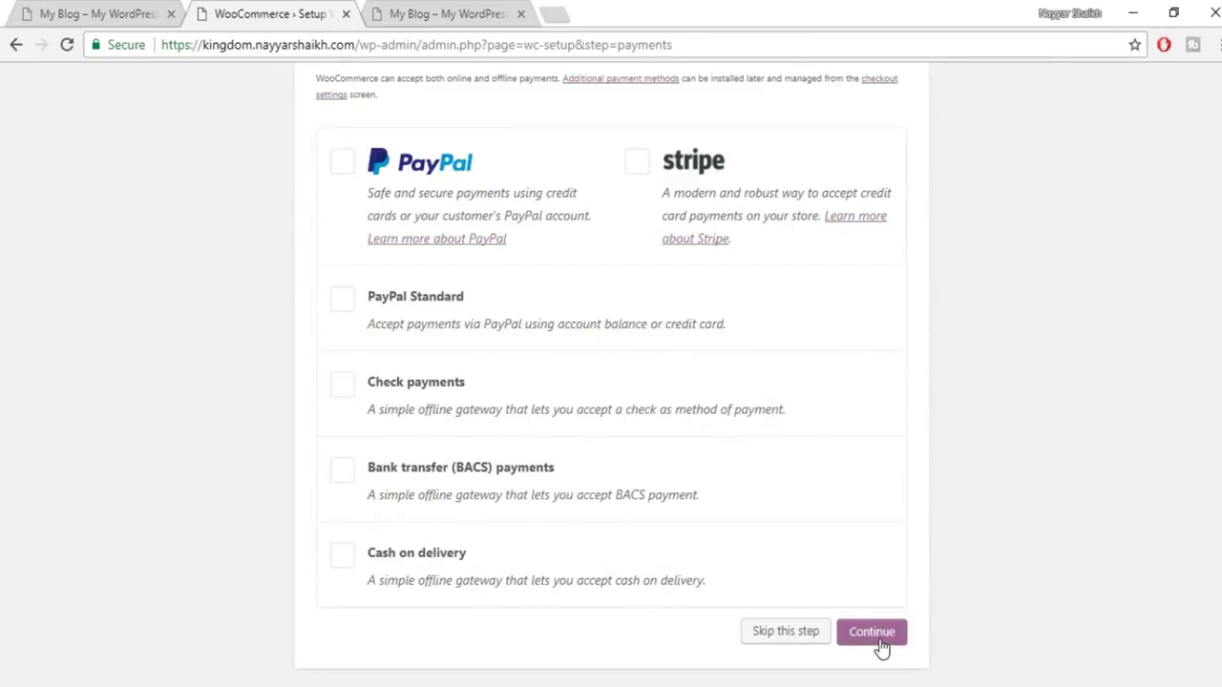
left_click(872, 632)
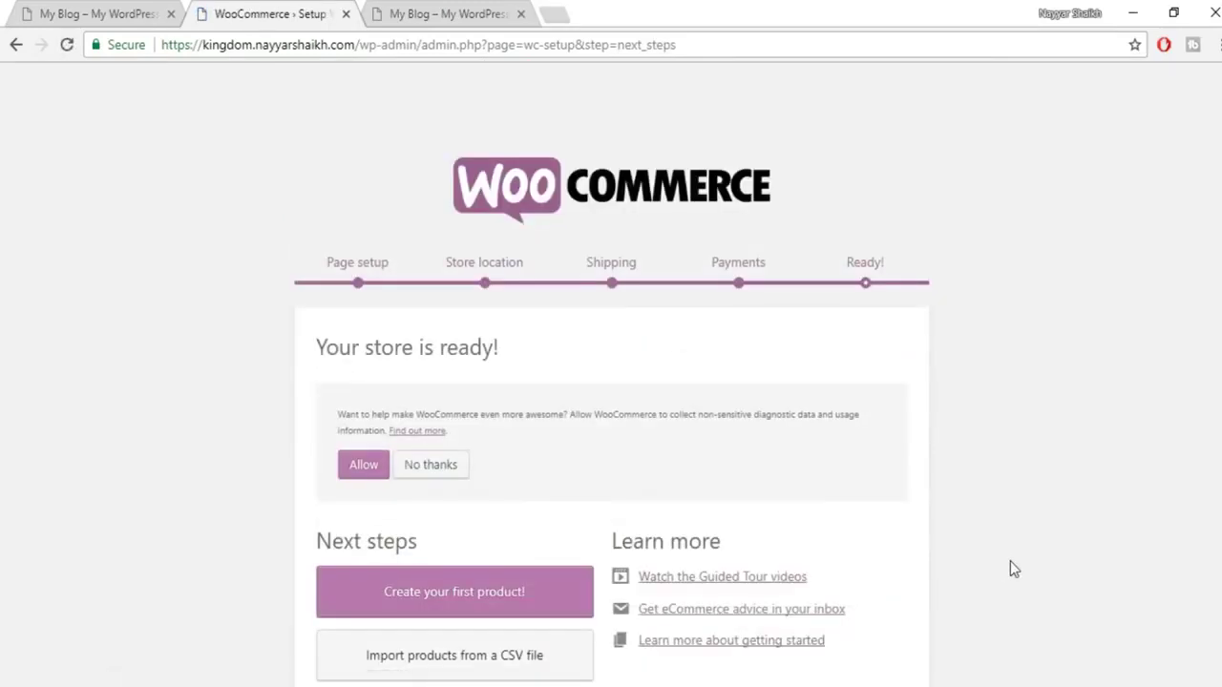
scroll(1010, 570, "down", 1)
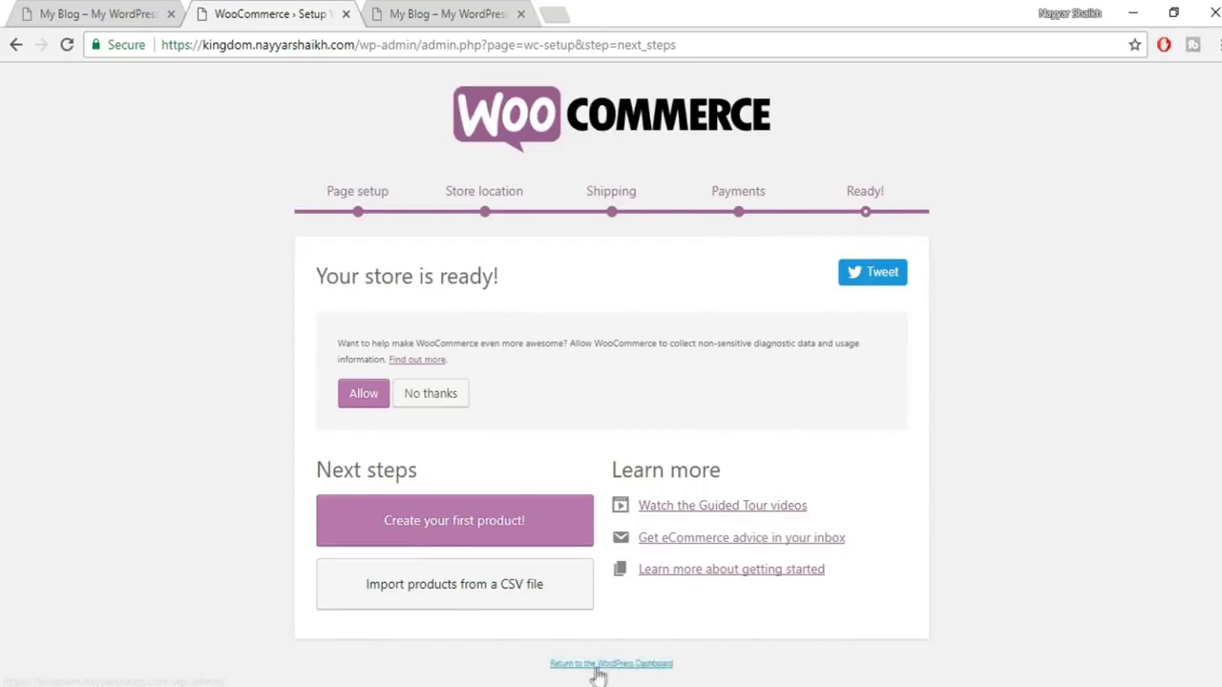
left_click(636, 665)
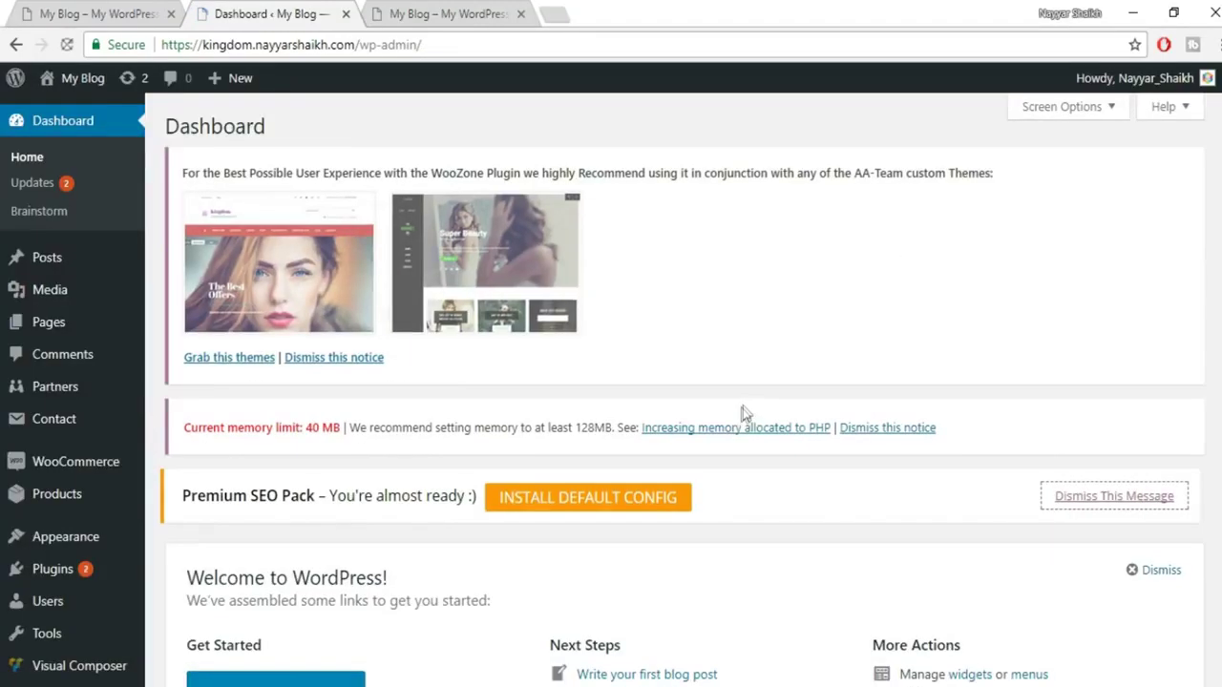
Step: Open the 'Increasing memory allocated to PHP' link from the 40 MB memory limit notice
left_click_drag(182, 428, 342, 431)
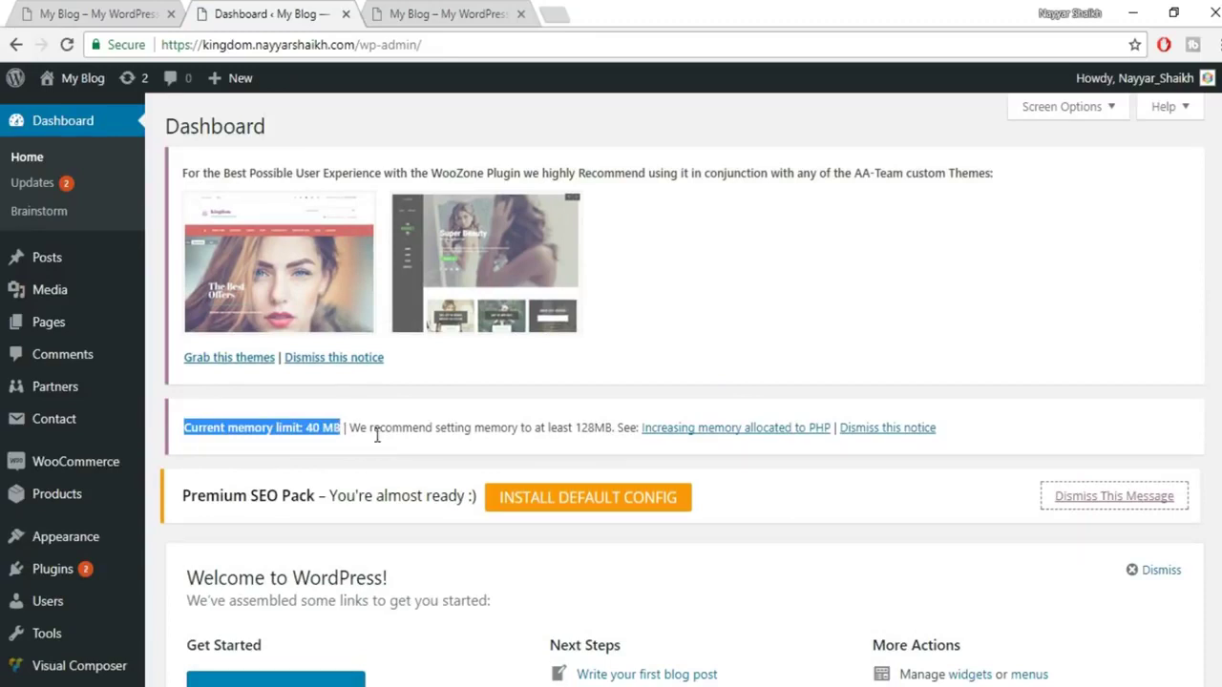
left_click(377, 436)
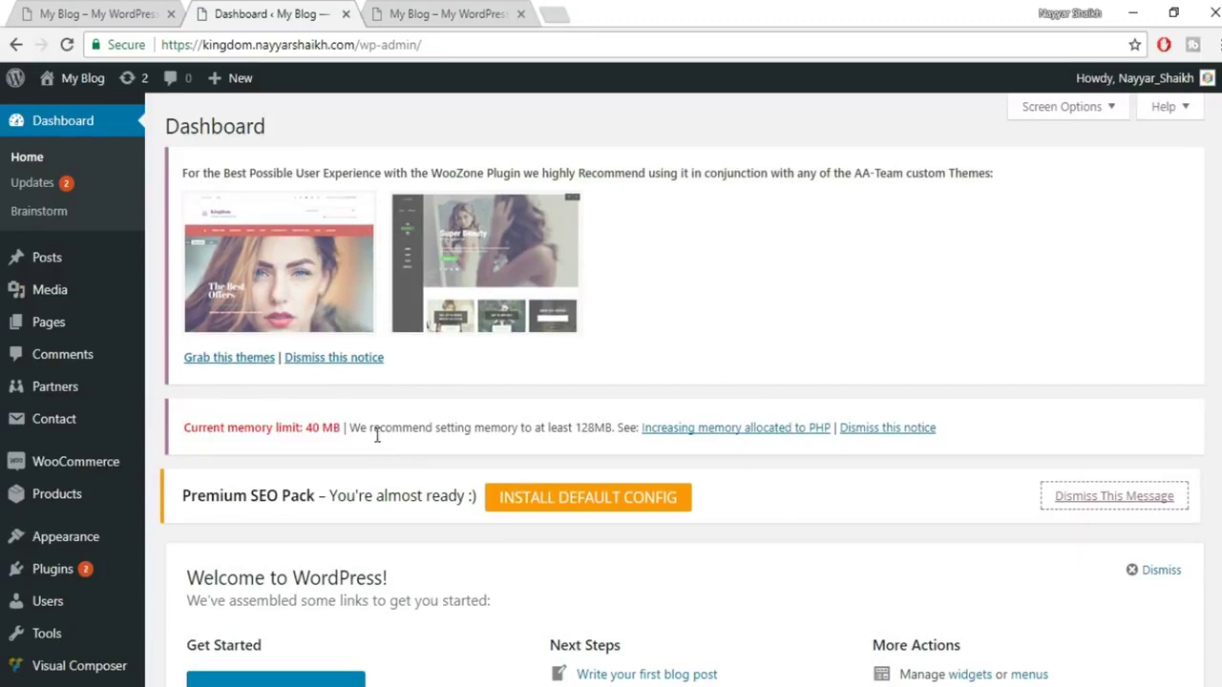
left_click(735, 439)
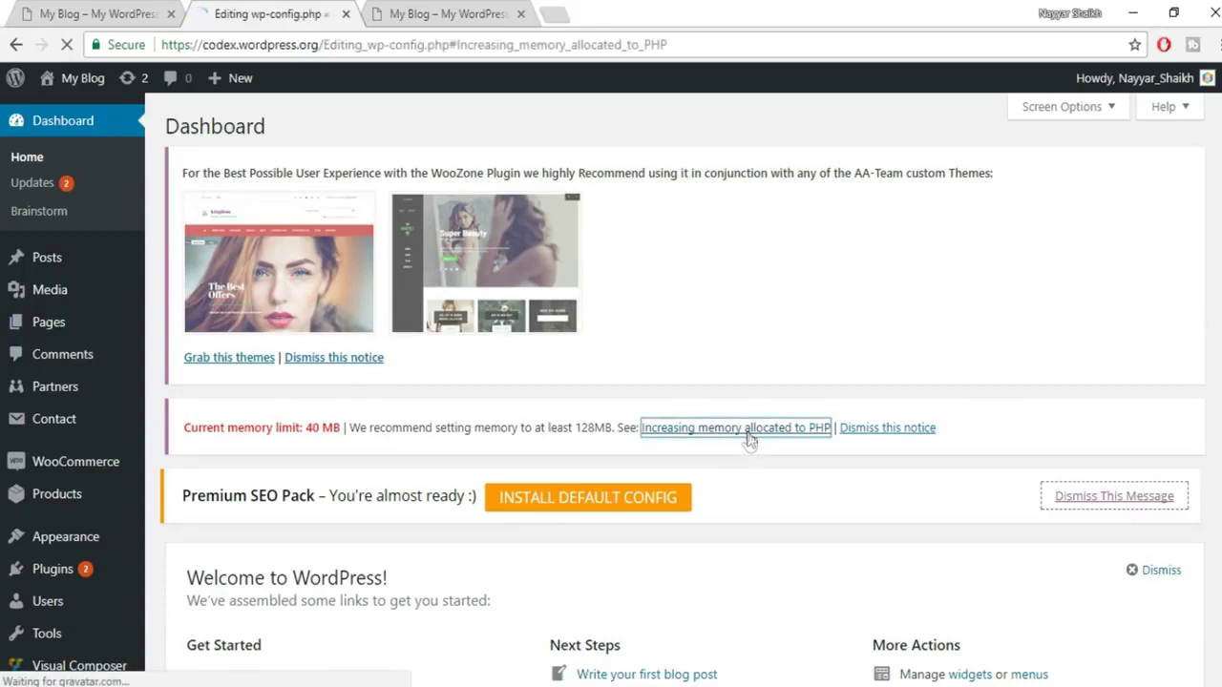
Step: Select the define( 'WP_MEMORY_LIMIT', '96M' ); line on the Codex page
scroll(757, 438, "down", 1)
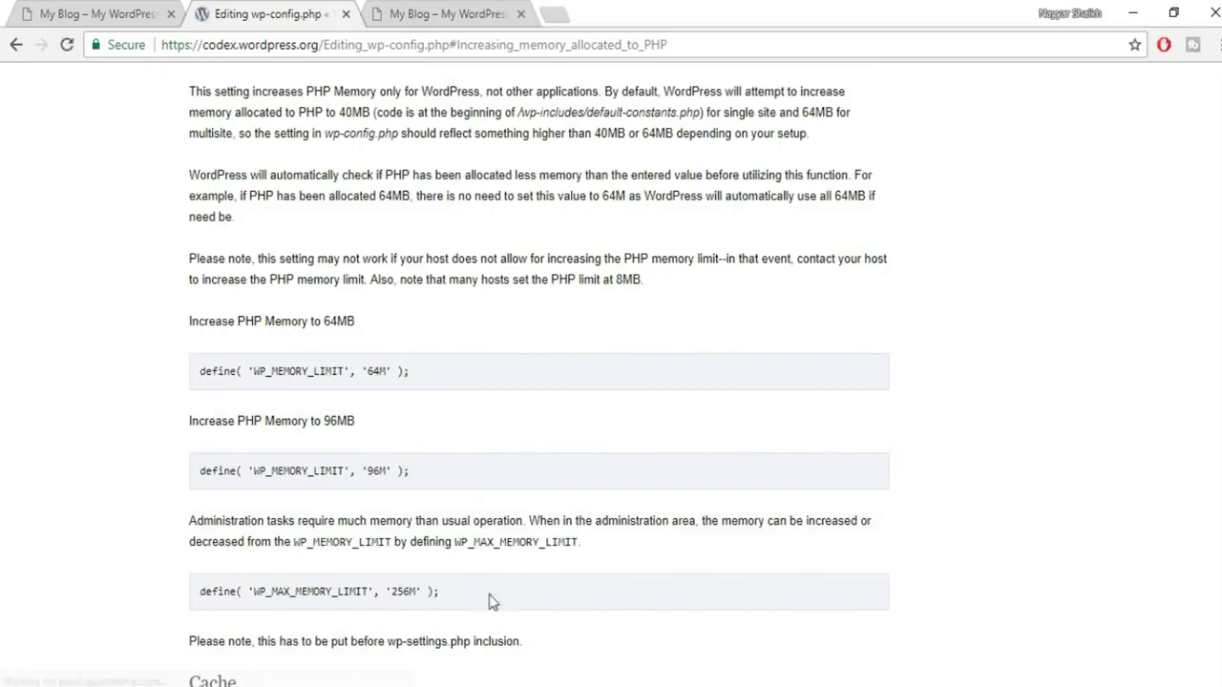
left_click_drag(442, 484, 203, 468)
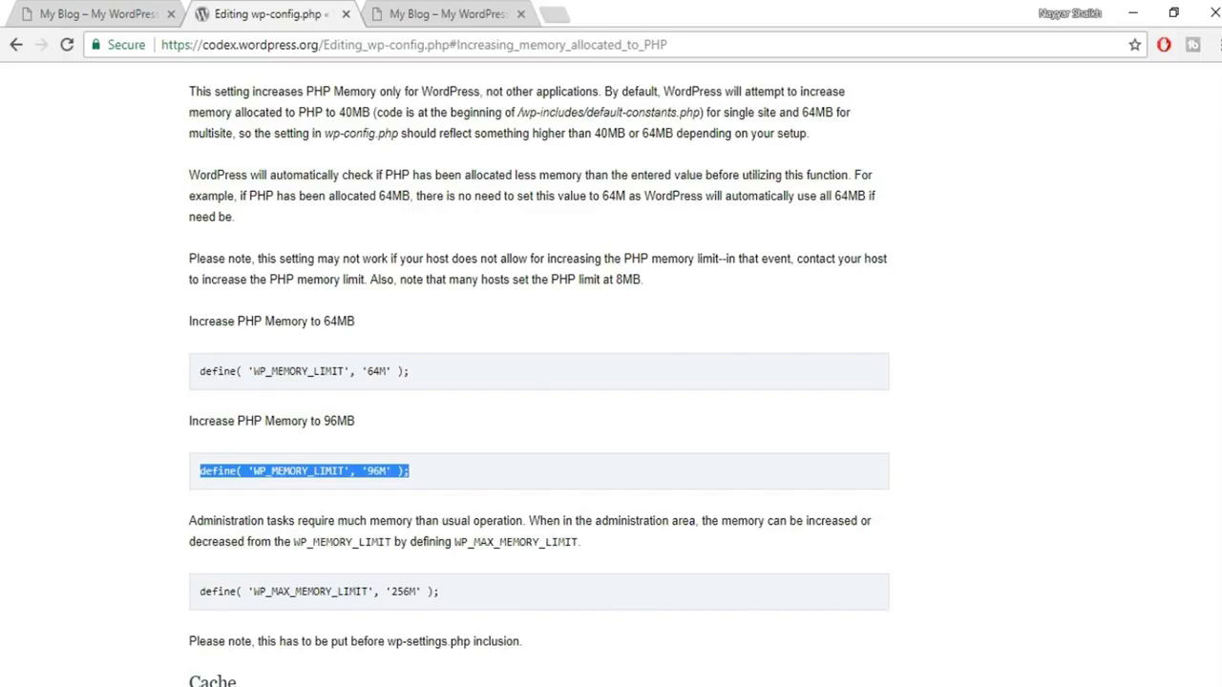
Step: Launch FileZilla from the Windows Start menu
key("super")
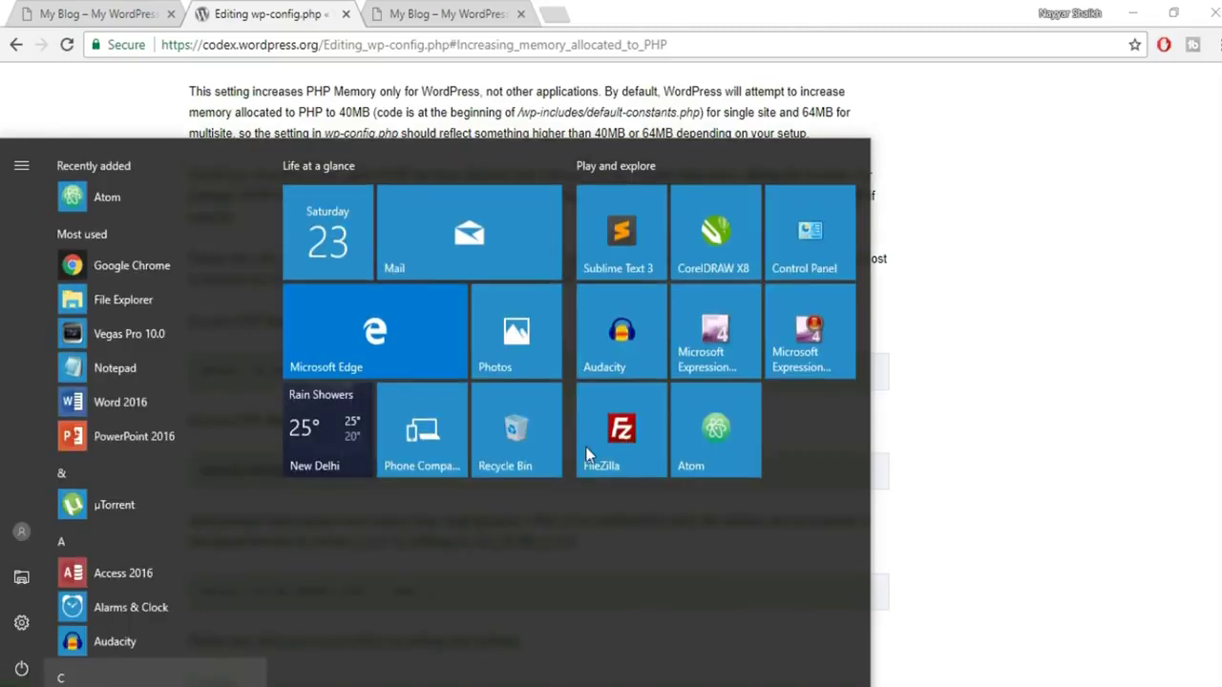
left_click(642, 442)
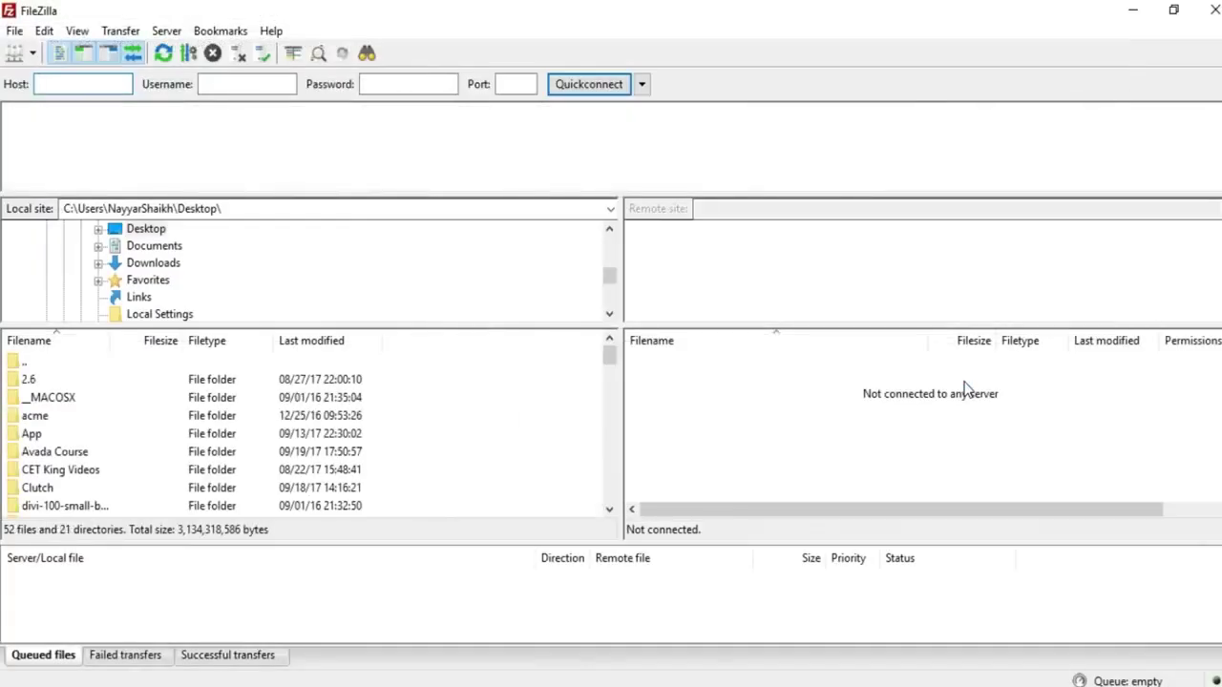
Step: Connect to the saved SFTP site and browse to the remote WordPress folder holding wp-config.php
left_click(14, 55)
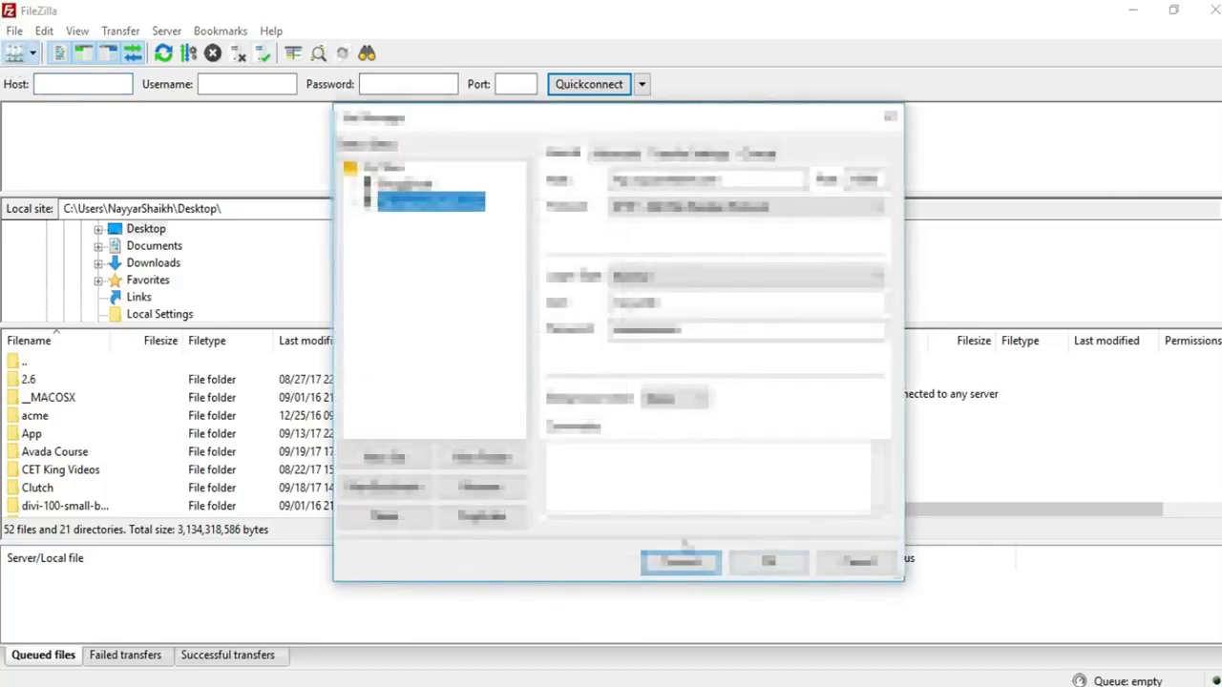
left_click(683, 566)
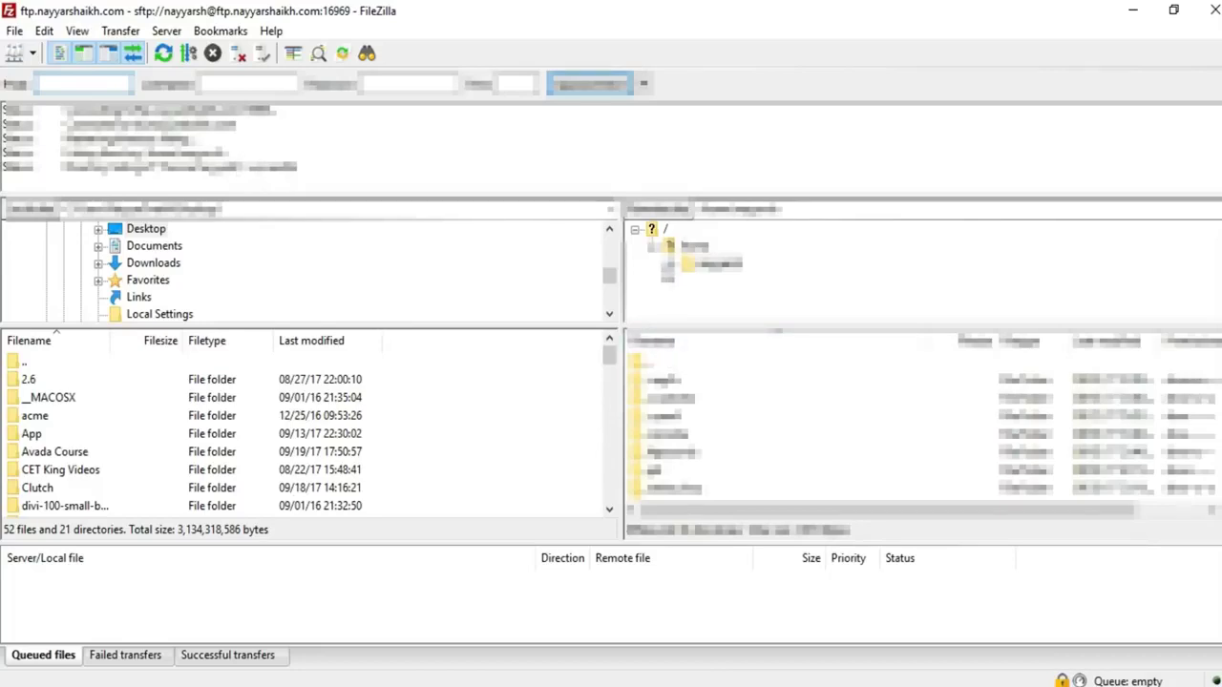
scroll(742, 408, "down", 1)
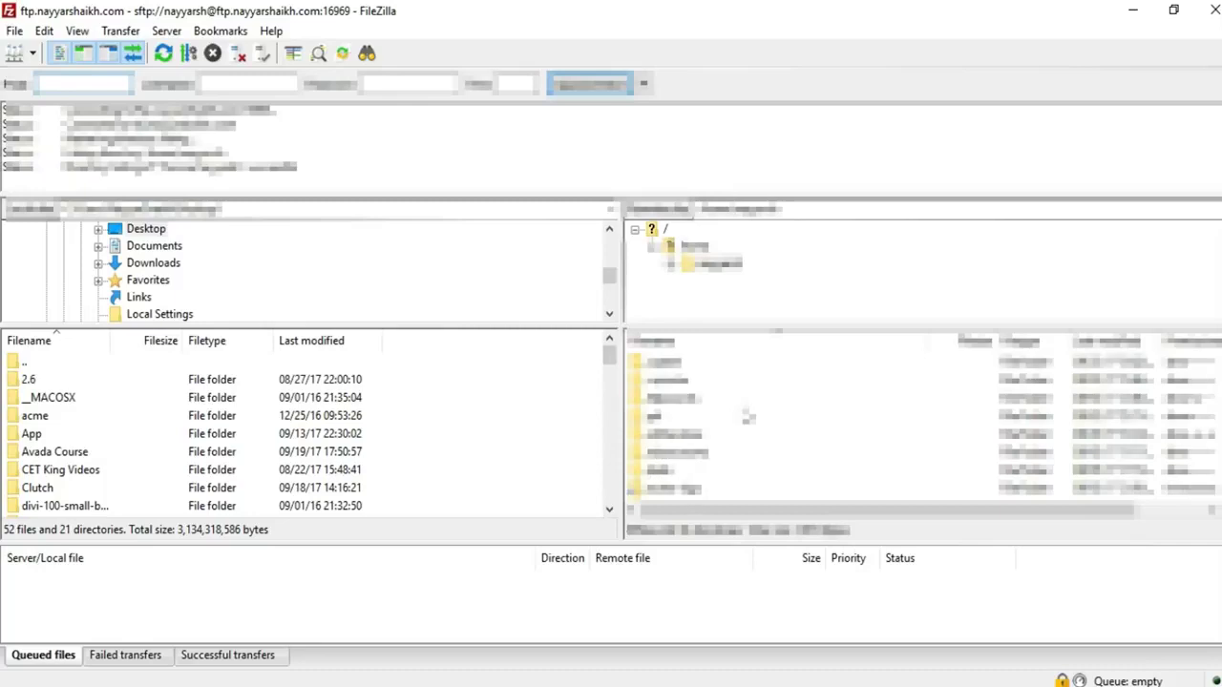
left_click(671, 269)
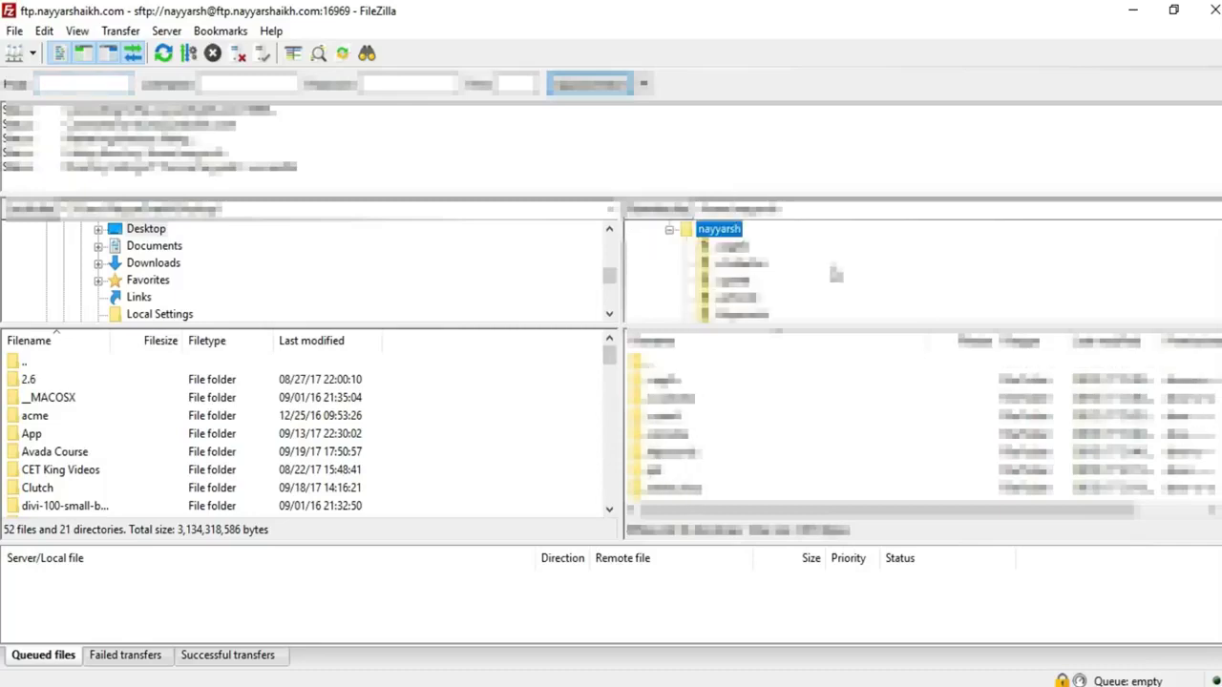
scroll(836, 277, "down", 1)
scroll(898, 298, "down", 1)
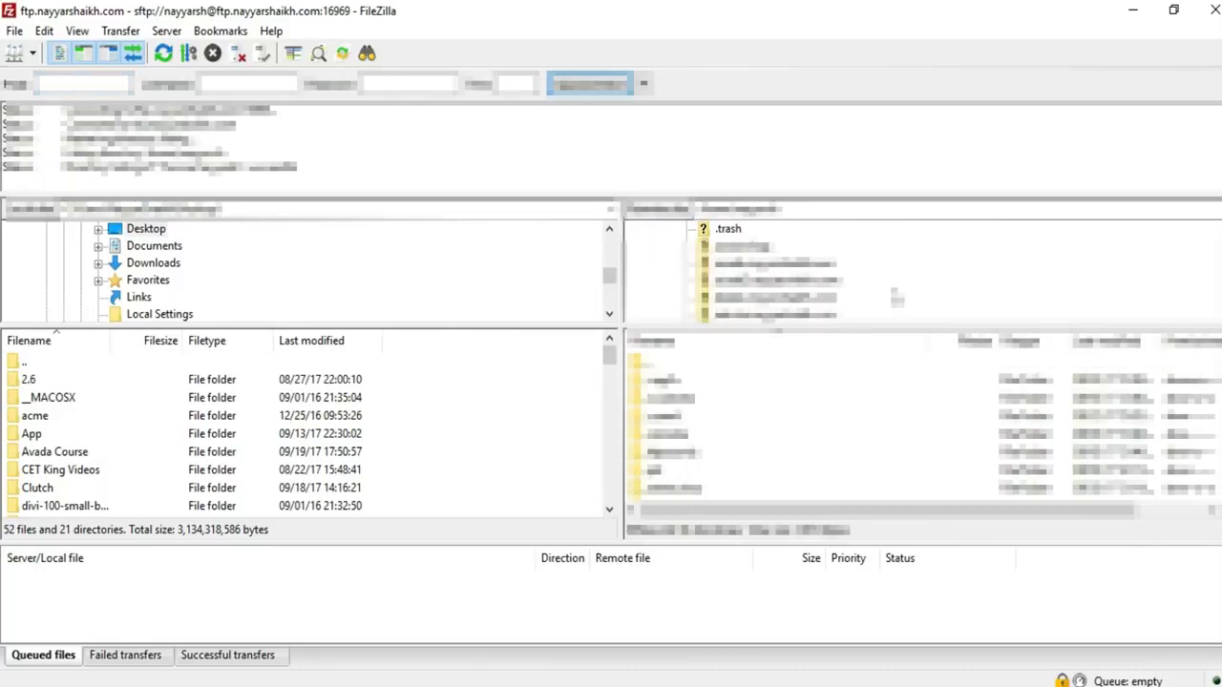
scroll(834, 287, "down", 1)
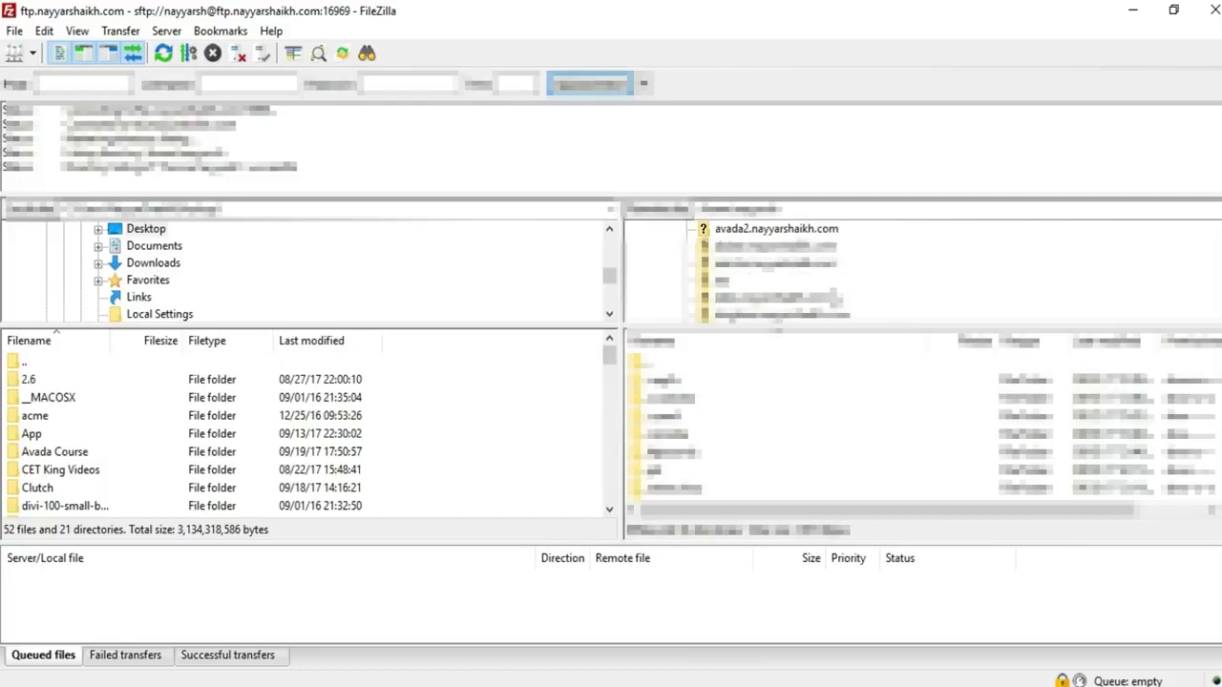
left_click(840, 298)
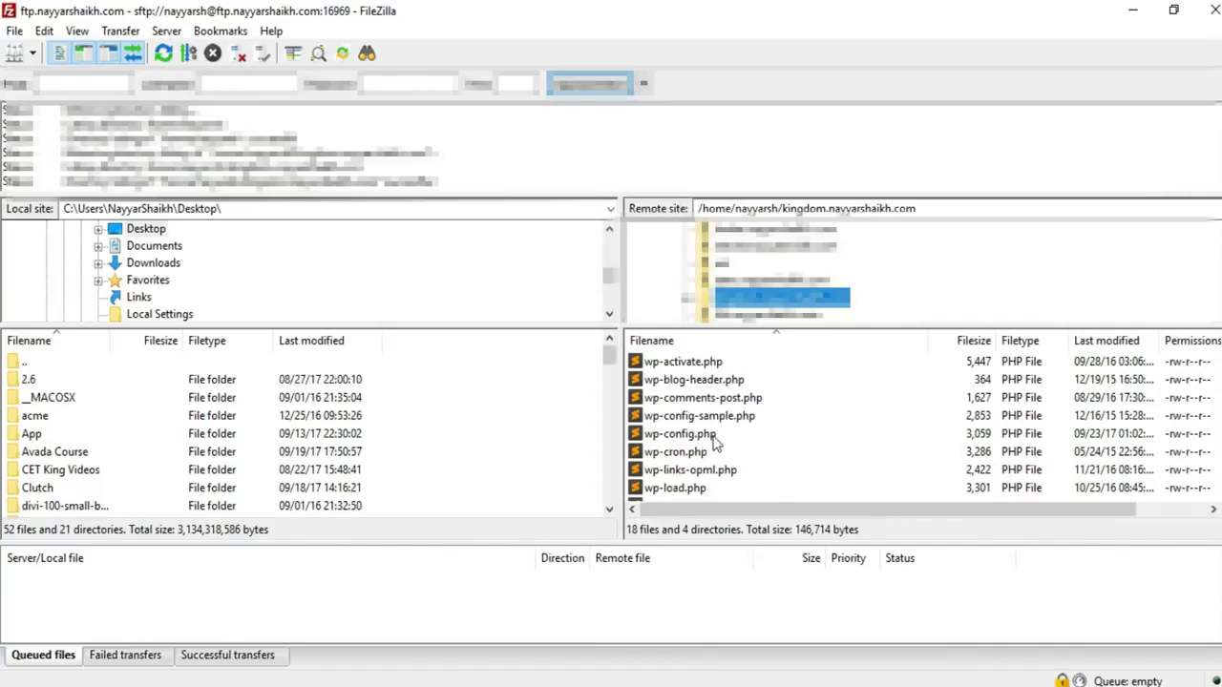
Step: Download wp-config.php to the local Desktop, dismiss the update check, and minimize FileZilla
scroll(496, 449, "down", 4)
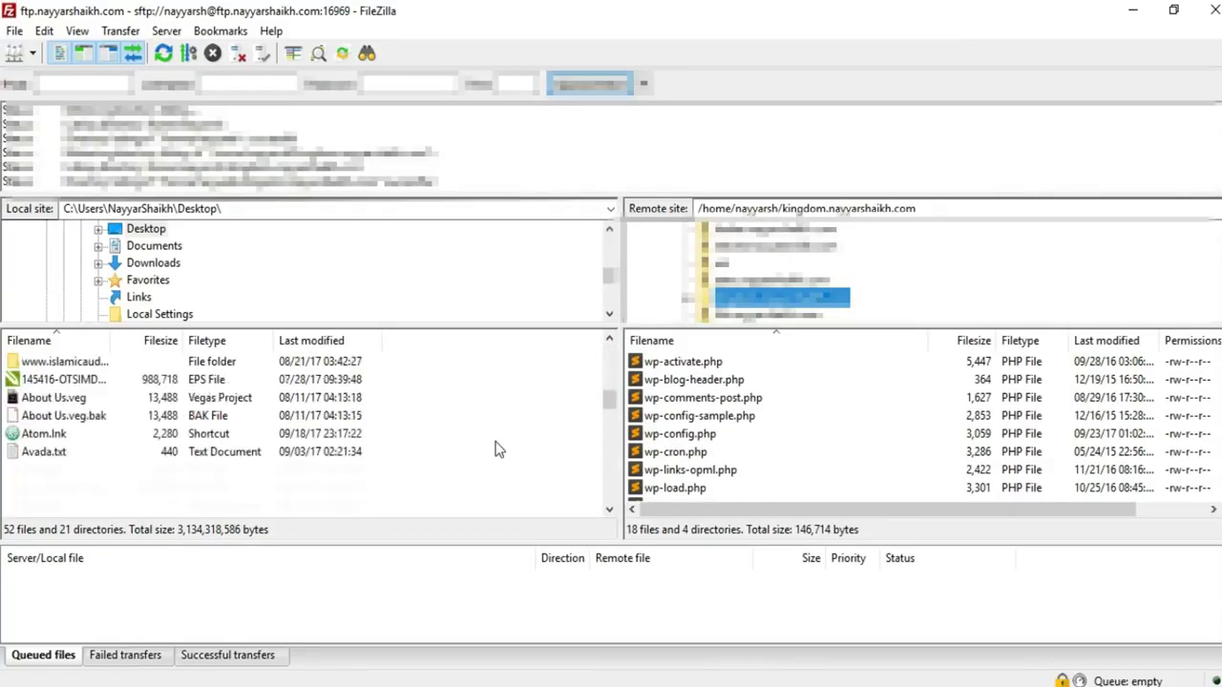
left_click(712, 439)
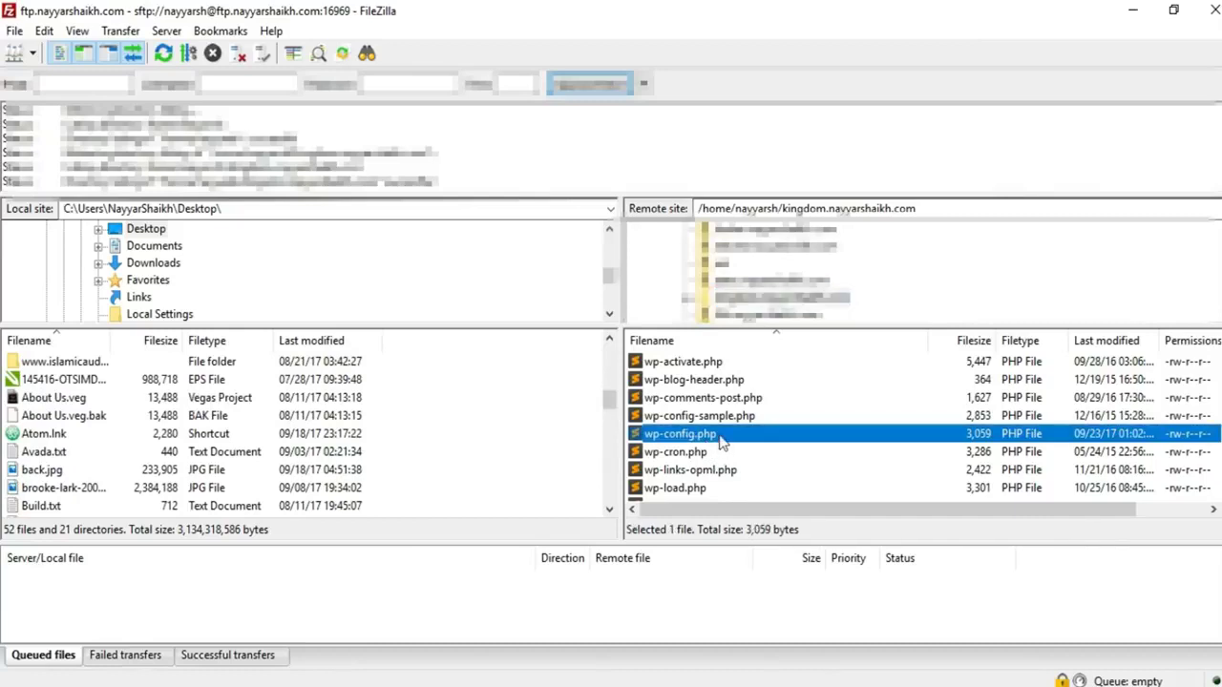
left_click_drag(721, 441, 414, 454)
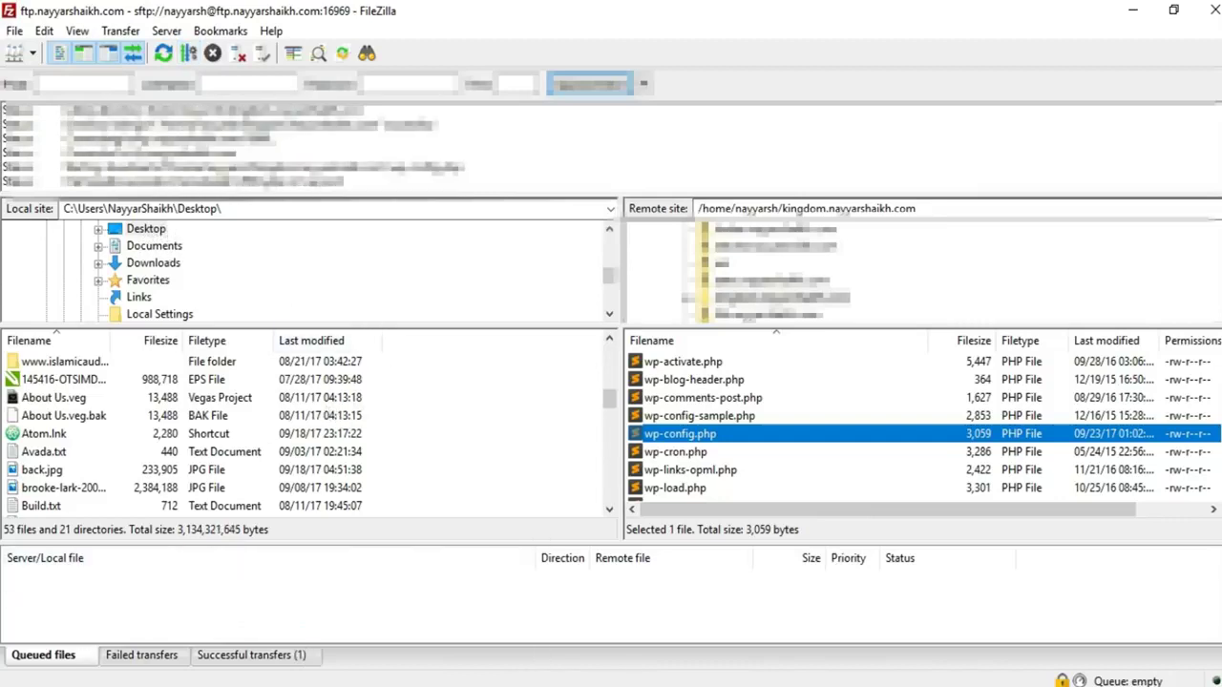
mouse_move(511, 686)
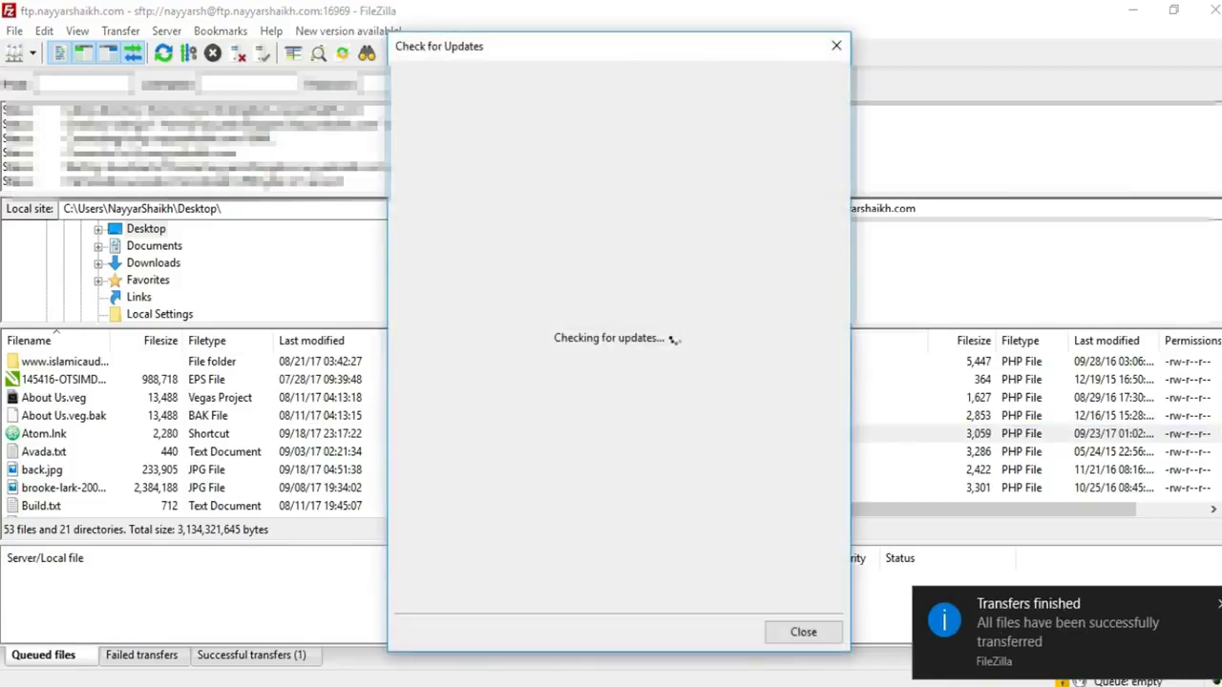
left_click(802, 630)
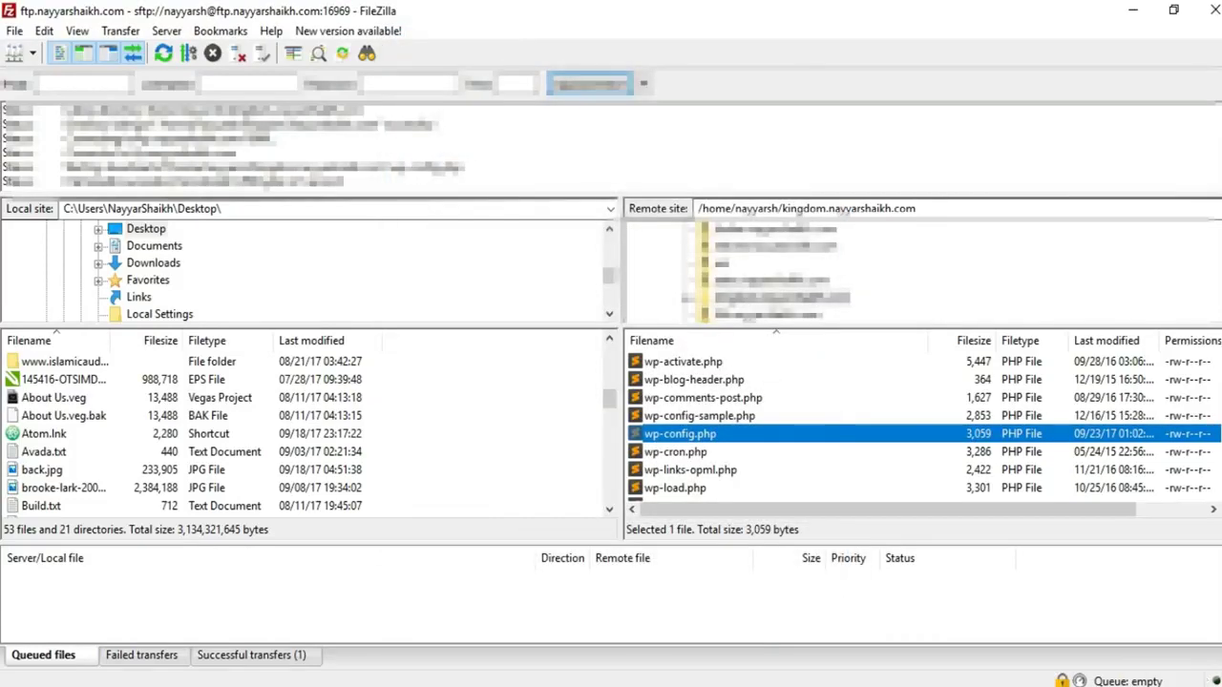
left_click(1218, 684)
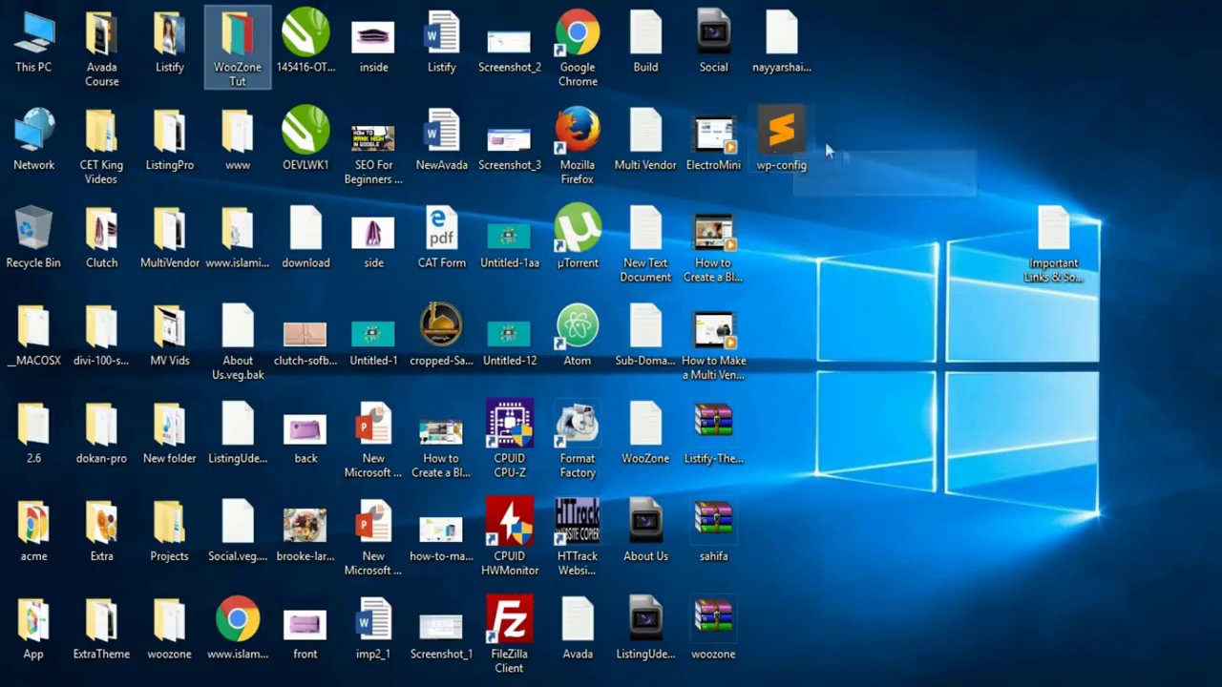
Step: Open the downloaded wp-config.php from the desktop in Sublime Text
left_click(800, 149)
right_click(787, 148)
left_click(891, 136)
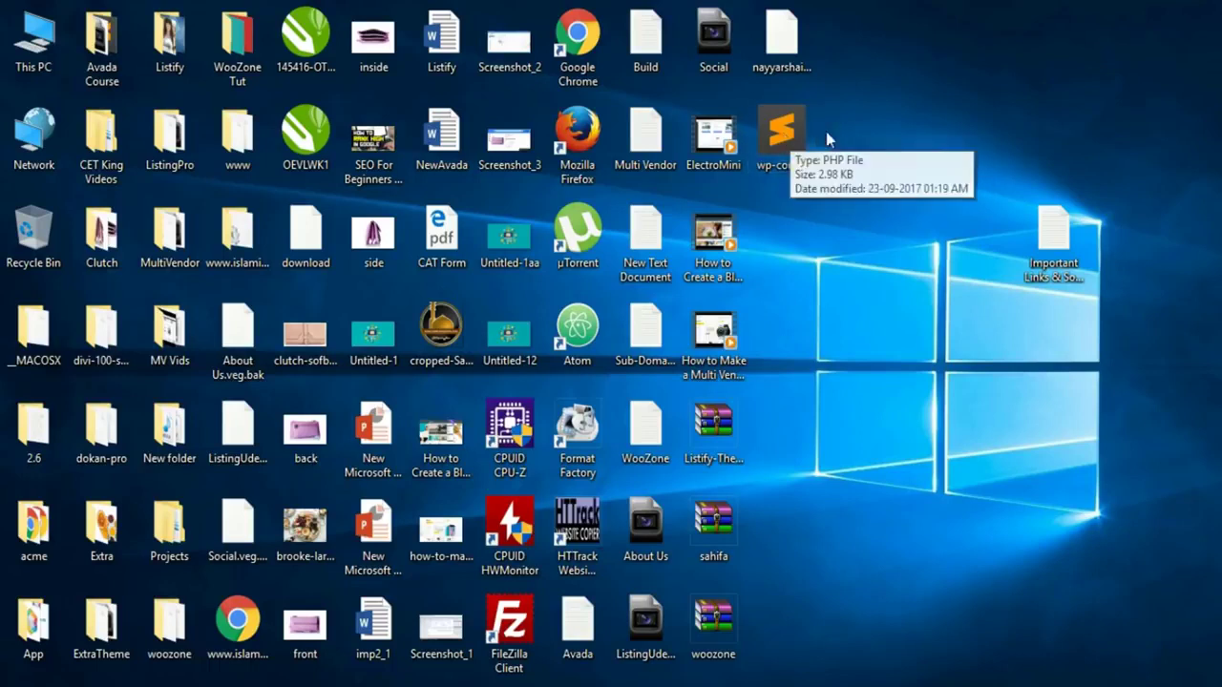
left_click(785, 159)
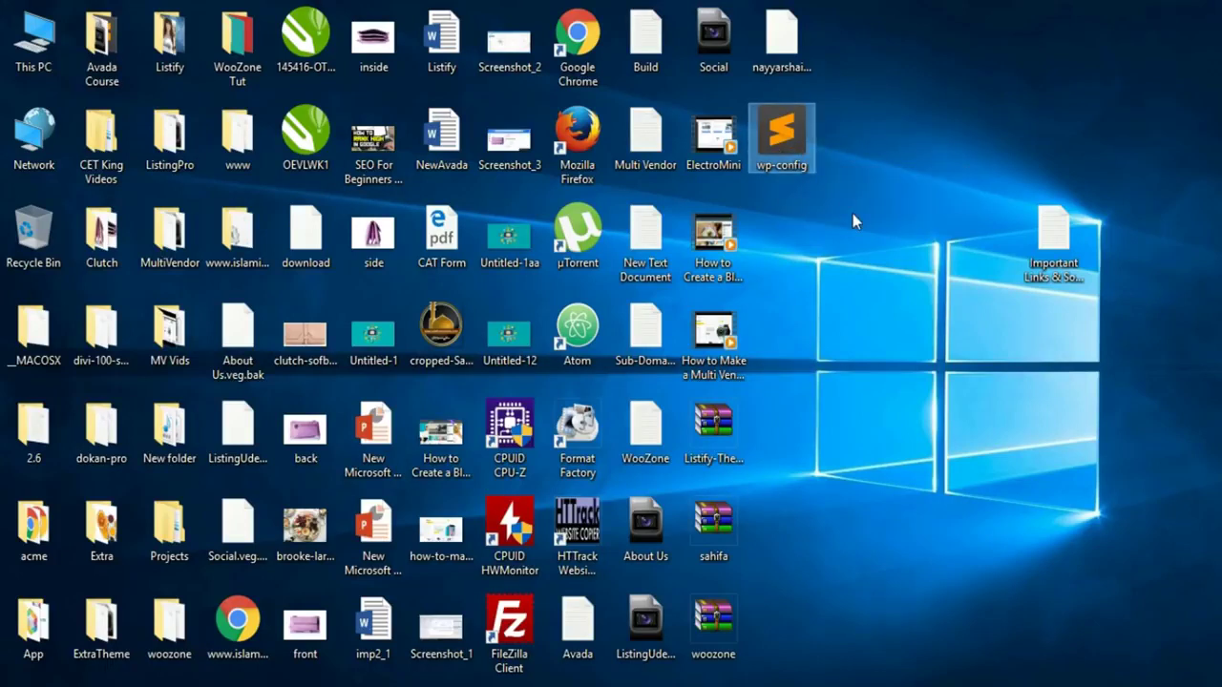
scroll(642, 371, "down", 1)
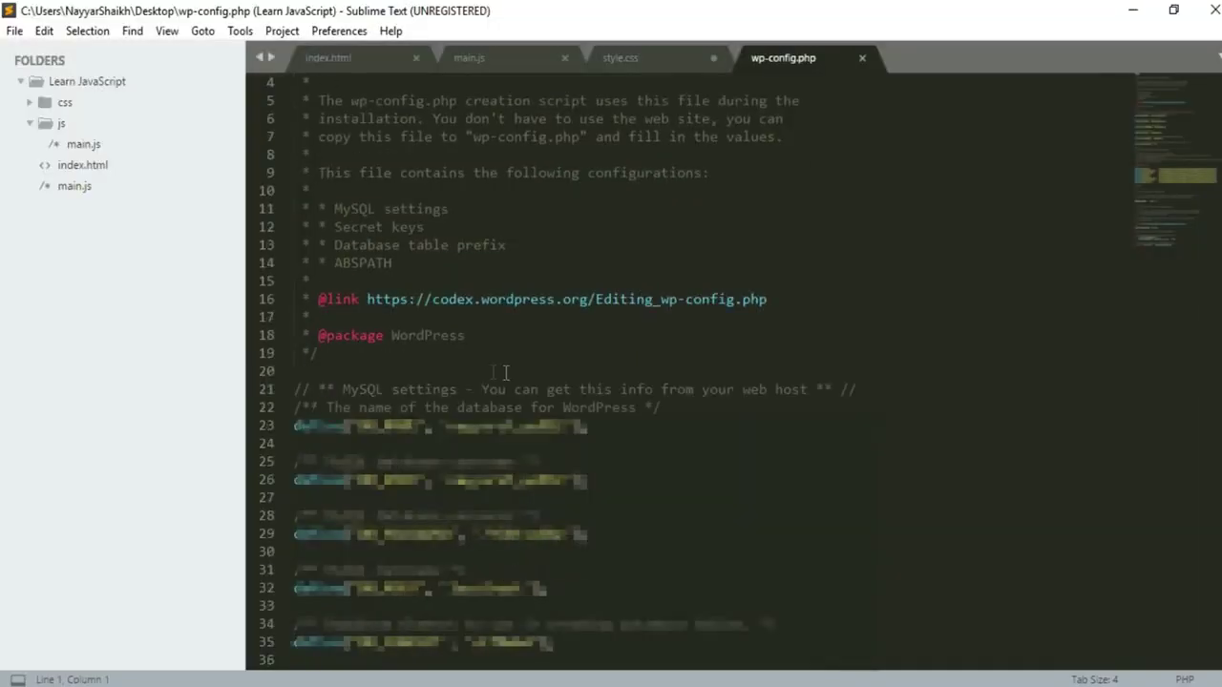
Step: Paste a WP_MEMORY_LIMIT define below the header comment, change it to 128M, and save
left_click(321, 370)
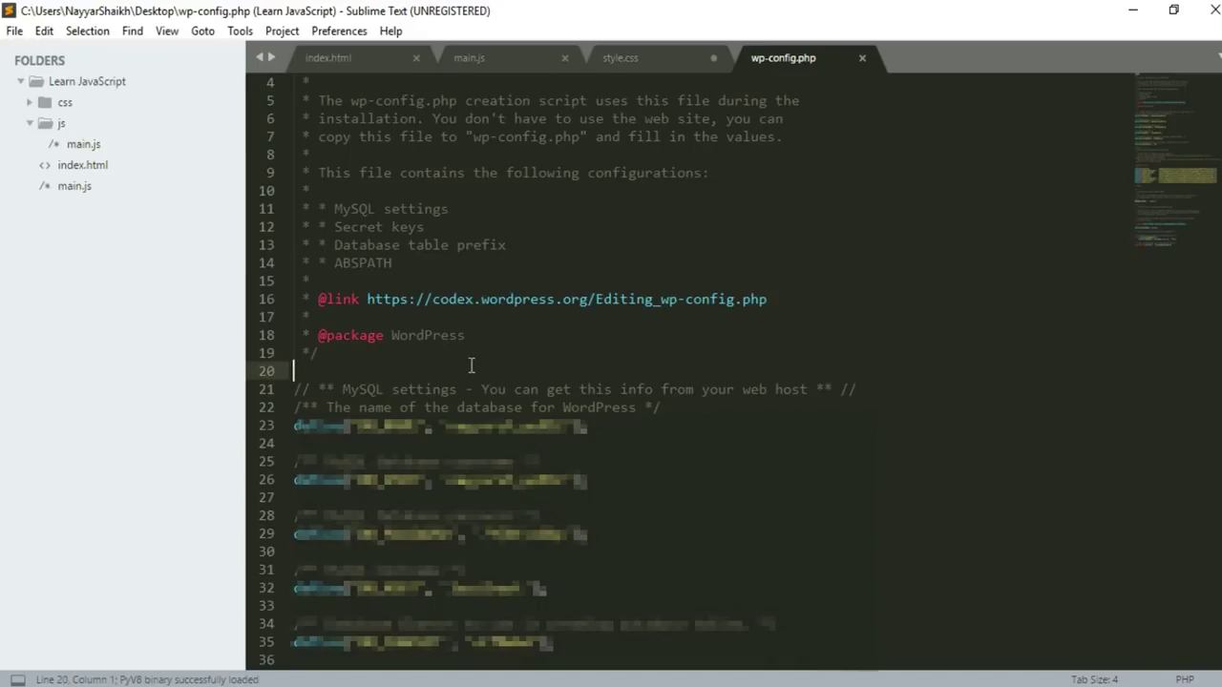
key("Return")
left_click(326, 371)
key("Return")
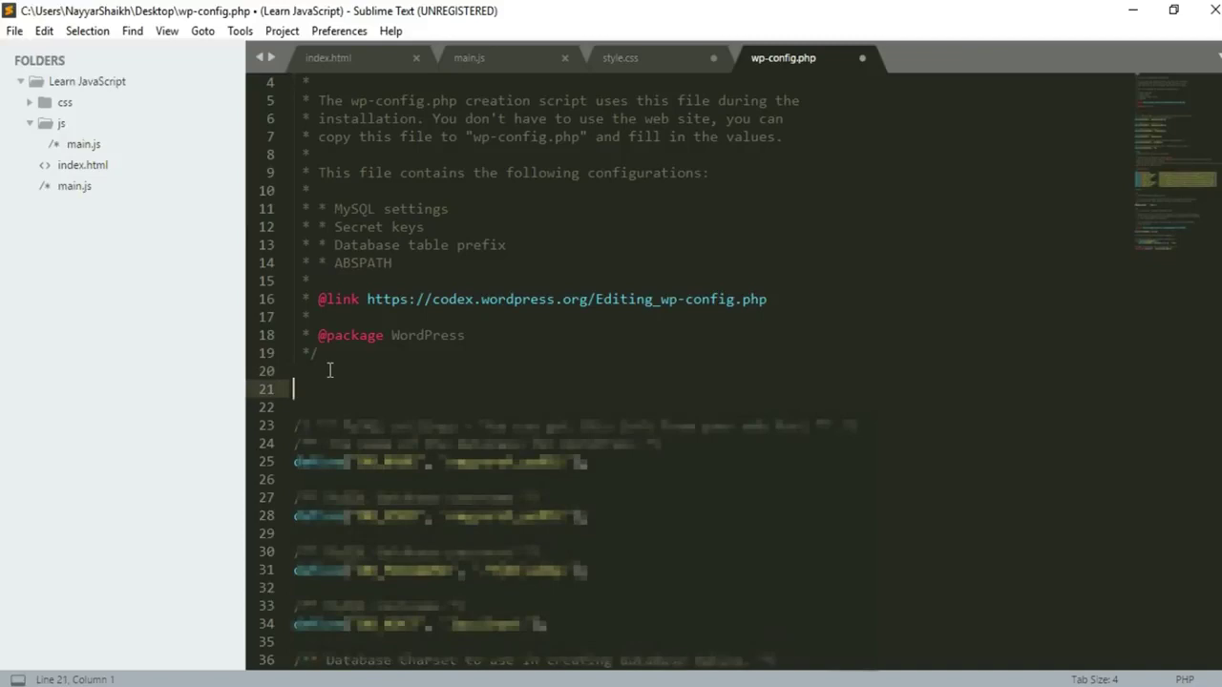
type("define( 'WP_MEMORY_LIMIT', '96M' );")
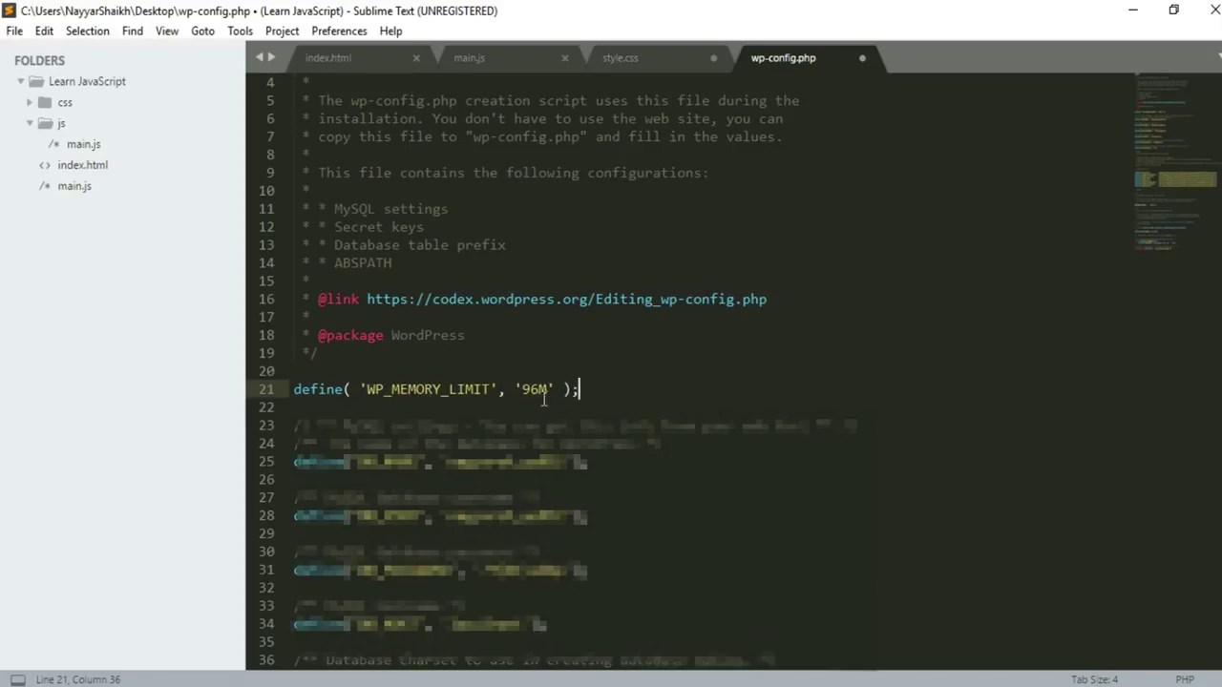
key("ctrl+s")
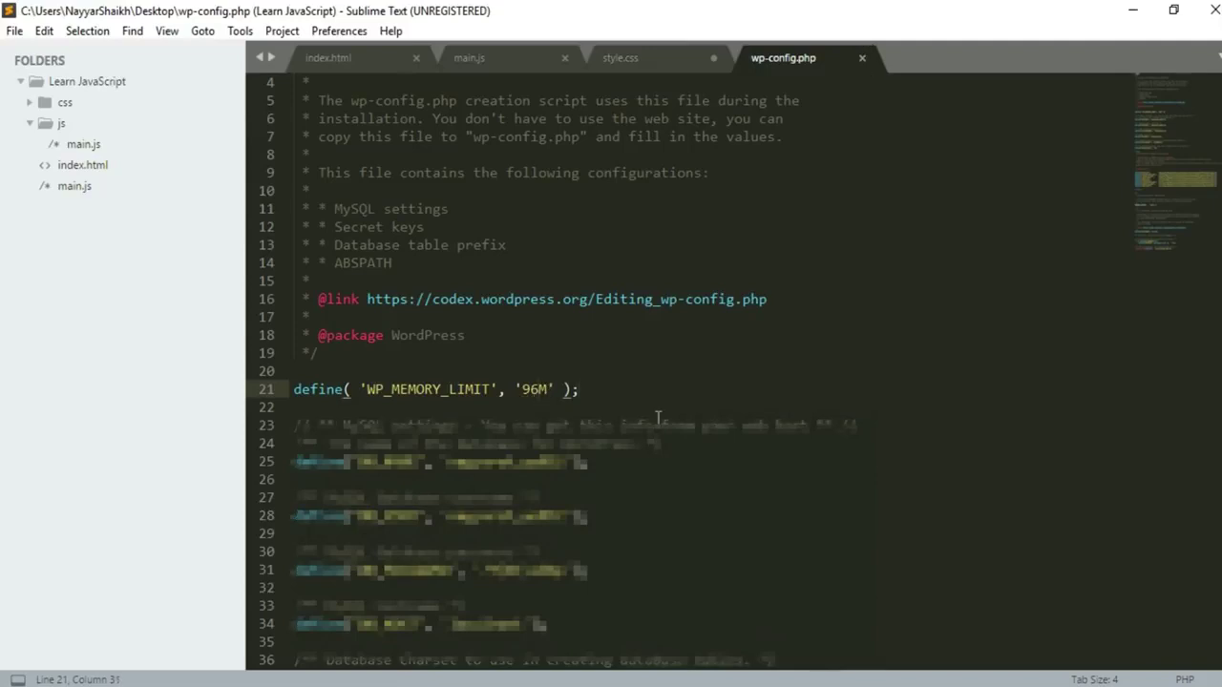
key("BackSpace")
key("BackSpace")
type("128")
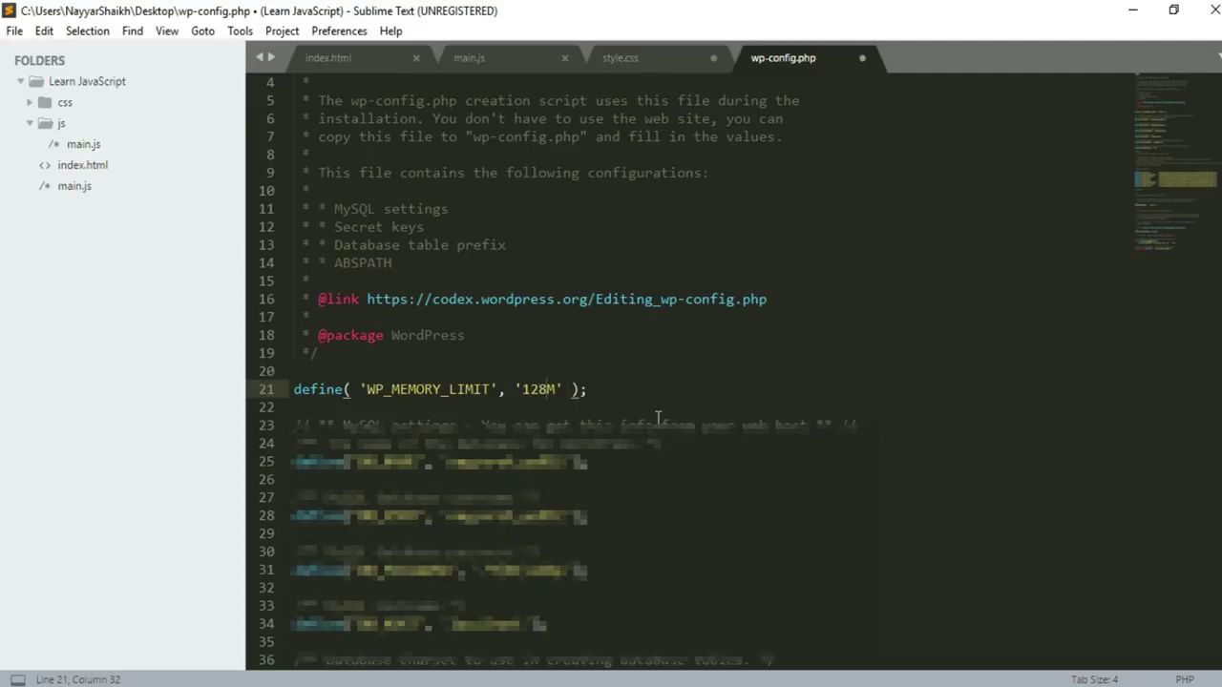
key("ctrl+s")
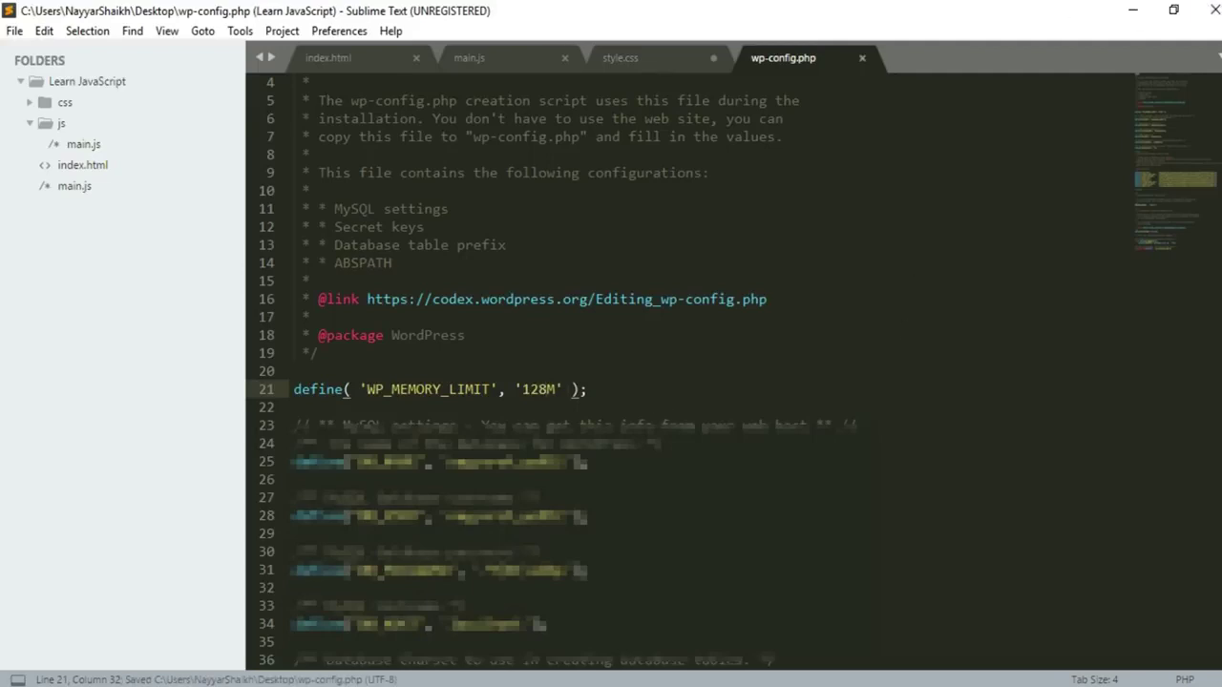
key("alt+Tab")
Step: Upload the edited wp-config.php over the server copy, then reload the WordPress dashboard
right_click(480, 447)
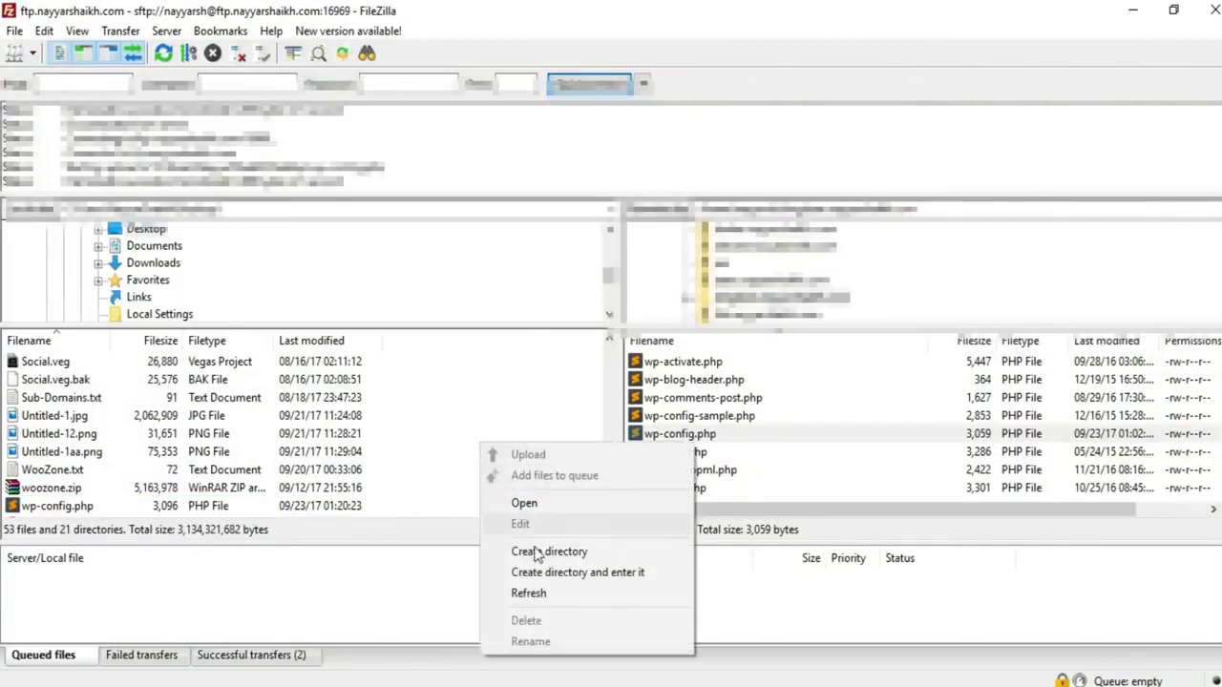
left_click(542, 593)
left_click_drag(57, 508, 758, 425)
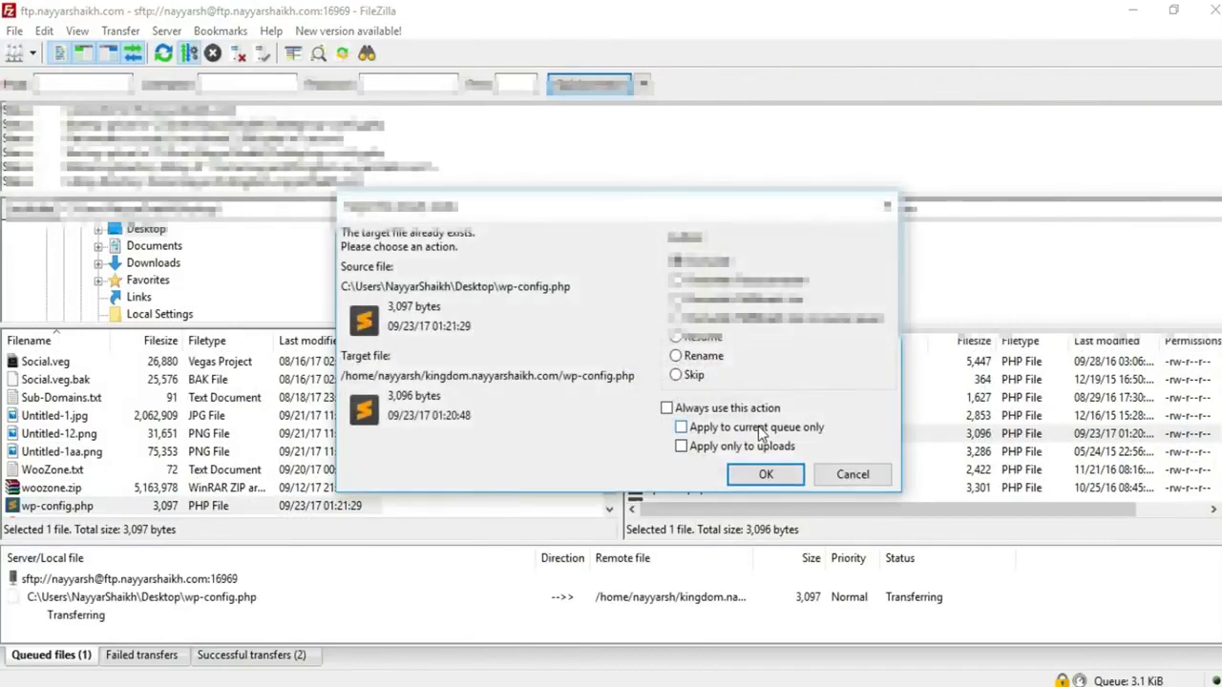
left_click(766, 473)
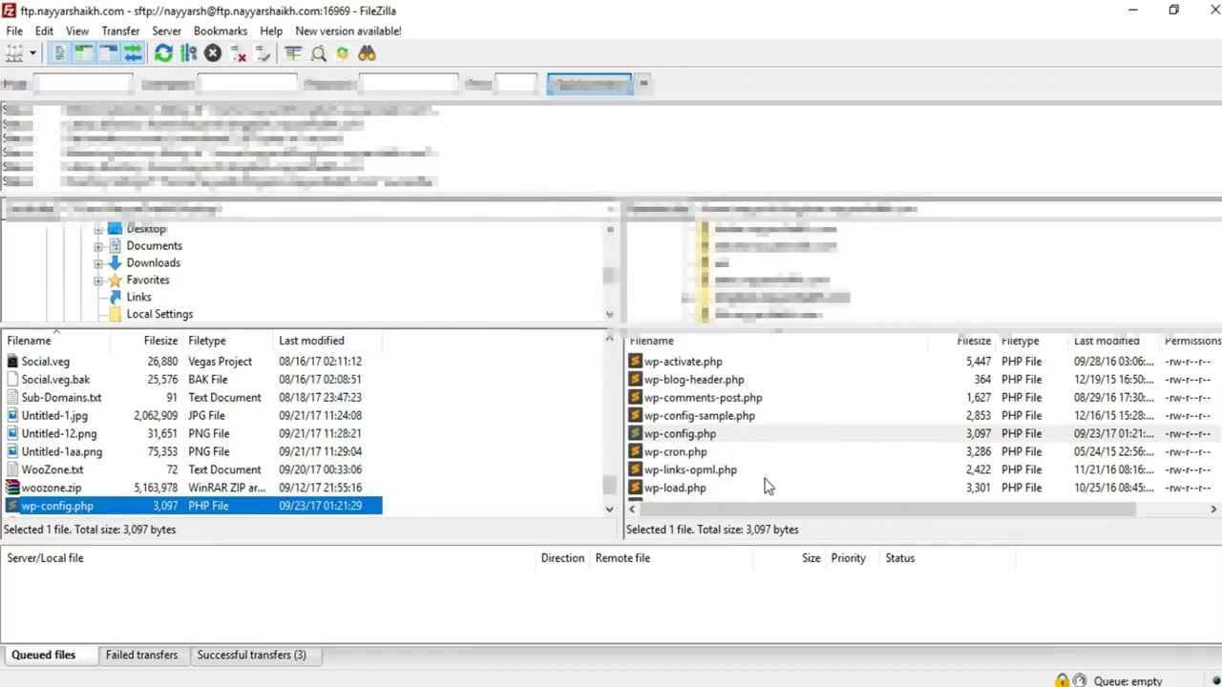
left_click(645, 680)
left_click(67, 45)
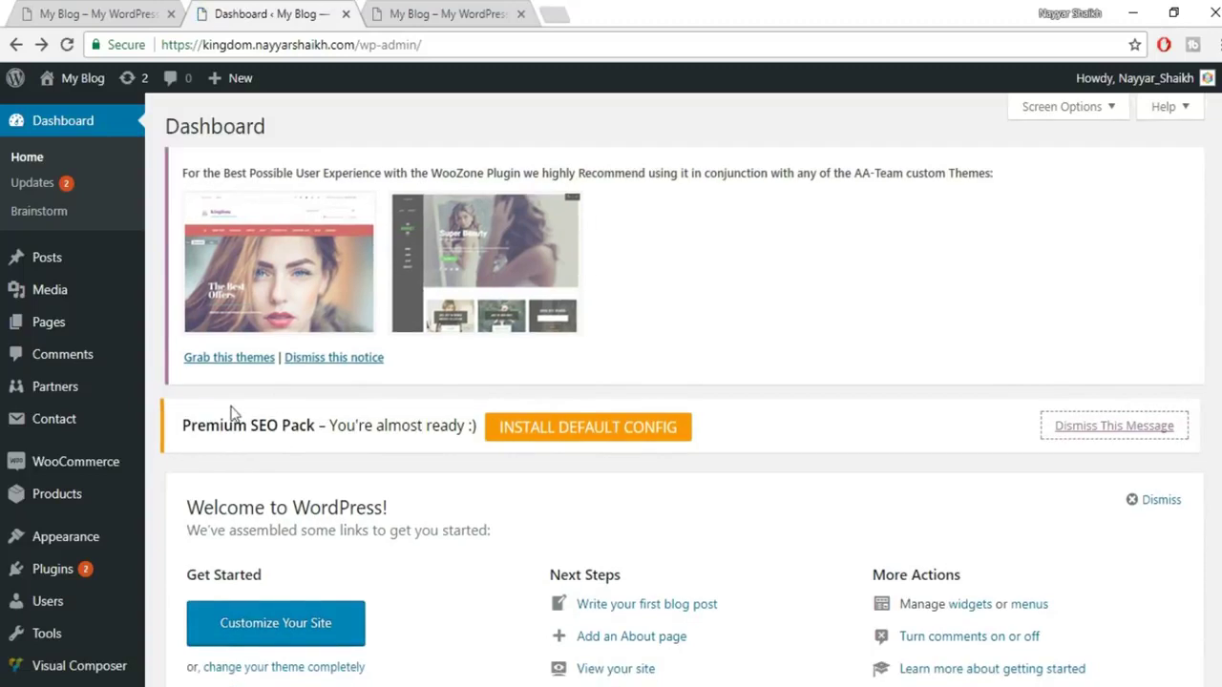
Step: Dismiss the Premium SEO Pack notice, reload the blog front page, and compare with the WooZone storefront
left_click(1115, 427)
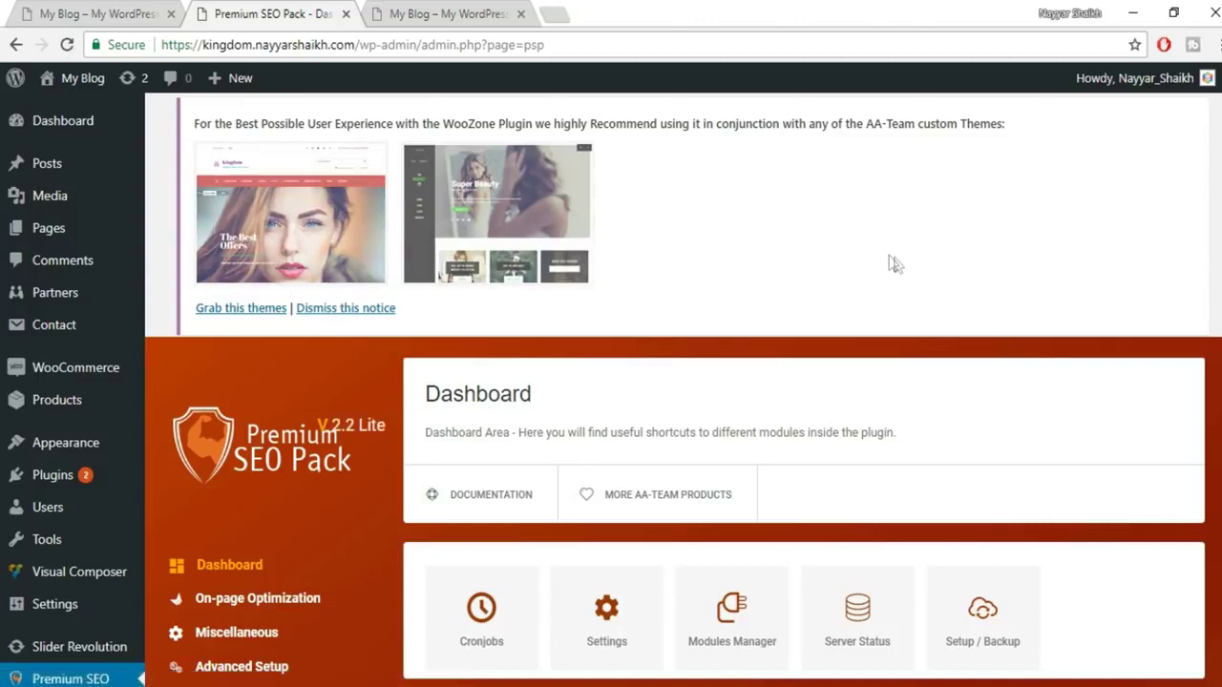
left_click(425, 13)
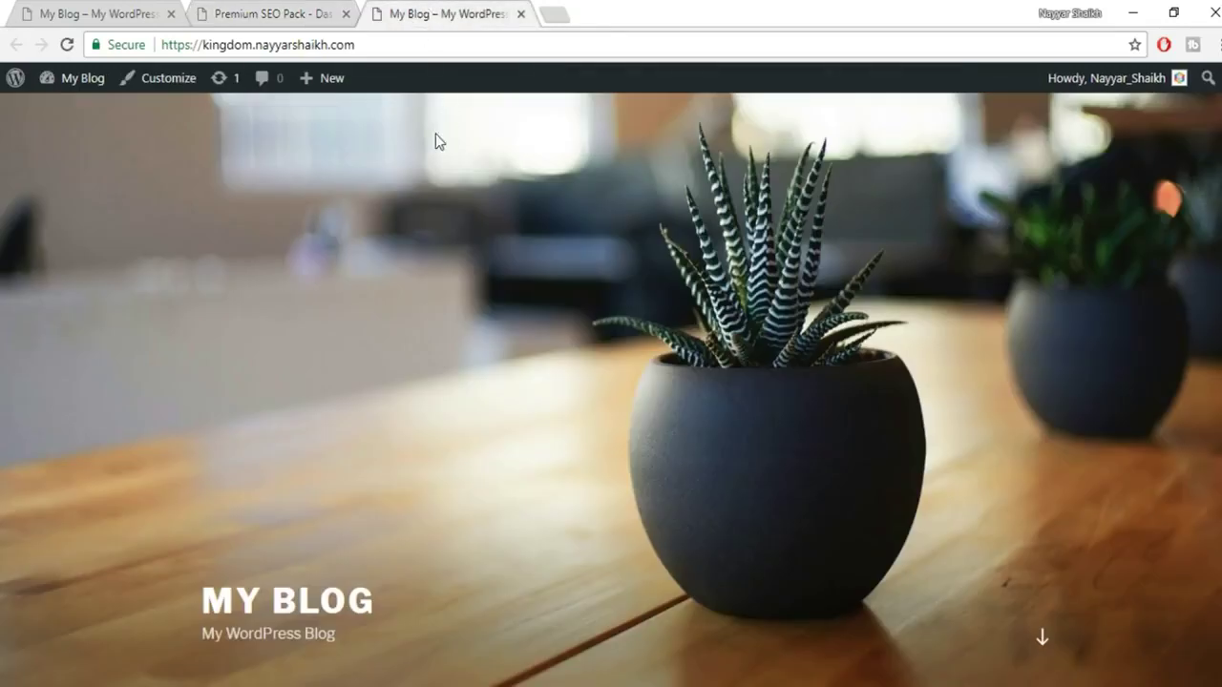
left_click(66, 45)
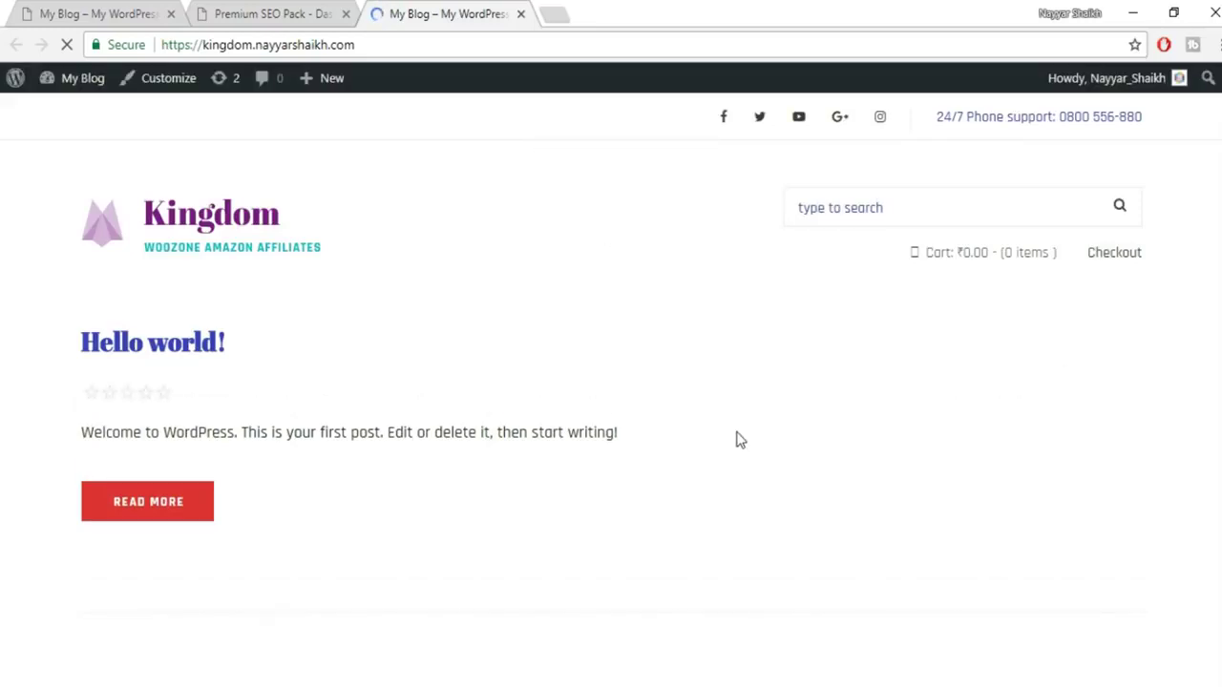
left_click(65, 11)
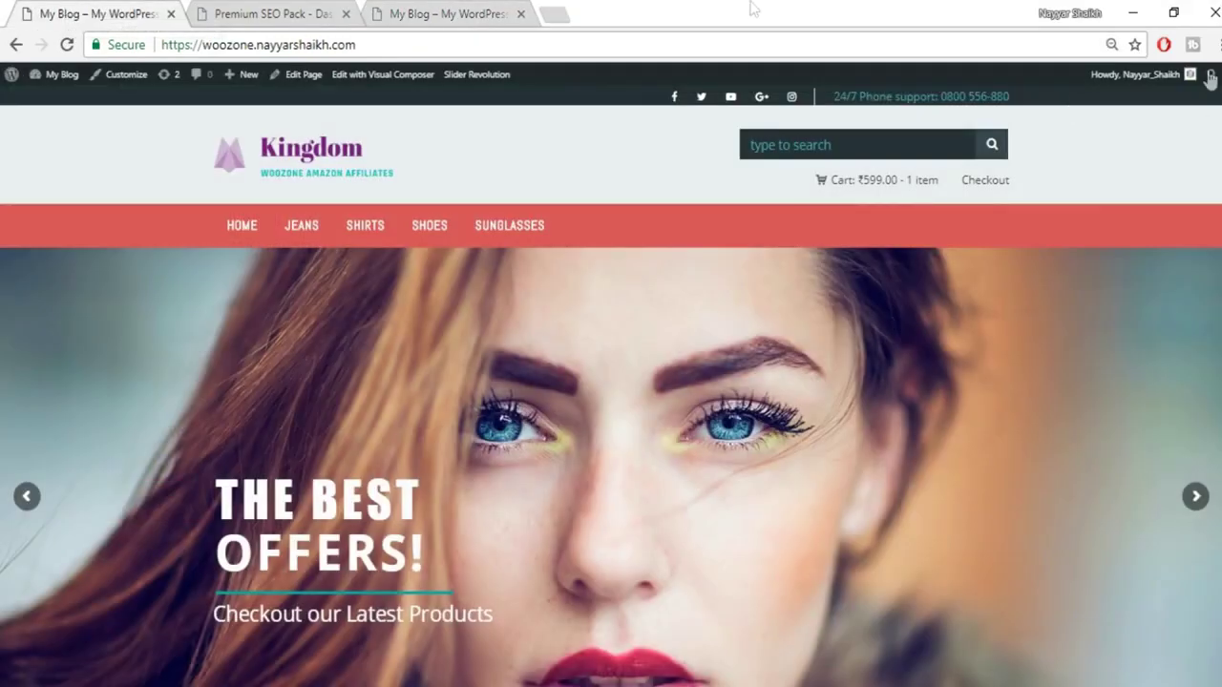
left_click(482, 11)
Step: Zoom the Kingdom blog page out to 75% and compare it with the storefront again
left_click(1212, 45)
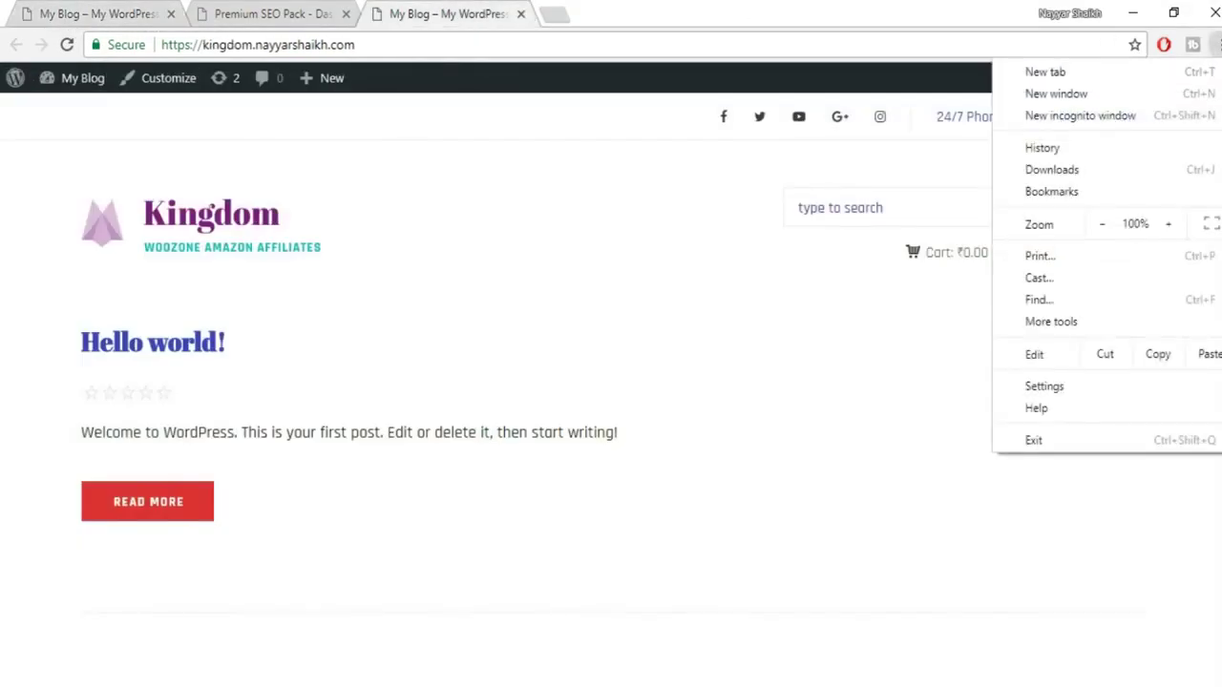
left_click(1113, 229)
left_click(1115, 231)
left_click(1115, 231)
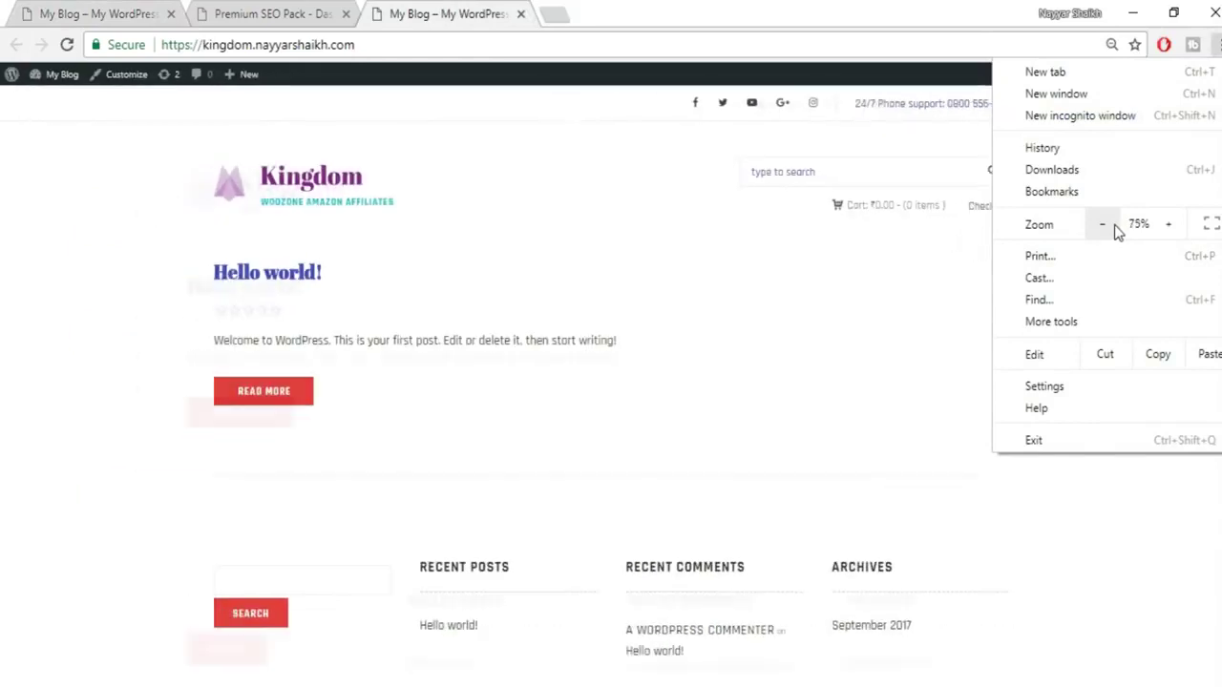
left_click(808, 325)
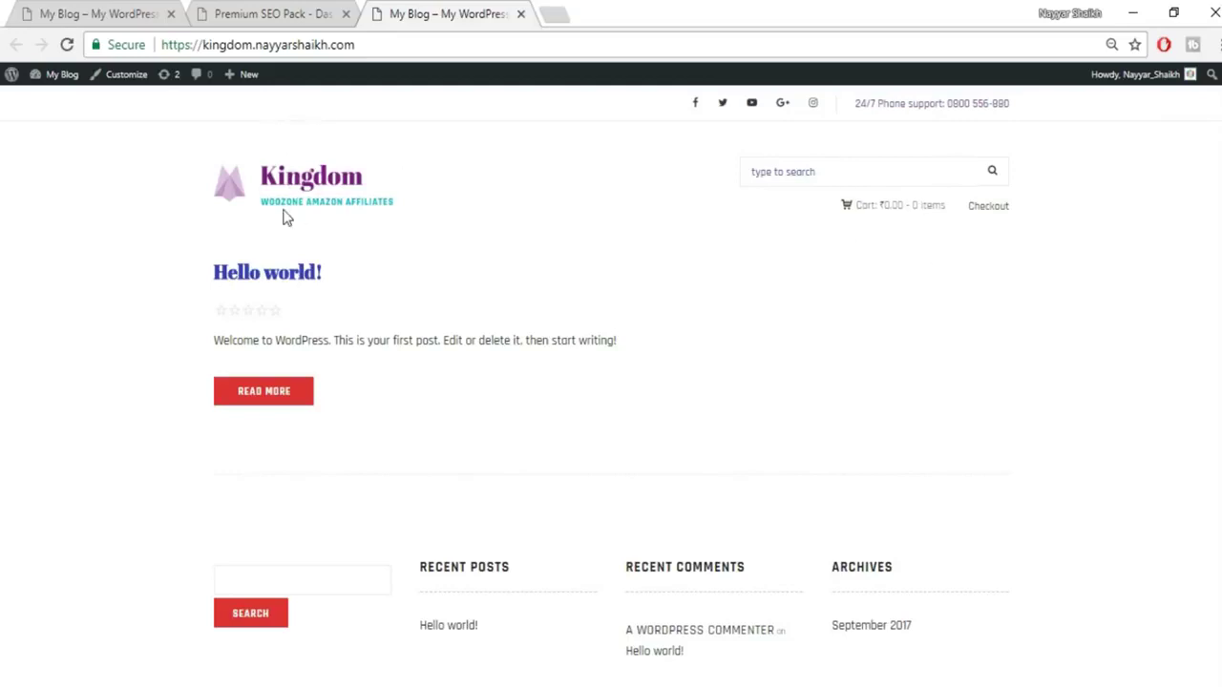
left_click(71, 14)
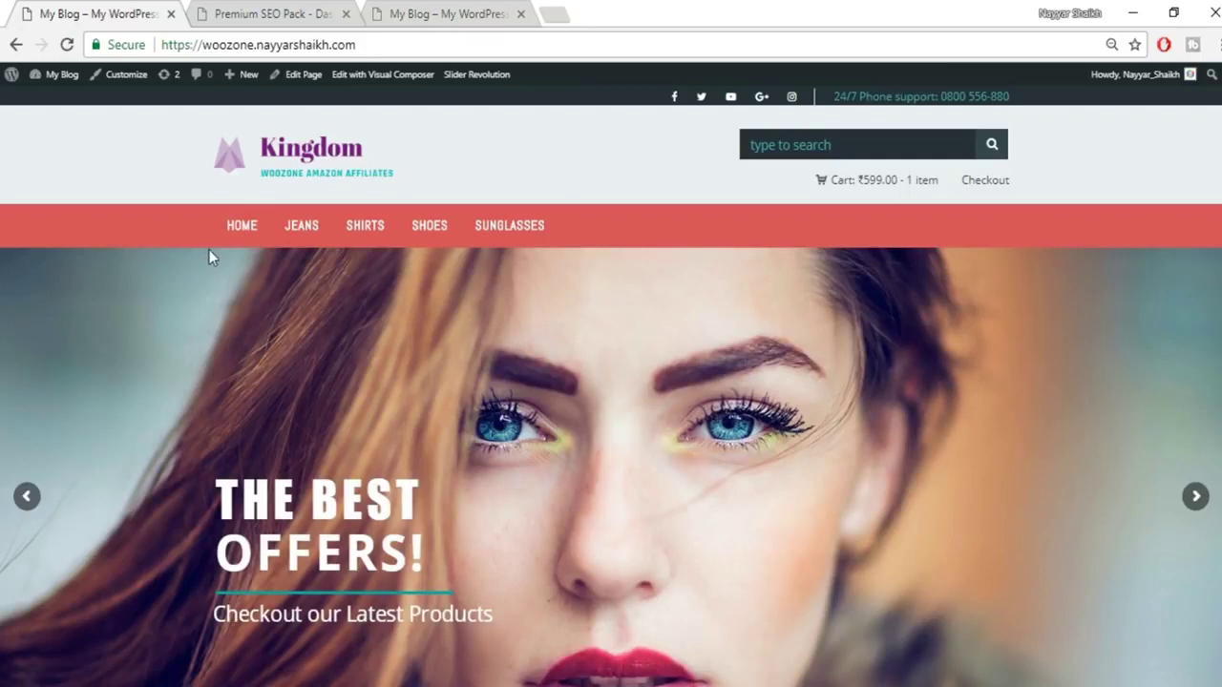
key("ctrl+3")
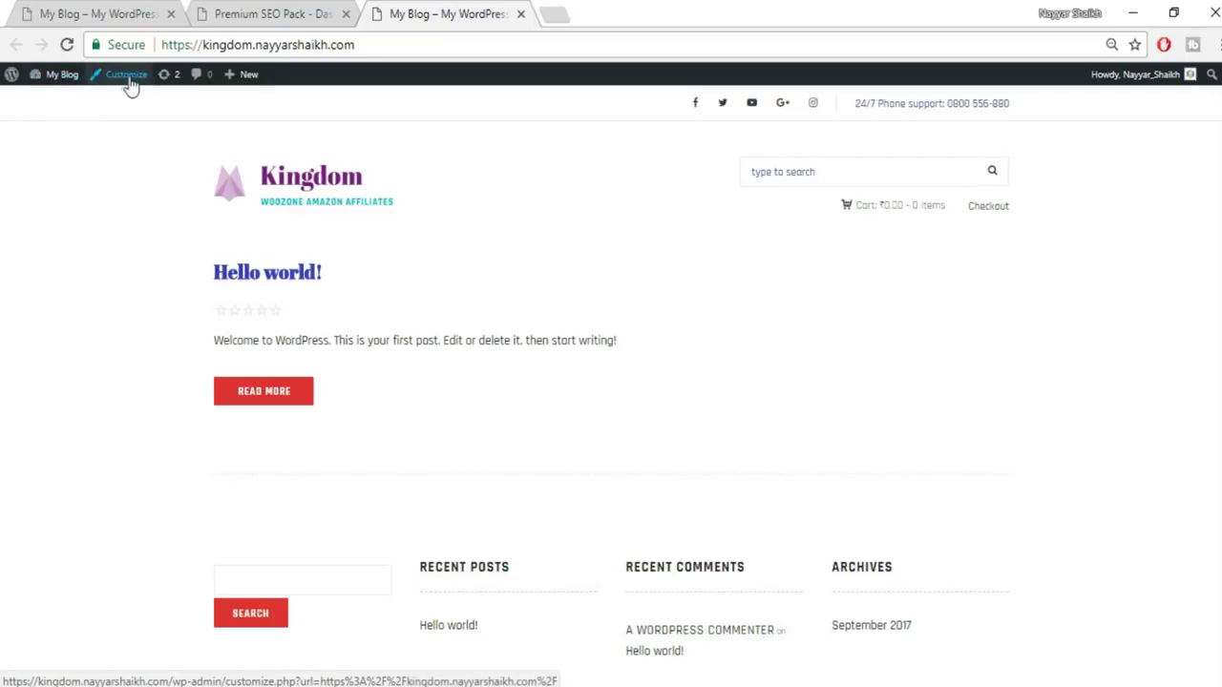
Step: Open Additional CSS in the Kingdom customizer, then open the saved New Text Document CSS file
left_click(122, 84)
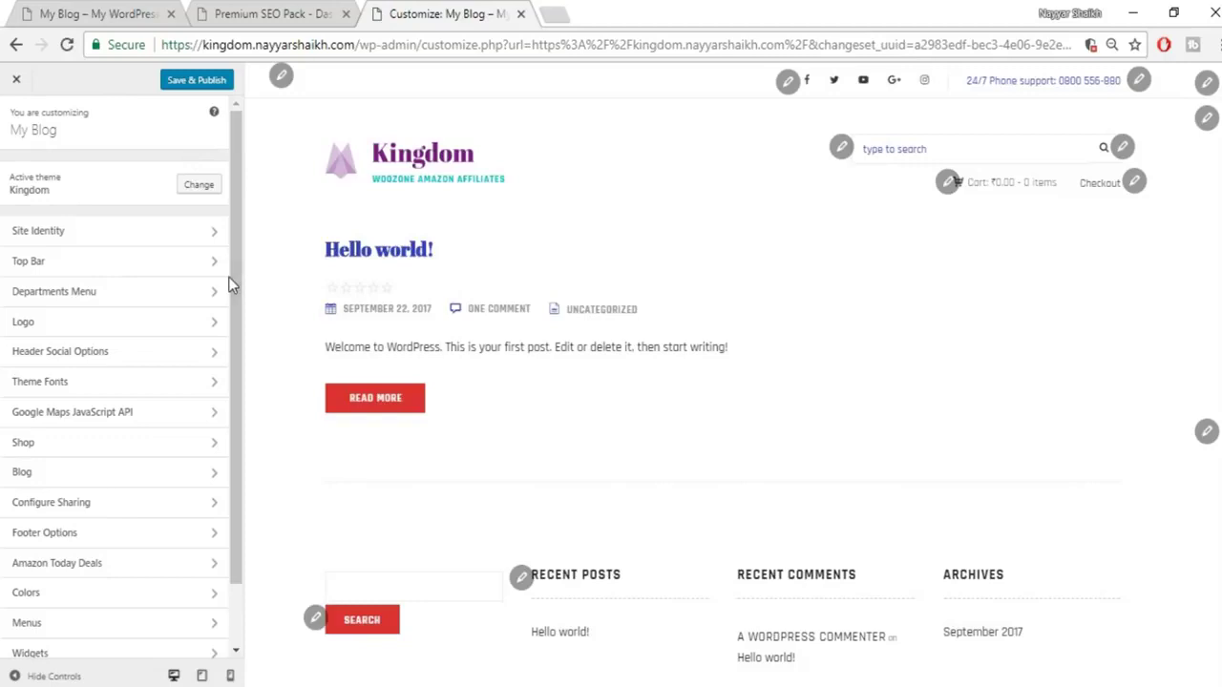
scroll(218, 330, "down", 2)
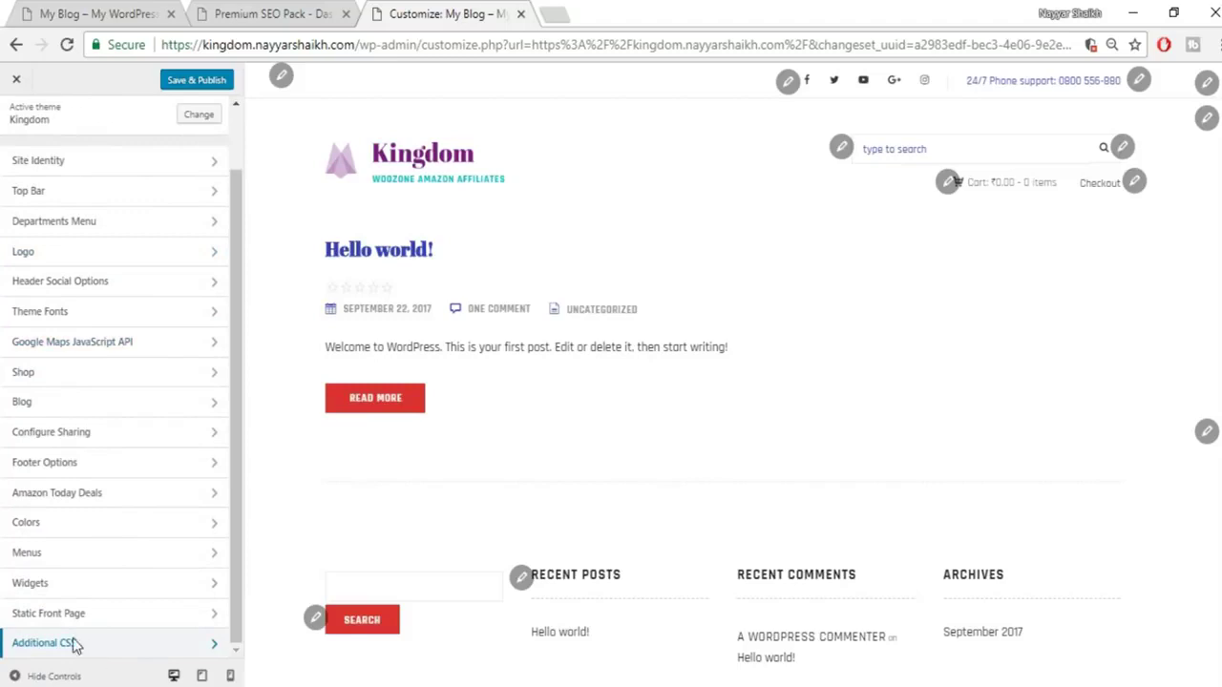
left_click(76, 644)
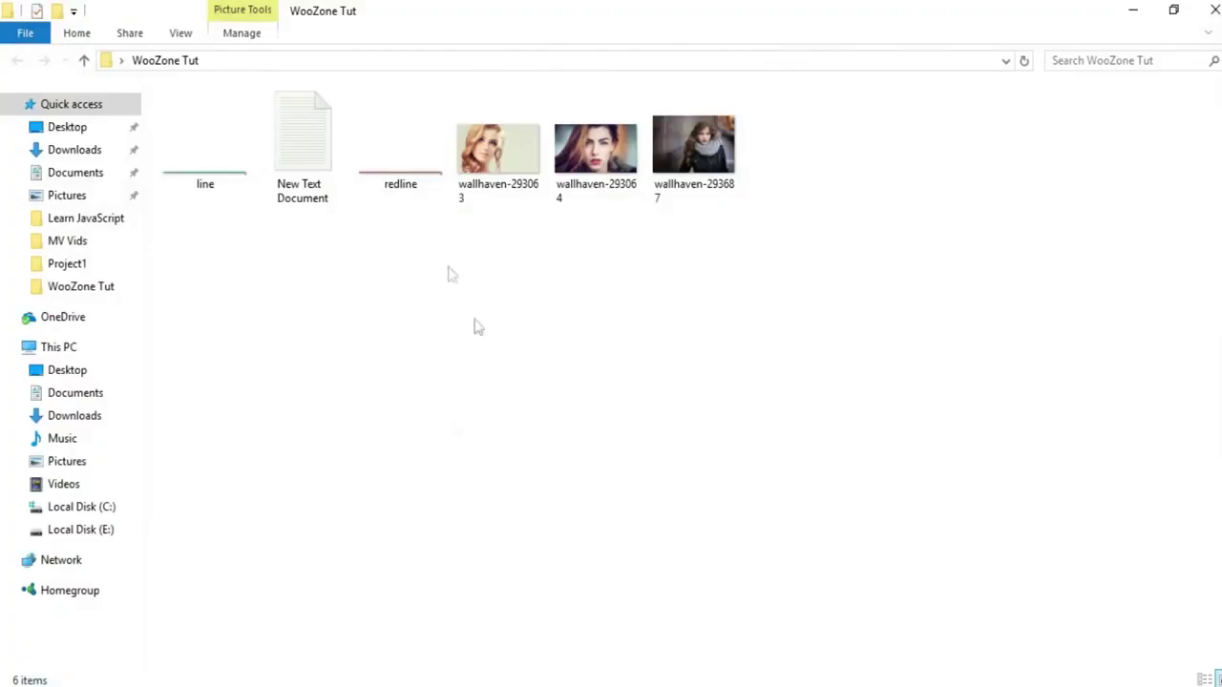
double_click(311, 185)
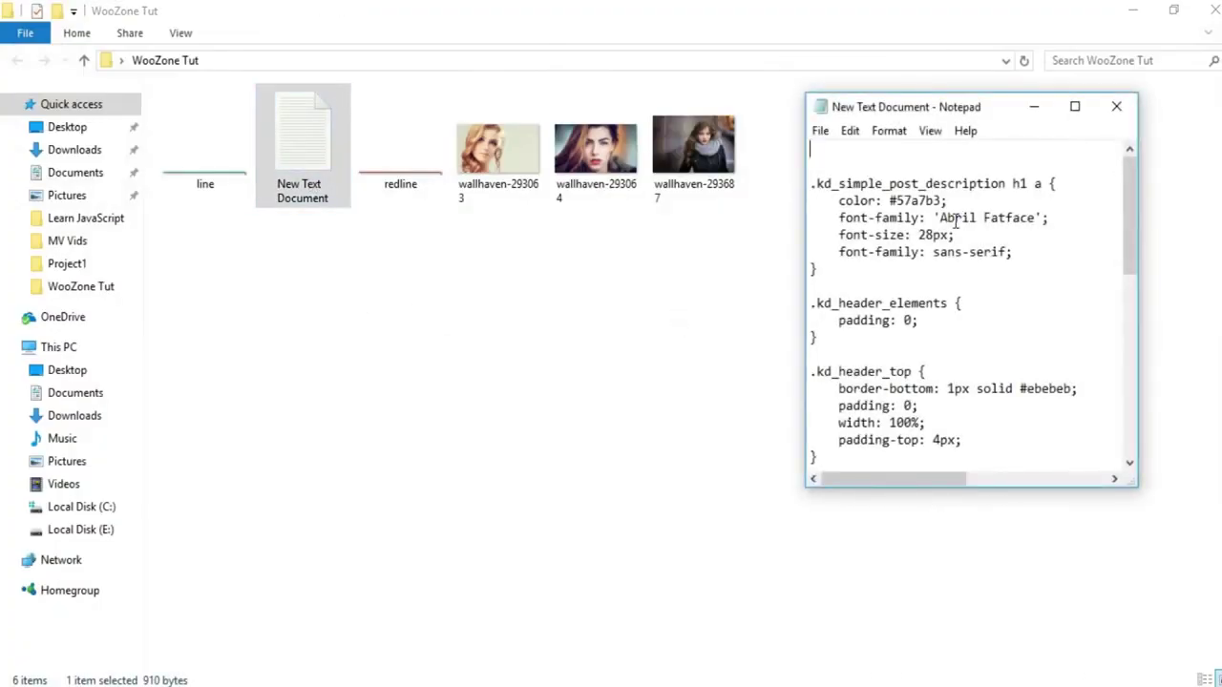
Step: Maximize Notepad, copy all the saved CSS rules, and return to the Additional CSS box
left_click(1075, 108)
key("ctrl+a")
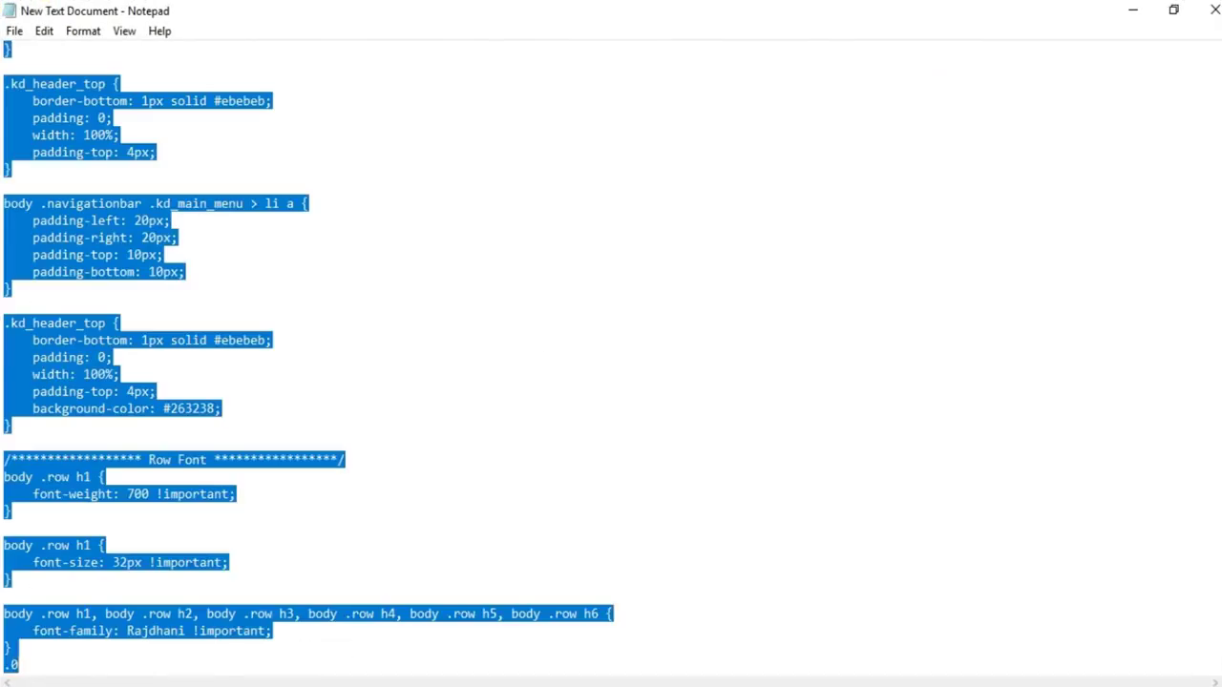
key("alt+Tab")
left_click(210, 380)
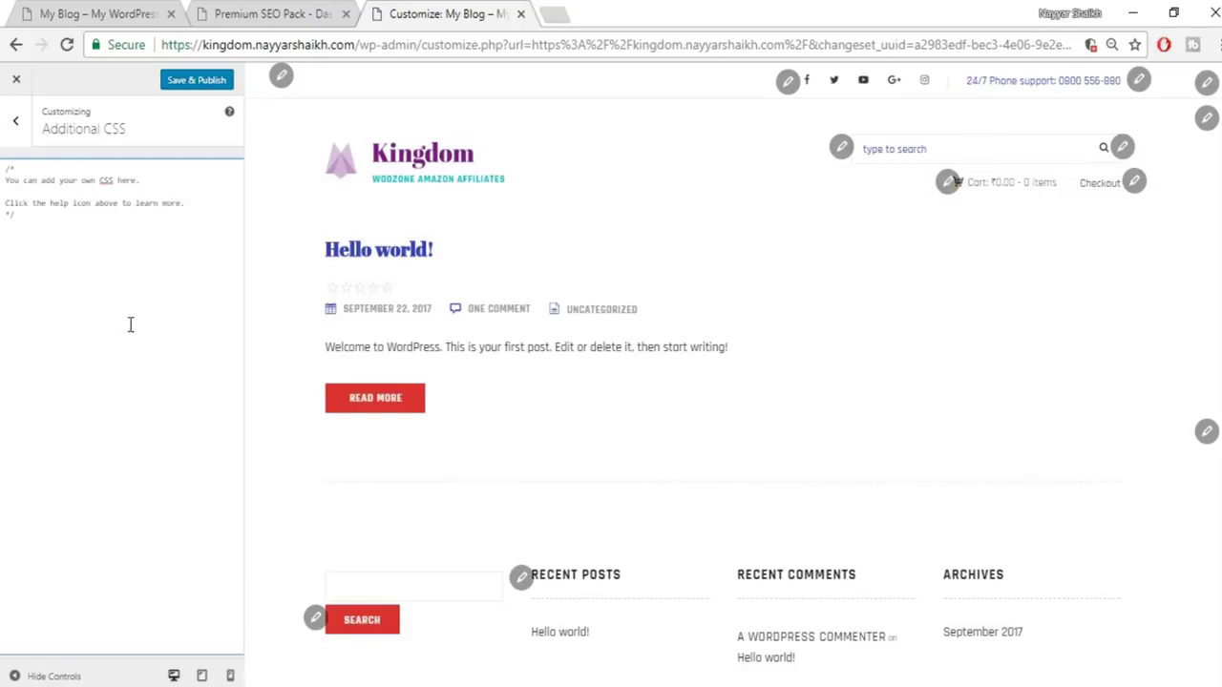
Step: Paste the copied Kingdom CSS rules into Additional CSS and publish them
key("ctrl+v")
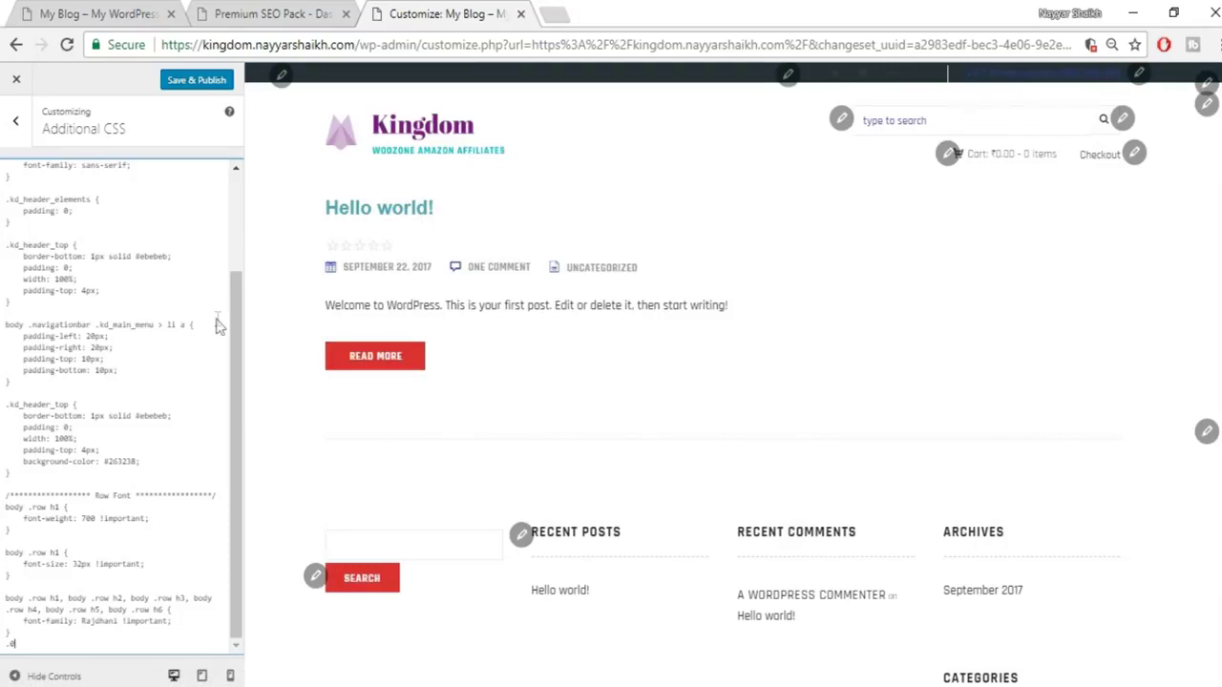
scroll(217, 319, "up", 3)
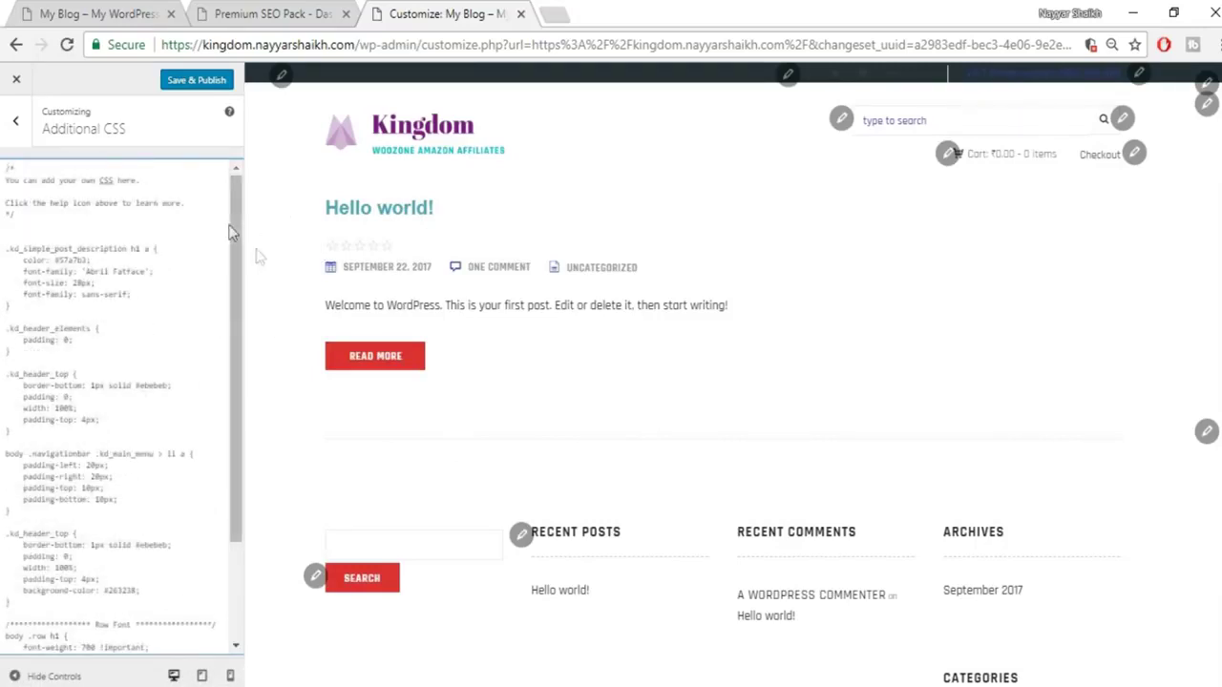
scroll(140, 382, "down", 3)
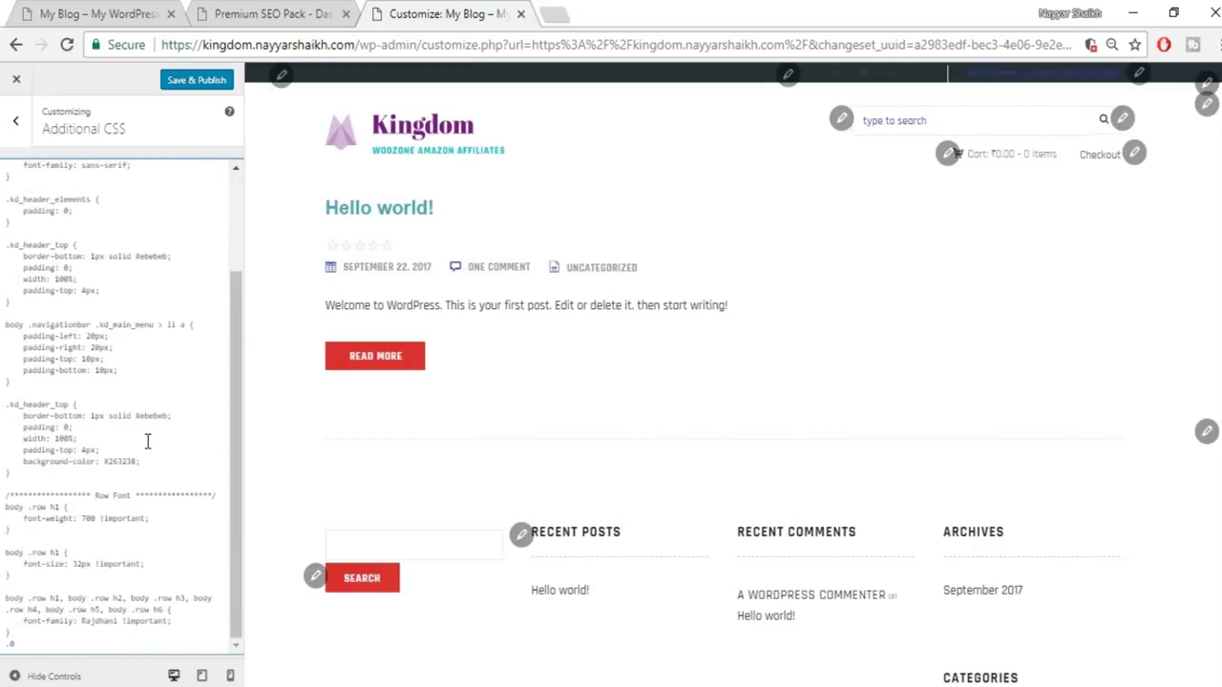
scroll(148, 441, "up", 3)
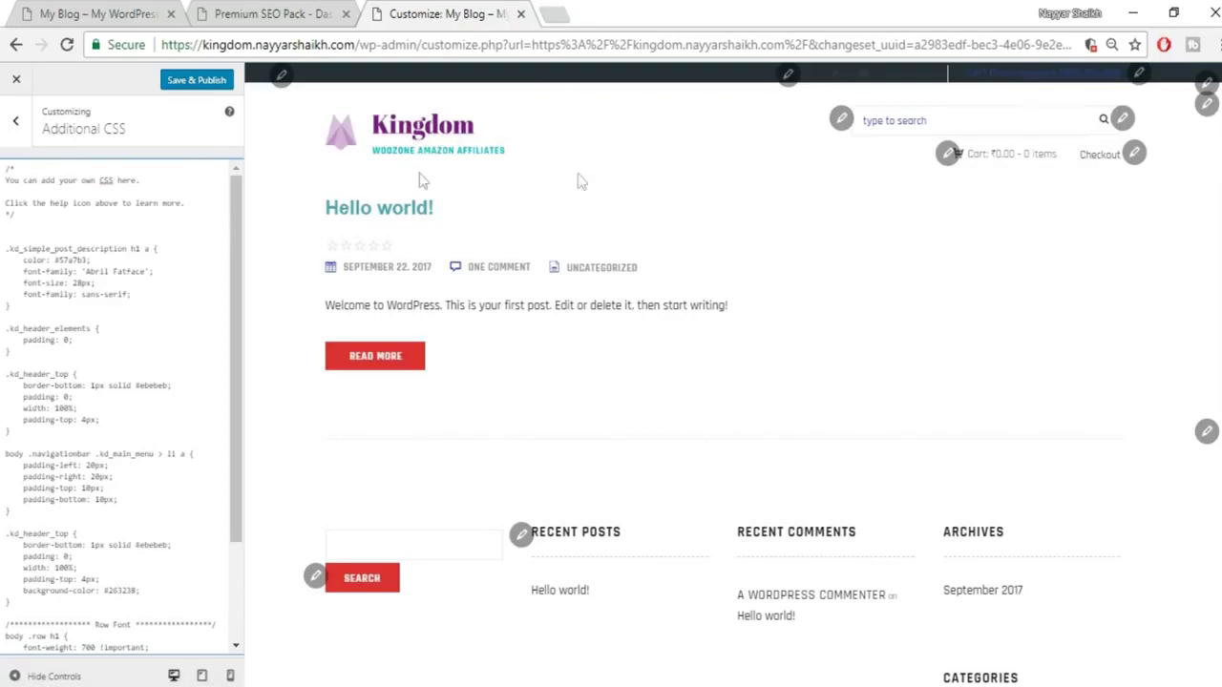
left_click(197, 80)
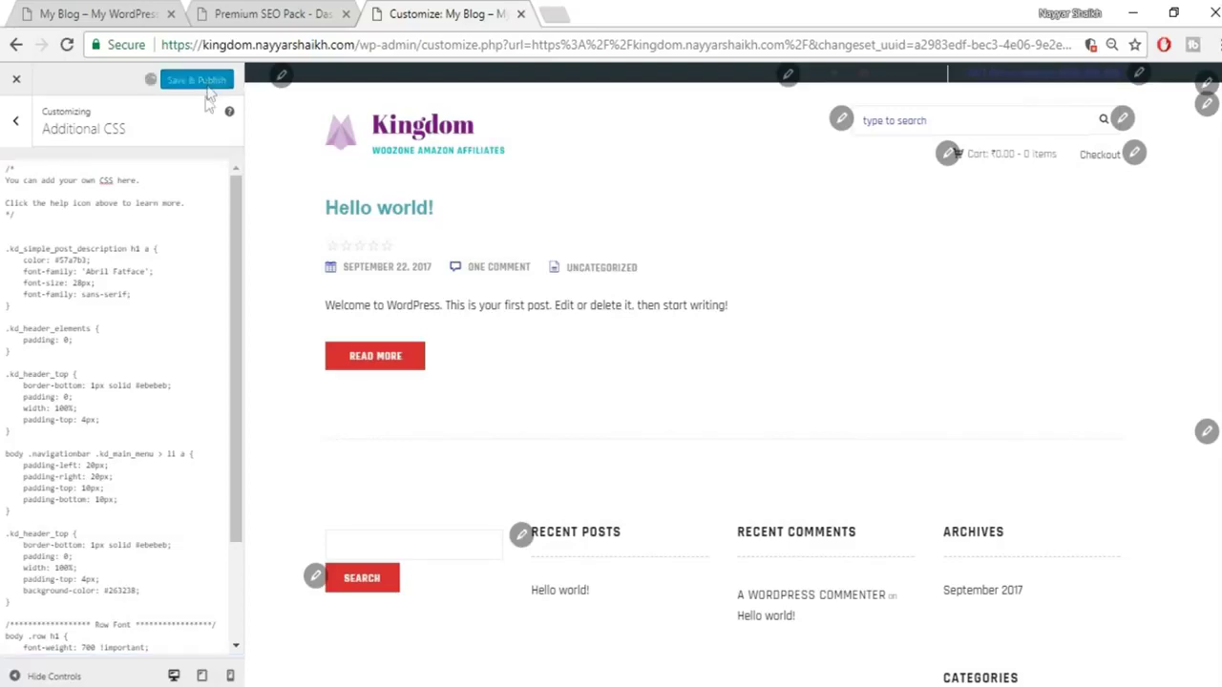
Step: Compare the customizer preview's new dark header with the WooZone storefront tab
left_click(58, 12)
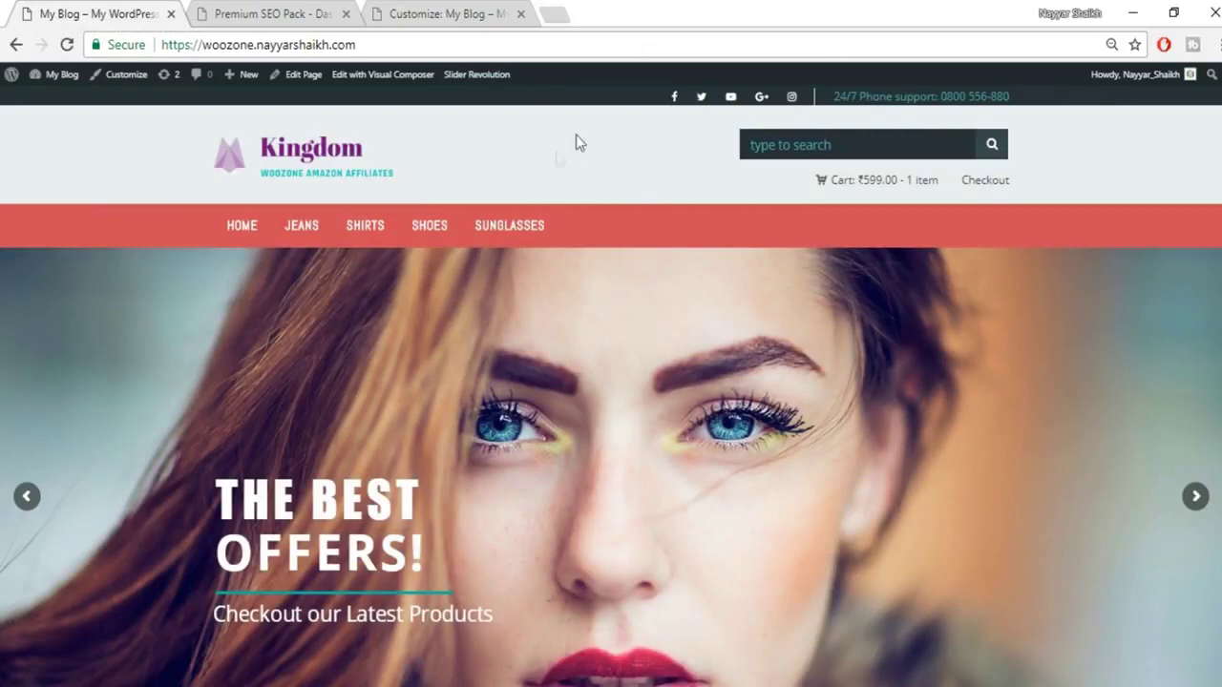
left_click(448, 12)
left_click(167, 10)
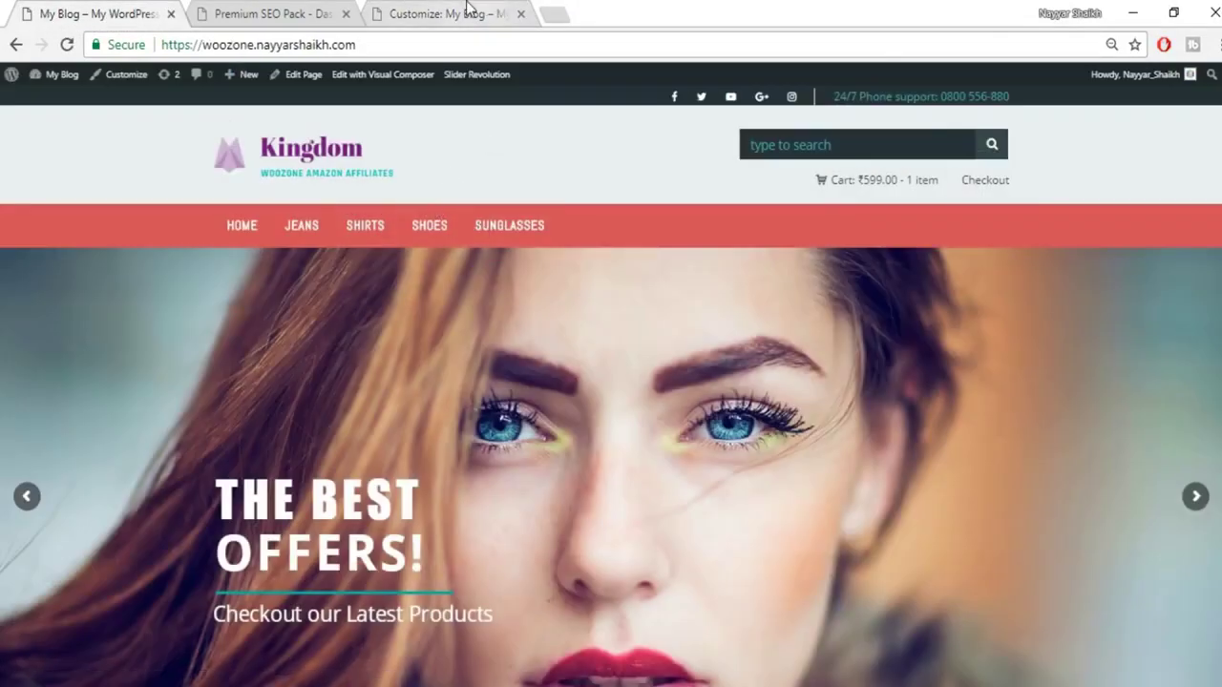
left_click(458, 11)
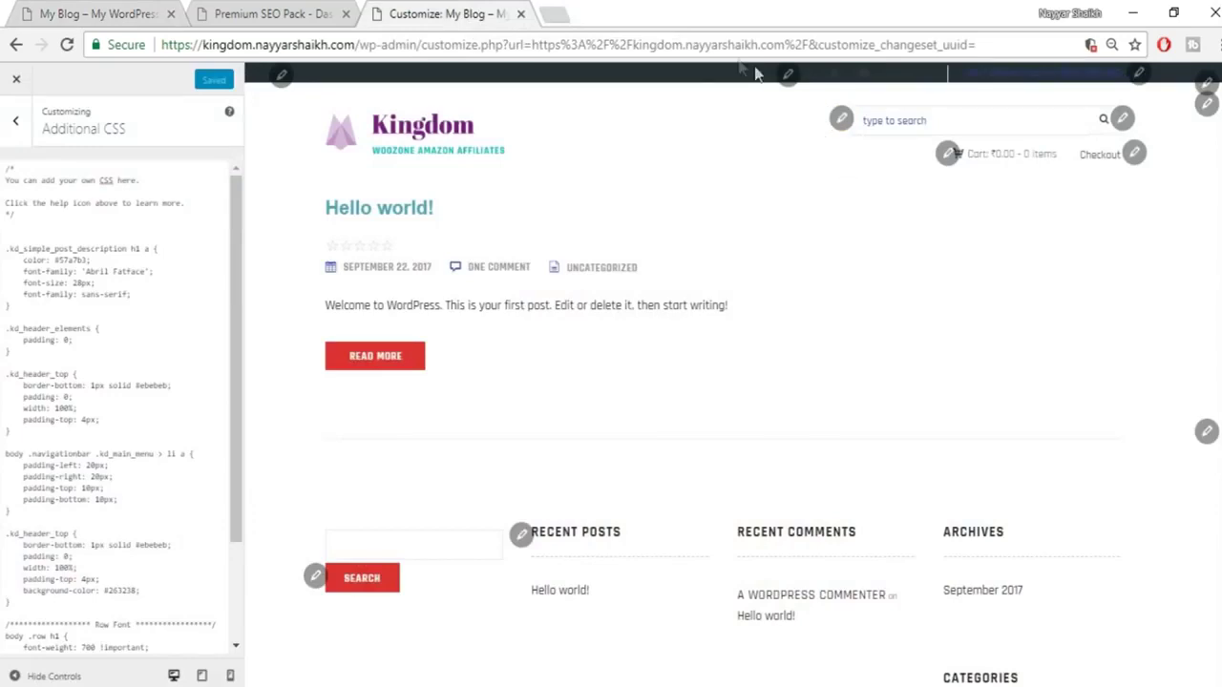
left_click(100, 13)
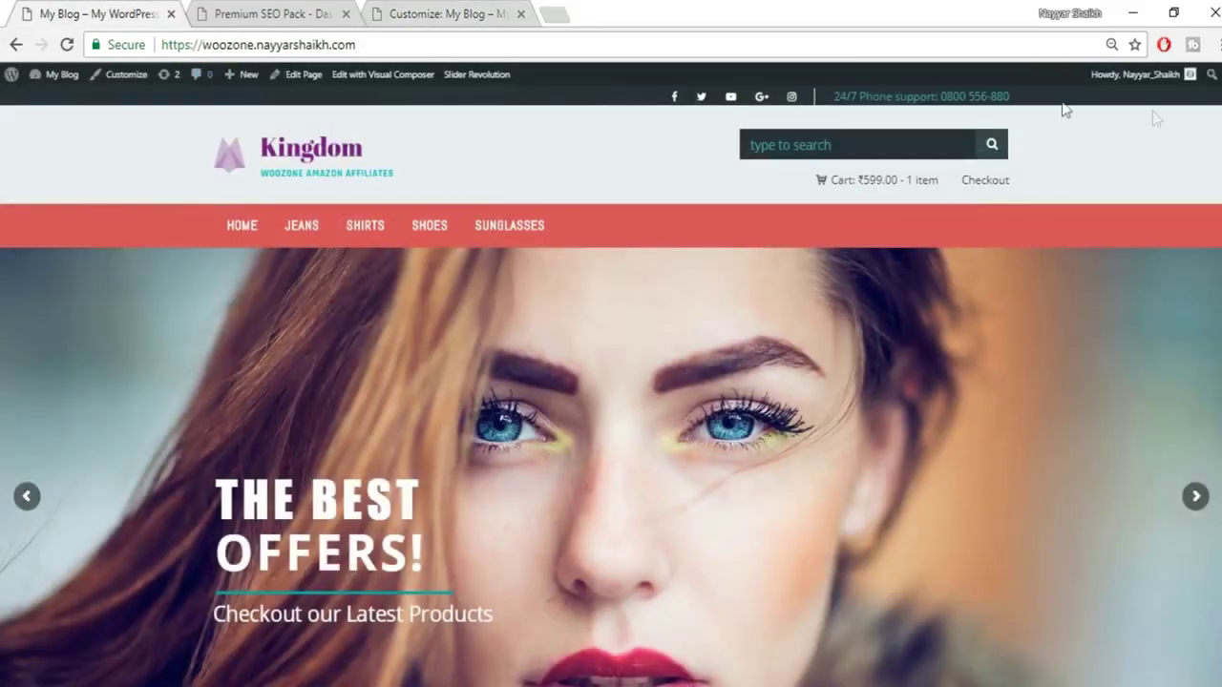
left_click(468, 13)
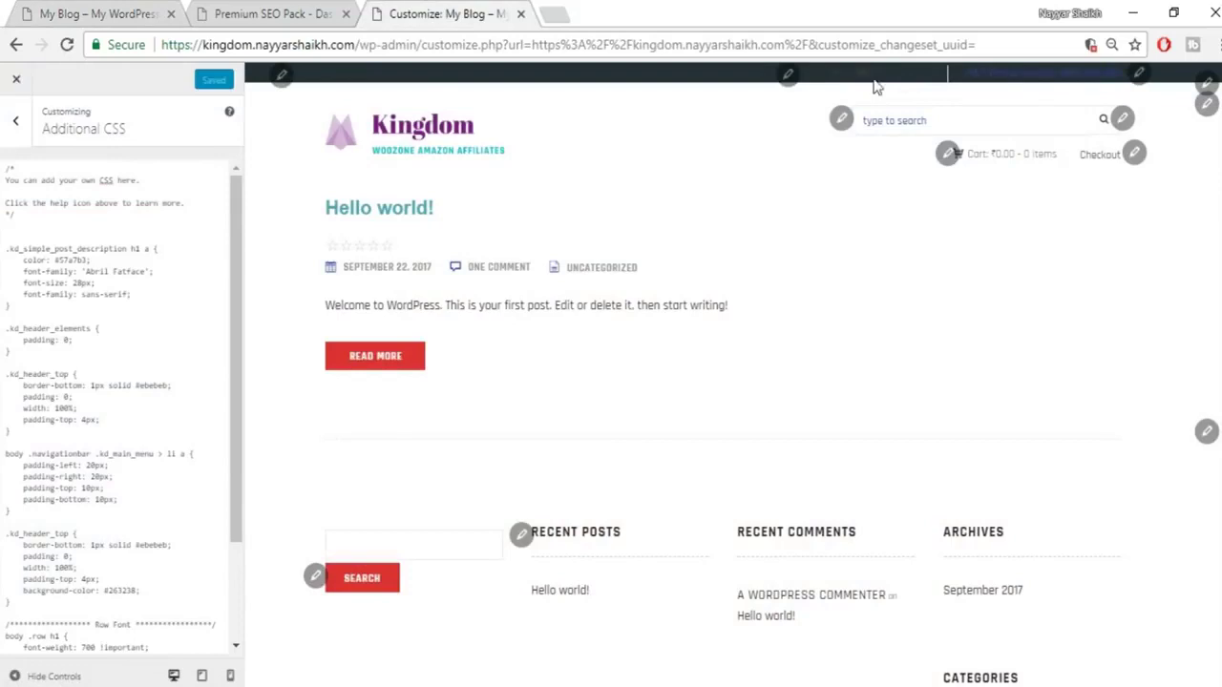
key("ctrl+1")
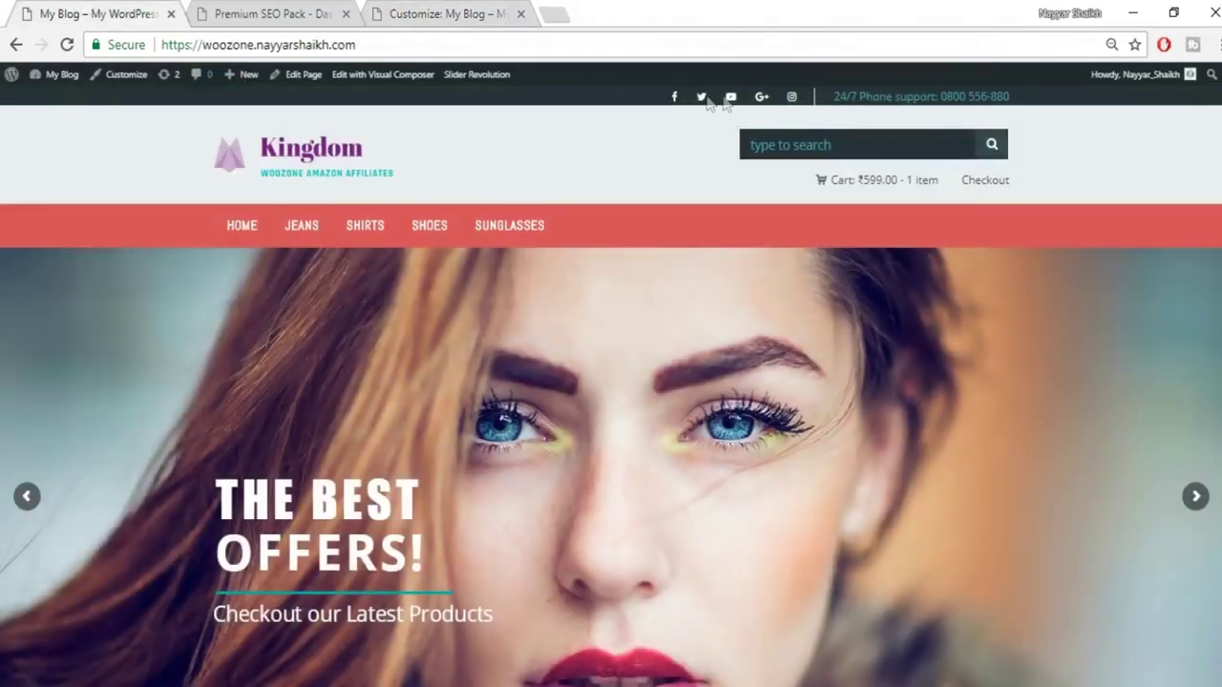
left_click(375, 16)
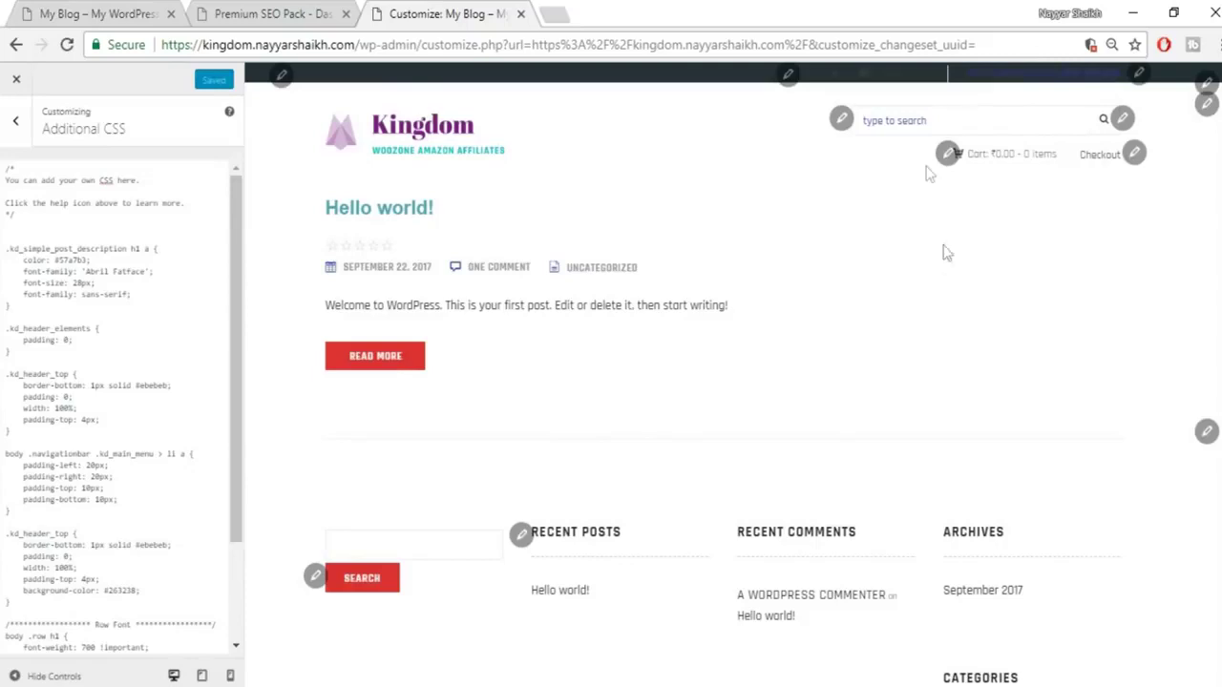
Step: Set the Kingdom header's social icons to white from the FLATUICOLORS palette and publish
left_click(787, 78)
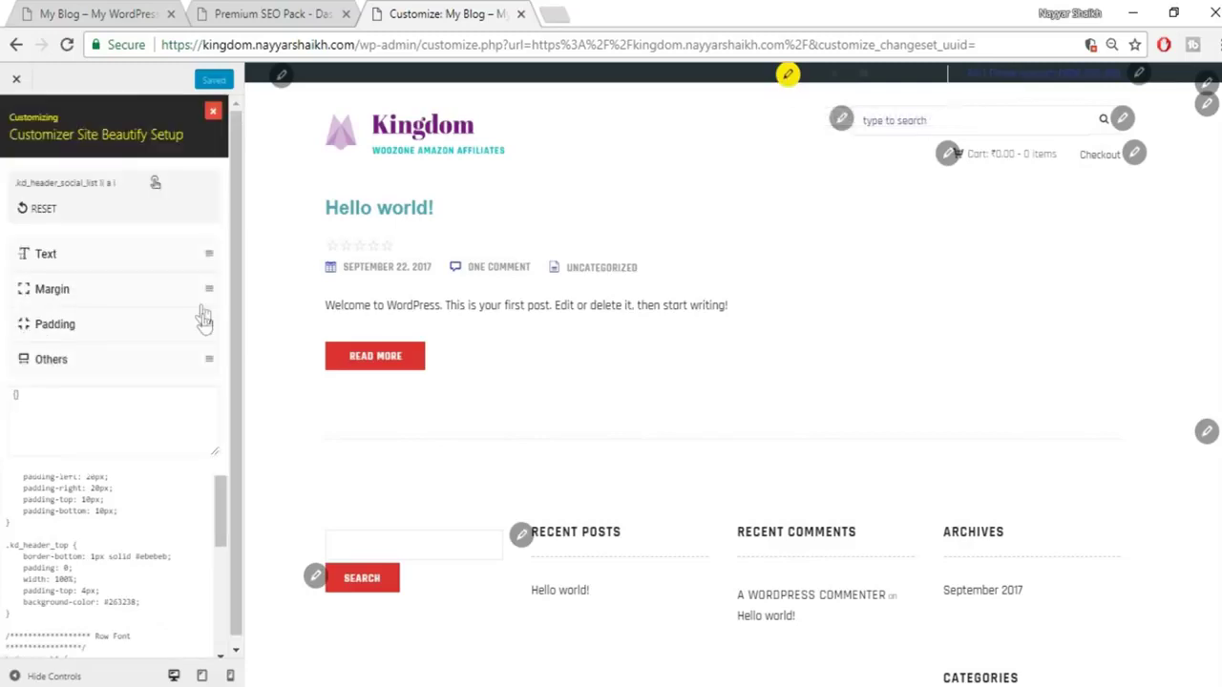
left_click(148, 252)
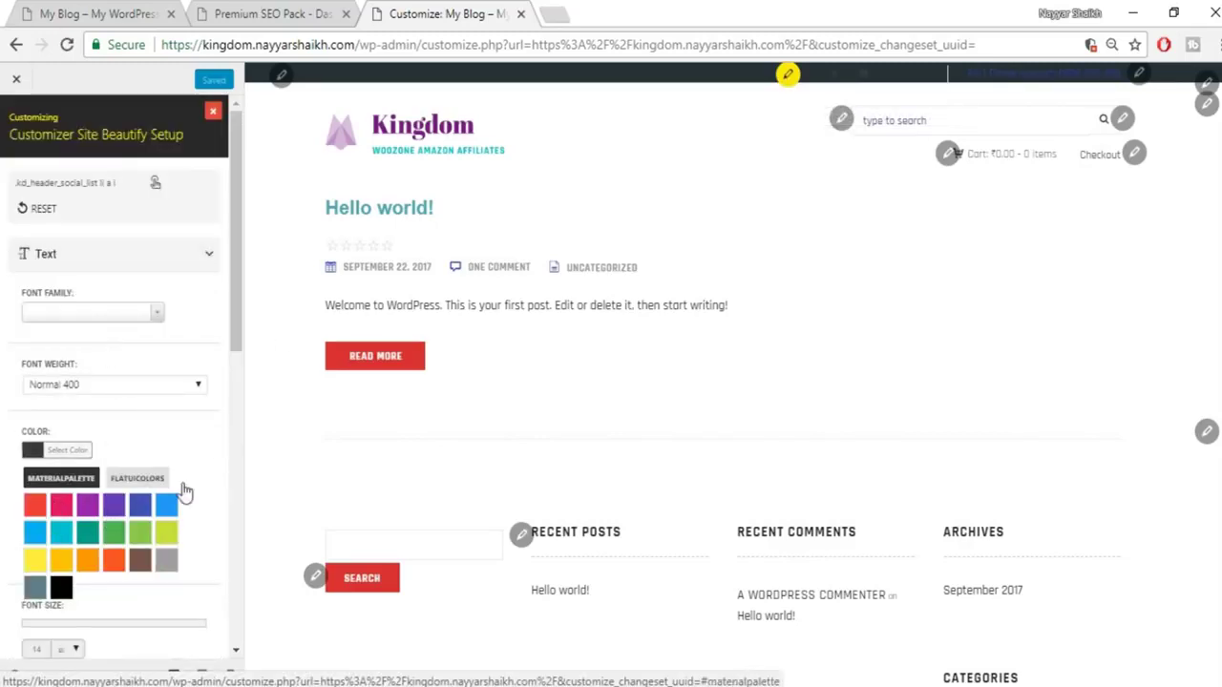
scroll(184, 483, "down", 1)
left_click(137, 383)
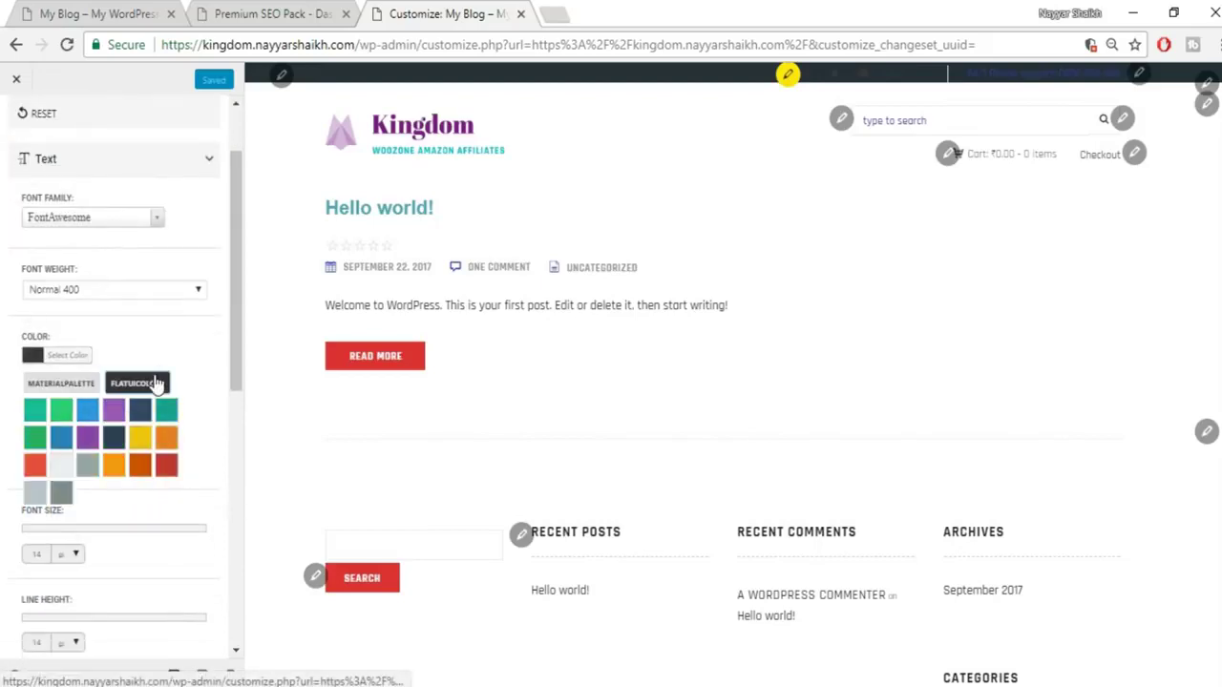
left_click(61, 467)
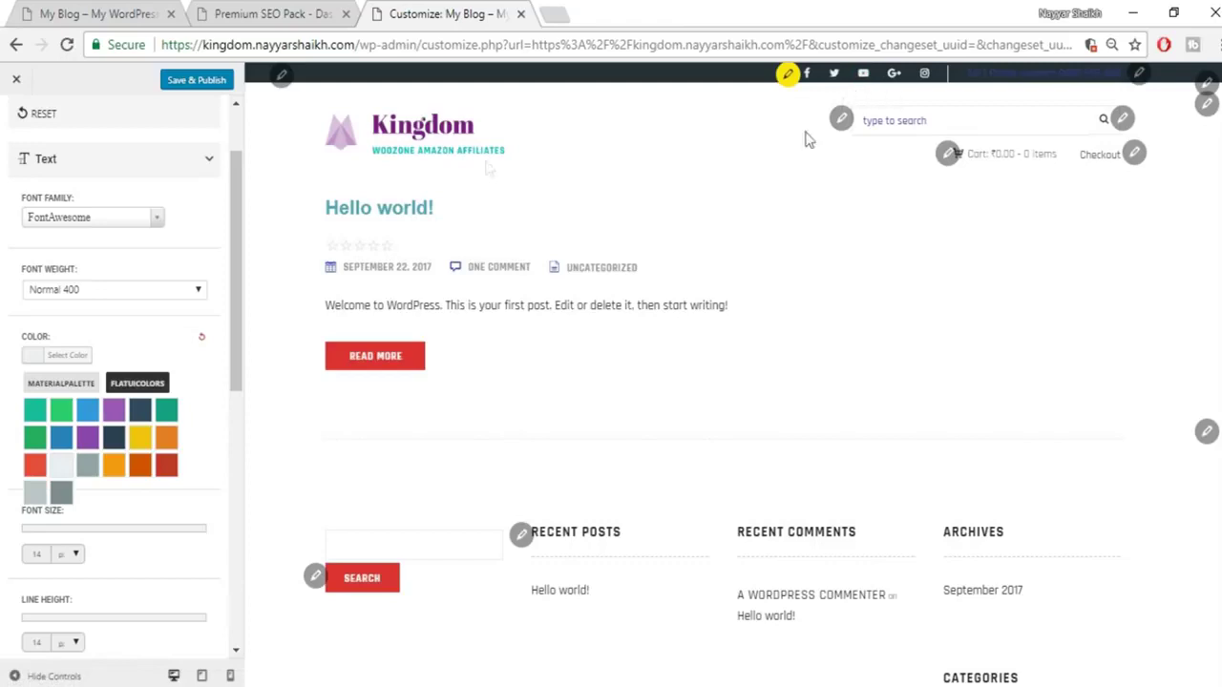
left_click(210, 83)
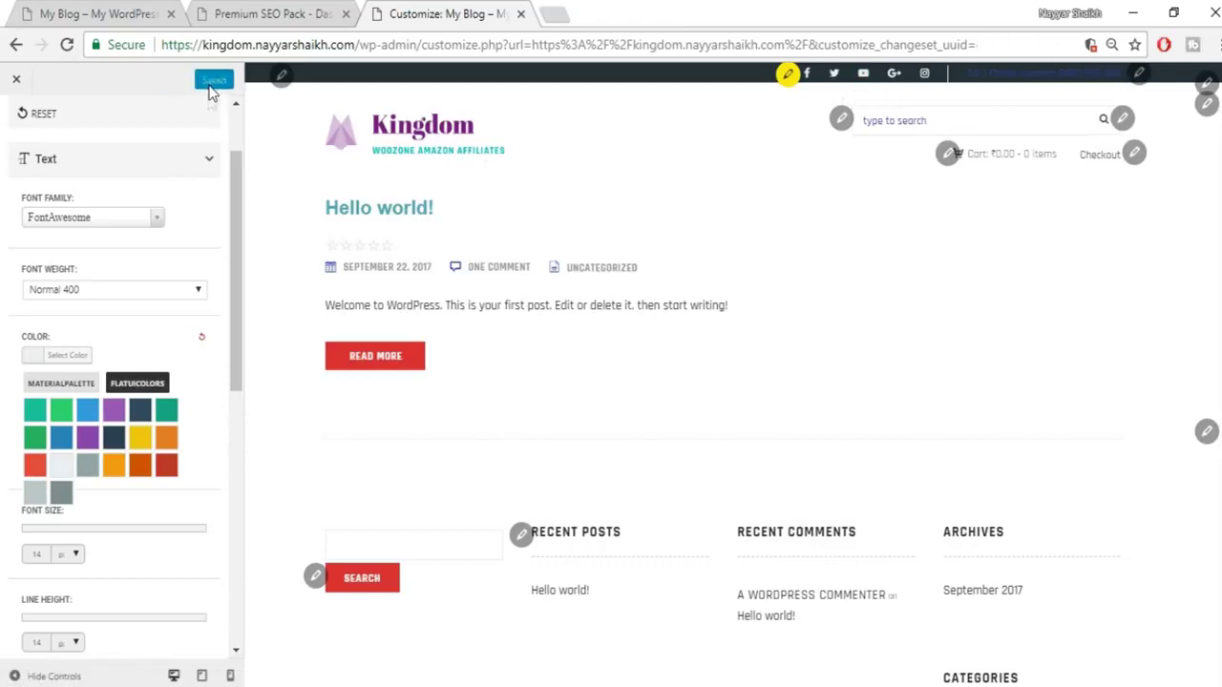
left_click(86, 14)
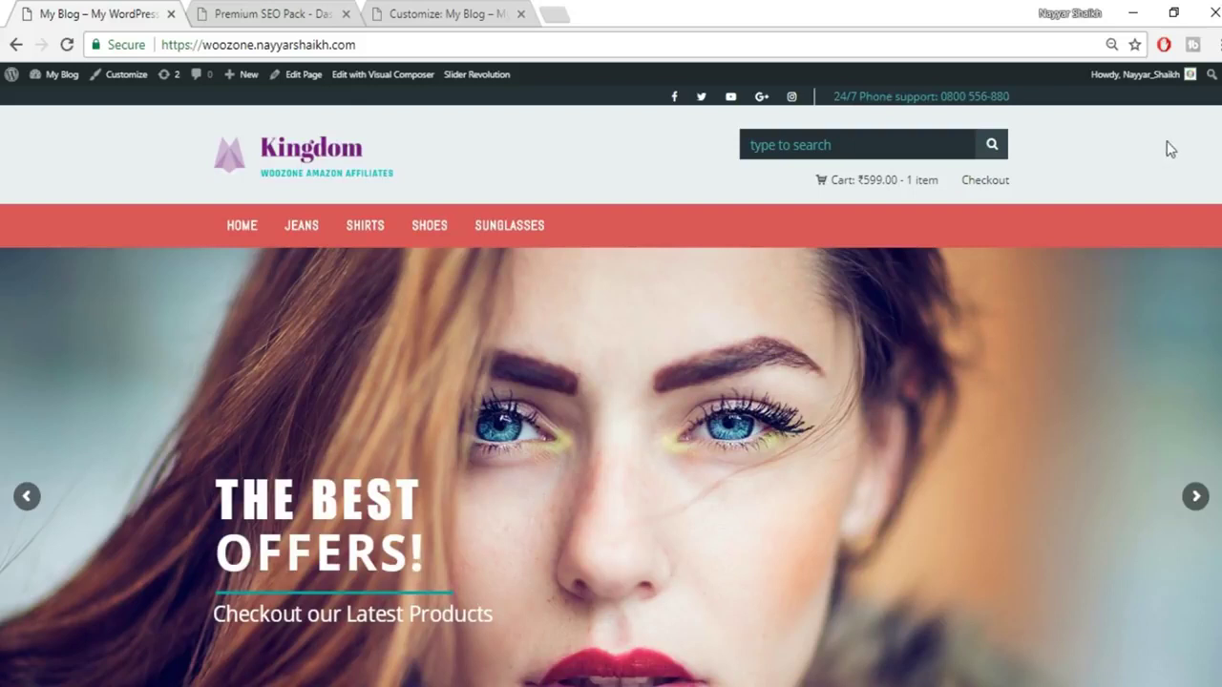
Step: Inspect the storefront header in DevTools and copy its kd_header_bg_color value #eceff1
right_click(1162, 136)
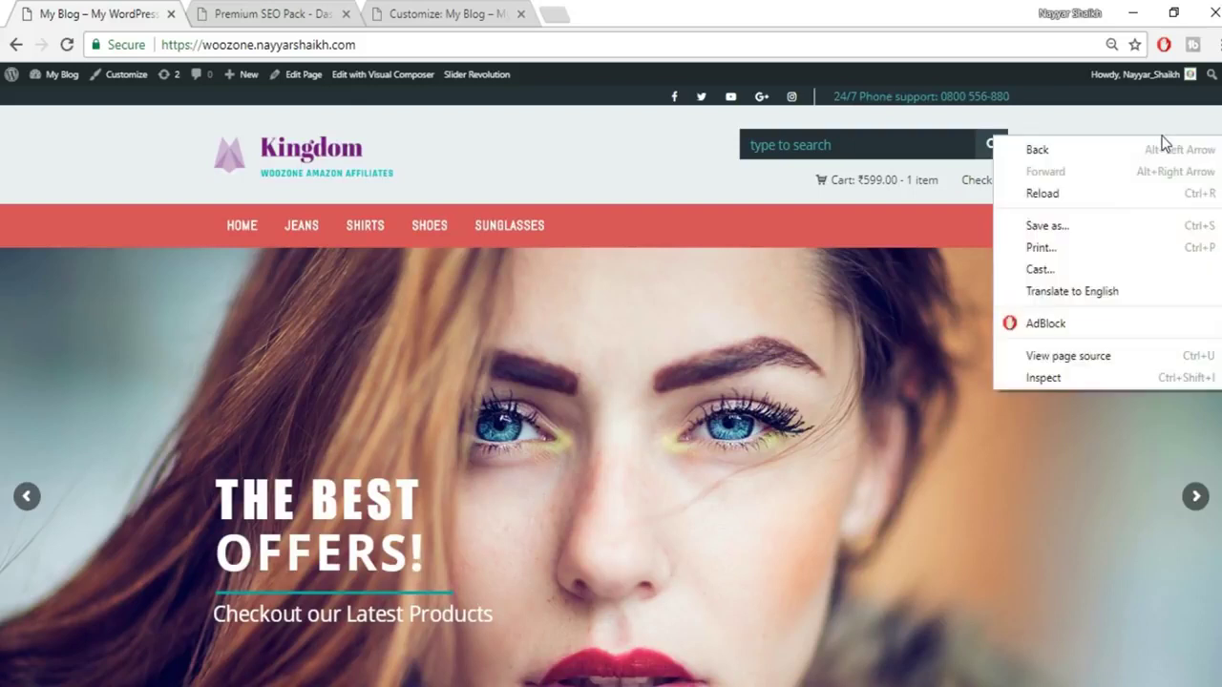
left_click(1073, 374)
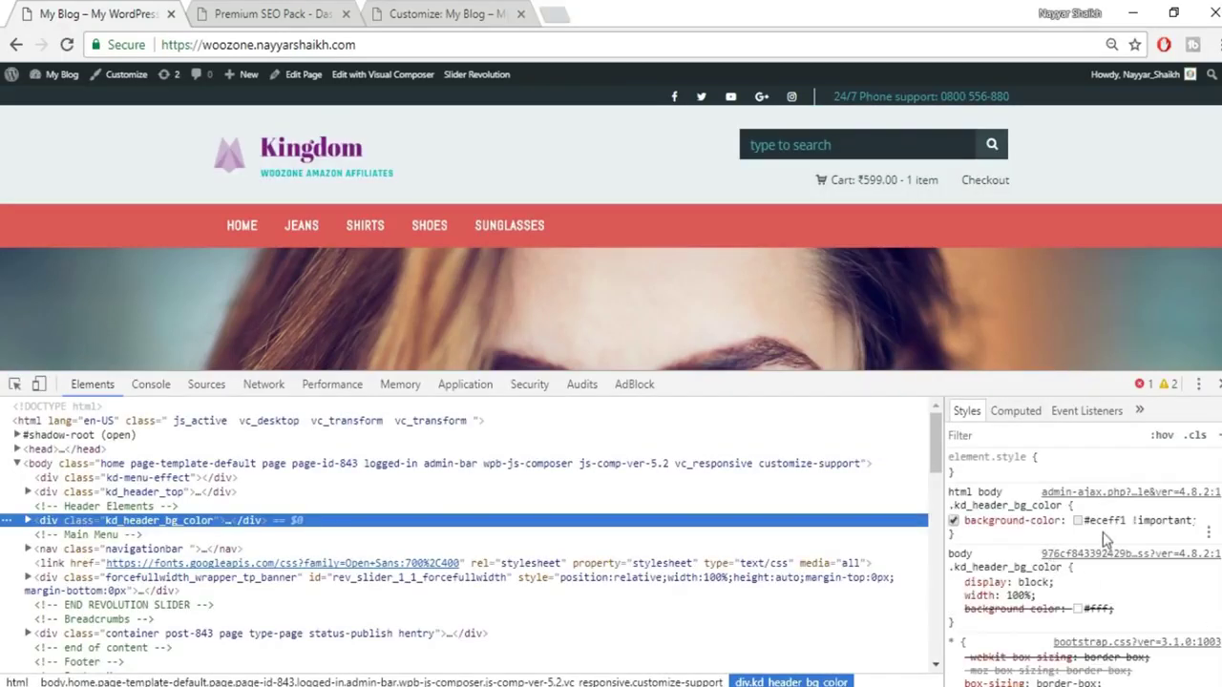
left_click(1108, 522)
left_click(1108, 521)
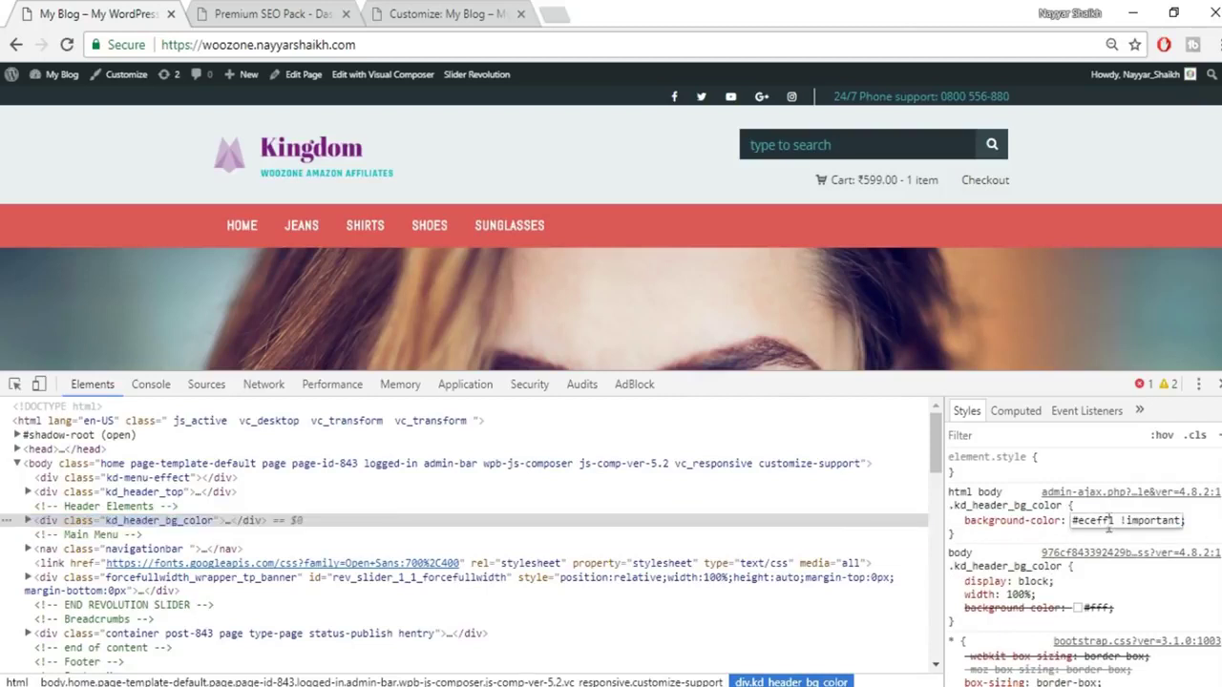
left_click(1041, 539)
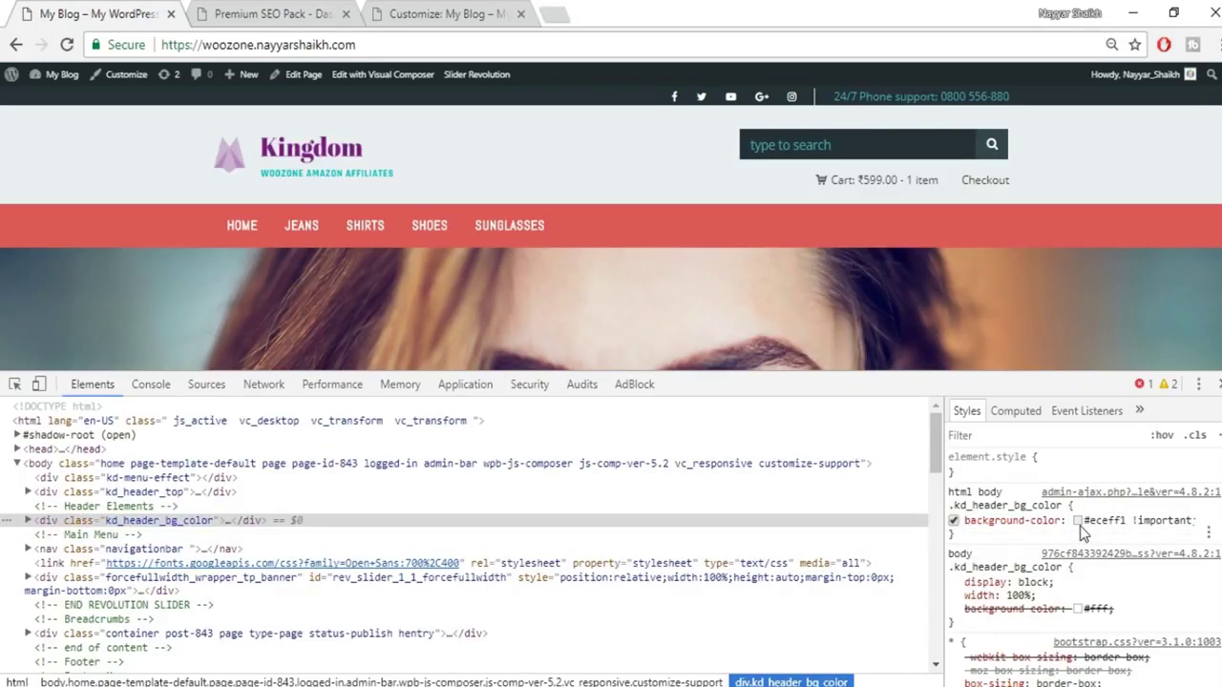
left_click(1107, 521)
left_click_drag(1113, 520, 1069, 520)
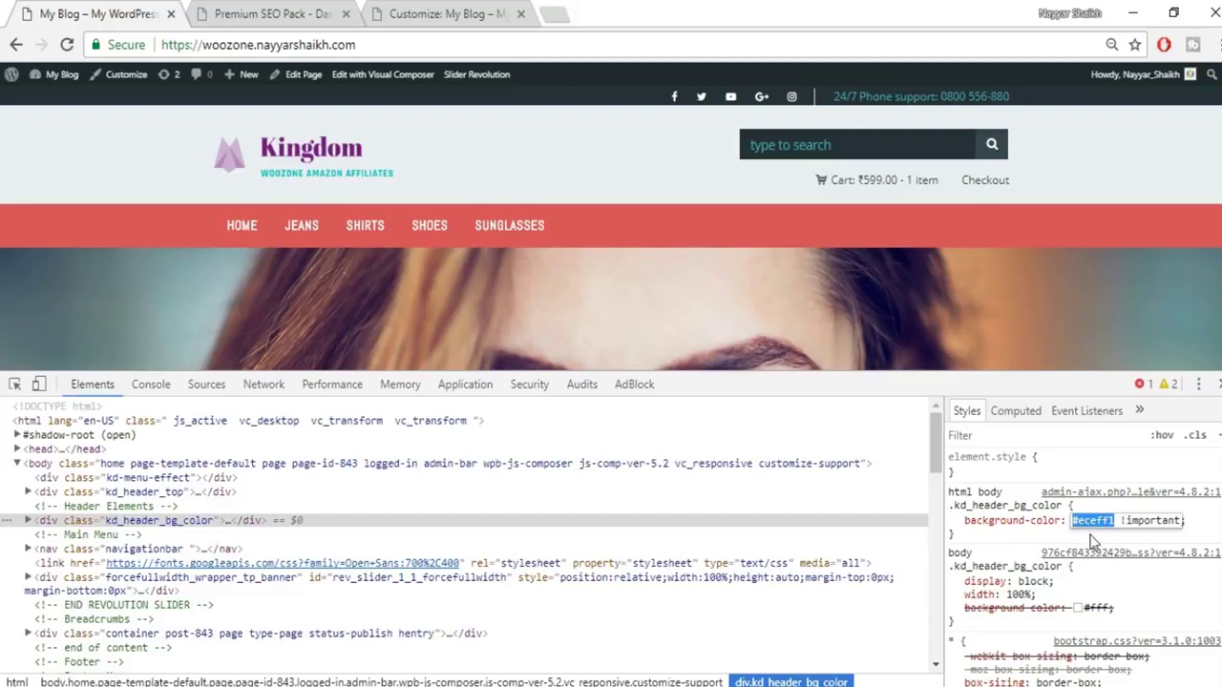
left_click(448, 13)
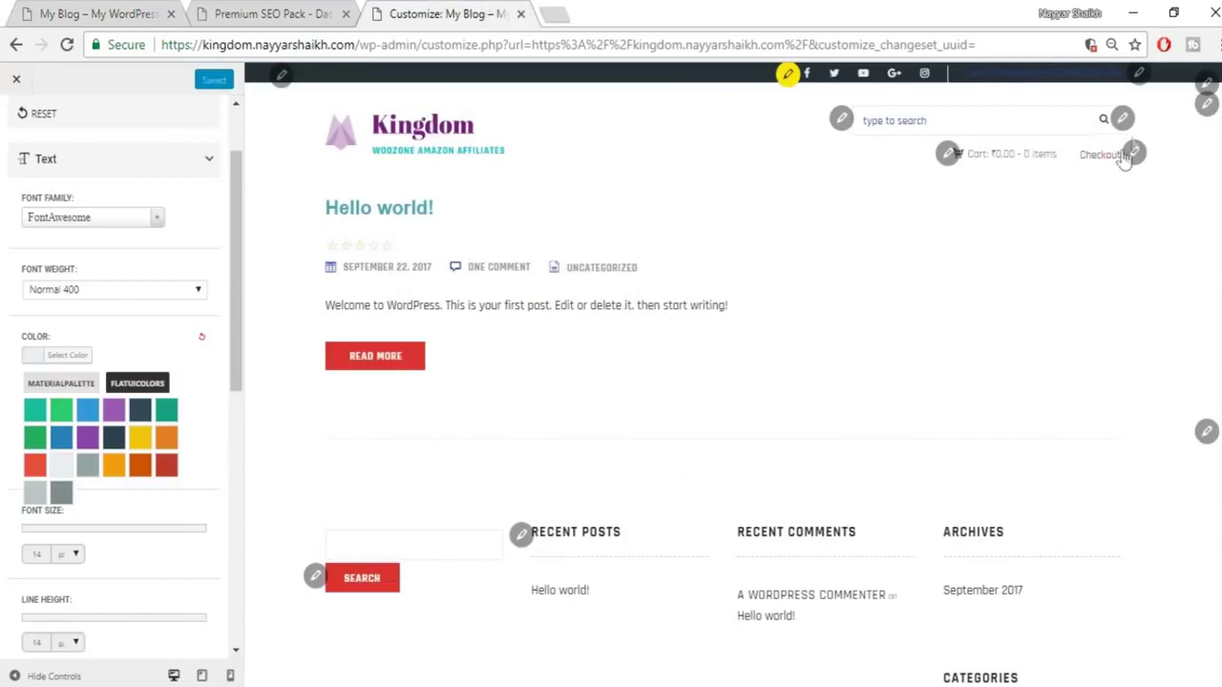
Step: Paste #eceff1 as the Kingdom header's background colour in the Customizer
left_click(1208, 107)
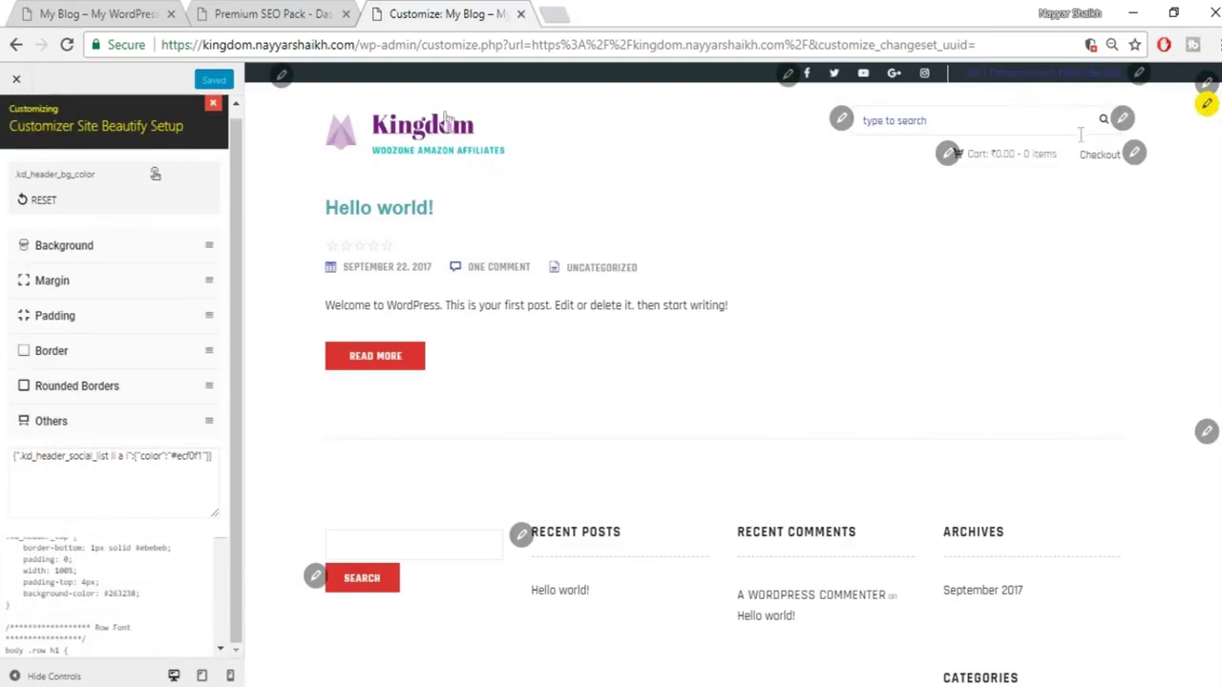
left_click(87, 245)
left_click(67, 332)
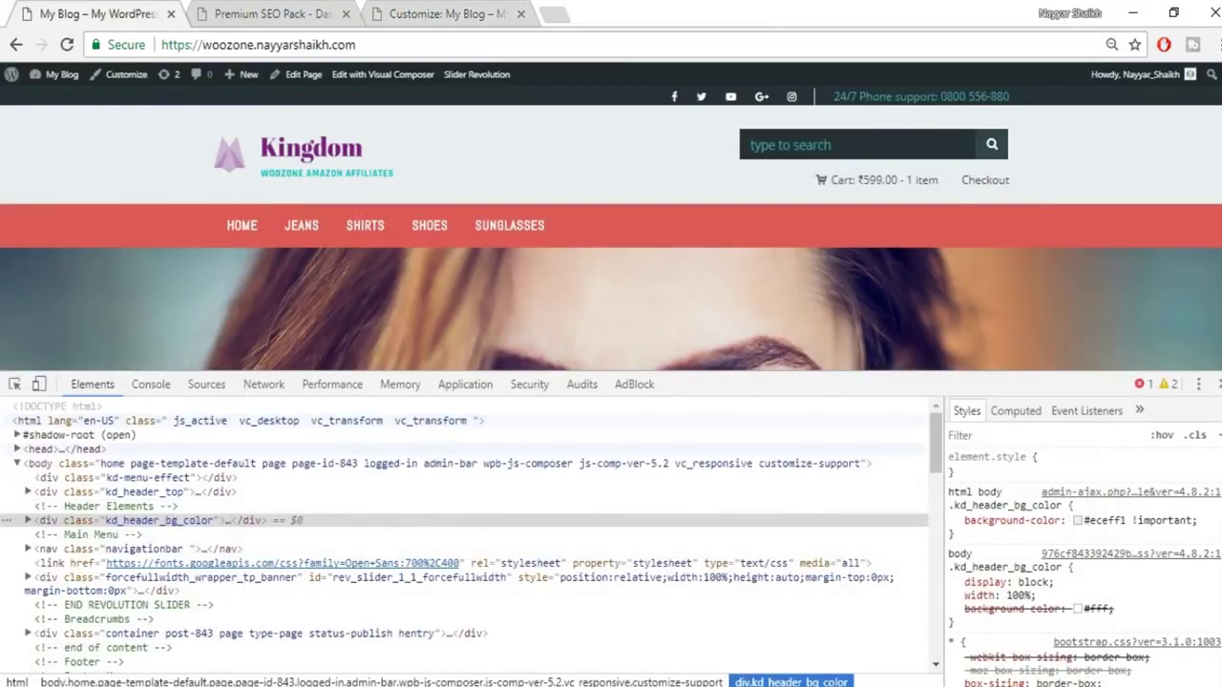
left_click(428, 13)
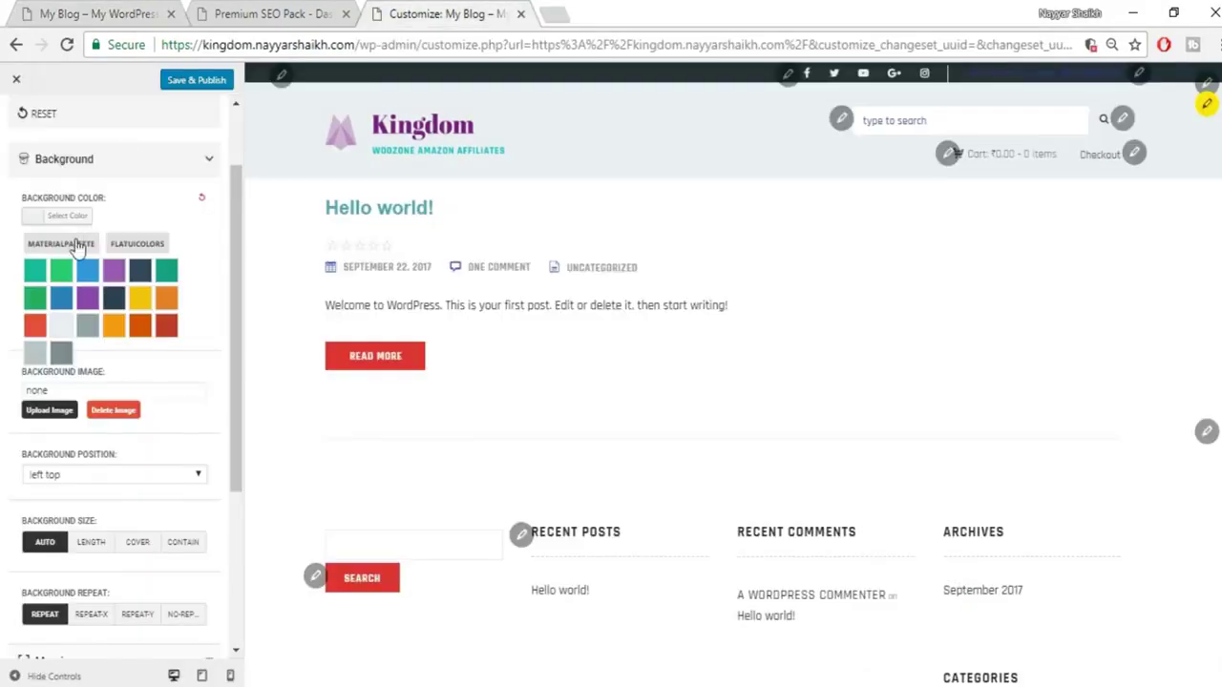
left_click(79, 224)
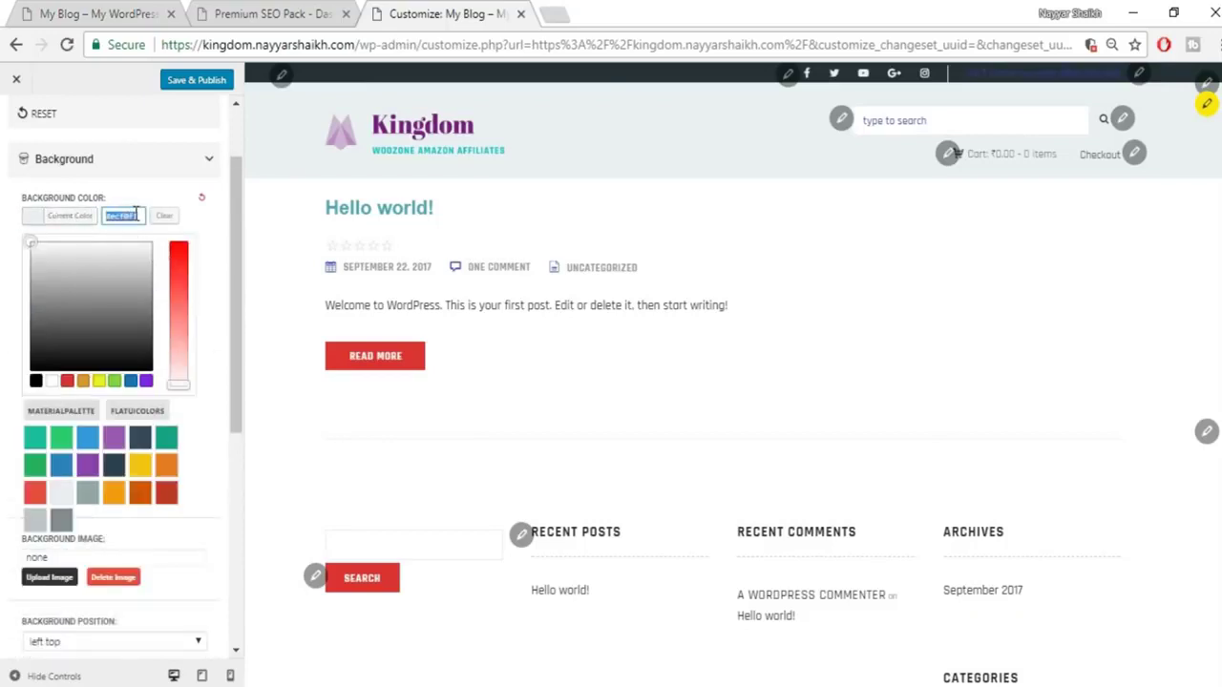
key("ctrl+v")
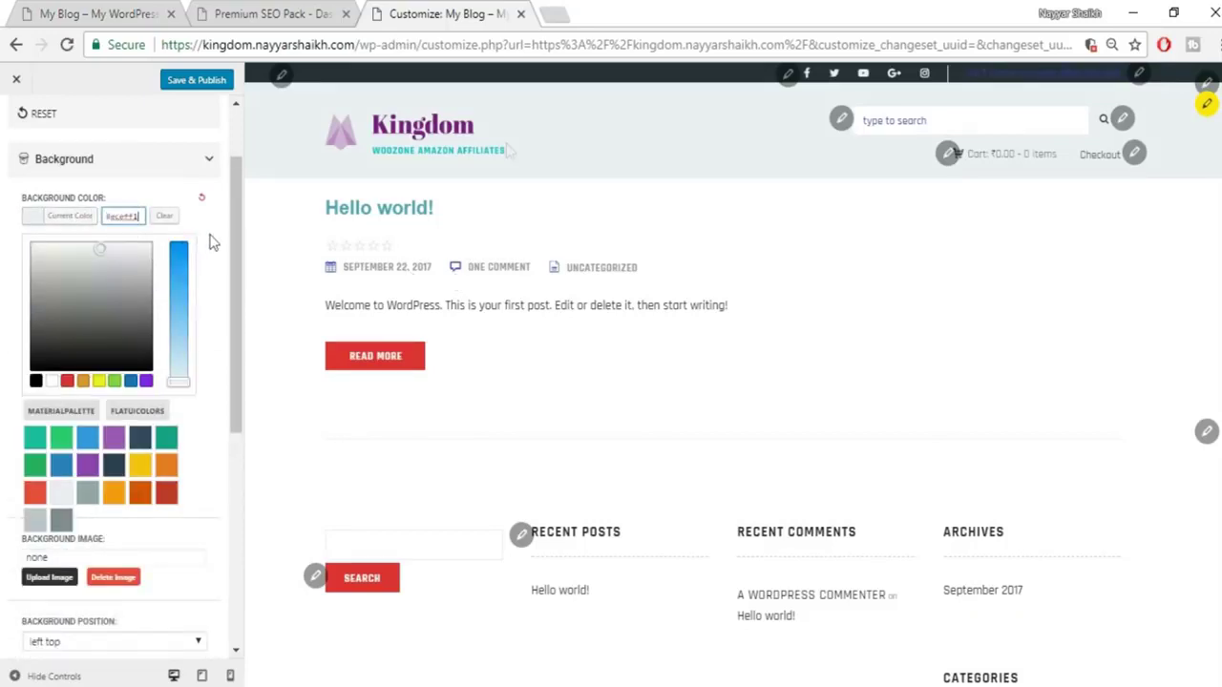
left_click(212, 243)
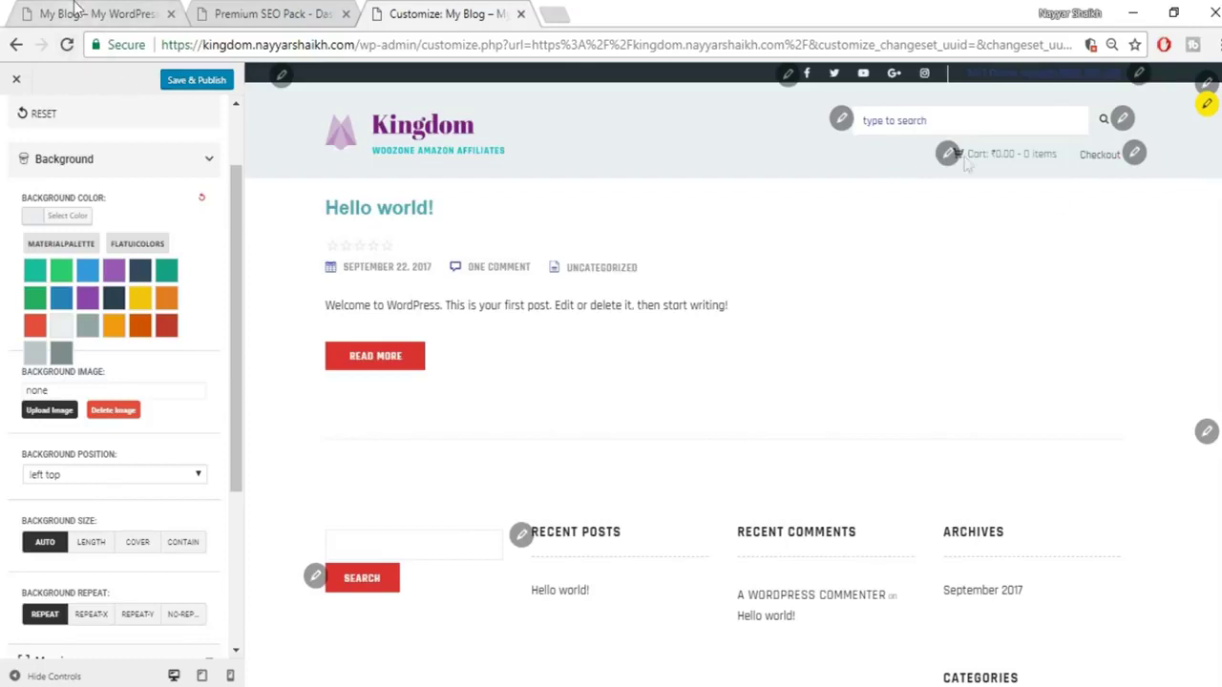
key("alt+space")
left_click(132, 8)
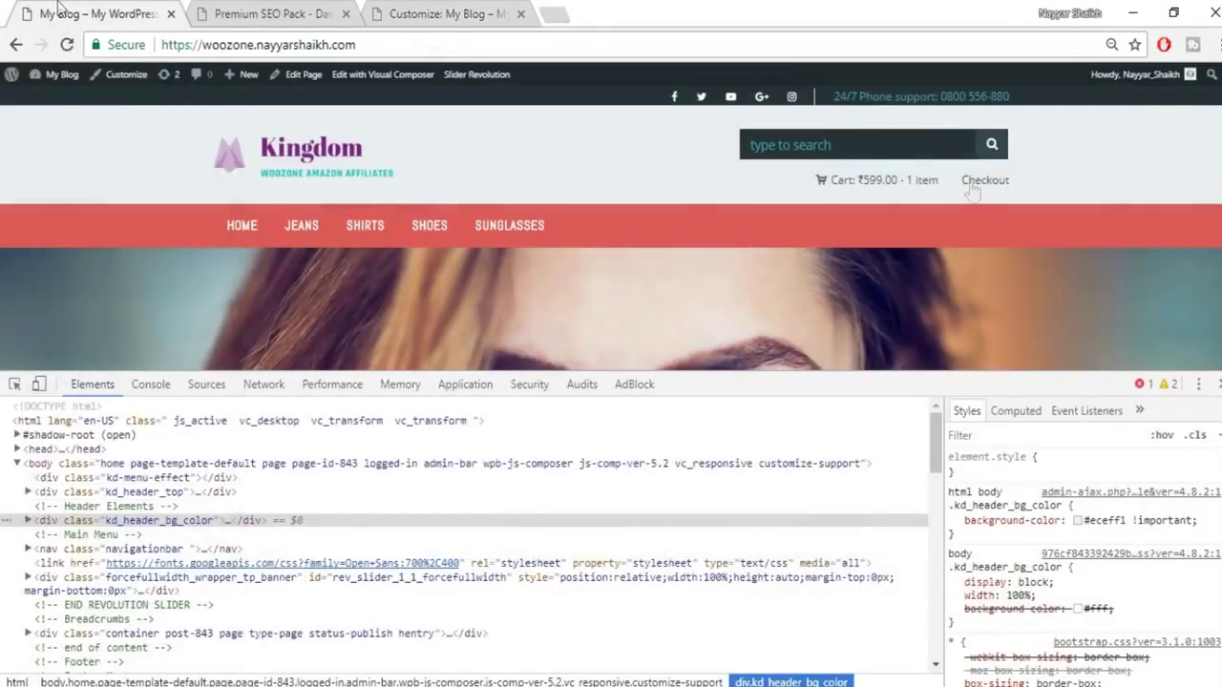
Step: Inspect the live site's search box and copy its .kd_search background colour #263238
right_click(937, 146)
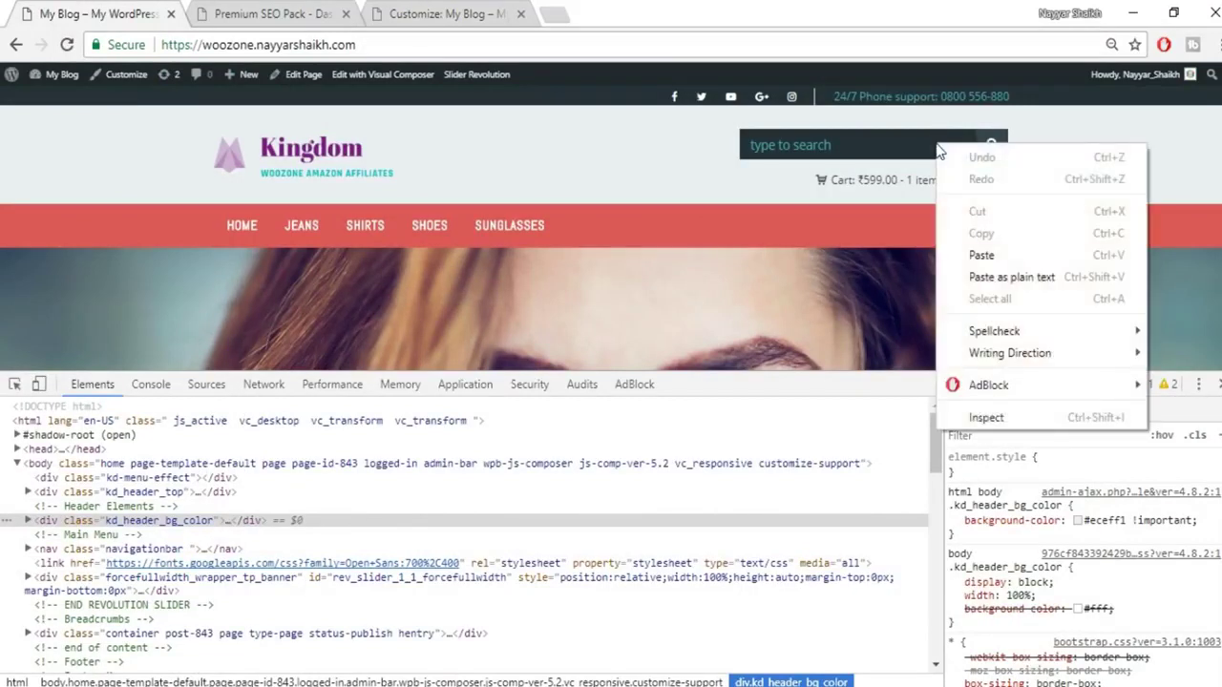
left_click(974, 420)
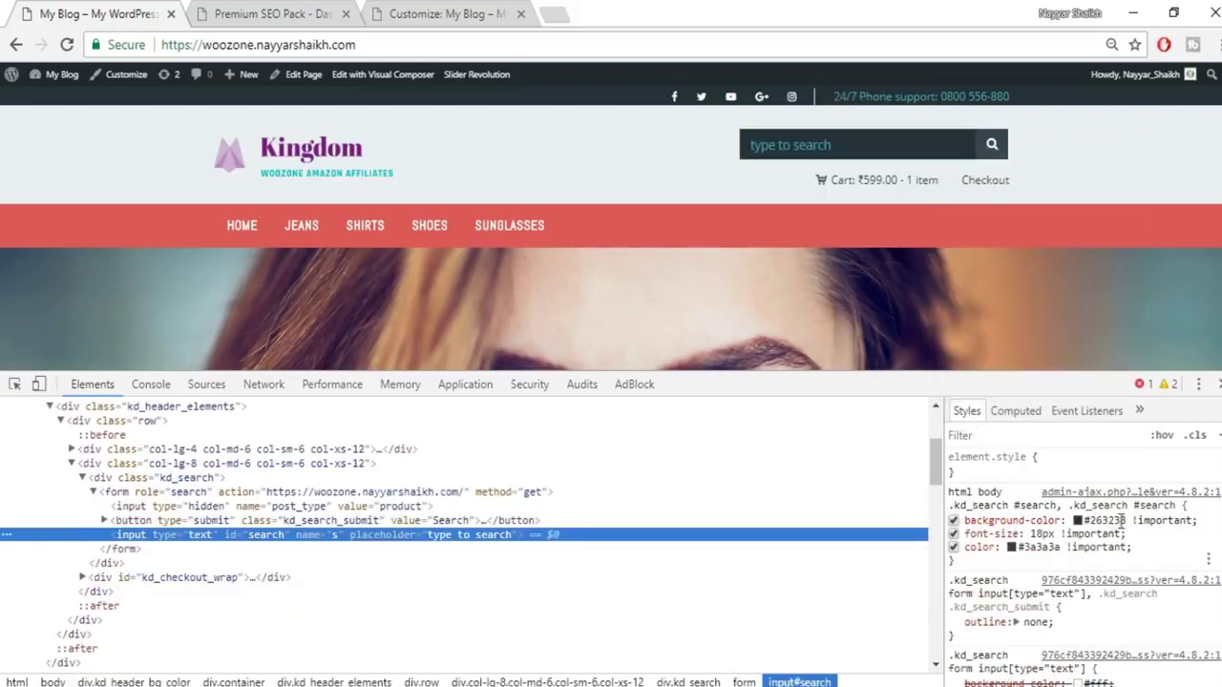
left_click(1121, 520)
left_click(1113, 517)
left_click_drag(1113, 517, 1057, 515)
key("ctrl+c")
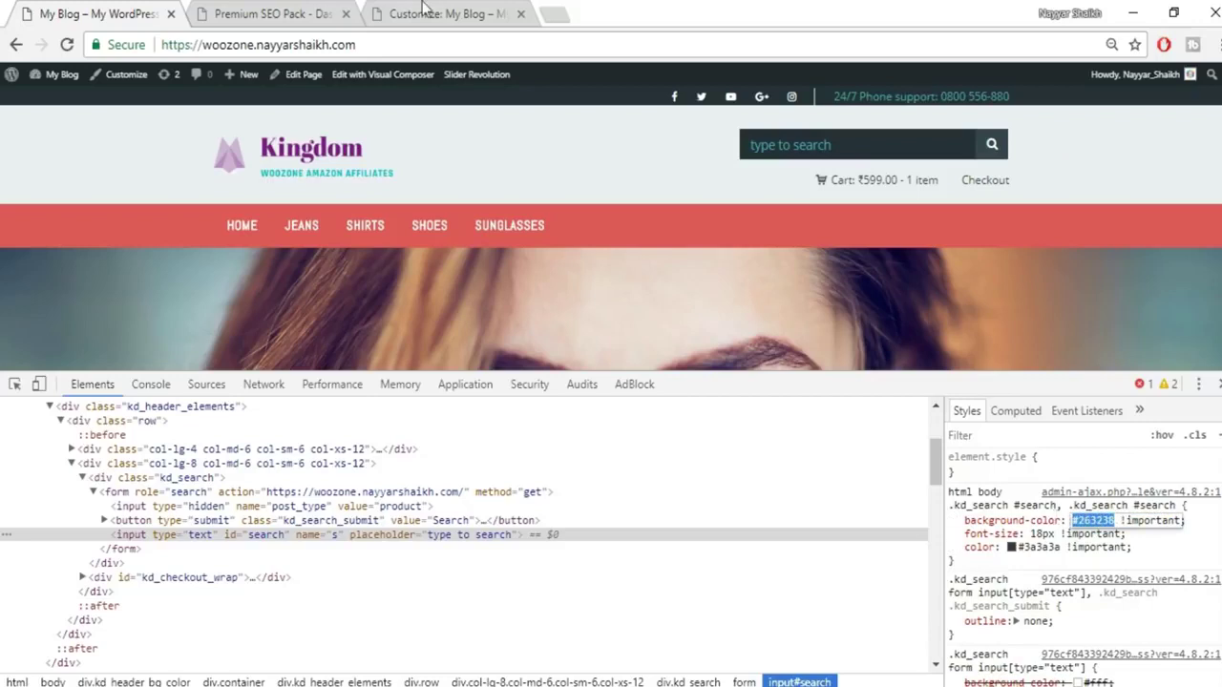
left_click(439, 14)
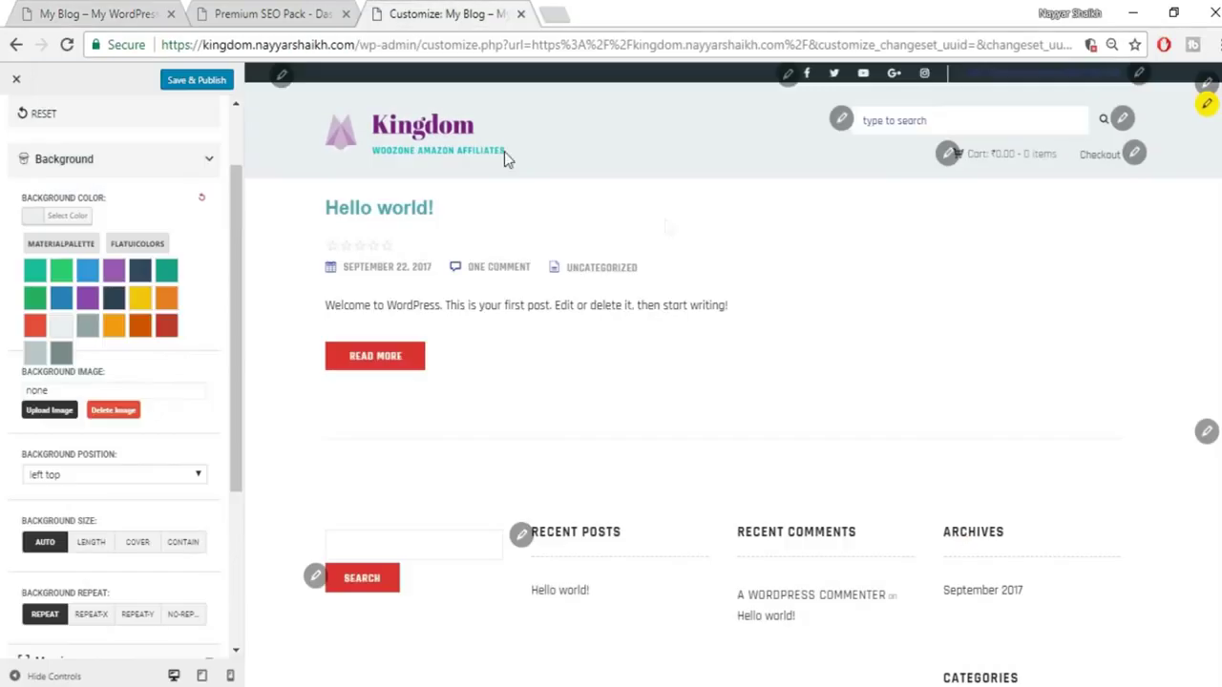
Step: Set the Customizer search box background to #263238 after briefly trying purple and red
left_click(842, 124)
left_click(65, 252)
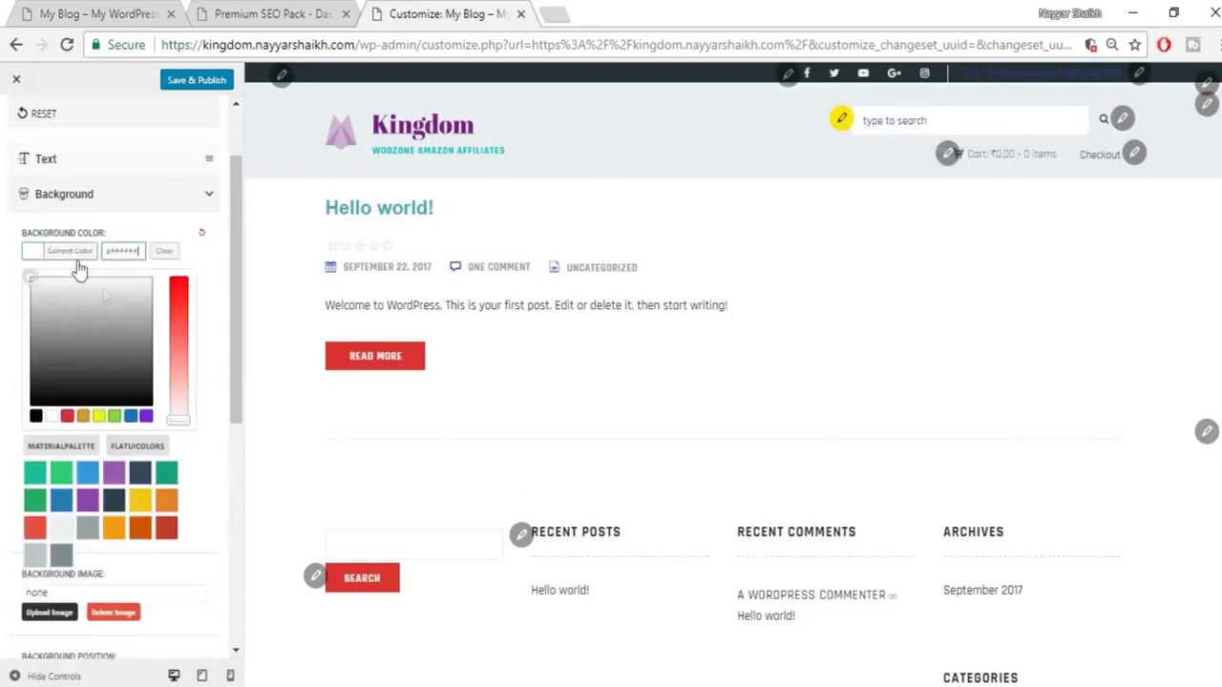
left_click(126, 251)
key("ctrl+v")
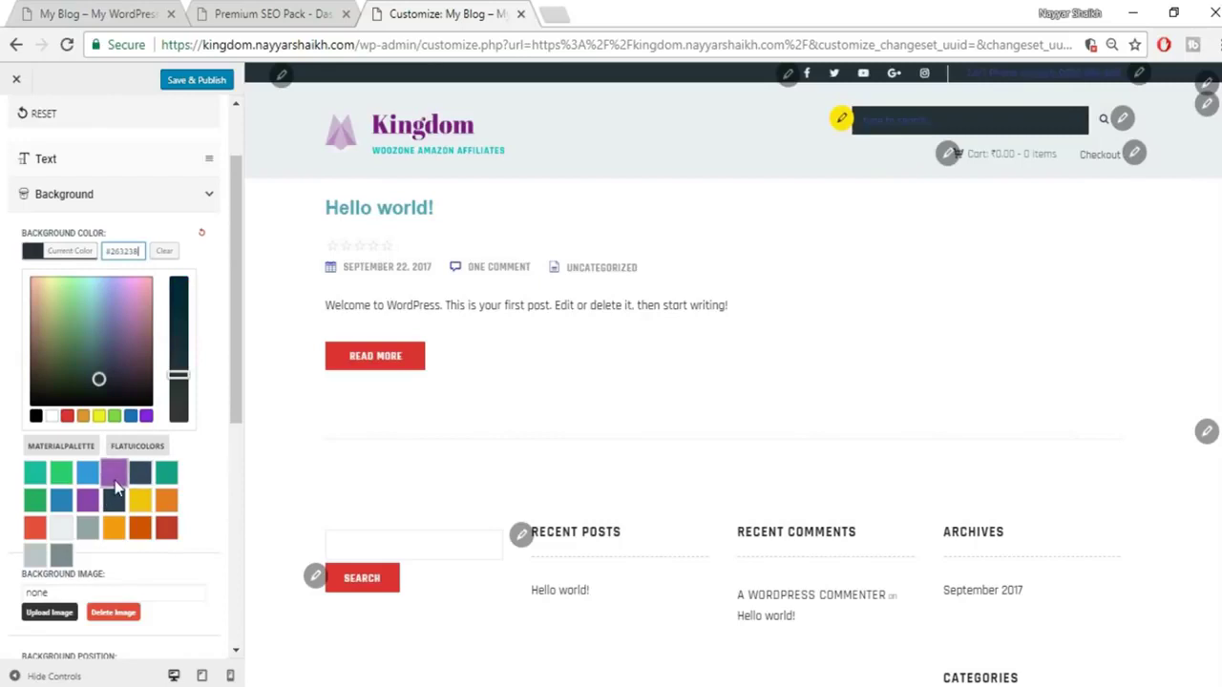
left_click(115, 477)
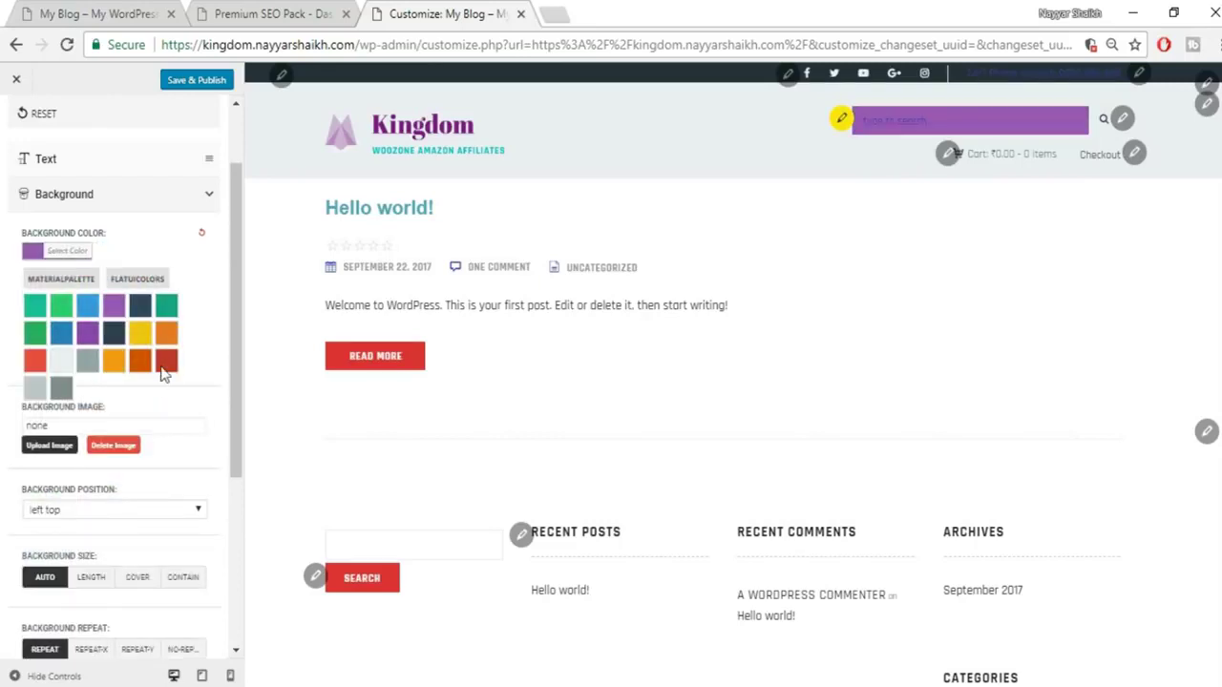
left_click(167, 360)
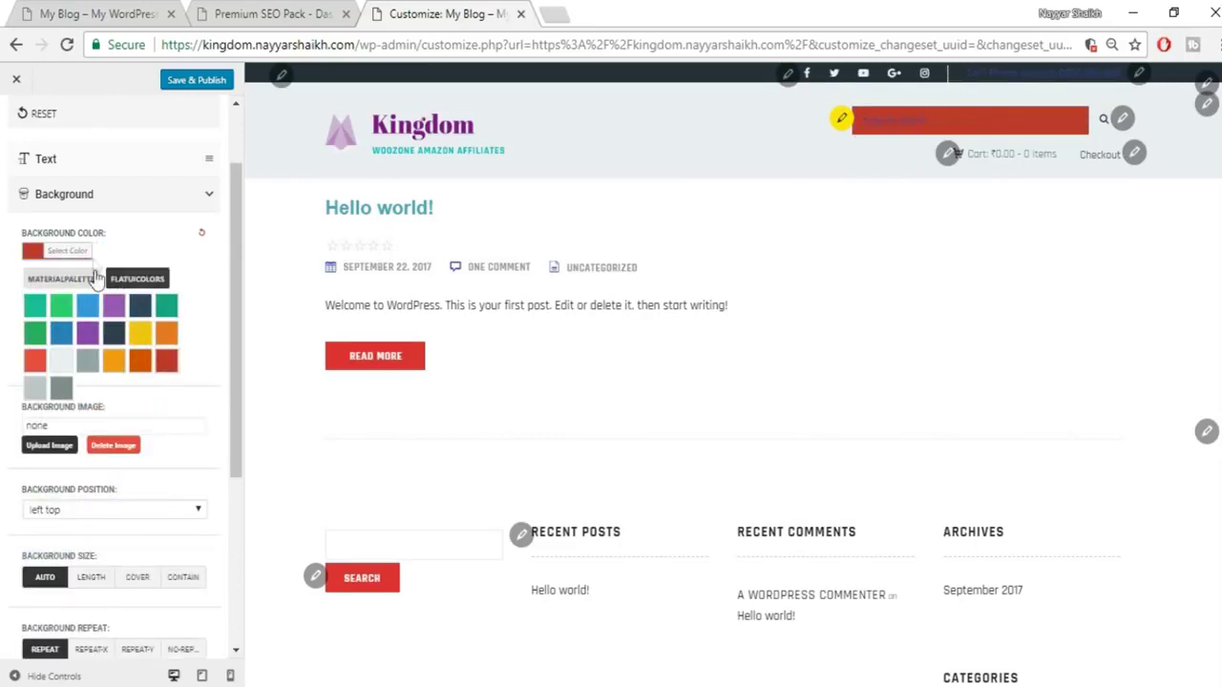
left_click(65, 251)
key("ctrl+v")
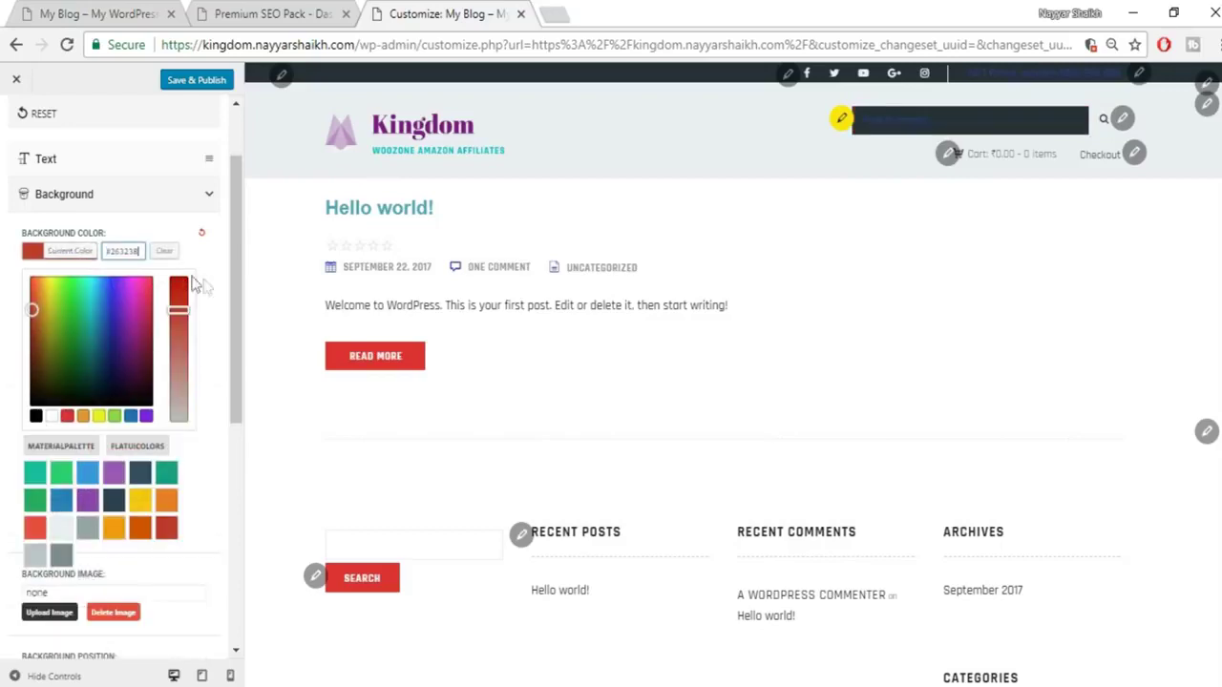
left_click(210, 283)
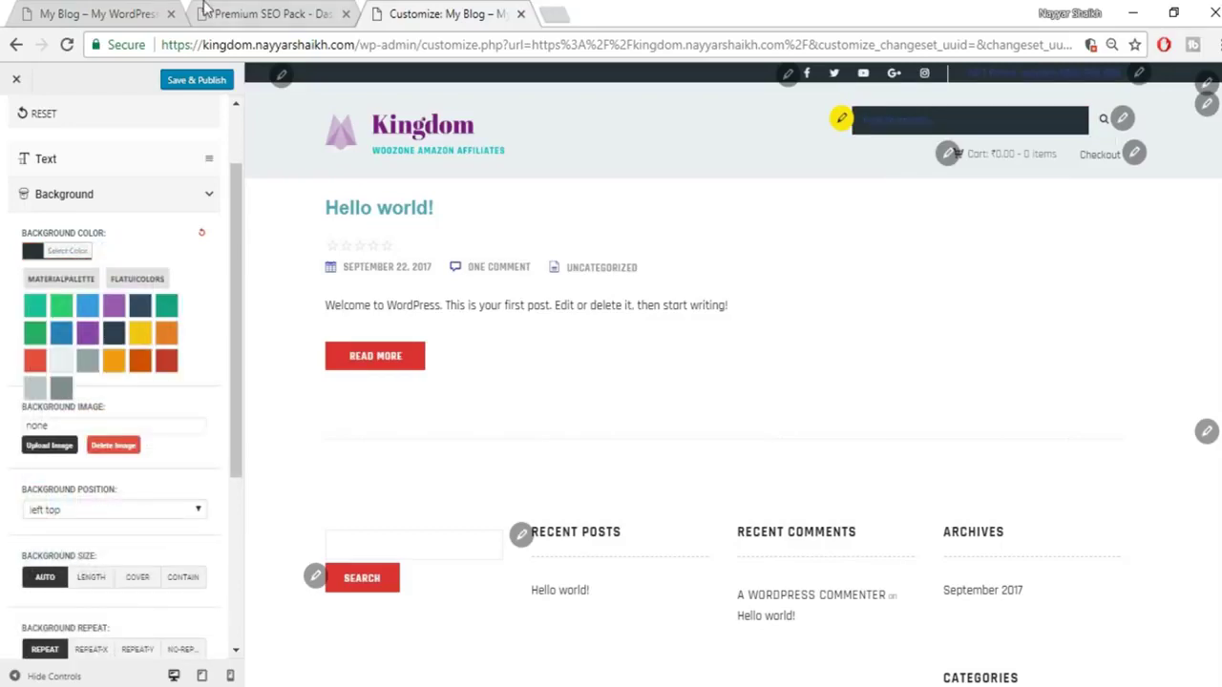
key("ctrl+1")
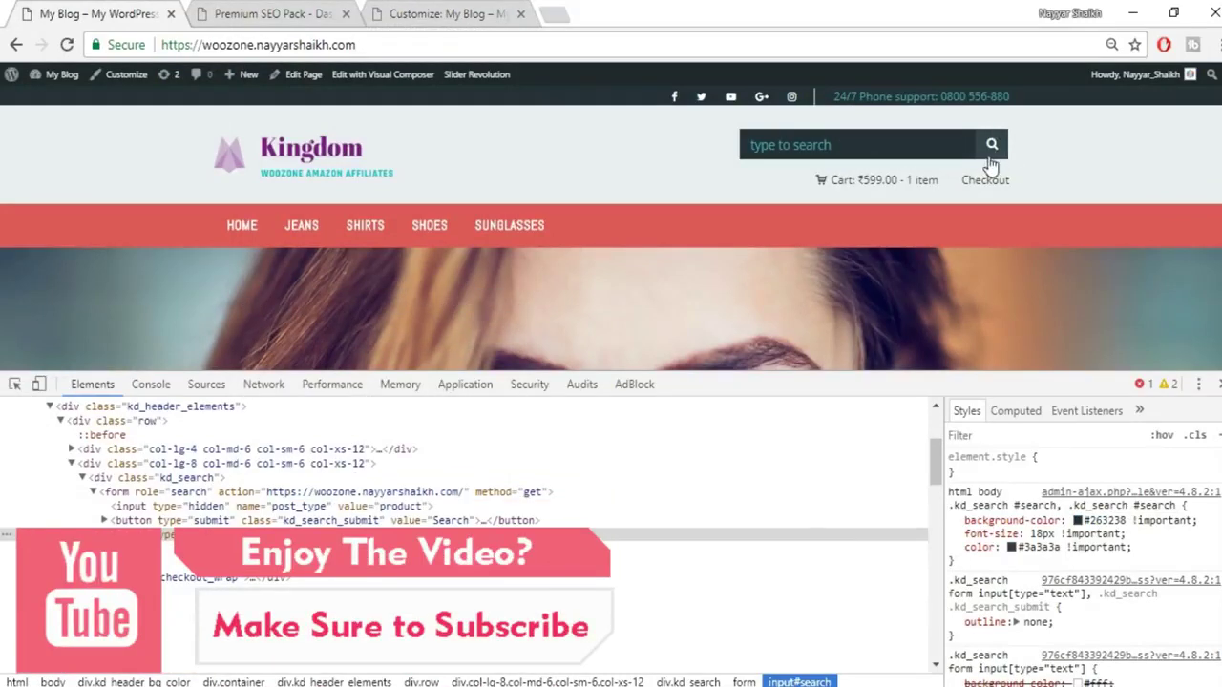
Step: Inspect the search button and enter #37474f as its Customizer background colour
right_click(989, 162)
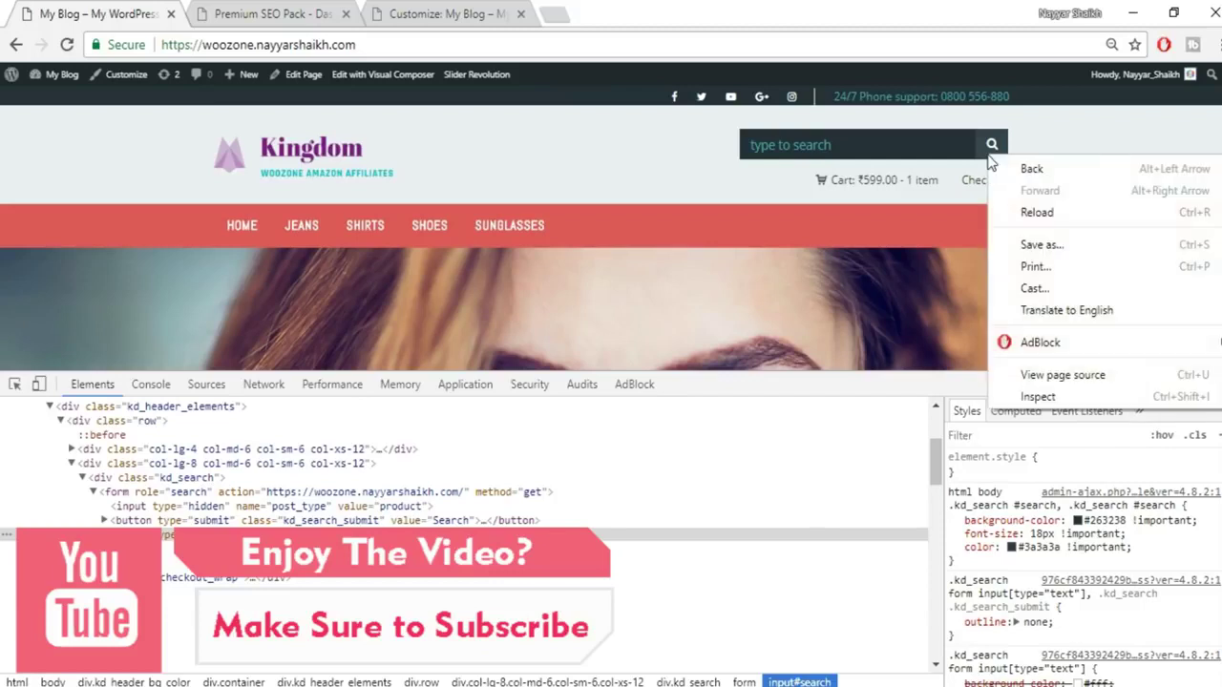
left_click(1050, 396)
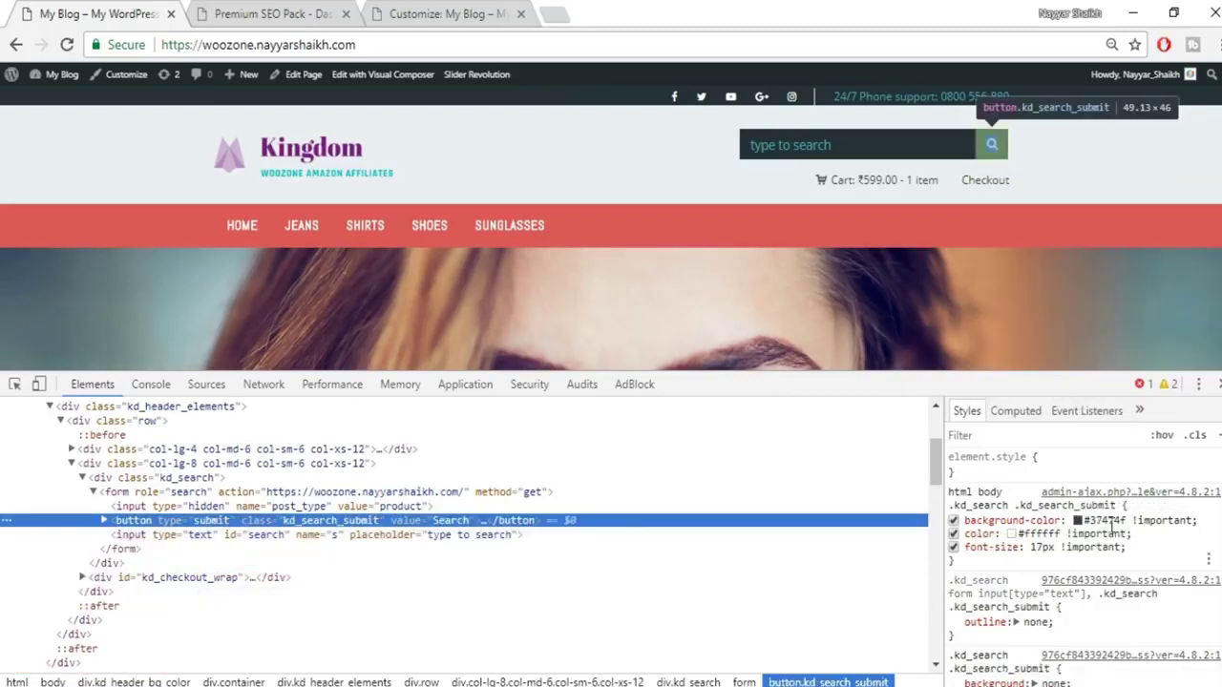
left_click(1107, 520)
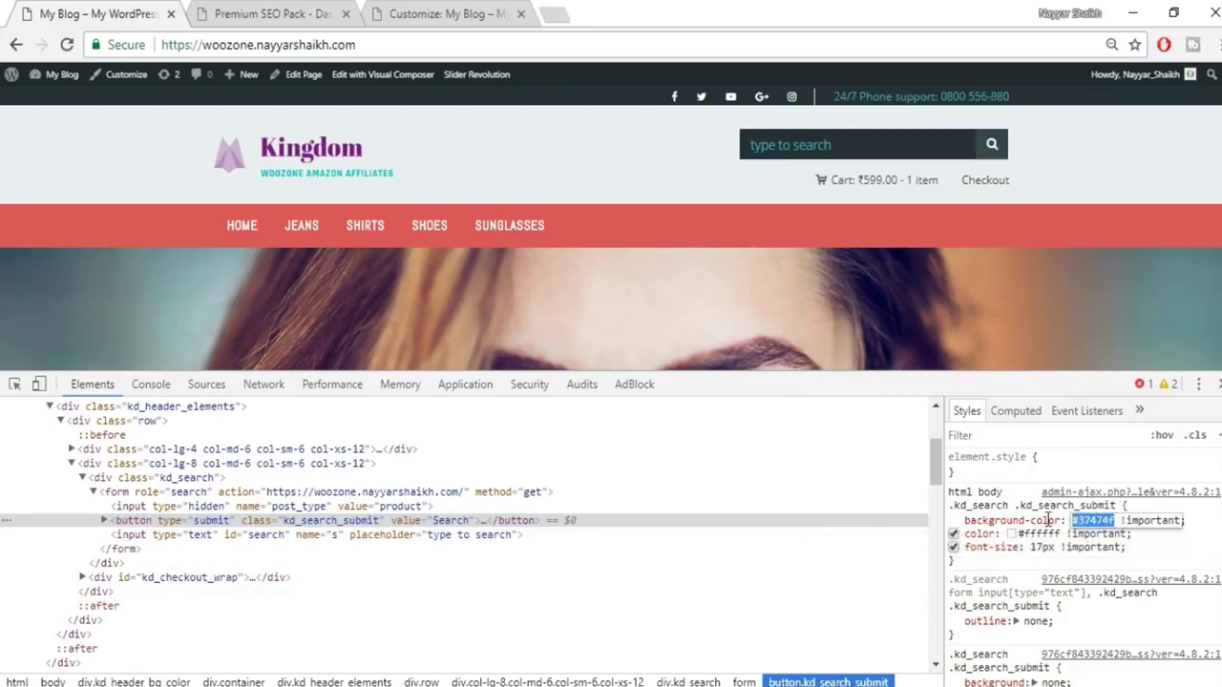
left_click(425, 10)
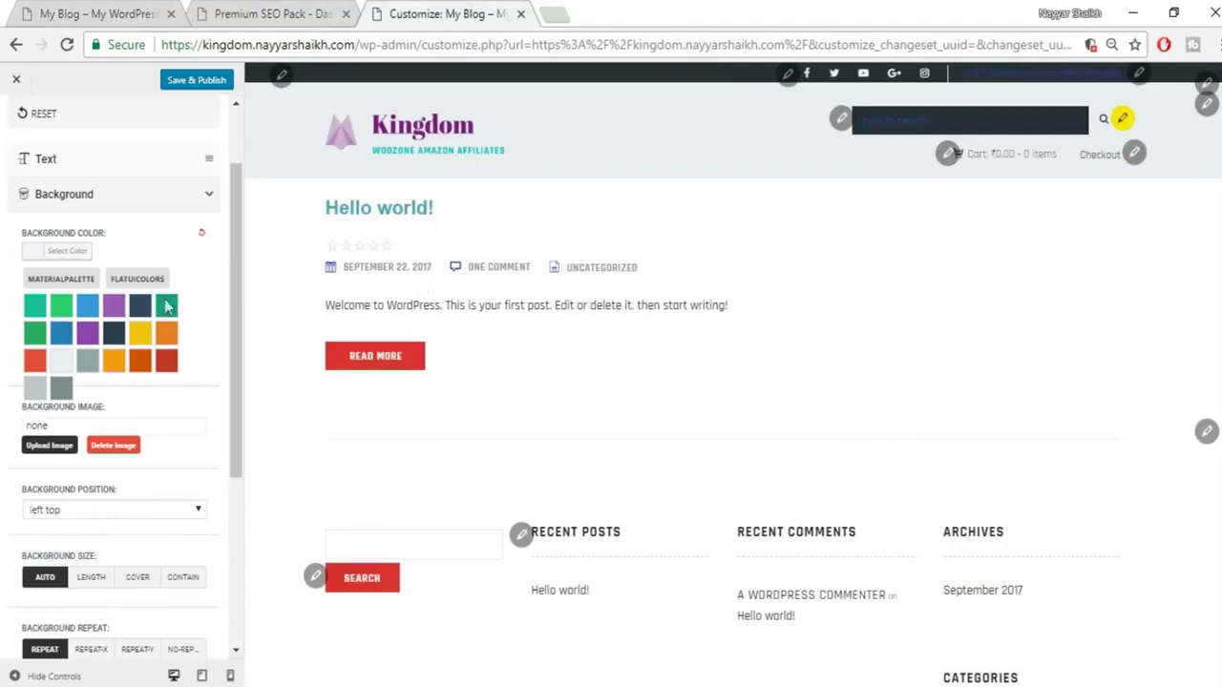
left_click(72, 254)
type("#37474f")
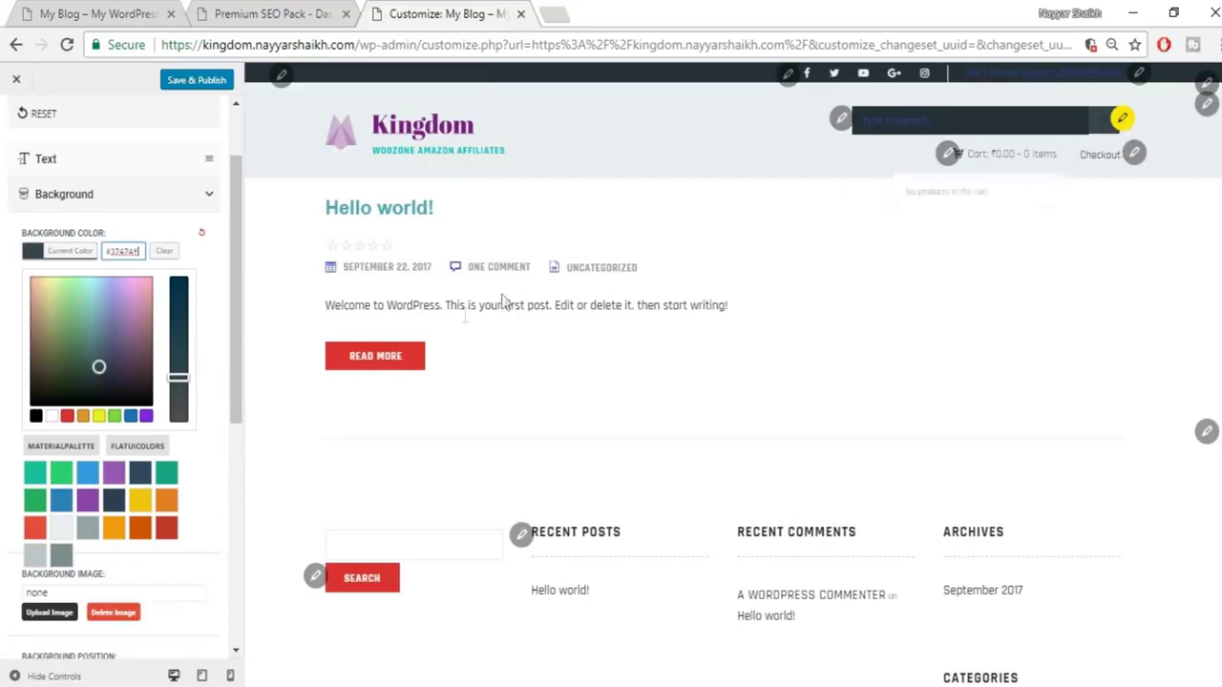
mouse_move(1012, 153)
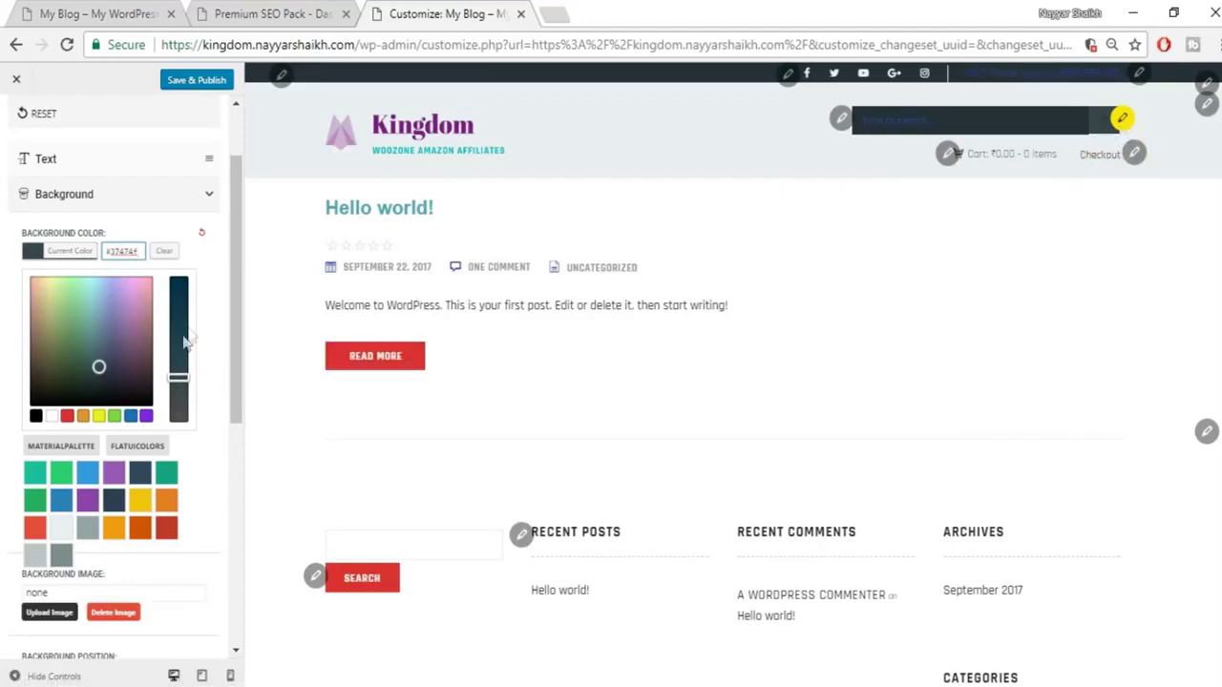
left_click(129, 11)
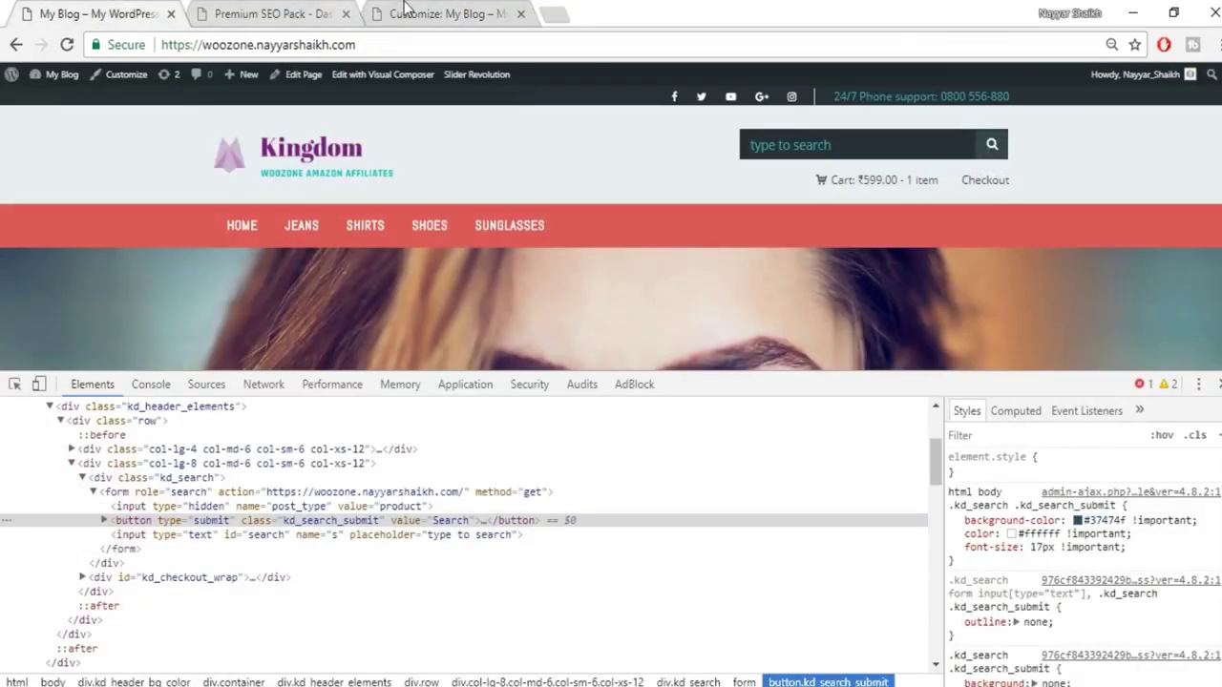
left_click(439, 13)
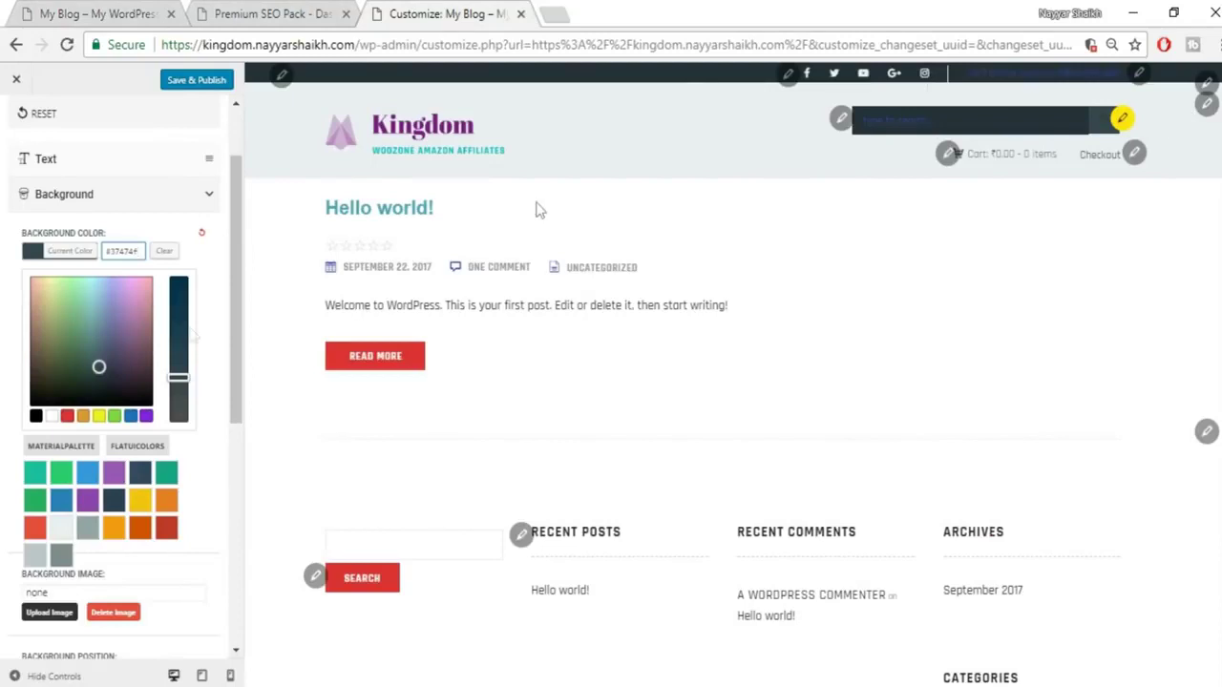
Step: Make the search button's text white and publish the styling changes
left_click(156, 196)
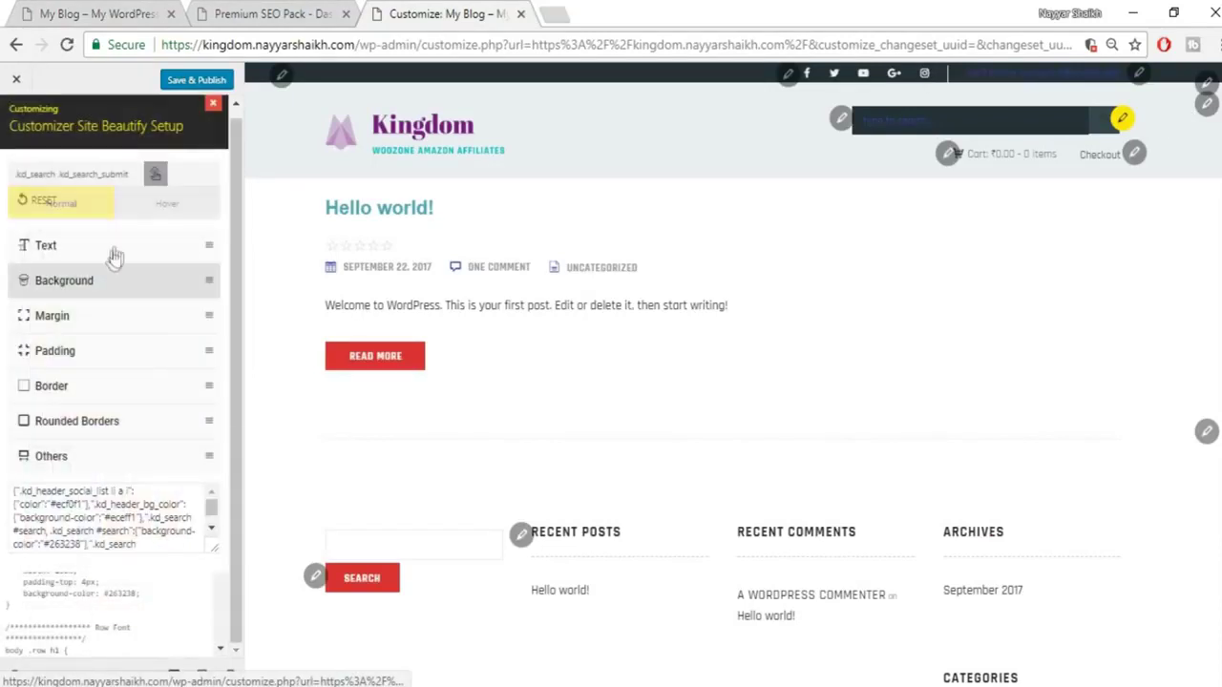
left_click(119, 250)
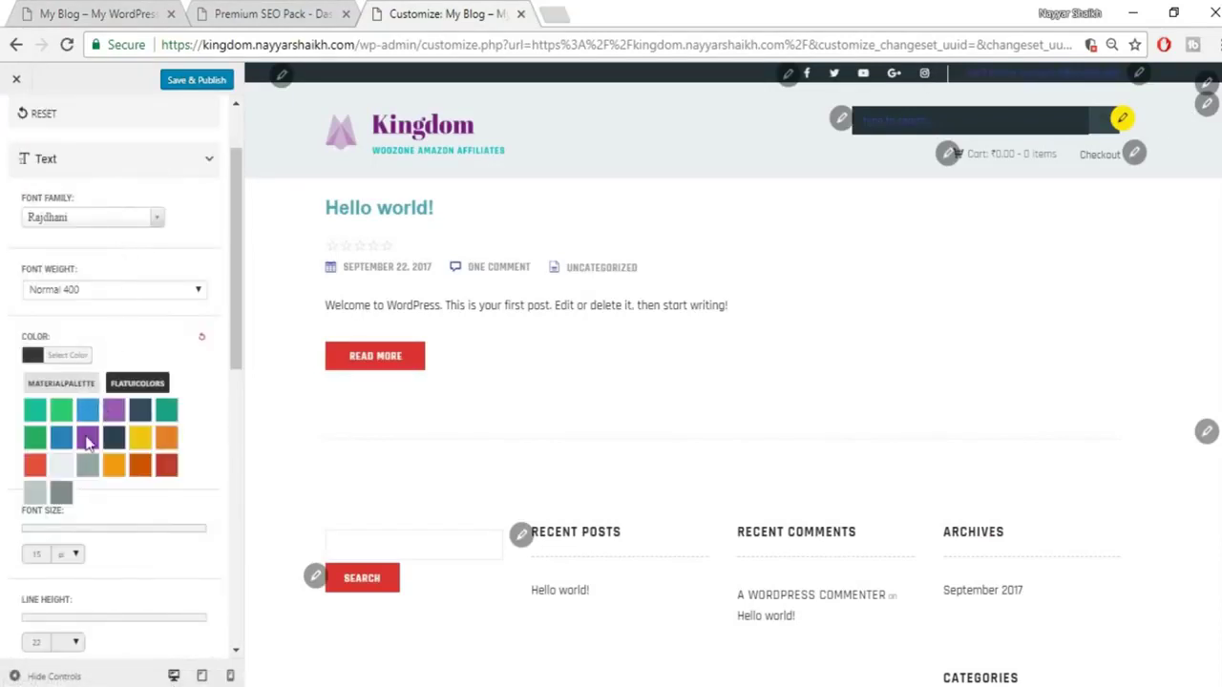
left_click(56, 471)
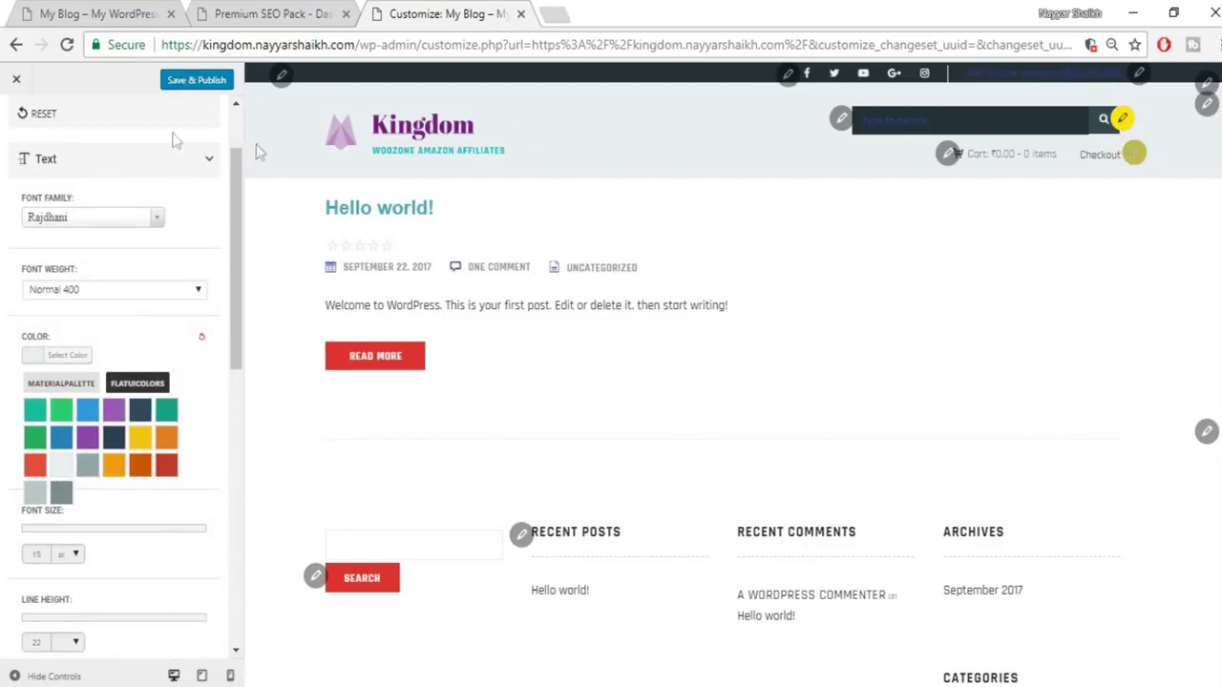
left_click(193, 83)
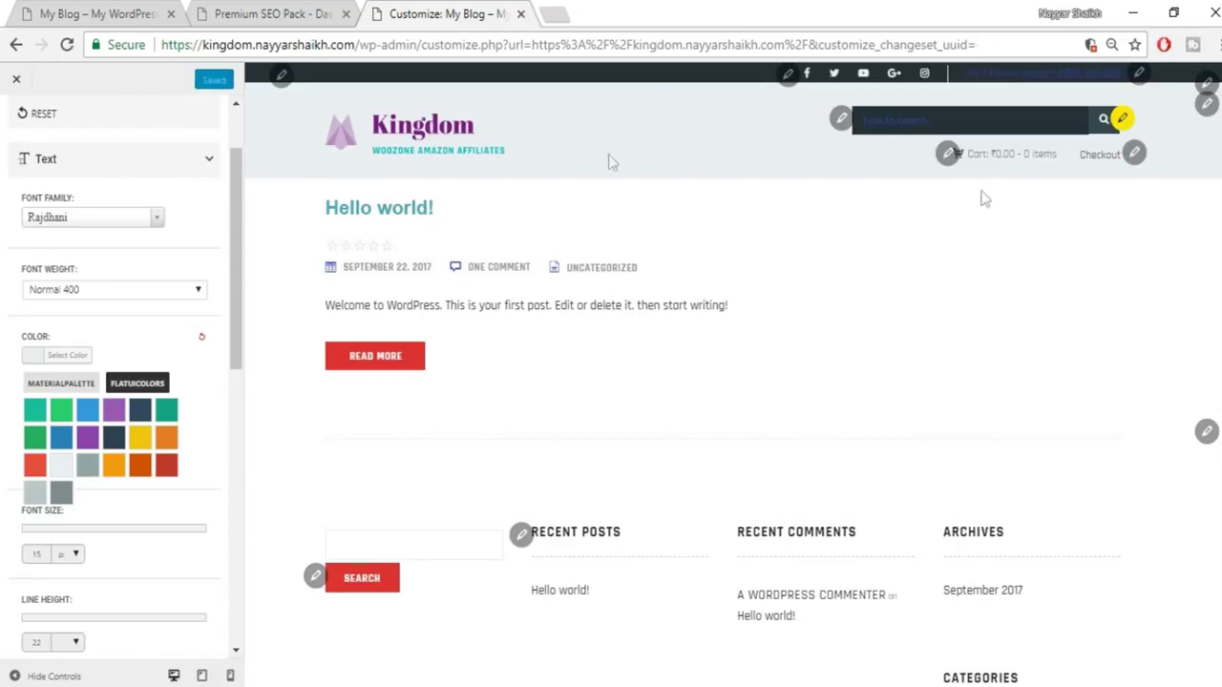
scroll(82, 191, "up", 1)
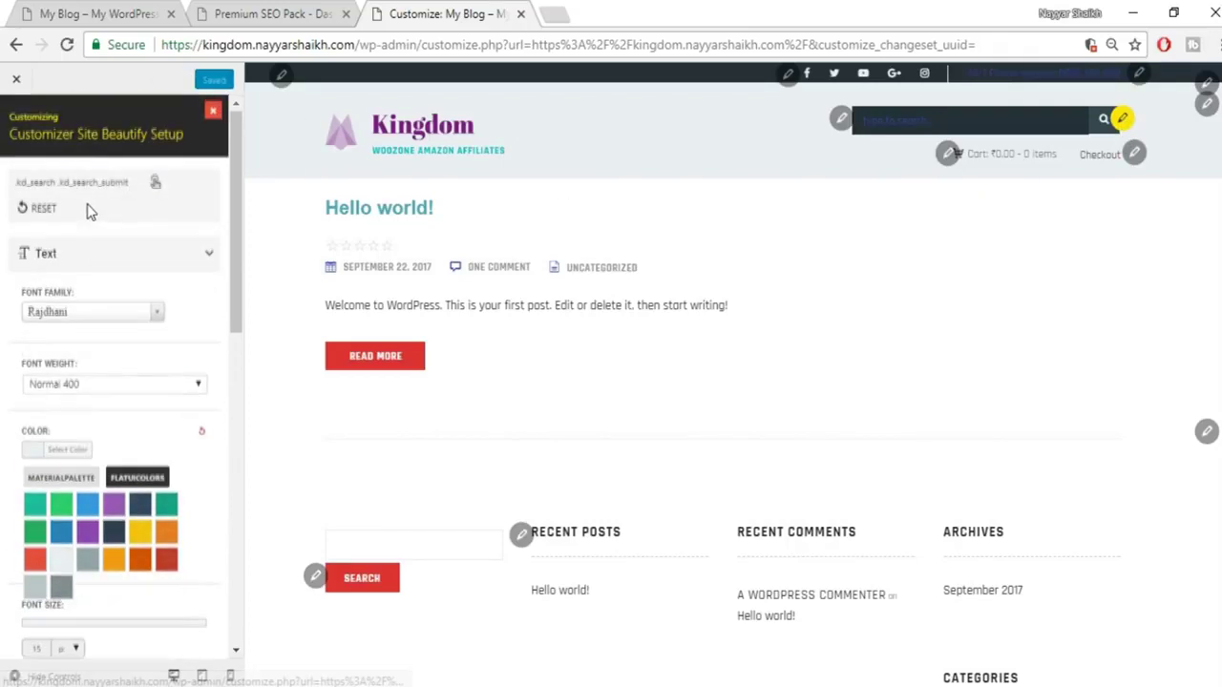
Step: Close the Site Beautify panel and leave Additional CSS for the main customizer list
left_click(213, 114)
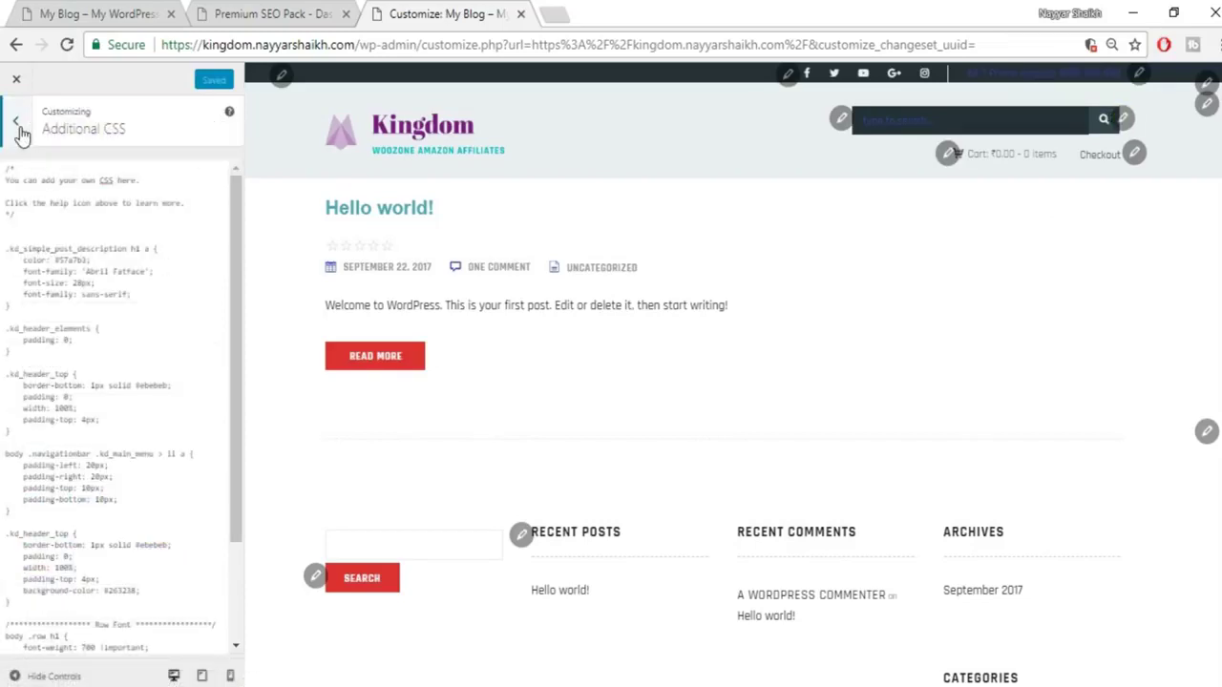
key("Escape")
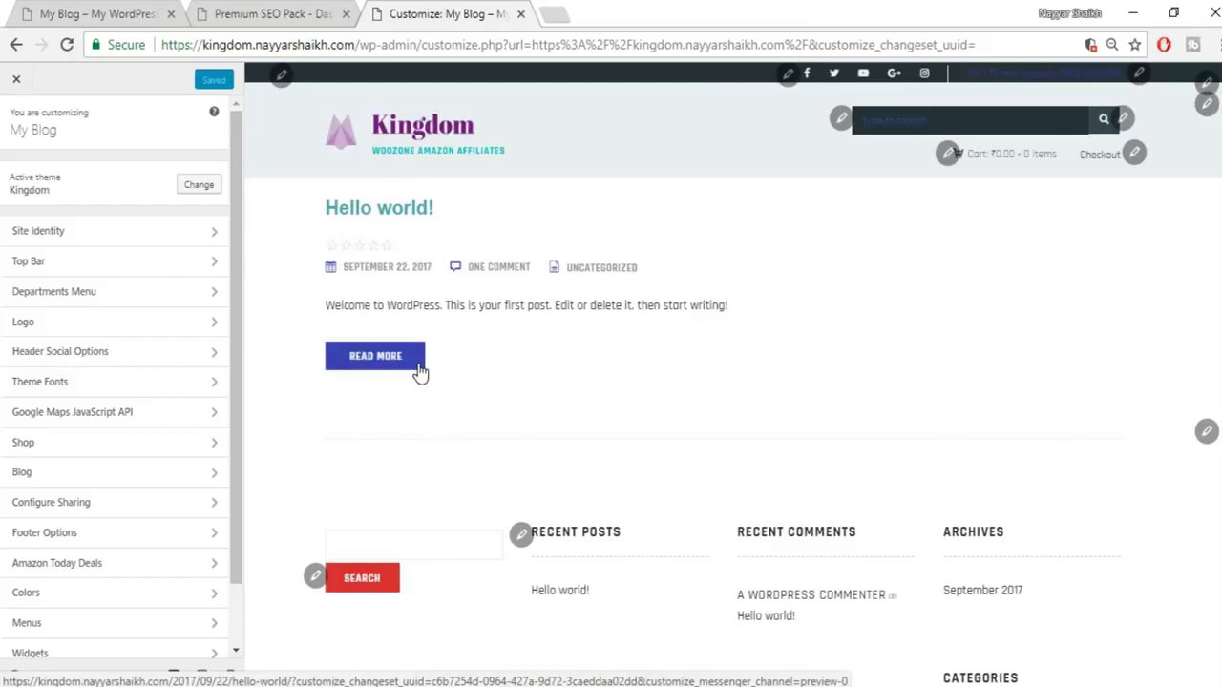
key("alt+space")
Step: Close DevTools and scroll the live homepage to check the header and slider
left_click(70, 11)
left_click(1216, 383)
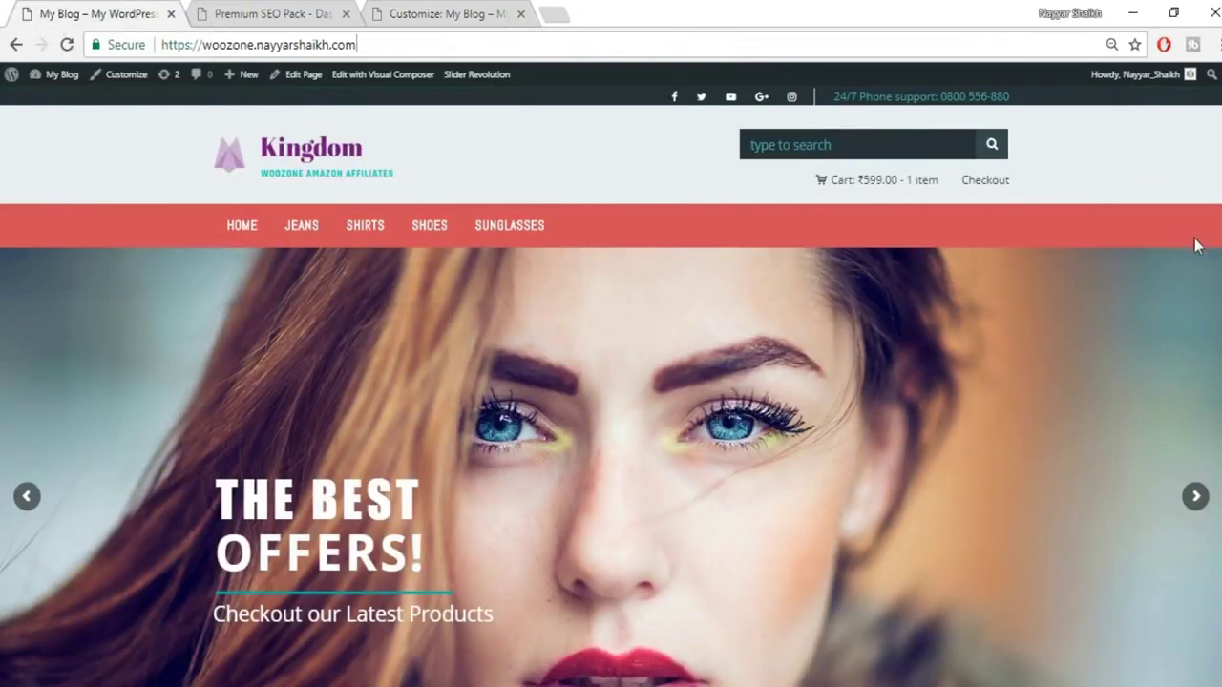
scroll(1167, 288, "down", 3)
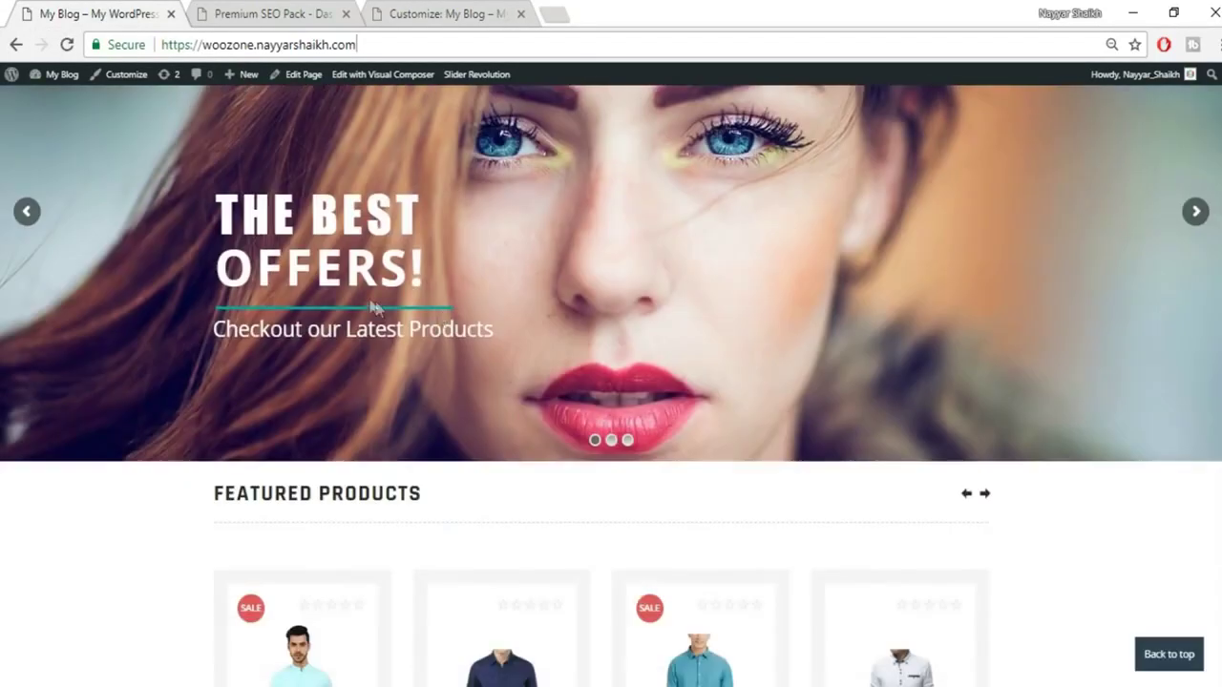
scroll(538, 382, "down", 5)
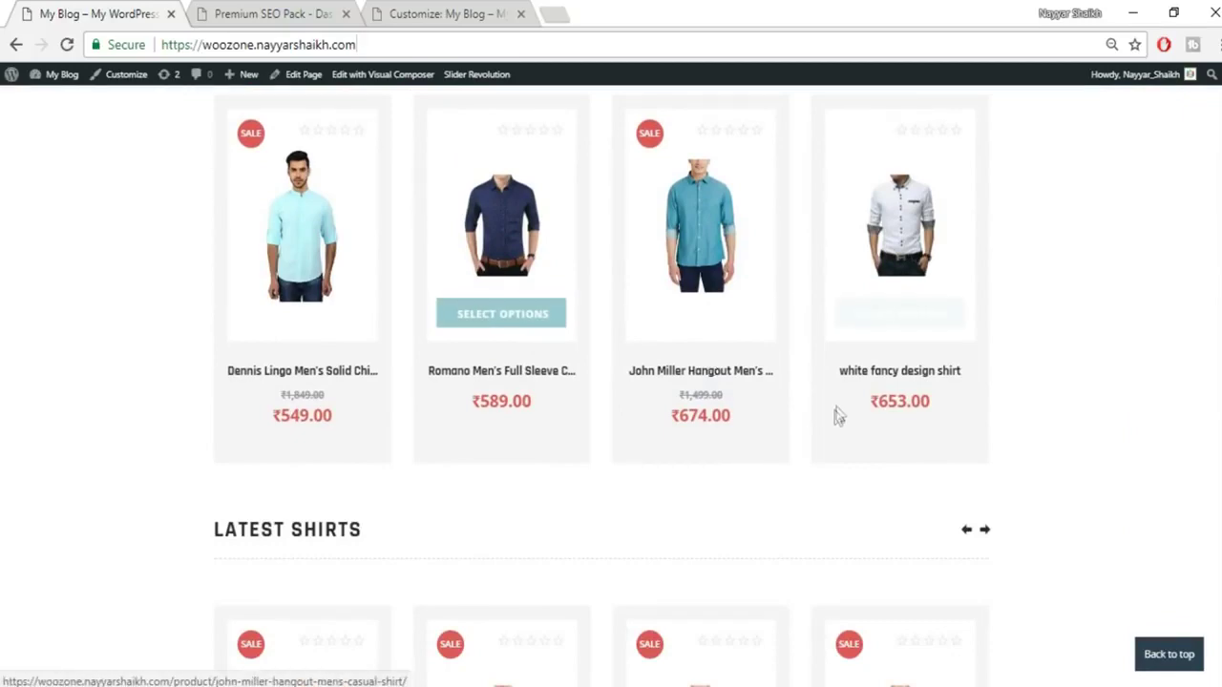
scroll(835, 417, "up", 6)
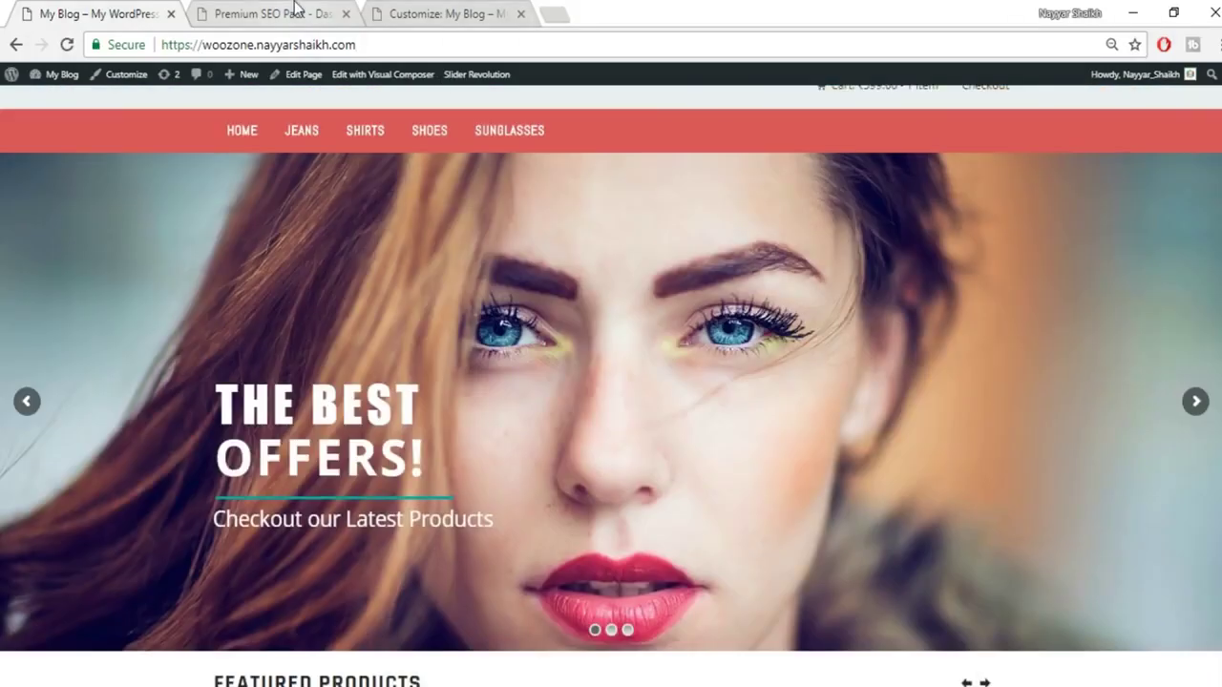
scroll(742, 437, "up", 1)
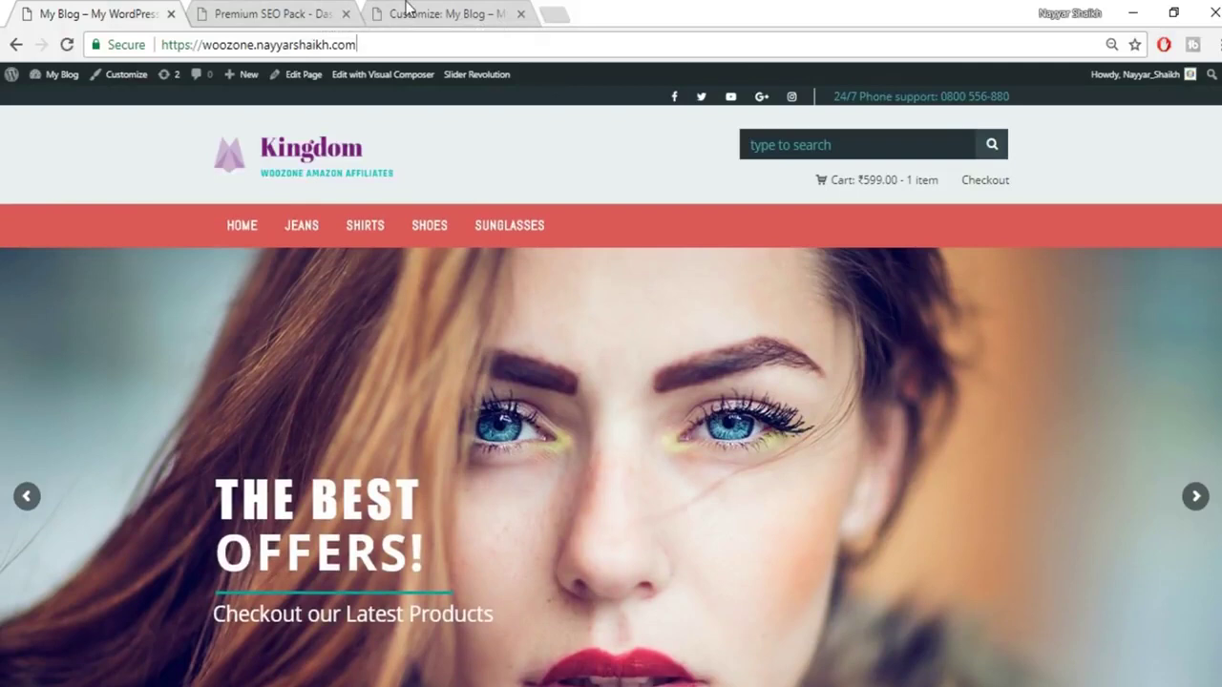
left_click(406, 10)
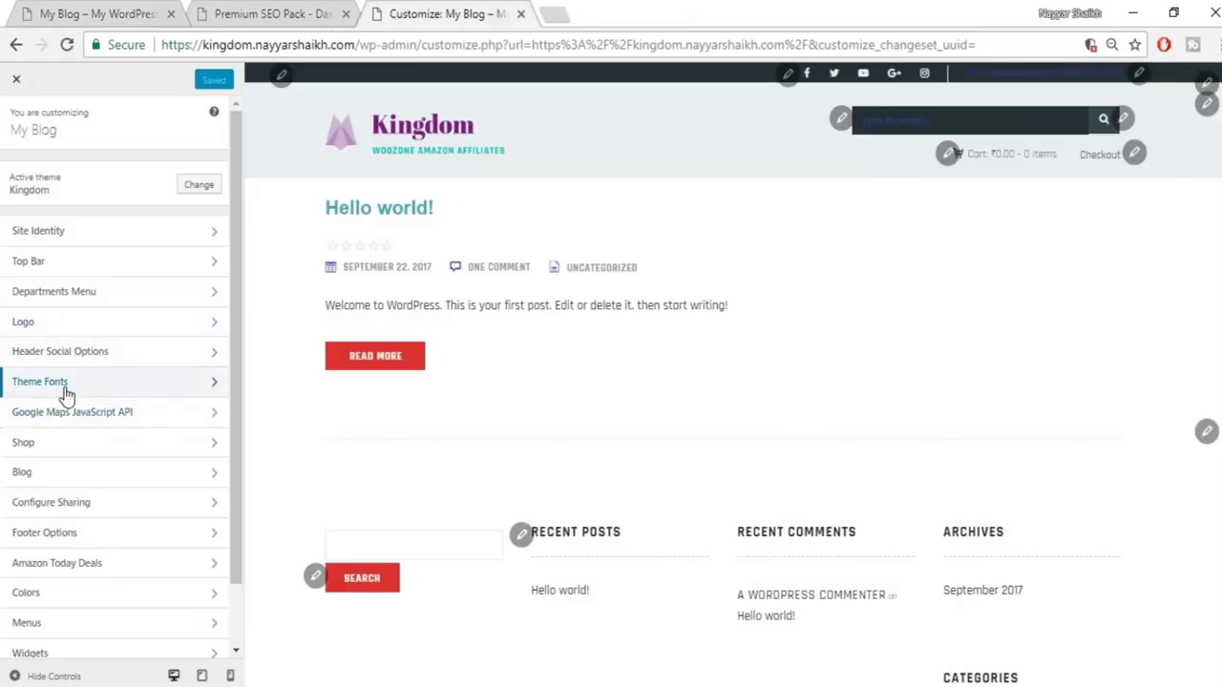
Step: Look through the Theme Fonts settings, then open the Colors section
left_click(135, 387)
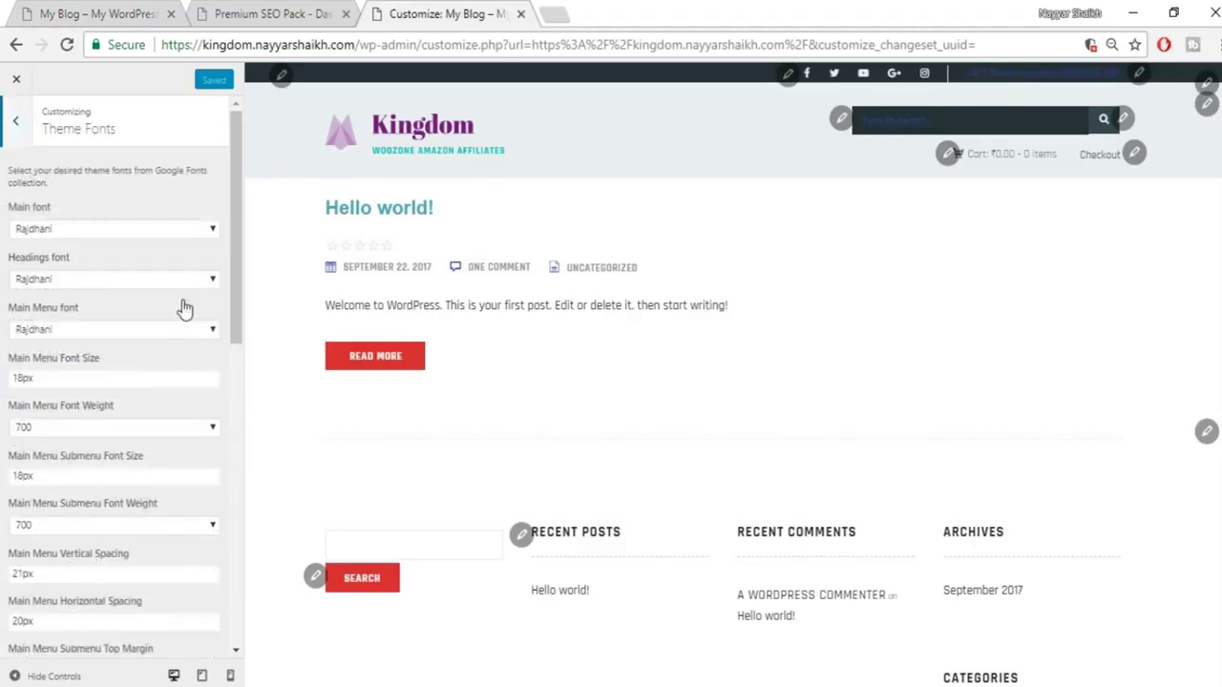
scroll(208, 462, "down", 10)
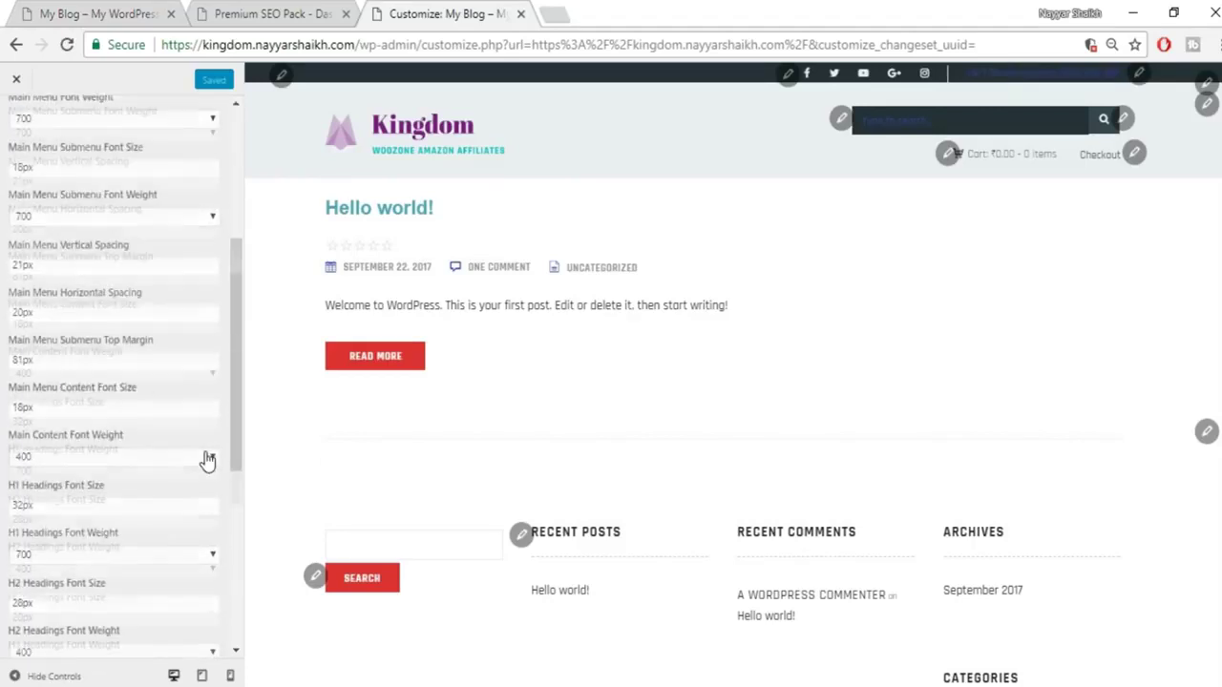
scroll(207, 526, "up", 10)
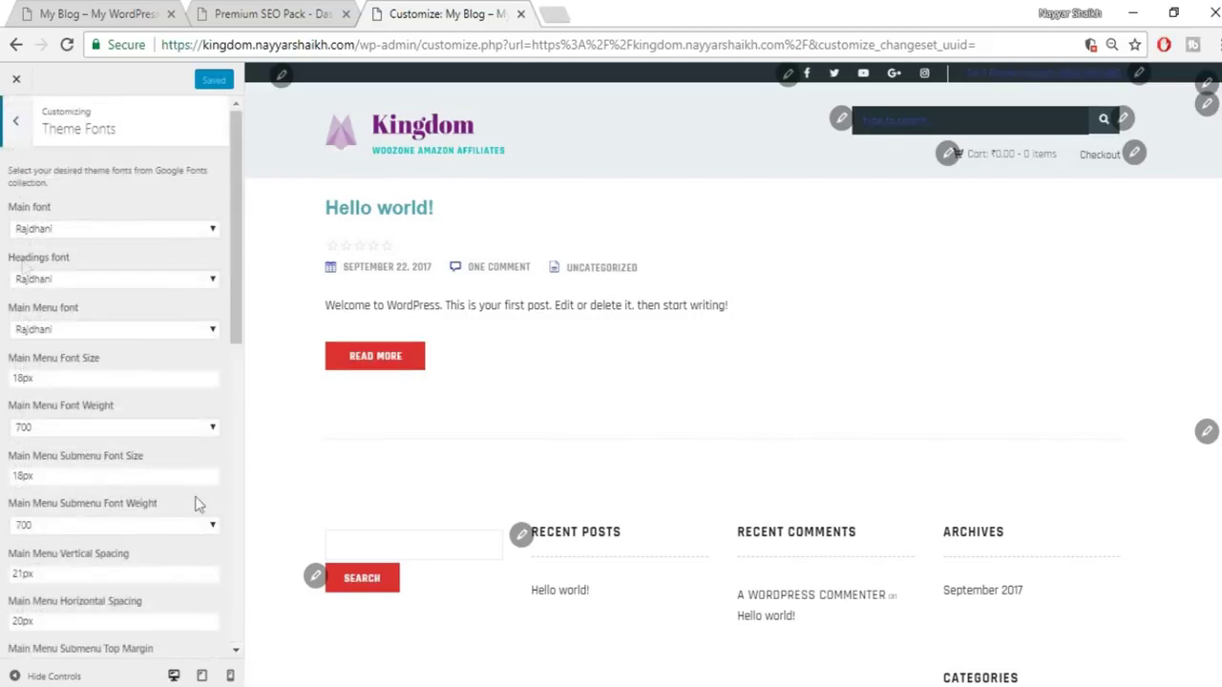
left_click(10, 129)
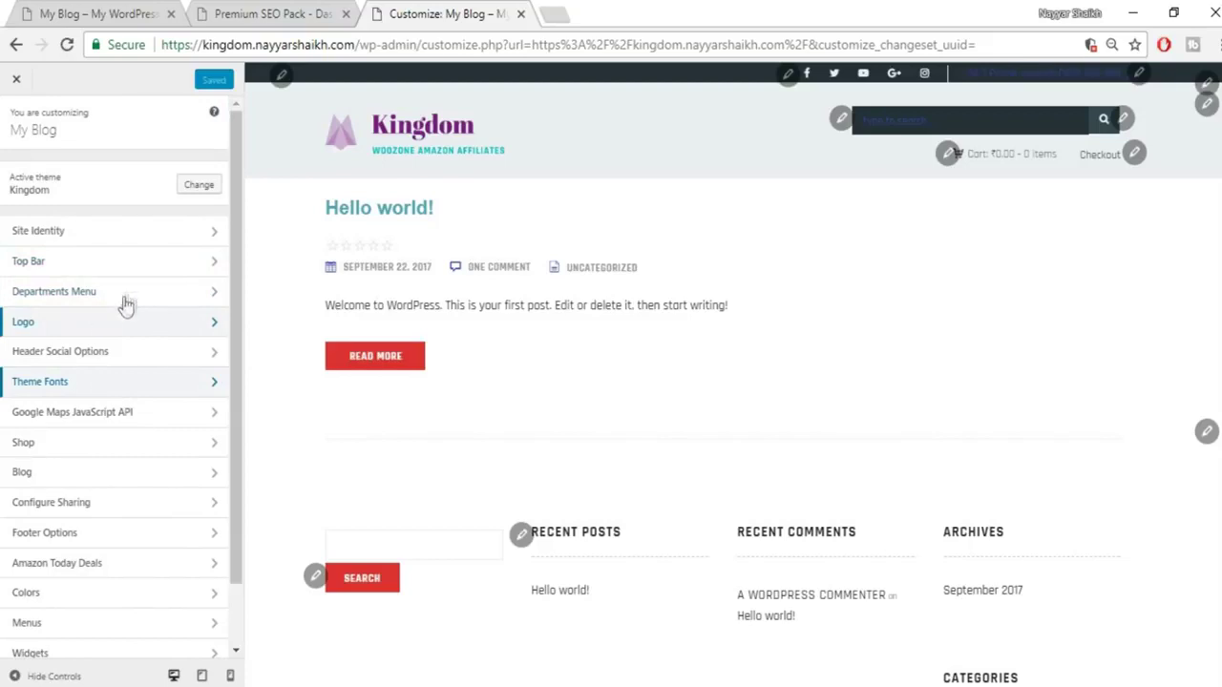
scroll(119, 427, "down", 1)
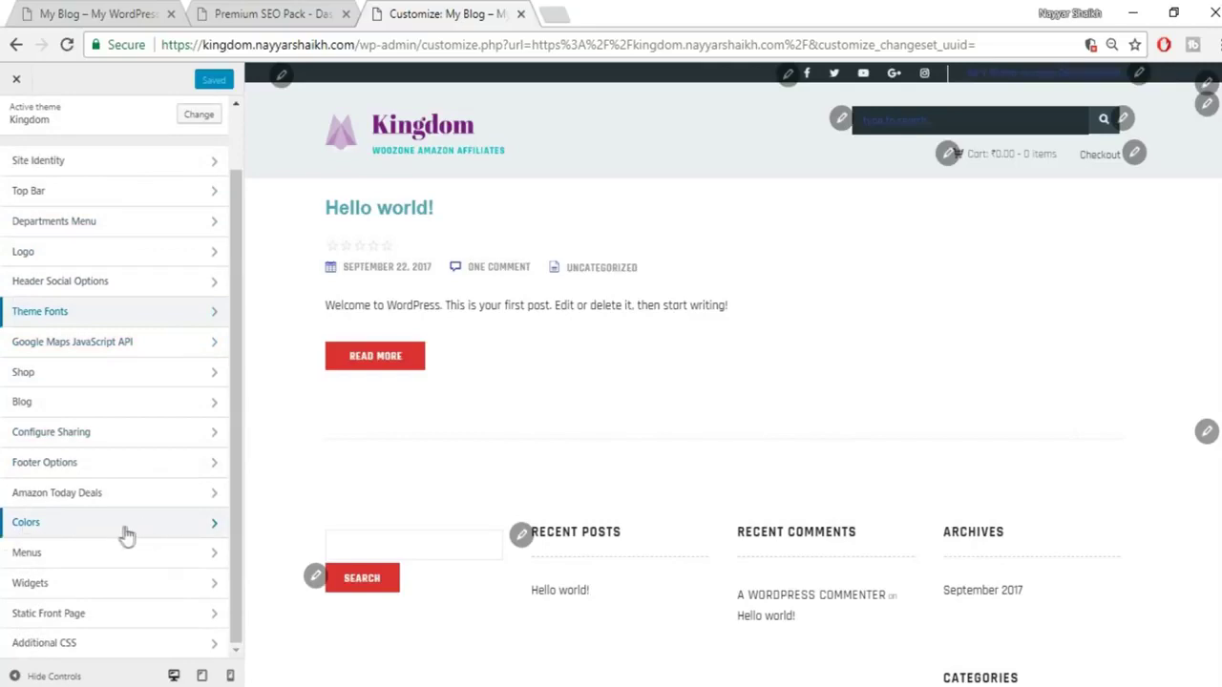
left_click(196, 526)
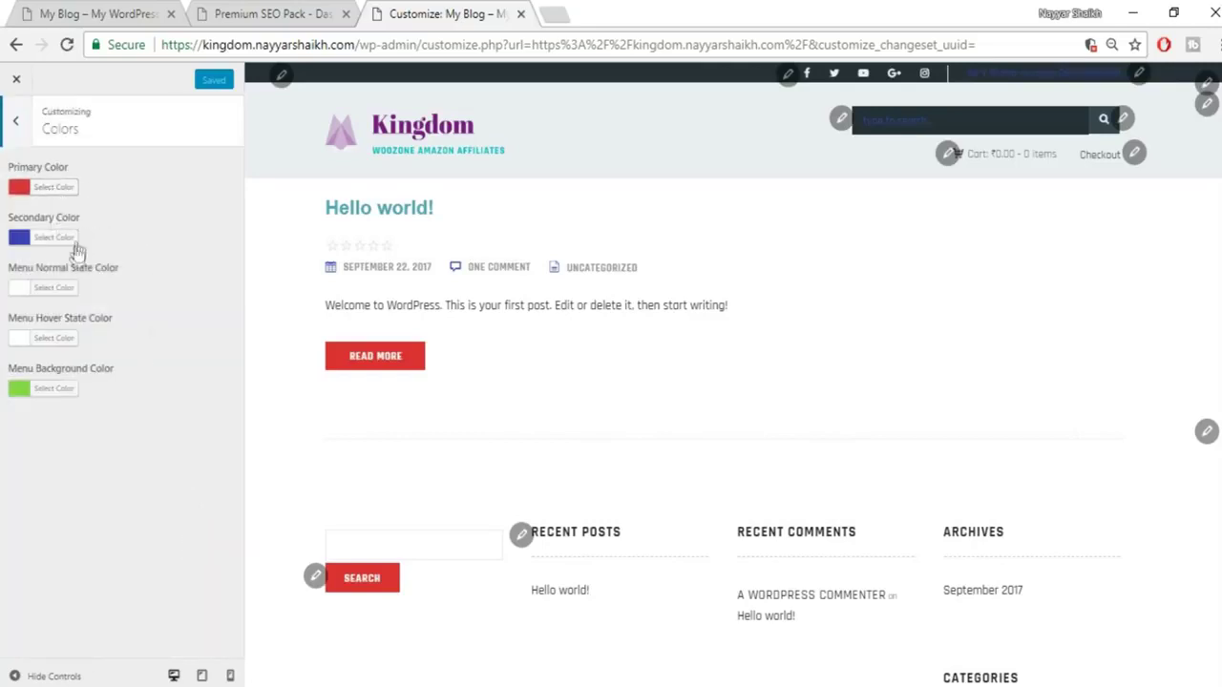
left_click(101, 12)
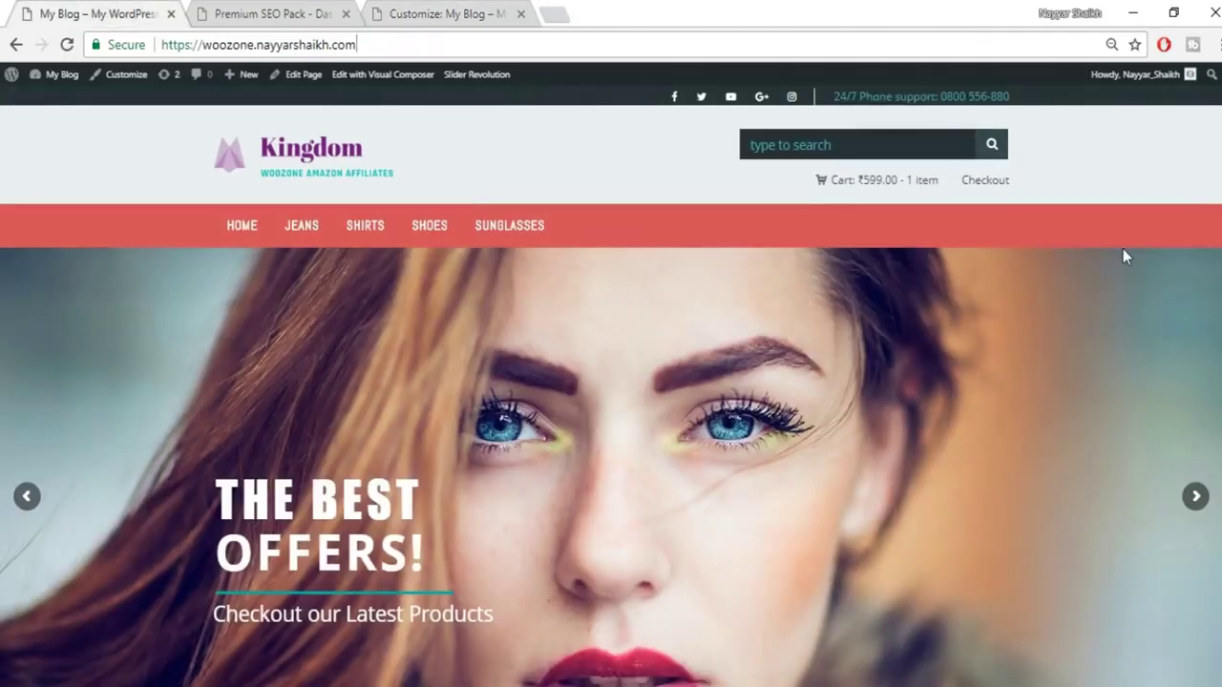
Step: Copy the red menu bar's #dd5858 background from DevTools into the theme's Primary Color
right_click(1189, 216)
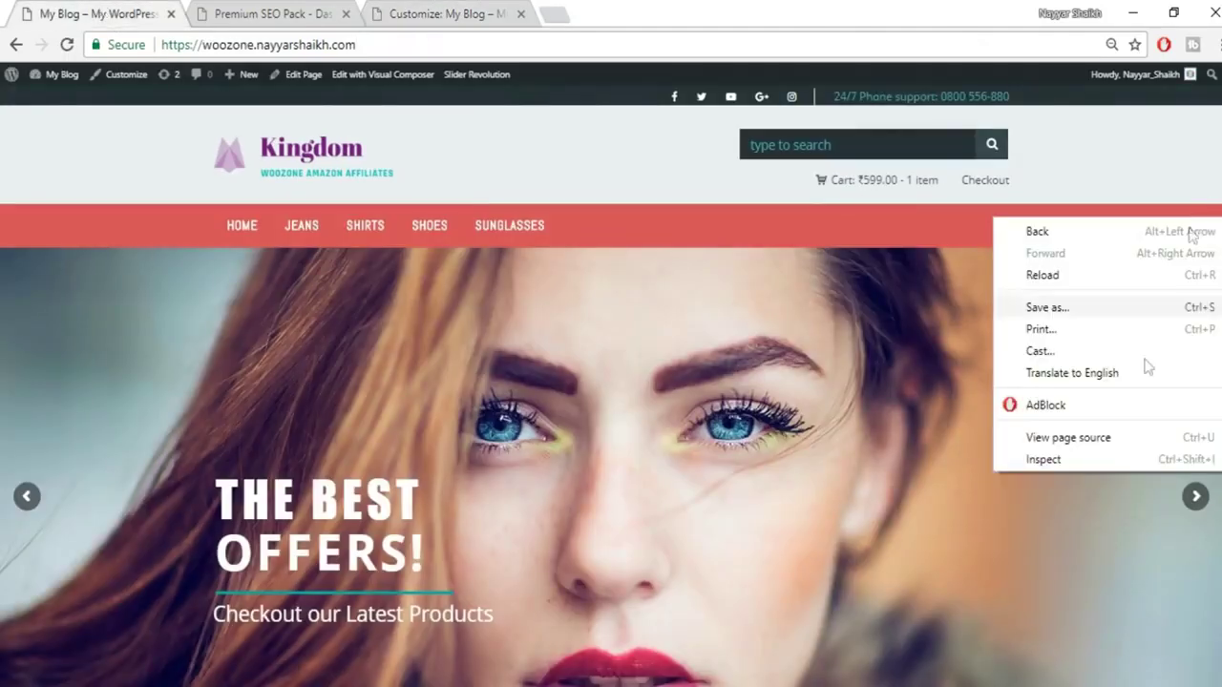
left_click(1099, 461)
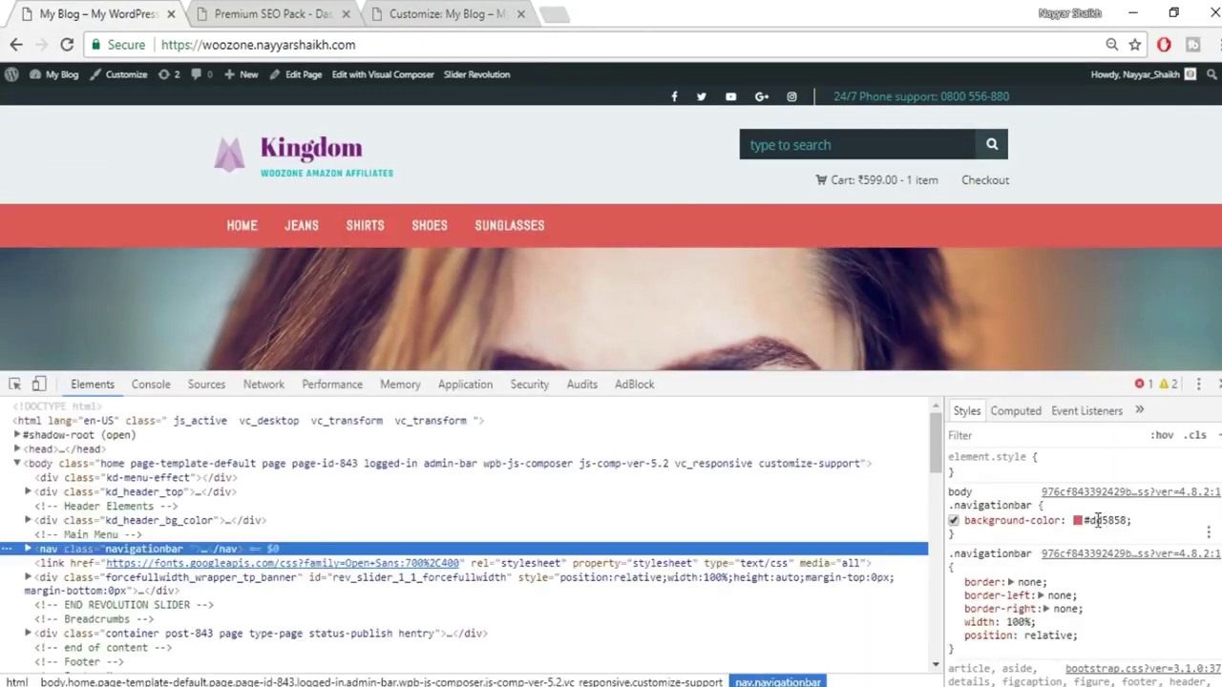
left_click(1098, 520)
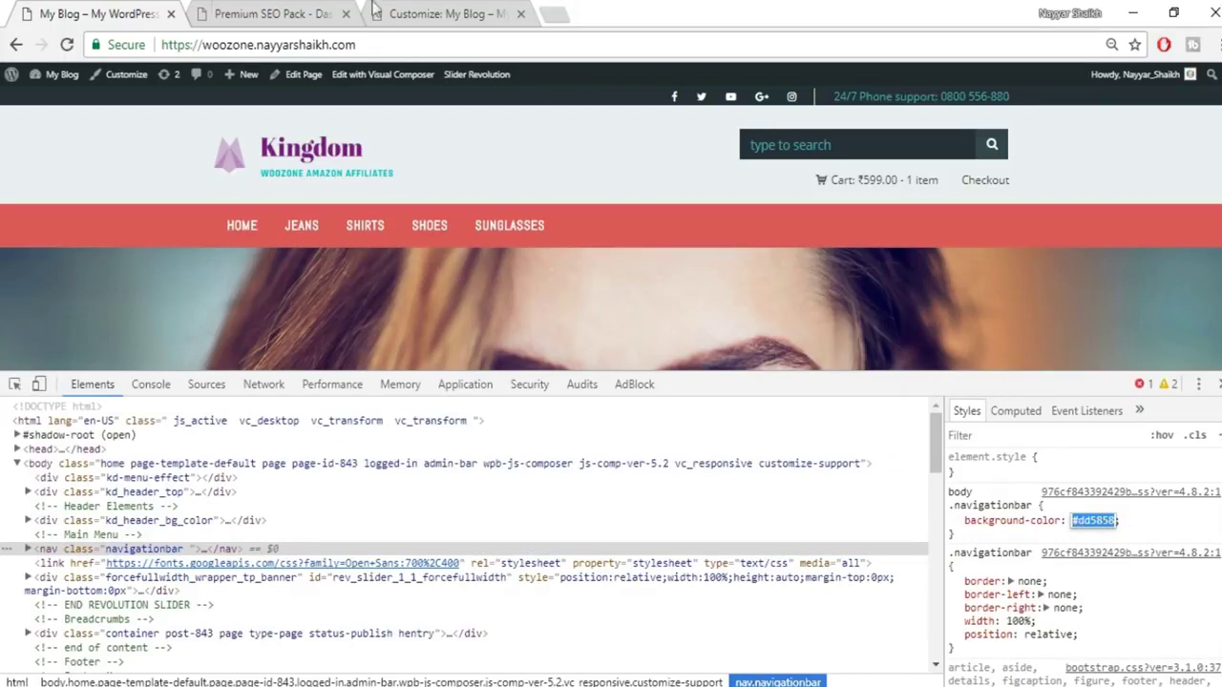
left_click(406, 12)
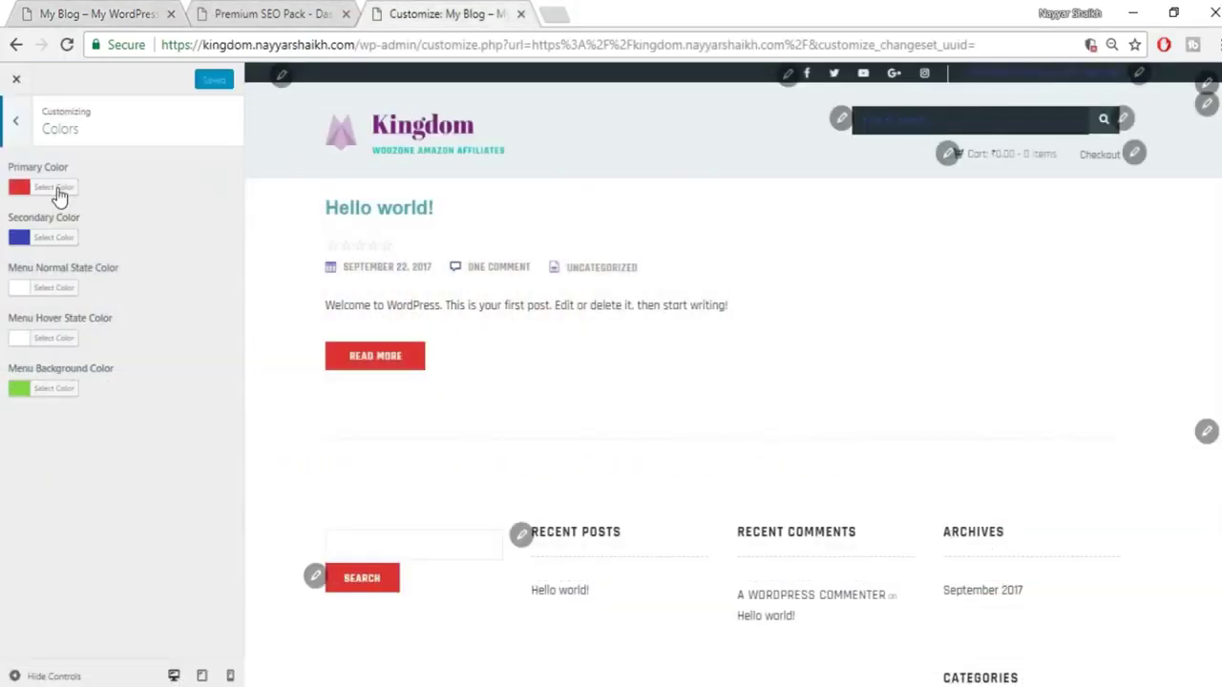
left_click(54, 188)
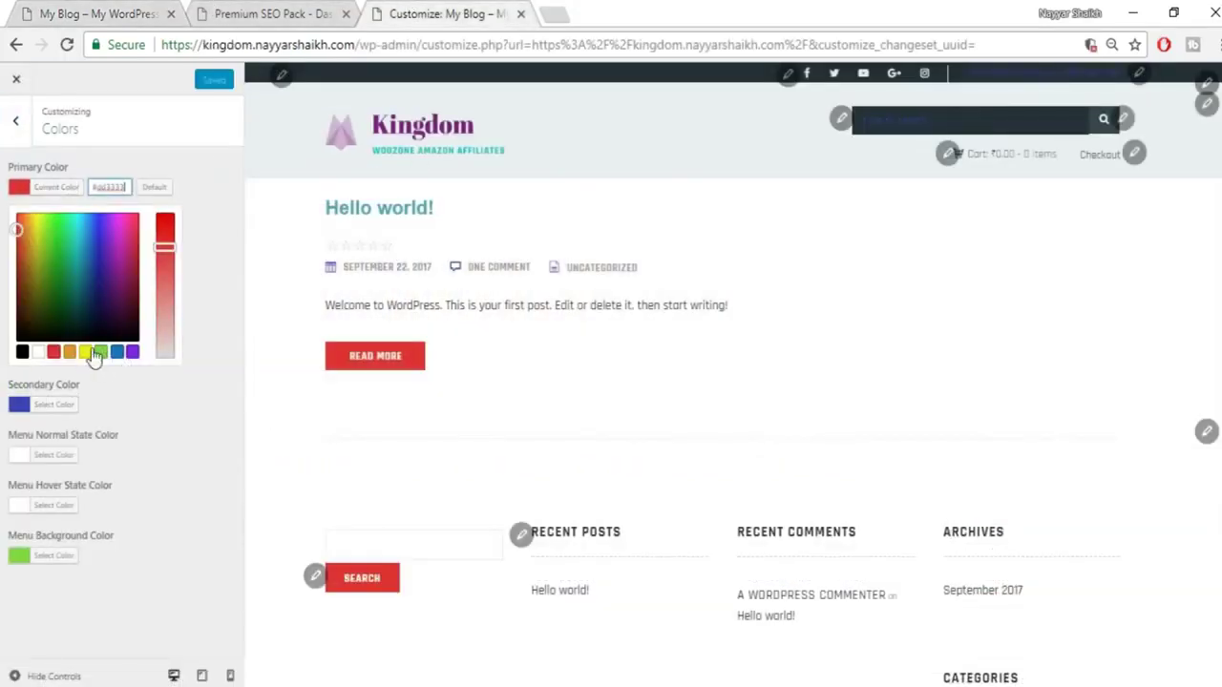
double_click(110, 187)
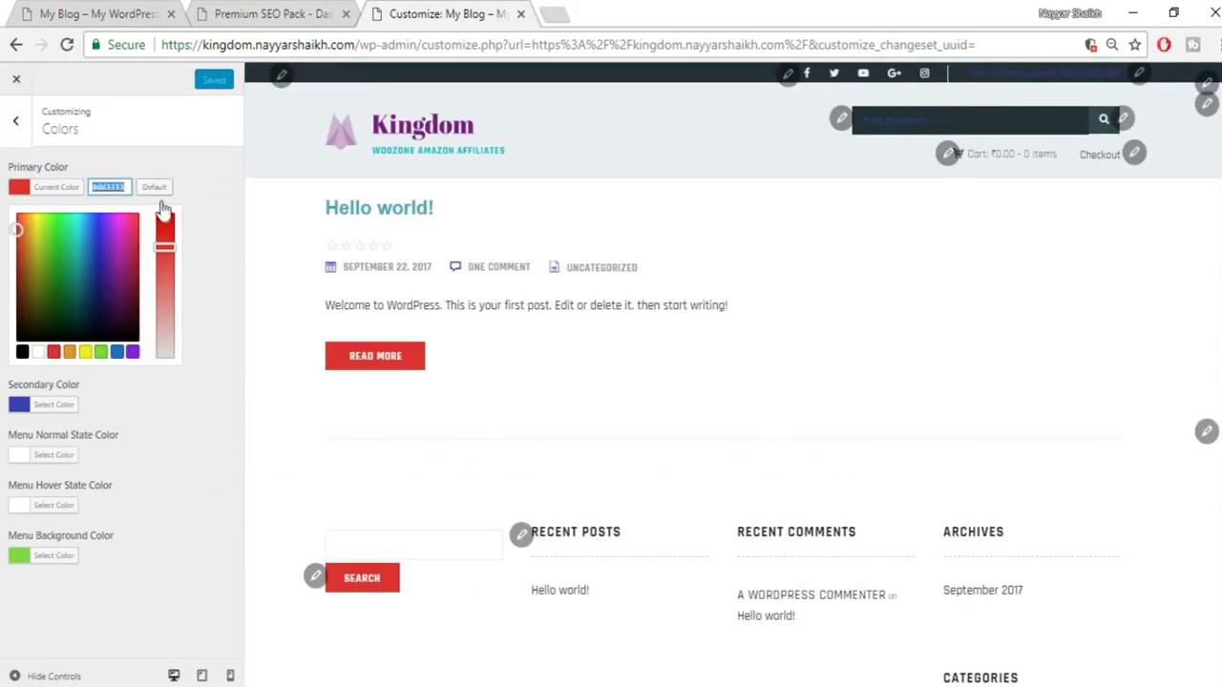
left_click(171, 224)
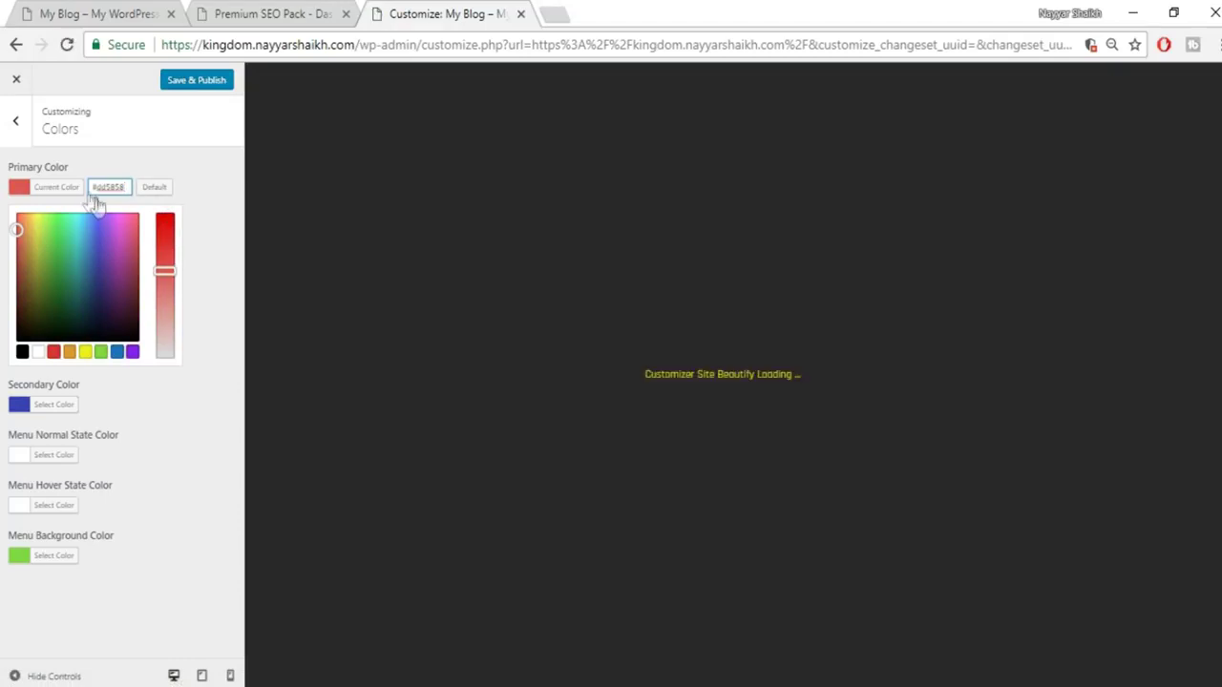
left_click(69, 191)
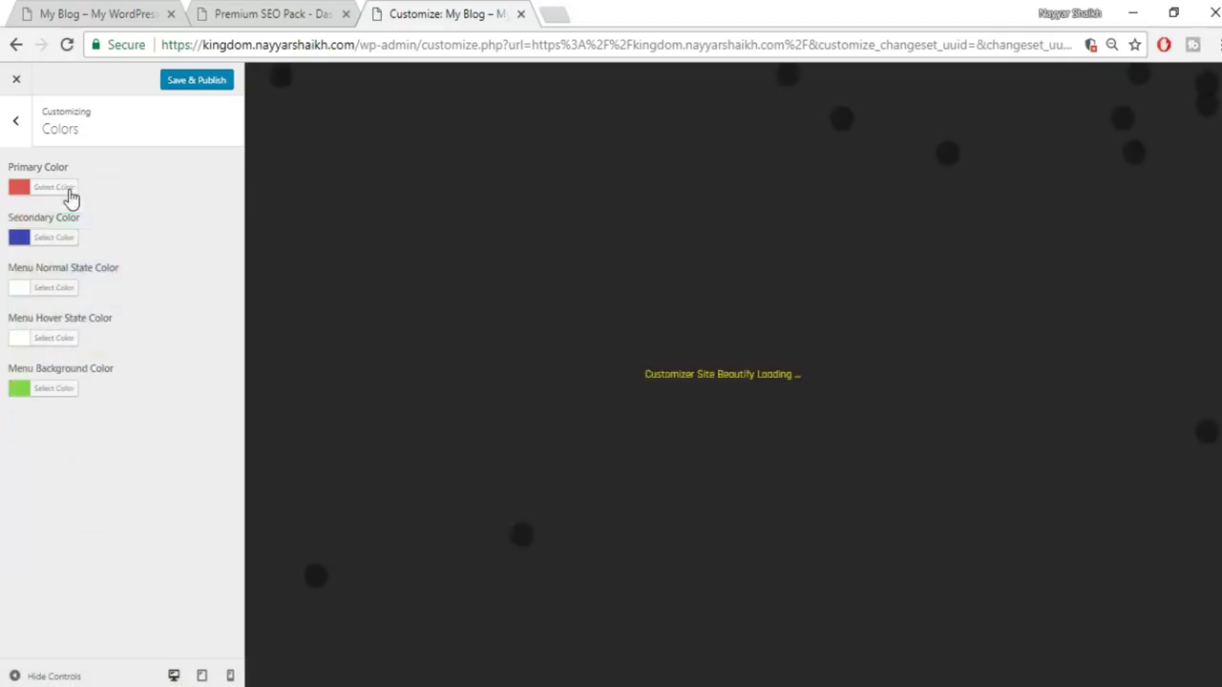
left_click(102, 11)
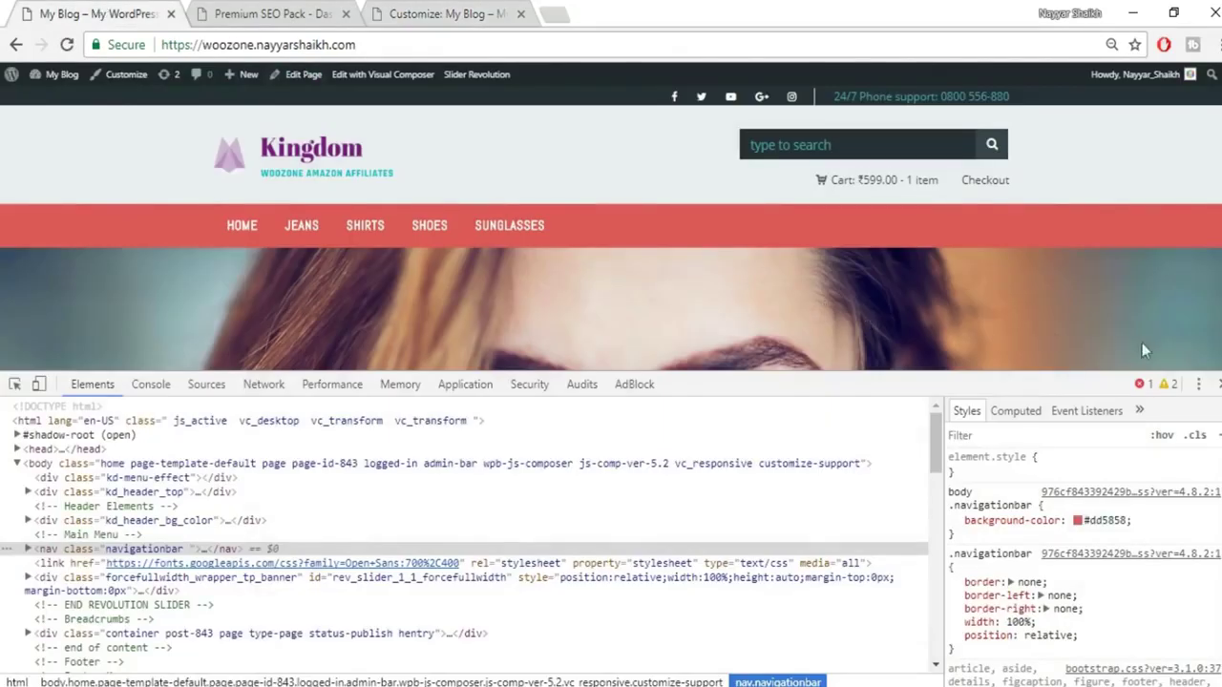
Step: Copy the Select Options button's hover teal #57a7b3 into the theme's Secondary Color
scroll(744, 224, "down", 10)
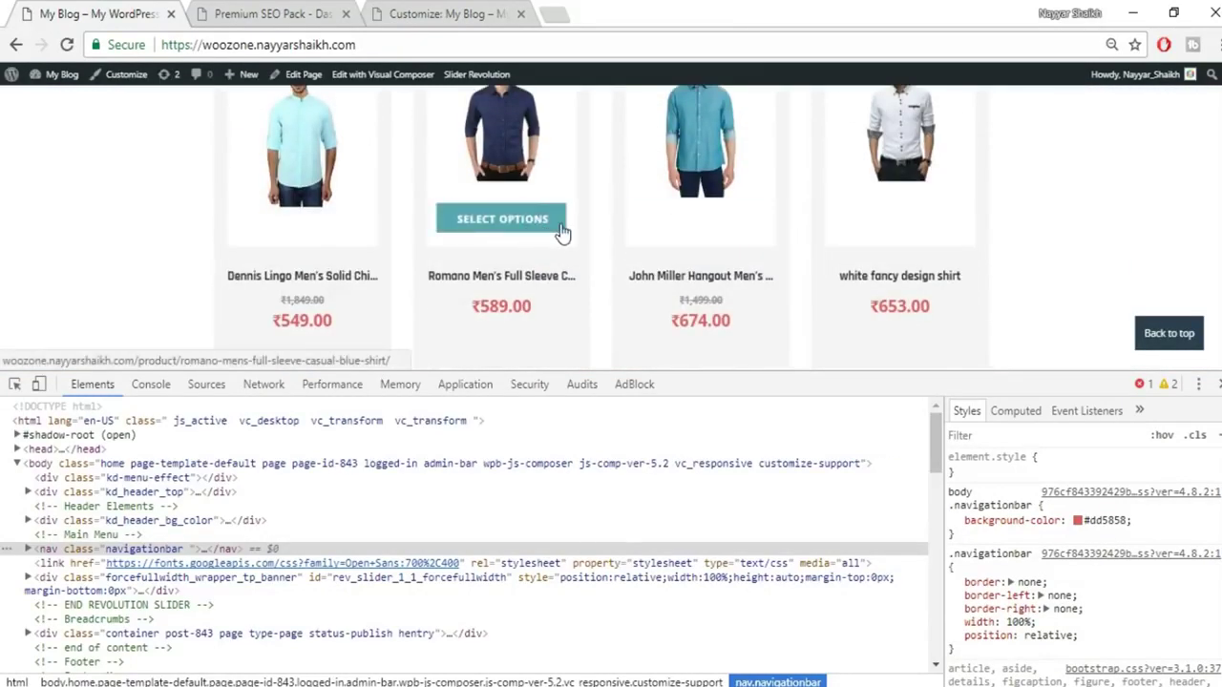
right_click(560, 220)
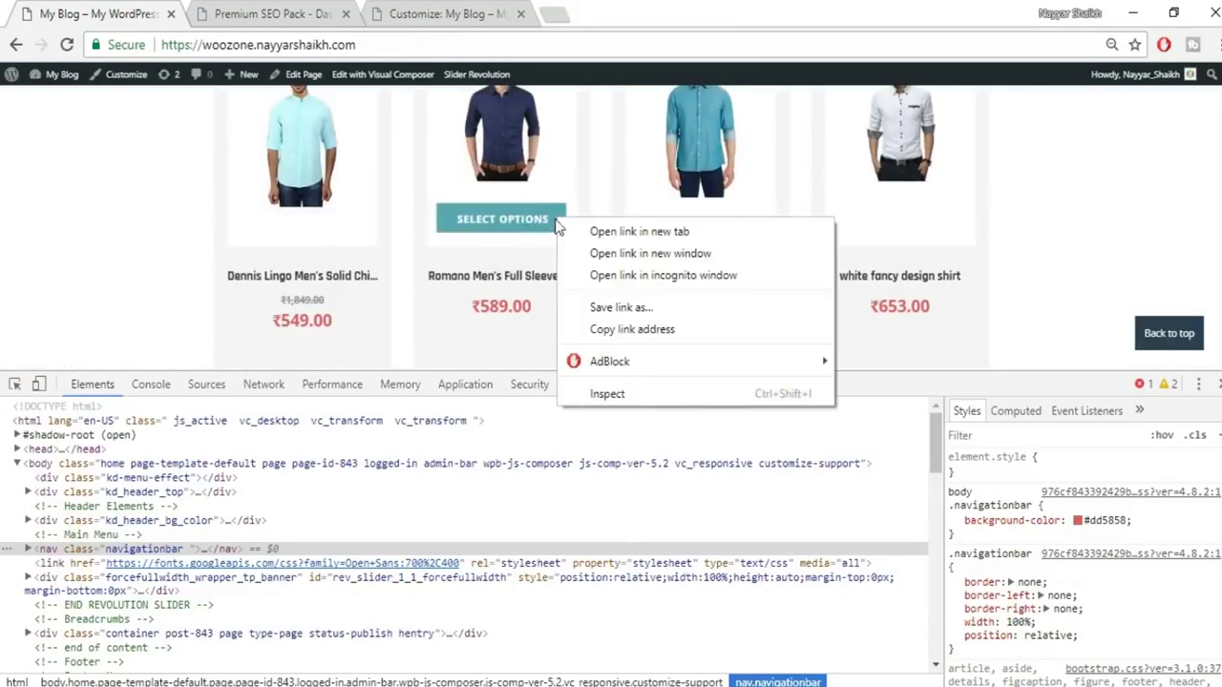
left_click(621, 394)
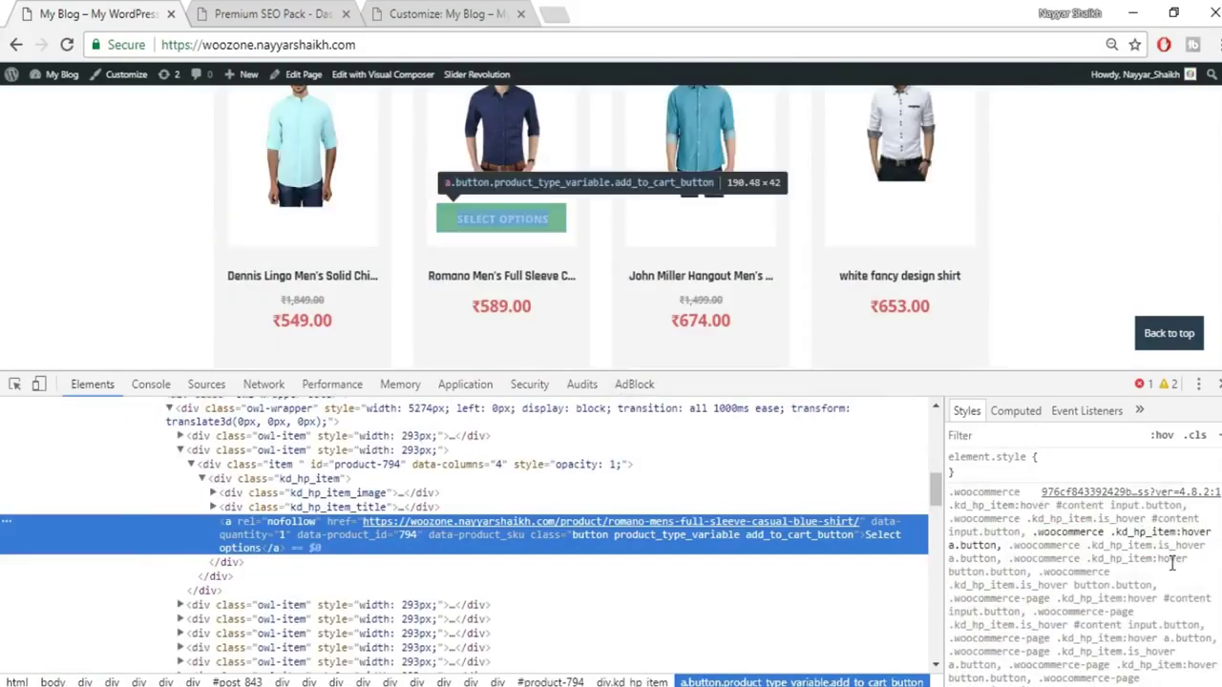
scroll(1098, 563, "down", 3)
scroll(1172, 563, "down", 2)
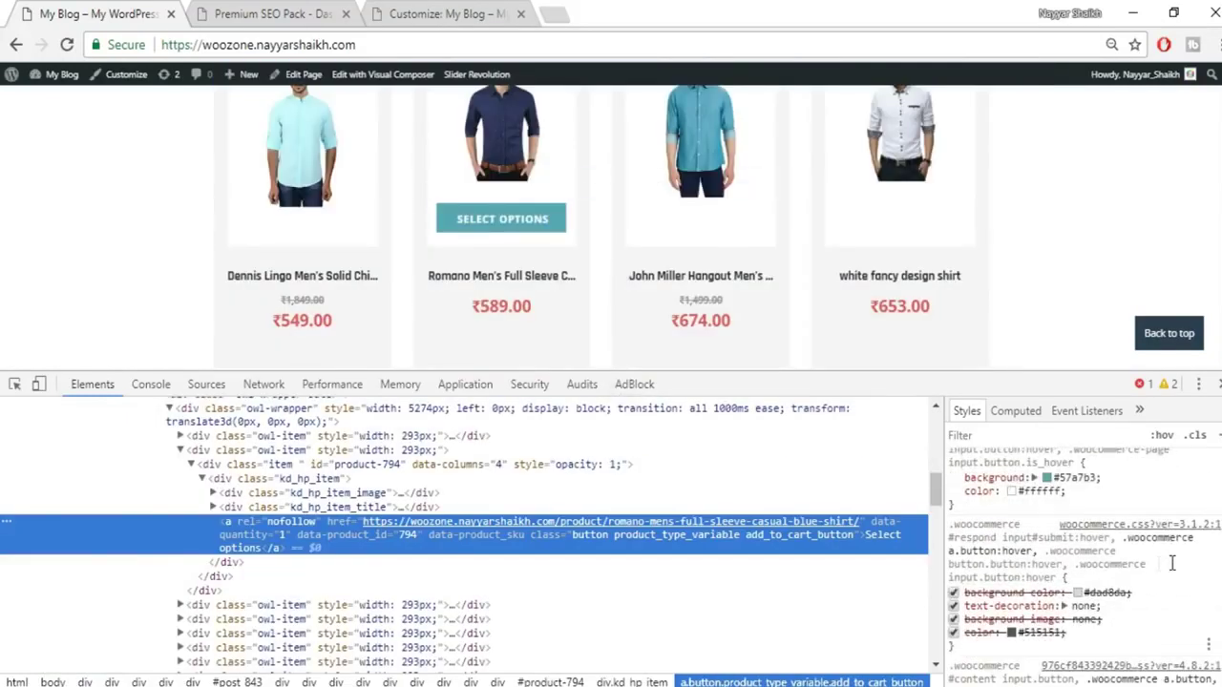
left_click(1062, 478)
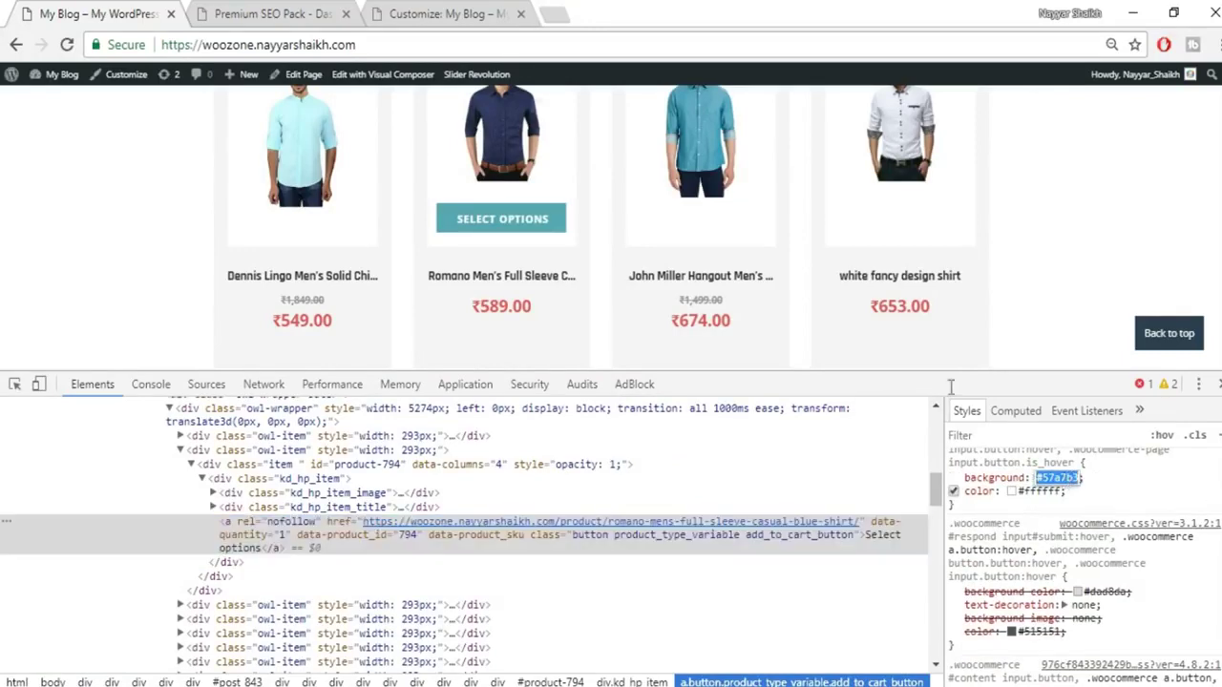
left_click(445, 13)
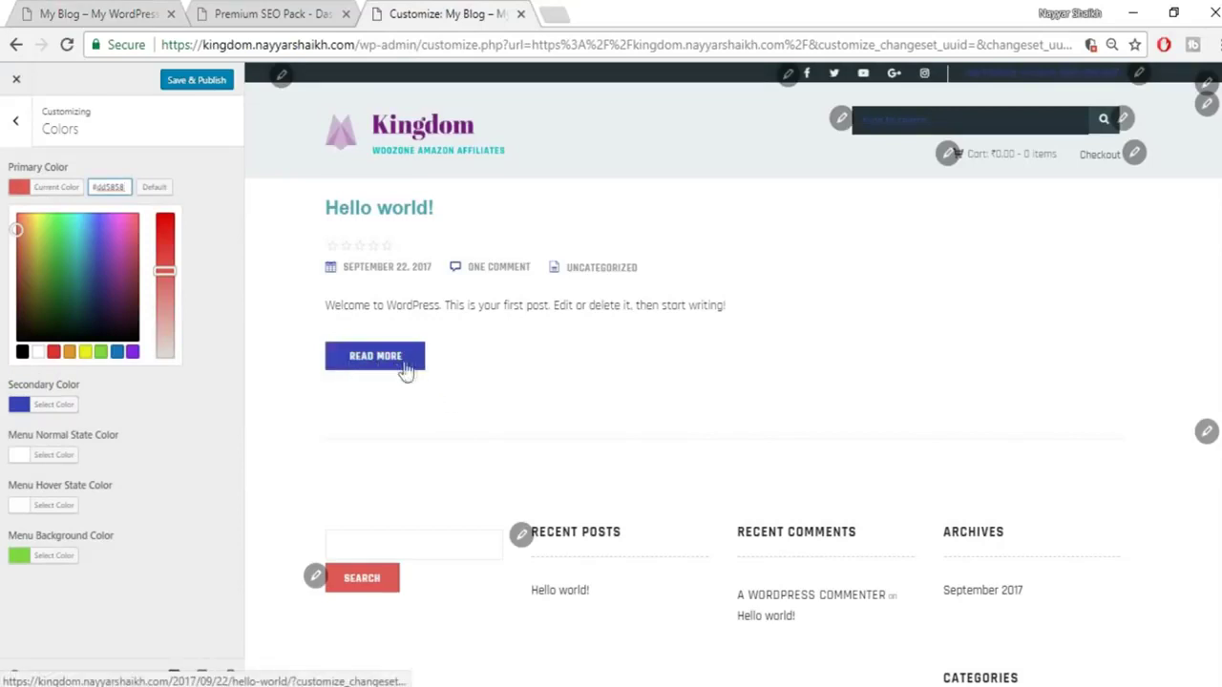
left_click(69, 408)
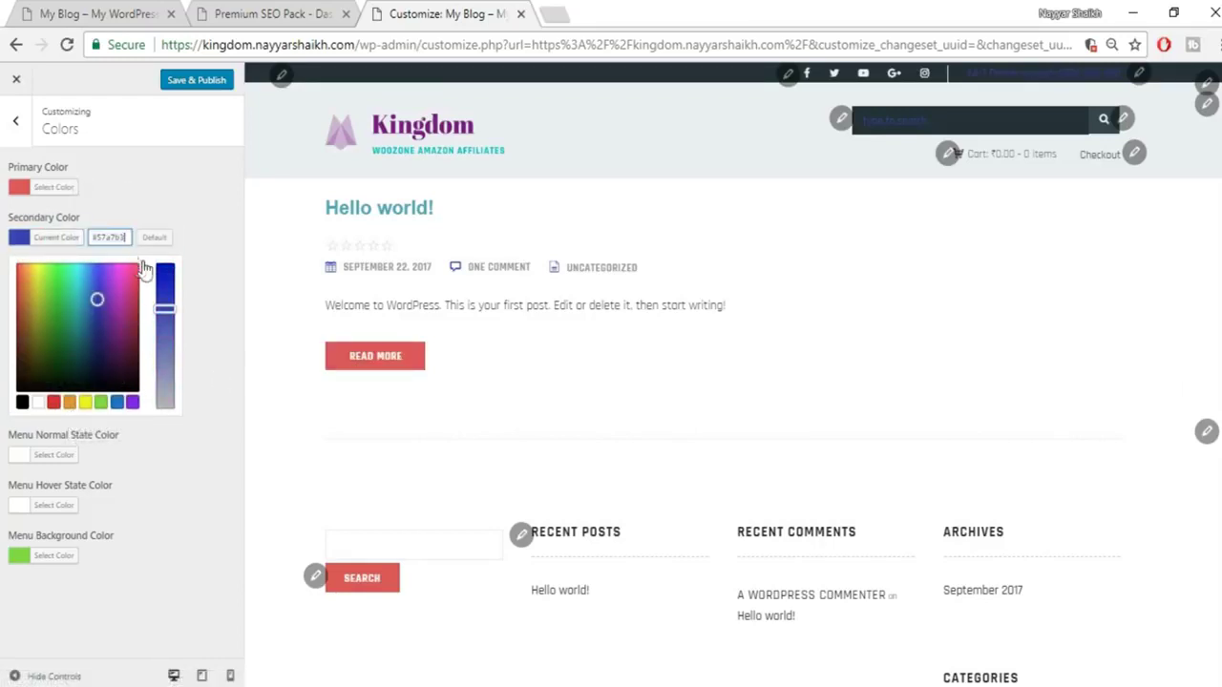
key("Return")
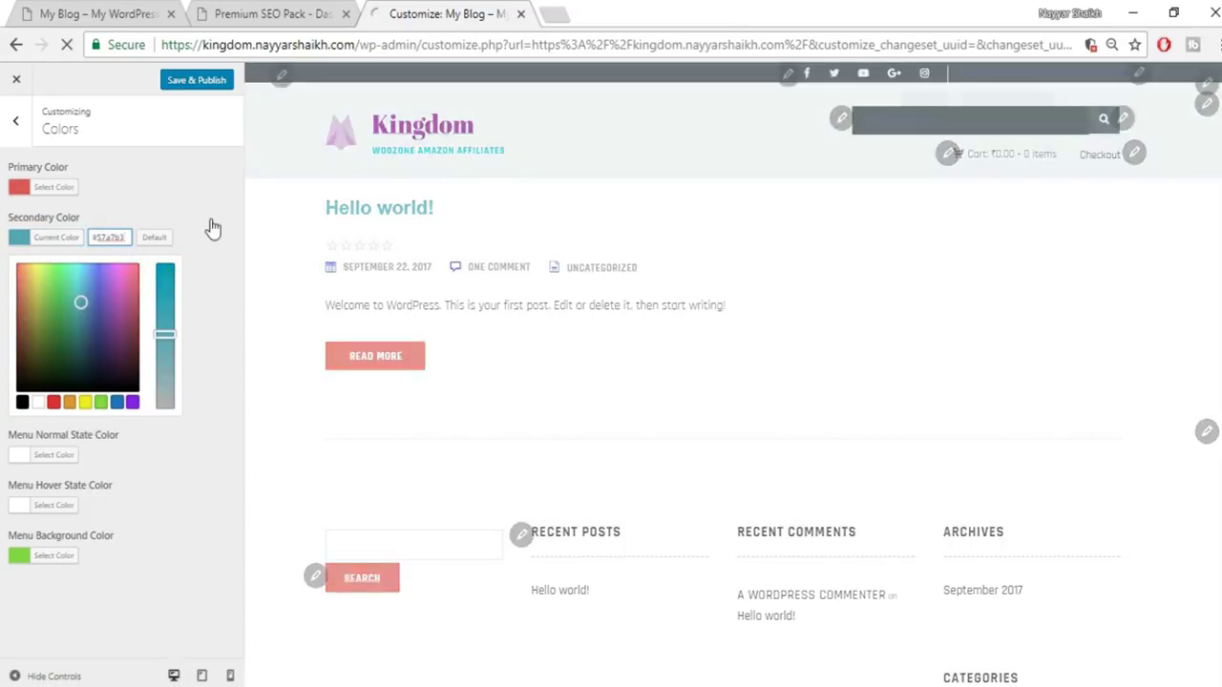
left_click(42, 247)
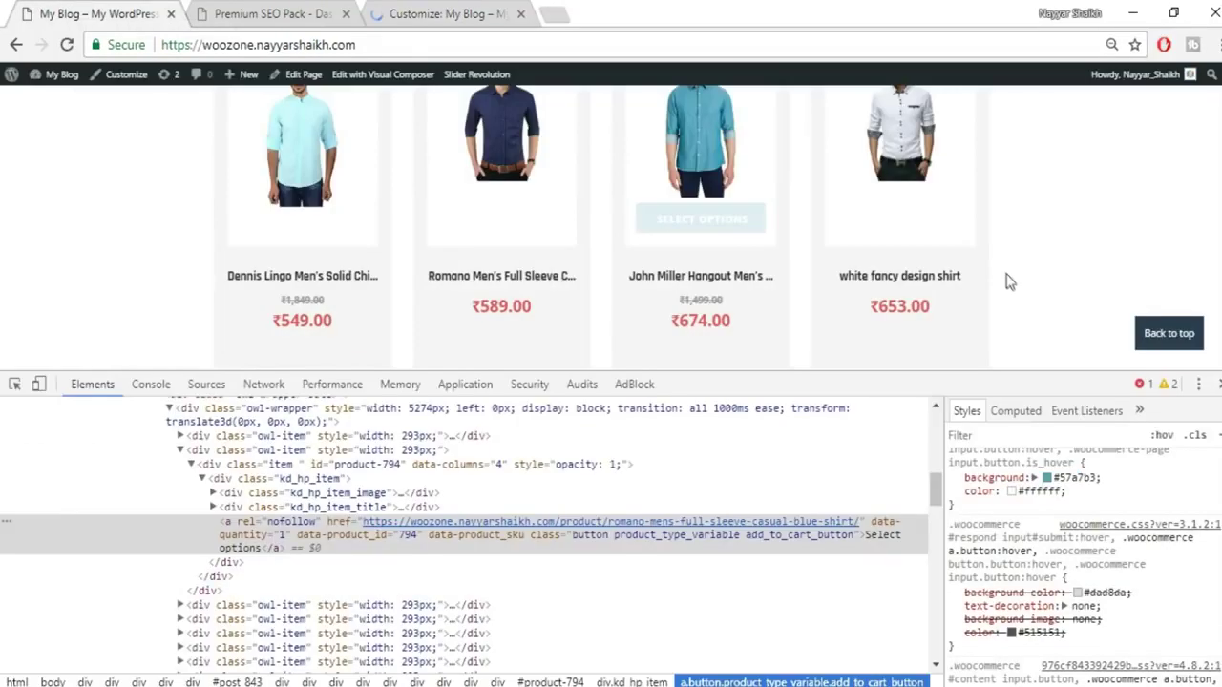
scroll(1014, 282, "up", 3)
Step: Close DevTools and read the #dd5858 value from the Primary Color picker
scroll(1014, 283, "up", 4)
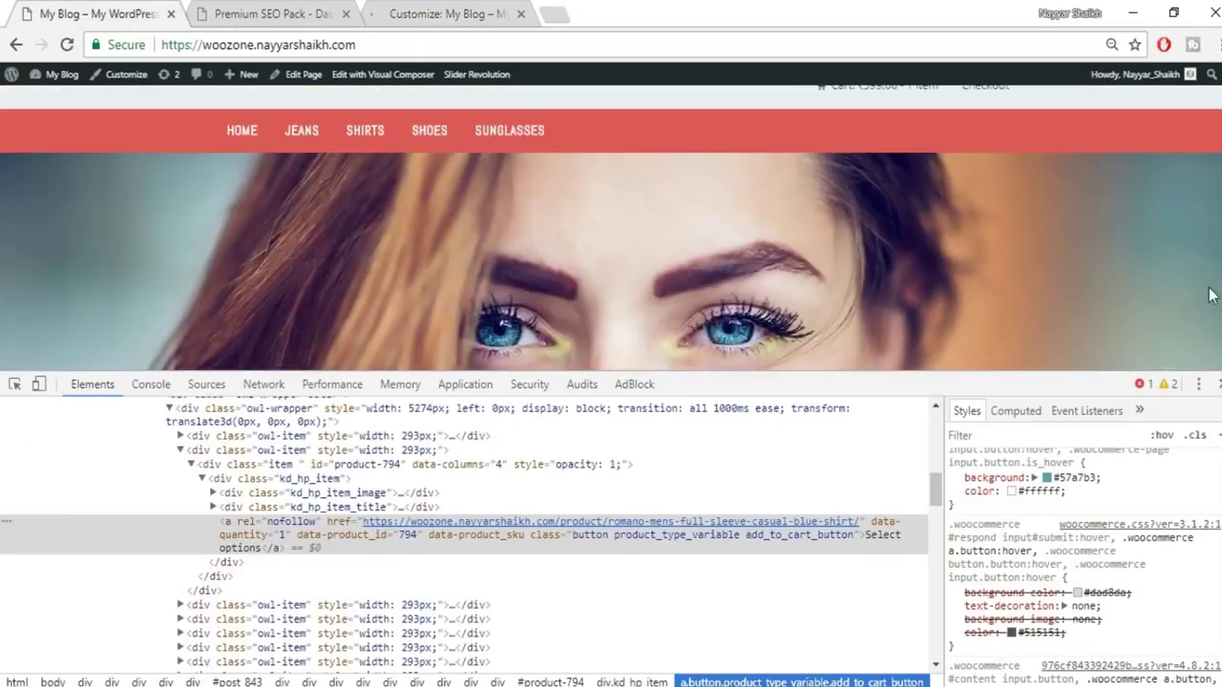
left_click(1218, 384)
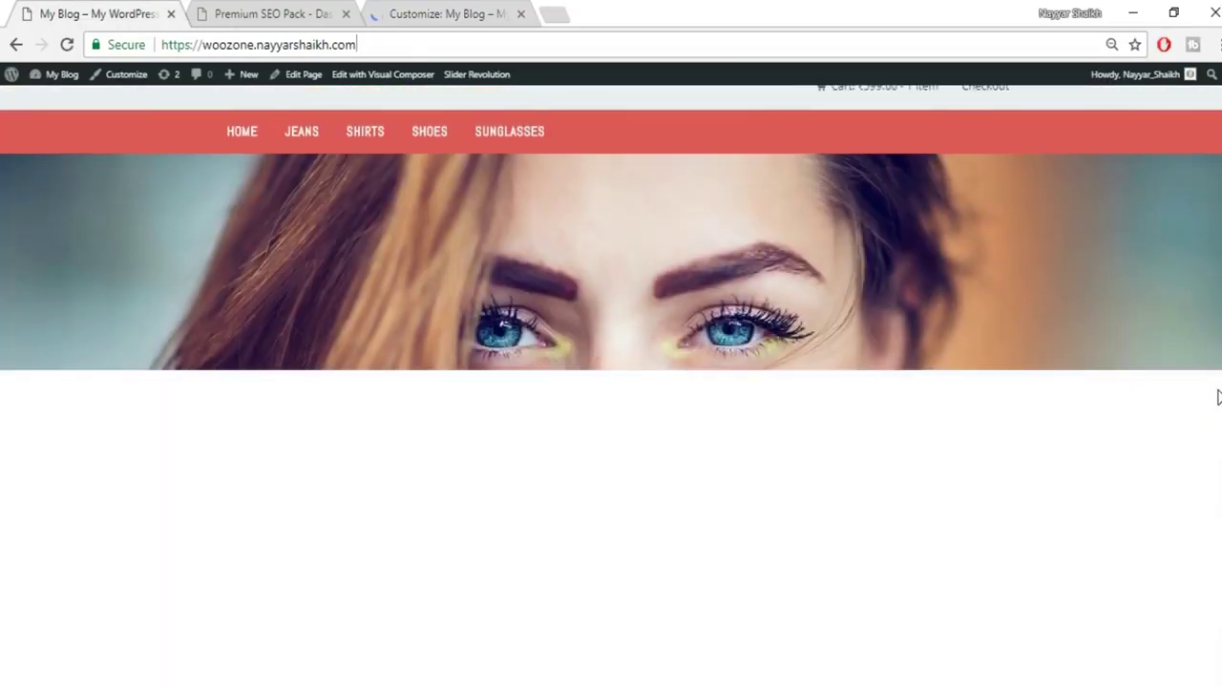
scroll(421, 216, "up", 1)
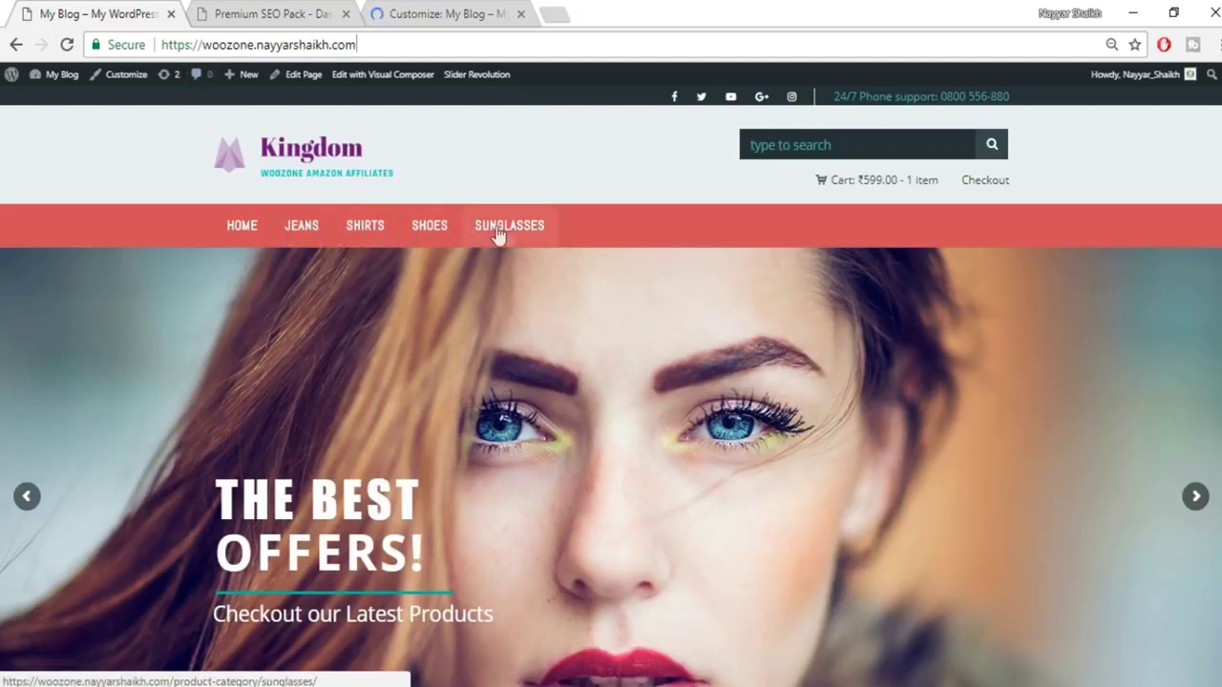
left_click(399, 9)
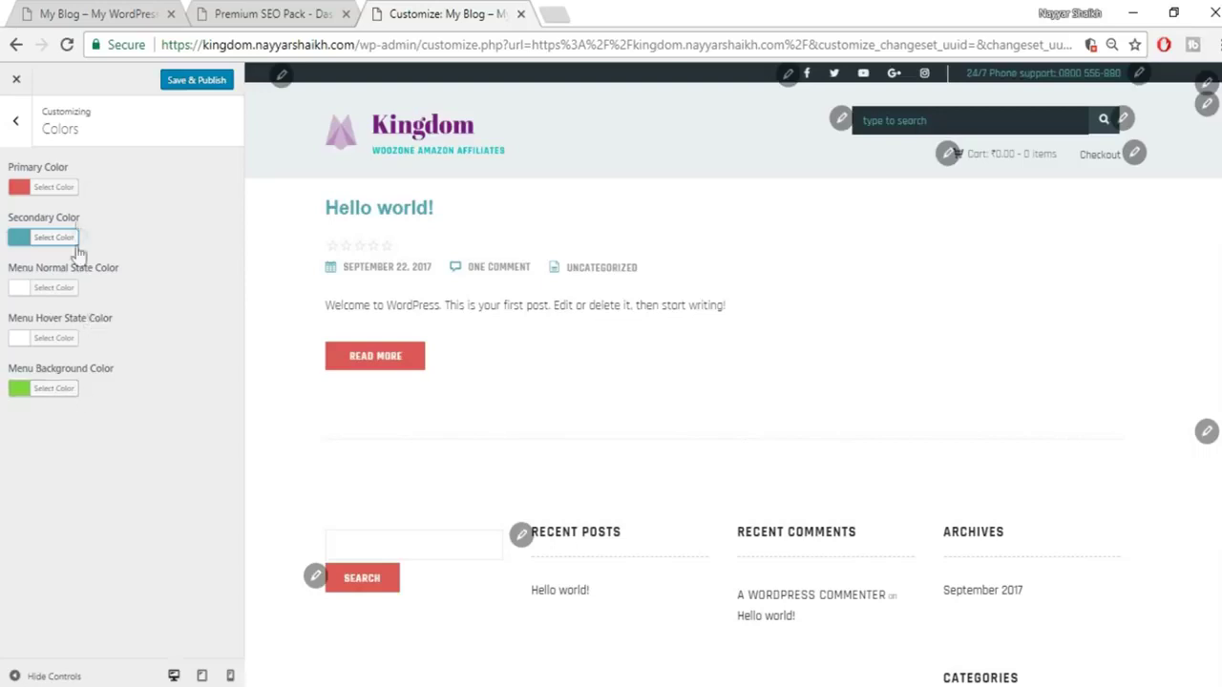
left_click(60, 187)
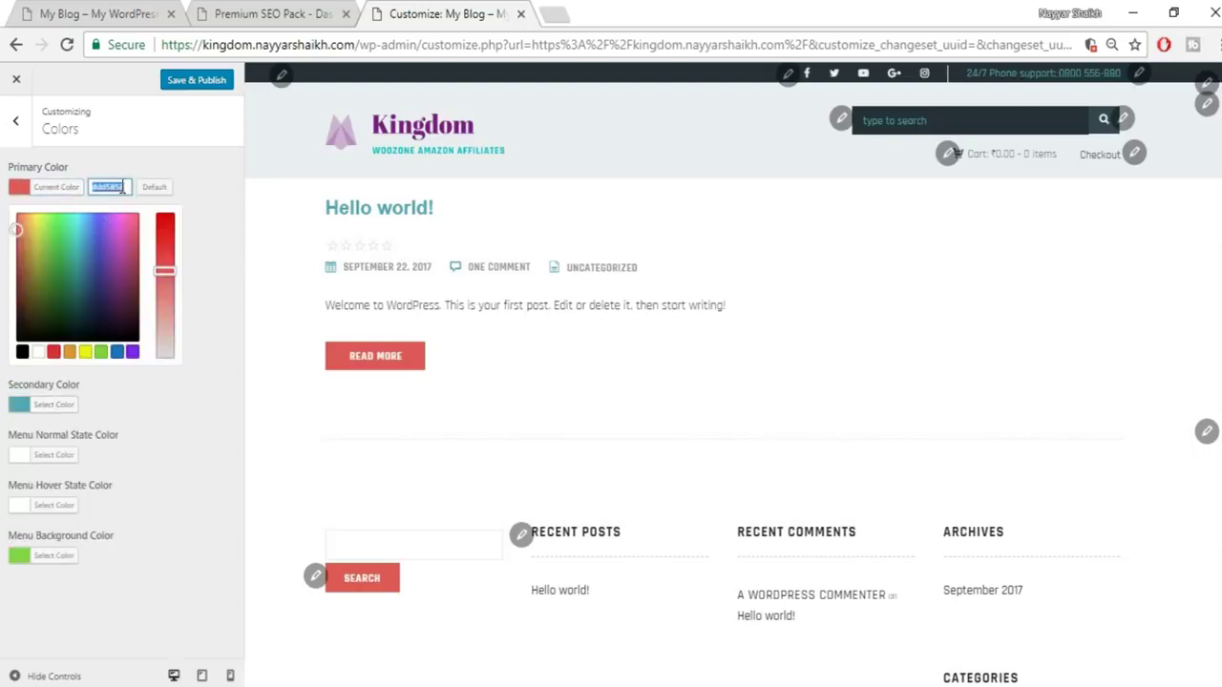
left_click(56, 187)
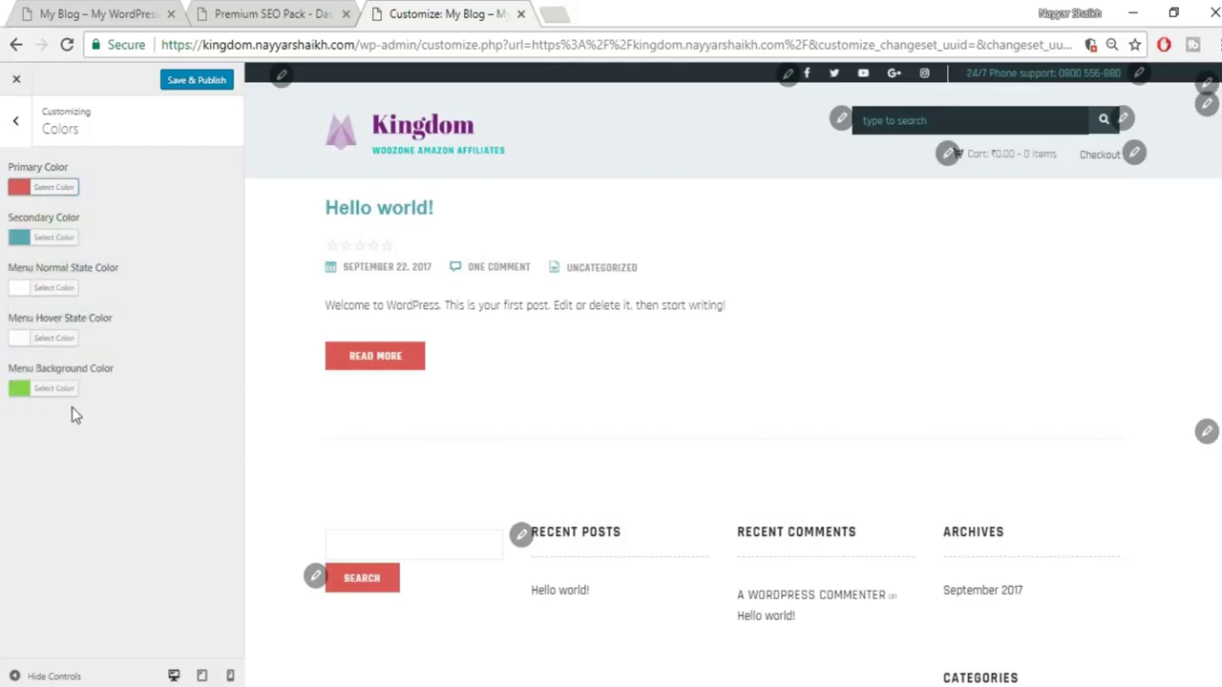
Step: Replace the green Menu Background Color with #dd5858 and publish the colour changes
left_click(58, 389)
triple_click(109, 389)
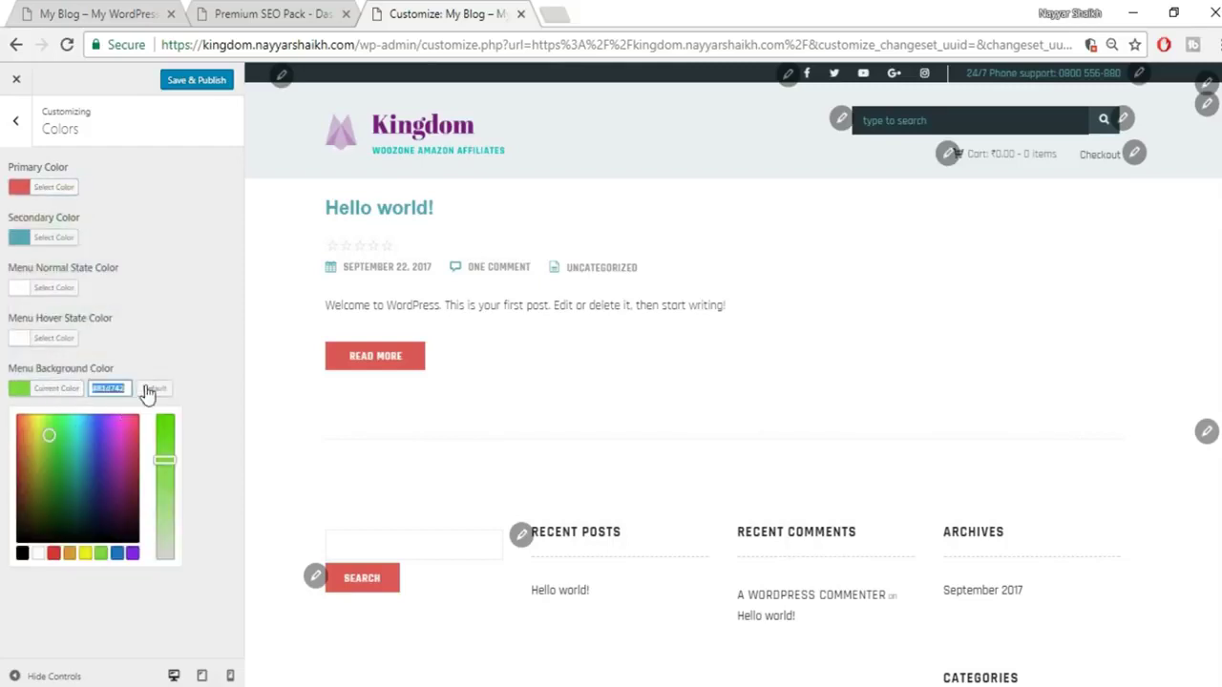
type("#dd5858")
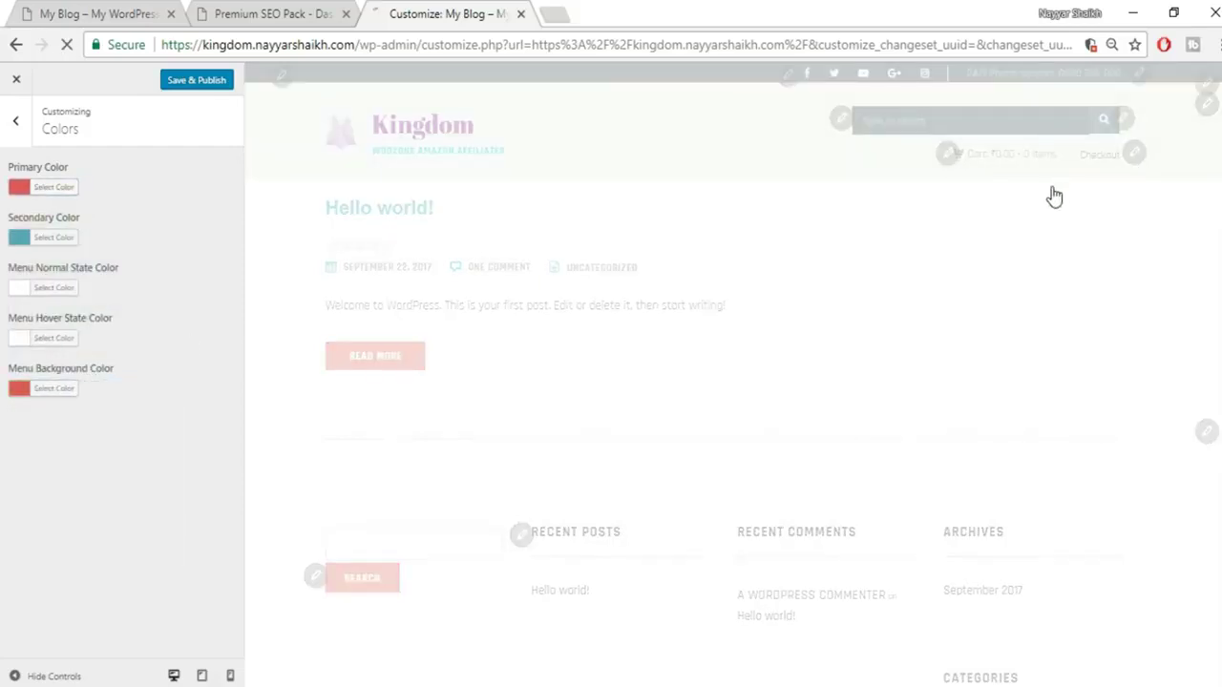
left_click(188, 346)
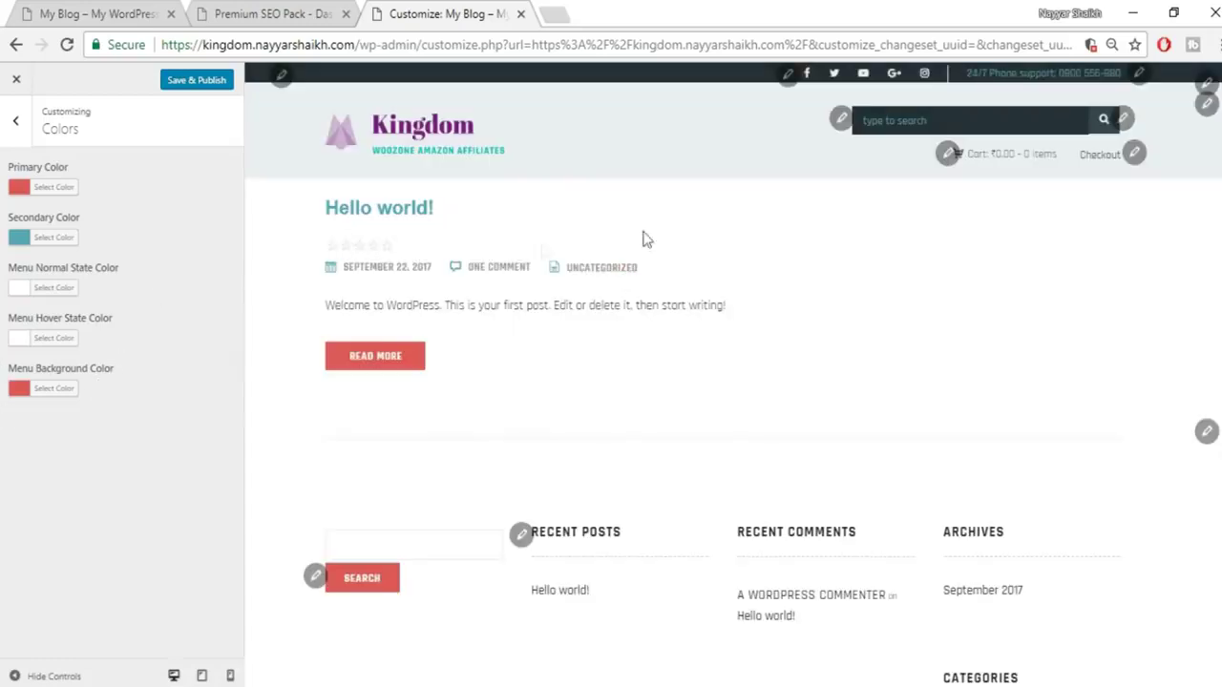
left_click(210, 82)
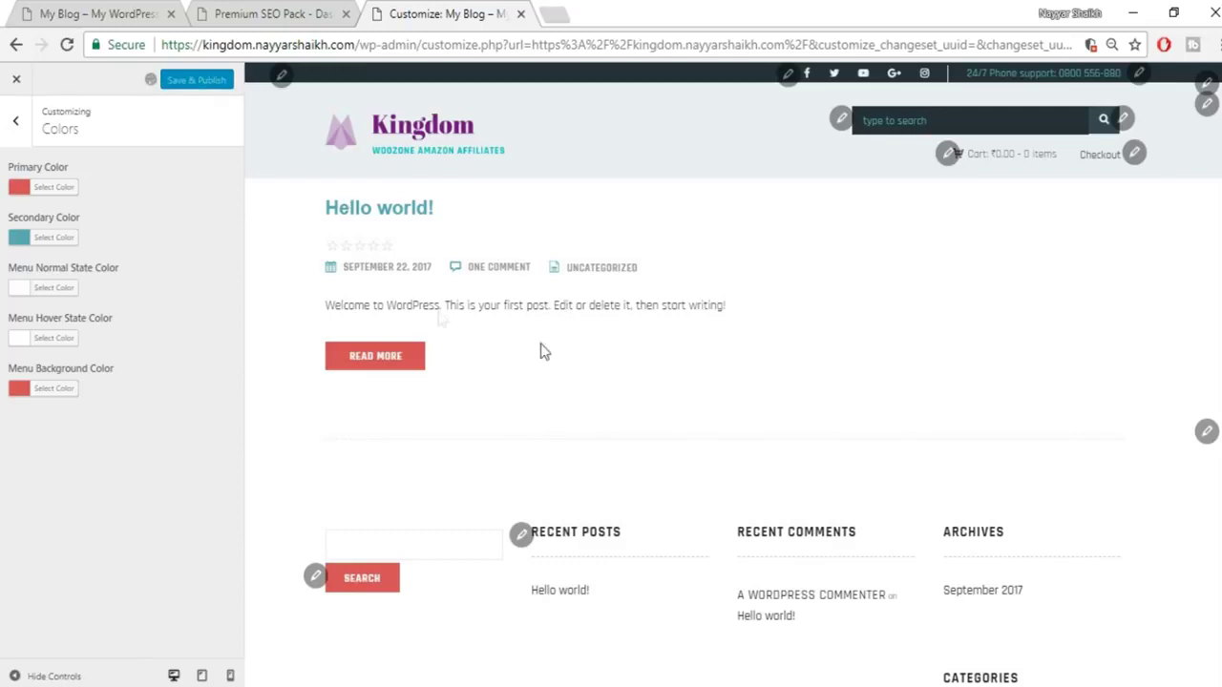
left_click_drag(337, 306, 737, 313)
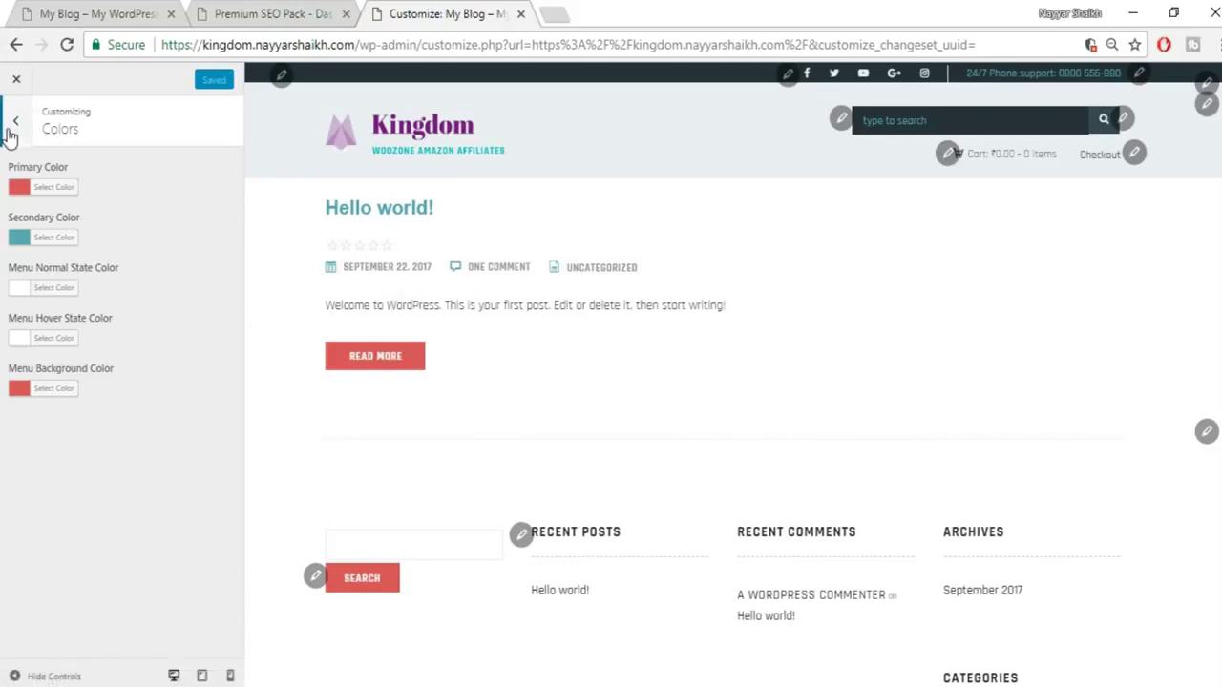
left_click(12, 128)
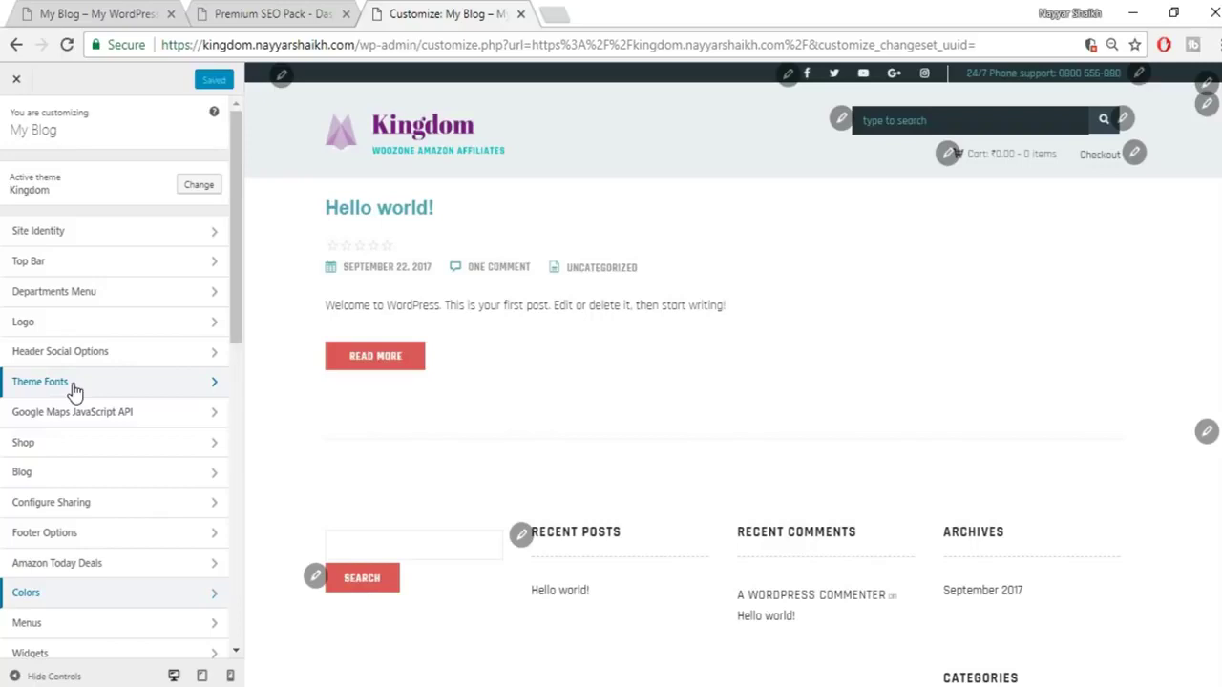
Step: Set the theme's main font to Prompt in the customizer's font settings
left_click(74, 387)
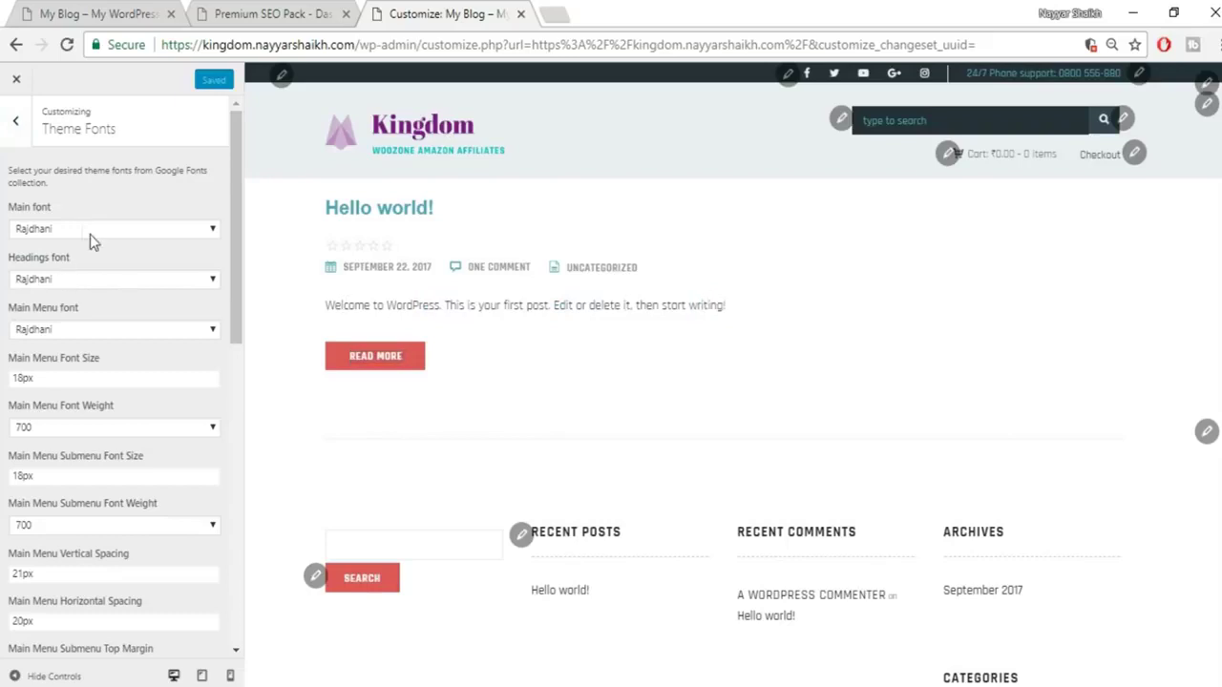
left_click_drag(325, 306, 398, 307)
left_click(456, 313)
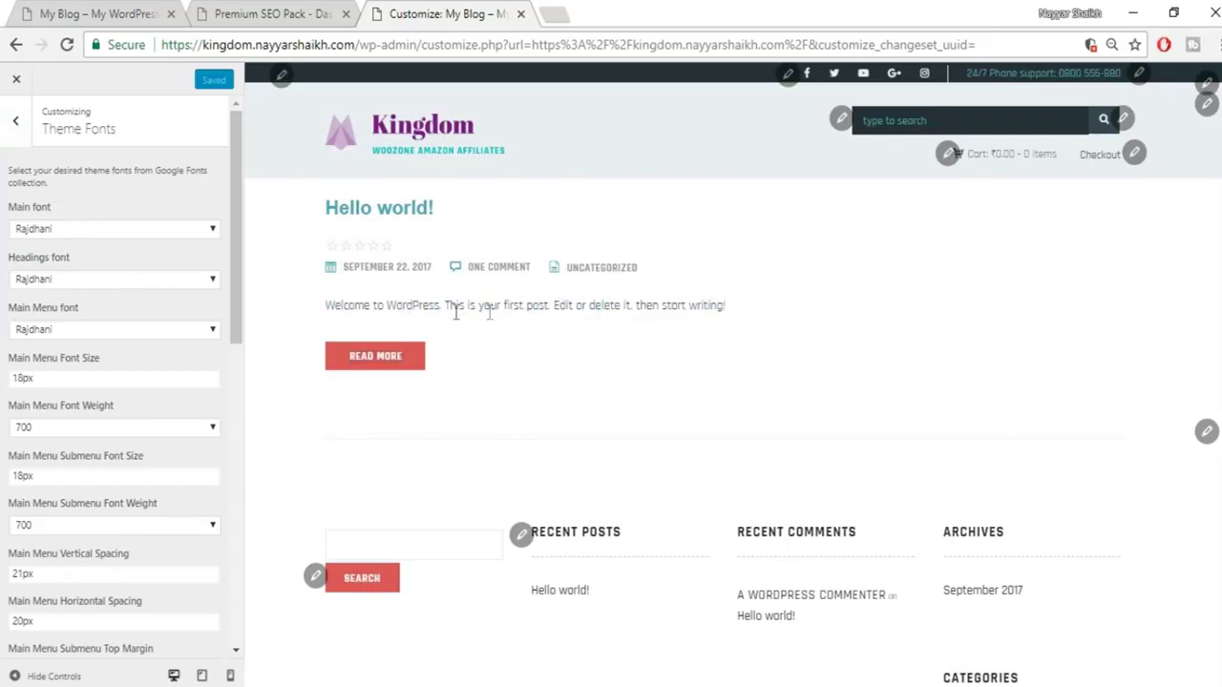
left_click(135, 233)
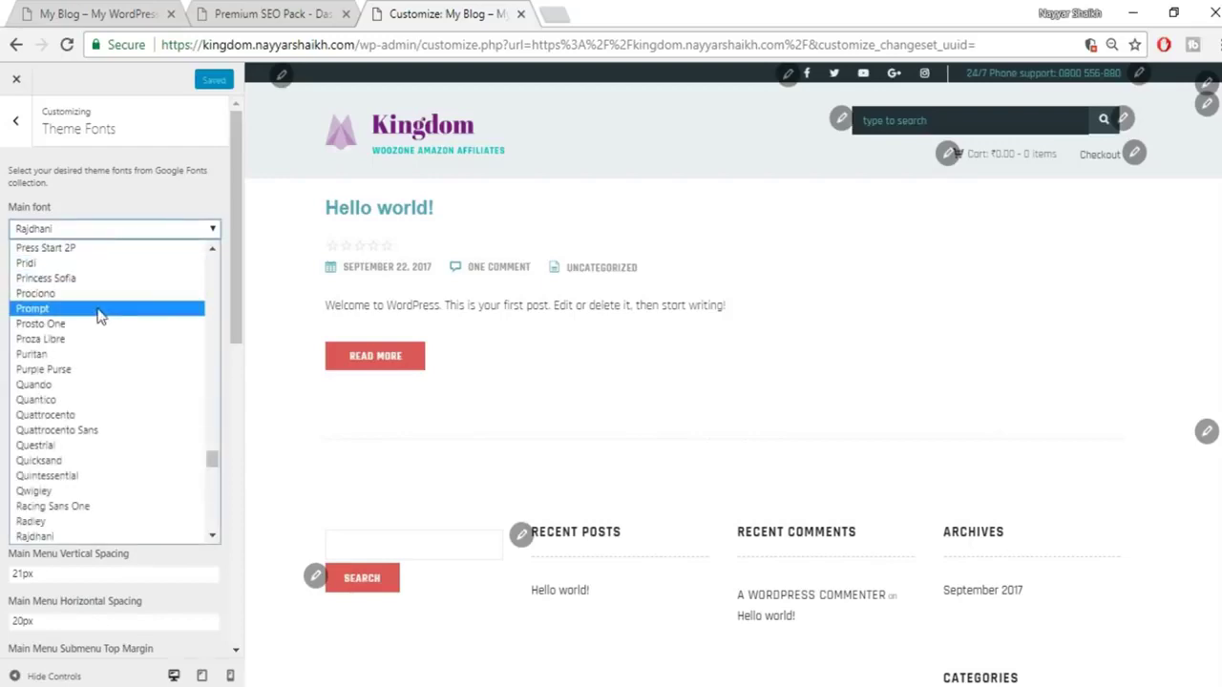
left_click(100, 309)
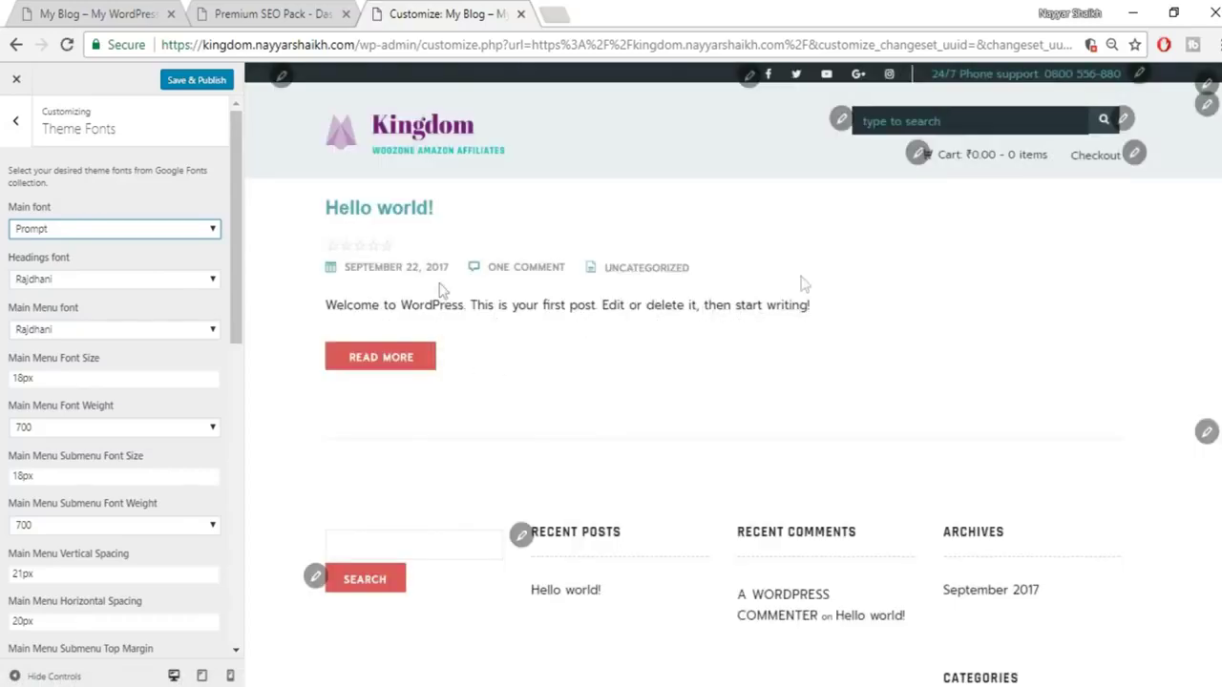
Step: Review the main and heading font lists, keeping Prompt and the heading font unchanged
left_click(60, 229)
scroll(112, 430, "down", 5)
scroll(115, 439, "up", 20)
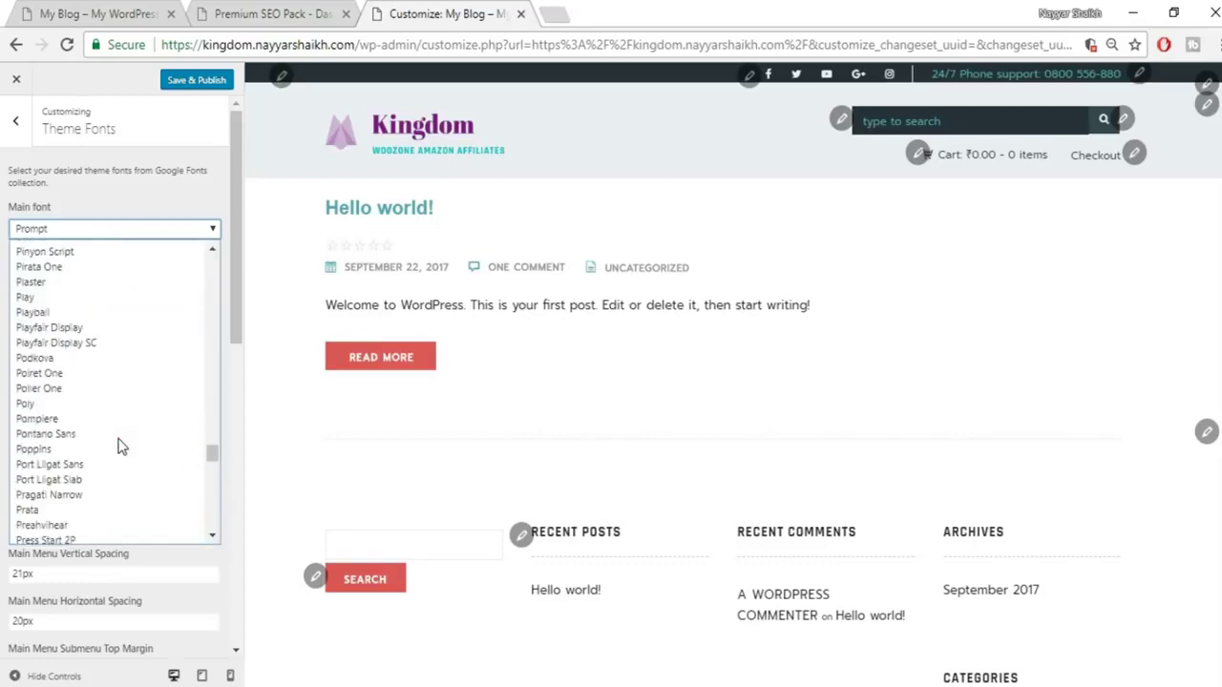
left_click(168, 192)
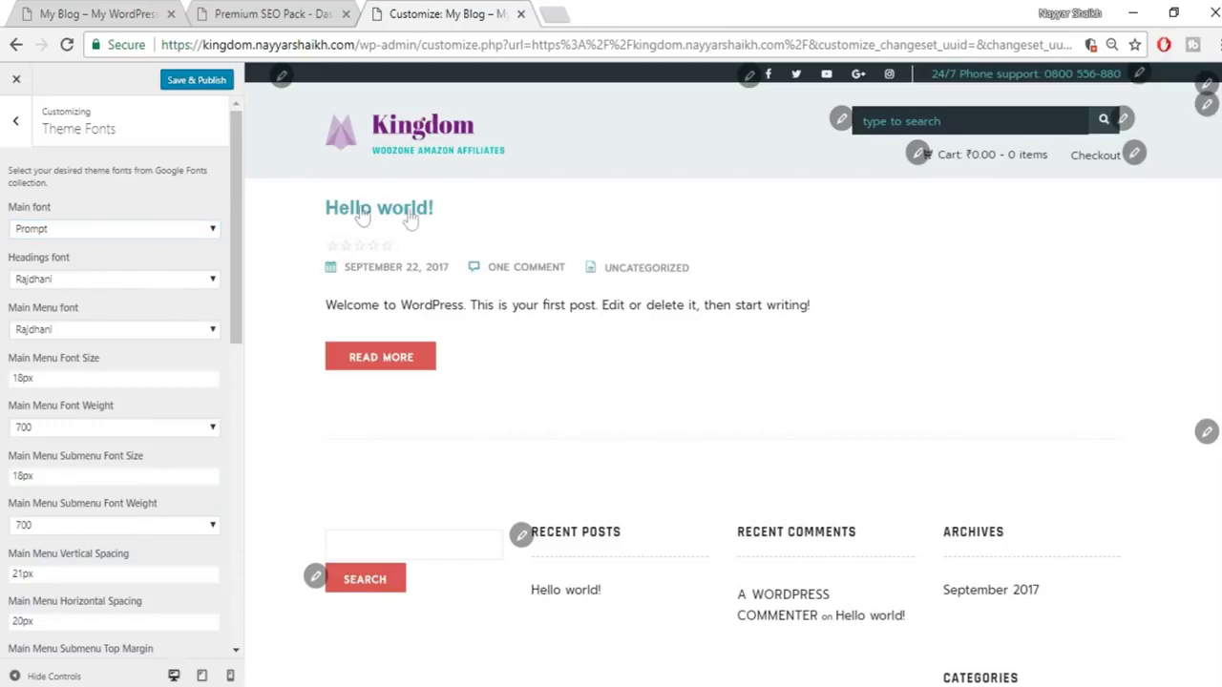
left_click(125, 282)
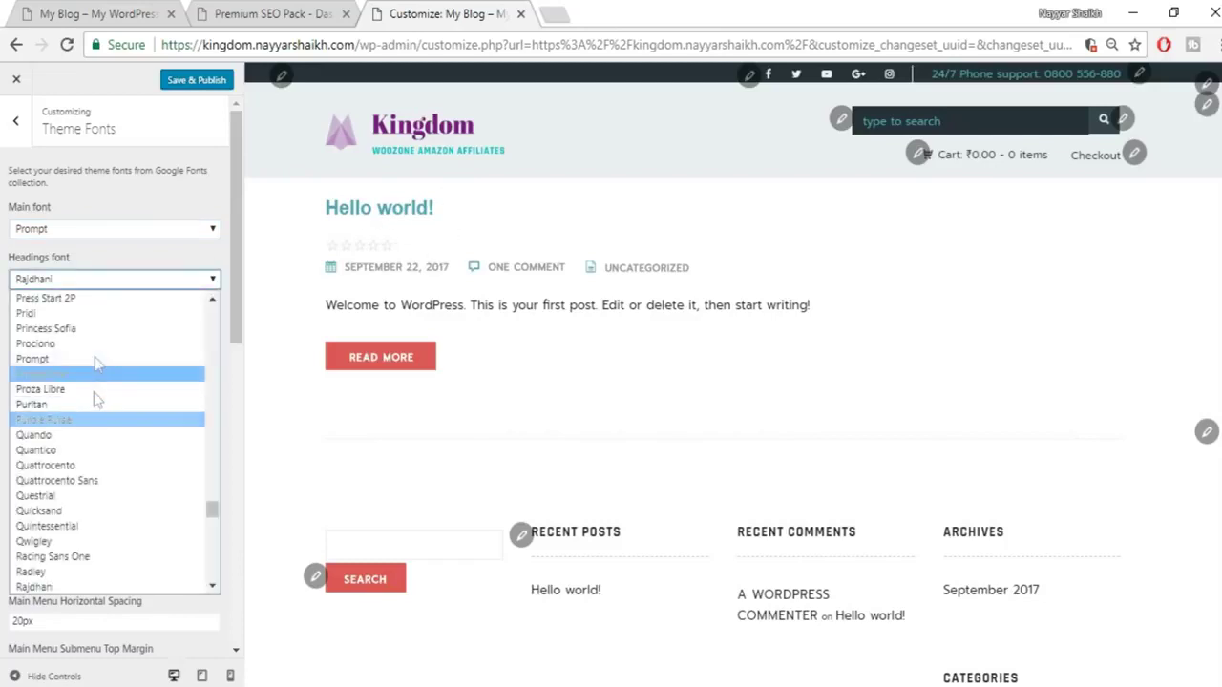
left_click(159, 203)
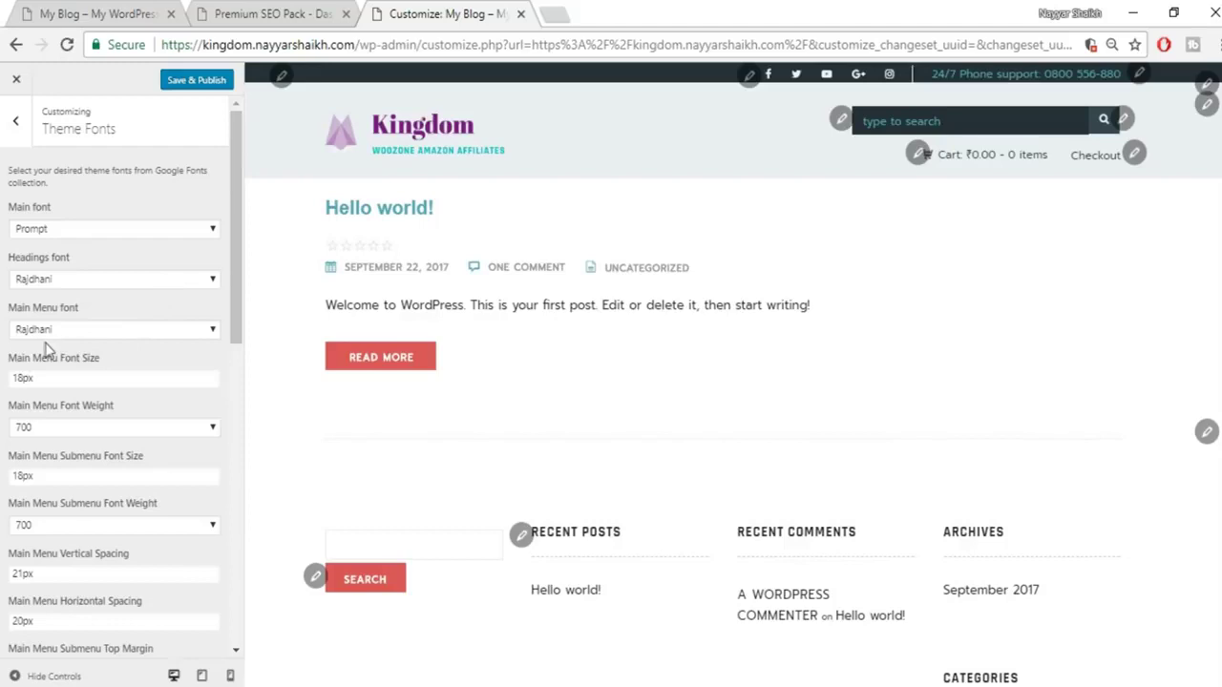
Step: Check the main menu font weight, save and publish the font changes, and exit the customizer
left_click(124, 13)
scroll(201, 435, "down", 1)
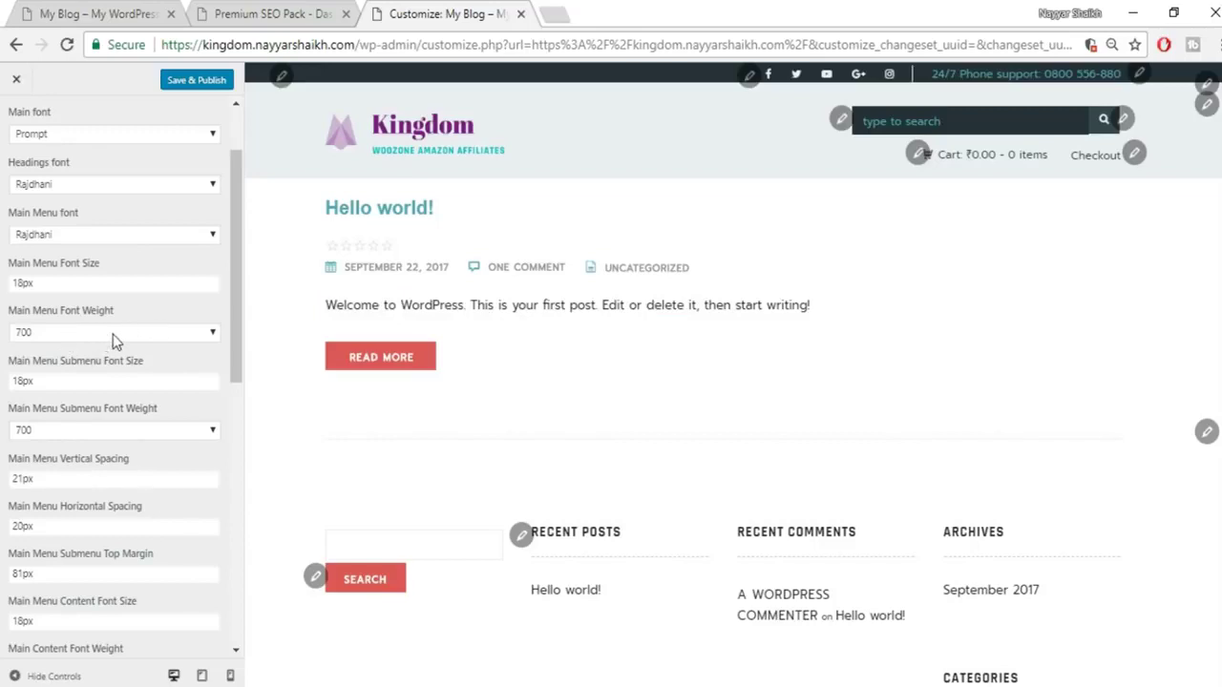
left_click(112, 334)
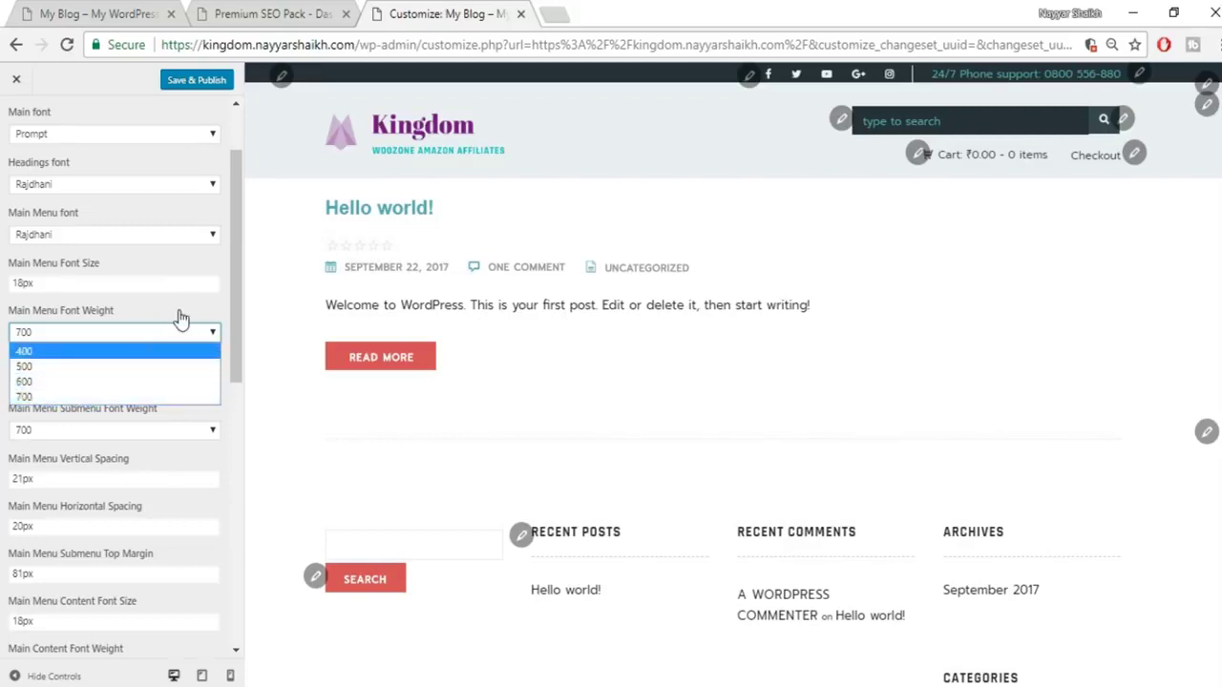
left_click(267, 349)
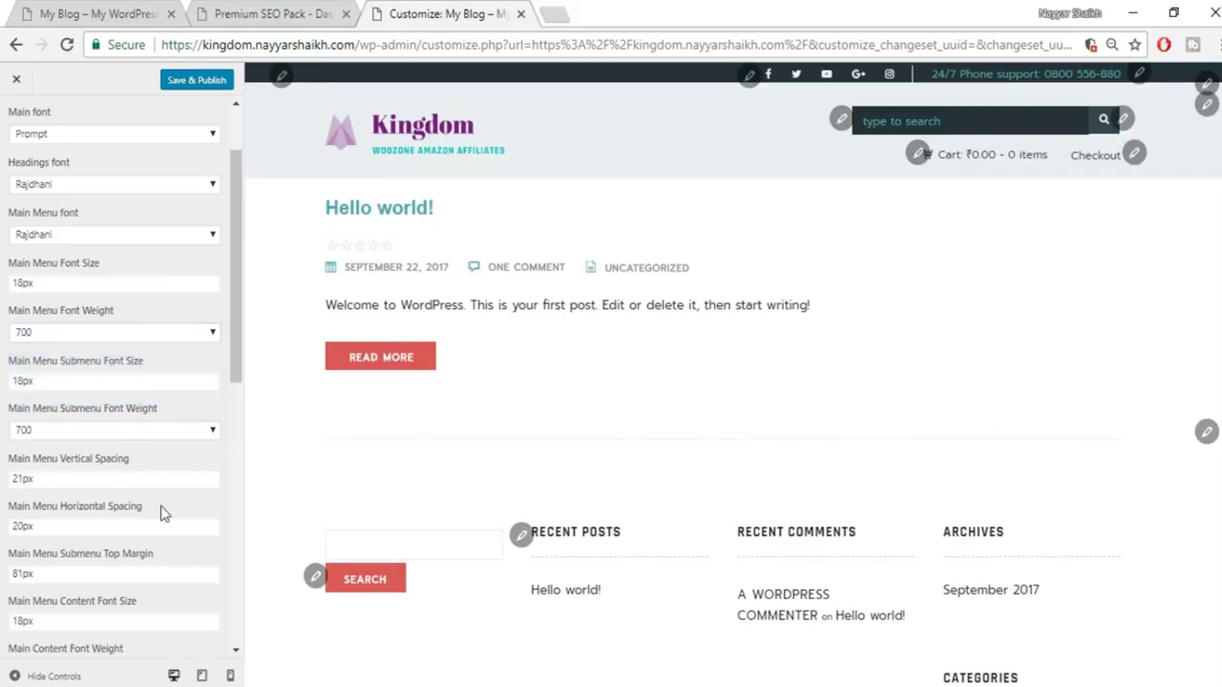
scroll(160, 513, "down", 4)
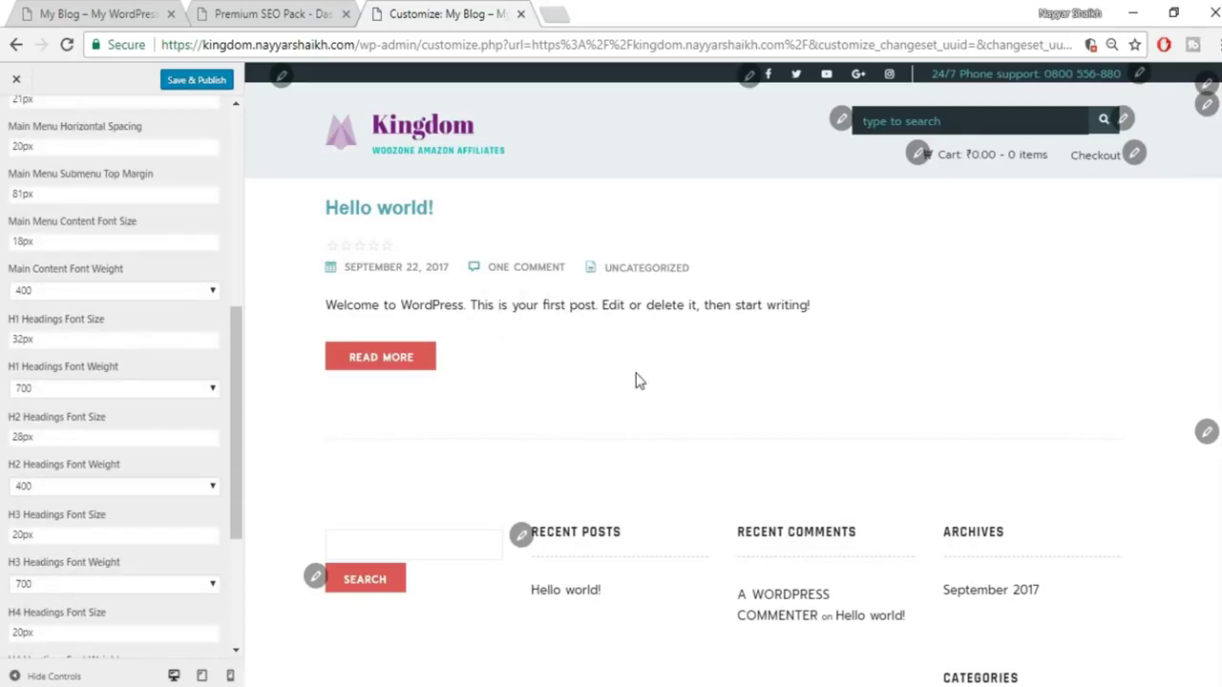
left_click(212, 80)
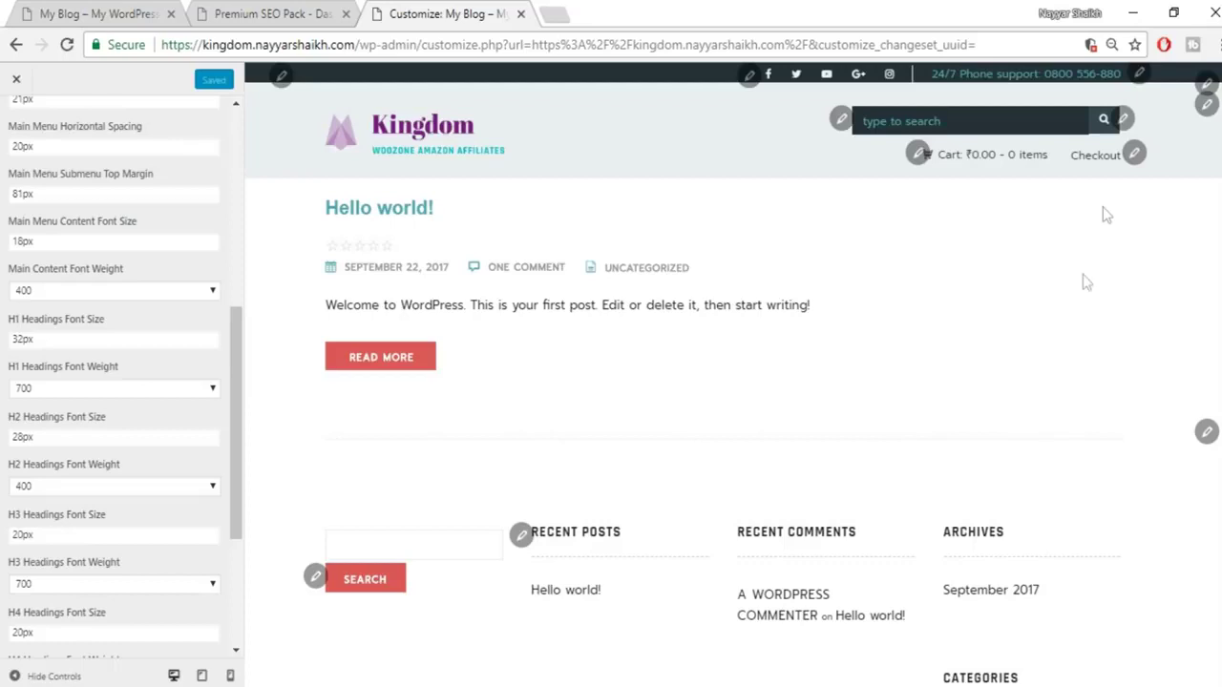
left_click(17, 82)
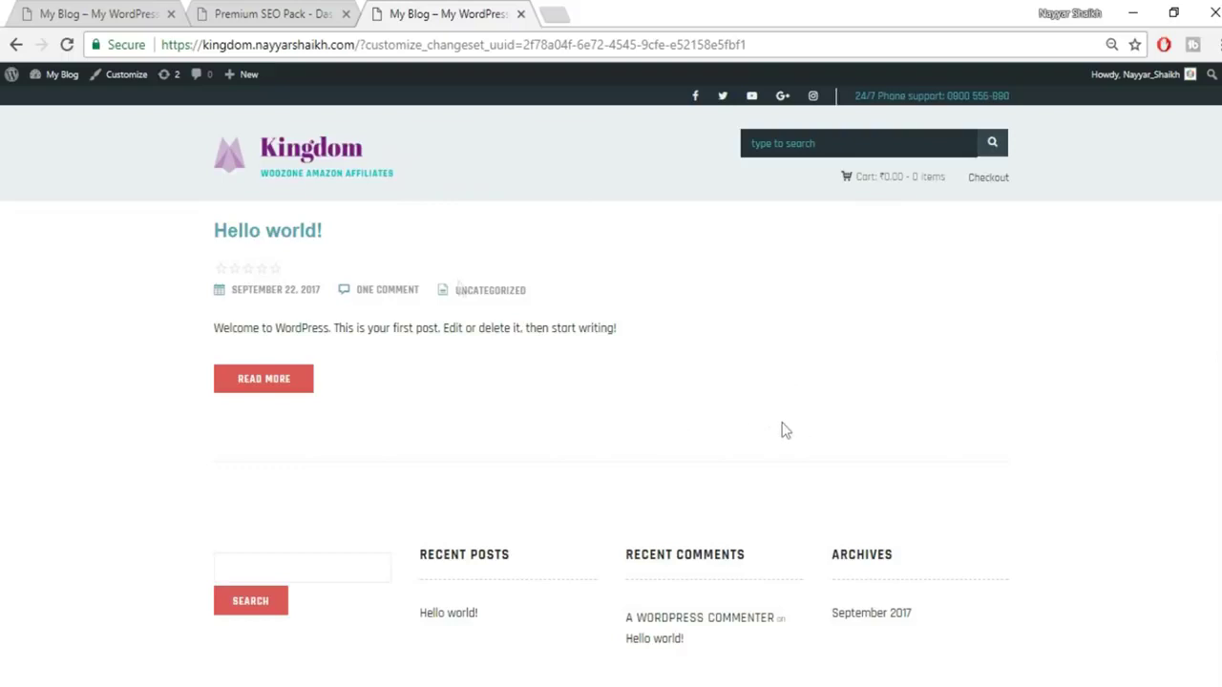
Step: Look over the storefront's hero slider in the first tab, then return to the Premium SEO Pack dashboard
left_click(67, 11)
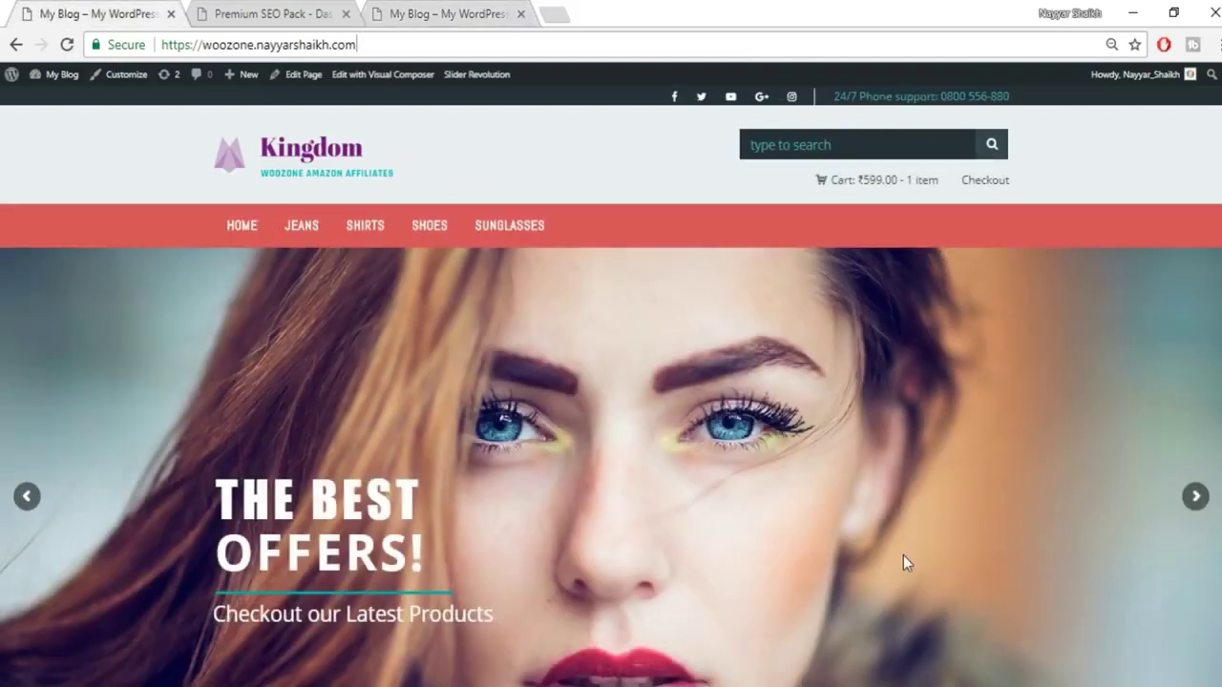
scroll(903, 556, "down", 1)
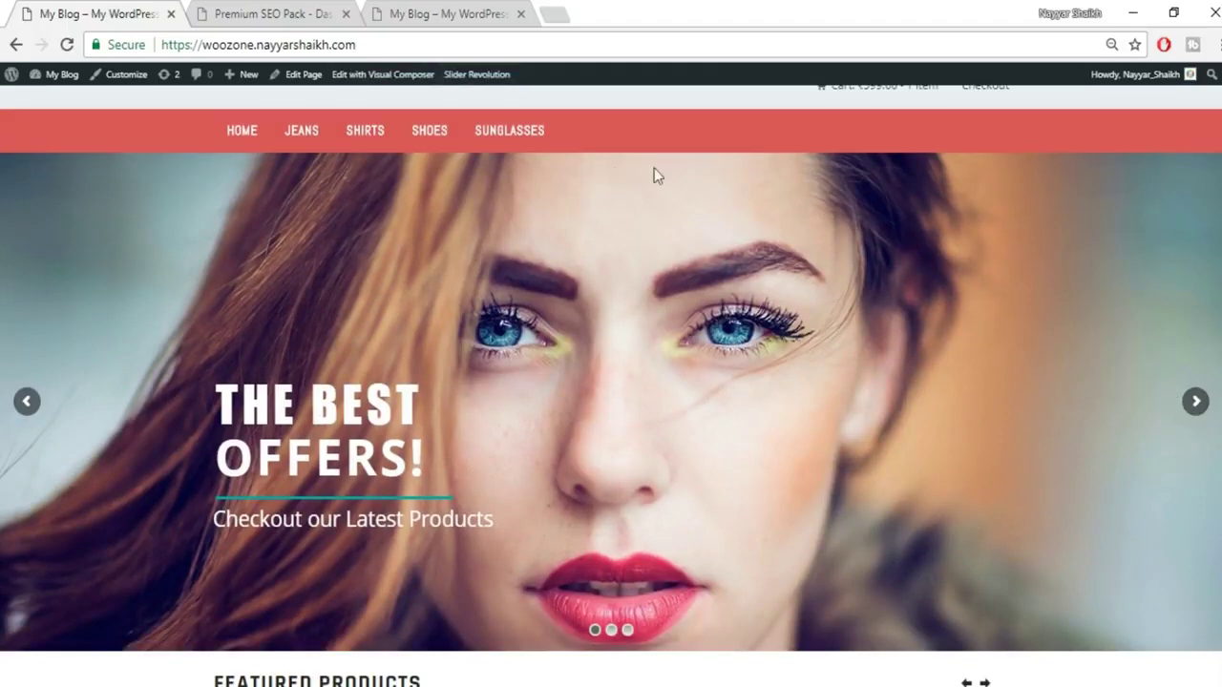
left_click(361, 12)
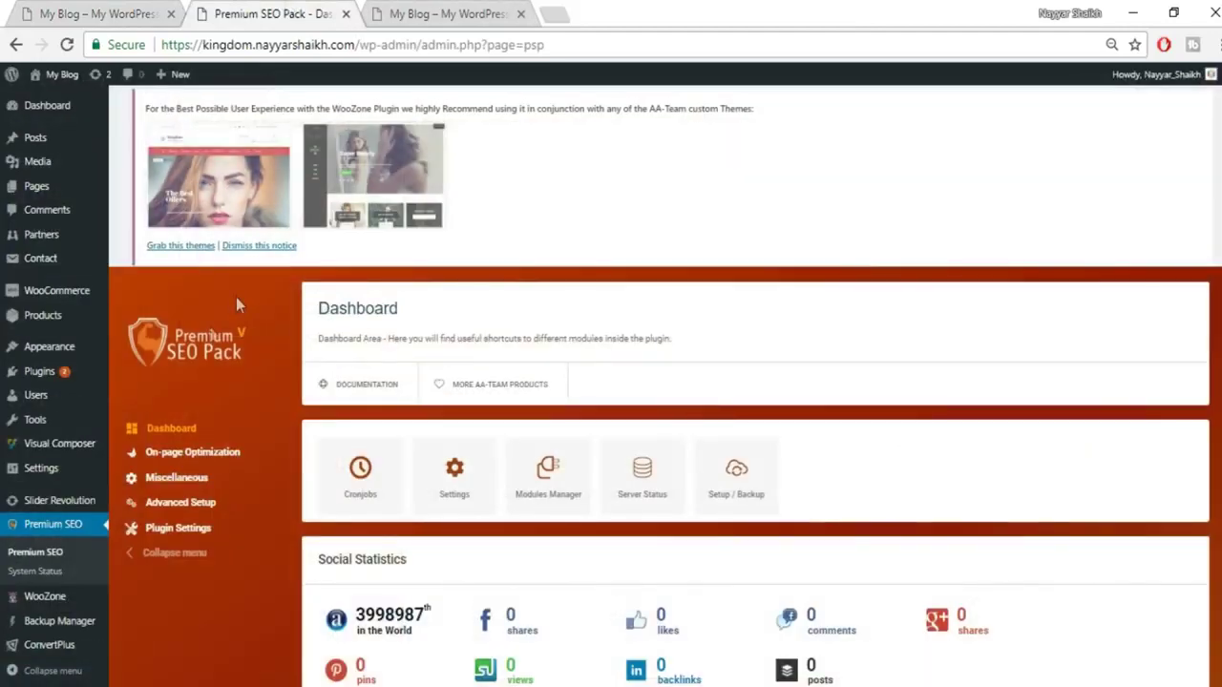
Step: Create a new slider from Slider Revolution's slider list, then switch back to the storefront tab
scroll(29, 464, "down", 2)
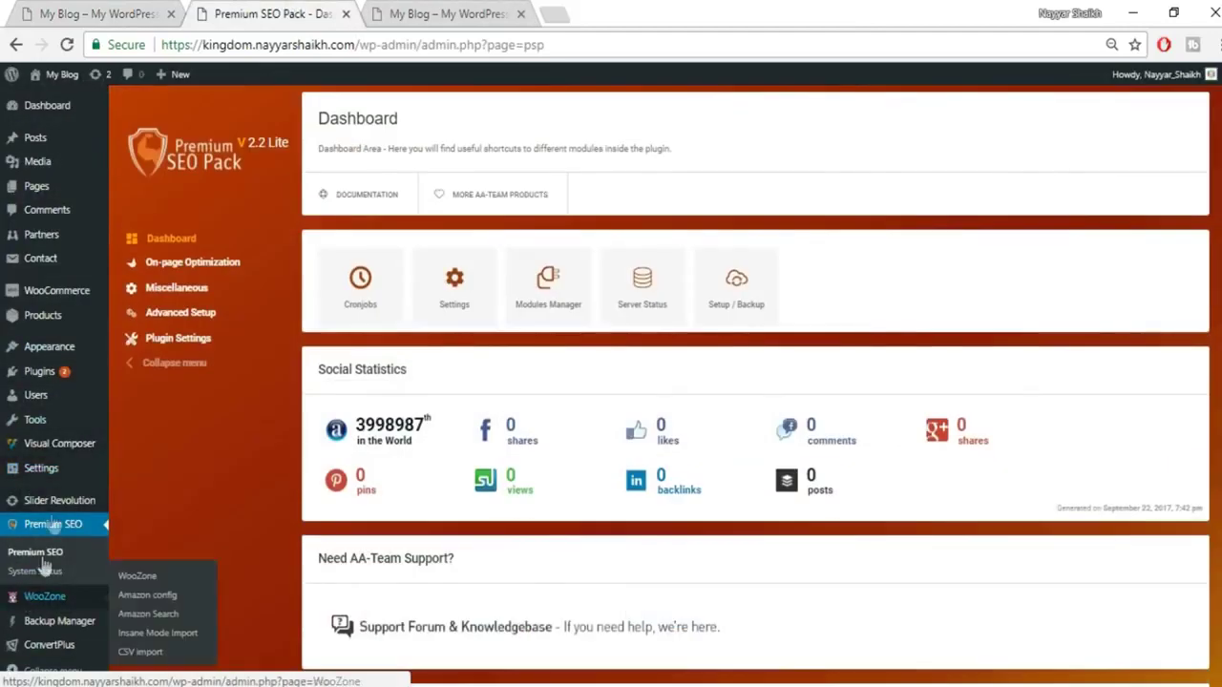
mouse_move(63, 508)
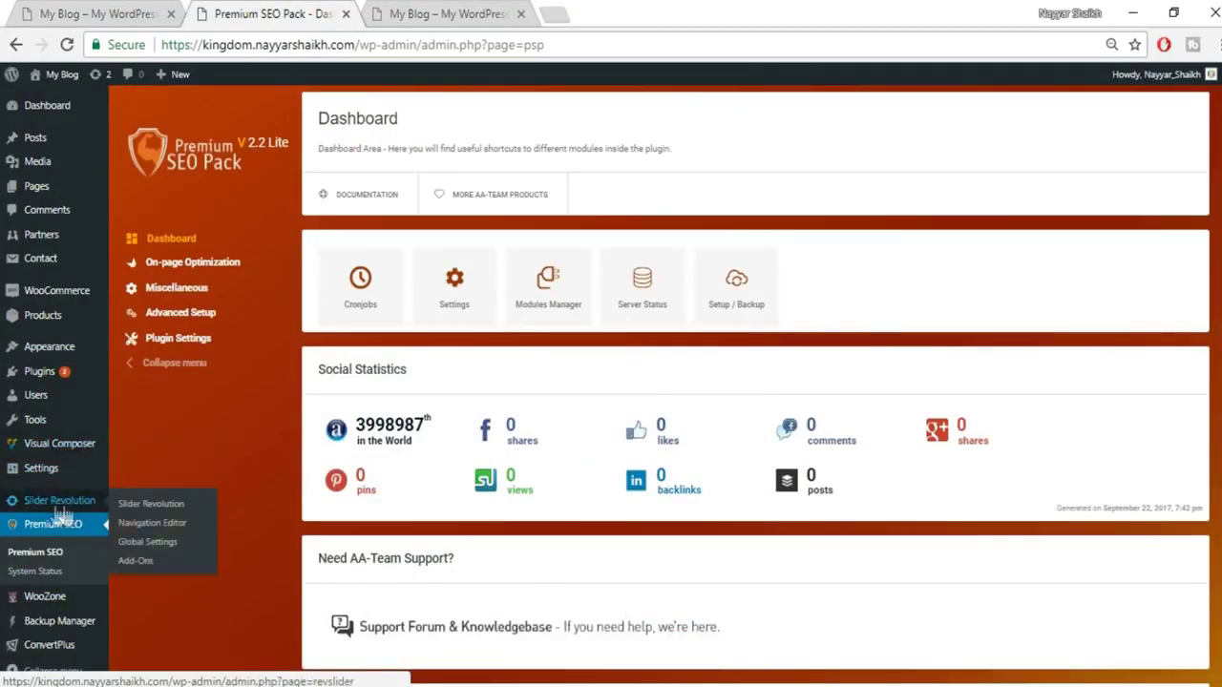
left_click(42, 505)
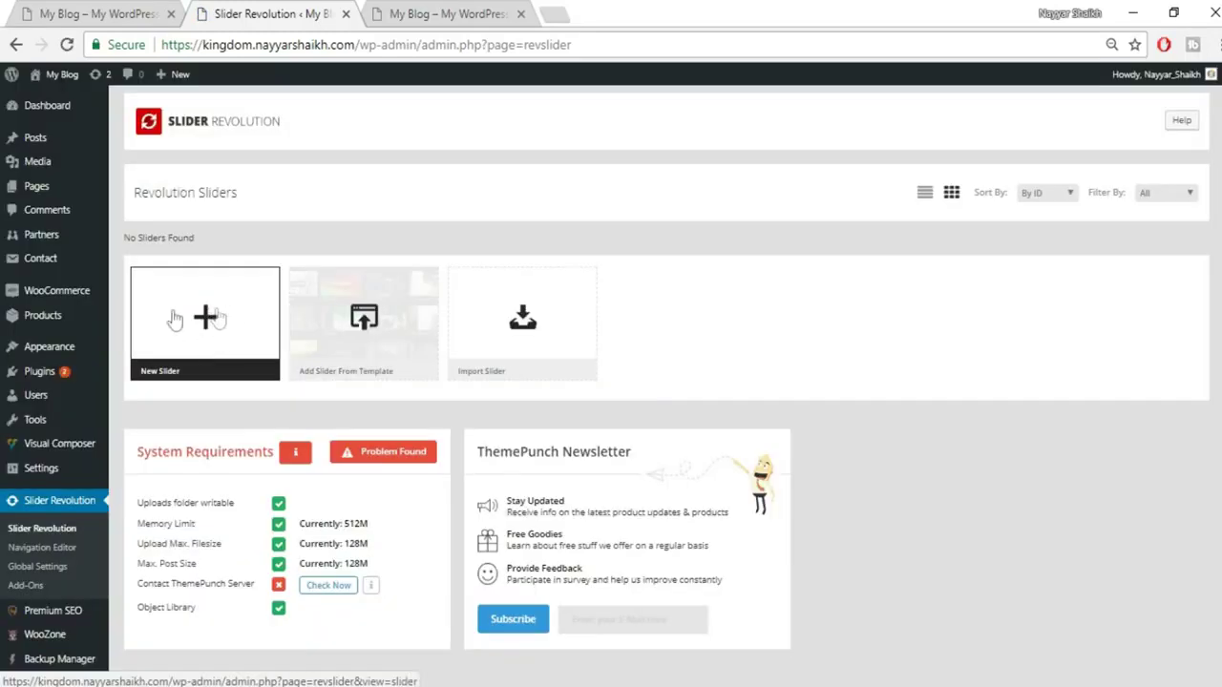
left_click(225, 327)
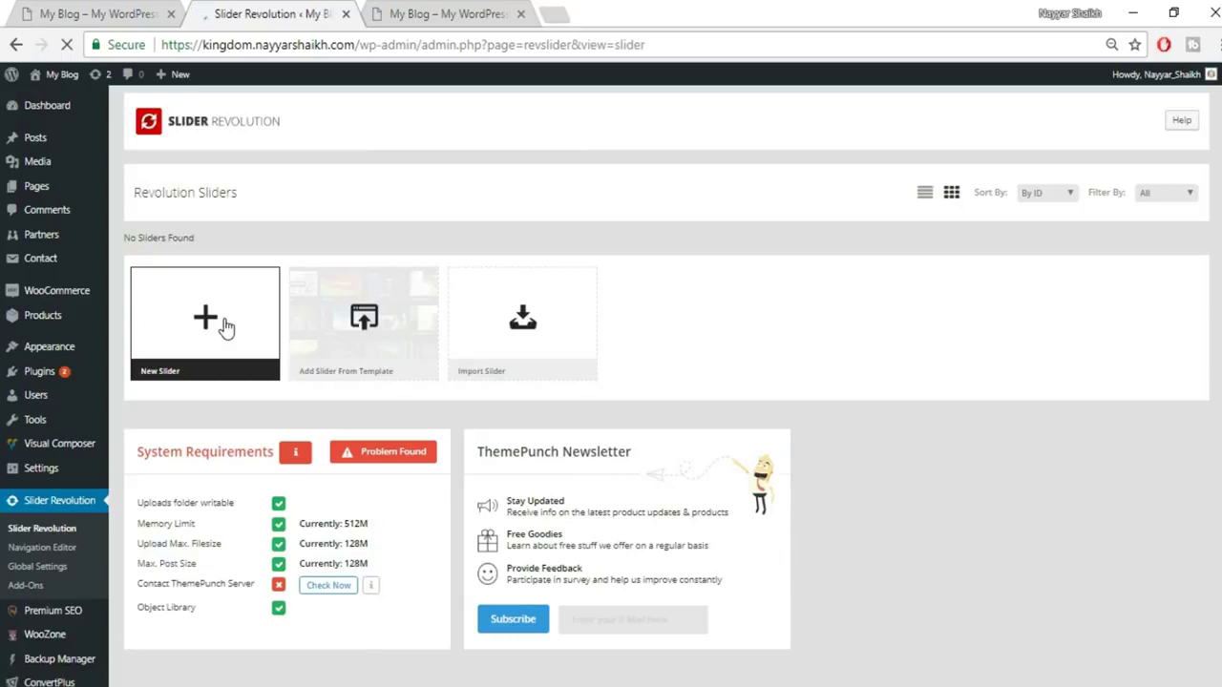
key("ctrl+1")
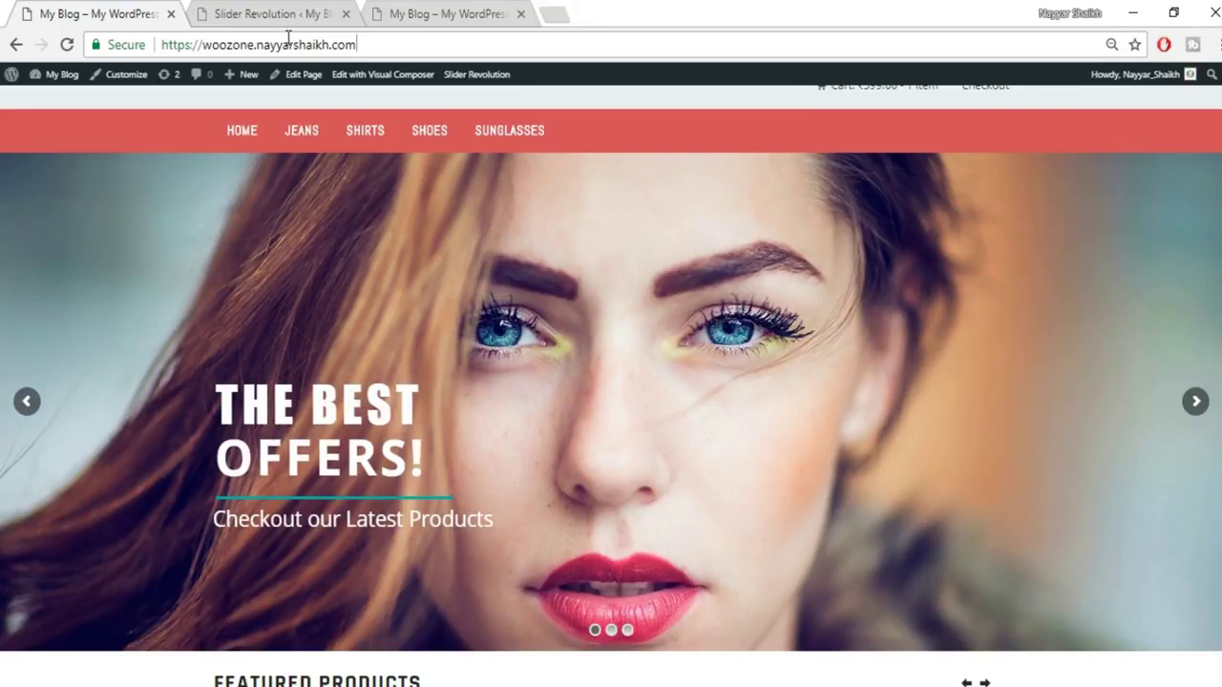
Step: Enter slider1 as both the slider title and alias, leaving Standard Slider selected
left_click(273, 13)
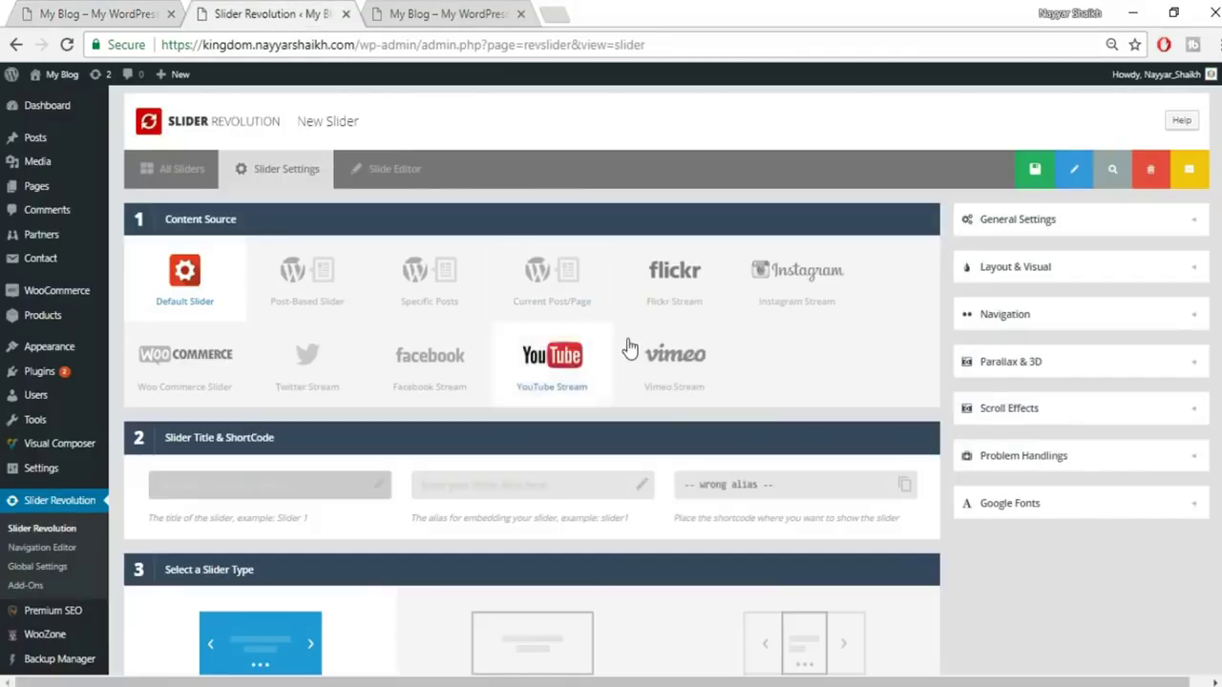
scroll(625, 347, "down", 1)
scroll(275, 395, "up", 1)
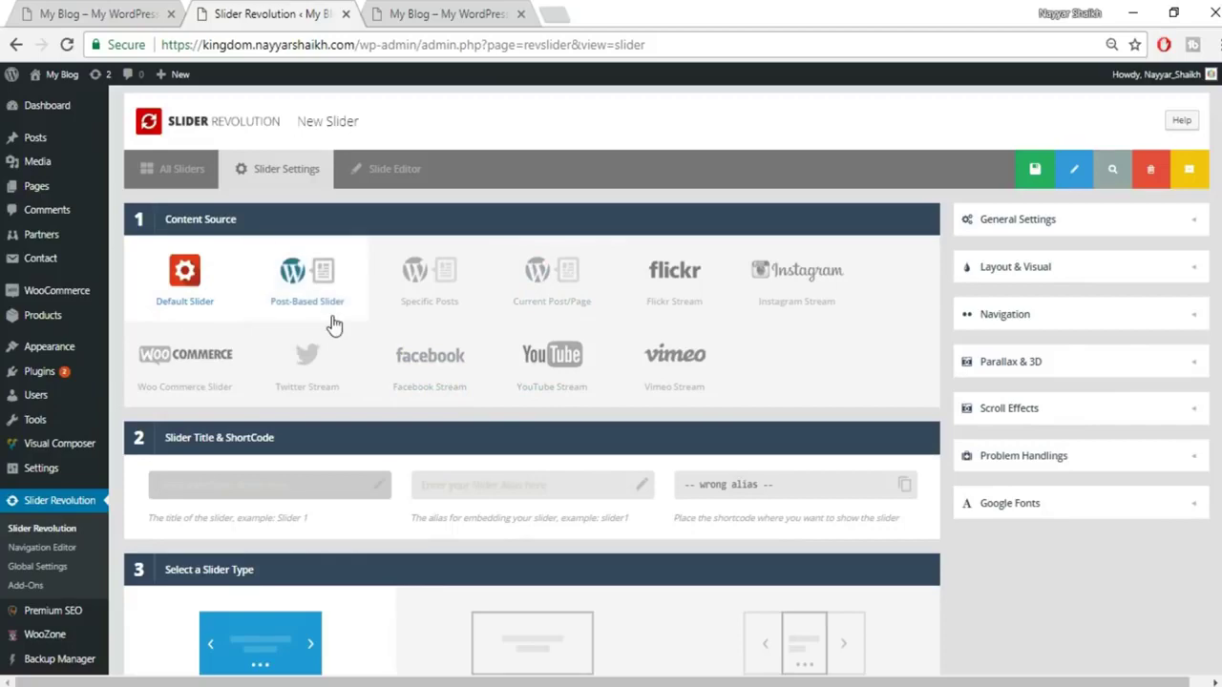
scroll(334, 326, "down", 2)
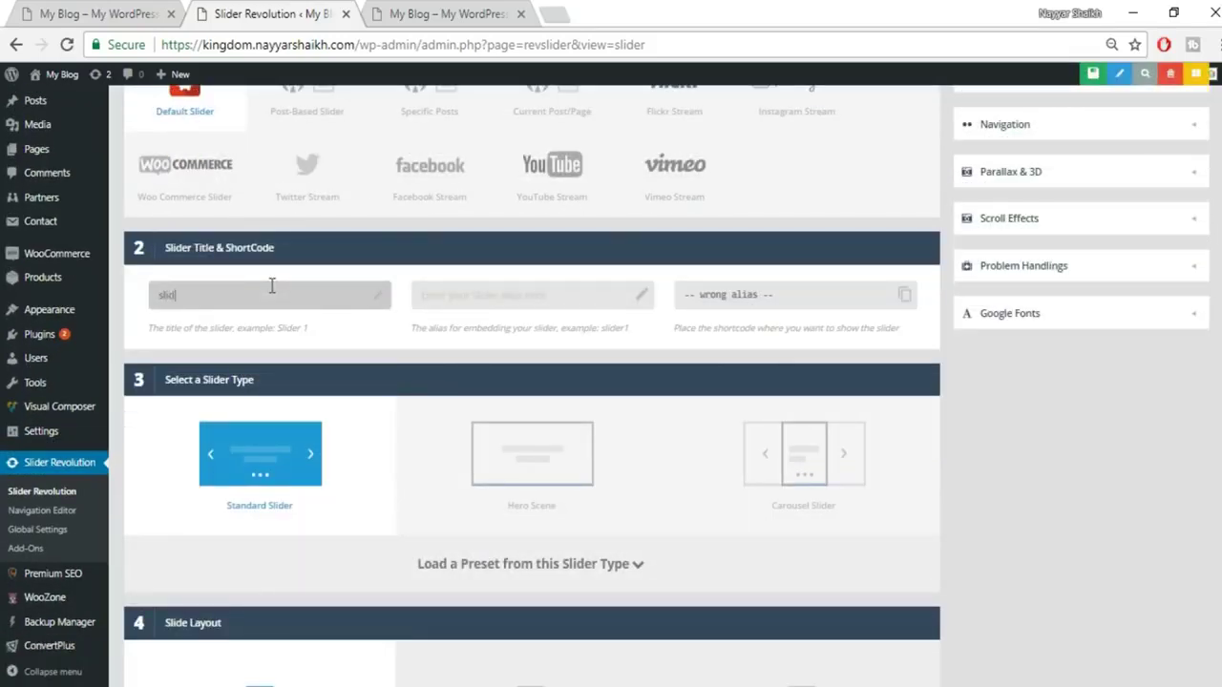
type("1")
left_click(500, 297)
type("slider2")
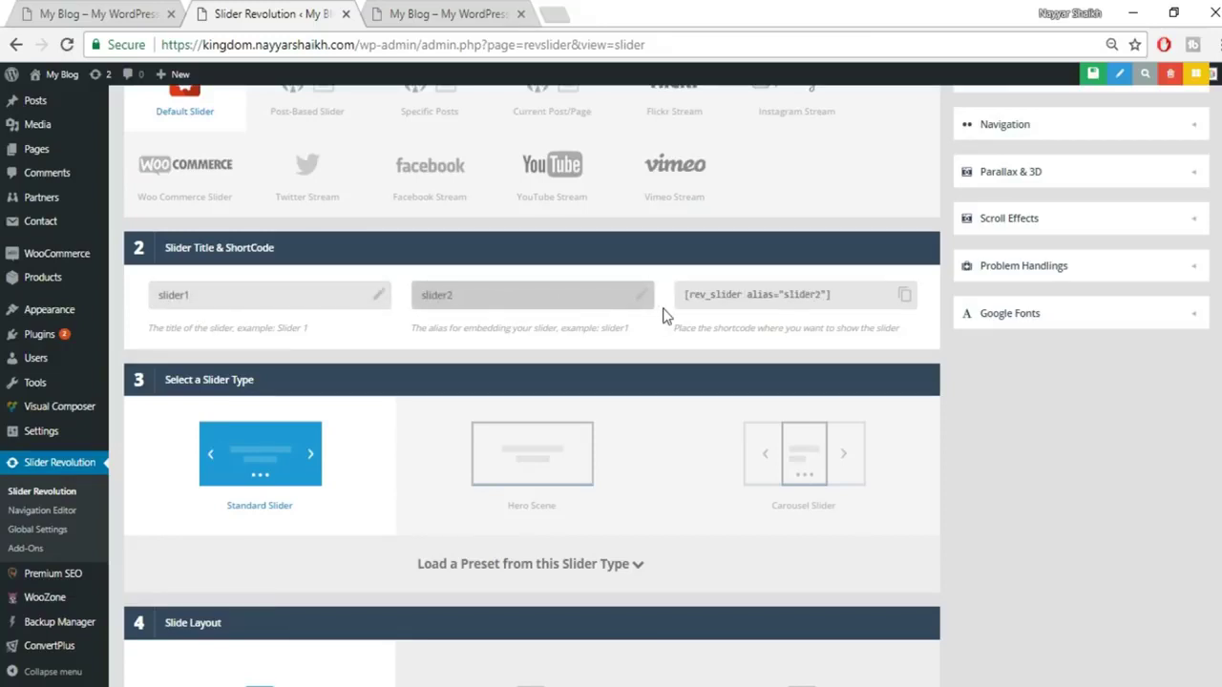
scroll(665, 315, "down", 3)
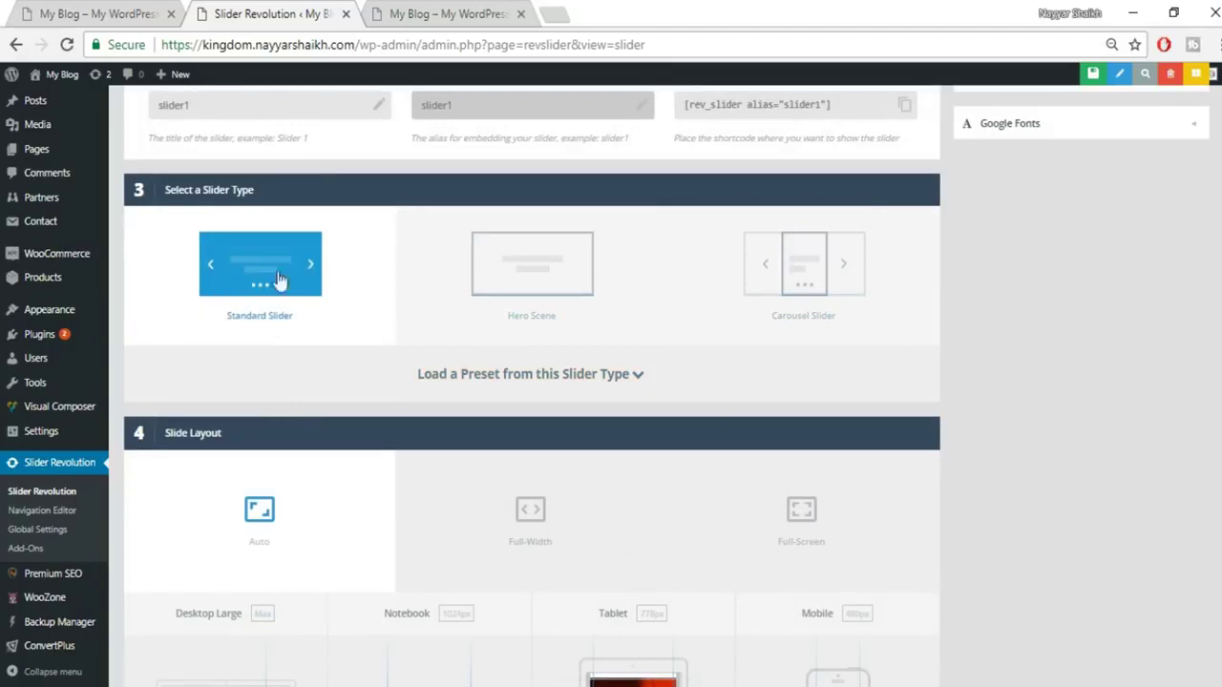
scroll(323, 315, "down", 3)
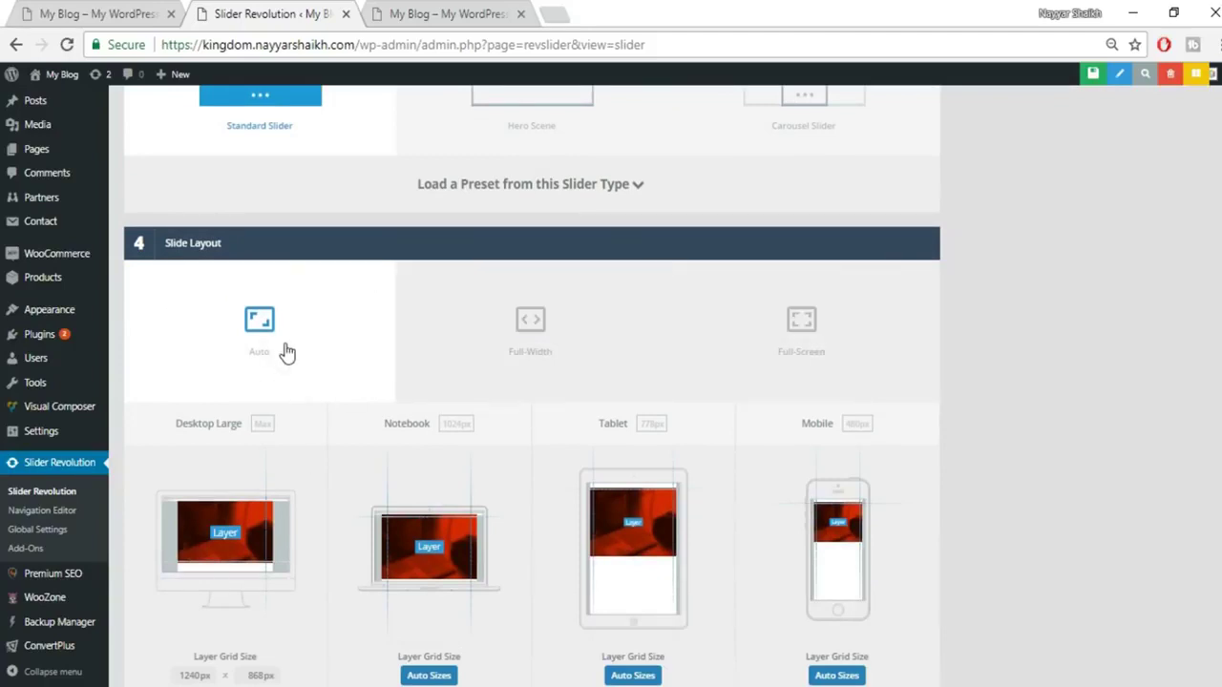
Step: Make the slider Full-Width and change the desktop grid height from 868 to 700 px
left_click(541, 361)
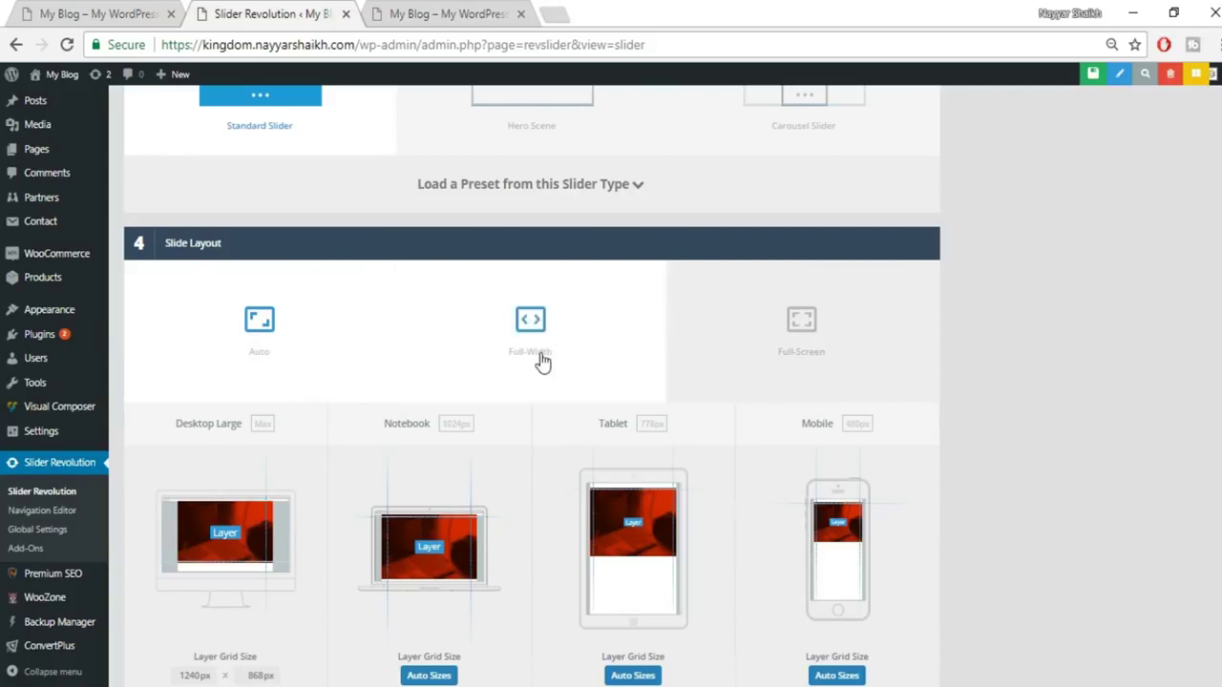
left_click(96, 14)
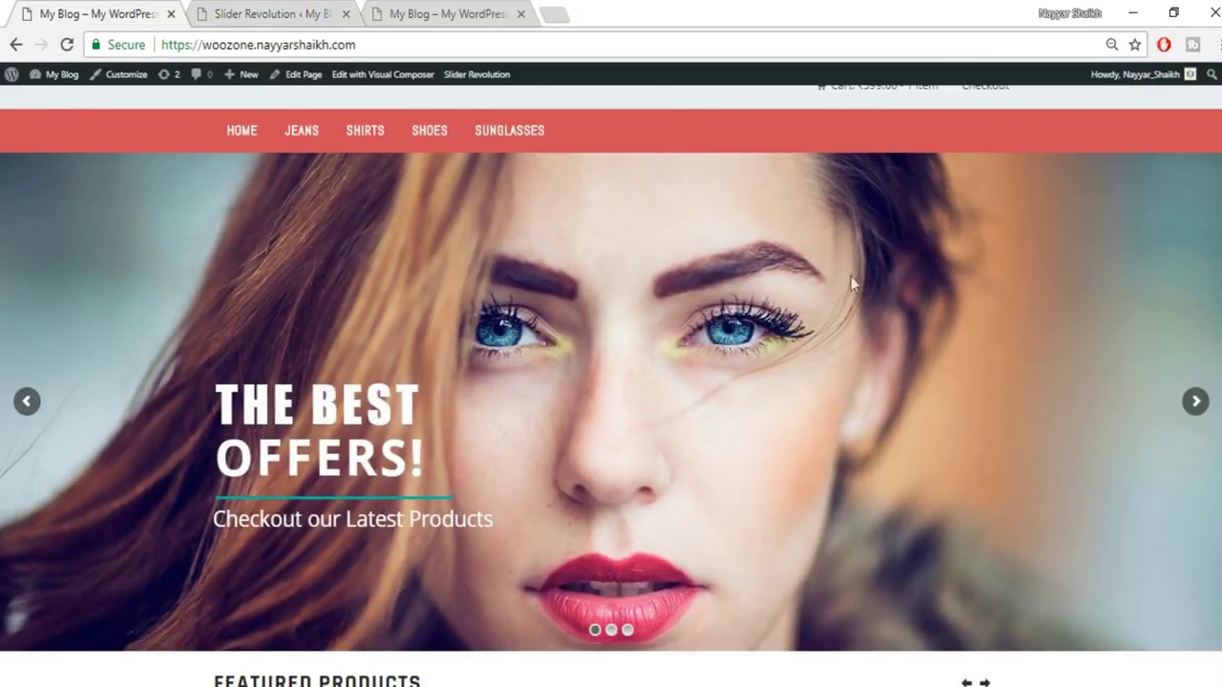
left_click(221, 12)
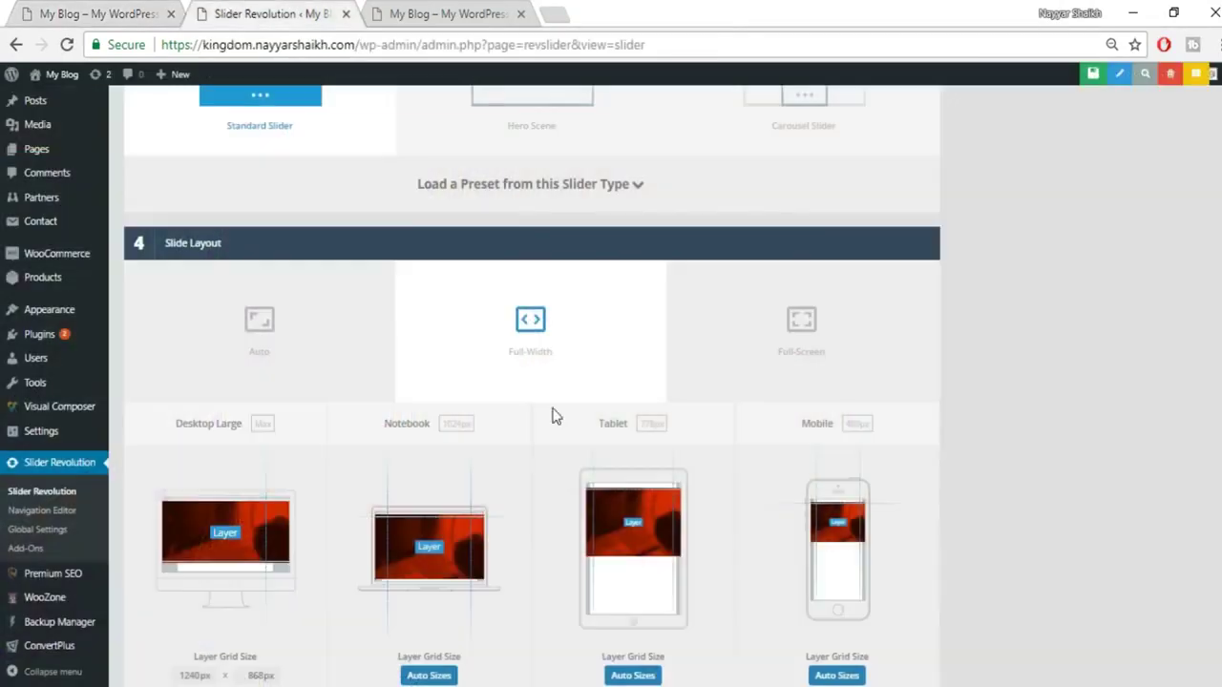
scroll(1056, 346, "down", 3)
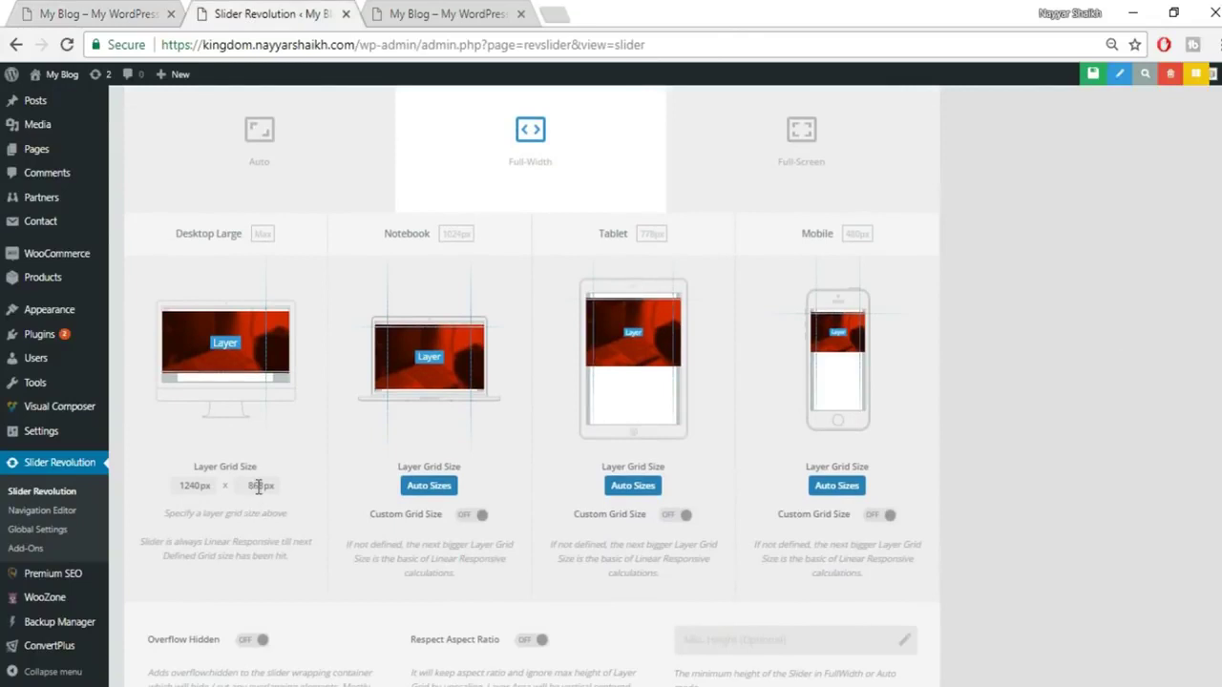
left_click_drag(264, 487, 226, 485)
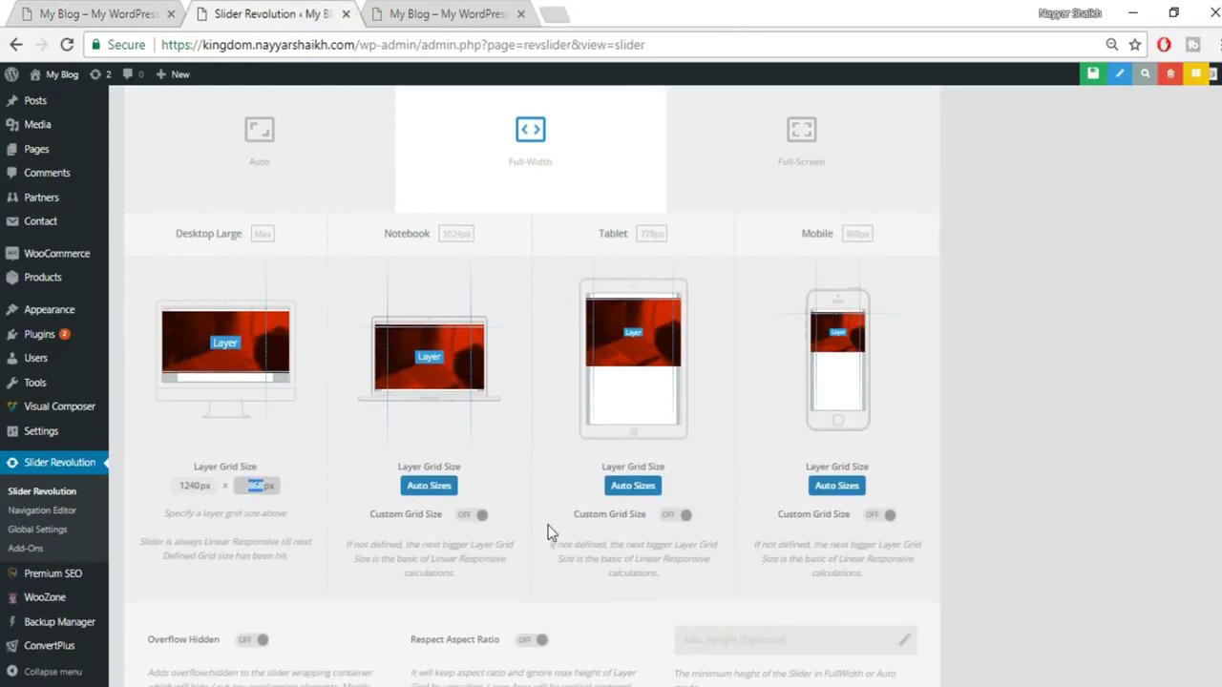
type("768")
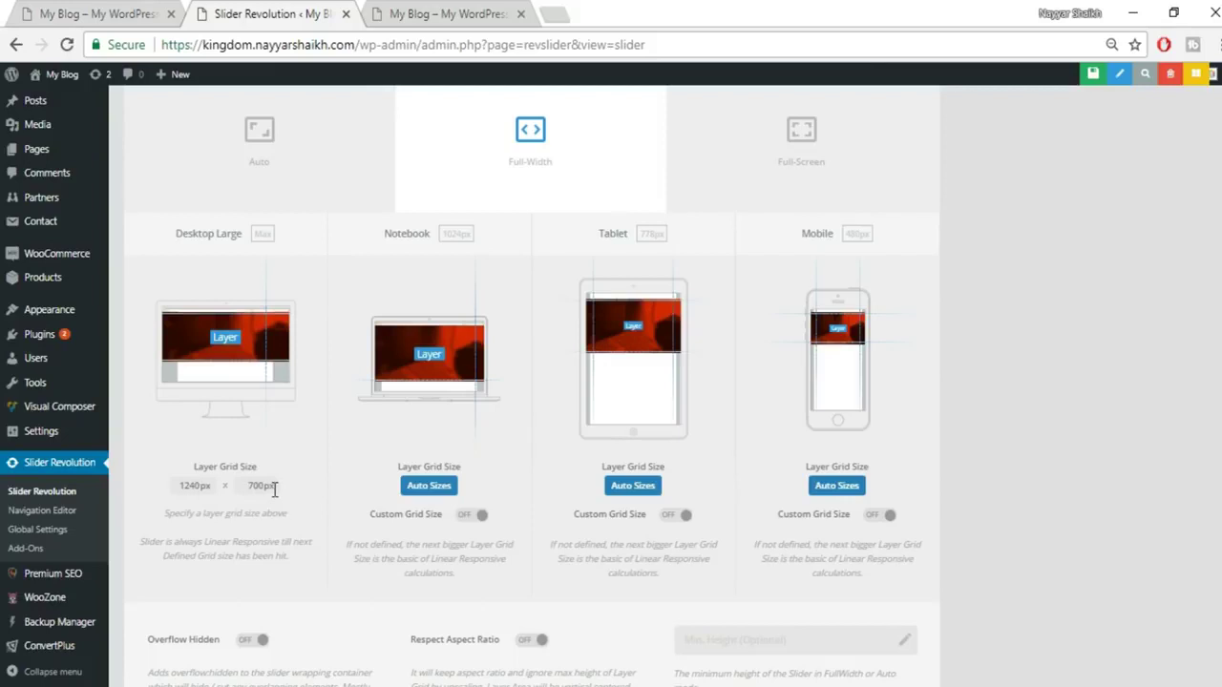
Step: Compare the grid height against the storefront slider and advance it to the next slide
left_click(122, 11)
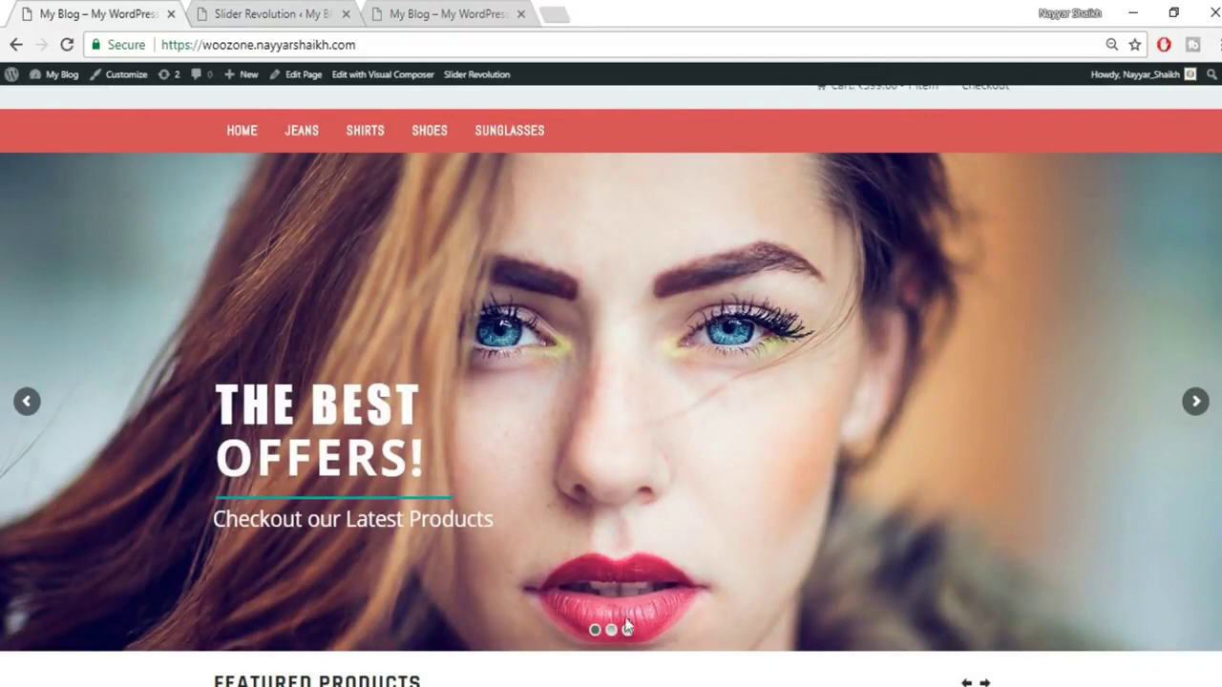
scroll(660, 579, "up", 1)
scroll(629, 443, "down", 2)
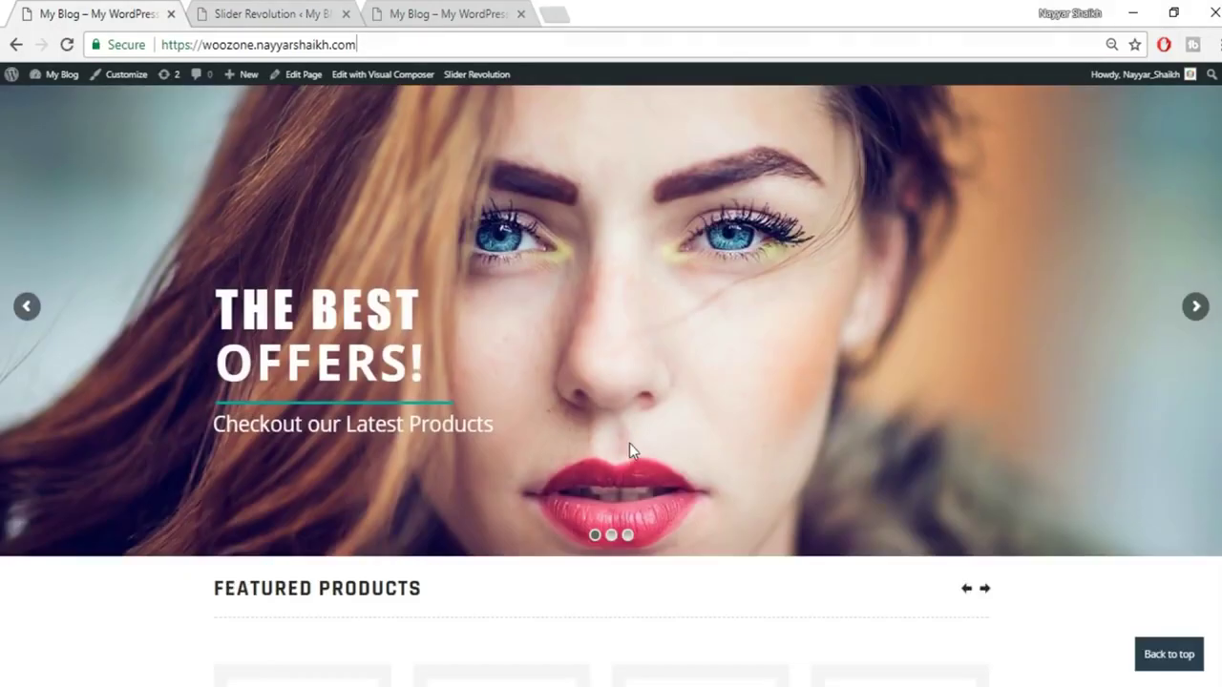
scroll(639, 403, "up", 2)
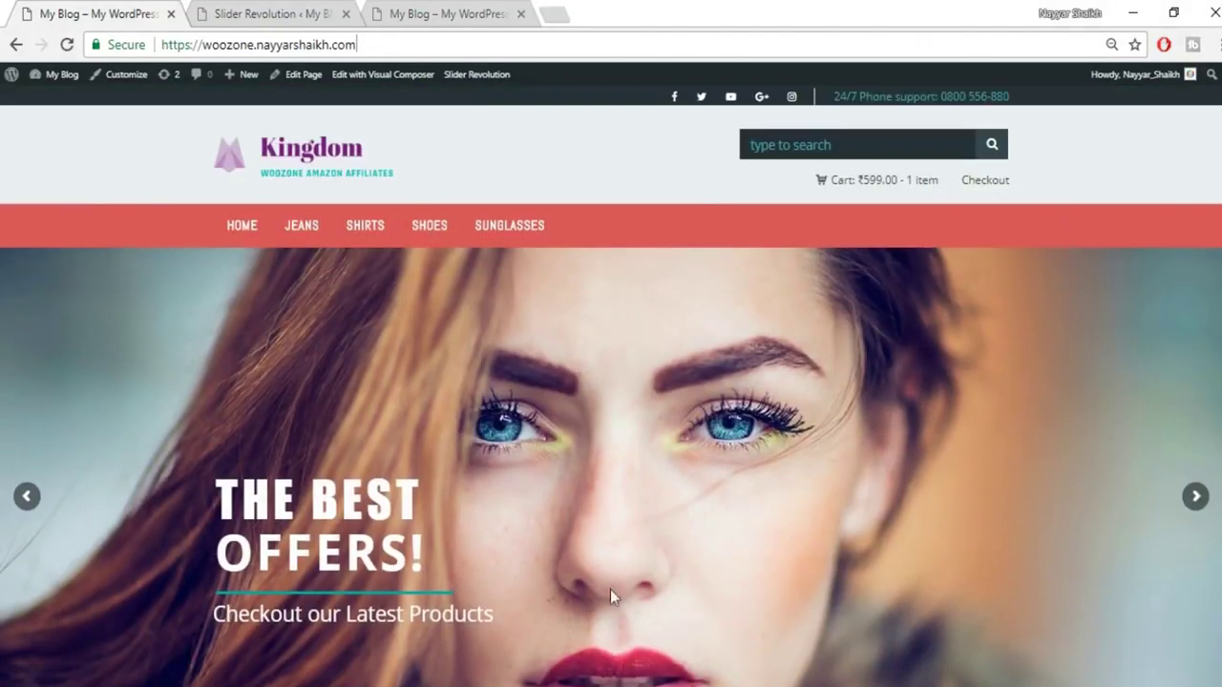
left_click(286, 13)
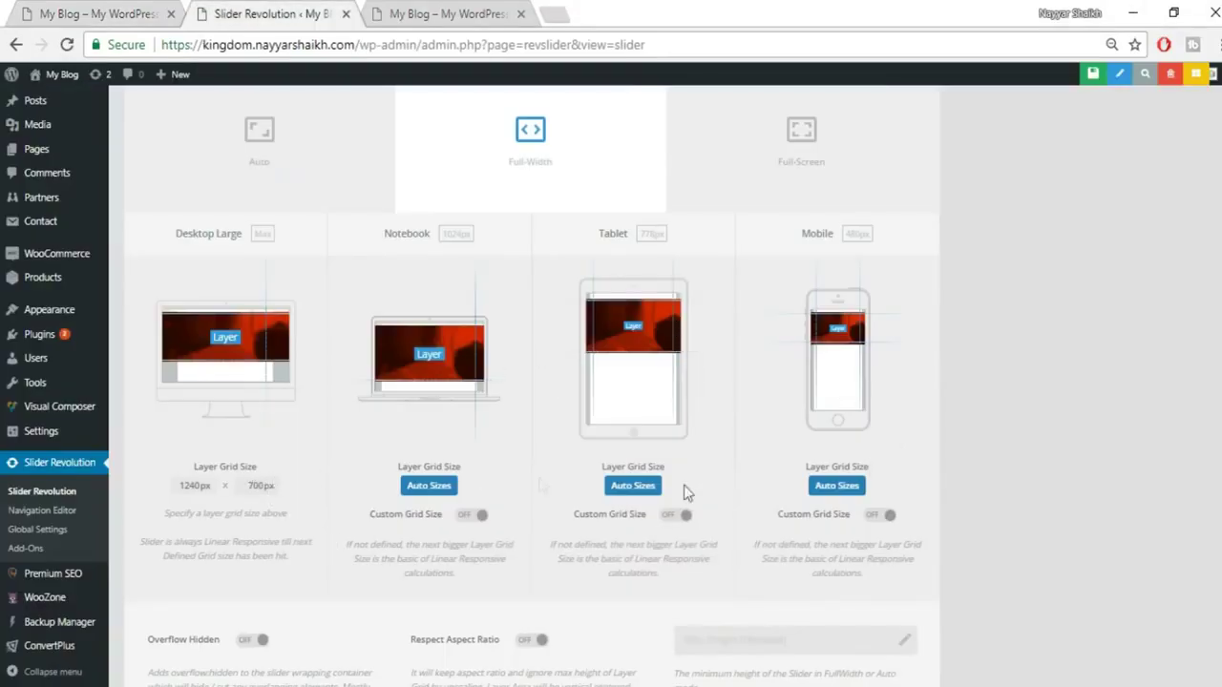
scroll(963, 485, "down", 4)
scroll(906, 557, "up", 10)
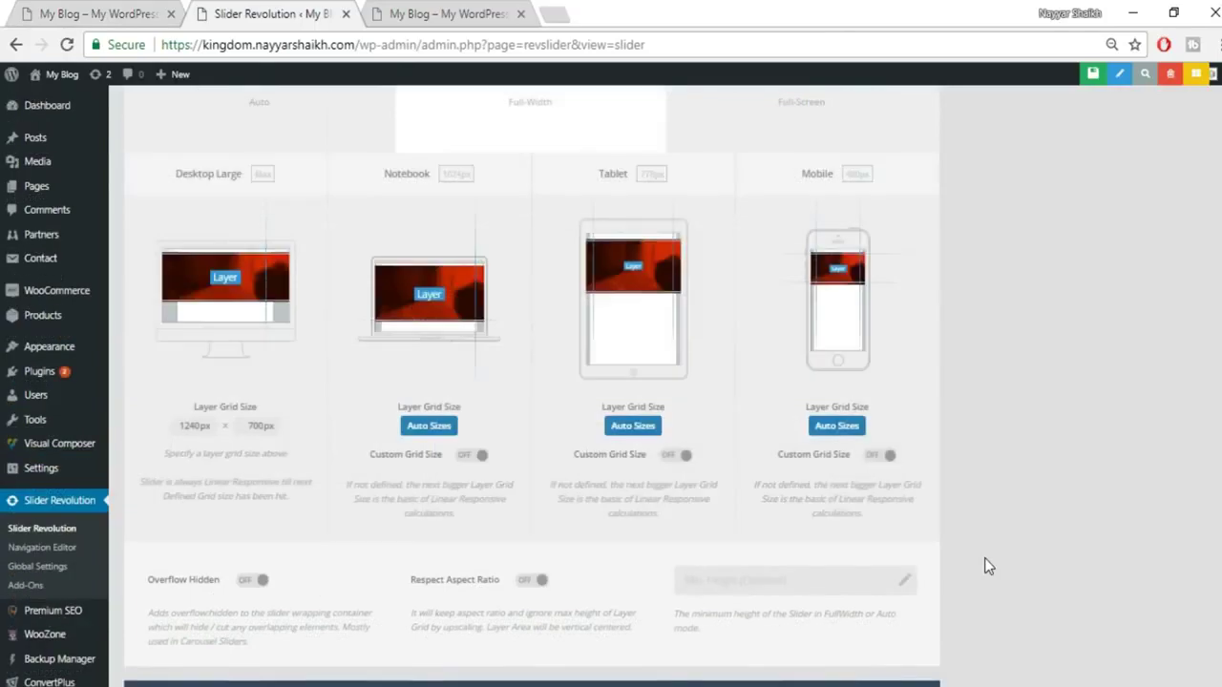
scroll(988, 567, "up", 2)
key("ctrl+1")
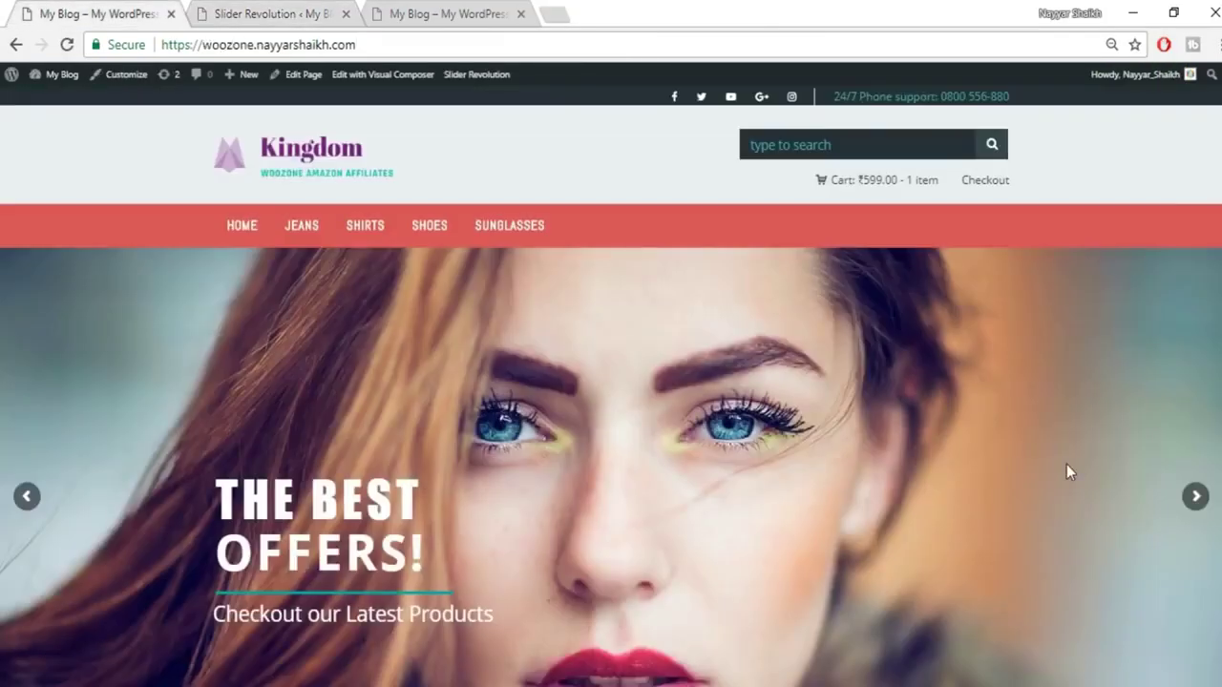
scroll(1066, 464, "down", 1)
left_click(1196, 402)
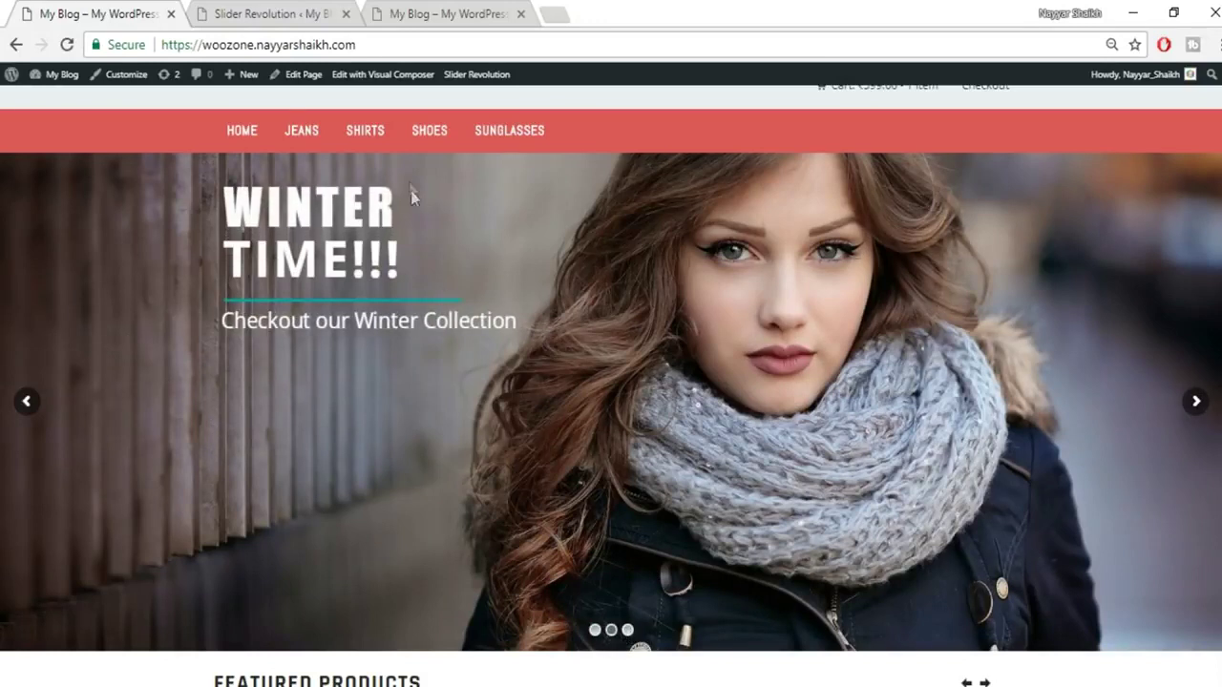
Step: Enable both navigation arrows and bullets in slider1's Navigation settings
left_click(286, 13)
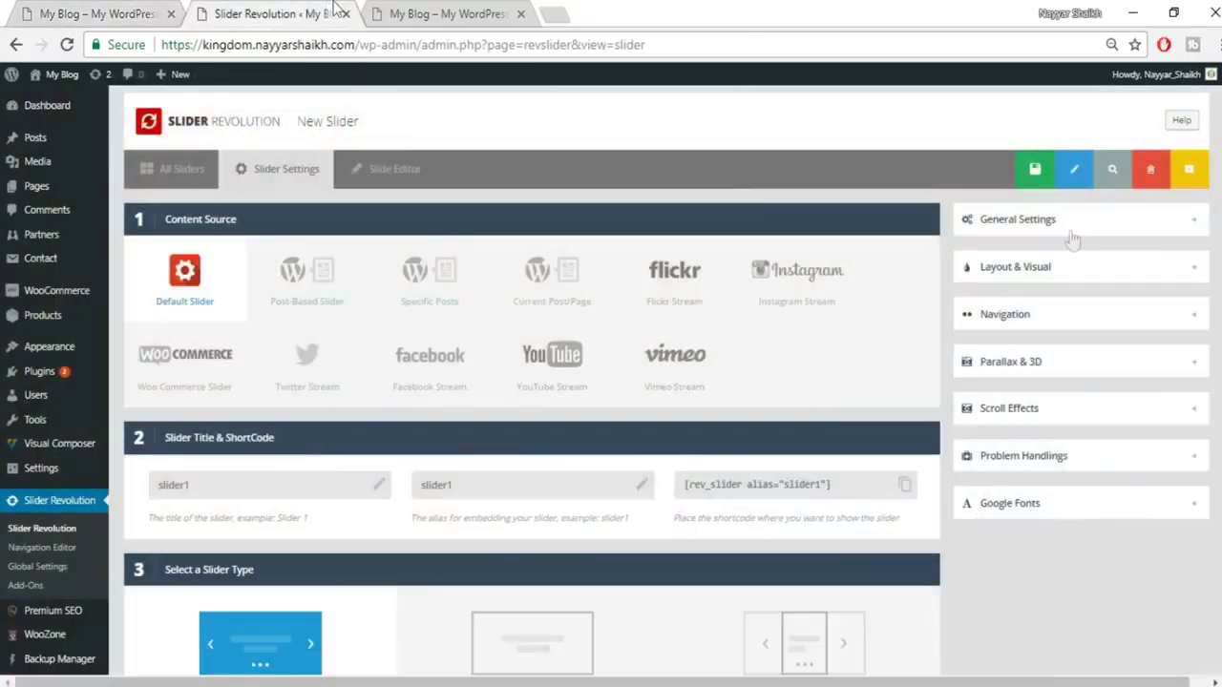
left_click(1036, 325)
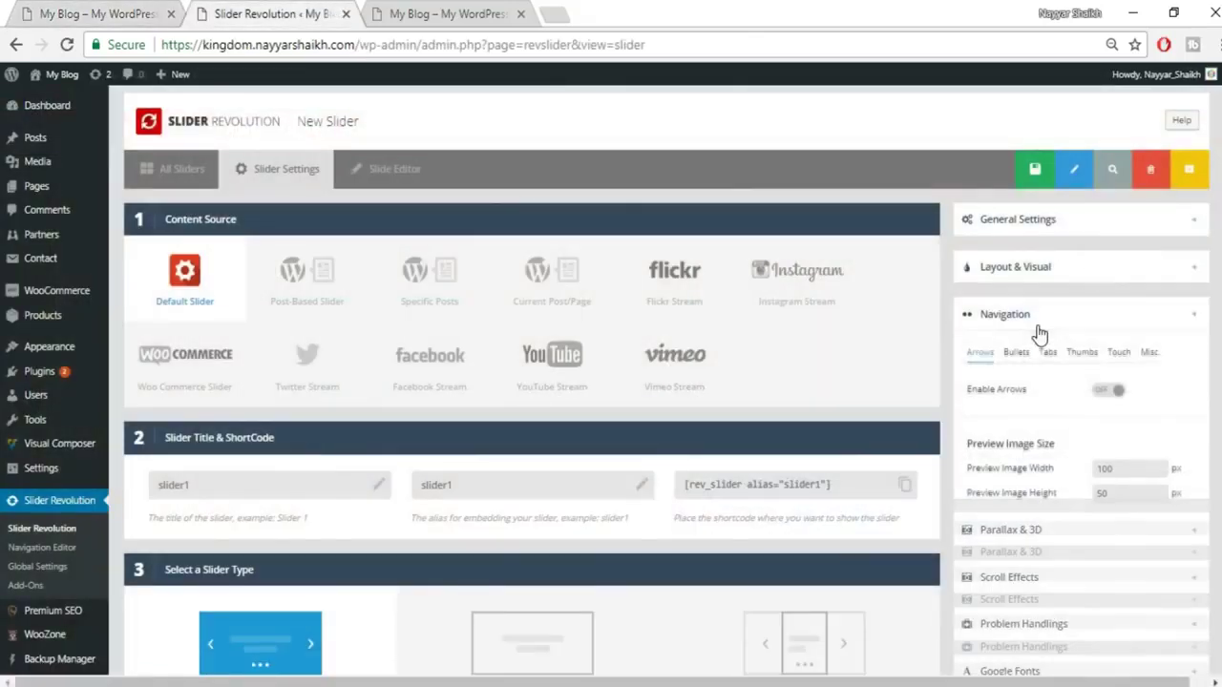
mouse_move(1002, 408)
left_click(1108, 394)
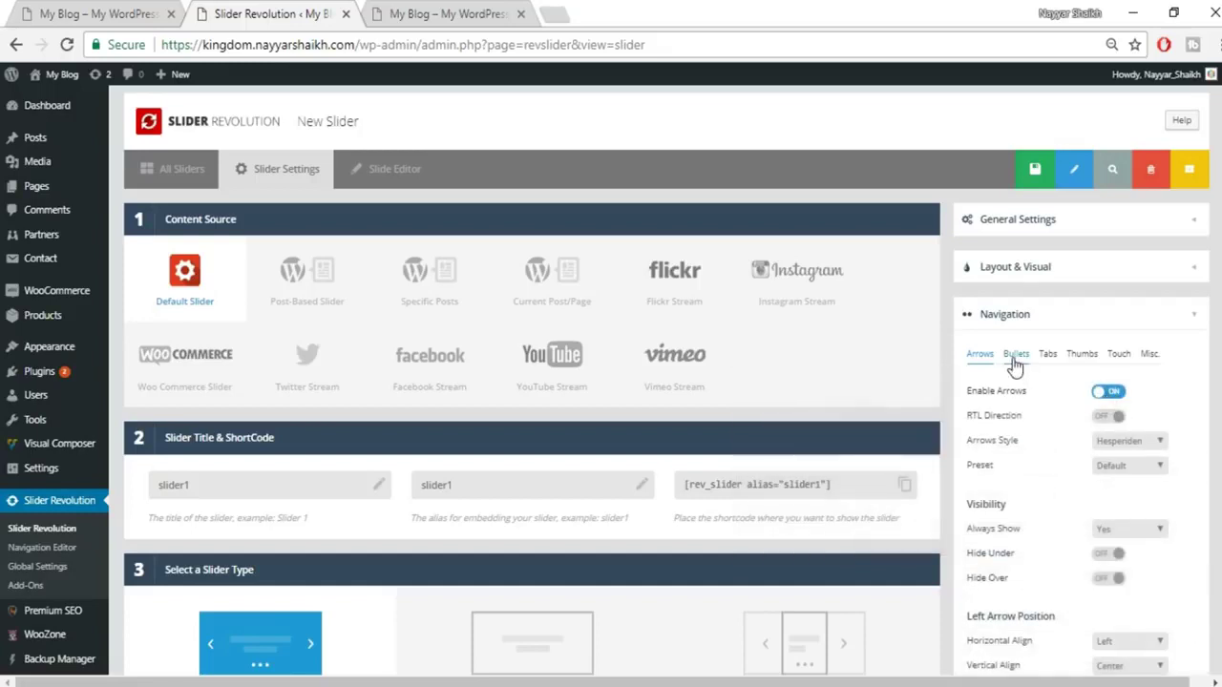
left_click(1015, 353)
left_click(1112, 394)
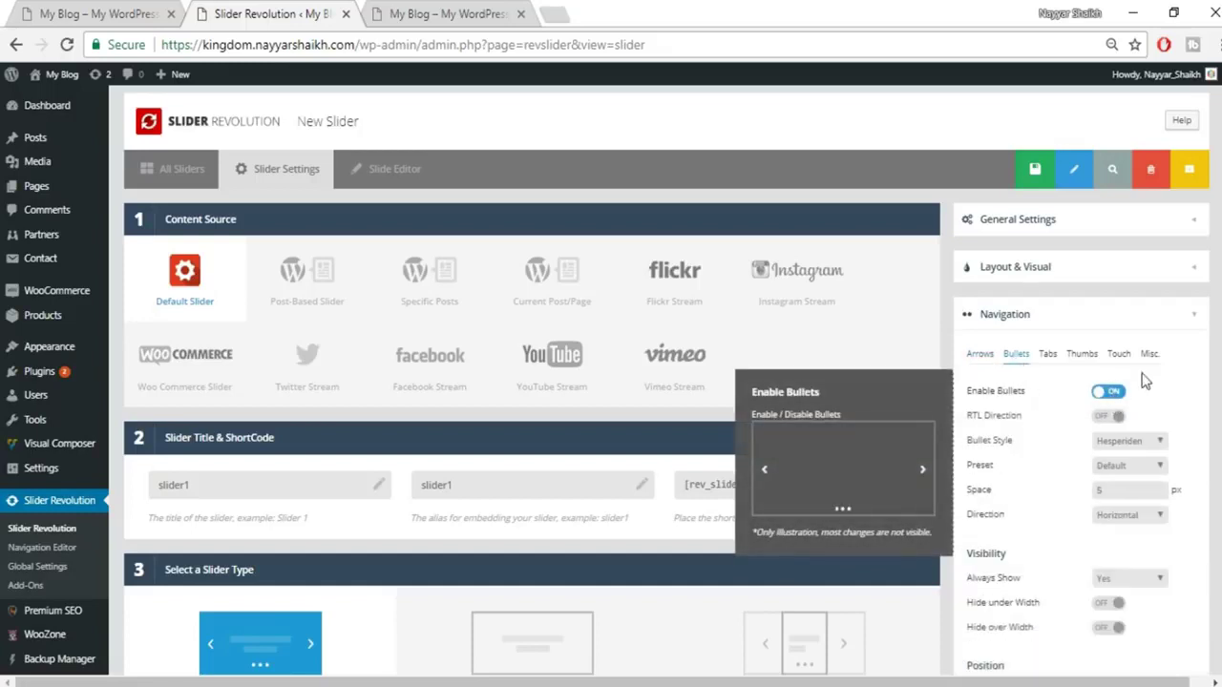
Step: Save the slider settings, then flip the live hero slider back to THE BEST OFFERS! slide
left_click(1039, 175)
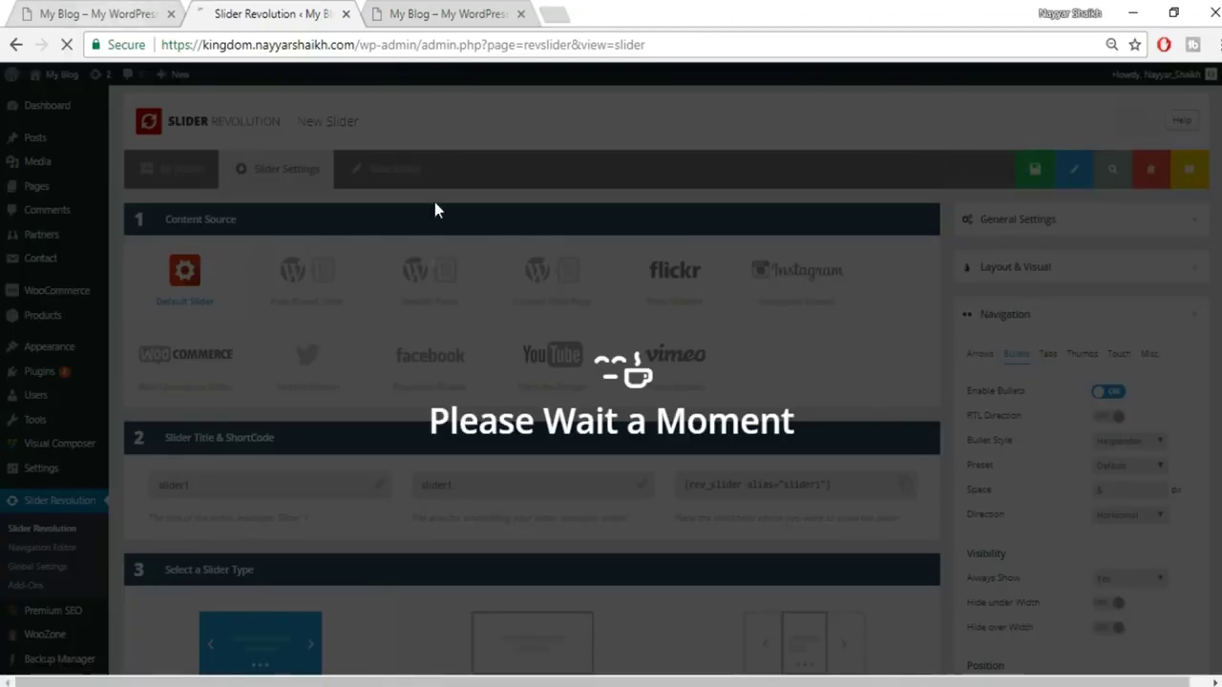
left_click(439, 14)
right_click(3, 4)
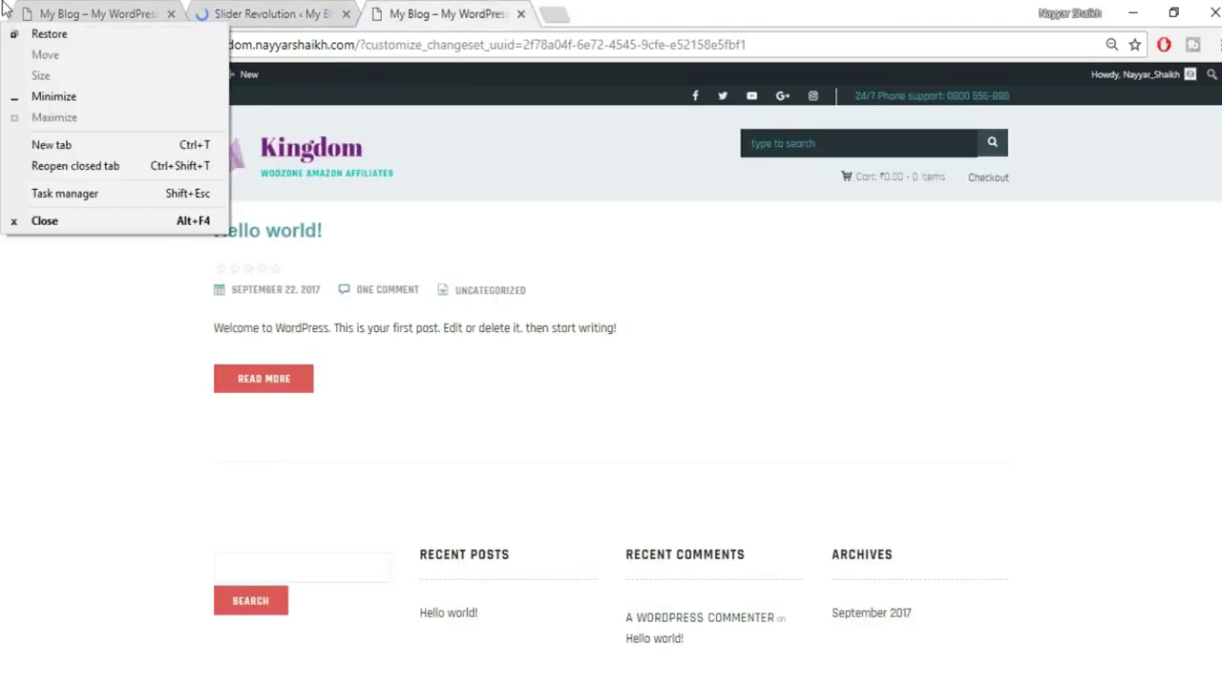
left_click(43, 3)
left_click(1191, 407)
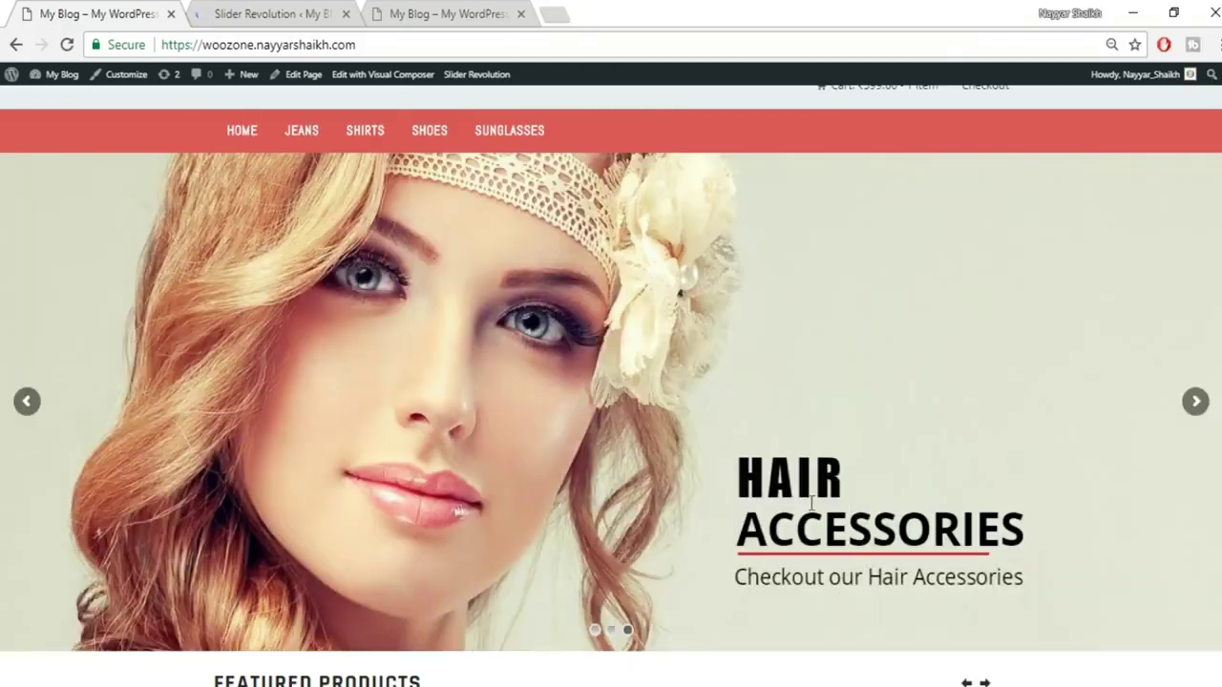
left_click(1201, 418)
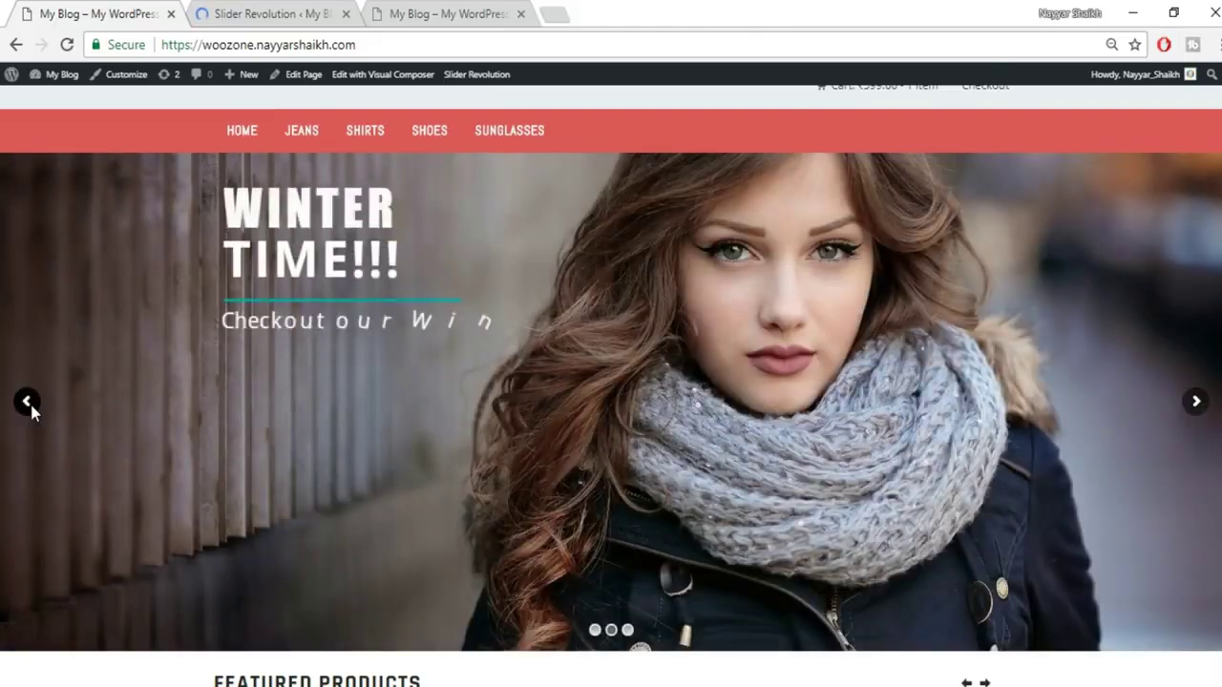
left_click(27, 403)
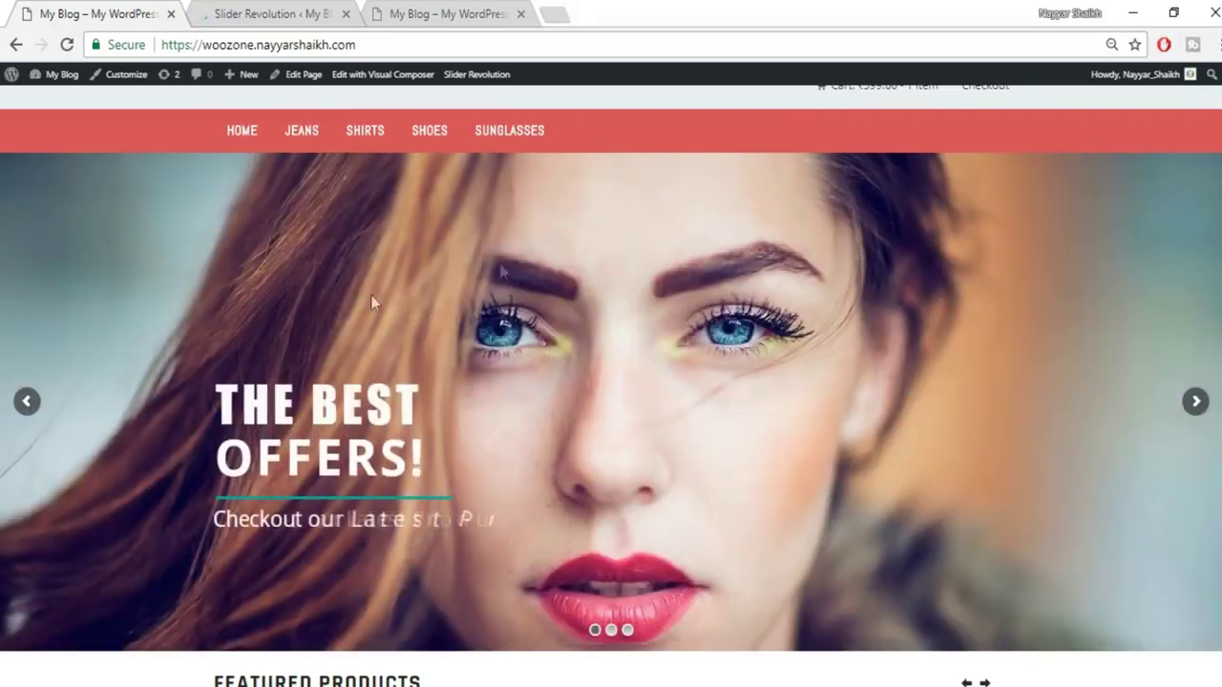
Step: Go back to slider1's first slide in the Slide Editor, rechecking the live reference slide
left_click(245, 13)
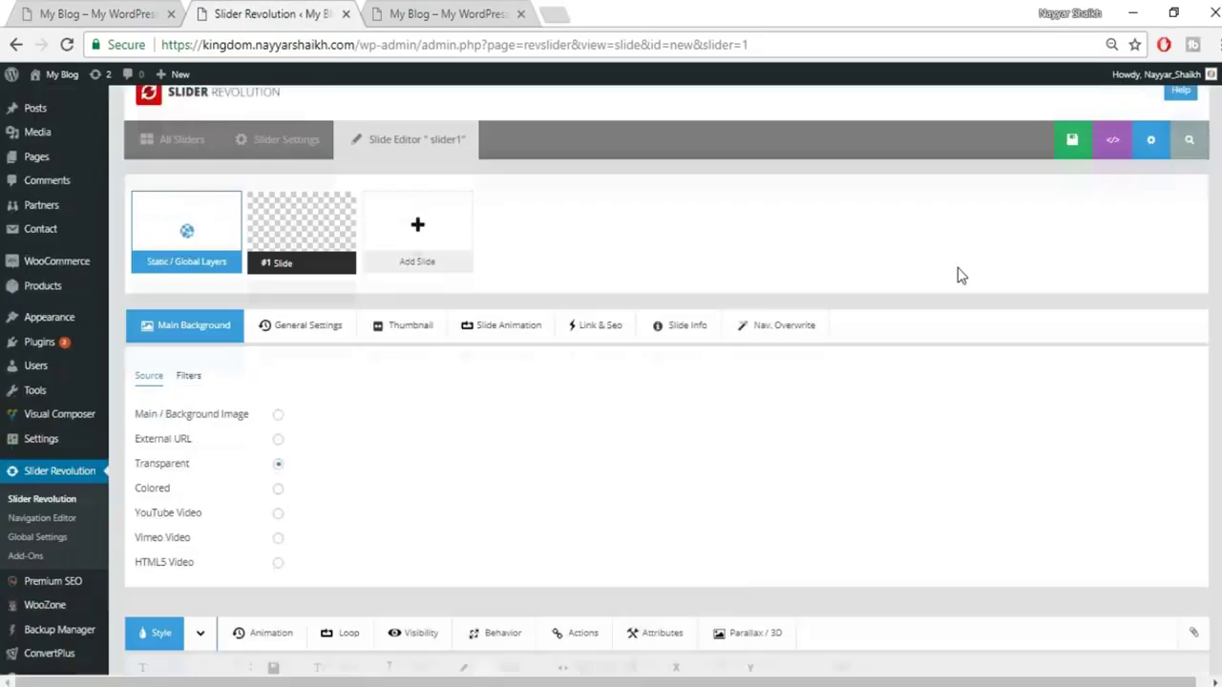
scroll(958, 271, "down", 3)
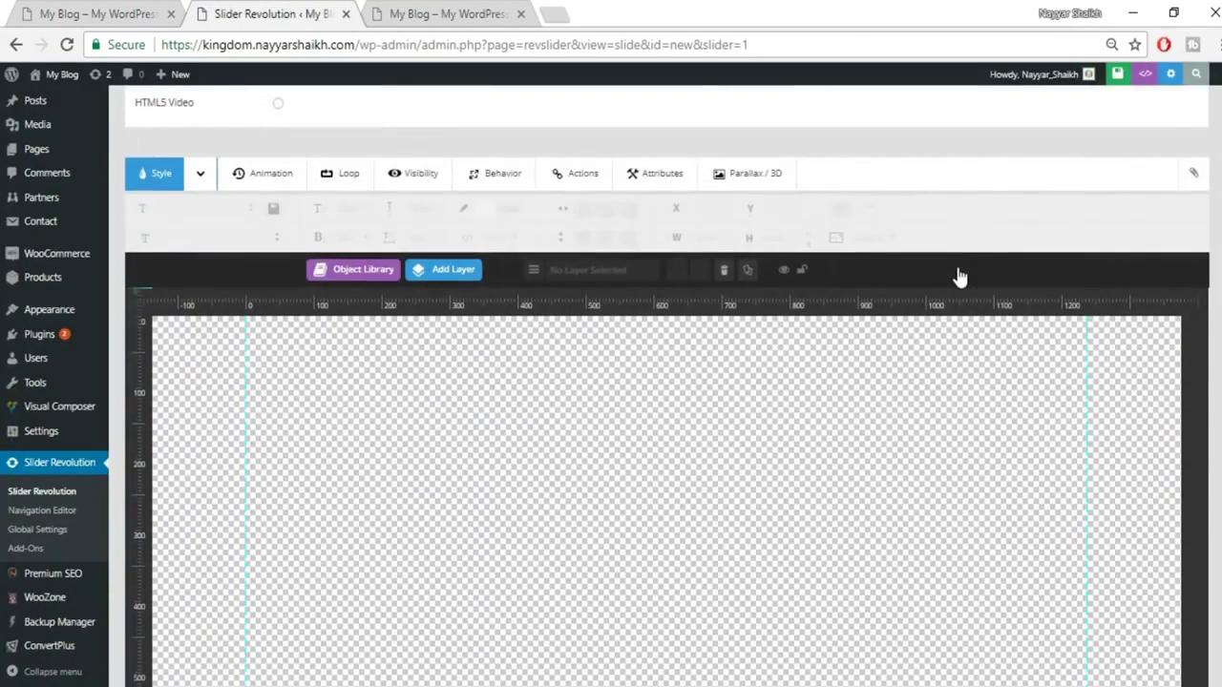
left_click(99, 11)
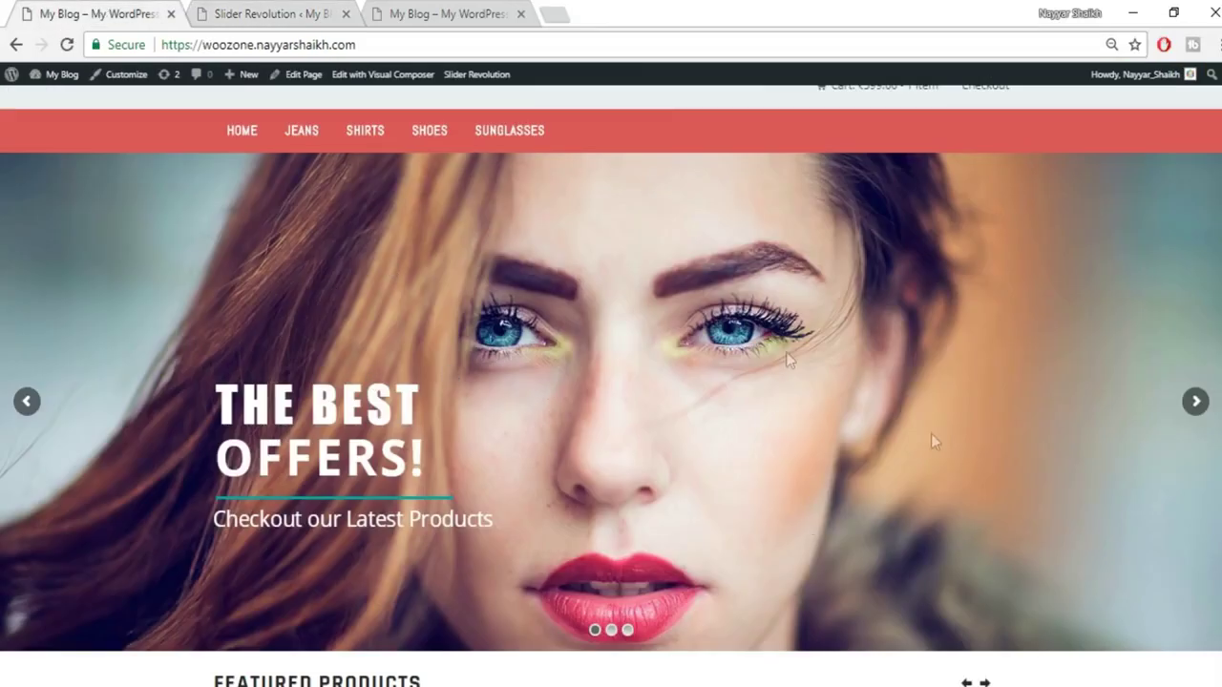
left_click(276, 13)
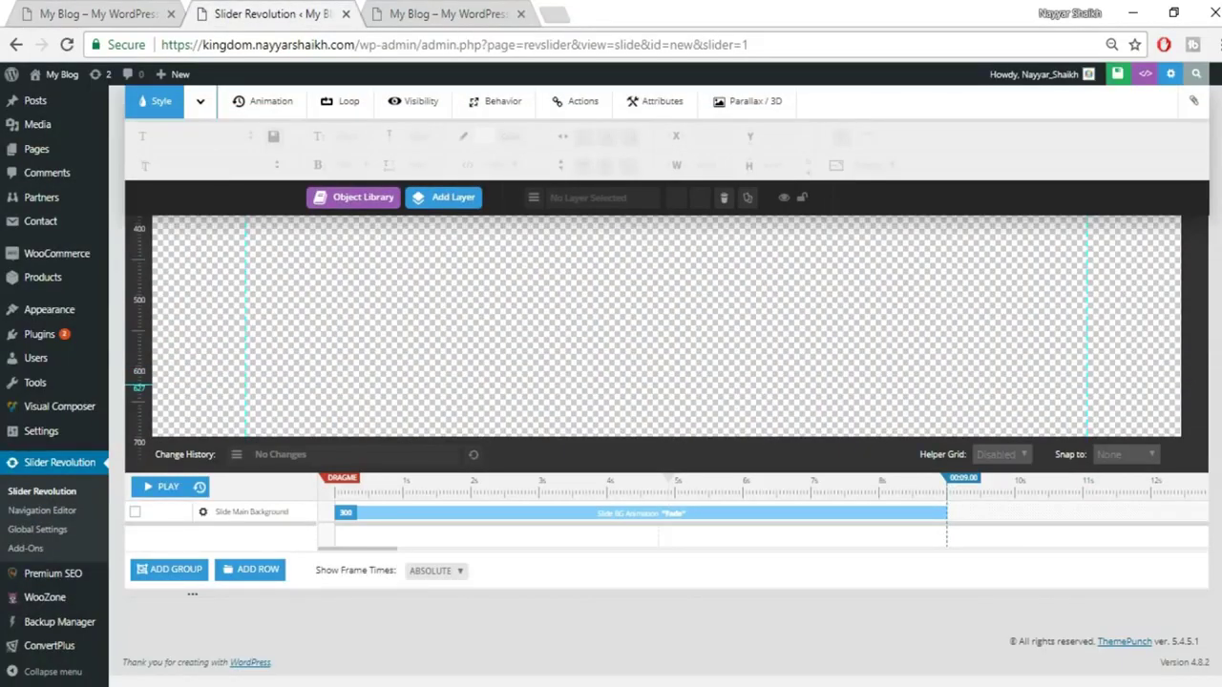
scroll(972, 402, "up", 4)
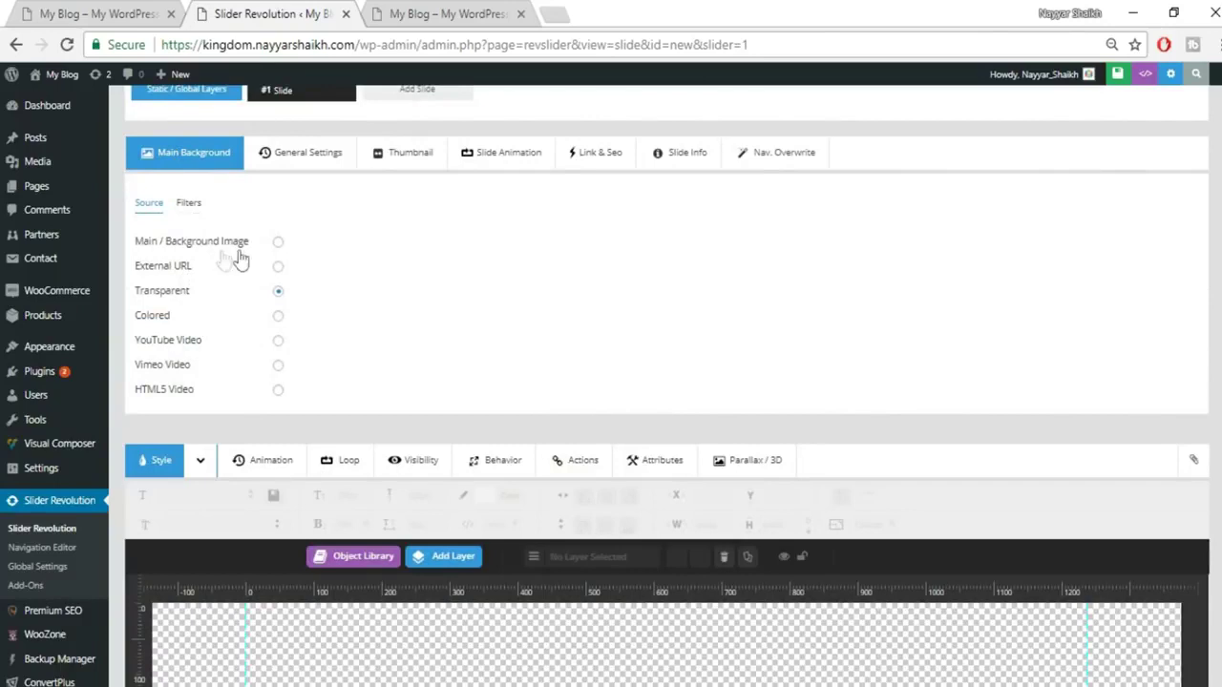
Step: Set the slide background to Image, uploading wallhaven-293064 from Desktop\WooZone Tut and inserting it
left_click(278, 243)
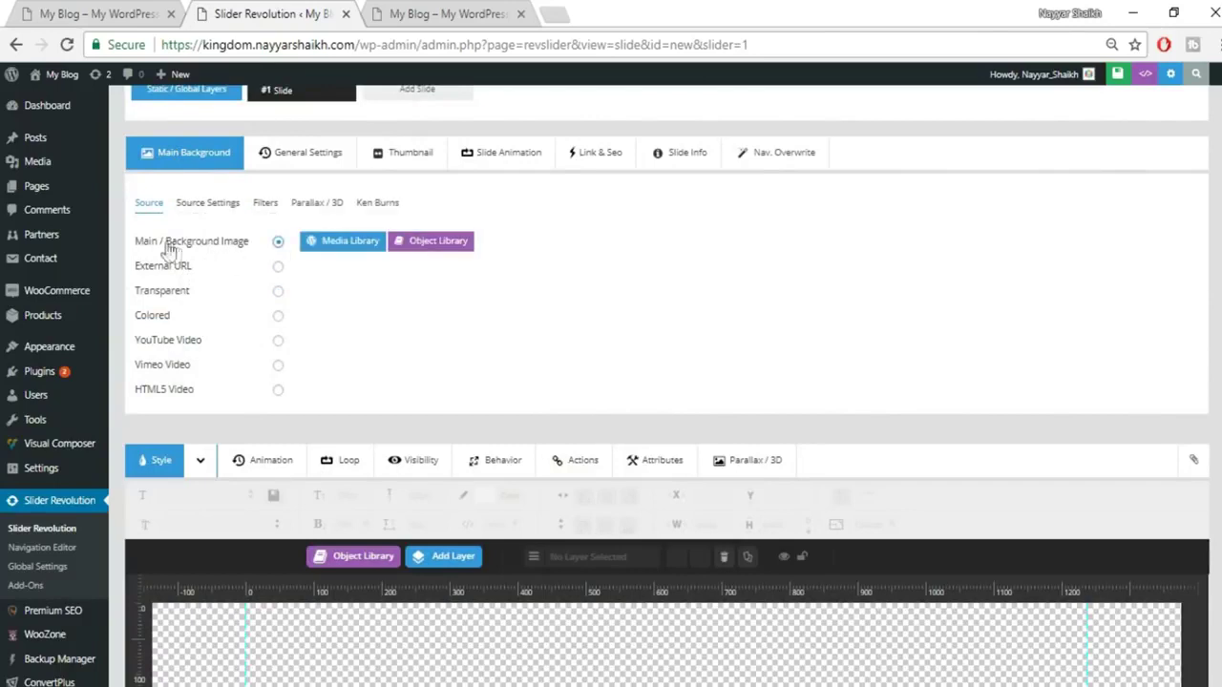
left_click(350, 244)
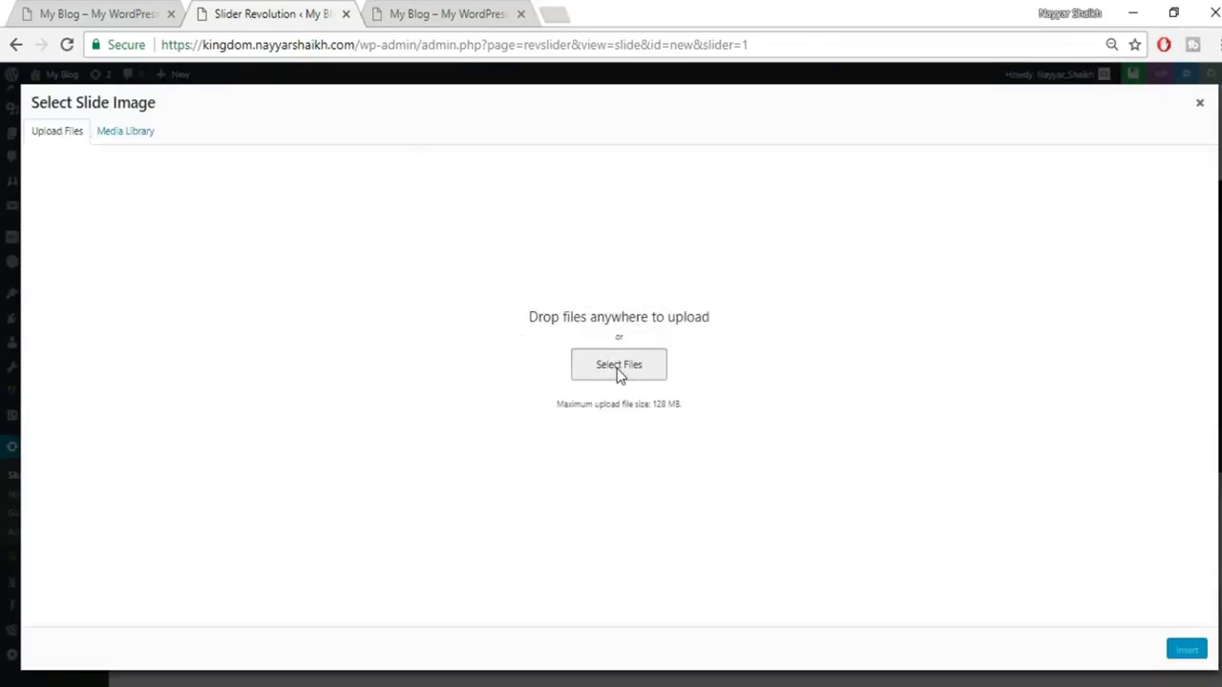
left_click(619, 366)
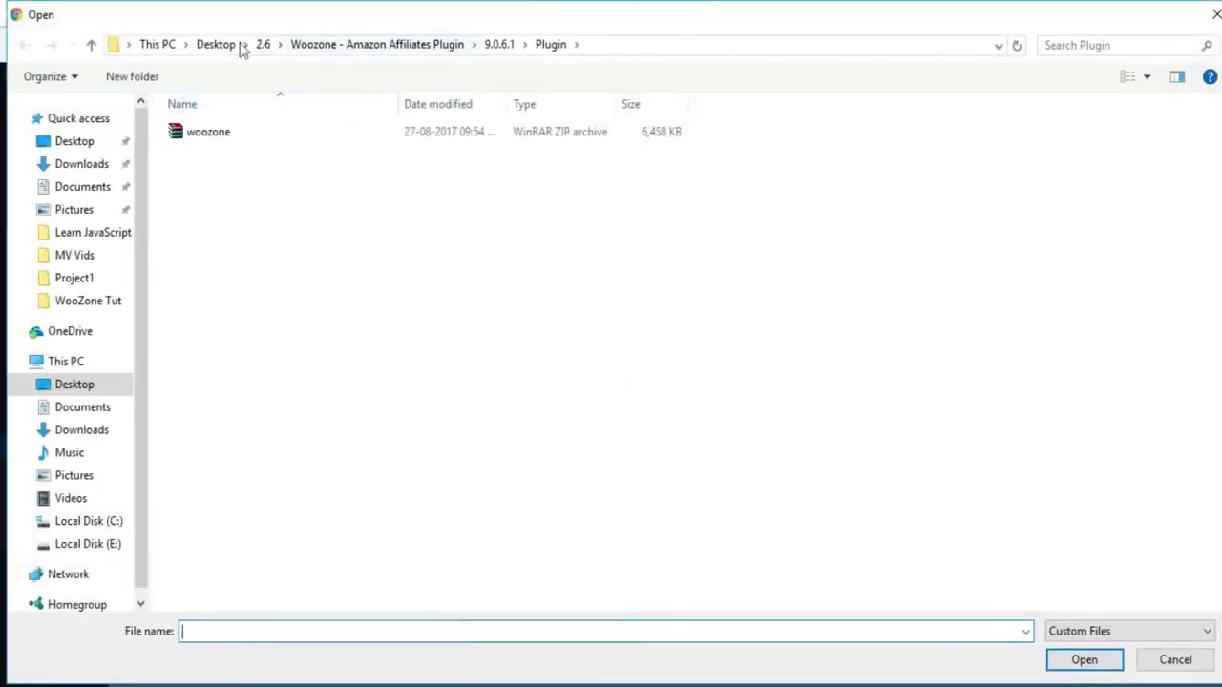
left_click(227, 50)
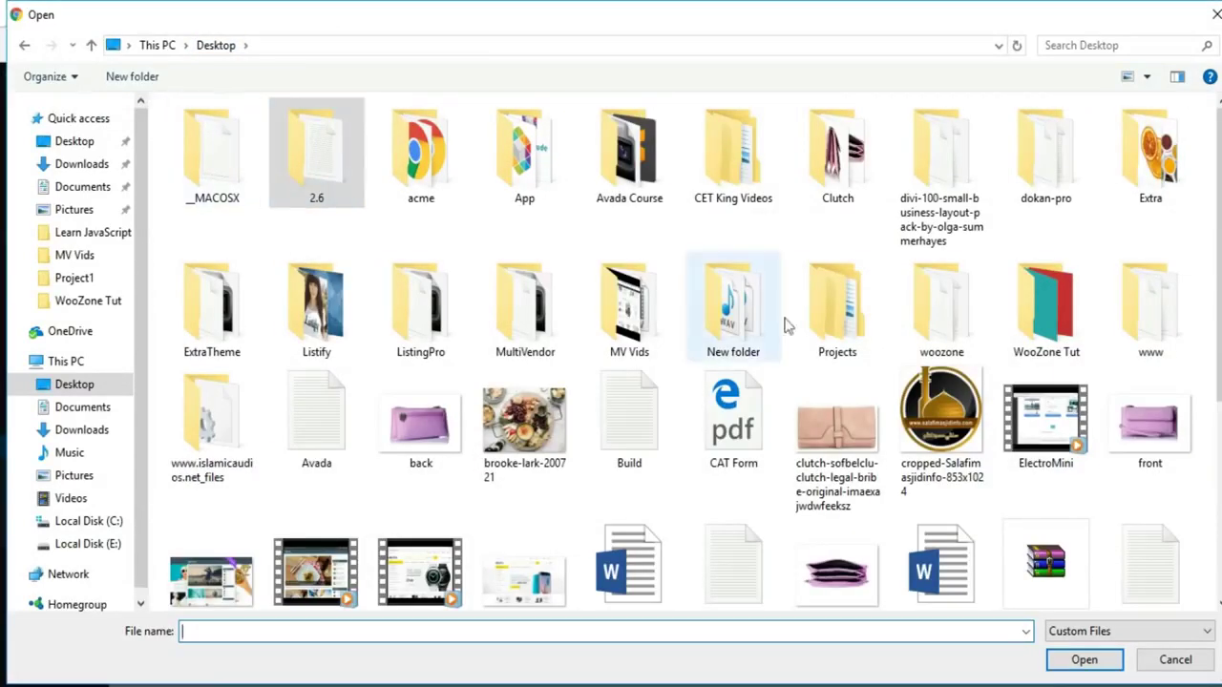
double_click(1043, 330)
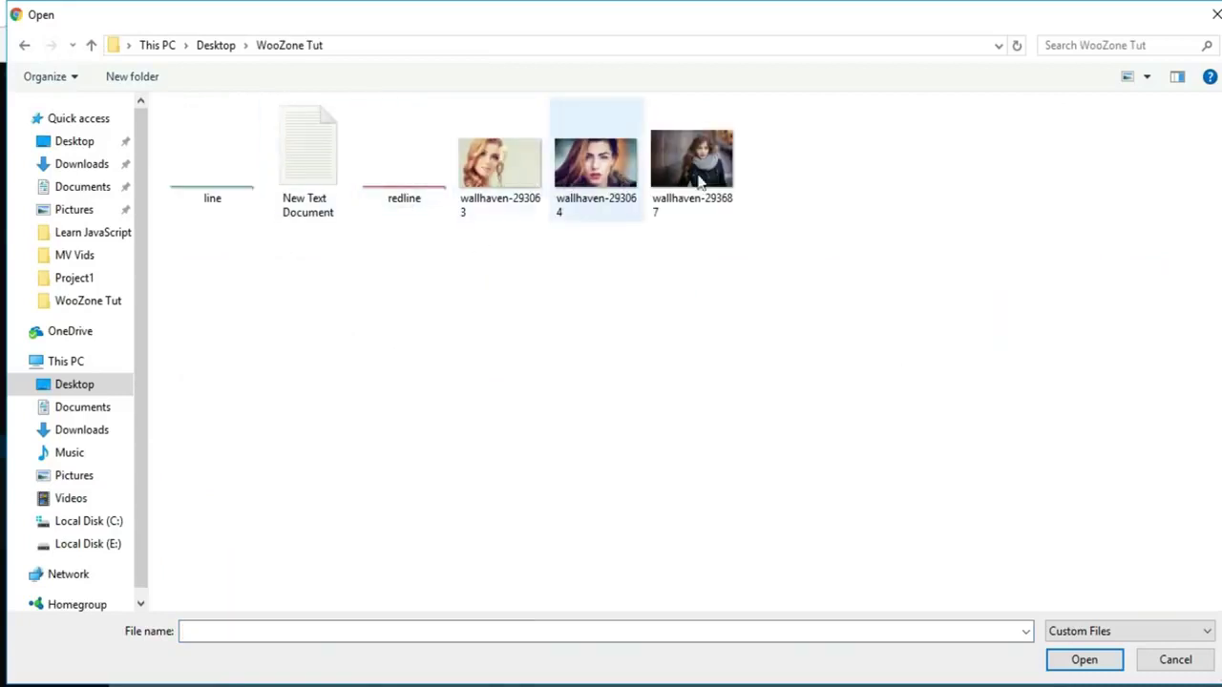
left_click(582, 191)
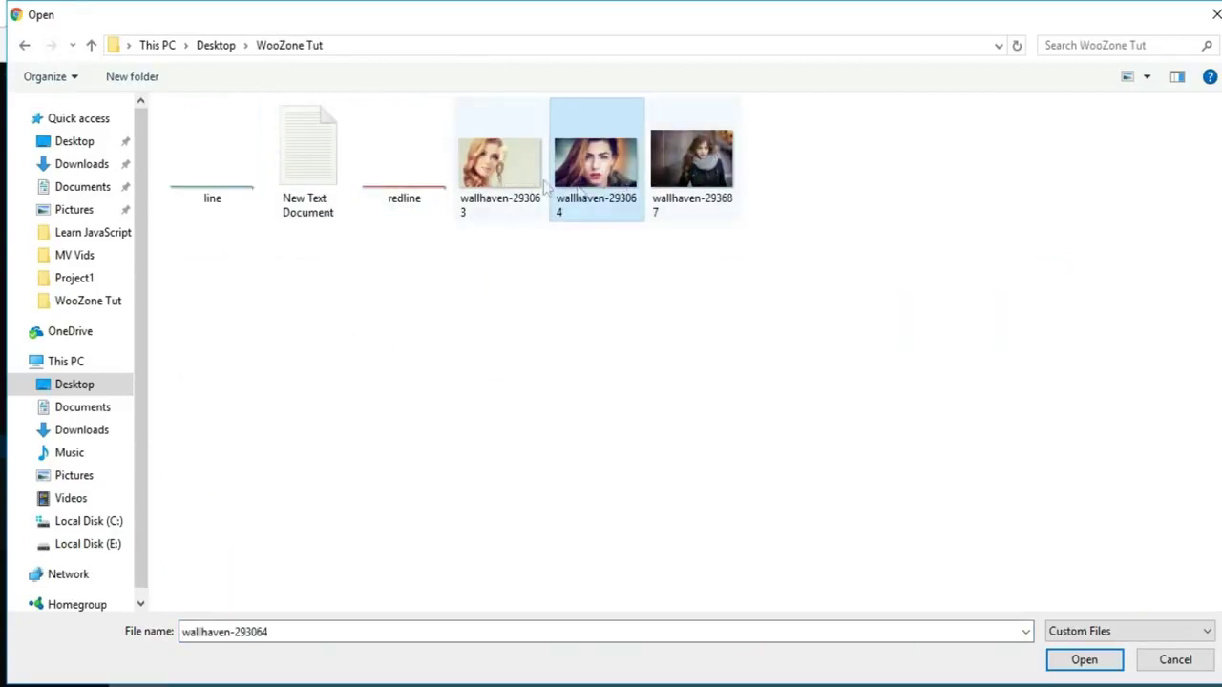
left_click(1084, 660)
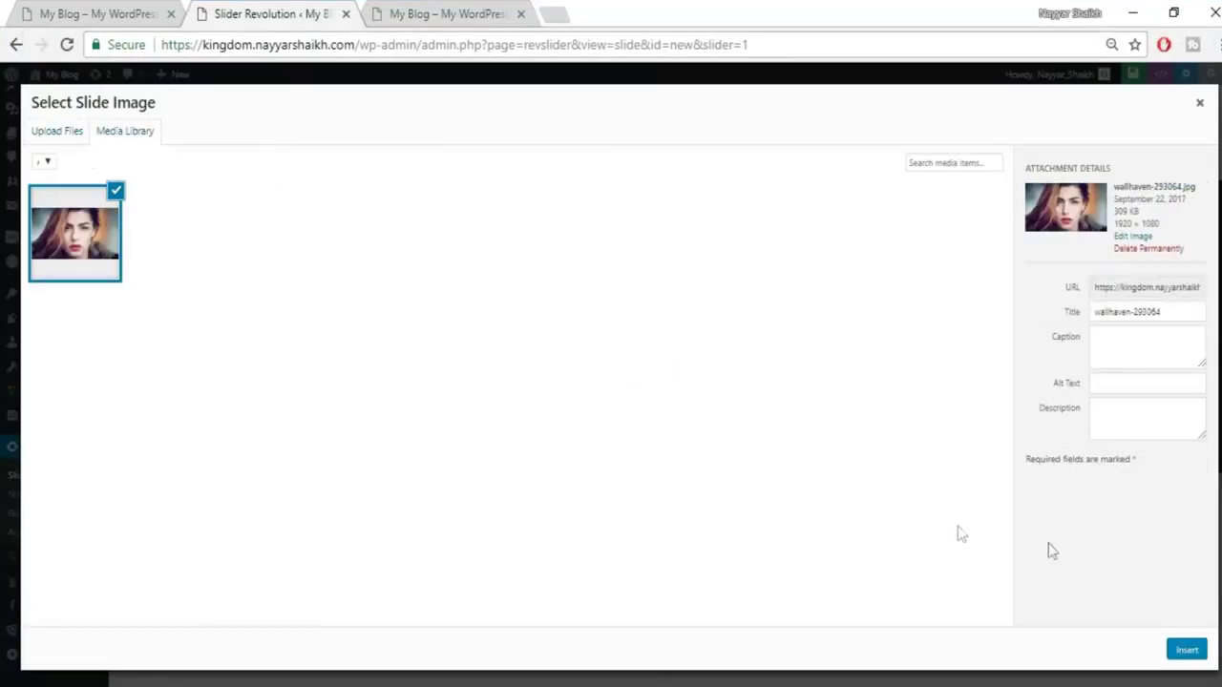
left_click(1173, 646)
Step: Compare the photo-background slide with the live site's previous slide, then reveal the Add Layer options
scroll(1041, 511, "down", 4)
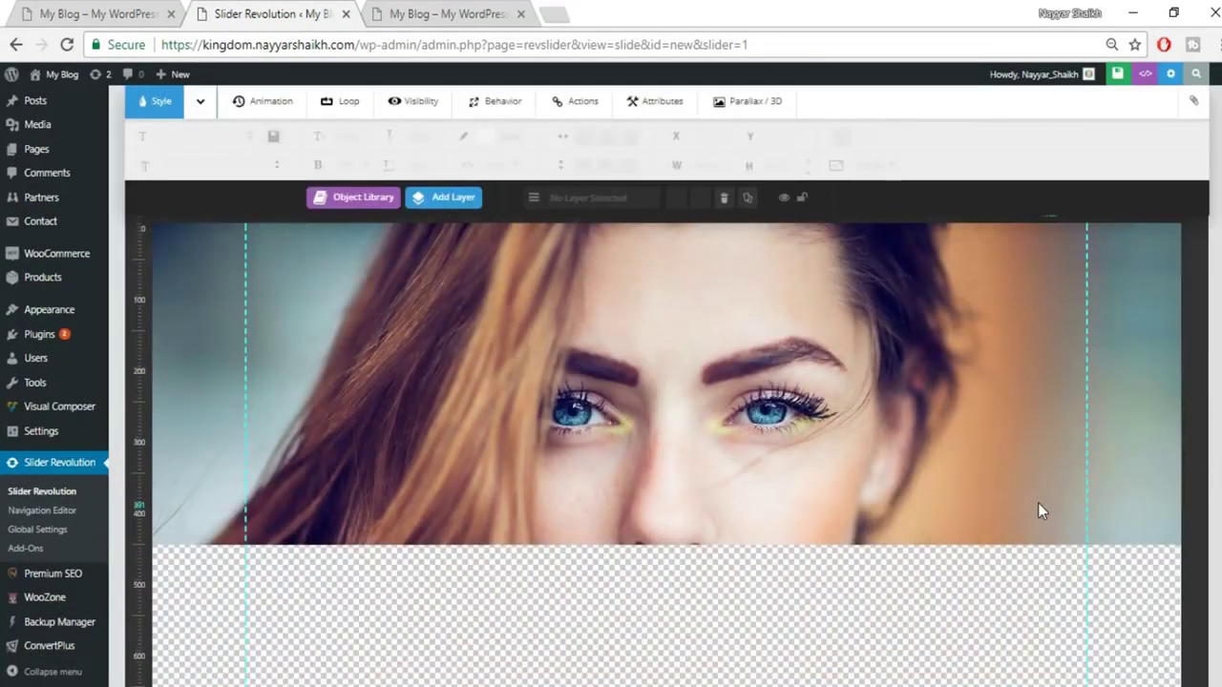
scroll(1038, 502, "up", 1)
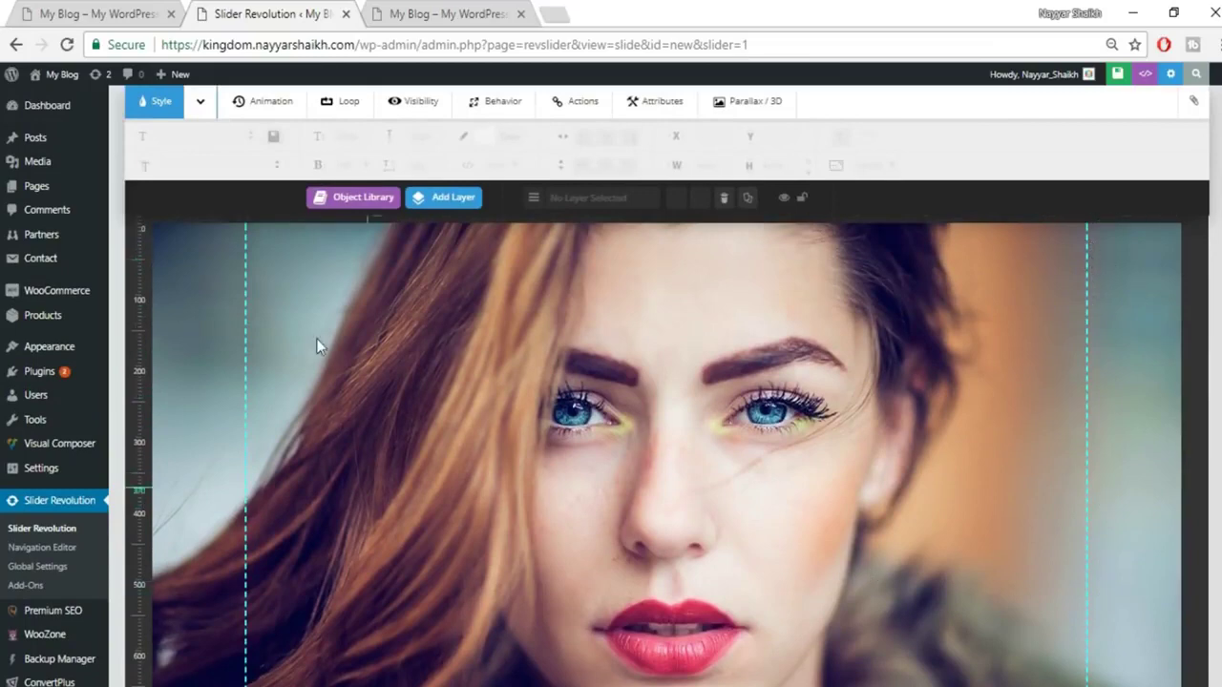
scroll(263, 444, "down", 1)
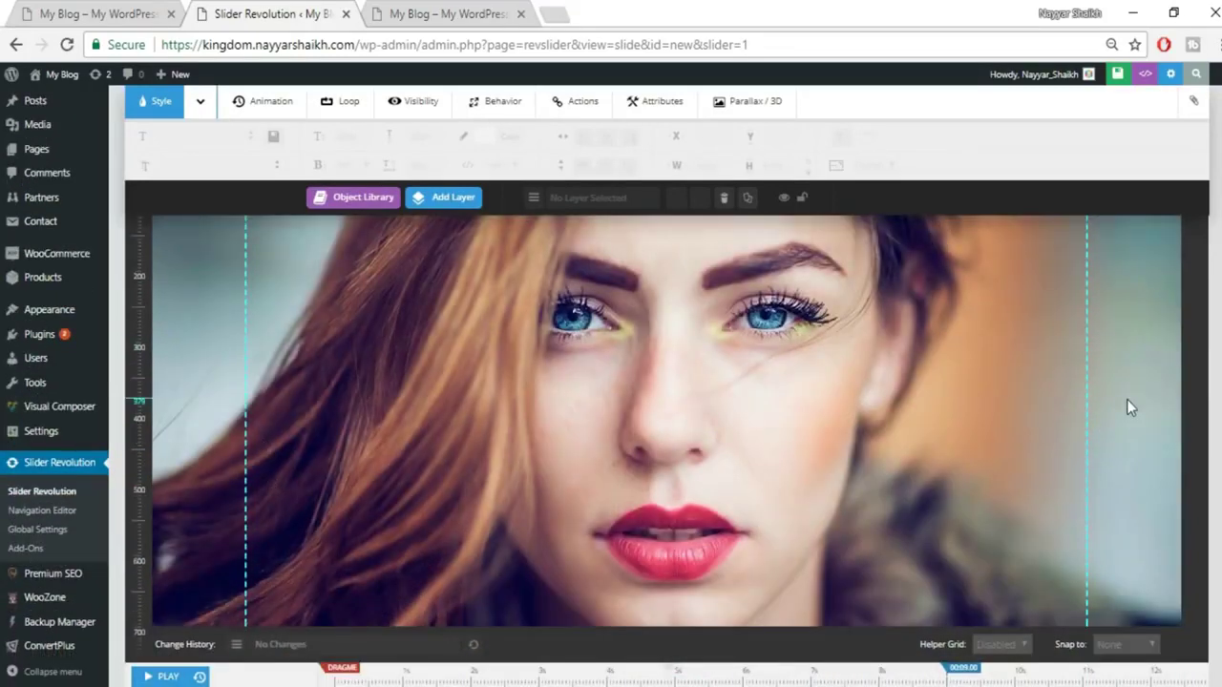
scroll(1127, 406, "up", 1)
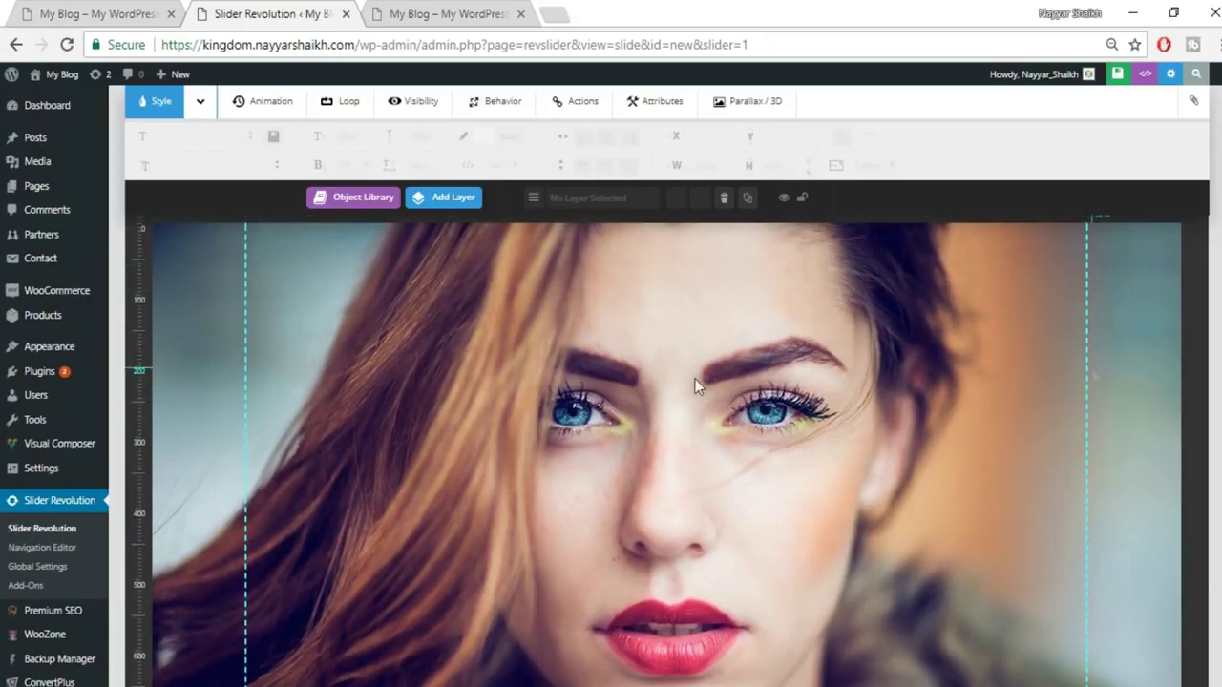
left_click(49, 8)
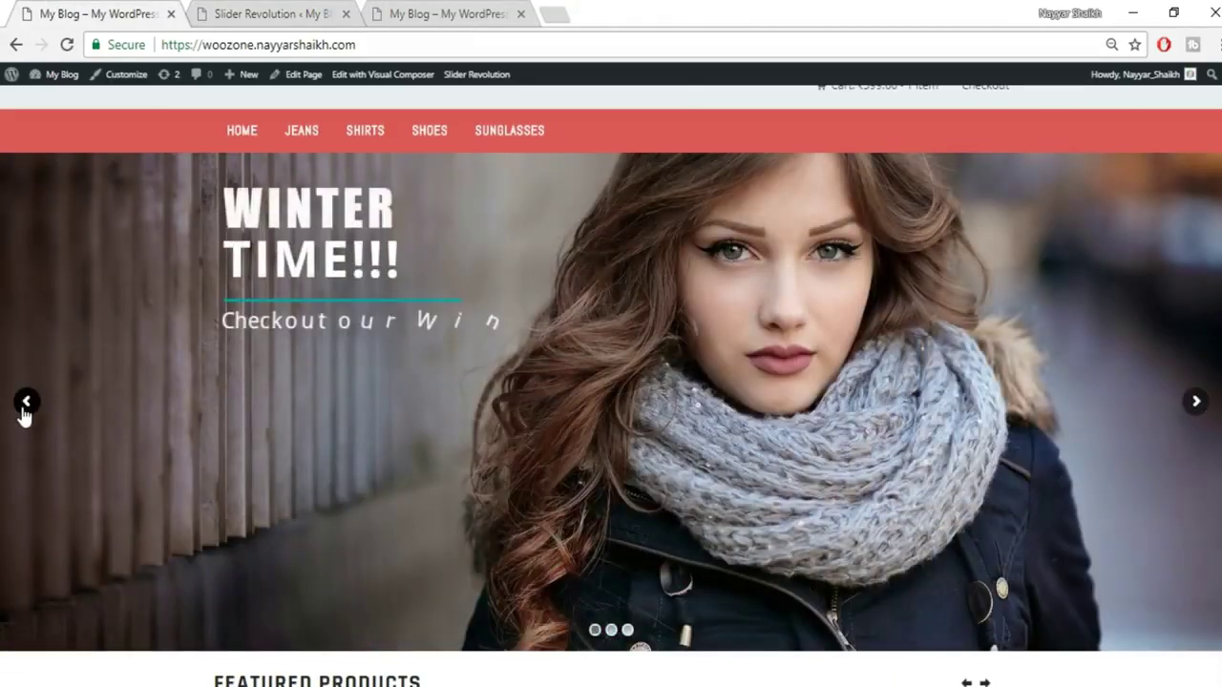
left_click(24, 405)
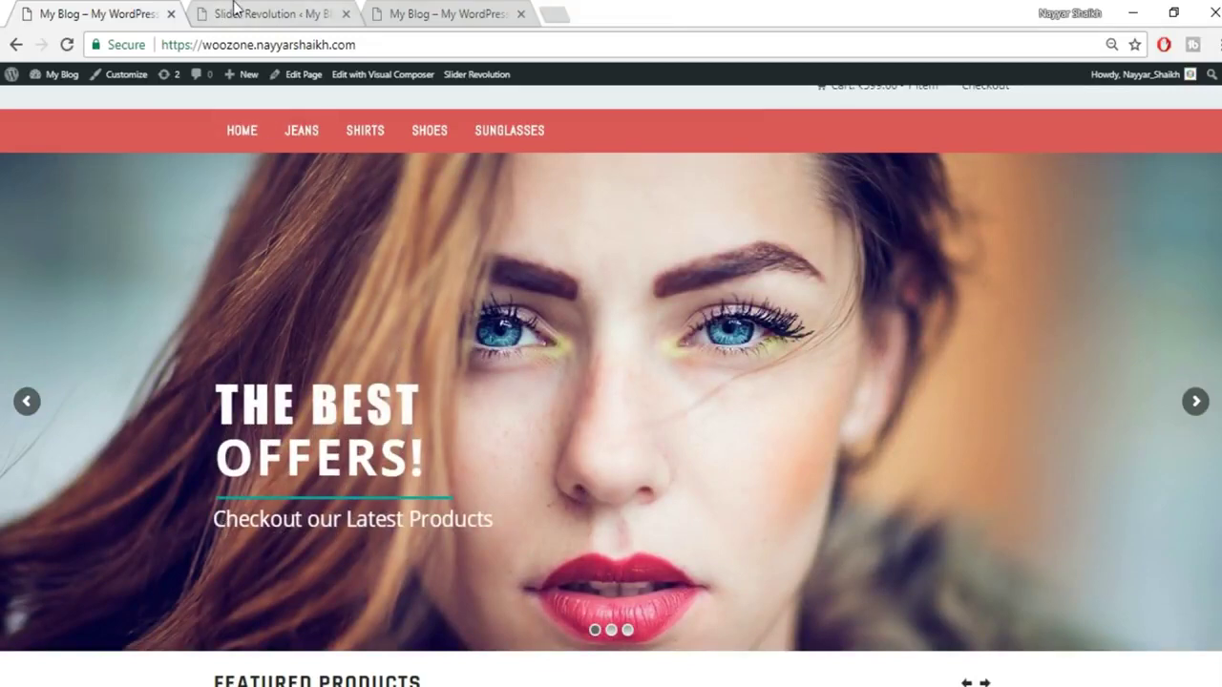
left_click(273, 13)
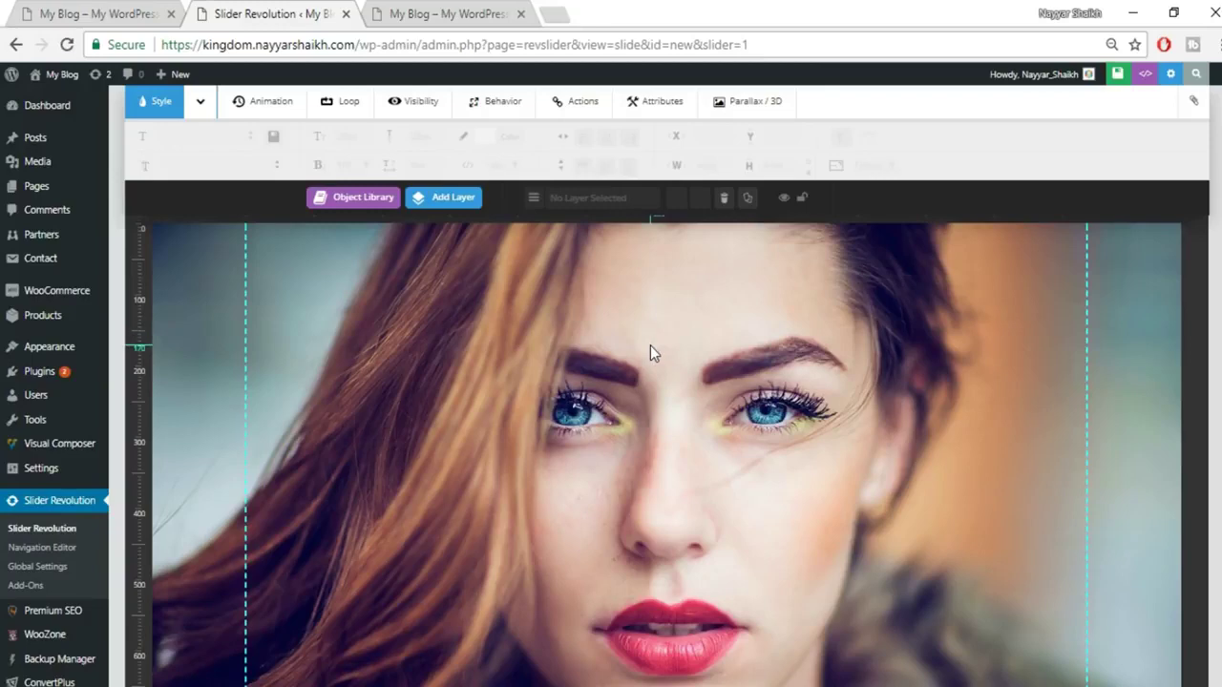
scroll(650, 353, "down", 1)
mouse_move(446, 203)
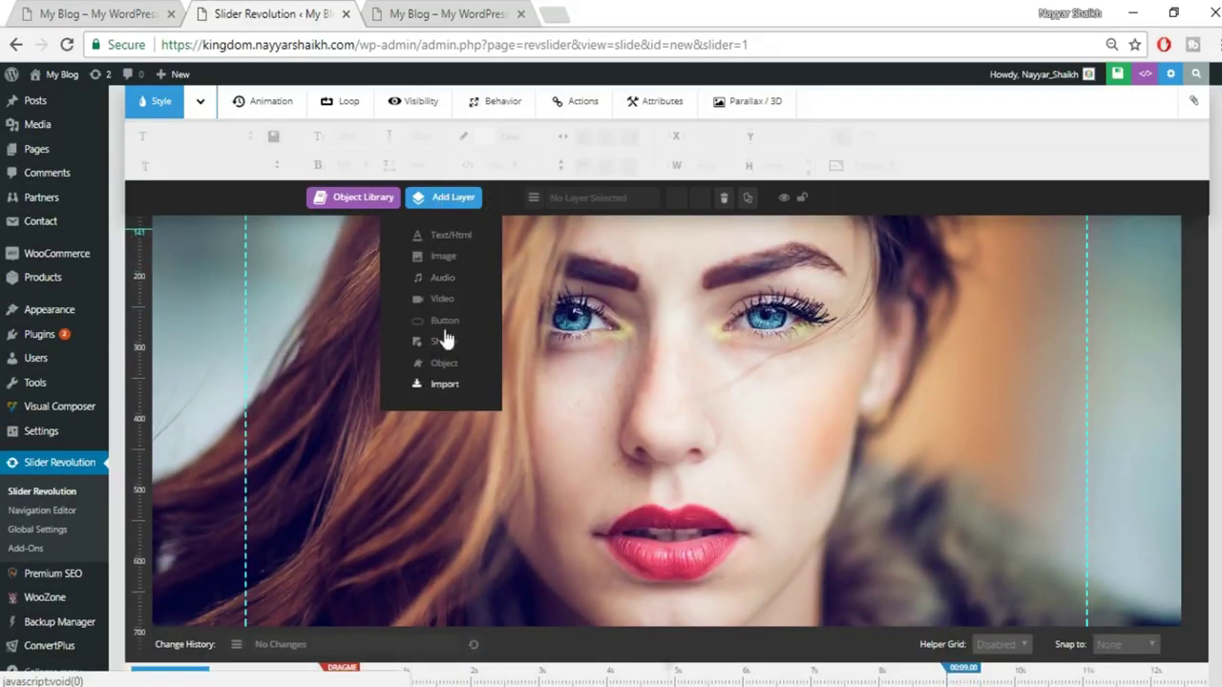
Step: Add a text layer to the slide and change its caption to THE BEST
left_click(449, 234)
left_click(43, 12)
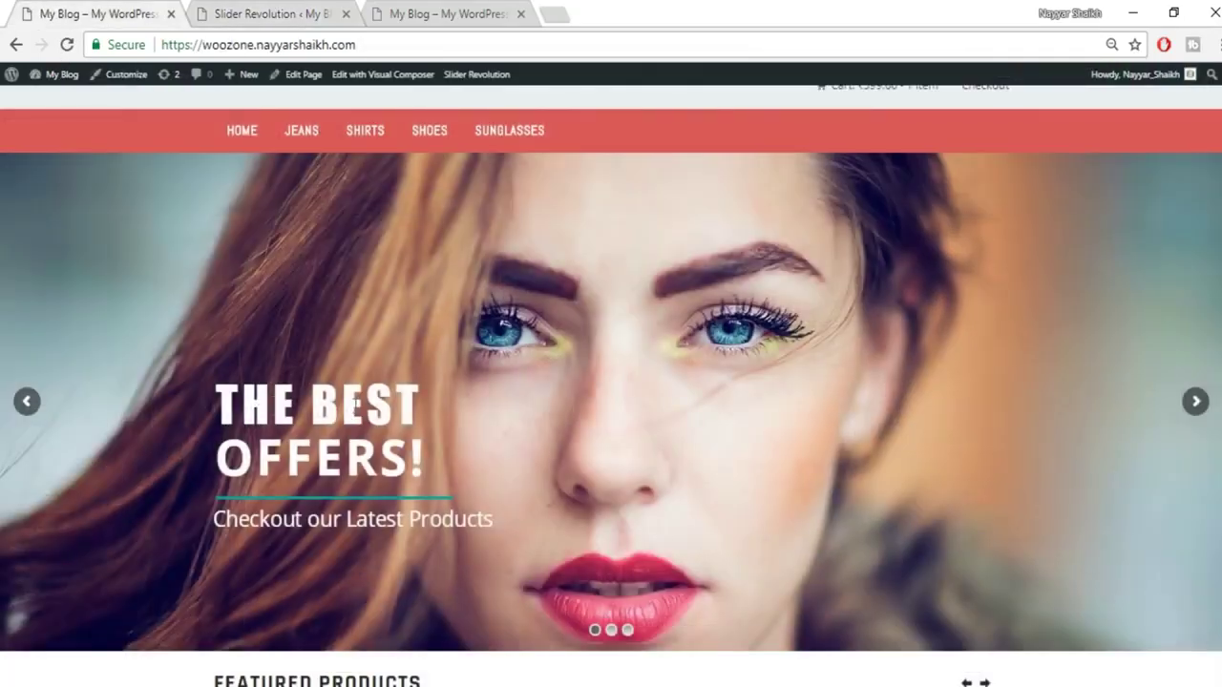
left_click(287, 12)
double_click(579, 236)
left_click_drag(579, 236, 456, 233)
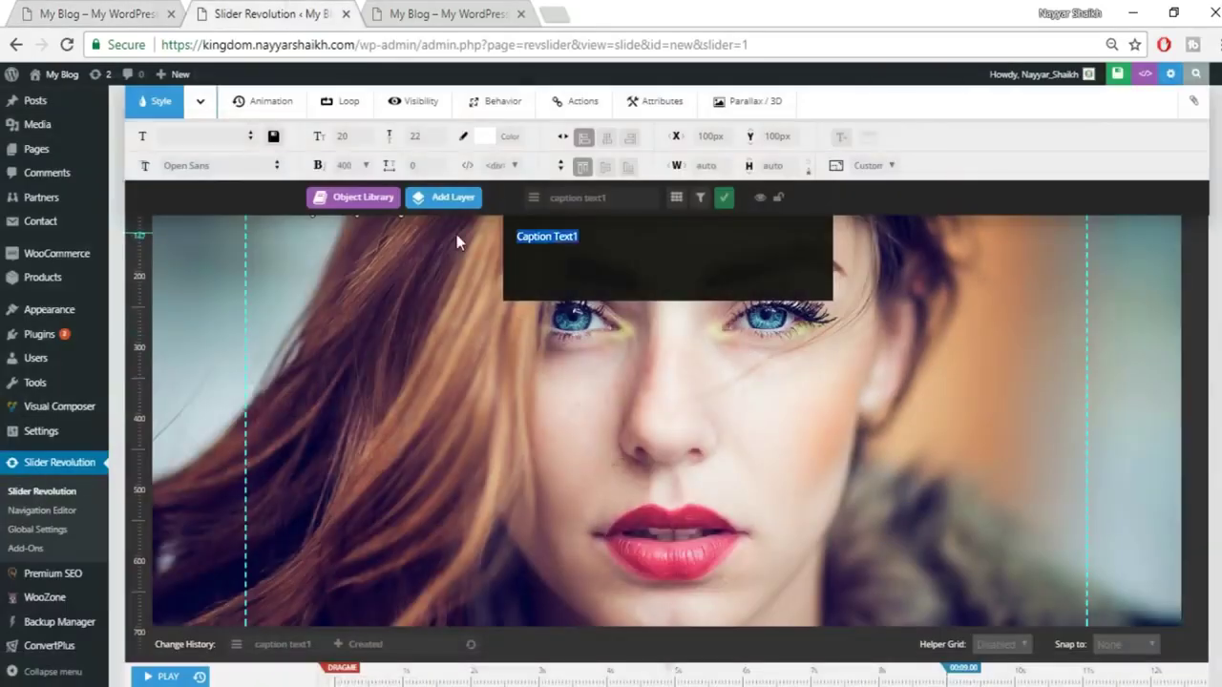
type("THE BEST")
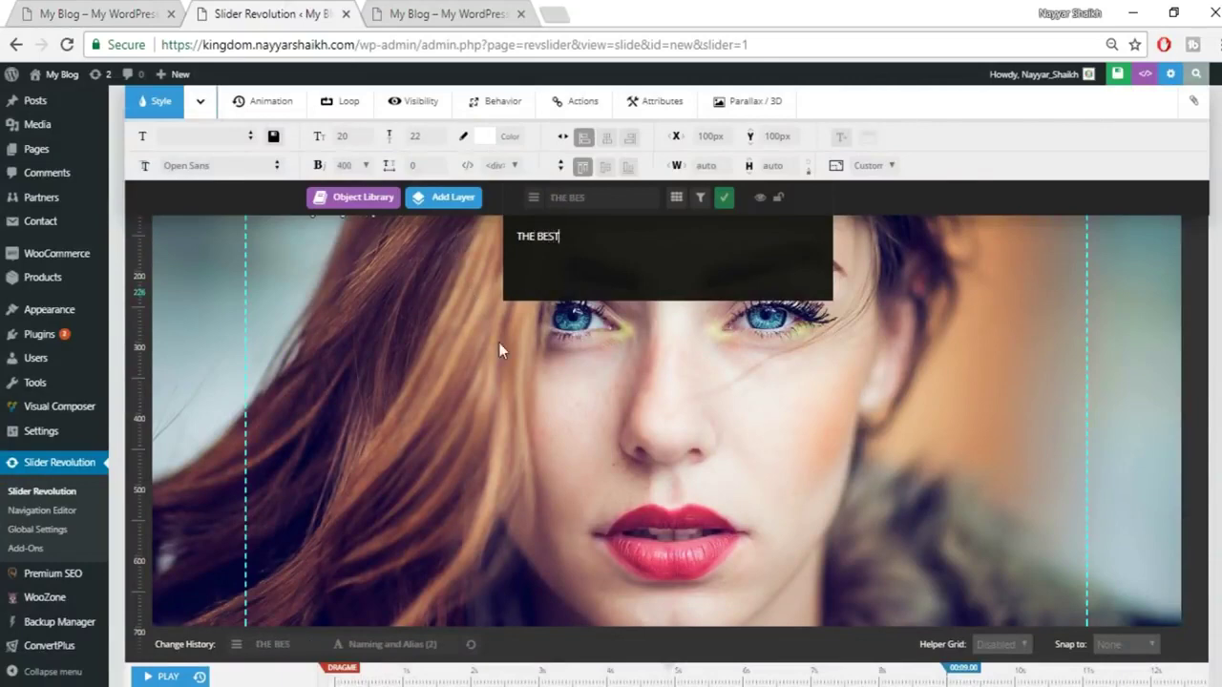
scroll(429, 347, "up", 1)
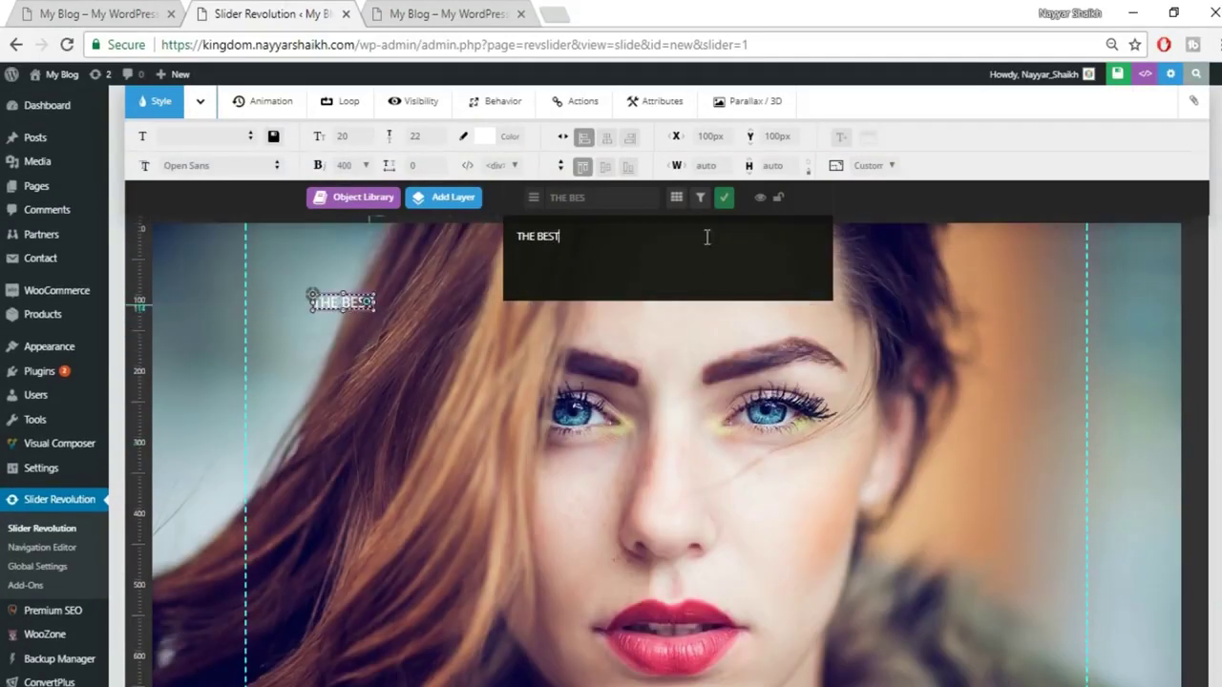
left_click(725, 200)
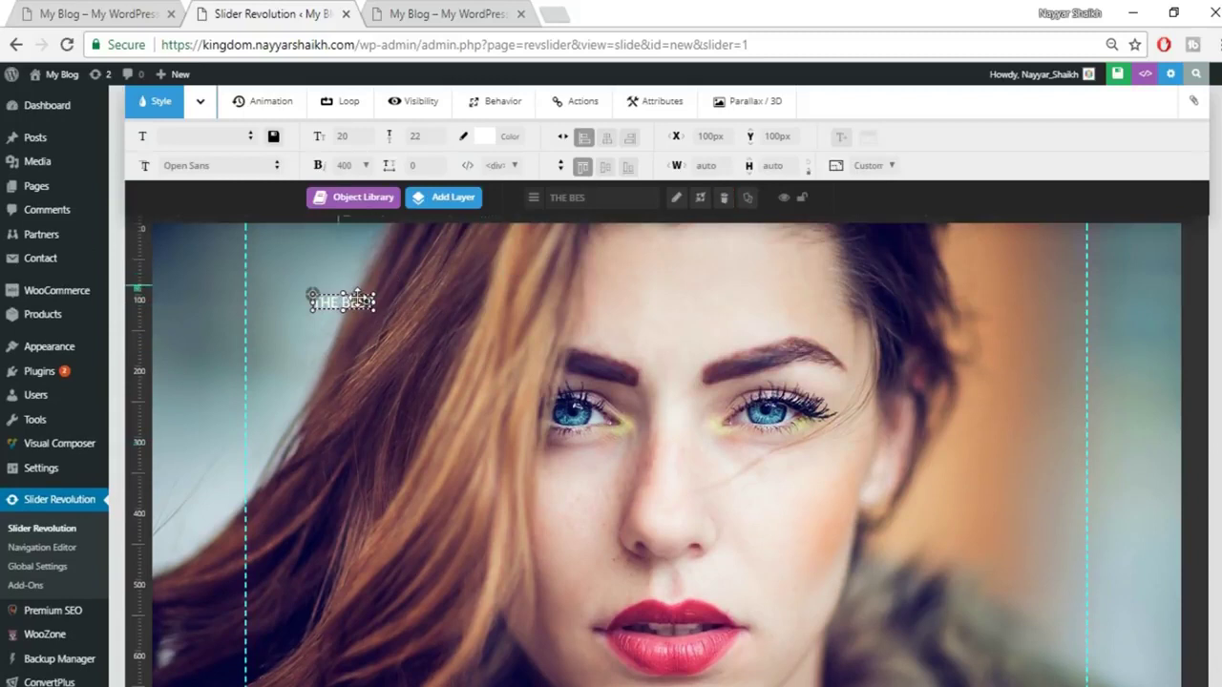
Step: Move THE BEST lower on the slide and set its font size and line height to 70px
left_click_drag(355, 303, 372, 413)
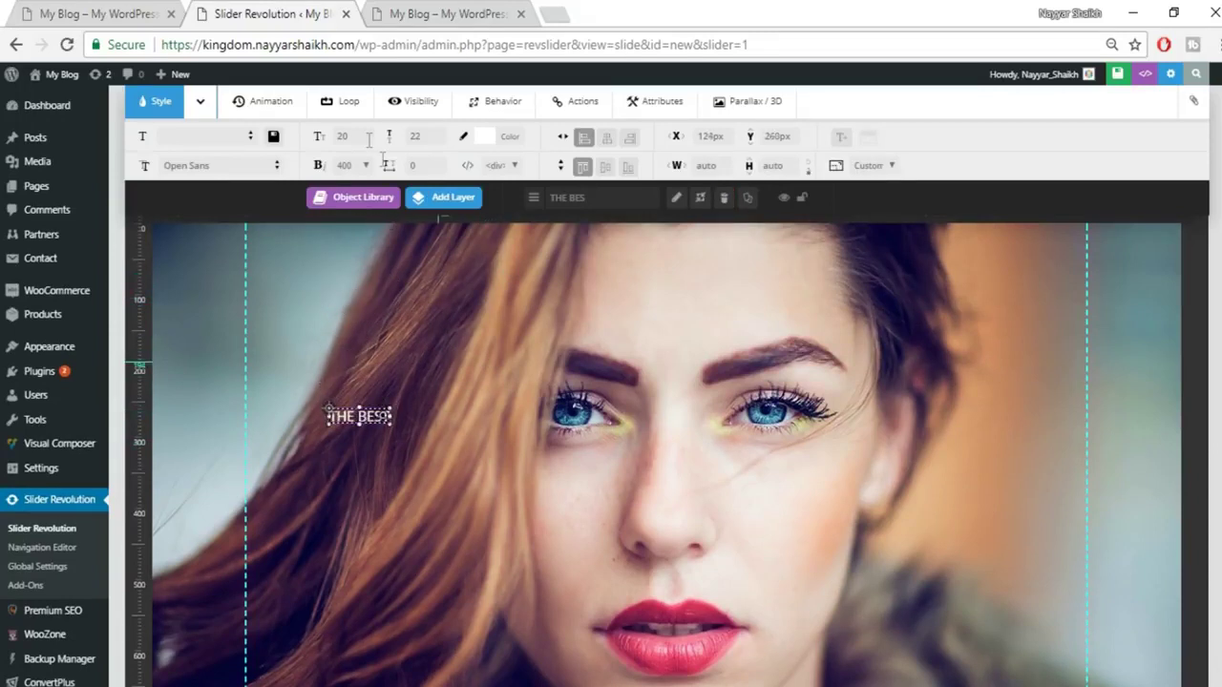
left_click_drag(361, 136, 316, 139)
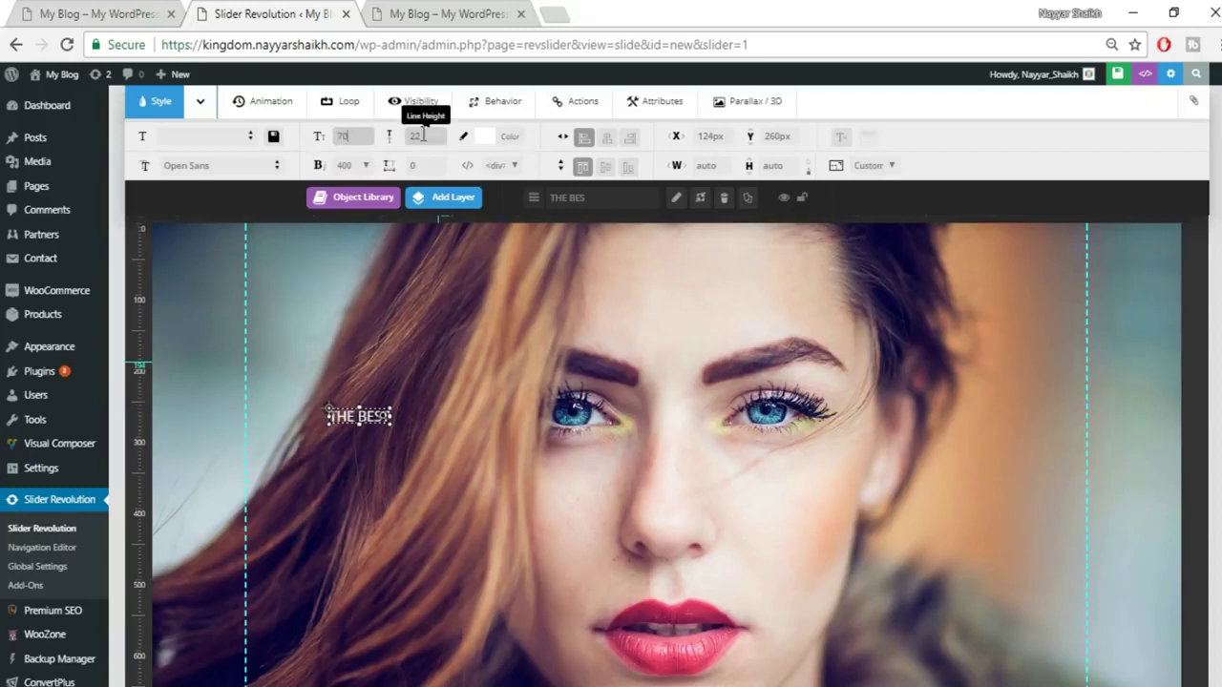
left_click(423, 136)
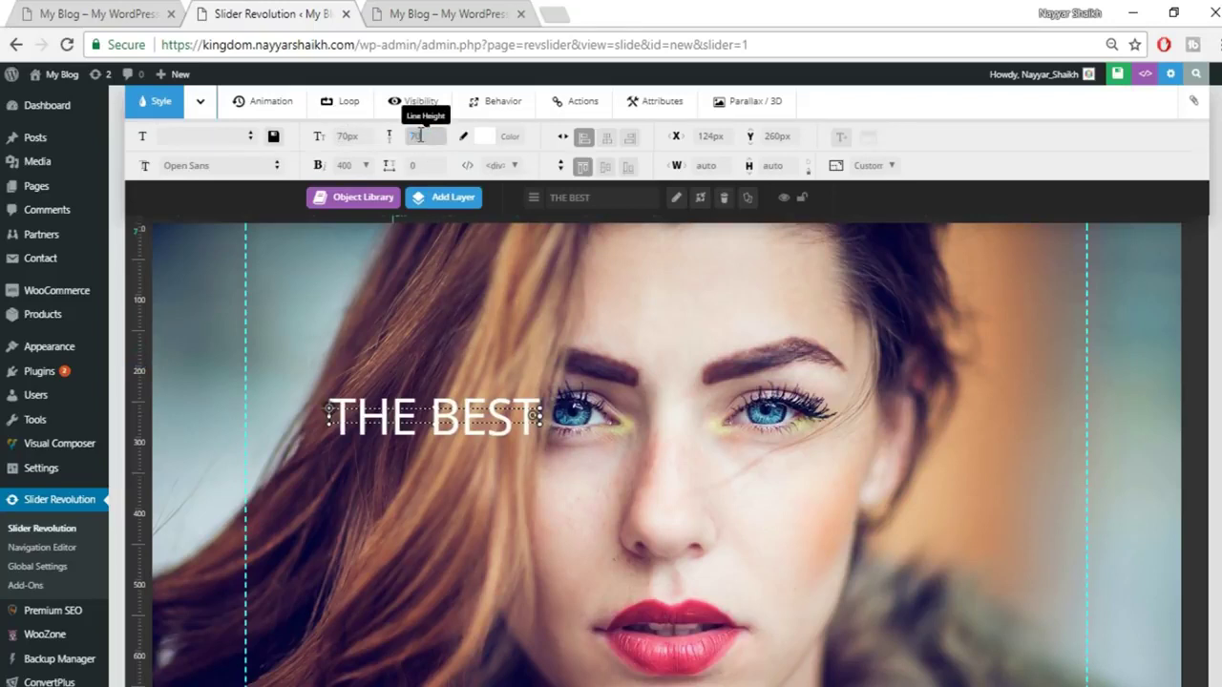
left_click(355, 164)
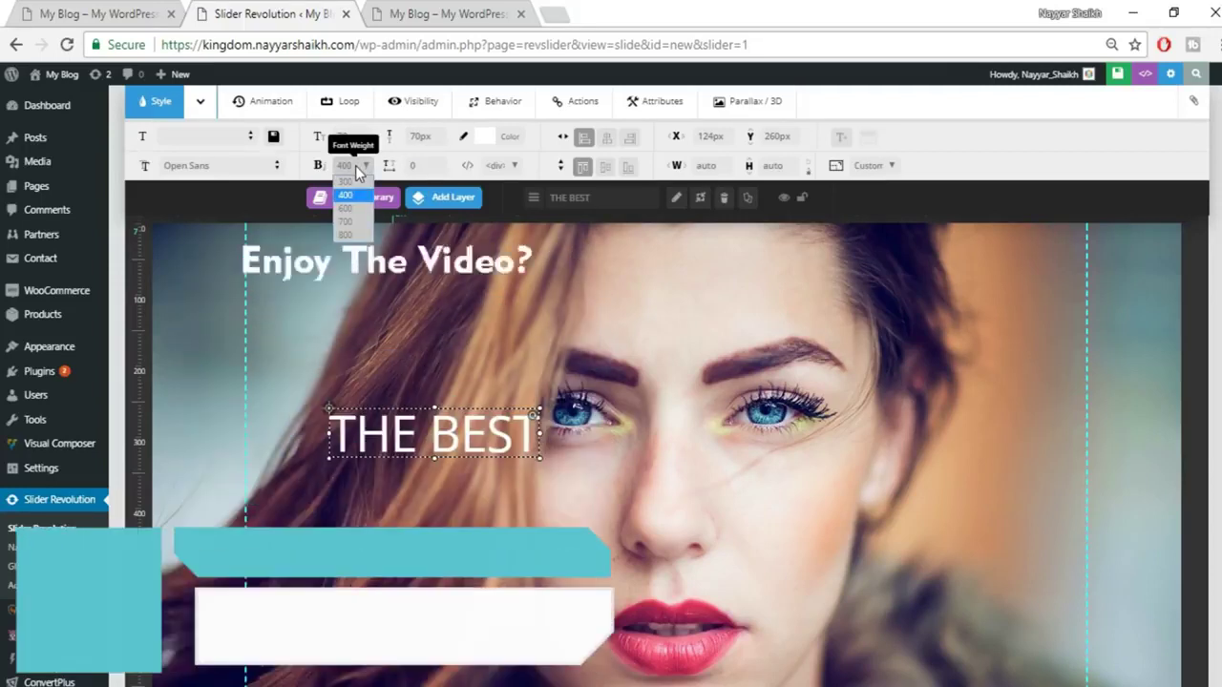
Step: Set the THE BEST heading's font weight to 600
left_click(354, 236)
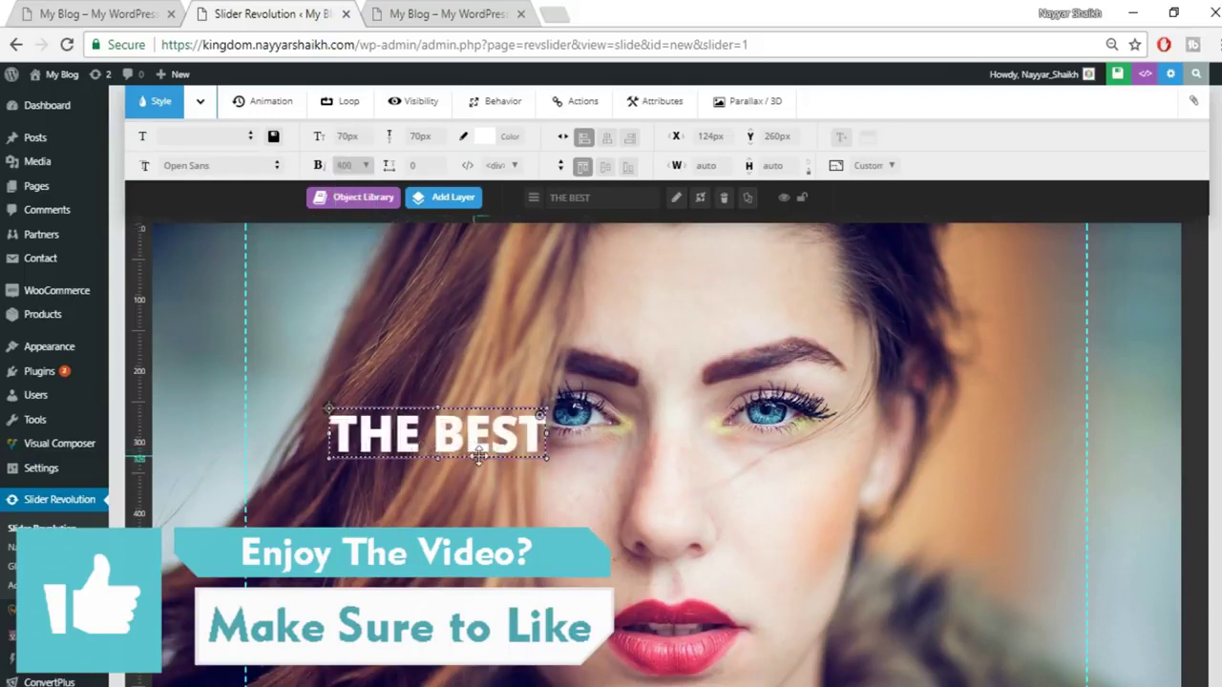
left_click(361, 166)
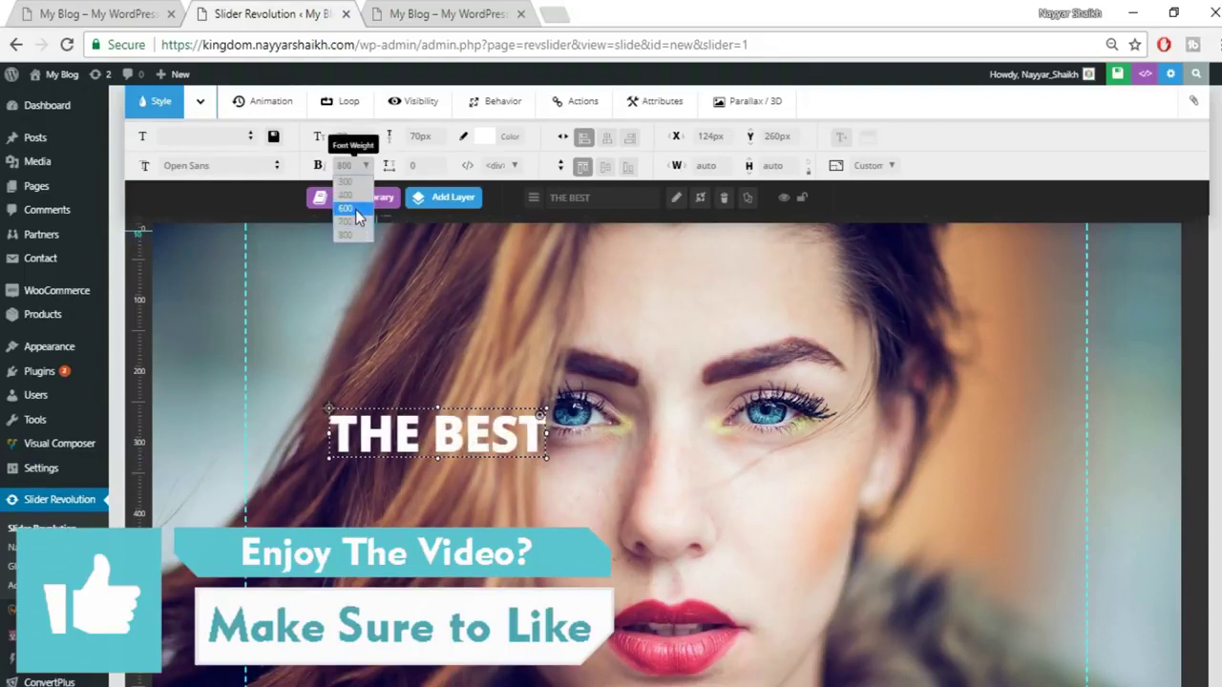
key("Return")
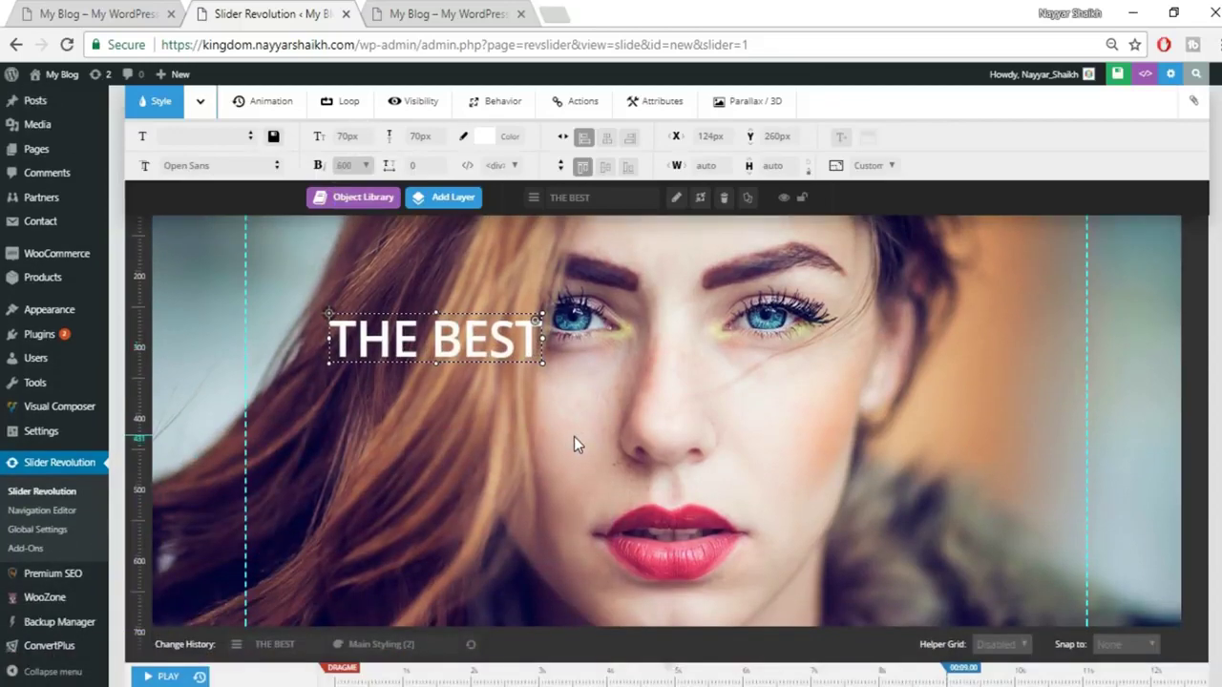
scroll(574, 439, "up", 2)
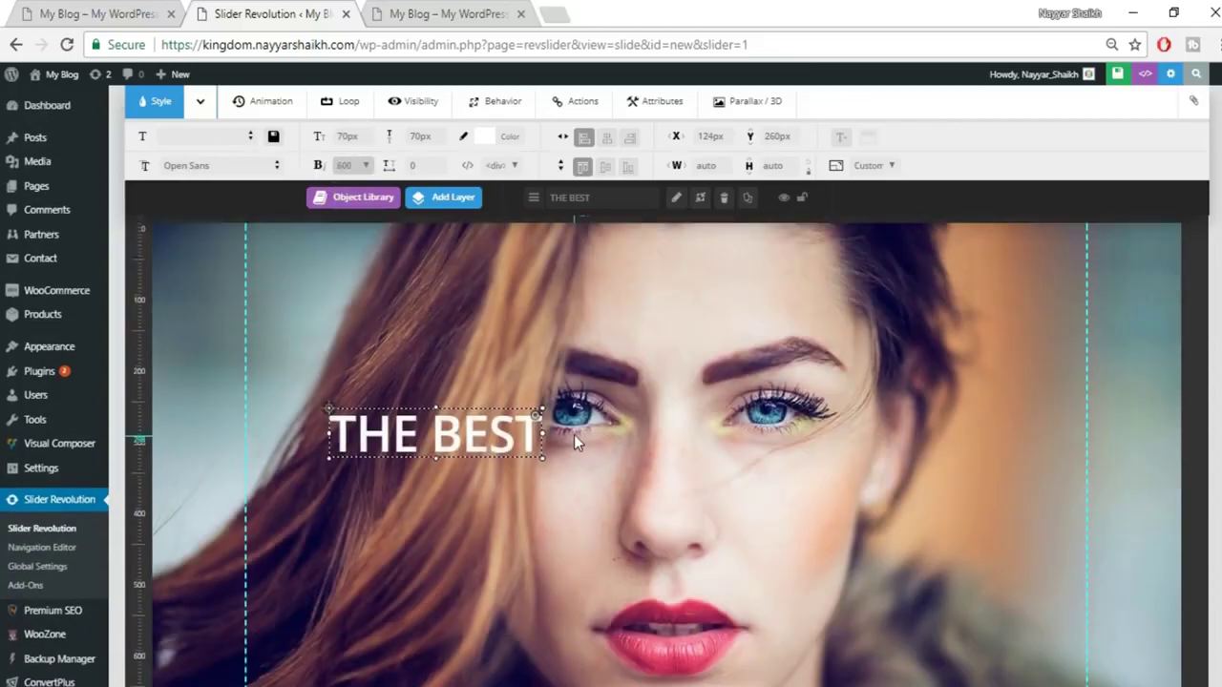
scroll(595, 415, "up", 2)
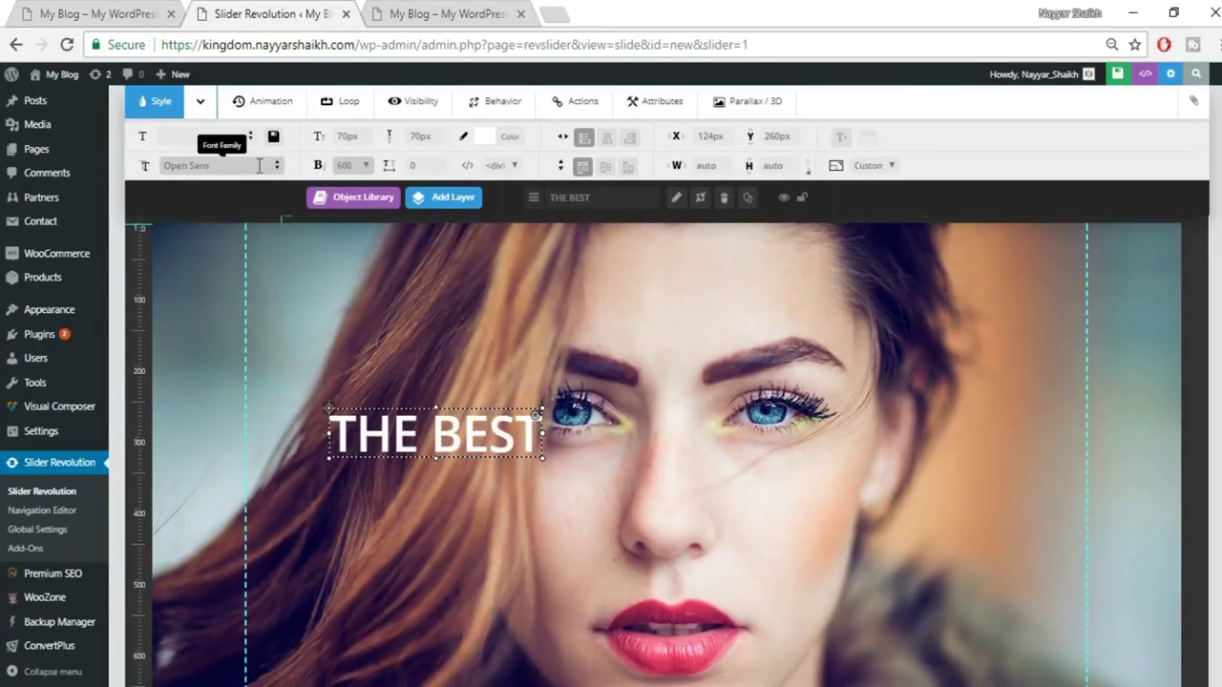
Step: Try Georgia and Comic Sans MS on THE BEST, then return it to Open Sans
left_click(259, 165)
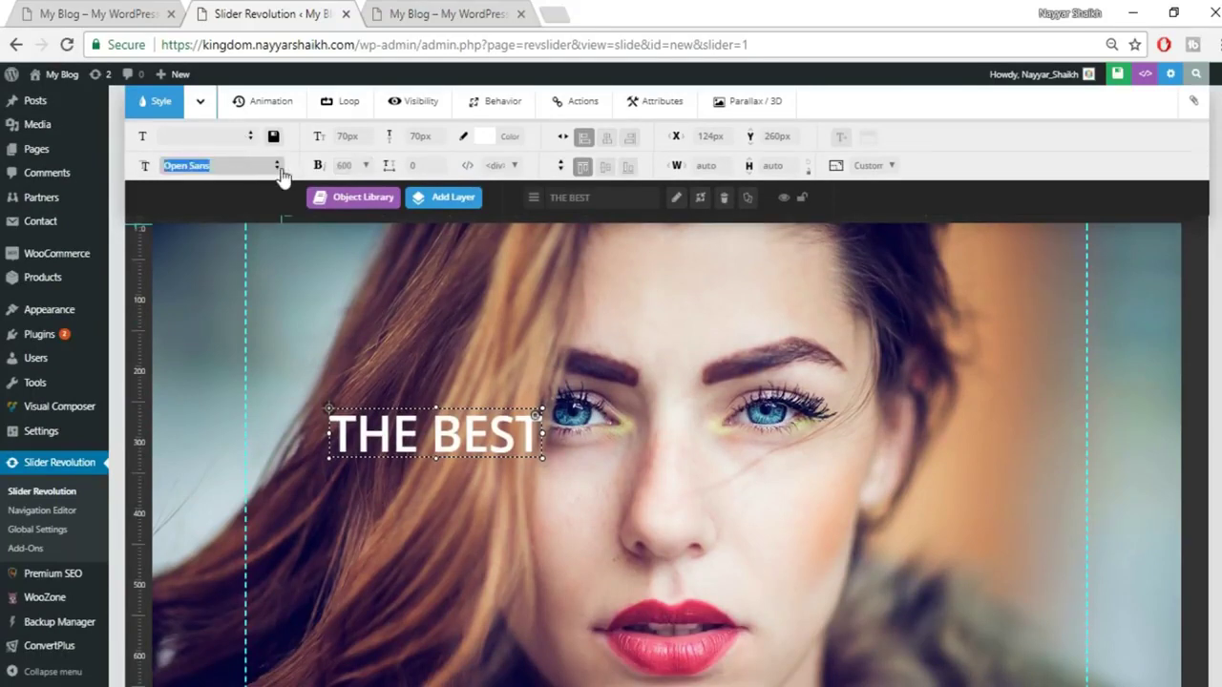
left_click(279, 171)
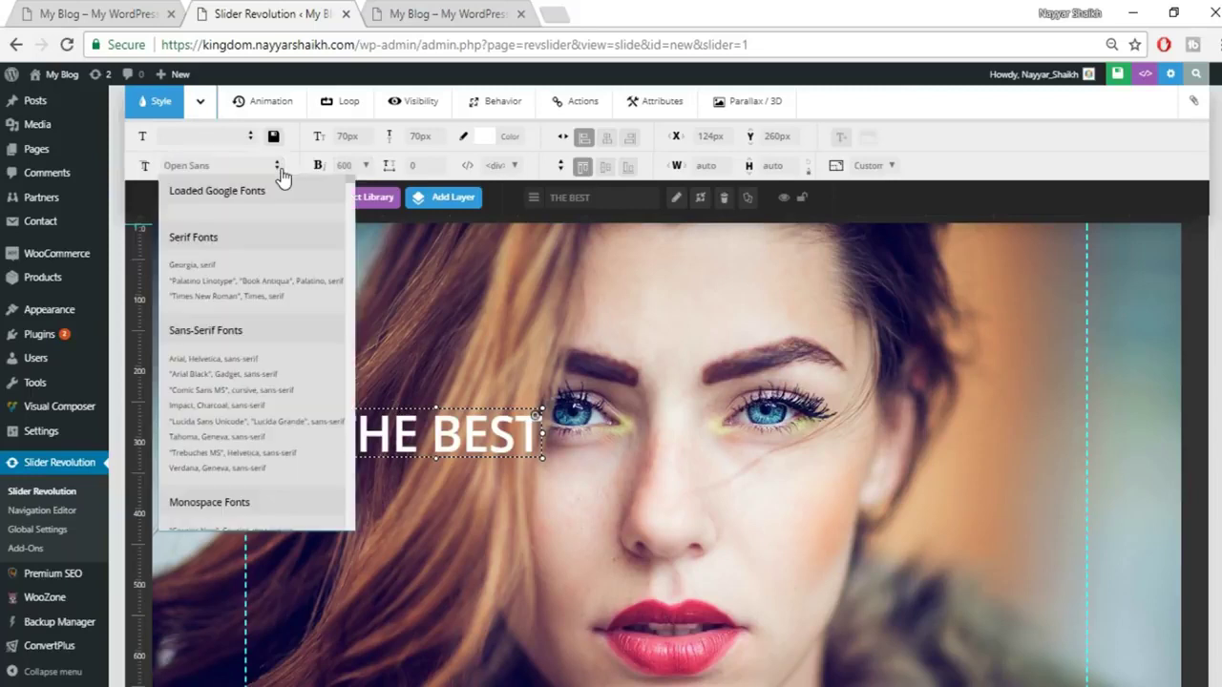
left_click(230, 272)
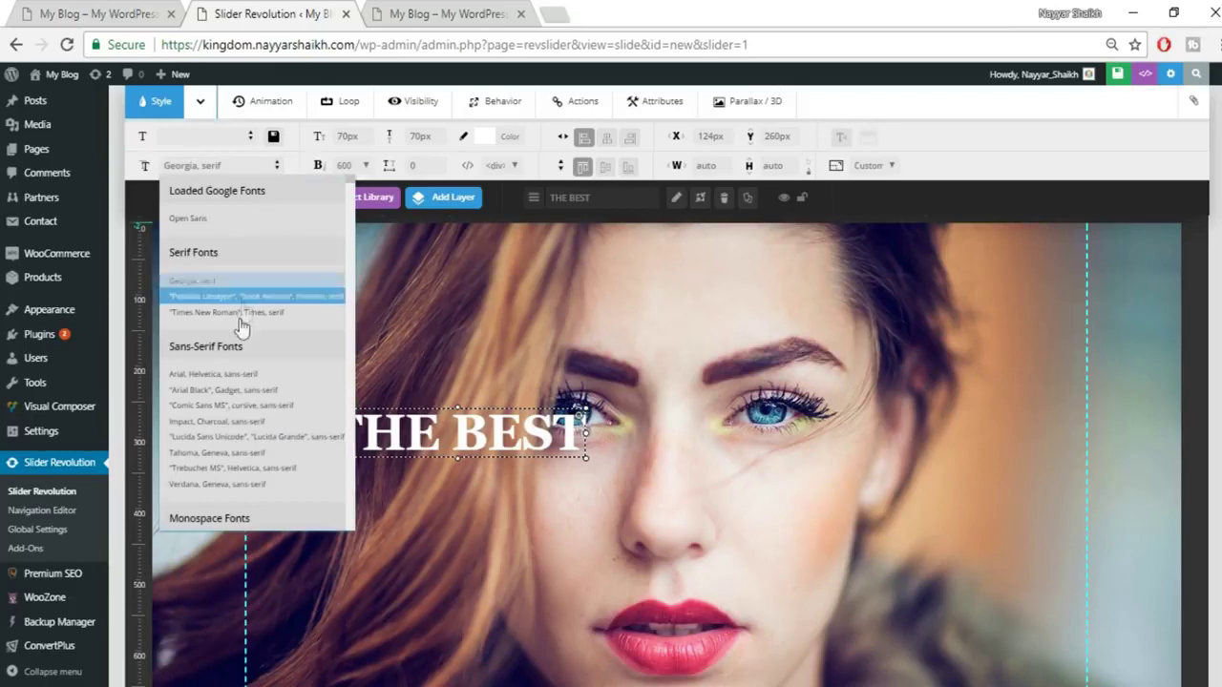
left_click(267, 409)
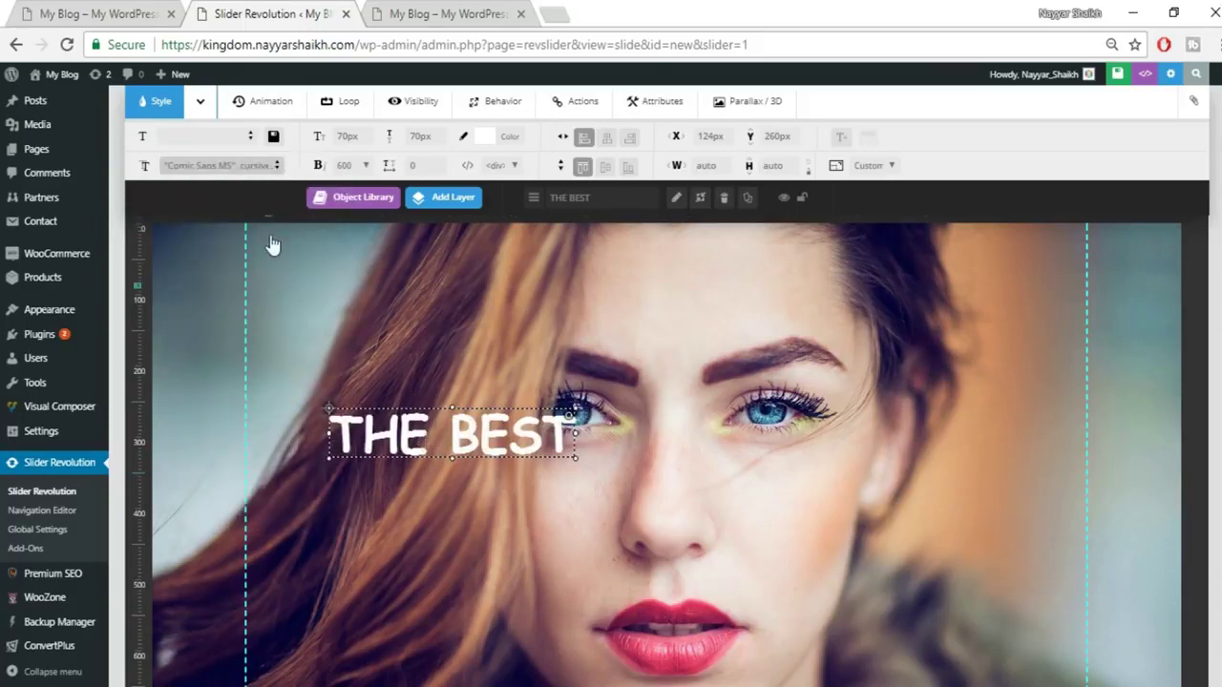
left_click(267, 170)
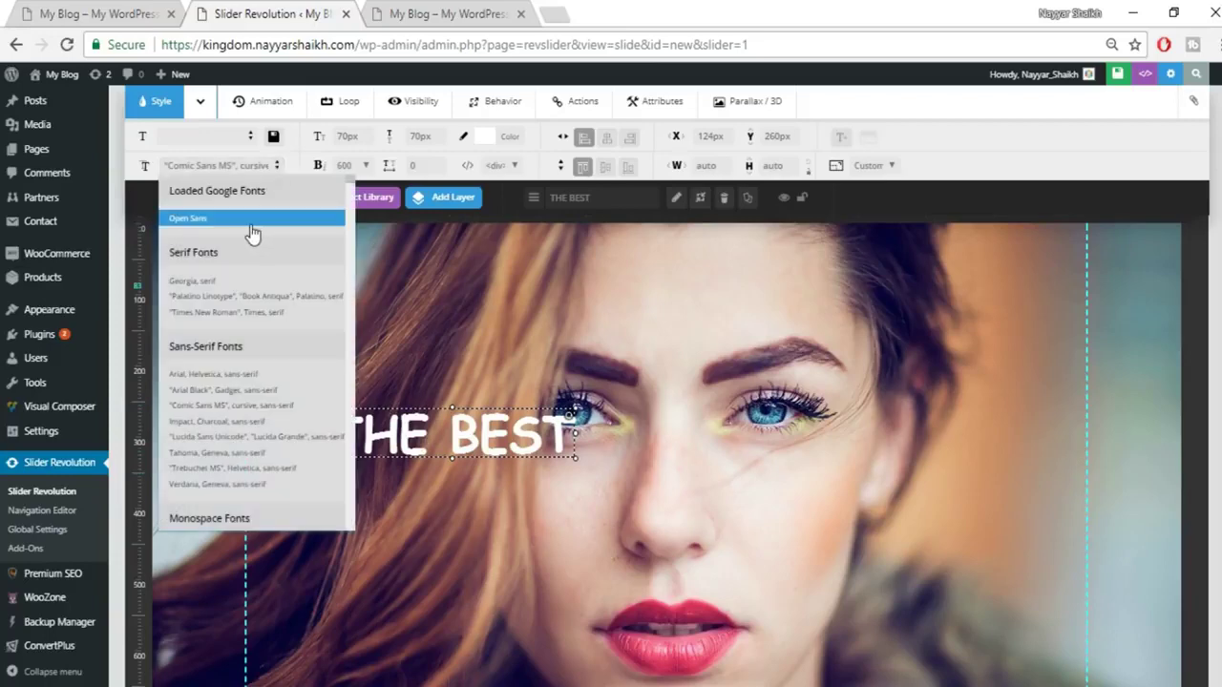
left_click(246, 226)
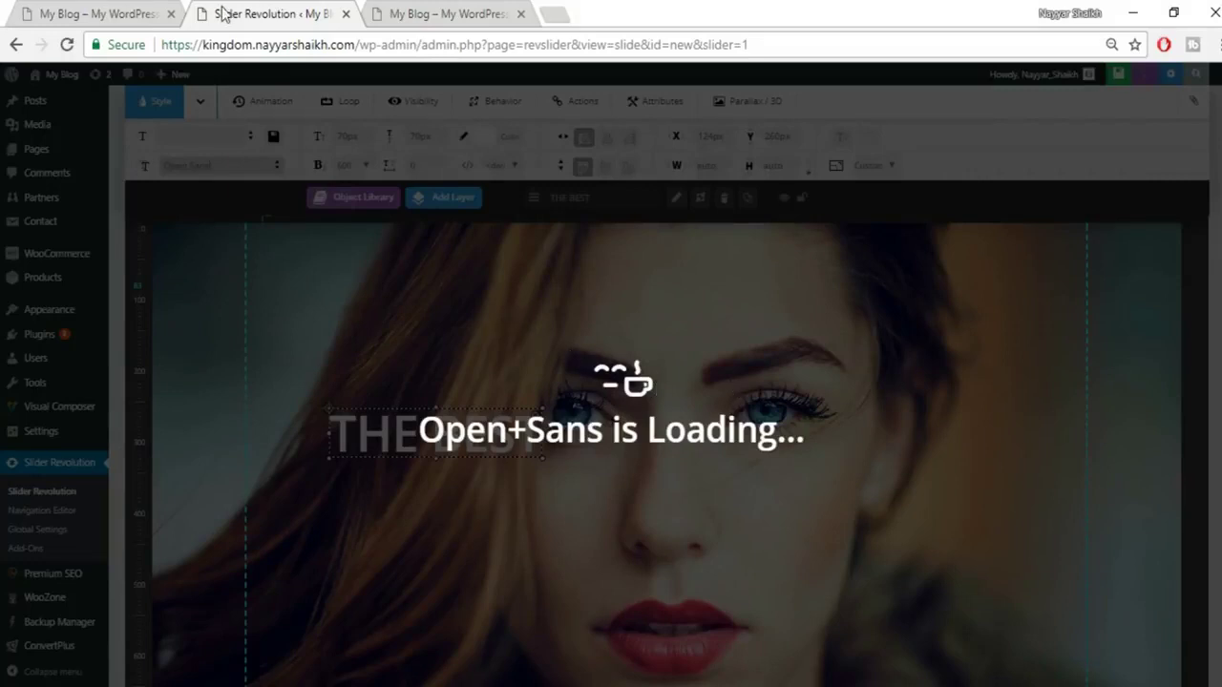
Step: Move THE BEST down-left to X 78px, Y 402px, checking the live slider before and after
left_click(130, 11)
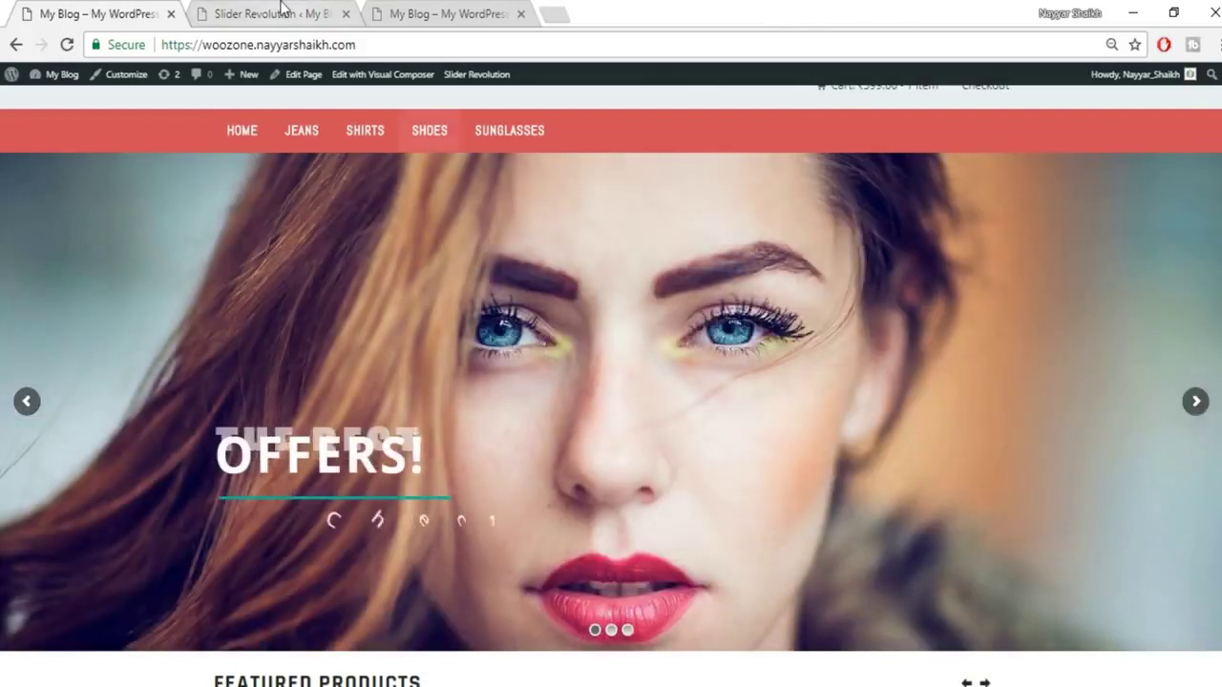
left_click(283, 11)
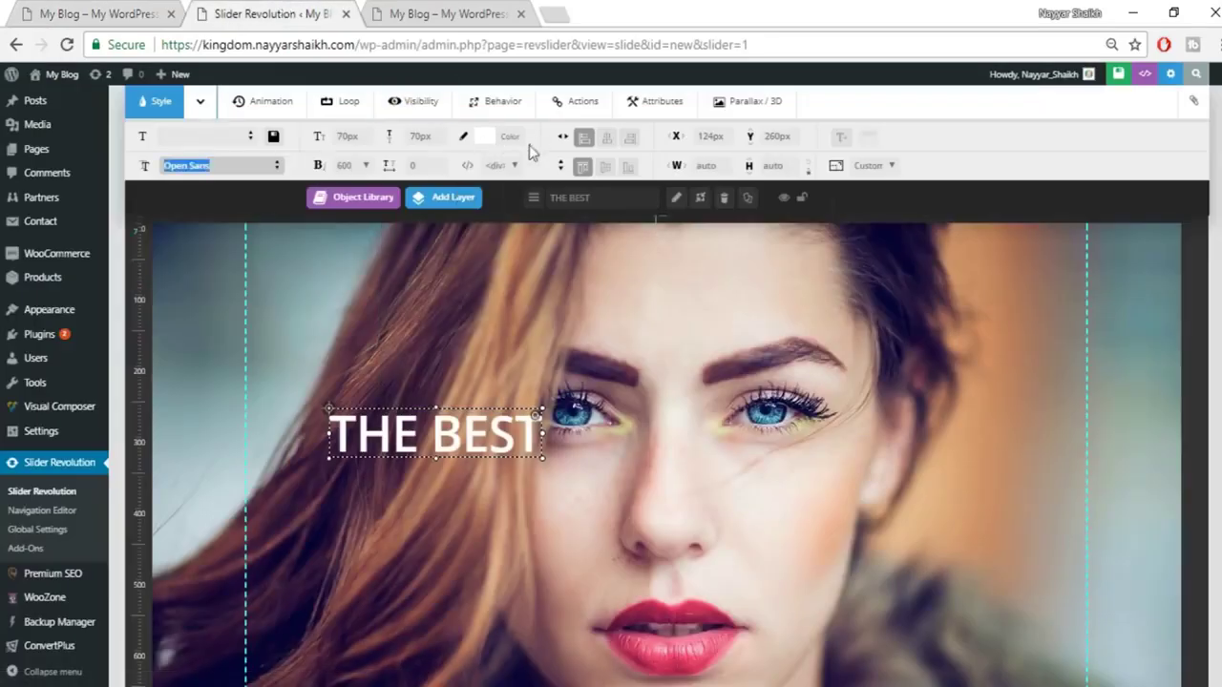
scroll(648, 412, "down", 2)
scroll(509, 349, "up", 1)
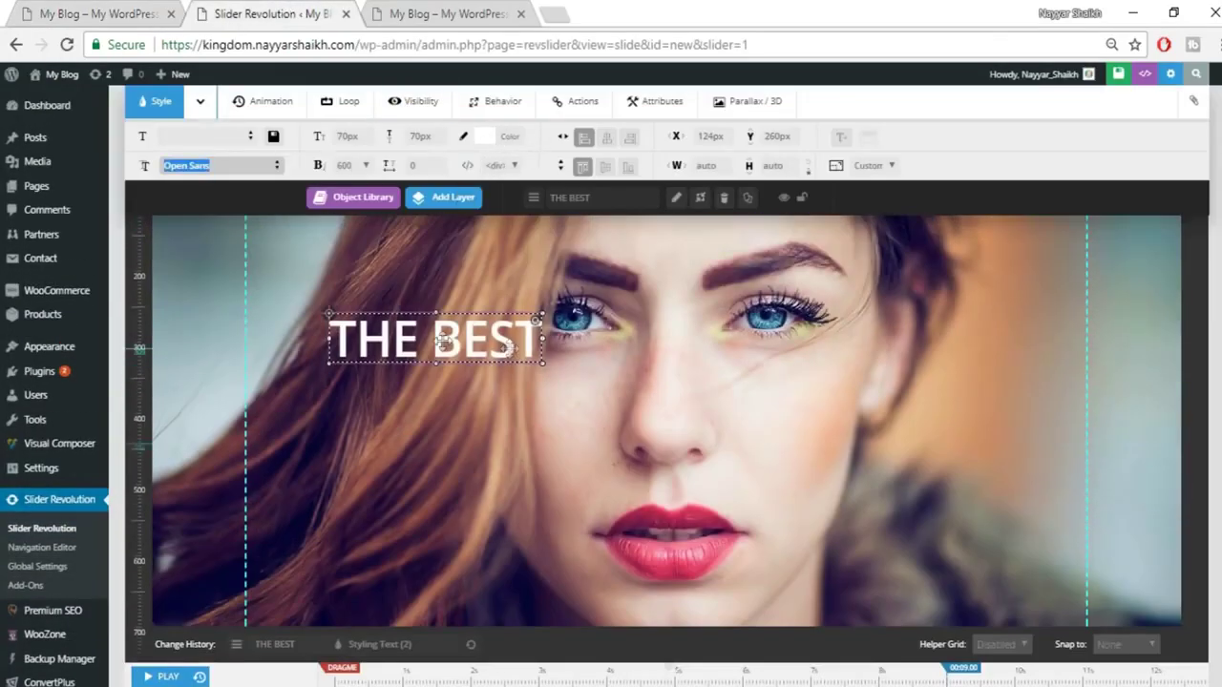
left_click_drag(427, 364, 392, 459)
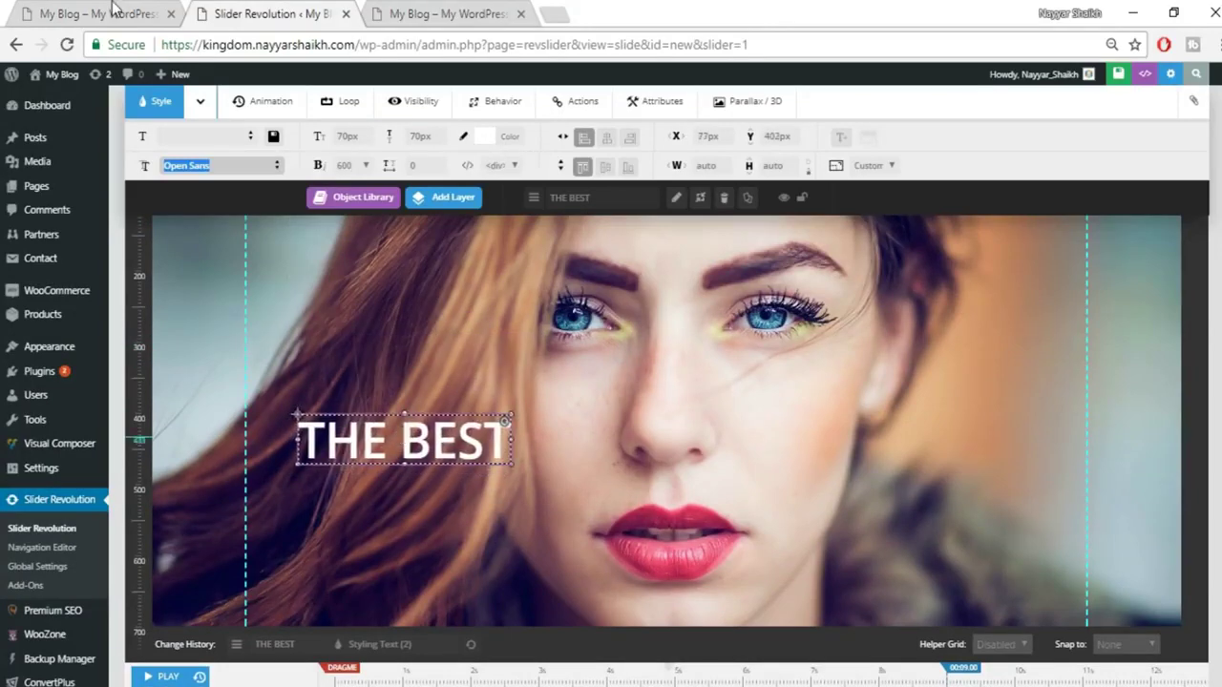
left_click(96, 14)
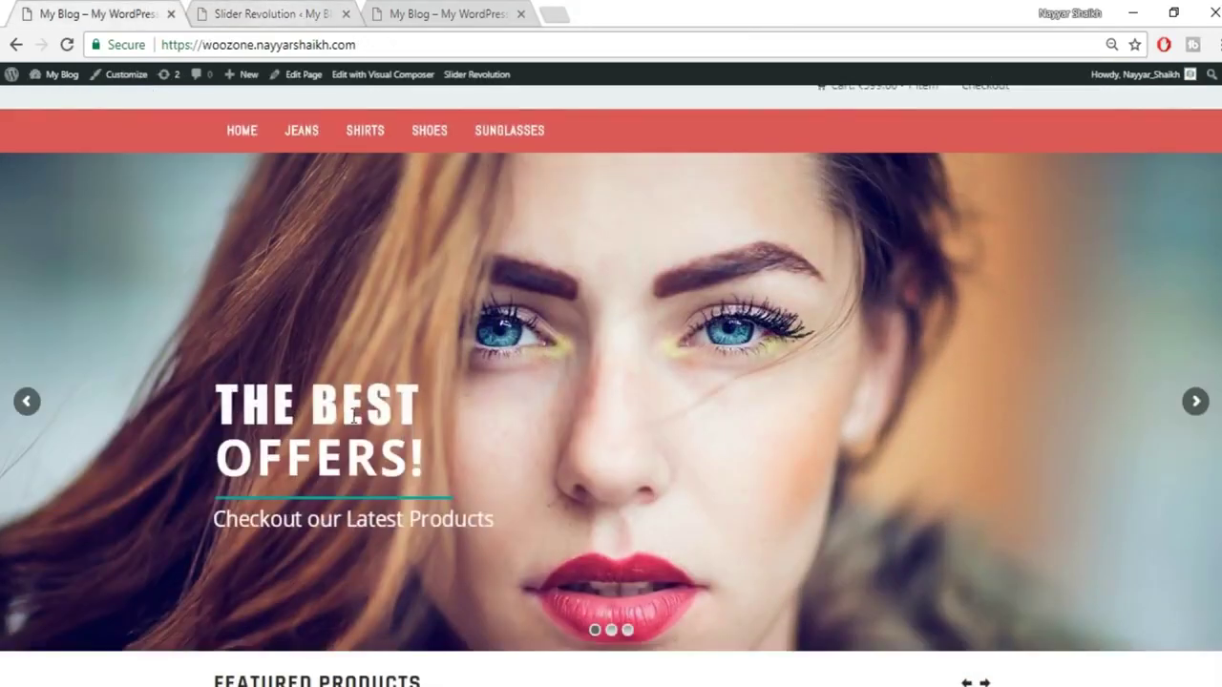
left_click(246, 12)
mouse_move(455, 201)
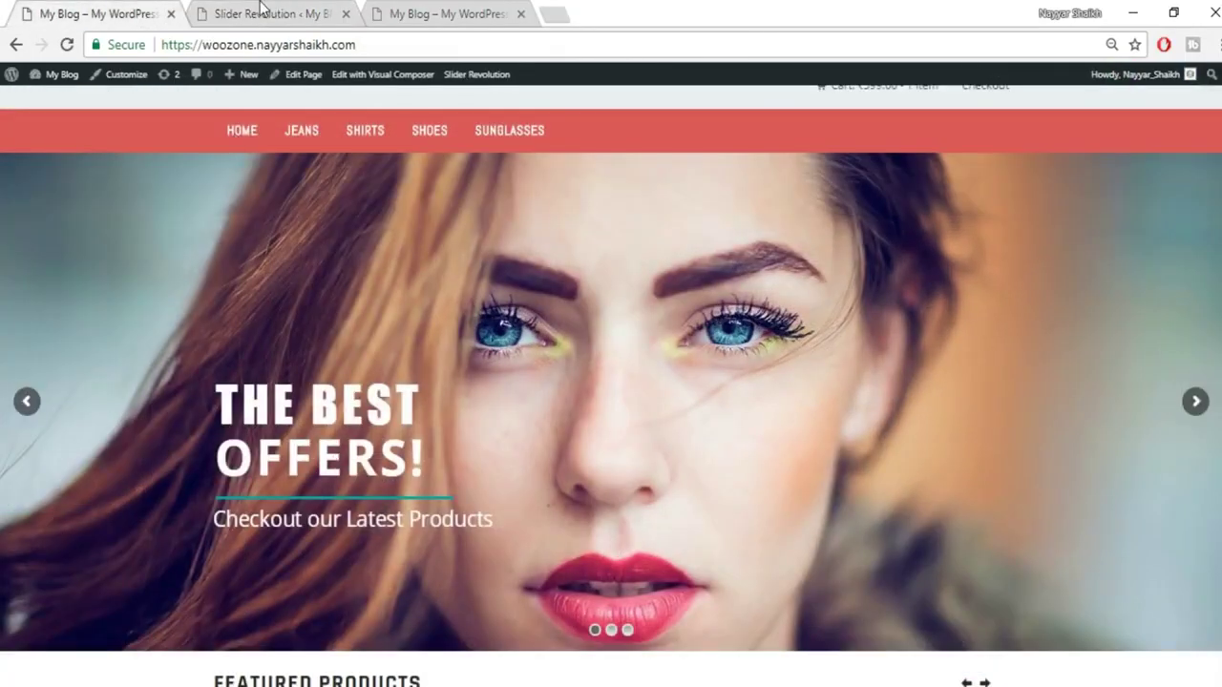
Step: Add a text layer reading 'OFFERS!' and place it below THE BEST
left_click(261, 12)
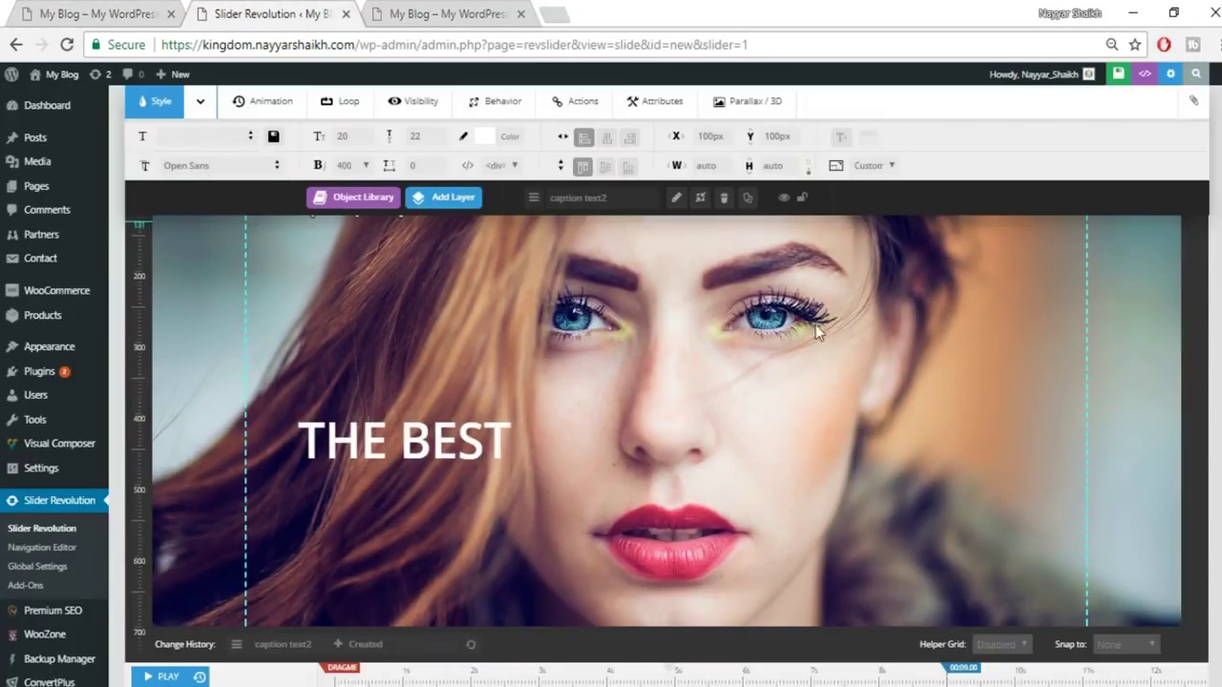
left_click_drag(619, 247, 474, 244)
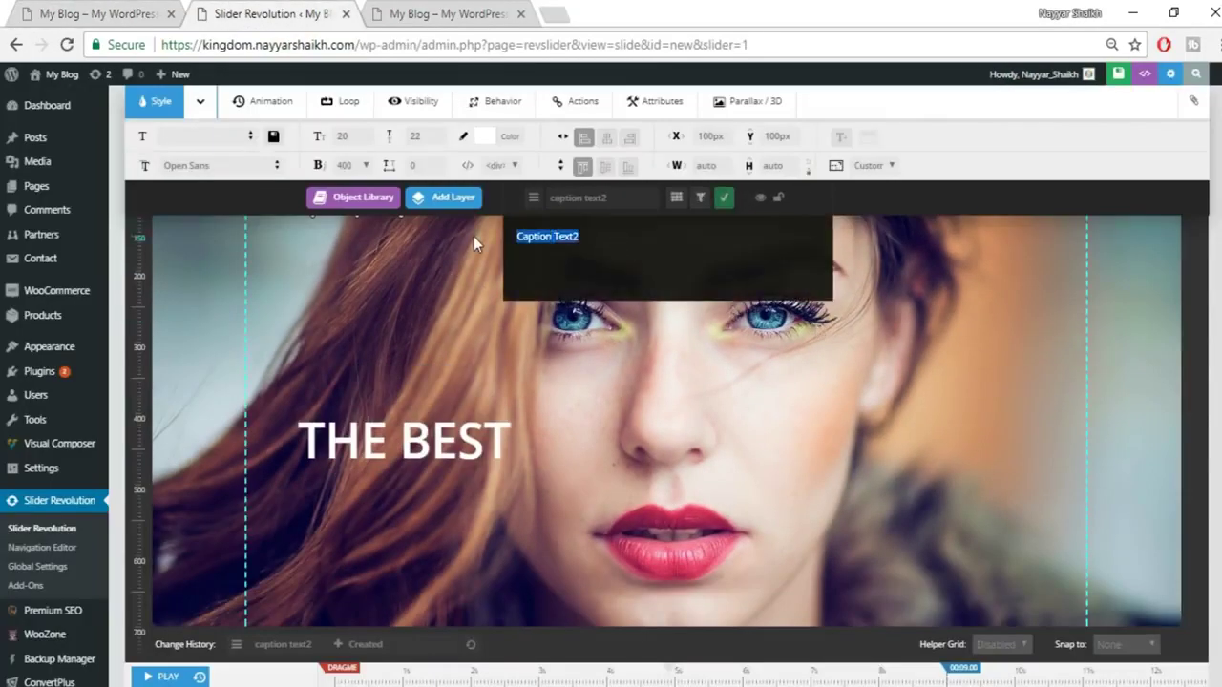
type("OFFERS!")
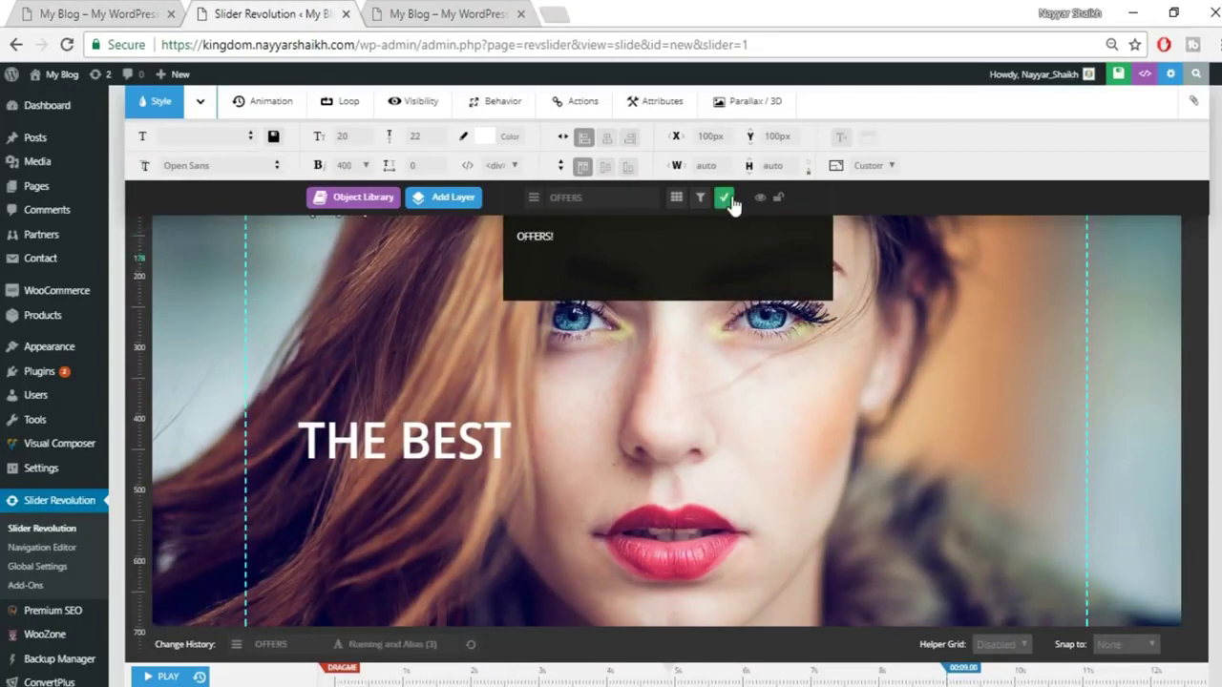
left_click(727, 201)
scroll(717, 277, "up", 1)
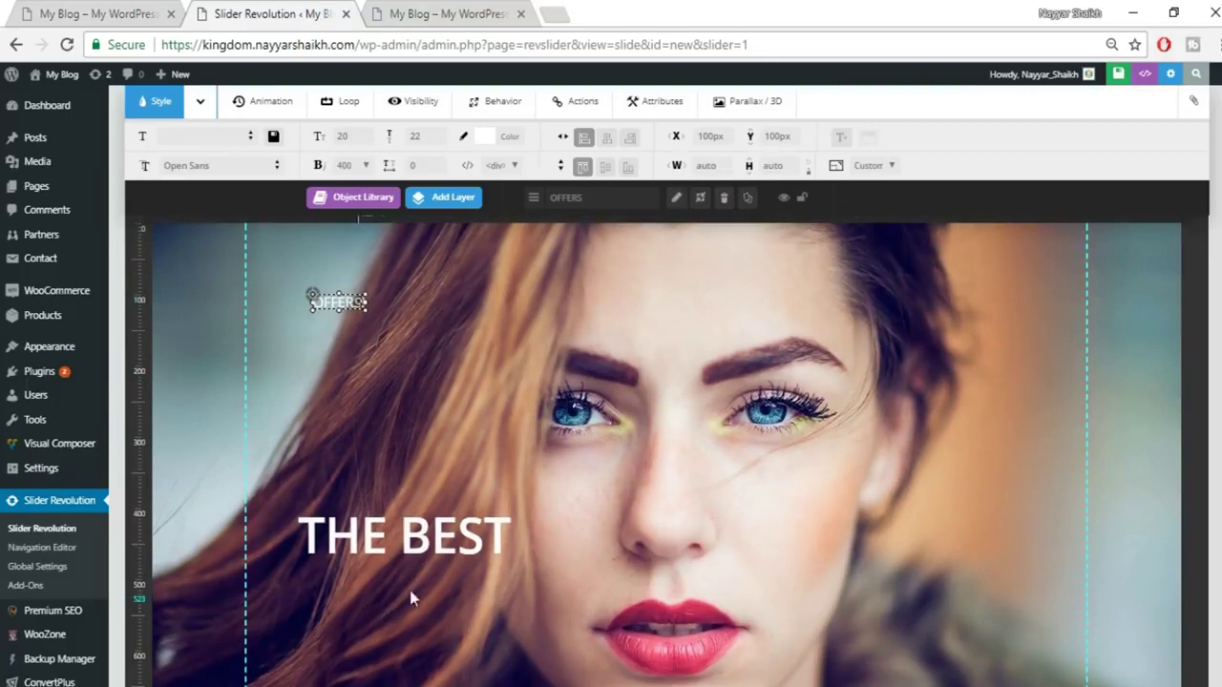
left_click(354, 349)
left_click_drag(380, 424, 329, 592)
Step: Set OFFERS! to font weight 600 and THE BEST to weight 800
left_click(345, 136)
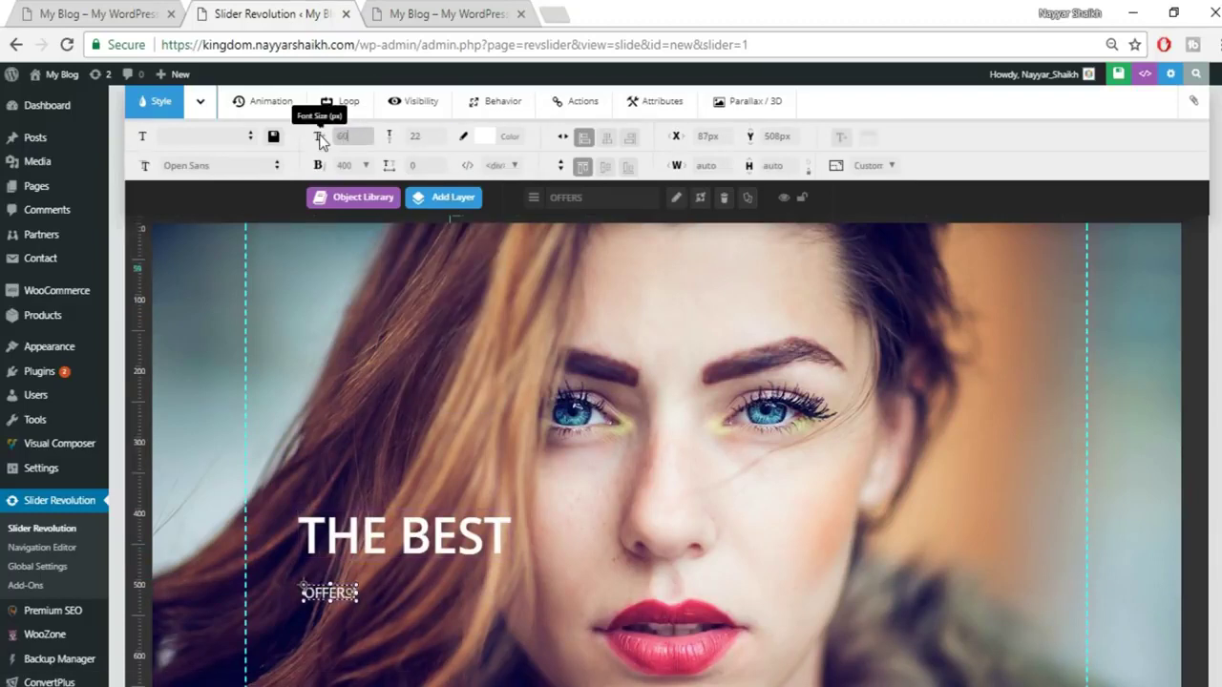
left_click(418, 140)
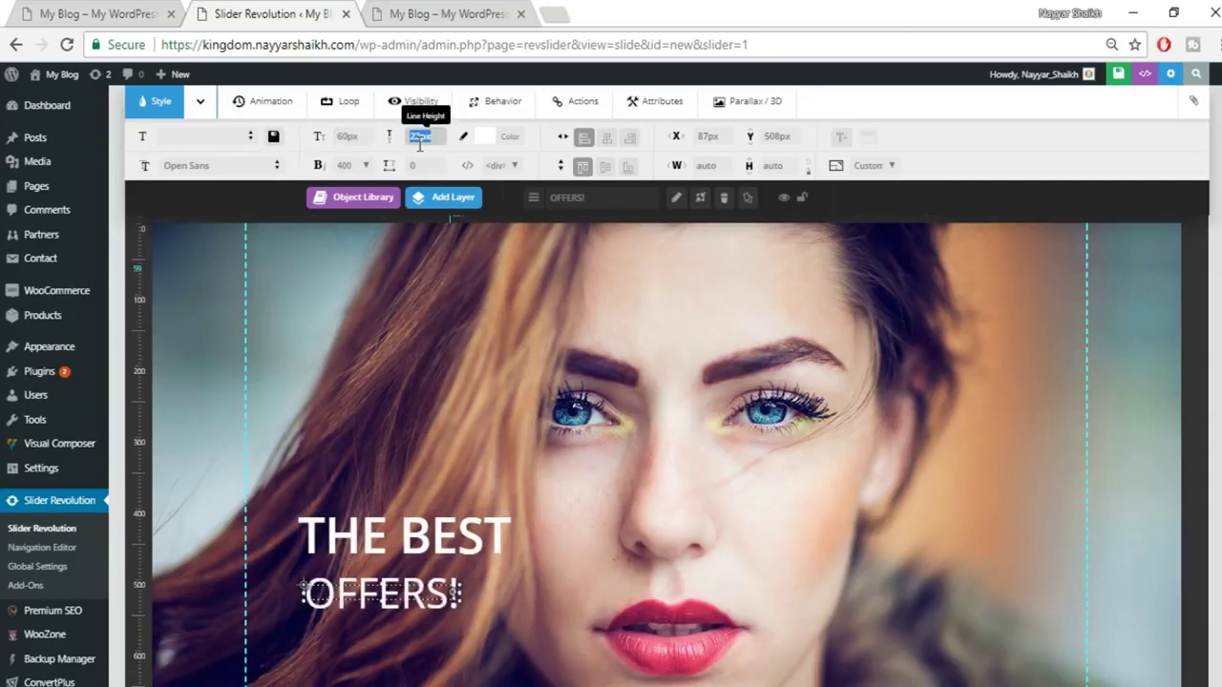
left_click(353, 166)
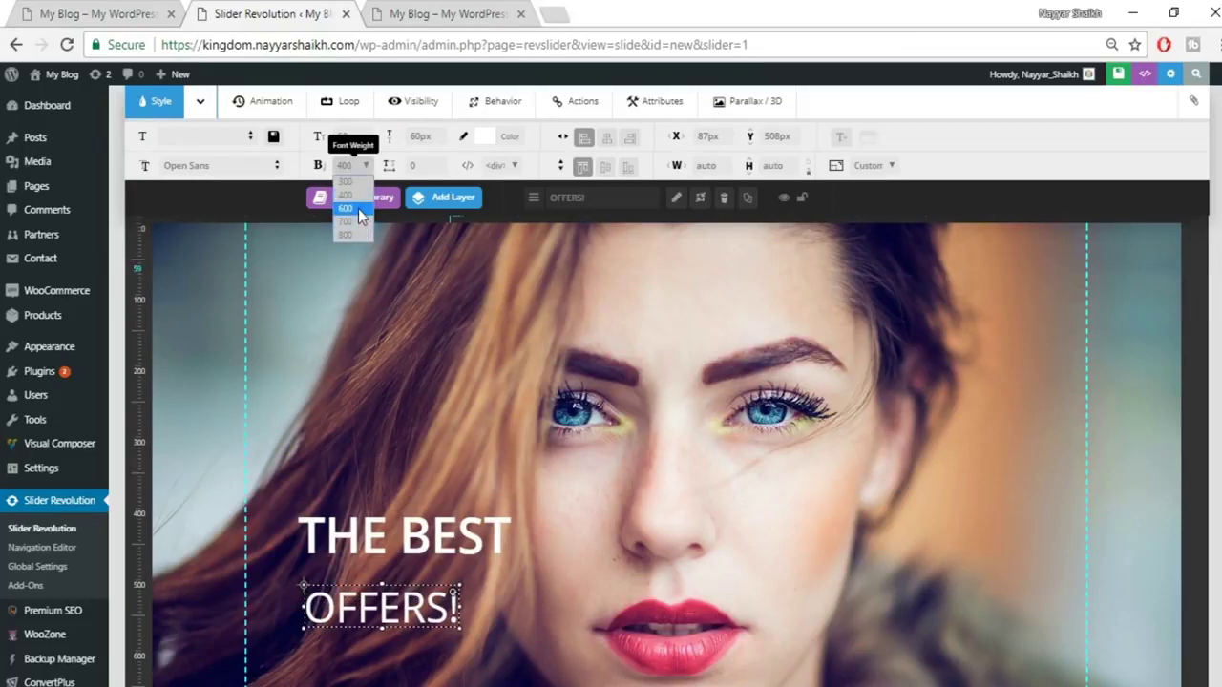
left_click(360, 210)
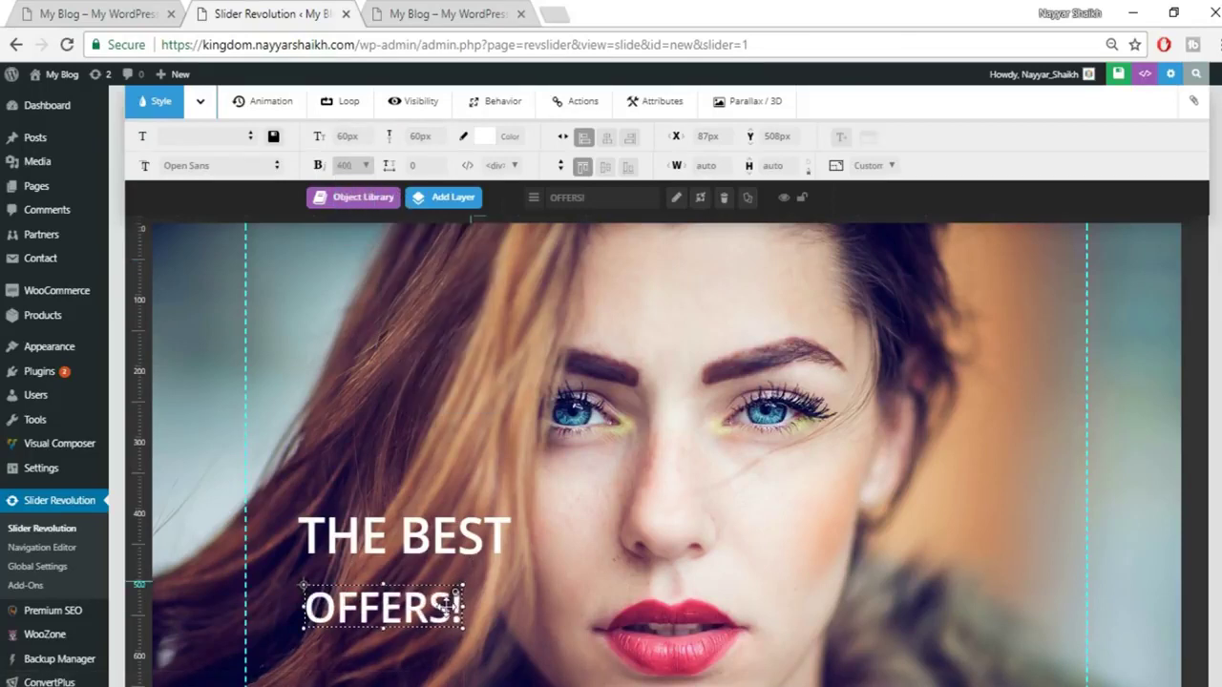
left_click(396, 546)
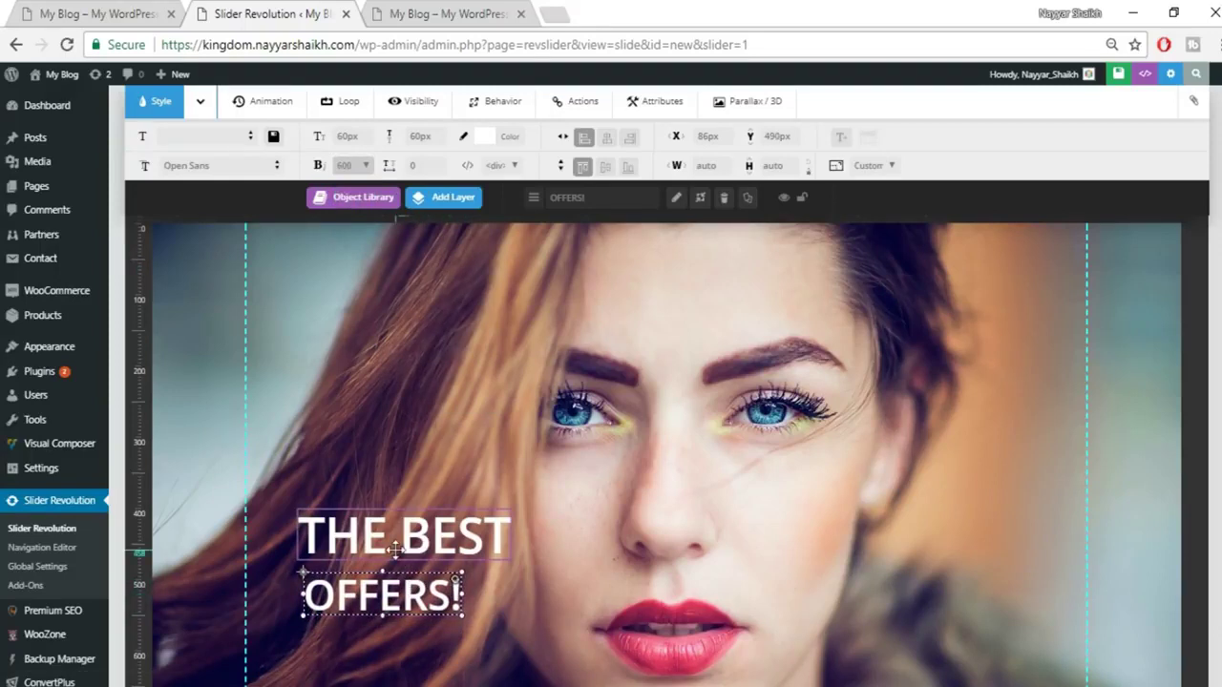
left_click(354, 166)
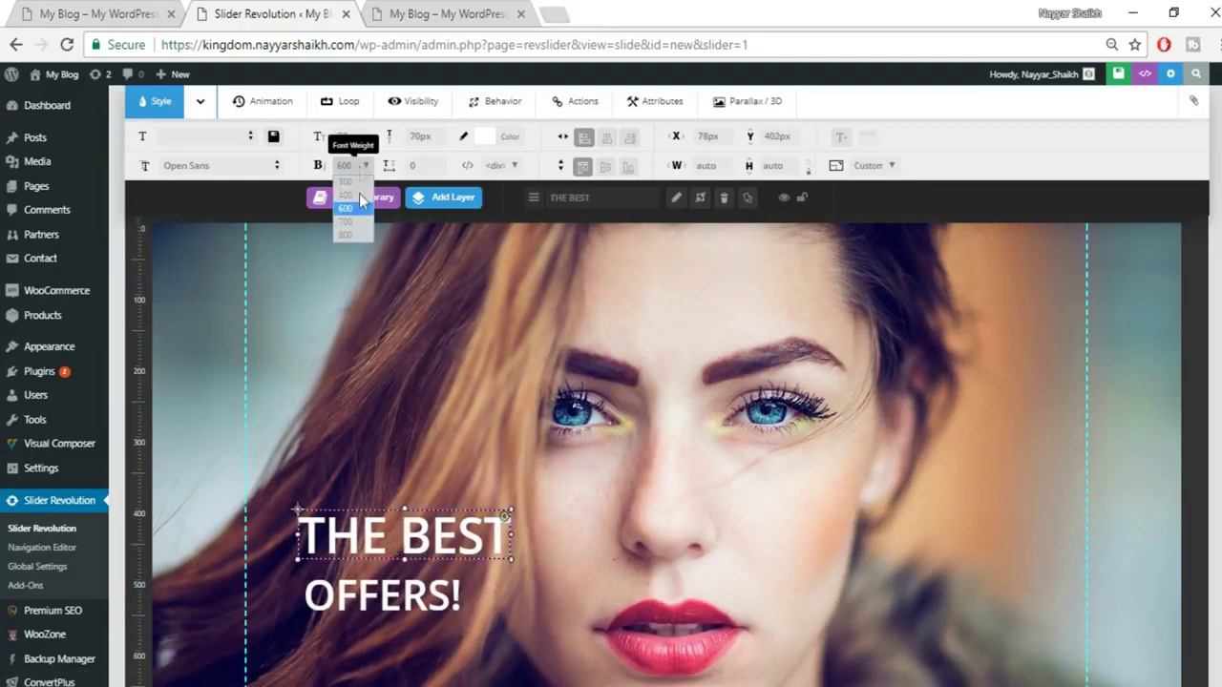
left_click(352, 236)
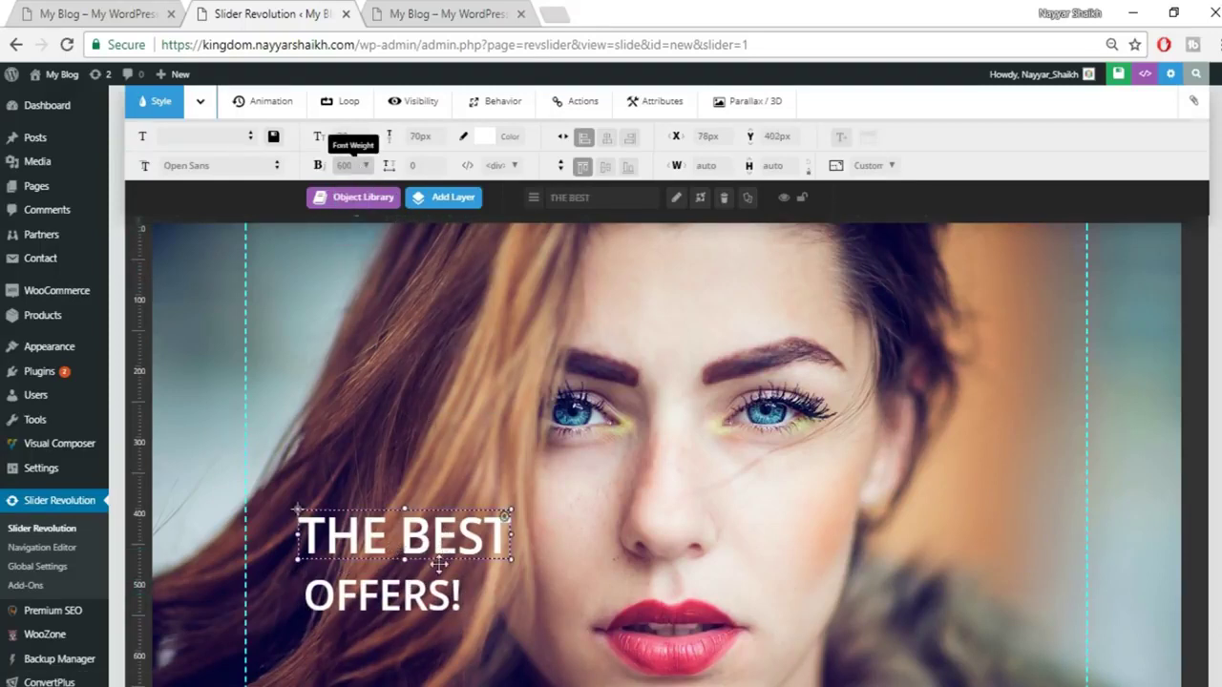
Step: Give OFFERS! 10px letter spacing and move it directly beneath THE BEST
left_click_drag(405, 594, 397, 580)
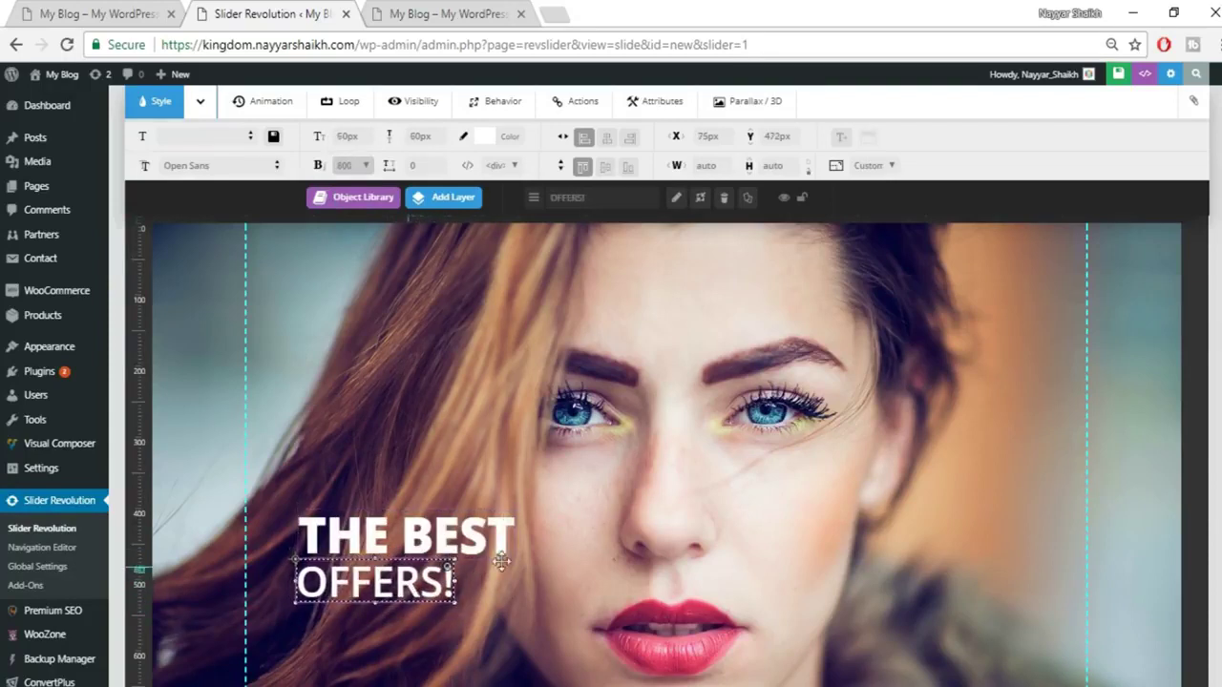
left_click(380, 577)
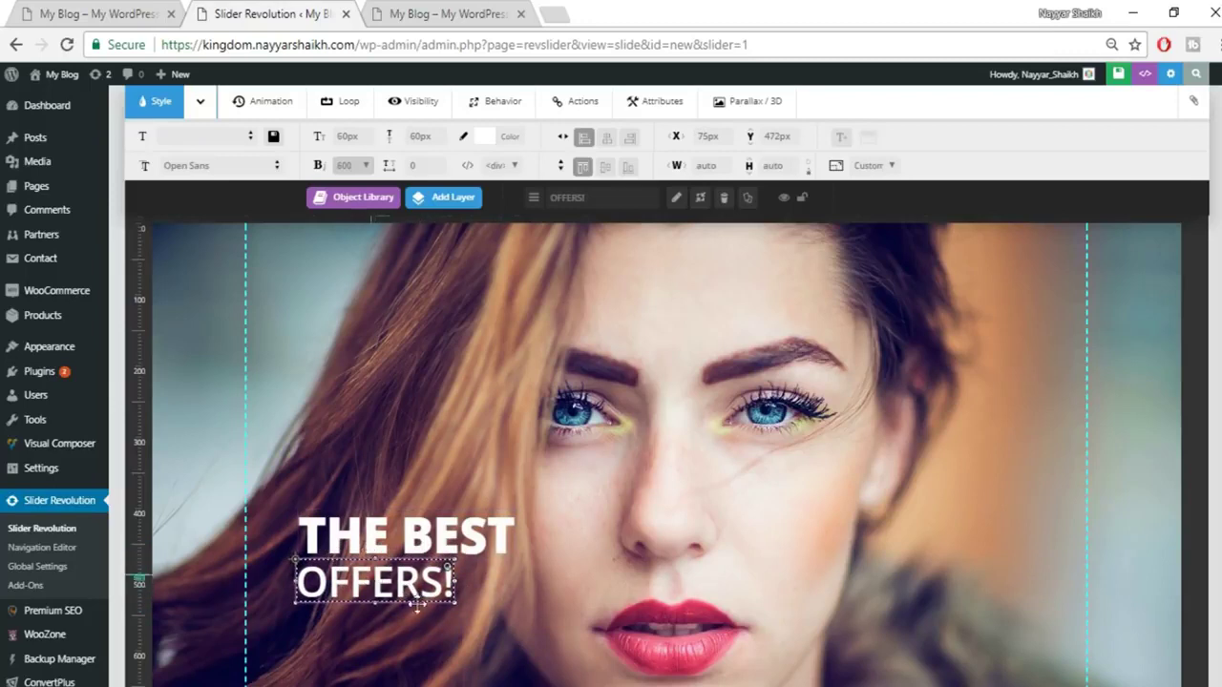
left_click(429, 165)
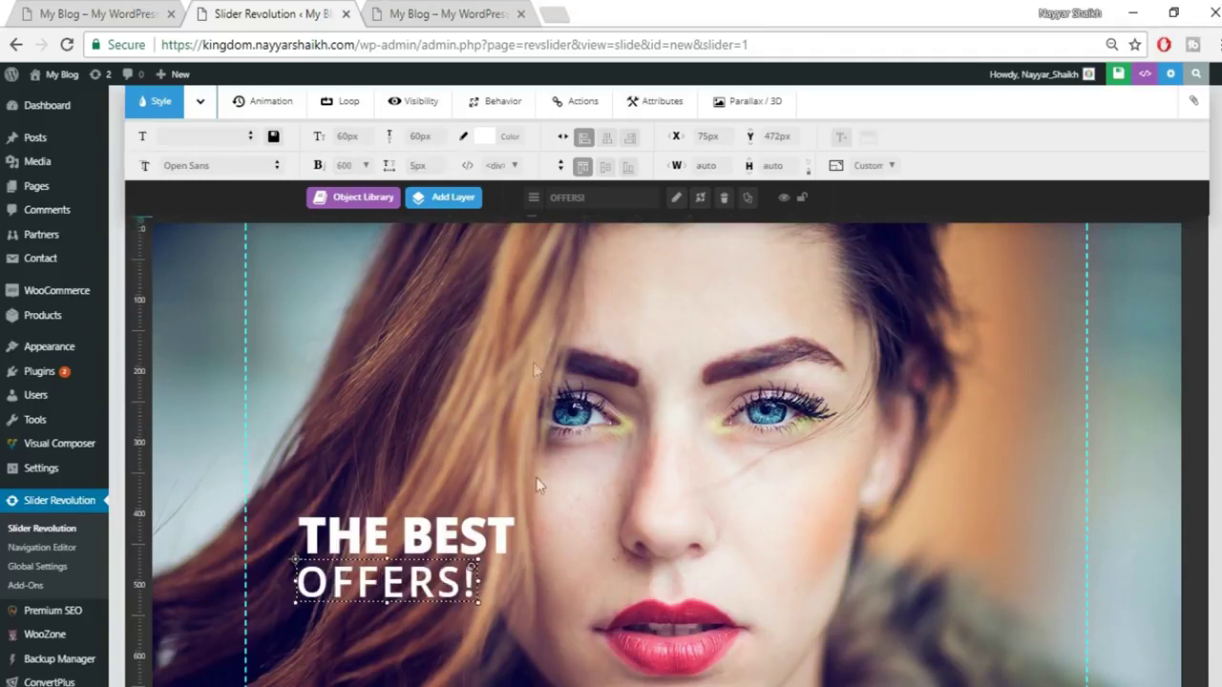
left_click(477, 589)
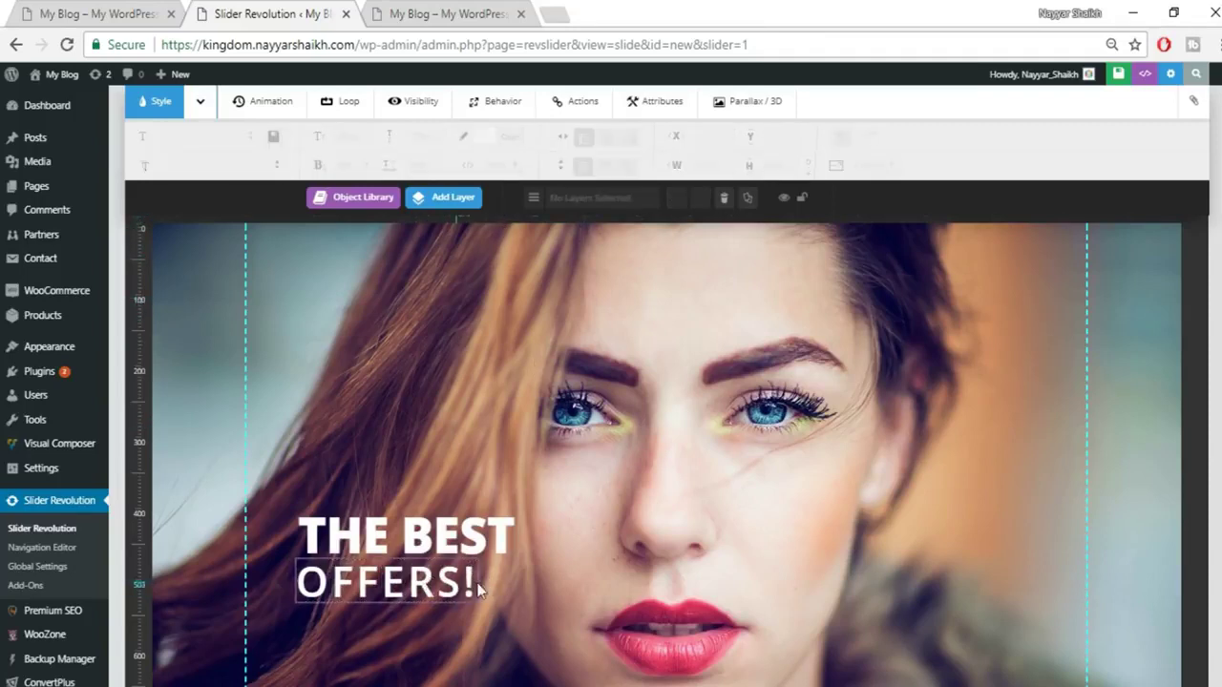
left_click(418, 589)
left_click(416, 166)
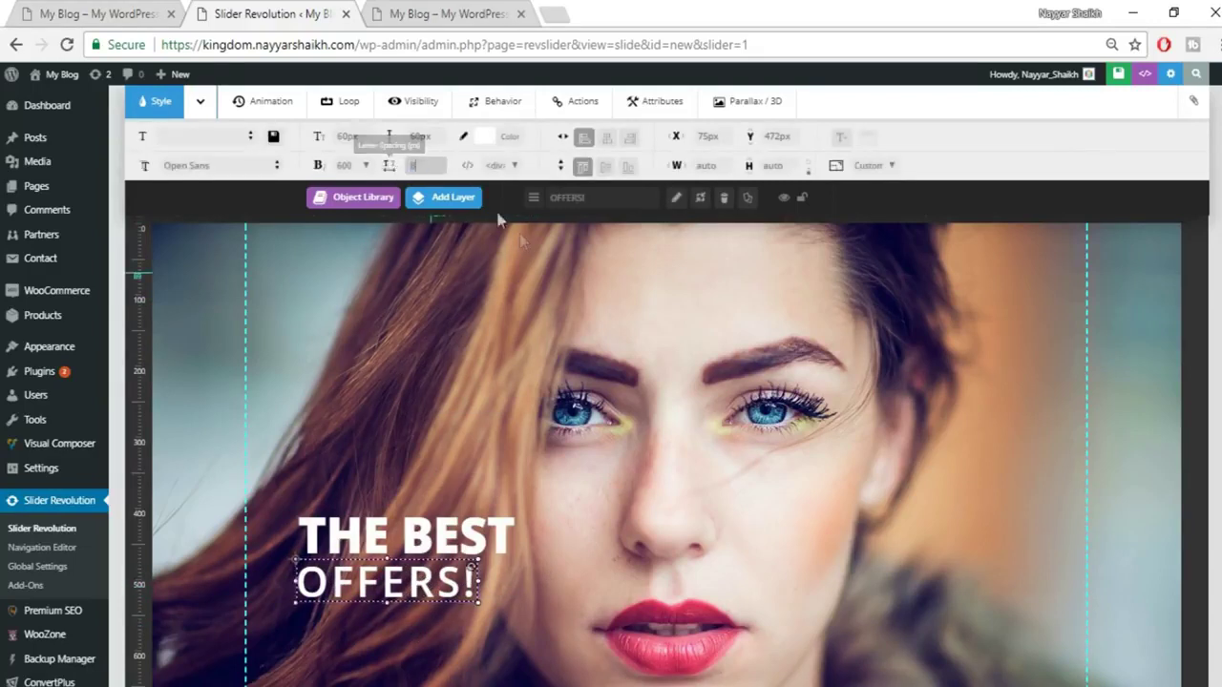
type("8")
key("Return")
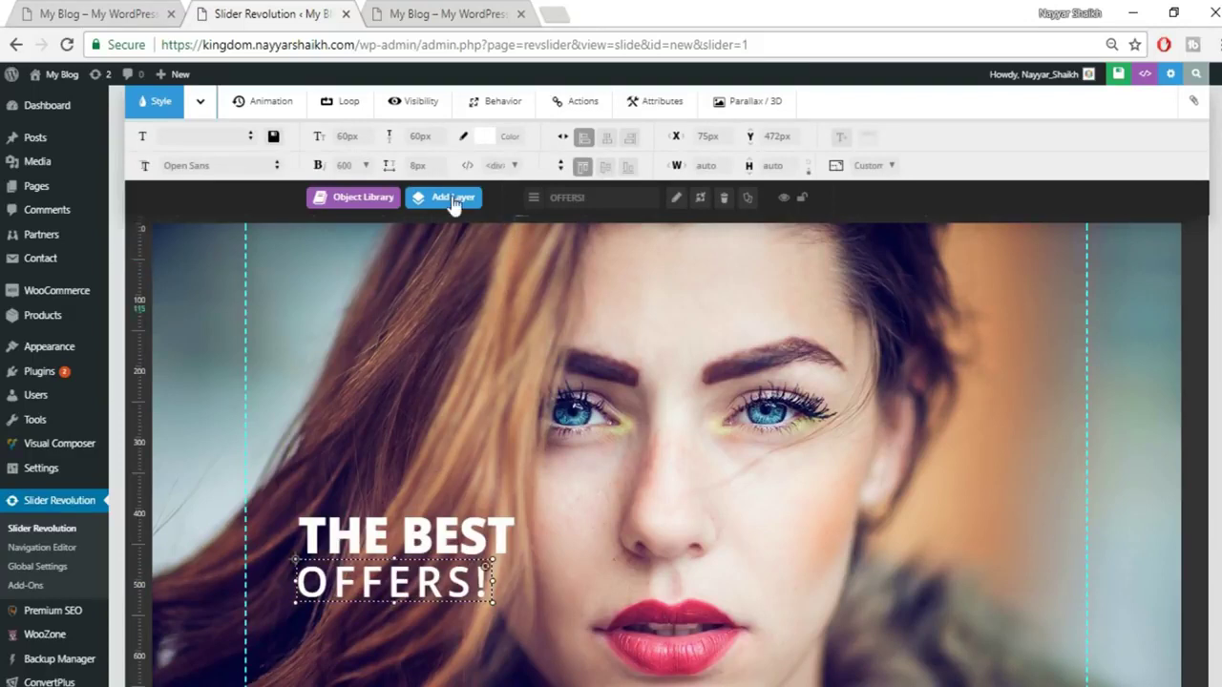
left_click(408, 167)
type("10")
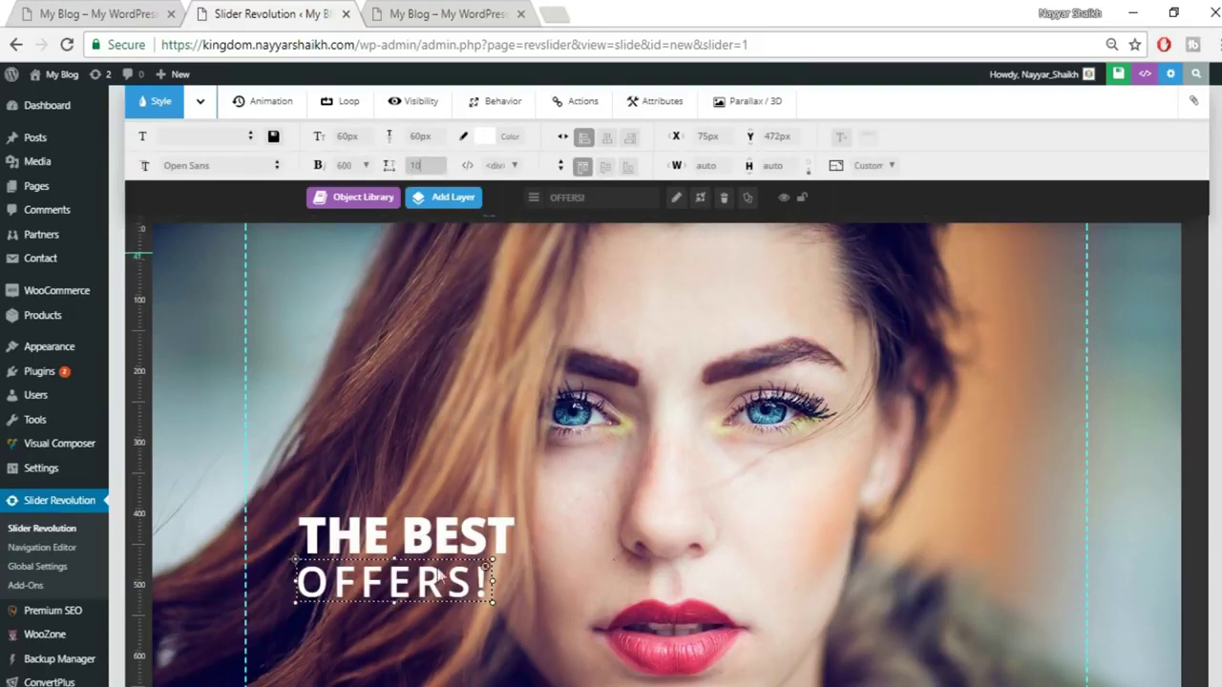
left_click(478, 551)
Step: Nudge OFFERS! slightly right and preview the slider on the live site
left_click_drag(439, 579, 445, 577)
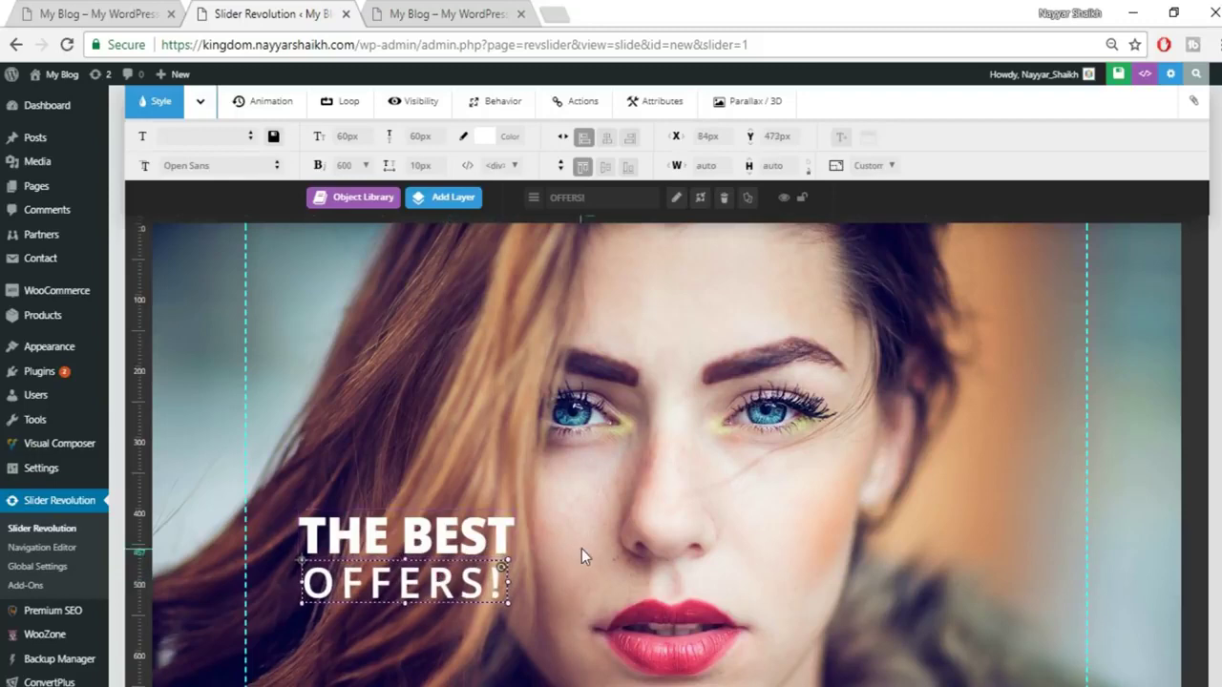
left_click(612, 522)
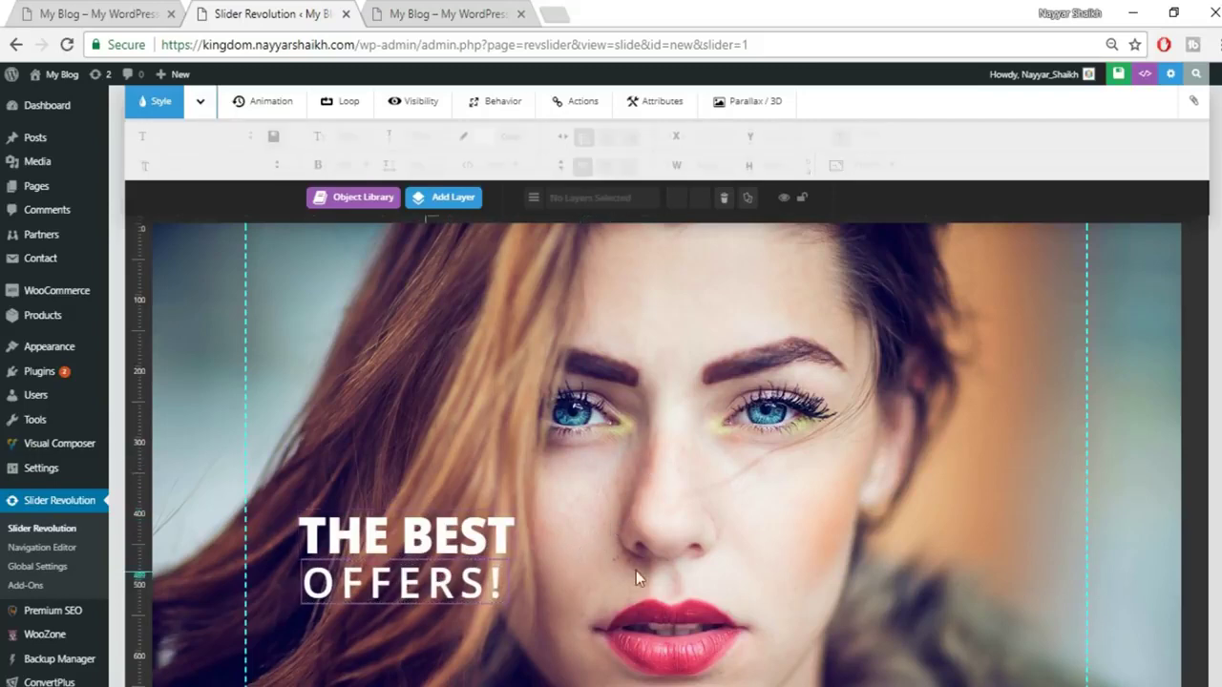
scroll(764, 514, "down", 2)
key("ctrl+1")
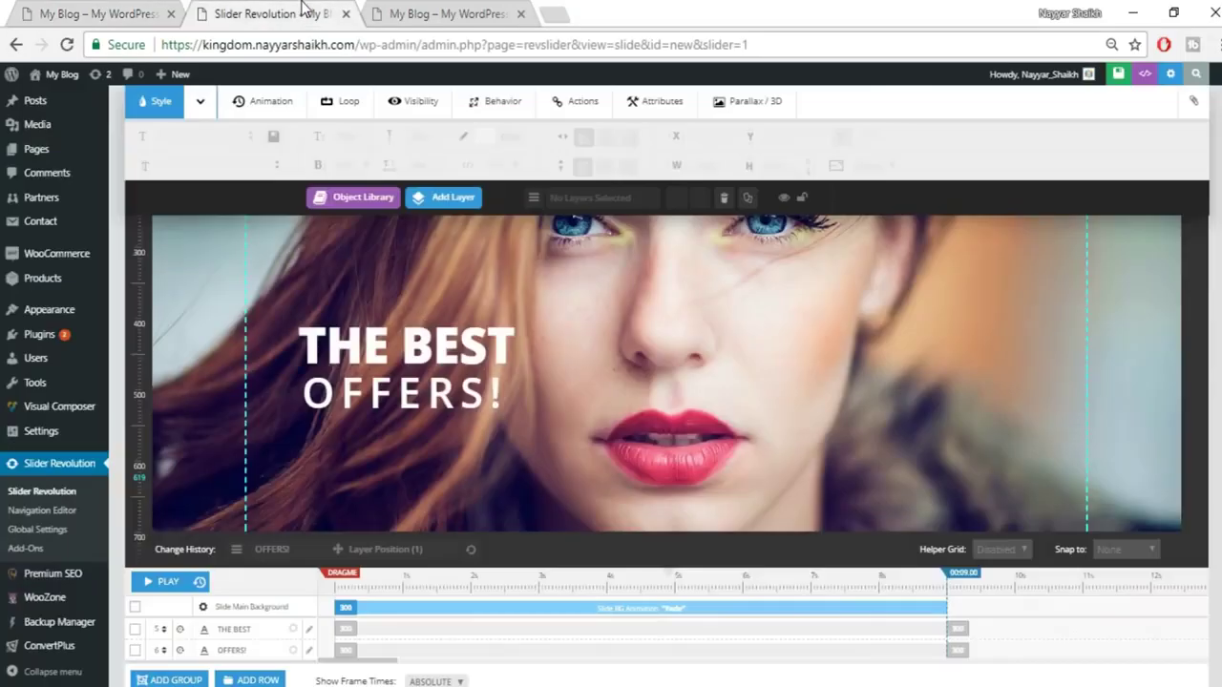
Step: Upload the 'line' image file and insert it as a new image layer
left_click(330, 13)
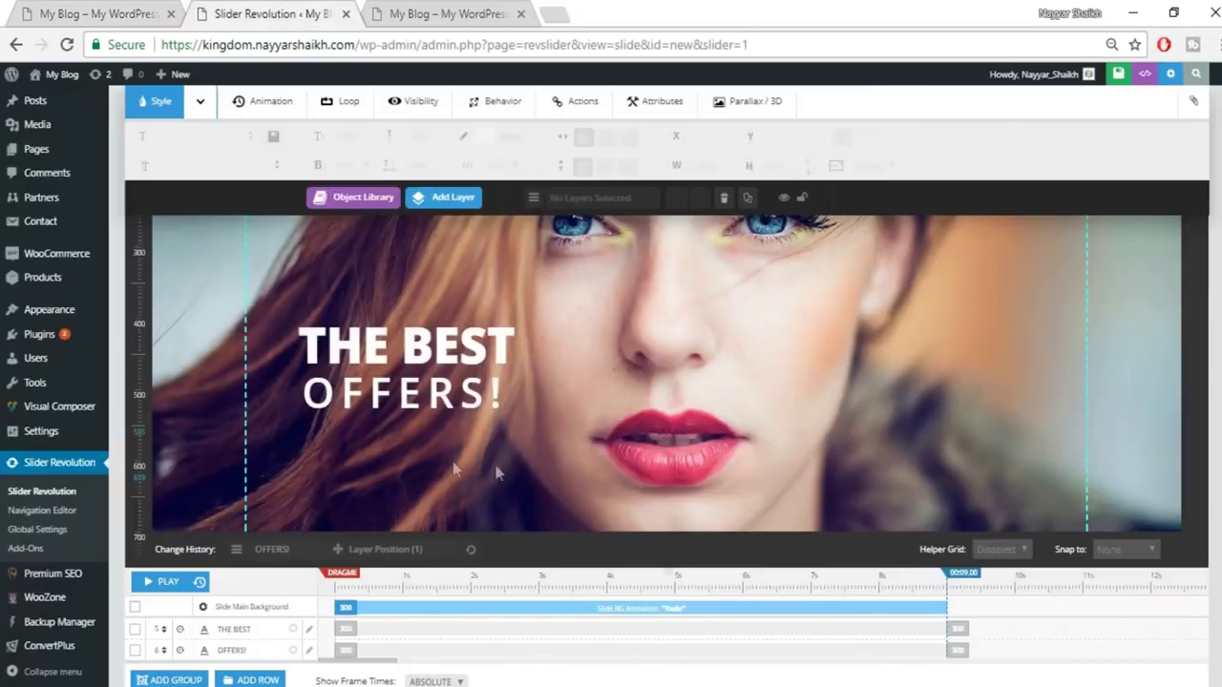
scroll(498, 464, "up", 1)
mouse_move(451, 198)
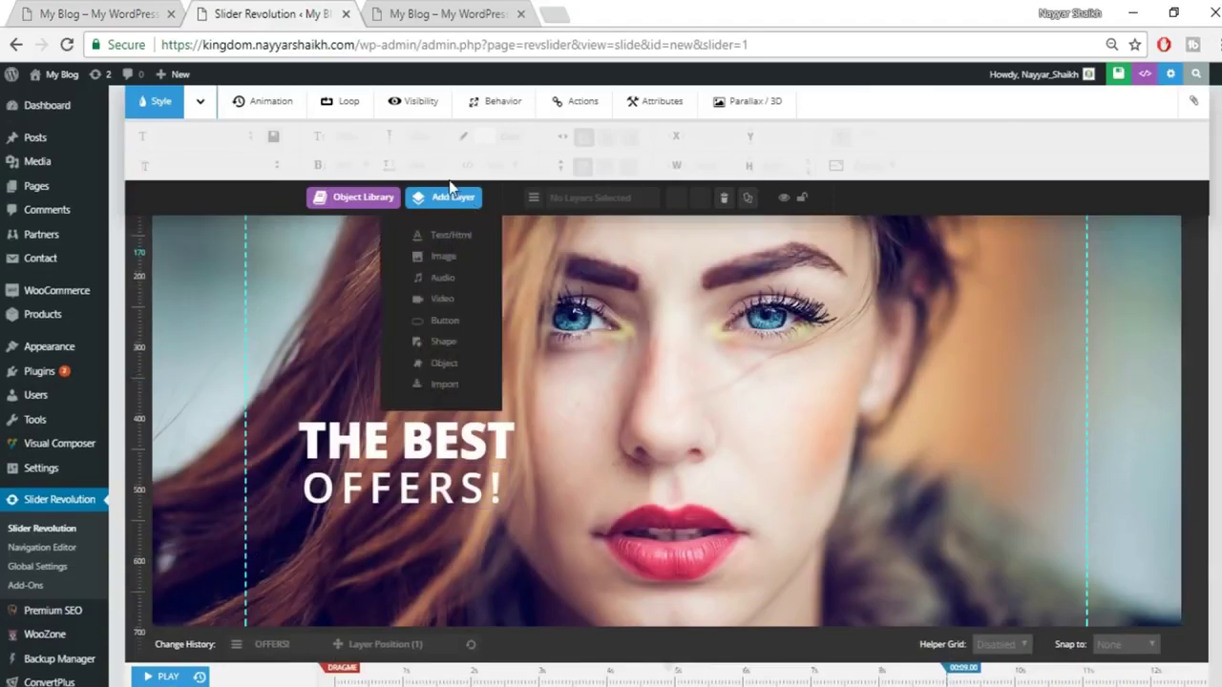
left_click(444, 258)
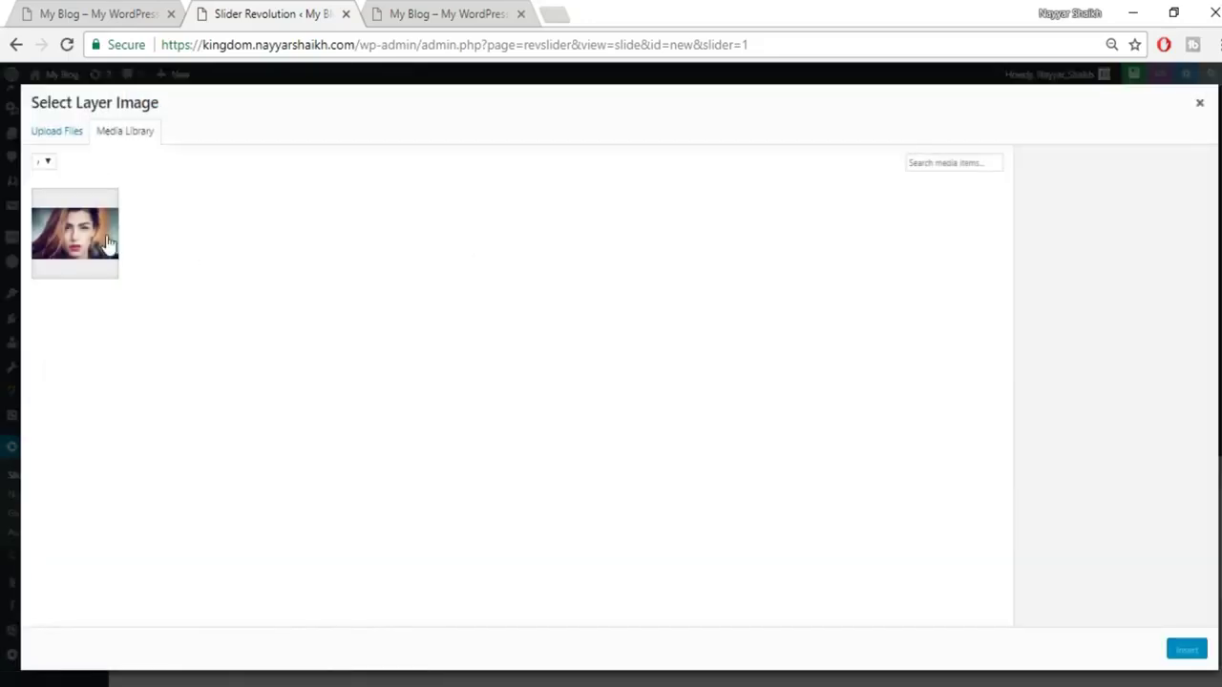
left_click(47, 132)
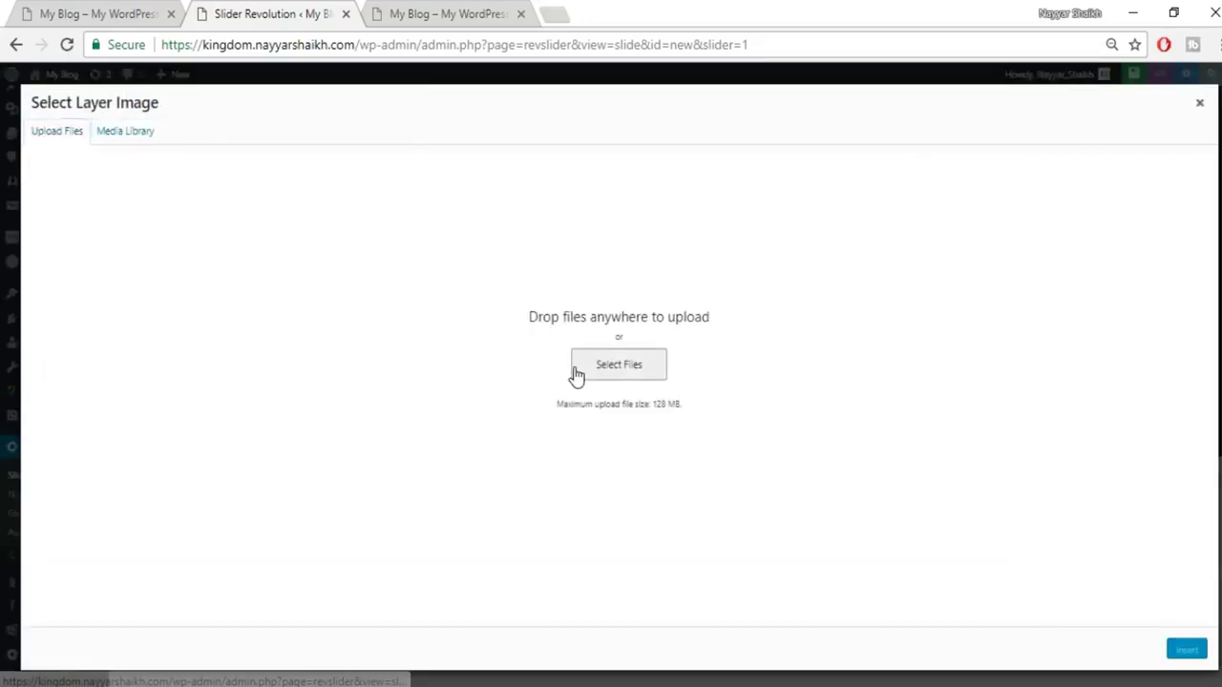
left_click(573, 371)
left_click(244, 204)
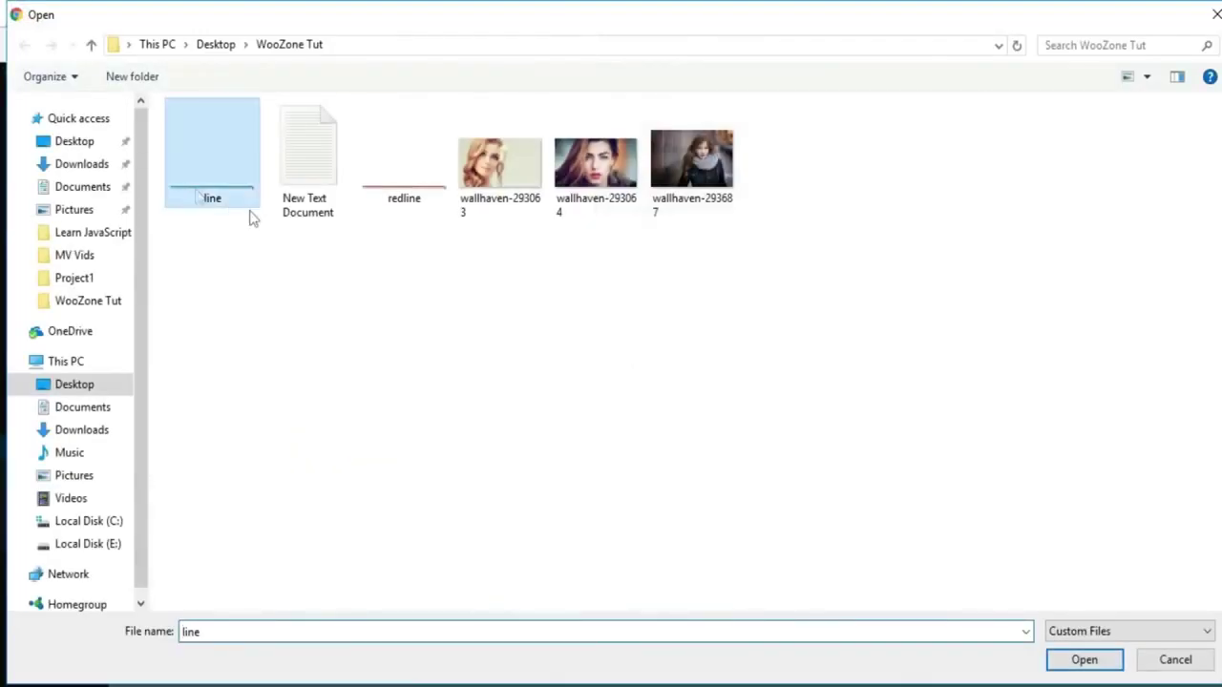
left_click(1082, 659)
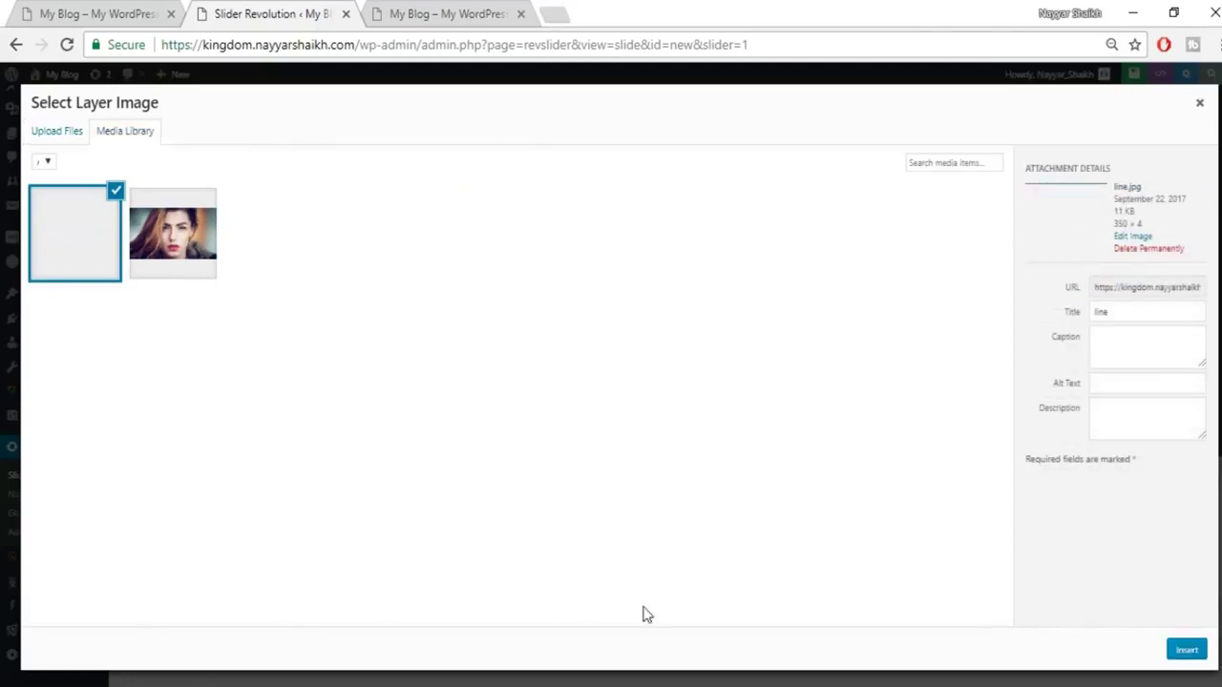
left_click(1187, 651)
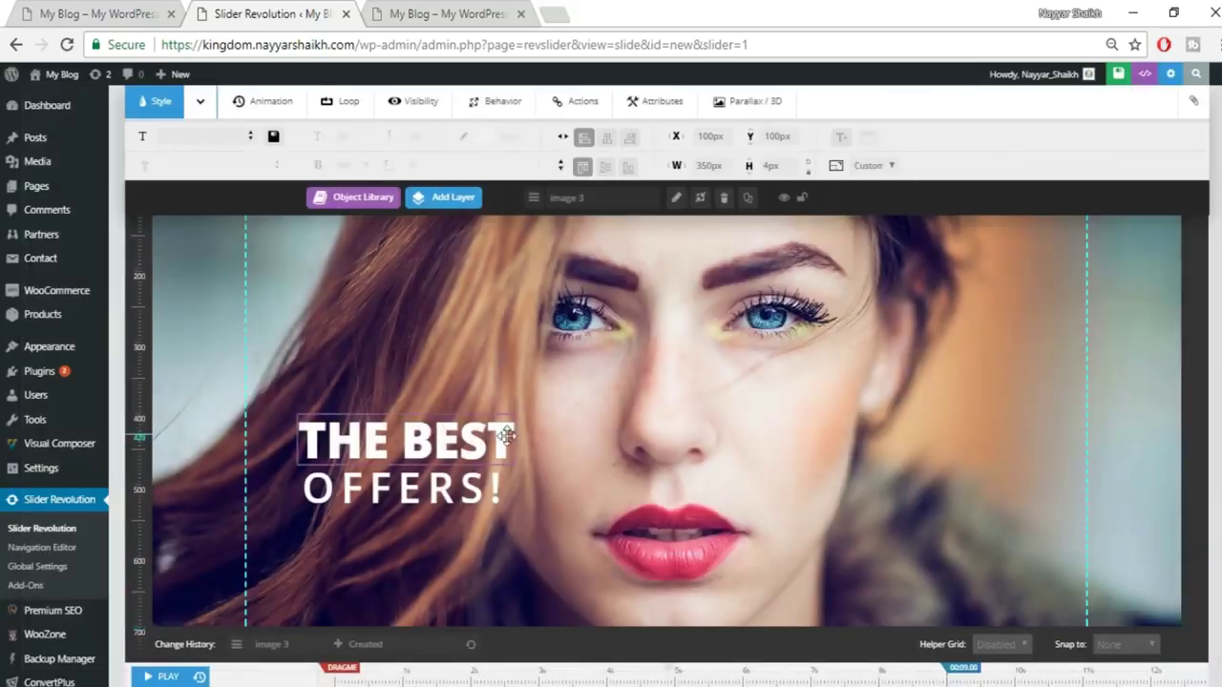
Step: Place the 350×4px line just under OFFERS!, align OFFERS! to it, and preview the live slider
scroll(525, 452, "up", 1)
left_click_drag(444, 296, 423, 636)
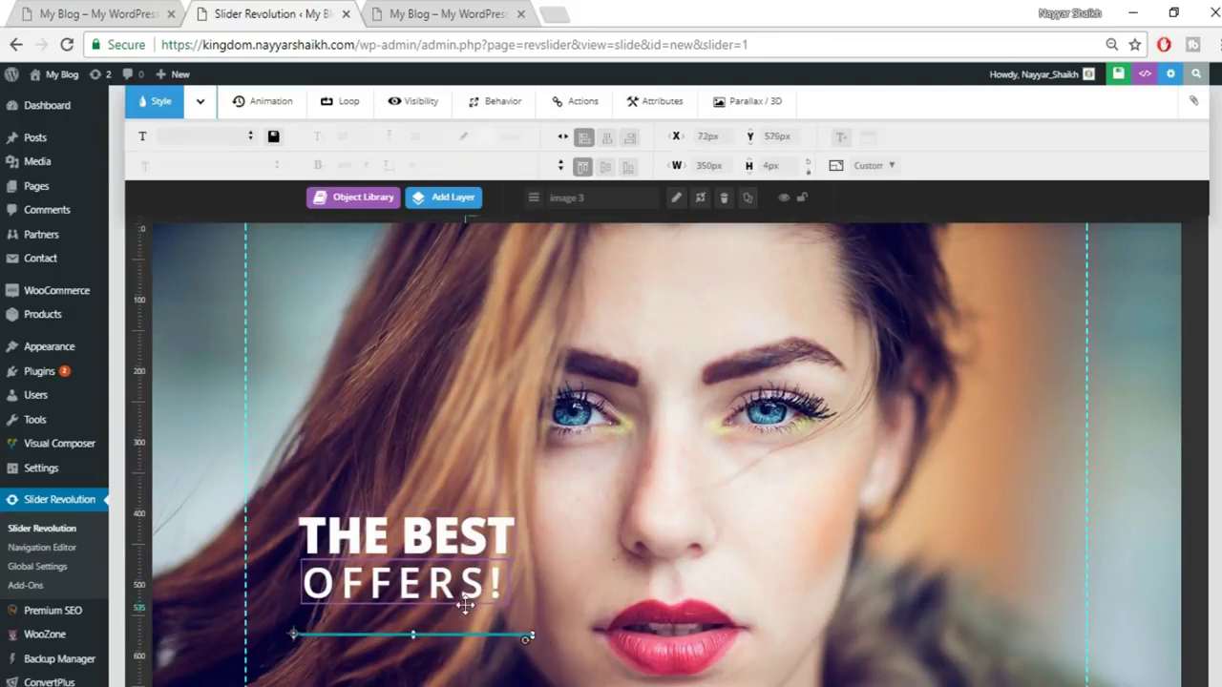
left_click(465, 605)
scroll(388, 442, "down", 2)
left_click_drag(388, 437, 392, 430)
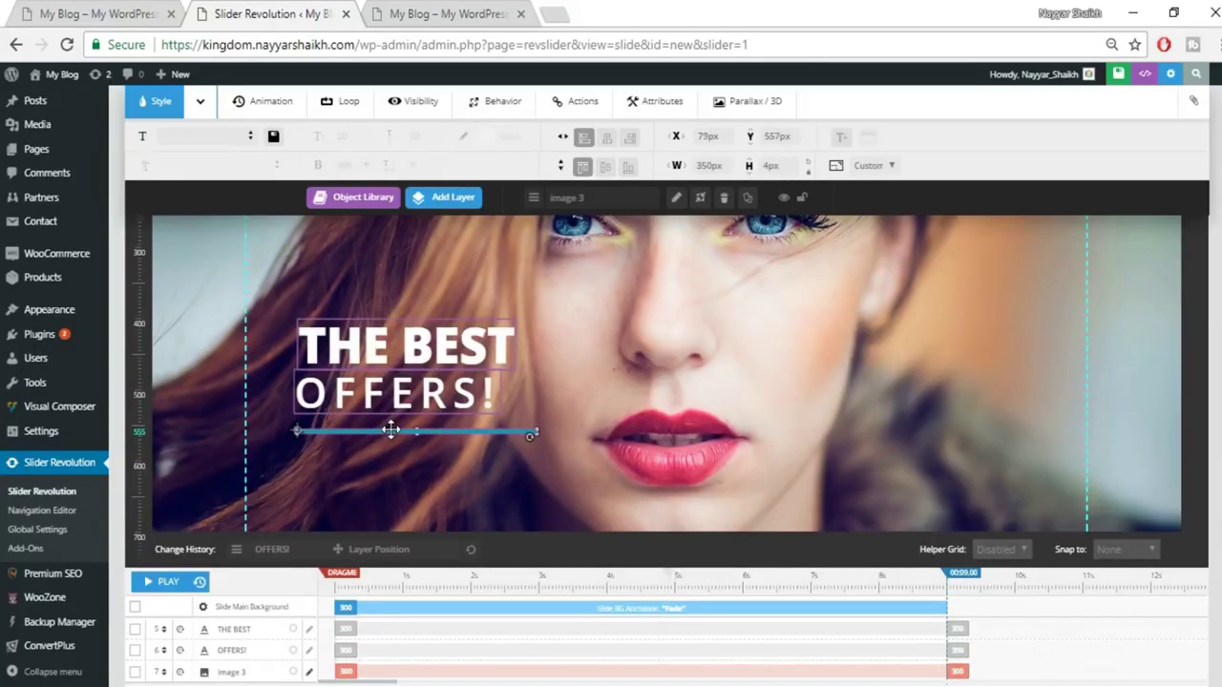
left_click(328, 397)
left_click_drag(332, 399, 332, 398)
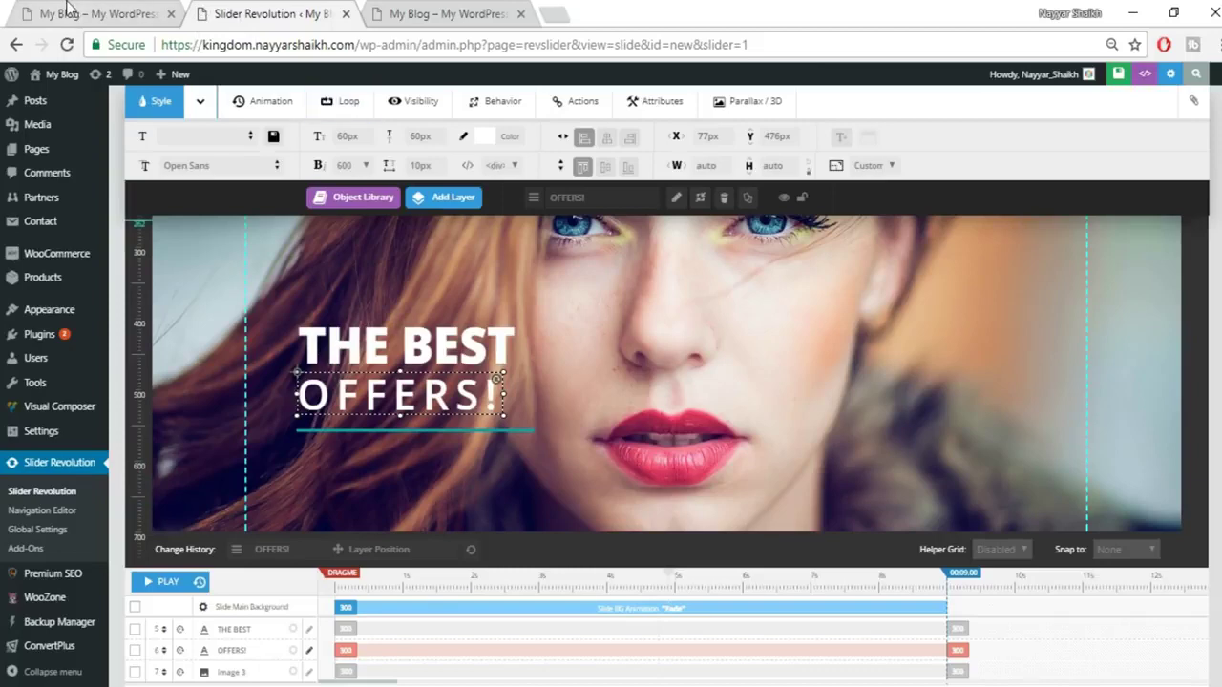
left_click(68, 12)
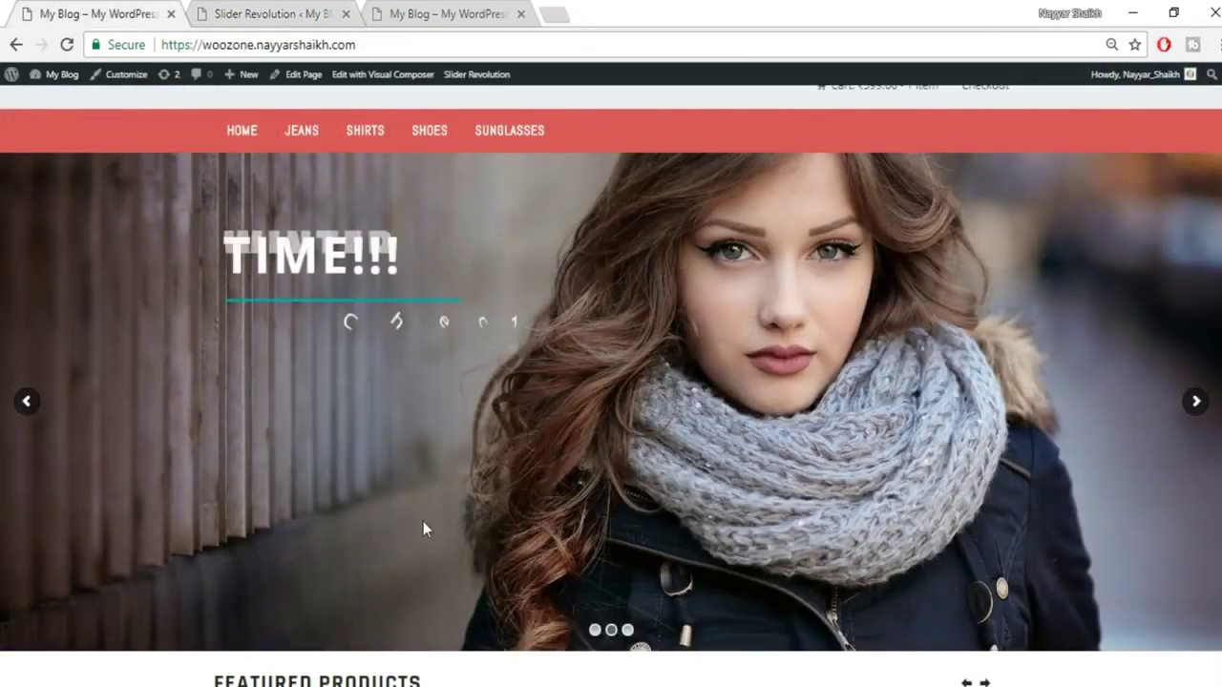
Step: Add a 'CHECKOUT OUR LATEST PRODUCTS' text layer below the teal line at X 77px, Y 580px
left_click(272, 14)
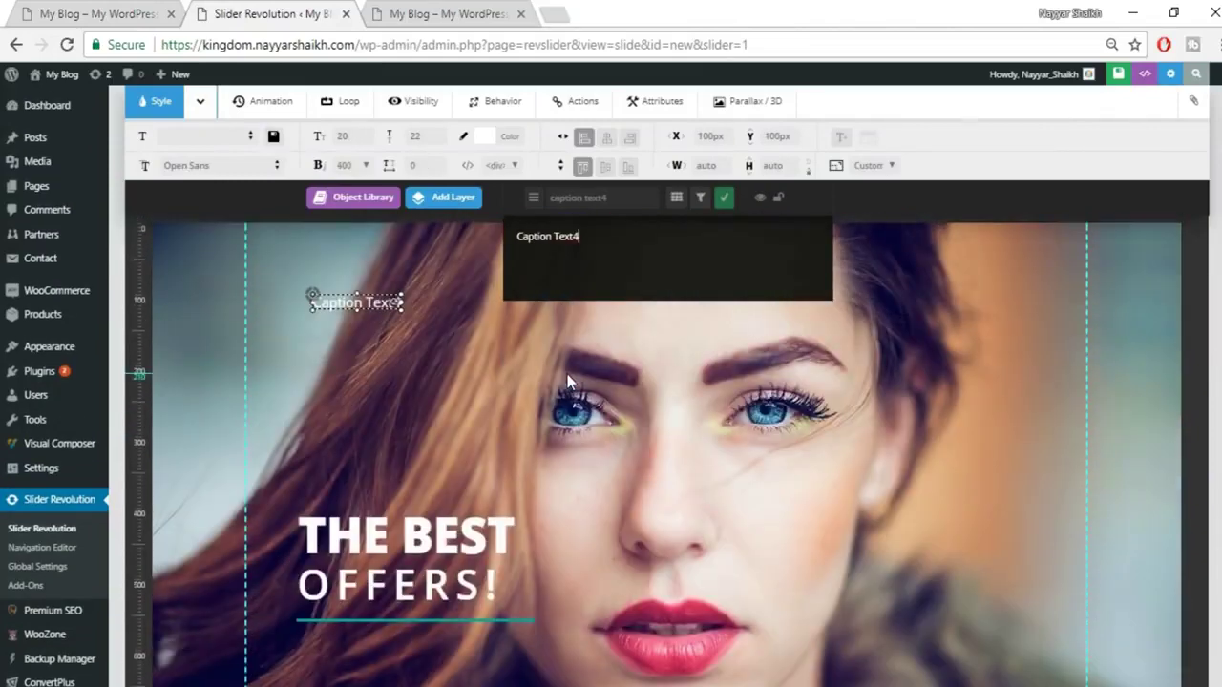
key("ctrl+a")
type("CHECKOUT OUR LATEST PRODUCTS")
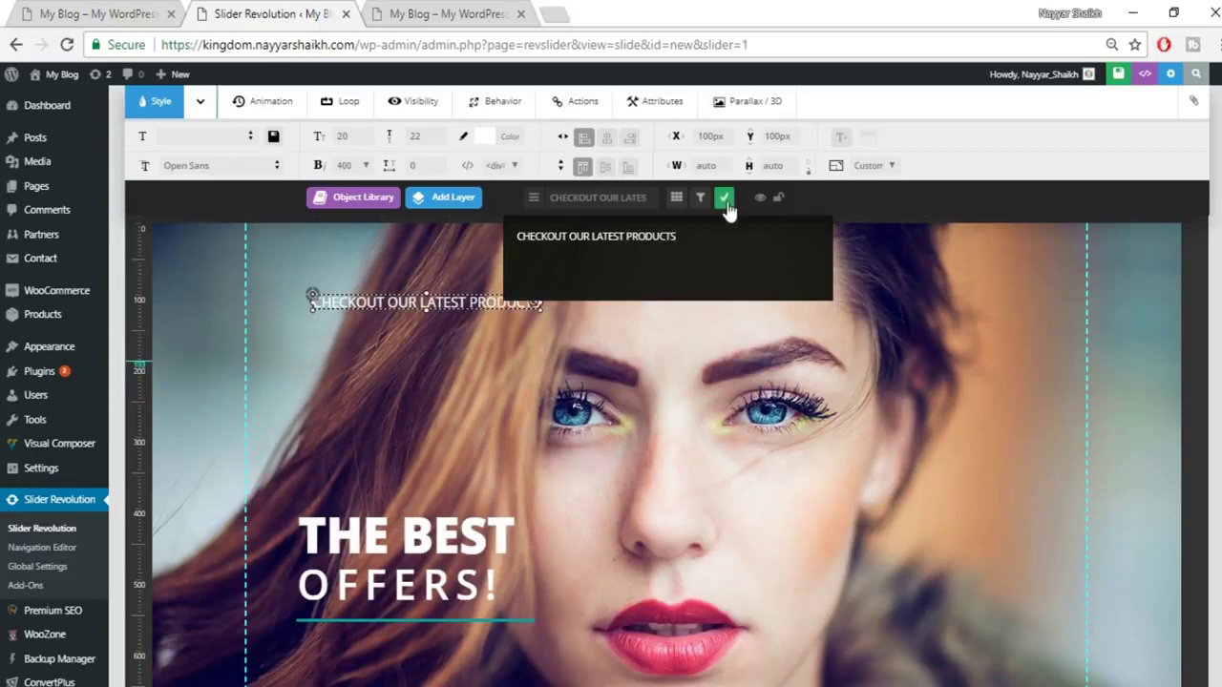
left_click(724, 197)
scroll(502, 261, "down", 1)
scroll(503, 260, "up", 1)
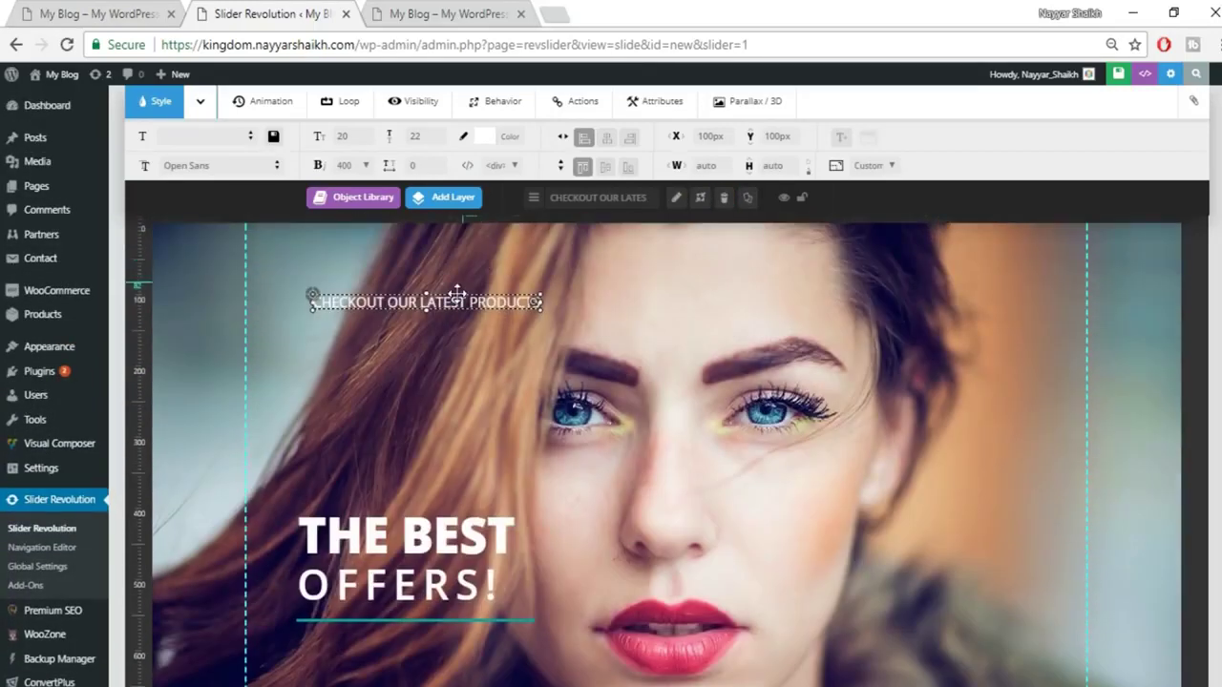
left_click_drag(458, 291, 442, 638)
scroll(477, 578, "down", 1)
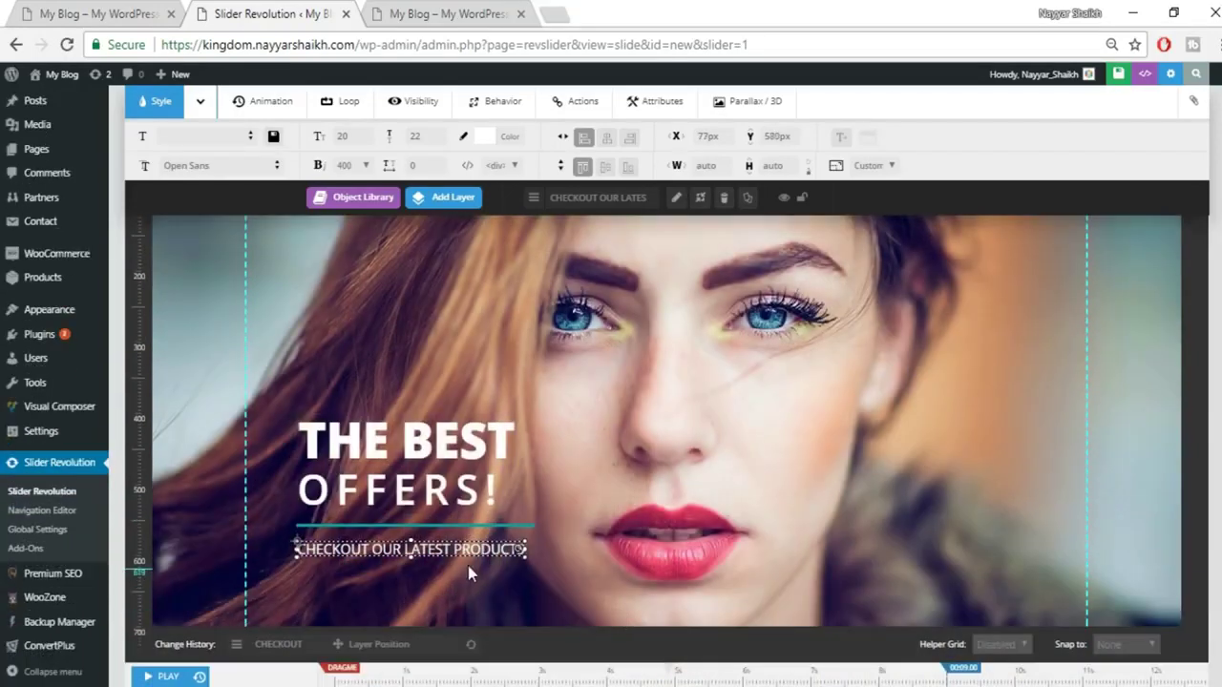
scroll(859, 449, "up", 2)
scroll(907, 457, "down", 3)
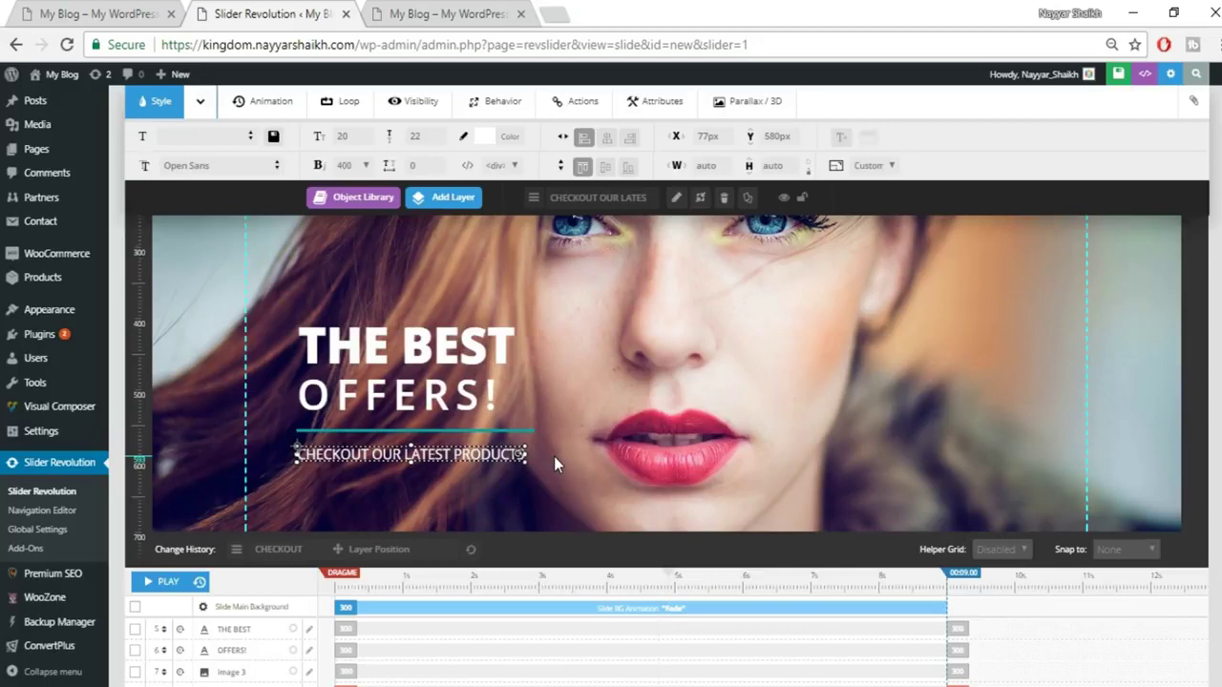
Step: Give THE BEST headline layer the SlideMaskFromBottom entrance animation
left_click(576, 419)
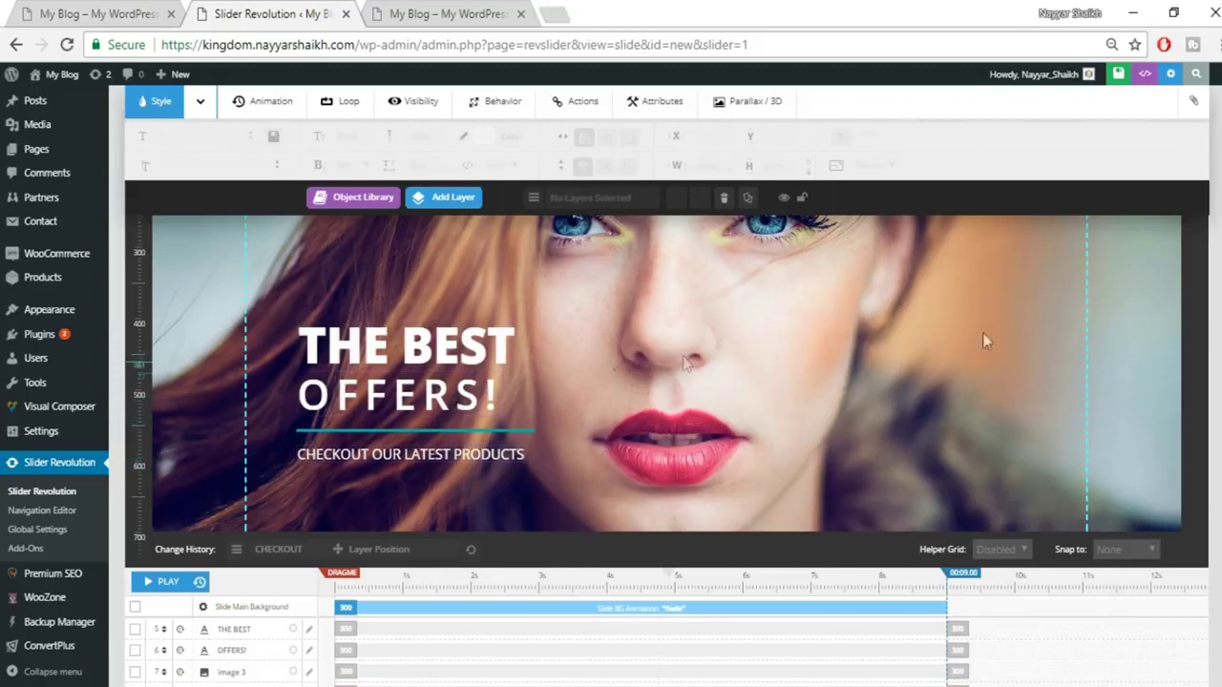
left_click(456, 346)
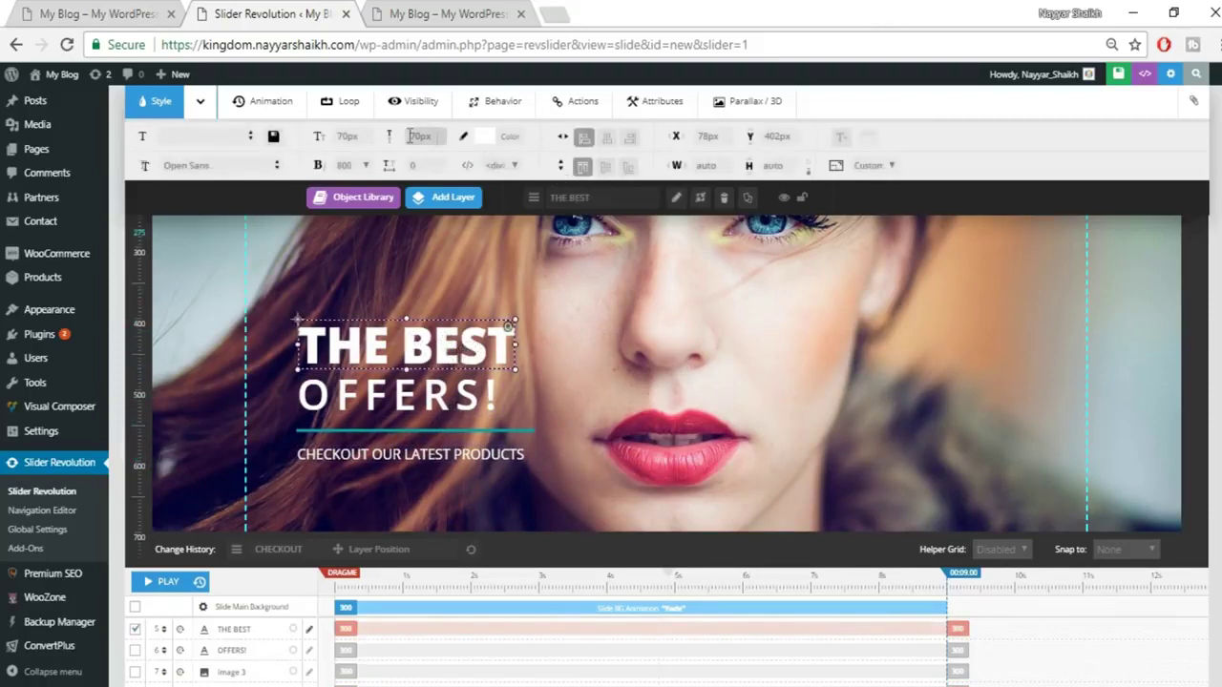
left_click(272, 111)
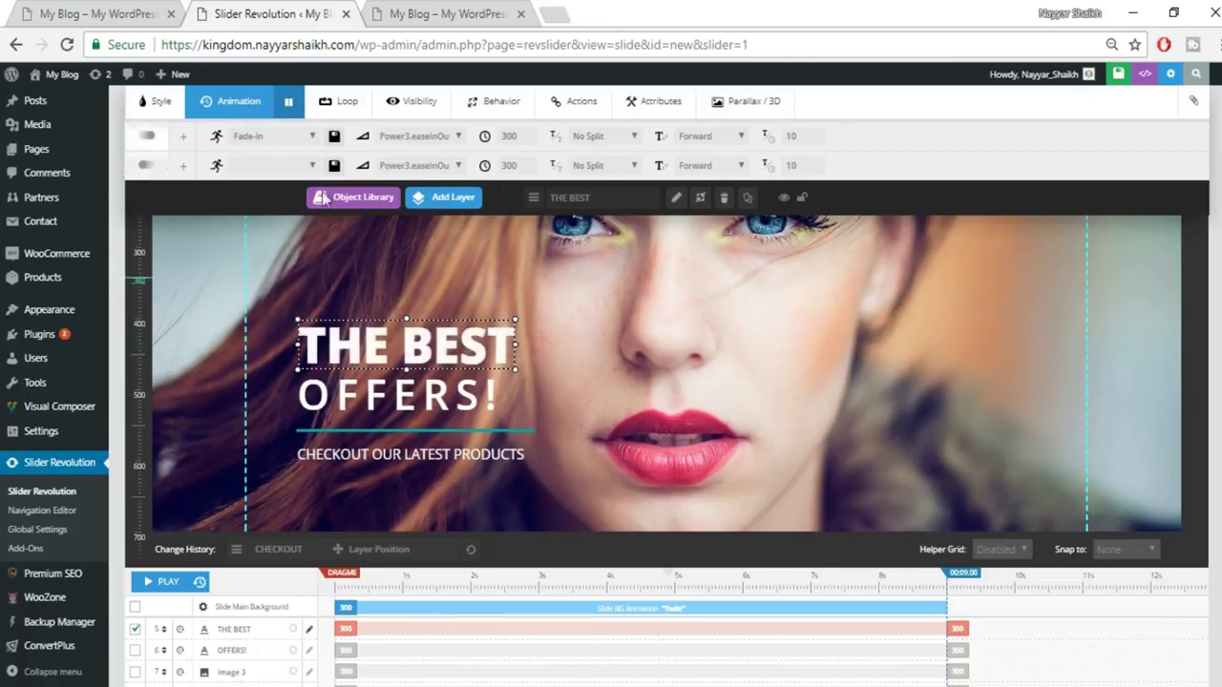
left_click(273, 139)
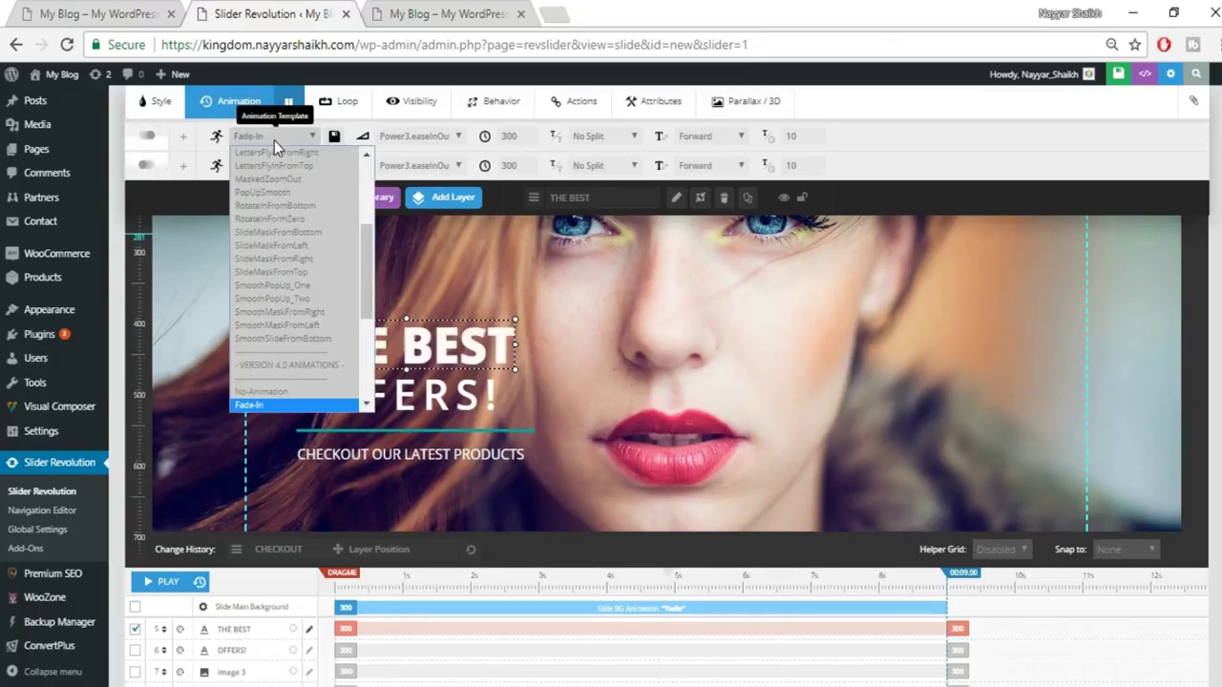
left_click(272, 134)
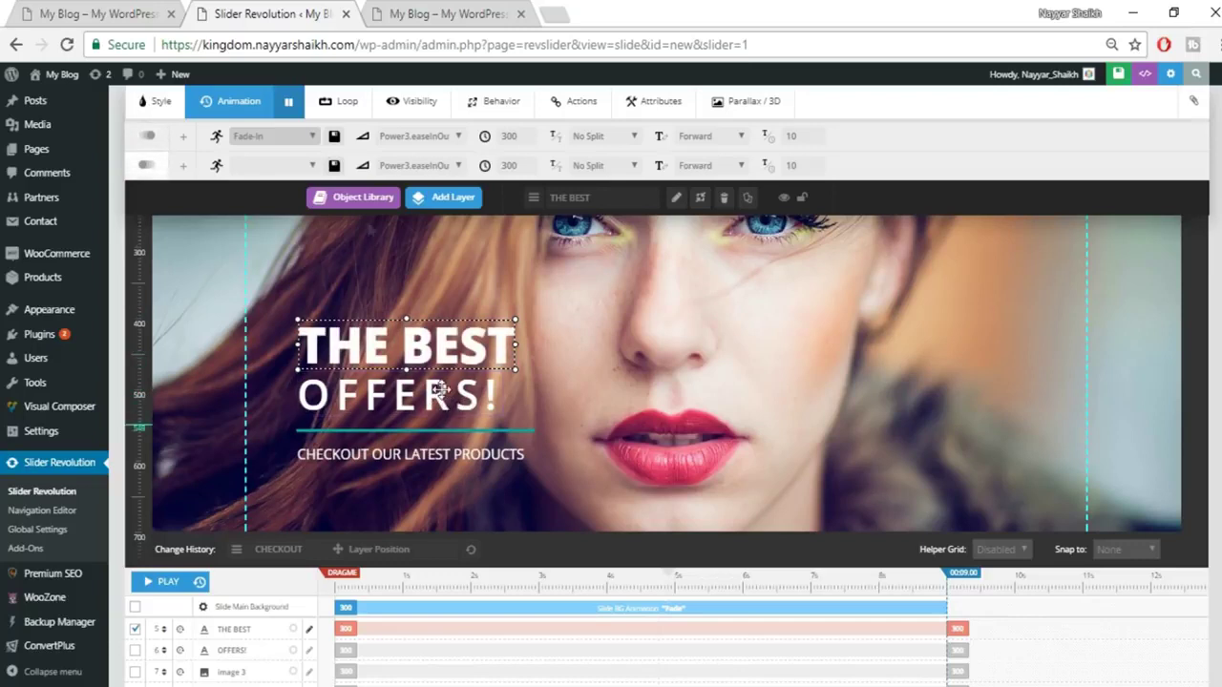
left_click(283, 139)
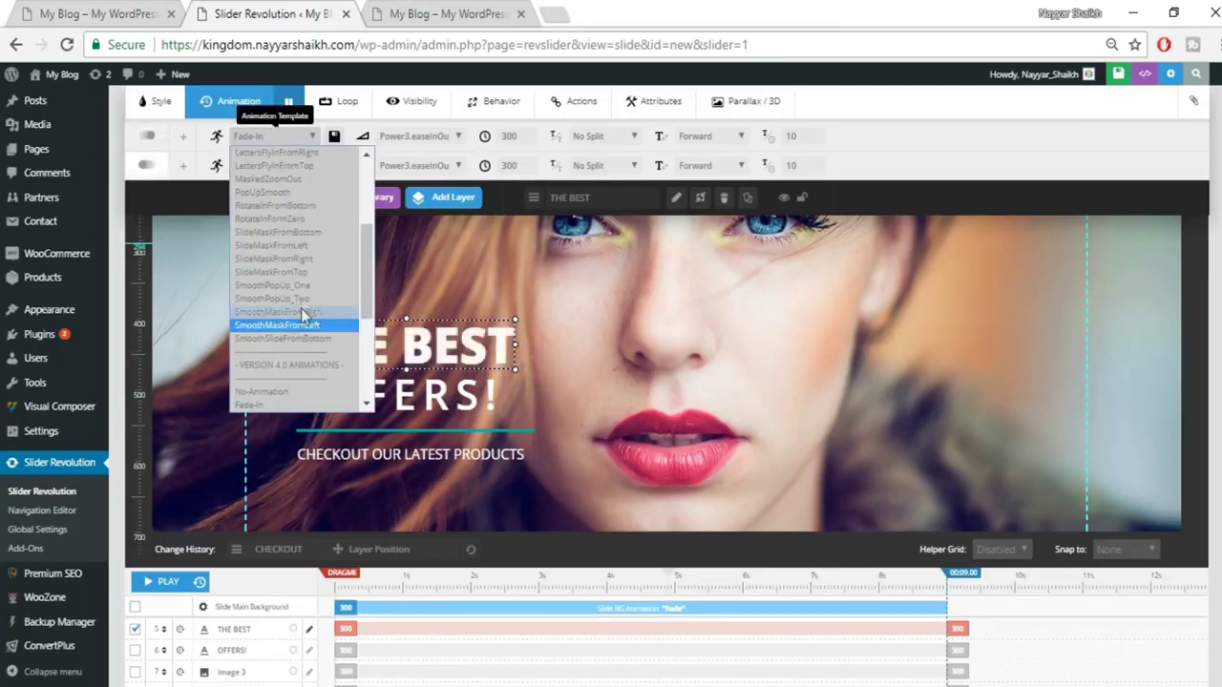
left_click(318, 231)
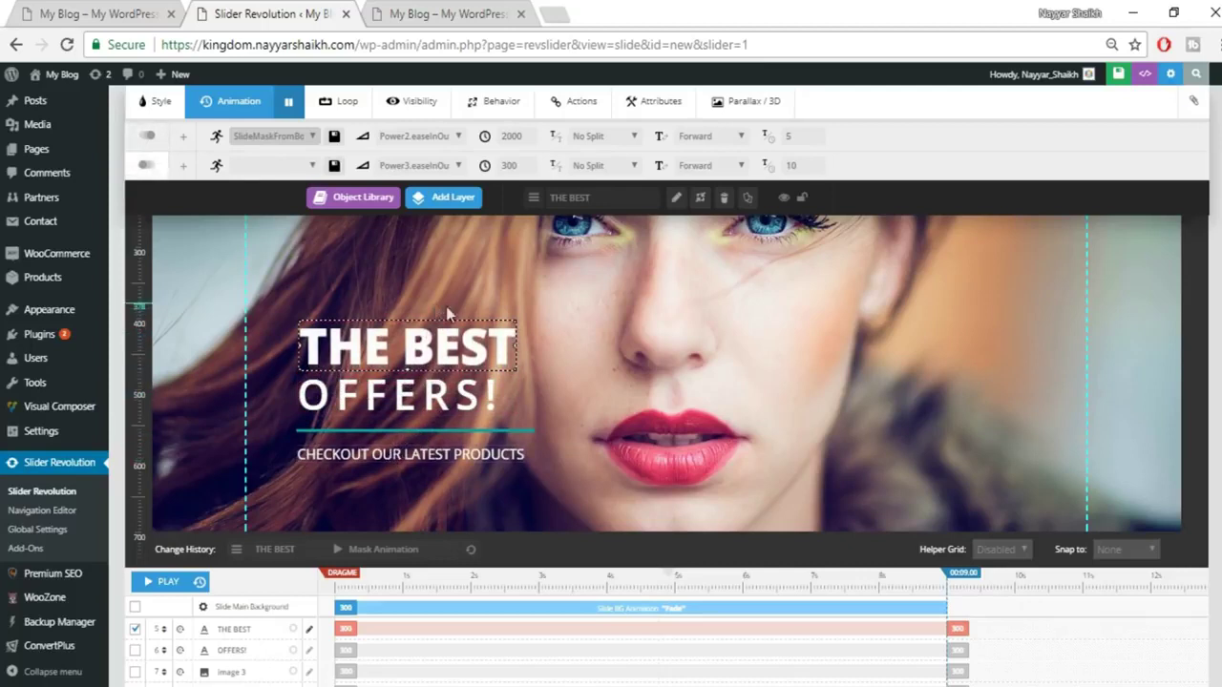
Step: Make the OFFERS! layer enter with the SlideMaskFromTop animation
left_click(473, 403)
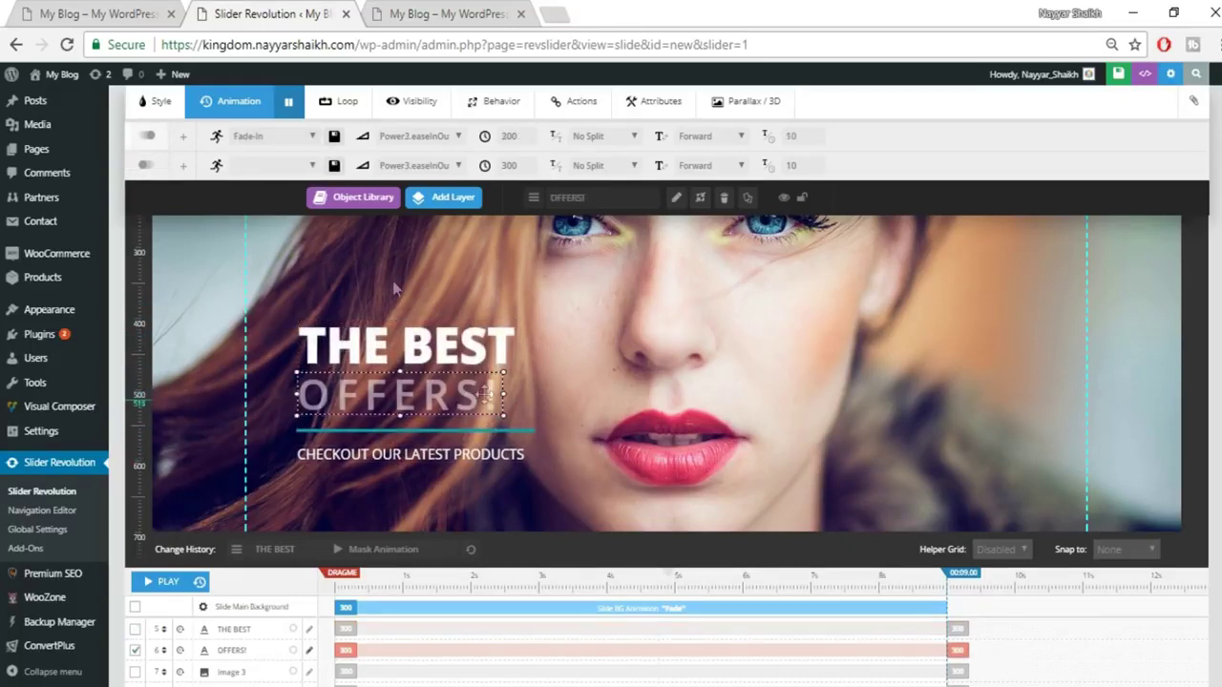
left_click(278, 137)
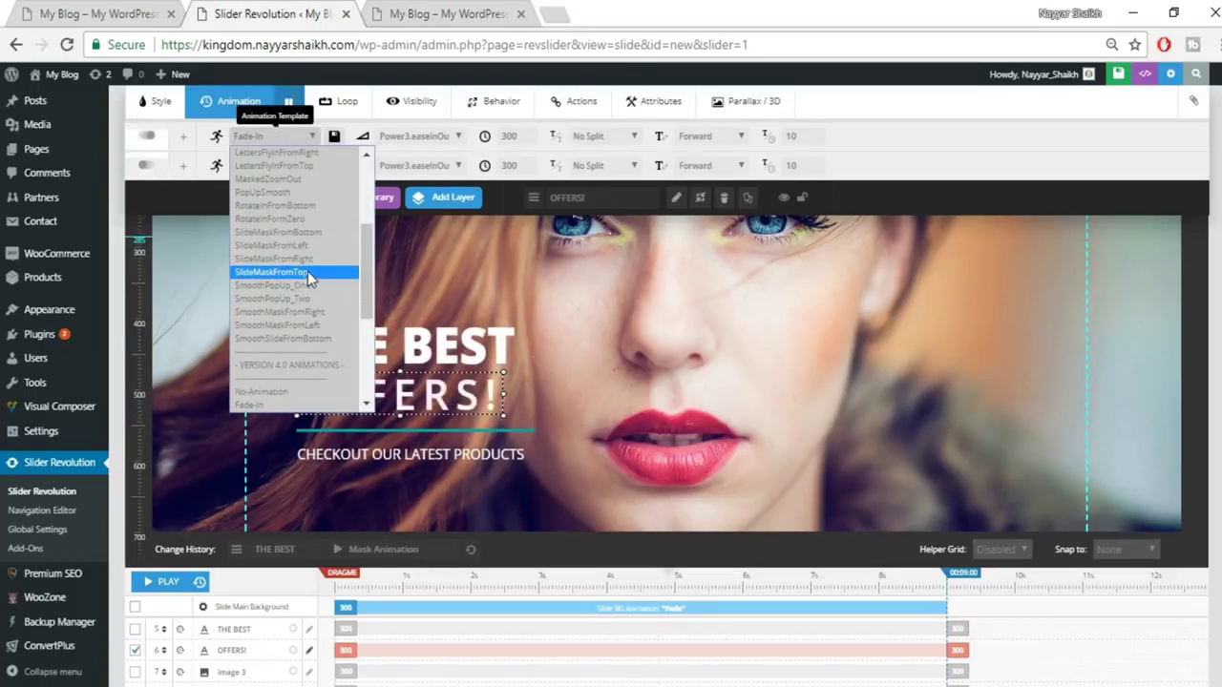
left_click(307, 272)
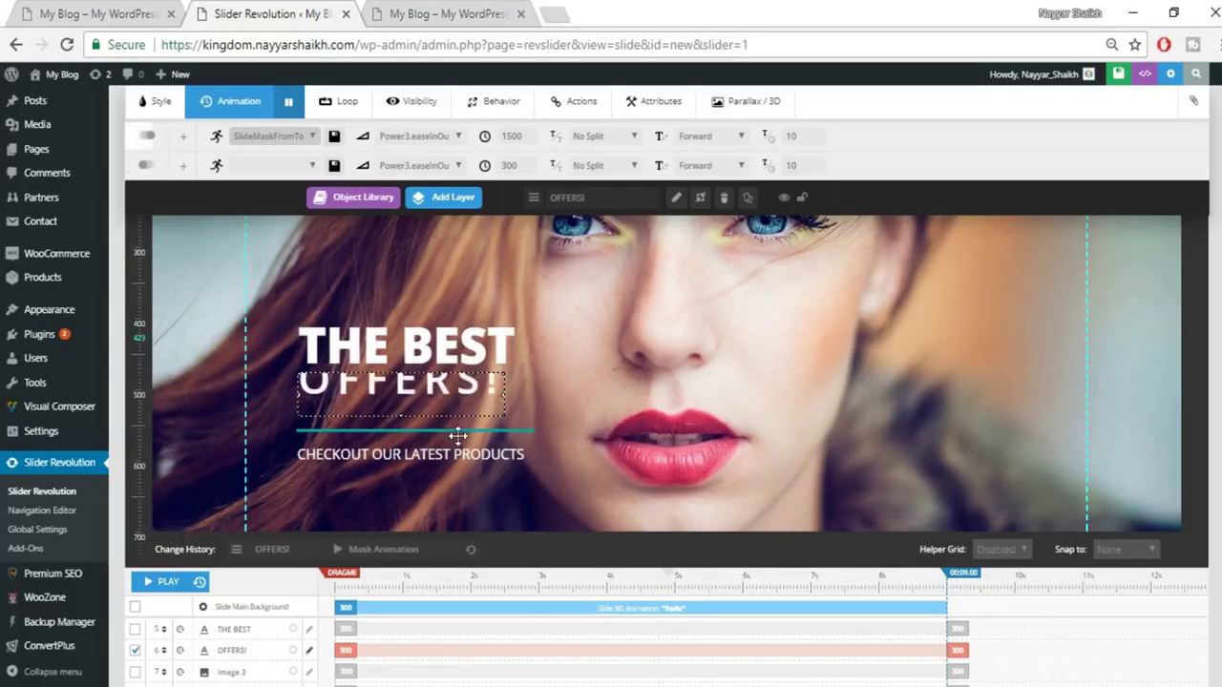
left_click(501, 430)
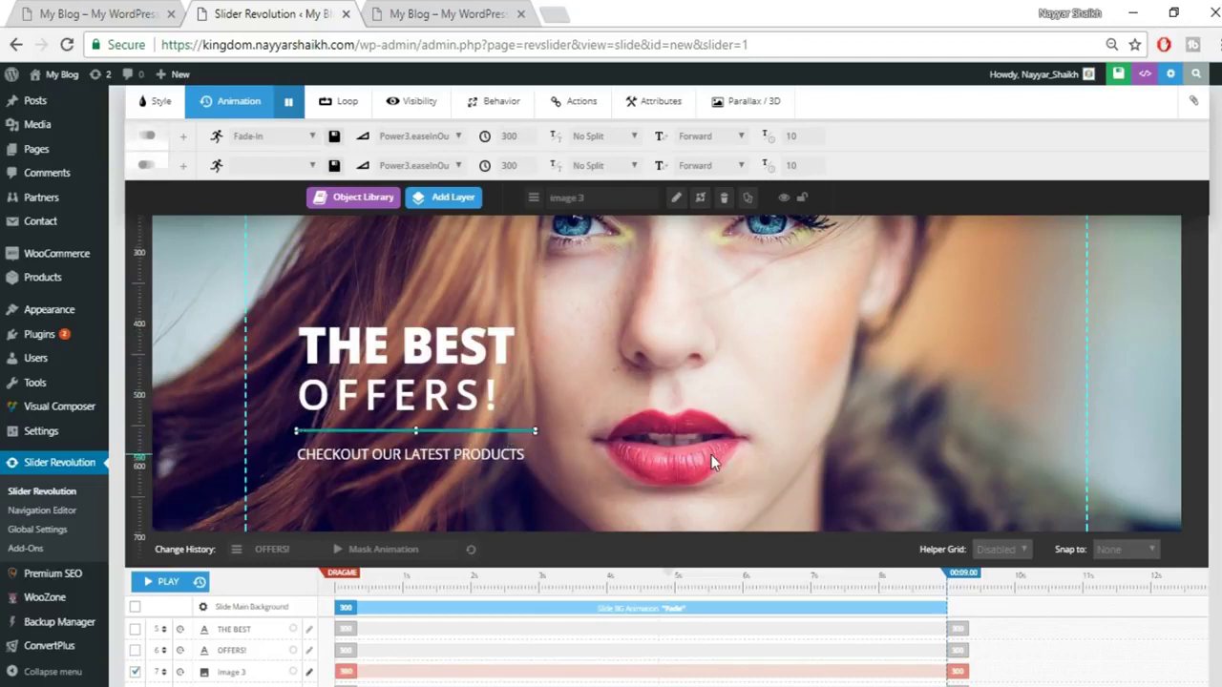
Step: Give the teal line a SmoothMaskFromLeft entrance and the CHECKOUT line Random-Rotate-and-Scale
left_click(274, 143)
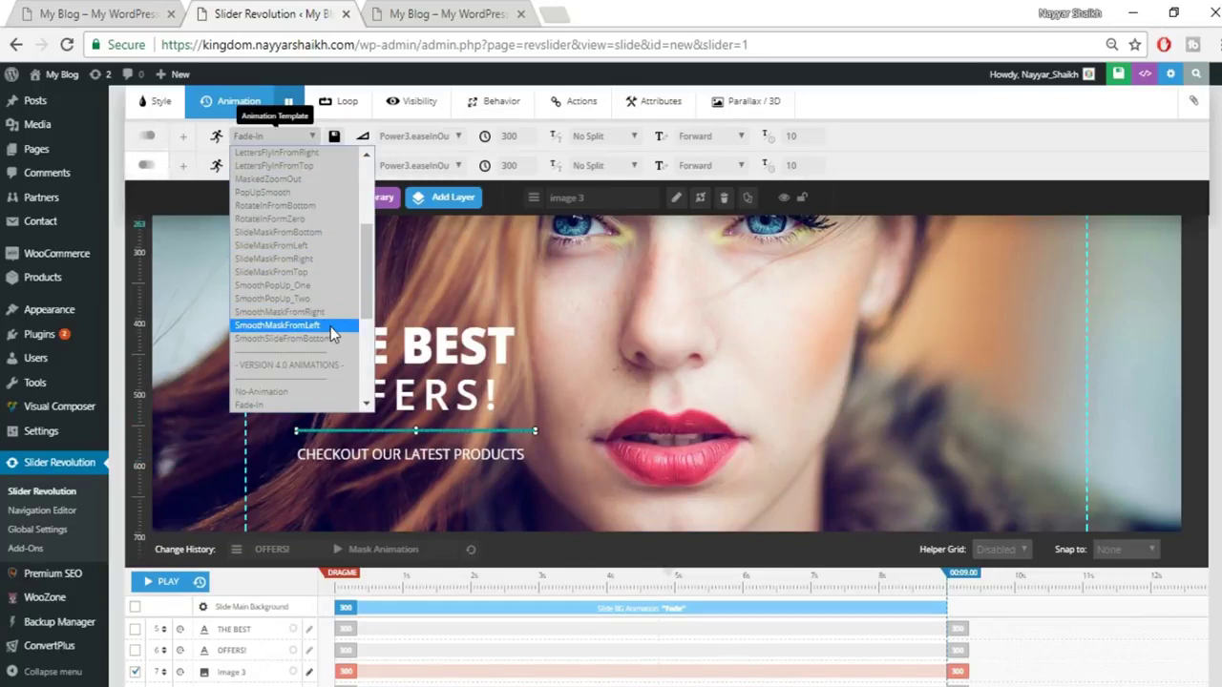
left_click(330, 327)
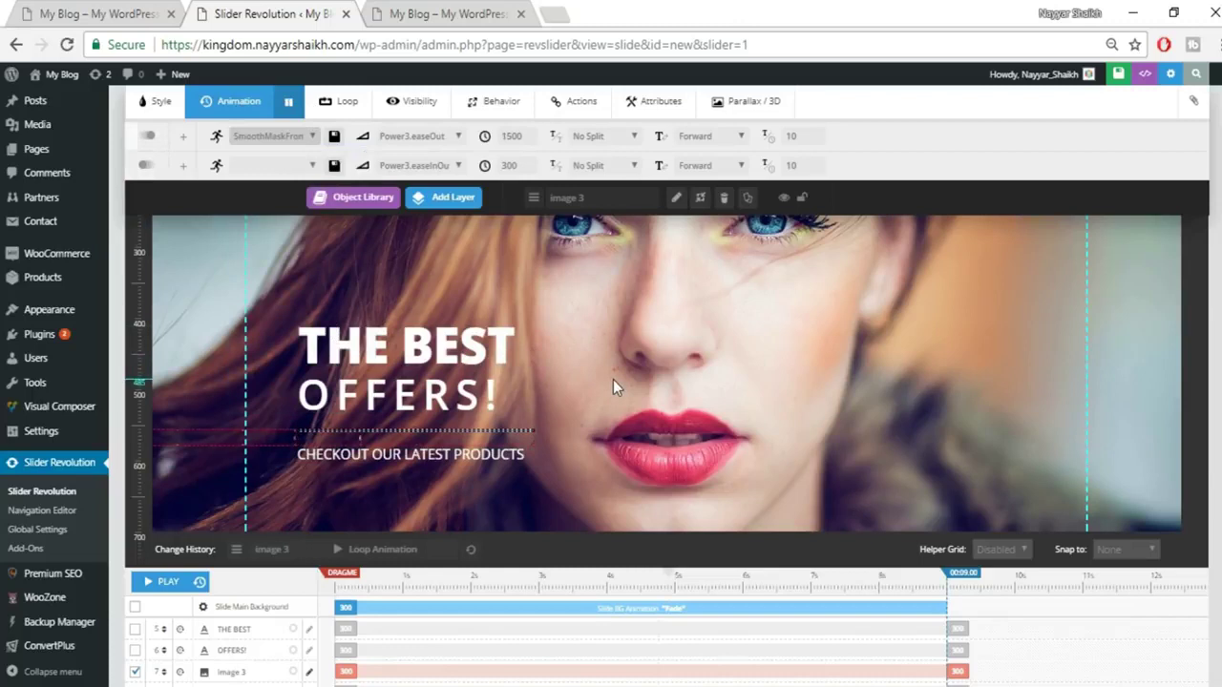
left_click(444, 459)
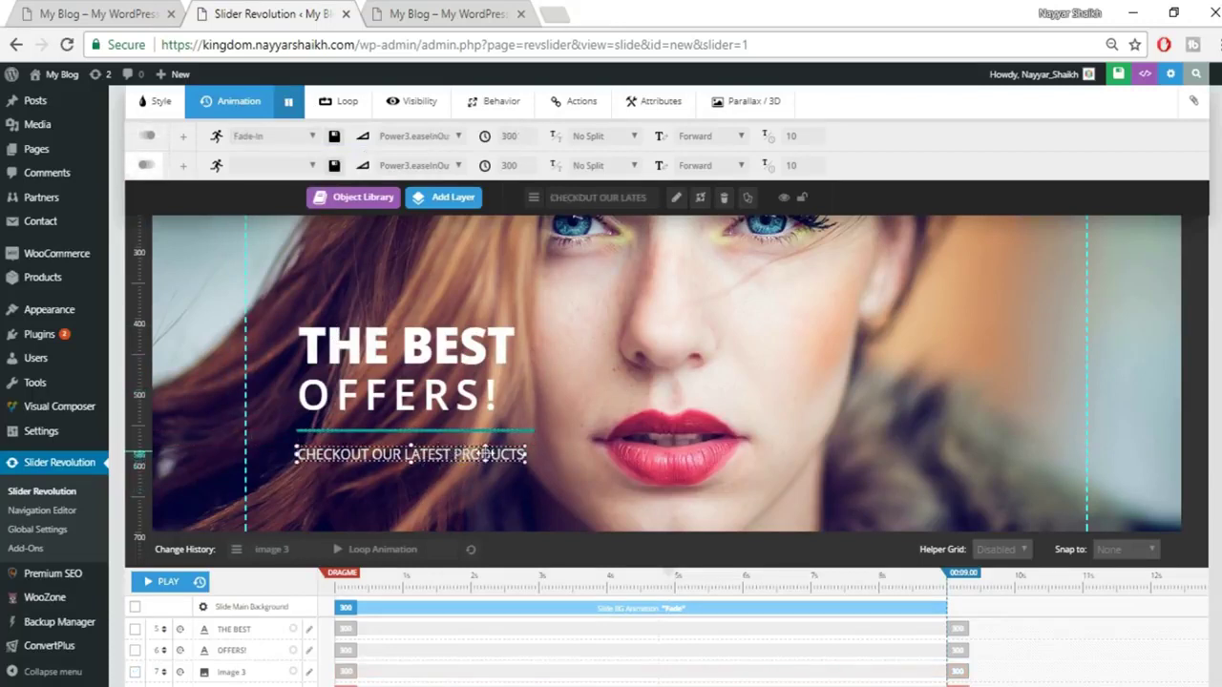
left_click(283, 143)
scroll(307, 327, "down", 5)
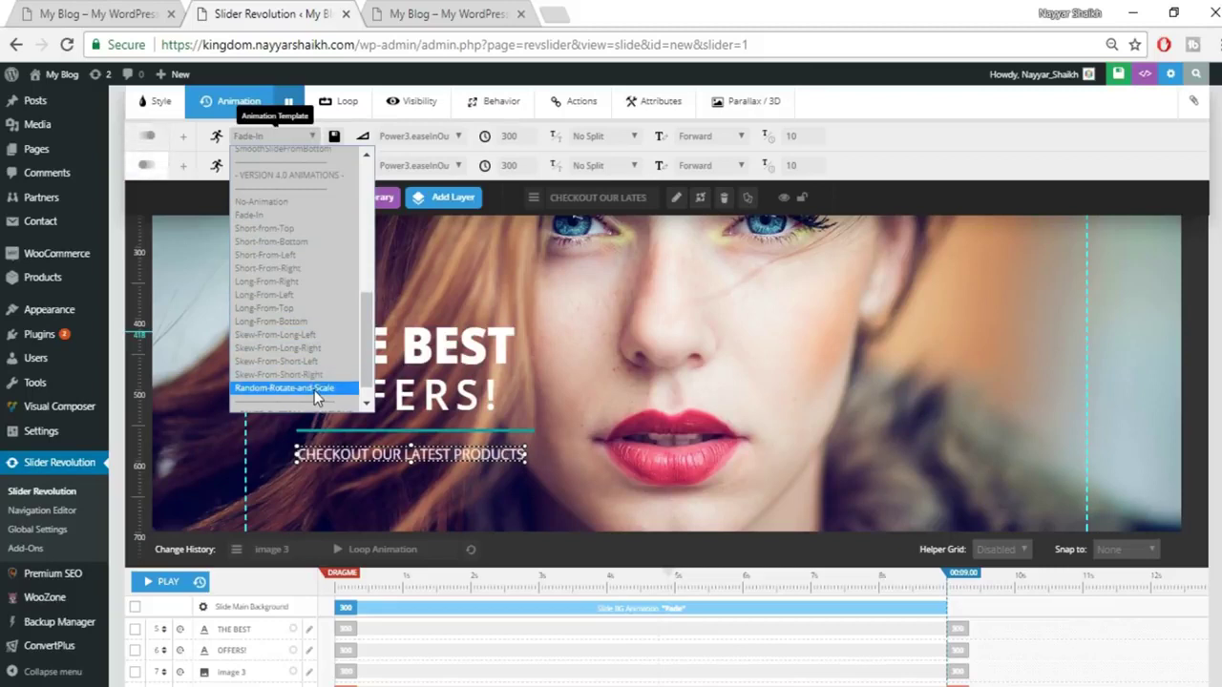
left_click(314, 389)
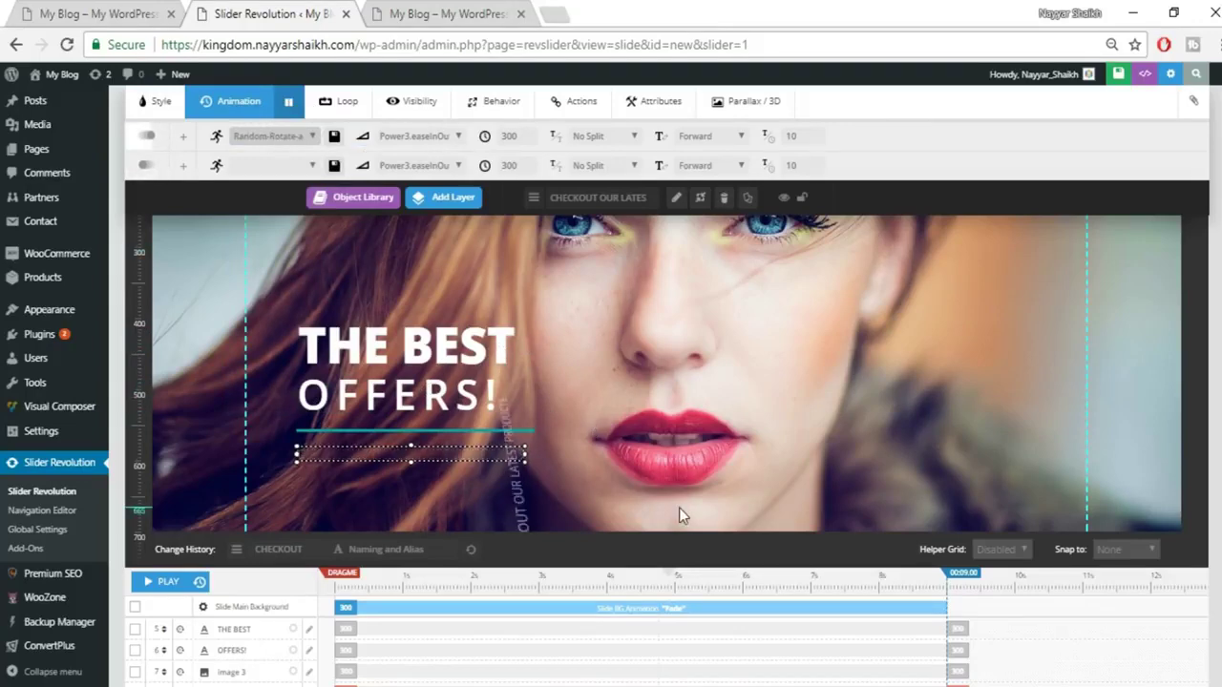
Step: Save the slide with its new layer animations
scroll(679, 507, "up", 5)
scroll(1121, 178, "up", 3)
left_click(1101, 80)
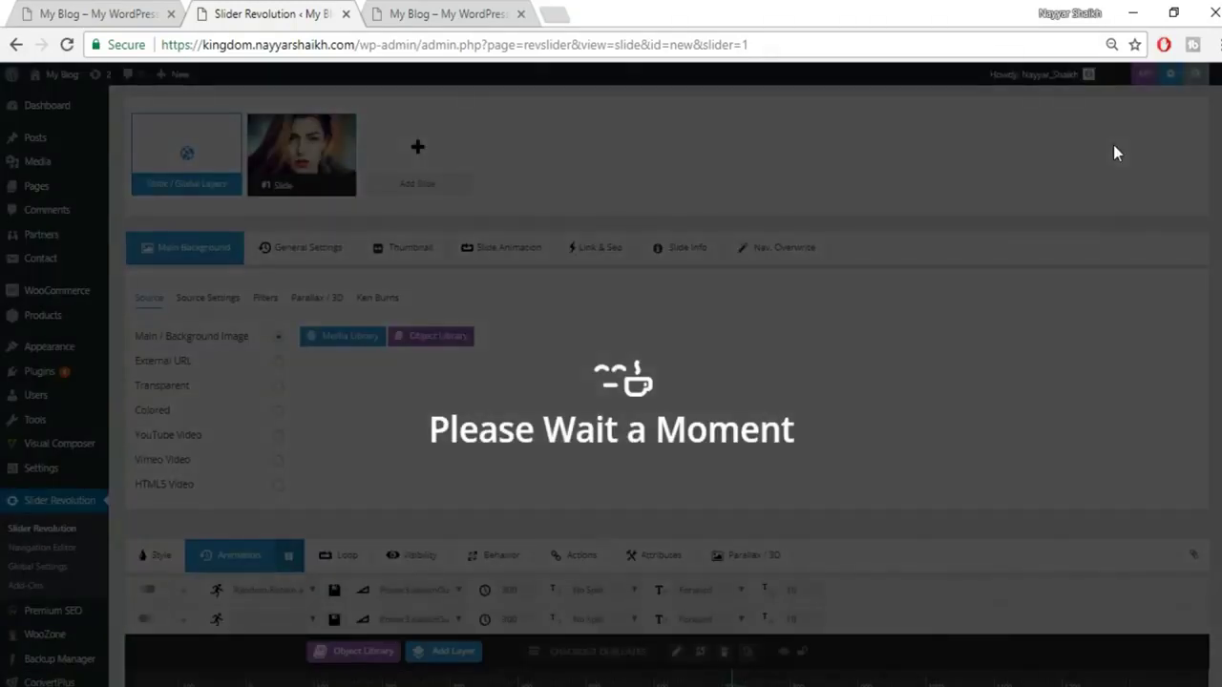
key("ctrl+shift+Tab")
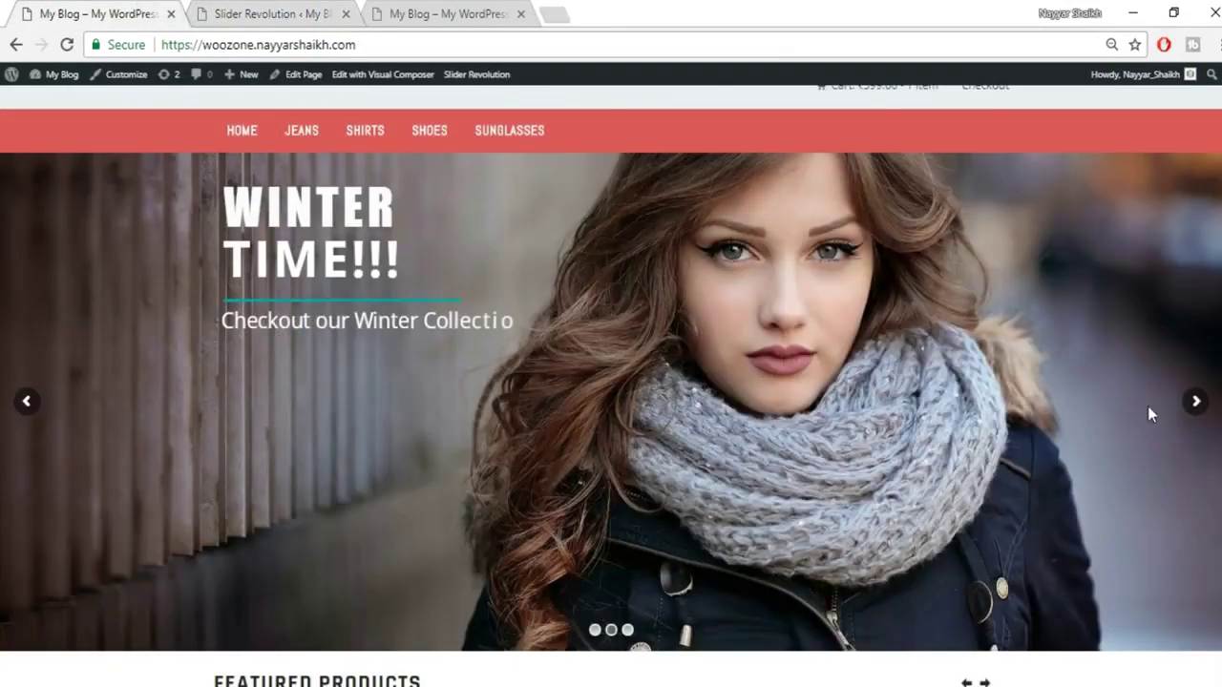
left_click(1197, 402)
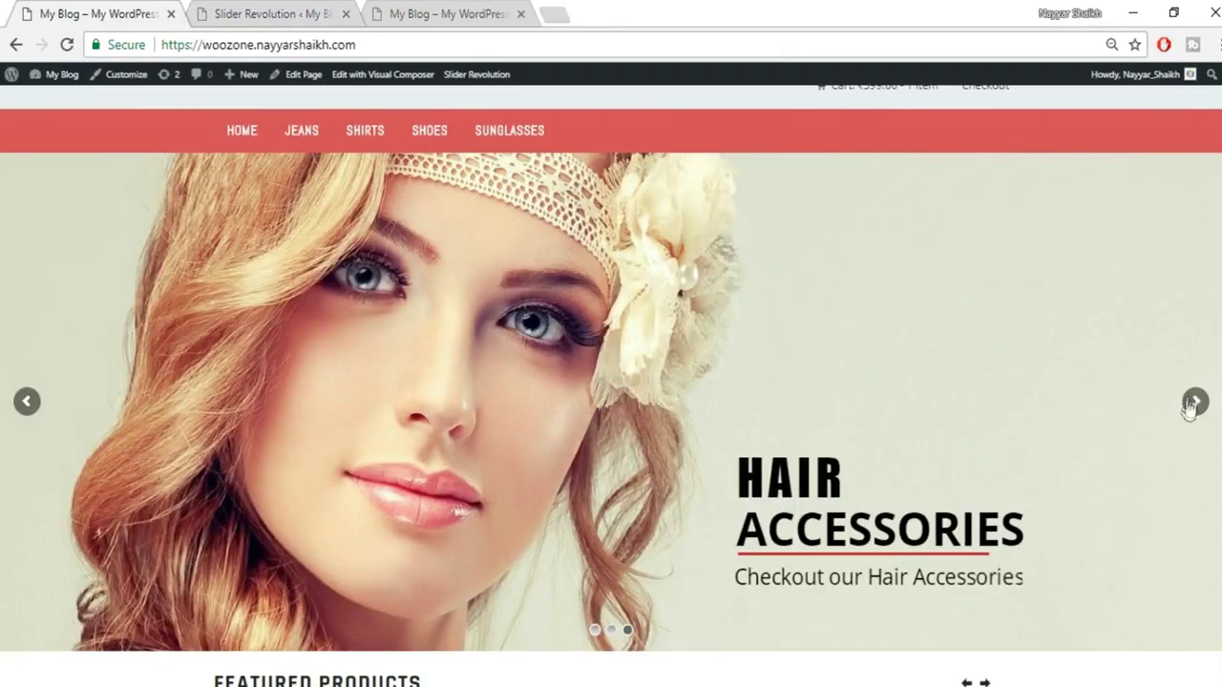
left_click(318, 8)
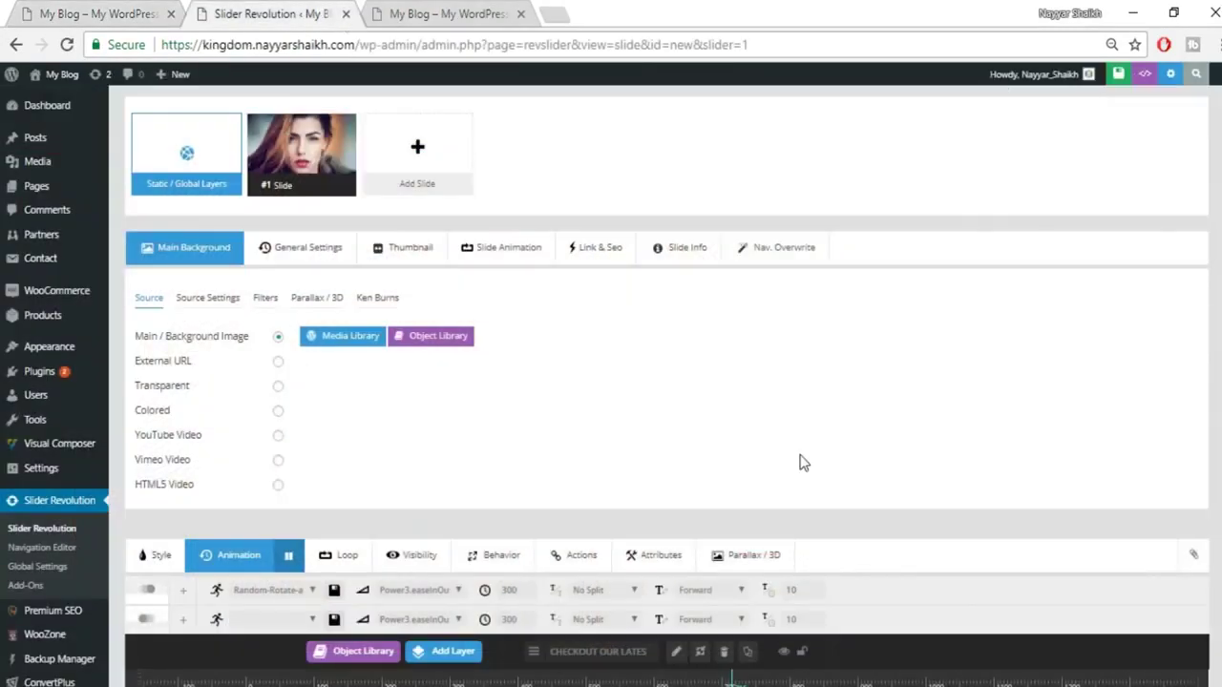
scroll(798, 450, "down", 5)
scroll(800, 455, "down", 3)
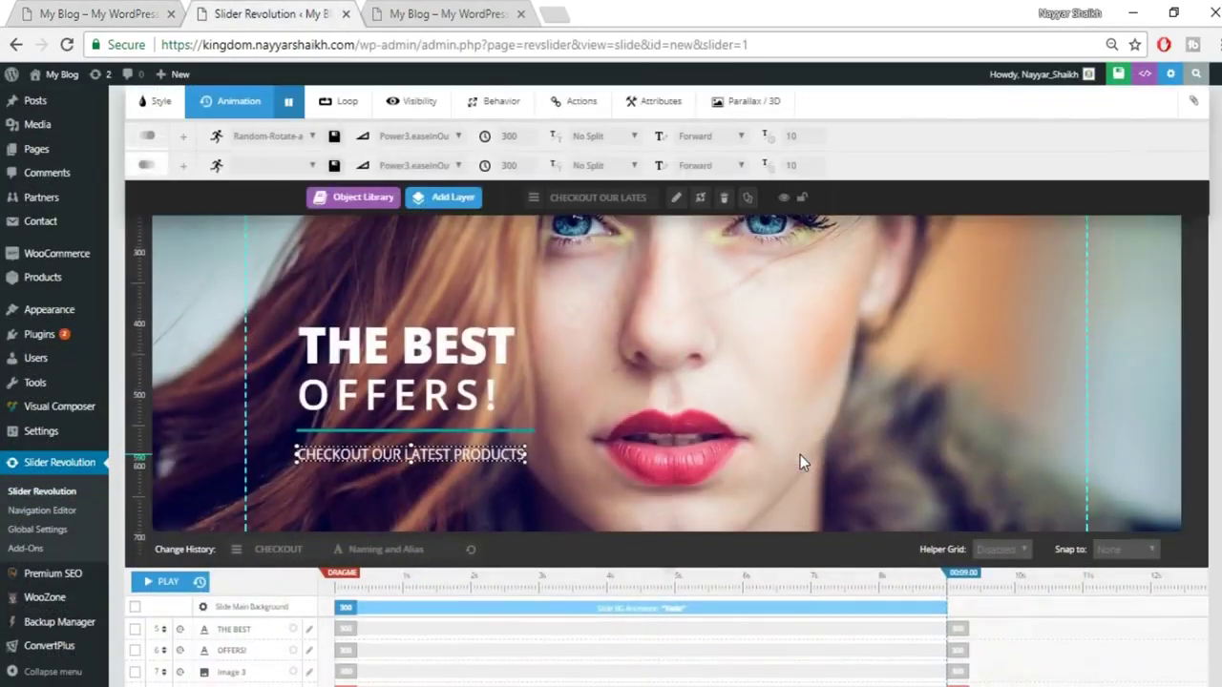
scroll(800, 454, "up", 2)
scroll(800, 456, "up", 5)
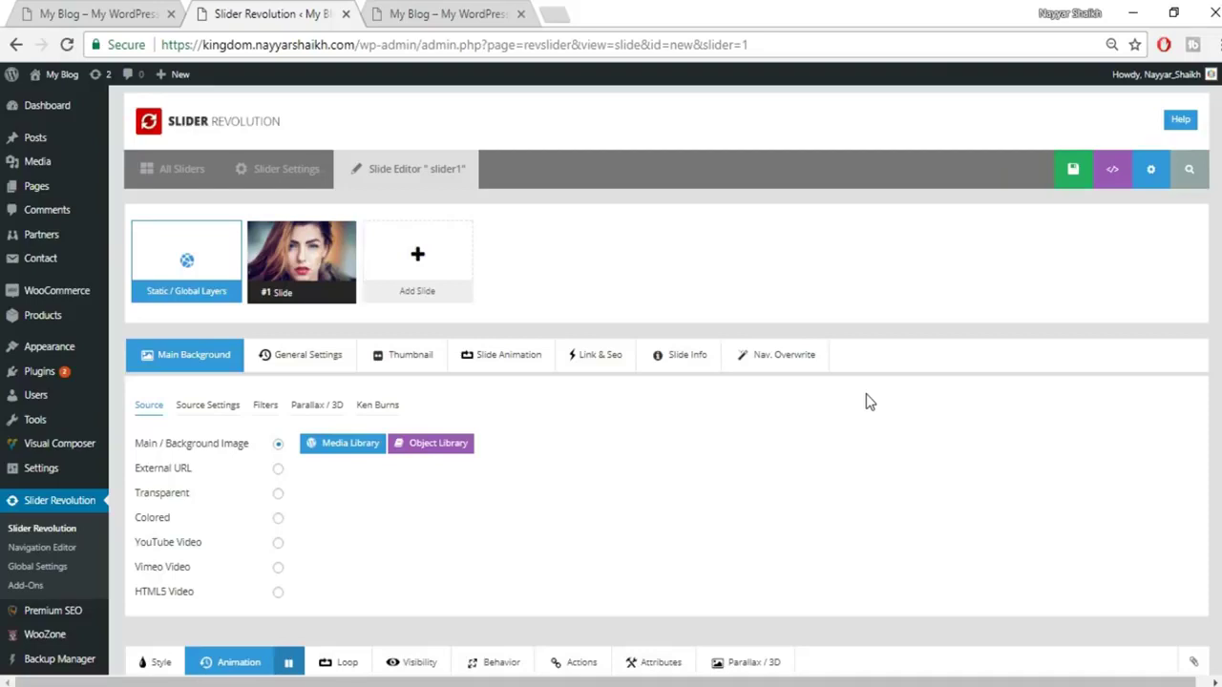
left_click(138, 11)
scroll(651, 377, "up", 1)
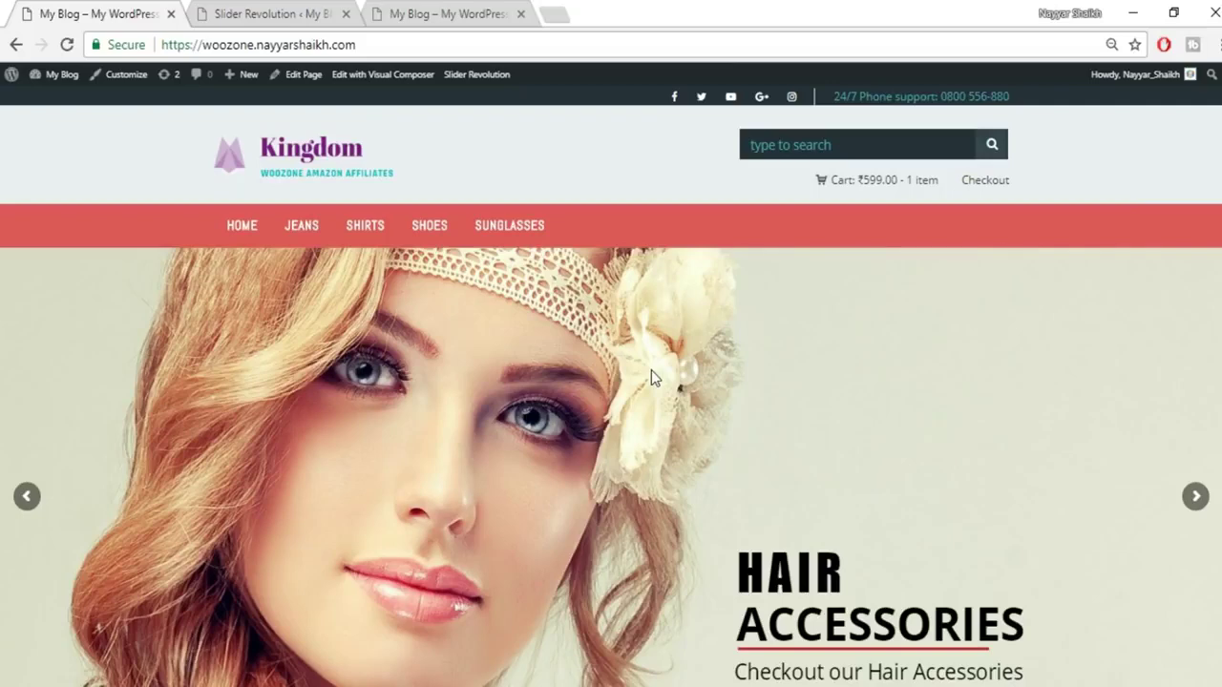
left_click(256, 8)
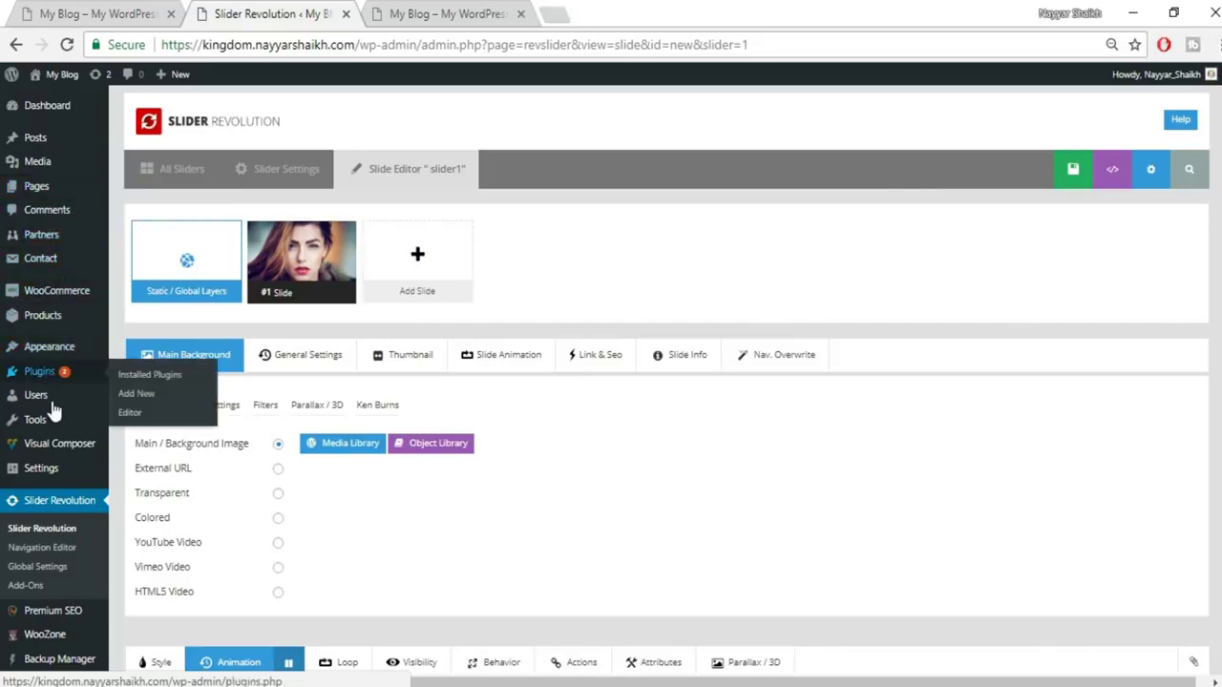
Step: Start a new WordPress page for the Home Page, briefly checking the live storefront
mouse_move(42, 194)
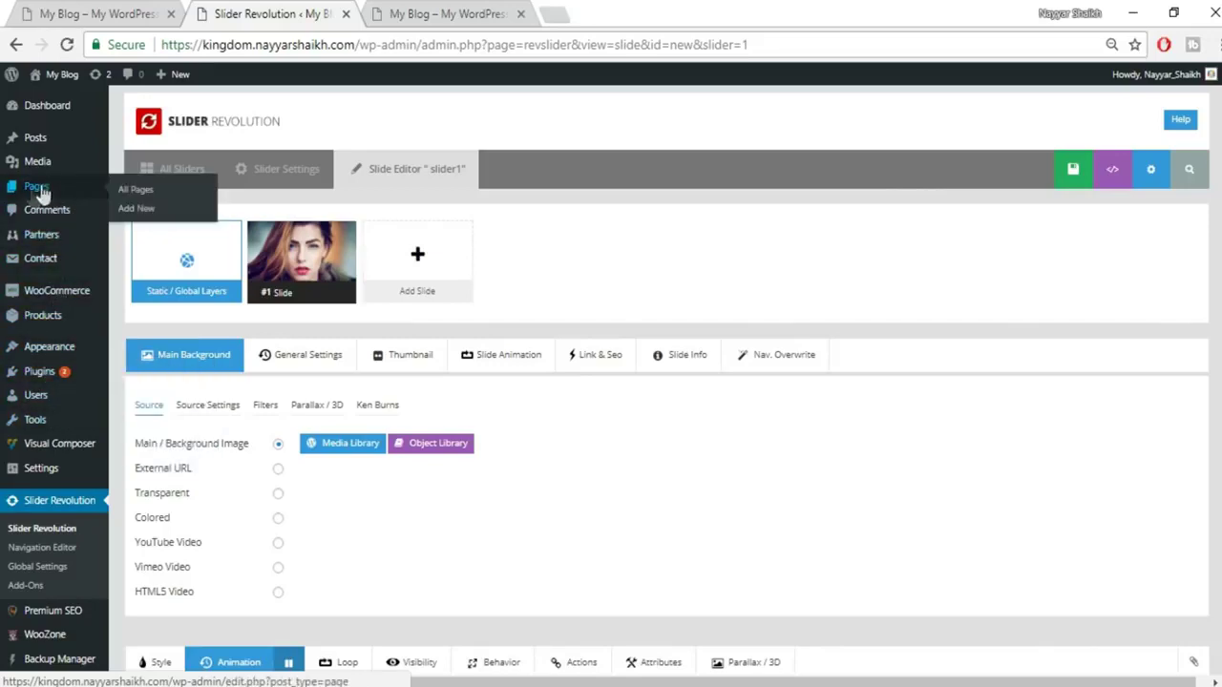
left_click(136, 209)
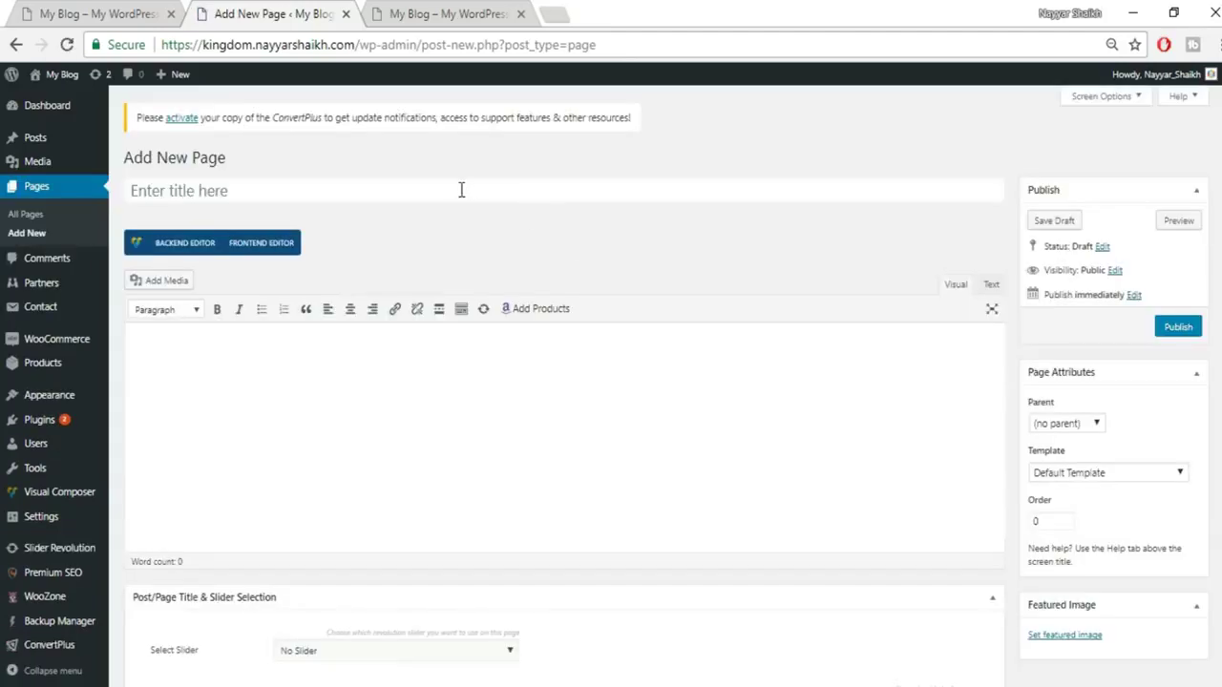
left_click(461, 190)
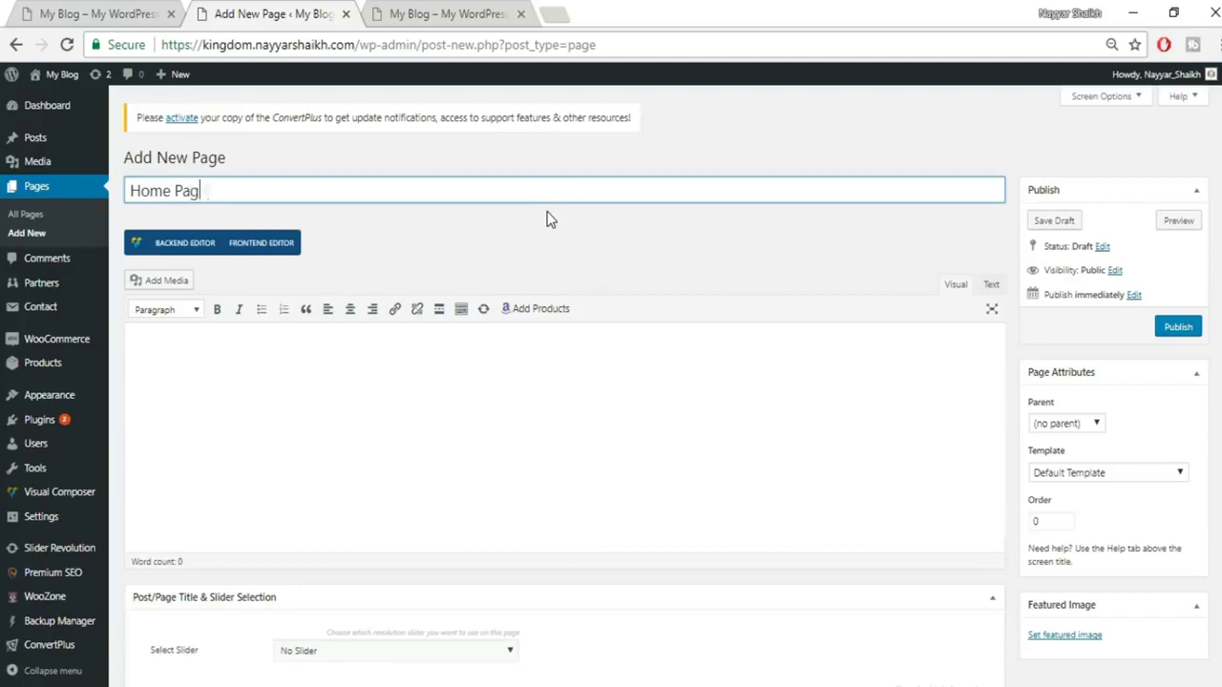
left_click(112, 12)
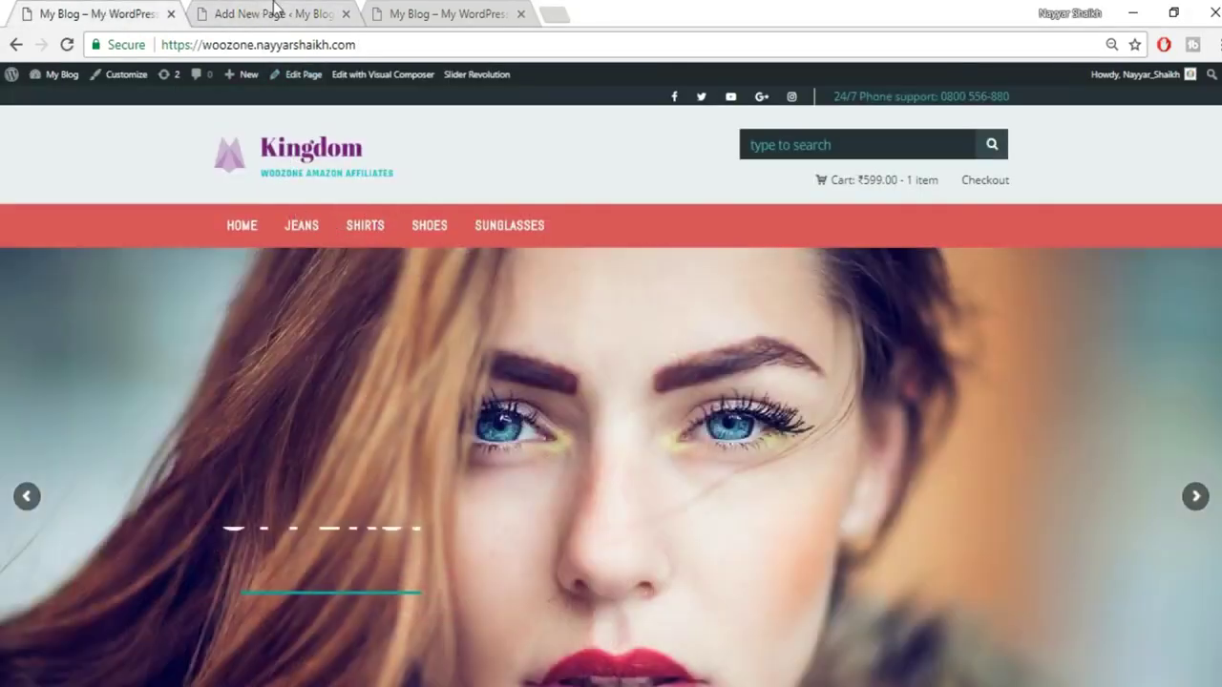
left_click(275, 13)
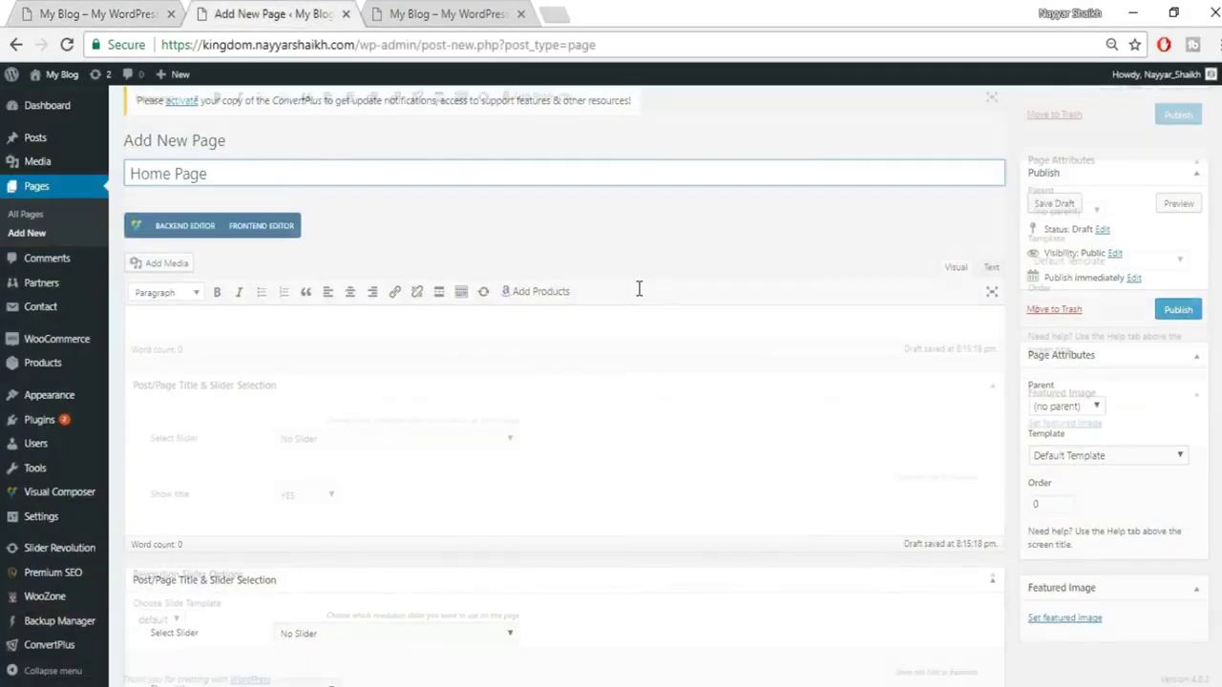
Step: Attach slider1 to the page, set Show title to NO, and publish it
scroll(638, 289, "down", 2)
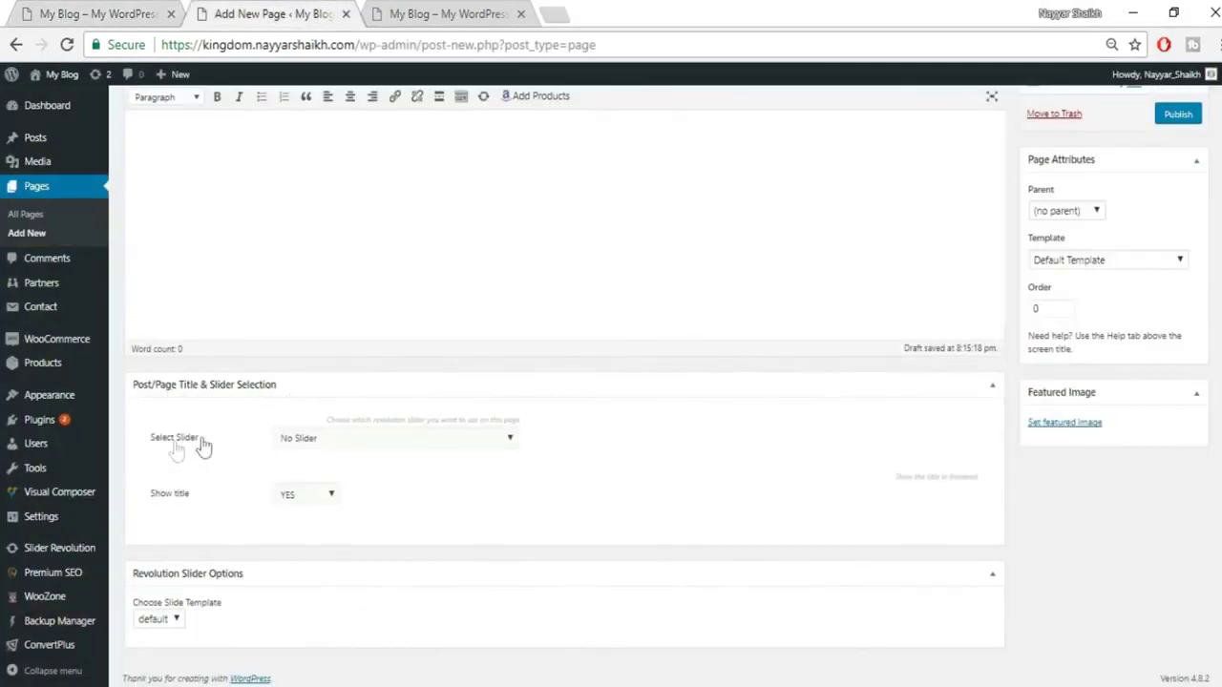
left_click(349, 443)
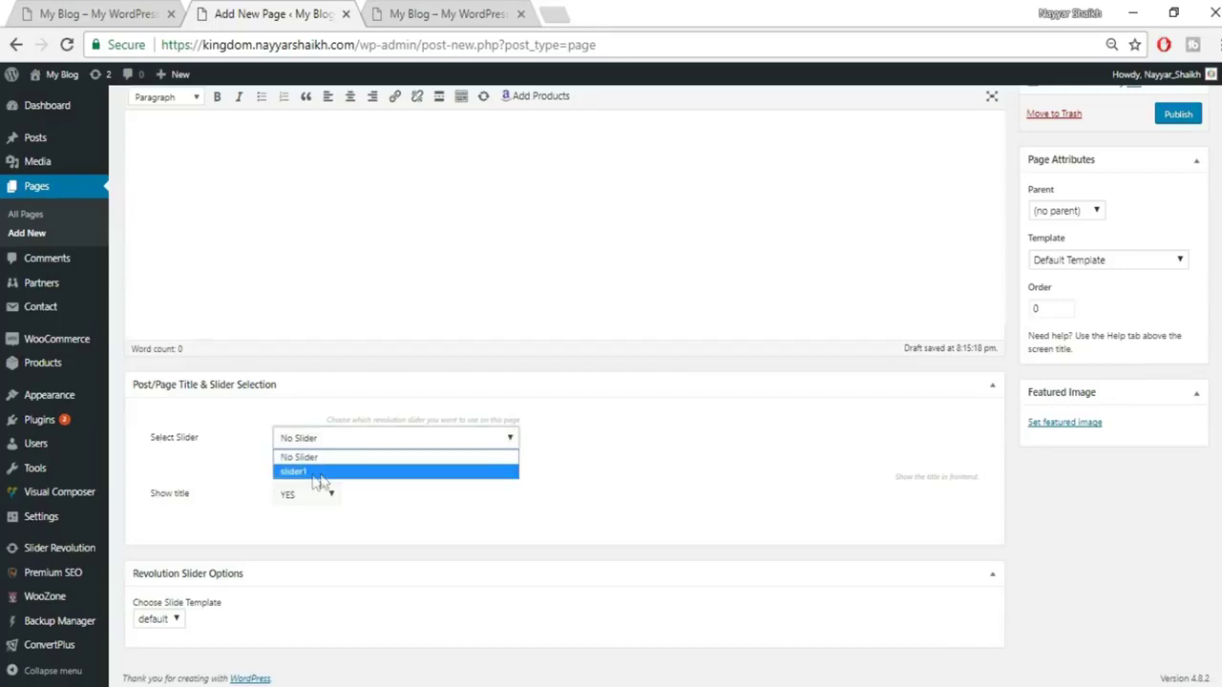
left_click(331, 474)
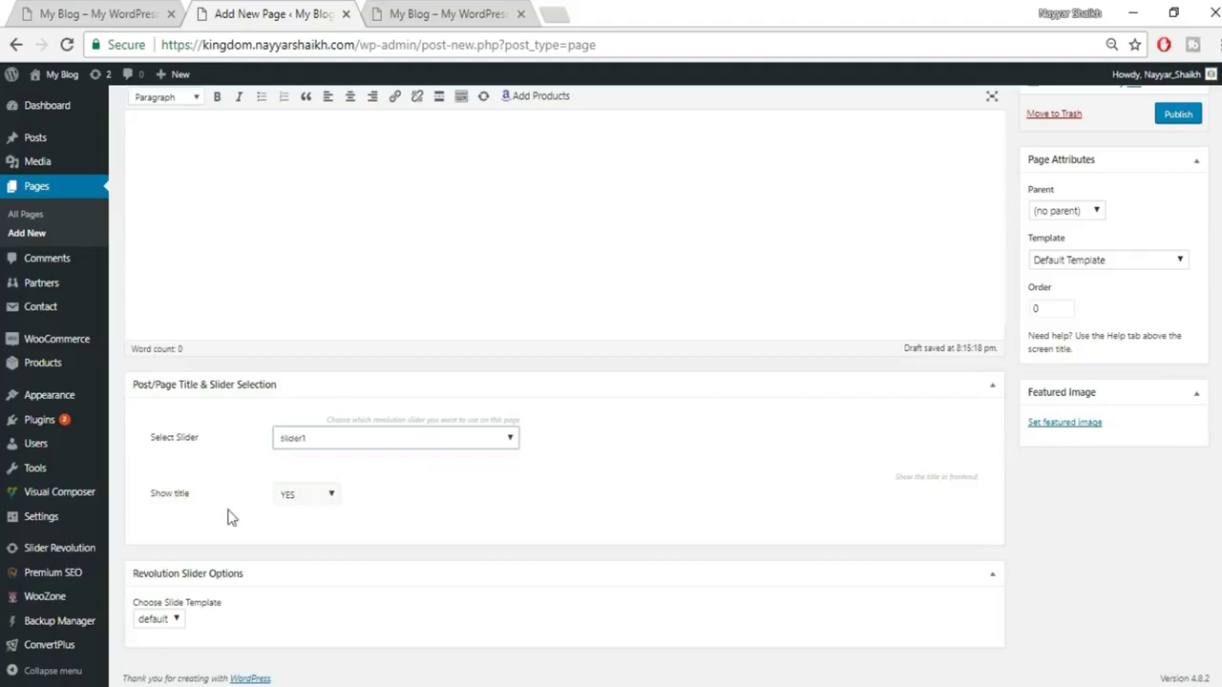
left_click(320, 506)
left_click(318, 528)
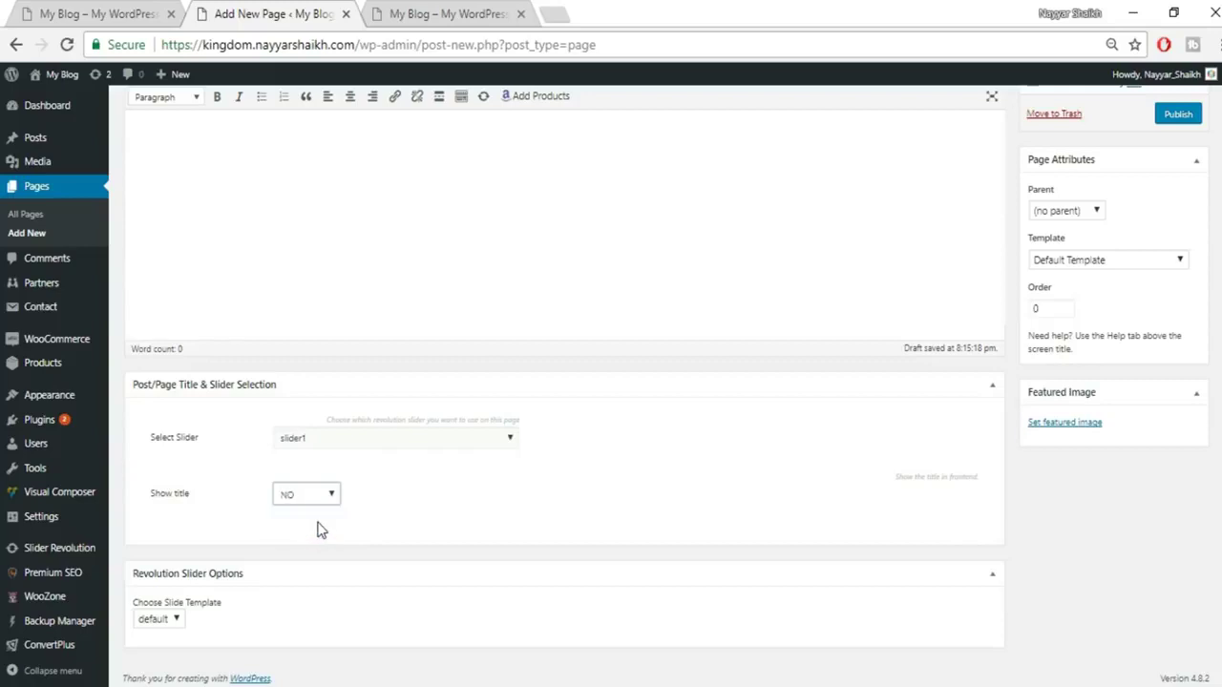
left_click(1199, 115)
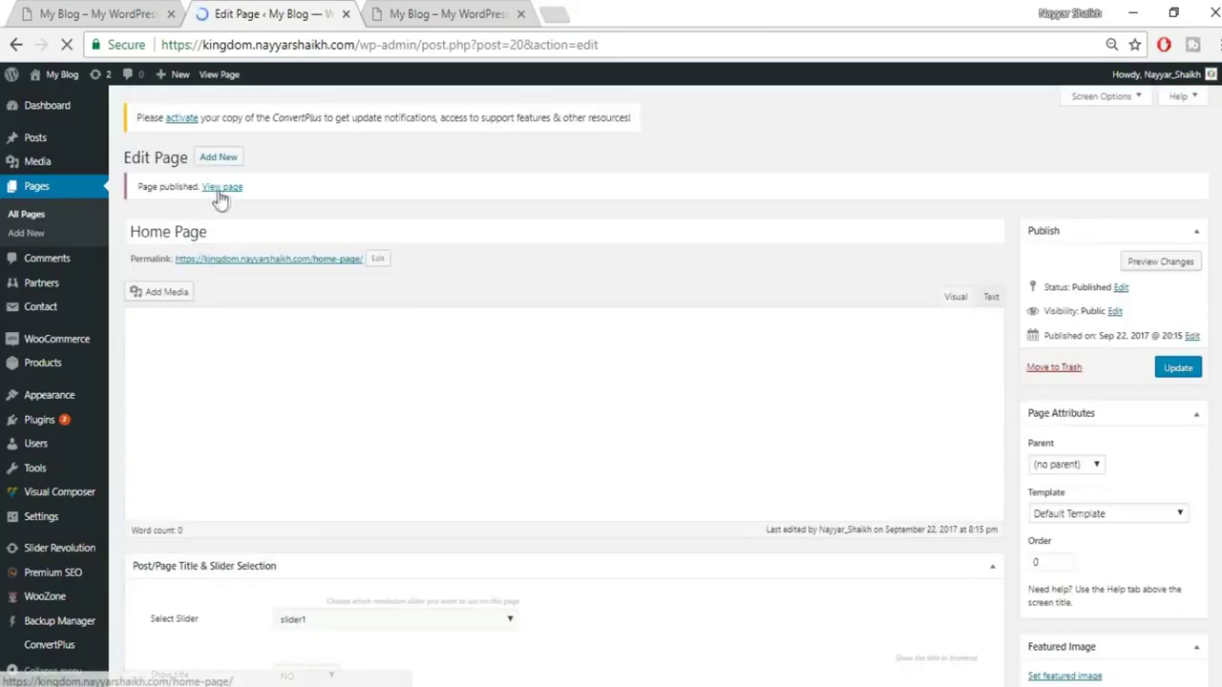
Step: Open the published Home Page in a new browser tab and look it over
right_click(223, 191)
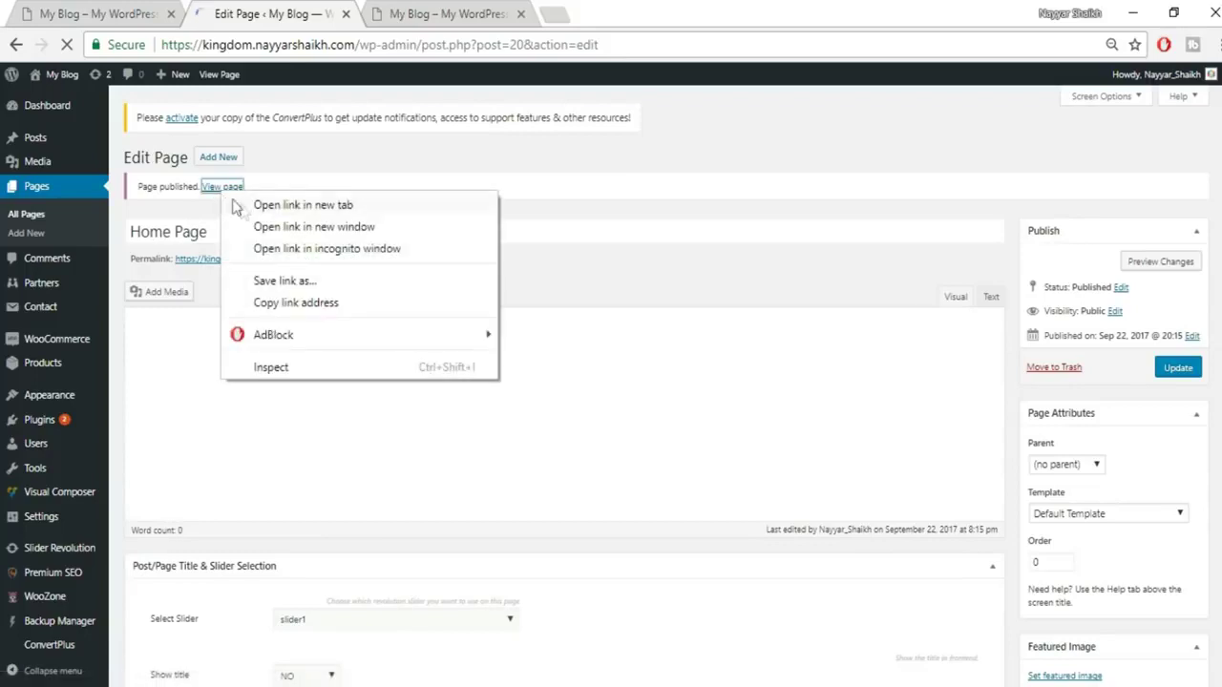
left_click(287, 206)
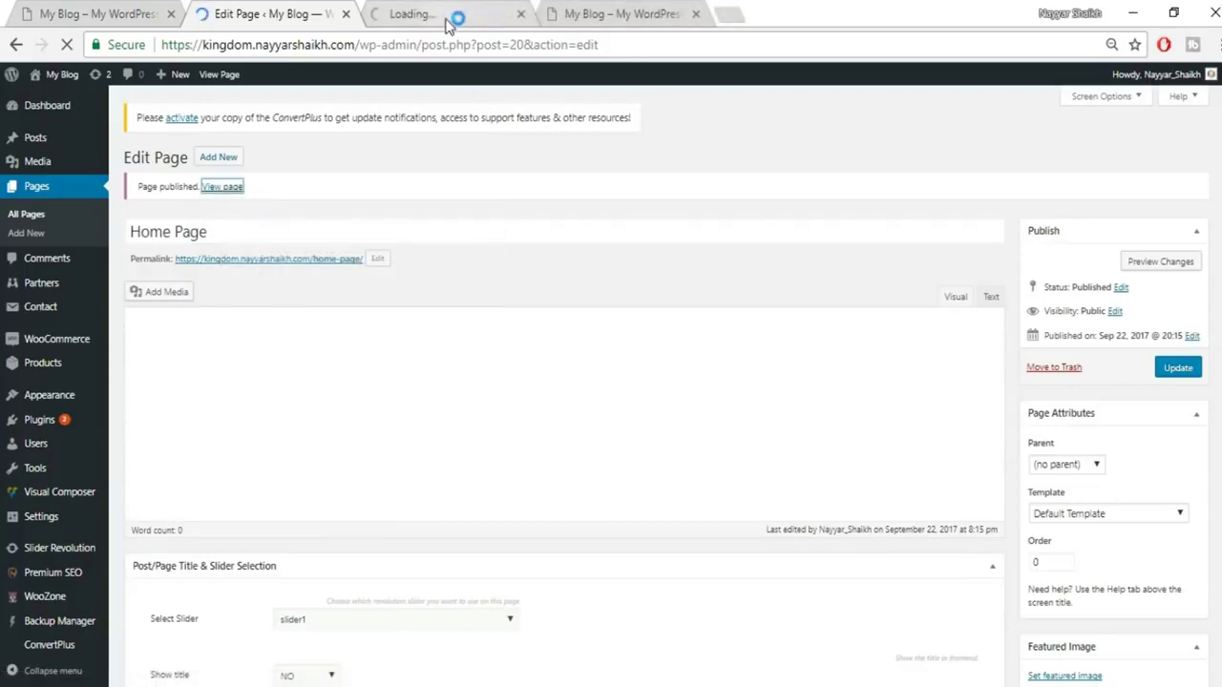
key("ctrl+Tab")
scroll(837, 372, "down", 3)
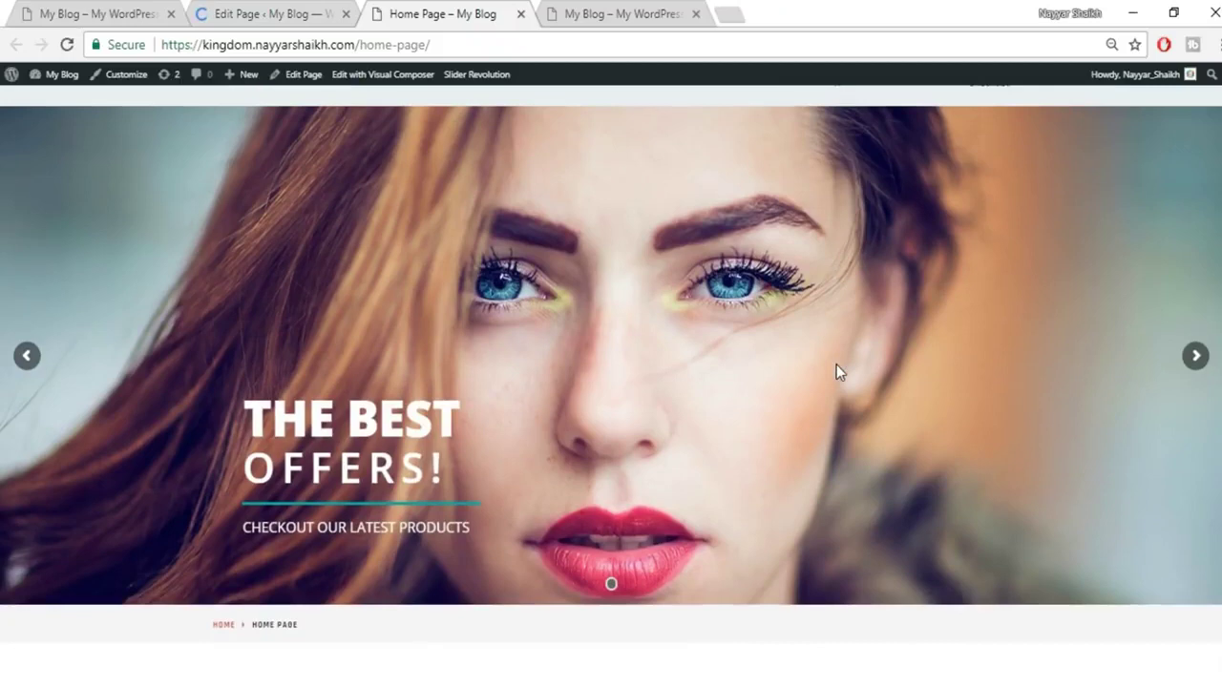
scroll(836, 372, "up", 3)
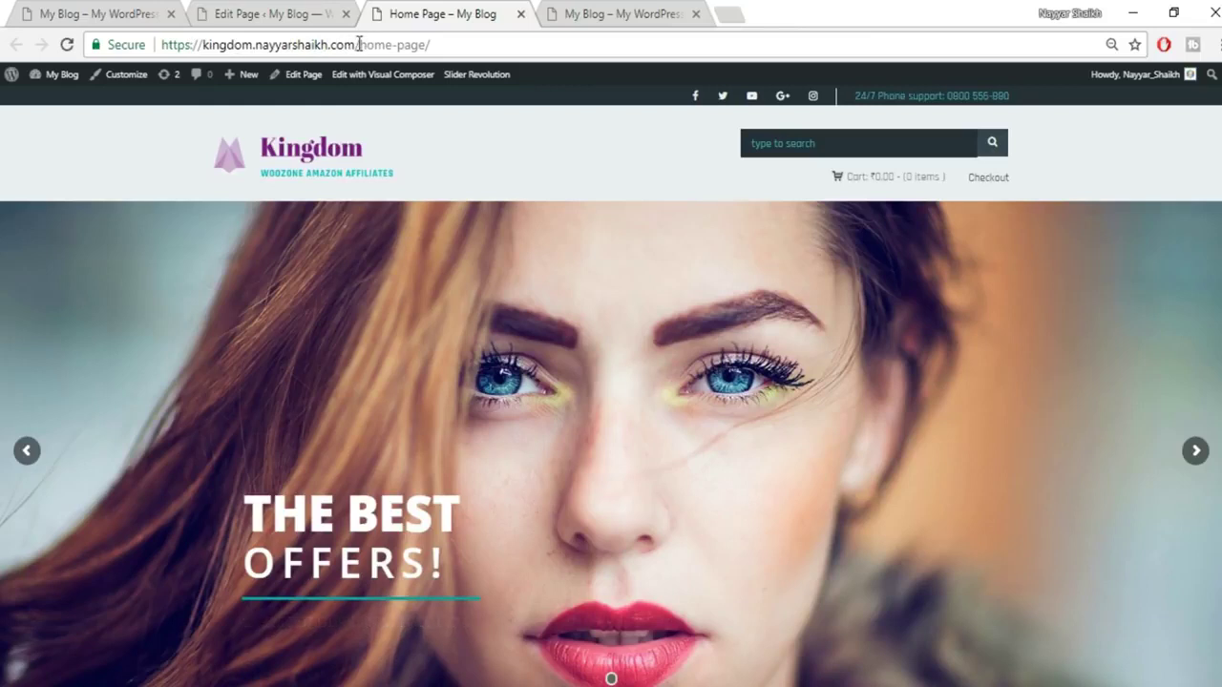
Step: Load the site's root, which still lists blog posts, and compare it with the Home Page editor
left_click_drag(359, 44, 458, 44)
left_click(475, 45)
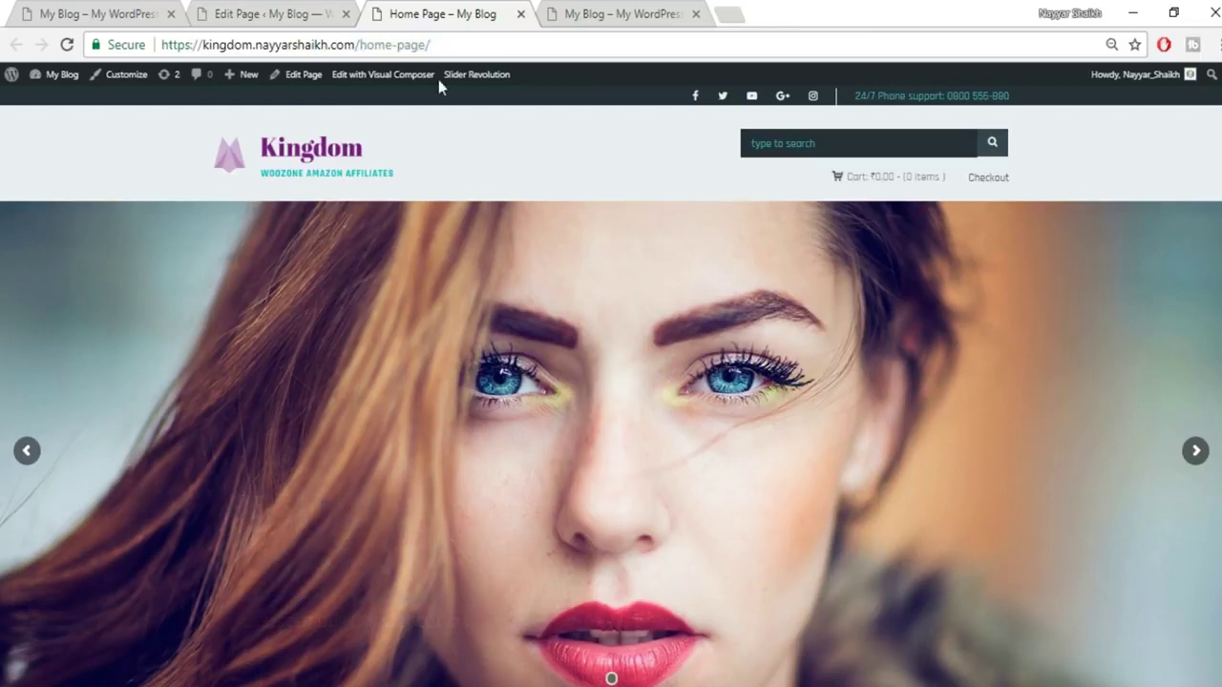
left_click(291, 170)
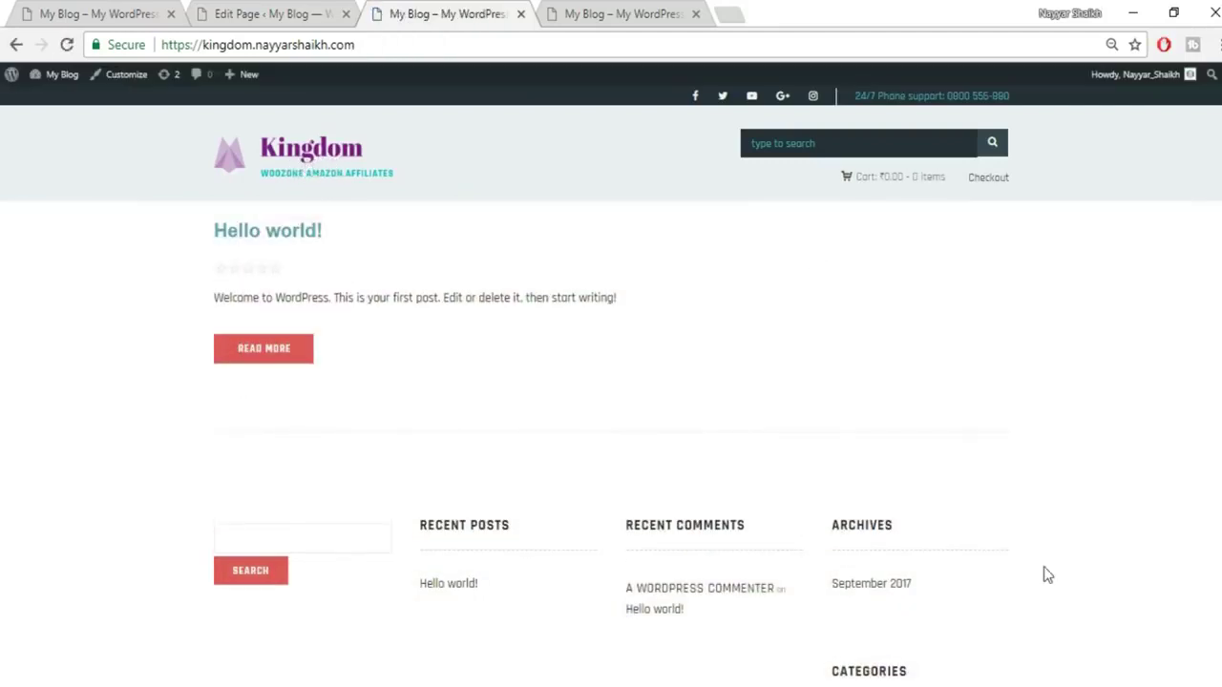
left_click(267, 13)
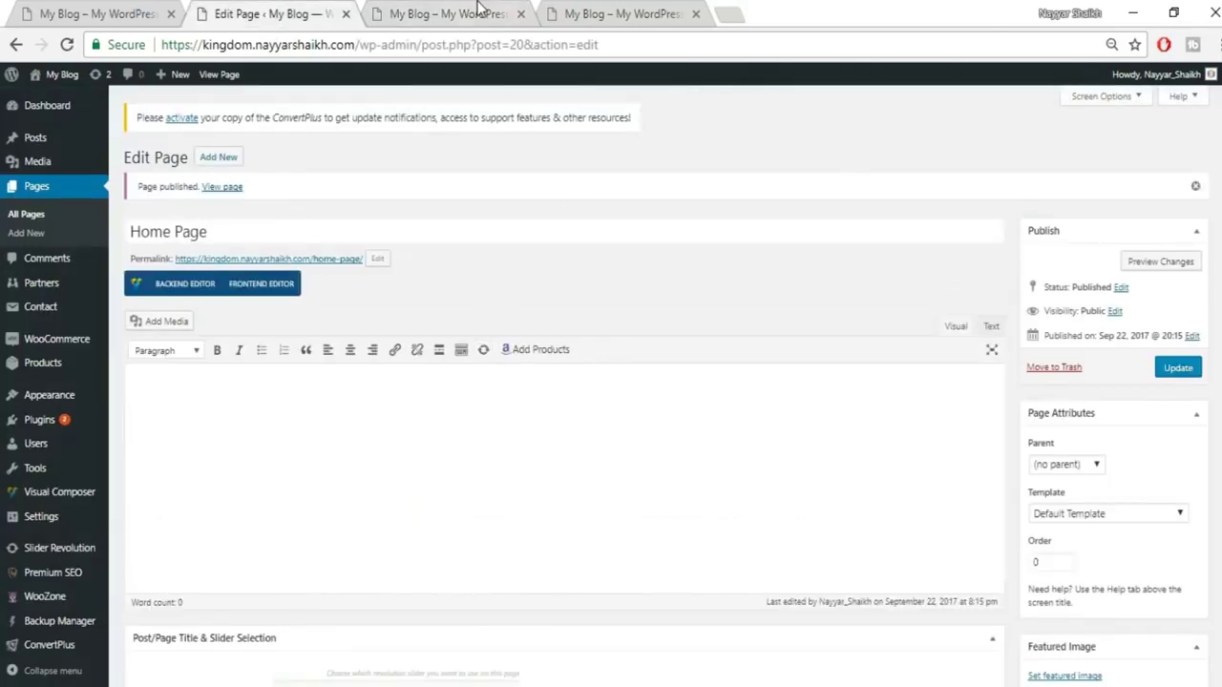
left_click(480, 12)
left_click(294, 14)
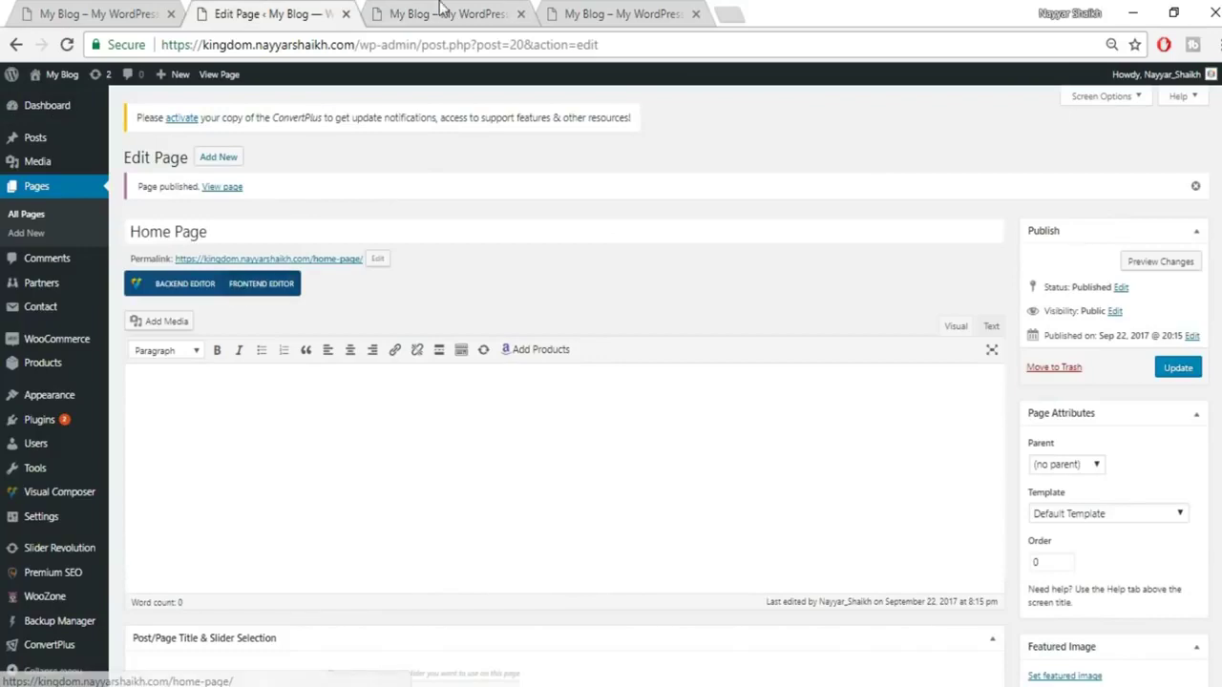
left_click(444, 13)
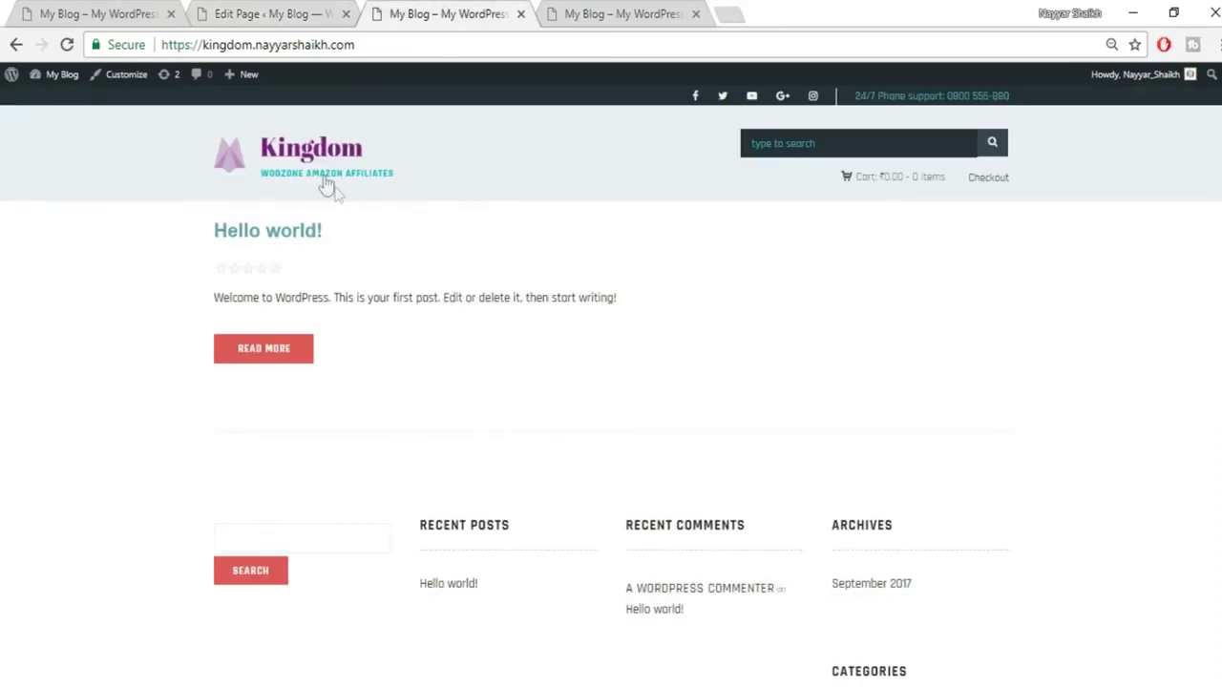
left_click(292, 13)
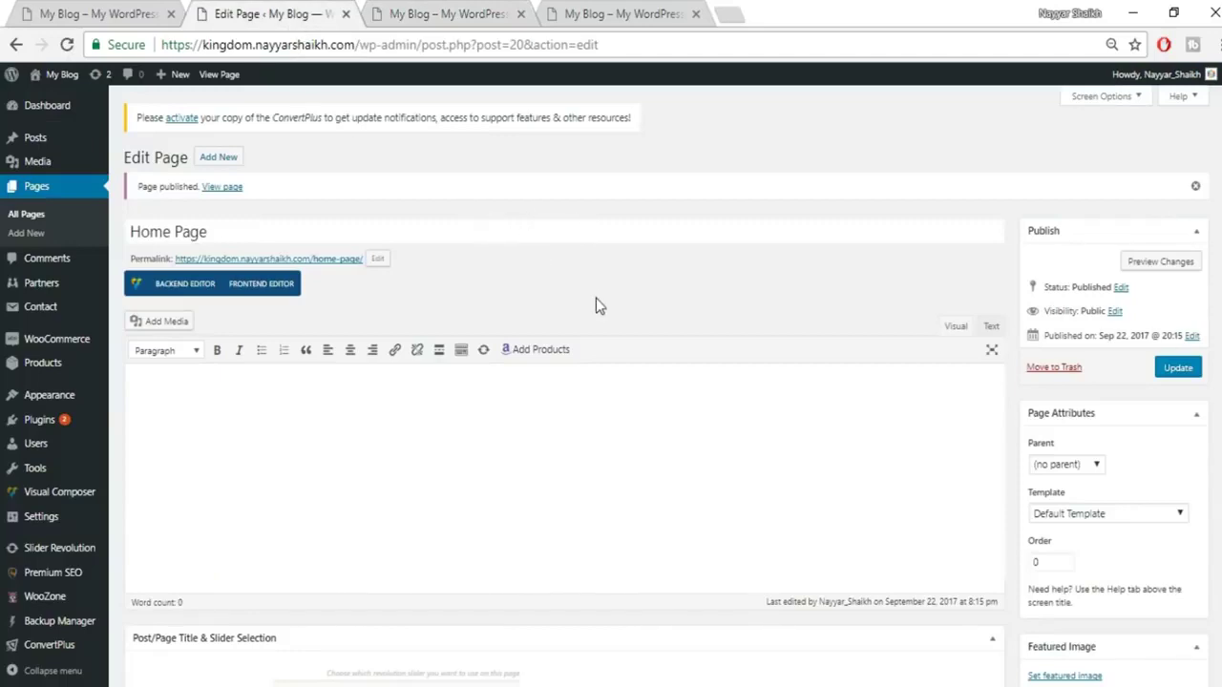
scroll(596, 306, "down", 2)
scroll(224, 435, "up", 1)
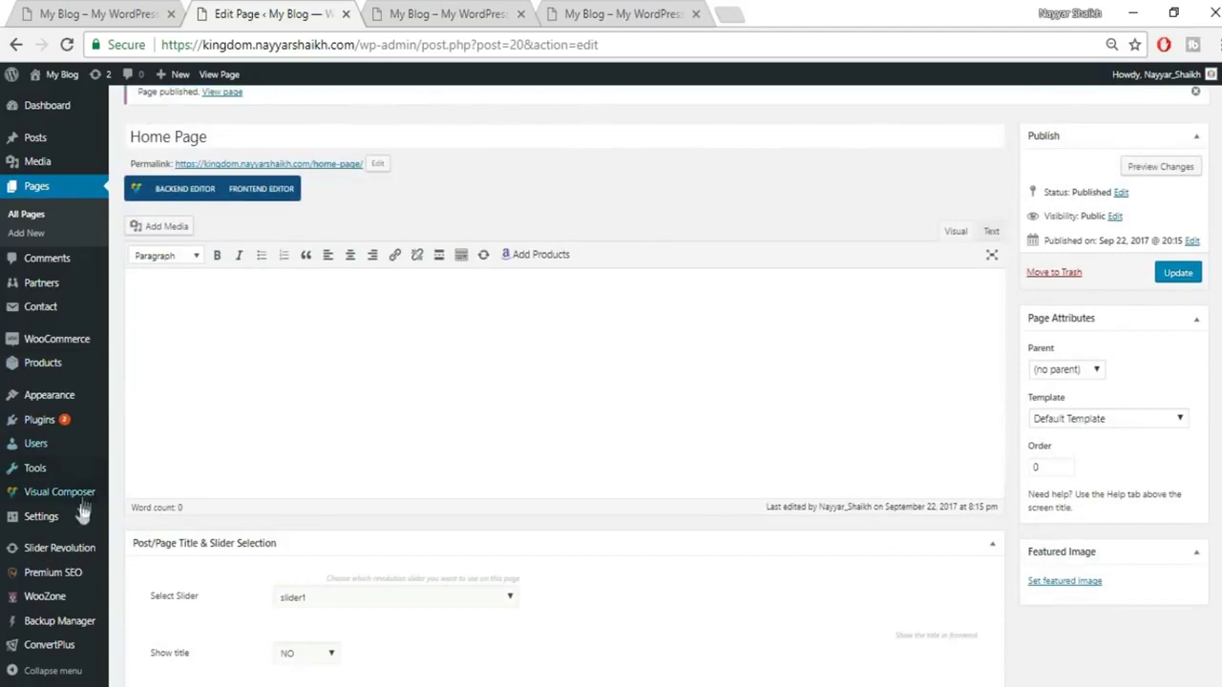
Step: In Settings > Reading, choose a static front page set to Home Page and save
mouse_move(45, 520)
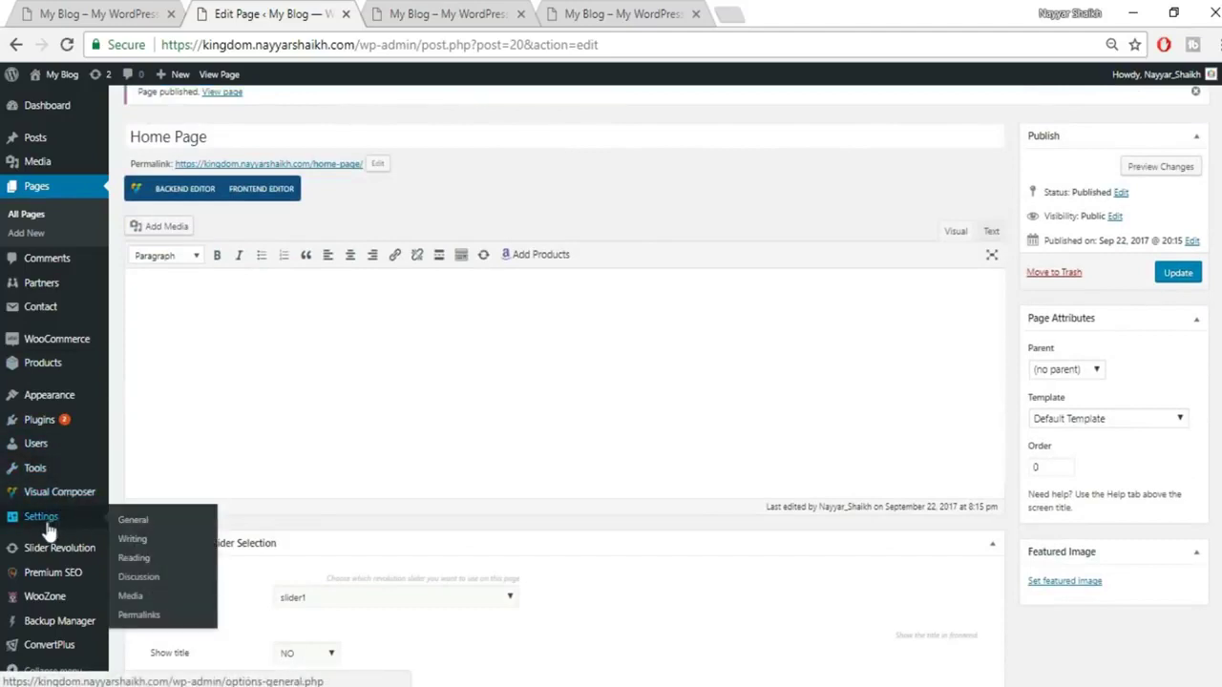
left_click(138, 560)
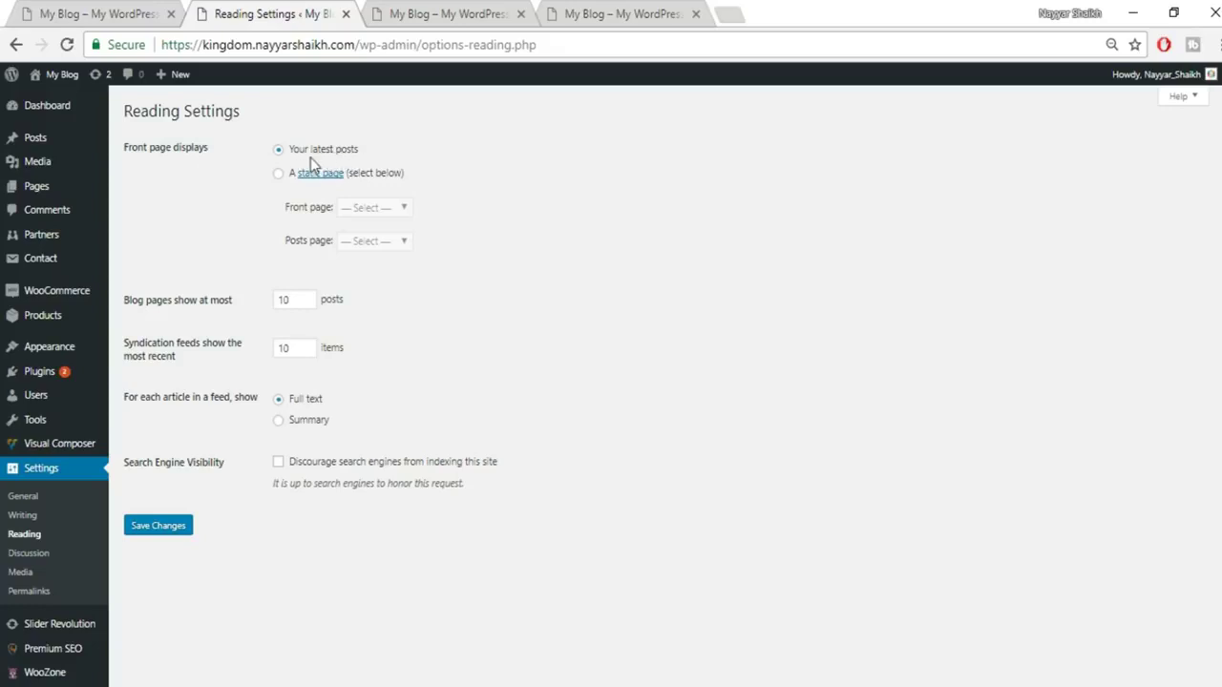
left_click(278, 173)
left_click(361, 209)
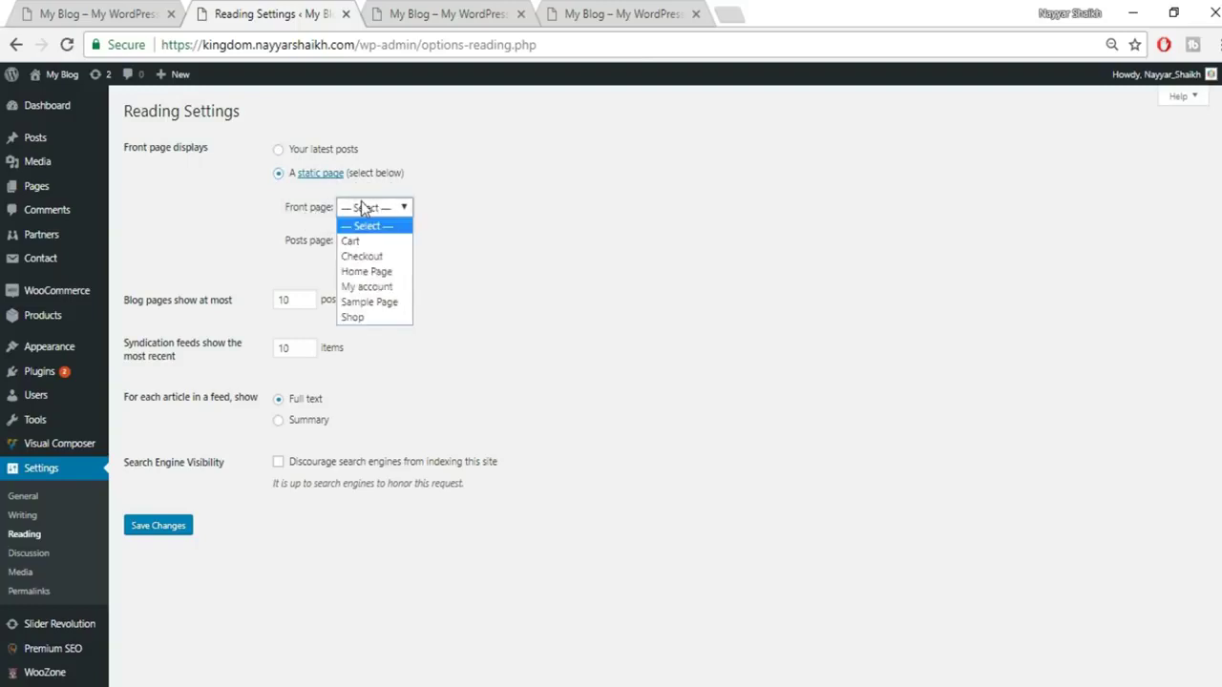
left_click(387, 273)
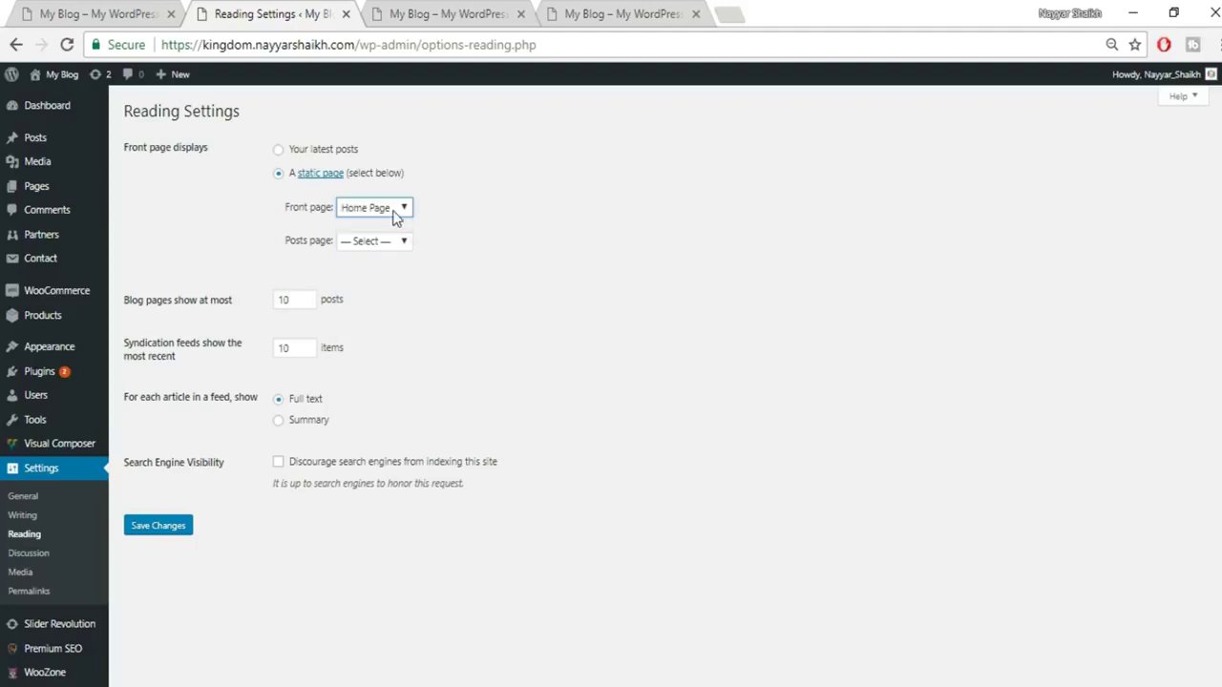
left_click(173, 533)
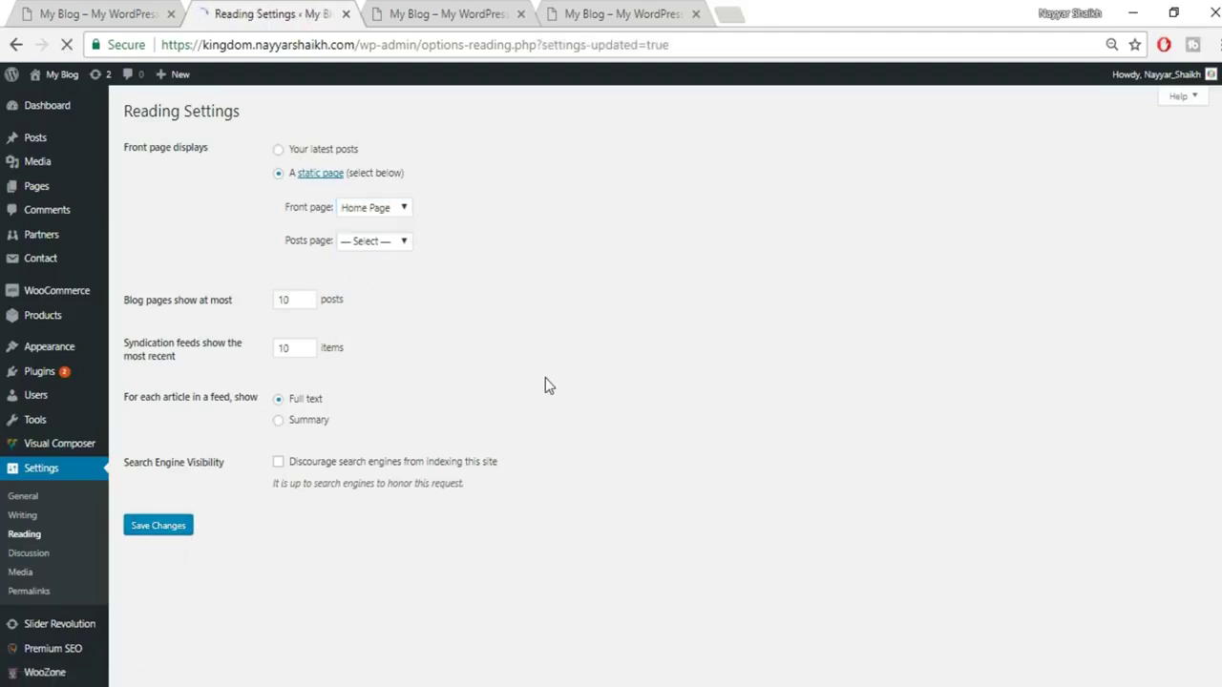
Step: Reload the site tab to see the Home Page slider as the front page, then return to Reading Settings
left_click(440, 8)
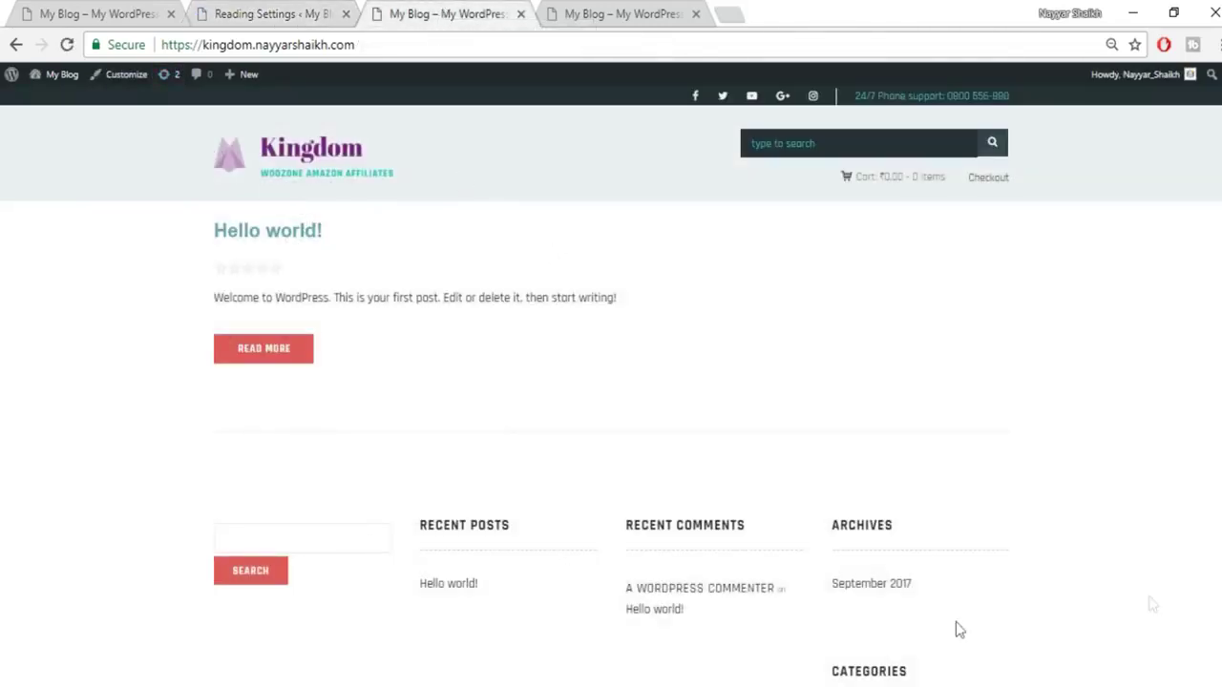
left_click(67, 45)
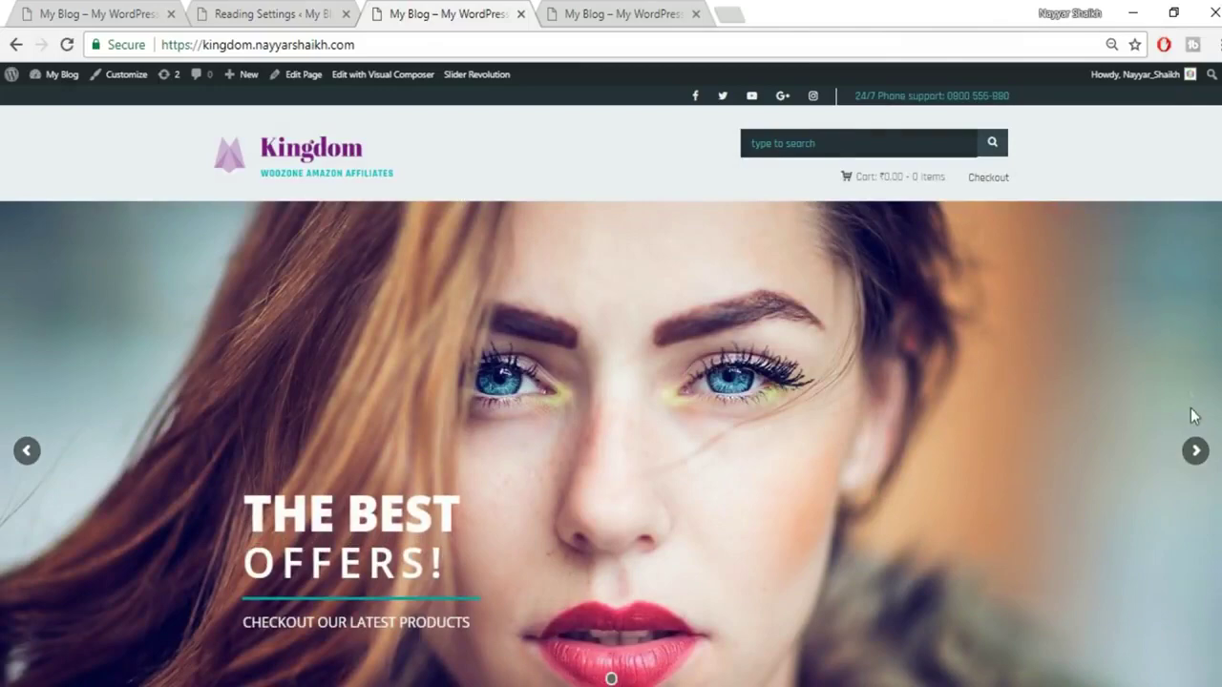
scroll(1038, 458, "down", 5)
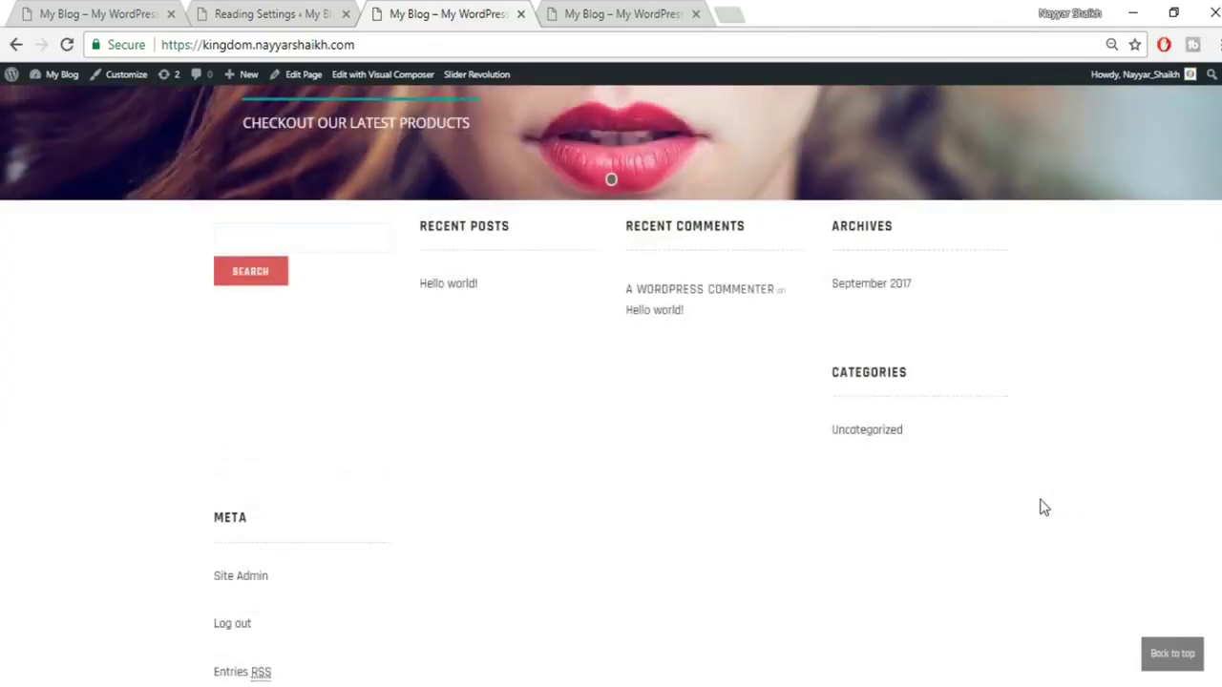
scroll(1039, 505, "up", 4)
scroll(1041, 506, "up", 1)
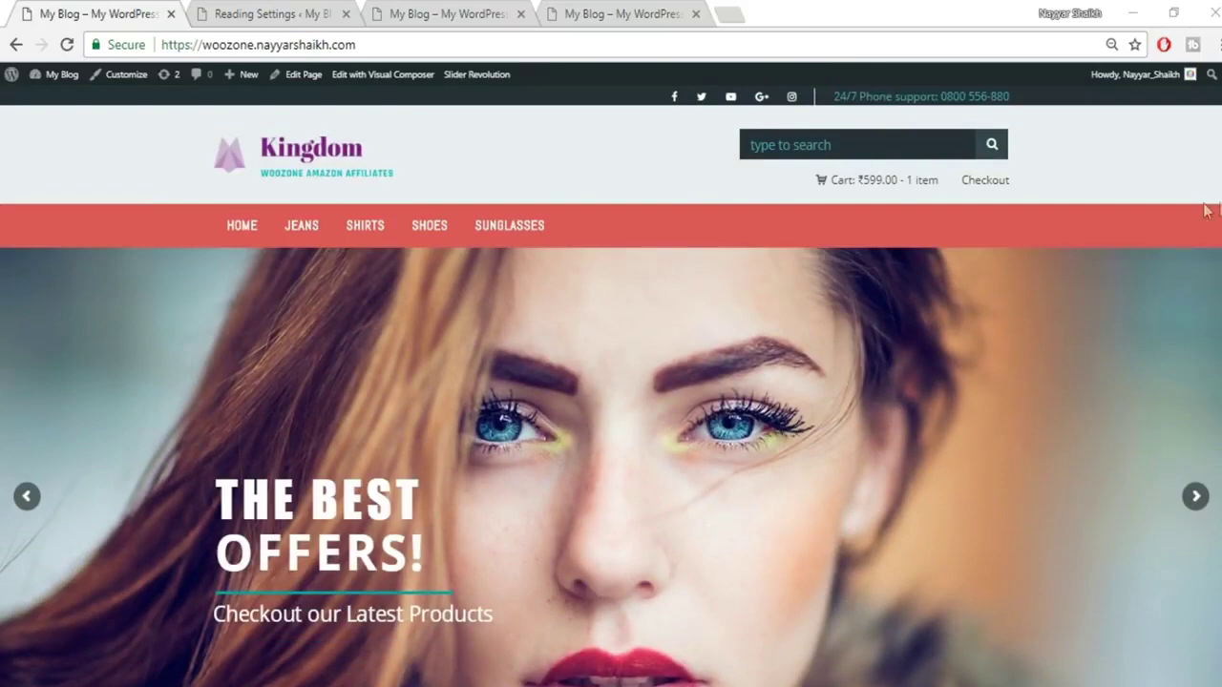
scroll(635, 319, "down", 7)
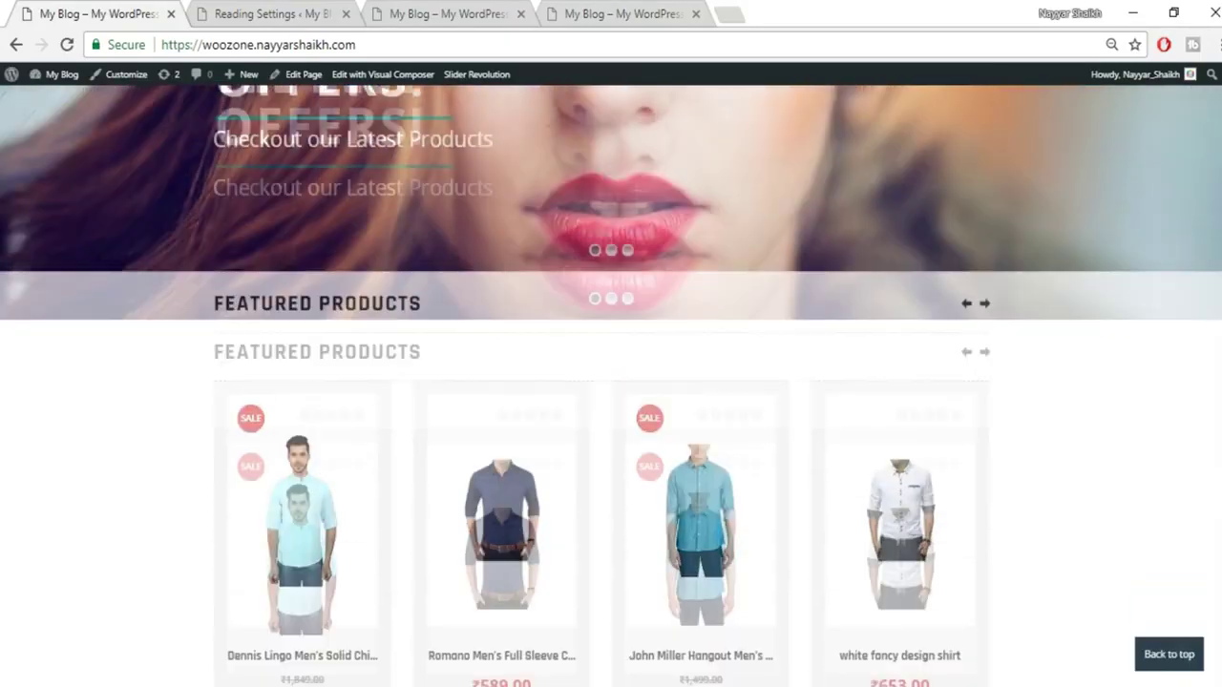
scroll(635, 320, "up", 2)
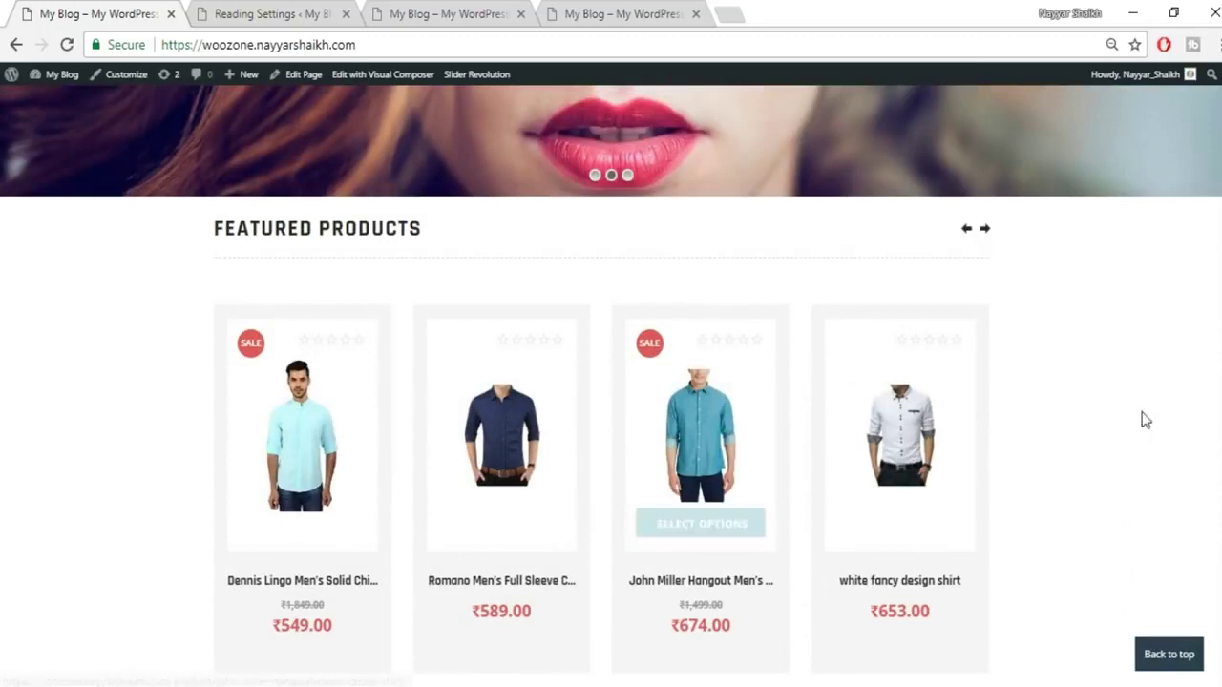
scroll(850, 439, "down", 1)
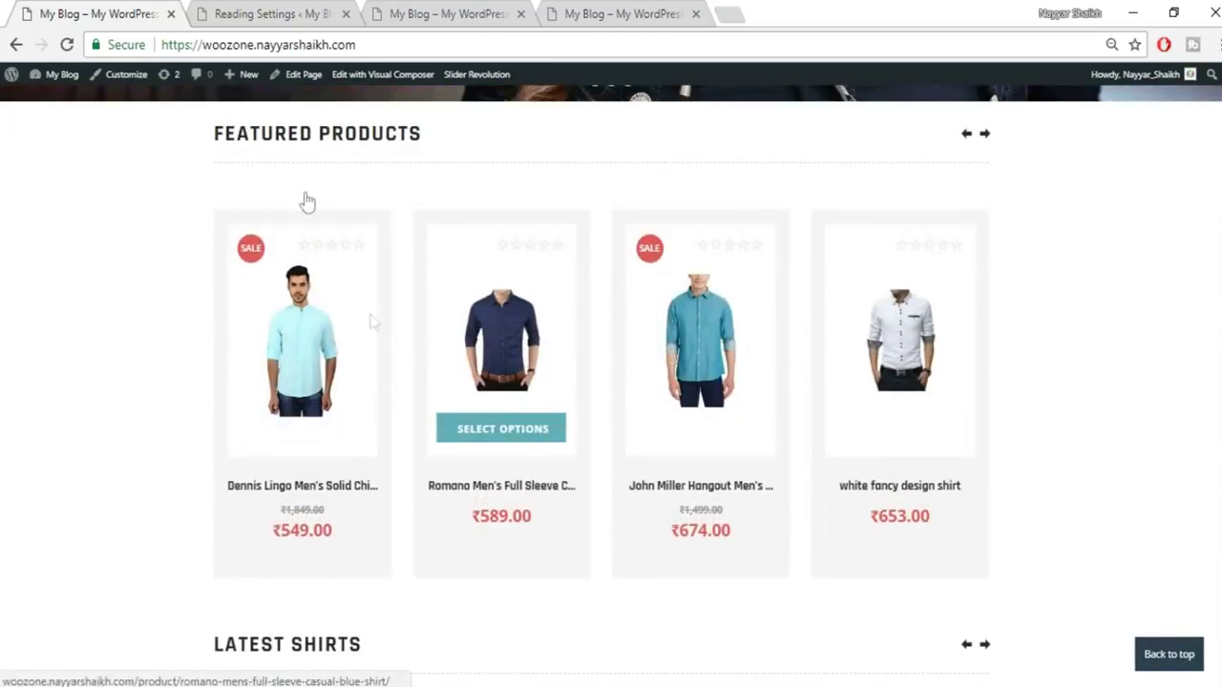
left_click(248, 21)
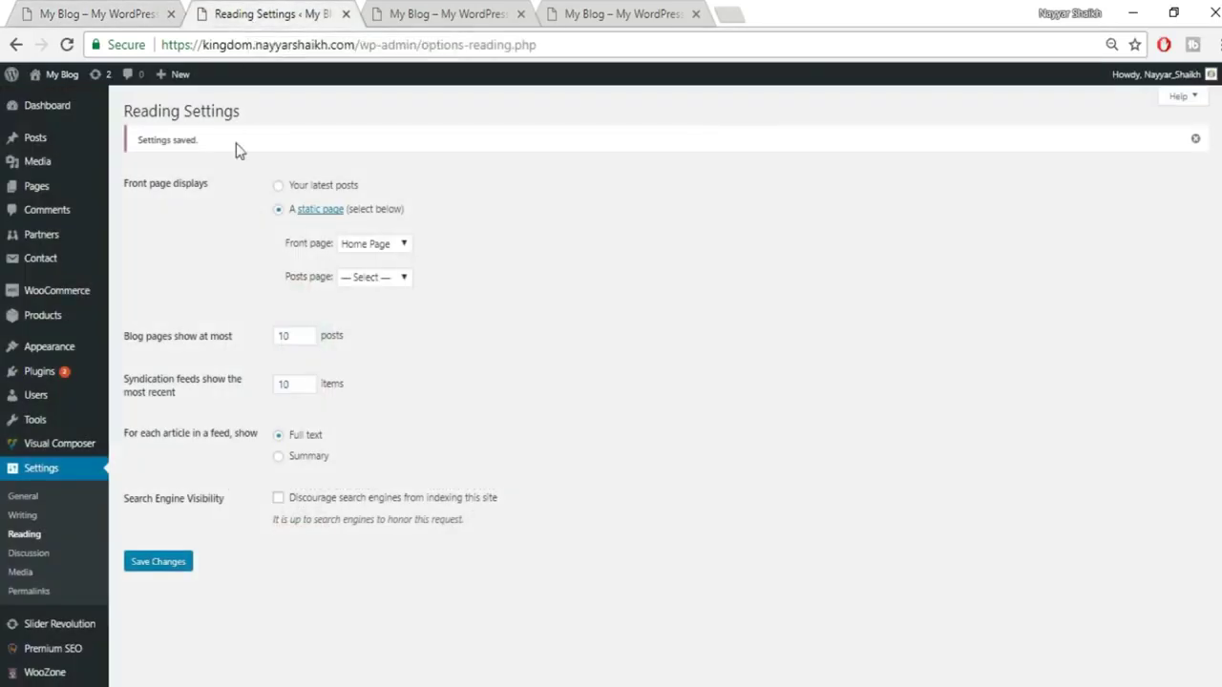
Step: Open WooZone from the admin sidebar, paste the item purchase code, and activate the plugin
scroll(81, 511, "down", 1)
mouse_move(65, 607)
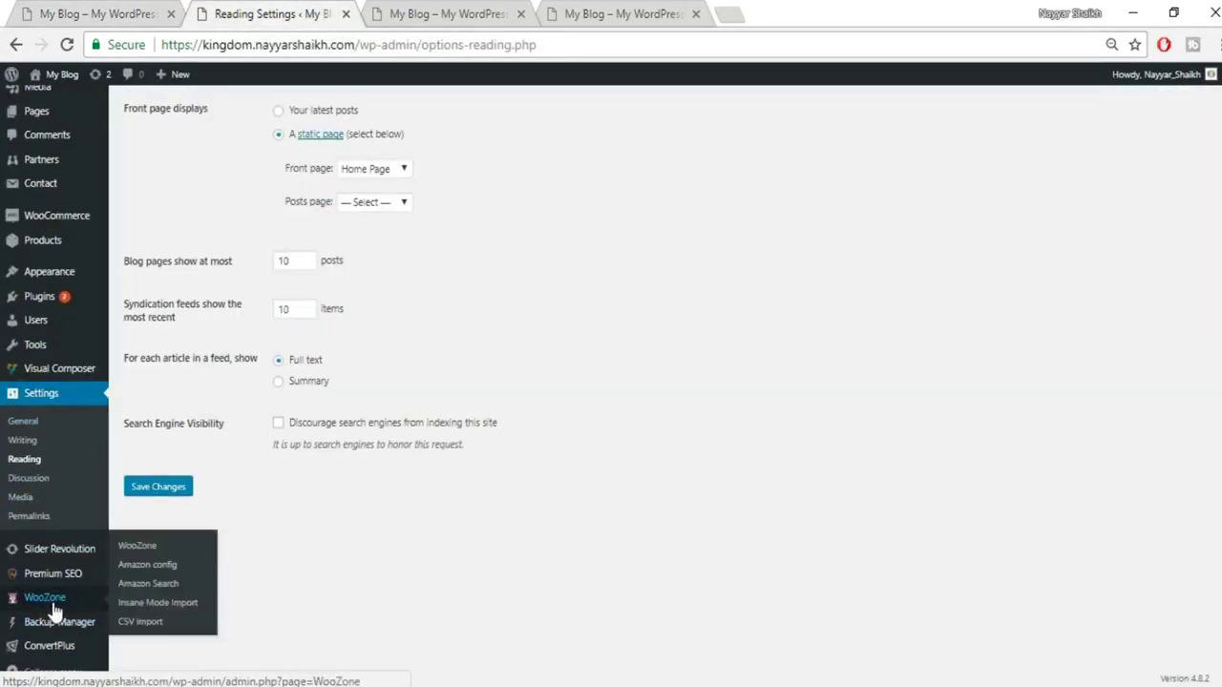
left_click(58, 607)
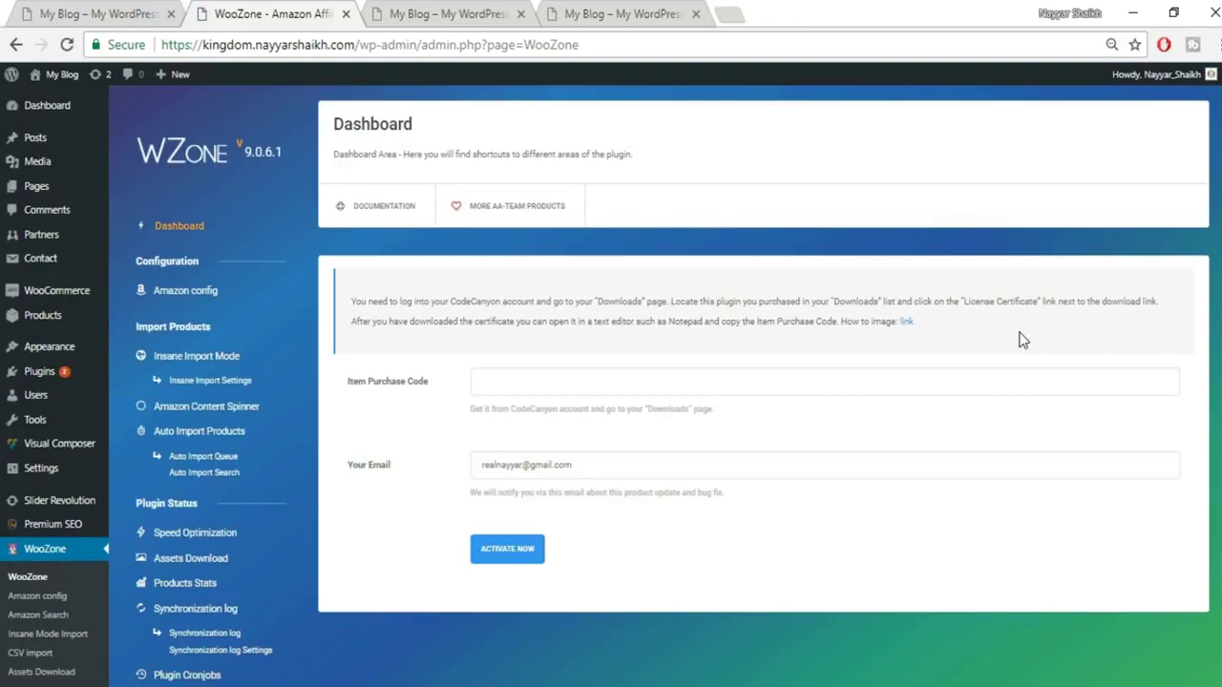
left_click(589, 382)
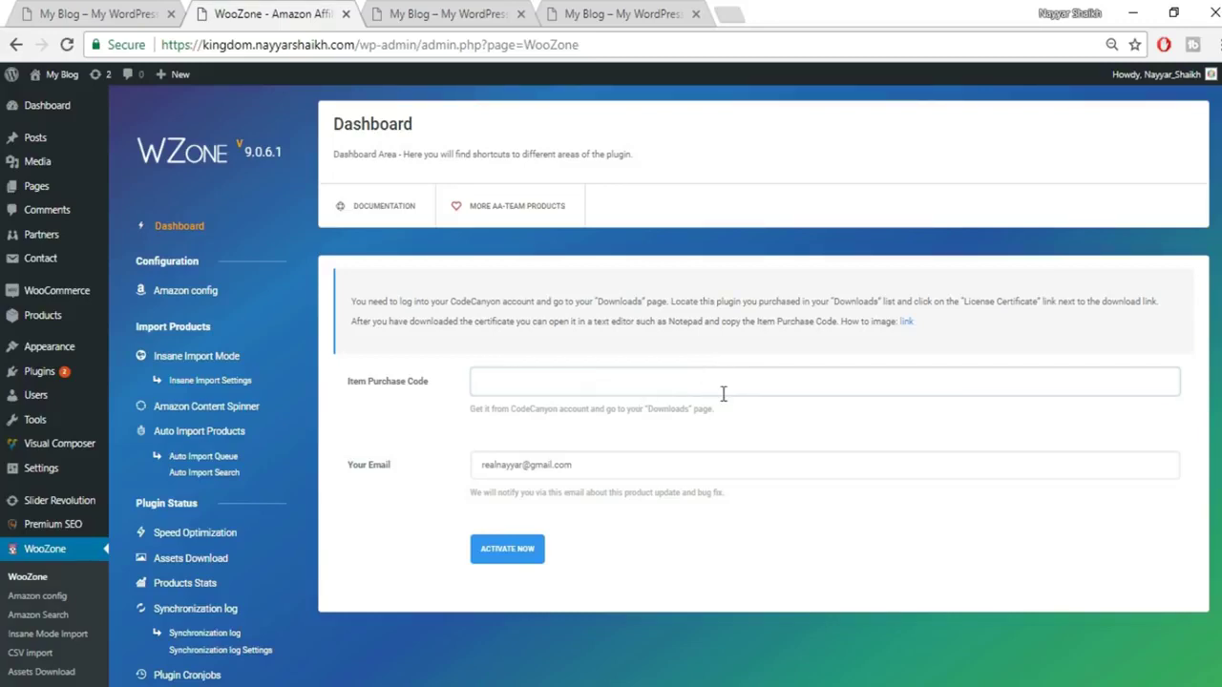
key("ctrl+v")
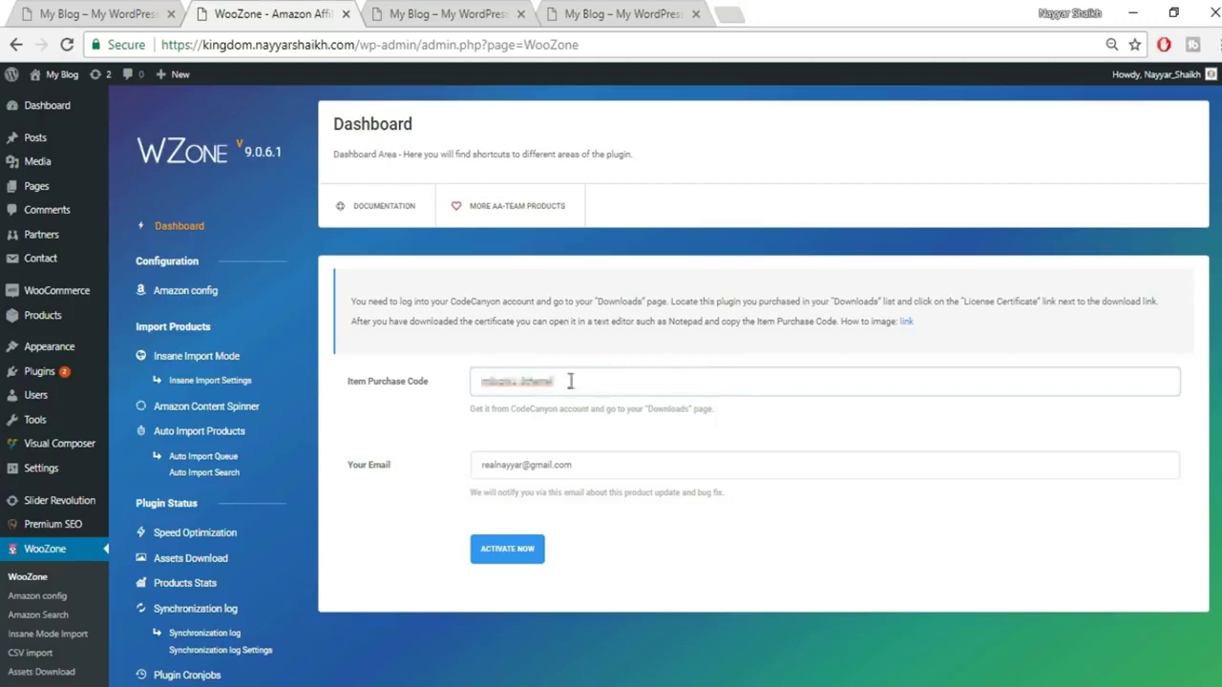
left_click(515, 554)
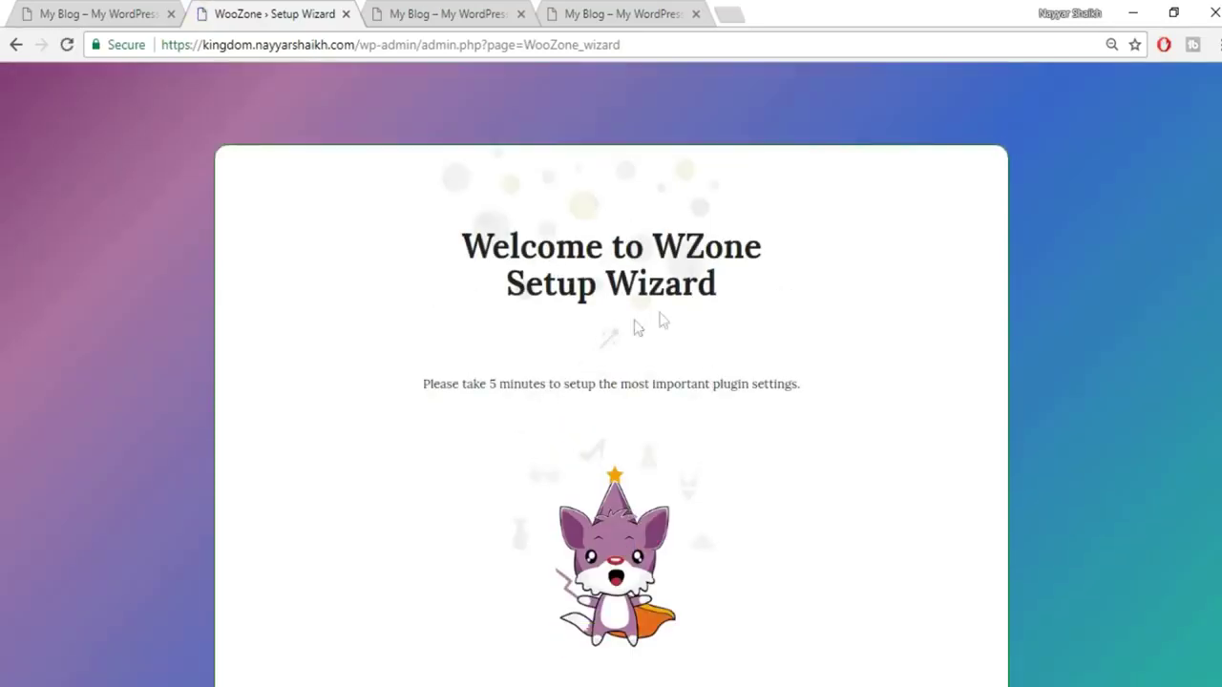
Step: Look over the WZone Setup Wizard welcome page, then begin with Get Started
scroll(717, 365, "down", 2)
scroll(813, 512, "up", 1)
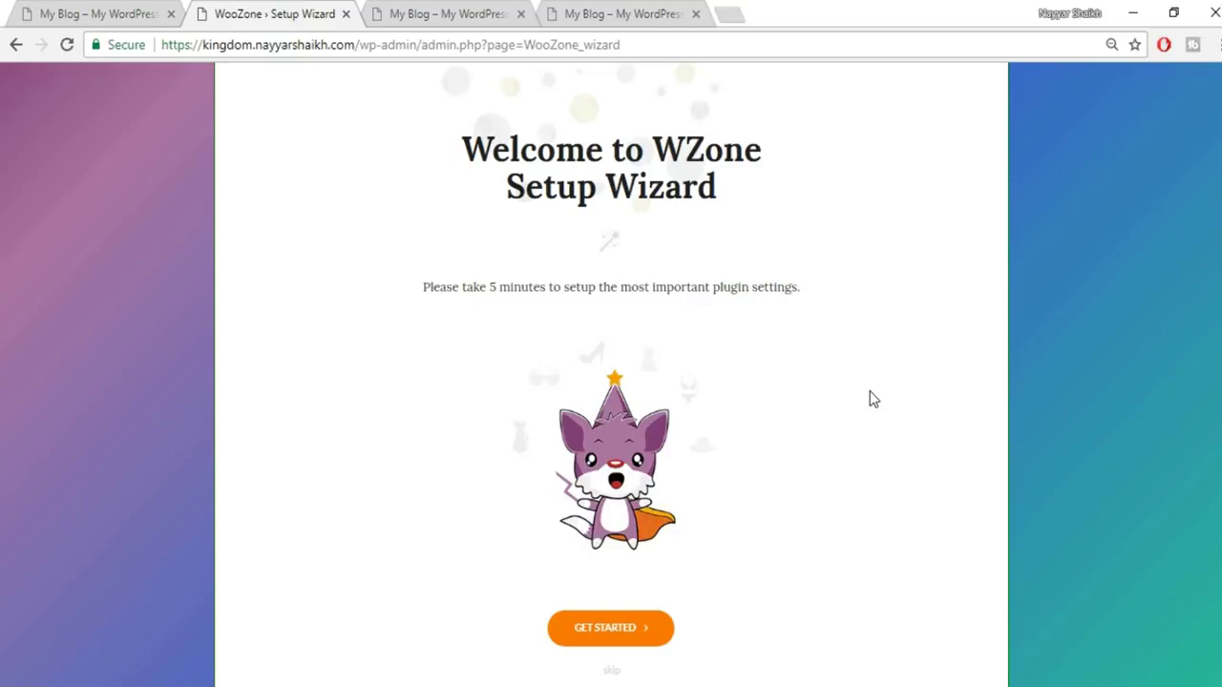
scroll(871, 399, "up", 1)
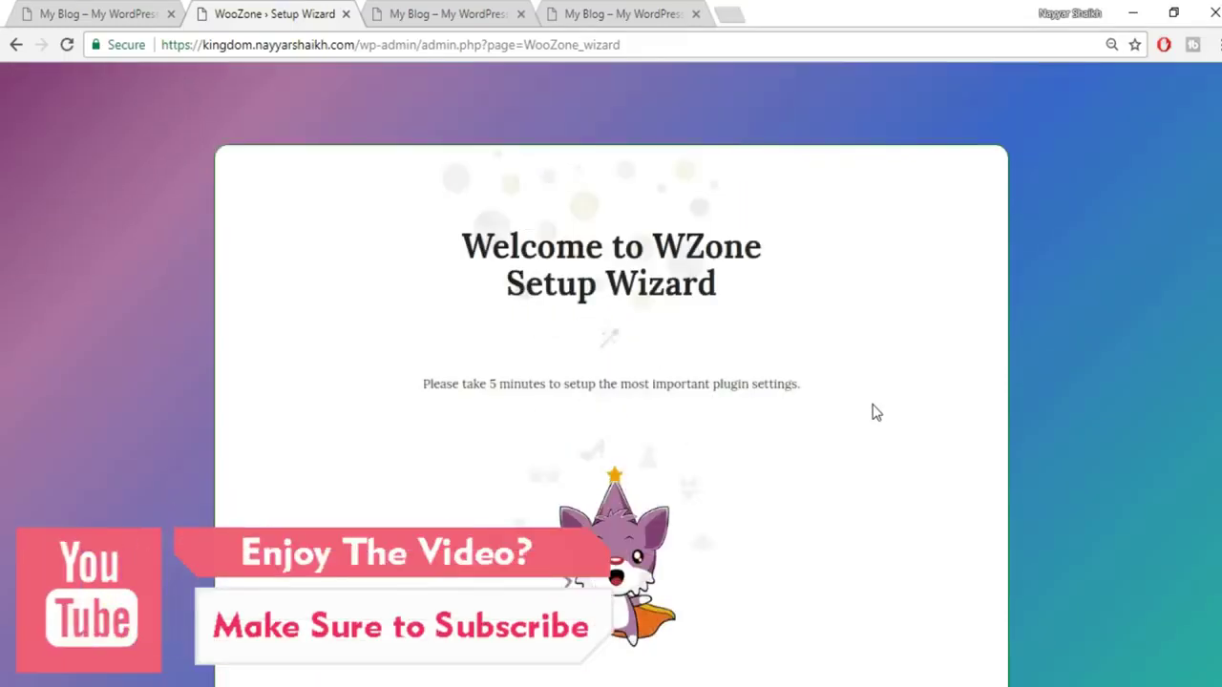
scroll(884, 387, "down", 2)
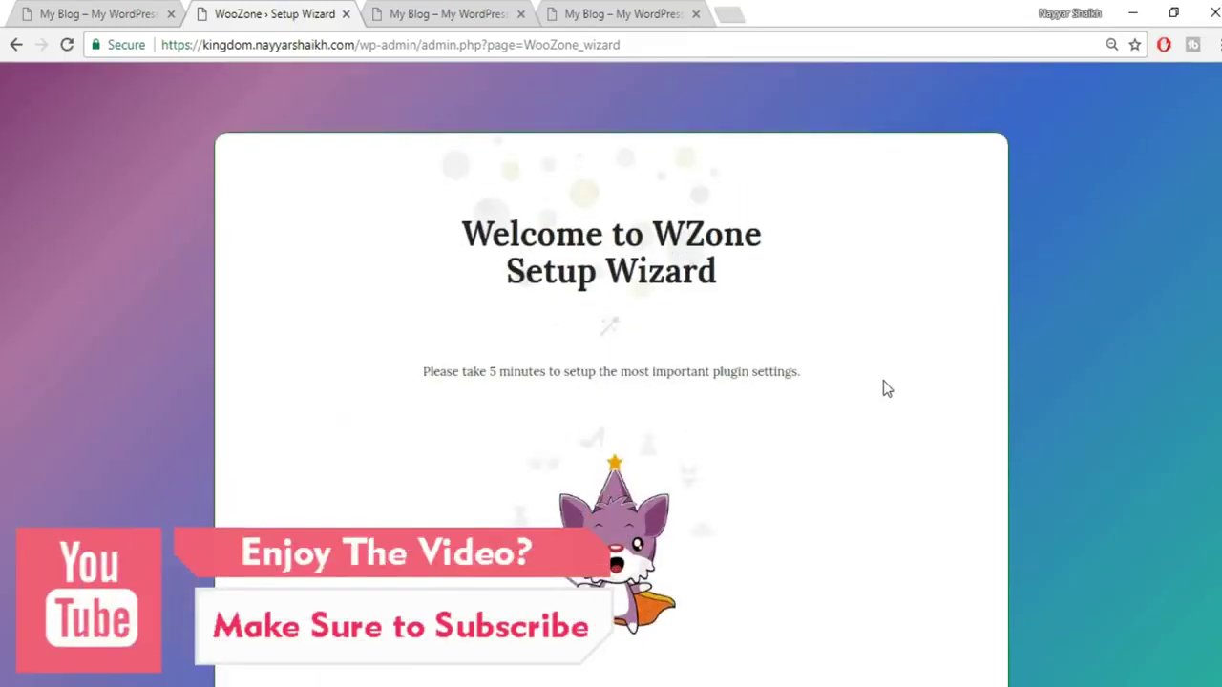
scroll(884, 388, "up", 1)
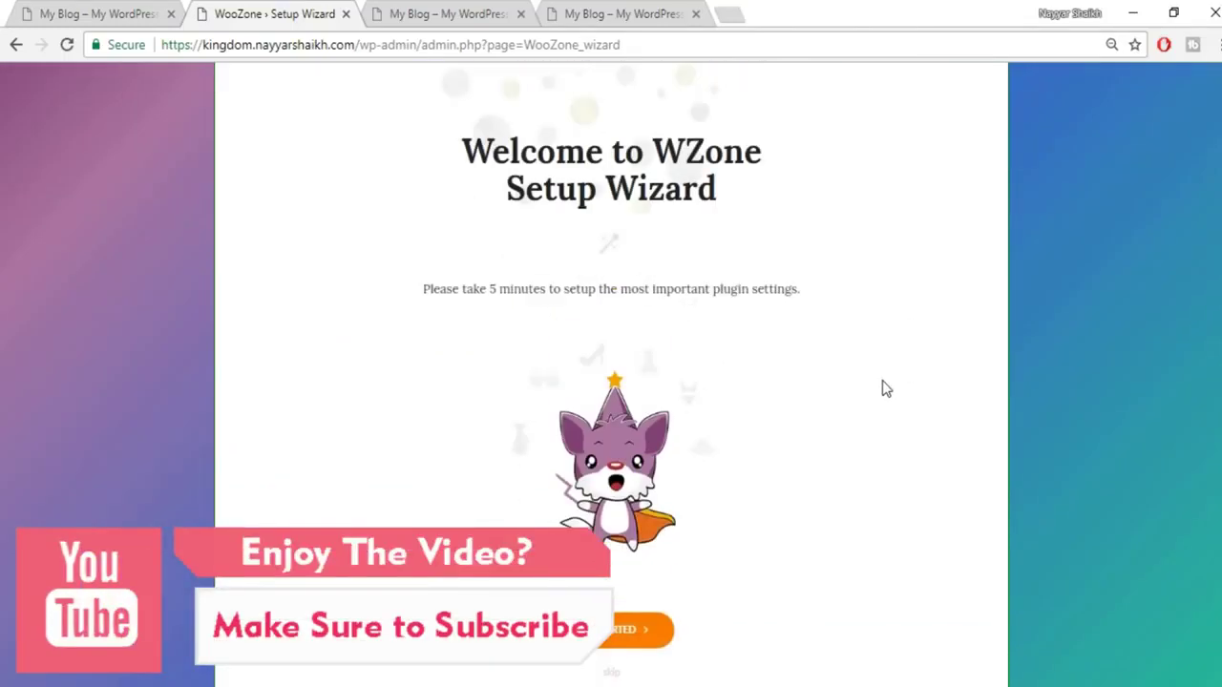
left_click(604, 645)
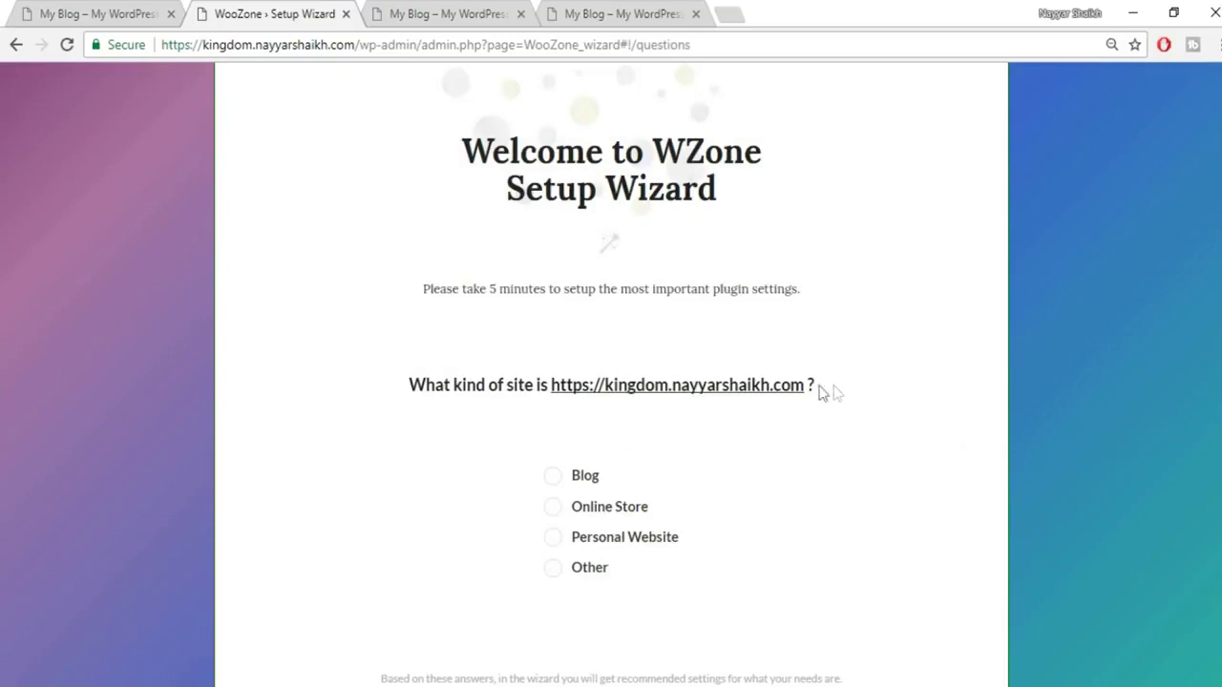
Step: Answer the site-type question with Online Store and continue
scroll(843, 392, "down", 1)
left_click(588, 382)
left_click(645, 417)
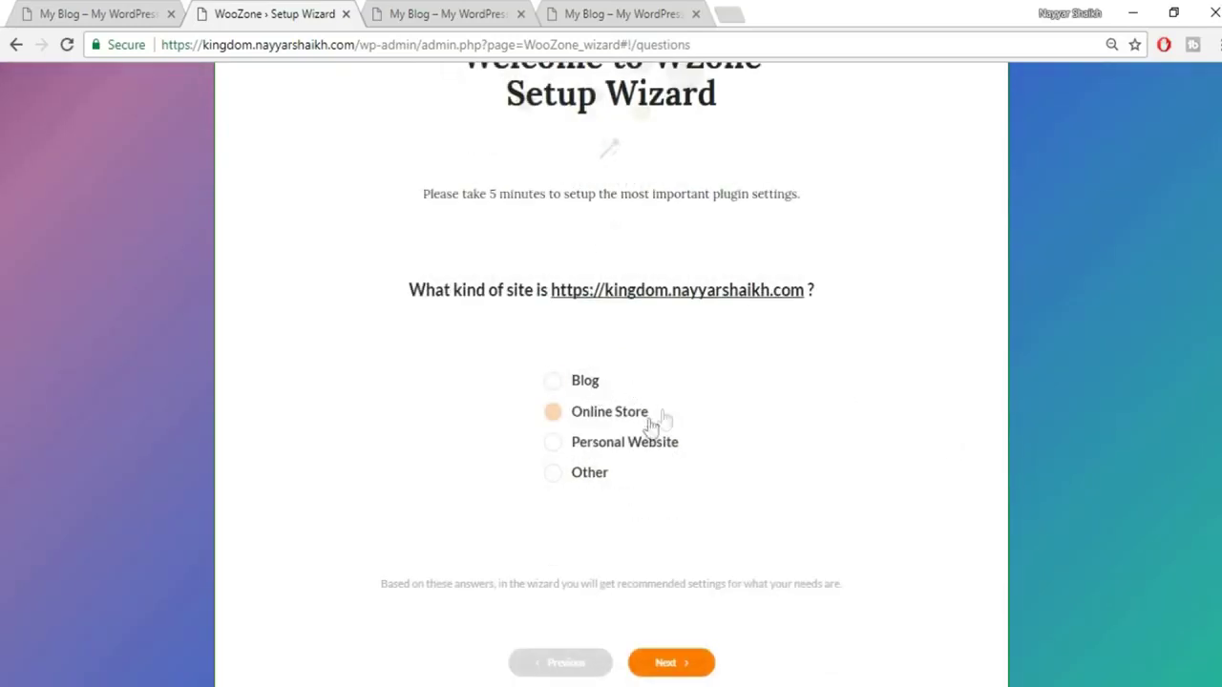
left_click(621, 421)
scroll(862, 401, "down", 1)
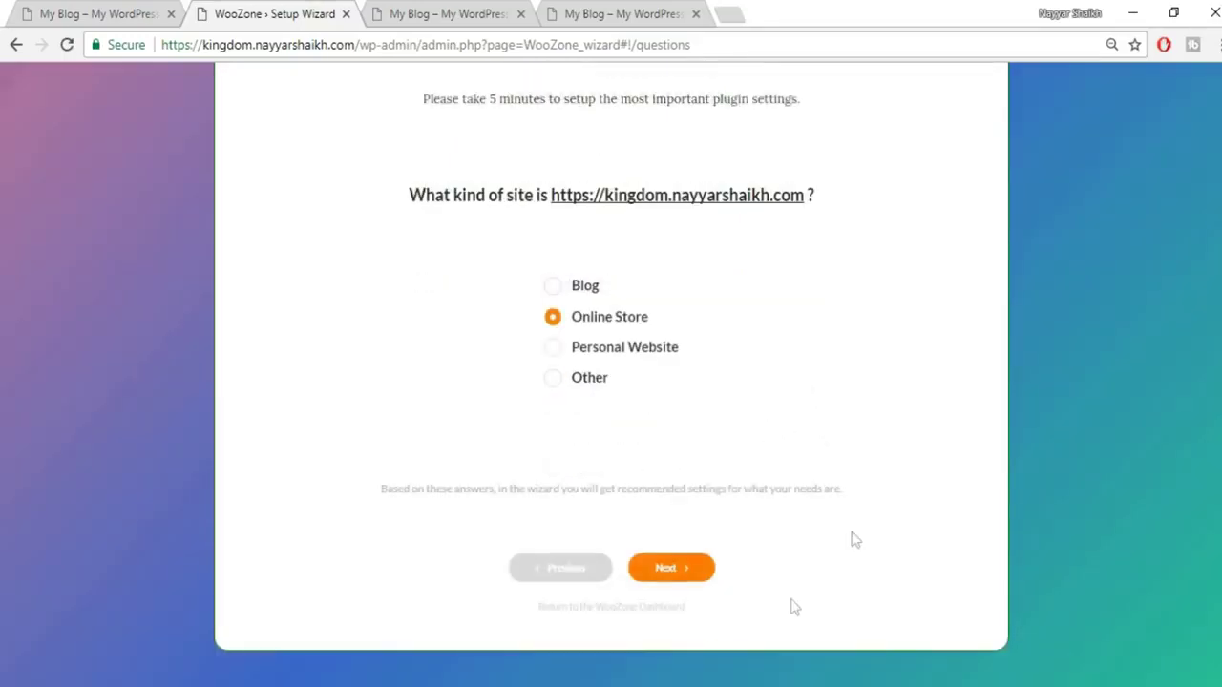
left_click(668, 567)
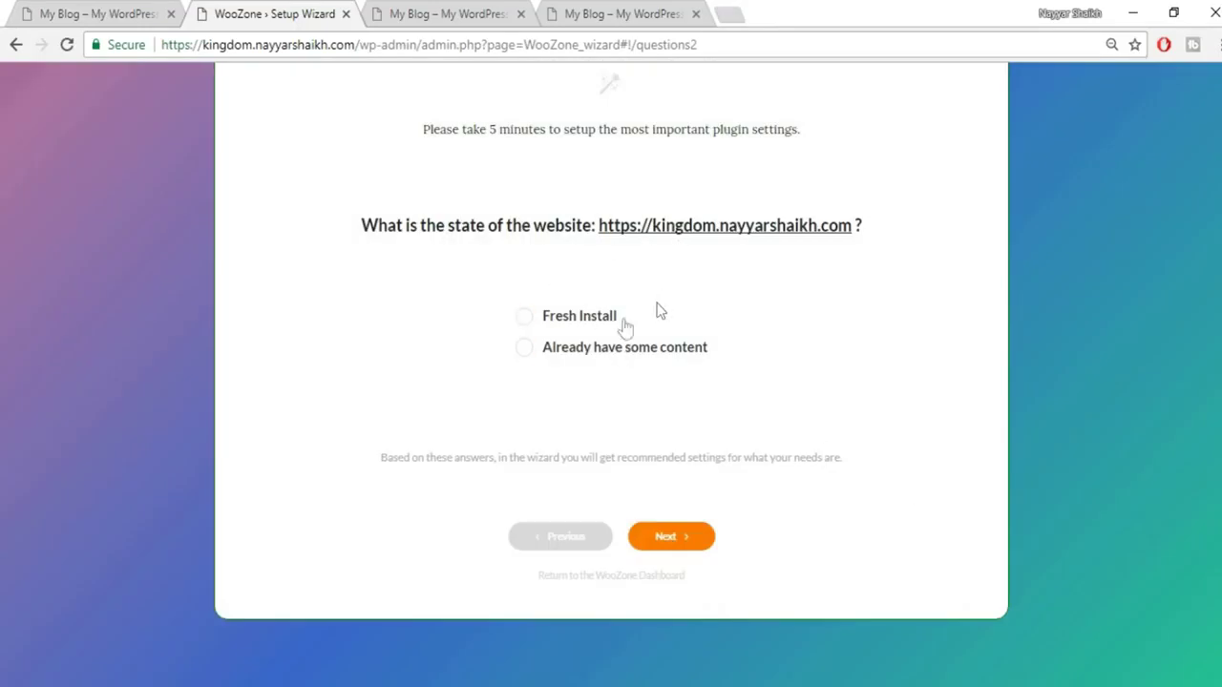
Step: Choose Fresh Install, then the new-website-with-Amazon-products purpose, and continue to Settings
left_click(647, 350)
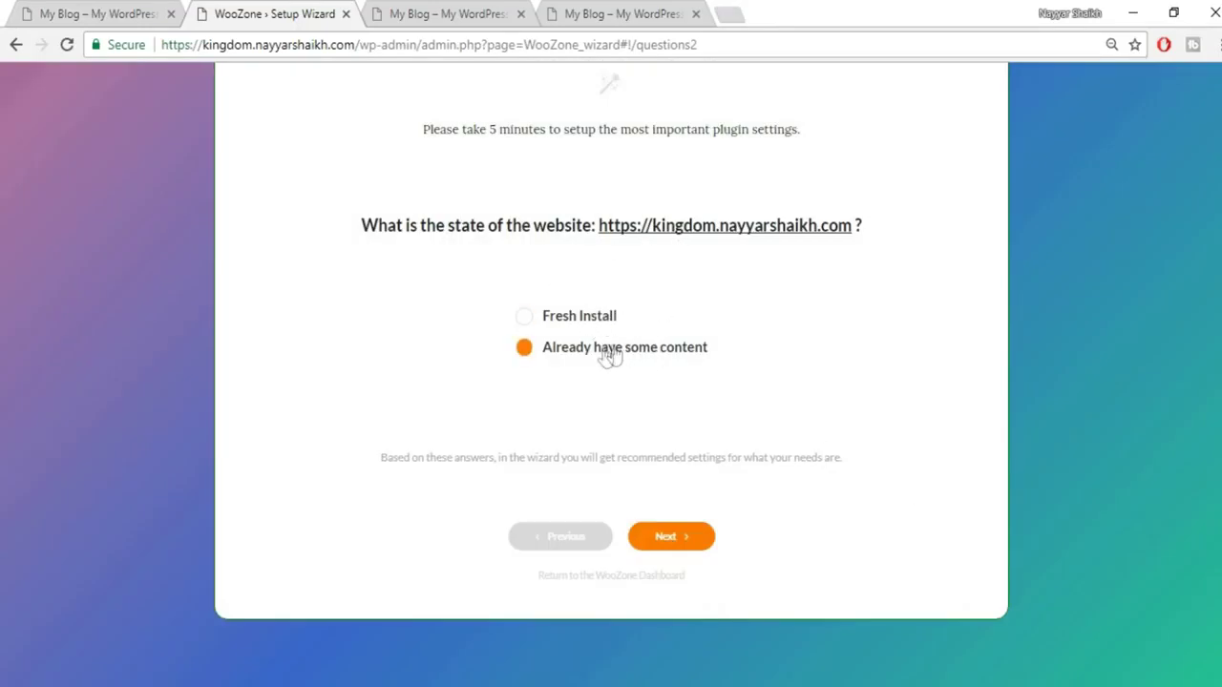
left_click(585, 324)
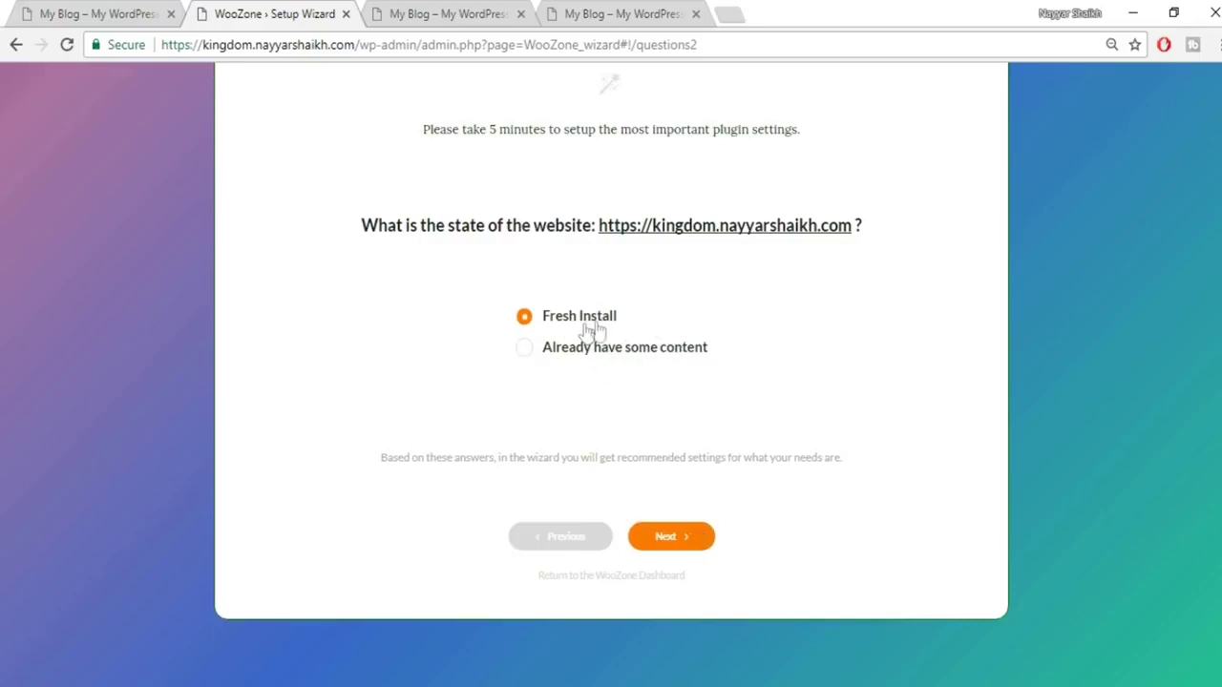
left_click(687, 540)
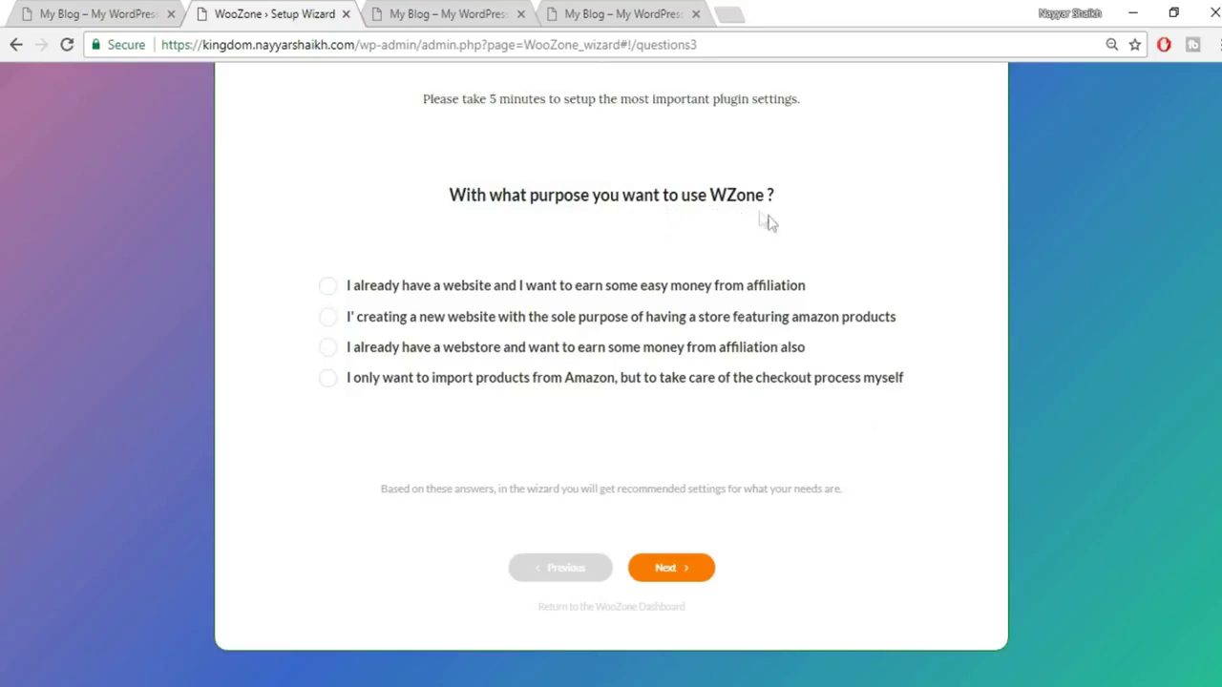
left_click(540, 349)
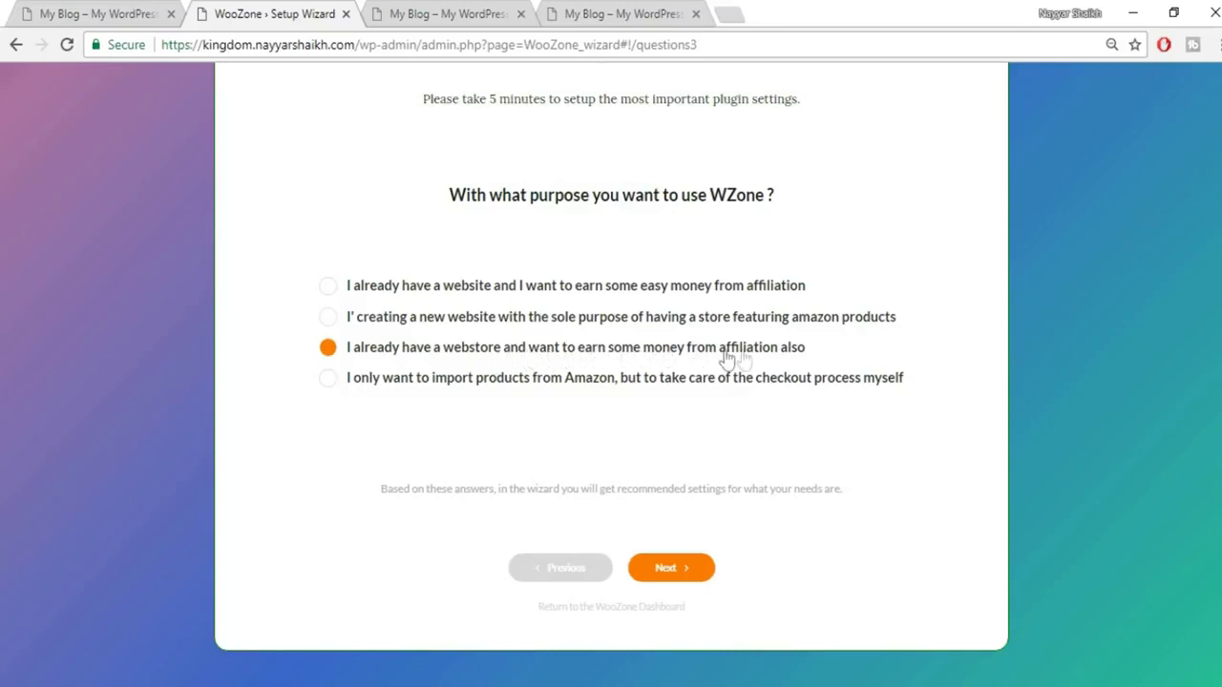
left_click(453, 325)
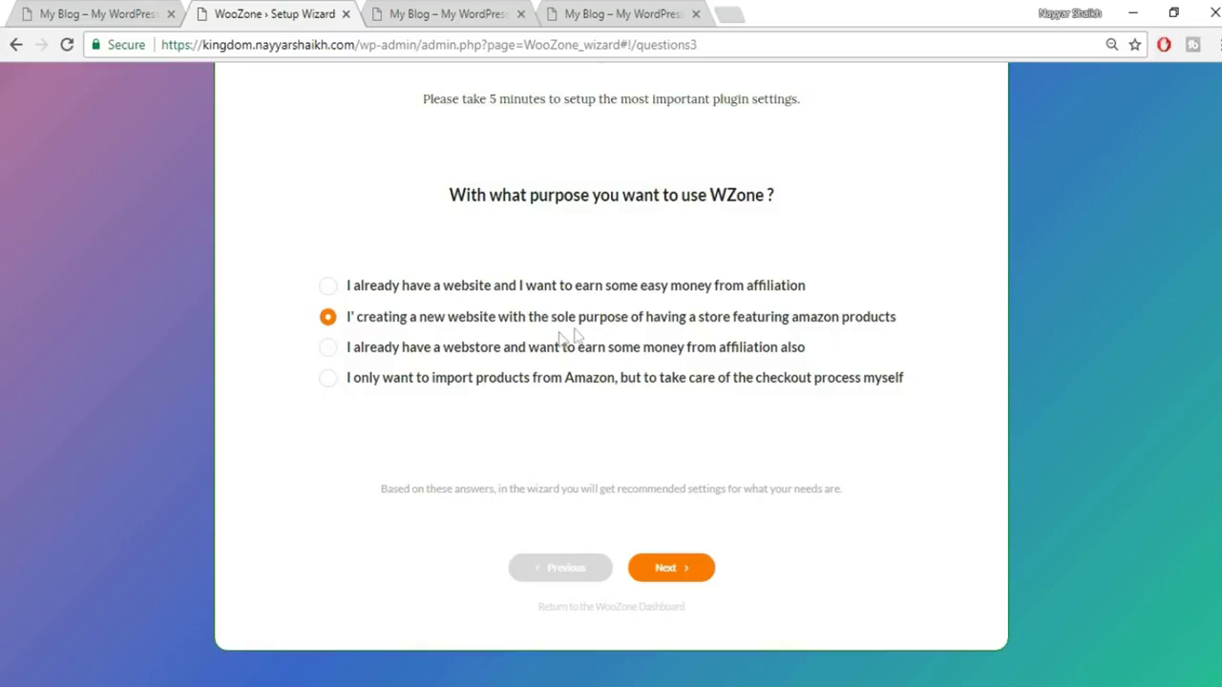
left_click(697, 567)
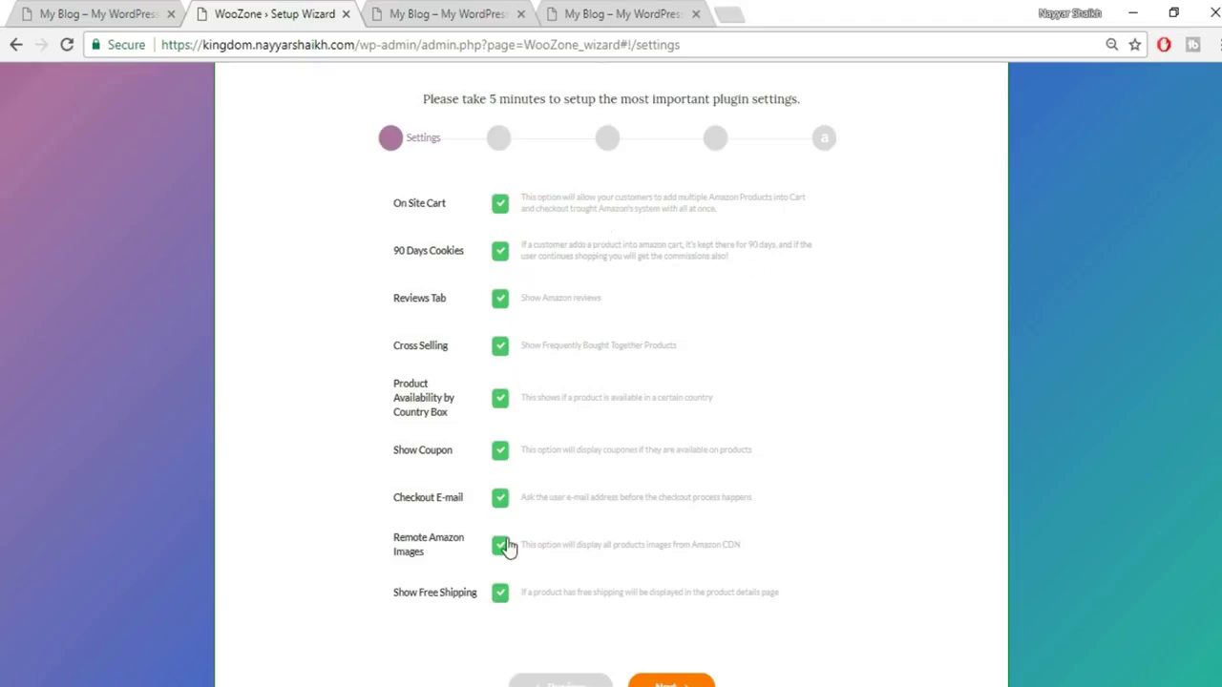
scroll(506, 549, "down", 1)
Step: Accept default settings; keep prices from Amazon OR other sellers and merchant Amazon and other sellers
left_click(669, 606)
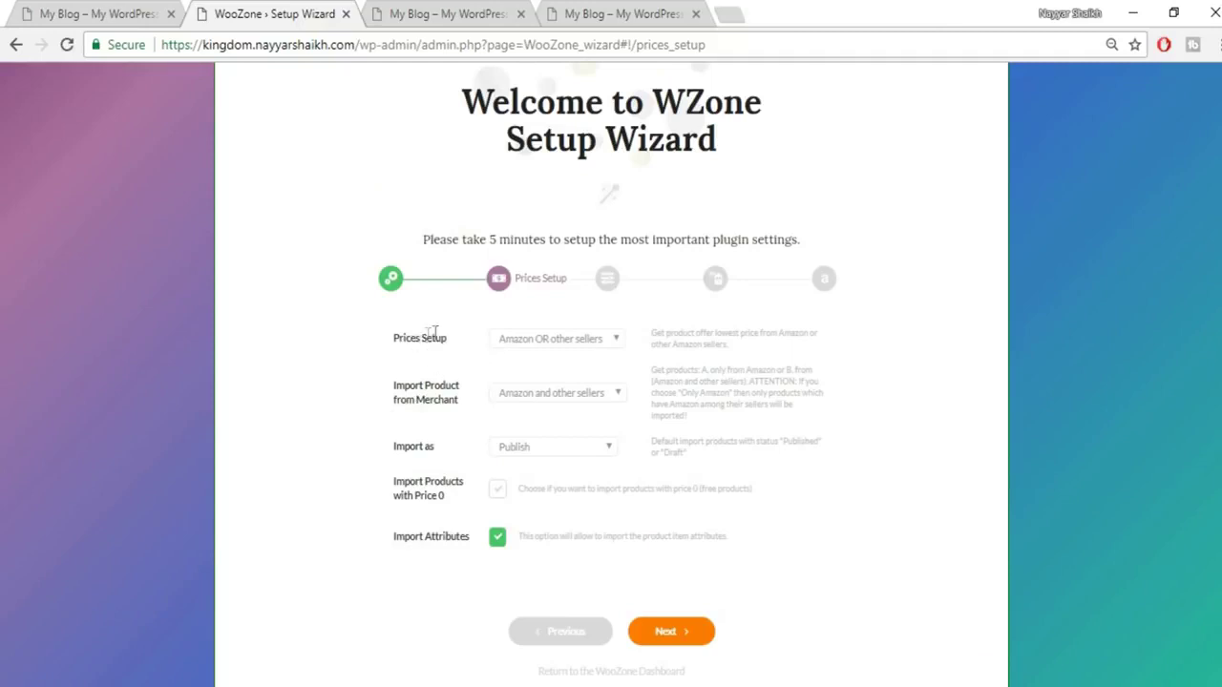
left_click(568, 343)
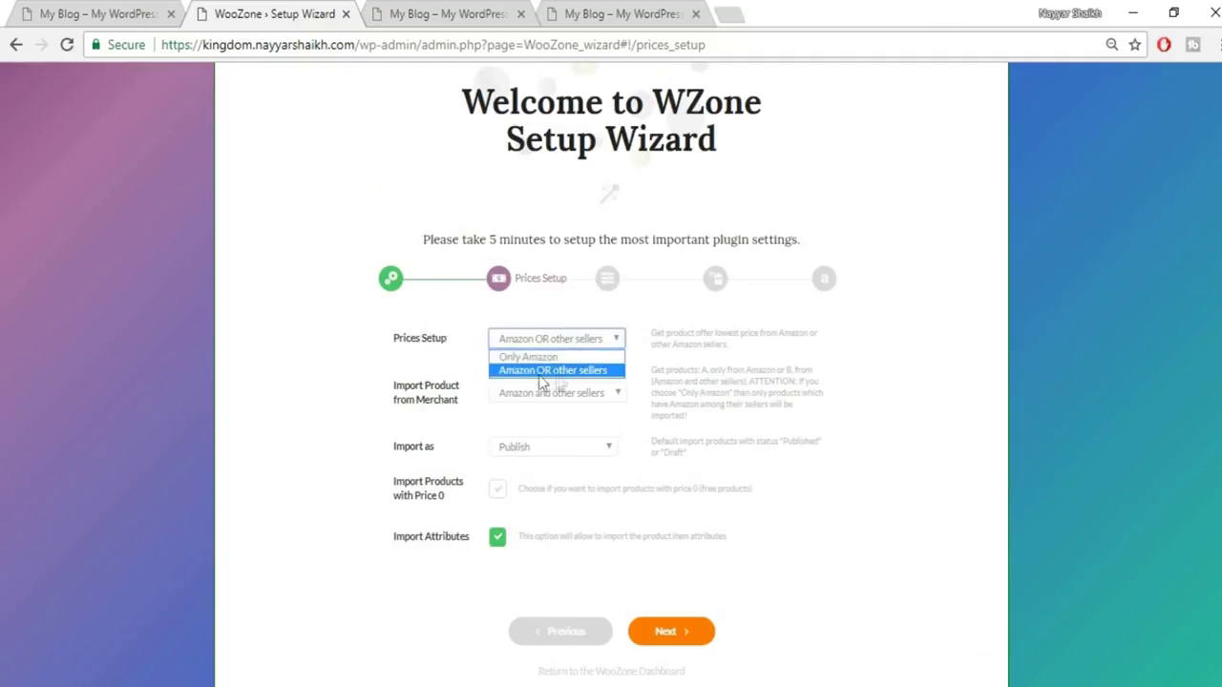
left_click(576, 375)
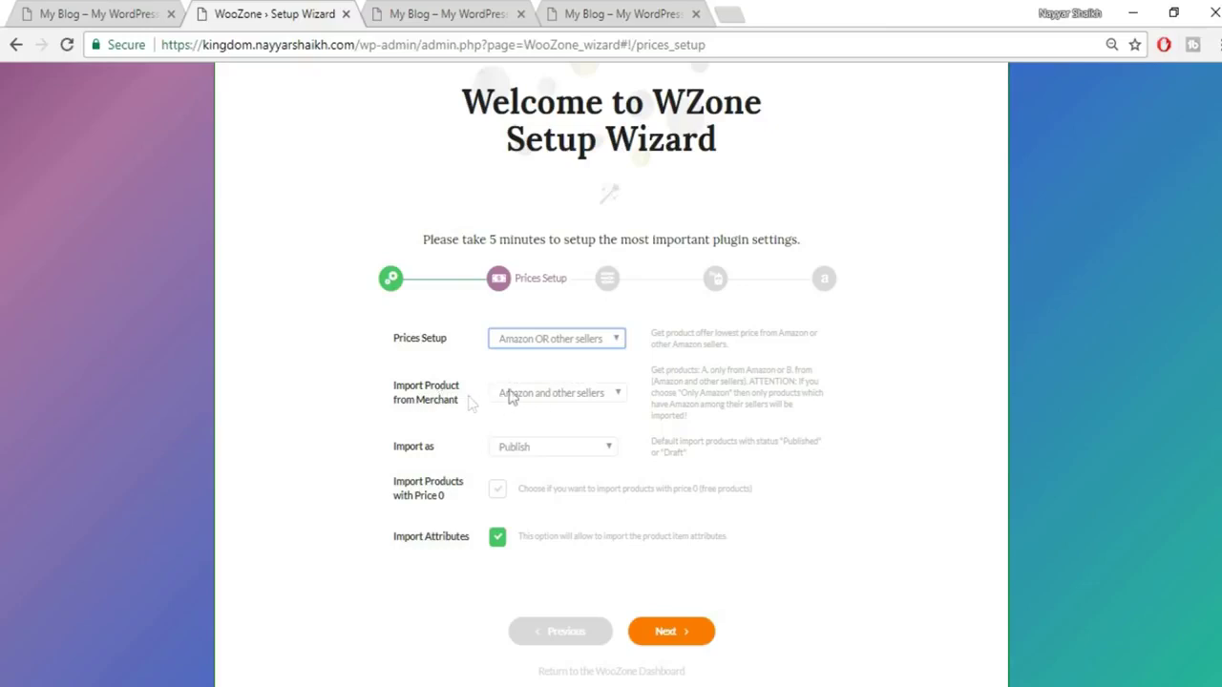
left_click(539, 395)
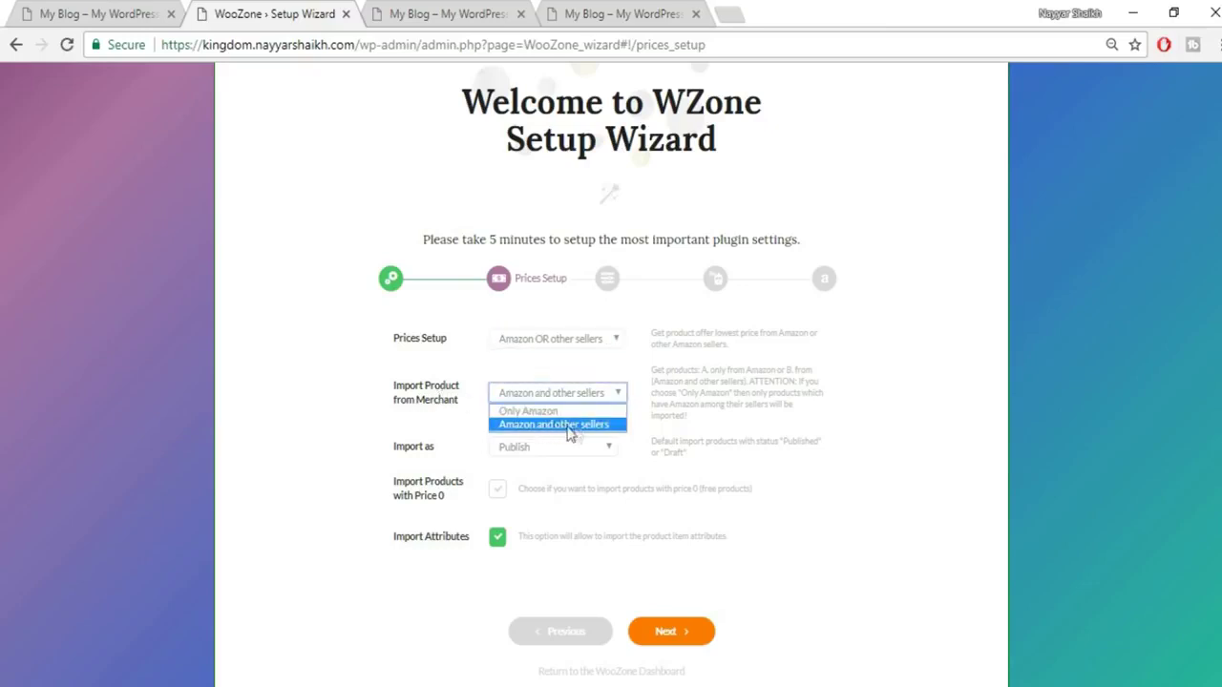
left_click(584, 430)
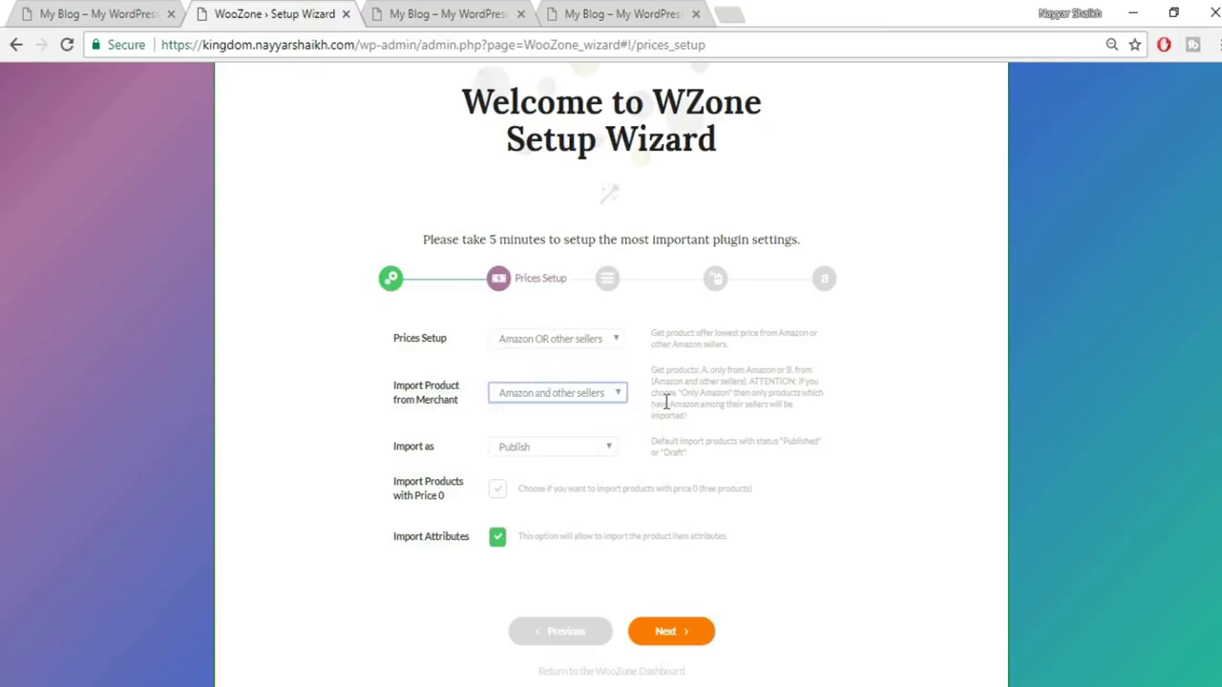
Step: Keep imported products set to Publish and confirm the Prices Setup
left_click(588, 454)
left_click(546, 507)
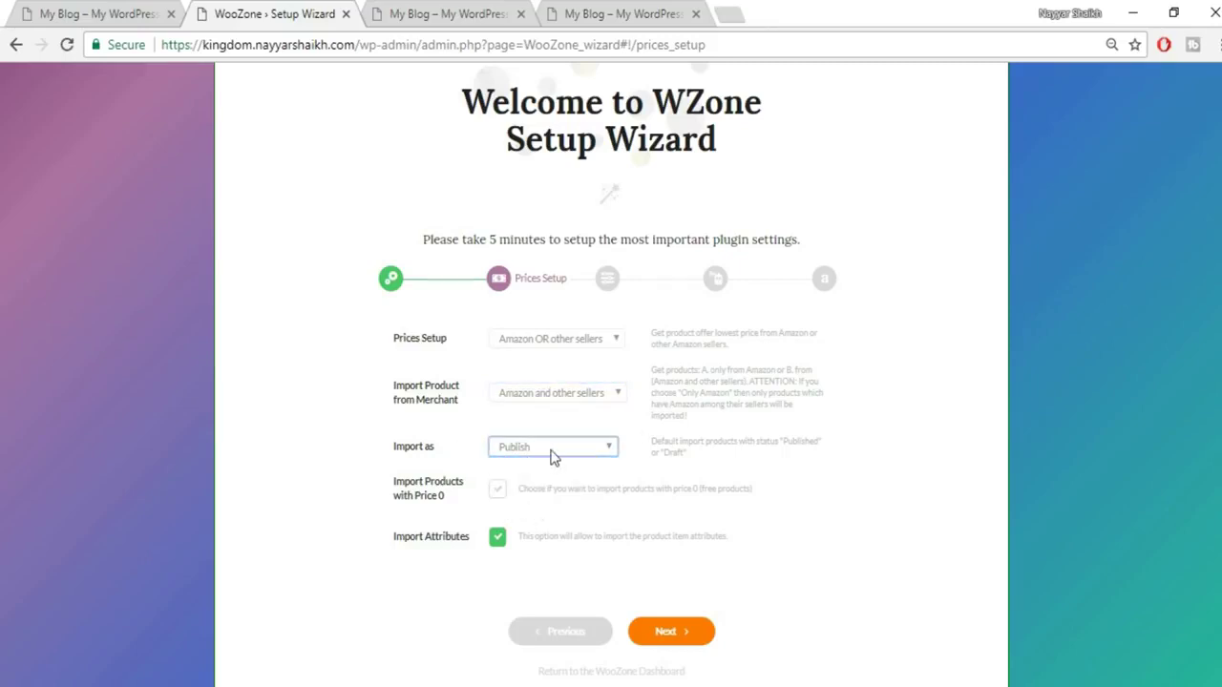
left_click(552, 458)
left_click(553, 465)
left_click(592, 451)
left_click(785, 468)
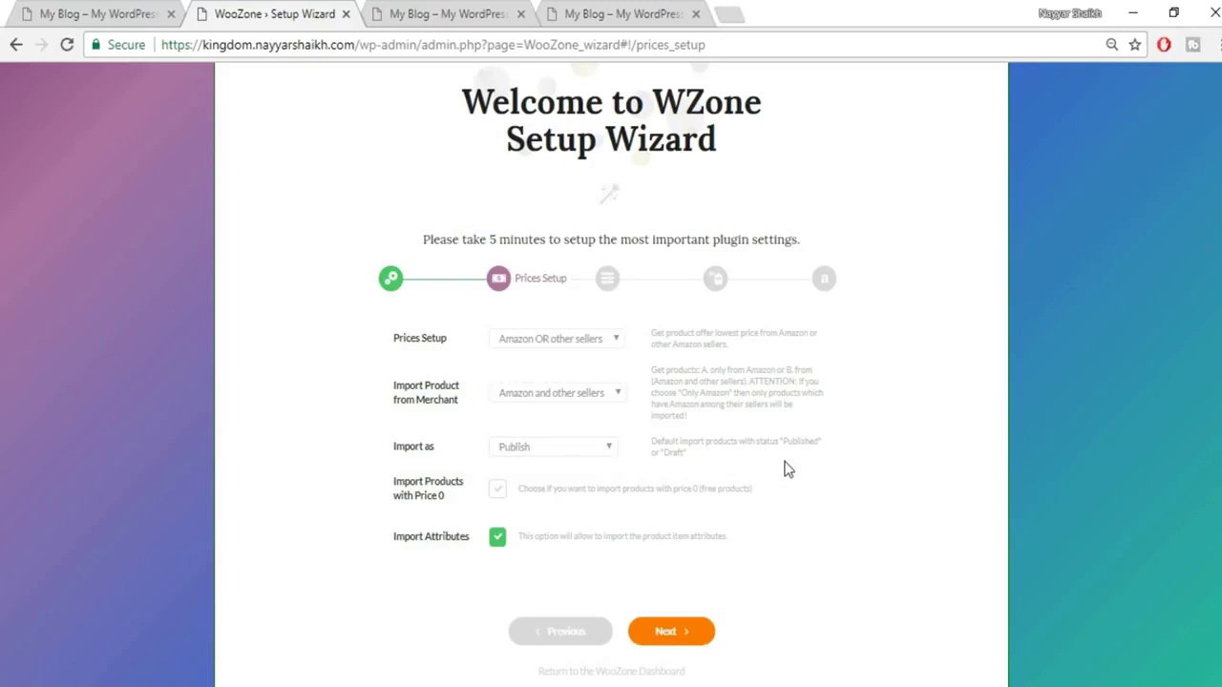
left_click(567, 449)
left_click(555, 466)
scroll(1021, 426, "down", 1)
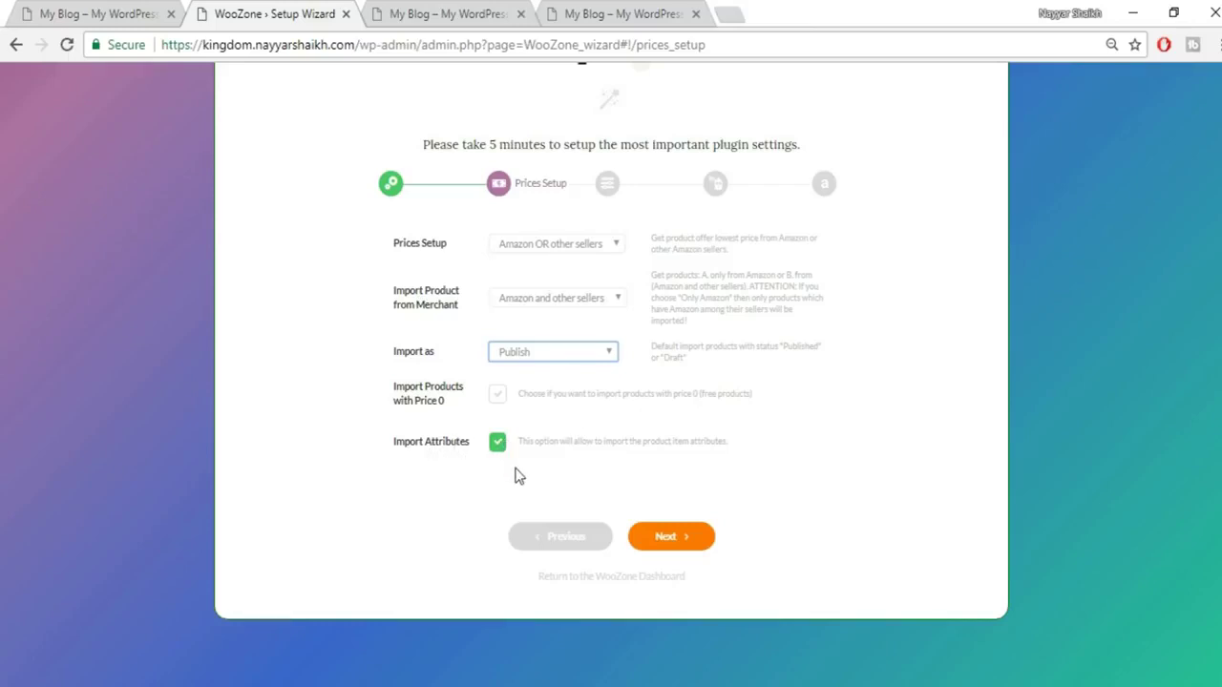
left_click(690, 542)
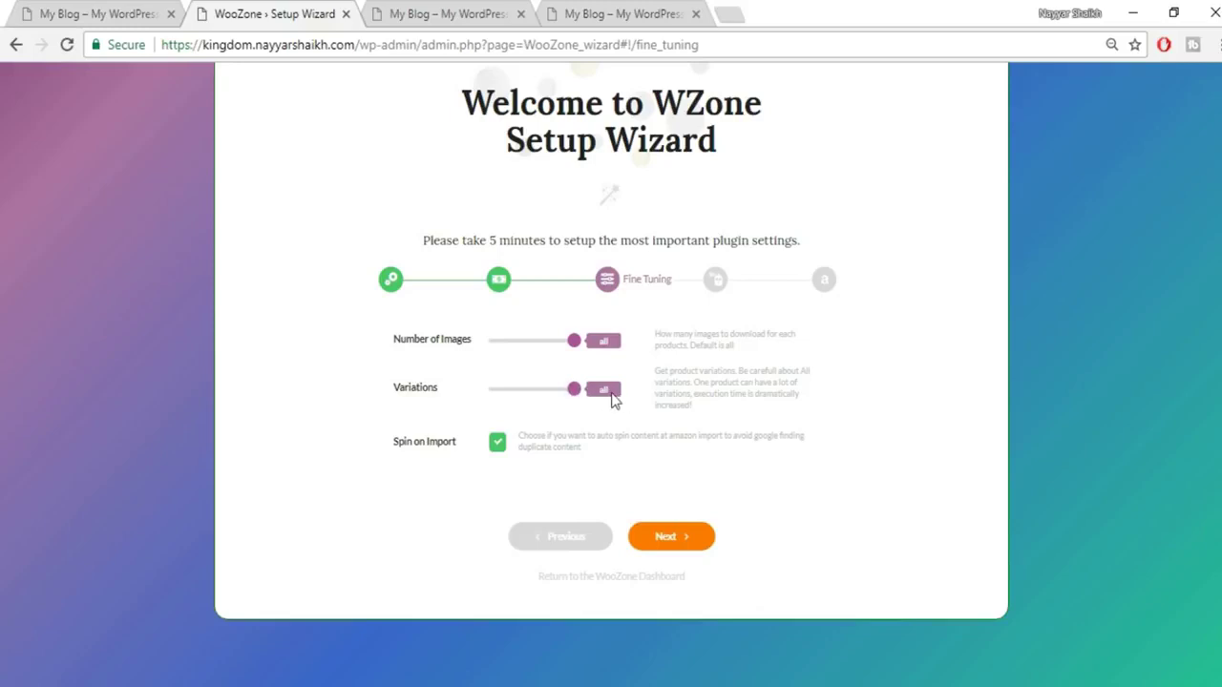
Step: Leave the Fine Tuning images and variations limits at 'all' and continue
left_click_drag(541, 390, 748, 397)
mouse_move(573, 409)
left_mouse_down()
mouse_move(625, 414)
mouse_move(594, 406)
left_mouse_up()
left_click(684, 541)
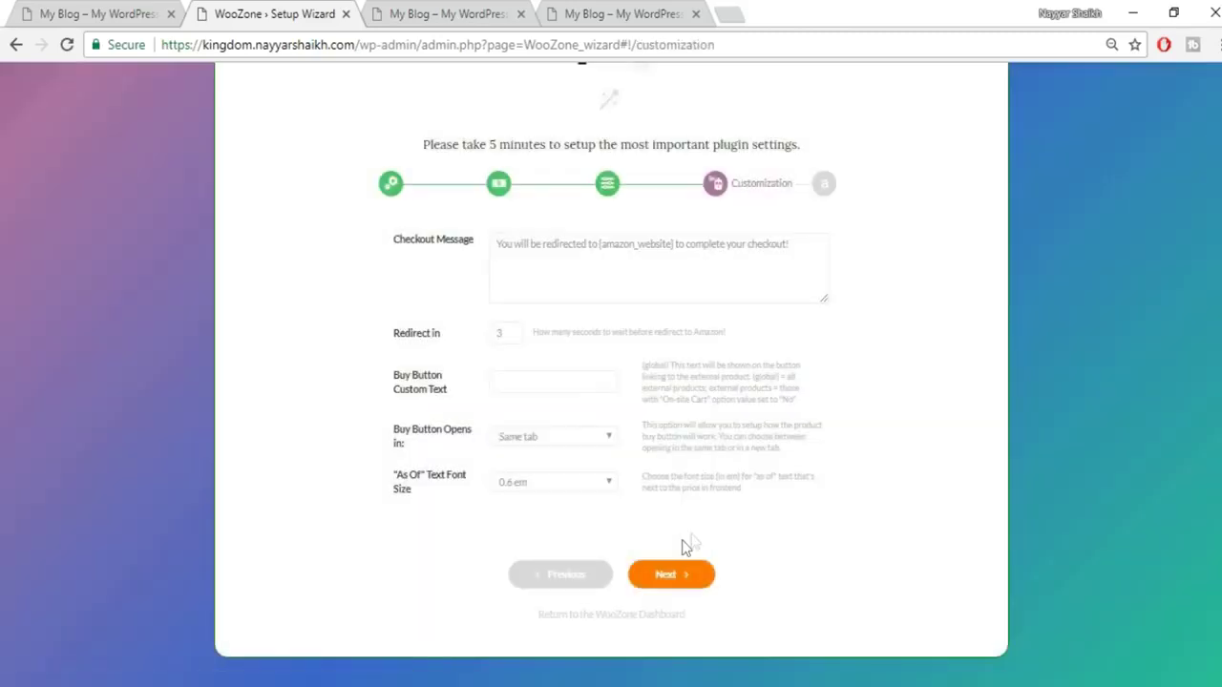
Step: Set the redirect delay to 1 second and the buy button text to 'Buy Now', opening in the same tab
left_click(543, 261)
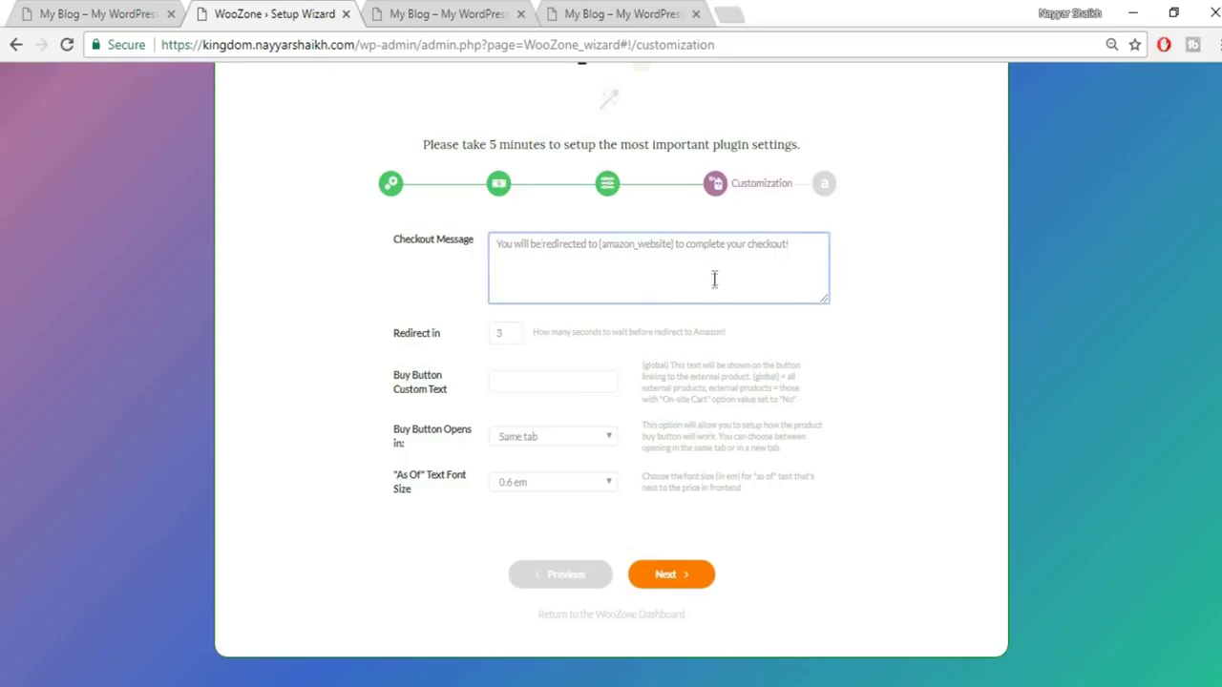
left_click_drag(513, 335, 478, 336)
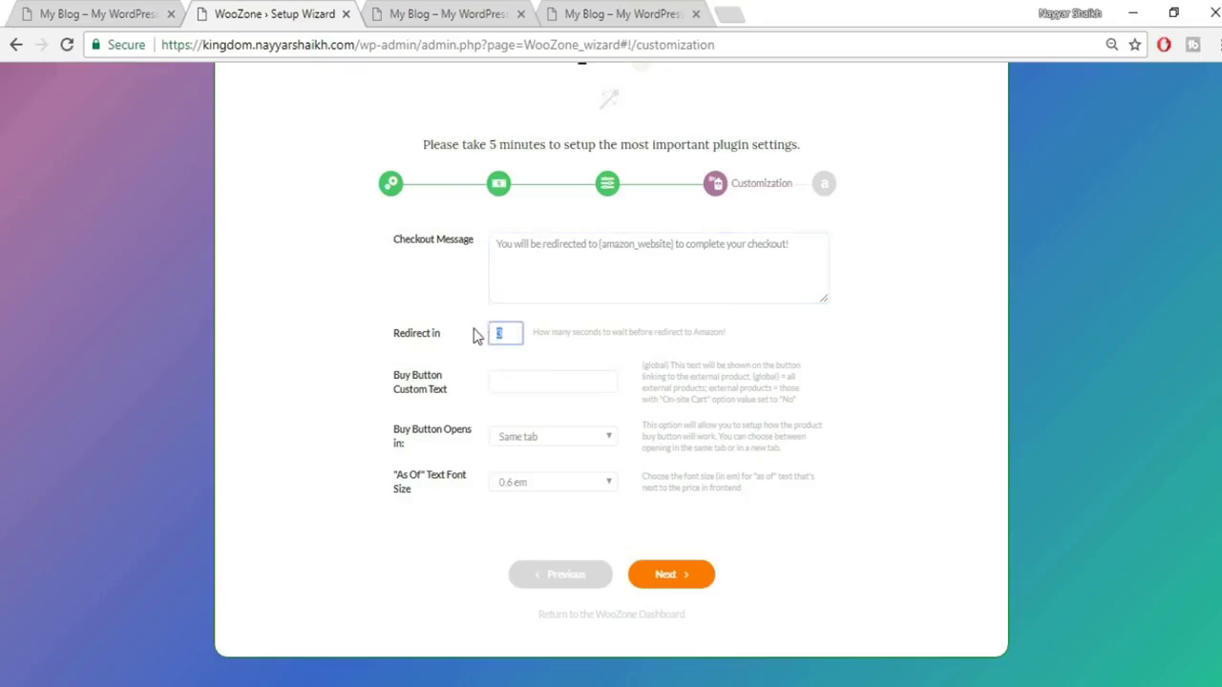
left_click(525, 352)
left_click(504, 338)
left_click(535, 359)
left_click(551, 389)
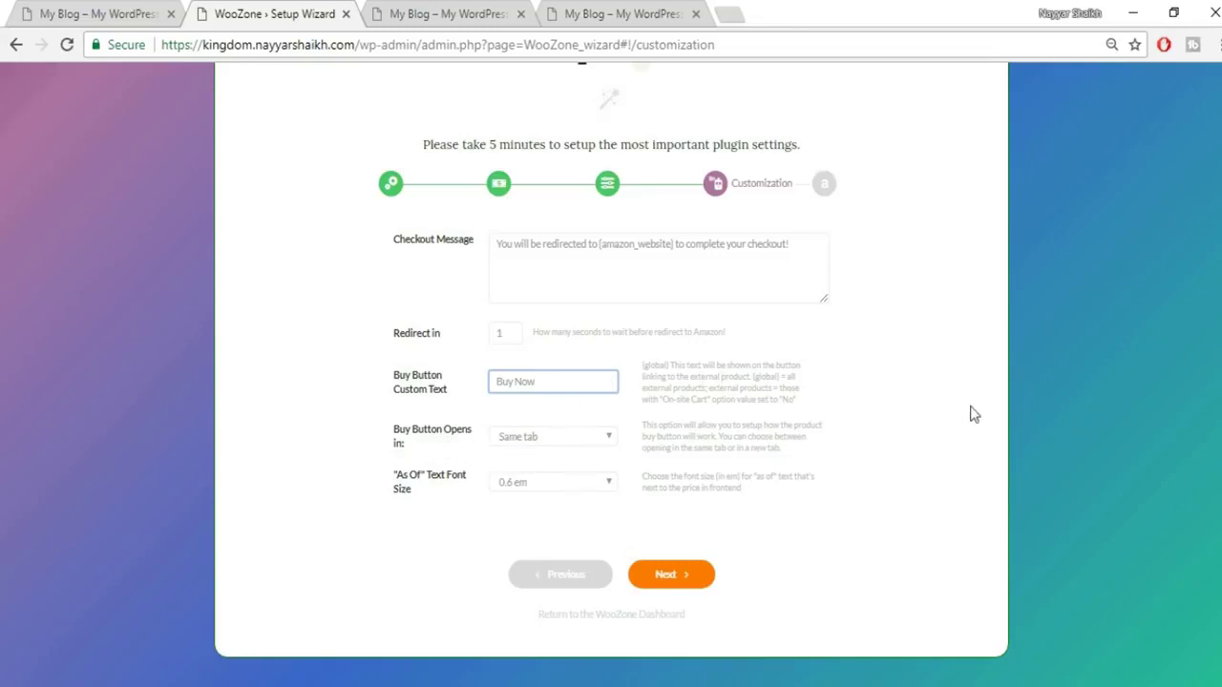
left_click(576, 439)
left_click(573, 455)
Step: Advance to the Amazon Keys step, then open a new browser tab and start typing 'affiliate-'
left_click(686, 577)
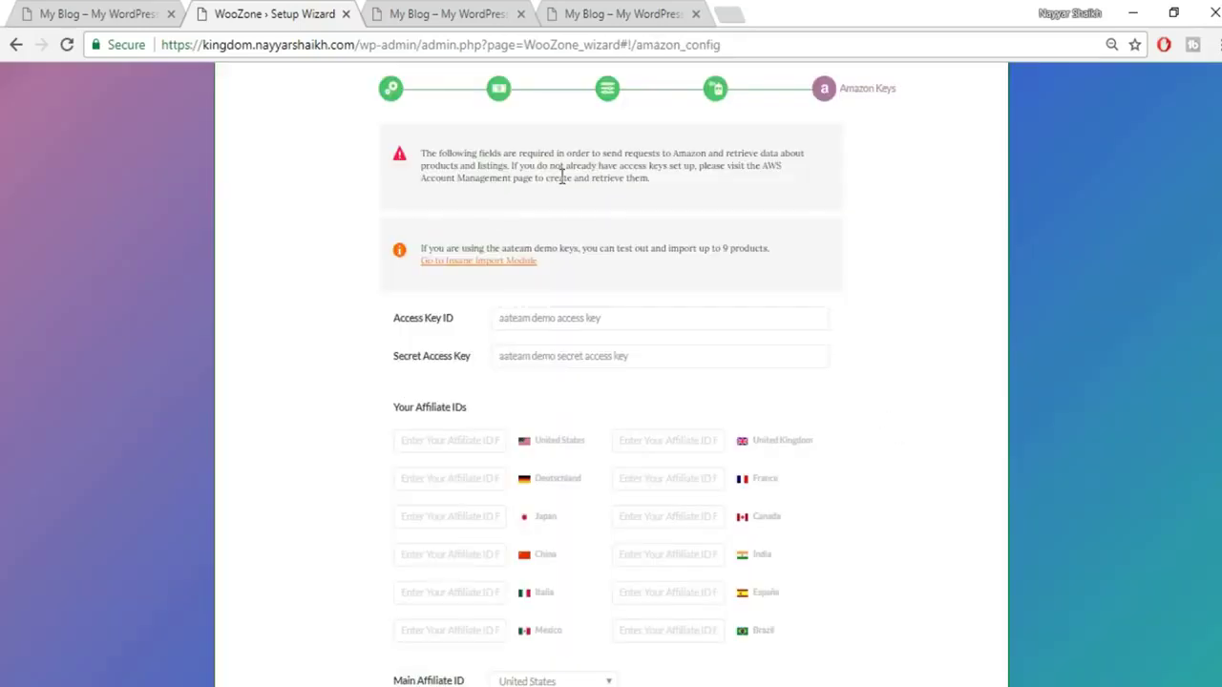
scroll(743, 291, "down", 1)
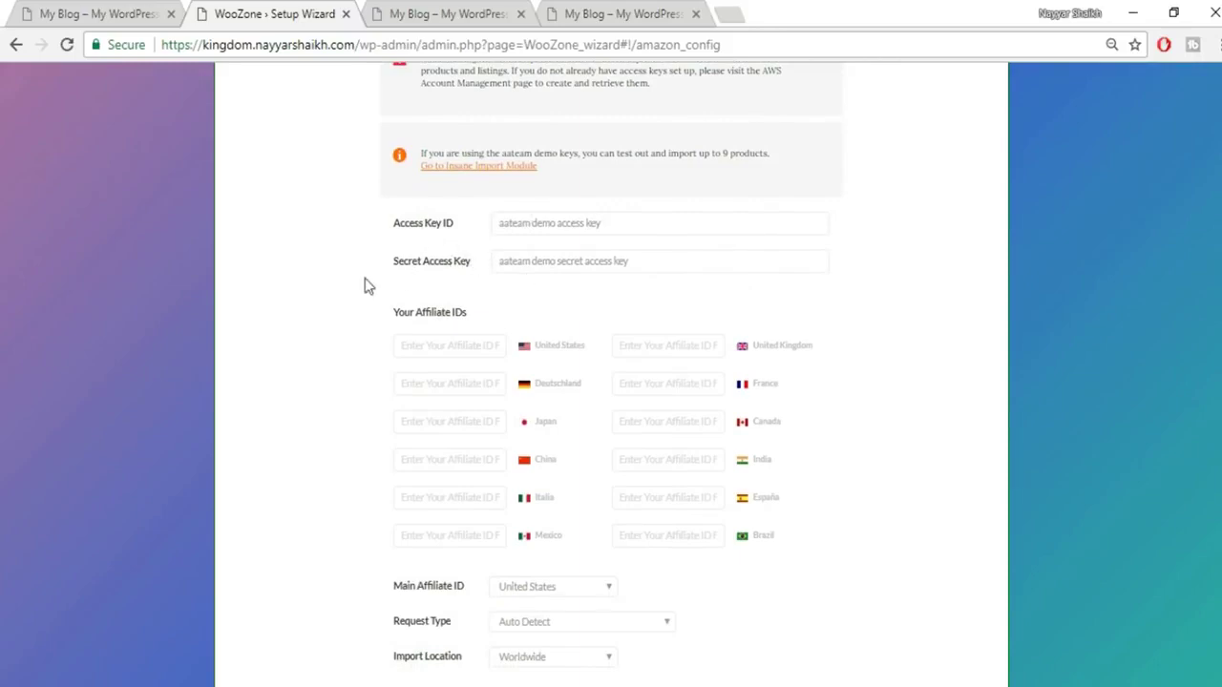
scroll(859, 286, "down", 1)
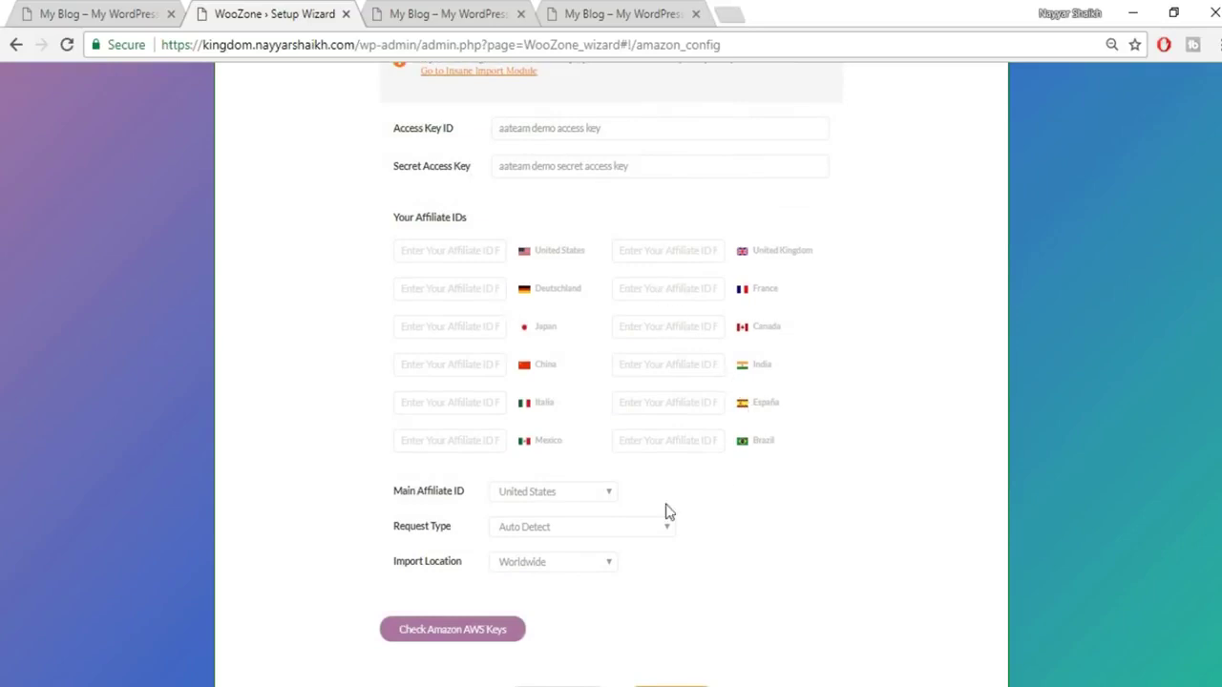
scroll(754, 420, "up", 1)
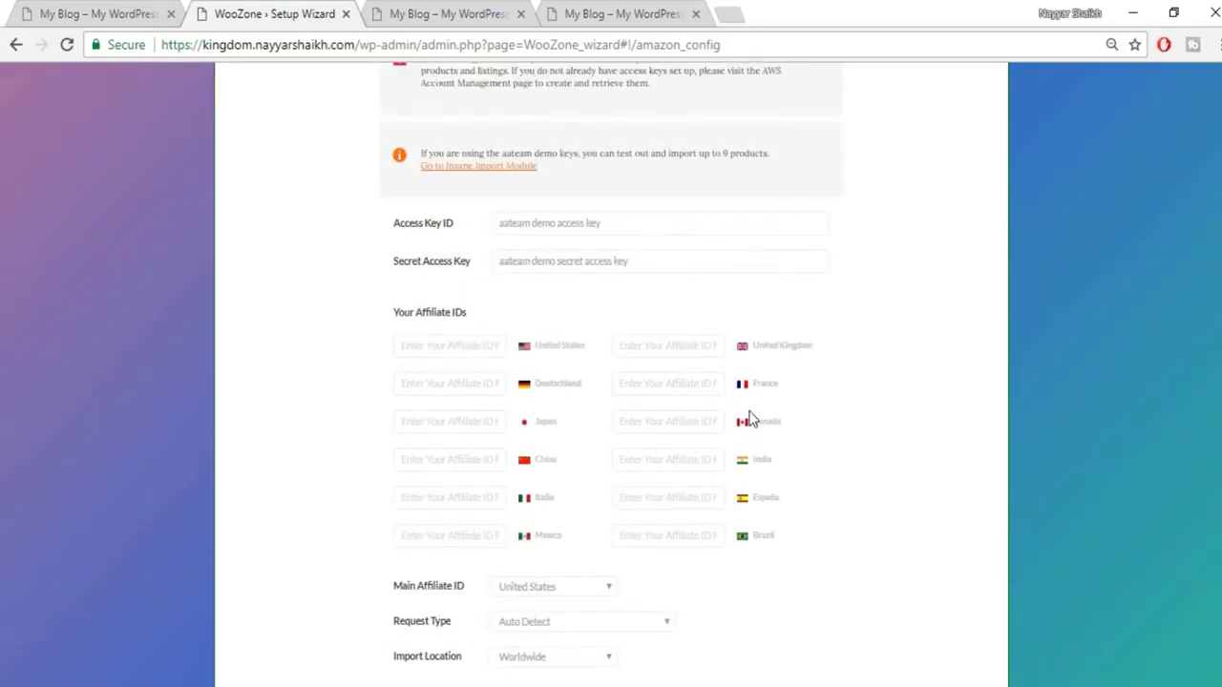
left_click(732, 13)
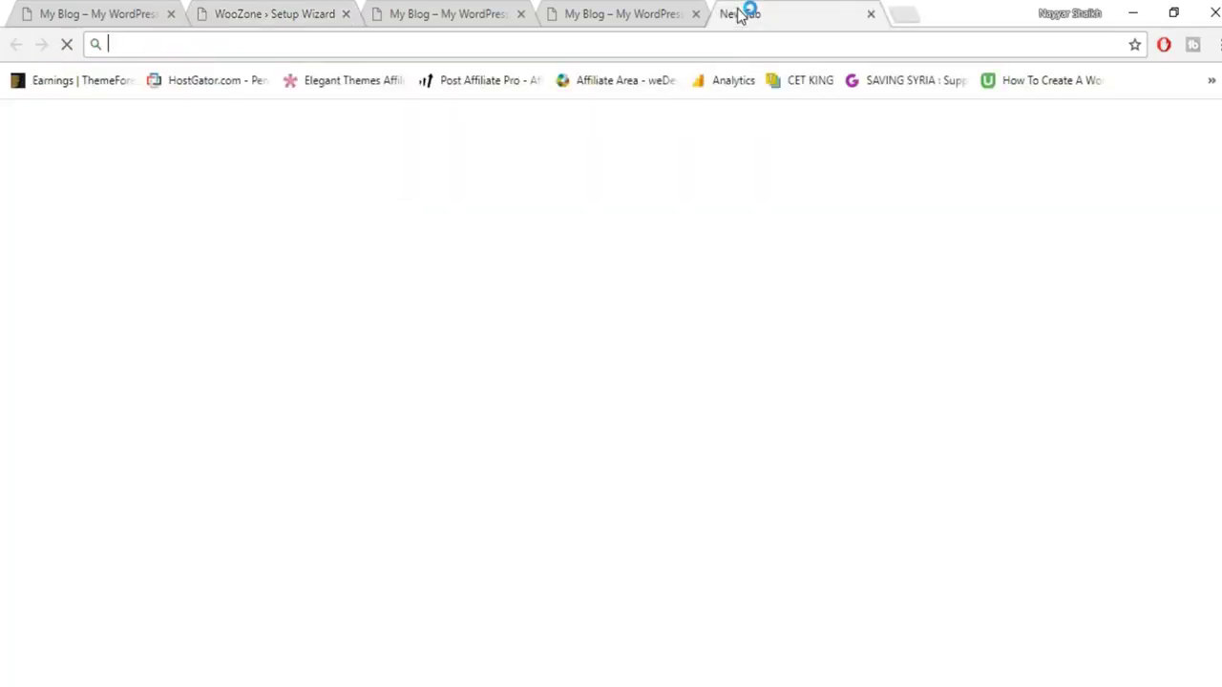
type("affi")
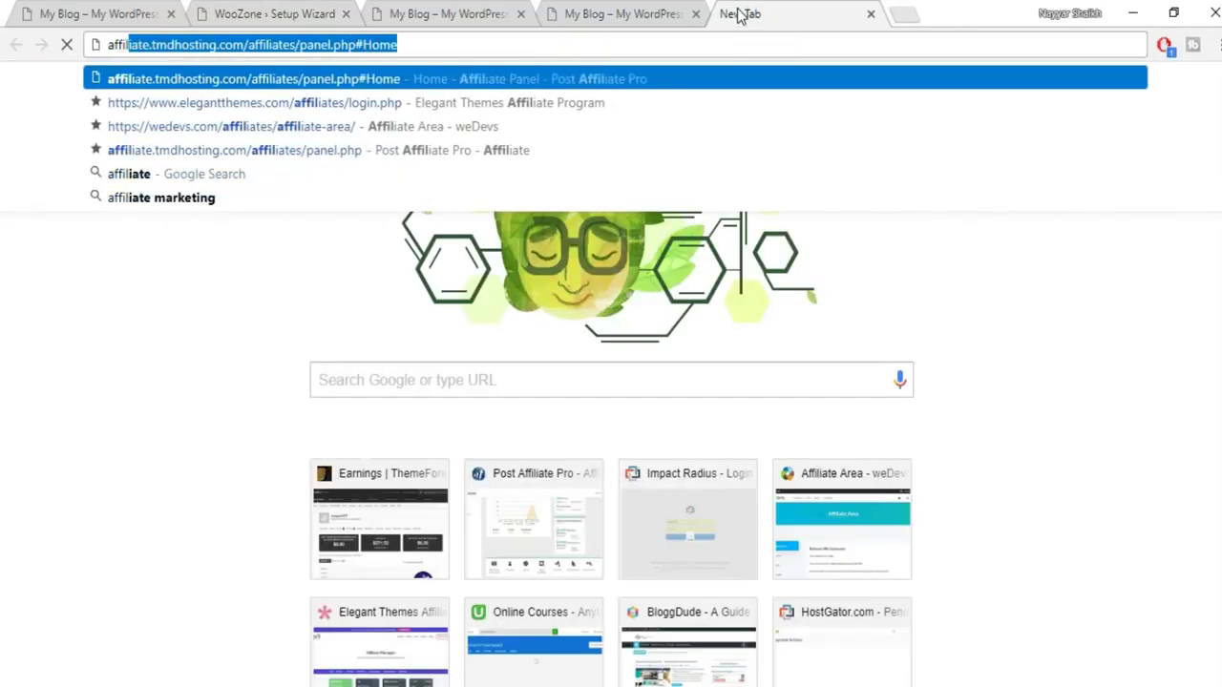
type("liate-")
Step: Load affiliate-program.amazon.in in the new tab
key("Down")
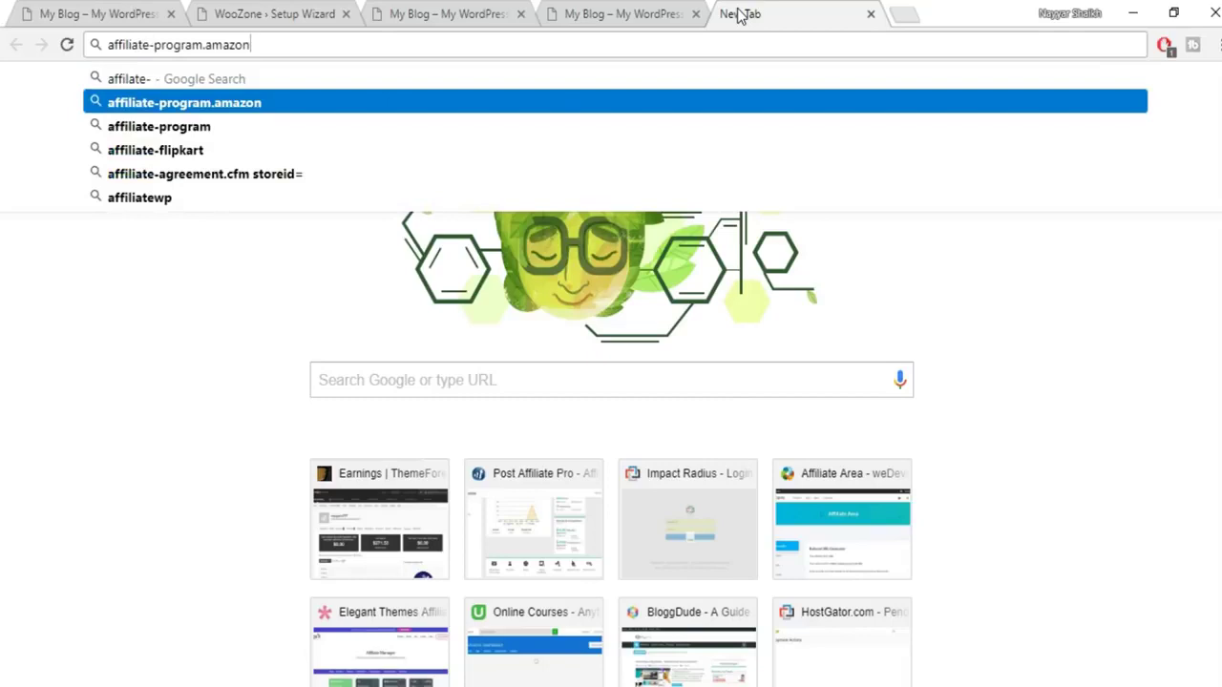
type(".in")
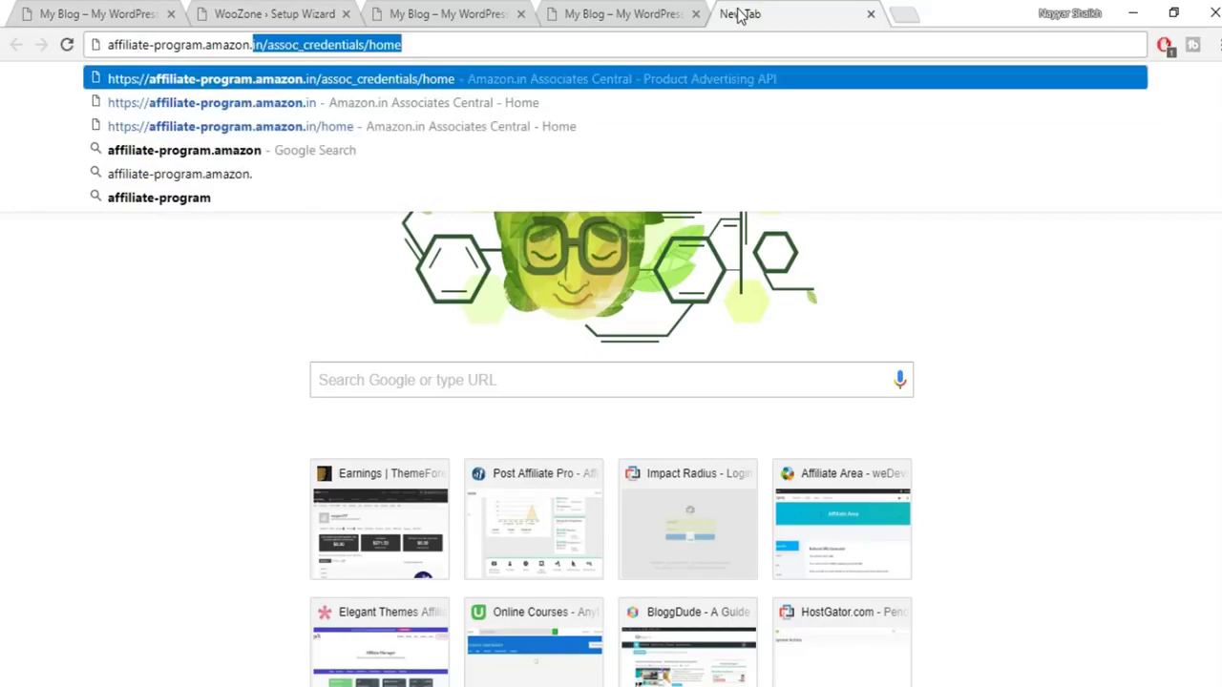
key("BackSpace")
type("n")
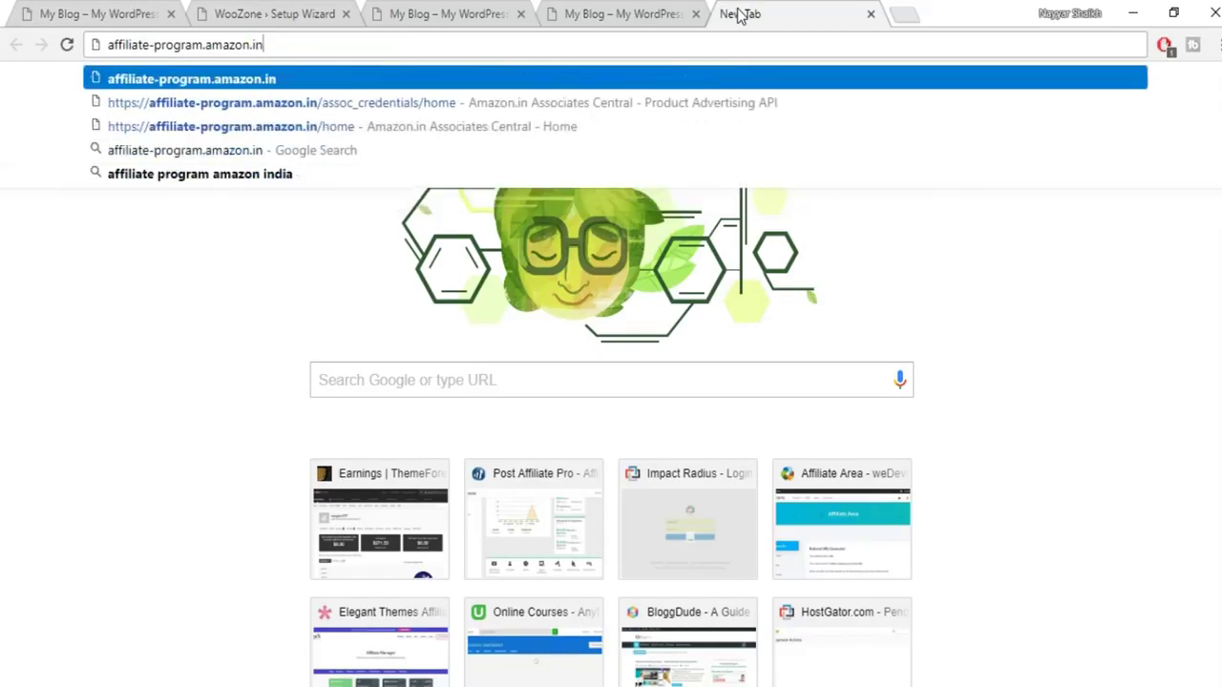
key("Return")
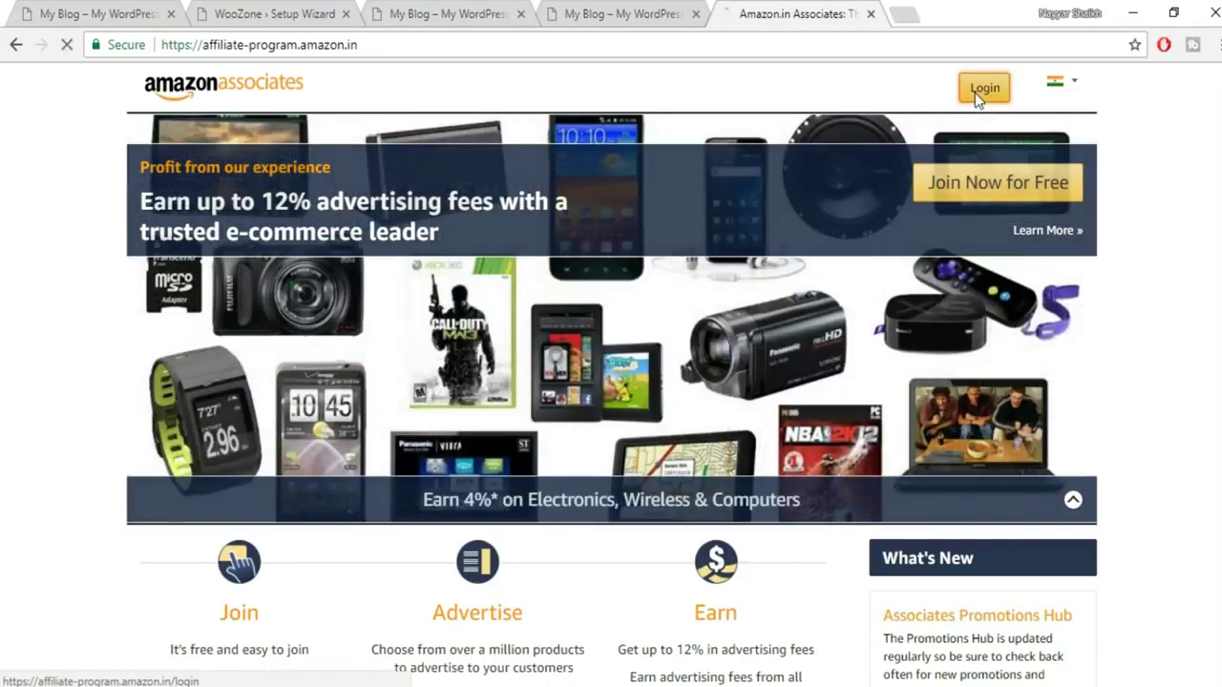
Step: Log in to Amazon Associates with the saved credentials, then switch to the Kingdom site tab
left_click(976, 92)
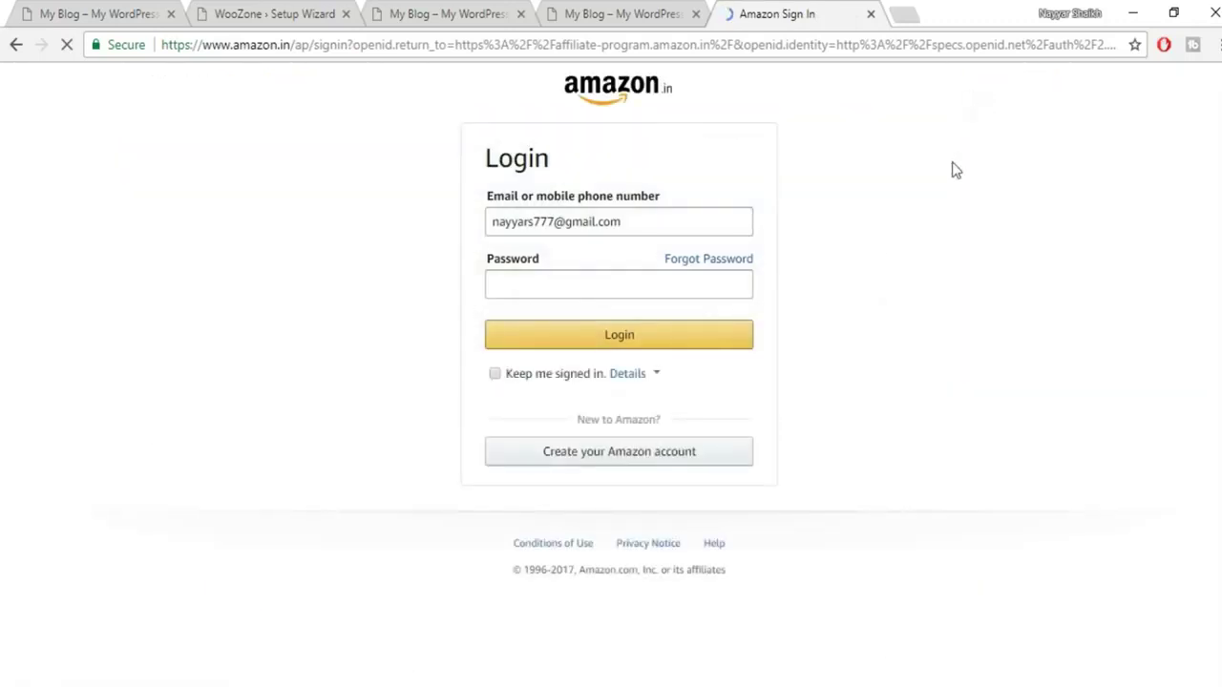
left_click(677, 349)
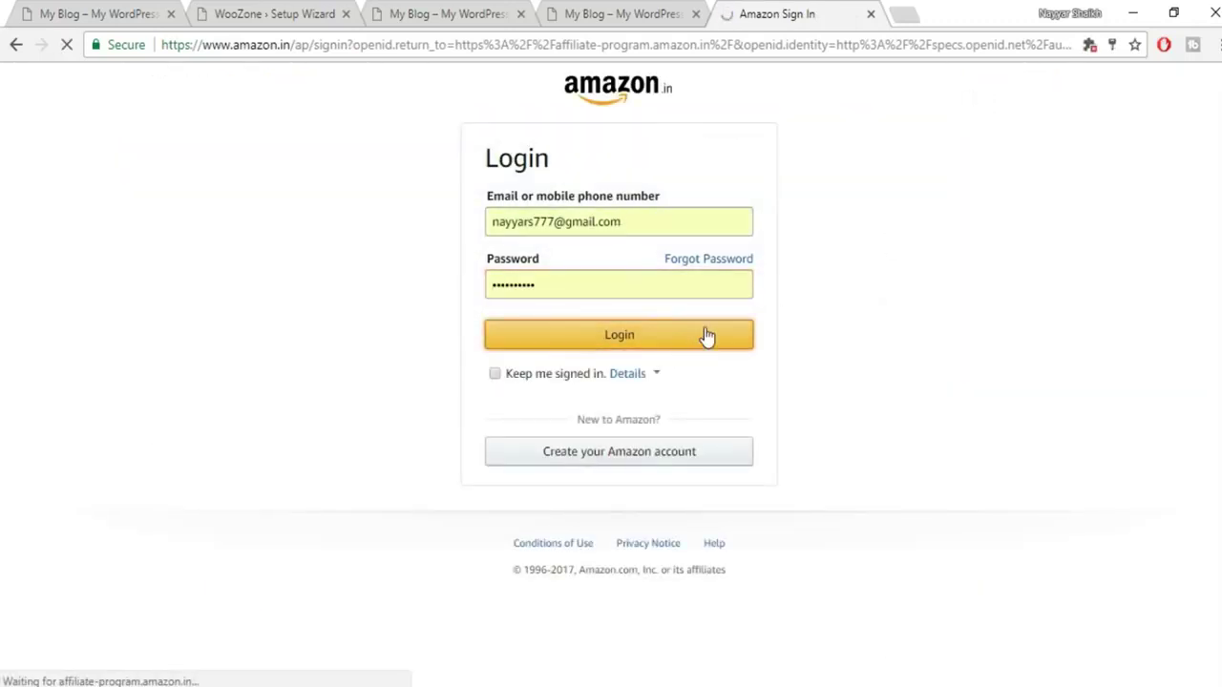
left_click(626, 13)
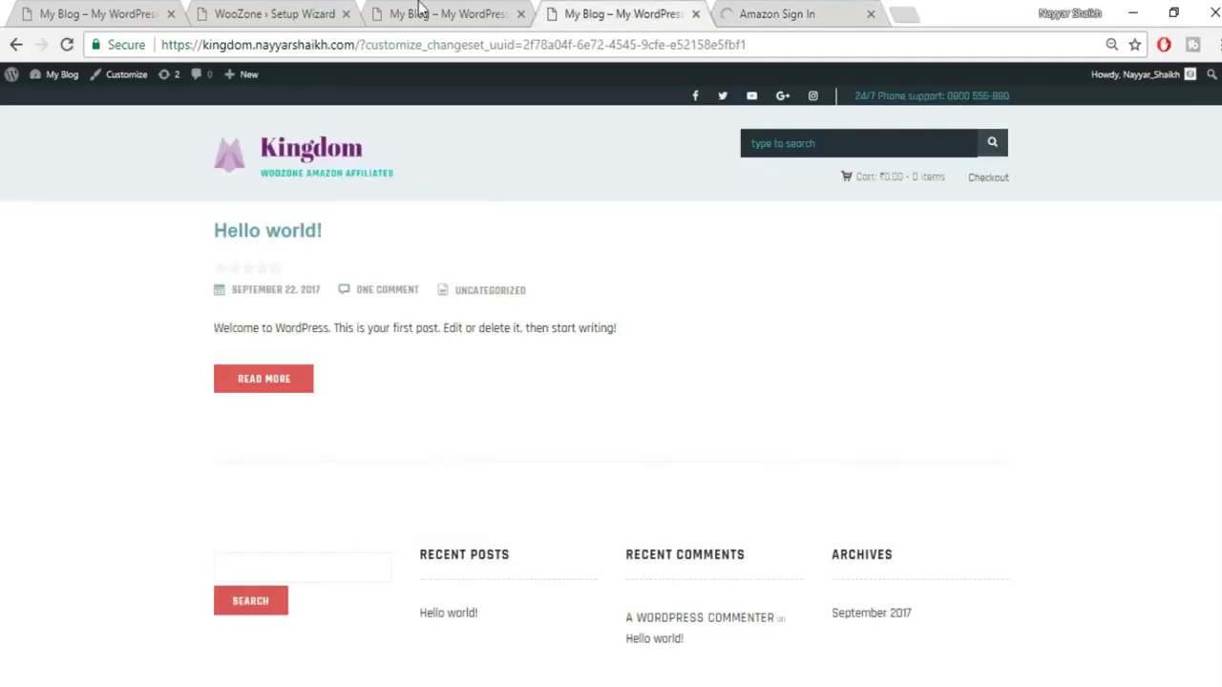
Step: Copy the associate store ID from the Amazon Associates dashboard
left_click(417, 9)
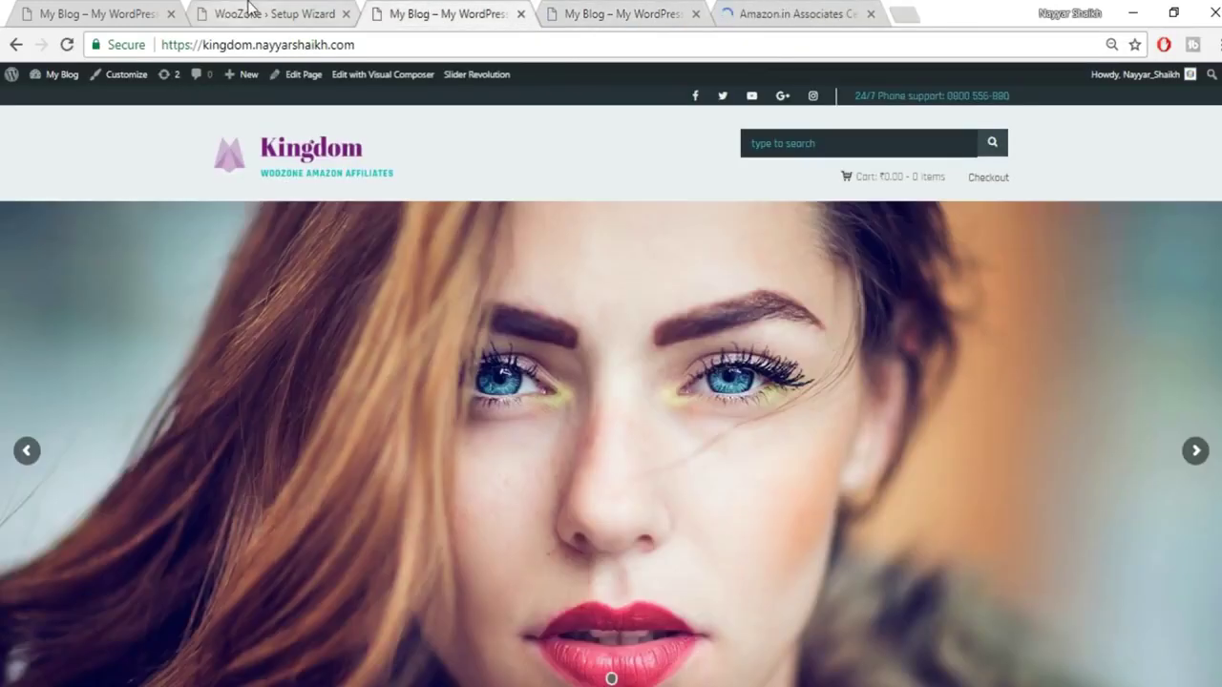
left_click(243, 13)
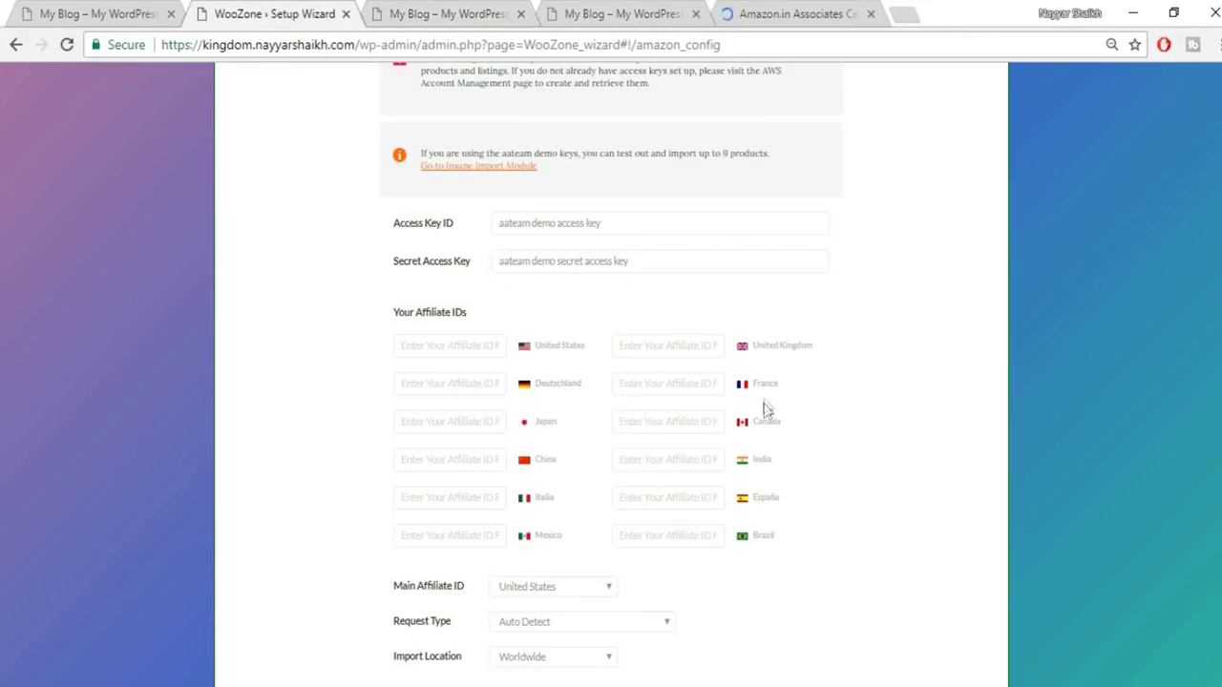
left_click(781, 13)
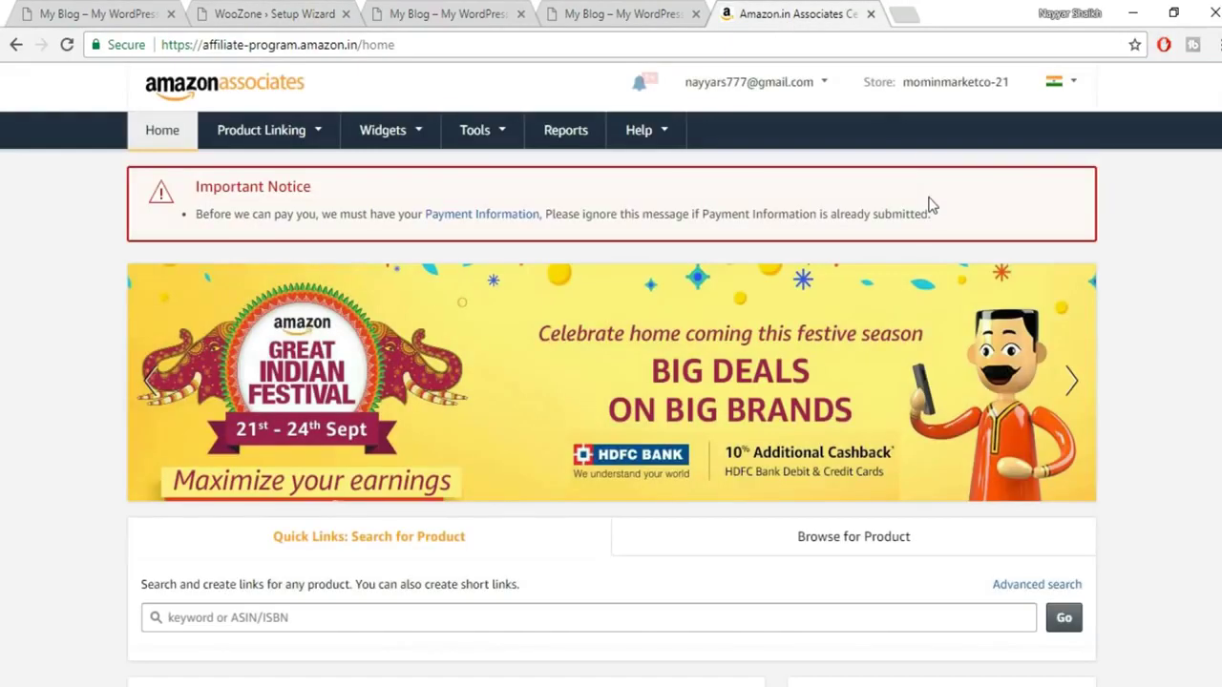
left_click_drag(1012, 82, 903, 82)
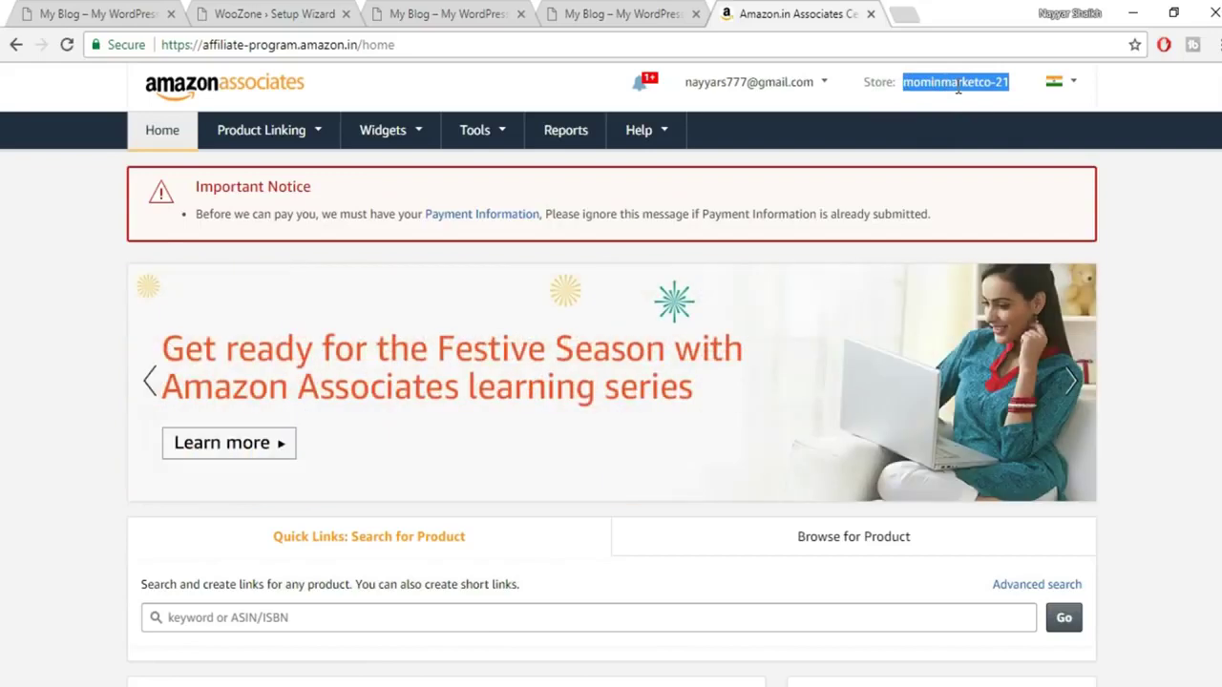
right_click(960, 92)
left_click(966, 102)
Step: Paste the store ID into WooZone's India affiliate ID field
left_click(437, 12)
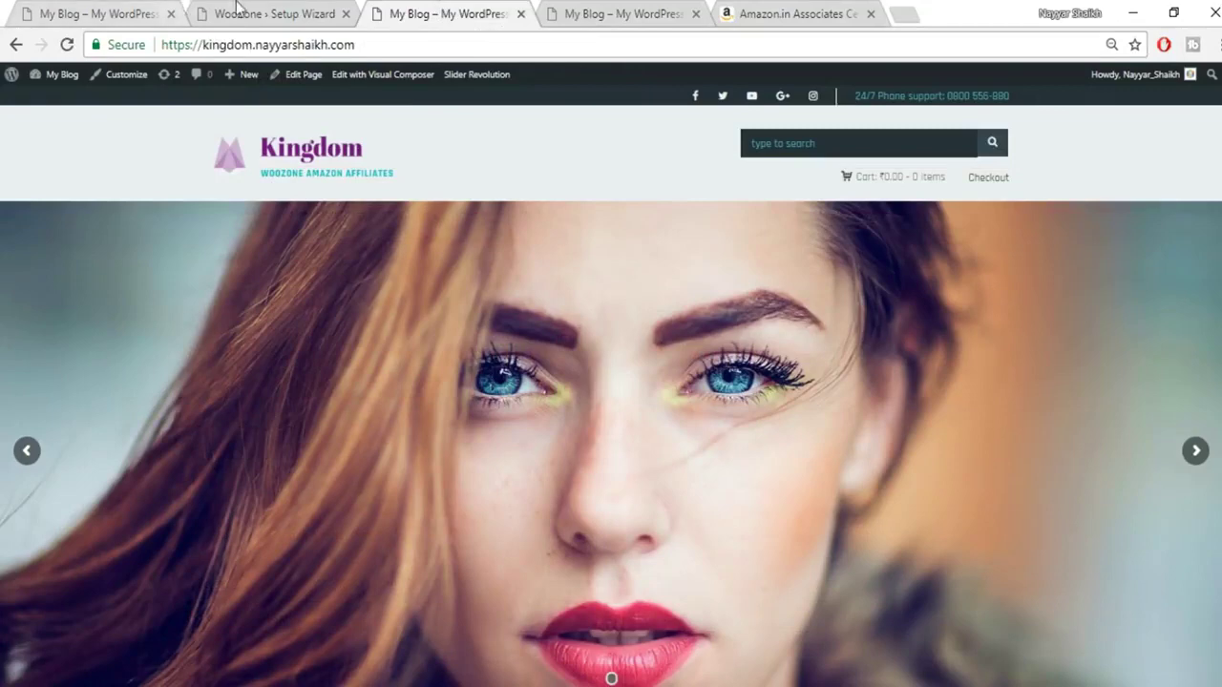
left_click(244, 12)
left_click(692, 459)
key("ctrl+v")
left_click(911, 445)
Step: Review the Amazon country store list against the WooZone wizard's affiliate fields
left_click(802, 14)
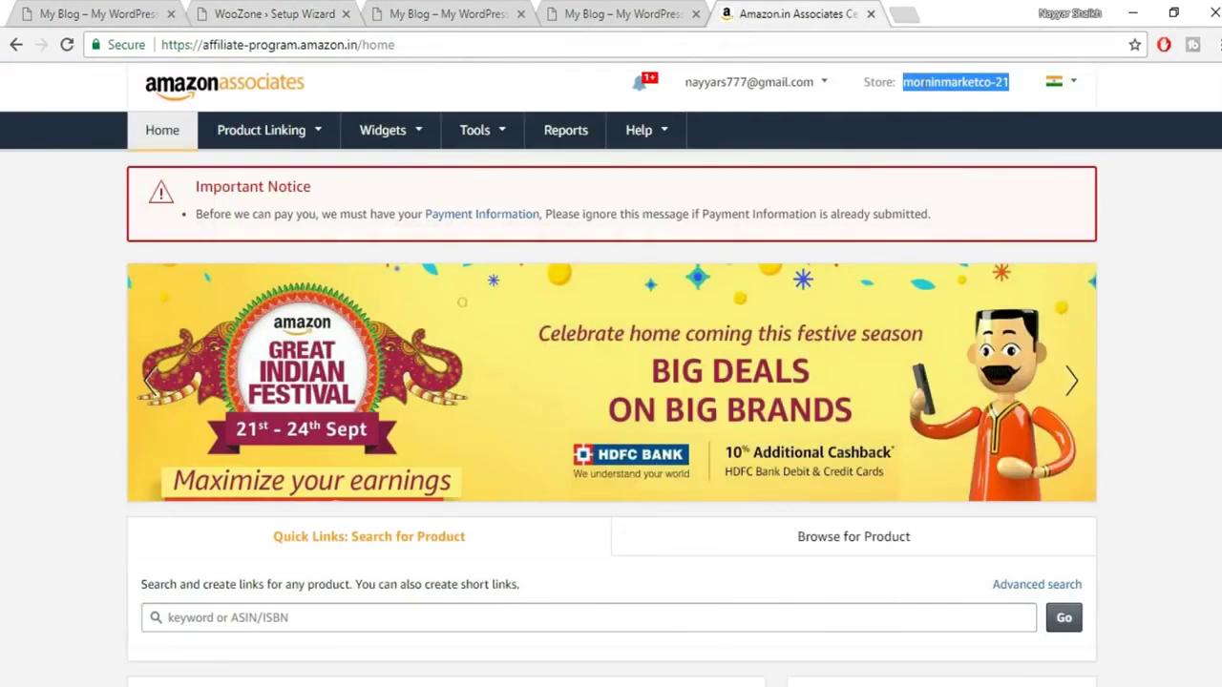
left_click(1058, 82)
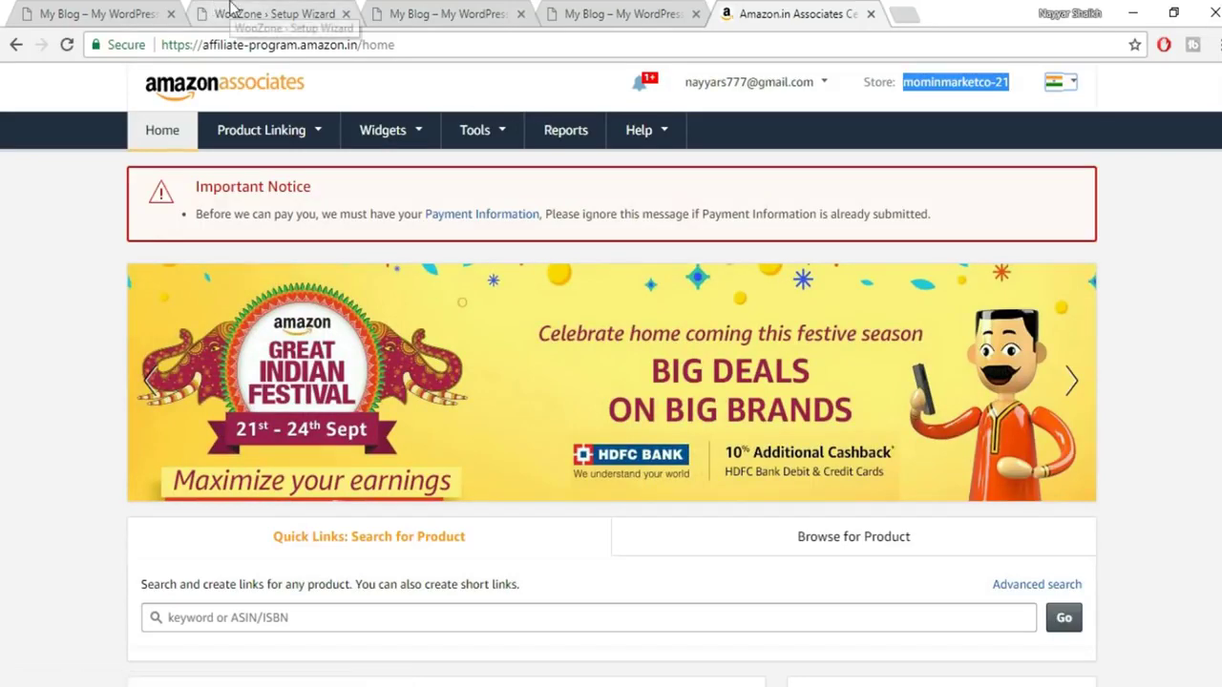
left_click(272, 13)
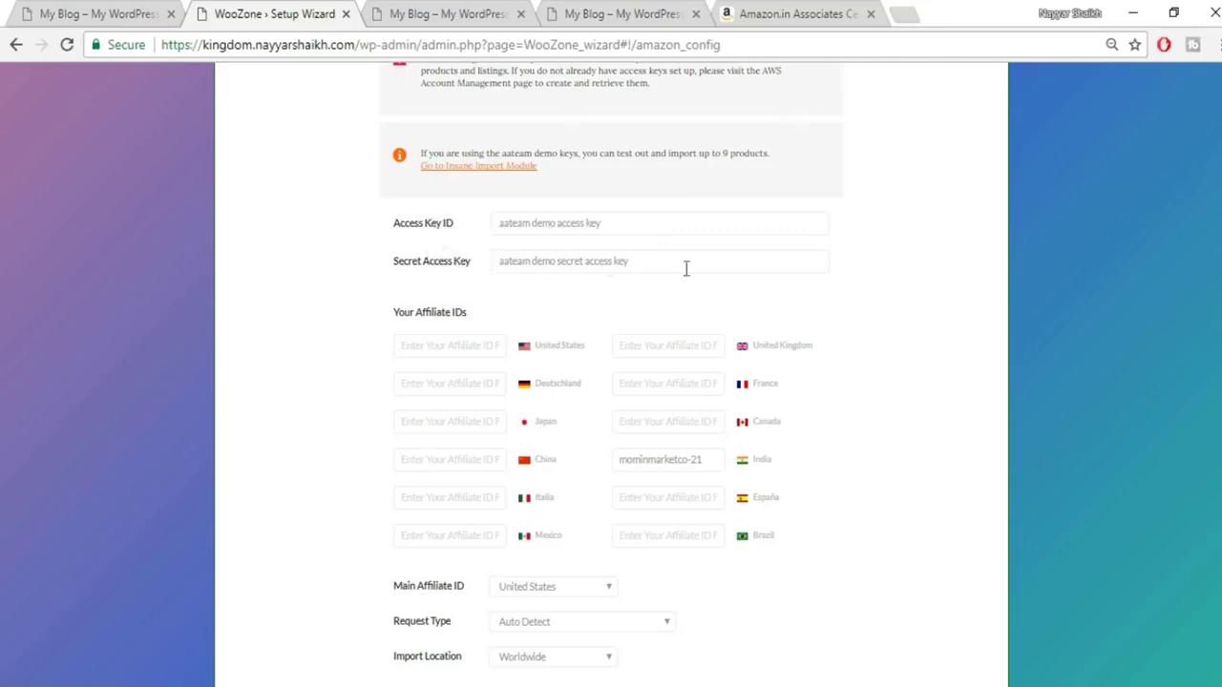
left_click(789, 15)
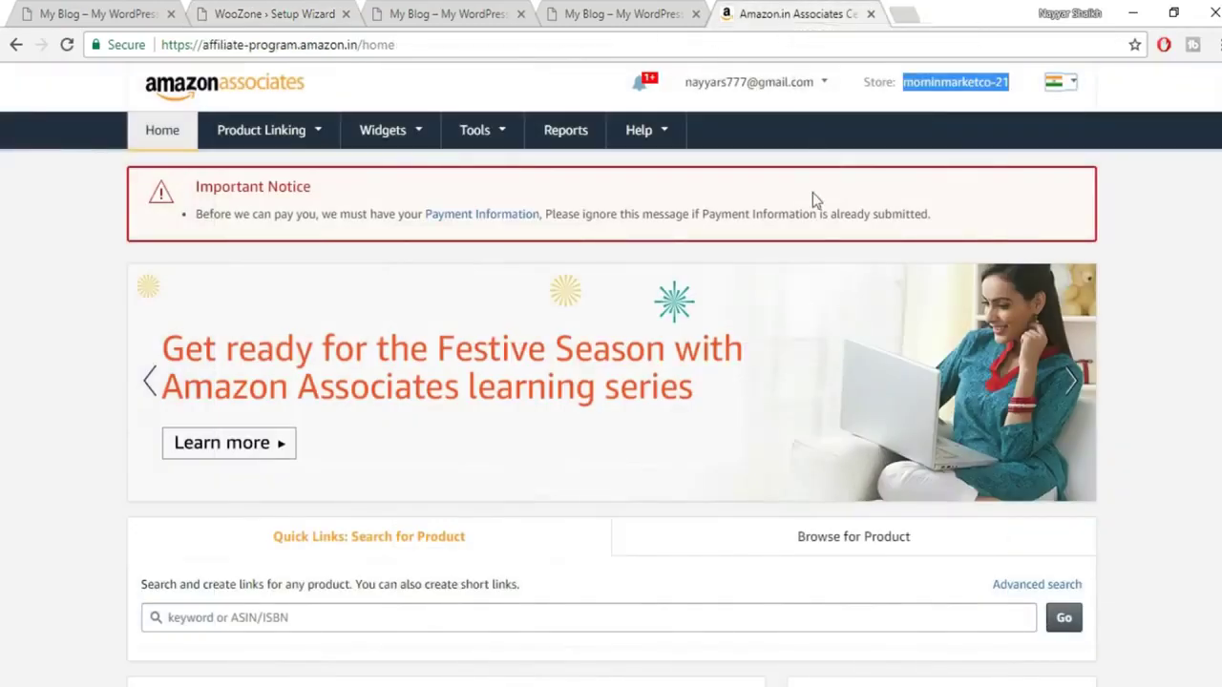
Step: Go to Tools > Product Advertising API, choose Manage Credentials, and sign in to AWS as root
left_click(498, 139)
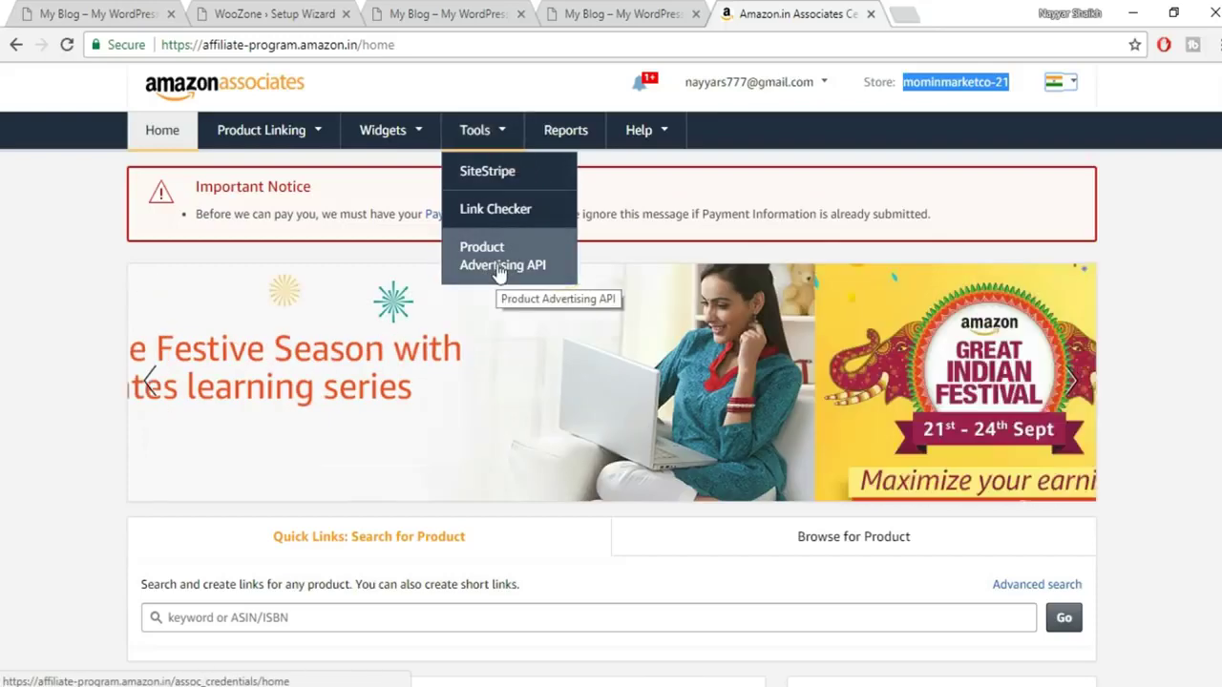
left_click(501, 269)
scroll(995, 342, "down", 1)
scroll(689, 371, "down", 1)
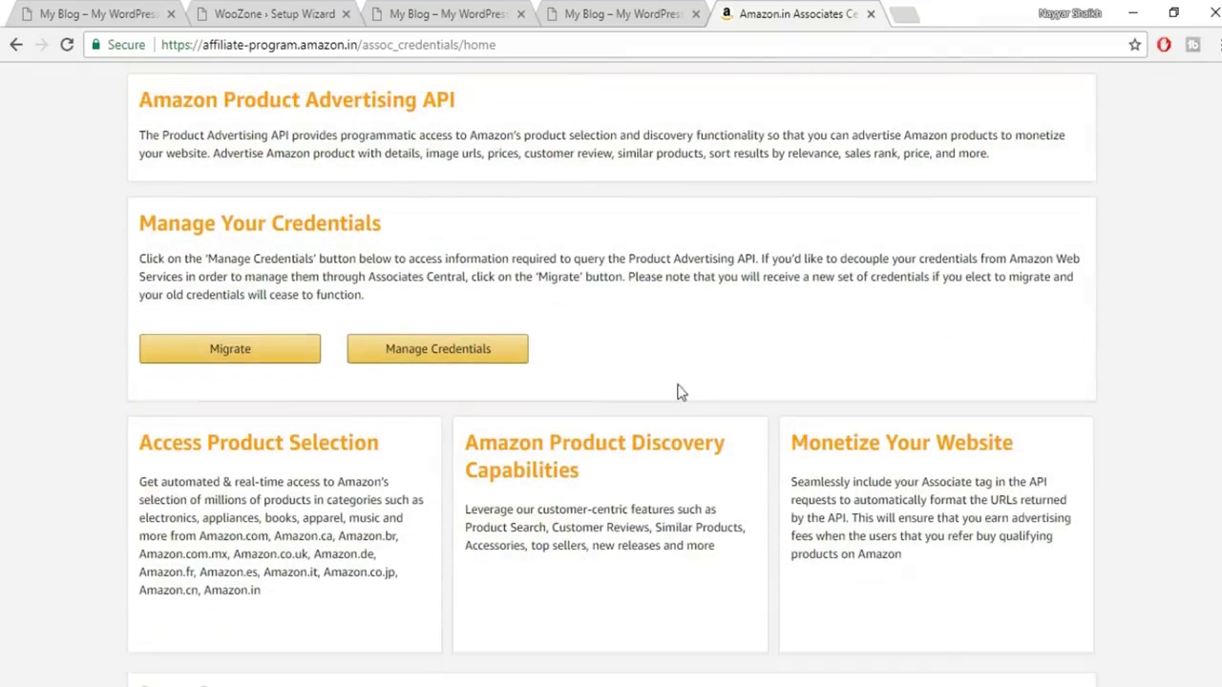
left_click(472, 361)
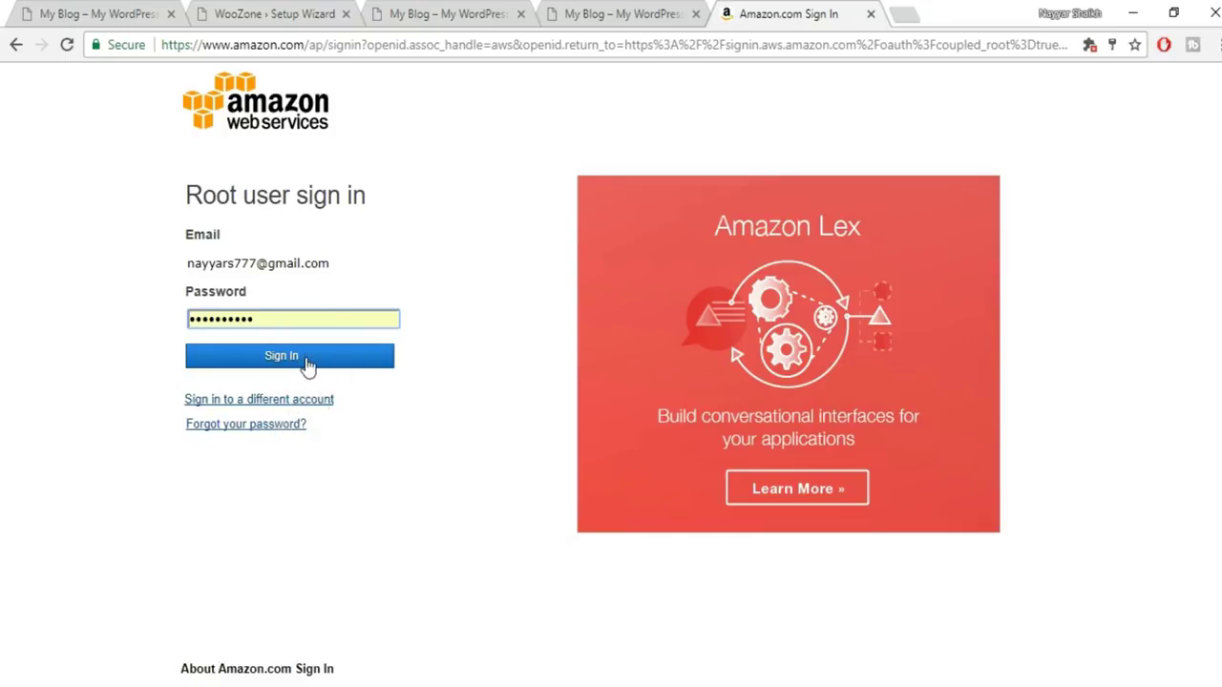
left_click(308, 368)
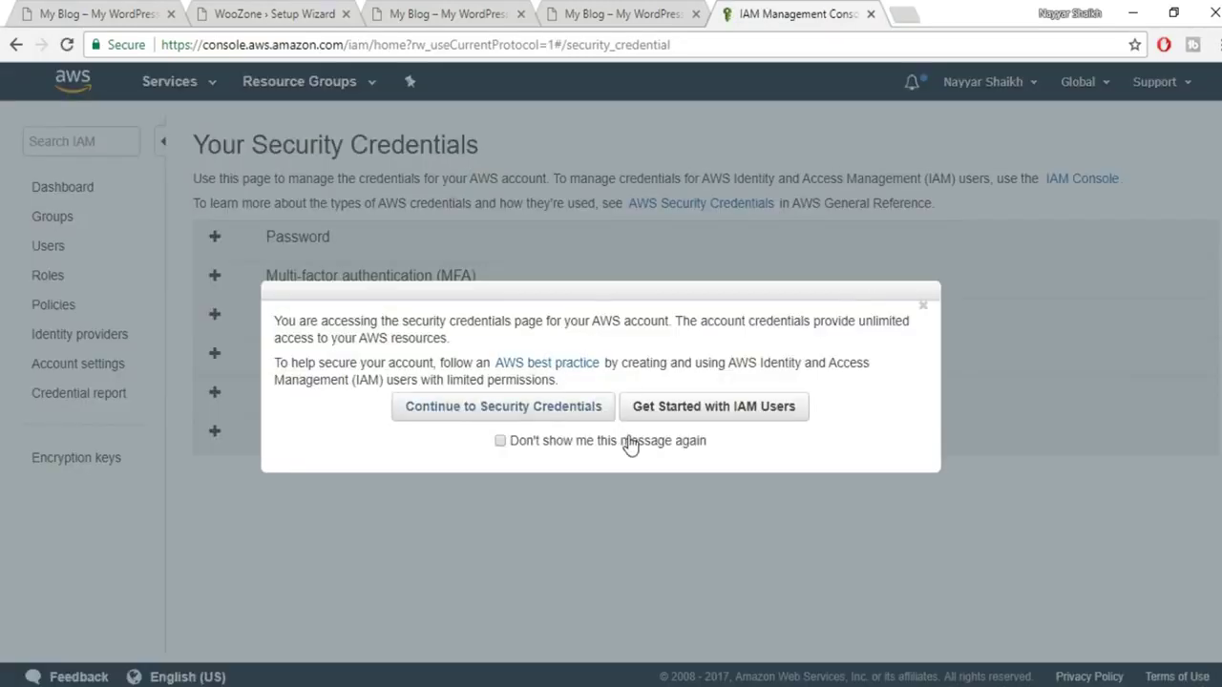
Step: Delete the old active access key from the Access keys section
left_click(547, 411)
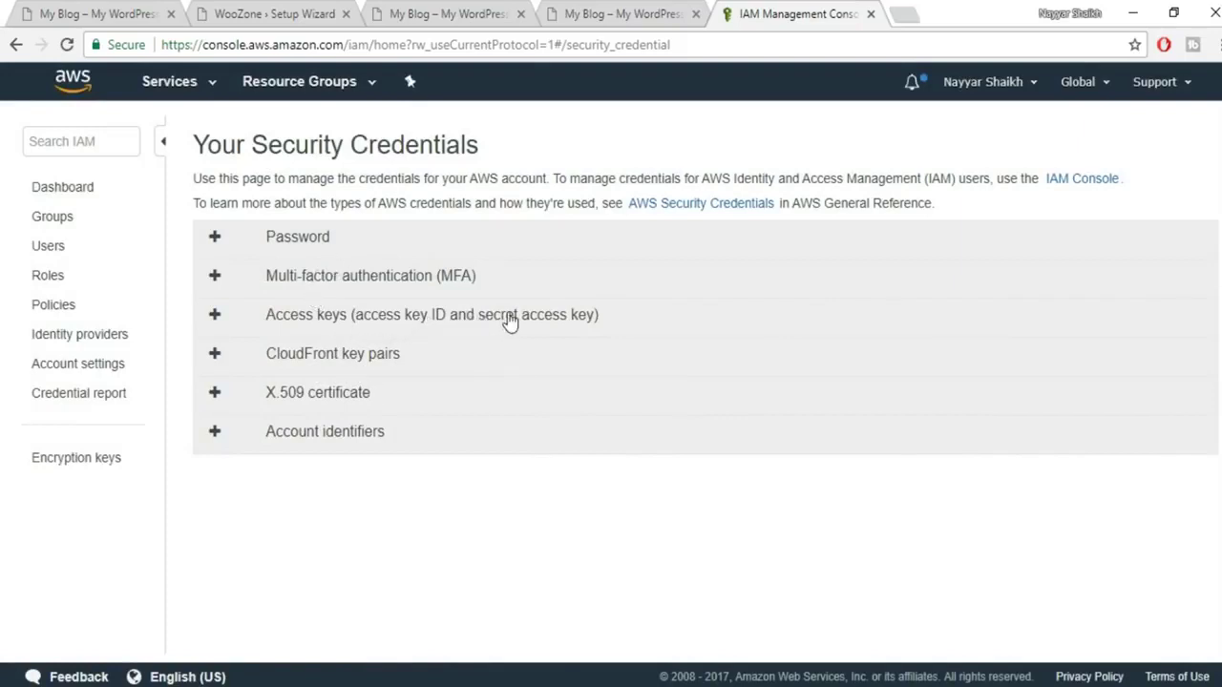
left_click(350, 326)
scroll(1031, 479, "down", 2)
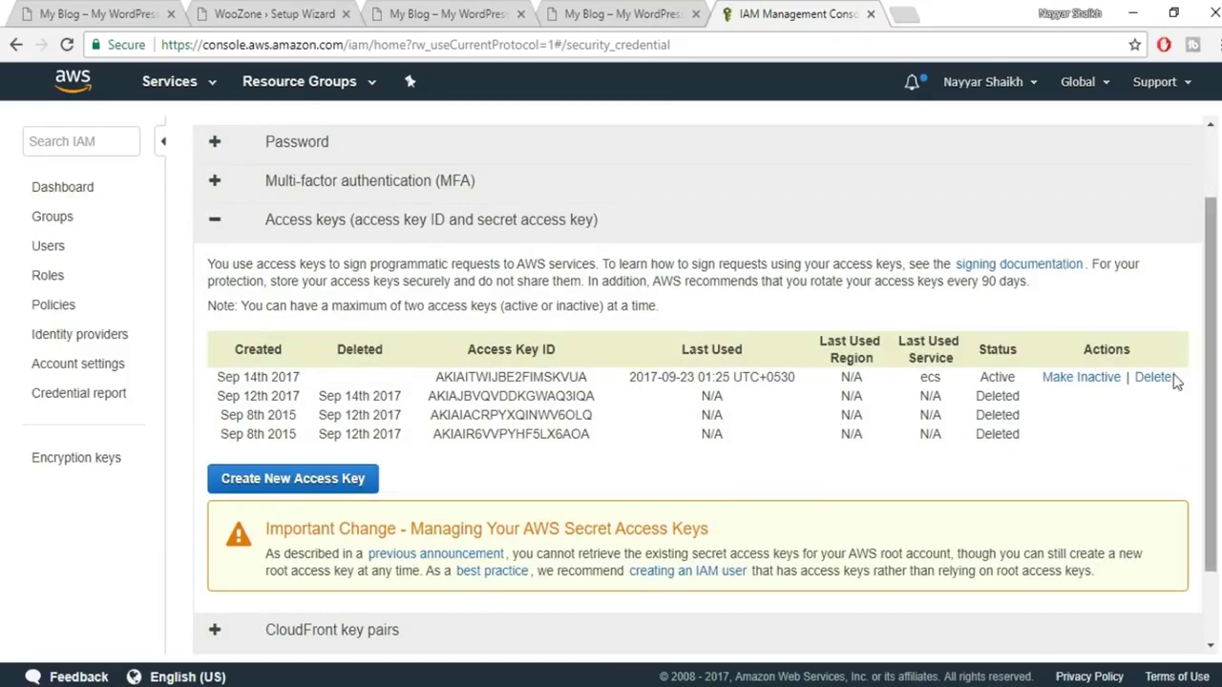
left_click(1155, 378)
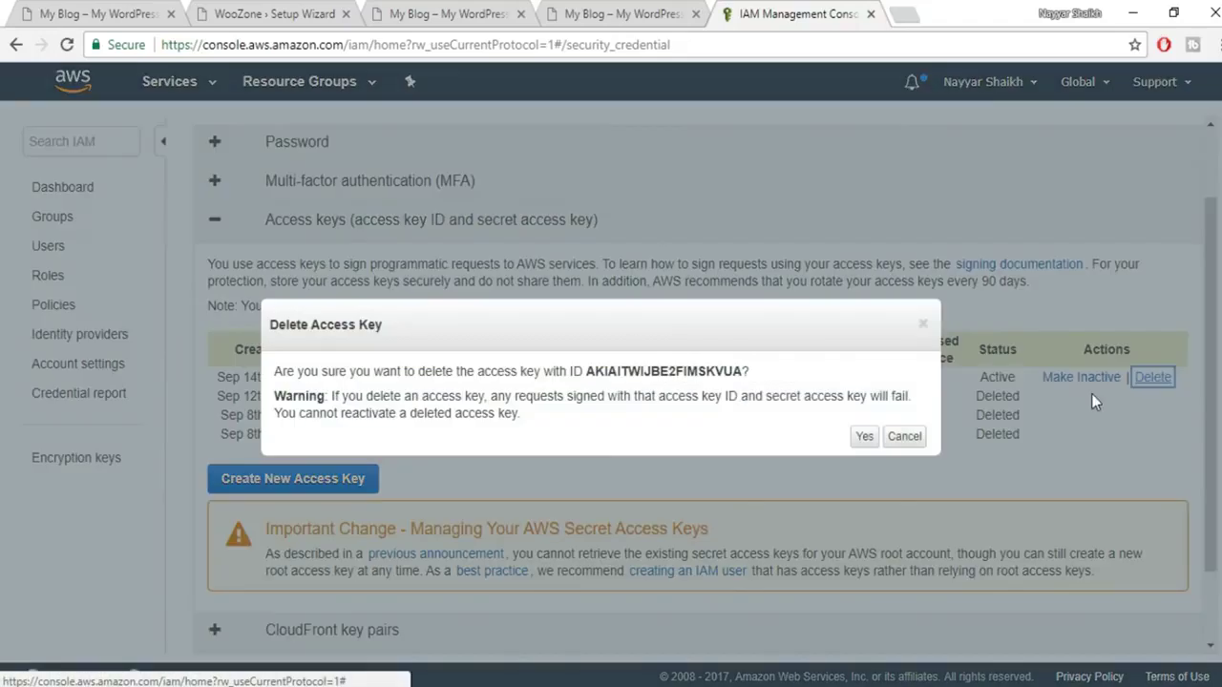
left_click(855, 441)
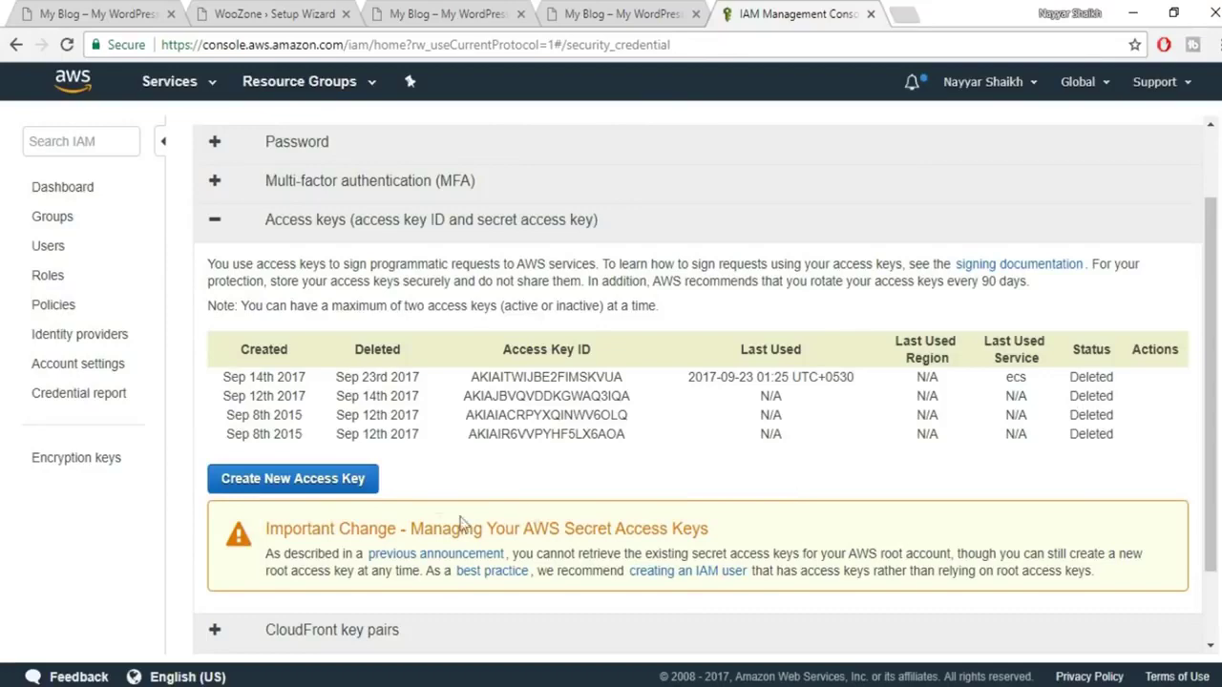
Step: Create a new access key, reveal it, and select its Access Key ID
left_click(312, 479)
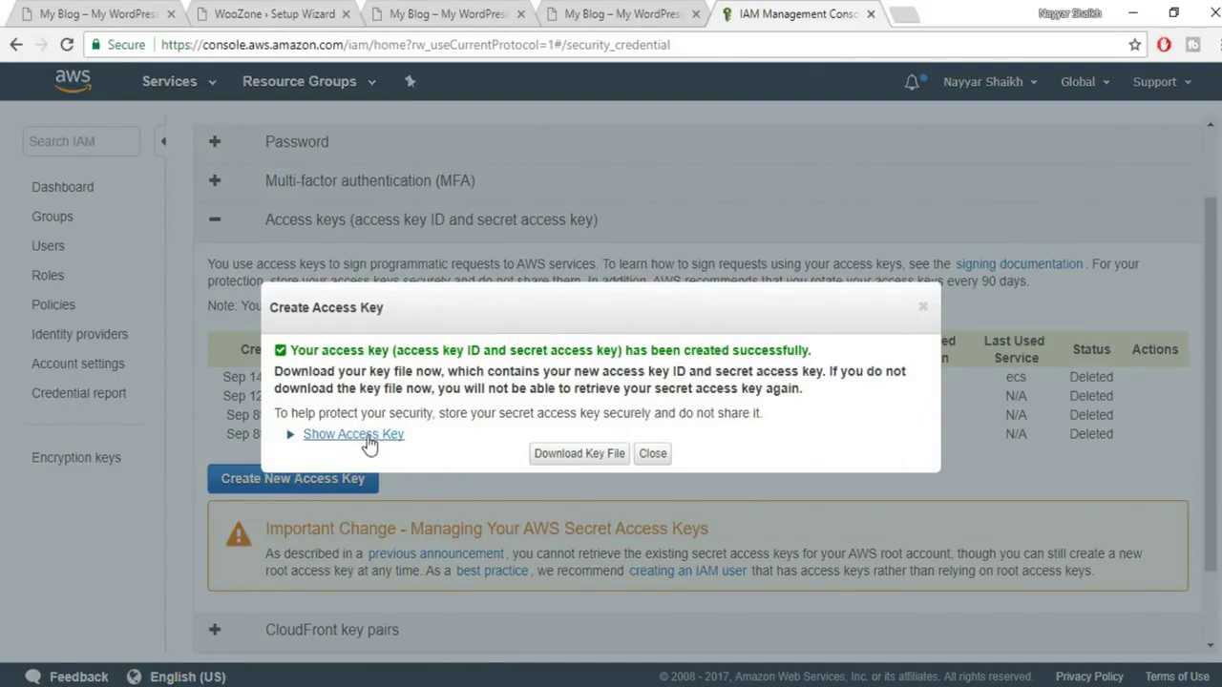
left_click(367, 436)
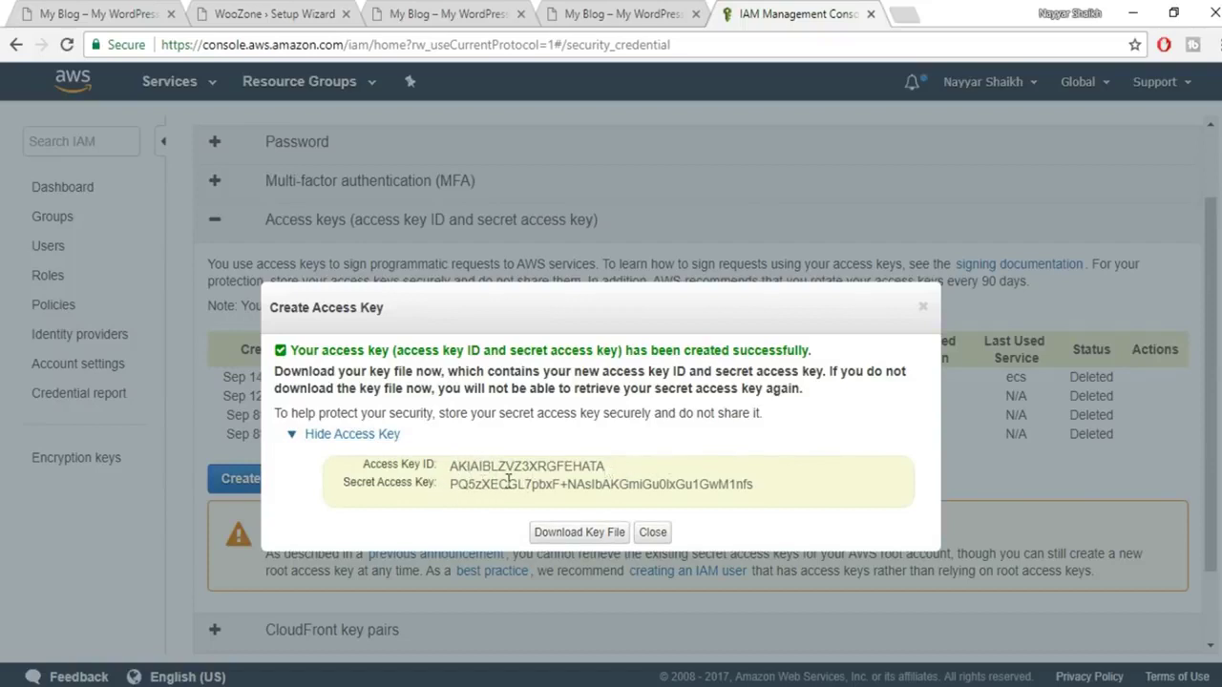
left_click_drag(614, 471, 452, 468)
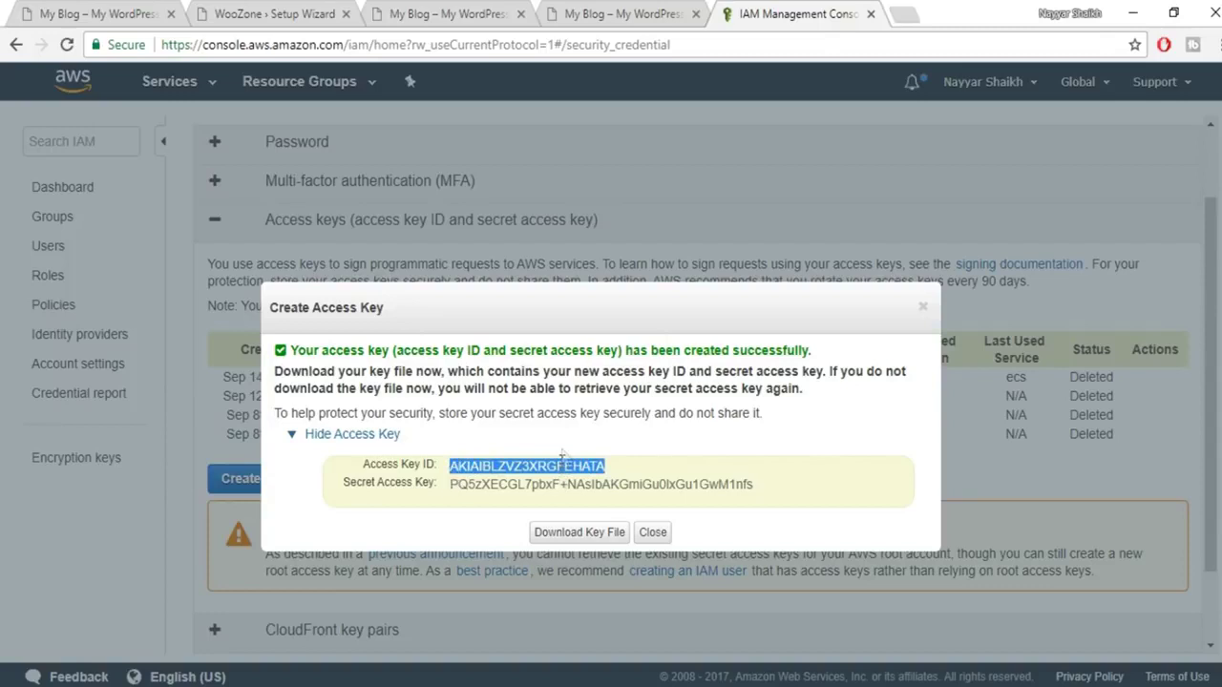
Step: Paste the new AWS Access Key ID and Secret Access Key into WooZone's key fields
left_click(336, 12)
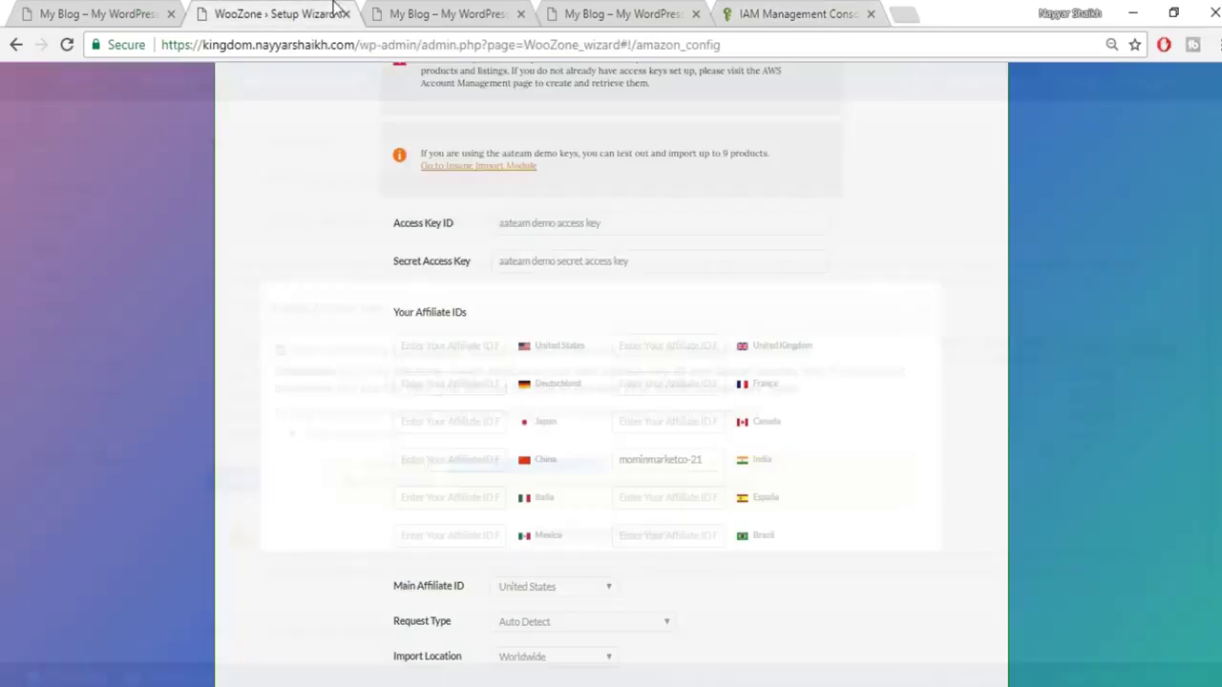
left_click(532, 218)
key("ctrl+v")
key("ctrl+a")
key("ctrl+v")
left_click(771, 14)
left_click_drag(788, 487, 451, 494)
key("ctrl+c")
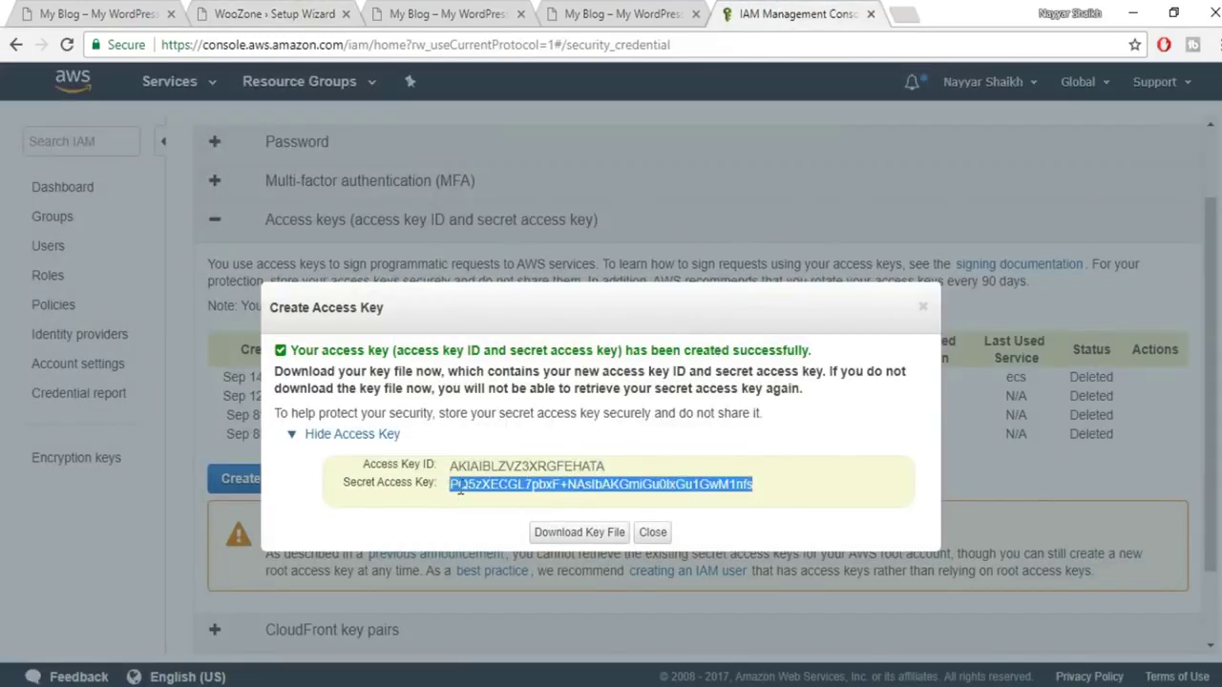
left_click(223, 12)
left_click_drag(706, 261, 488, 265)
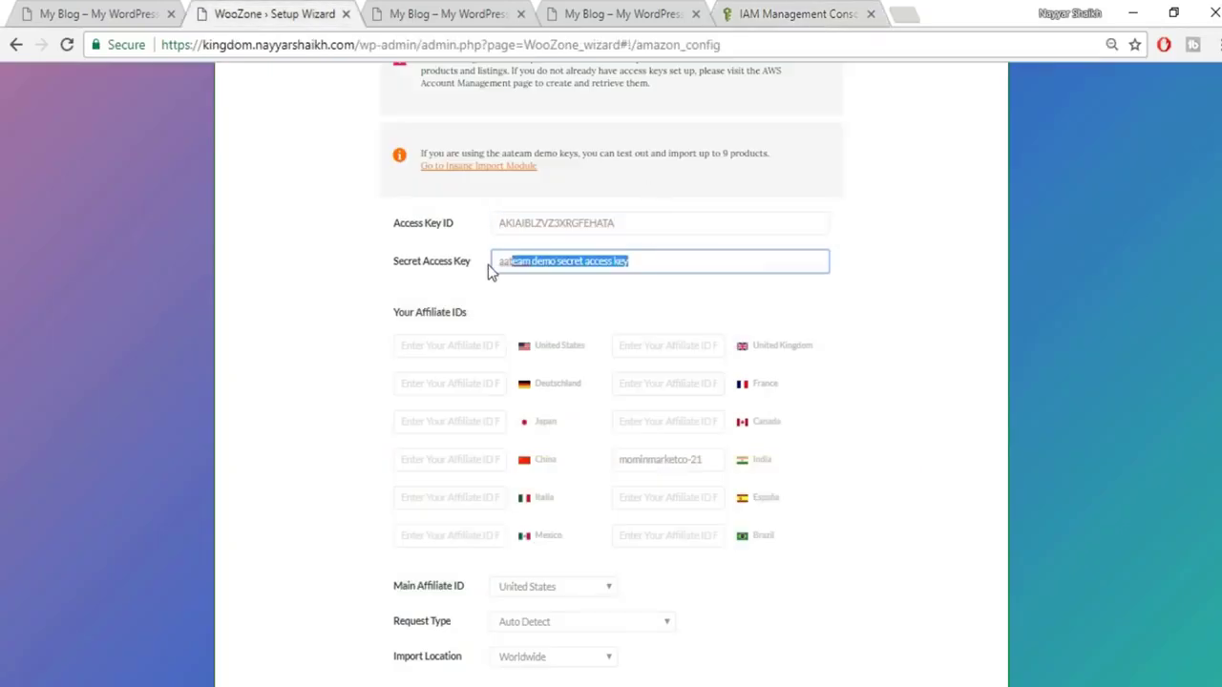
key("ctrl+v")
Step: Set both Main Affiliate ID and Import Location to India
scroll(971, 392, "down", 1)
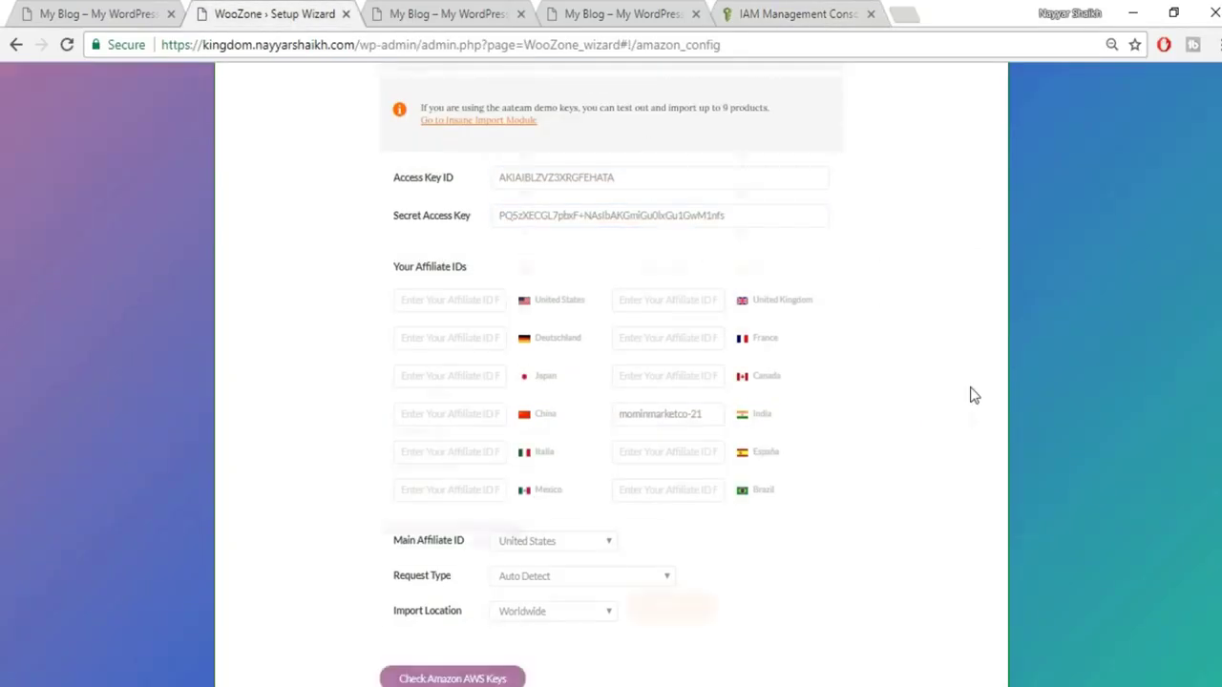
scroll(971, 391, "down", 2)
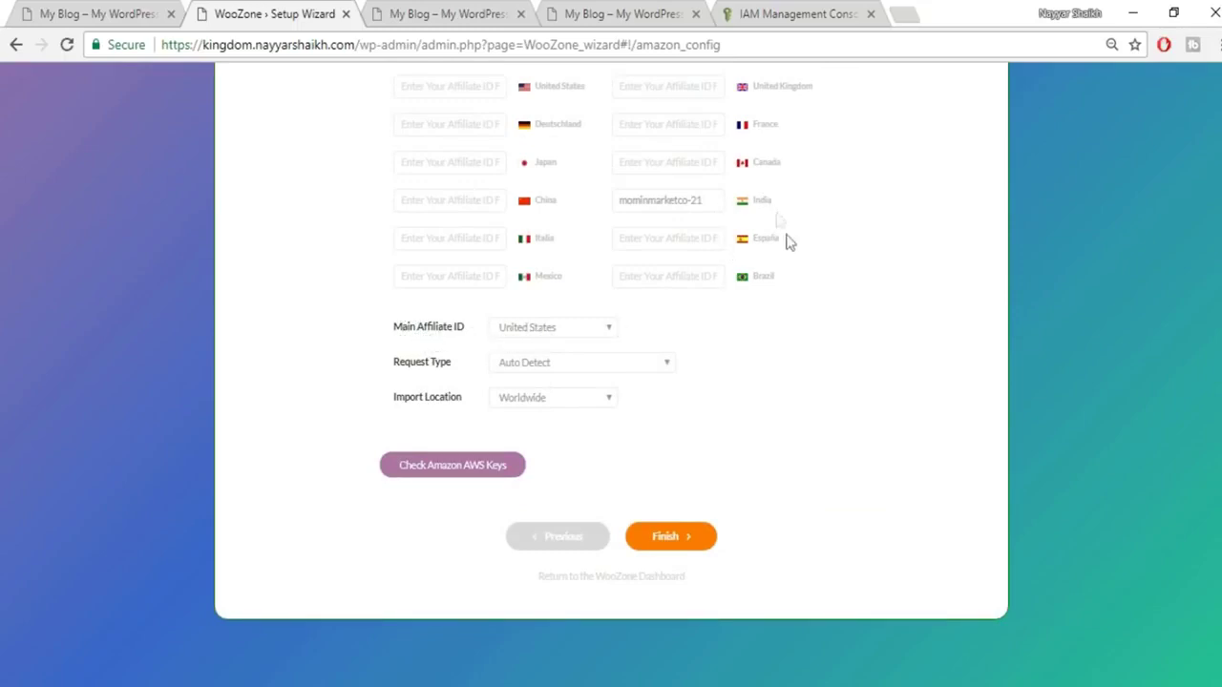
scroll(619, 453, "up", 1)
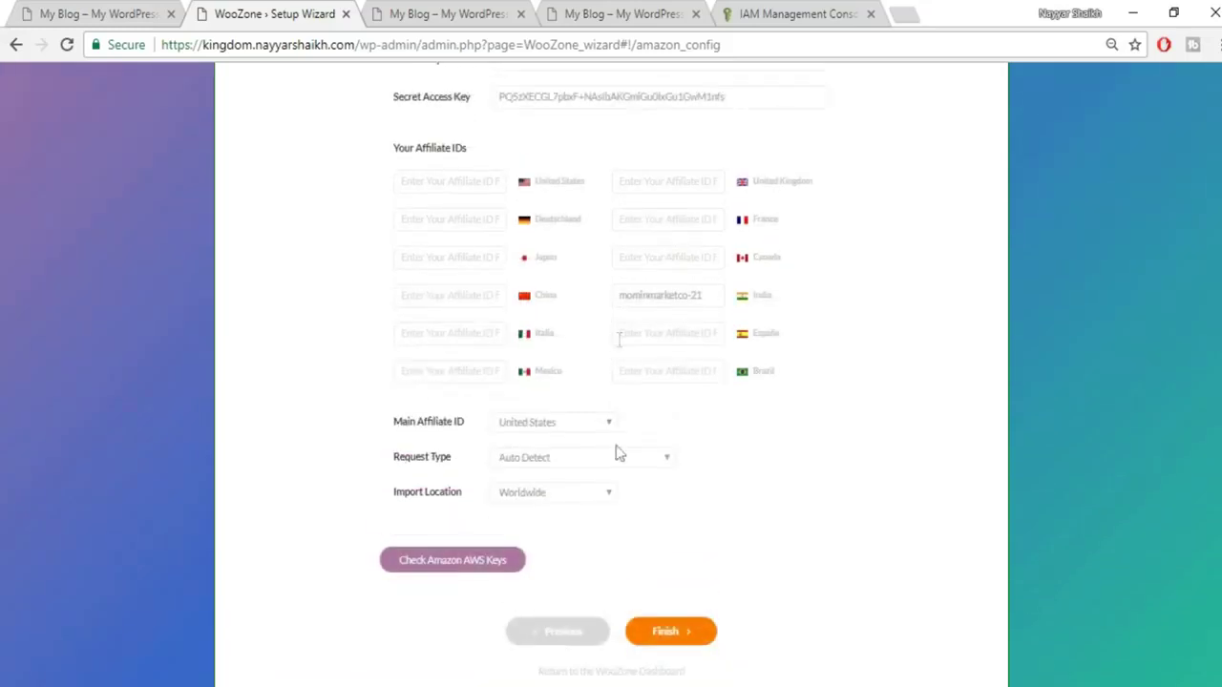
left_click(567, 421)
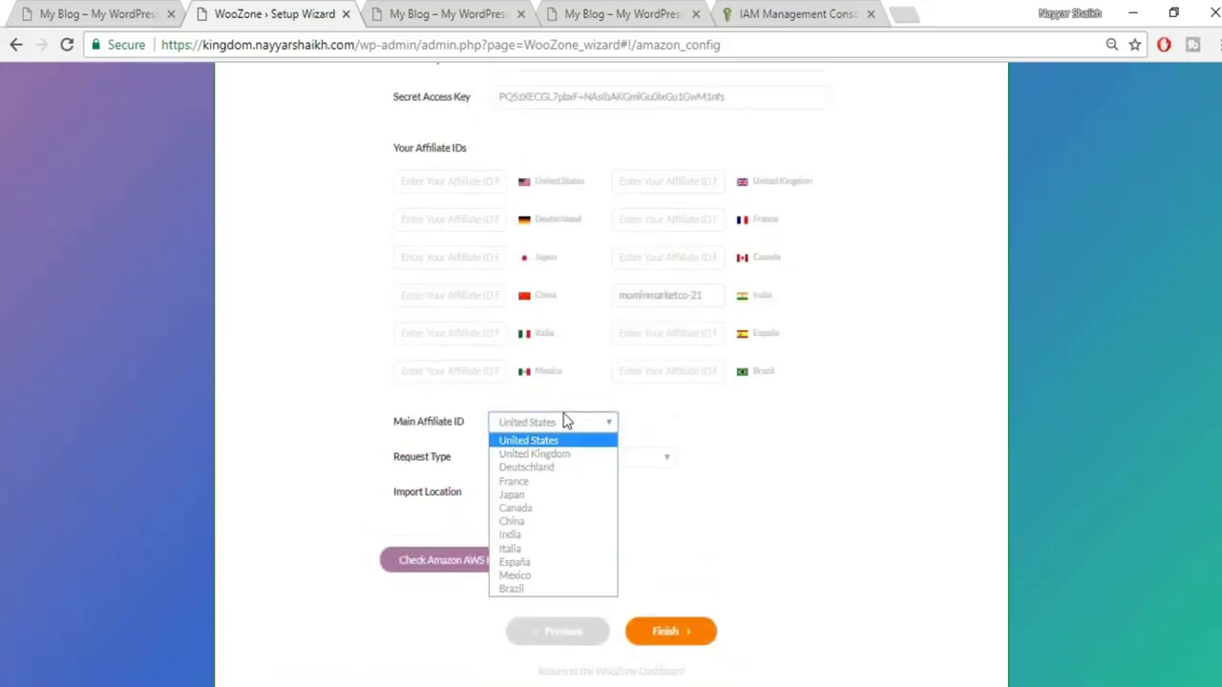
left_click(546, 536)
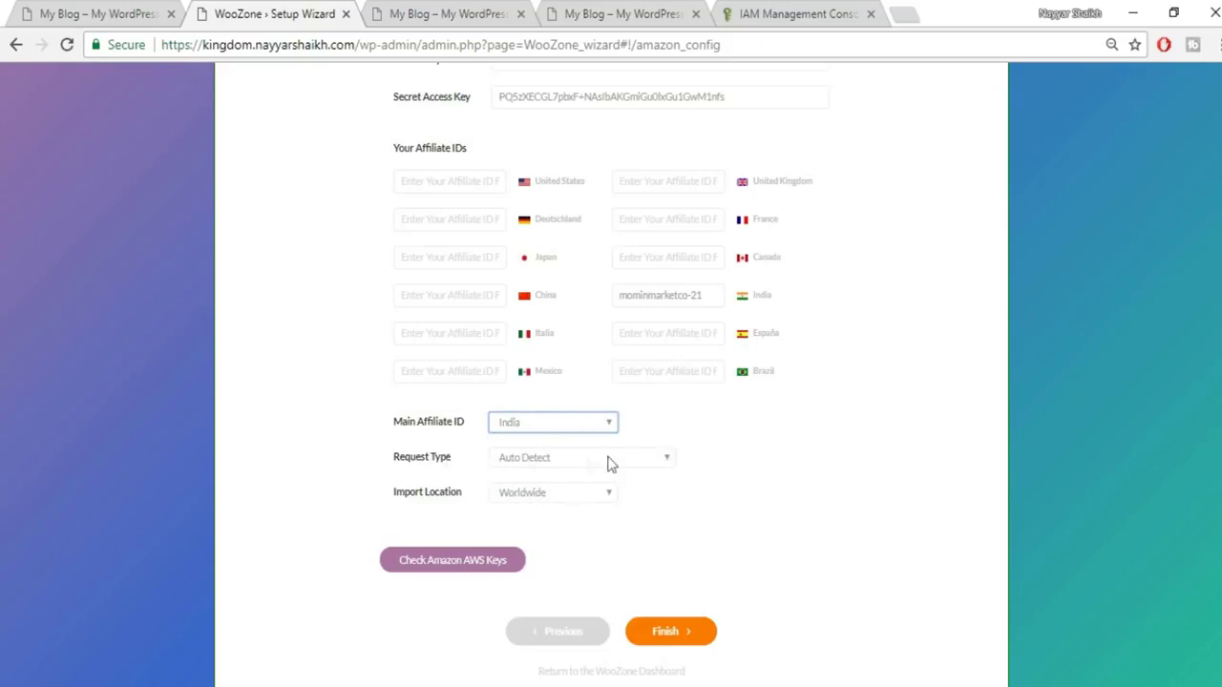
left_click(544, 495)
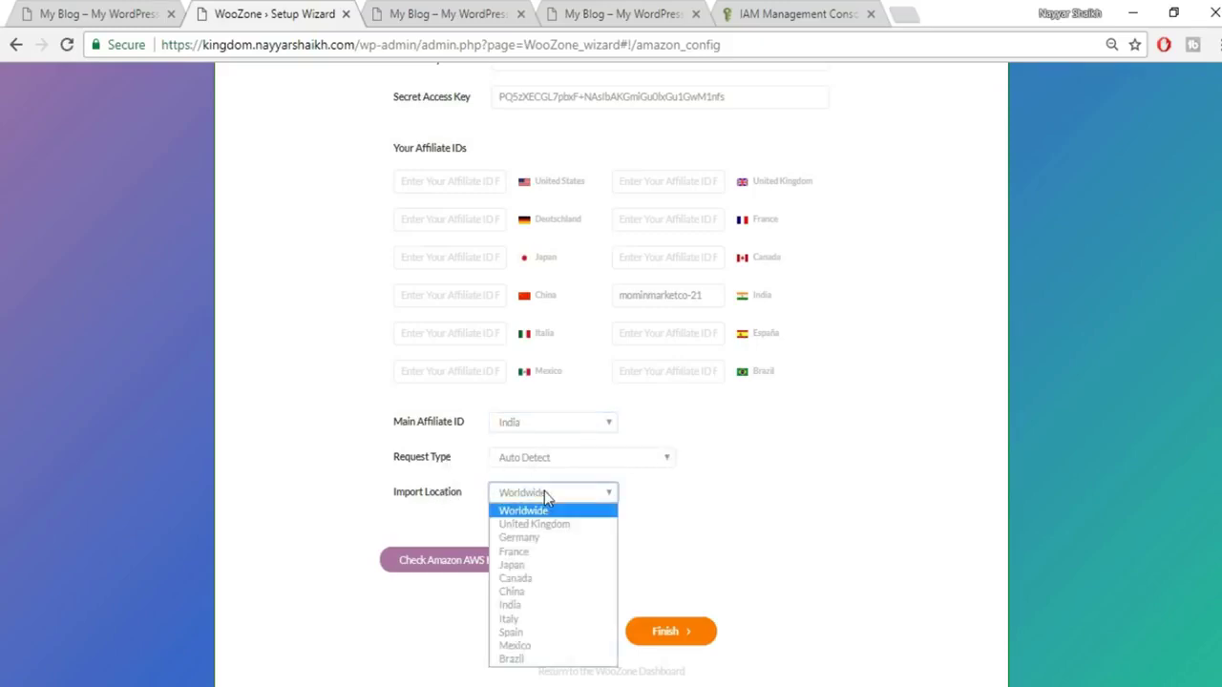
left_click(540, 607)
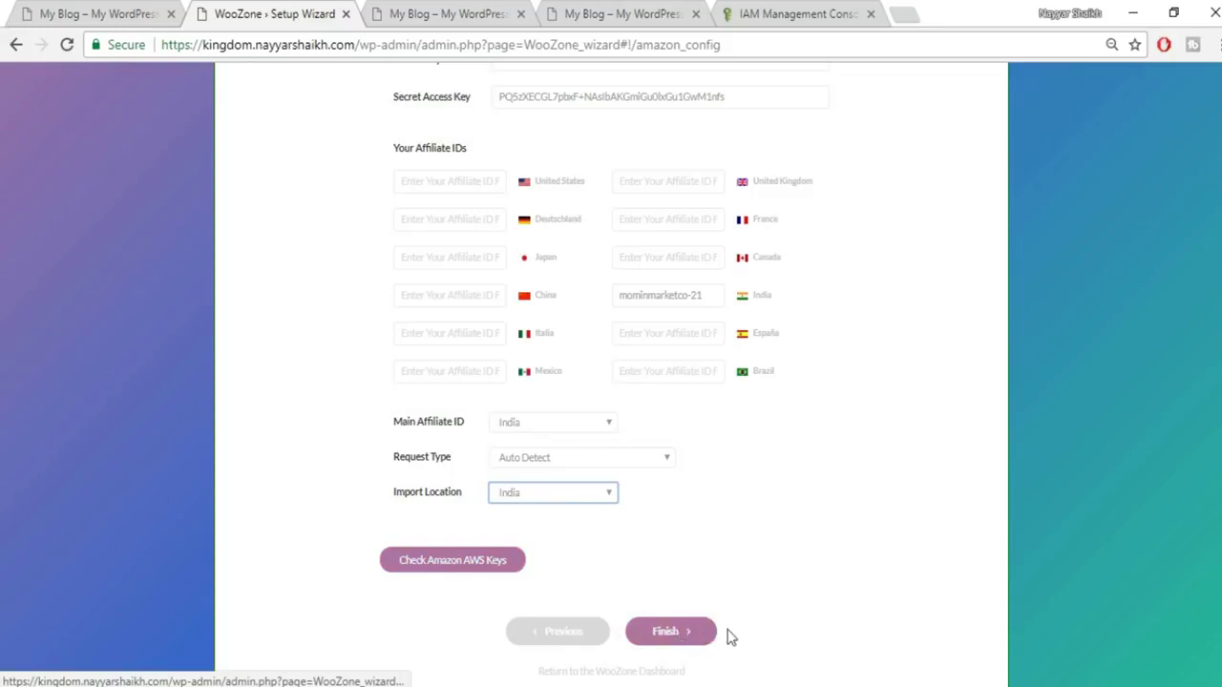
Step: Verify the Amazon AWS keys succeed, then finish the wizard and close the Congrats screen
left_click(483, 565)
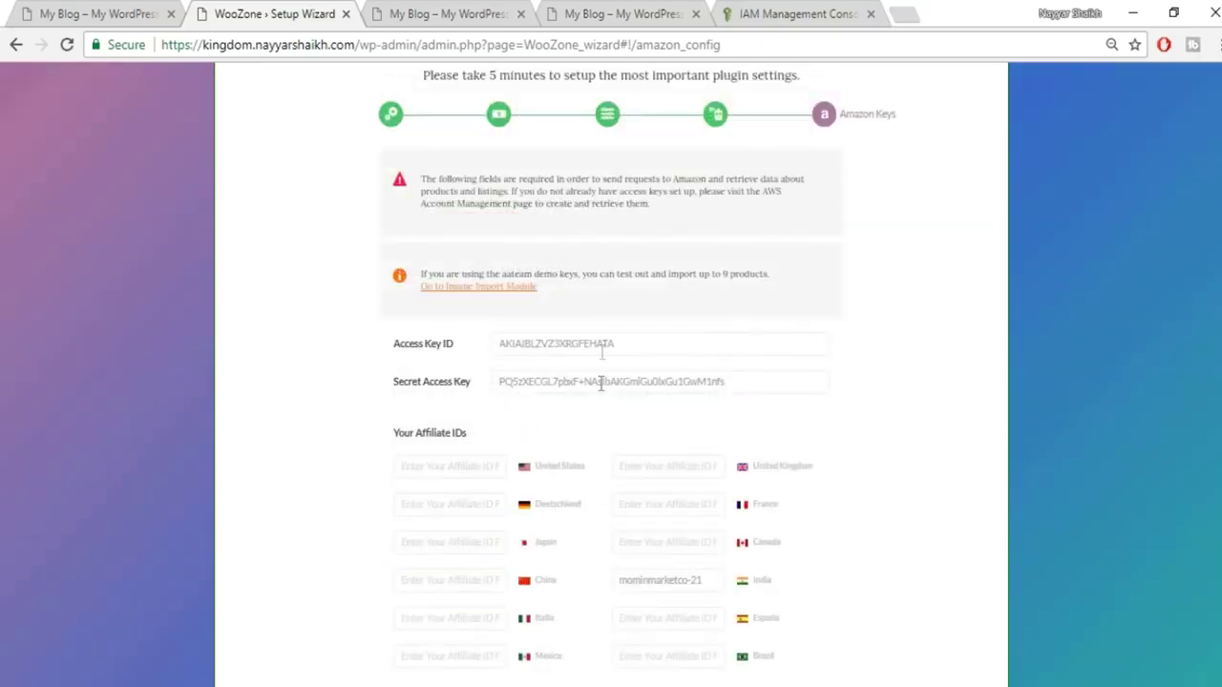
scroll(878, 424, "down", 4)
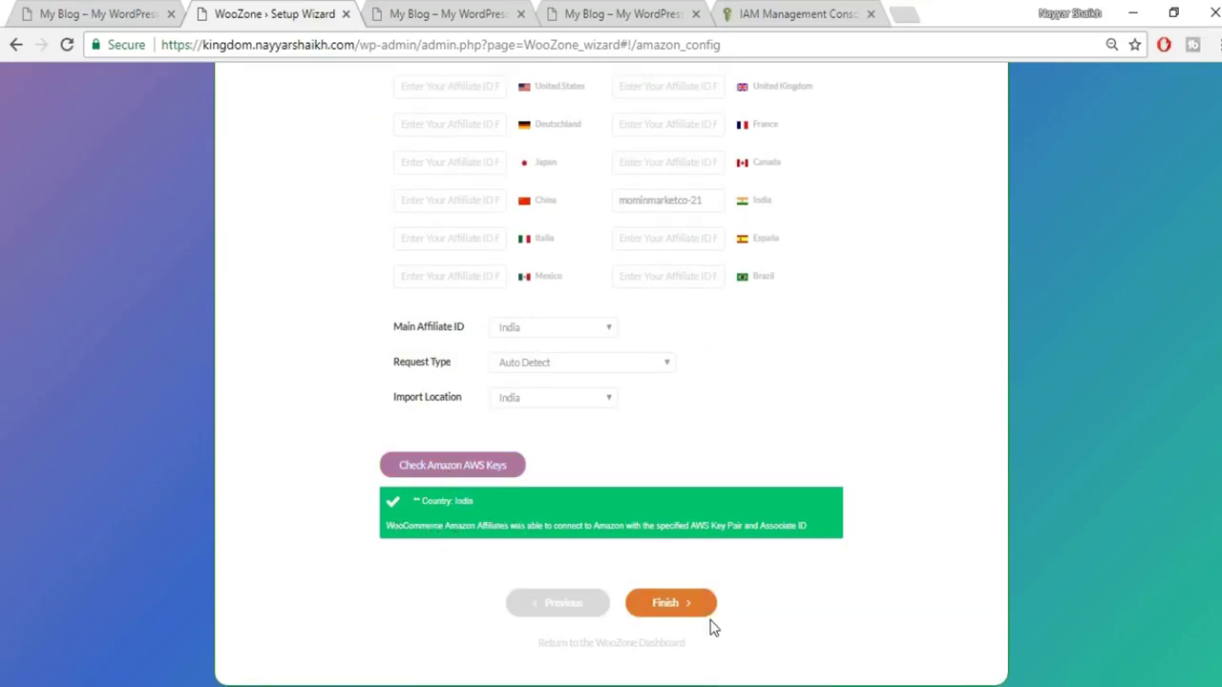
left_click(683, 609)
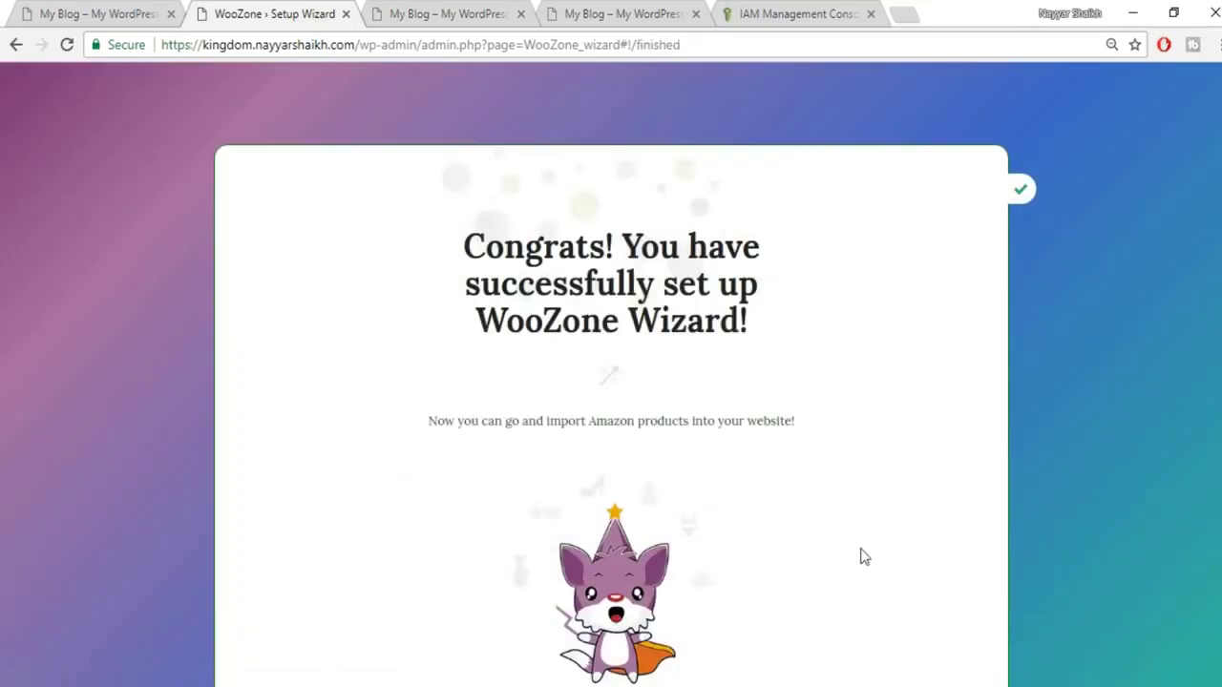
scroll(862, 556, "down", 2)
scroll(805, 423, "up", 2)
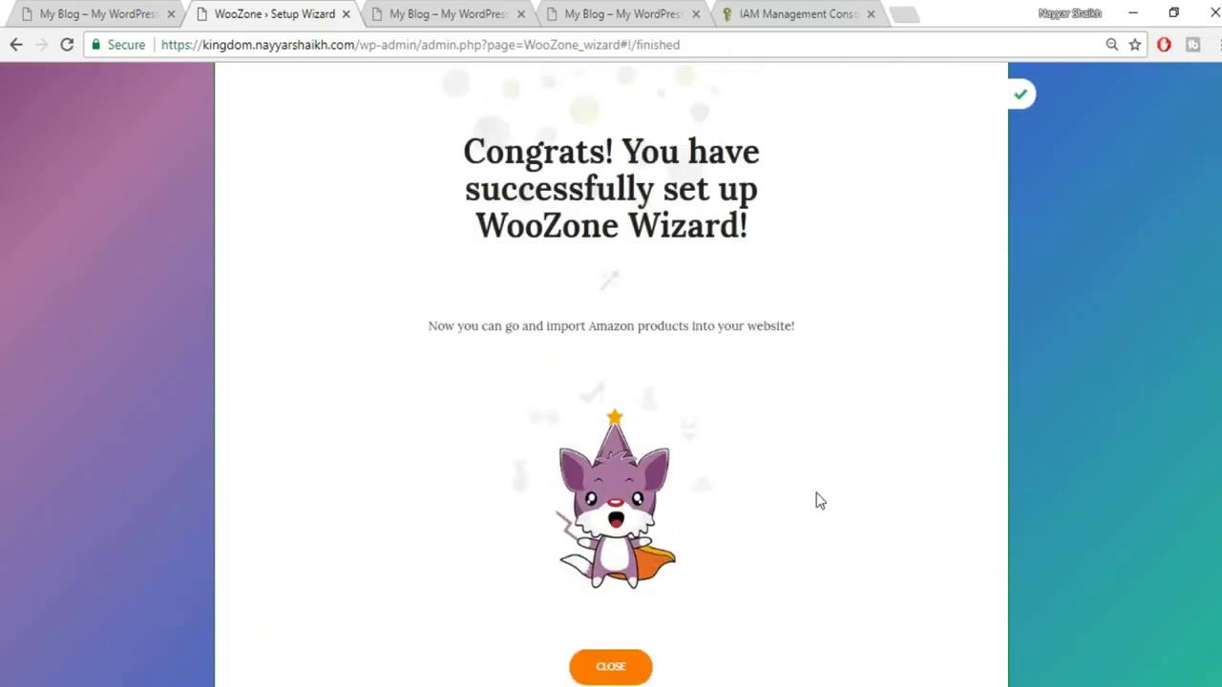
scroll(815, 500, "down", 2)
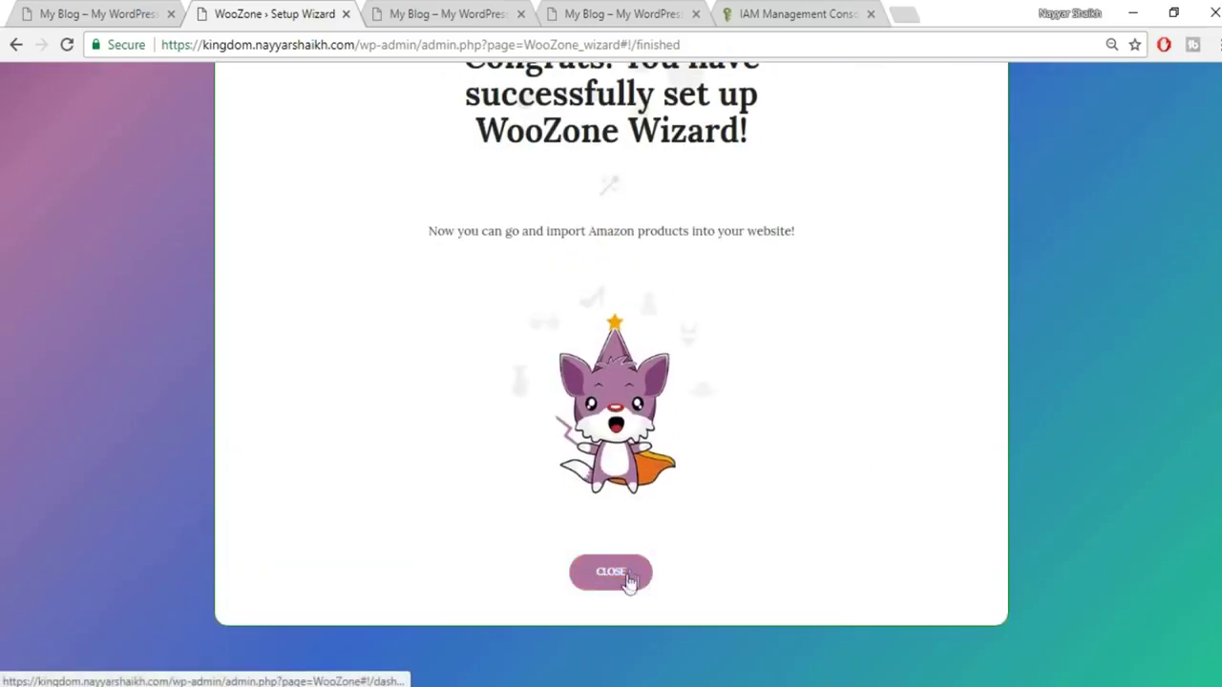
left_click(619, 580)
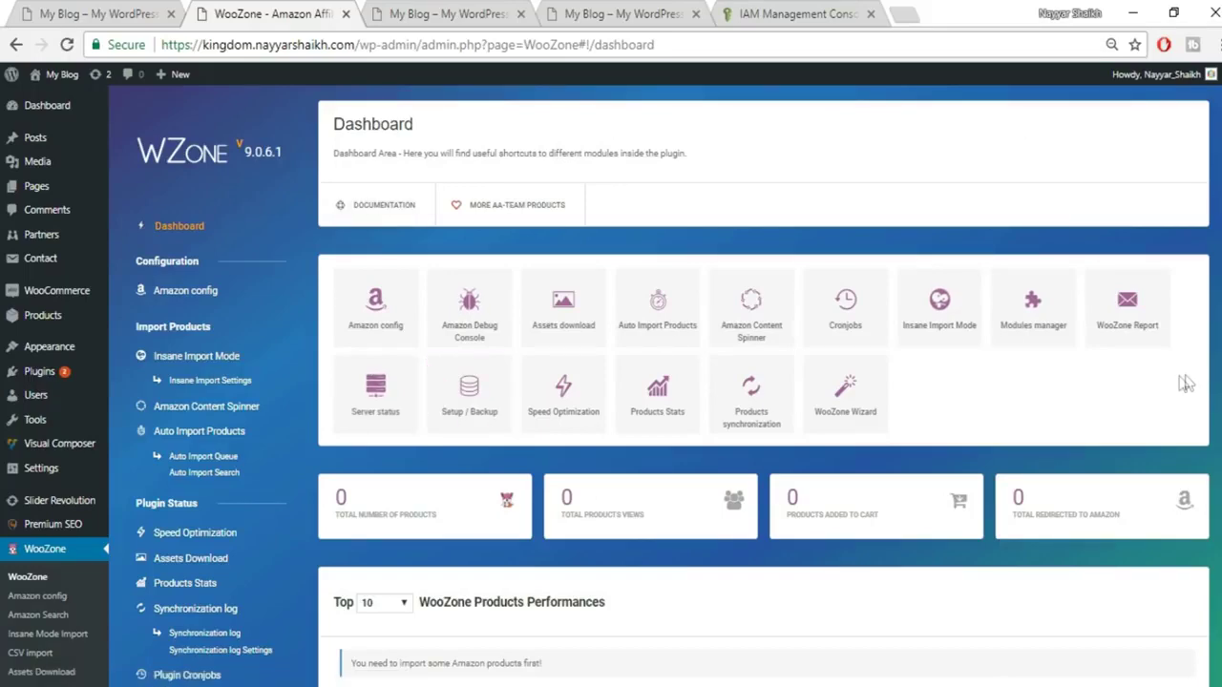
Step: Open WooZone's Insane Import Mode page and select its product keyword search field
scroll(1045, 258, "down", 3)
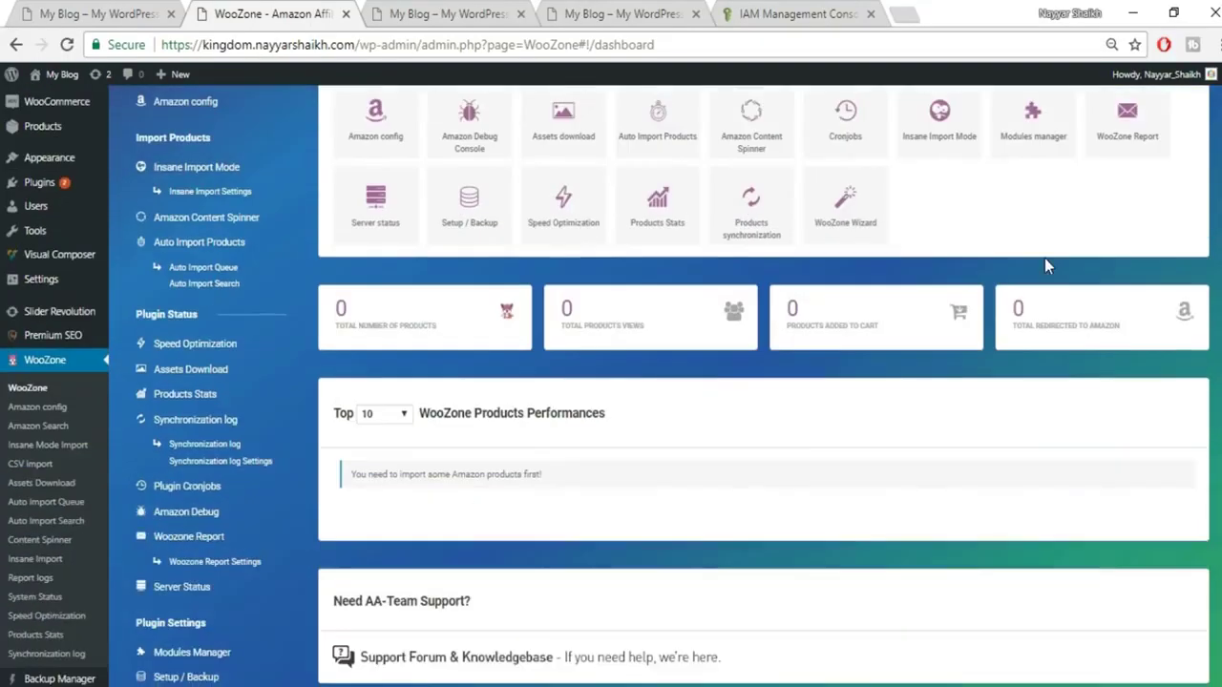
scroll(1024, 300, "up", 3)
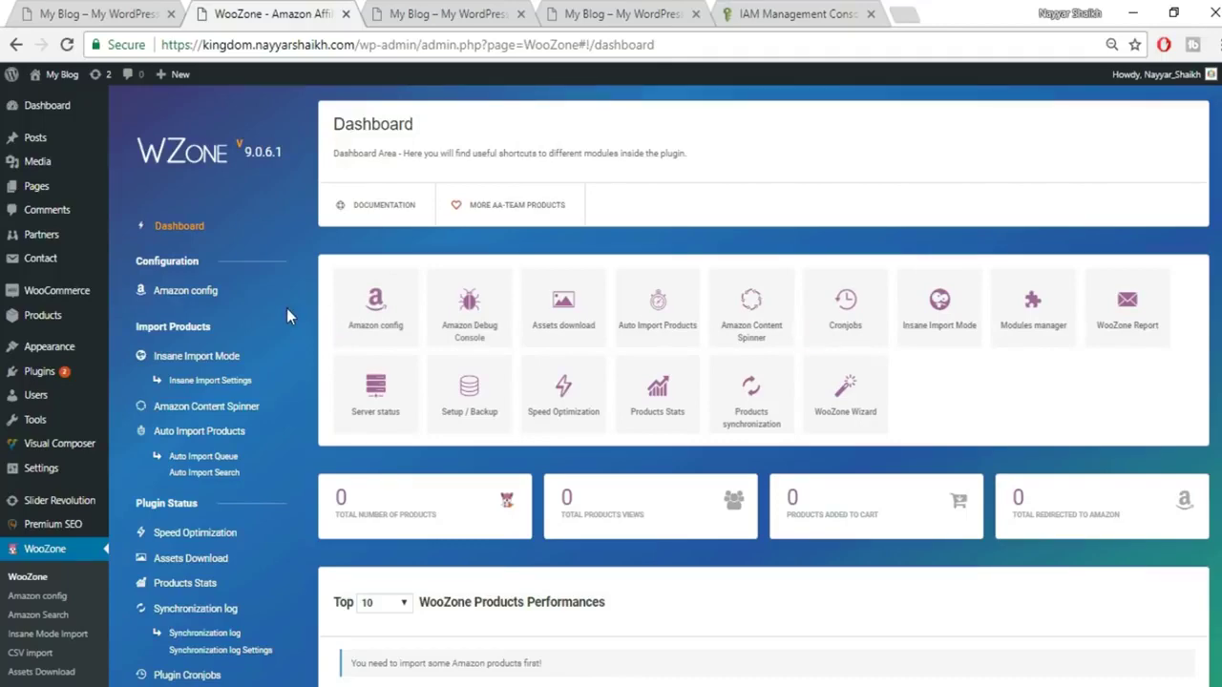
scroll(287, 309, "down", 1)
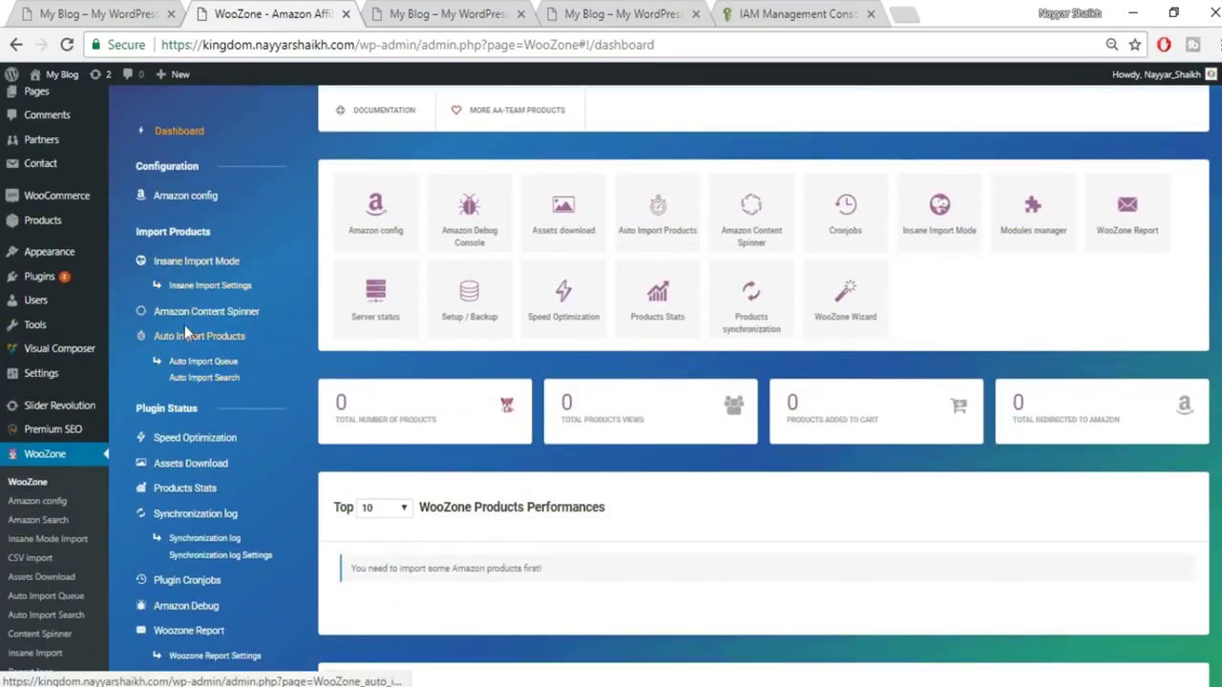
left_click(197, 267)
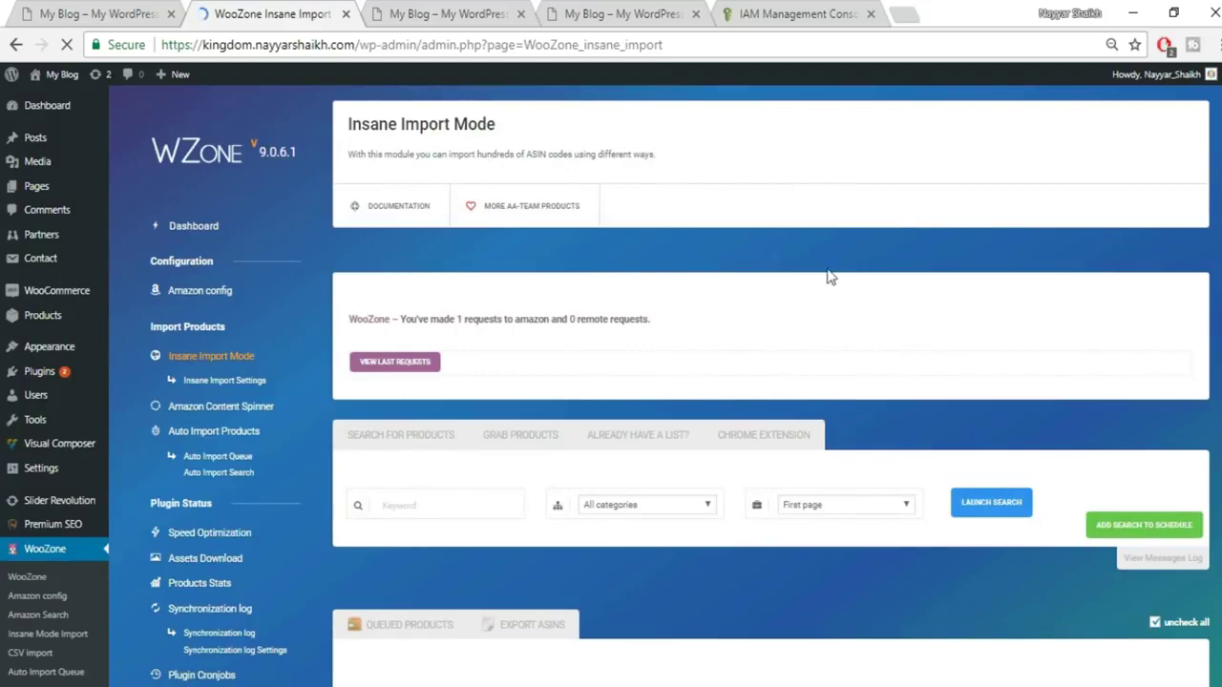
scroll(858, 283, "down", 1)
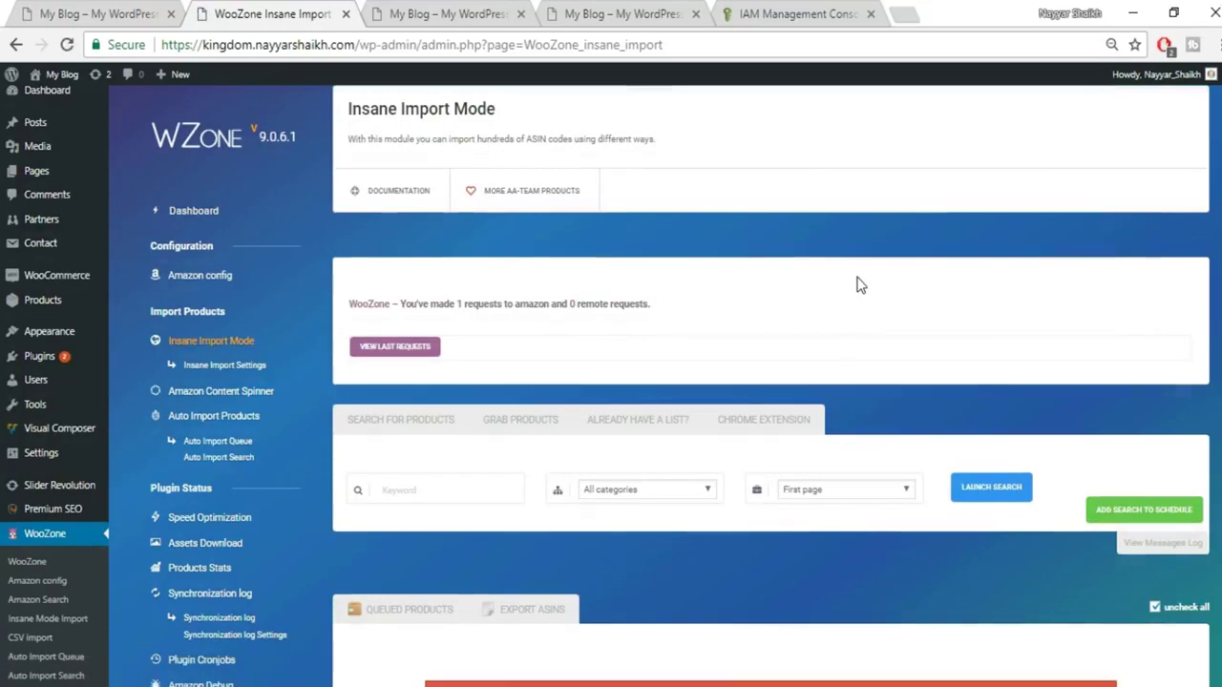
scroll(596, 403, "down", 2)
left_click(445, 317)
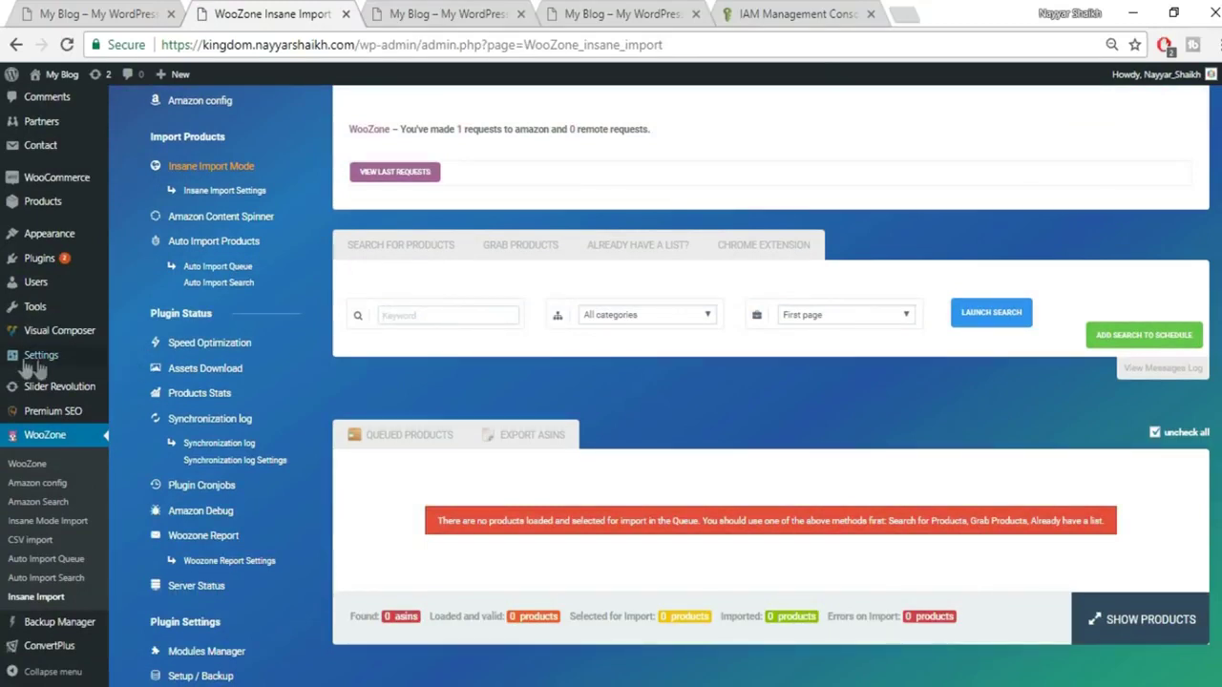
Step: Open Products > Categories in a new browser tab
mouse_move(58, 181)
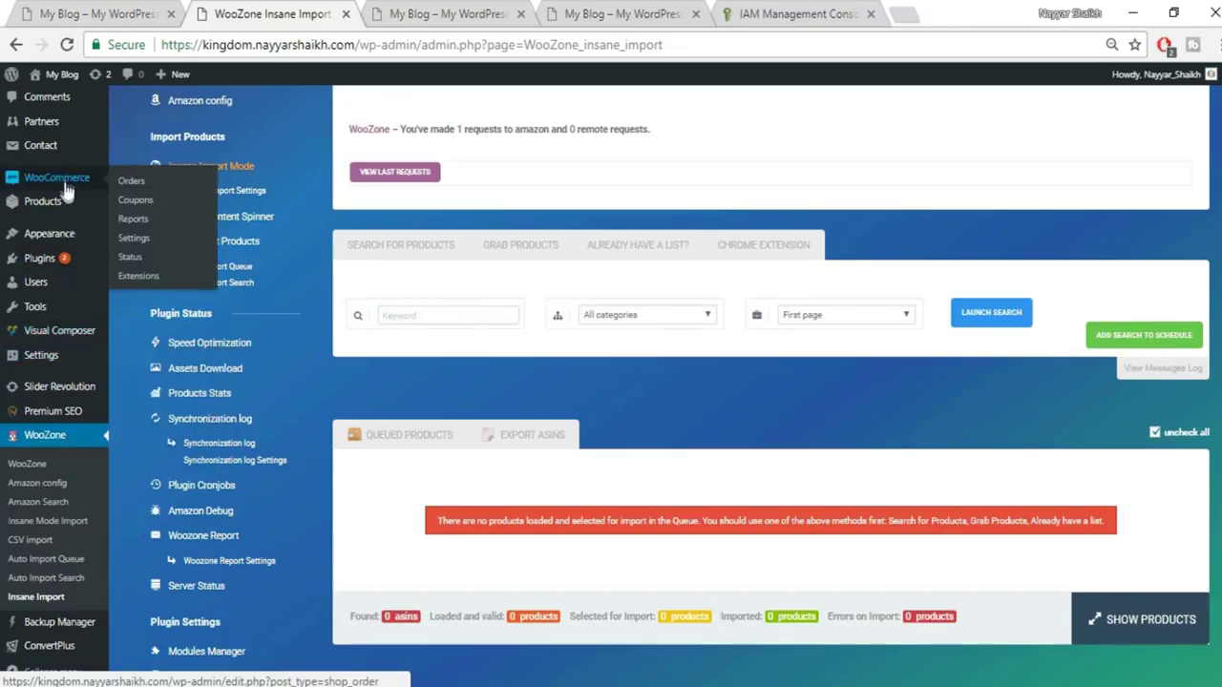
scroll(59, 187, "up", 1)
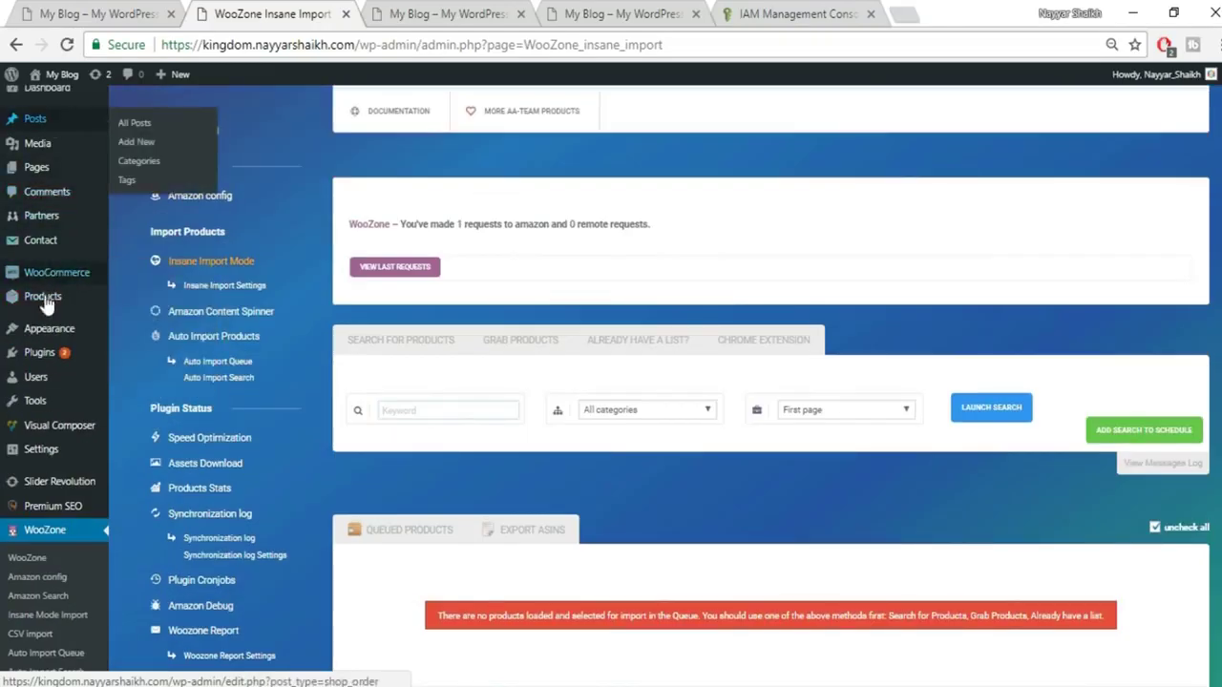
mouse_move(42, 302)
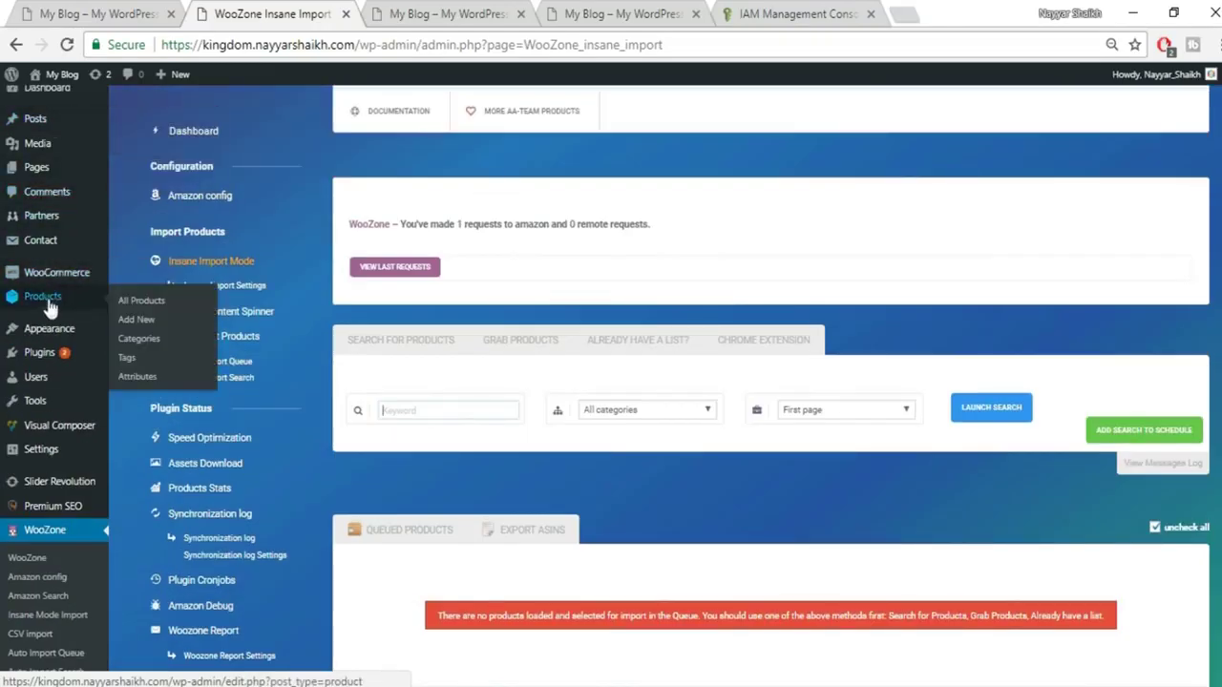
right_click(142, 339)
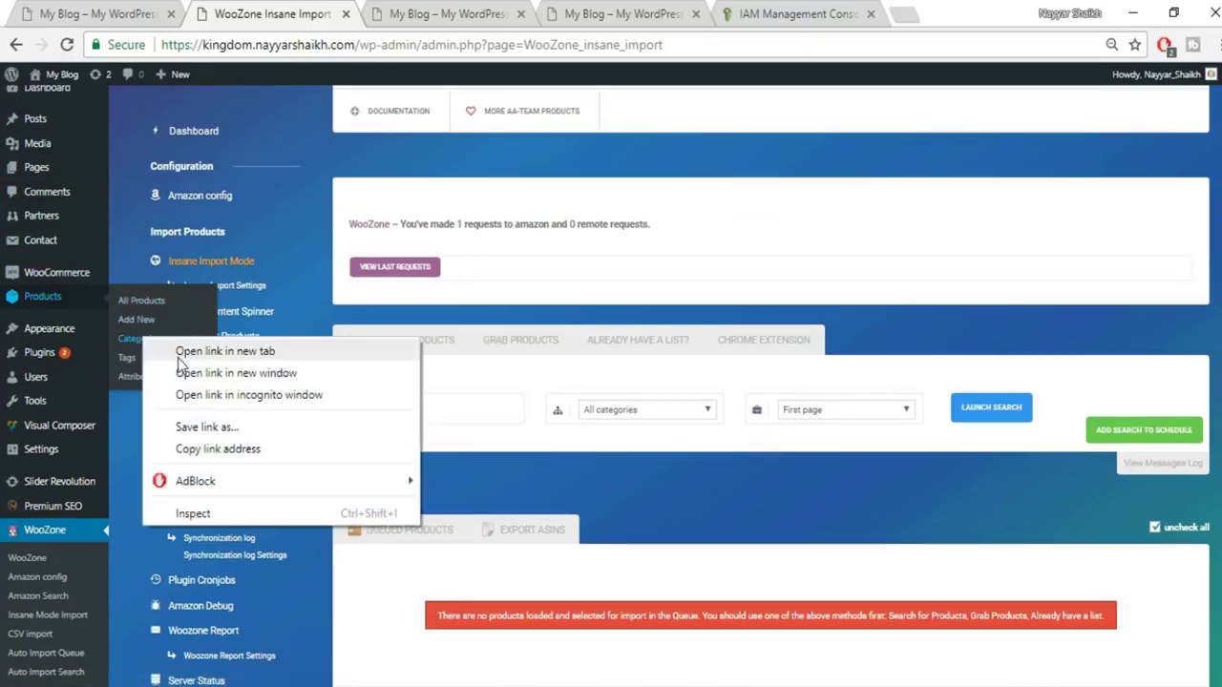
left_click(180, 360)
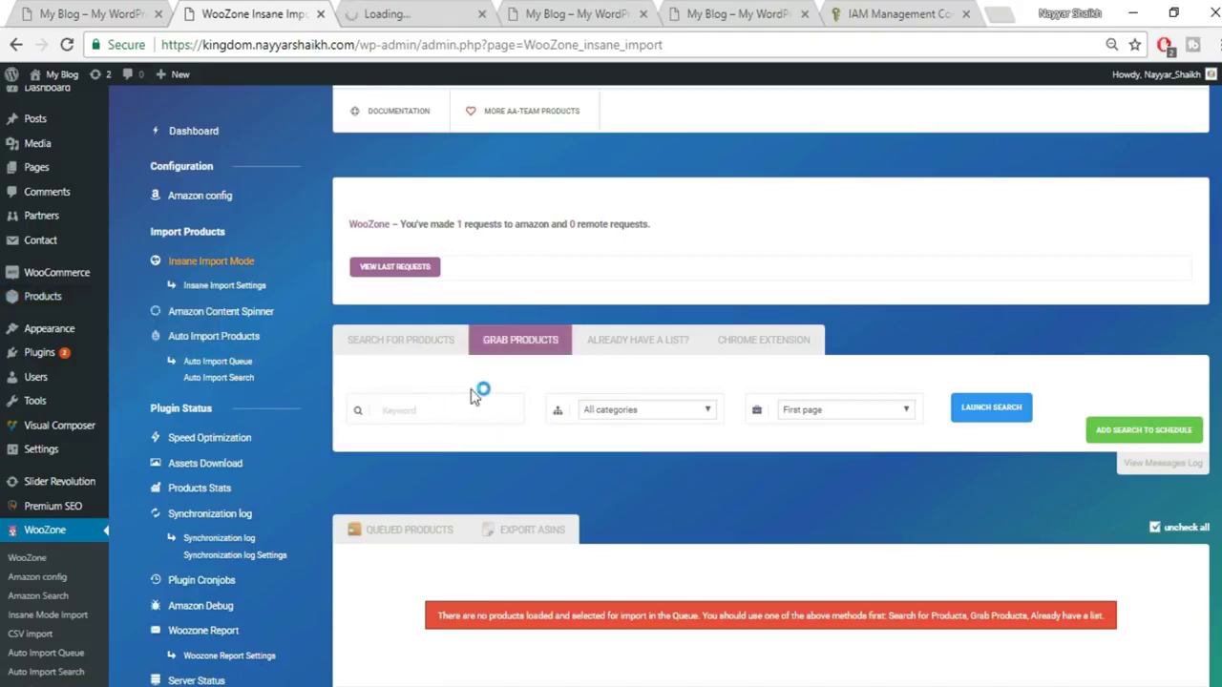
Step: Check the storefront menu, then add SHIRTS and JEANS as product categories
left_click(427, 10)
left_click(67, 11)
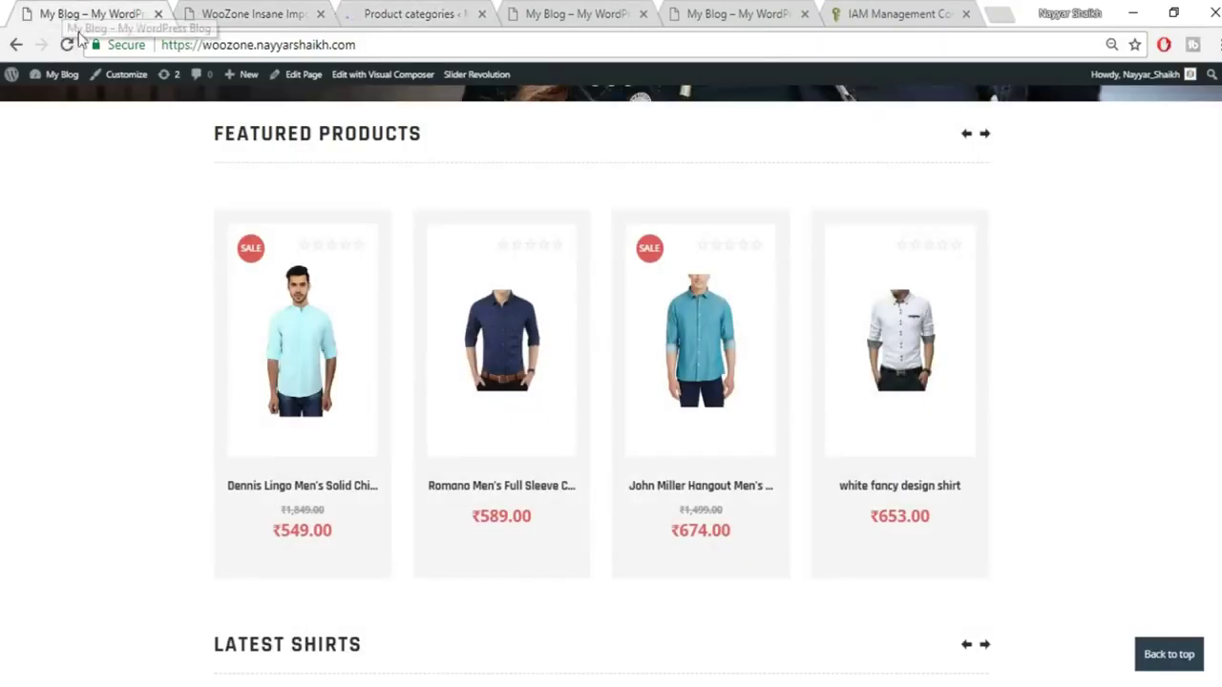
scroll(440, 294, "up", 6)
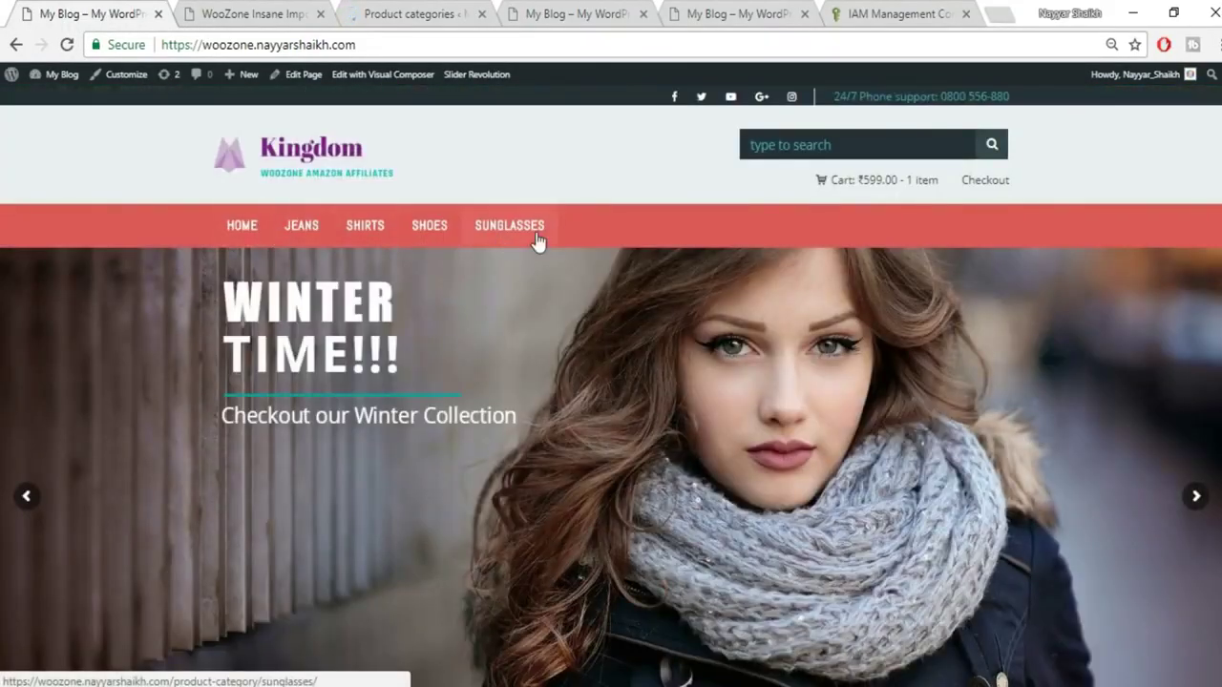
left_click(418, 13)
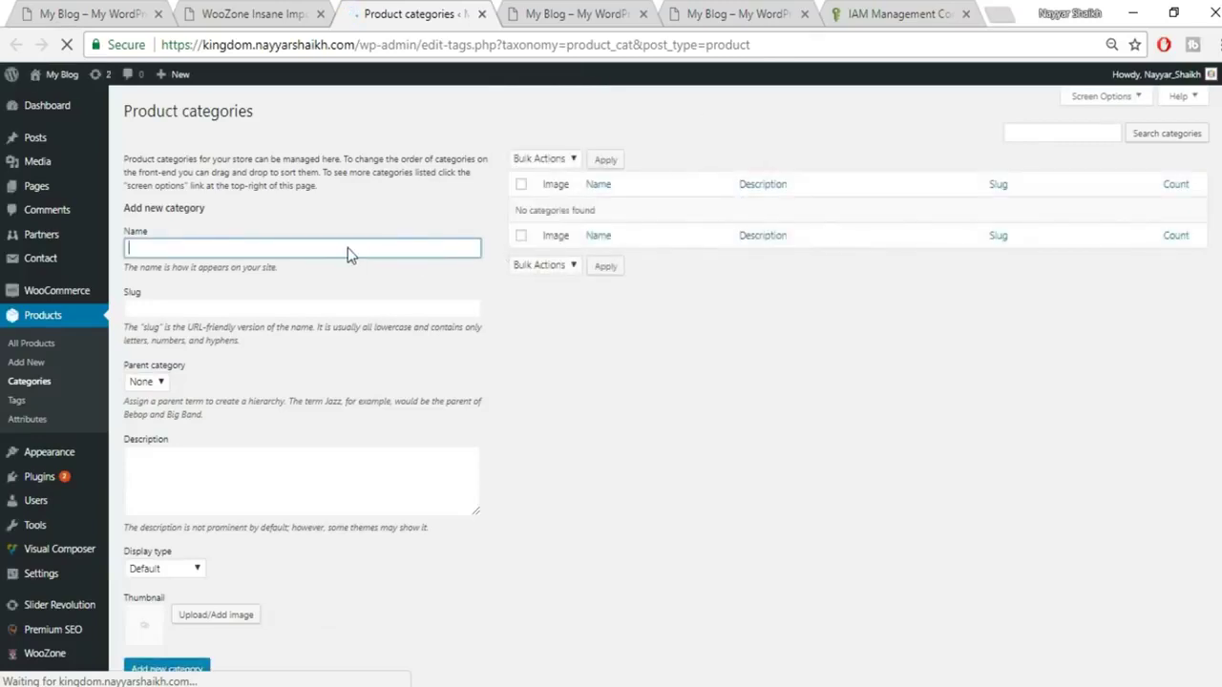
type("SHIRT")
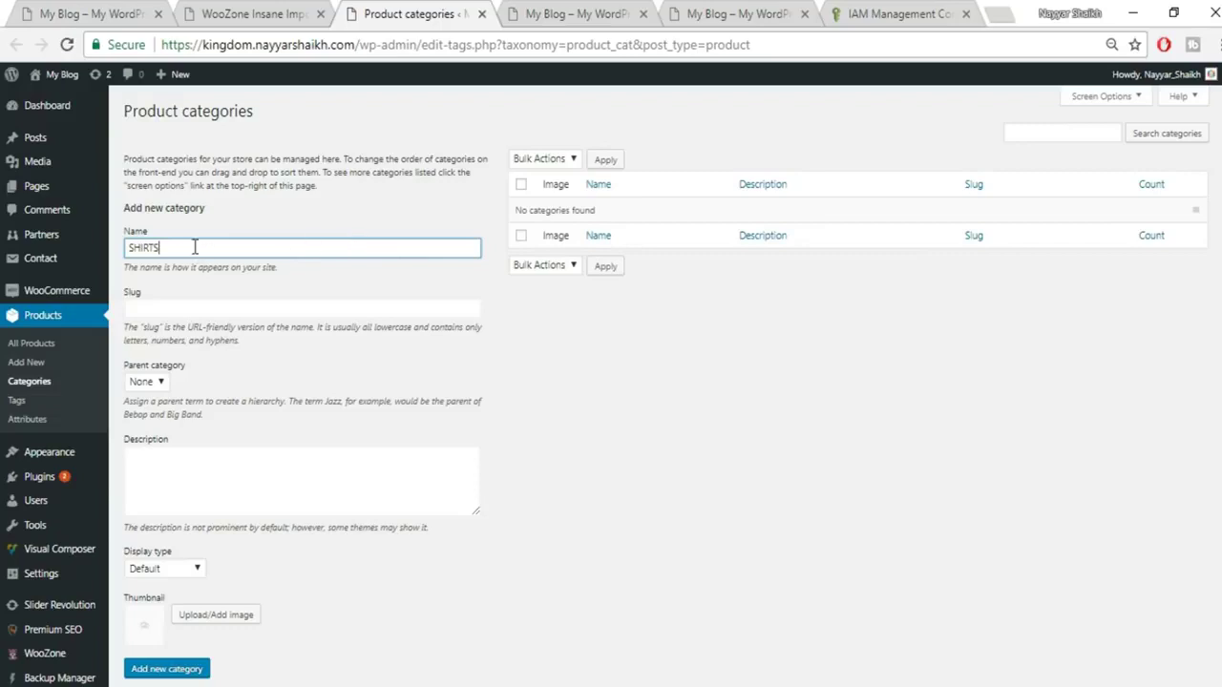
type("S")
scroll(363, 360, "down", 1)
left_click(183, 619)
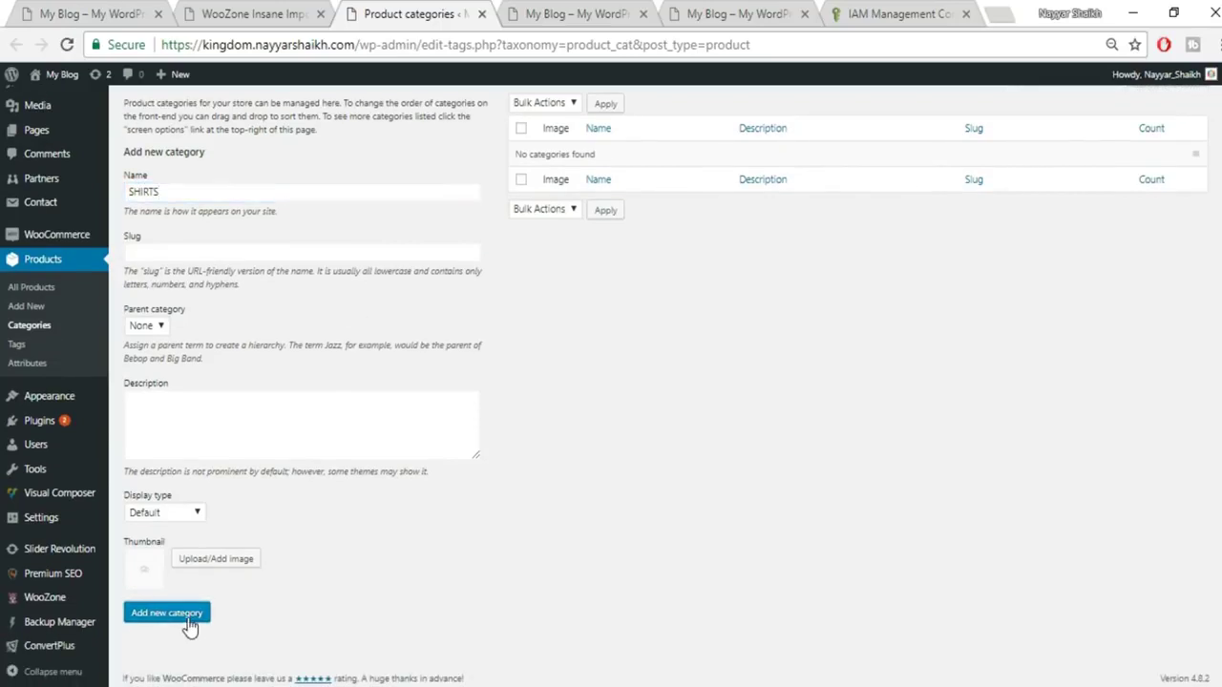
scroll(587, 541, "up", 1)
mouse_move(636, 235)
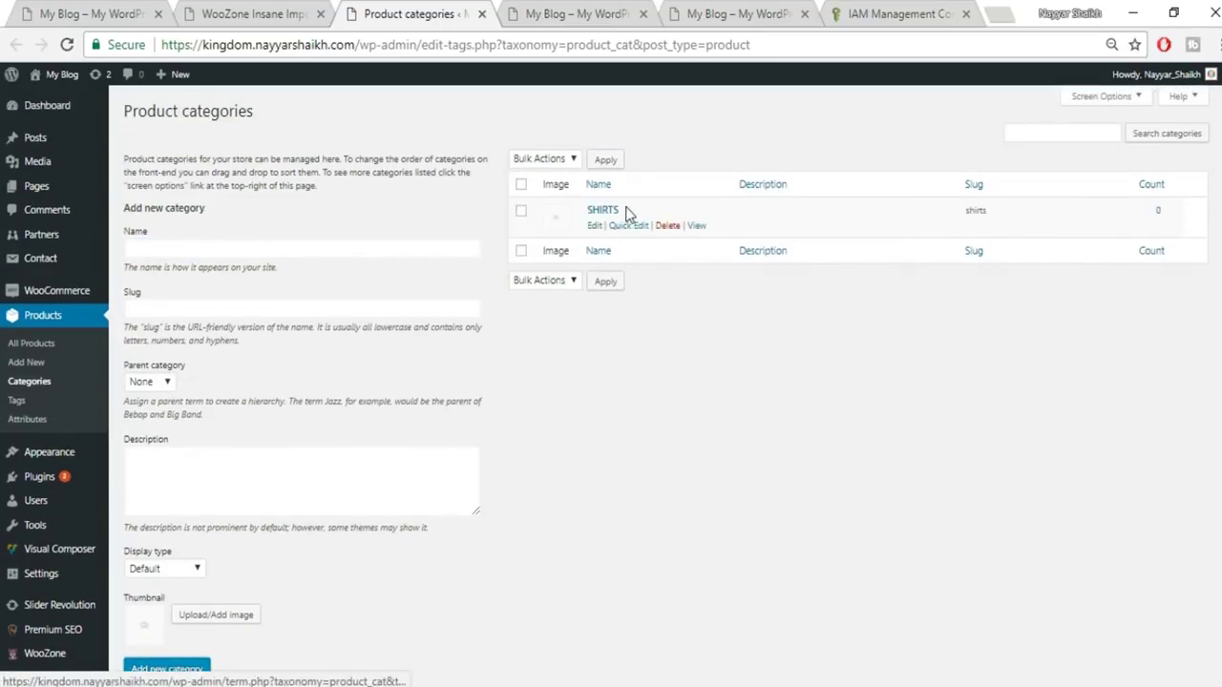
left_click(271, 249)
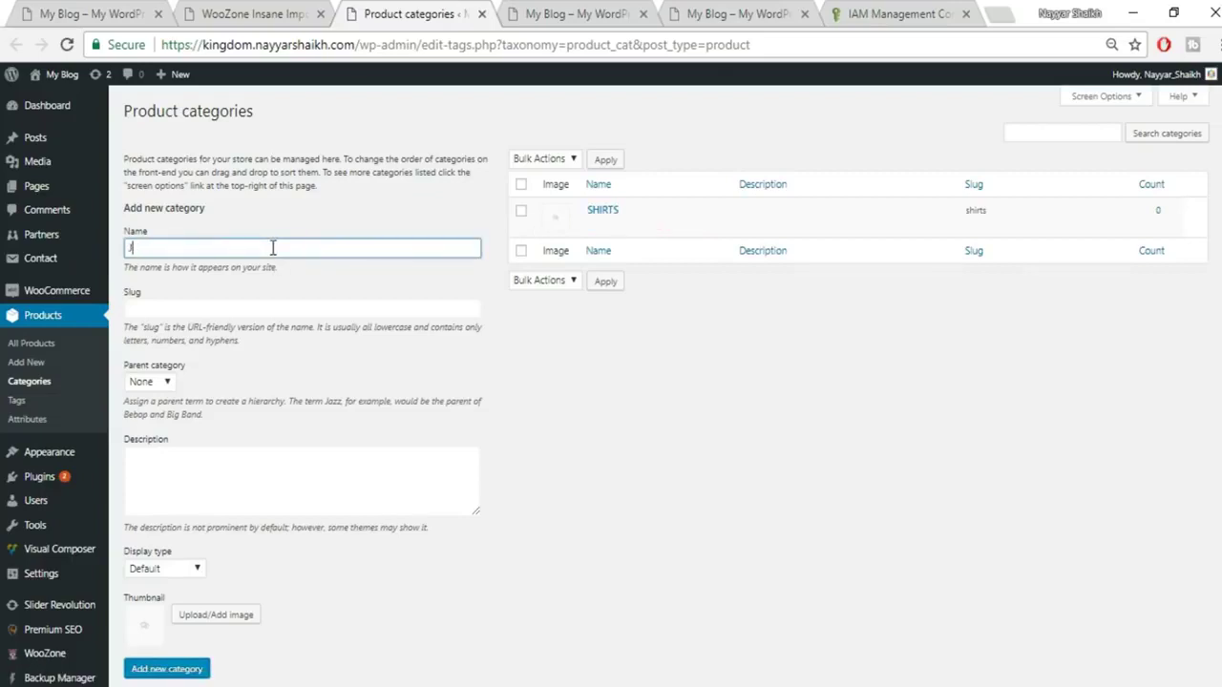
type("JEANS")
scroll(362, 361, "down", 1)
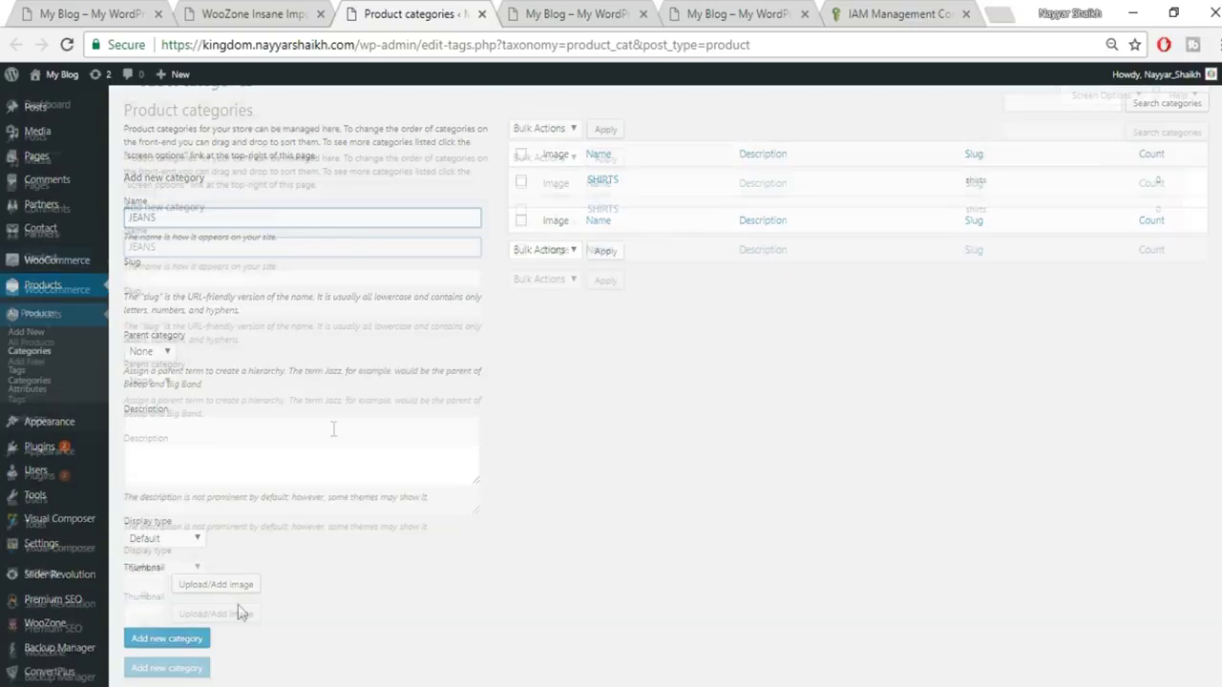
left_click(195, 614)
Step: Add SUNGLASSES and SHOES as product categories
scroll(324, 478, "up", 1)
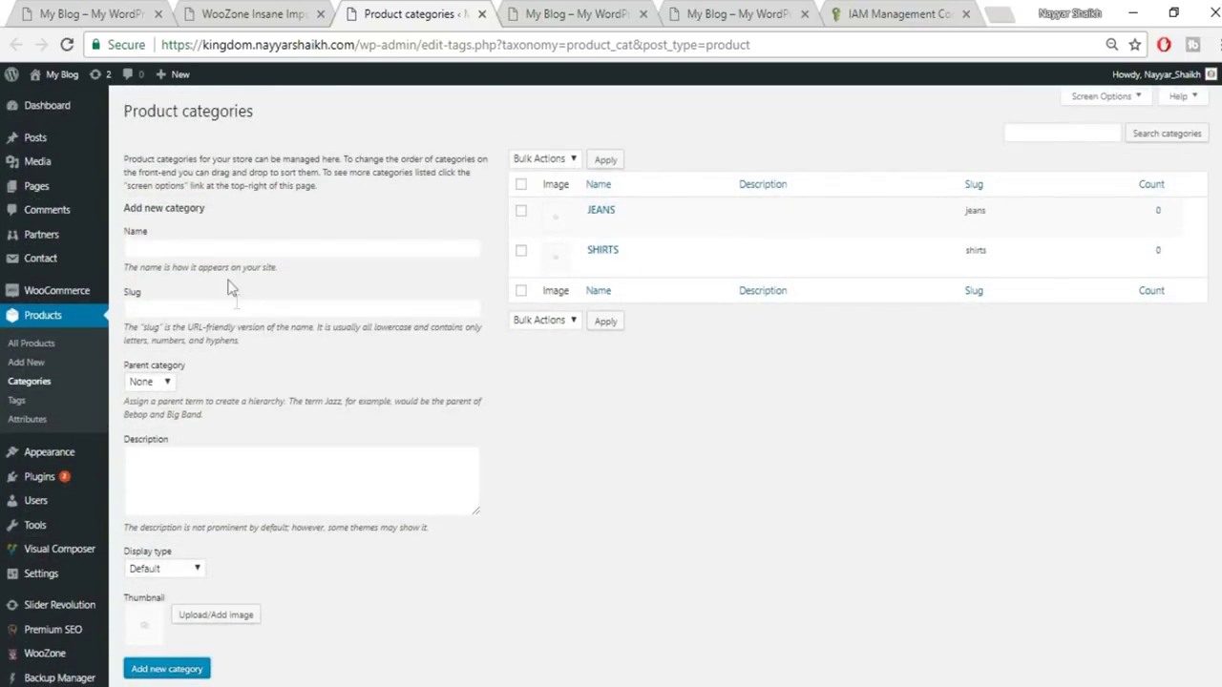
left_click(229, 253)
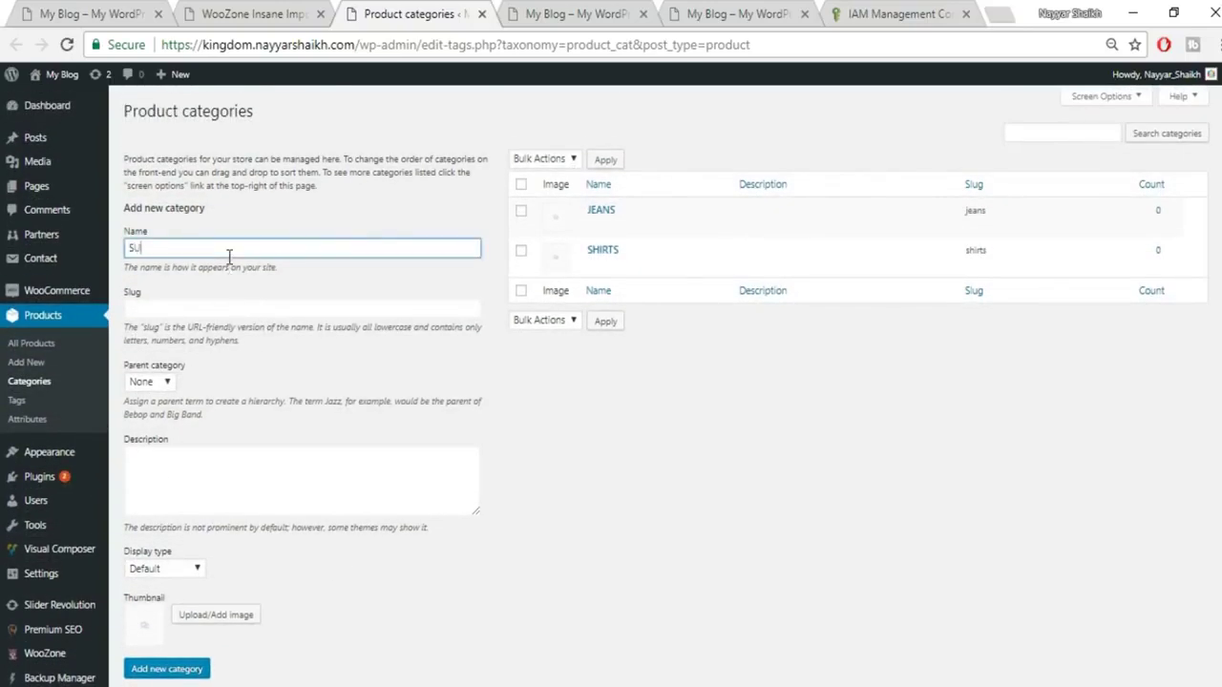
type("SUNGLASSES")
left_click(191, 670)
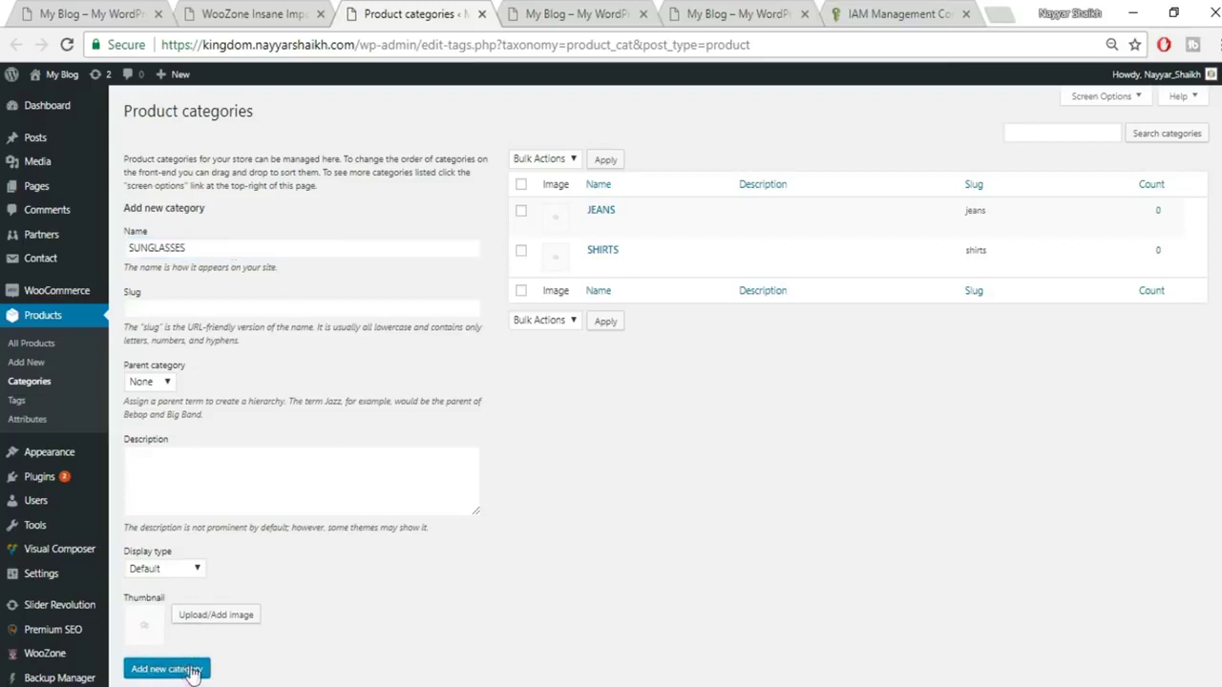
left_click(222, 252)
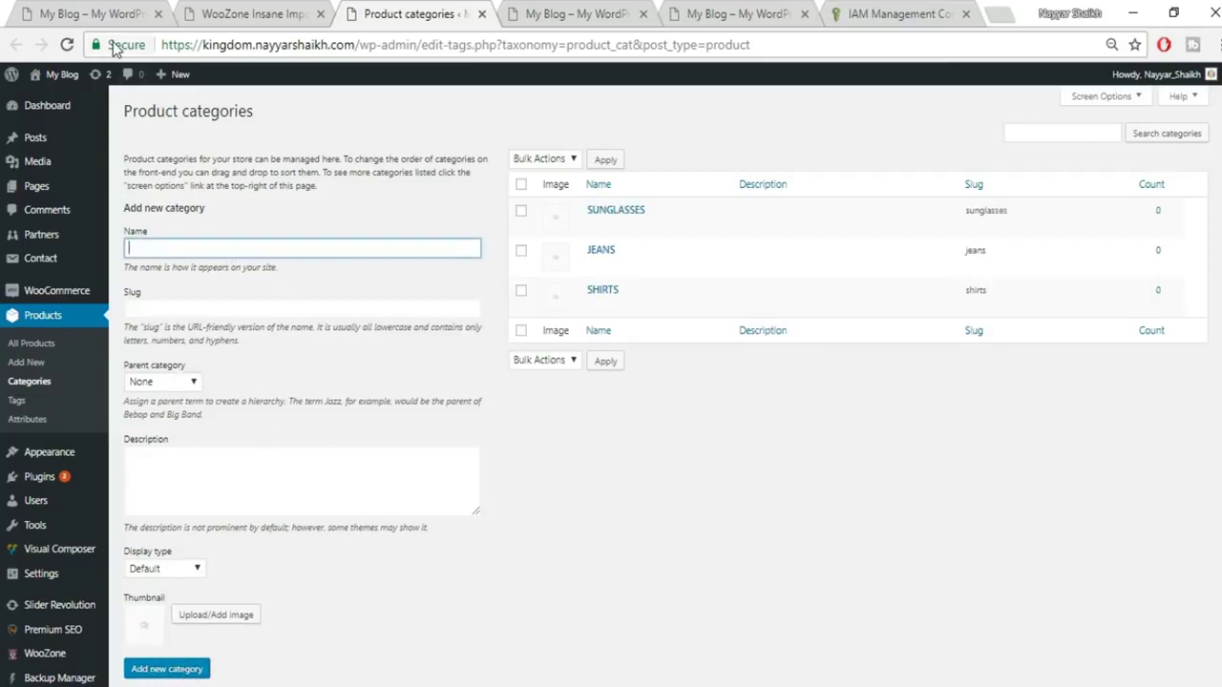
type("SHOES")
left_click(173, 670)
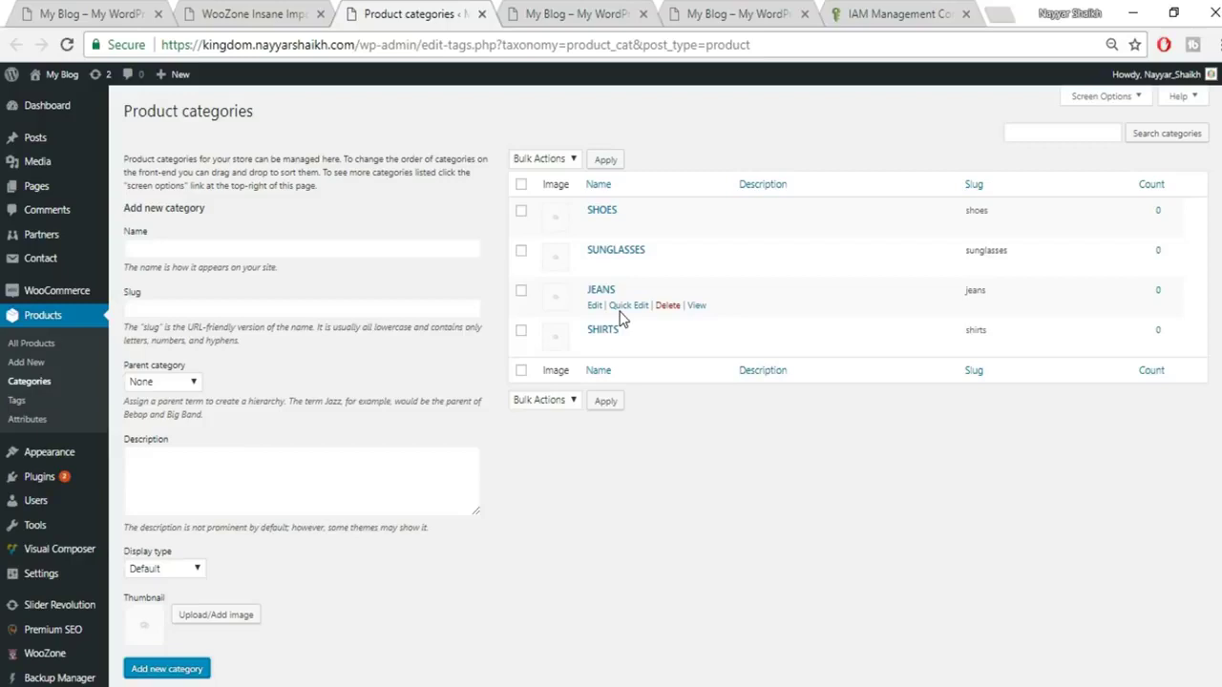
Step: On the WooZone Insane Import page, set the Amazon search category to Apparel
left_click(218, 11)
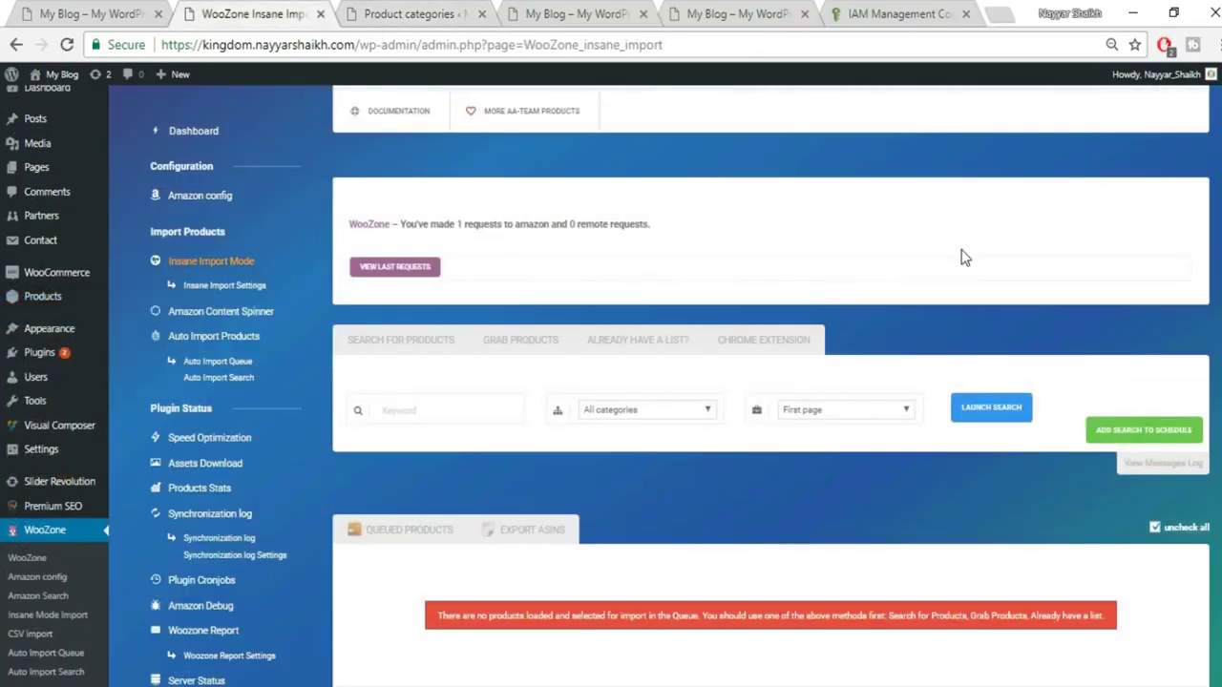
scroll(963, 257, "down", 1)
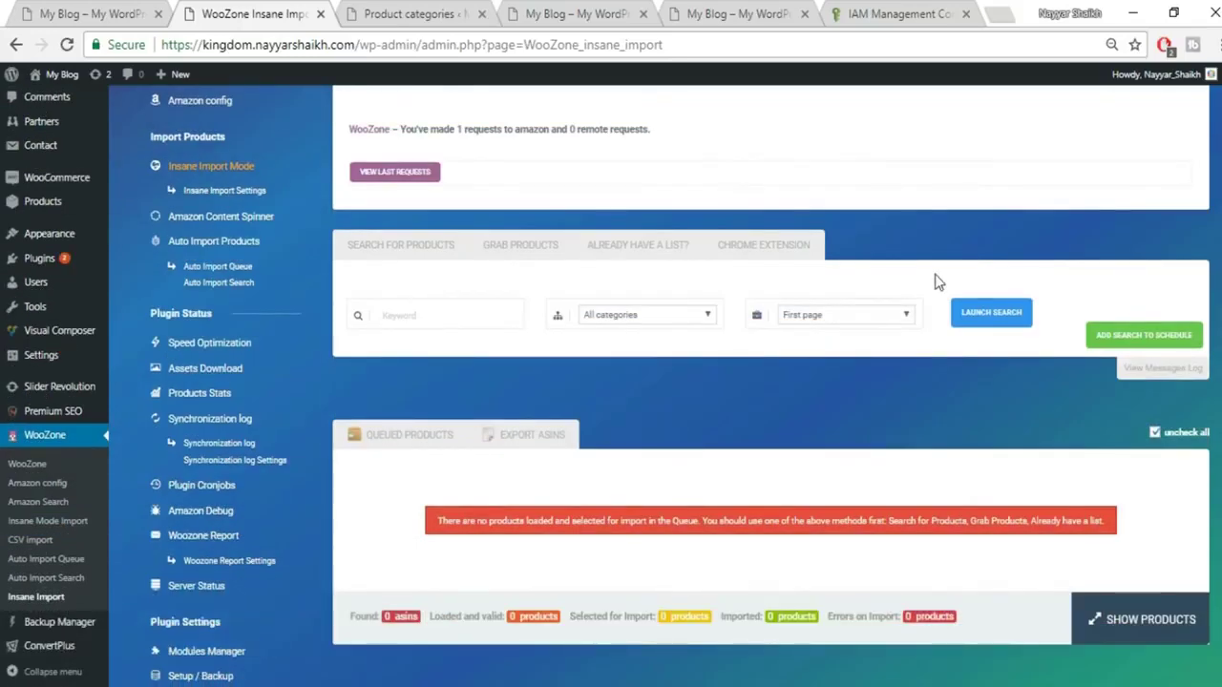
left_click(493, 310)
left_click(643, 322)
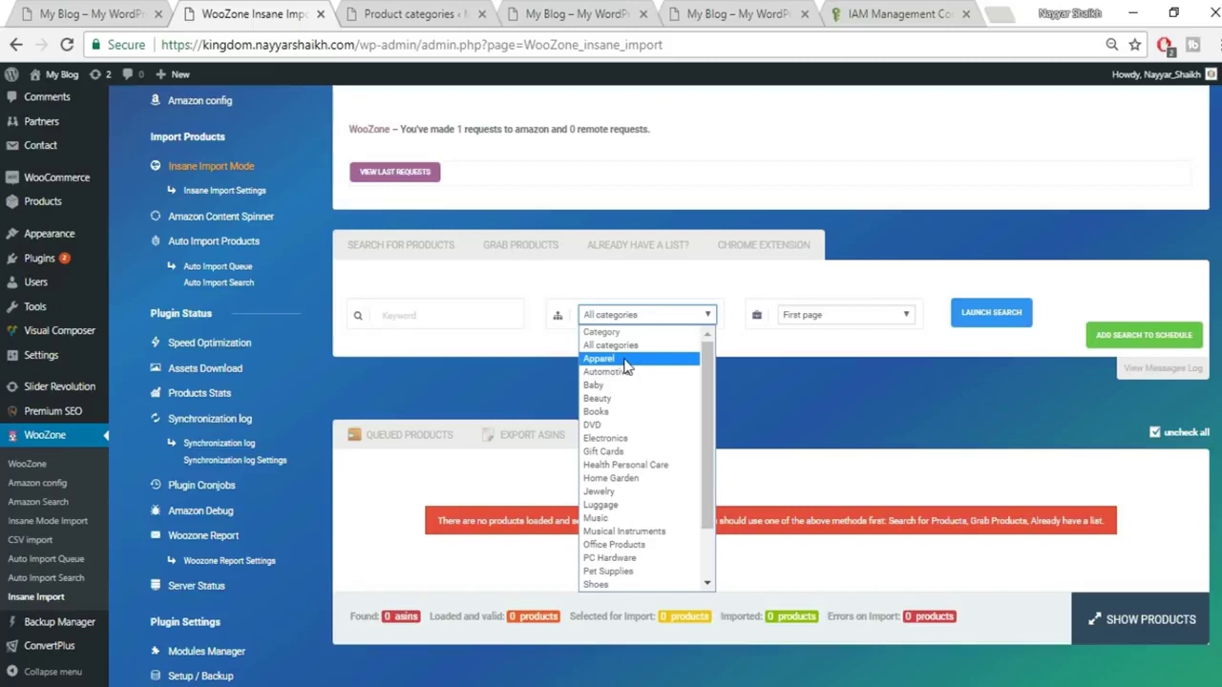
left_click(623, 361)
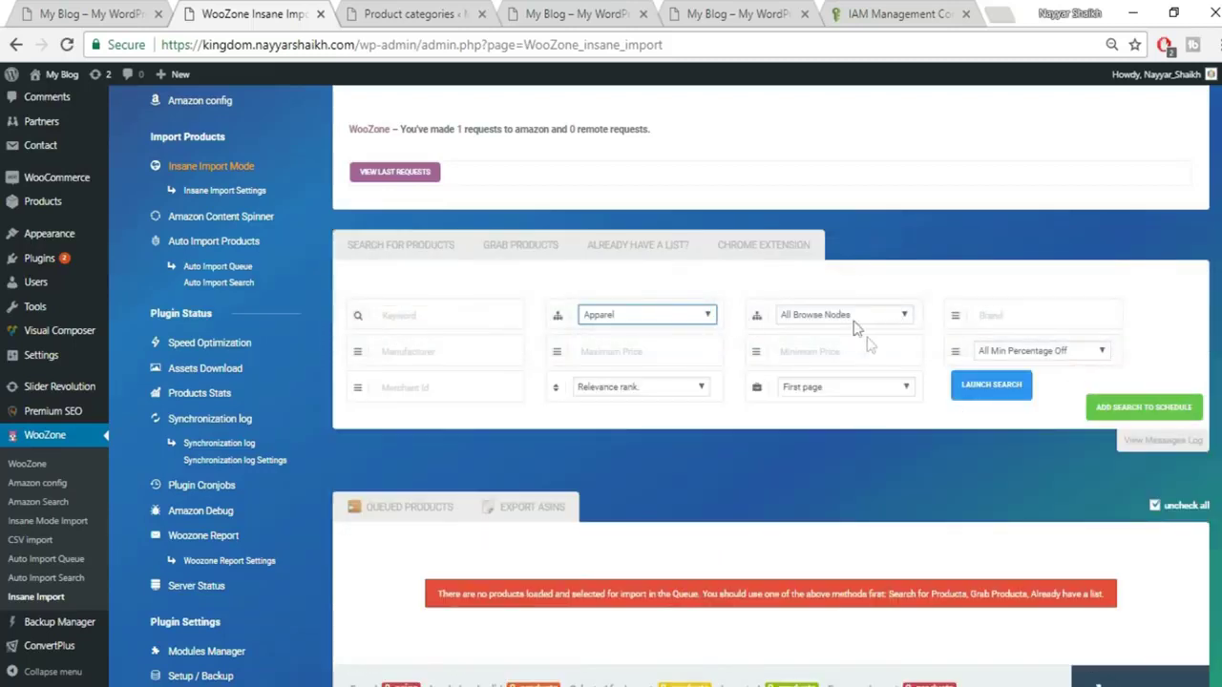
Step: Narrow the browse nodes to Categories, then Men, then Shirts
left_click(833, 317)
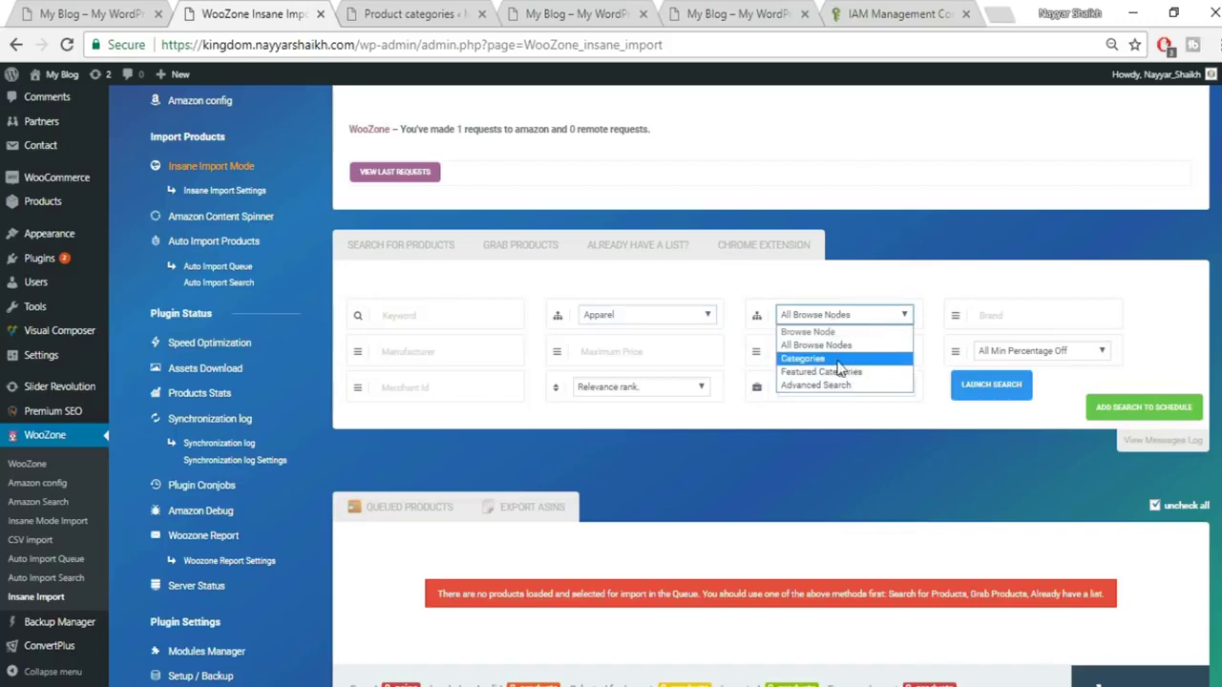
left_click(827, 360)
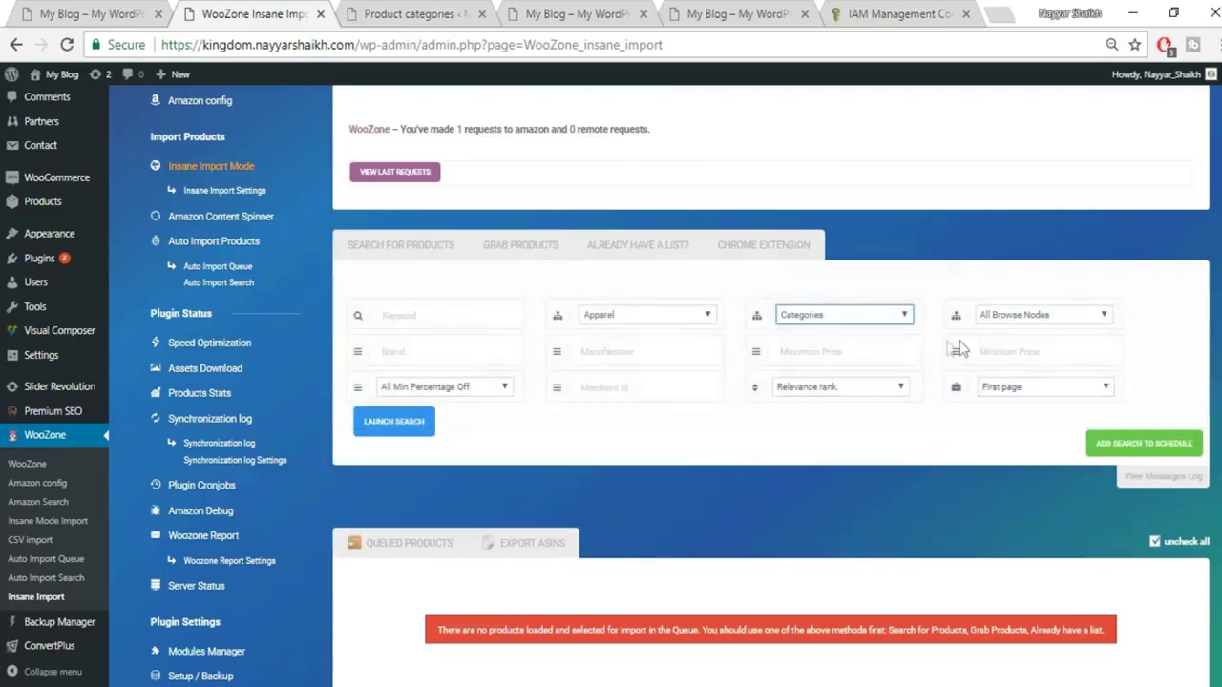
left_click(1029, 317)
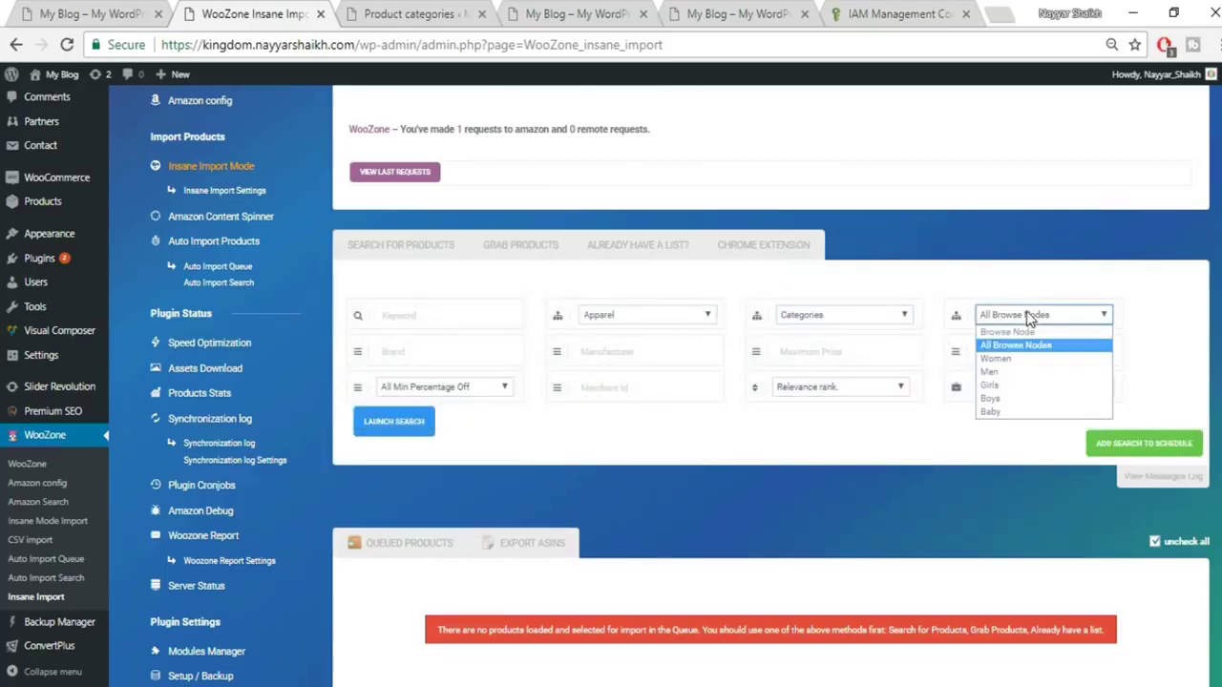
left_click(1003, 372)
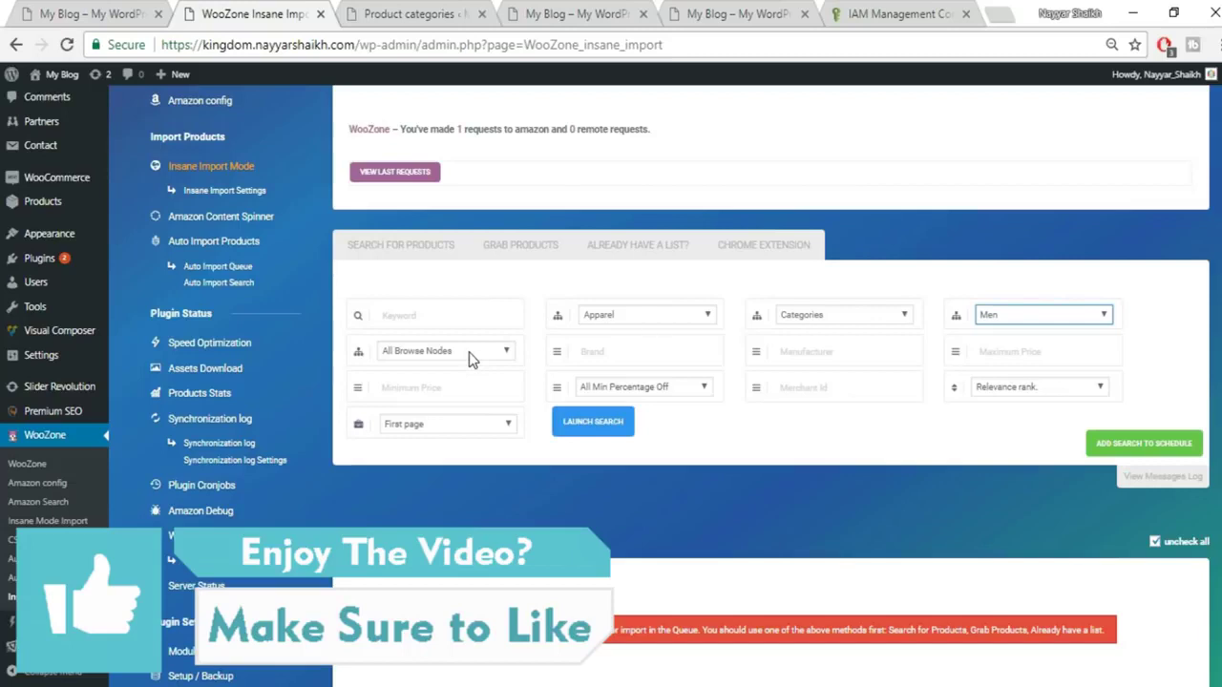
left_click(469, 358)
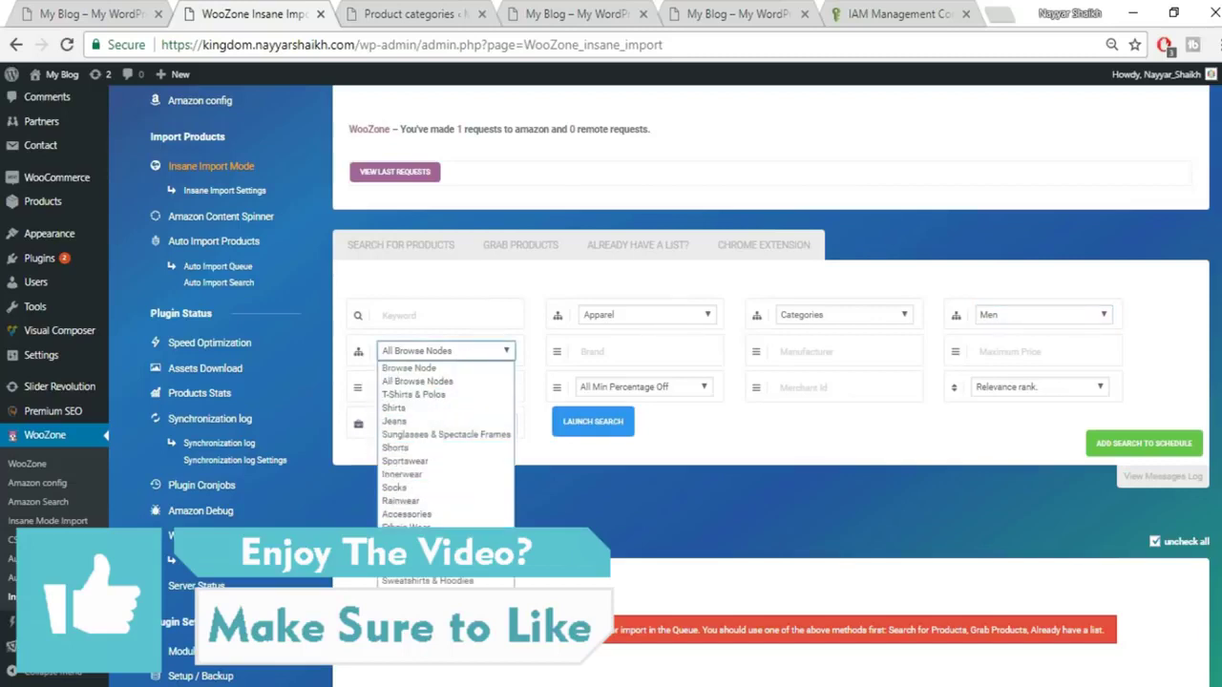
left_click(417, 409)
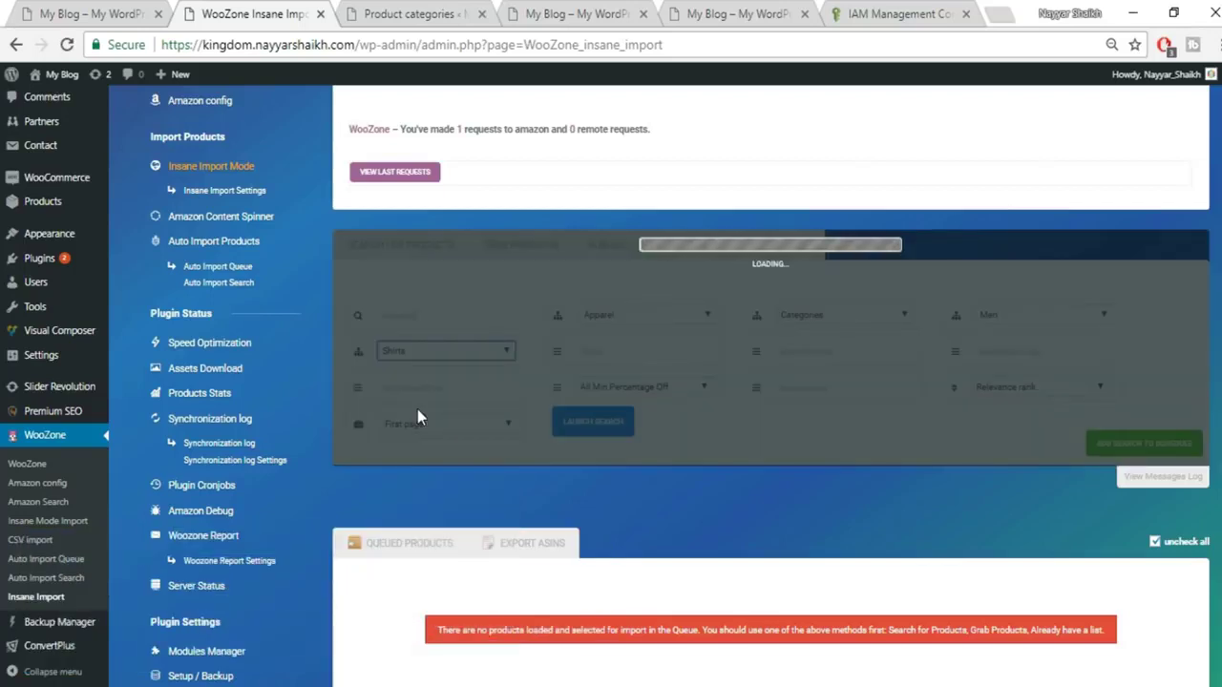
Step: Narrow to Casual Shirts, limit results to the first 2 pages, and launch the search
left_click(689, 353)
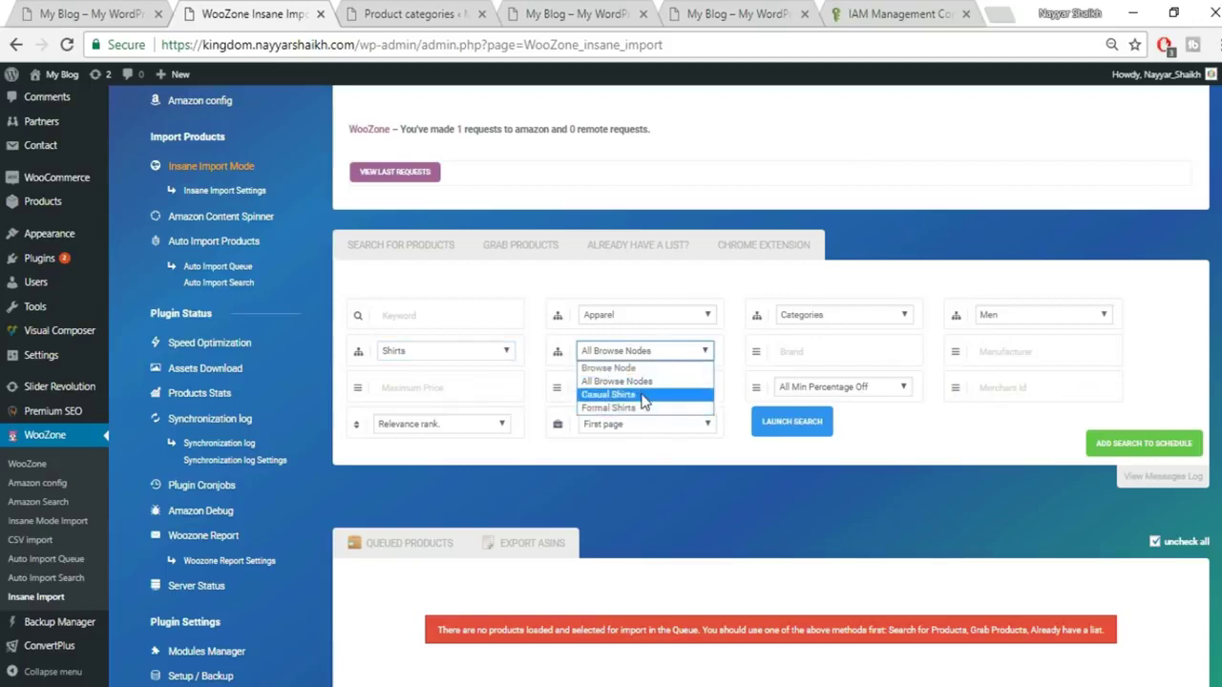
left_click(648, 395)
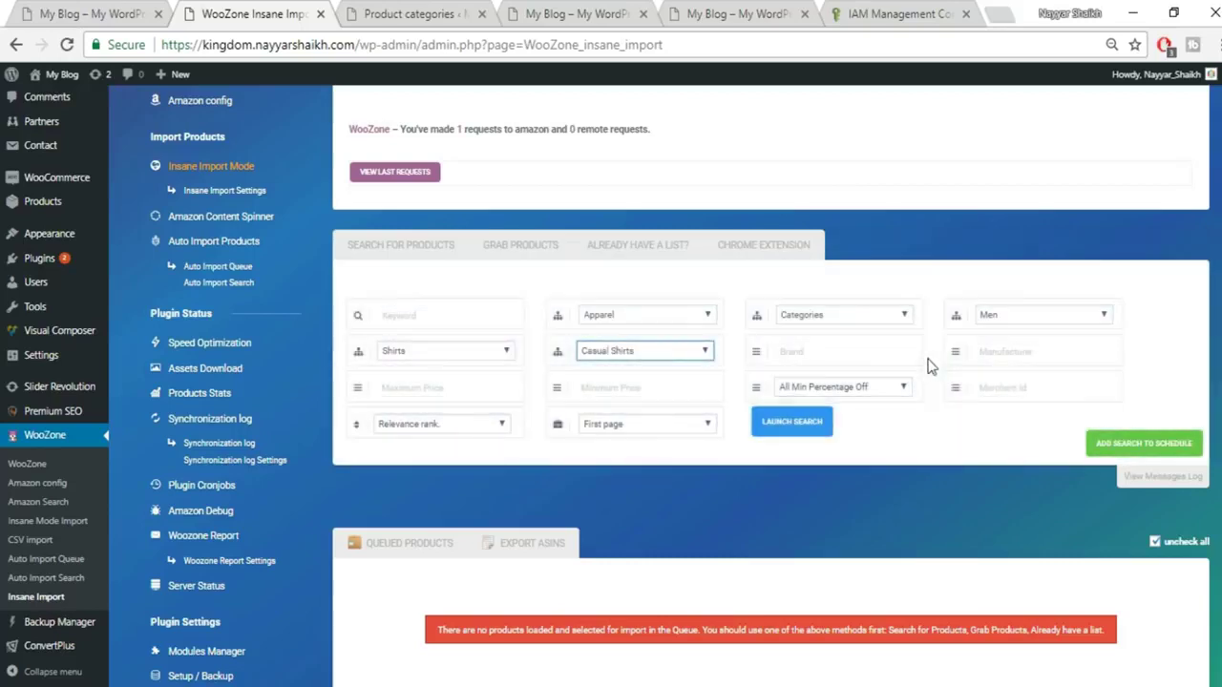
left_click(835, 358)
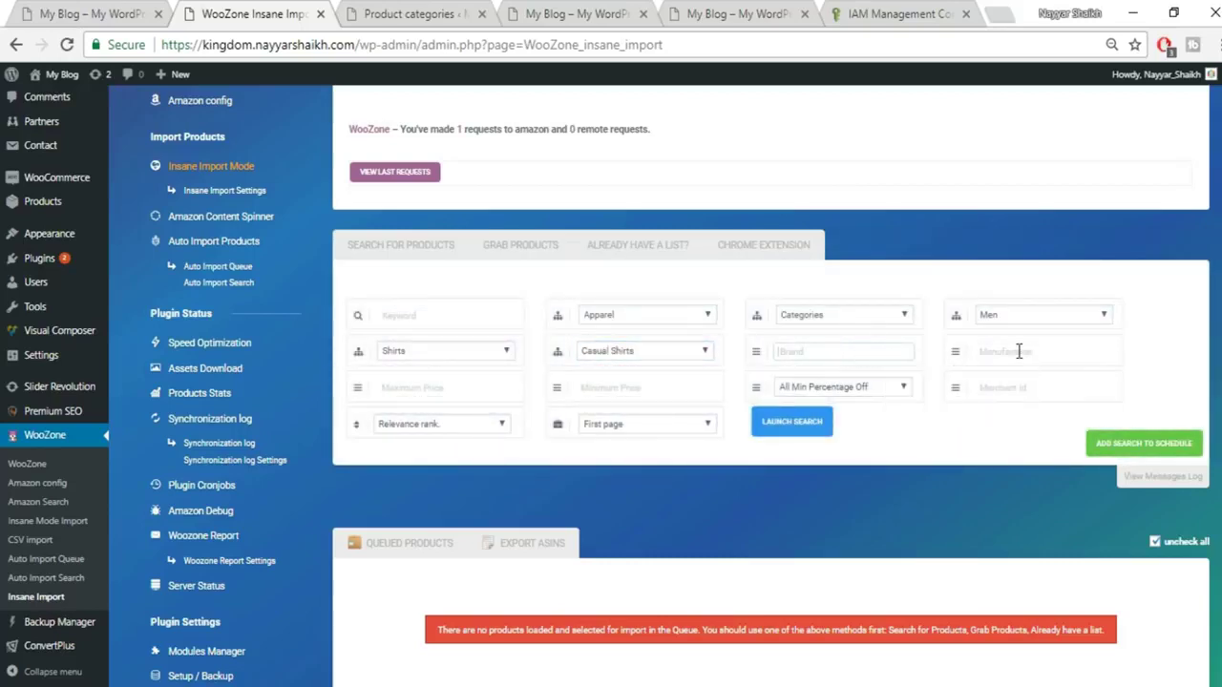
left_click(468, 389)
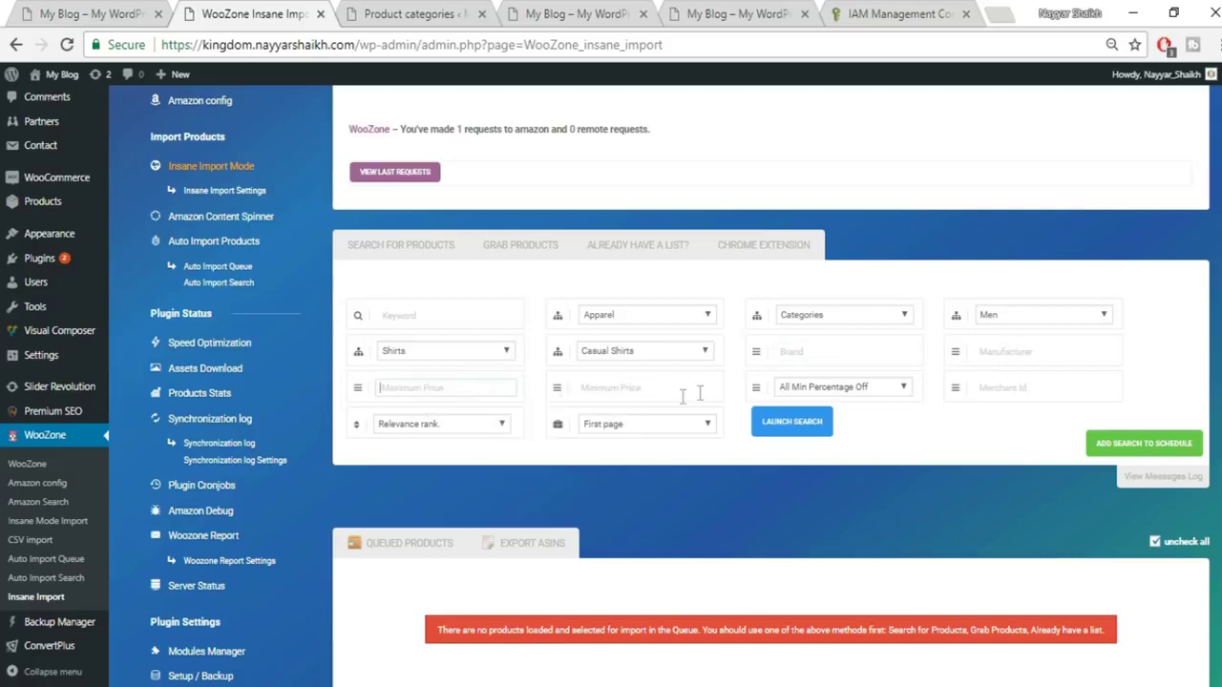
left_click(649, 425)
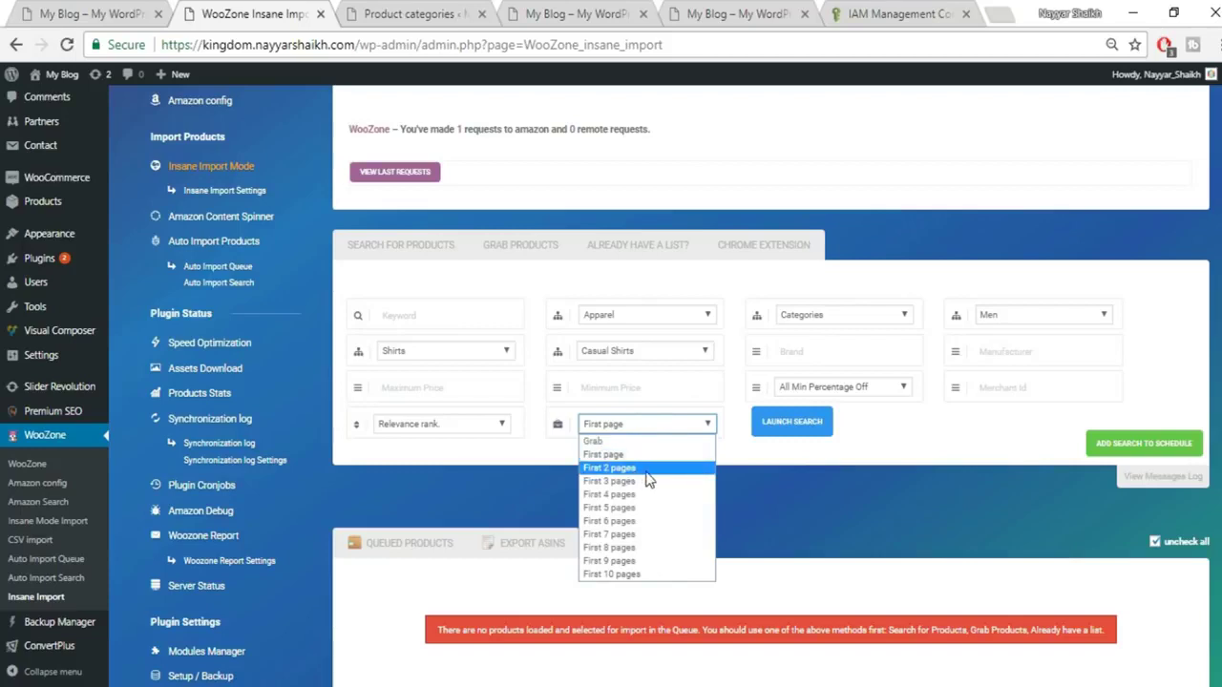
left_click(646, 470)
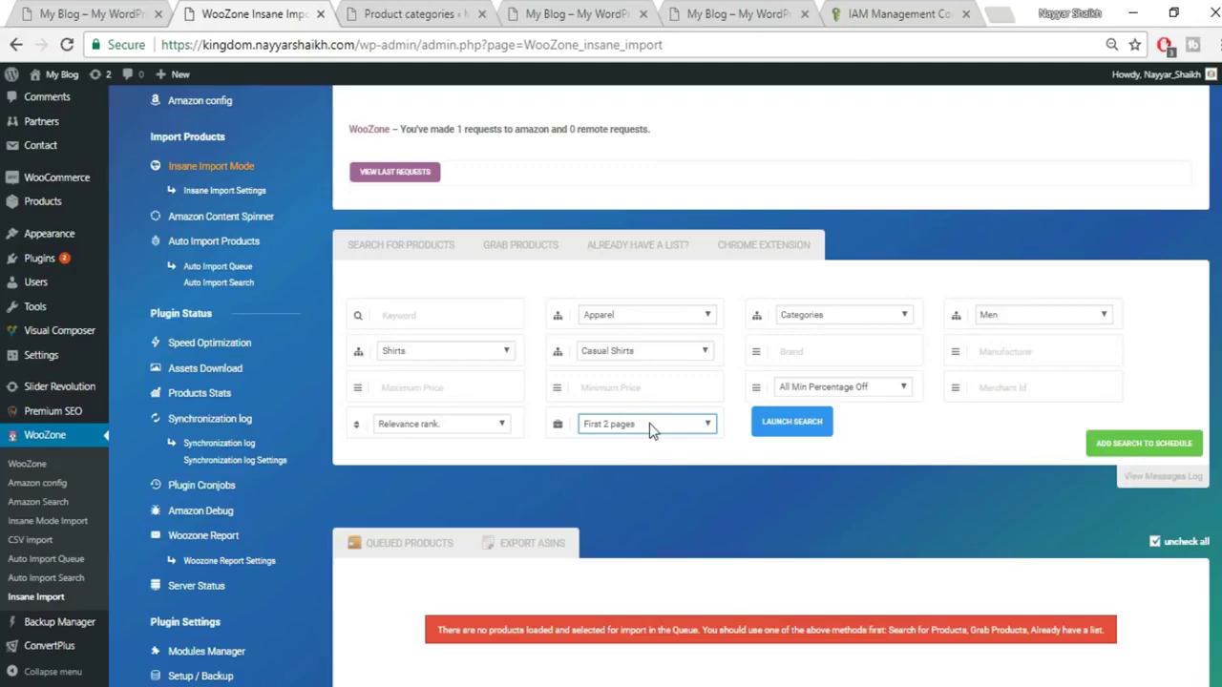
scroll(650, 423, "down", 5)
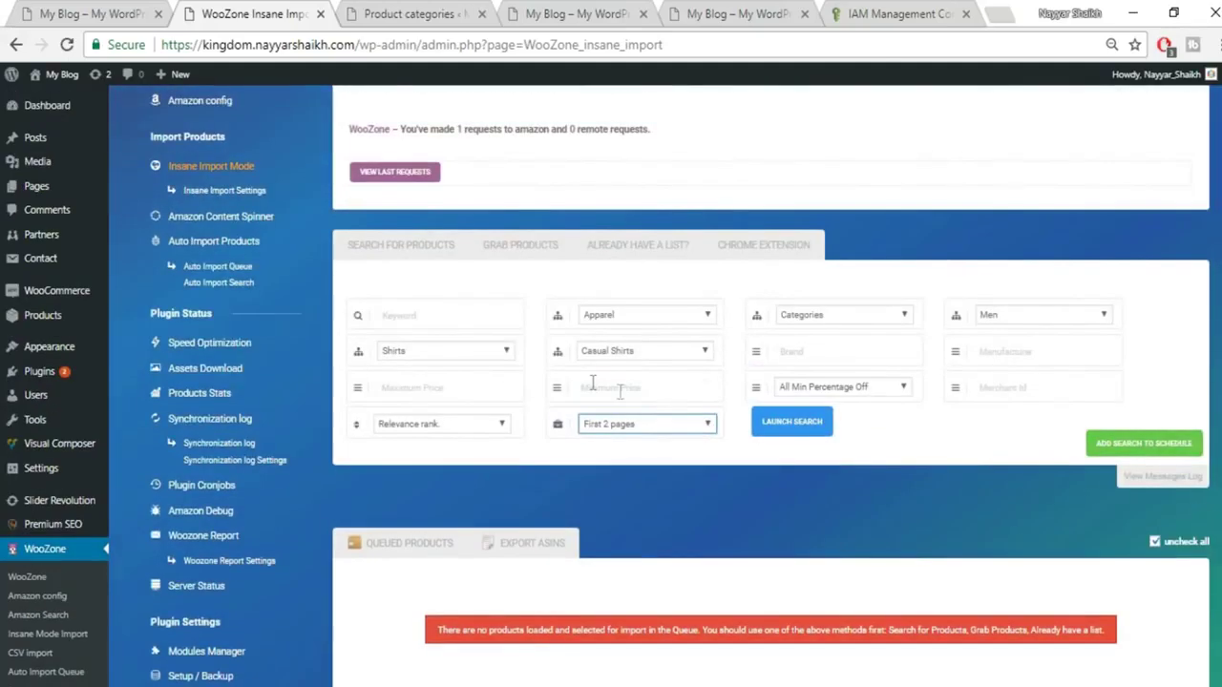
left_click(784, 432)
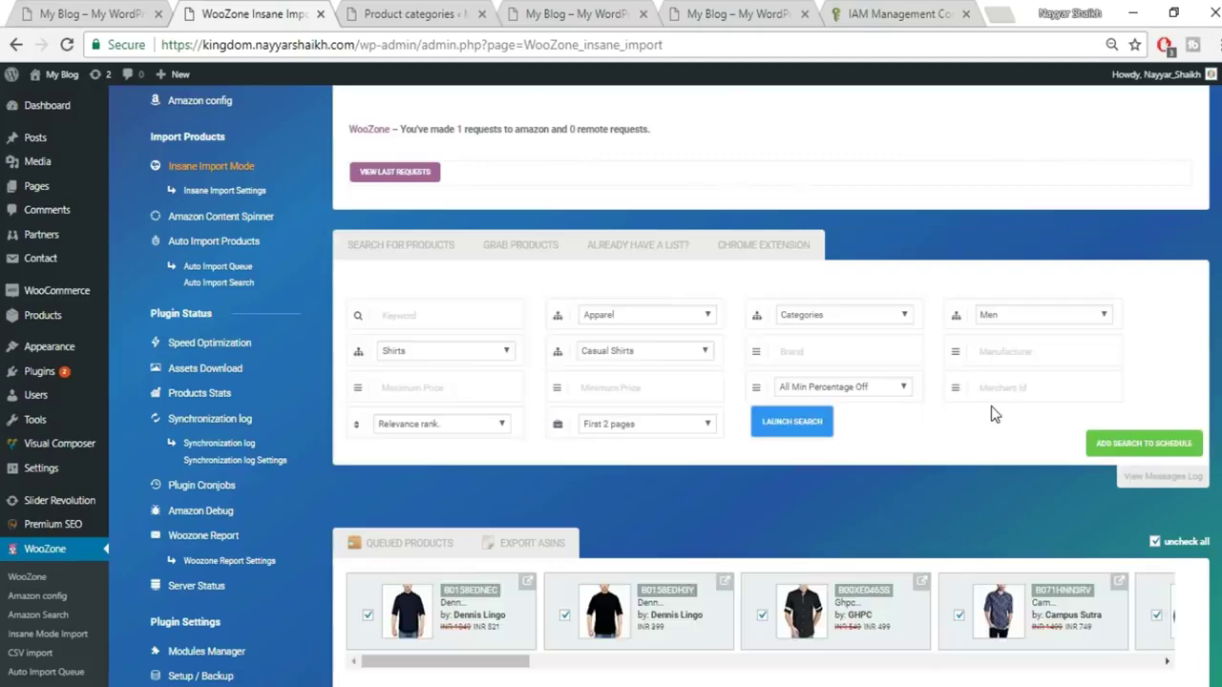
Step: Review the found shirts, briefly excluding then re-including the second shirt in the import
scroll(990, 464, "down", 2)
left_click_drag(464, 473, 1164, 503)
left_click_drag(1088, 503, 420, 495)
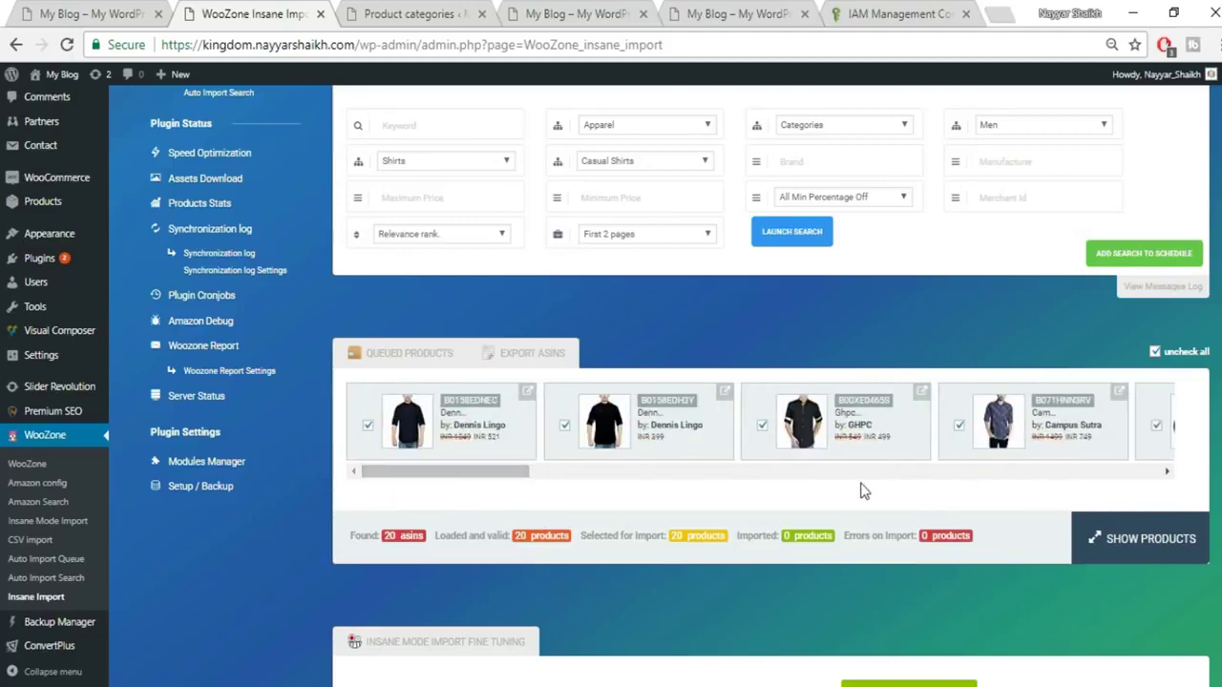
scroll(863, 491, "down", 4)
scroll(403, 379, "up", 3)
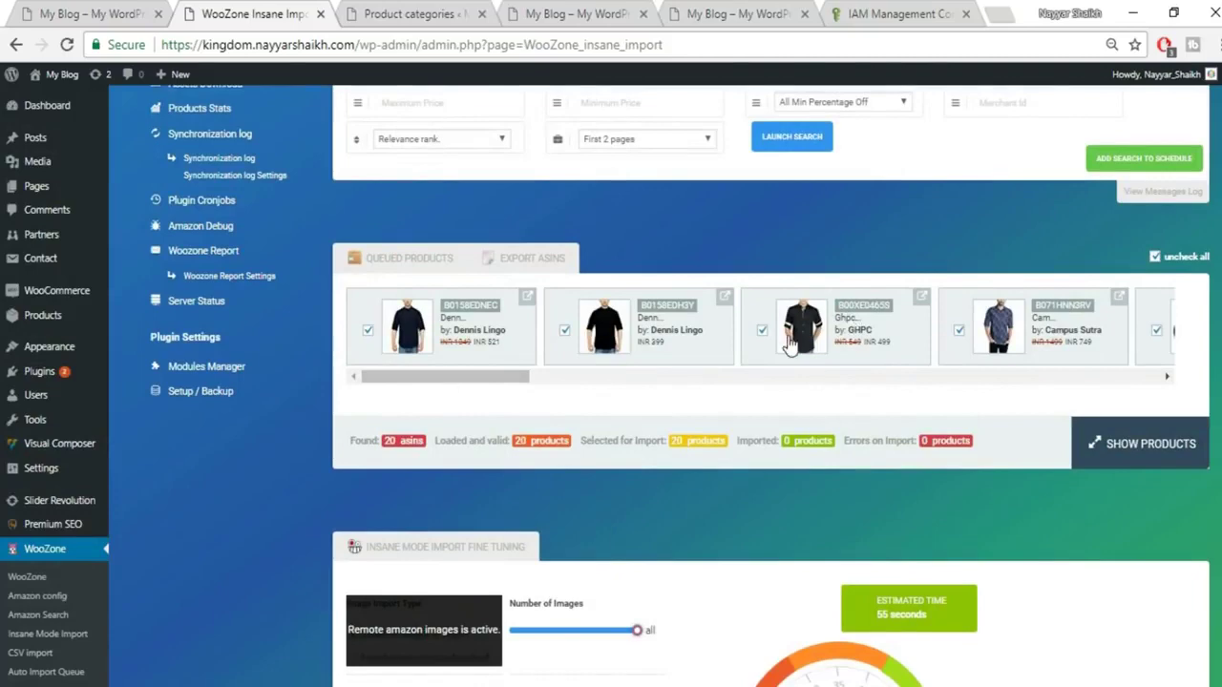
left_click(565, 330)
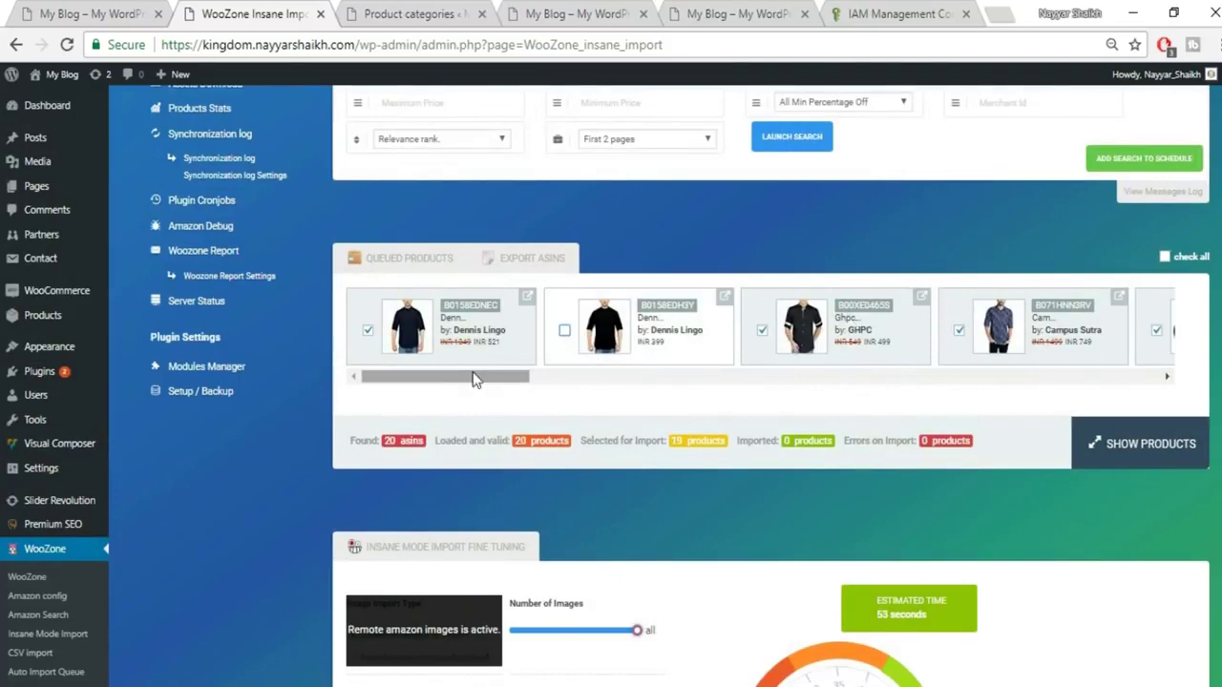
left_click_drag(464, 378, 721, 376)
scroll(961, 351, "left", 10)
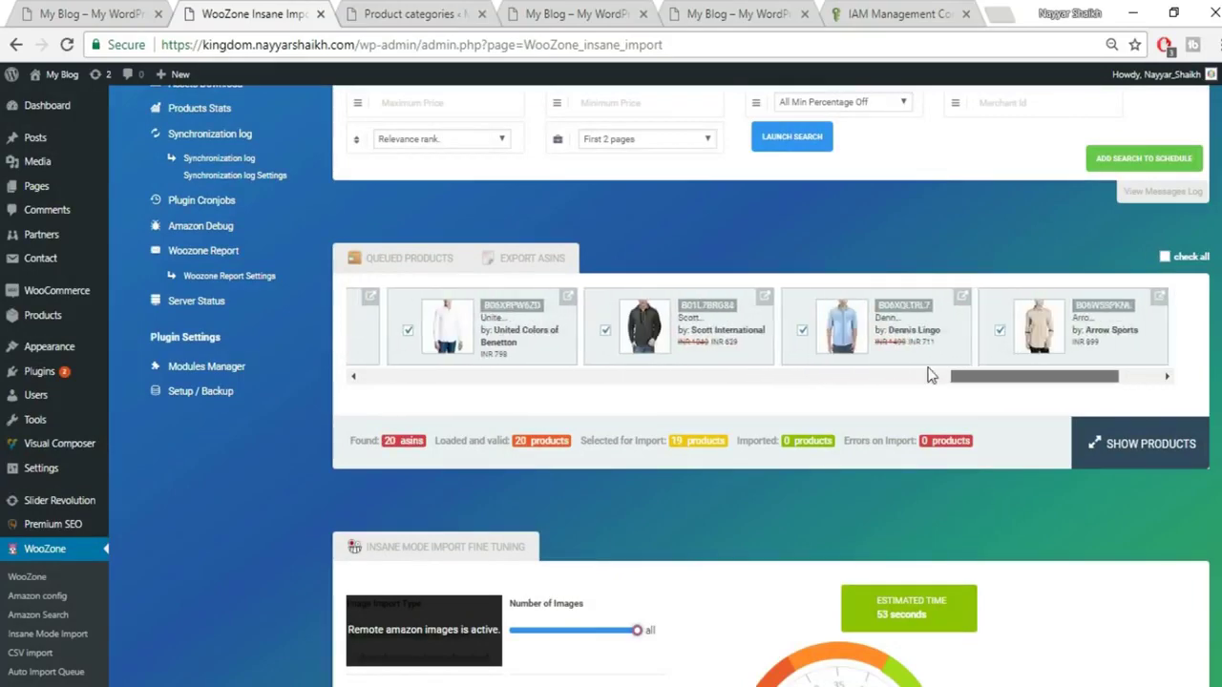
scroll(493, 405, "left", 5)
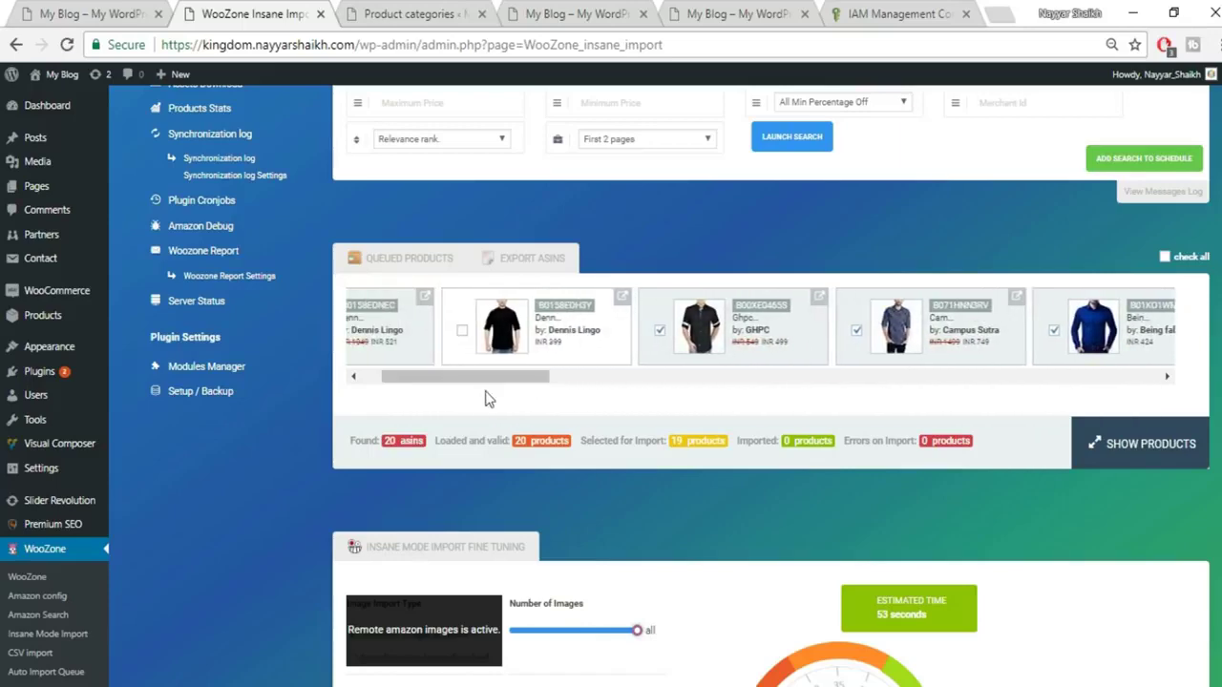
left_click(565, 330)
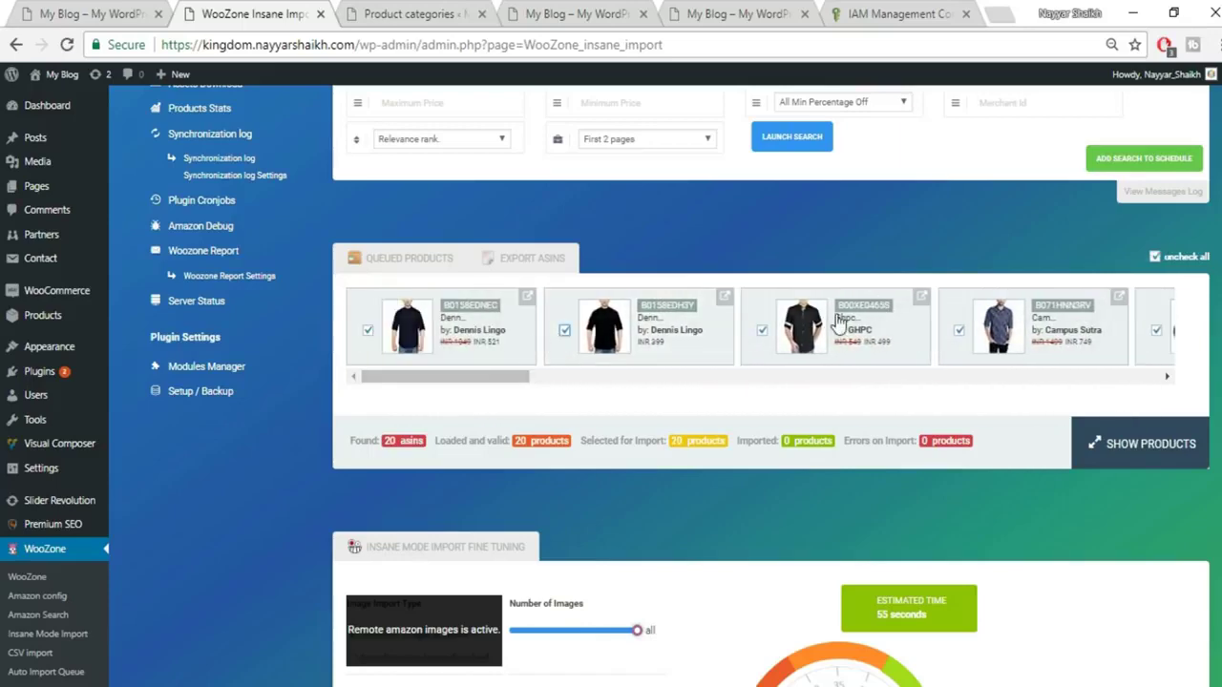
scroll(874, 360, "down", 3)
scroll(938, 422, "down", 3)
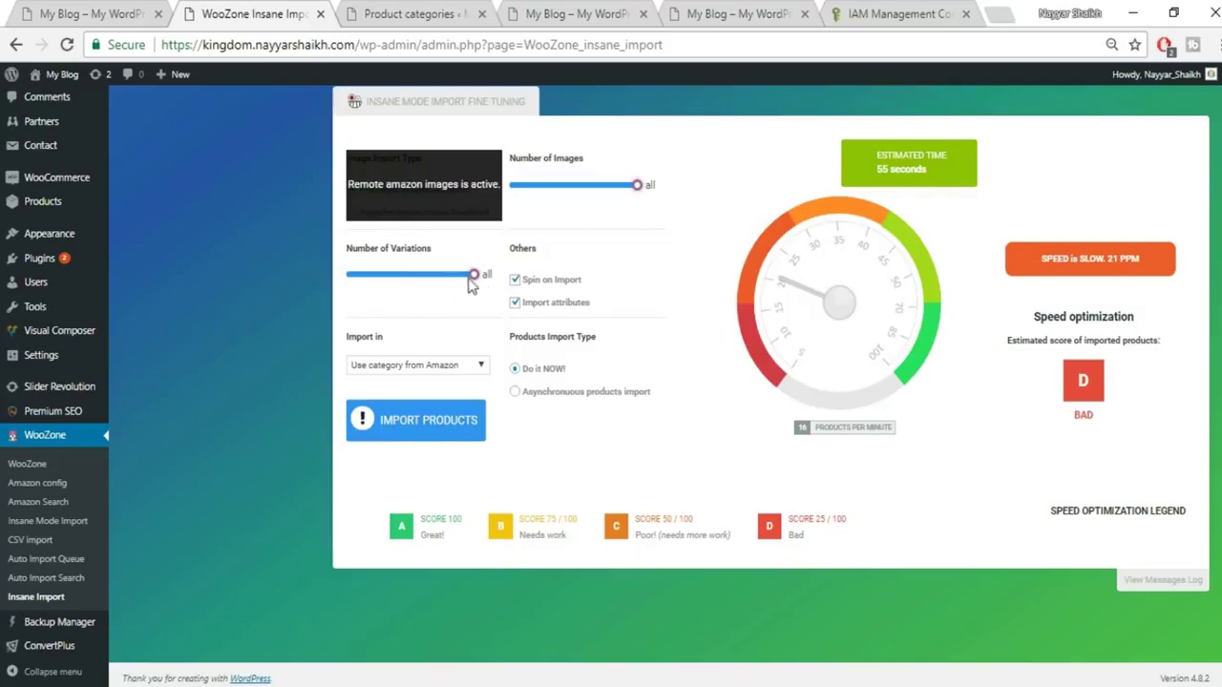
Step: Import into the SHIRTS category with Spin on Import turned off
left_click(475, 368)
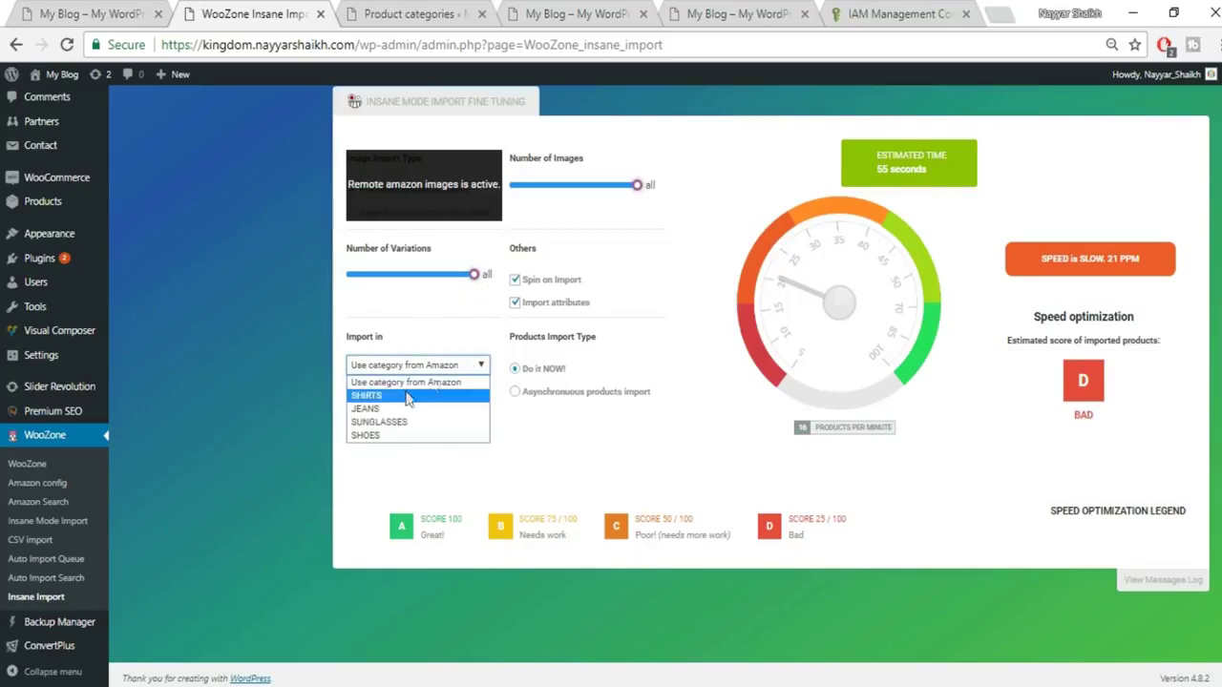
left_click(434, 382)
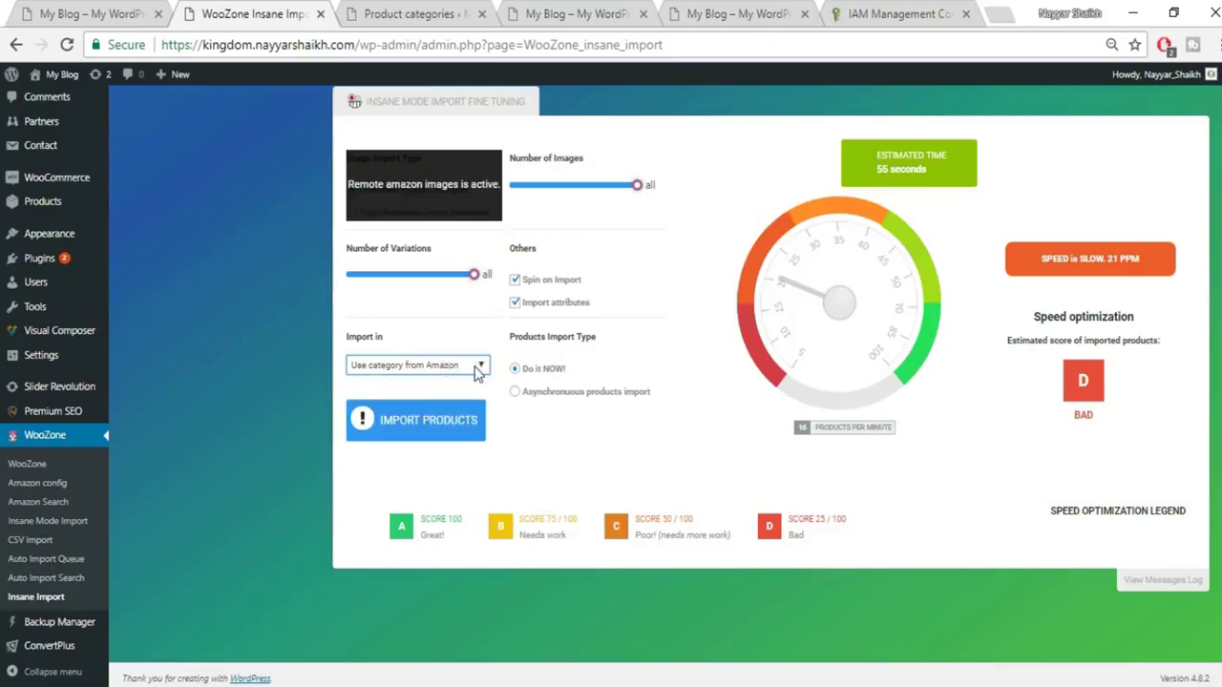
left_click(420, 371)
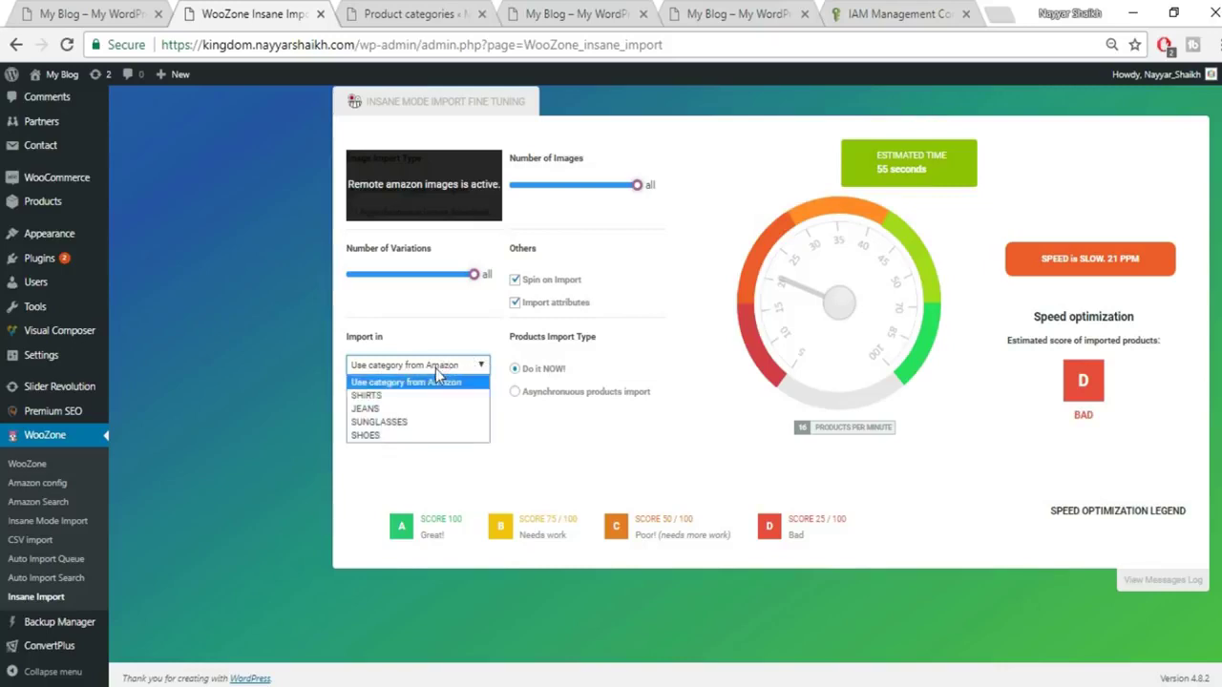
left_click(379, 397)
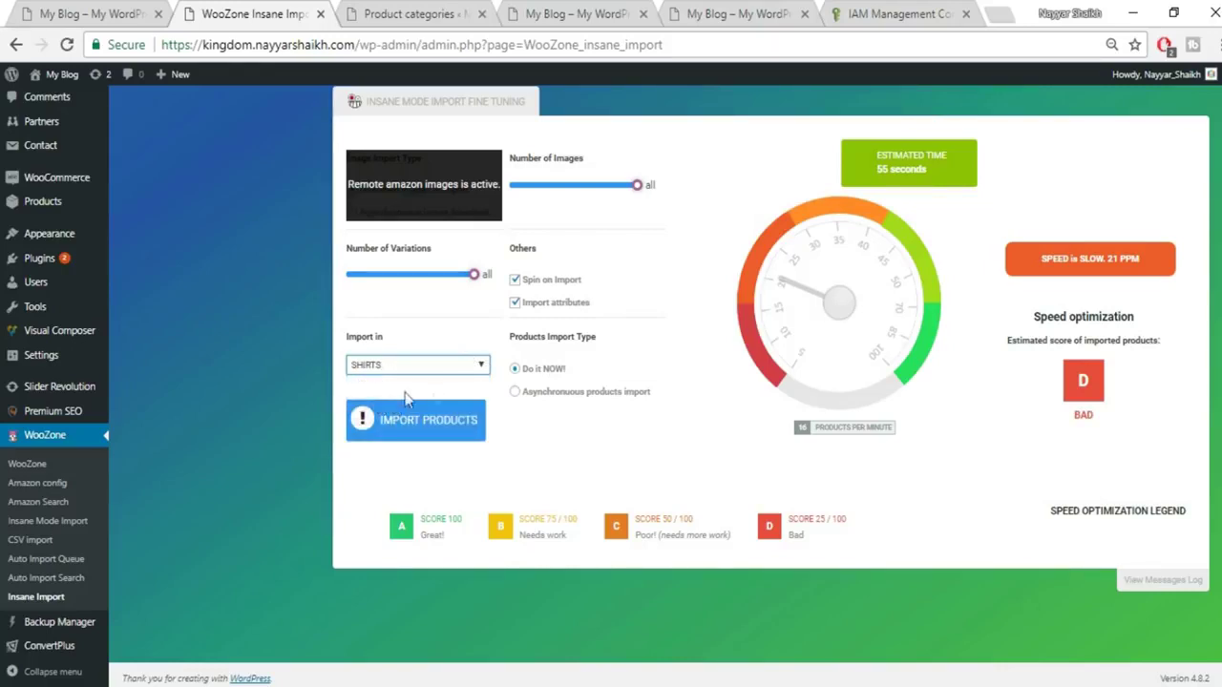
left_click(569, 285)
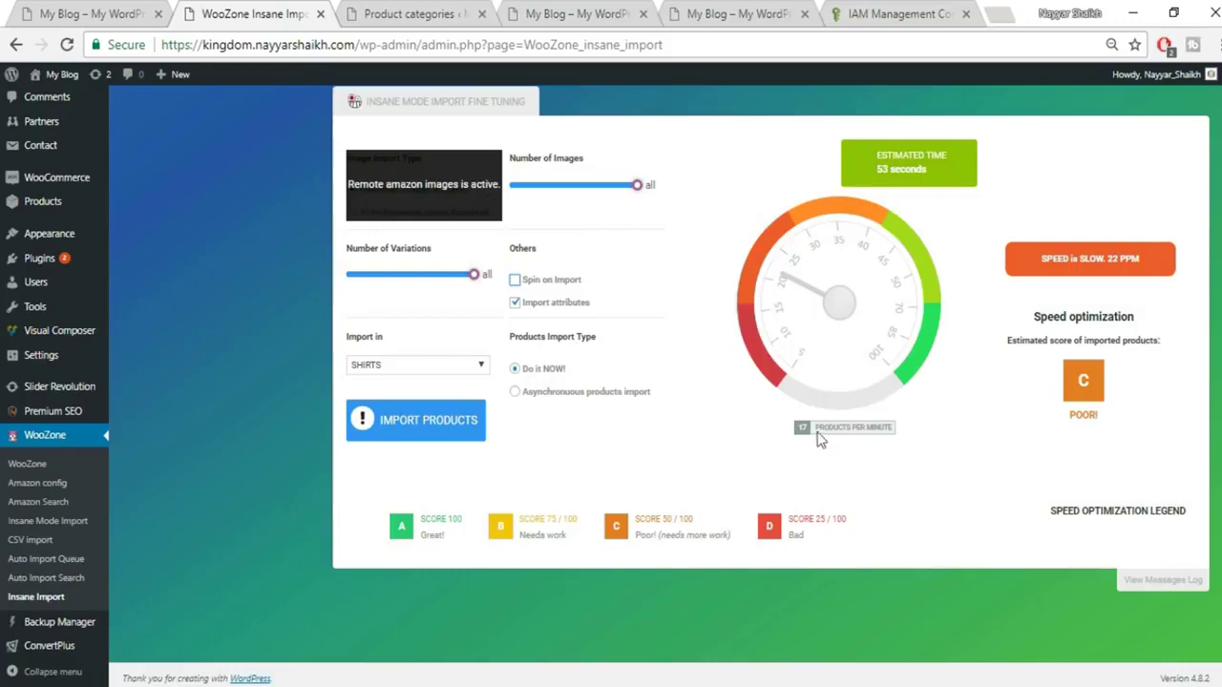
Step: Import all 20 shirts (242 images, 164 variations) and close the finished report
left_click(469, 434)
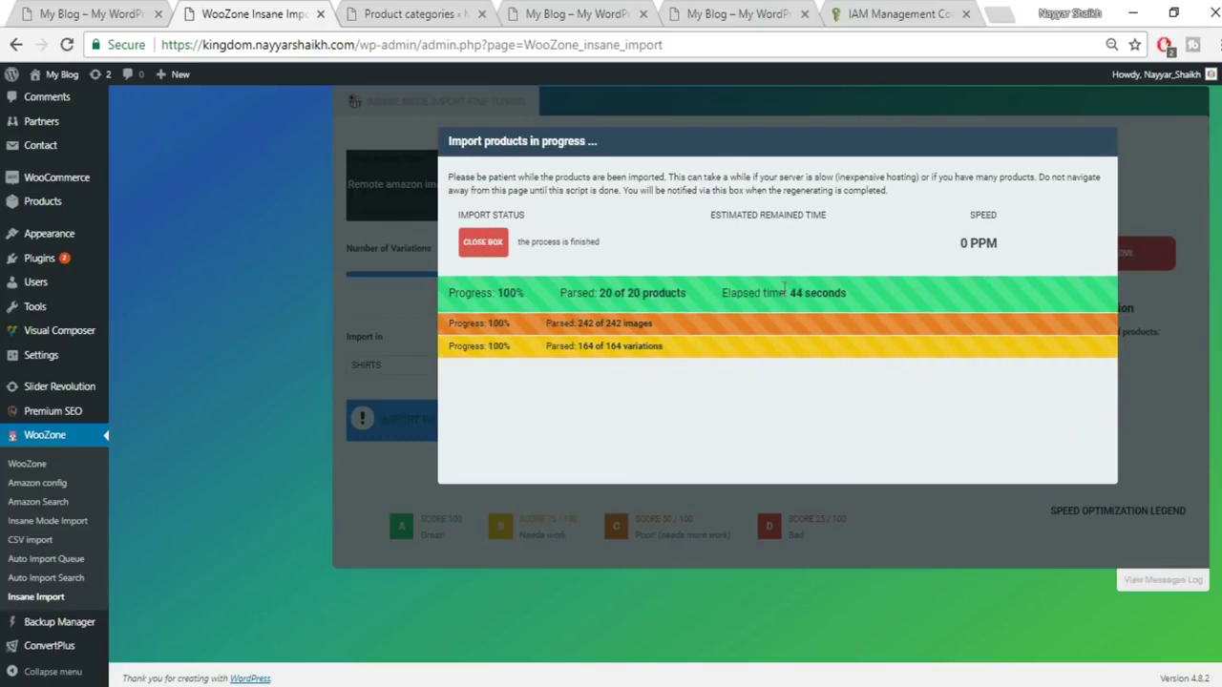
left_click_drag(791, 296, 806, 294)
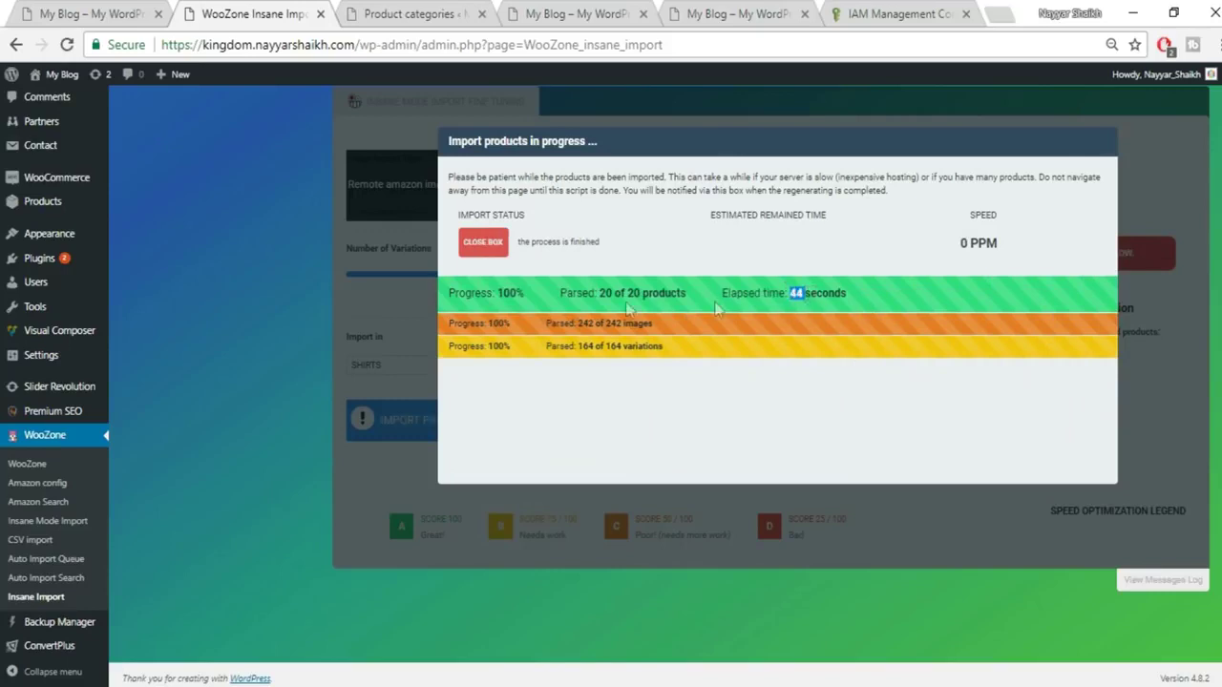
left_click(482, 250)
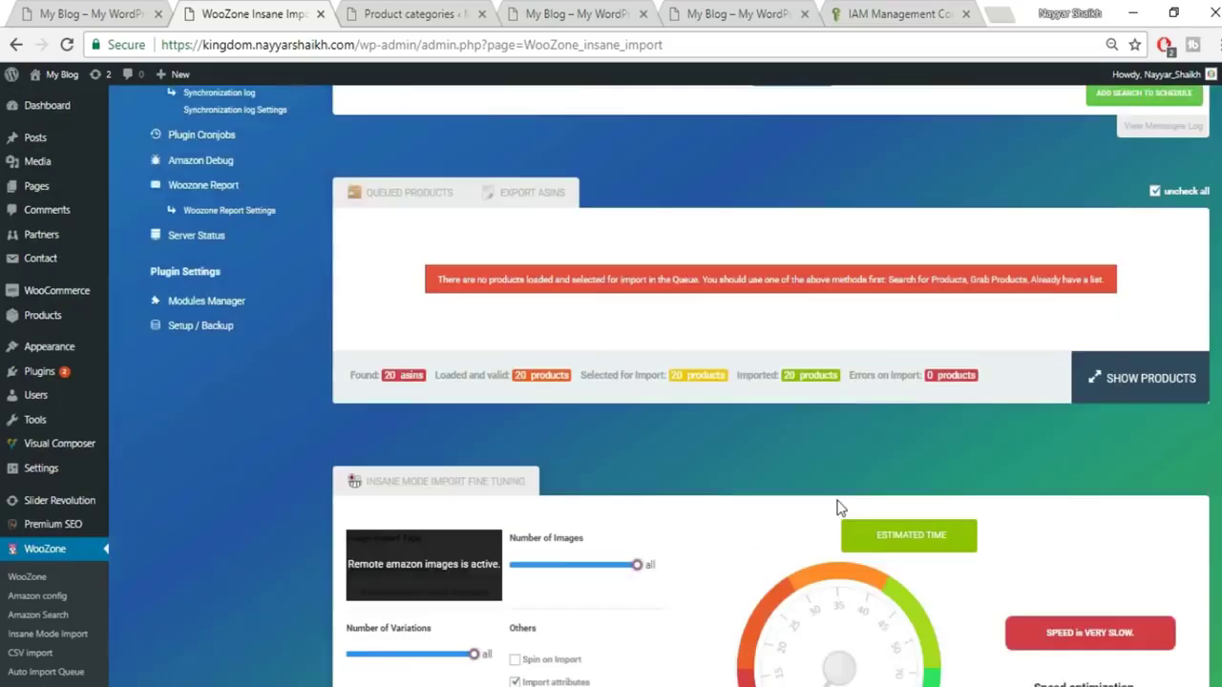
Step: Go from the product categories admin tab to Appearance > Menus
scroll(839, 478, "up", 10)
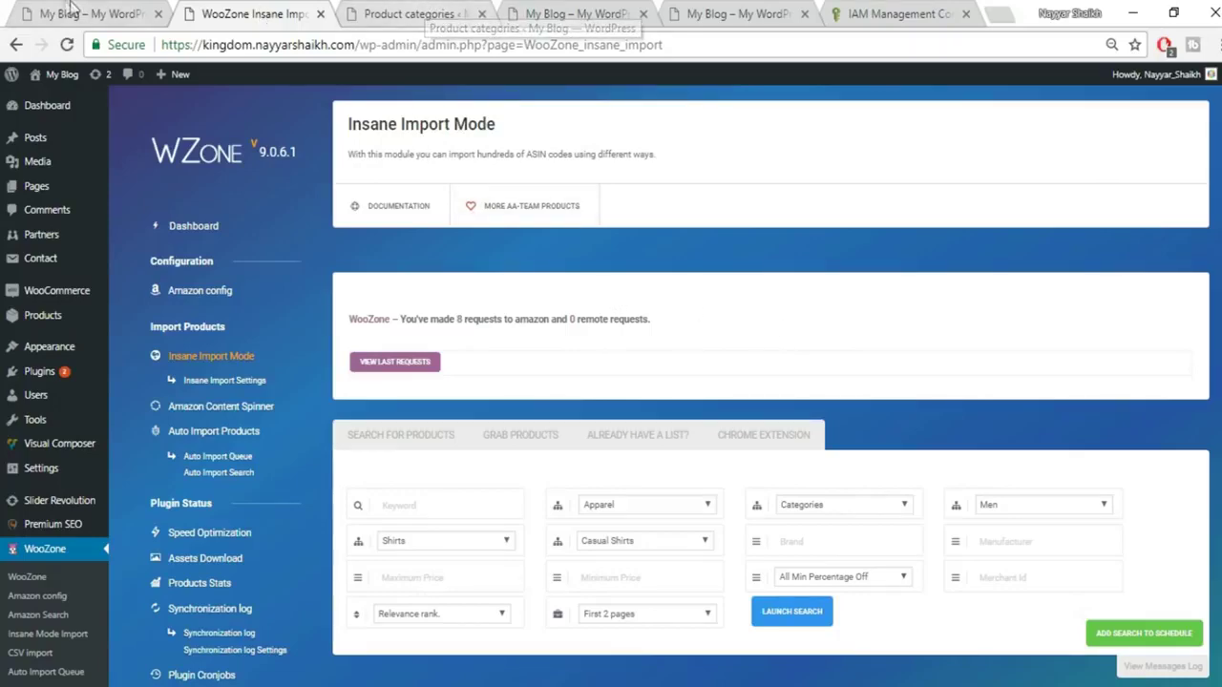
key("ctrl+1")
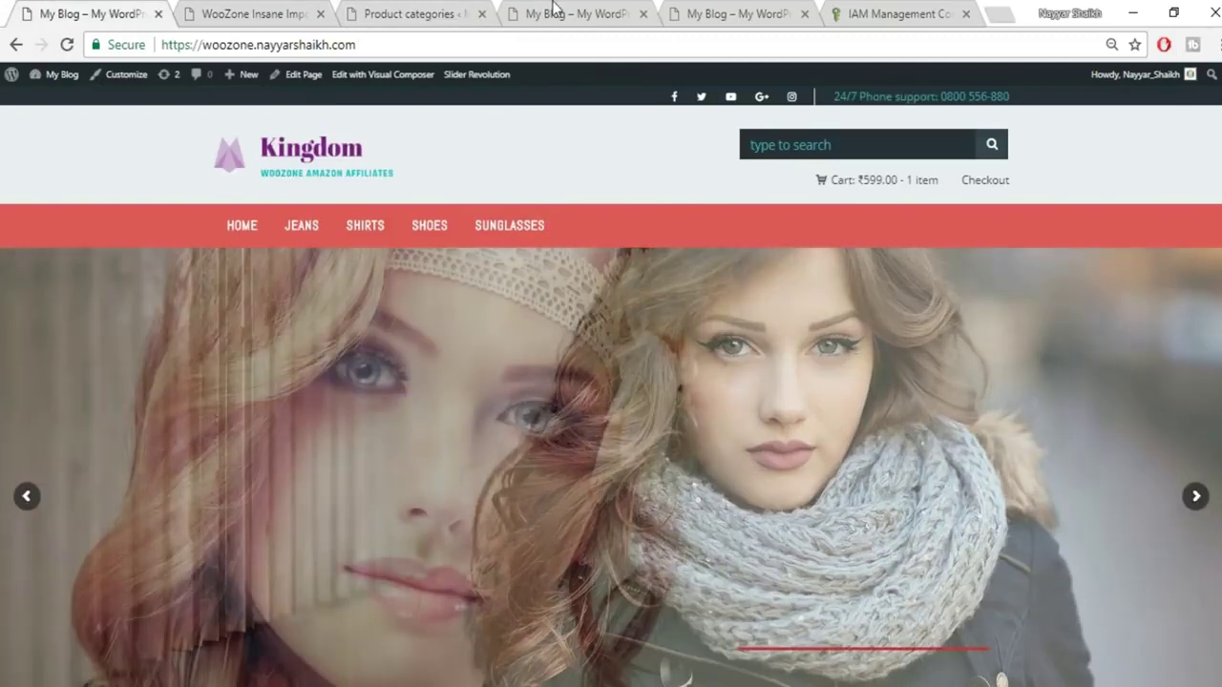
left_click(546, 11)
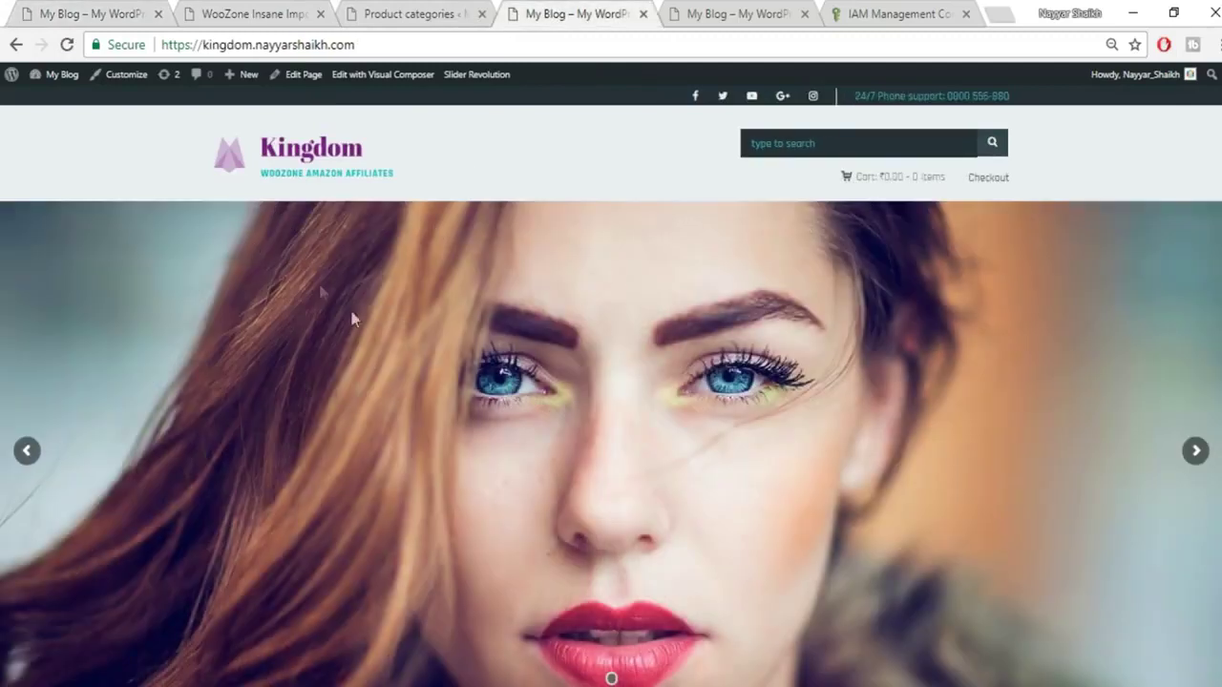
left_click(385, 7)
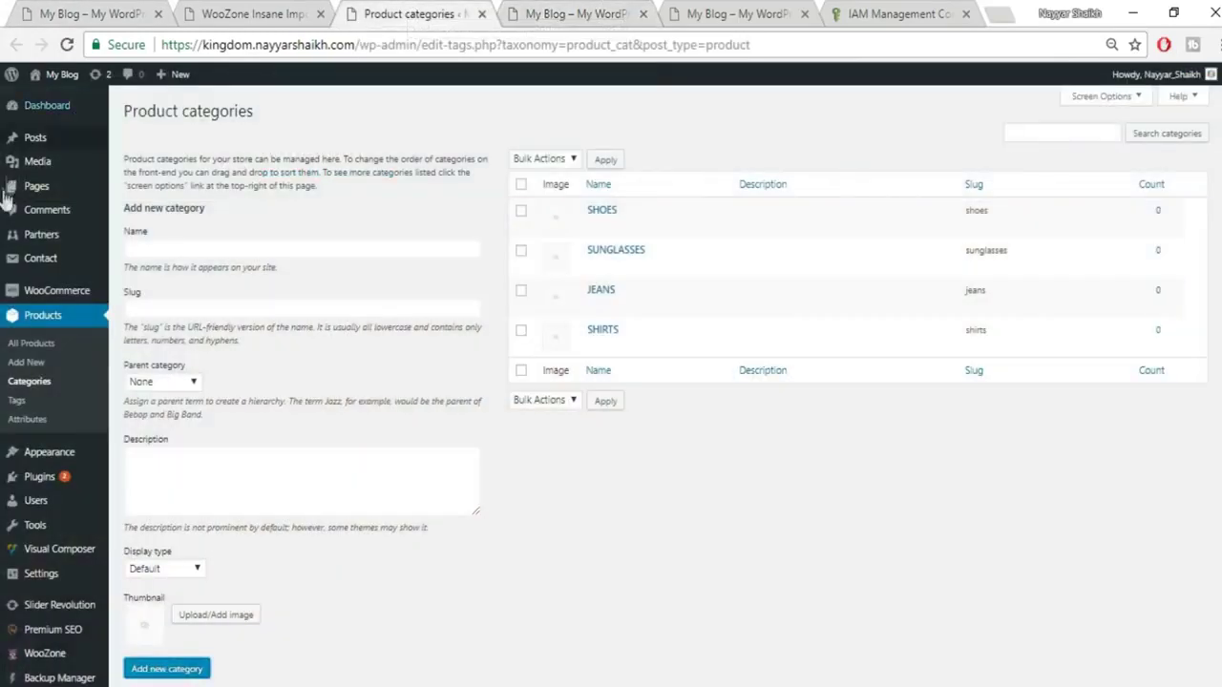
scroll(77, 296, "down", 1)
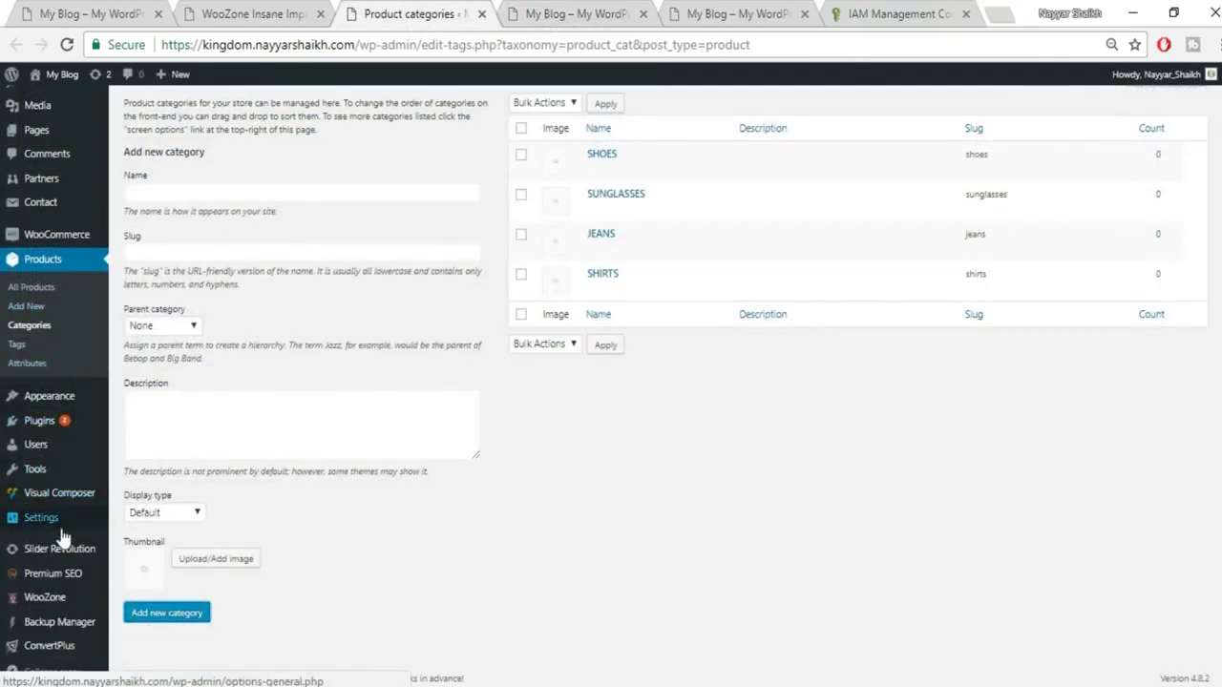
mouse_move(32, 405)
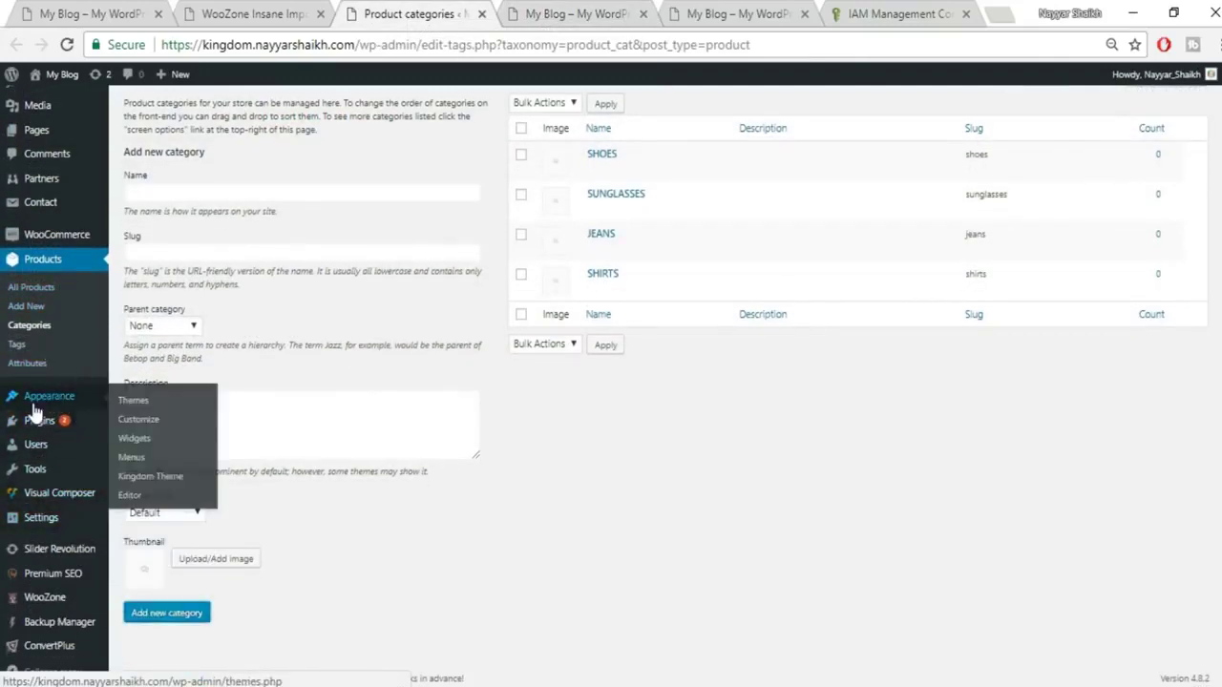
left_click(133, 461)
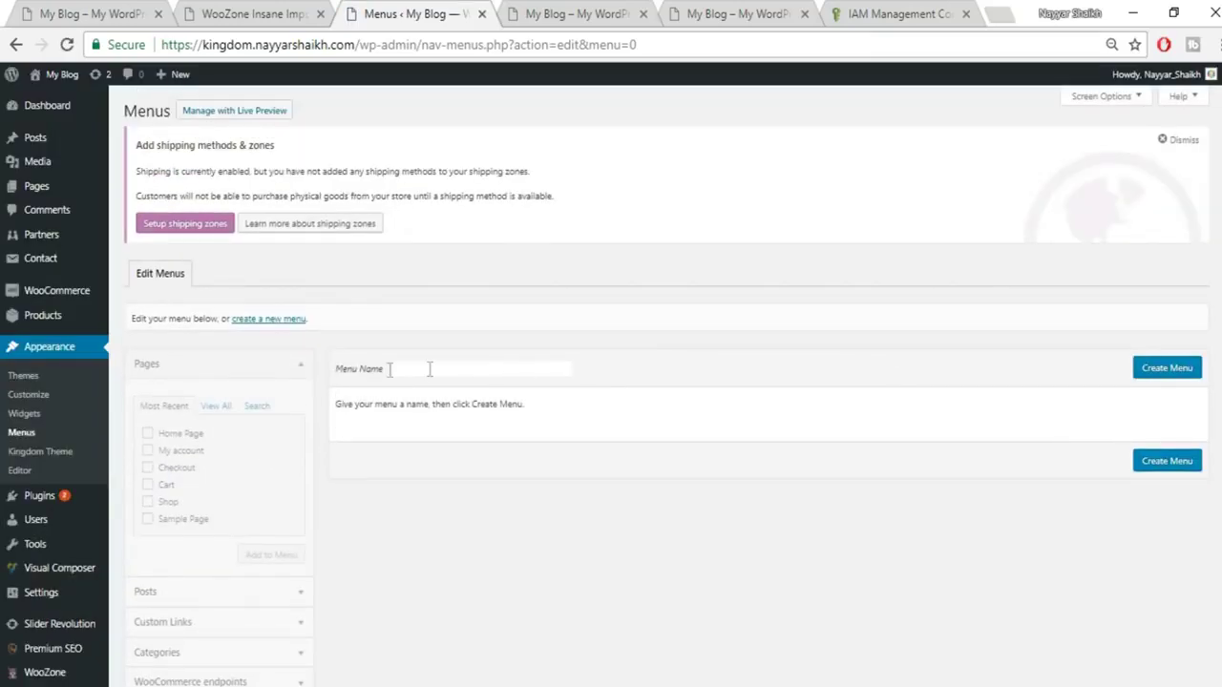
Step: Create a menu named 'Main Menu' and expand the Categories box
left_click(538, 371)
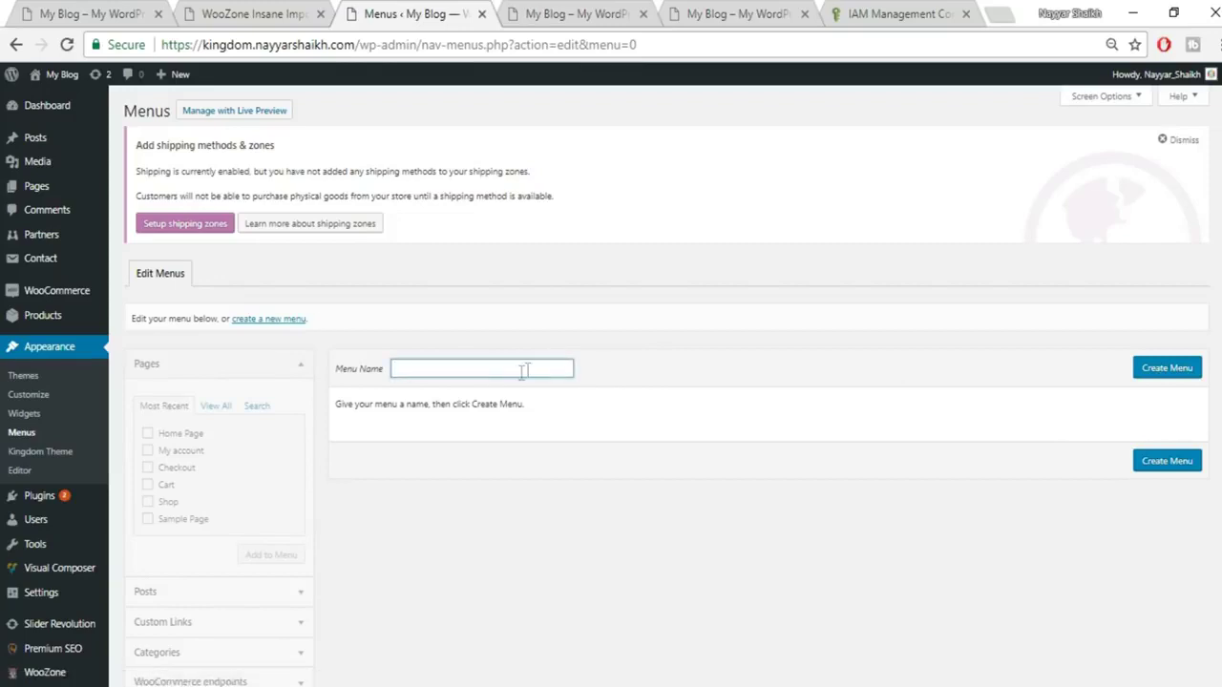
type("mA")
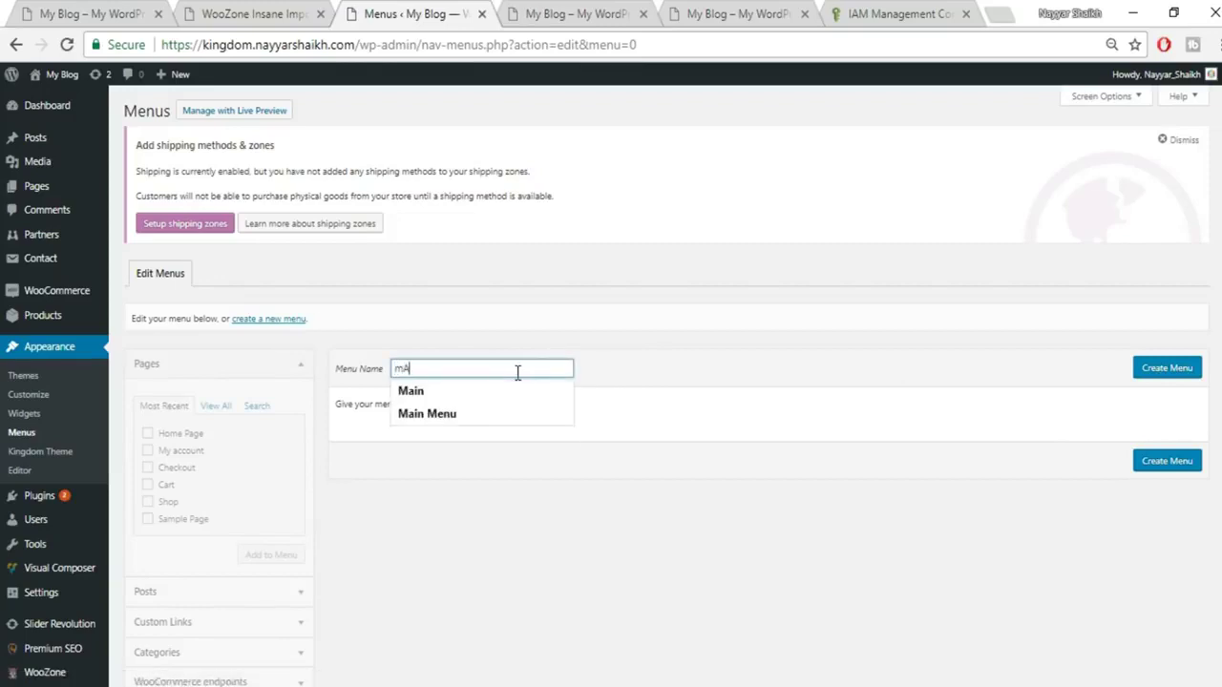
type("I")
left_click(449, 412)
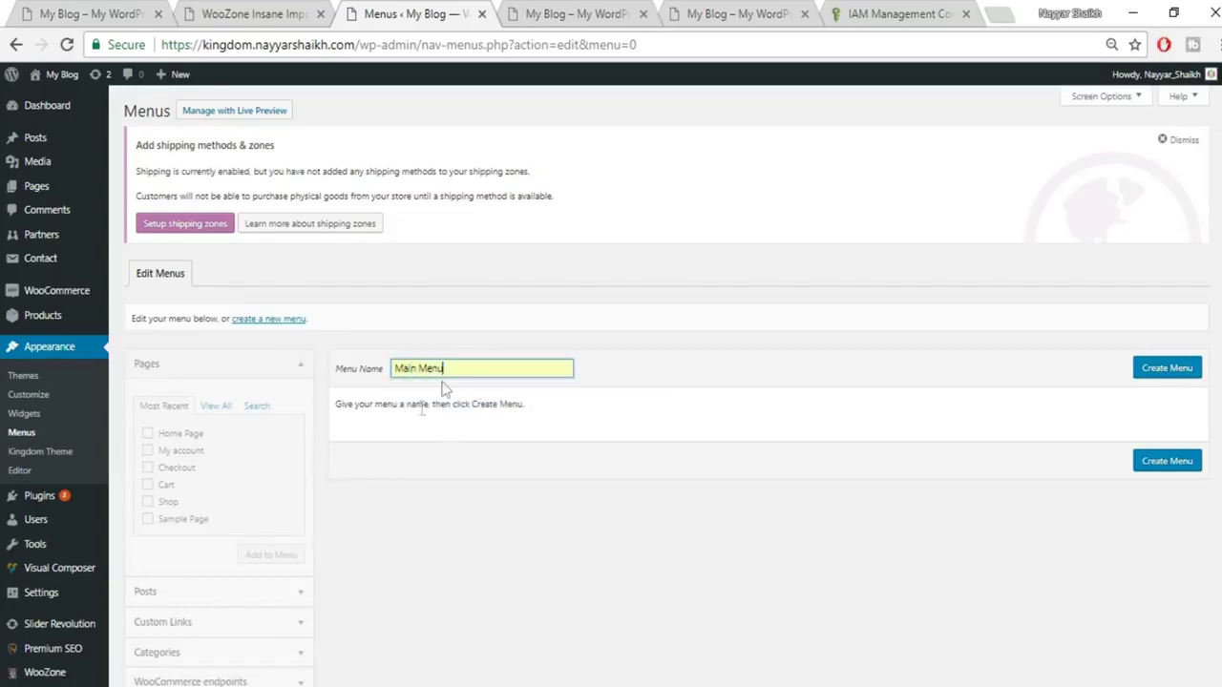
left_click(1187, 376)
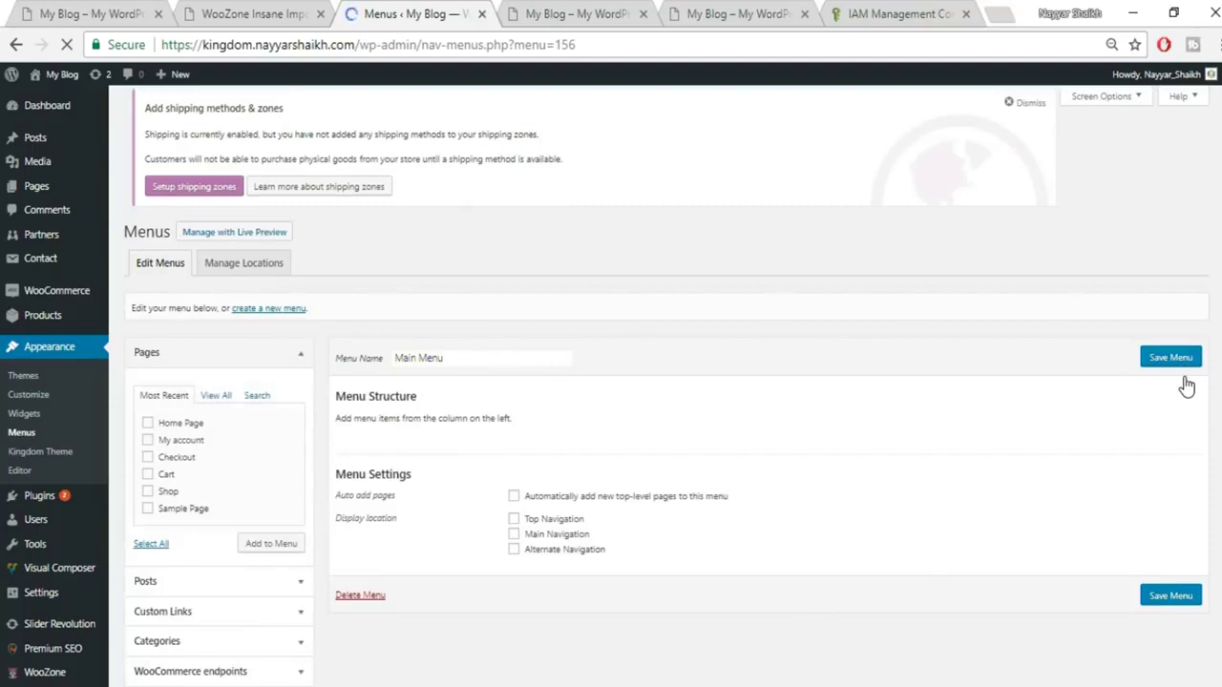
scroll(171, 423, "down", 1)
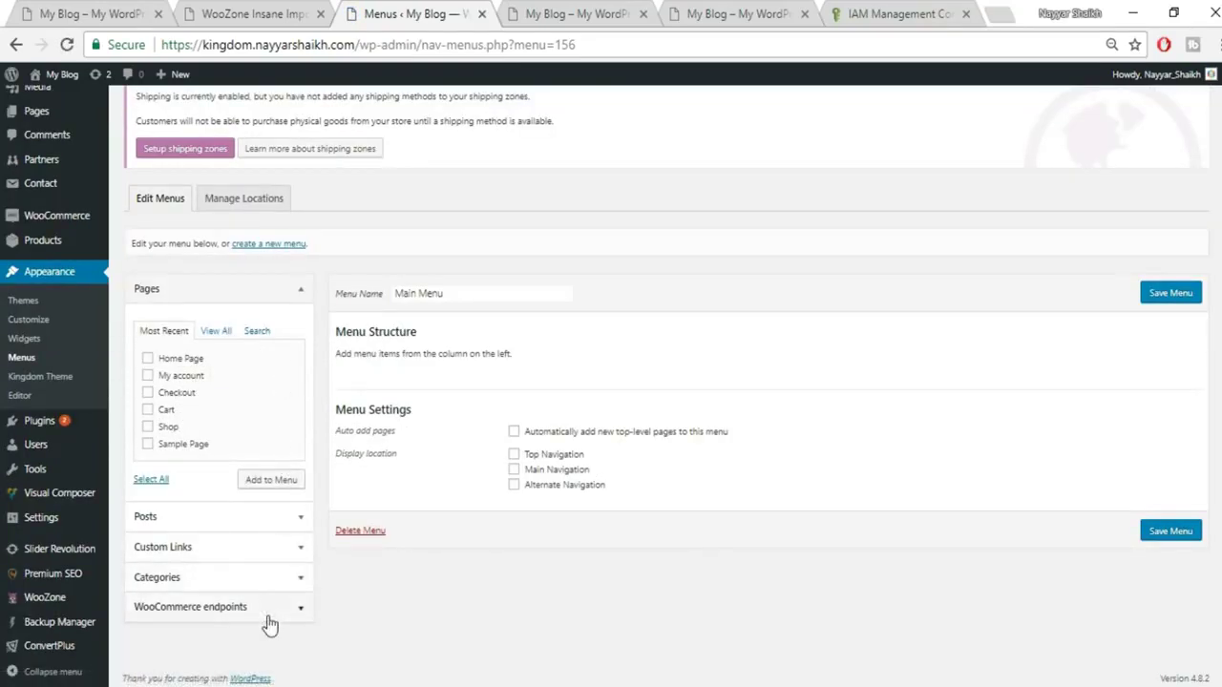
left_click(247, 586)
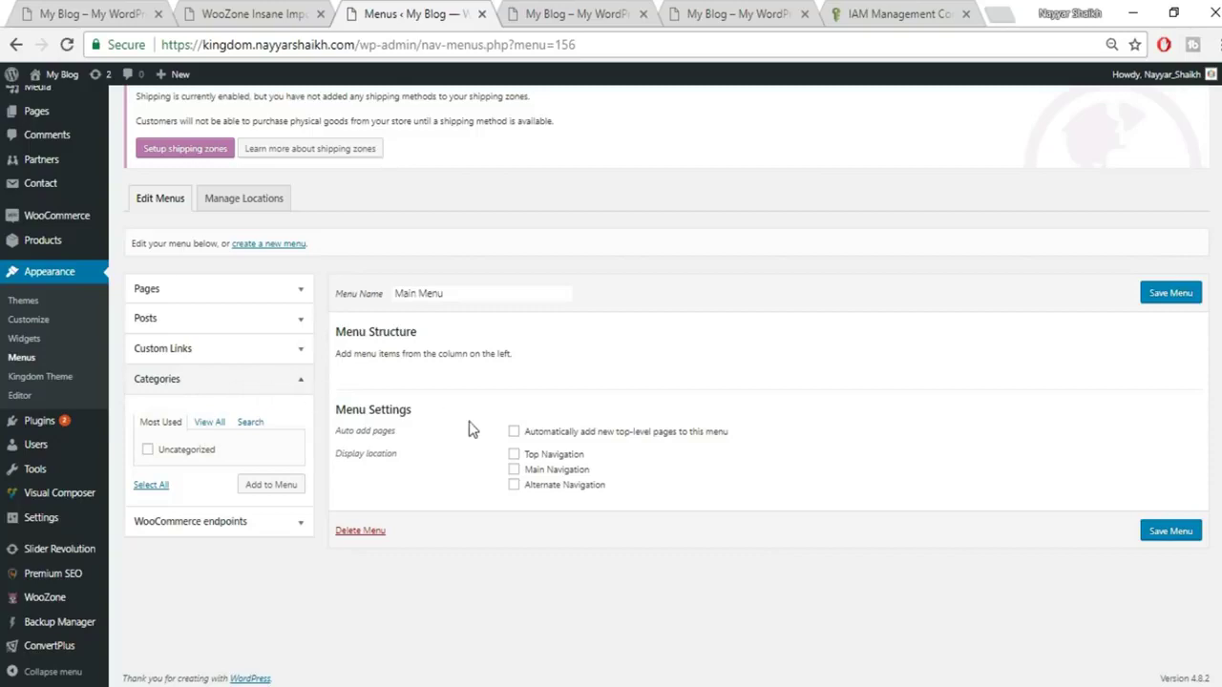
scroll(469, 429, "up", 2)
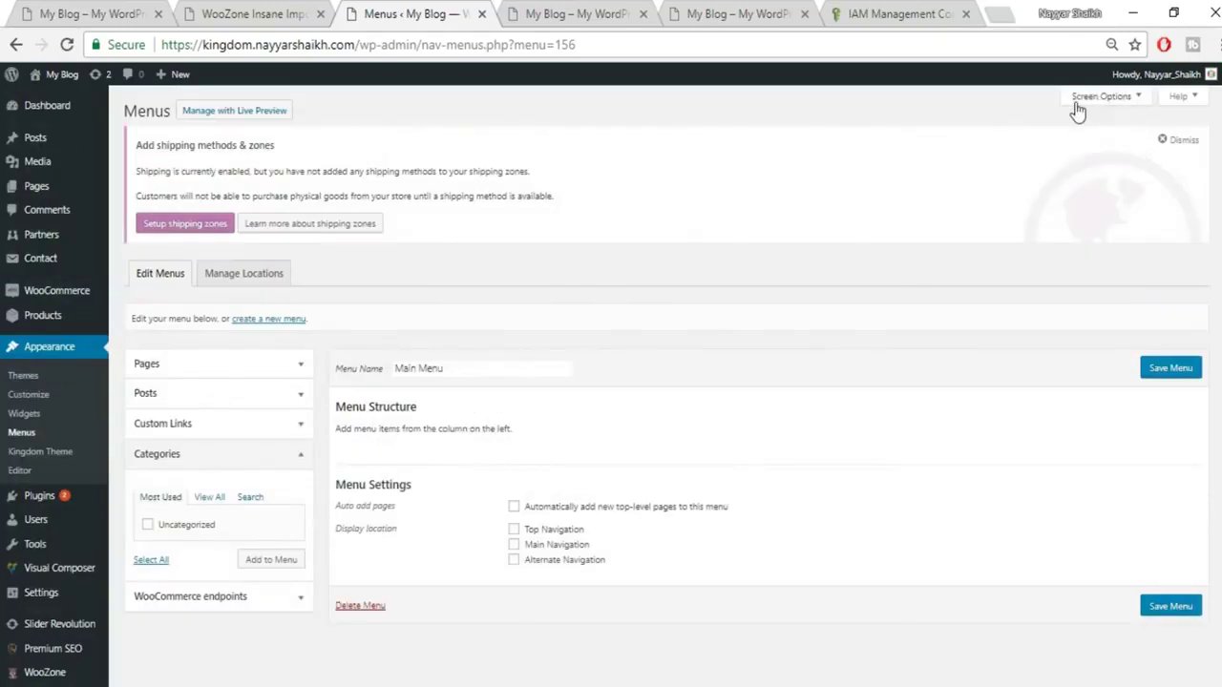
Step: Enable Product categories in the Menus page Screen Options
left_click(1131, 99)
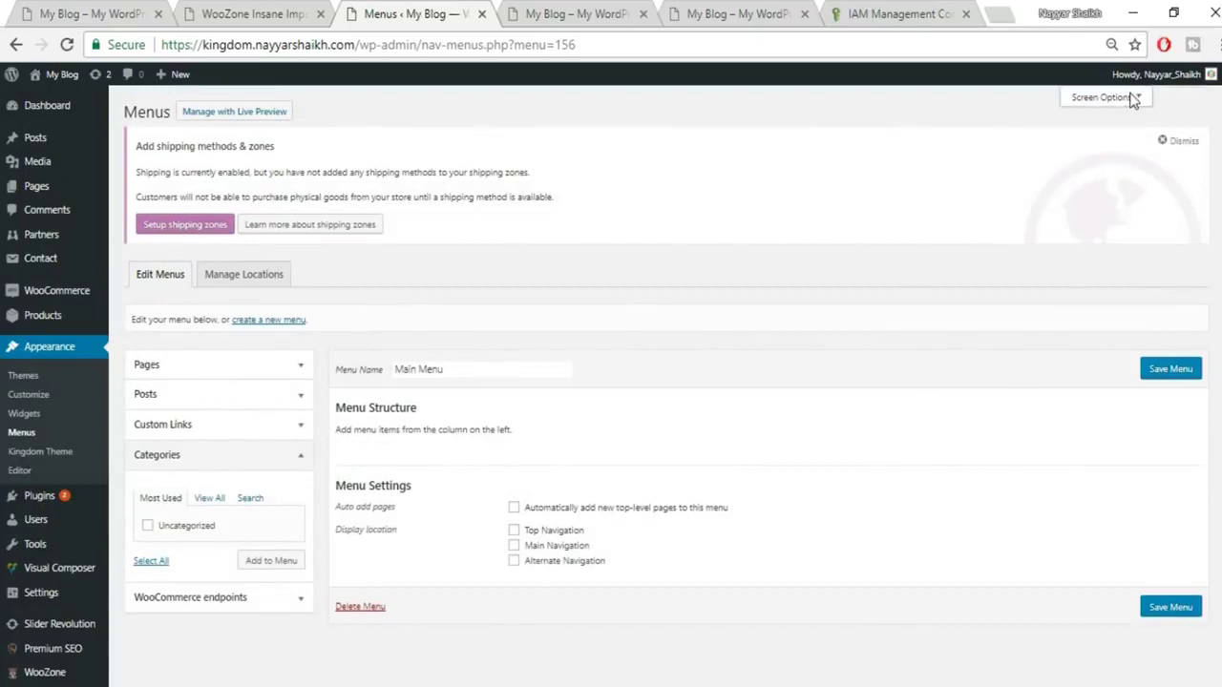
left_click(497, 132)
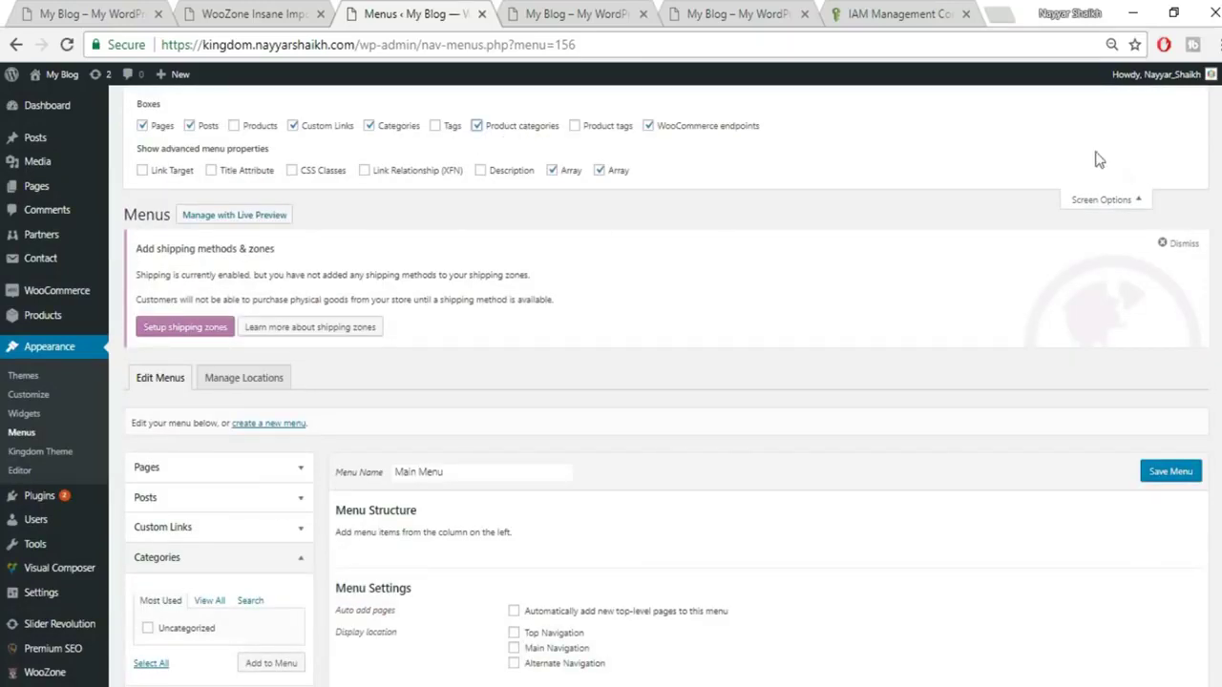
left_click(1127, 202)
scroll(177, 458, "down", 2)
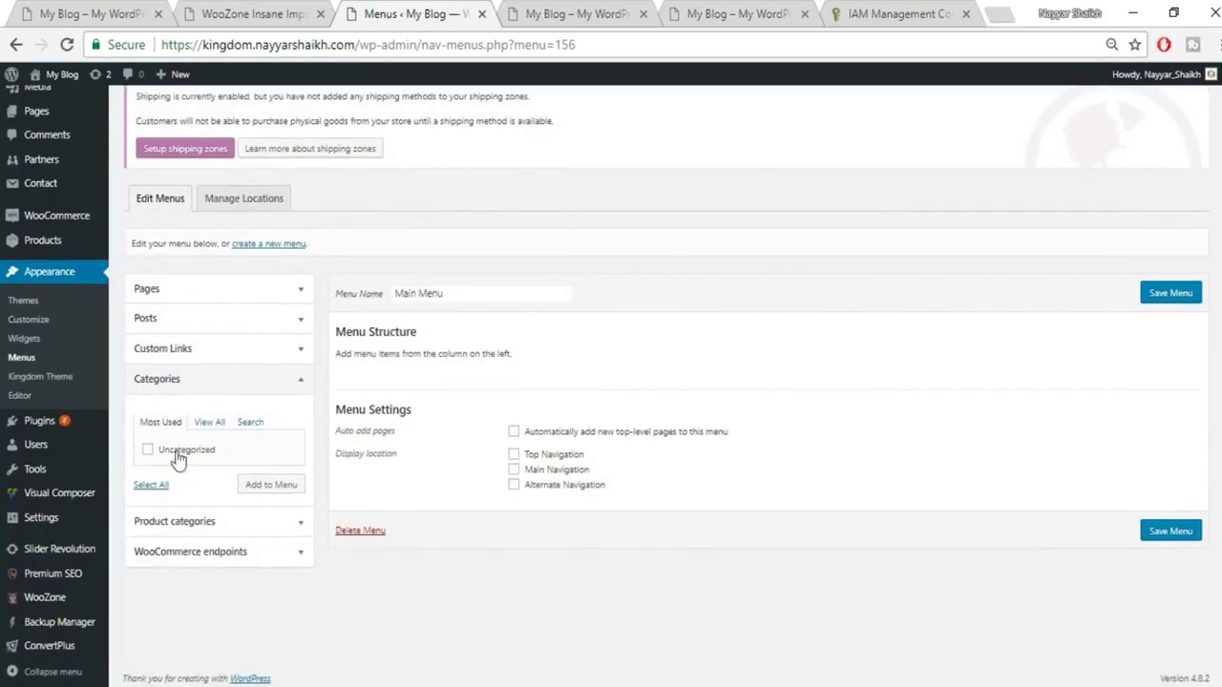
Step: Add the JEANS, SHIRTS, SHOES and SUNGLASSES product categories to Main Menu
left_click(200, 530)
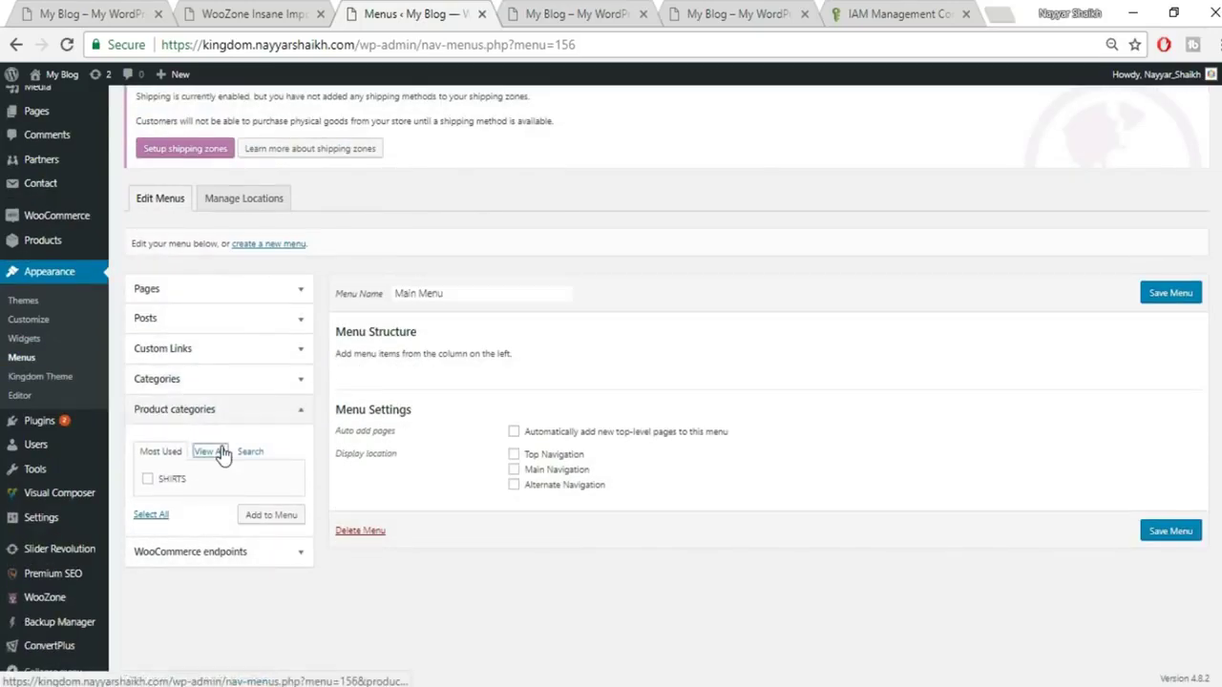
left_click(210, 452)
left_click(171, 479)
left_click(170, 497)
left_click(172, 512)
left_click(176, 530)
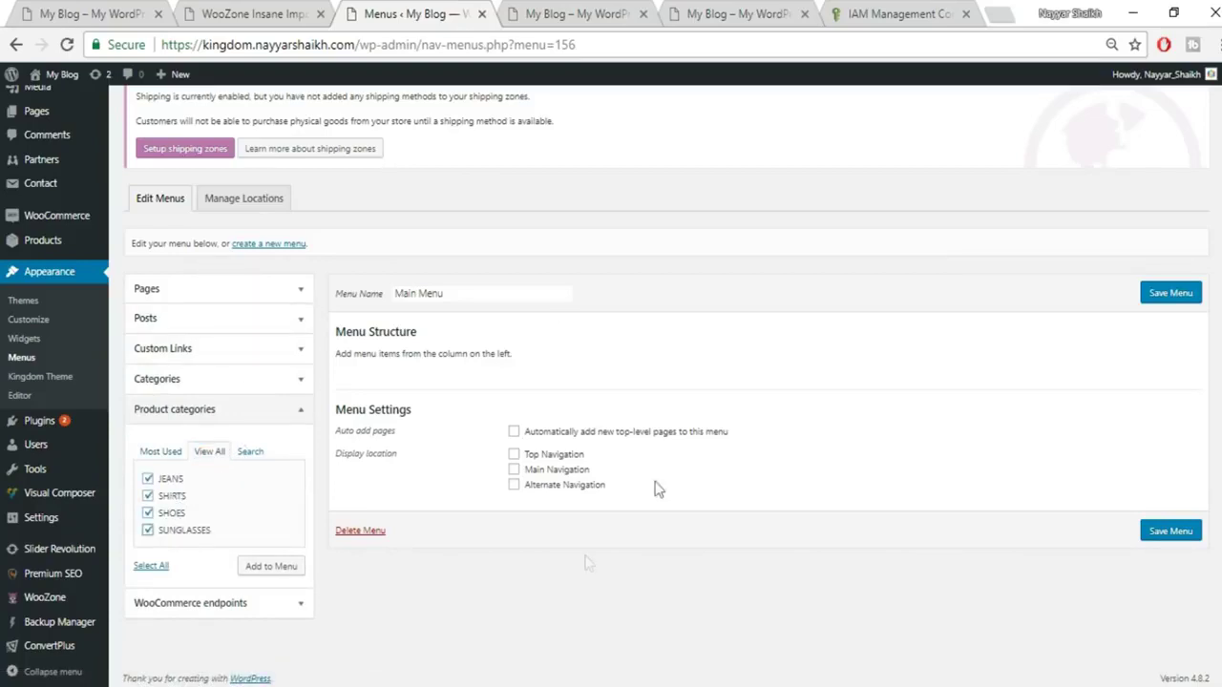
left_click(267, 570)
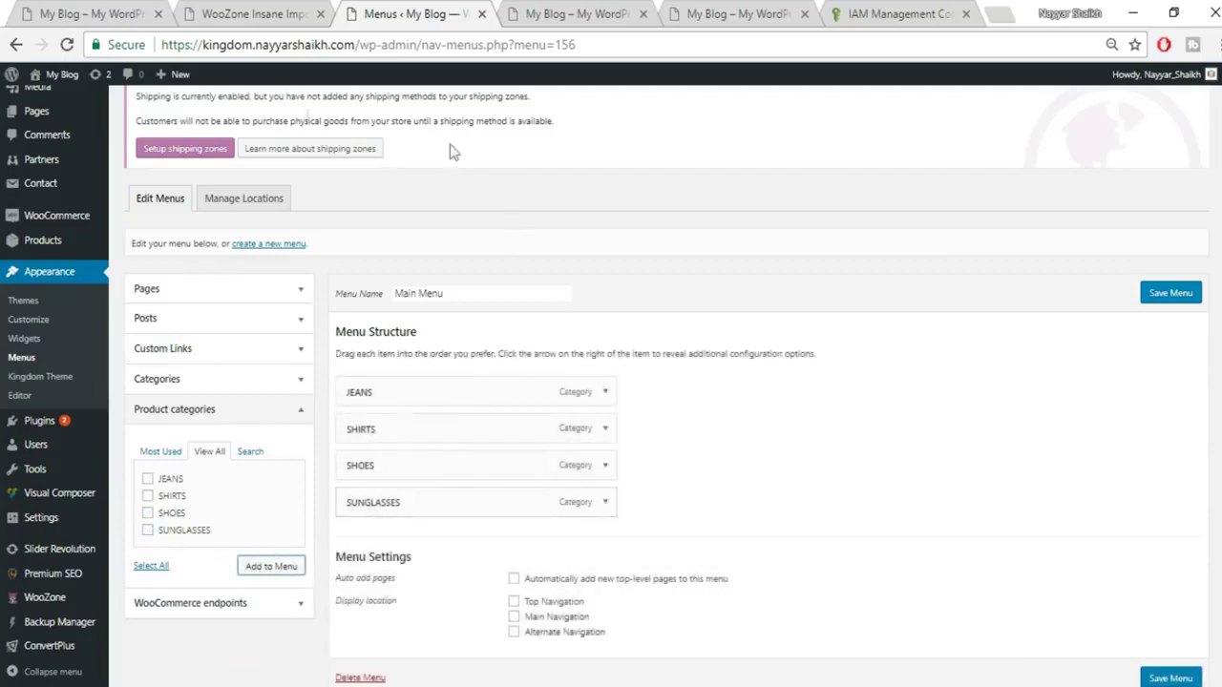
Step: Check the storefront menu bar, then return to the menu editor
left_click(23, 11)
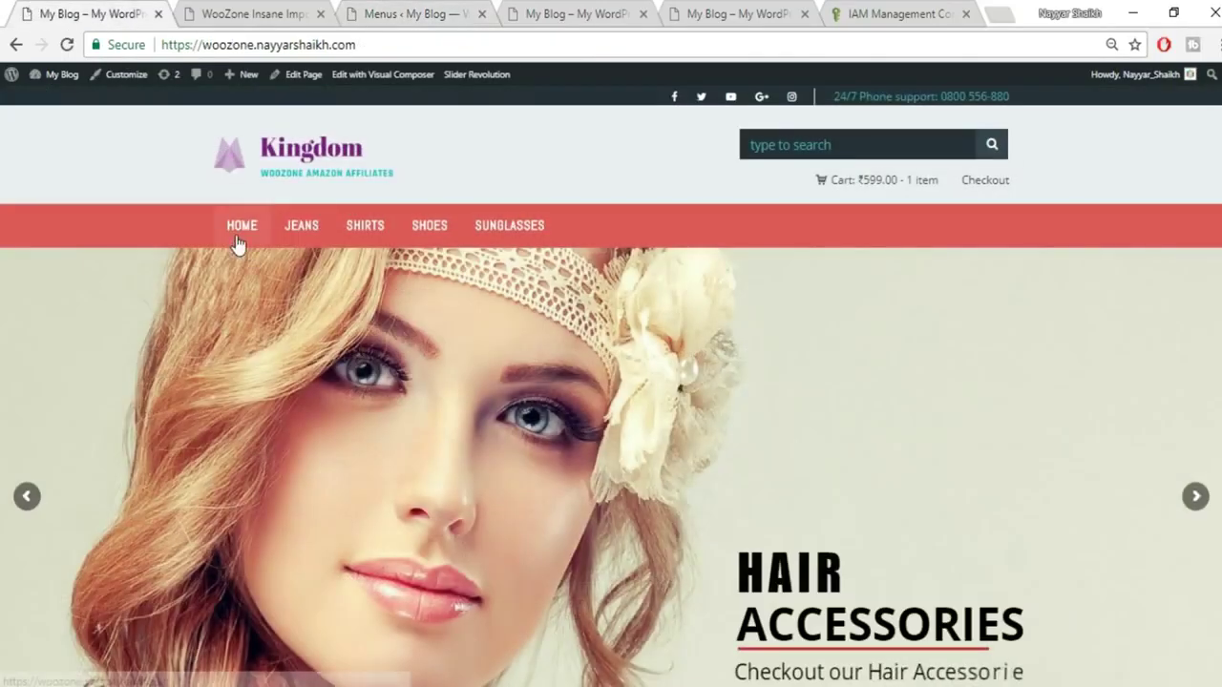
left_click(246, 13)
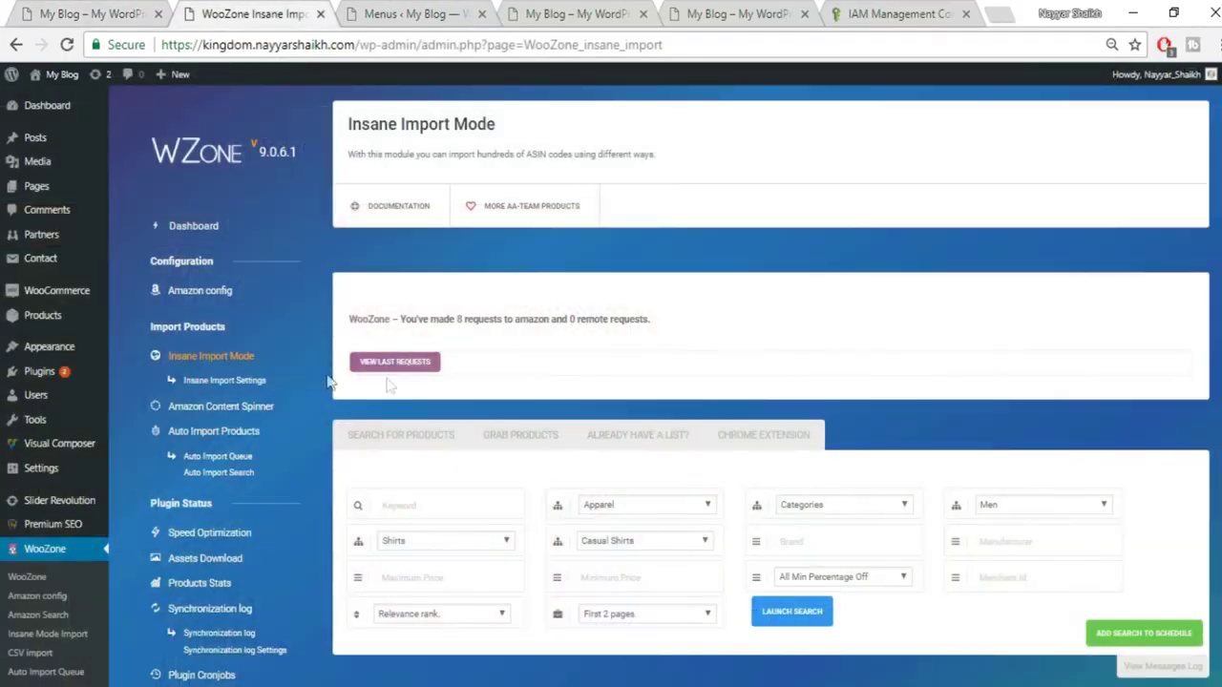
left_click(544, 11)
left_click(382, 15)
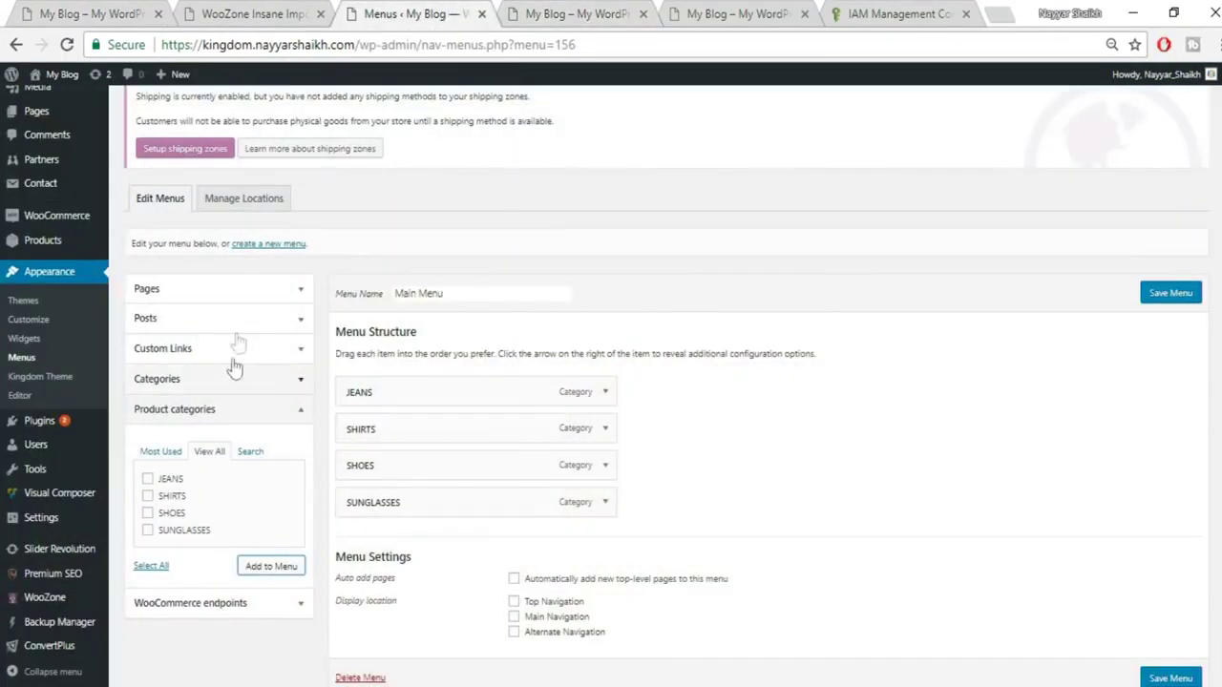
Step: Add Home Page at the top of Main Menu, labelled HOME
left_click(246, 296)
left_click(193, 363)
left_click(273, 483)
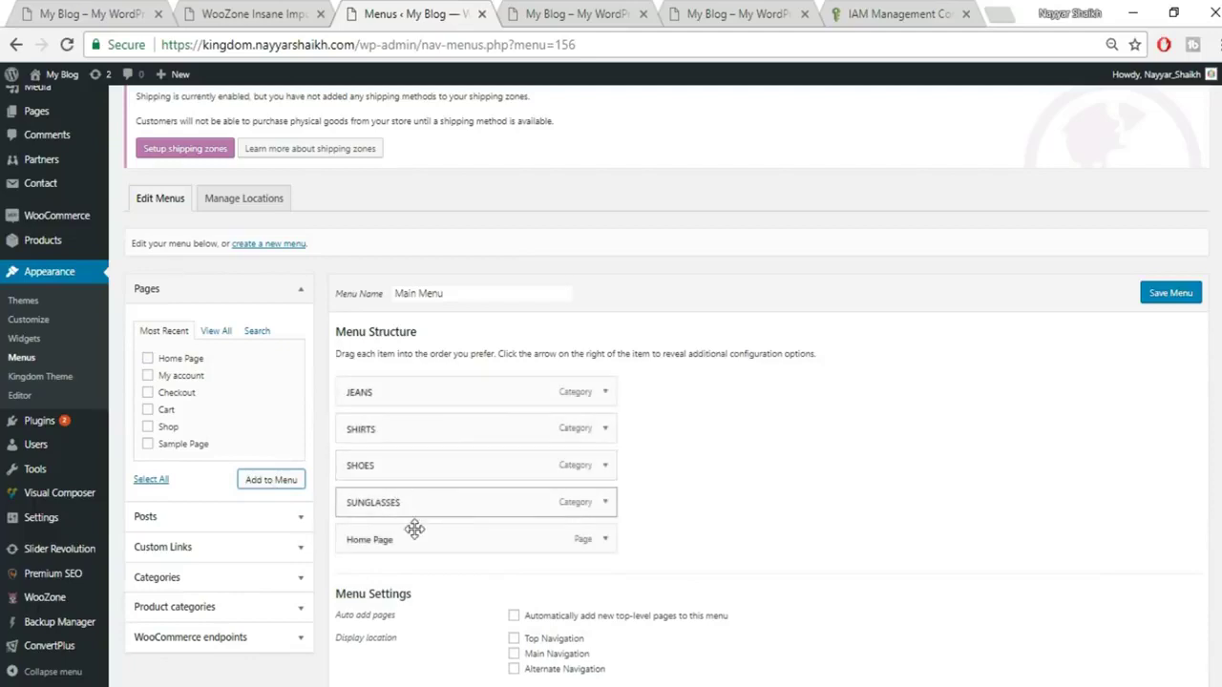
left_click_drag(409, 544, 401, 370)
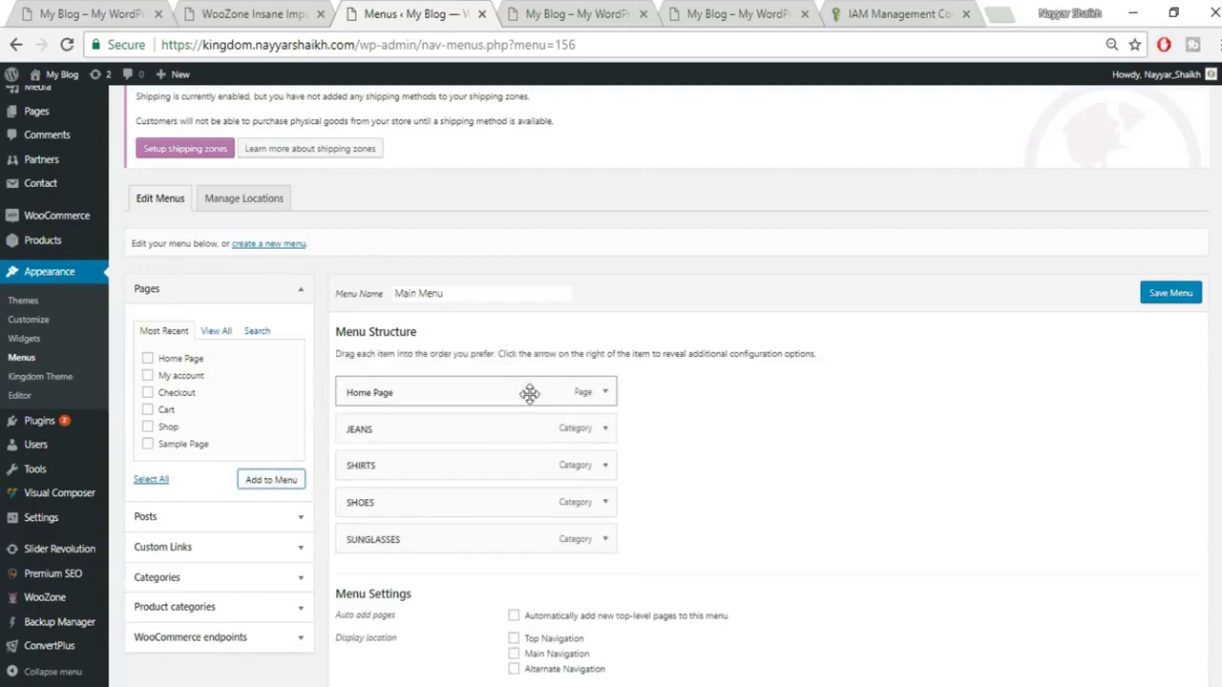
left_click(604, 397)
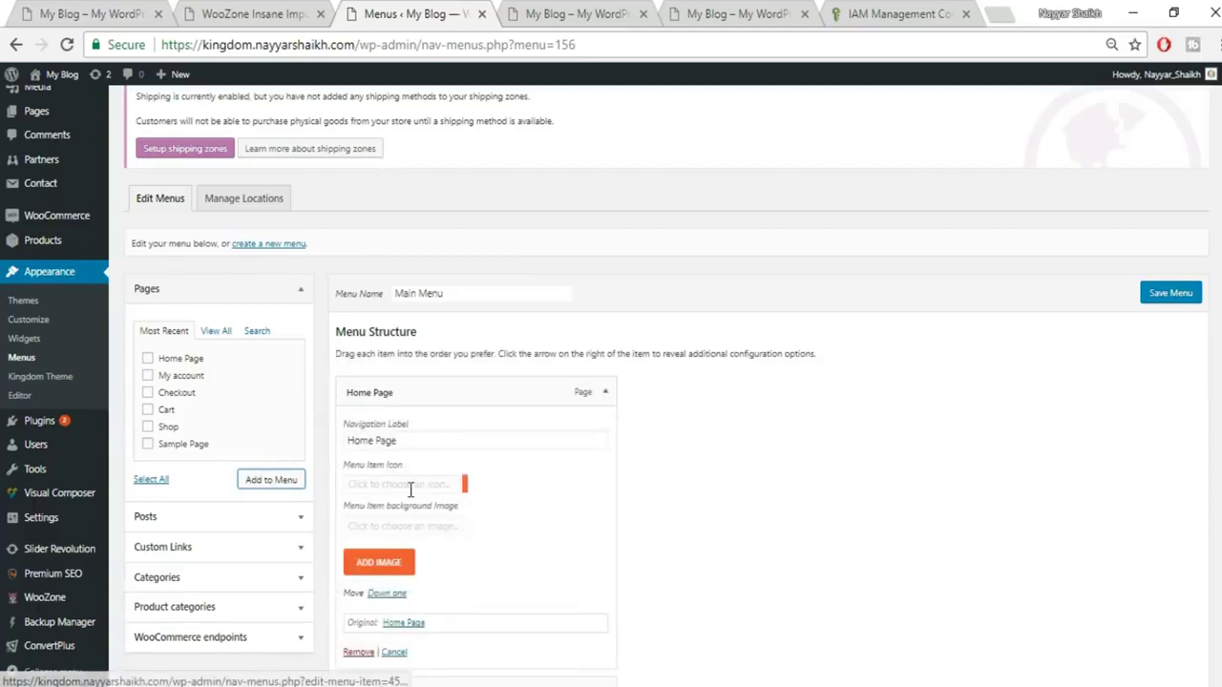
left_click_drag(431, 440, 322, 452)
type("HOME")
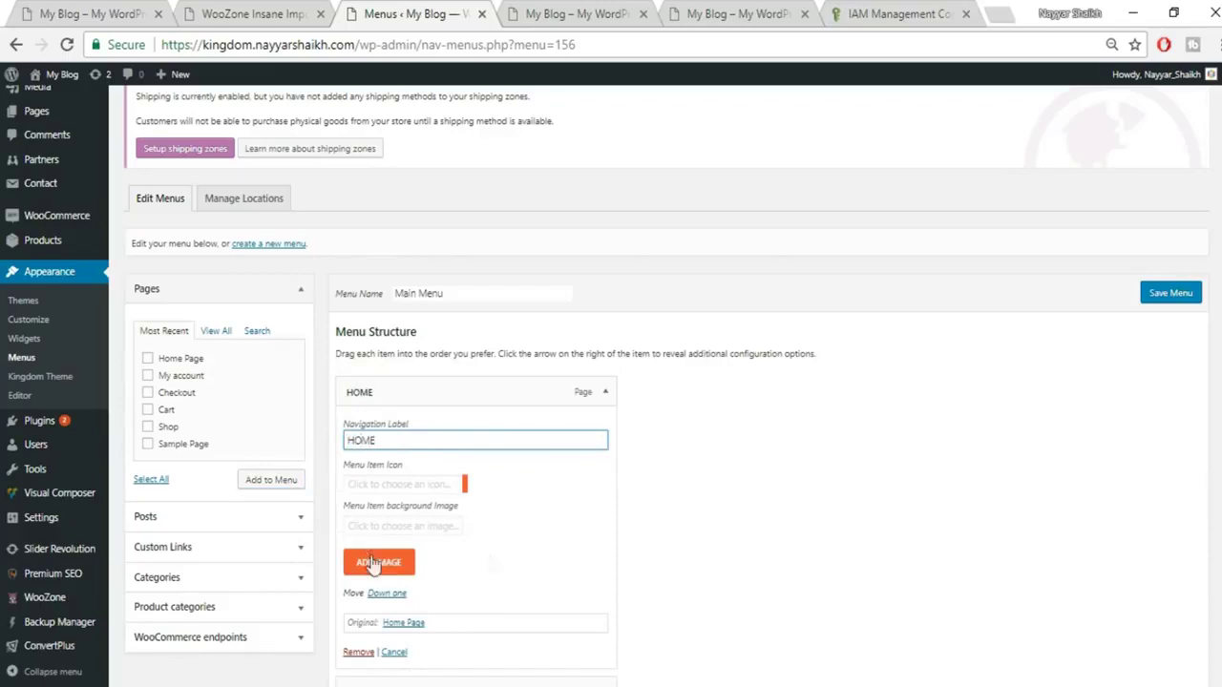
left_click(606, 391)
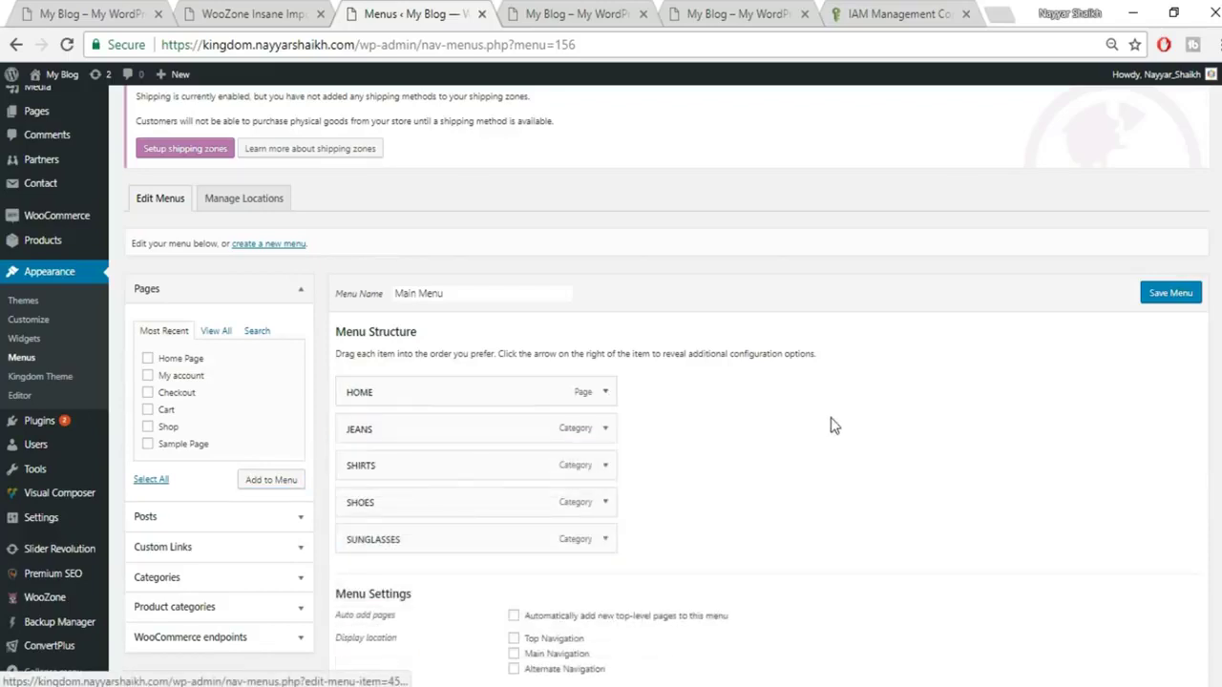
Step: Assign Main Menu to the Main Navigation location and save it
scroll(831, 417, "down", 2)
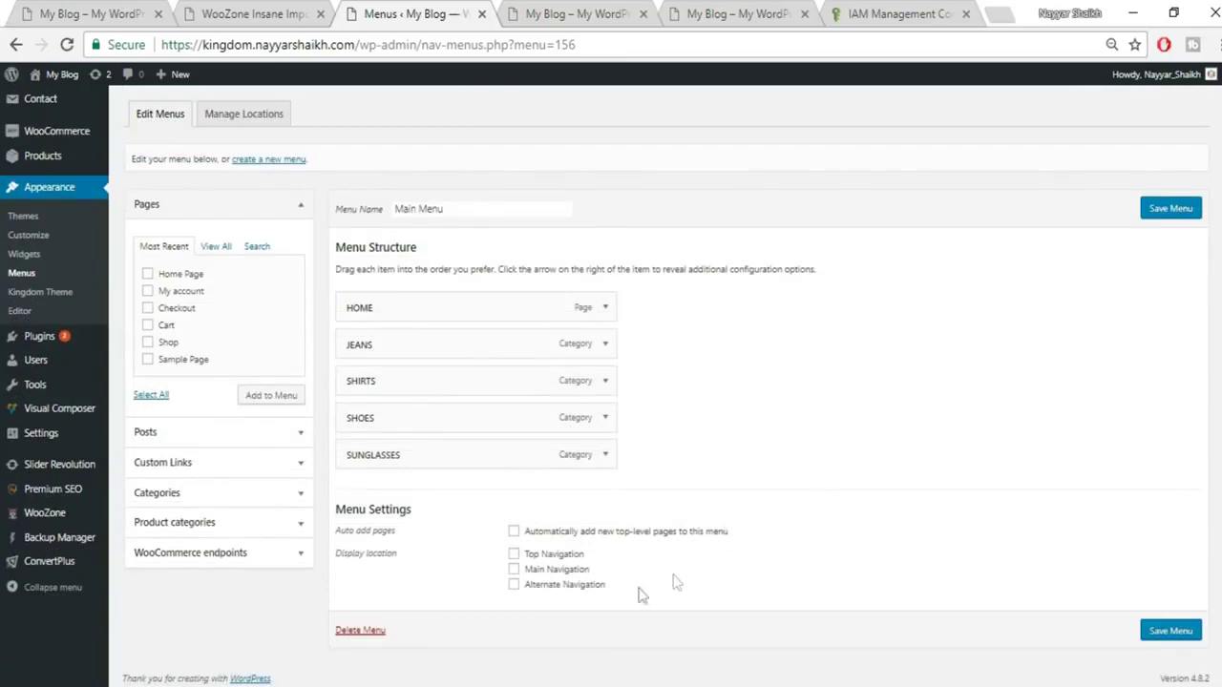
left_click(514, 570)
left_click(1180, 636)
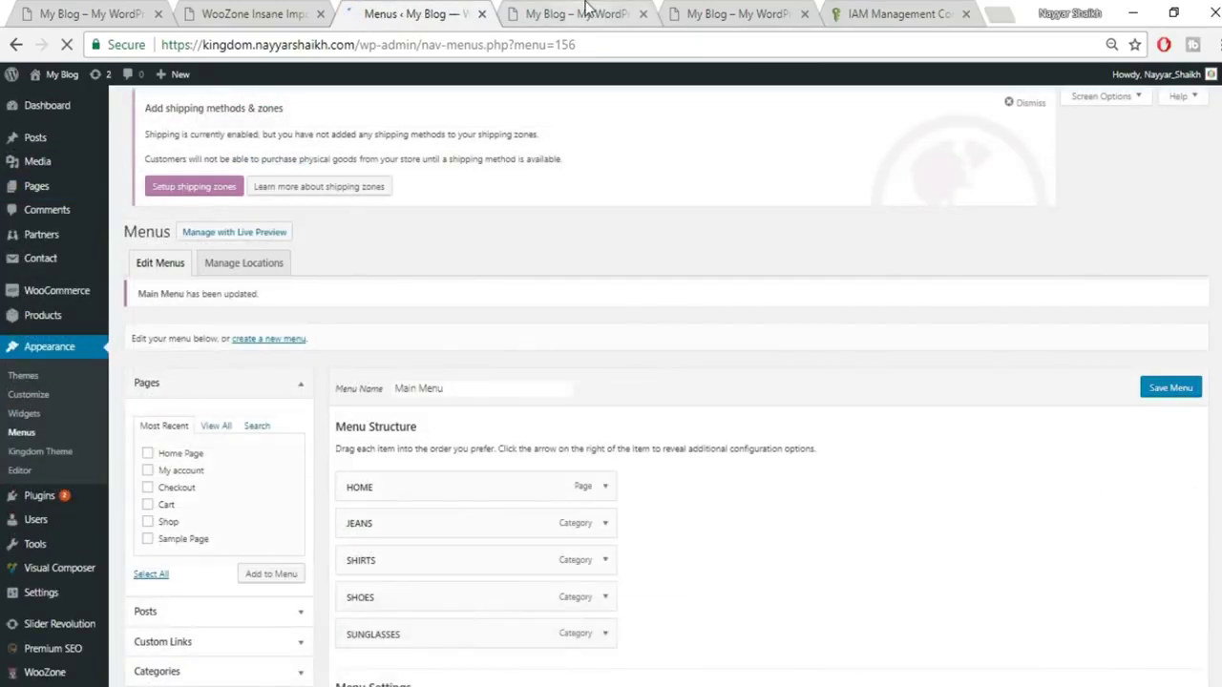
left_click(584, 13)
Step: Reload the homepage and browse the imported shirts under the SHIRTS menu category
left_click(67, 45)
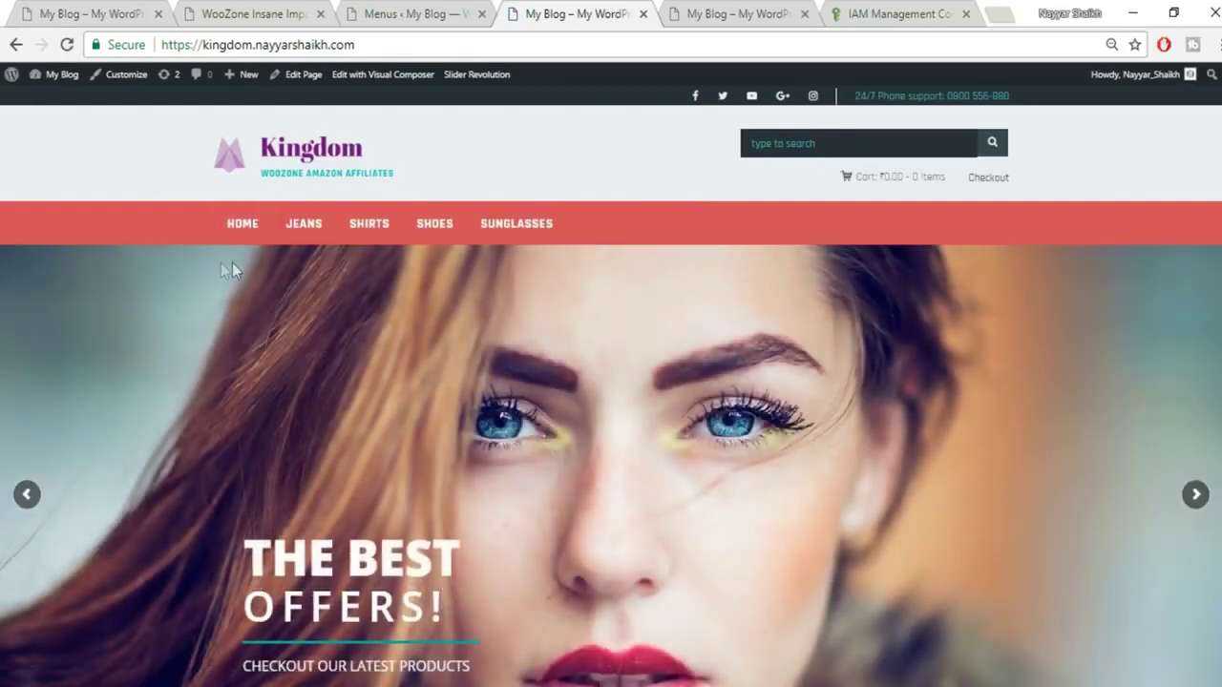
scroll(997, 233, "down", 4)
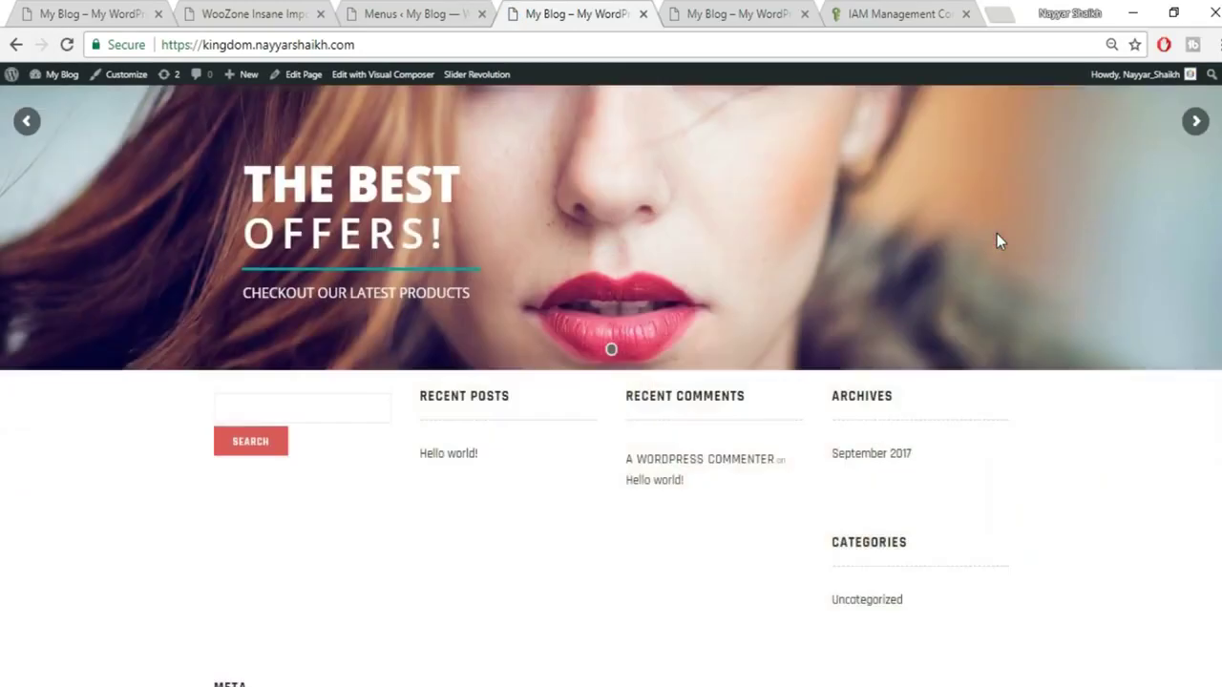
scroll(997, 233, "up", 4)
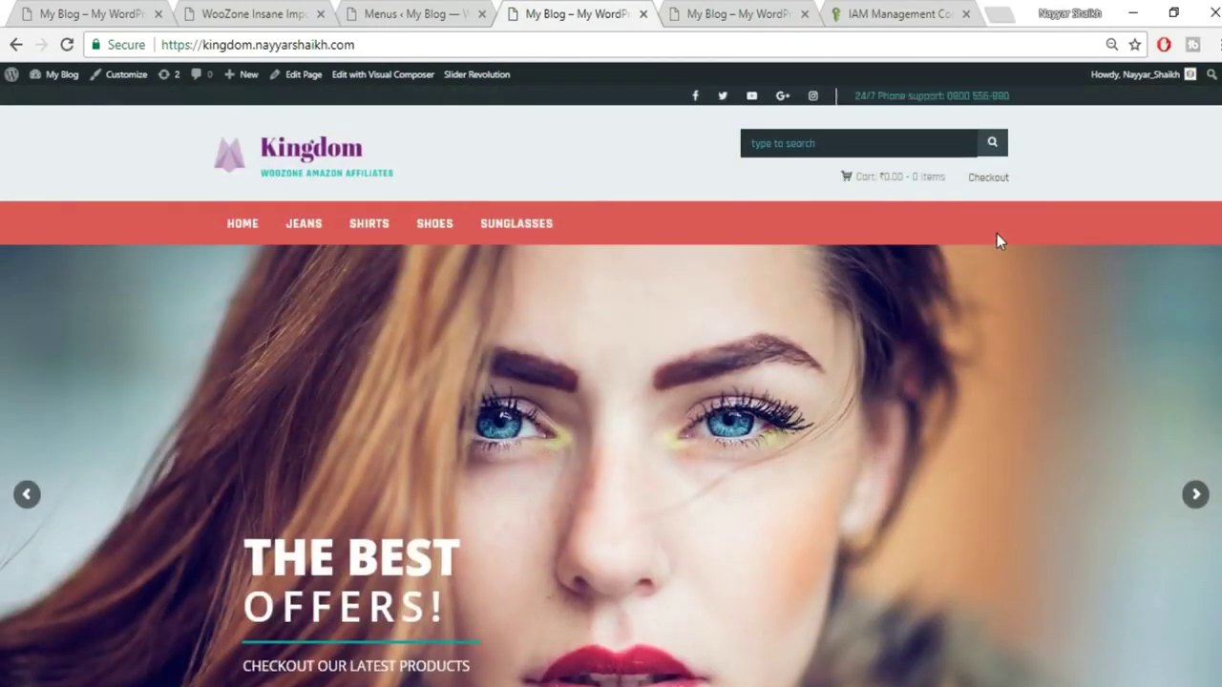
left_click(372, 230)
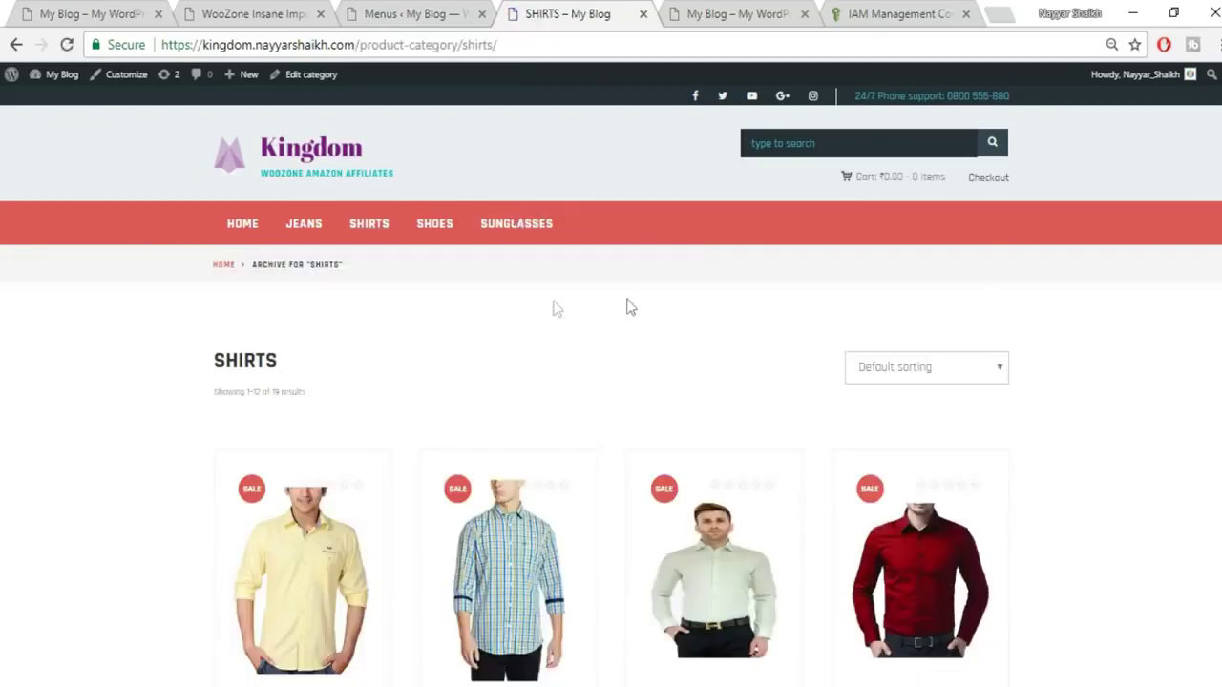
scroll(1084, 312, "down", 5)
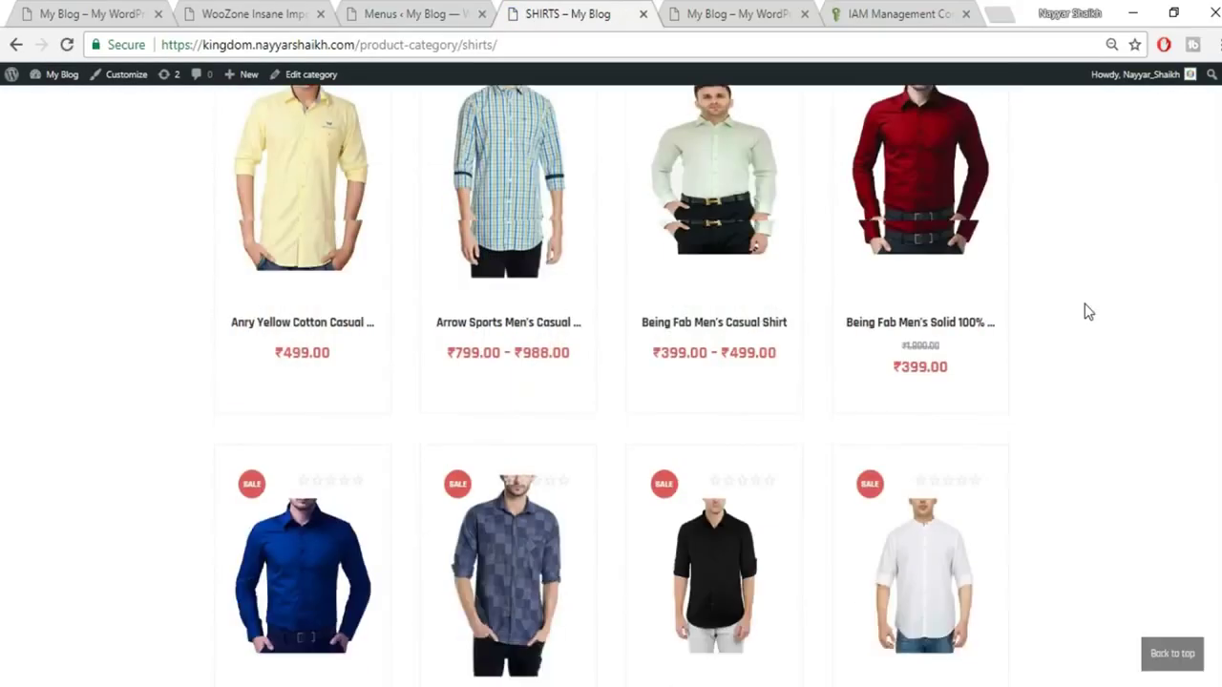
scroll(1084, 312, "down", 10)
scroll(1084, 312, "up", 3)
scroll(1085, 303, "up", 2)
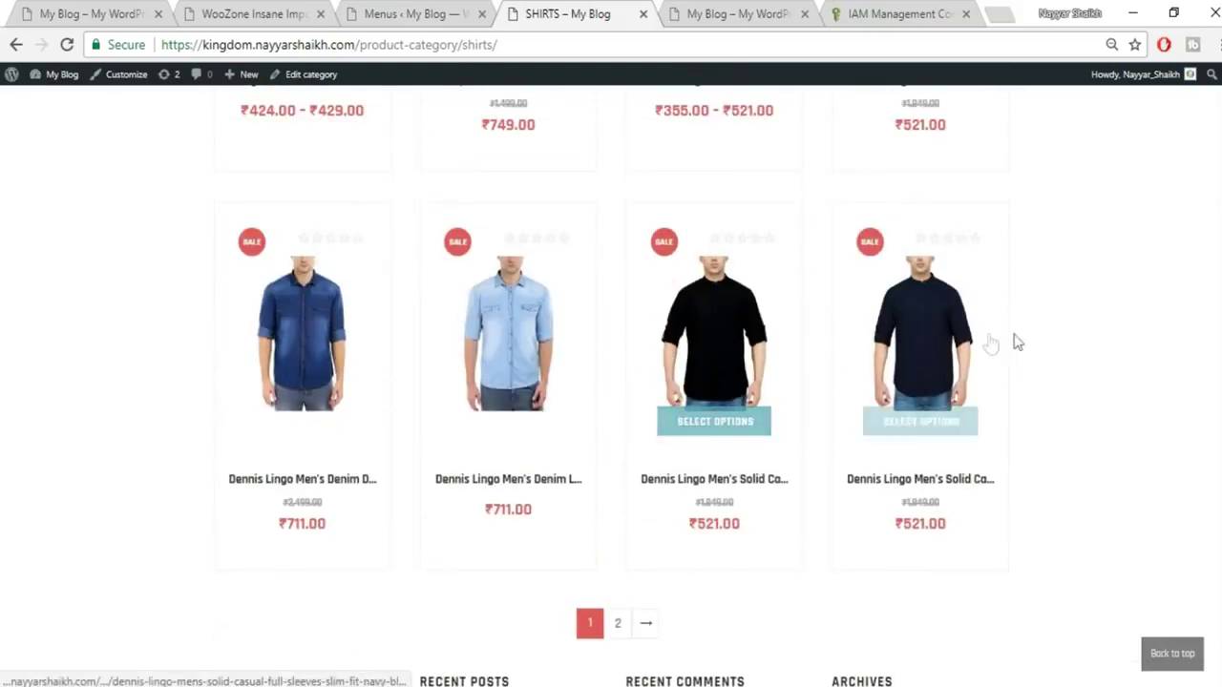
scroll(1102, 342, "up", 9)
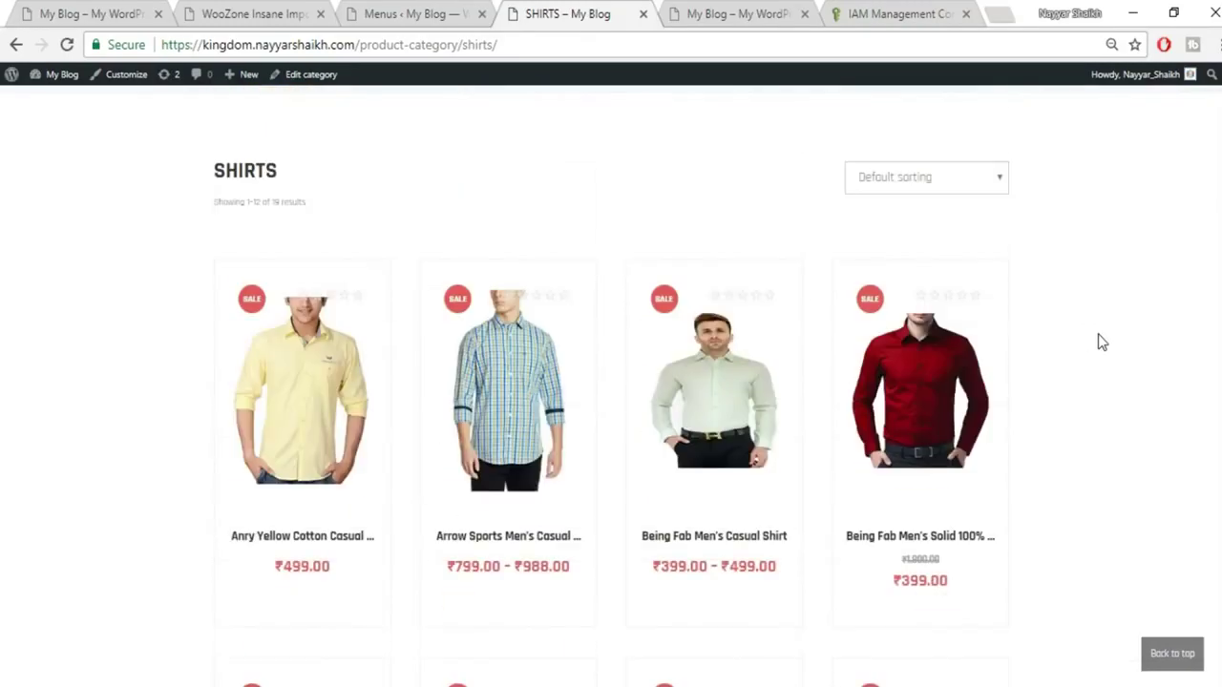
scroll(1098, 342, "up", 2)
scroll(1098, 342, "down", 2)
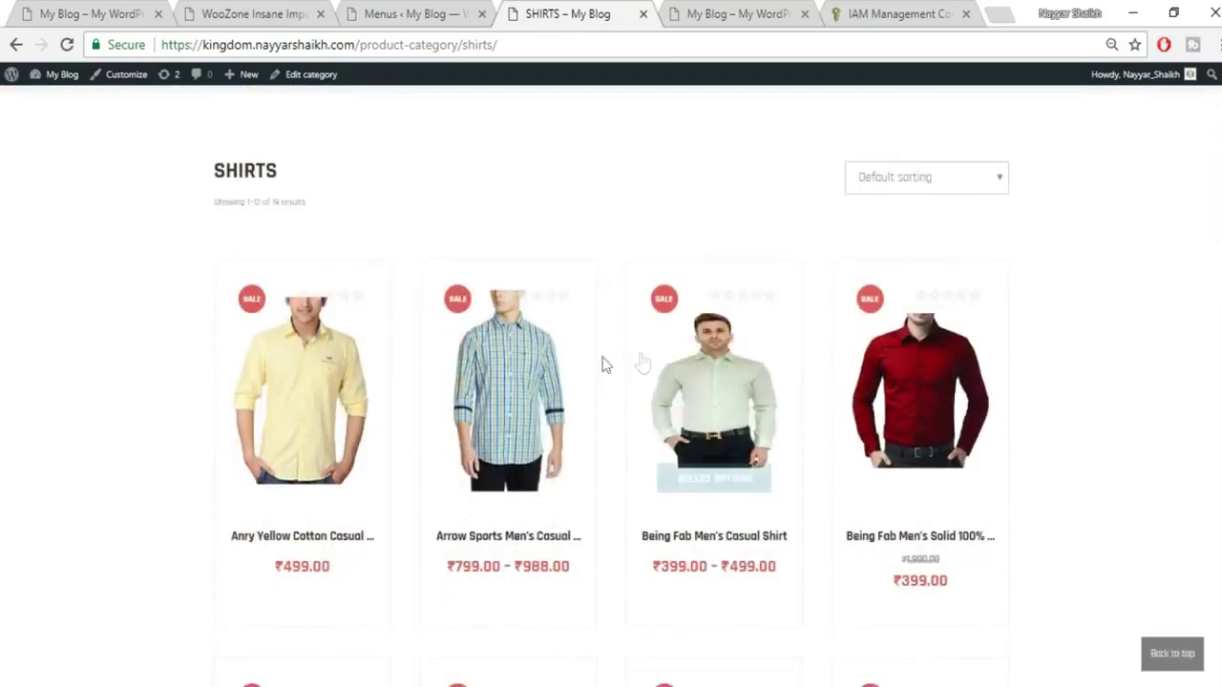
mouse_move(471, 372)
mouse_move(880, 349)
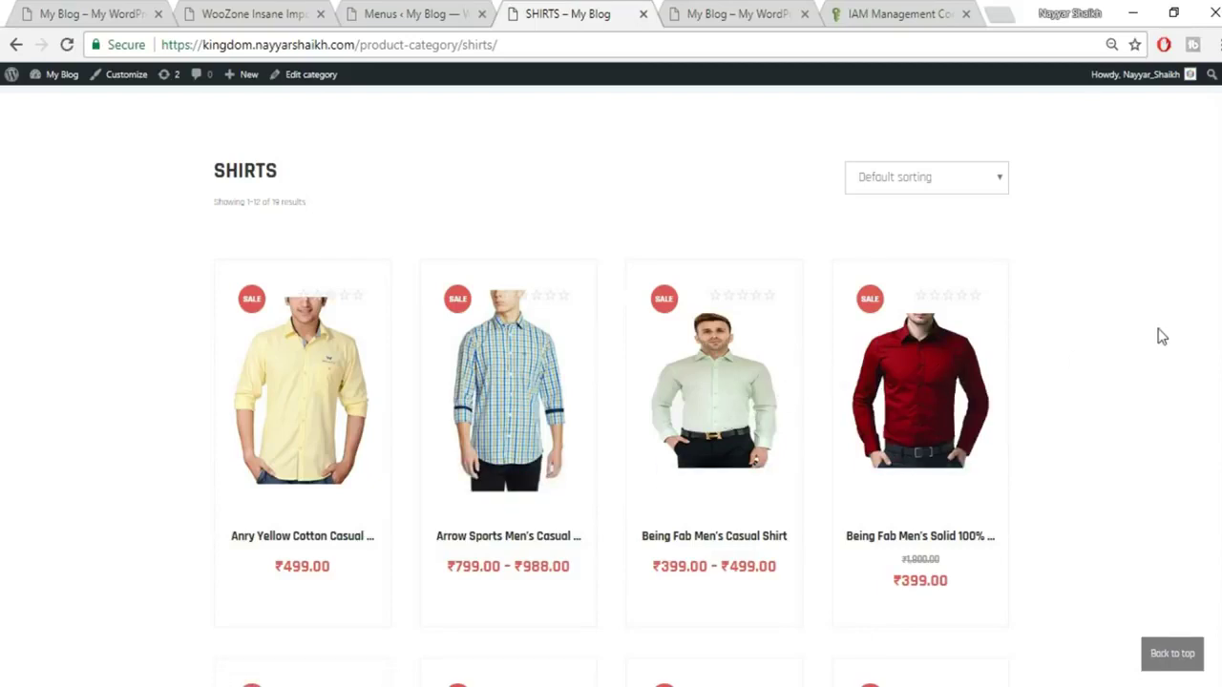
scroll(1156, 336, "up", 2)
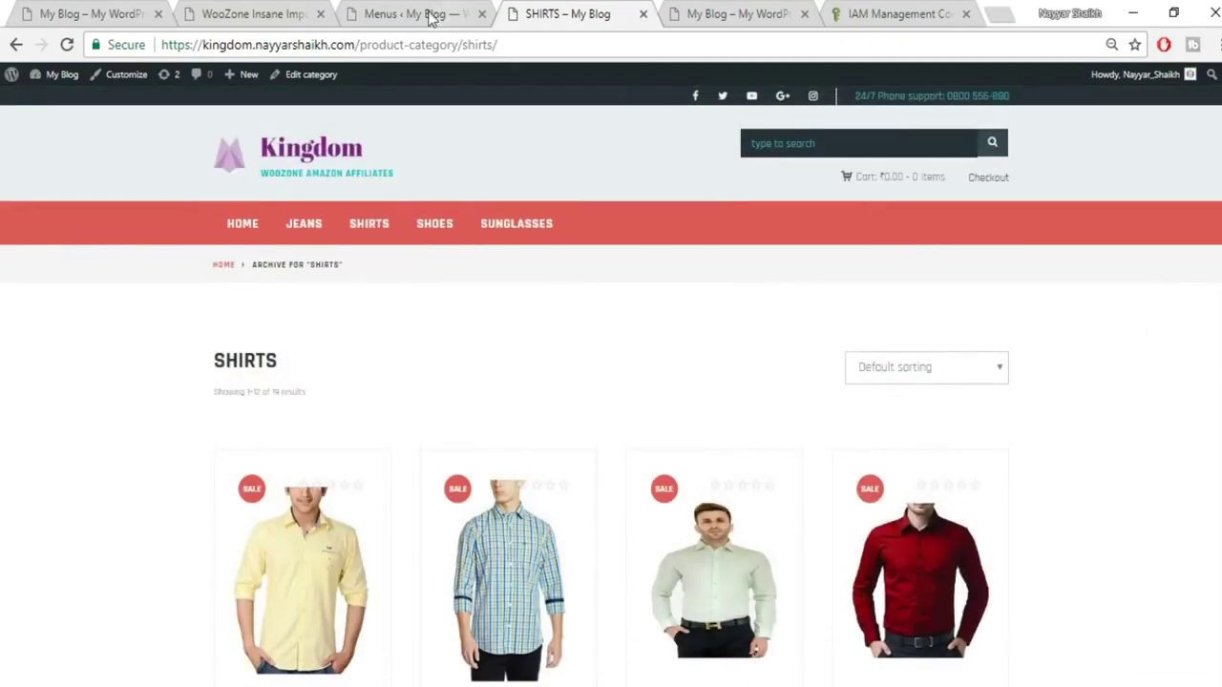
Step: Return to the WooZone Insane Import page
left_click(429, 17)
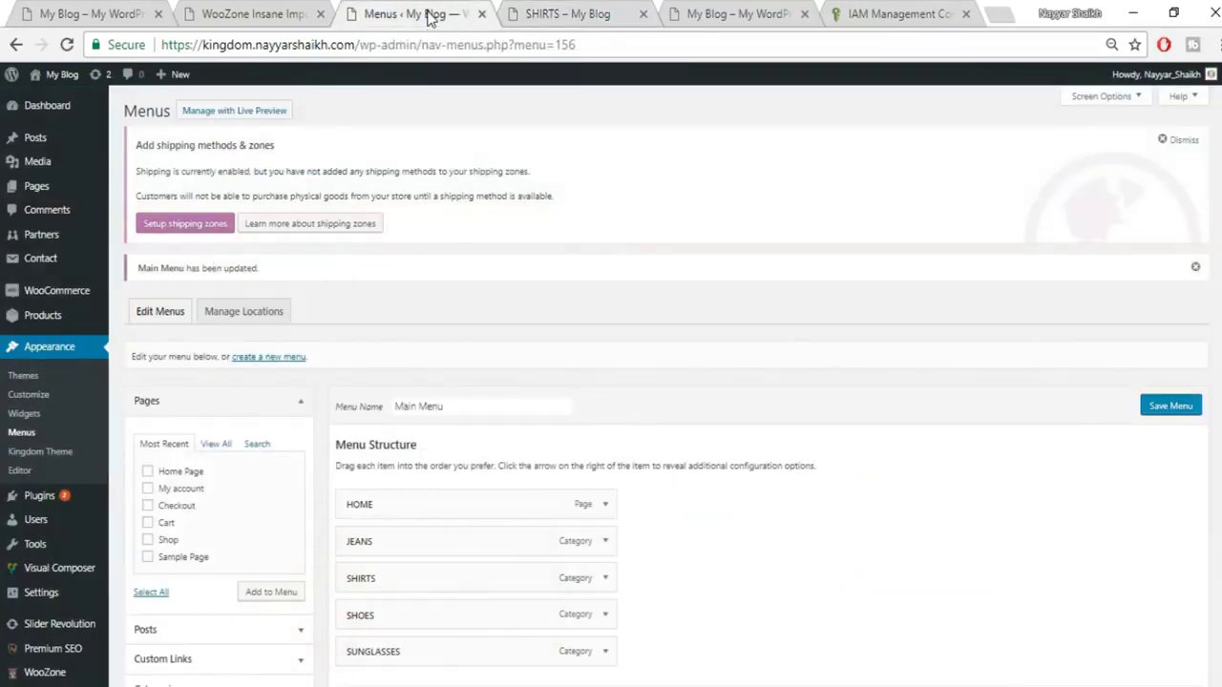
left_click(530, 10)
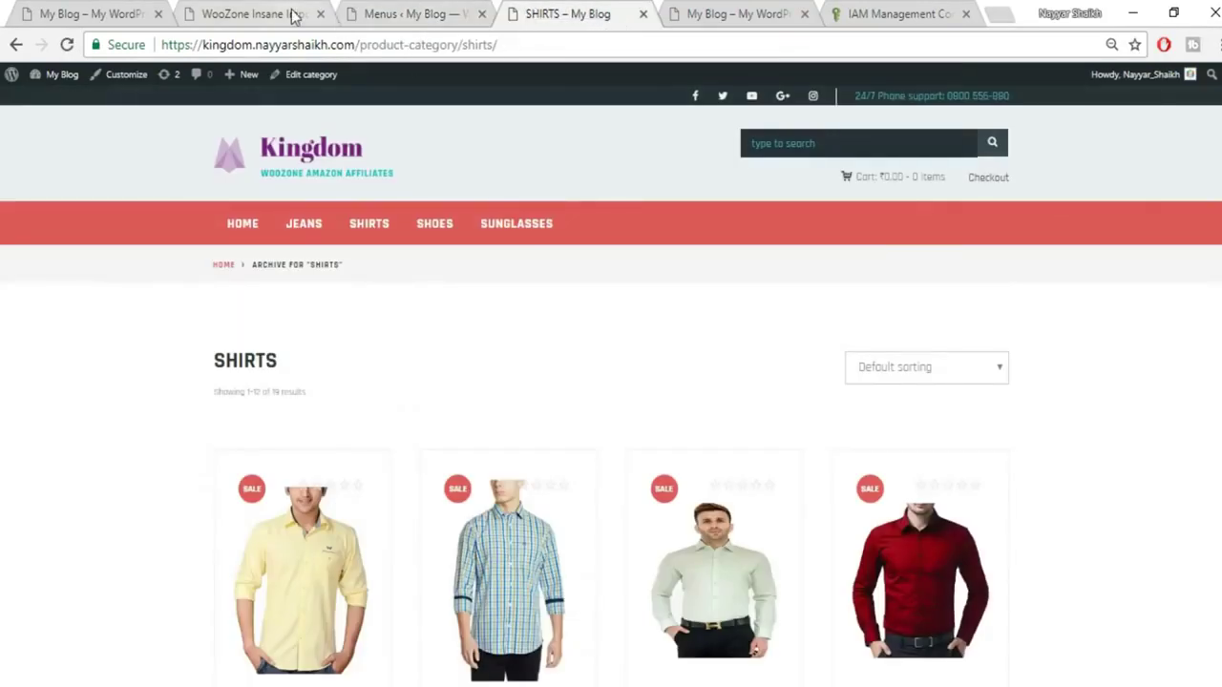
left_click(295, 17)
scroll(766, 242, "down", 4)
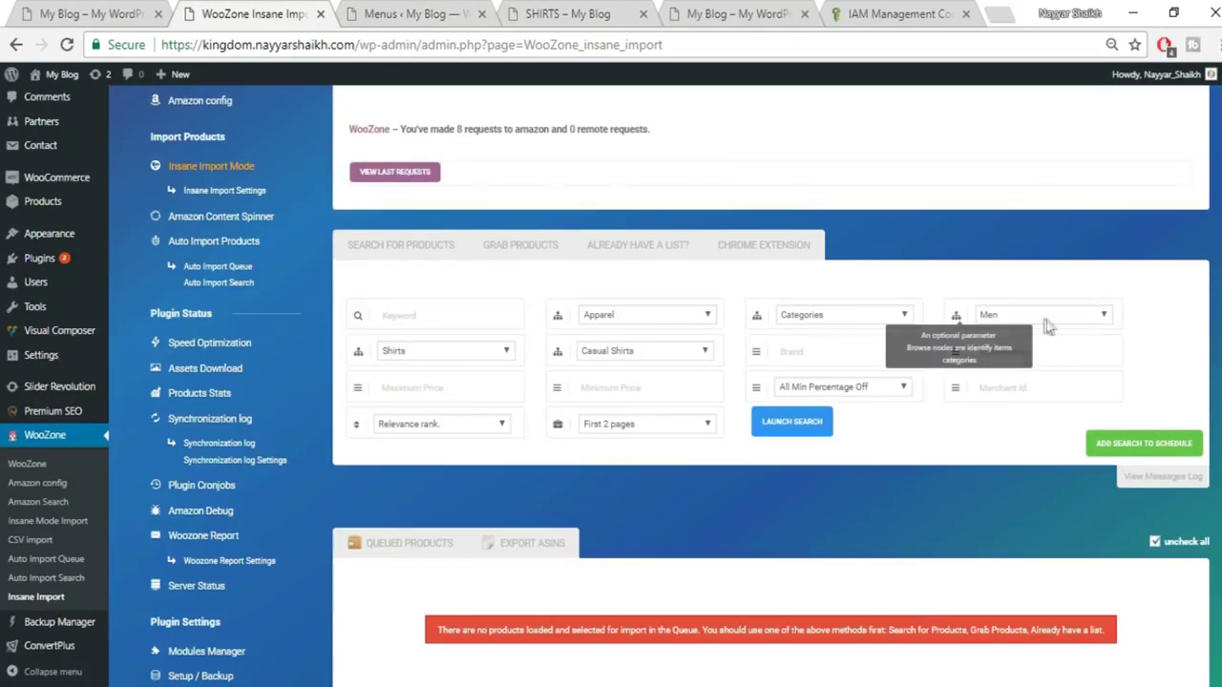
Step: Switch the subcategory to Jeans, keep First 2 pages, and launch the search
left_click(431, 353)
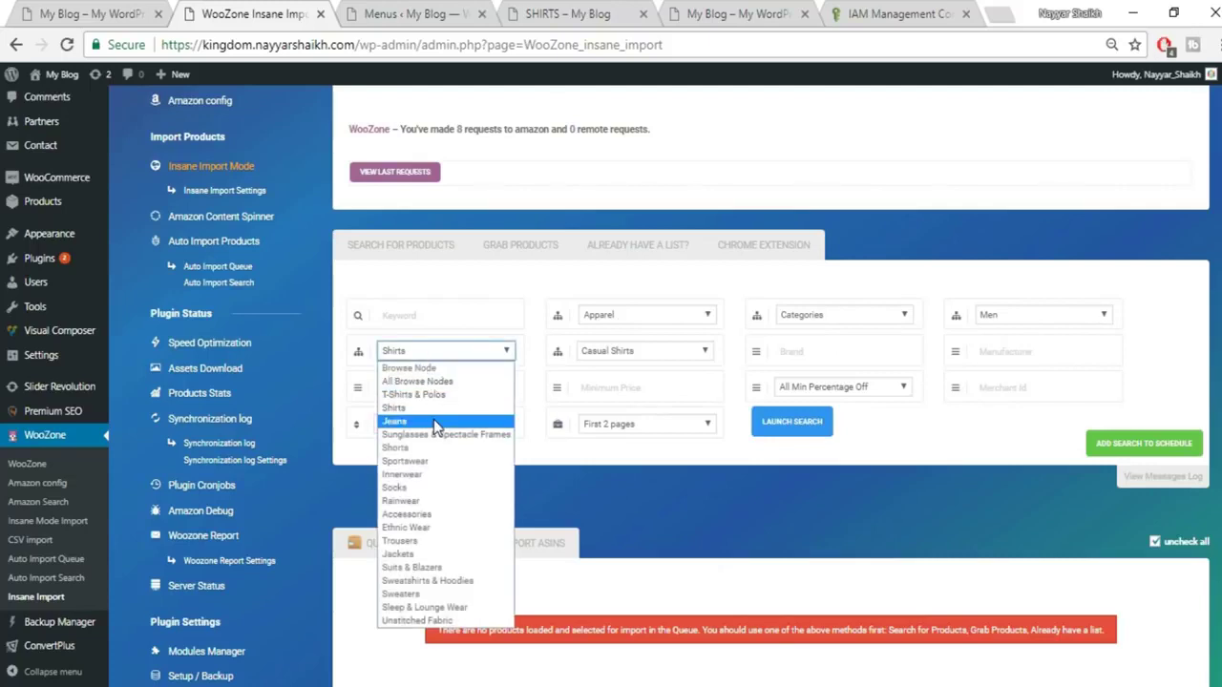
left_click(434, 421)
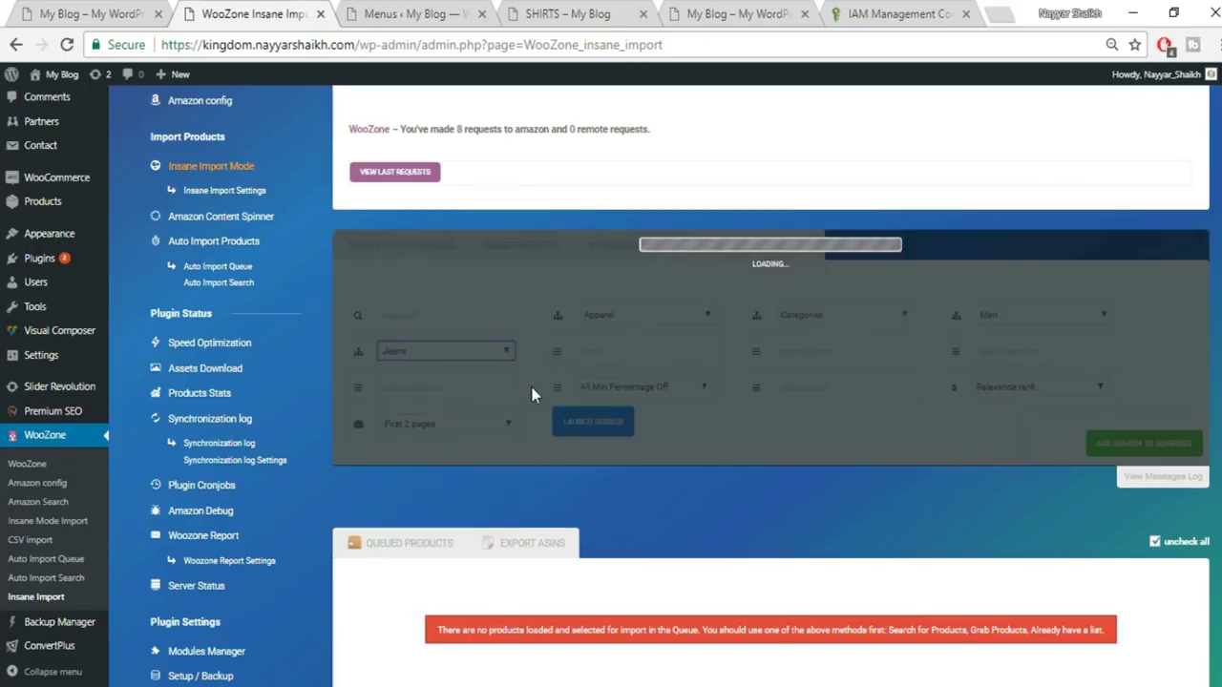
left_click(622, 353)
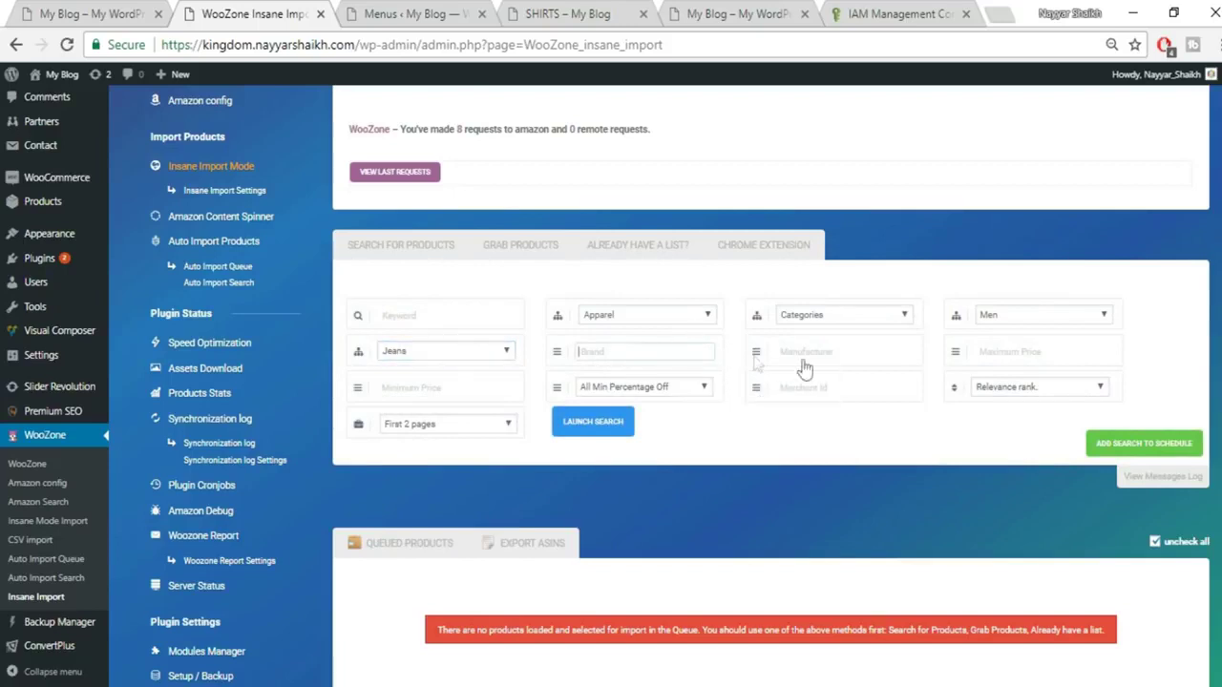
left_click(624, 352)
left_click(456, 432)
left_click(445, 469)
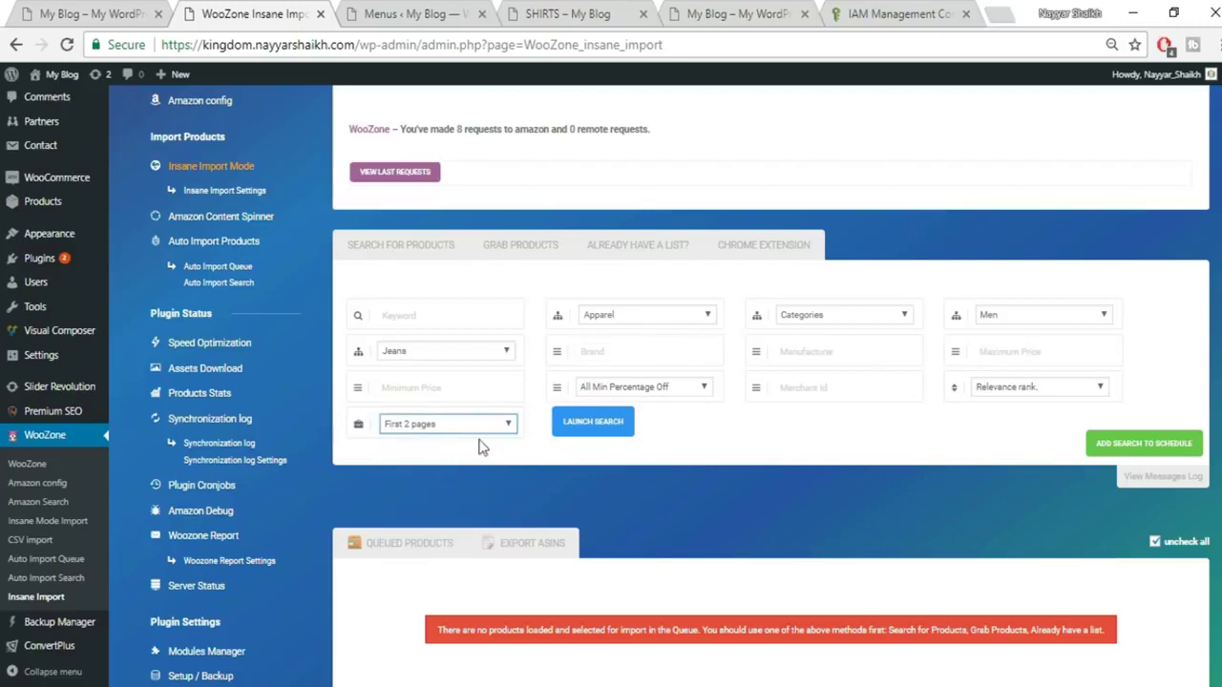
left_click(593, 422)
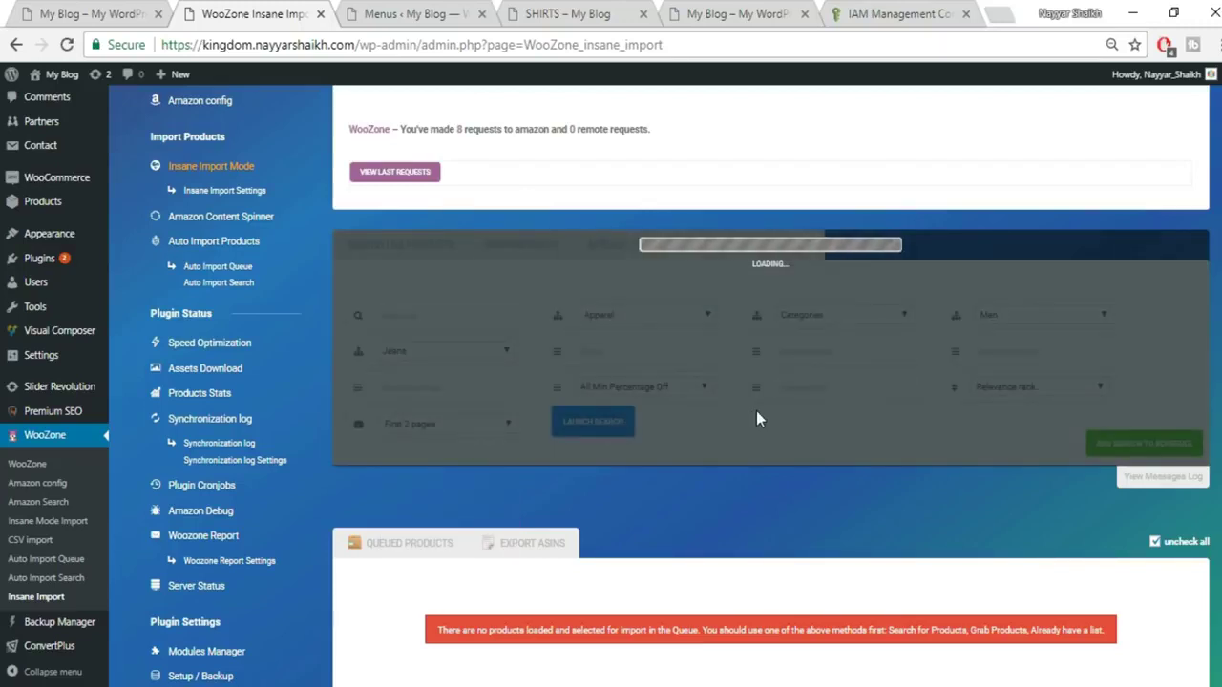
scroll(756, 418, "down", 3)
Step: Import the 10 found Amazon jeans into the JEANS category and close the finished progress box
left_click_drag(625, 382, 586, 414)
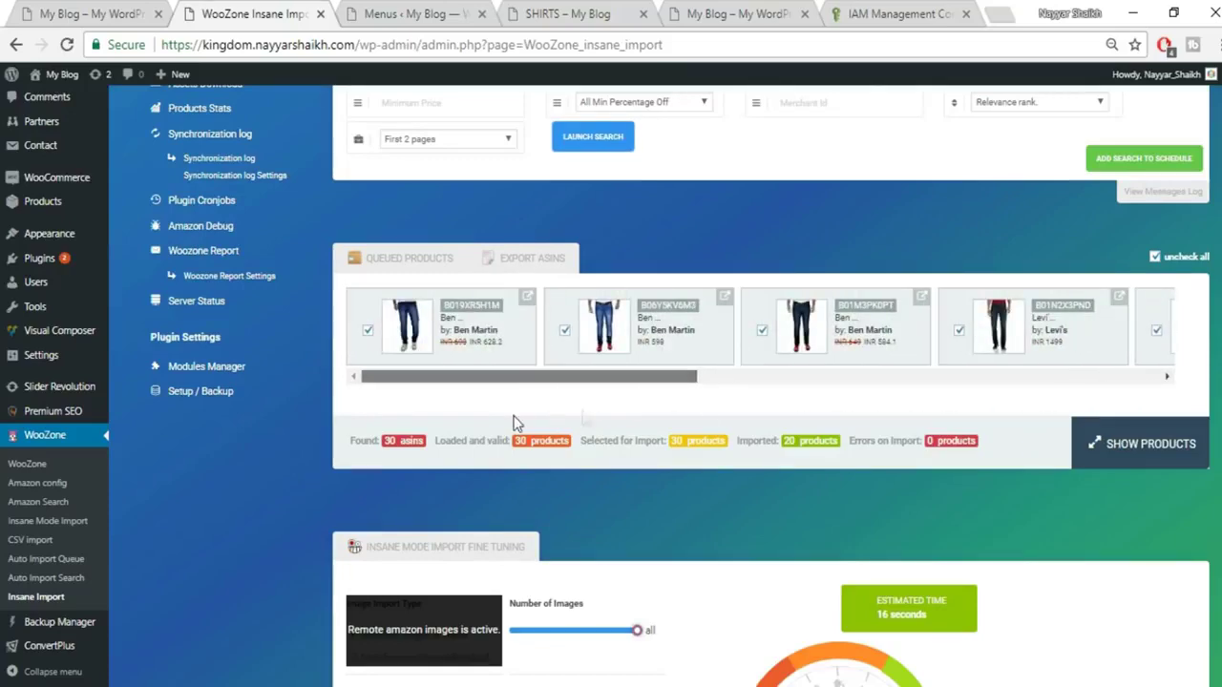
scroll(755, 436, "down", 4)
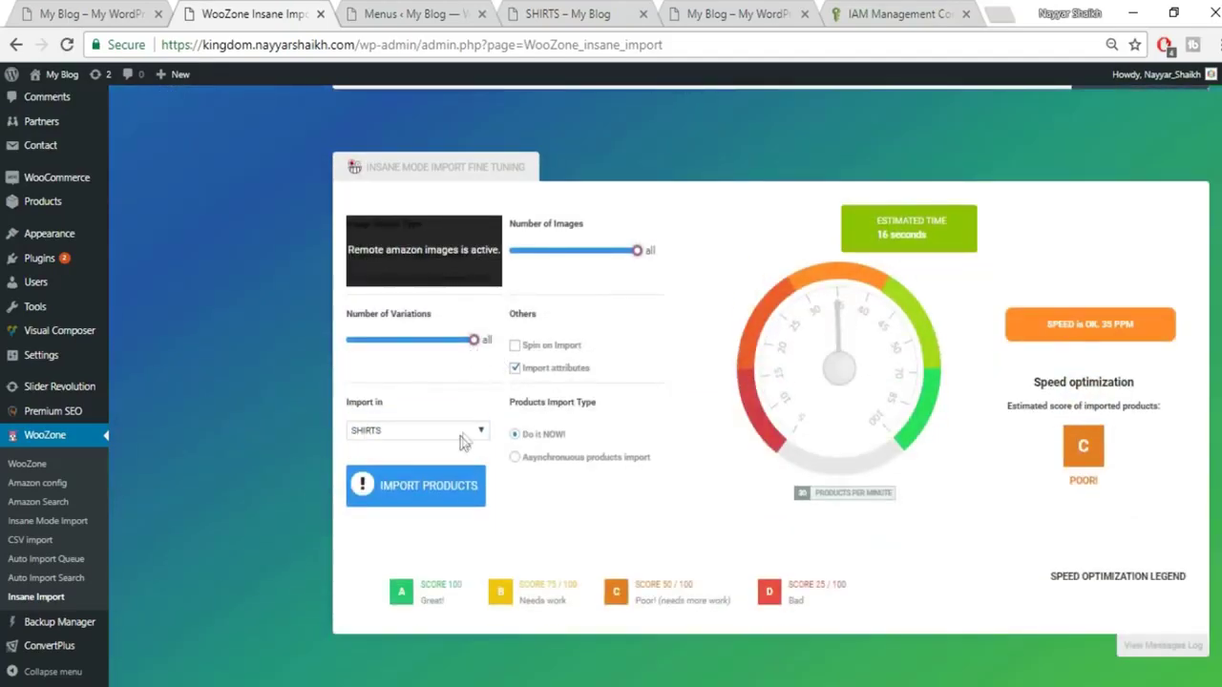
left_click(453, 435)
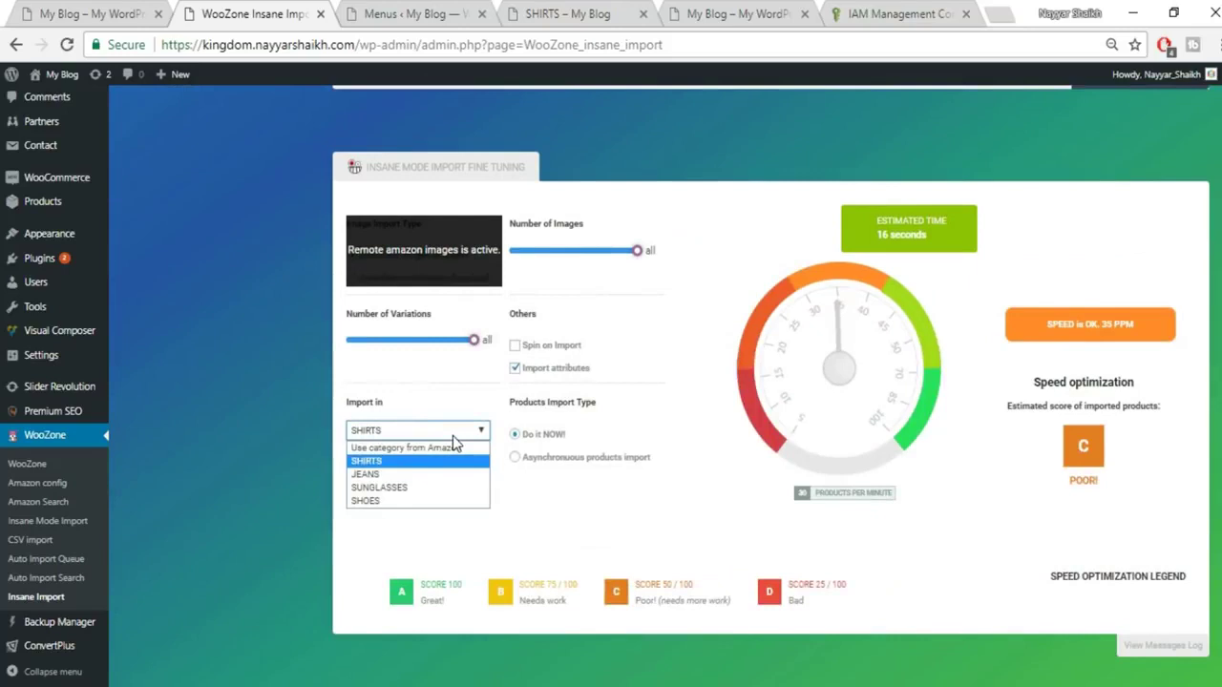
left_click(420, 474)
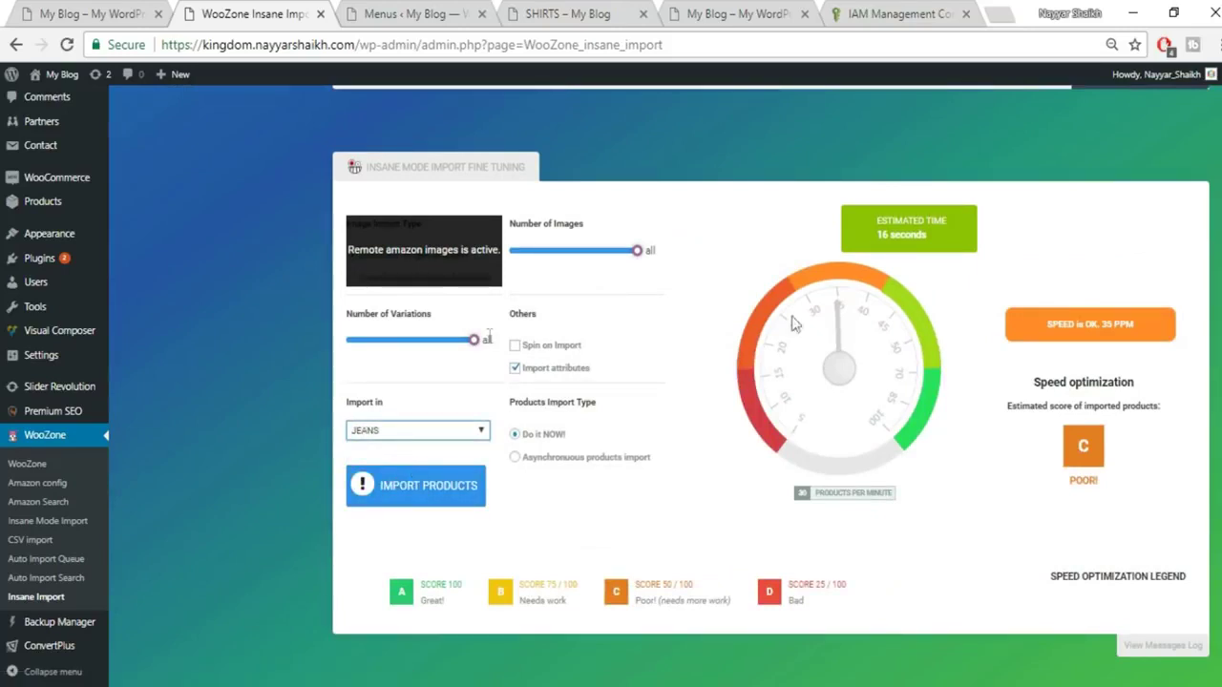
left_click(426, 506)
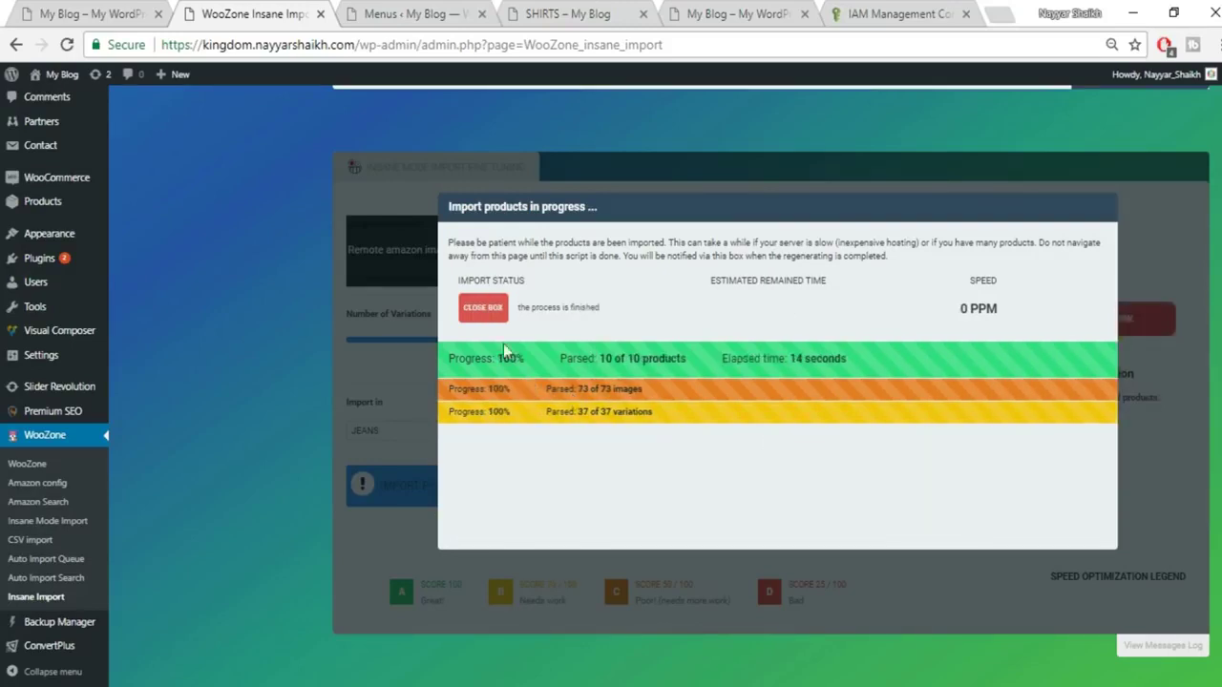
left_click(484, 308)
Step: On the storefront, browse the JEANS category to check its 7 imported jeans
left_click(425, 13)
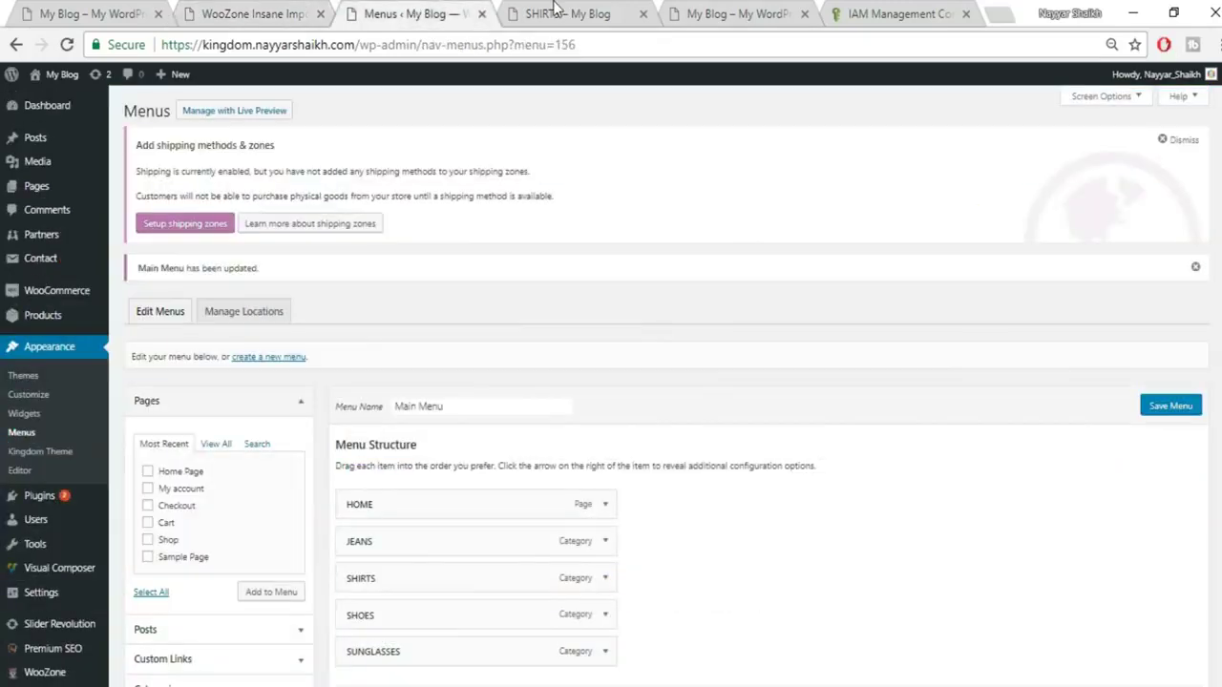
left_click(557, 9)
left_click(296, 225)
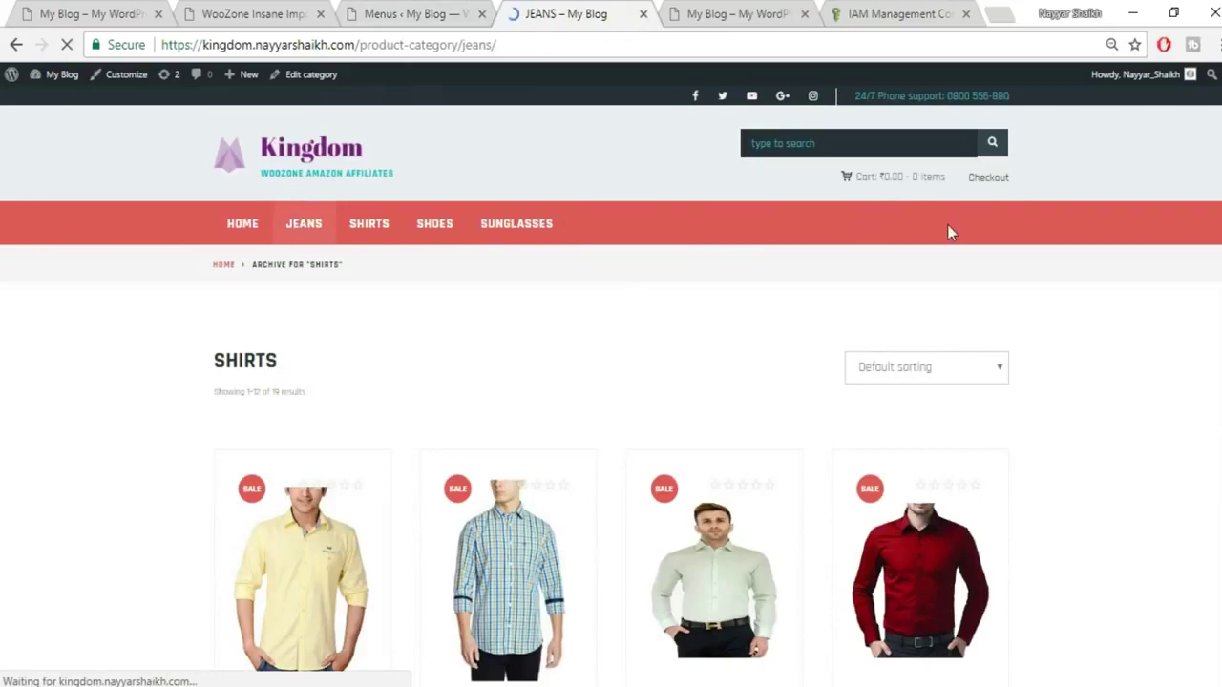
scroll(1107, 363, "down", 5)
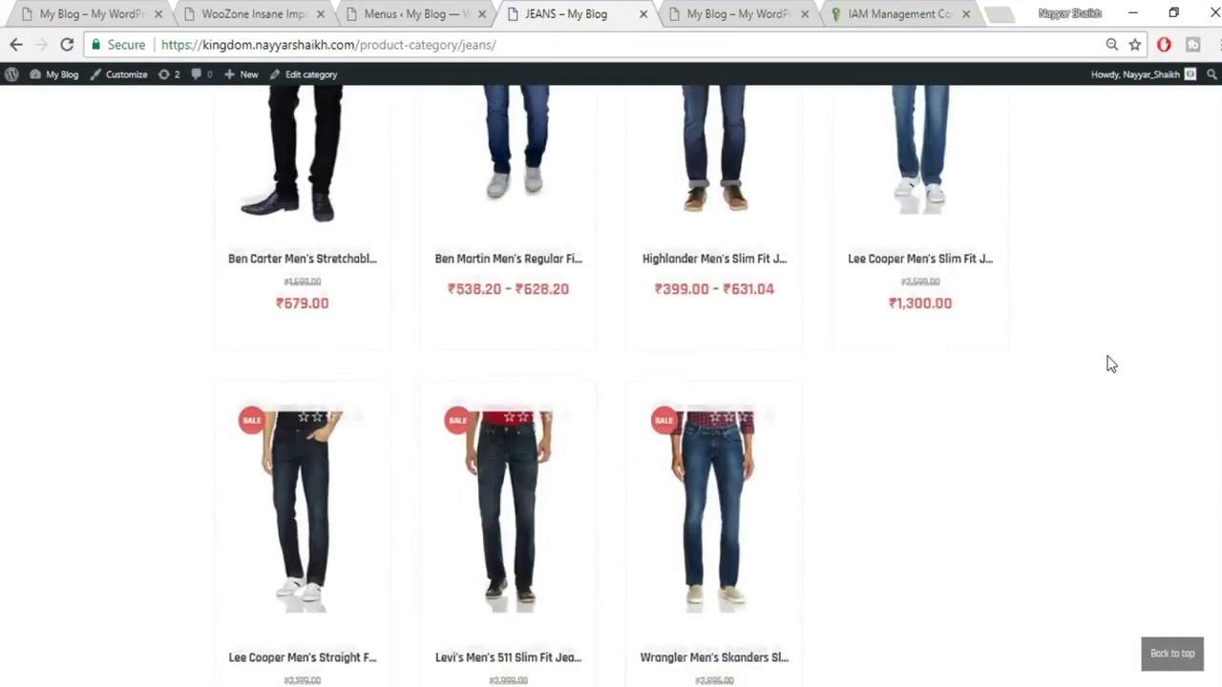
scroll(1108, 363, "down", 6)
scroll(1104, 391, "up", 5)
scroll(1110, 391, "up", 5)
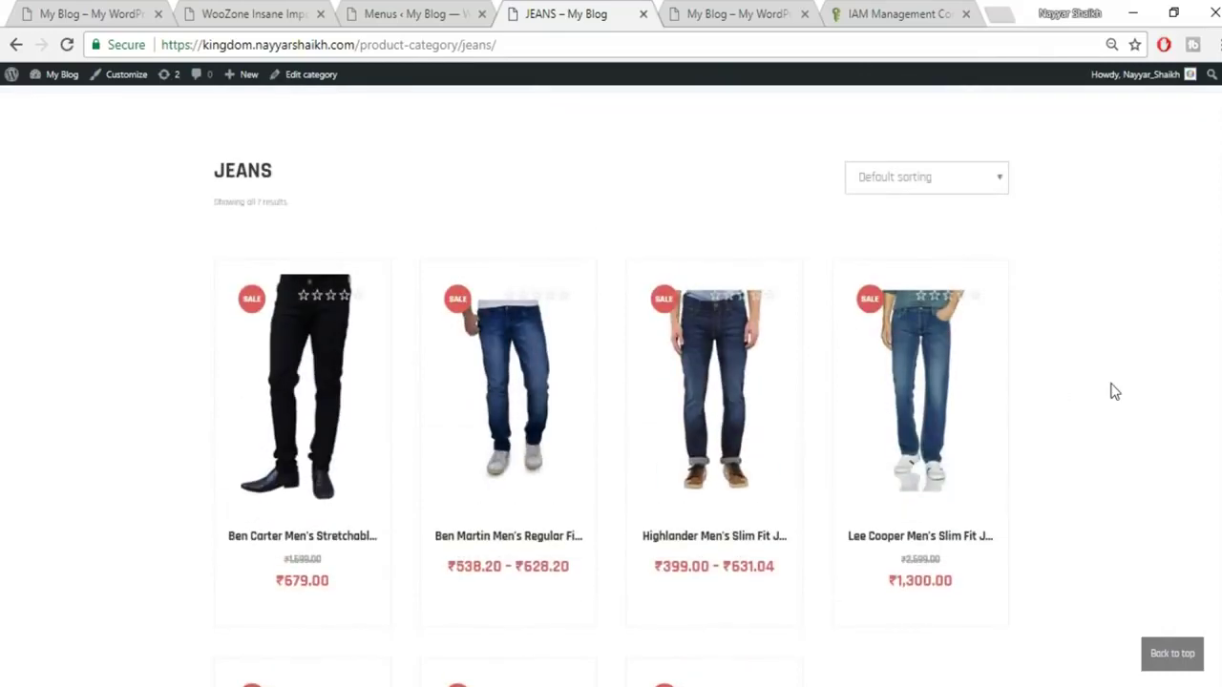
scroll(578, 362, "down", 4)
scroll(879, 461, "up", 4)
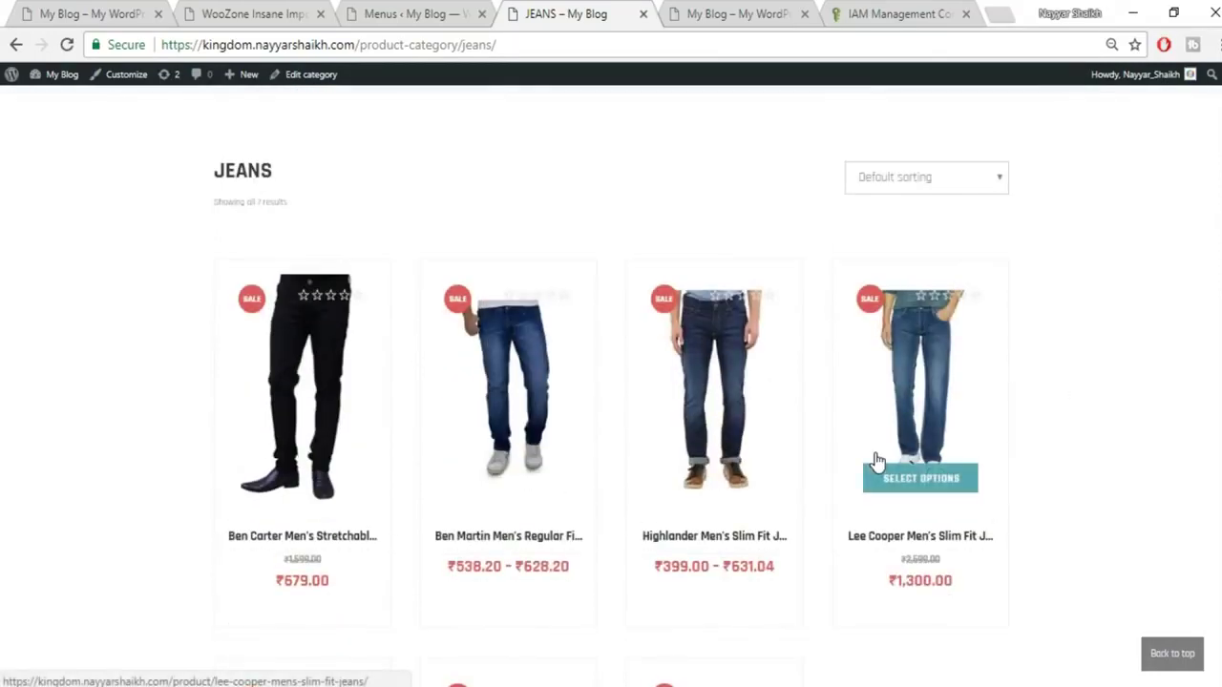
scroll(1099, 379, "up", 2)
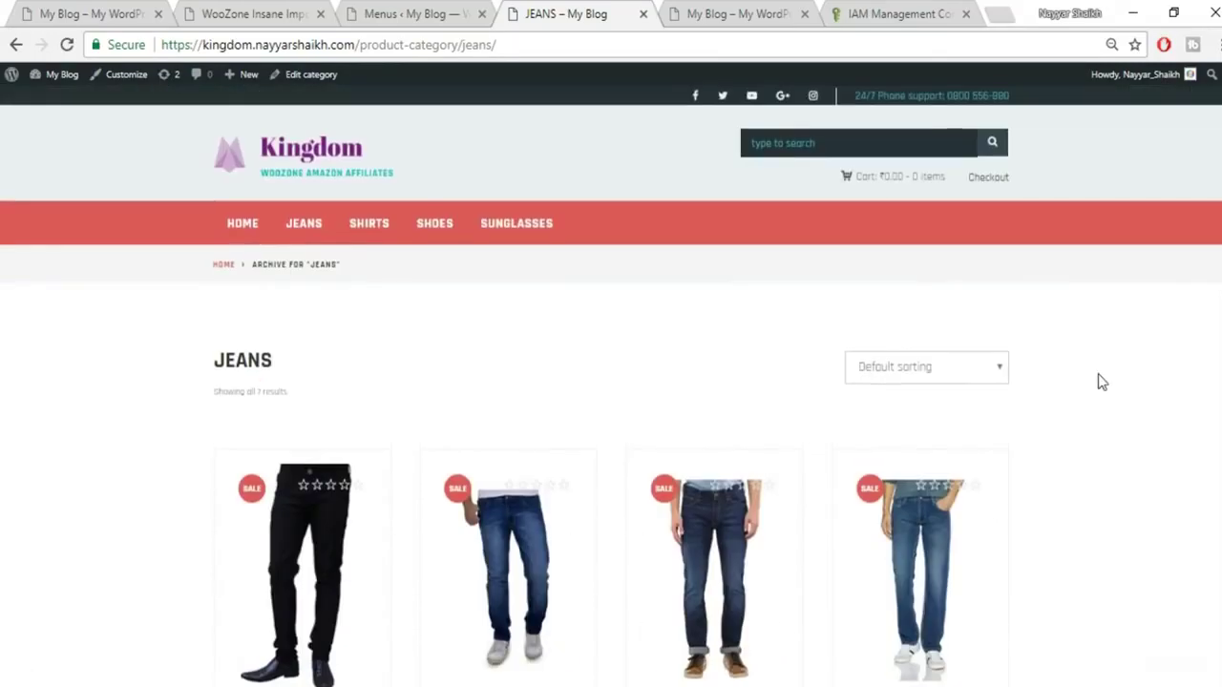
scroll(1099, 382, "down", 5)
scroll(1091, 464, "up", 4)
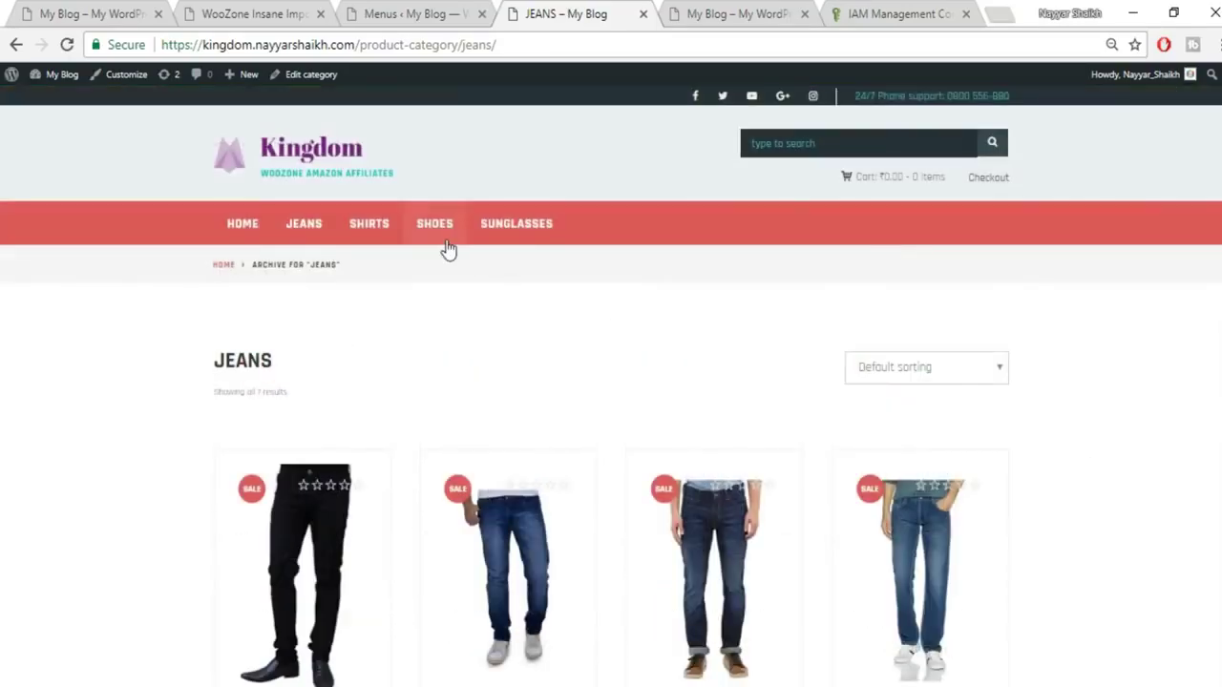
Step: View the empty storefront SHOES category, then return to the WooZone Insane Import page
left_click(445, 239)
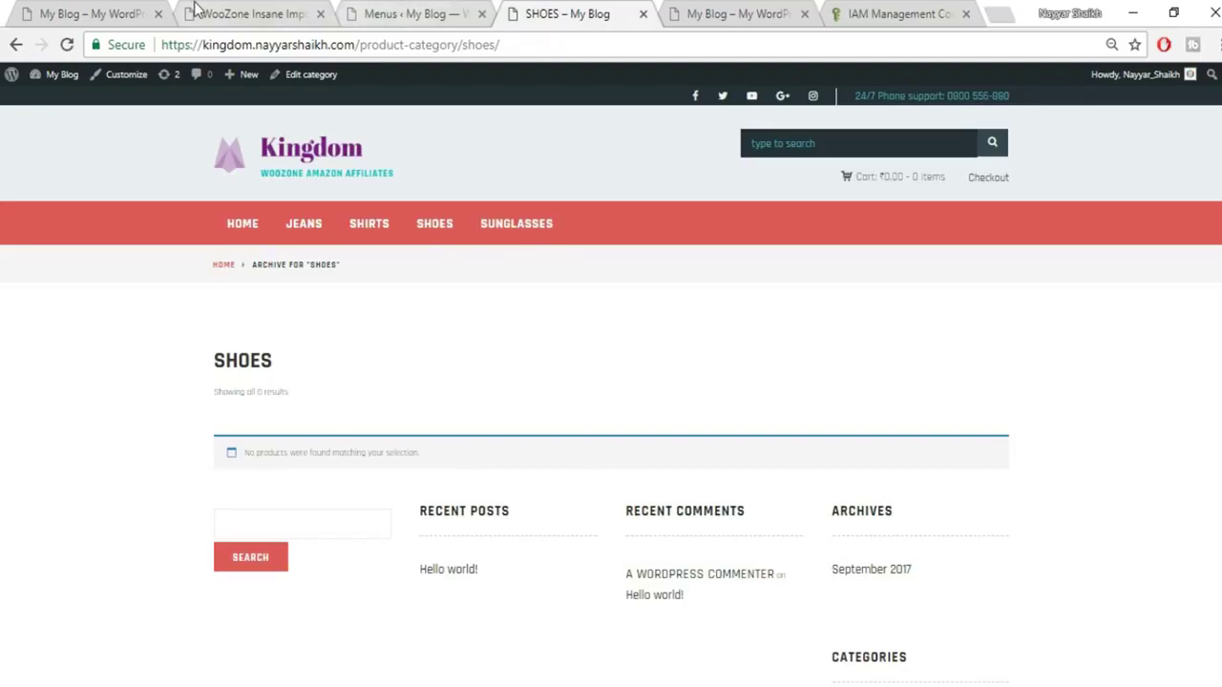
left_click(243, 14)
scroll(718, 291, "up", 10)
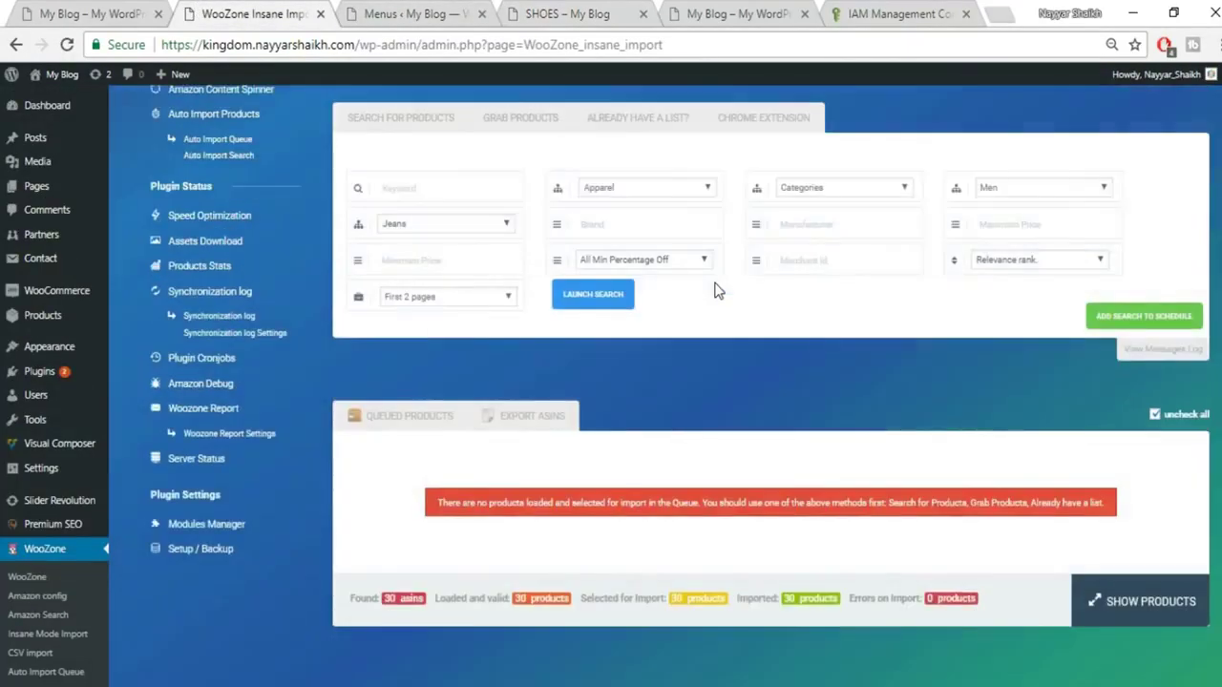
Step: Search the first 2 Amazon pages of Sunglasses & Spectacle Frames, queuing 50 products for import
scroll(598, 380, "down", 1)
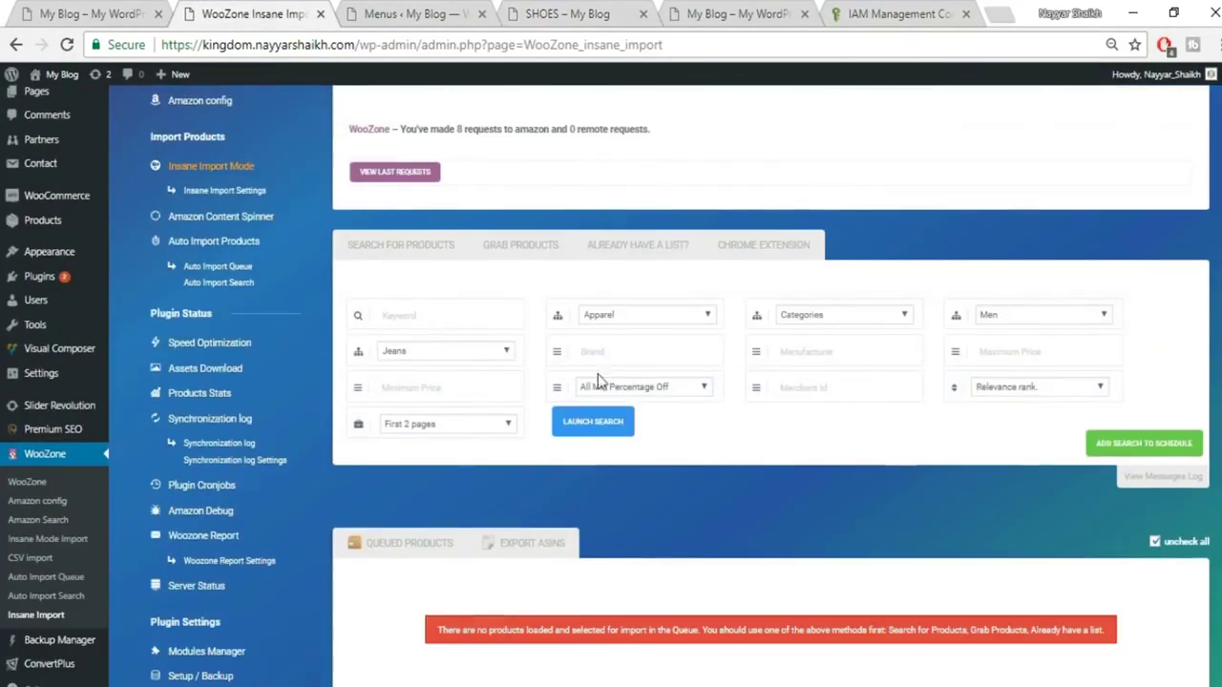
left_click(473, 350)
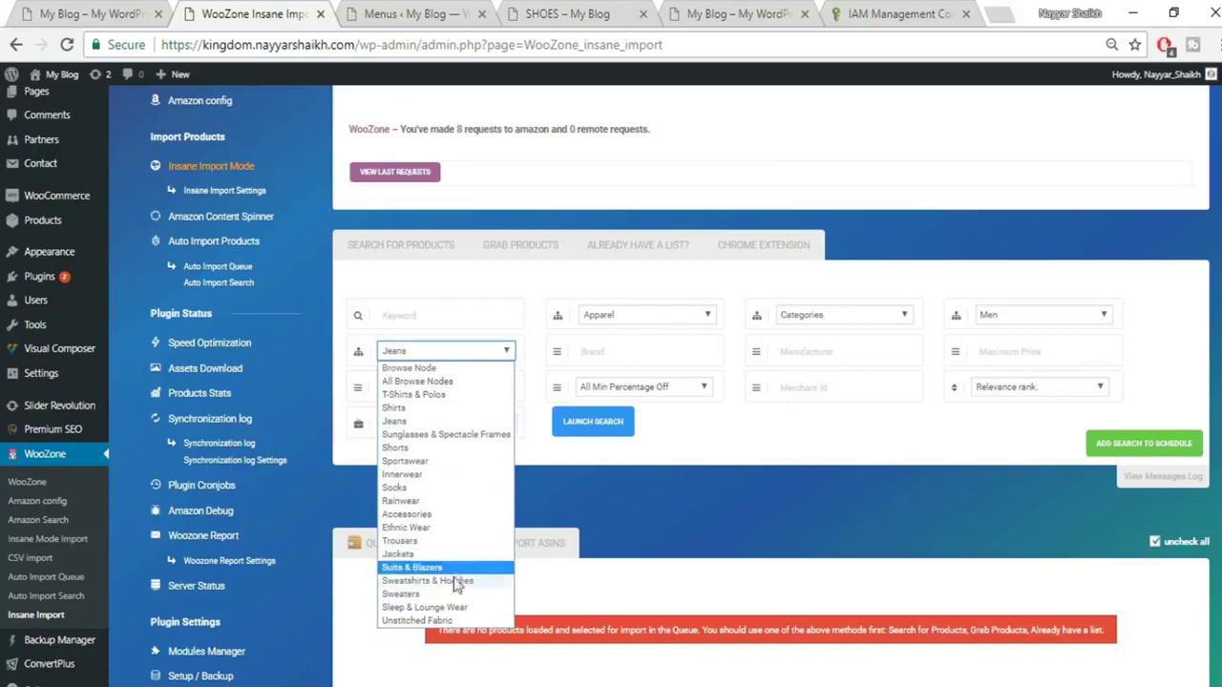
left_click(445, 435)
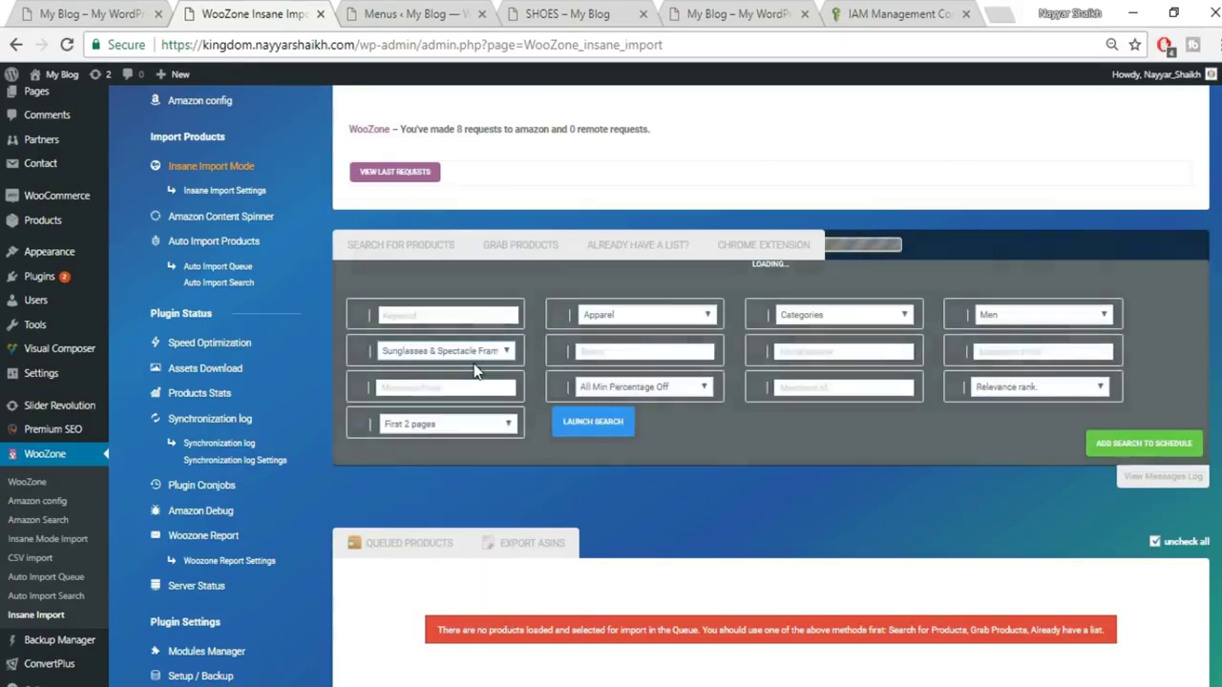
left_click(442, 431)
left_click(430, 464)
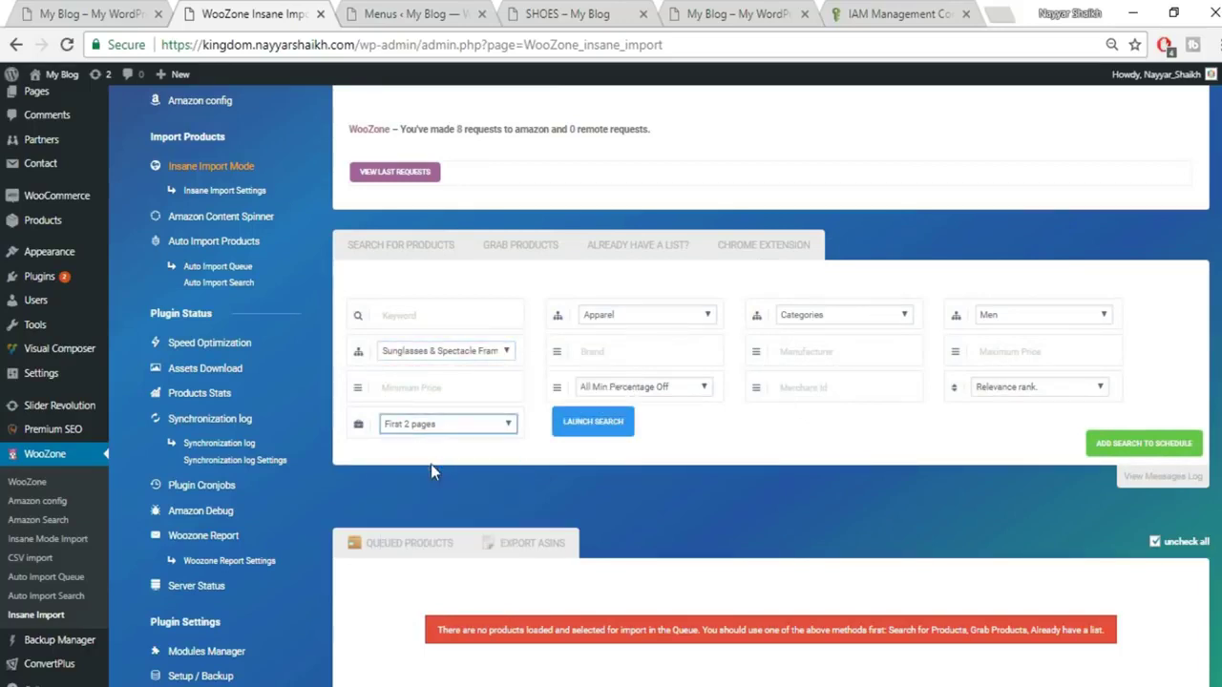
left_click(582, 430)
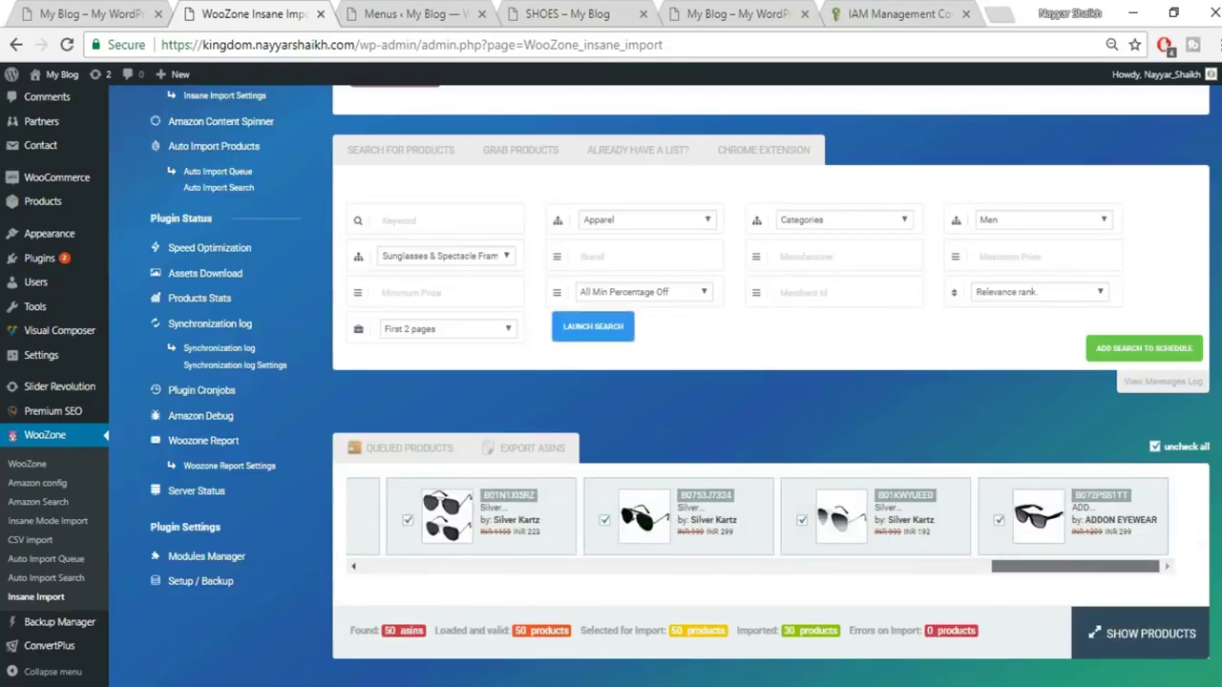
Step: Import the 20 queued sunglasses into the SUNGLASSES category and dismiss the finished report
scroll(469, 450, "down", 6)
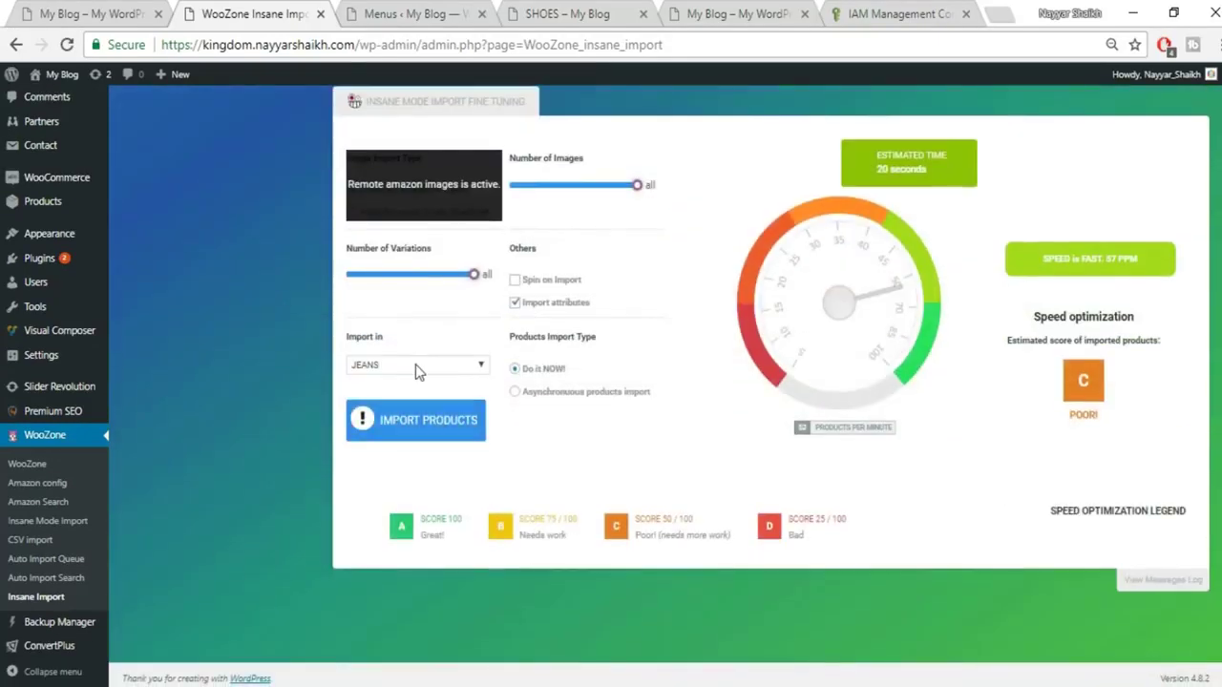
left_click(417, 368)
left_click(406, 425)
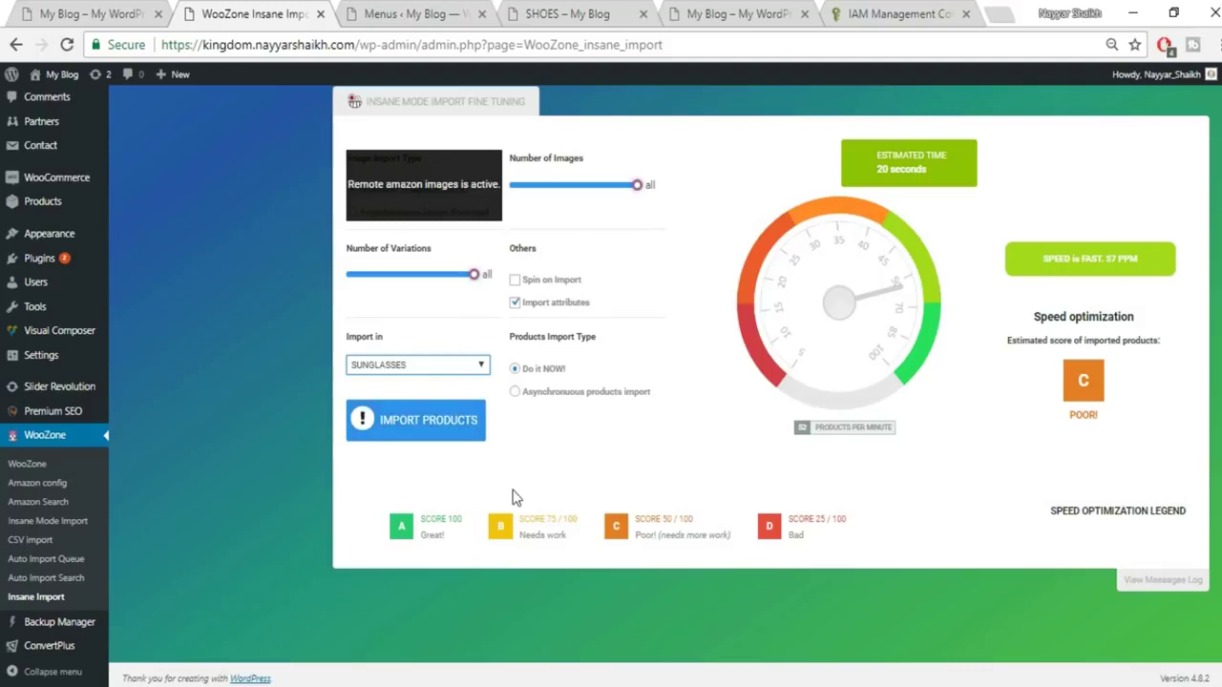
scroll(511, 506, "up", 1)
left_click(445, 524)
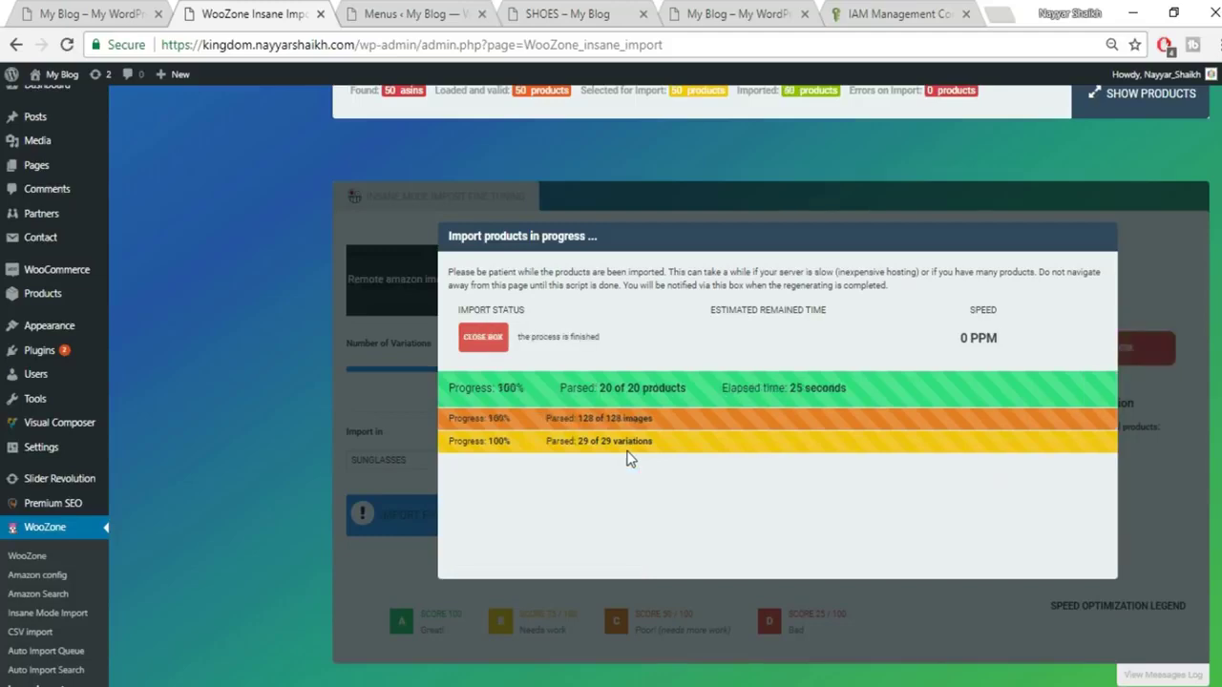
left_click(495, 345)
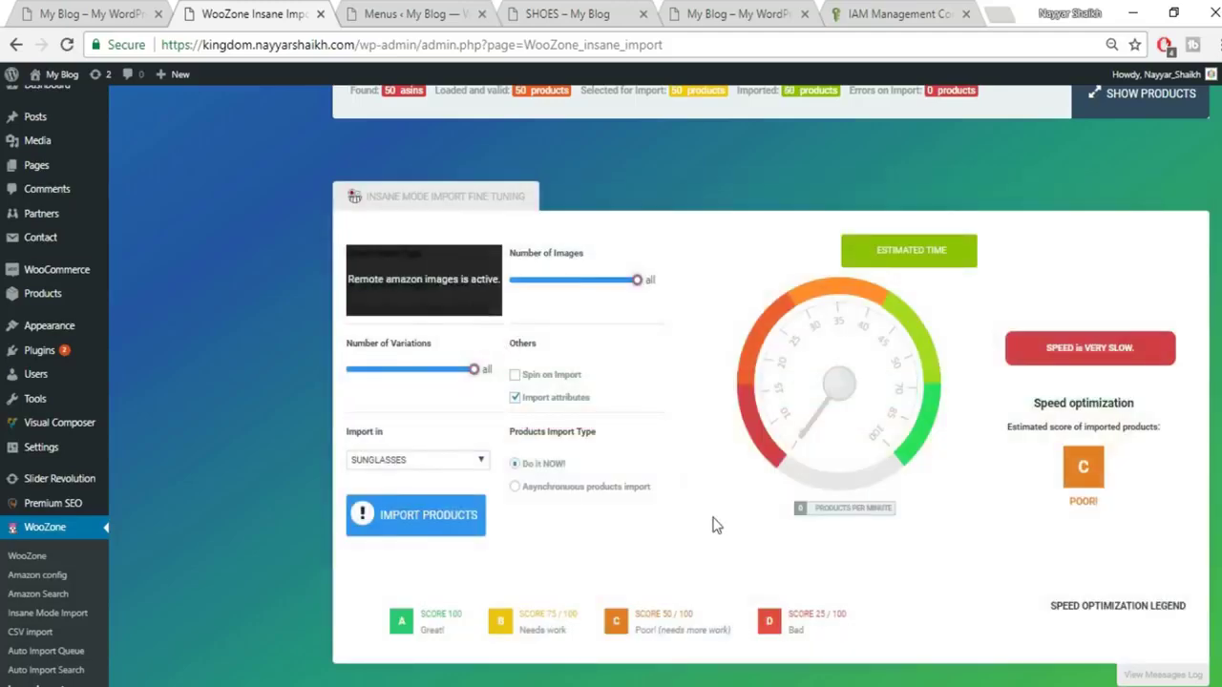
scroll(716, 525, "up", 5)
scroll(718, 531, "up", 2)
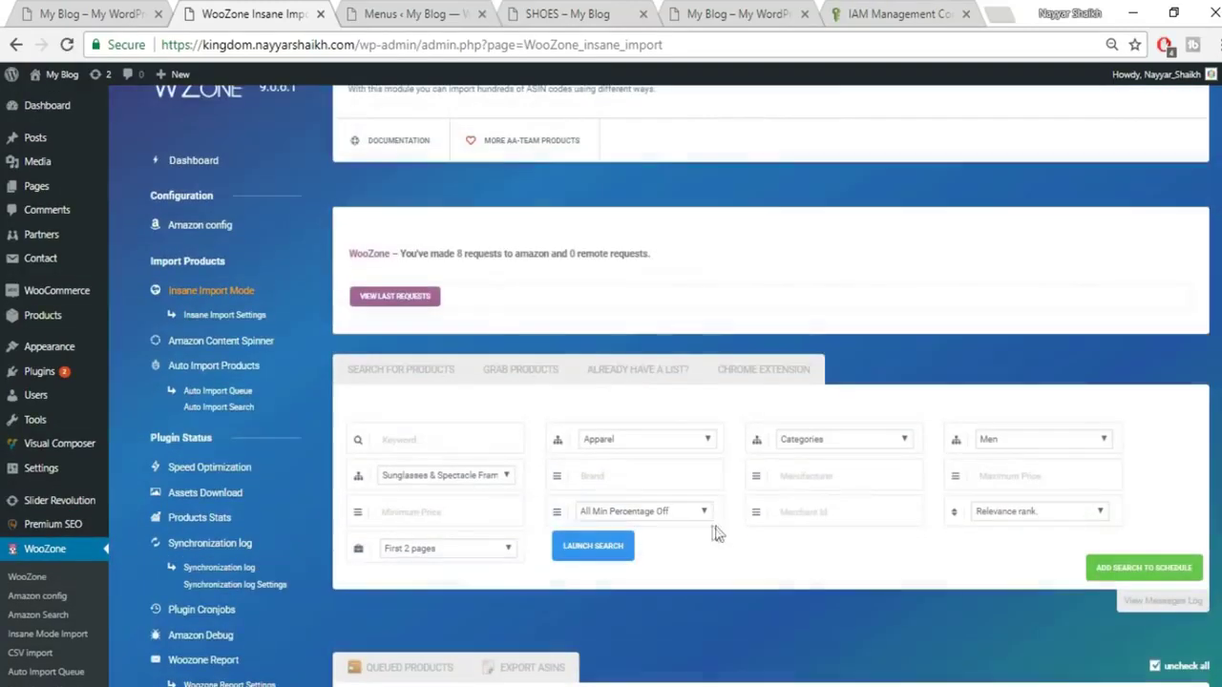
Step: Set the Amazon search department to Shoes, then Men's Shoes, then Casual Shoes
left_click(635, 438)
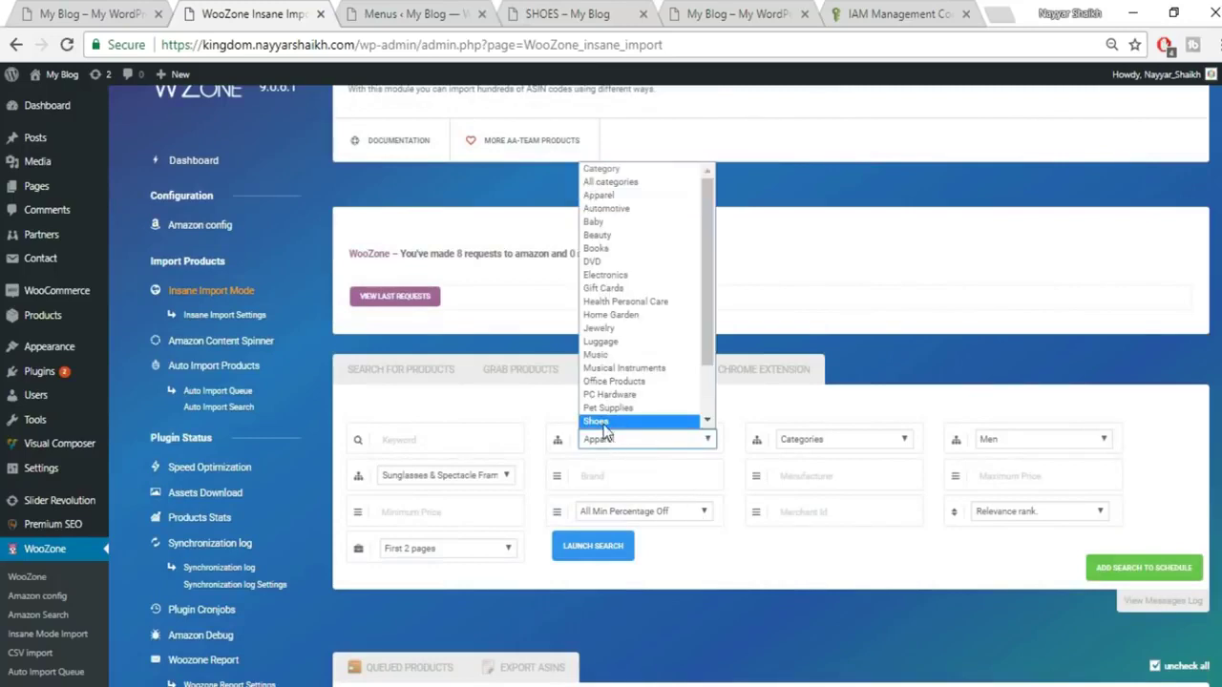
left_click(602, 421)
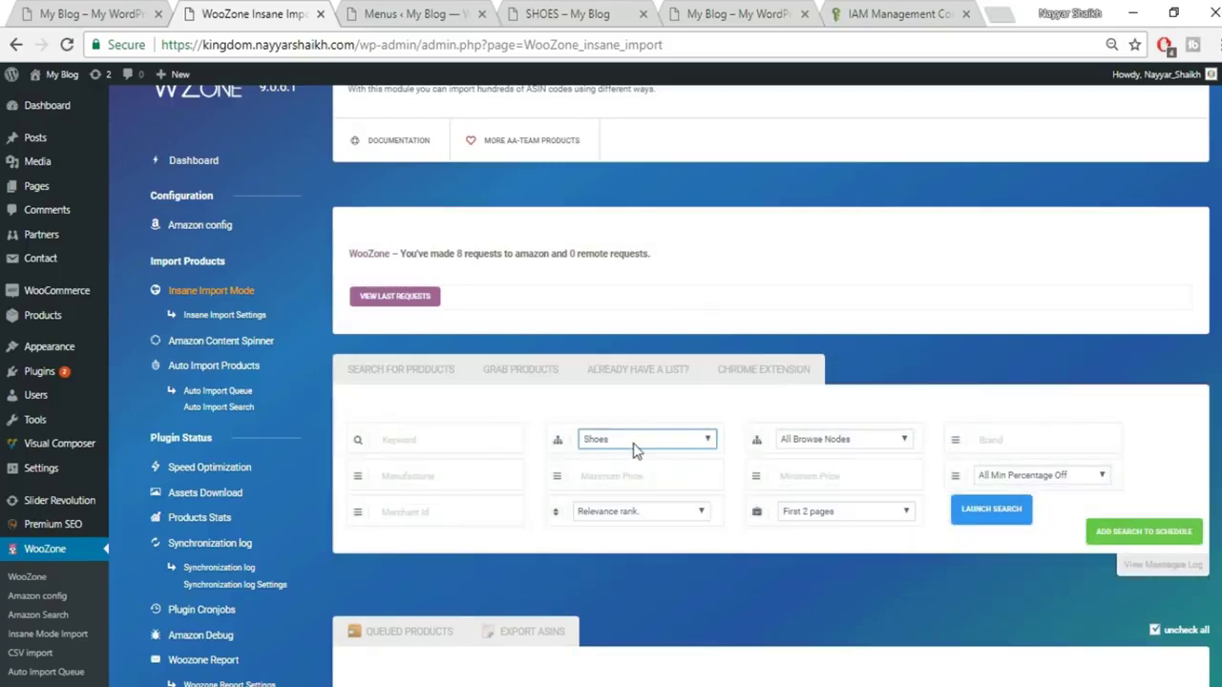
left_click(802, 447)
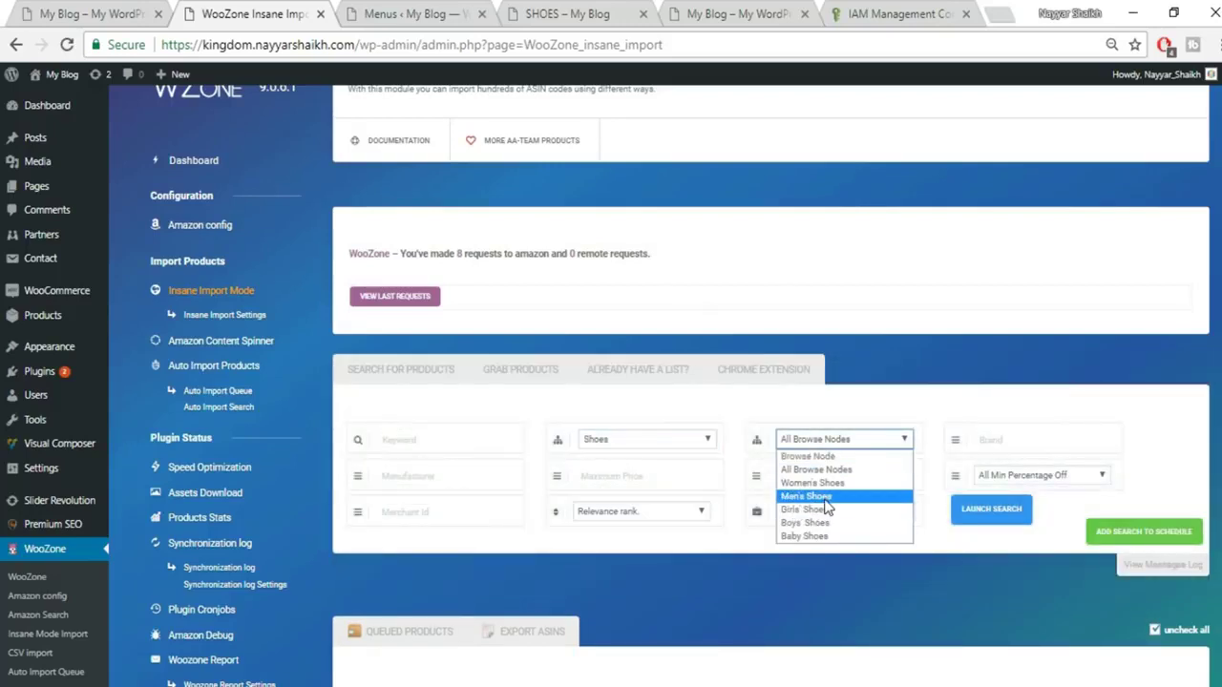
left_click(825, 500)
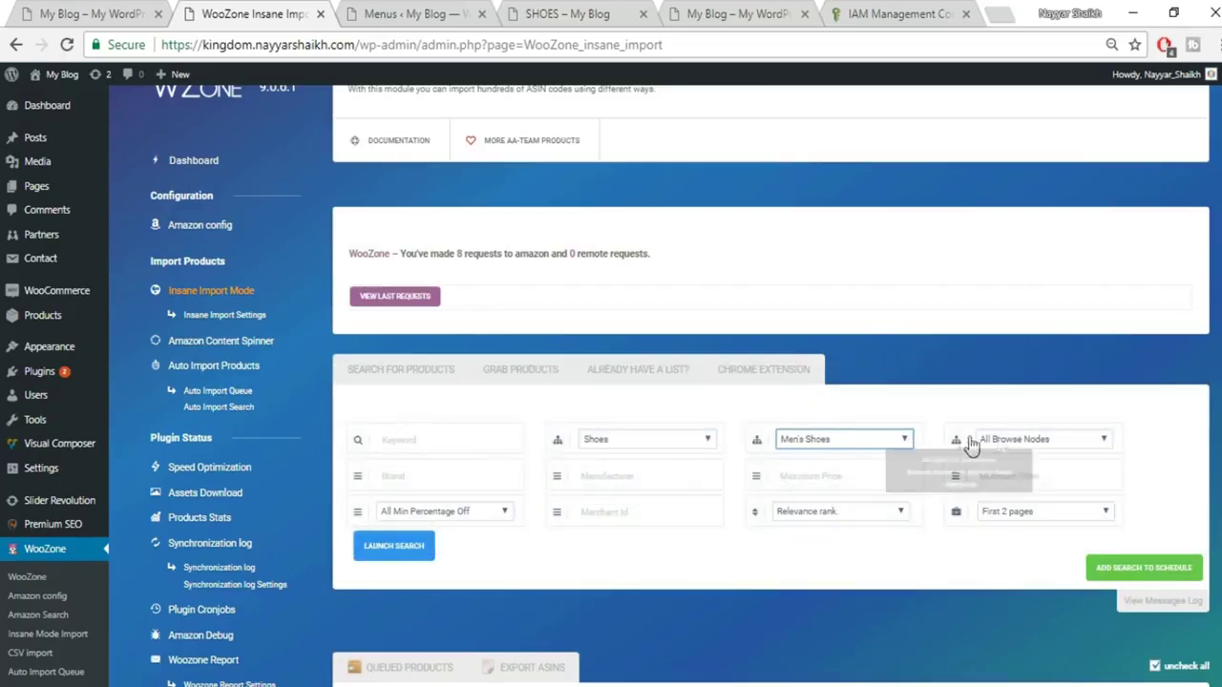
left_click(1090, 441)
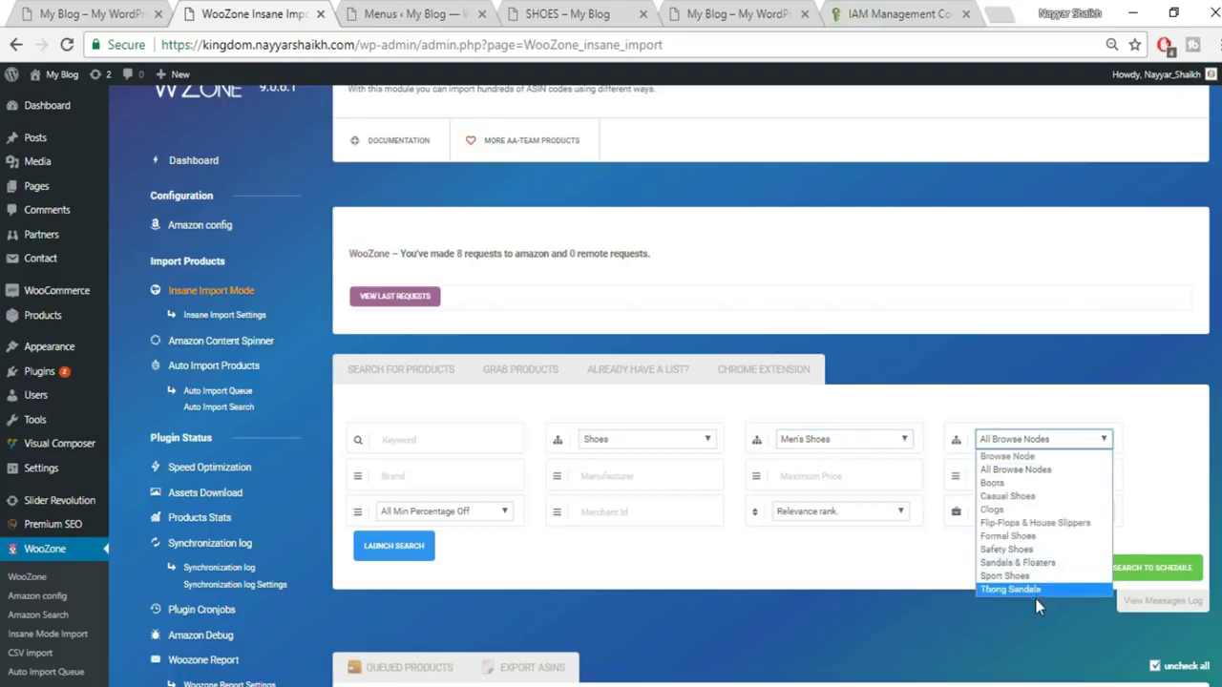
left_click(1047, 498)
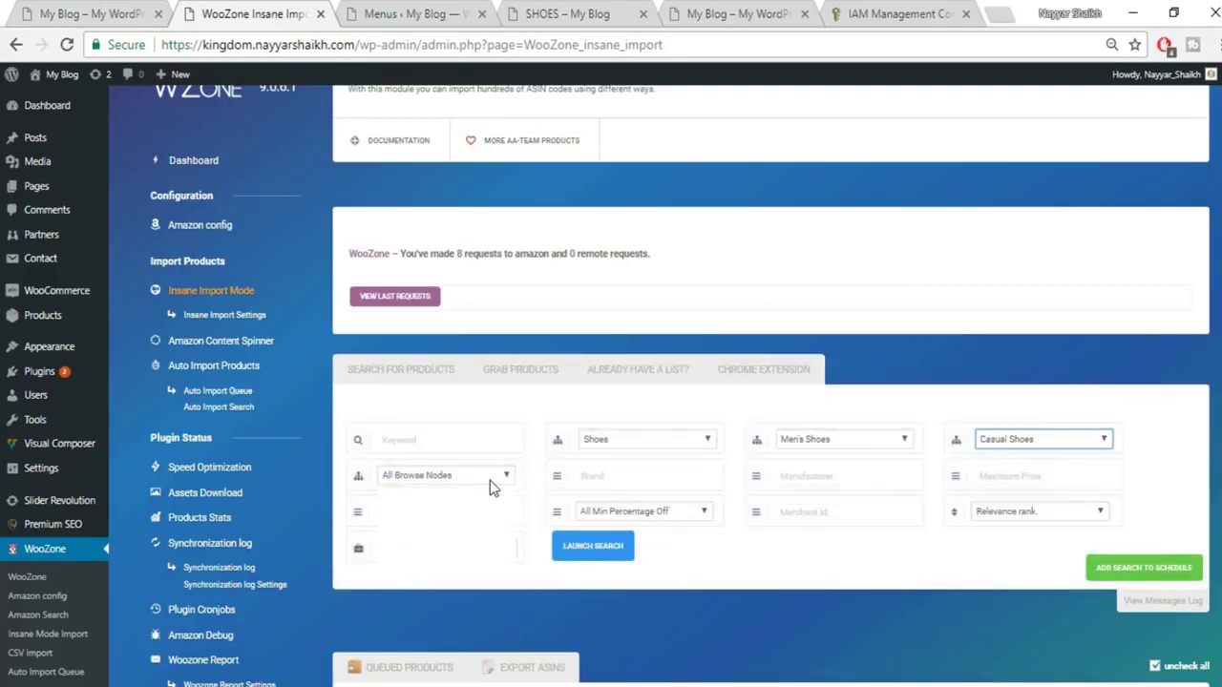
Step: Narrow the search to Sneakers and run it, queuing 70 shoe products
left_click(490, 479)
left_click(449, 558)
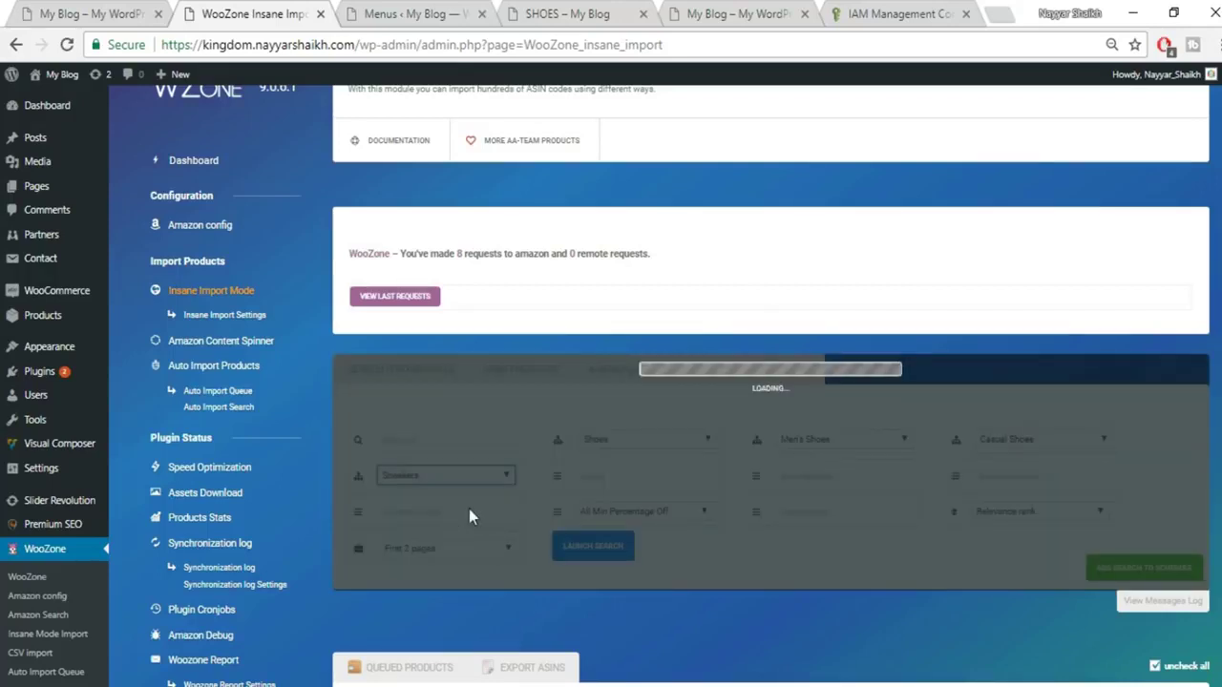
left_click(639, 475)
left_click(593, 546)
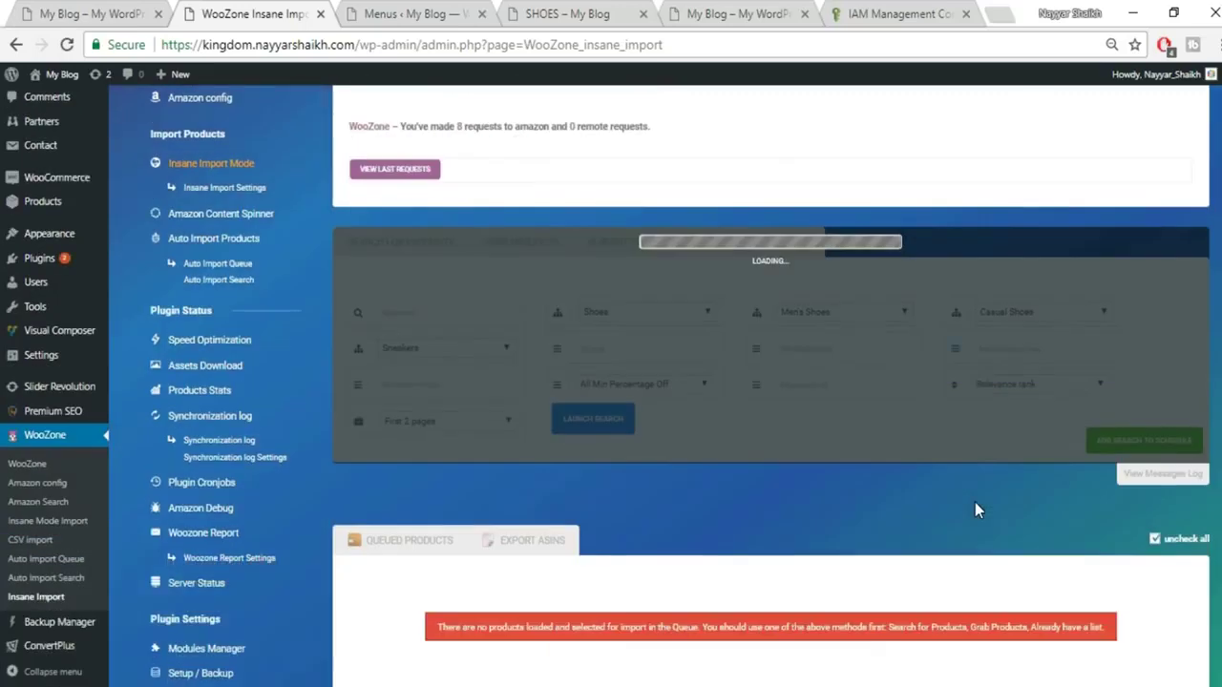
scroll(974, 510, "up", 1)
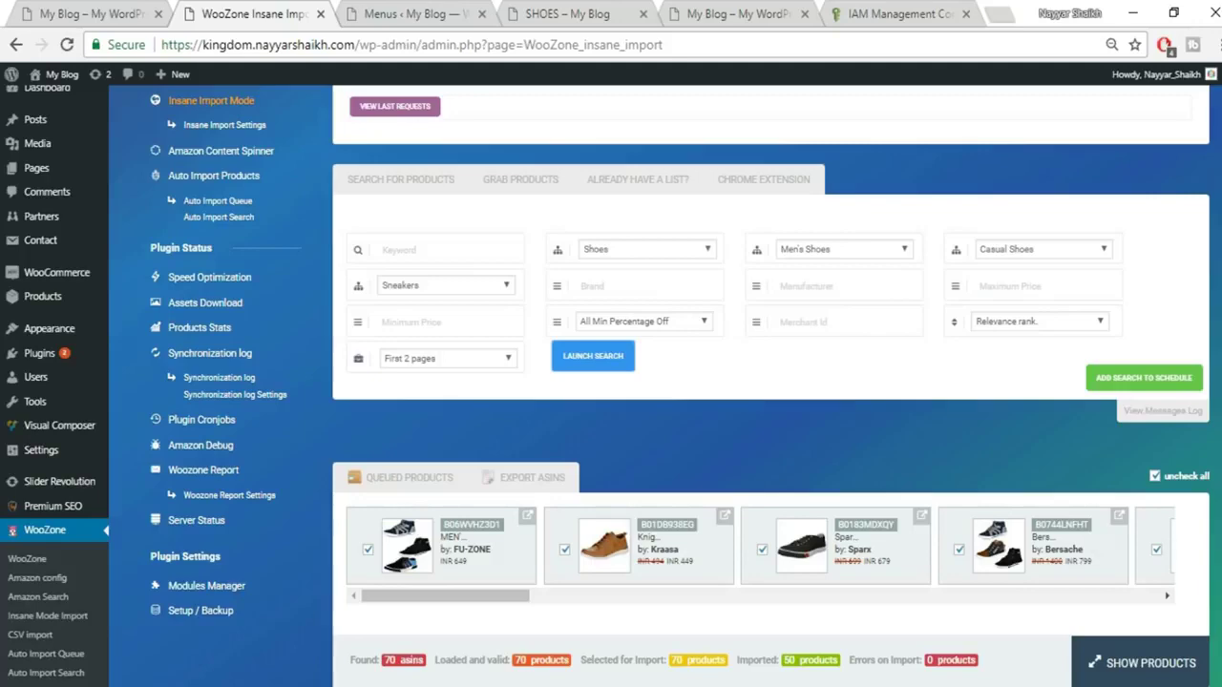
Step: Set the import destination to SHOES and start importing the queued sneakers
left_click_drag(501, 596, 1060, 583)
left_click_drag(867, 608, 431, 630)
scroll(712, 558, "down", 1)
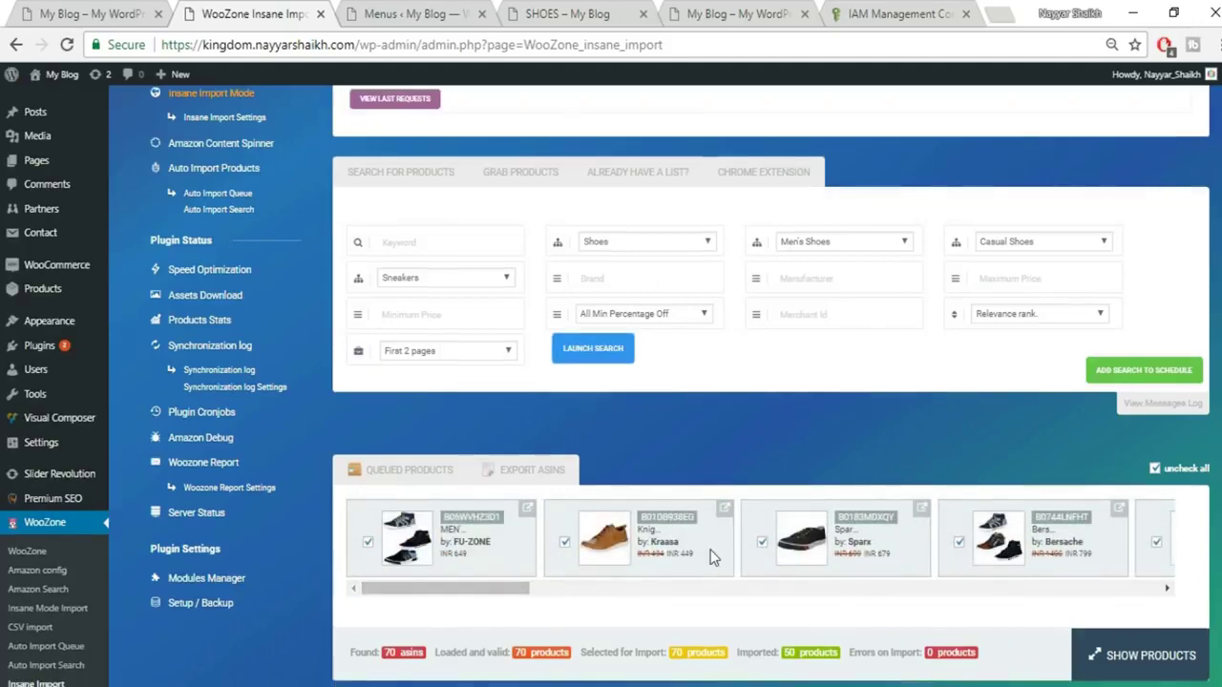
scroll(710, 558, "down", 7)
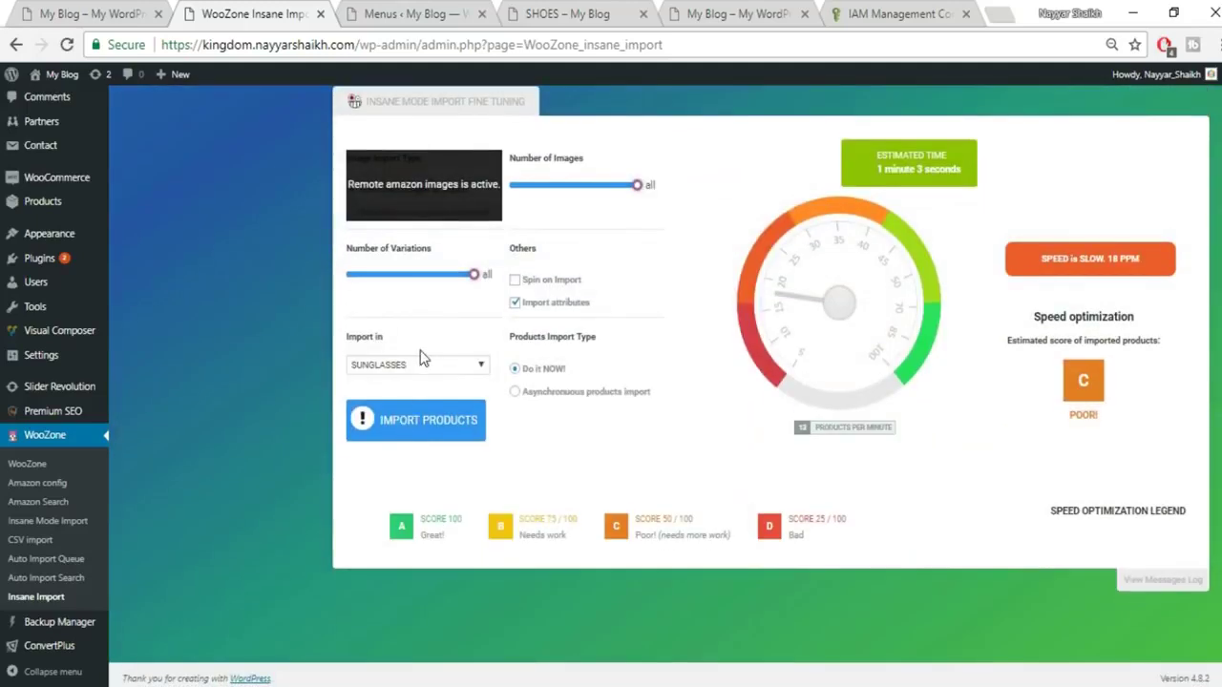
left_click(423, 365)
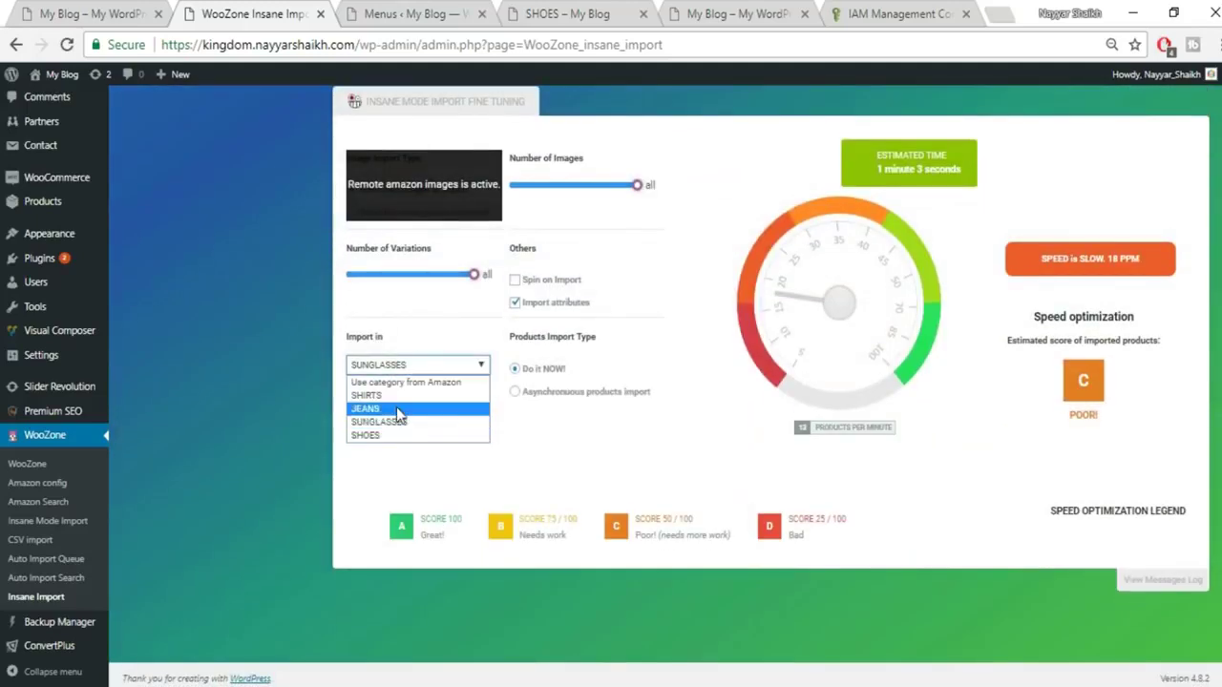
left_click(392, 436)
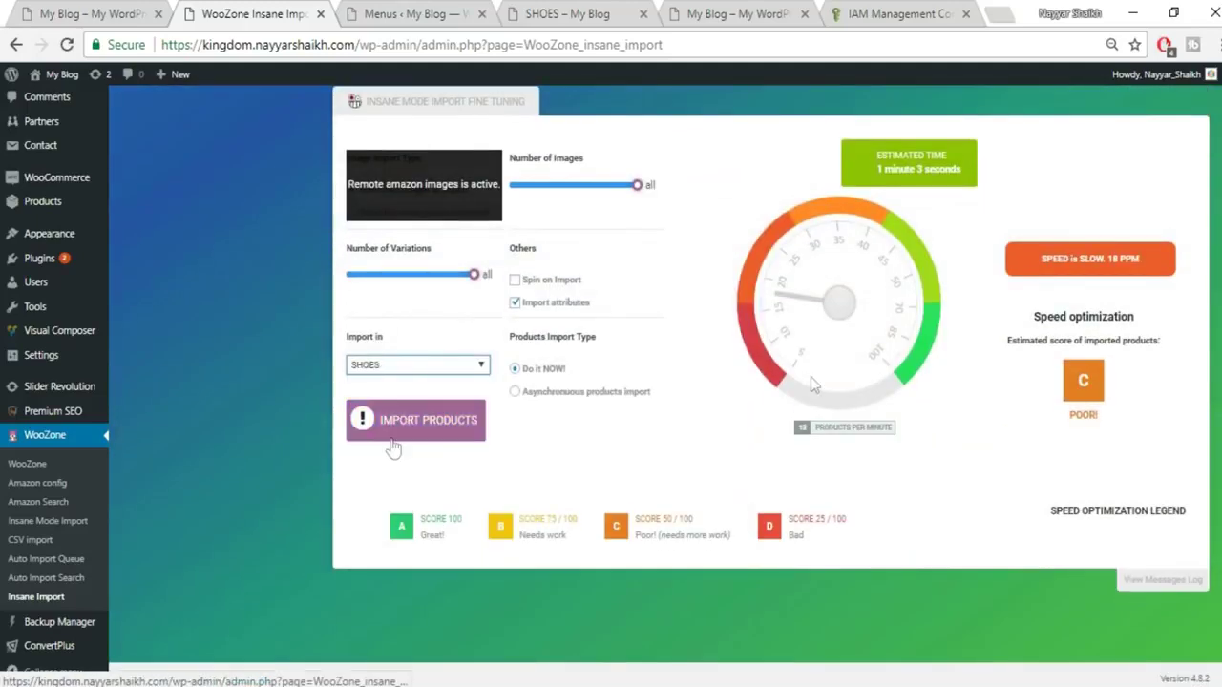
left_click(446, 434)
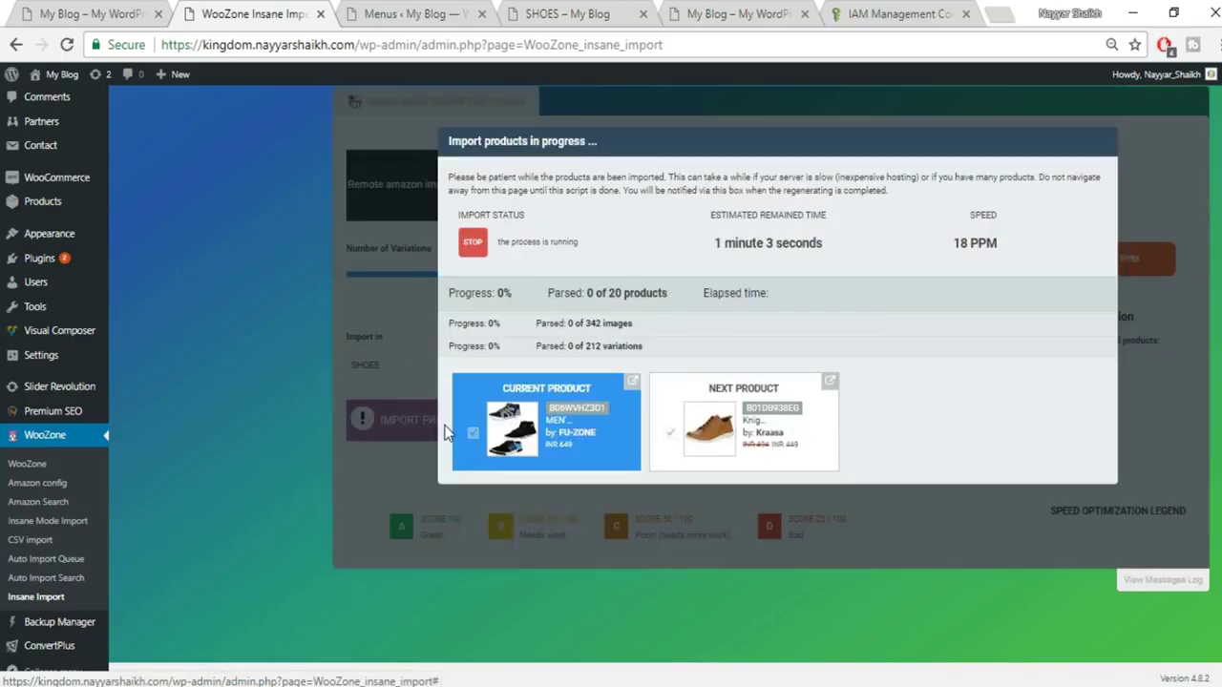
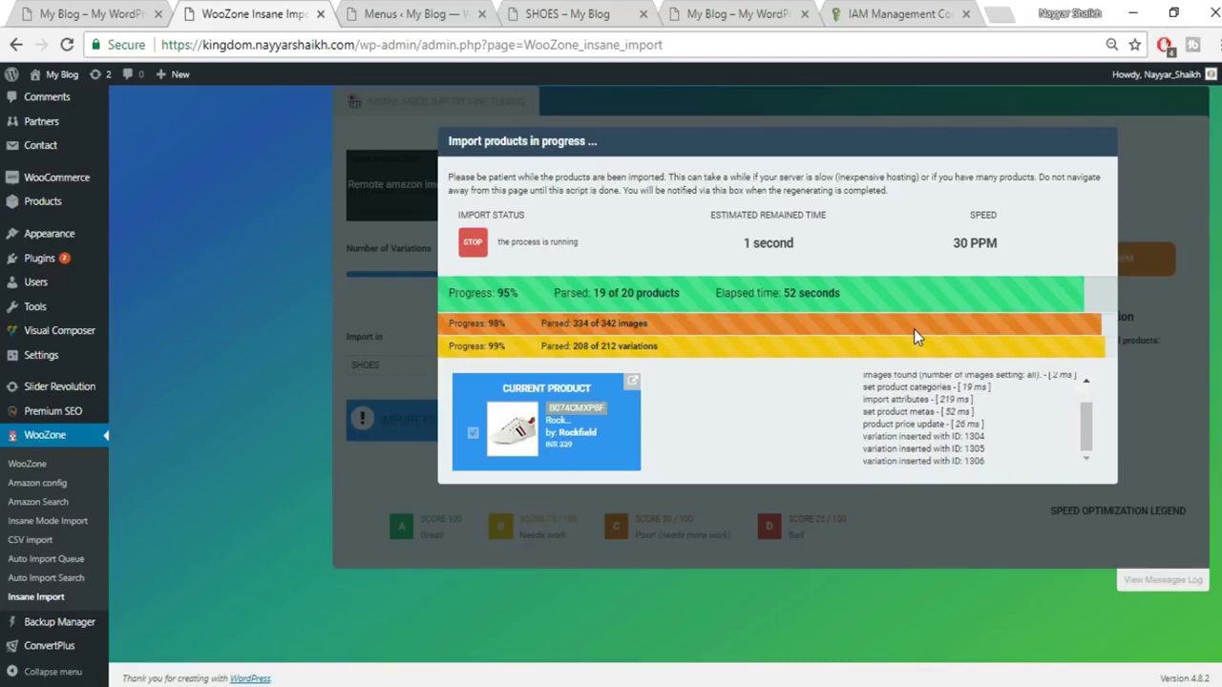
Step: Close the finished import dialog and reload the Shoes category storefront page
left_click(471, 250)
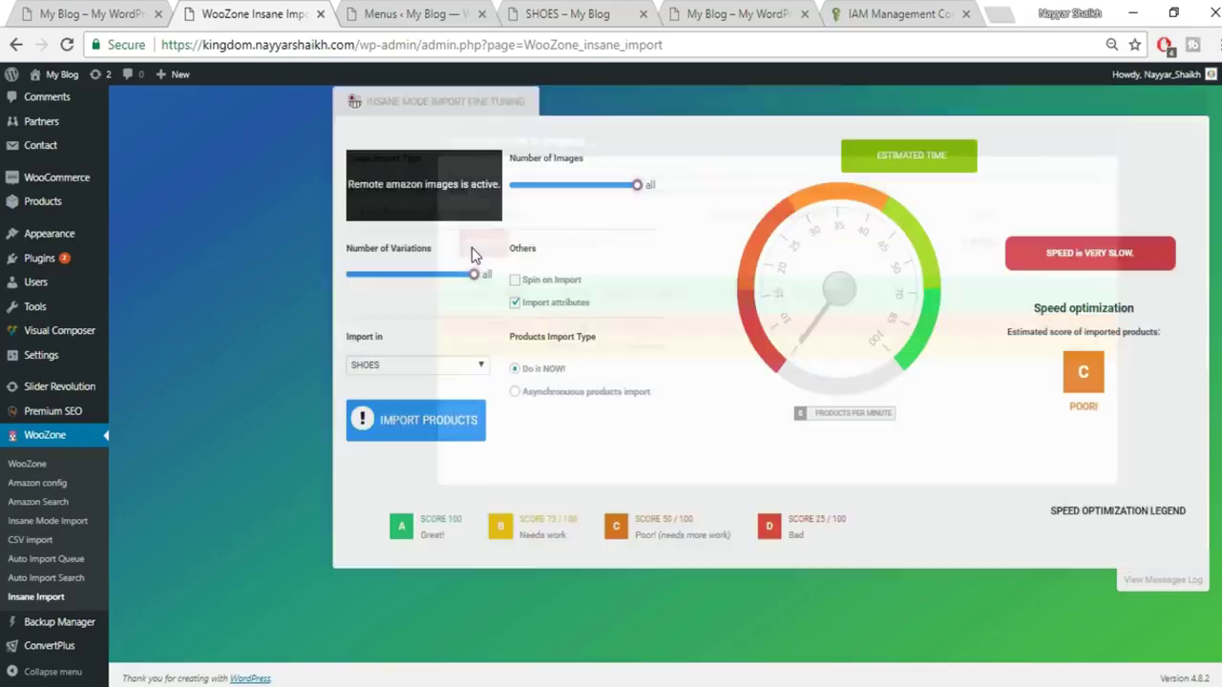
left_click(402, 11)
left_click(541, 11)
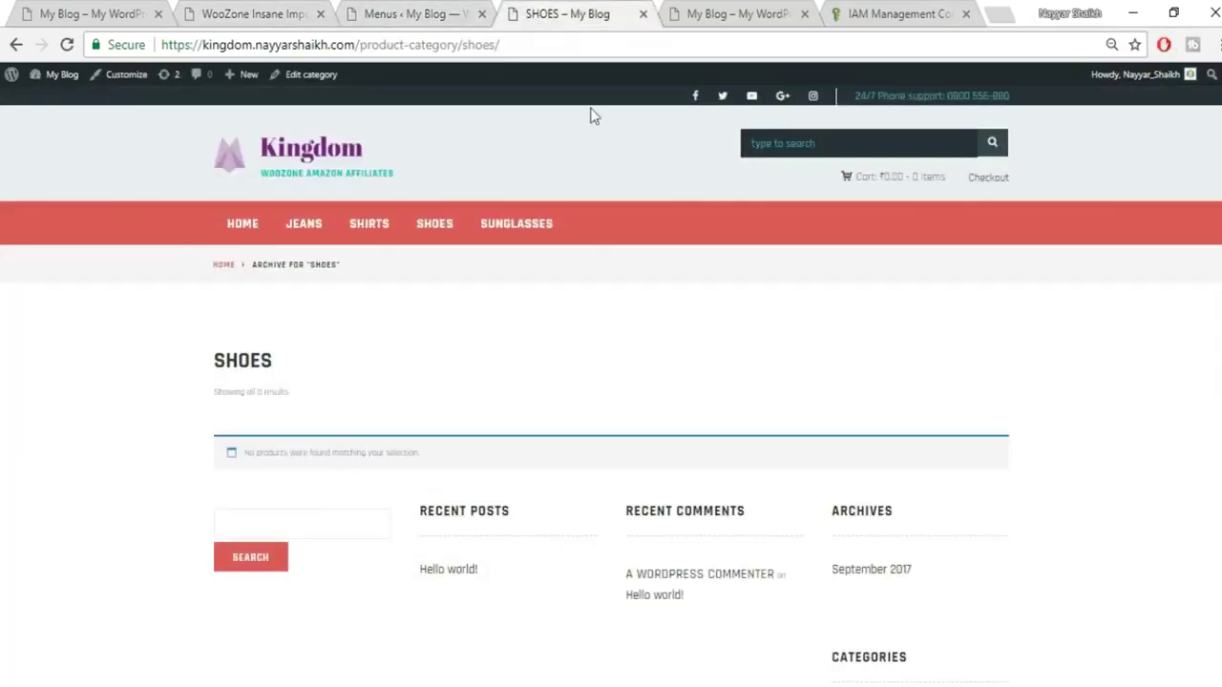
left_click(67, 45)
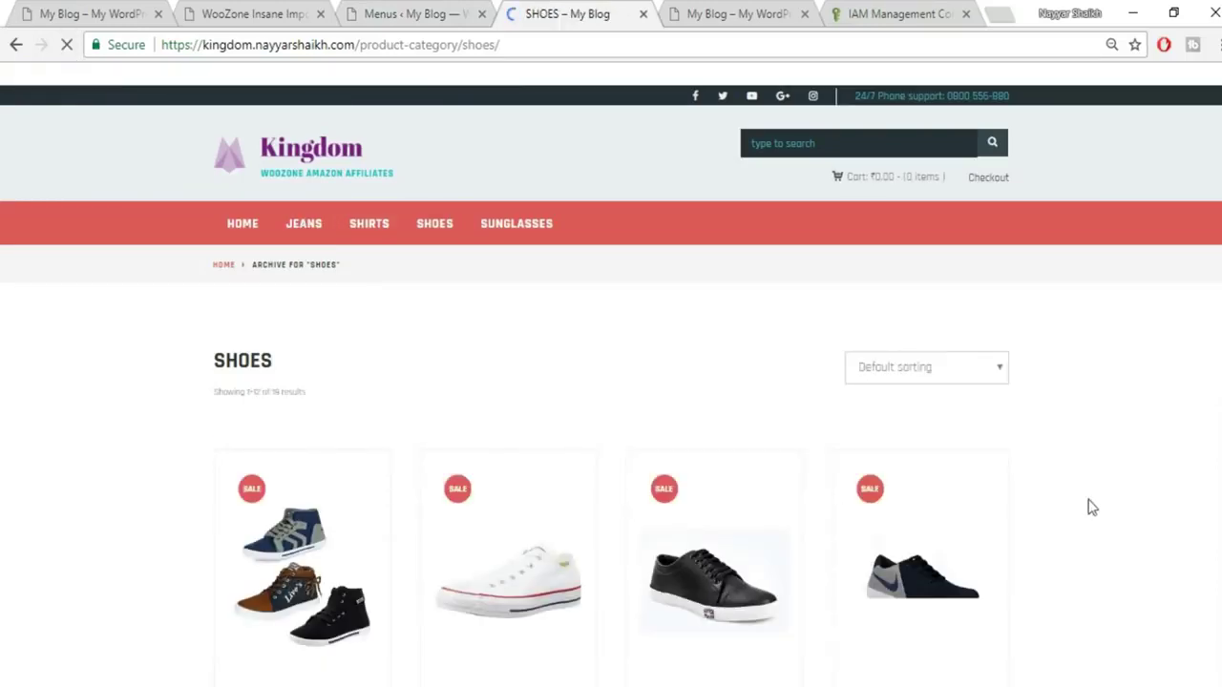
Step: Scroll through the Shoes category to review the newly imported shoes
scroll(1133, 538, "down", 3)
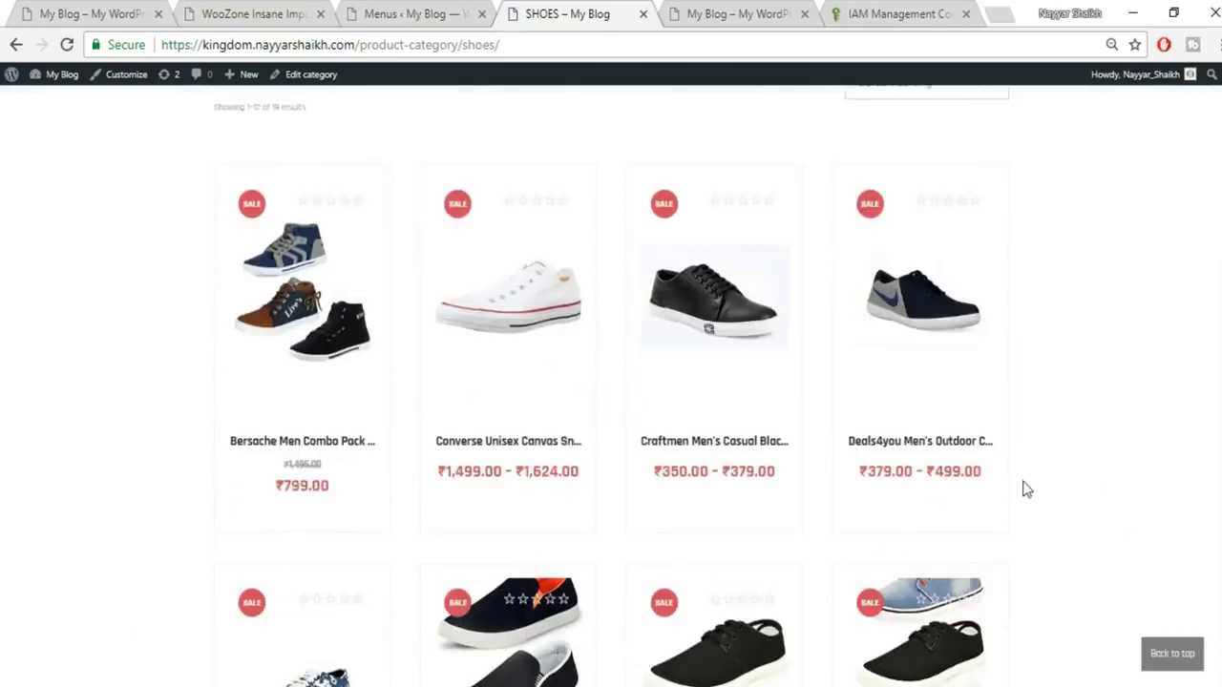
scroll(841, 483, "down", 12)
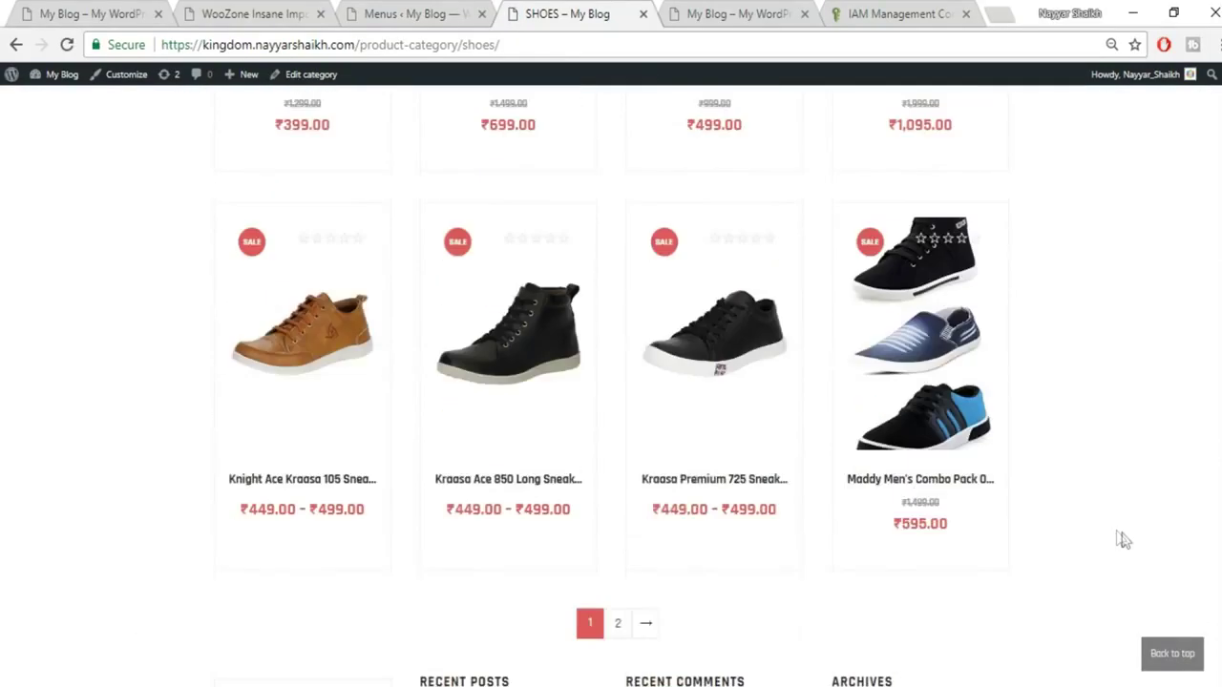
left_click(1182, 656)
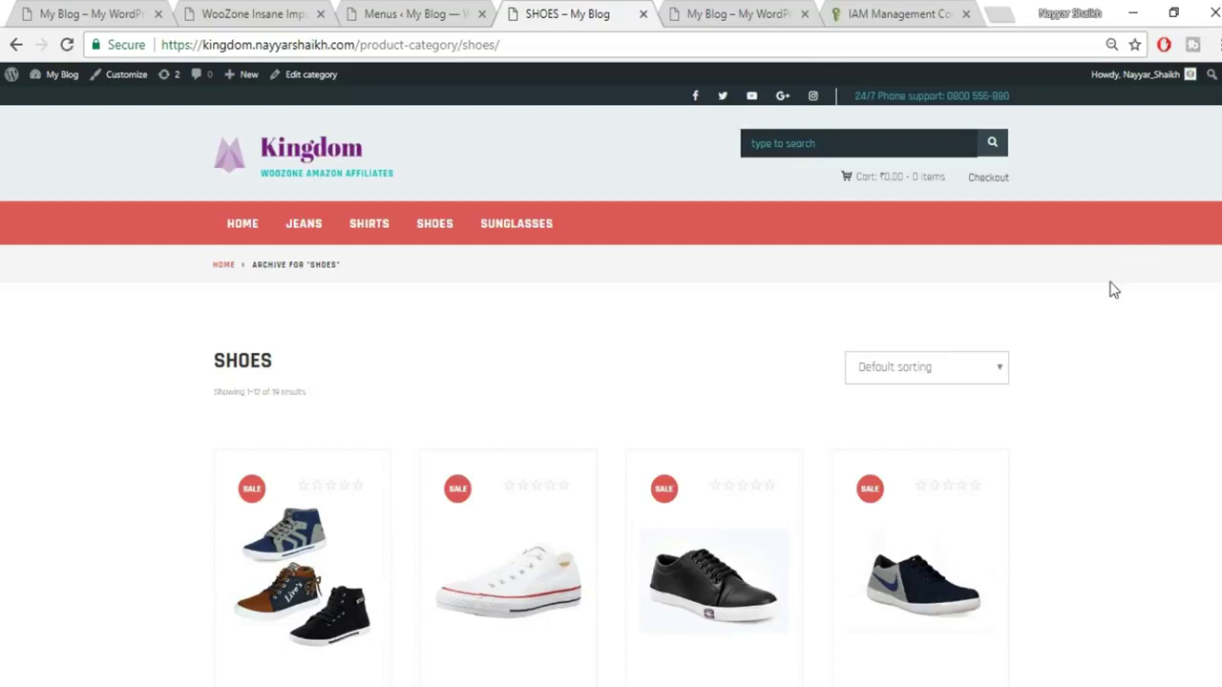
scroll(808, 347, "down", 12)
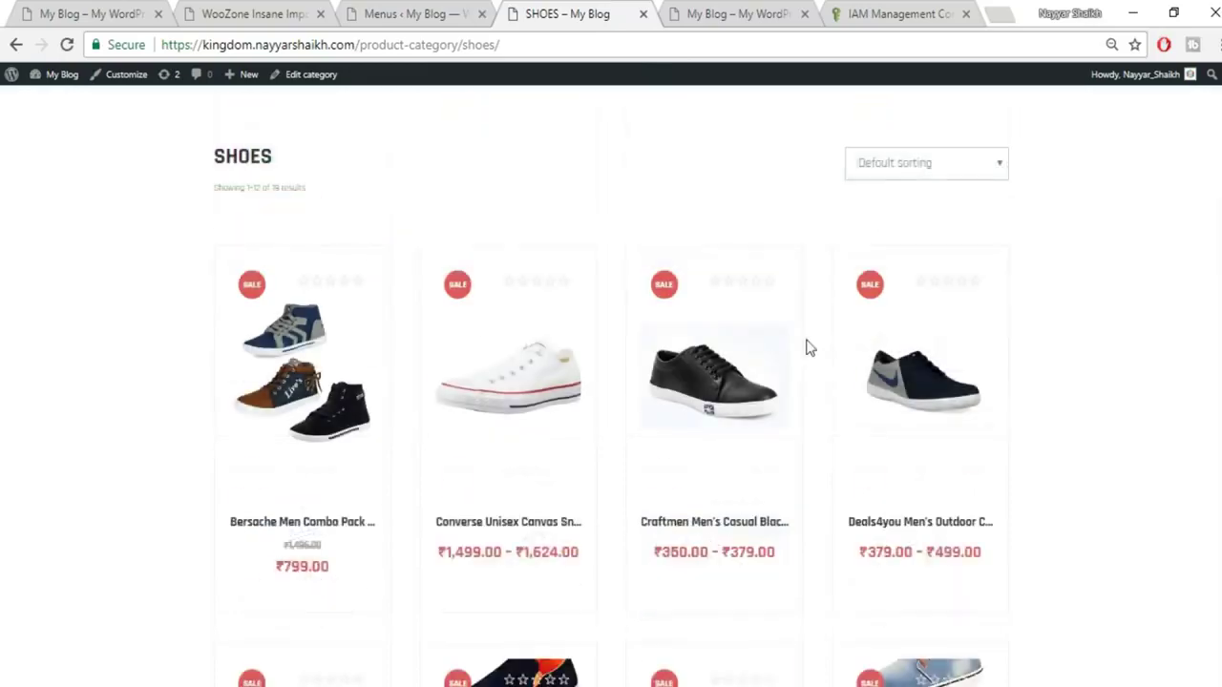
scroll(857, 433, "up", 5)
scroll(857, 434, "up", 8)
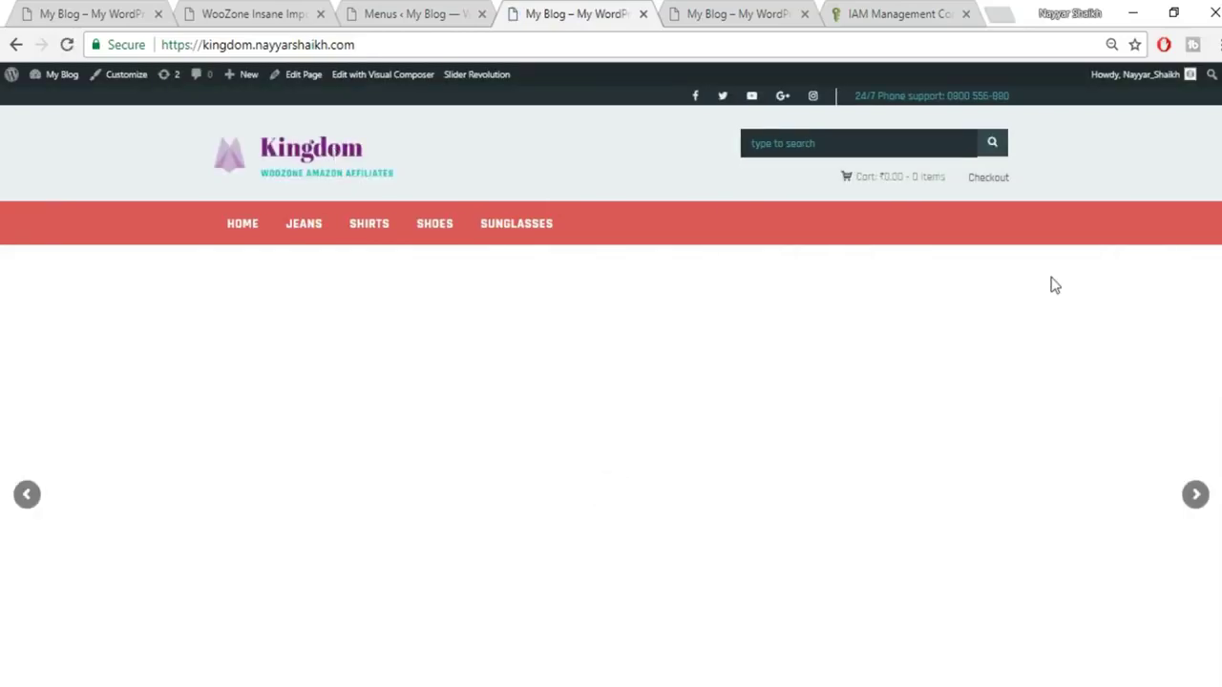
Step: On the WooZone demo storefront, review the Featured Products, Latest Shirts and Latest Jeans sections
scroll(1159, 351, "down", 5)
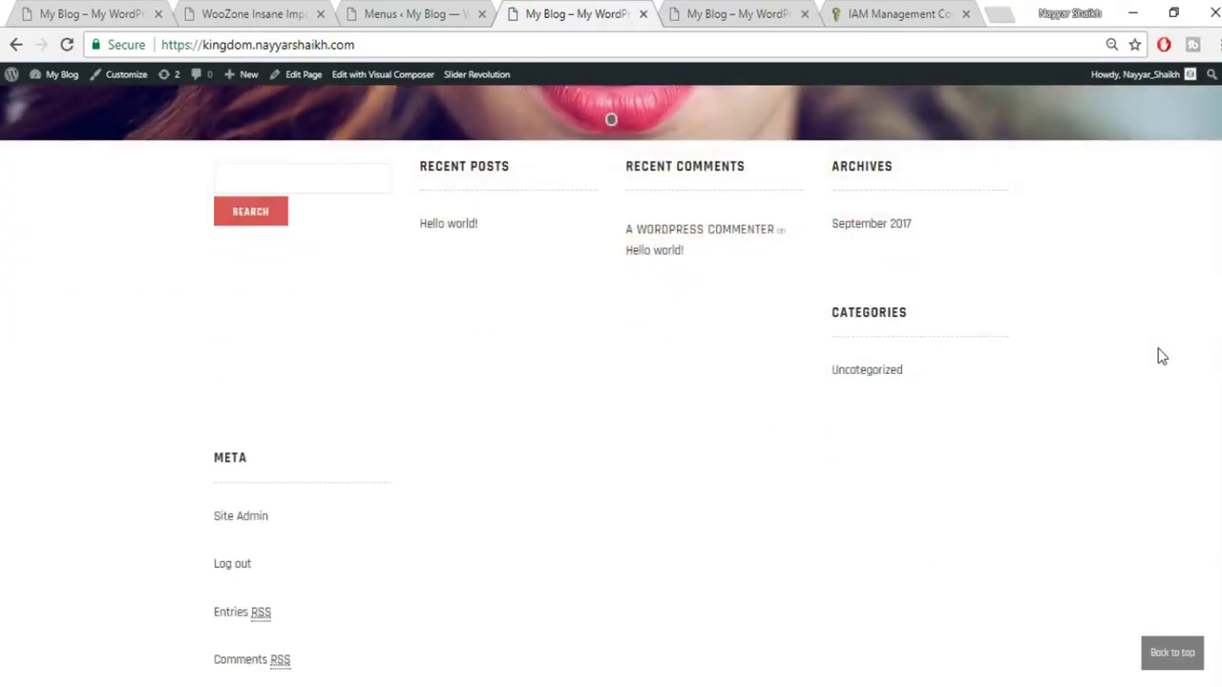
scroll(1159, 355, "up", 2)
left_click(89, 9)
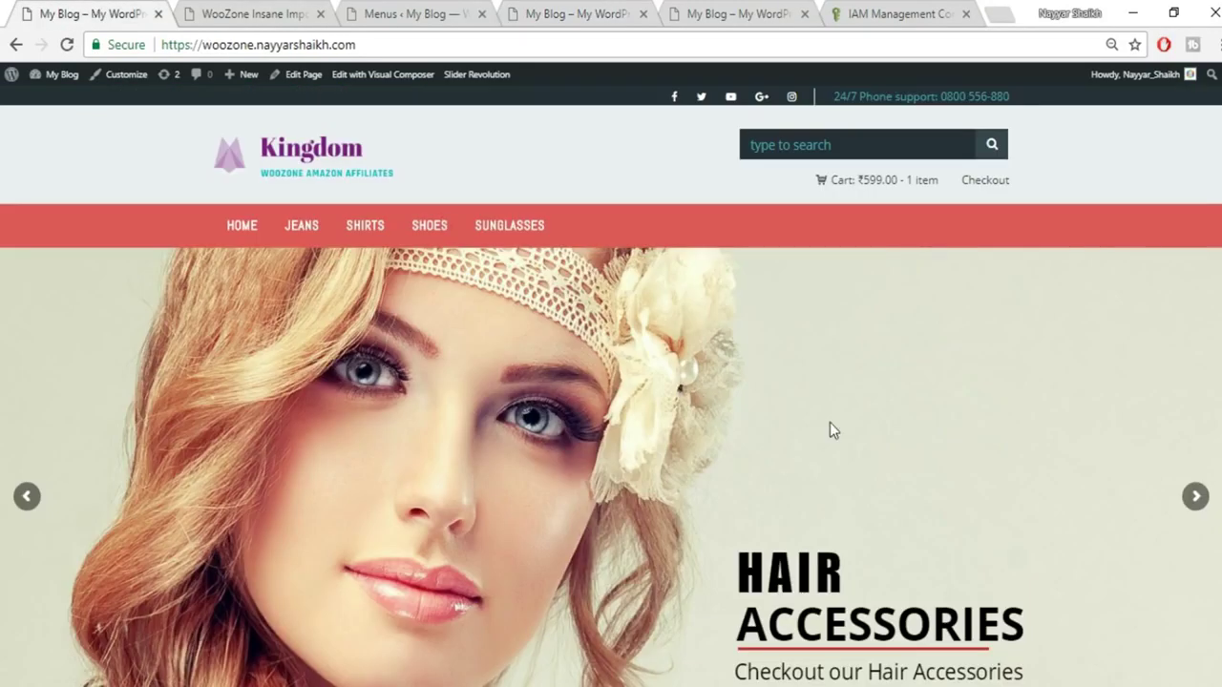
scroll(830, 422, "down", 6)
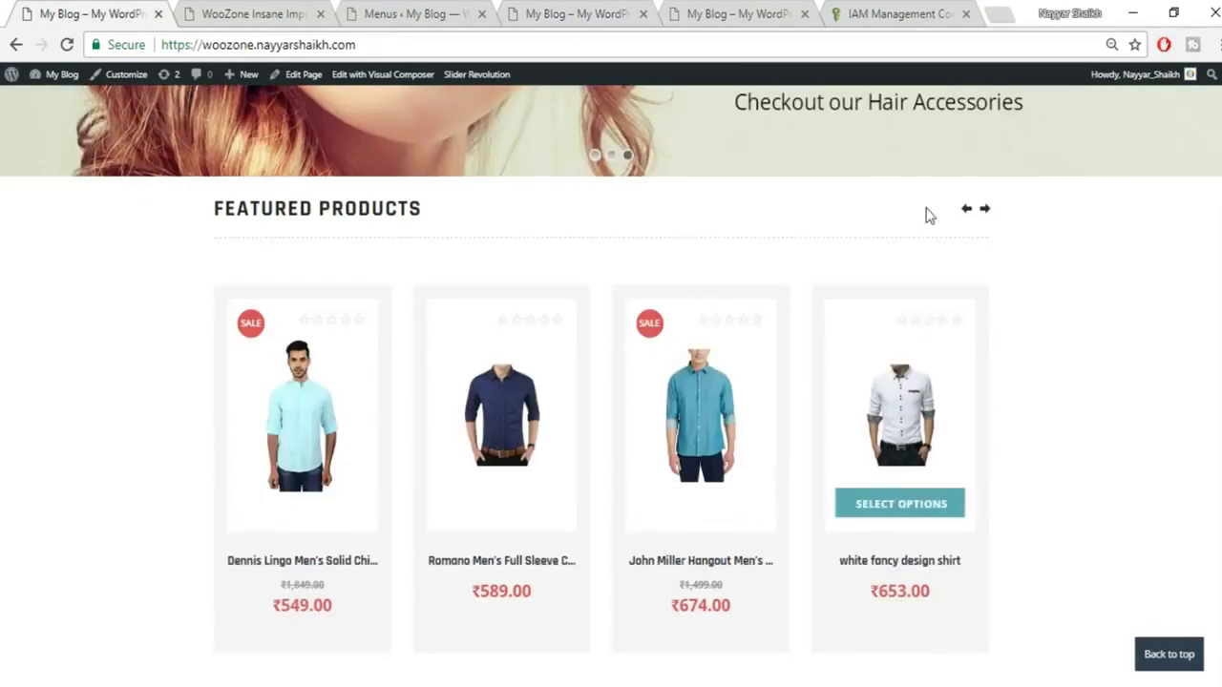
scroll(1020, 308, "down", 4)
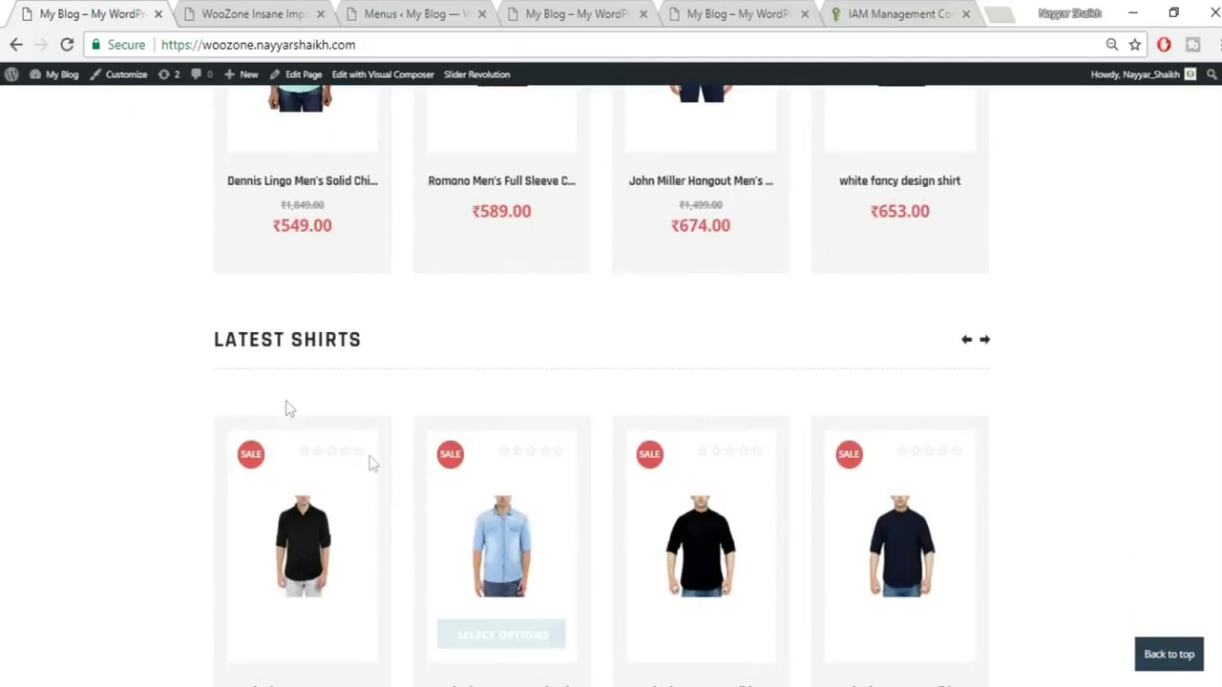
scroll(452, 450, "down", 10)
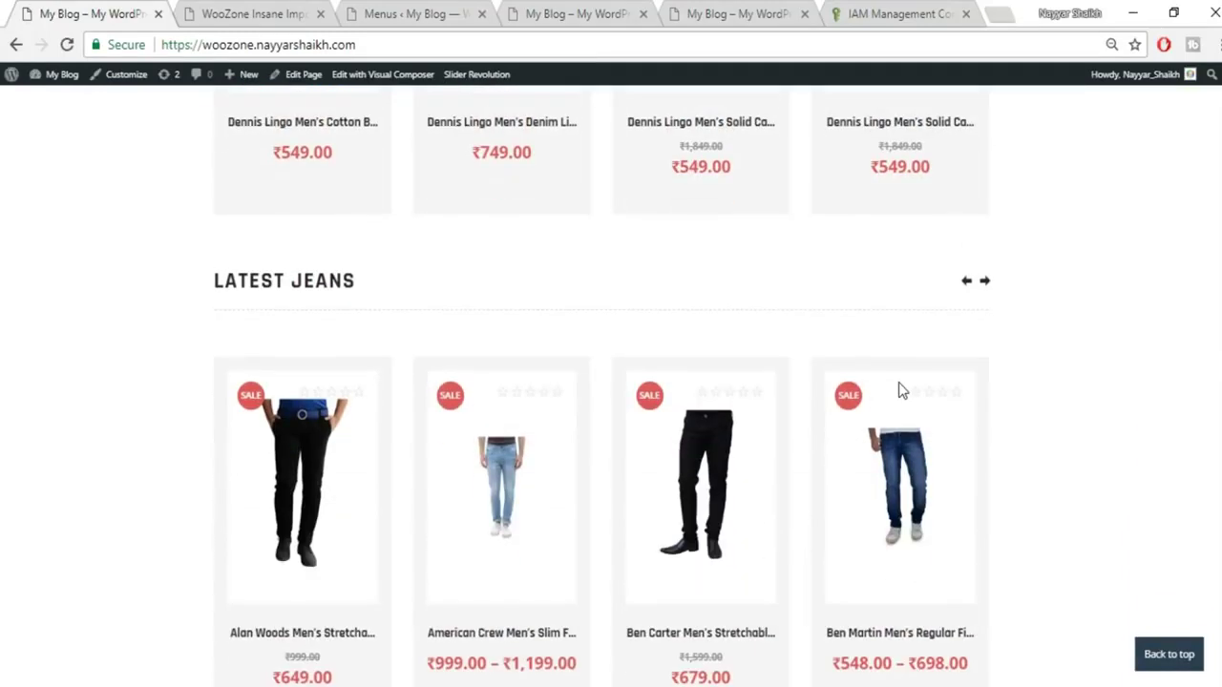
scroll(1015, 338, "up", 4)
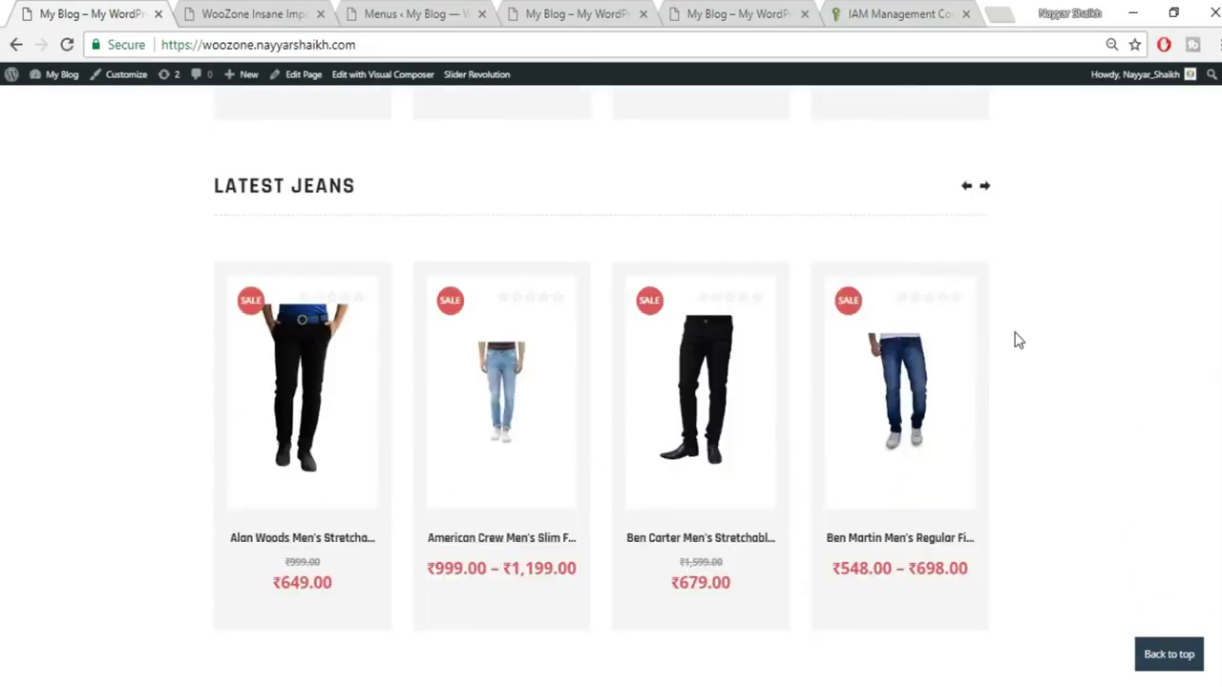
scroll(1103, 472, "up", 8)
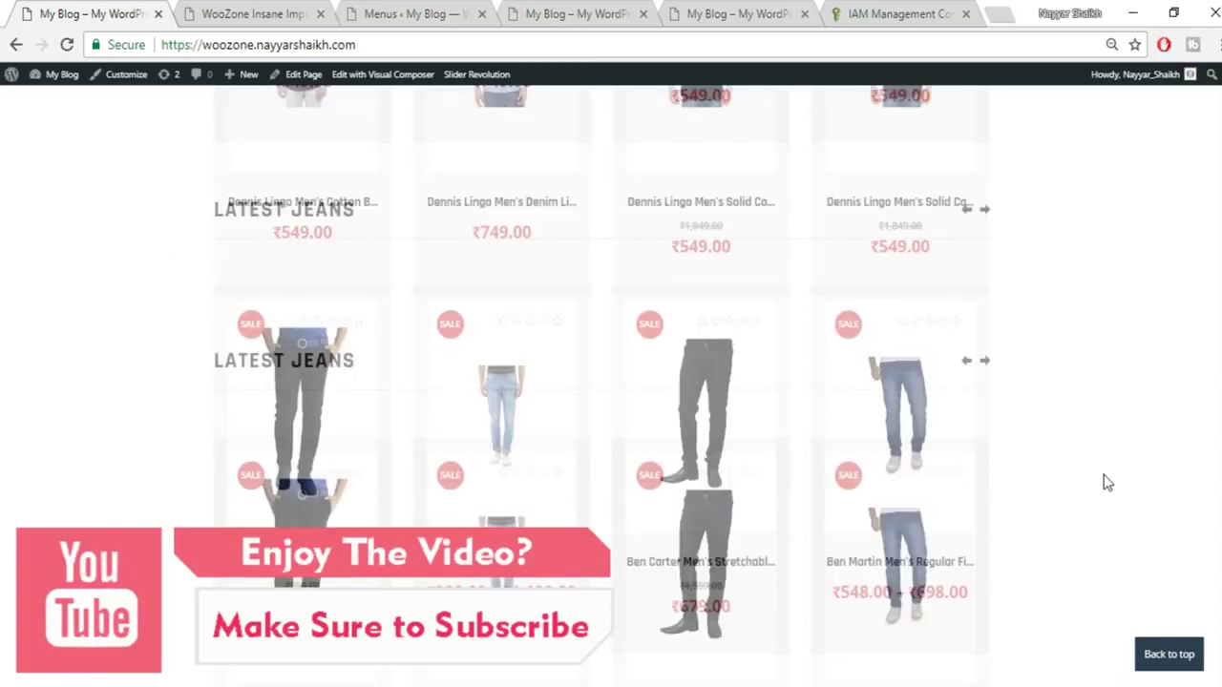
scroll(1106, 483, "up", 5)
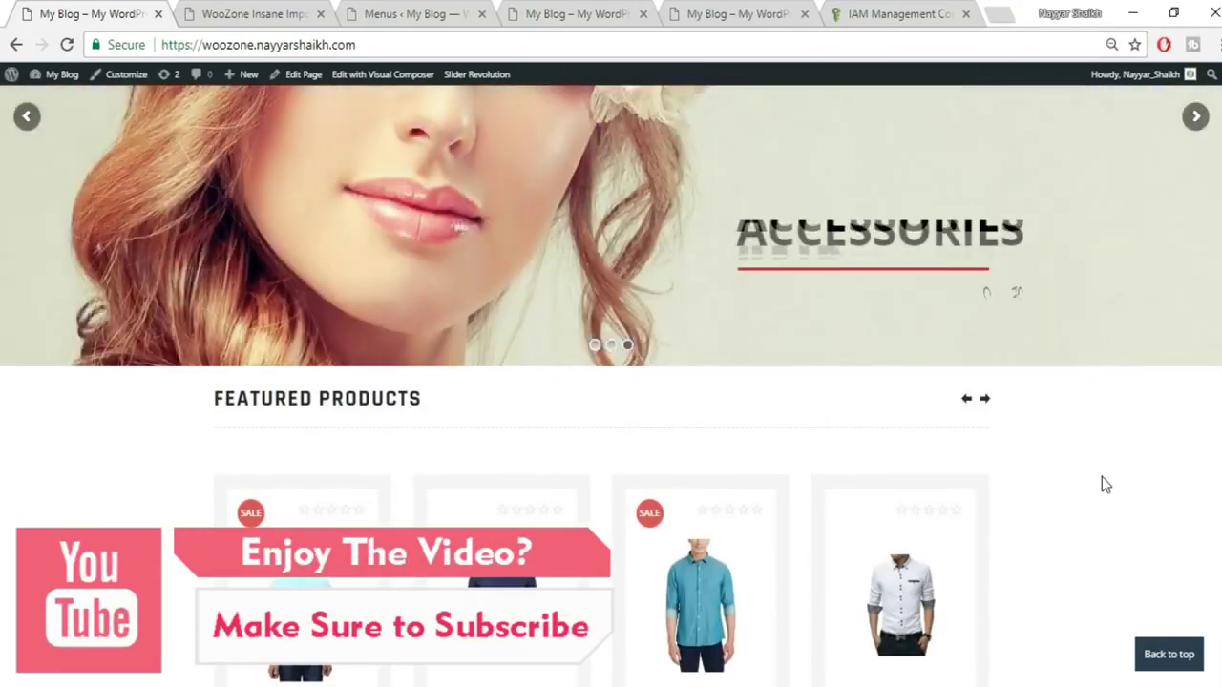
Step: Open the admin's All Products list of imported items
left_click(403, 12)
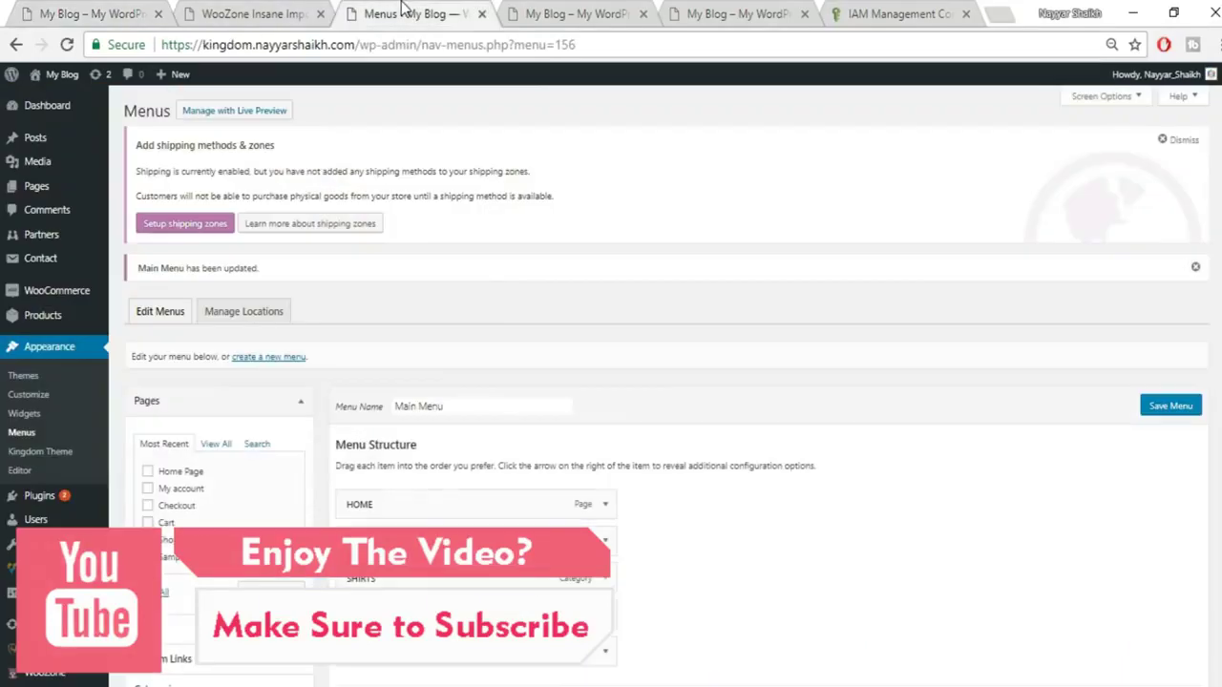
scroll(467, 347, "down", 2)
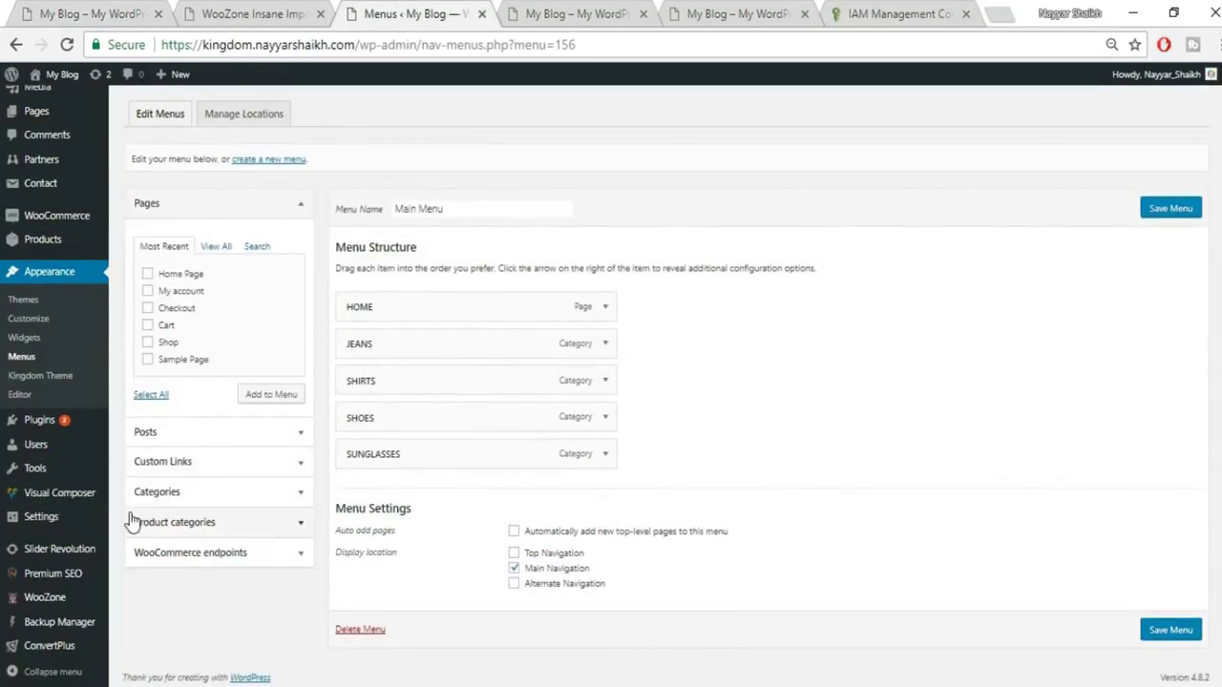
scroll(66, 339, "up", 2)
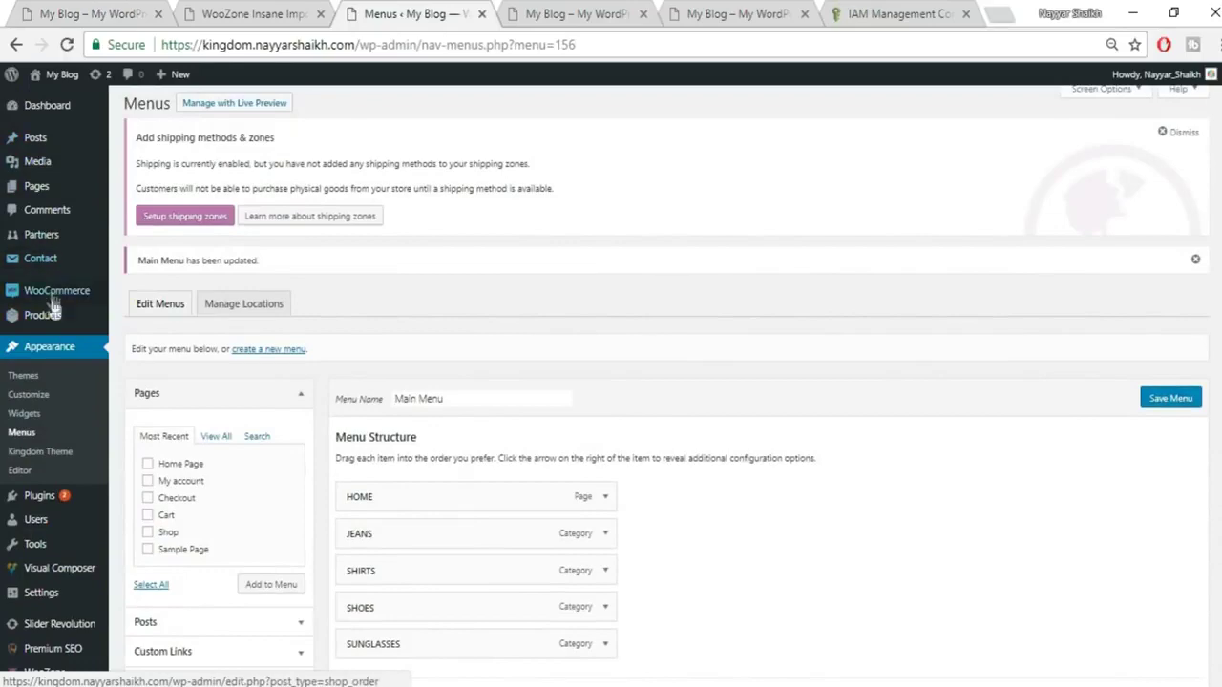
left_click(53, 316)
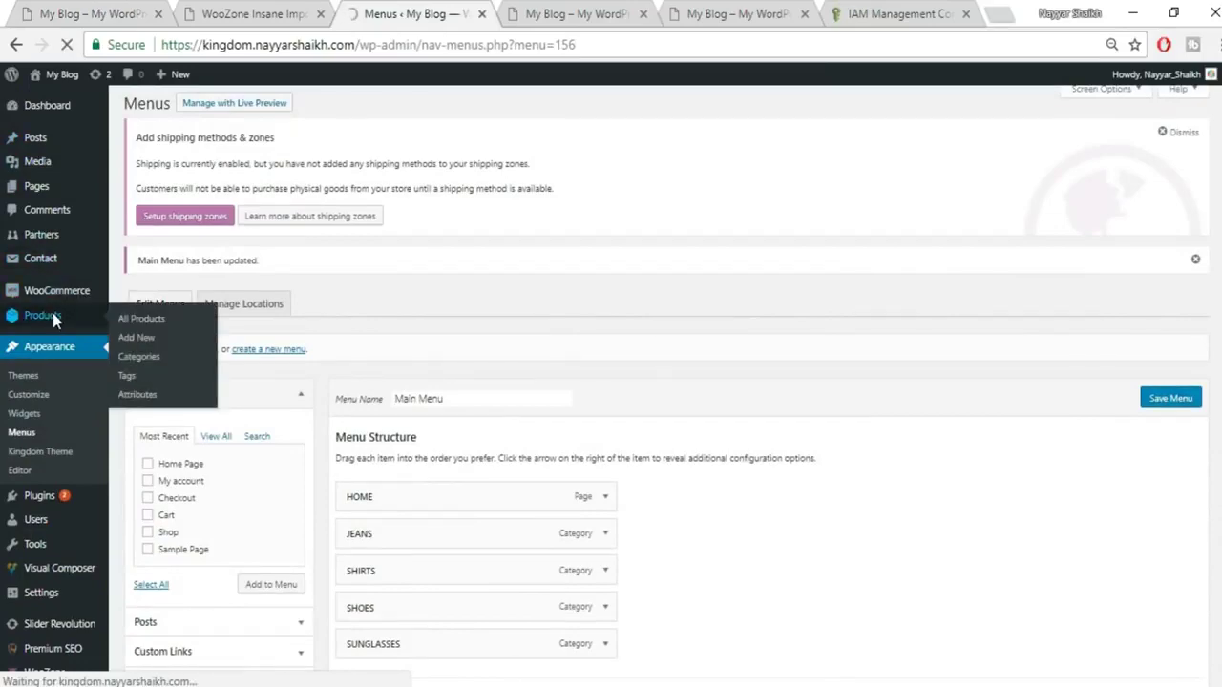
scroll(936, 410, "down", 1)
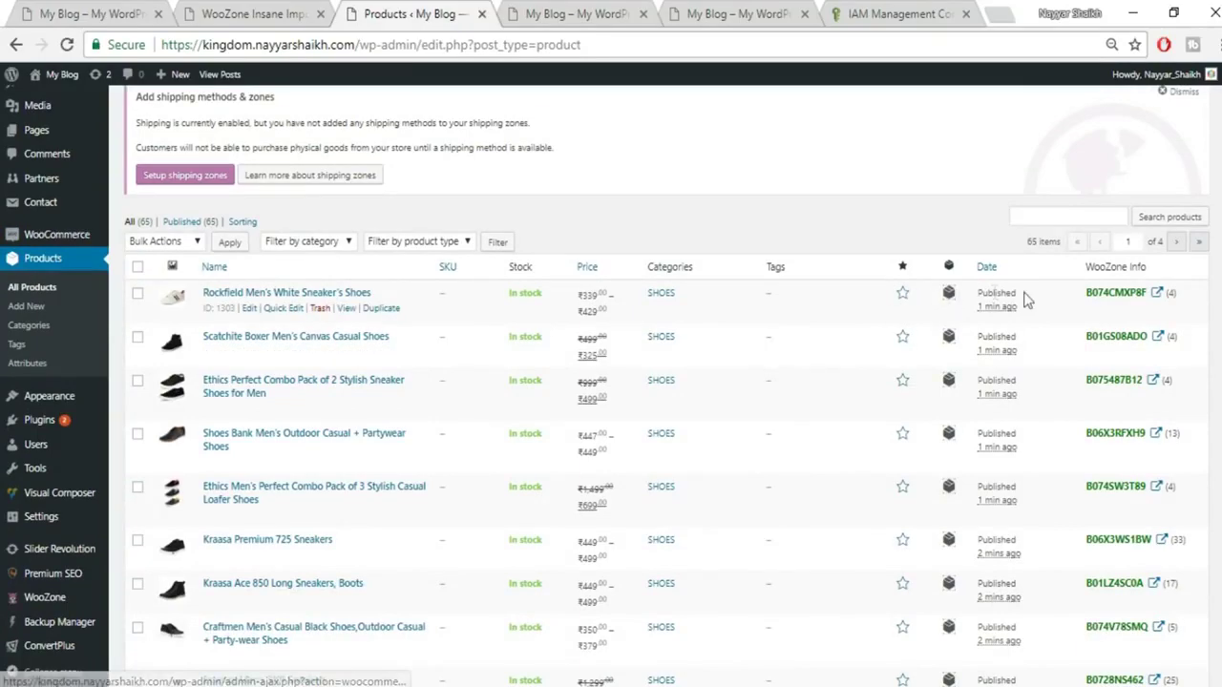
scroll(1028, 302, "down", 1)
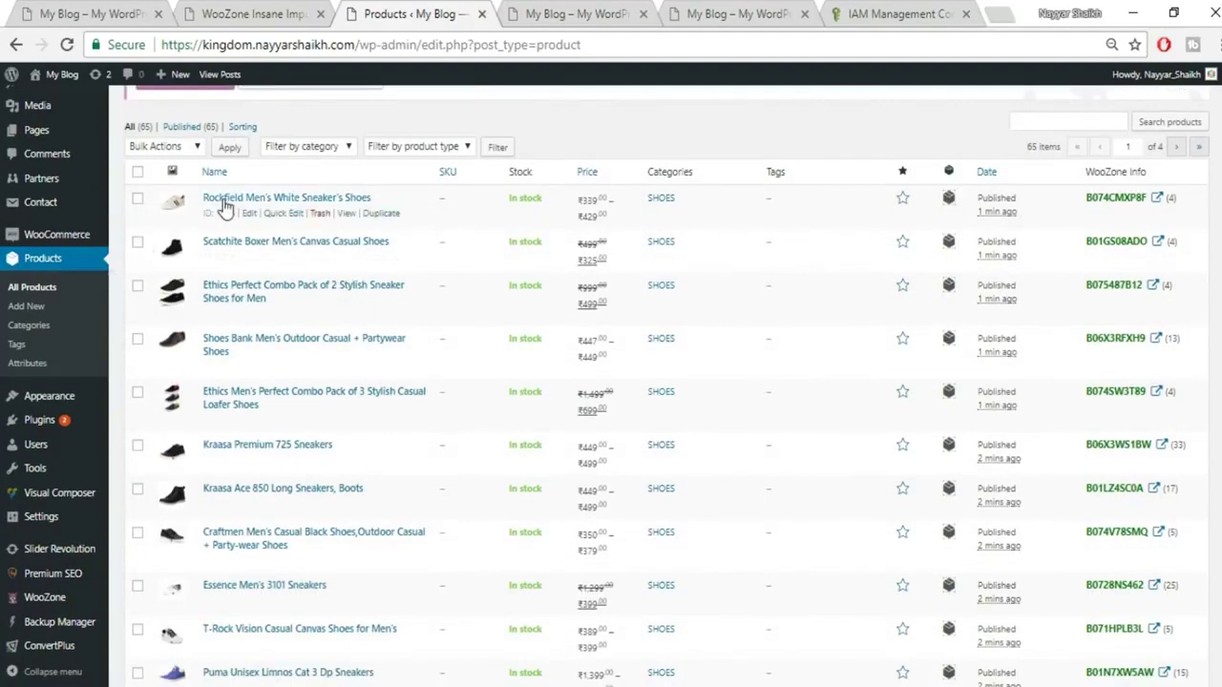
Step: Mark the Rockfield white sneakers as featured and review the rest of the product list
left_click(904, 198)
scroll(906, 387, "down", 2)
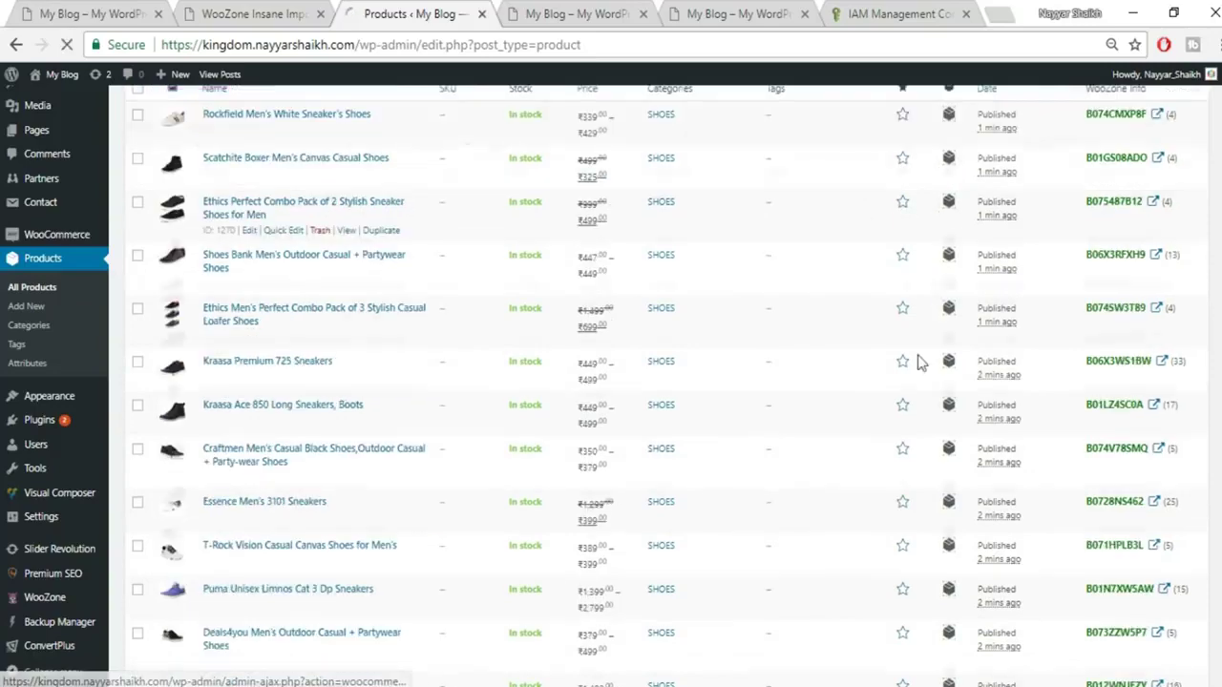
scroll(905, 449, "down", 1)
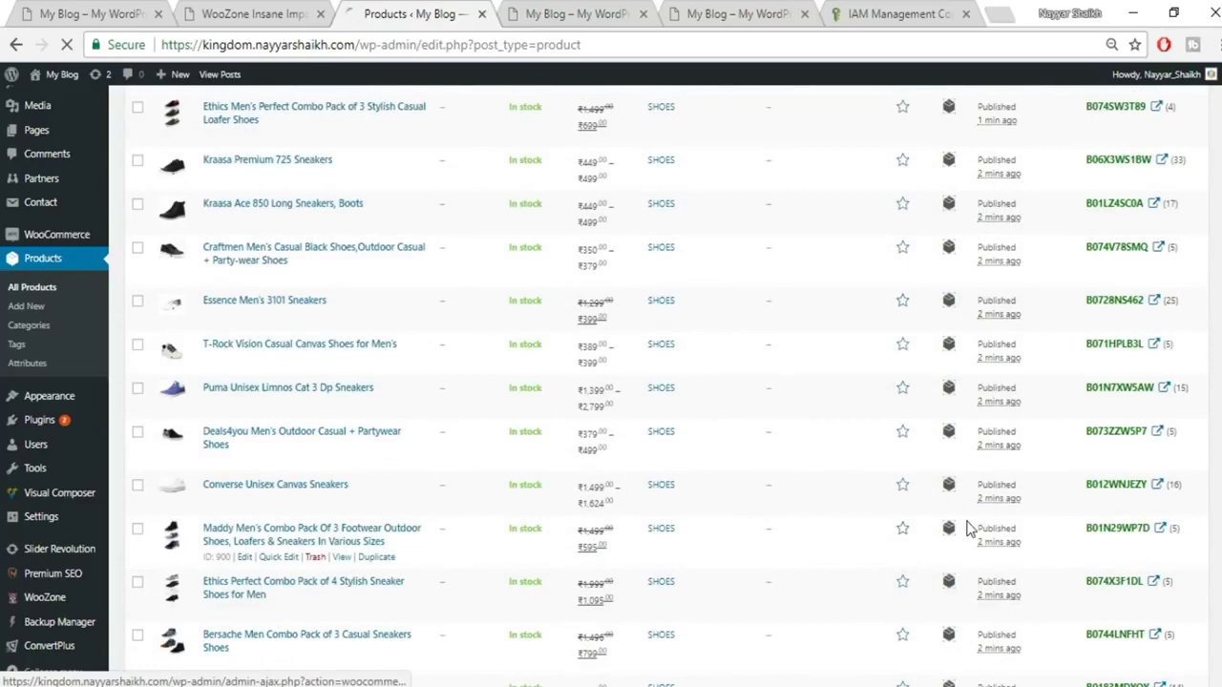
scroll(912, 539, "down", 4)
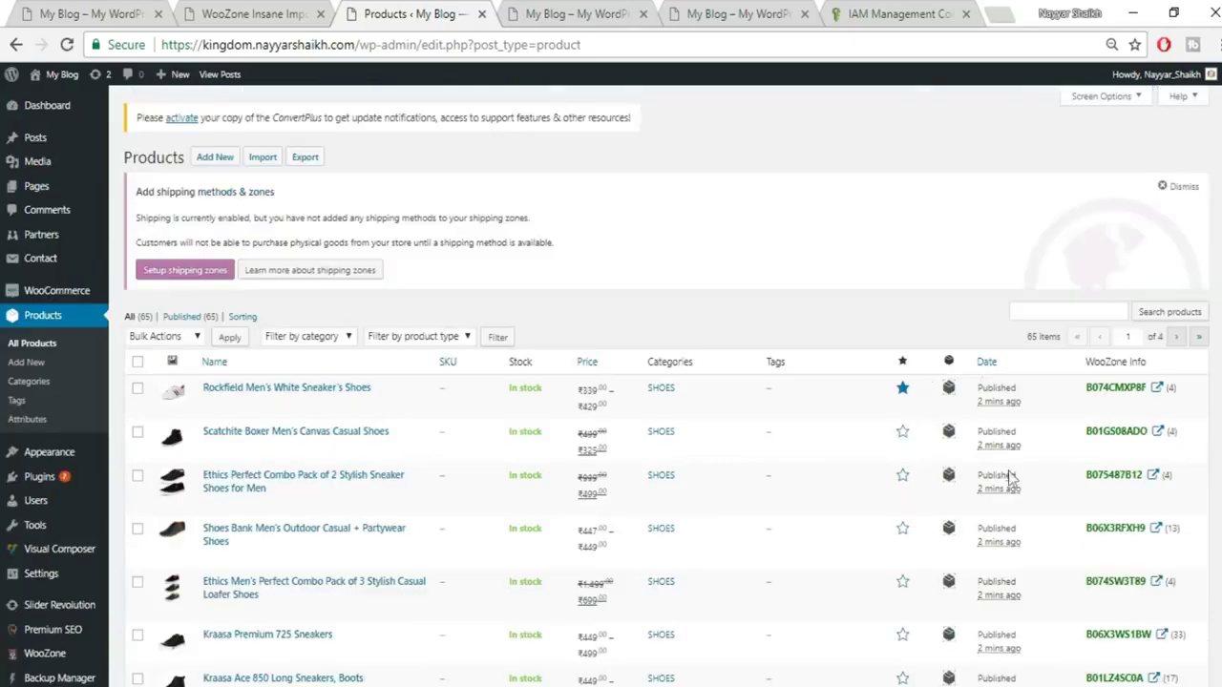
scroll(1009, 480, "down", 5)
scroll(936, 522, "down", 5)
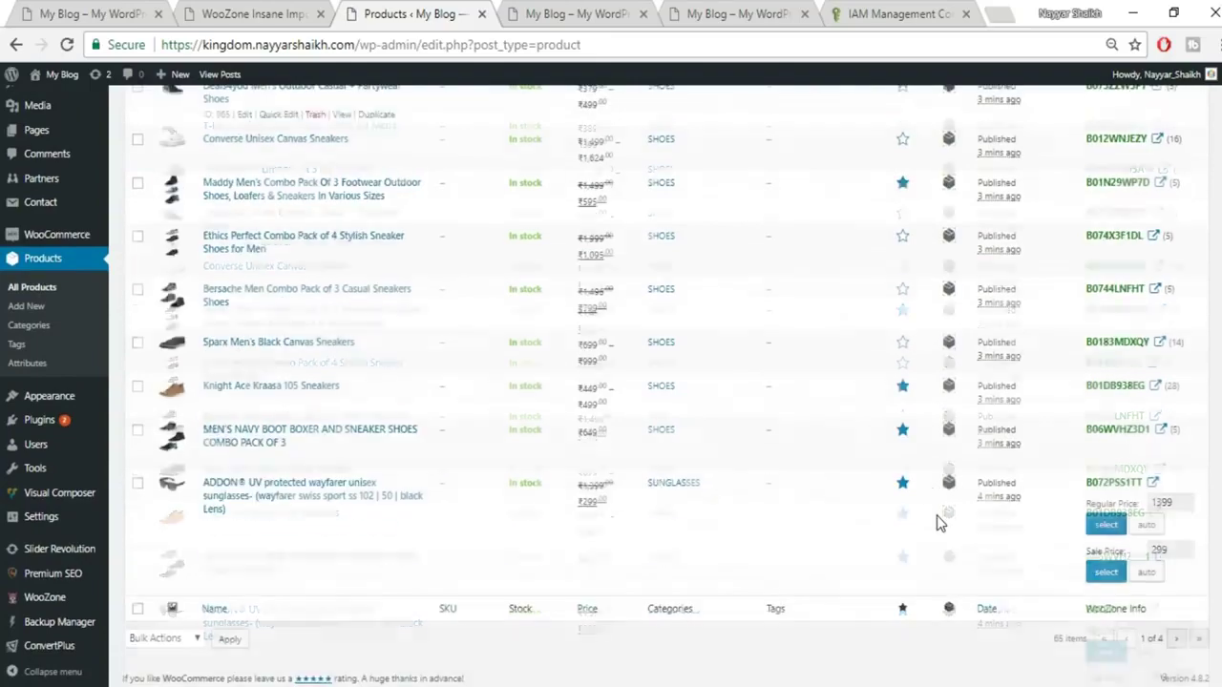
scroll(940, 430, "up", 12)
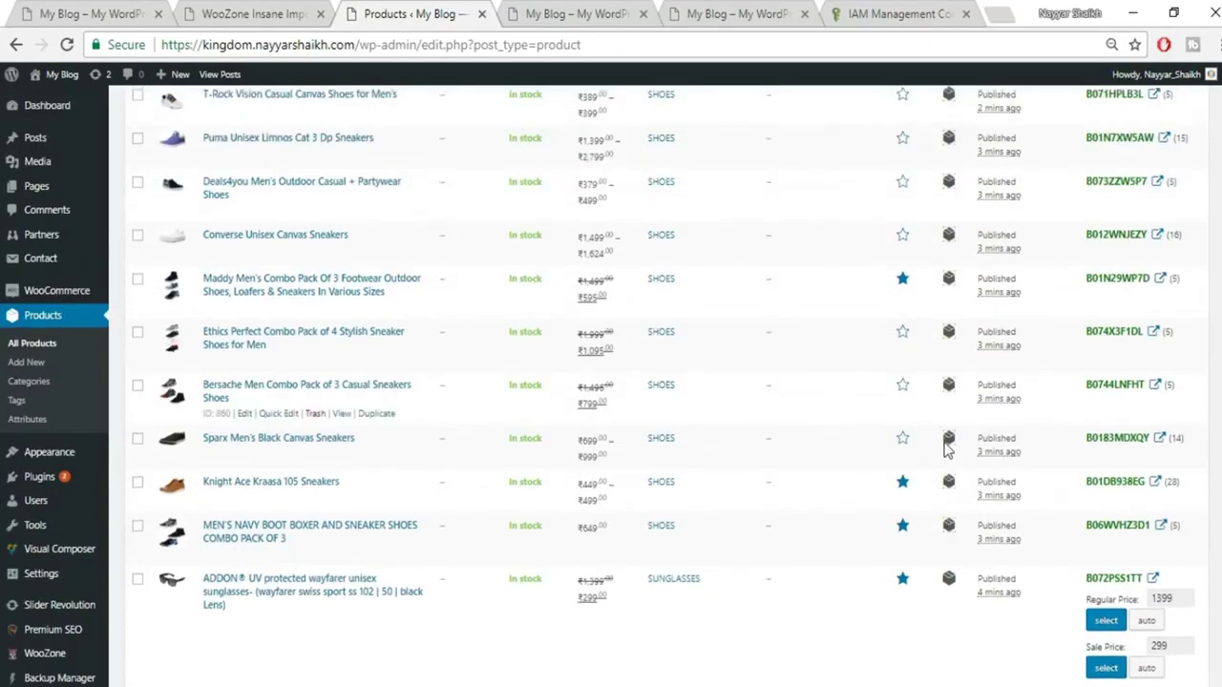
scroll(956, 480, "up", 2)
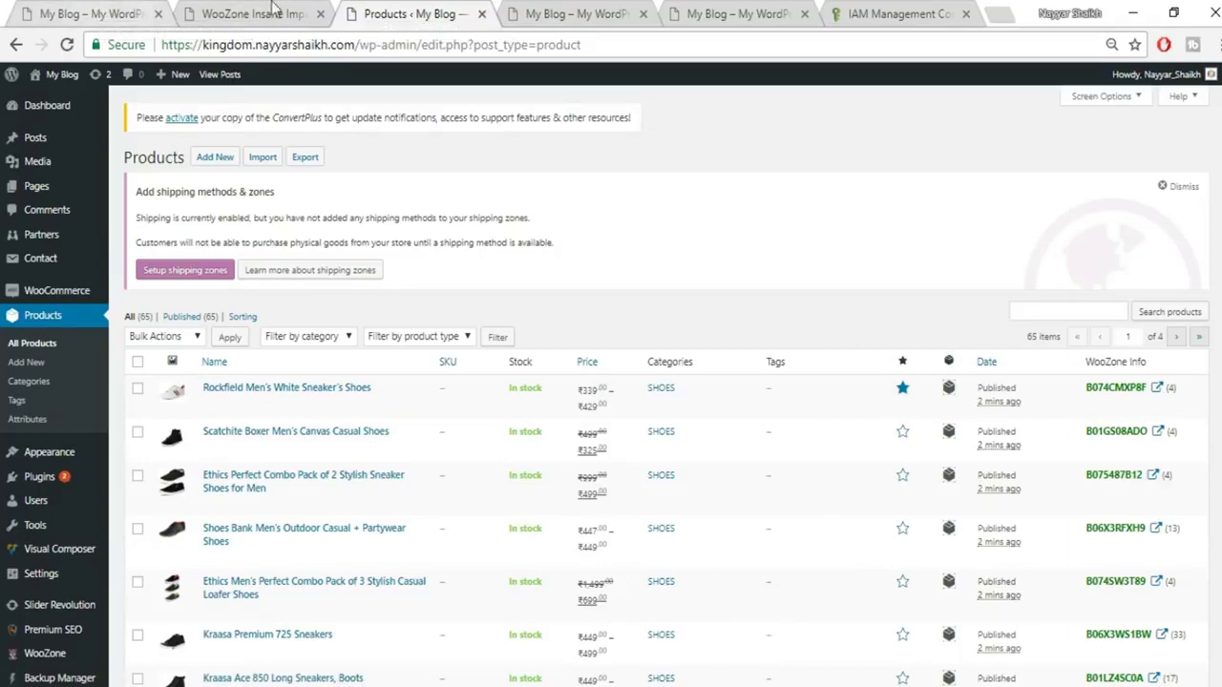
Step: Open the homepage's Edit Page link in a new tab
left_click(531, 12)
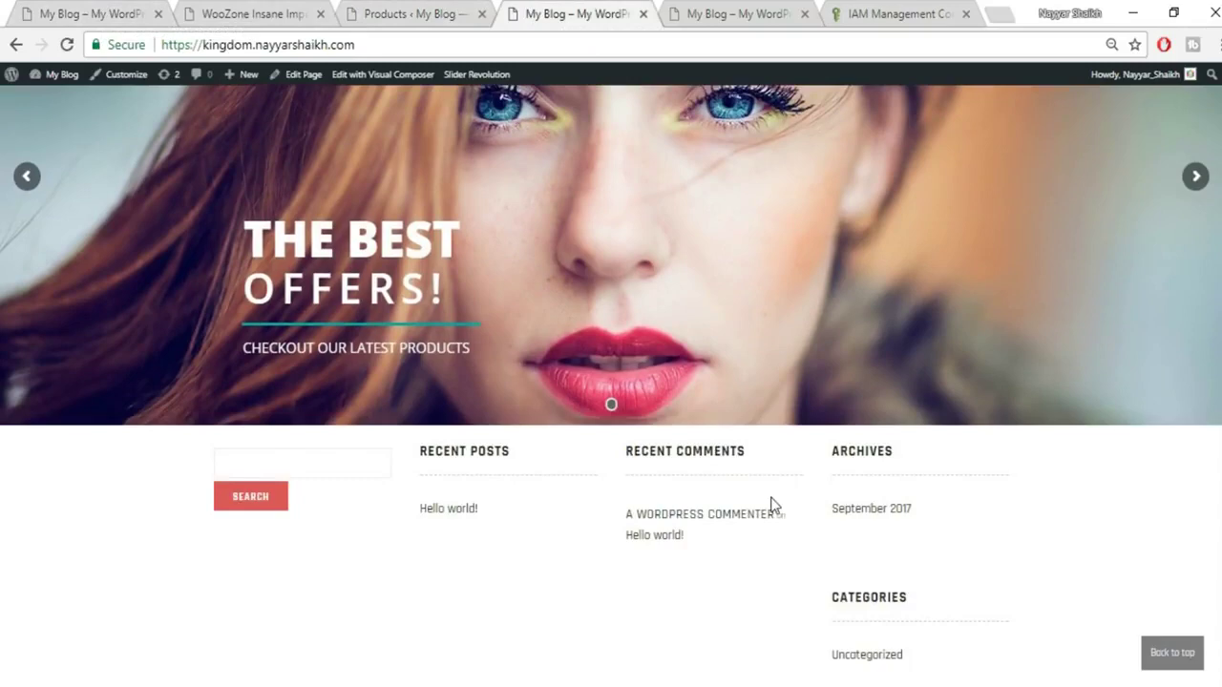
scroll(726, 449, "up", 2)
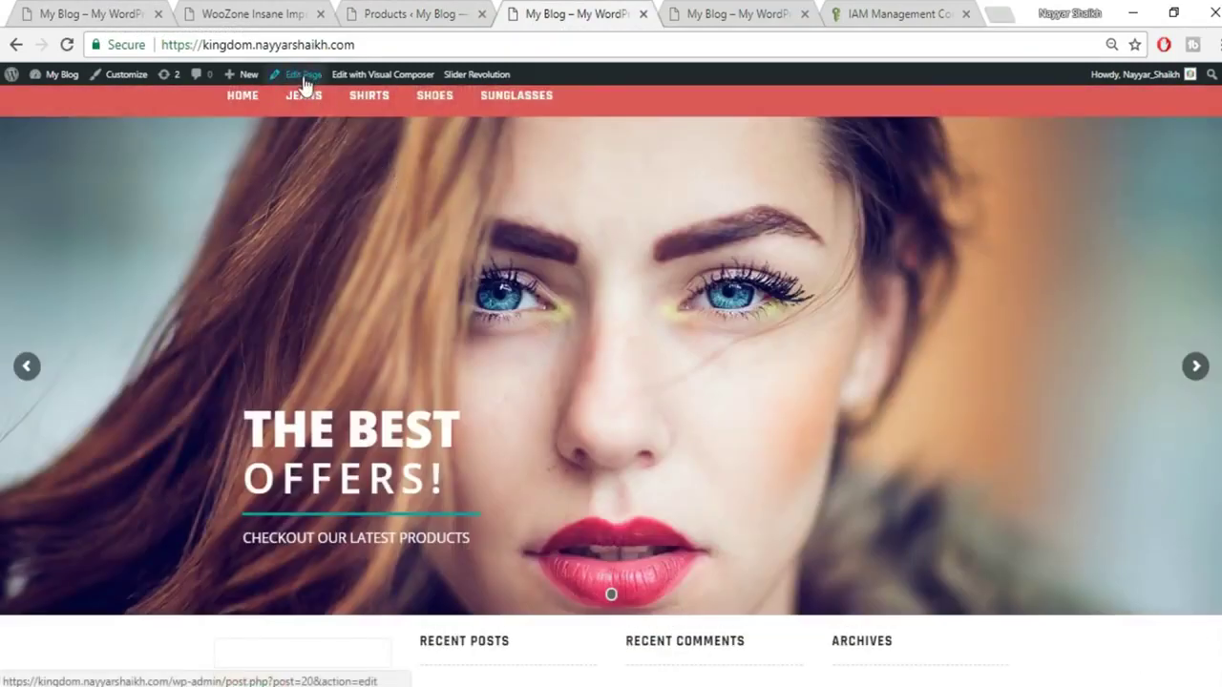
right_click(292, 82)
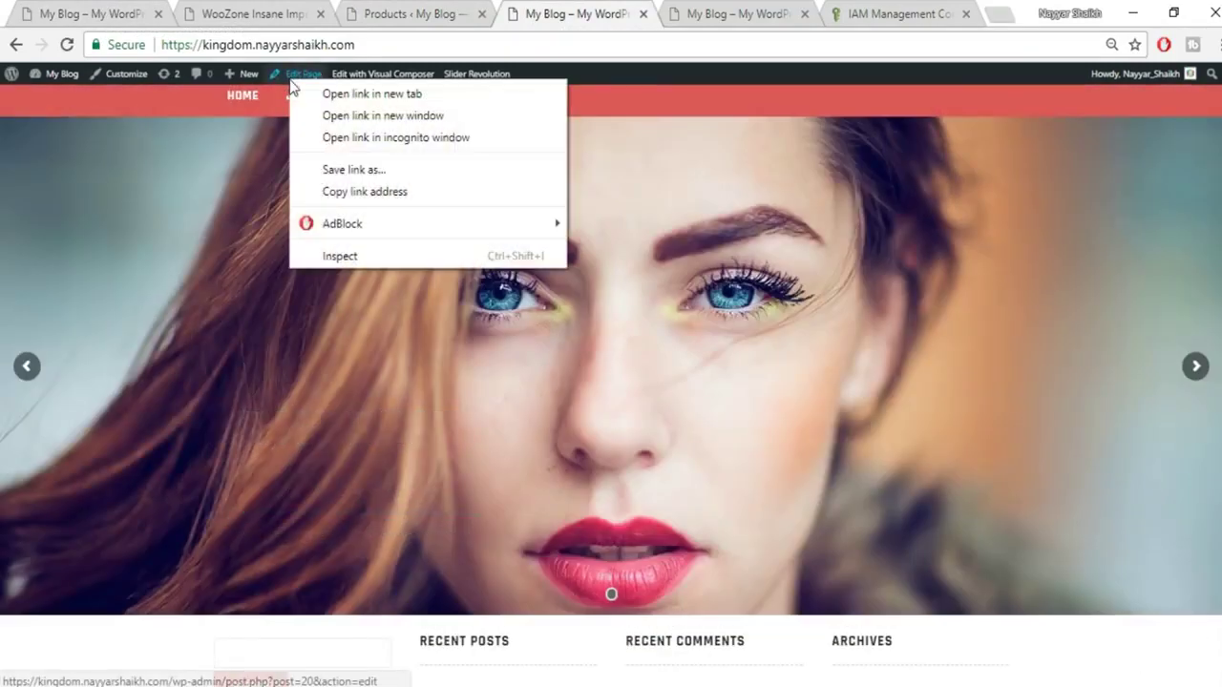
left_click(318, 99)
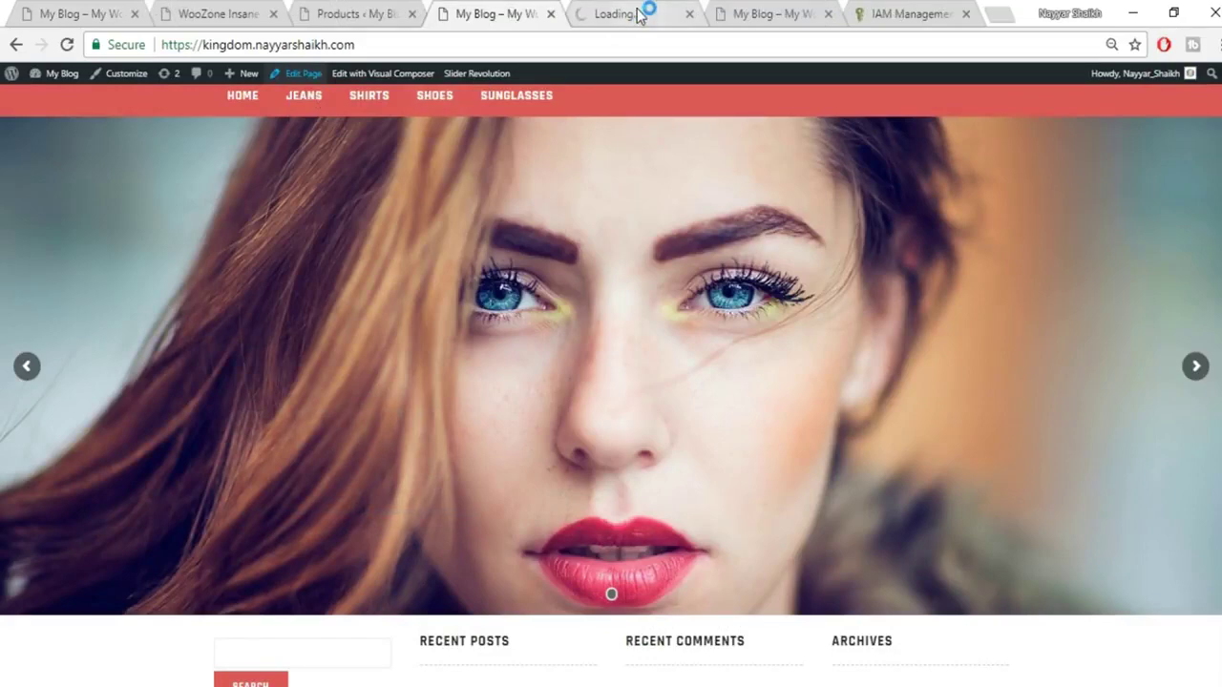
Step: Close the spare site preview tab
left_click(647, 11)
left_click(816, 26)
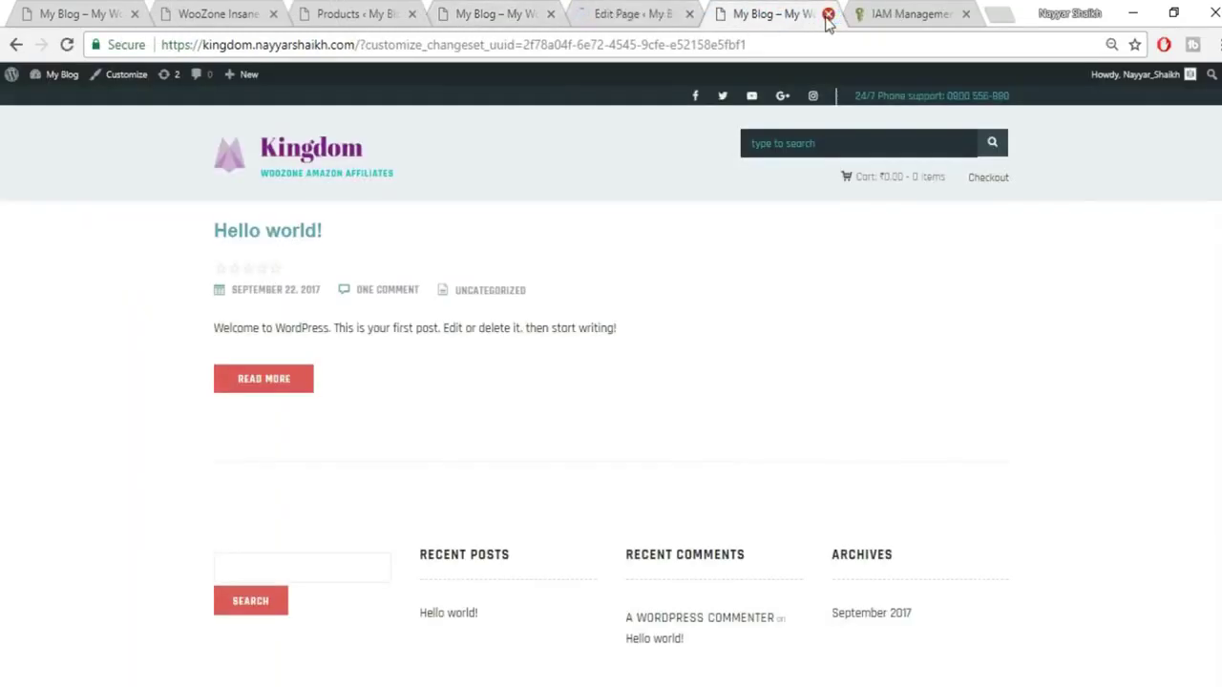
left_click(827, 14)
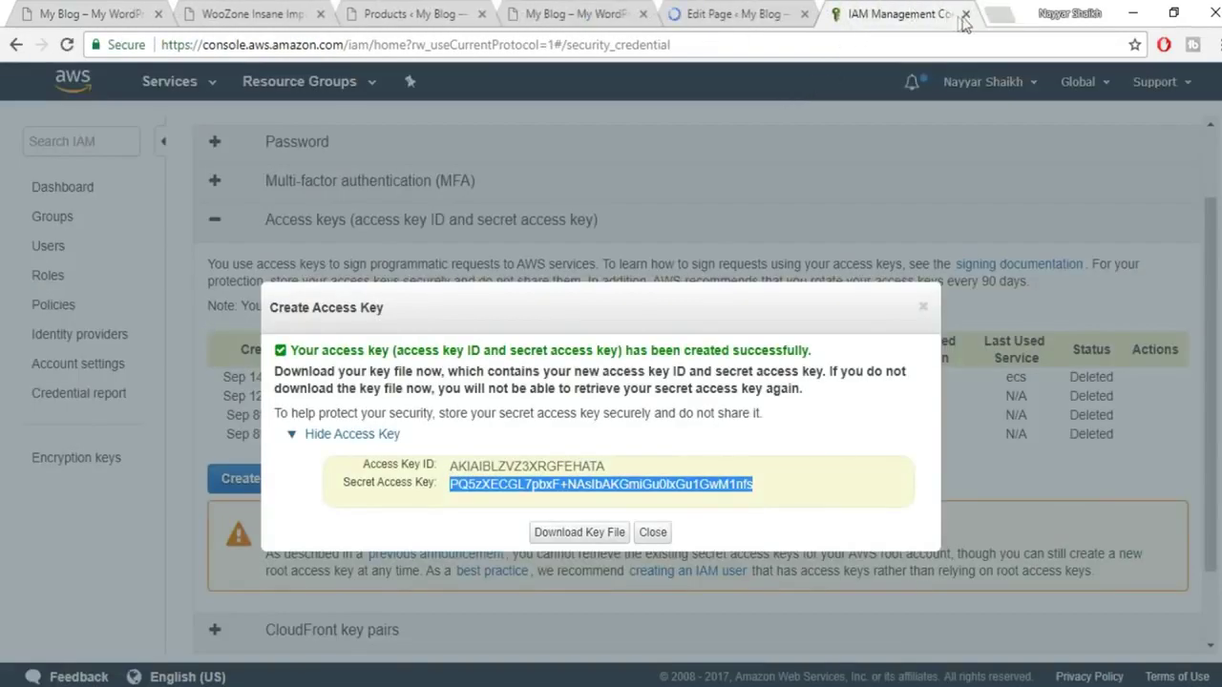
Step: Close the AWS access keys tab and switch the Home Page to Visual Composer's backend editor
left_click(966, 14)
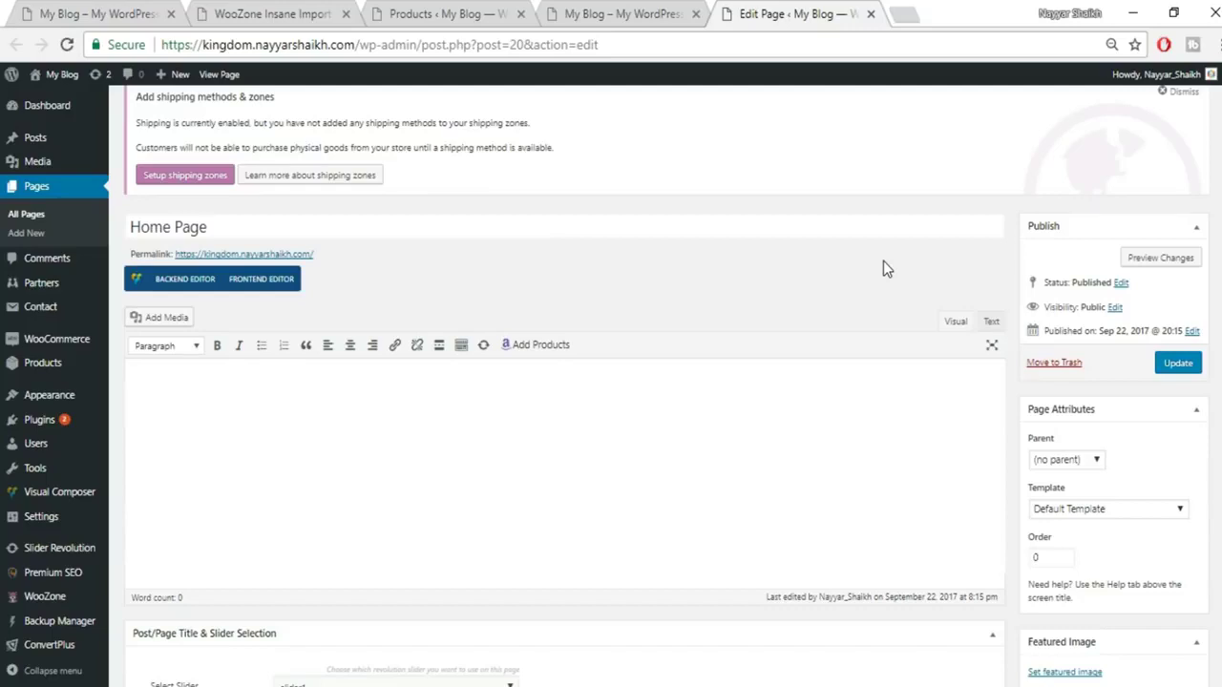
left_click(195, 286)
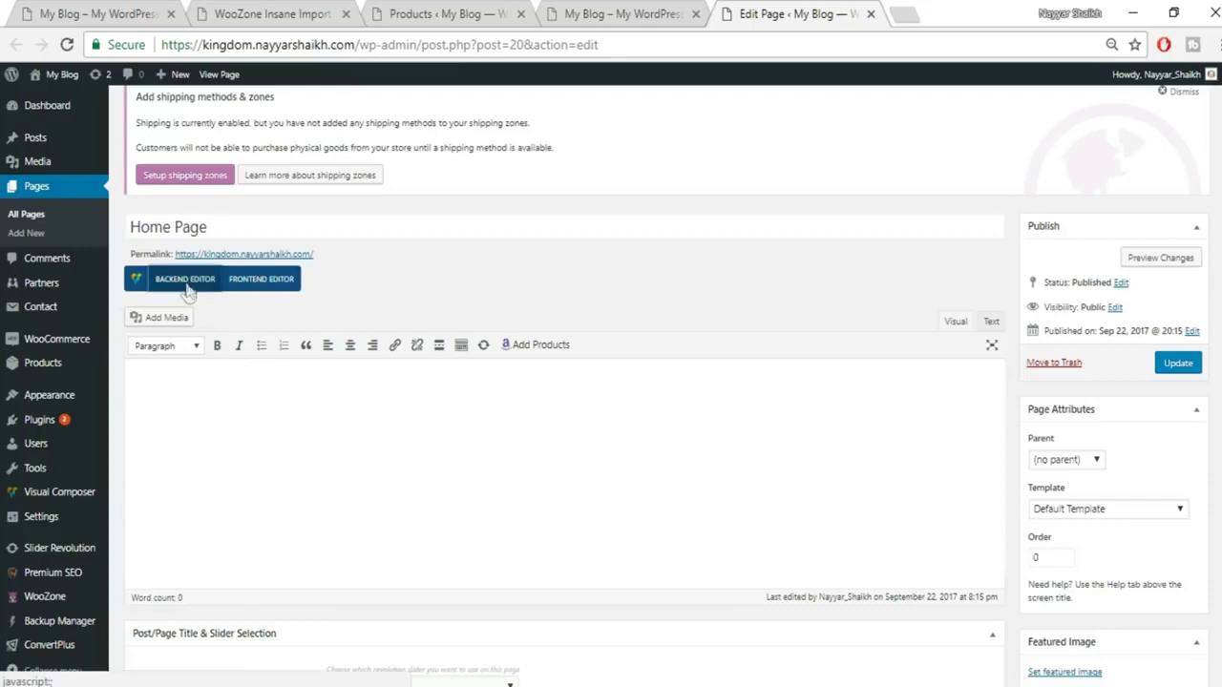
scroll(775, 435, "down", 2)
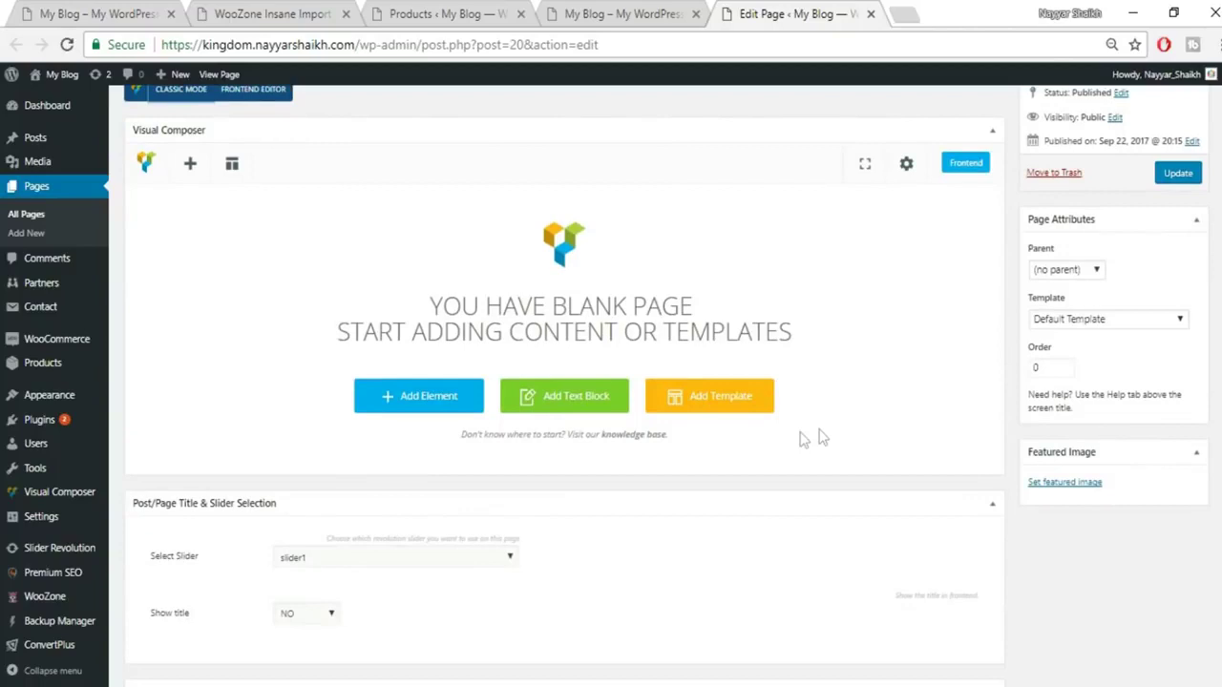
scroll(827, 439, "up", 1)
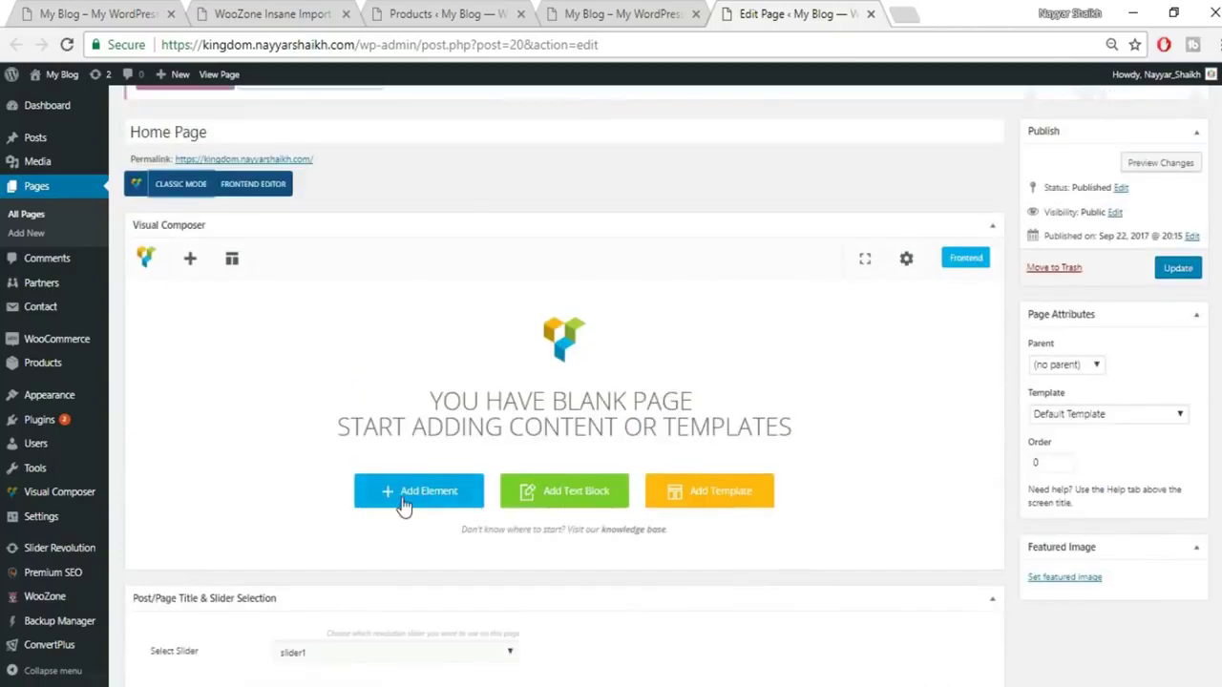
Step: Search the element picker for 'head' to list the heading elements
left_click(441, 490)
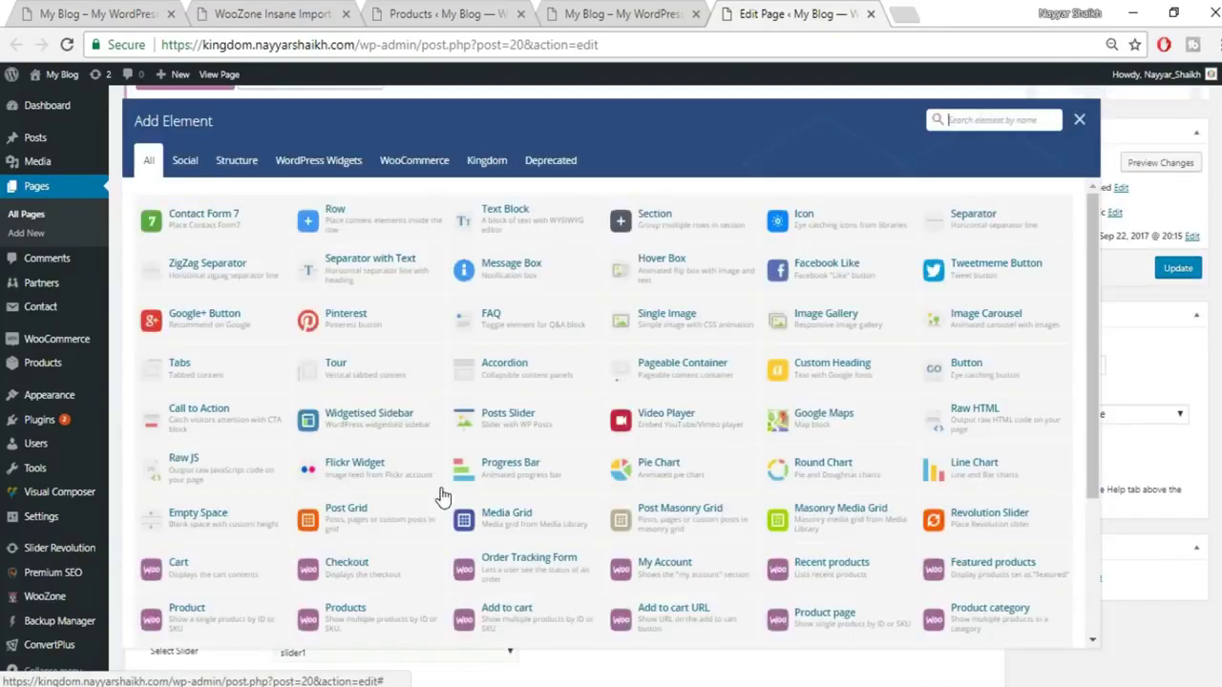
type("Titl")
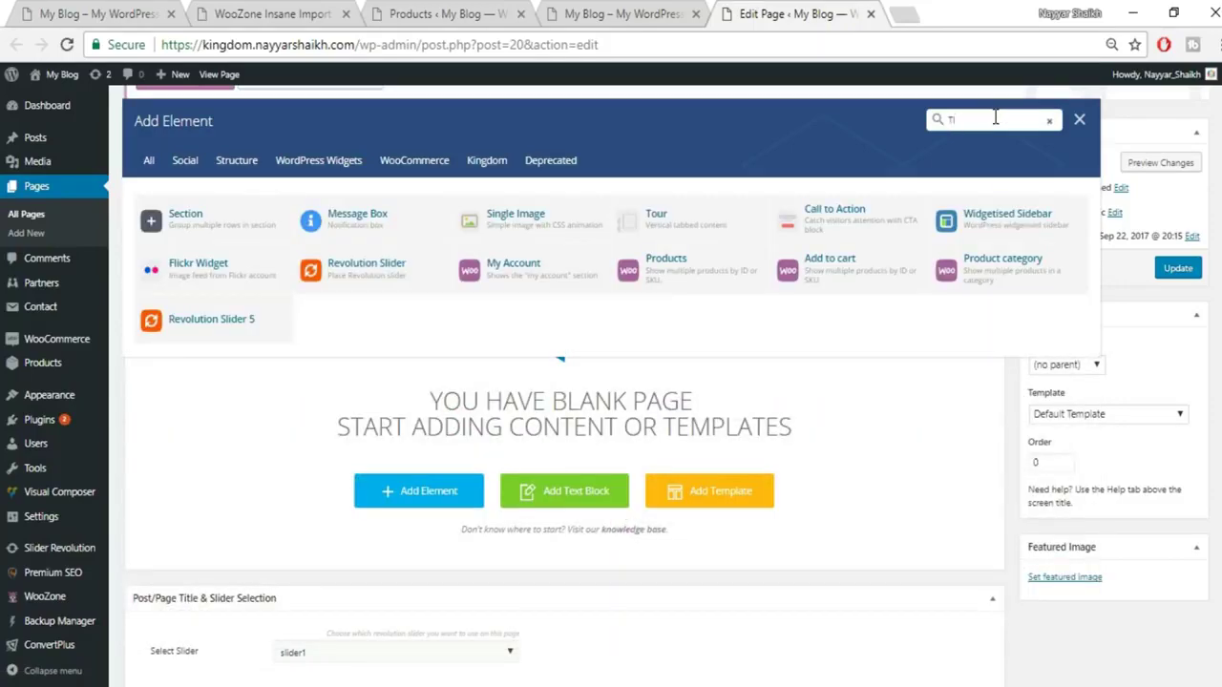
key("BackSpace")
key("BackSpace")
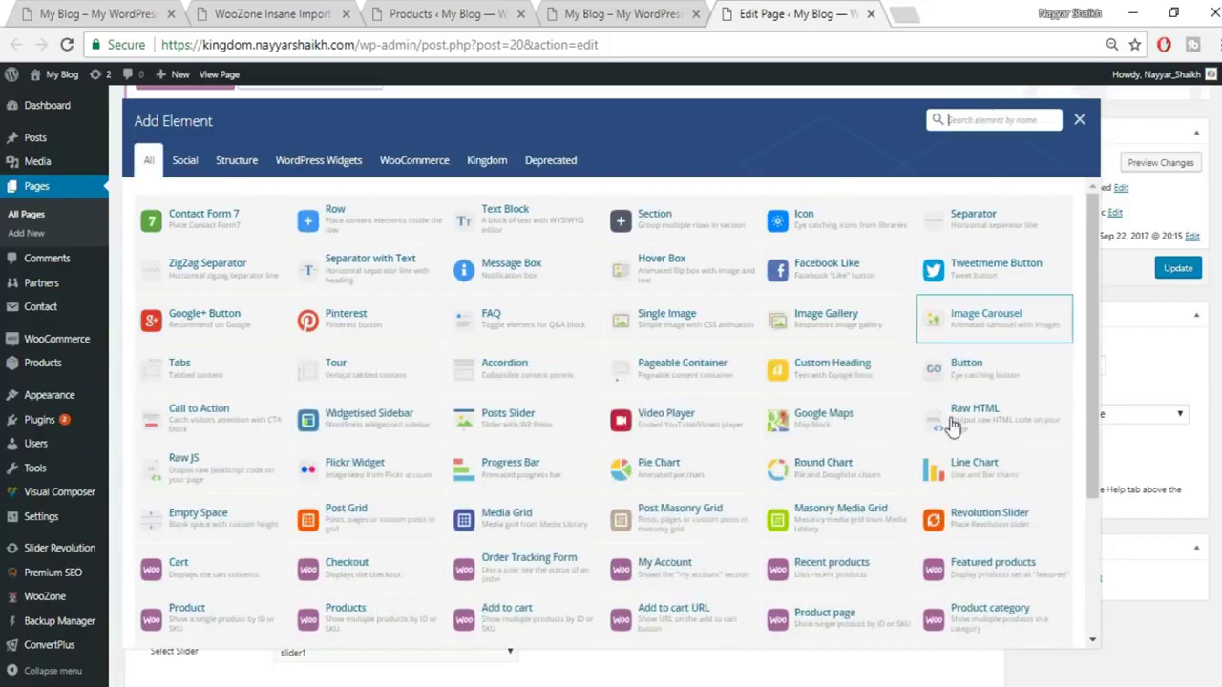
scroll(1024, 461, "down", 3)
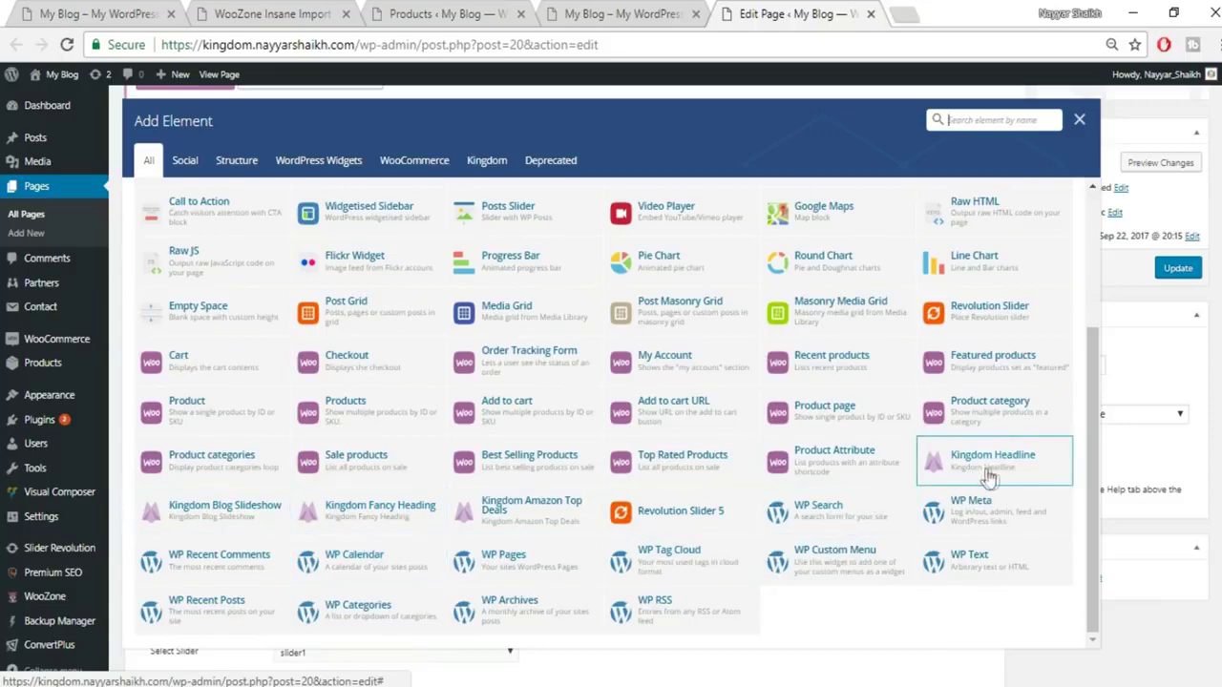
left_click(970, 123)
type("head")
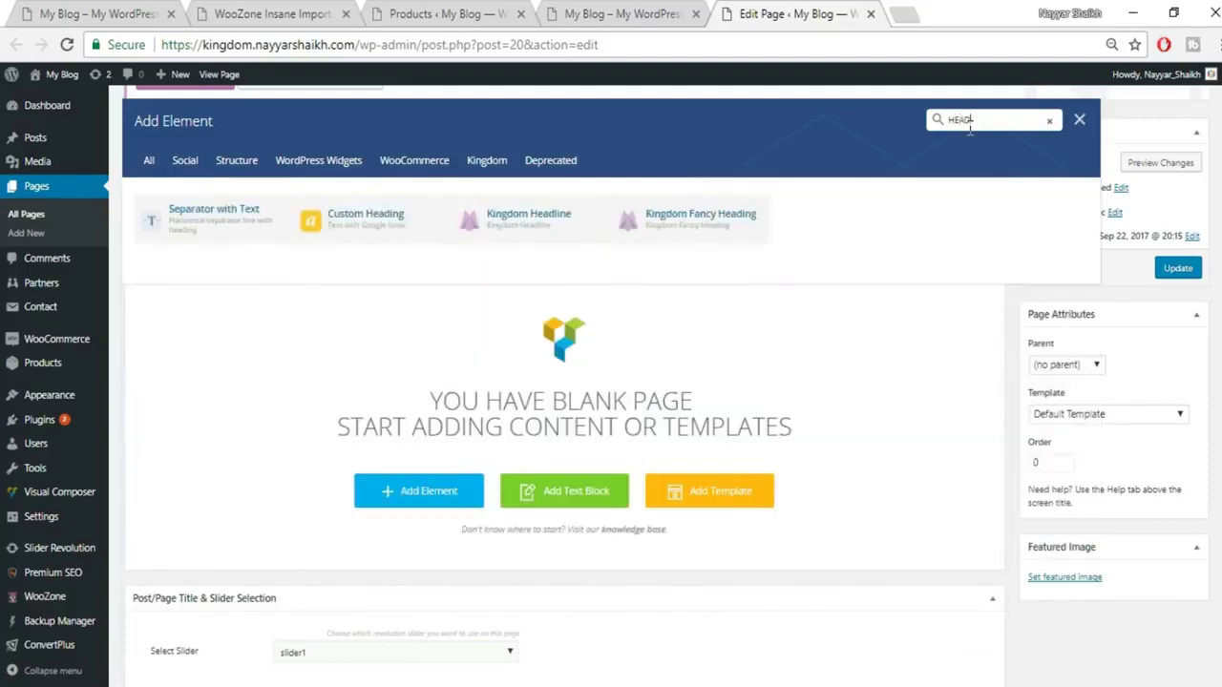
Step: Add a Kingdom Headline titled 'FEATURED PRODUCTS', copied from the reference homepage
left_click(549, 238)
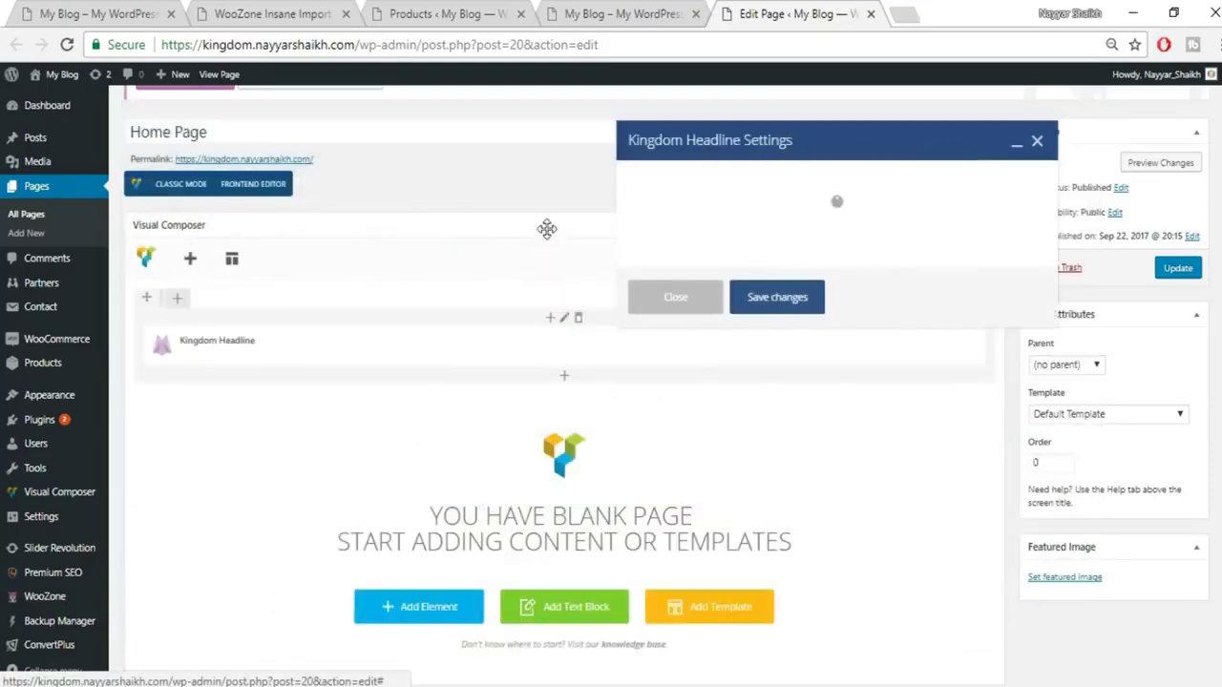
key("ctrl+1")
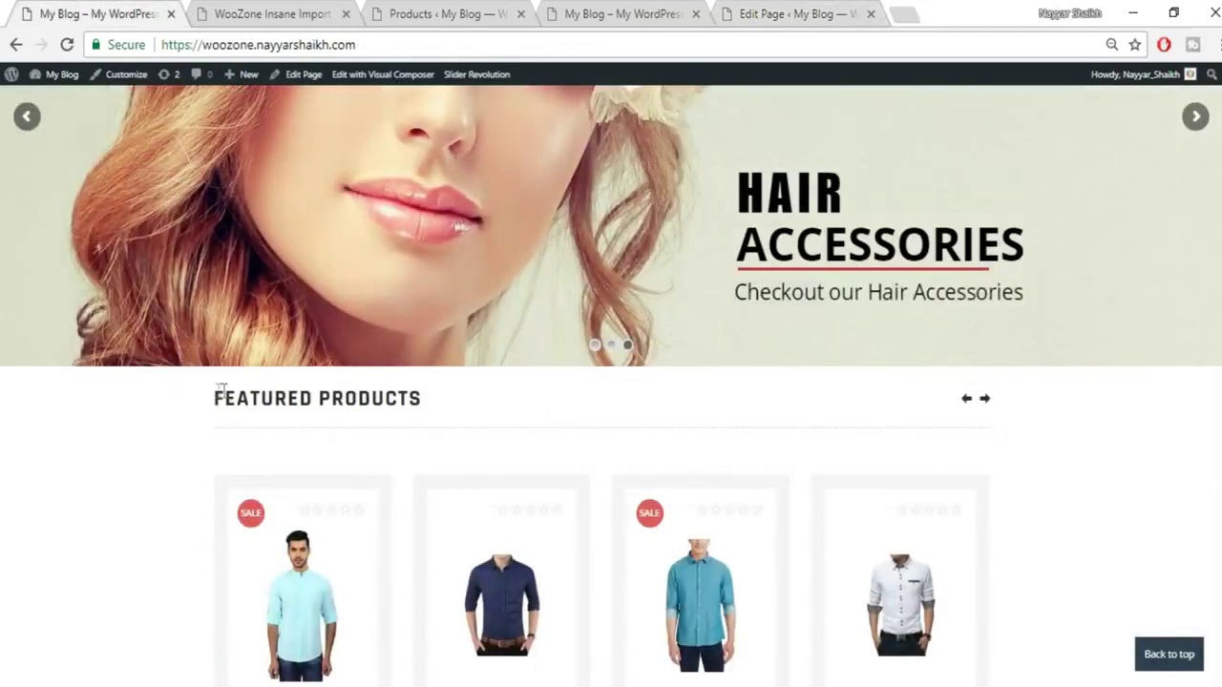
left_click_drag(214, 398, 469, 404)
key("ctrl+c")
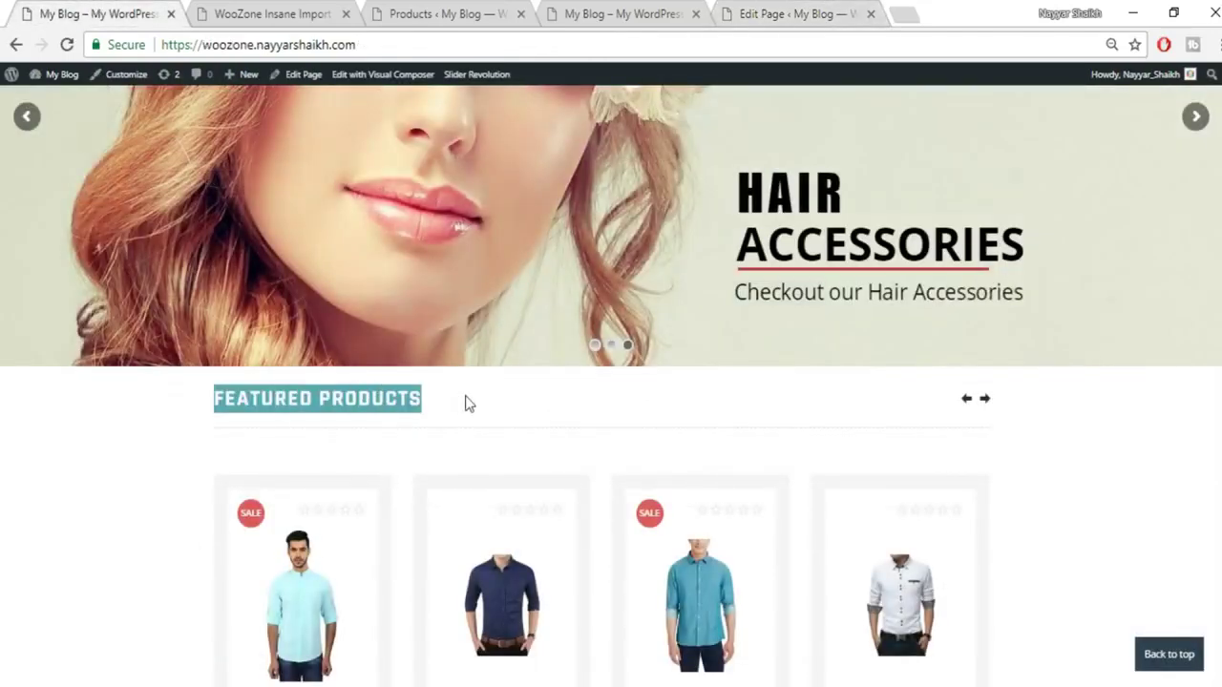
left_click(795, 11)
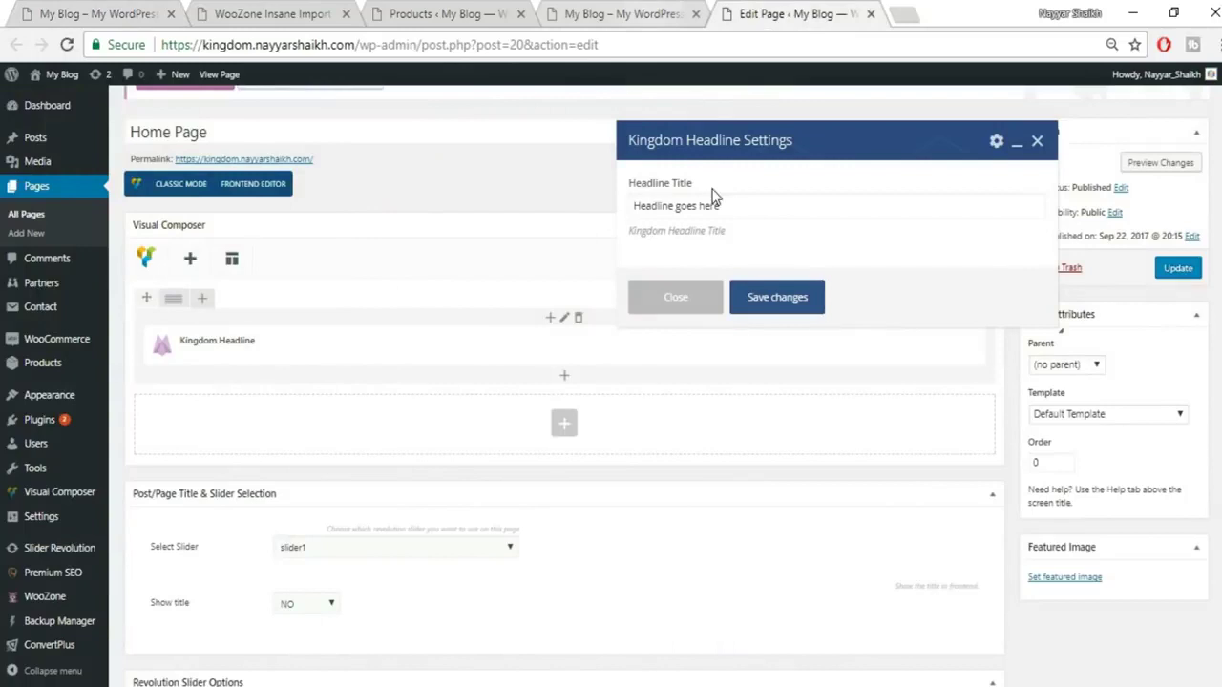
left_click_drag(758, 200, 573, 211)
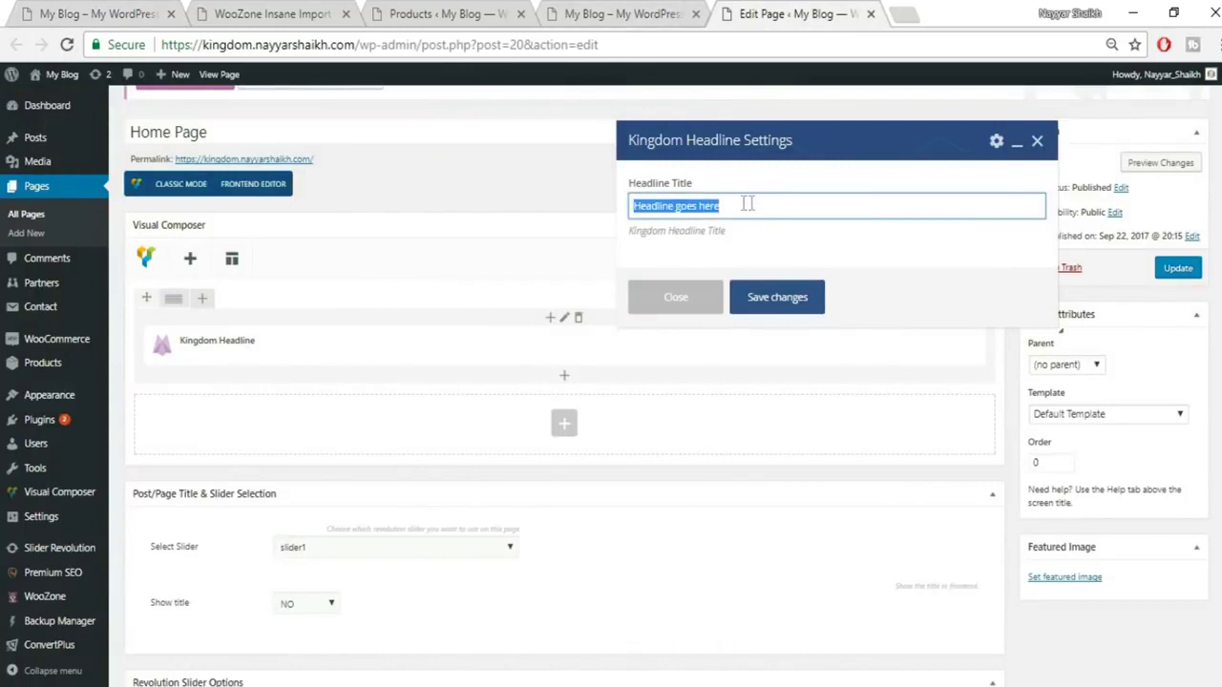
key("ctrl+v")
left_click(790, 306)
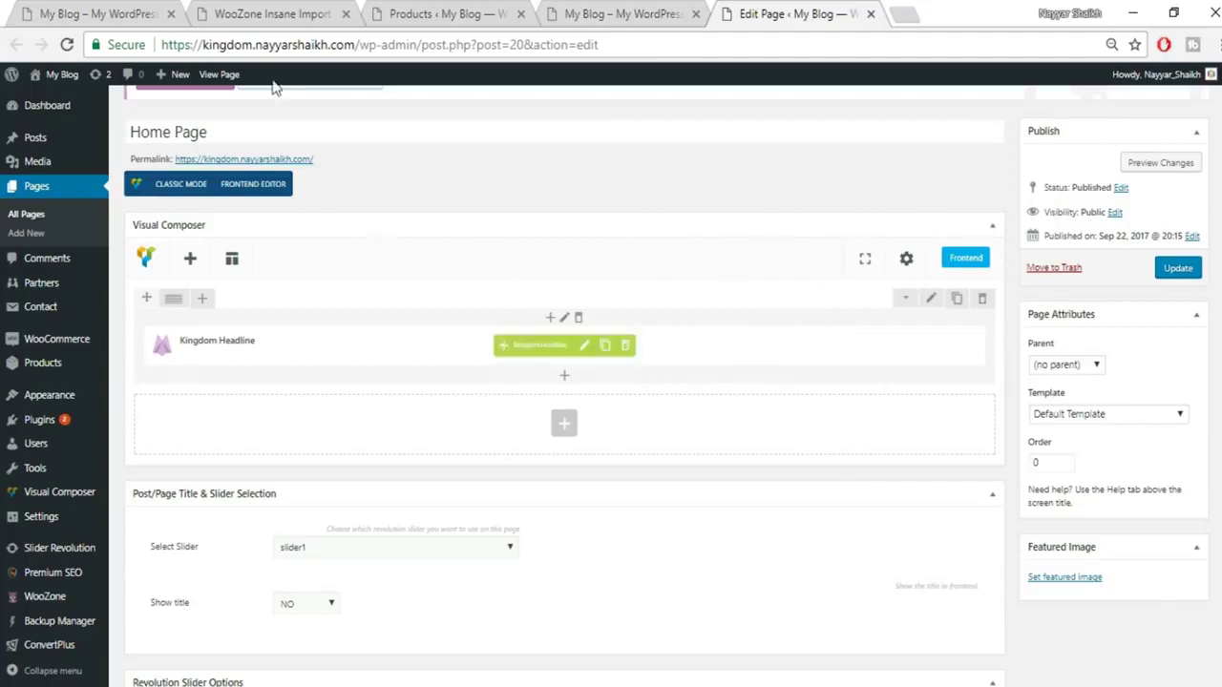
Step: Compare the page with the reference homepage's sections
left_click(95, 13)
scroll(263, 515, "down", 2)
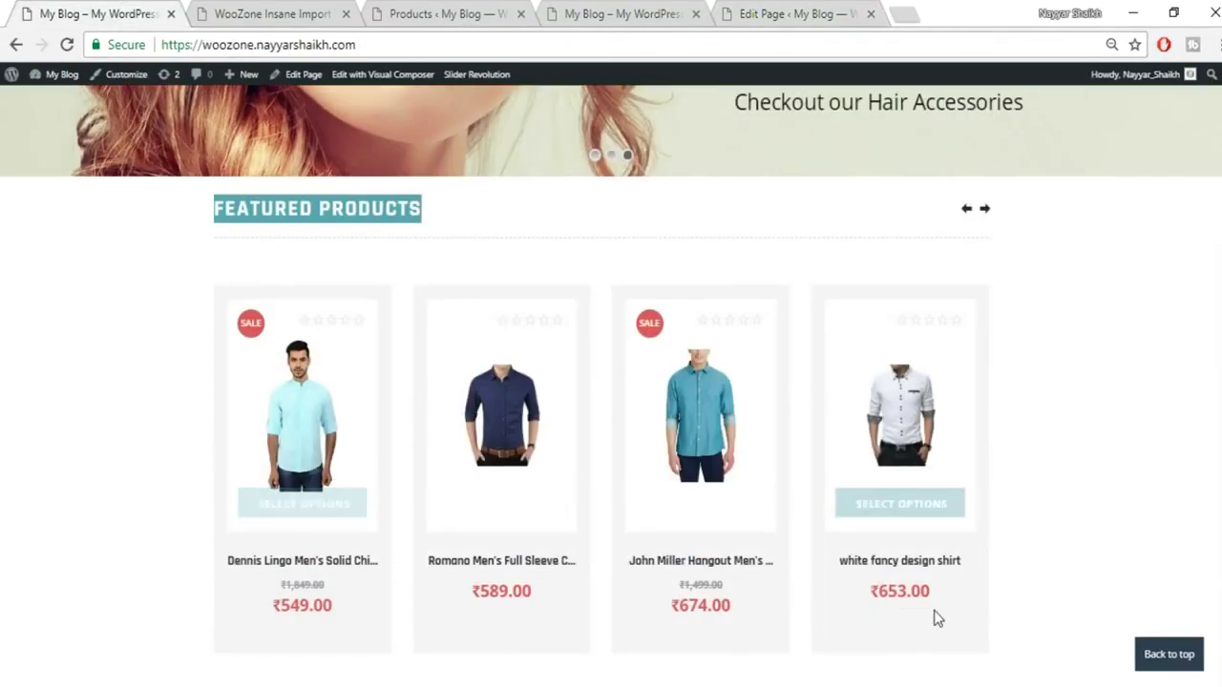
left_click(761, 13)
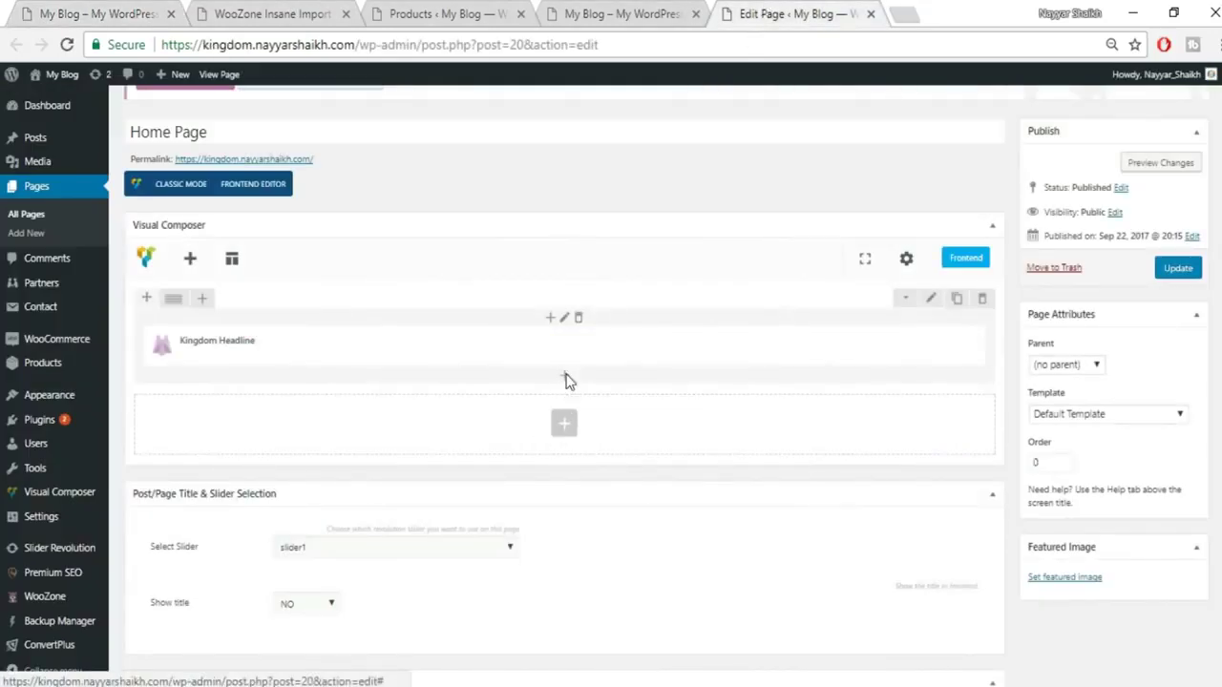
left_click(566, 381)
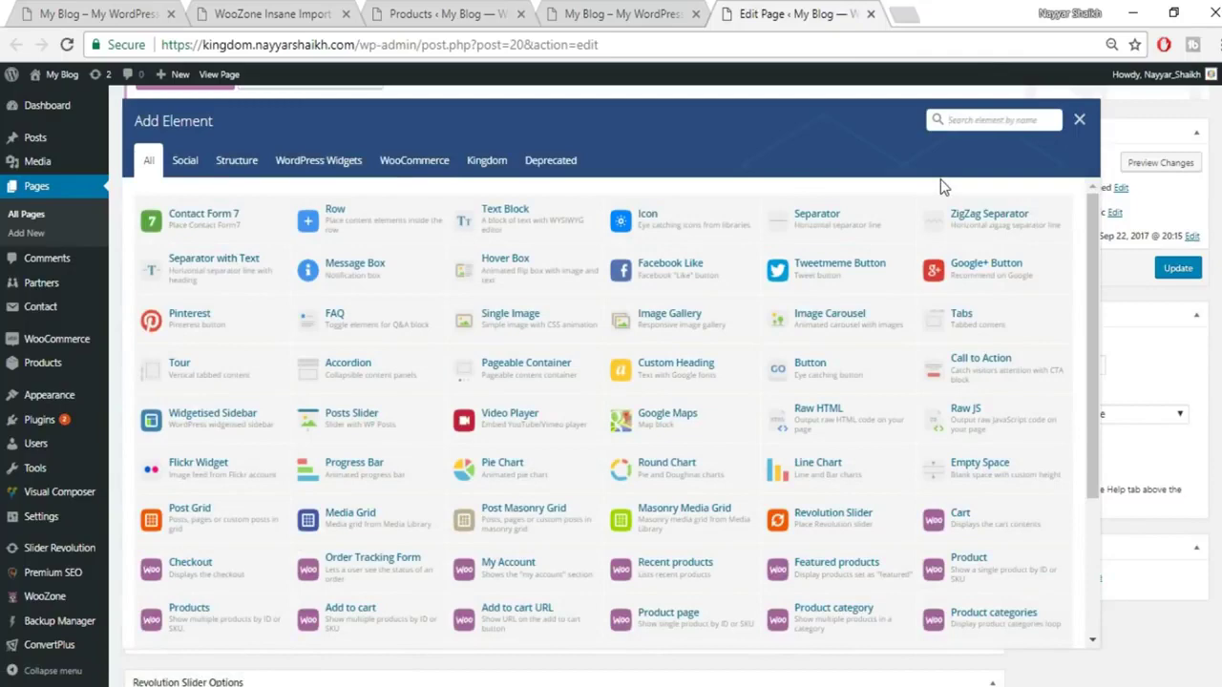
Step: Add a Featured products element showing 8 per page in 4 columns, matching the reference layout
type("FEA")
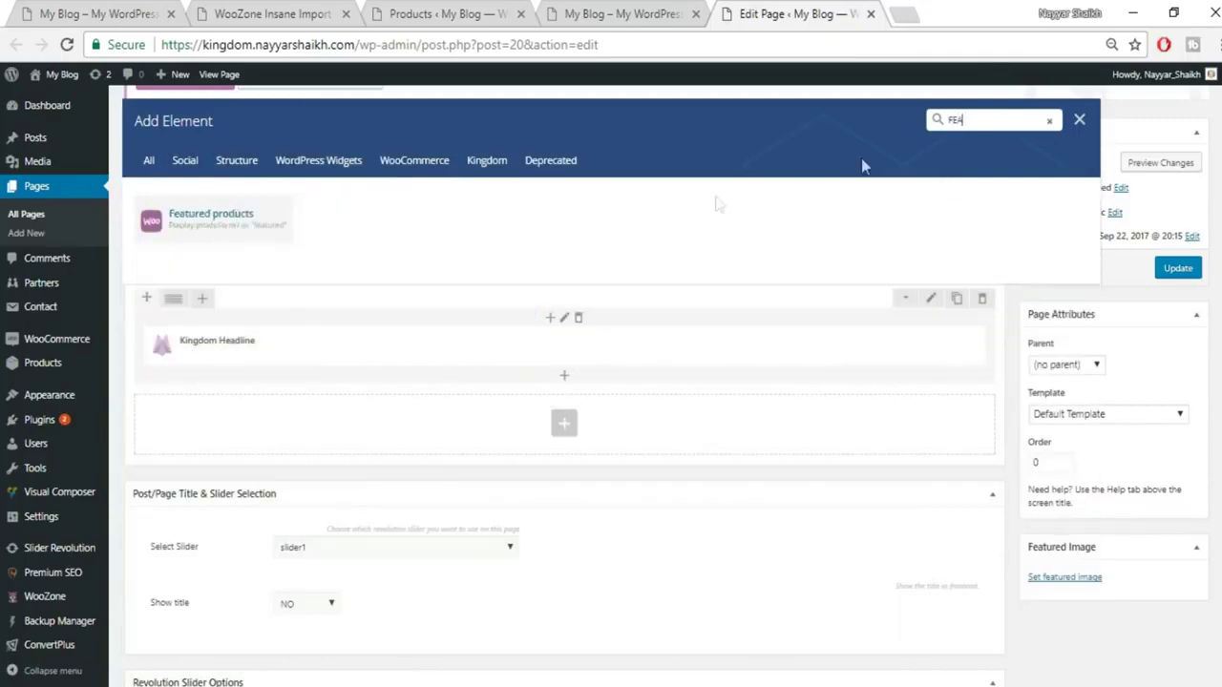
left_click(233, 229)
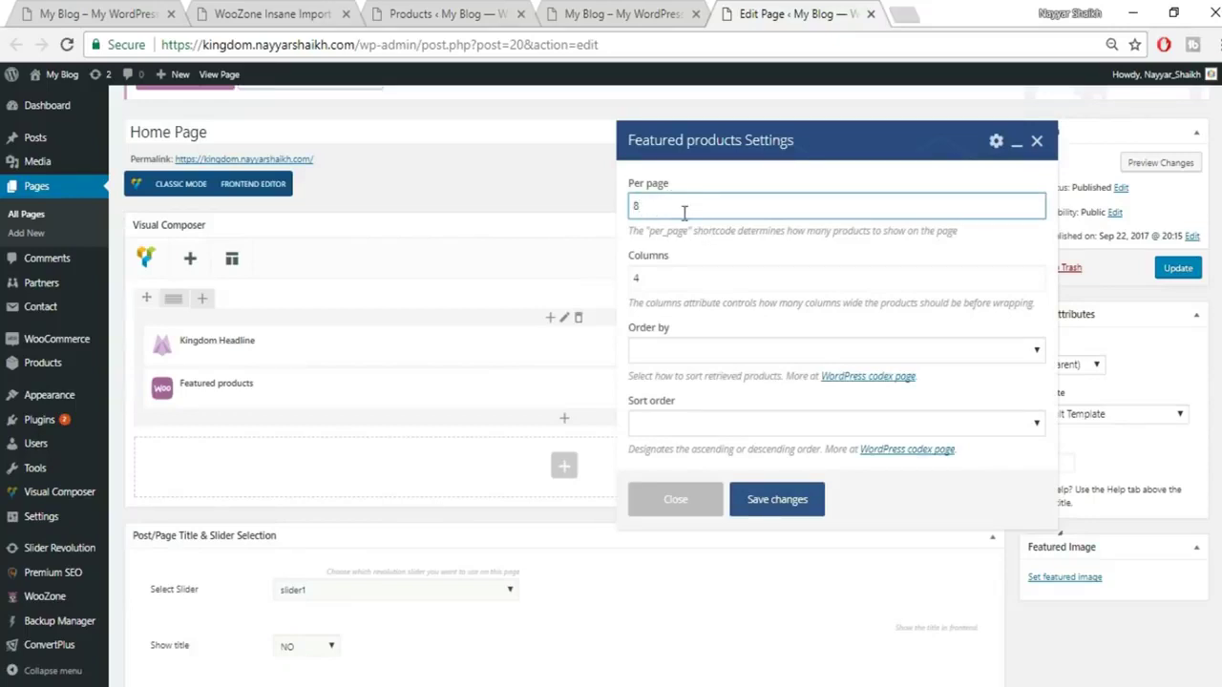
type("8")
left_click(131, 10)
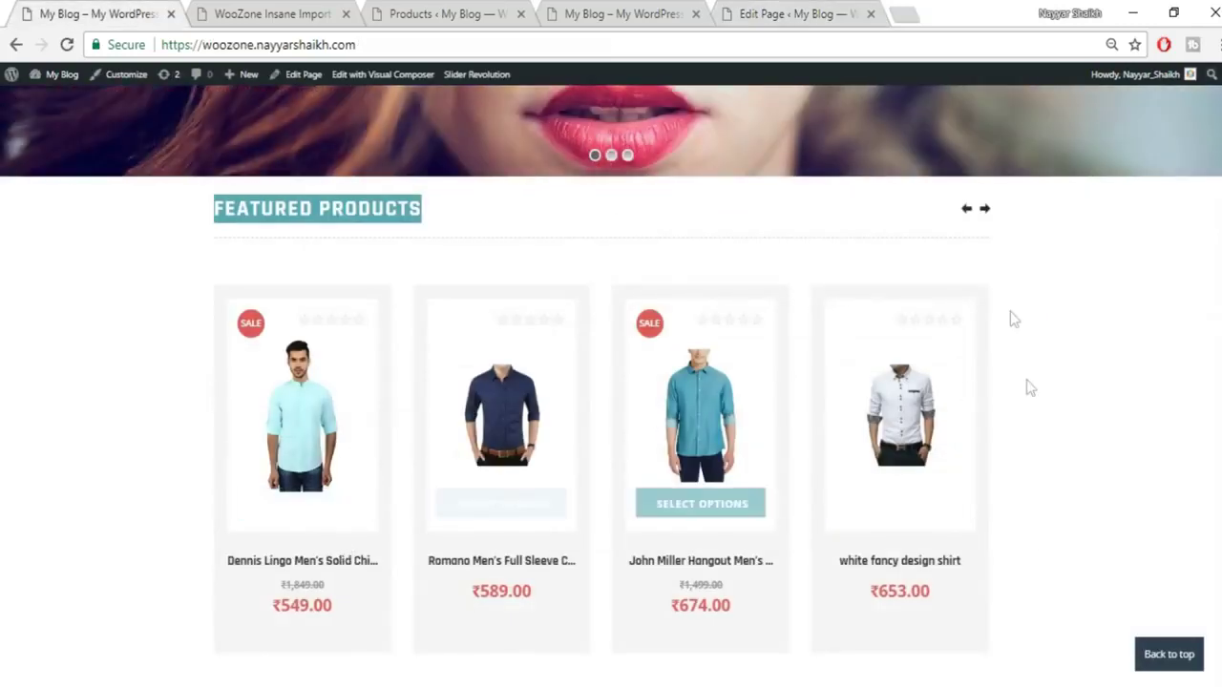
left_click(813, 13)
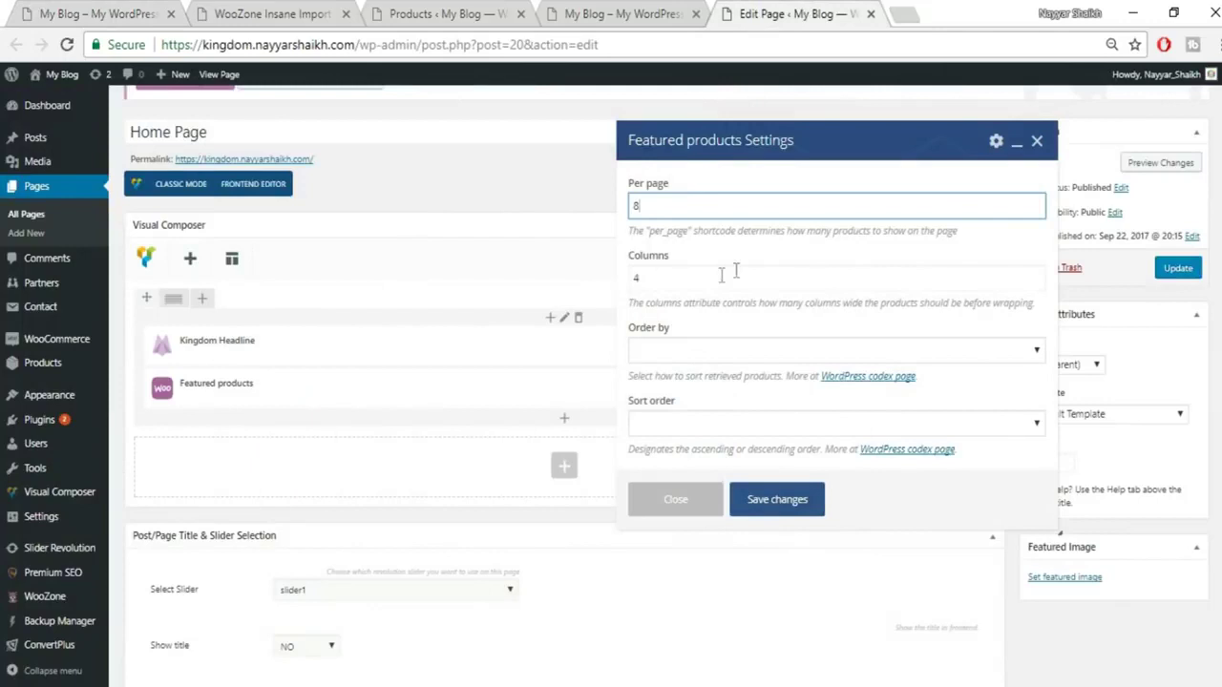
left_click(781, 506)
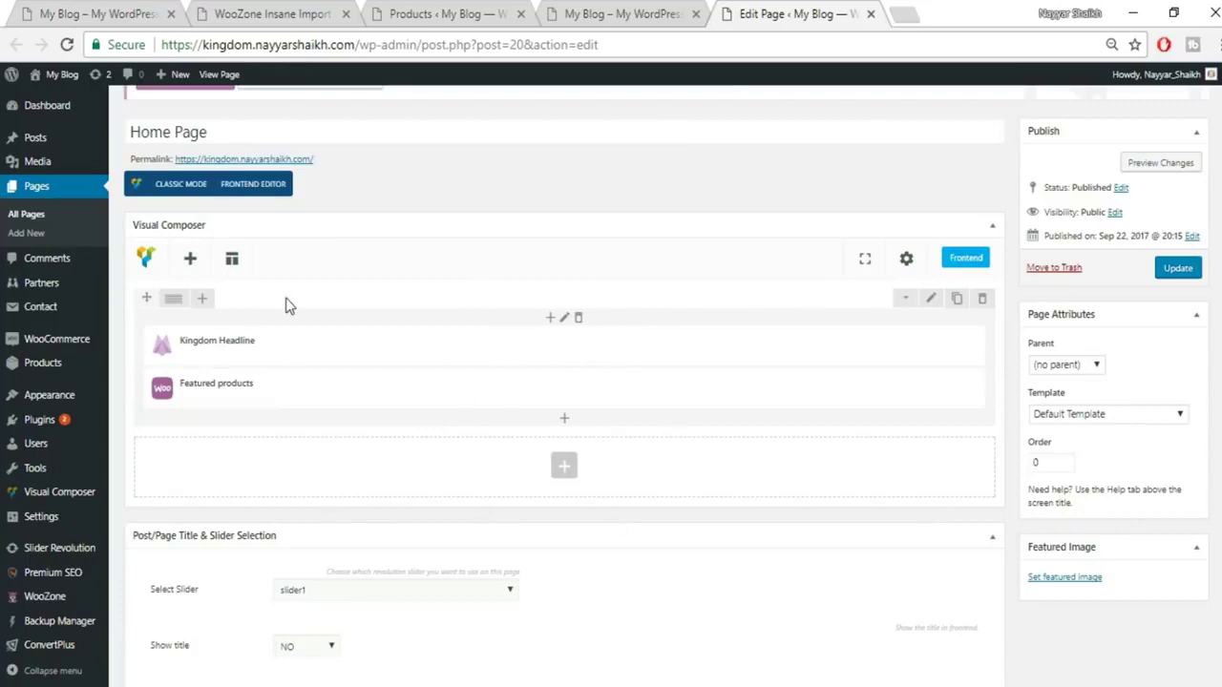
left_click(959, 302)
scroll(328, 355, "down", 1)
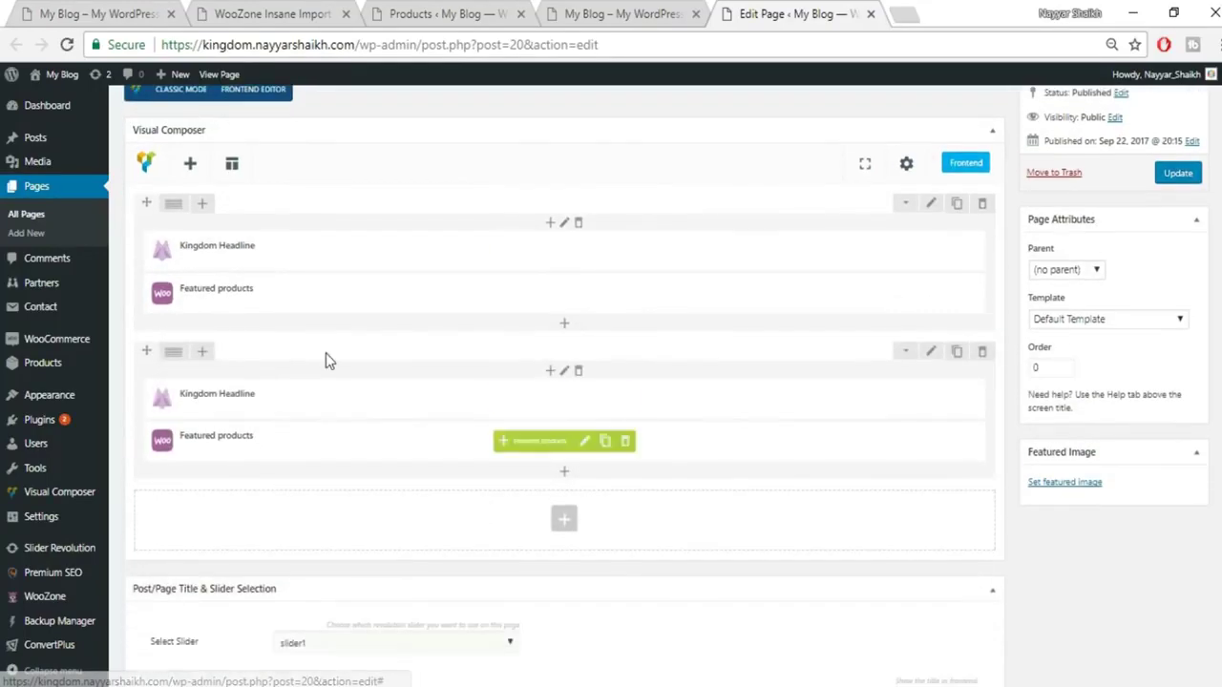
left_click(982, 353)
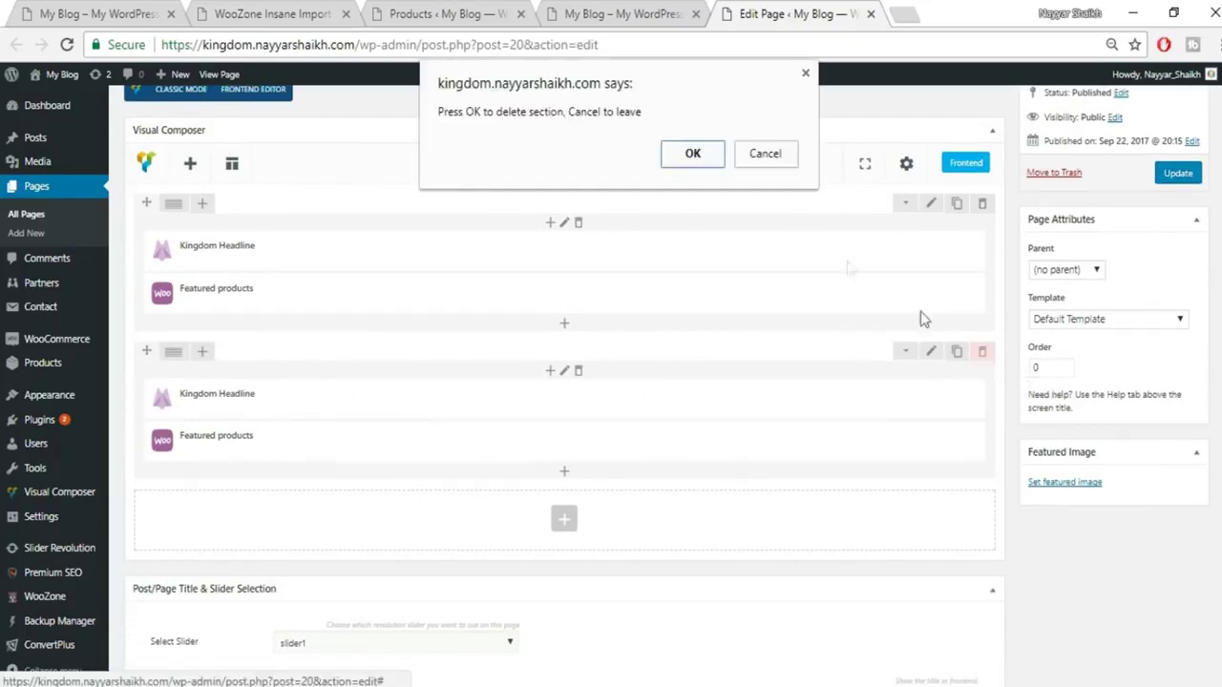
left_click(674, 156)
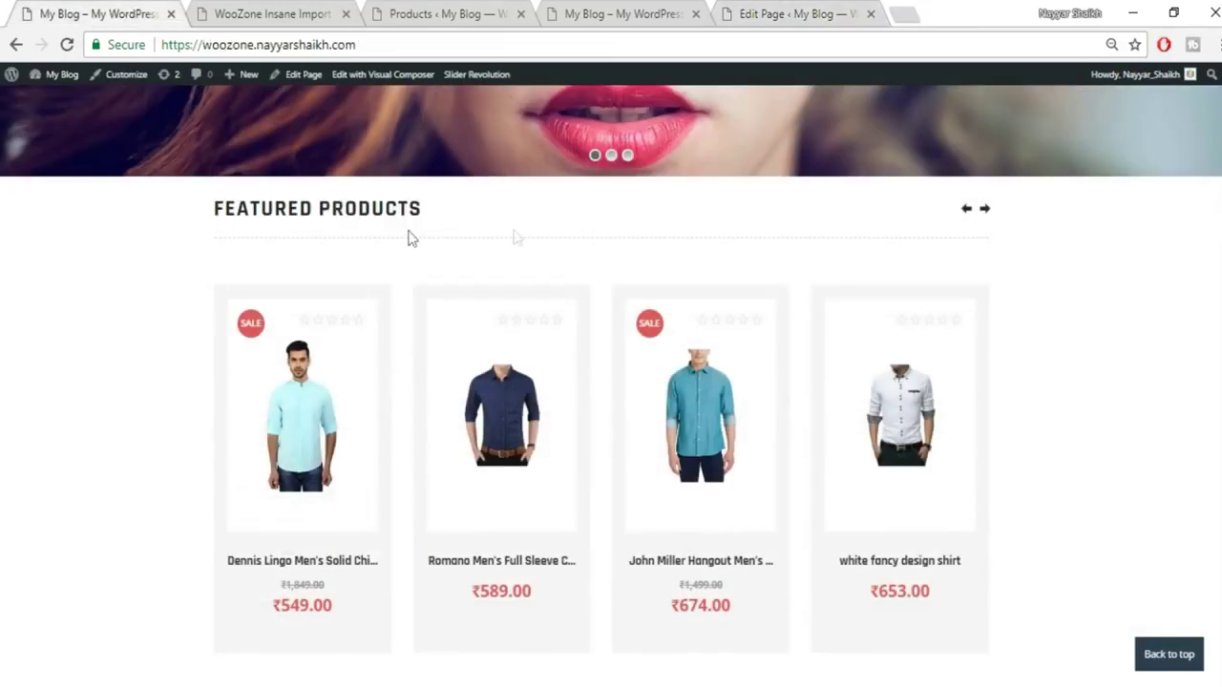
scroll(611, 487, "down", 4)
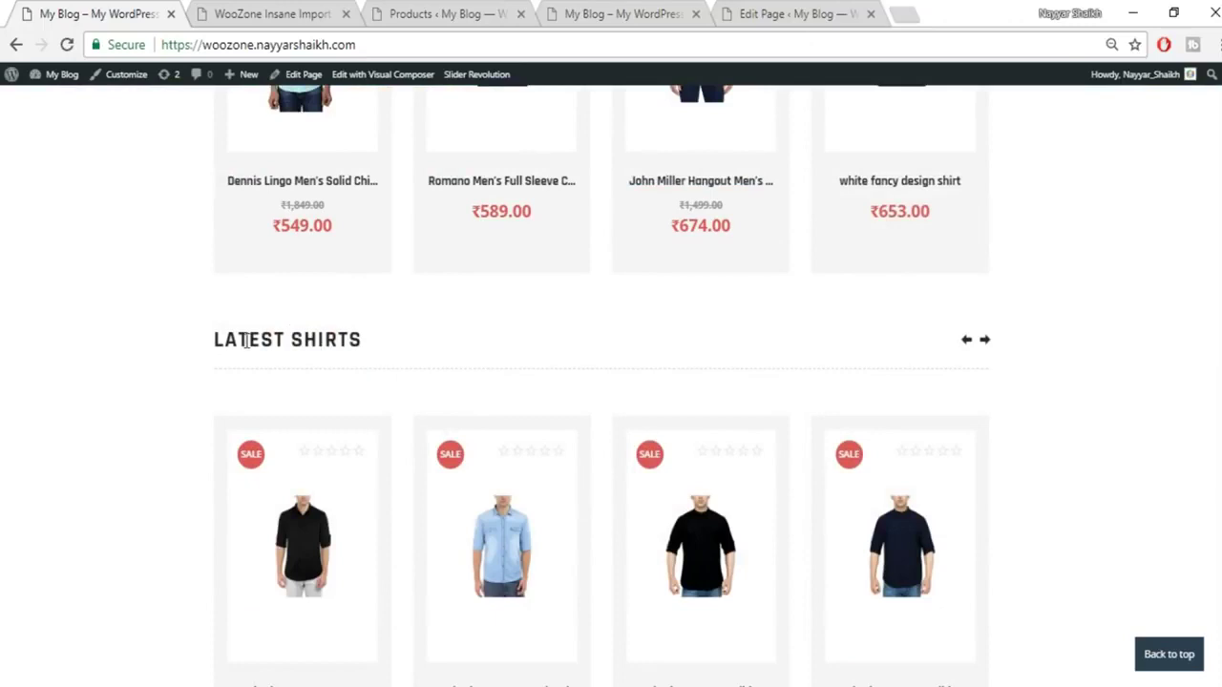
left_click_drag(385, 347, 200, 345)
left_click(735, 13)
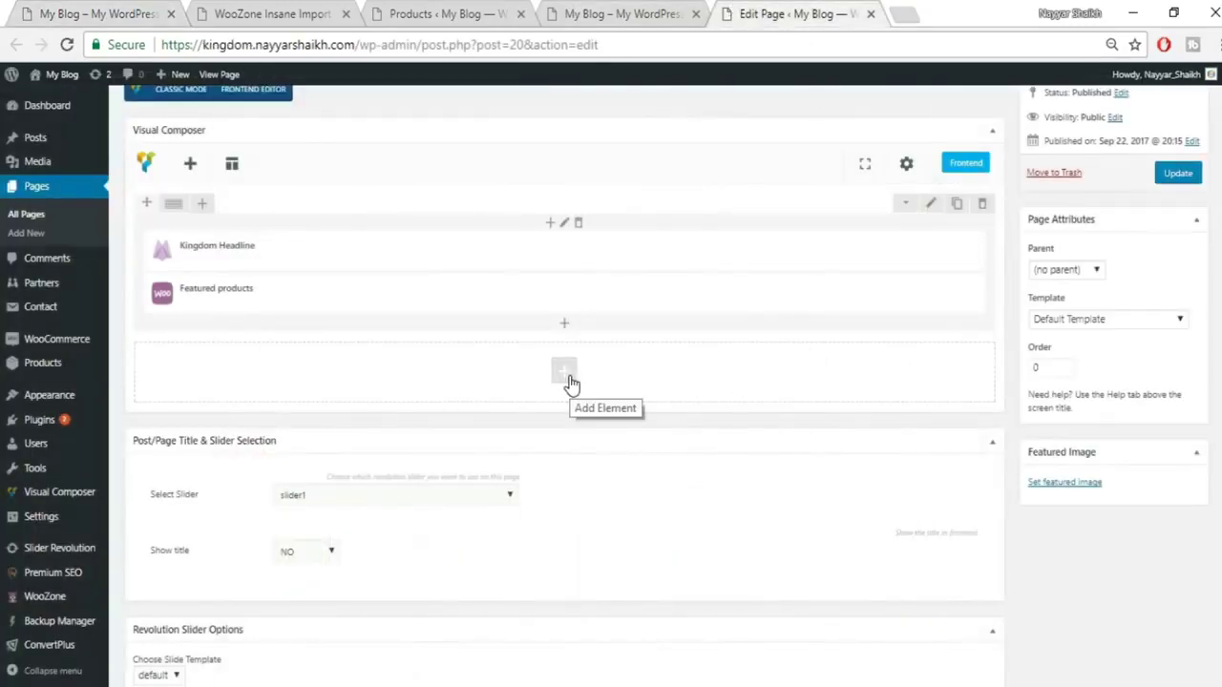
Step: Add a Kingdom Headline titled 'LATEST SHIRTS' in a new row
left_click(659, 355)
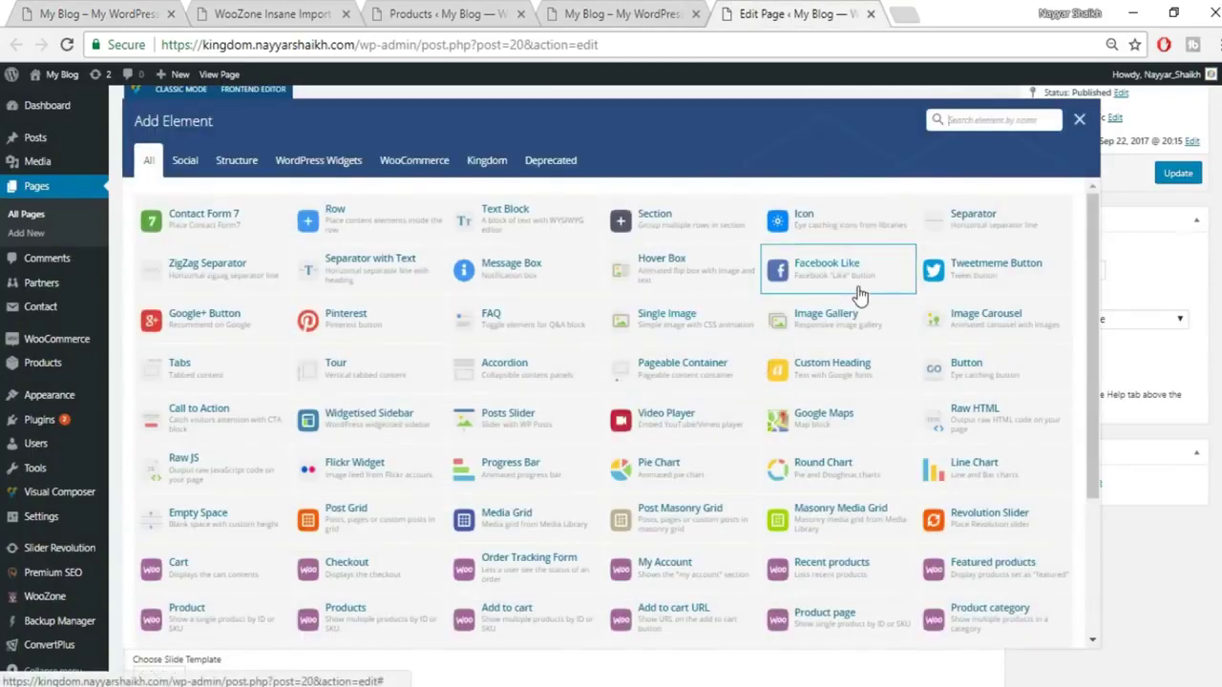
type("HEAD")
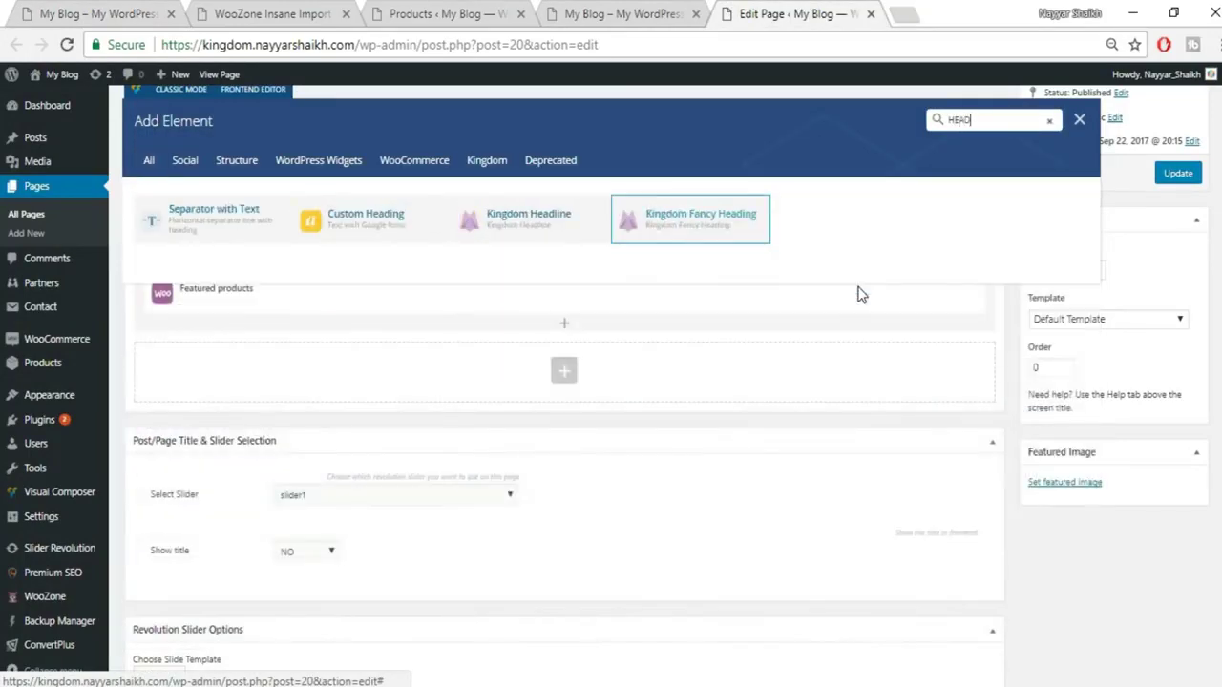
left_click(544, 235)
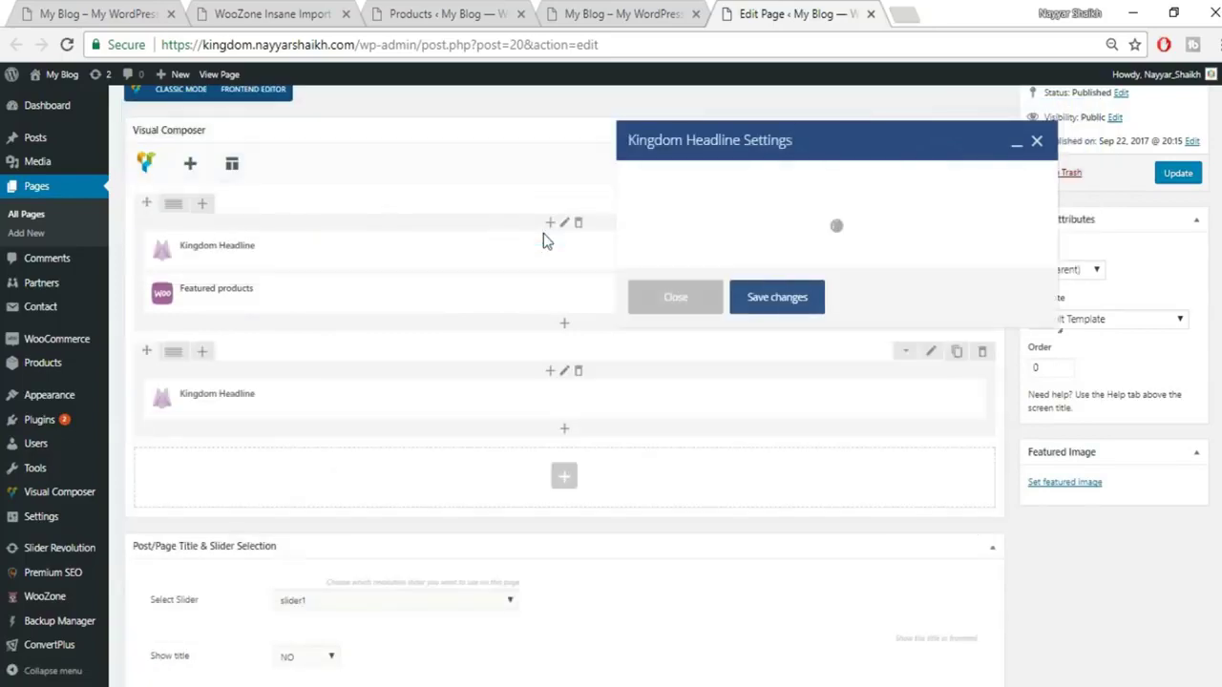
left_click(794, 228)
key("ctrl+a")
type("LATEST SHIRTS")
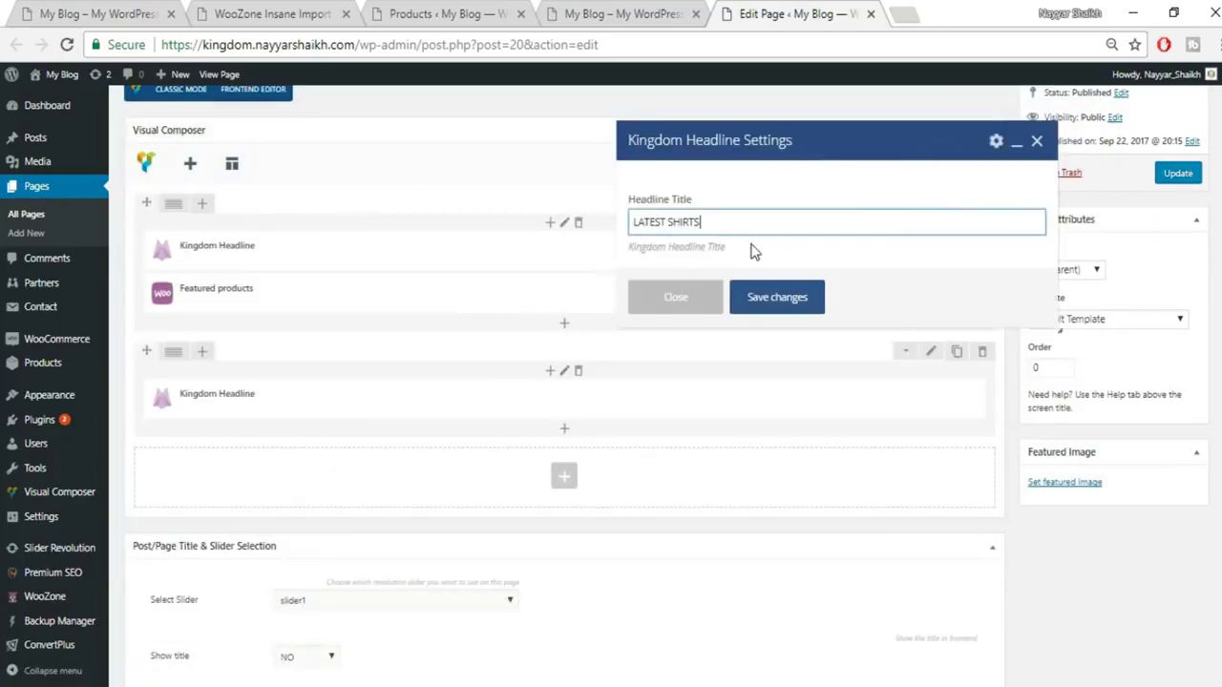
left_click(789, 297)
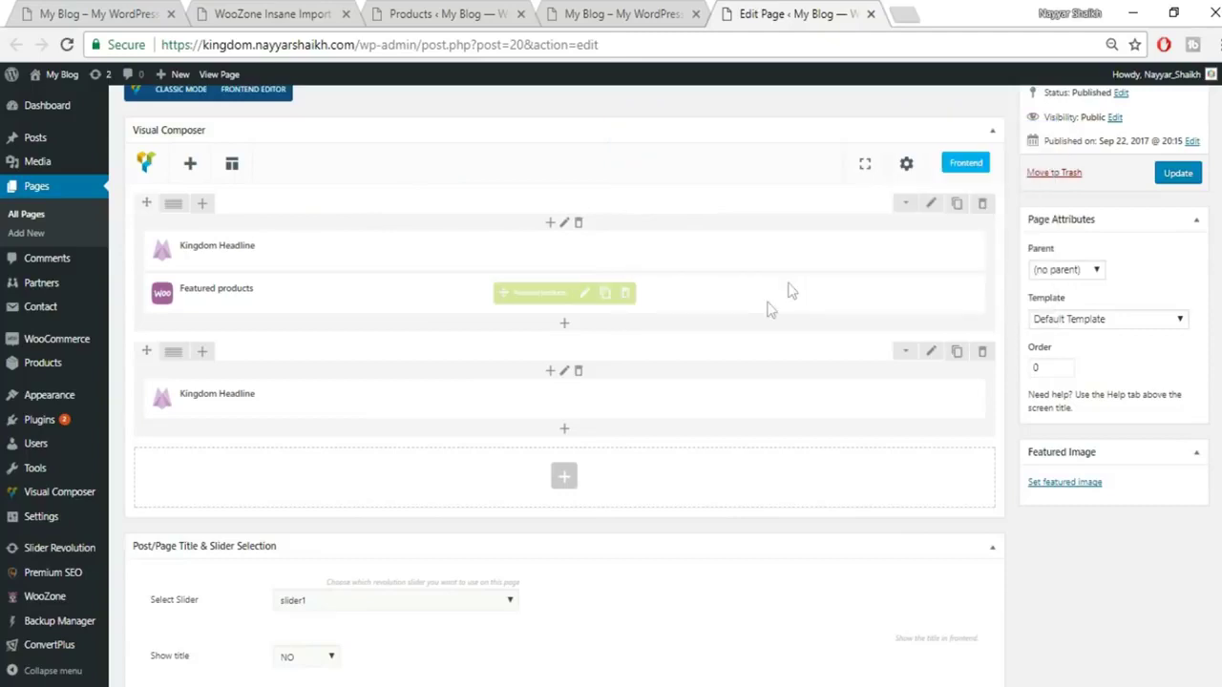
Step: Add a Product category element below it showing SHIRTS, 12 per page
left_click(564, 431)
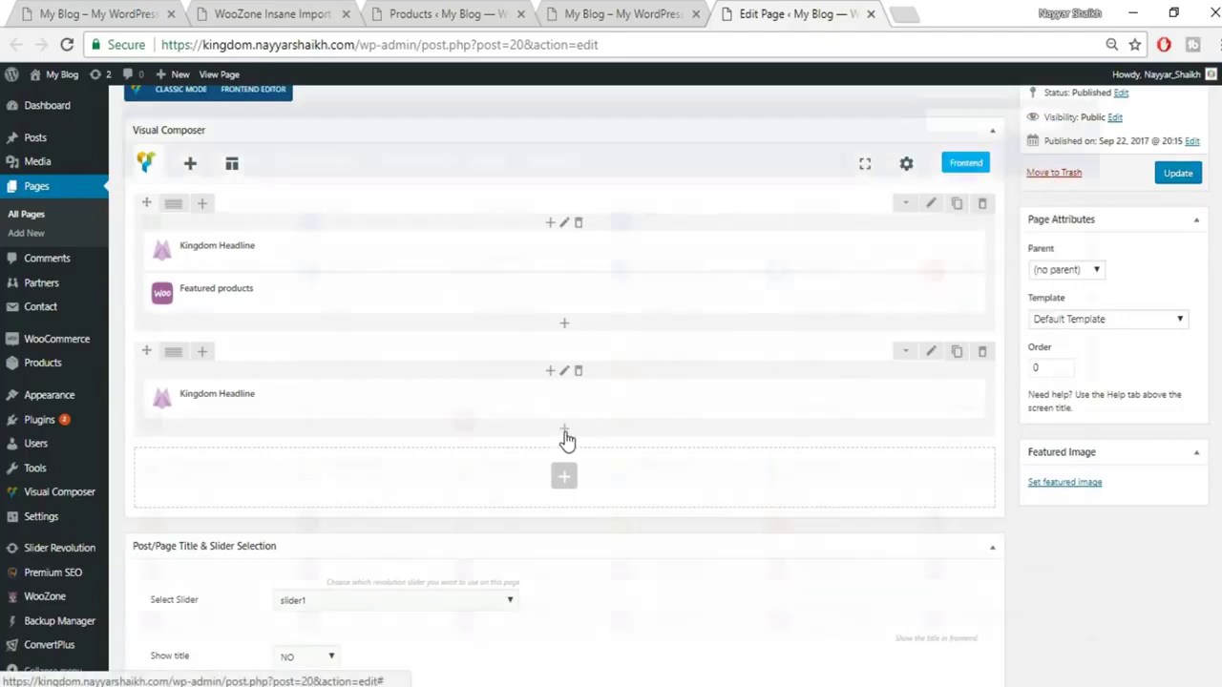
type("PRO")
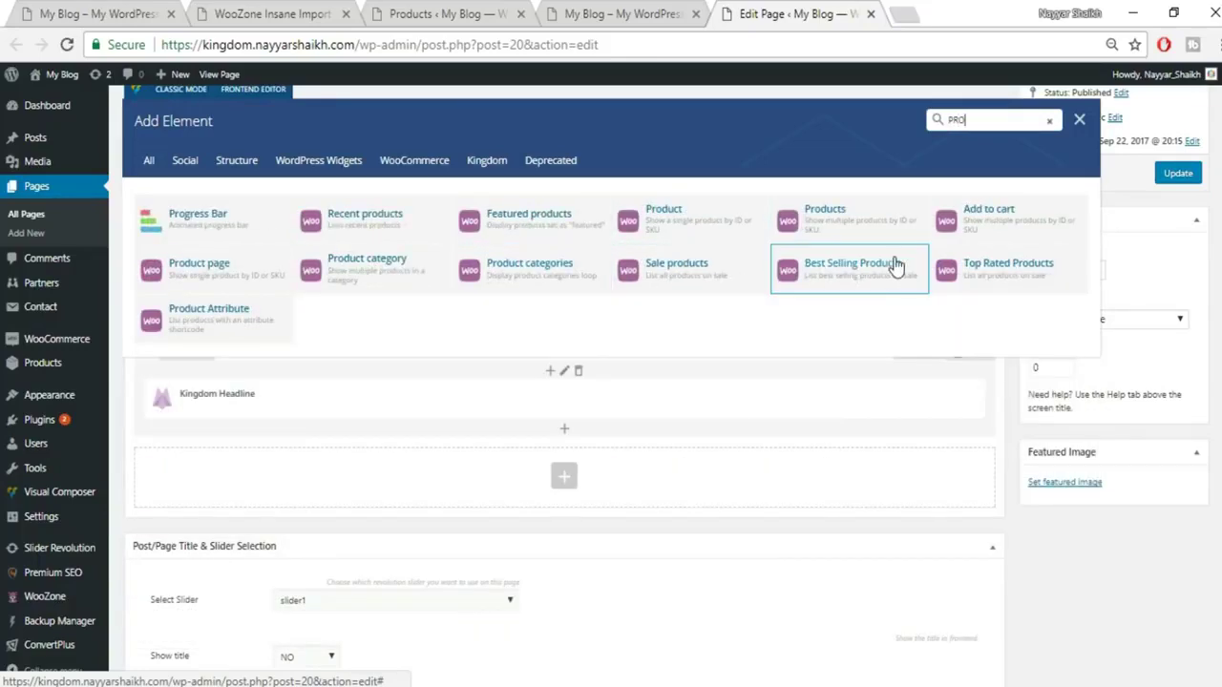
type("CATEG")
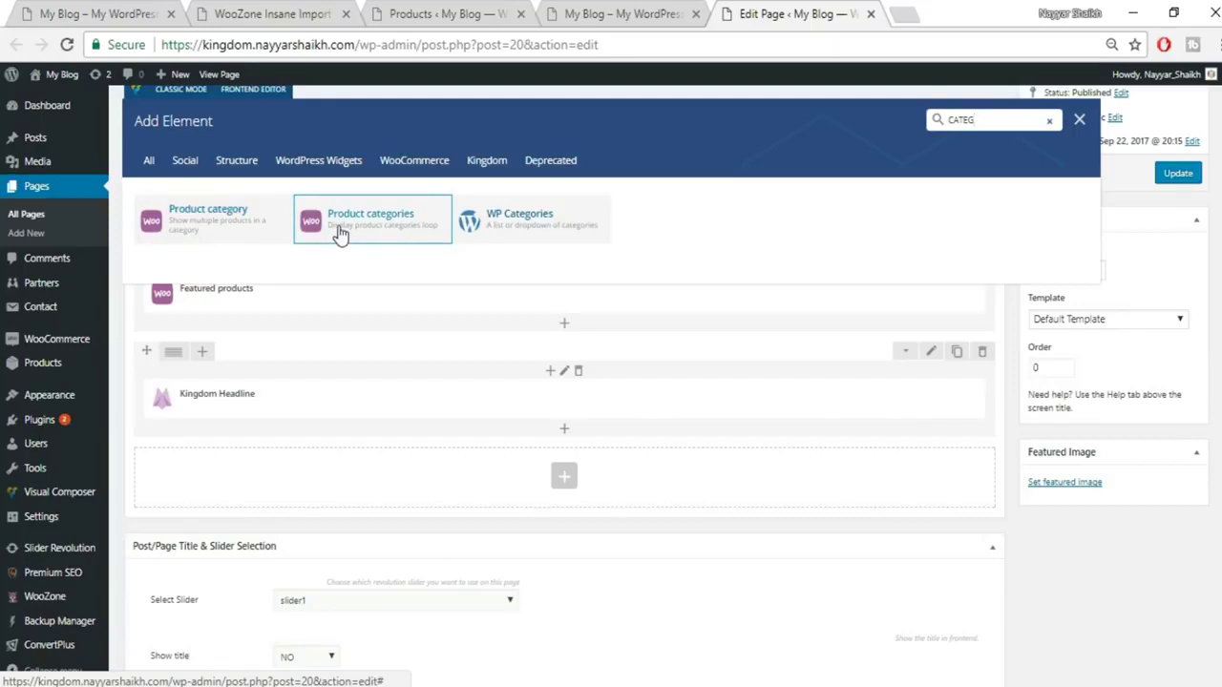
left_click(210, 237)
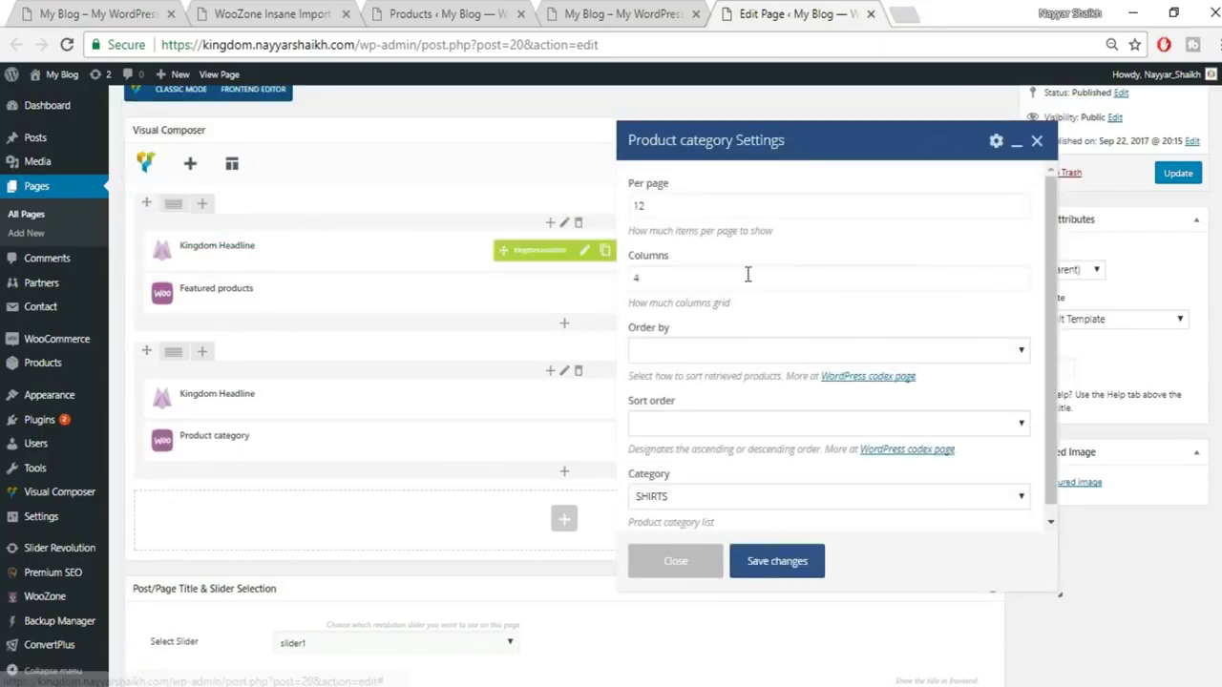
left_click_drag(707, 207, 630, 200)
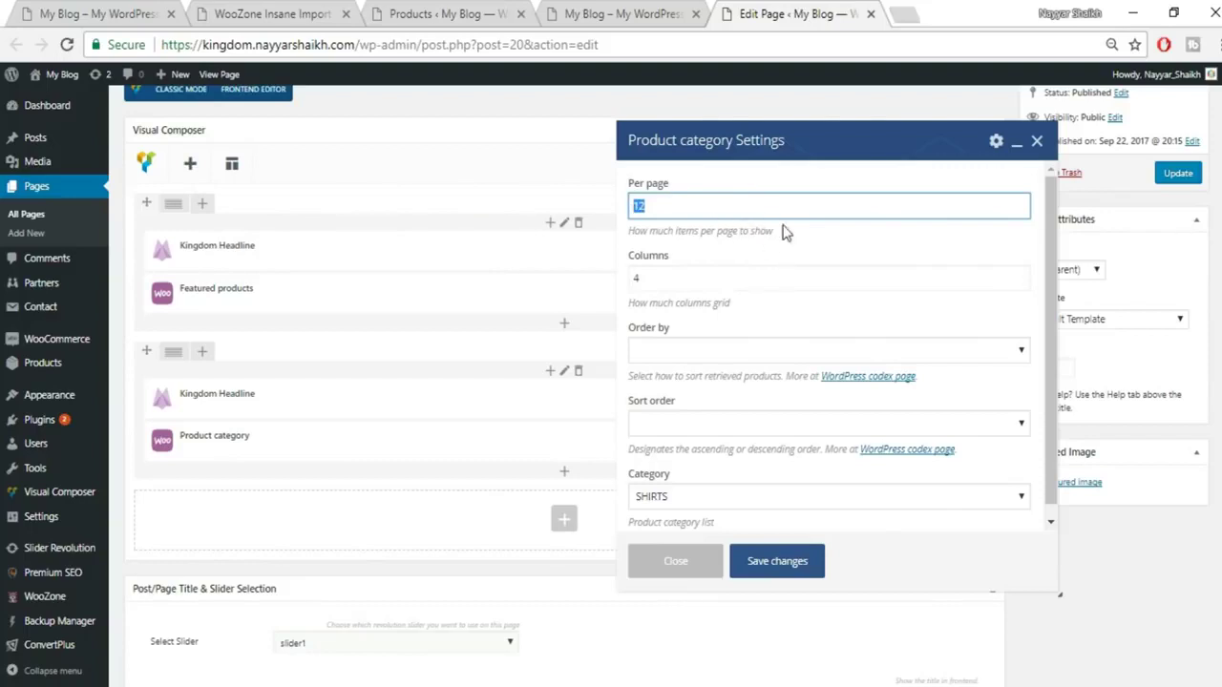
scroll(755, 435, "down", 1)
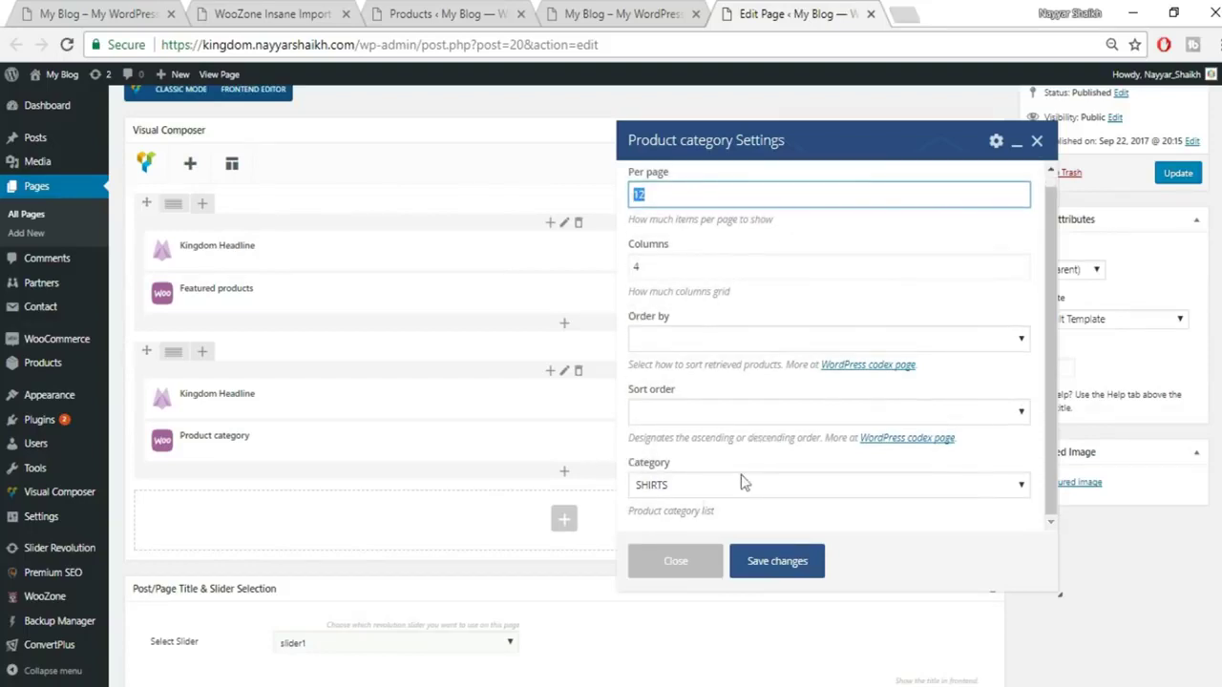
left_click(688, 485)
left_click(690, 485)
left_click(777, 562)
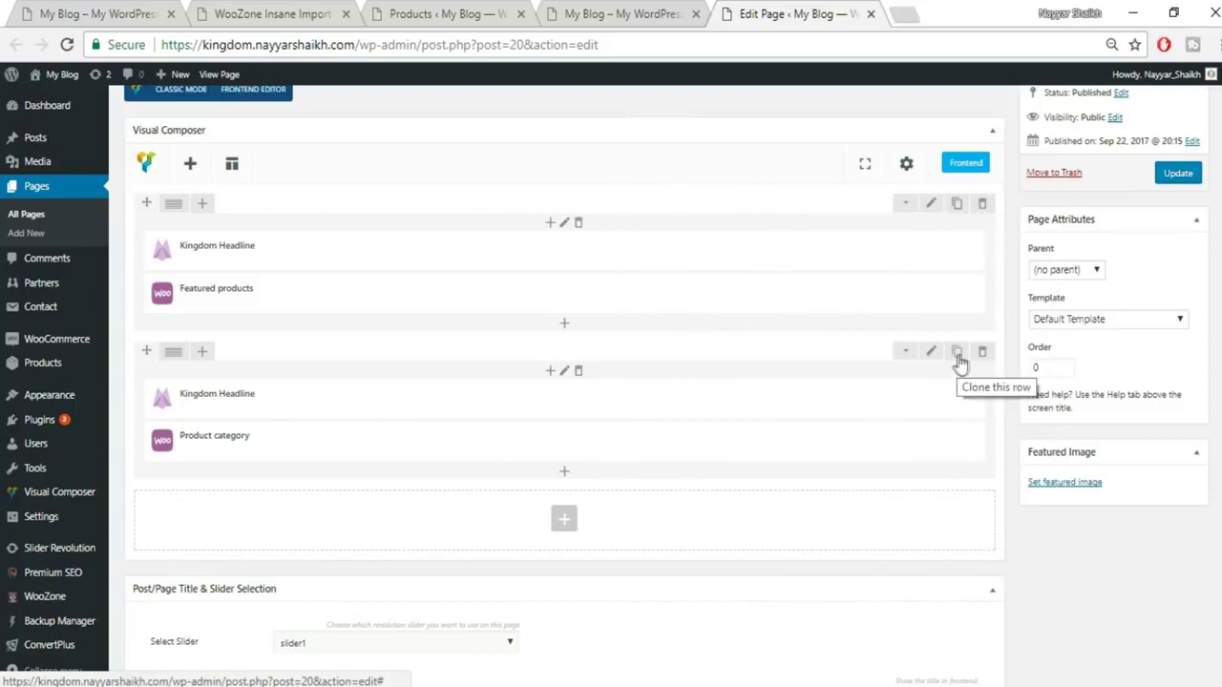
Step: Duplicate the shirts row and retitle the copy's headline 'LATEST JEANS', copied from the live shop
left_click(959, 358)
scroll(958, 357, "down", 2)
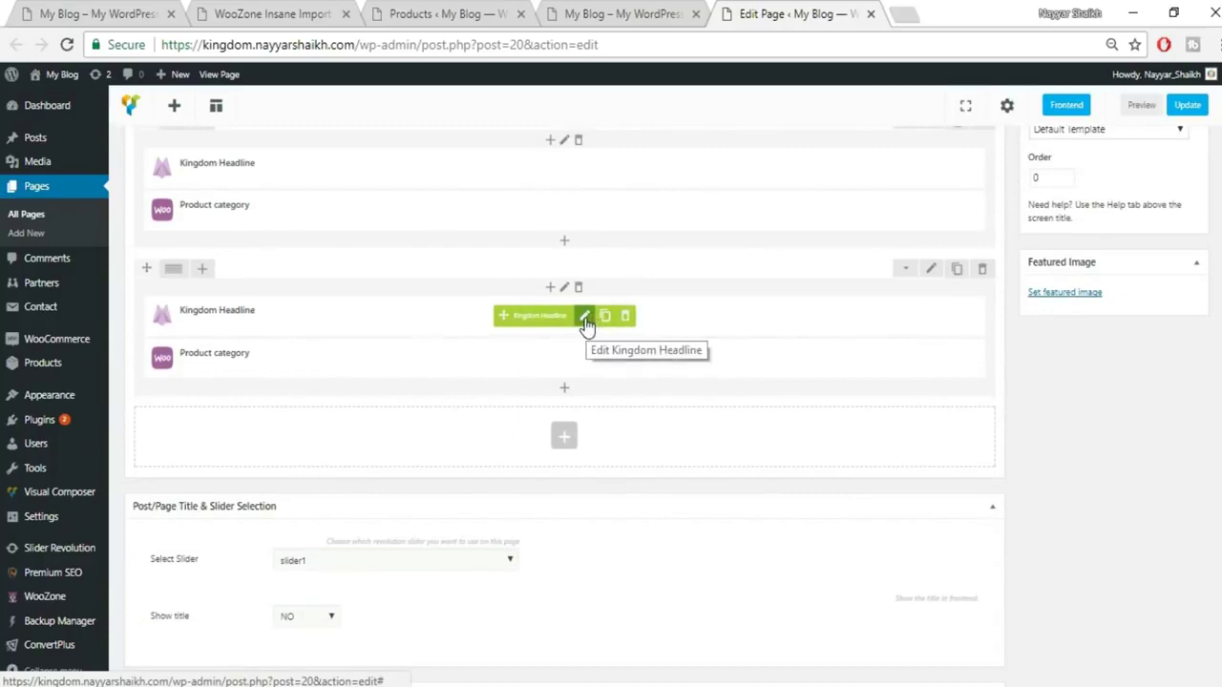
left_click(588, 318)
left_click(162, 9)
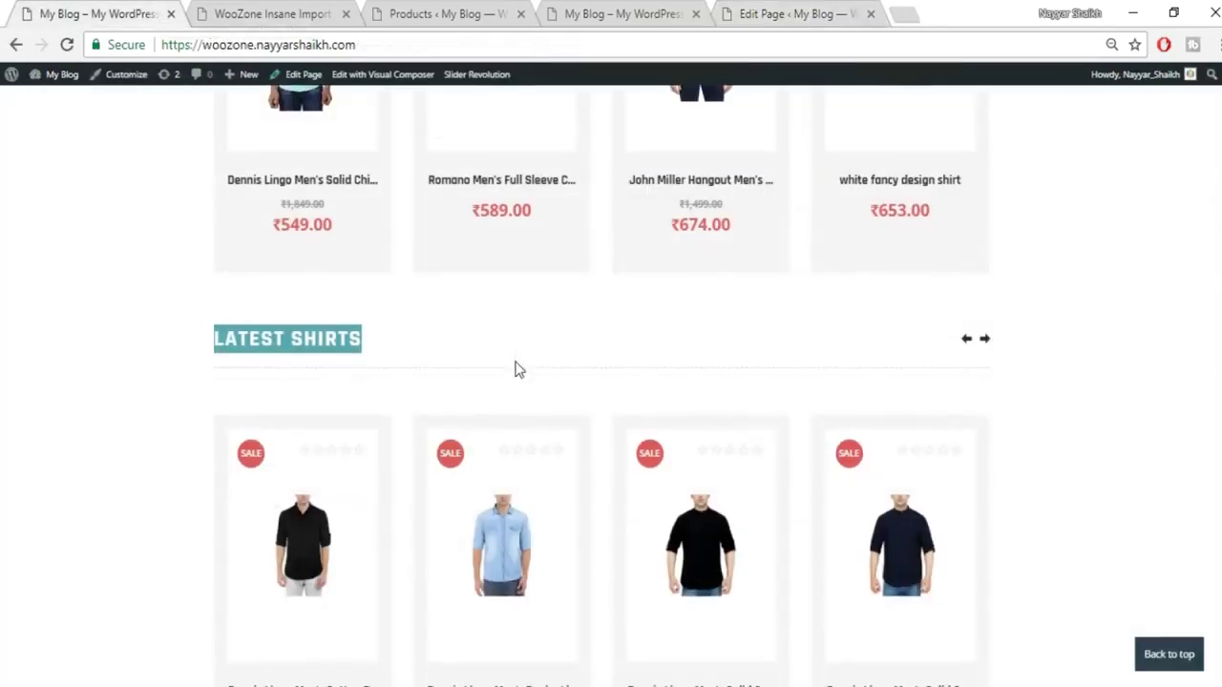
scroll(516, 369, "down", 4)
triple_click(291, 477)
key("ctrl+c")
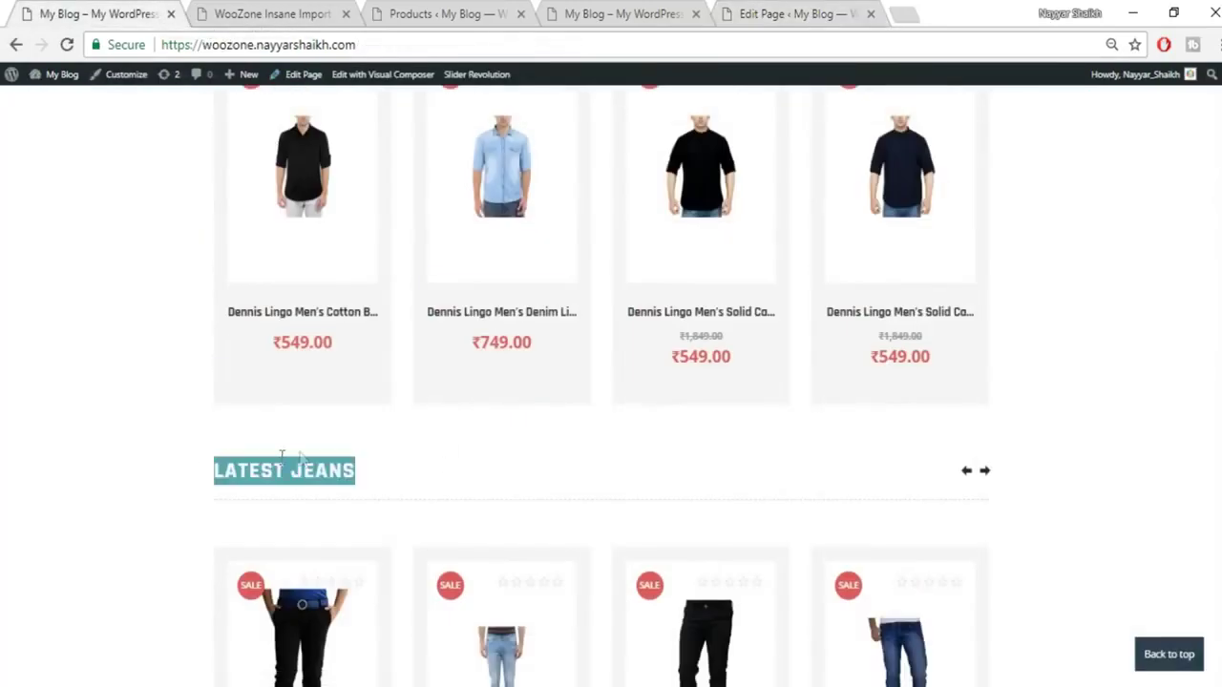
left_click(793, 9)
left_click(736, 232)
key("ctrl+a")
key("ctrl+v")
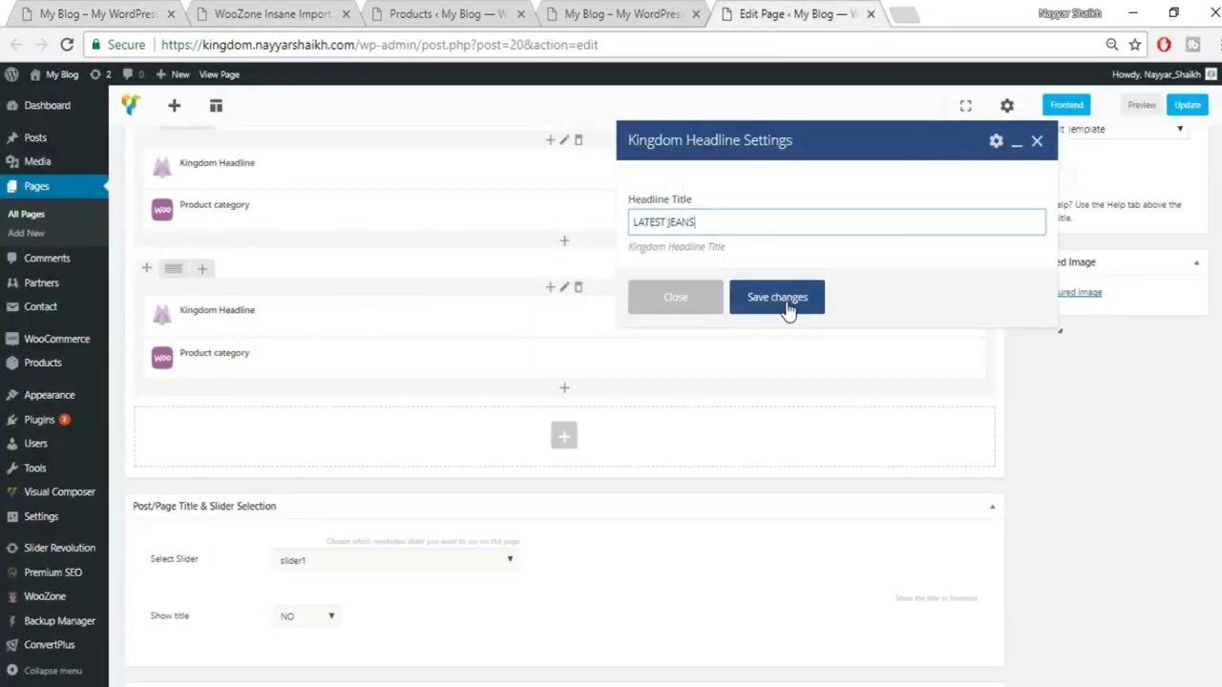
left_click(784, 304)
Step: Set the copied row's product category to JEANS
left_click(584, 361)
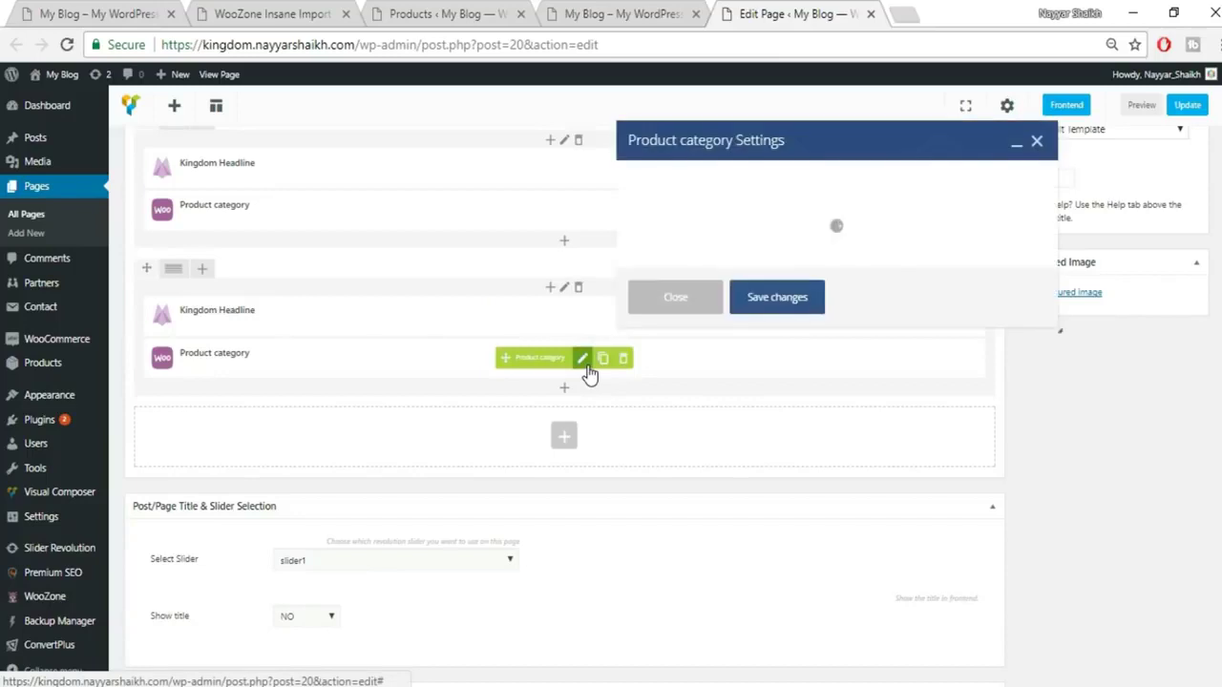
scroll(764, 421, "down", 1)
left_click(709, 489)
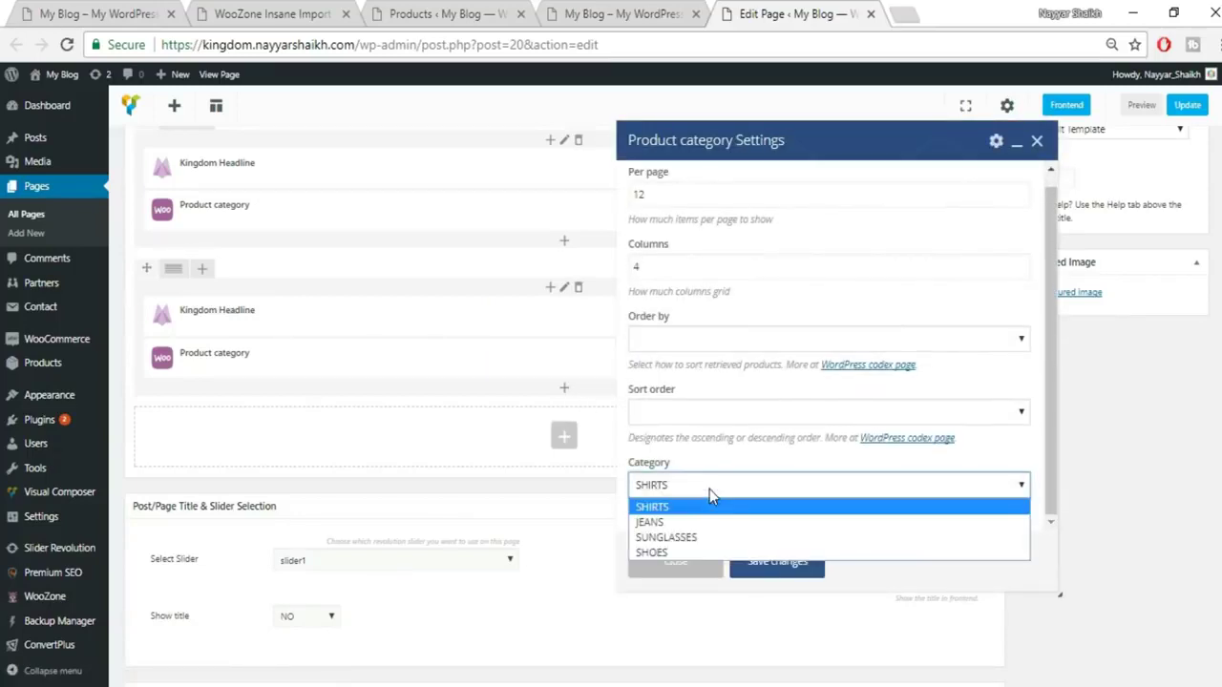
left_click(678, 524)
left_click(774, 561)
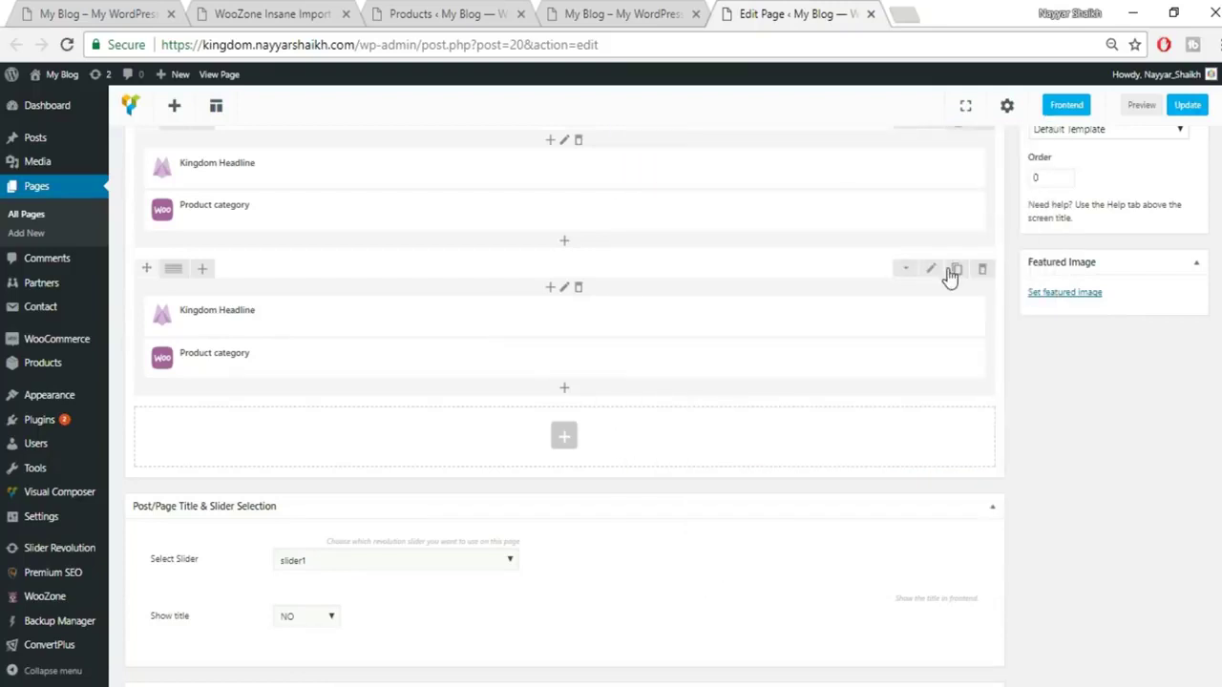
Step: Open the newest row's headline settings and check the live shop's next section
scroll(1115, 363, "down", 1)
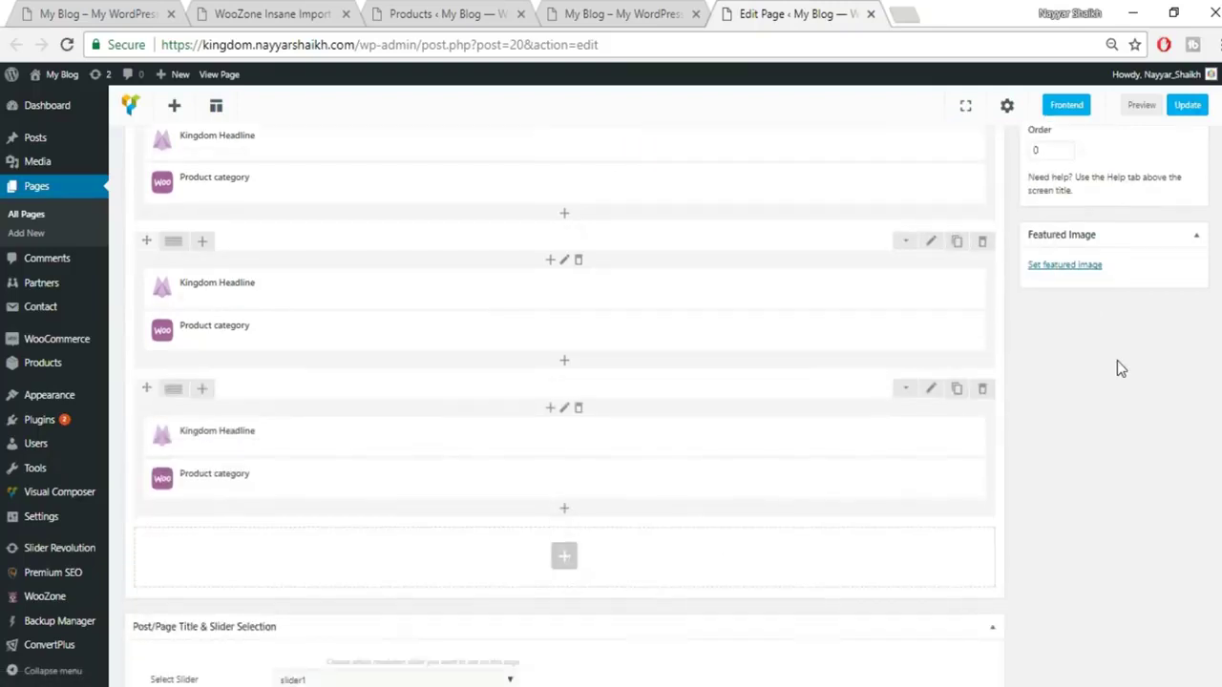
left_click(586, 370)
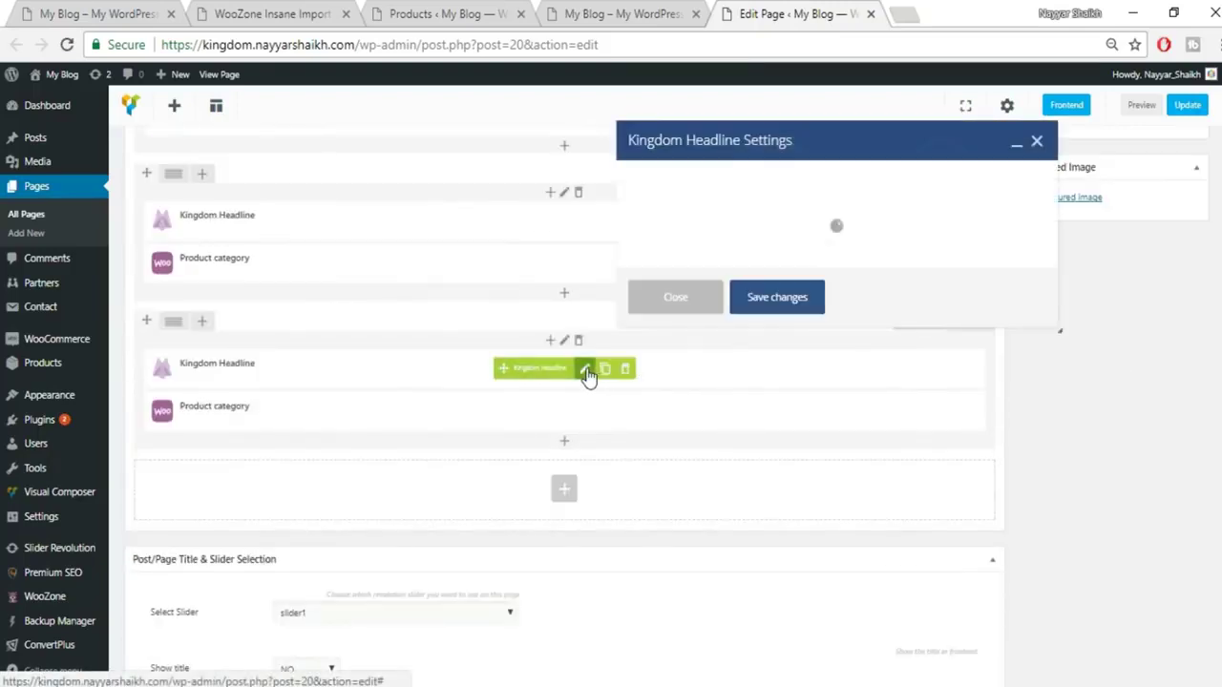
left_click(139, 10)
scroll(611, 512, "down", 5)
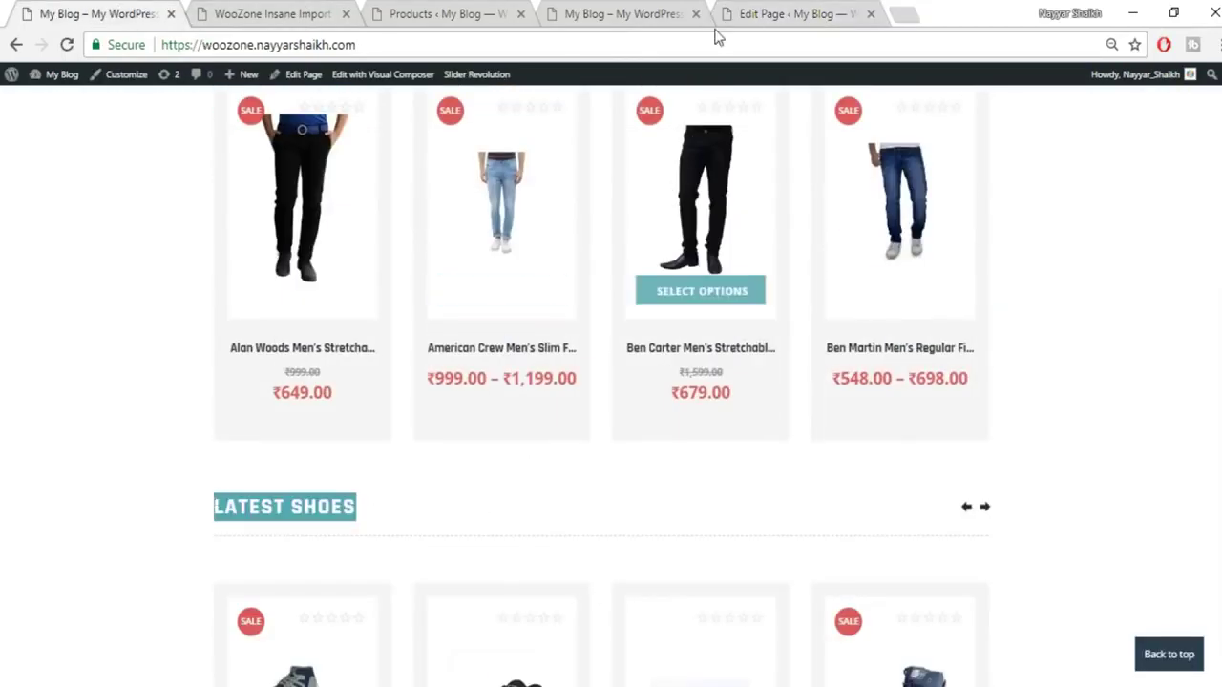
Step: Save the row's headline and set its product category to SHOES
left_click(788, 13)
triple_click(747, 233)
left_click(775, 297)
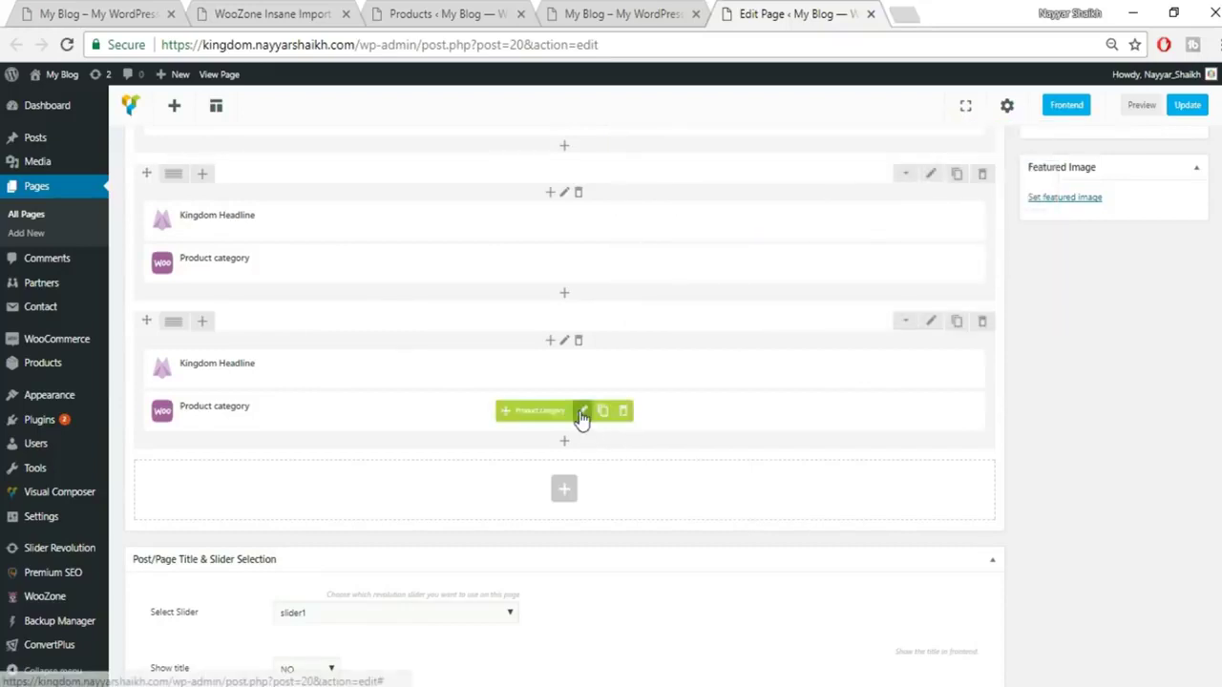
left_click(581, 412)
scroll(889, 366, "down", 1)
left_click(718, 487)
left_click(693, 549)
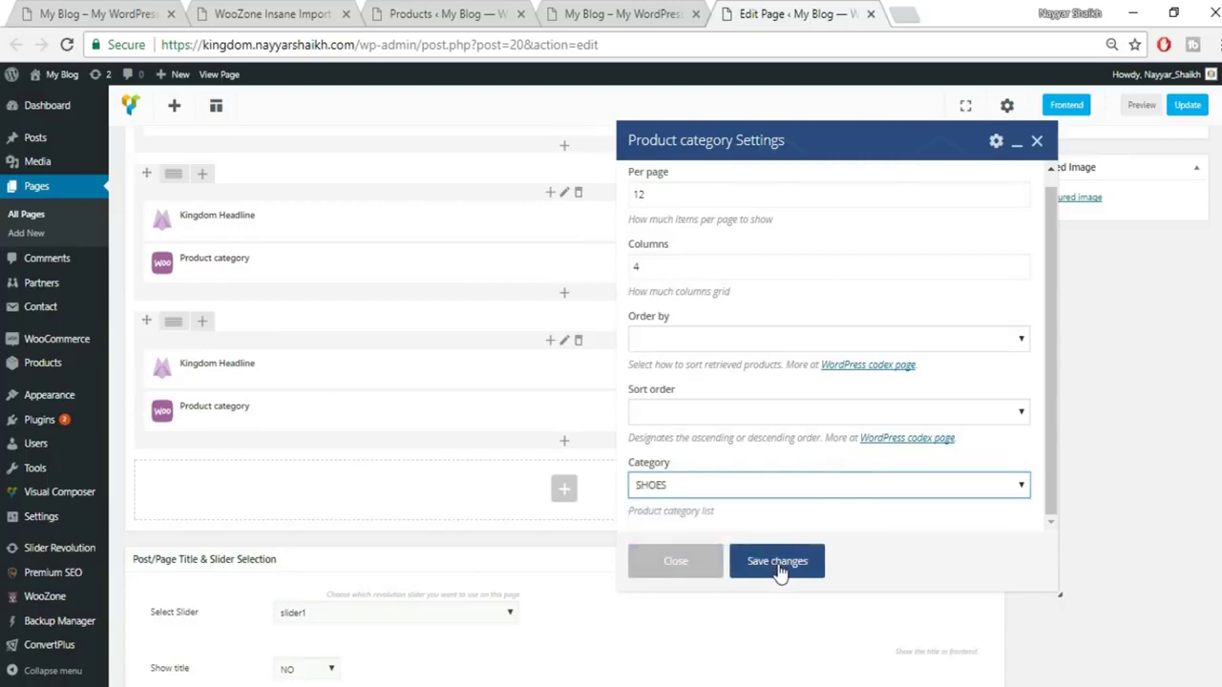
left_click(775, 562)
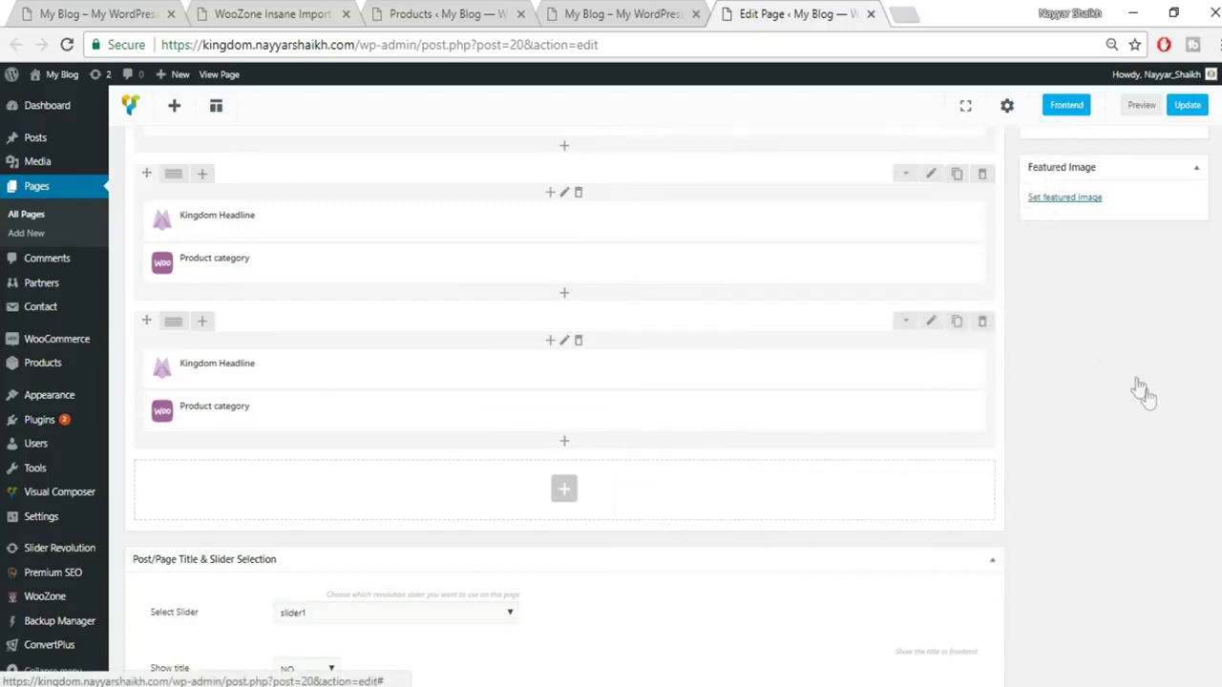
Step: Retitle the last section's headline 'Latest Sunglasses'
scroll(1151, 409, "down", 1)
mouse_move(430, 344)
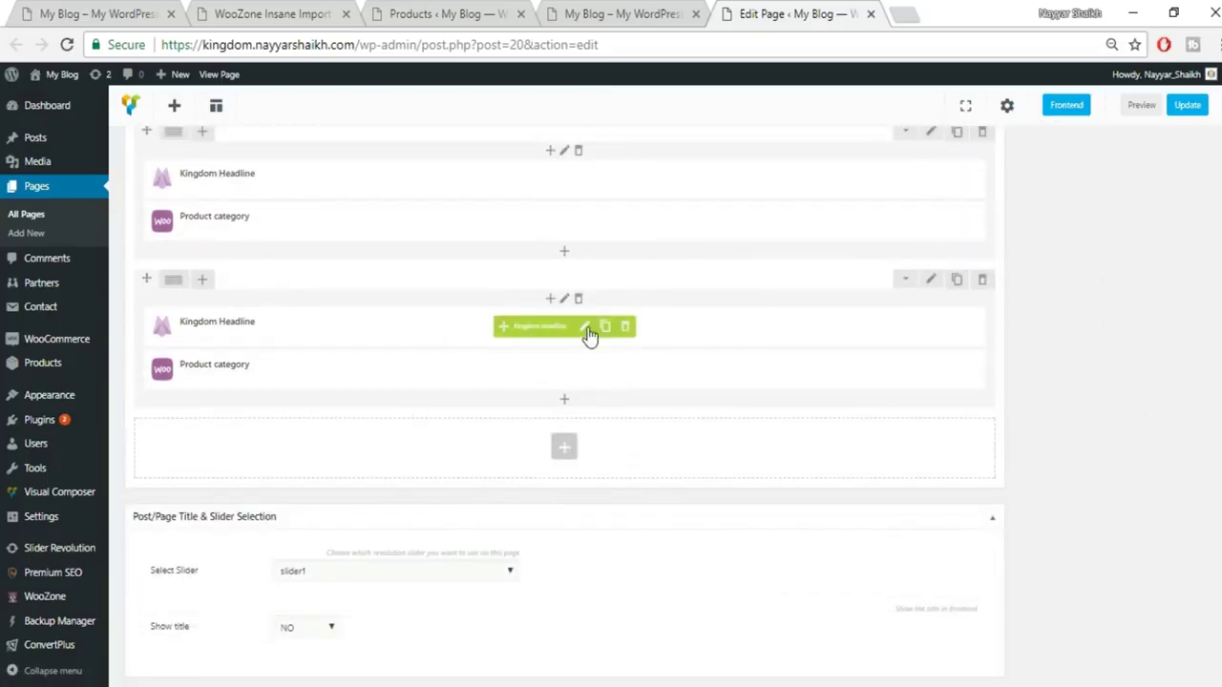
left_click(586, 330)
left_click(99, 12)
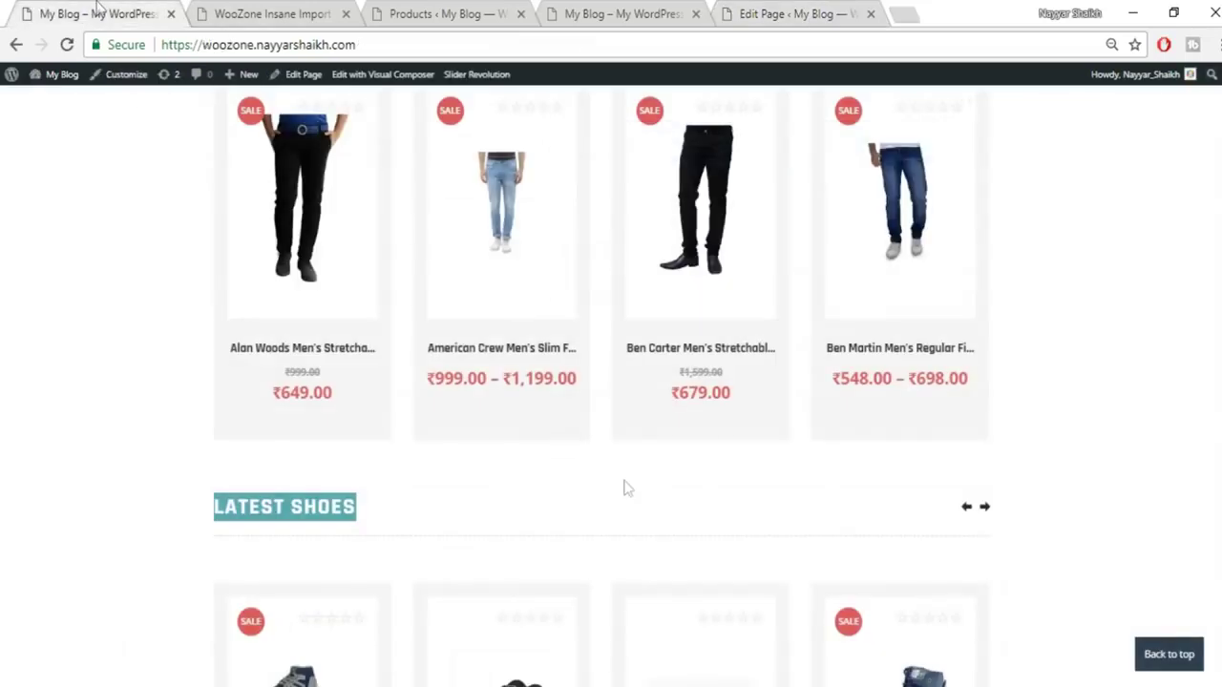
scroll(603, 594, "down", 4)
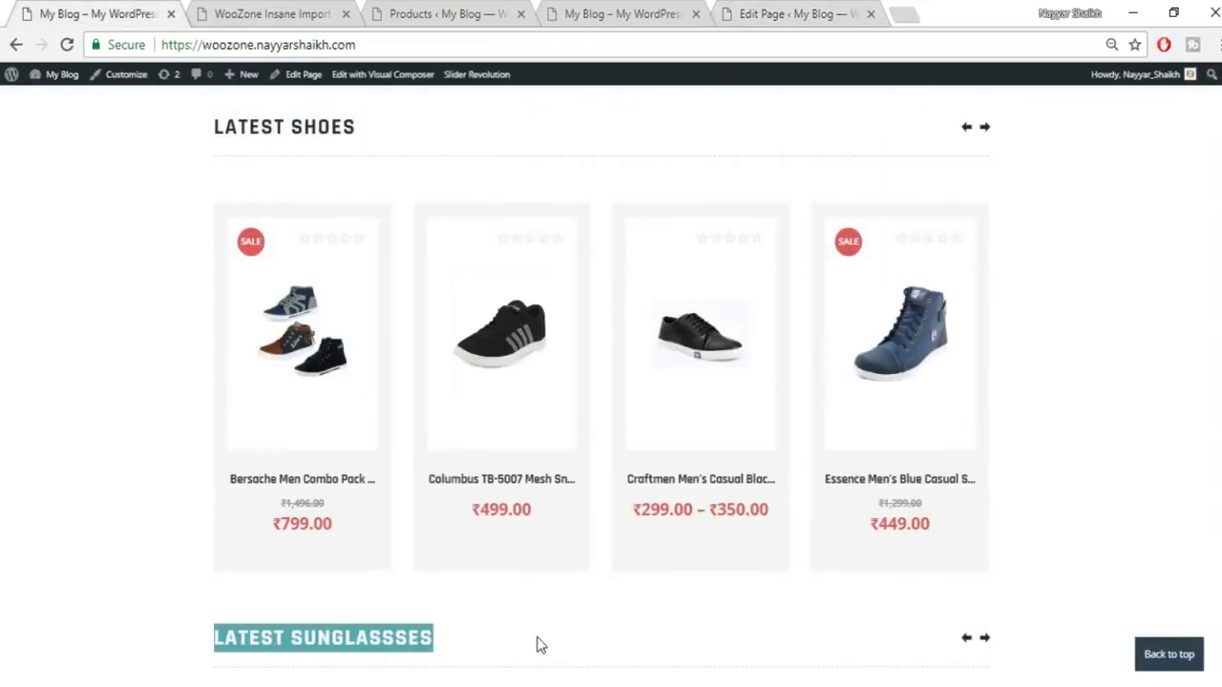
left_click(807, 12)
type("Latest Sunglasses")
left_click(794, 300)
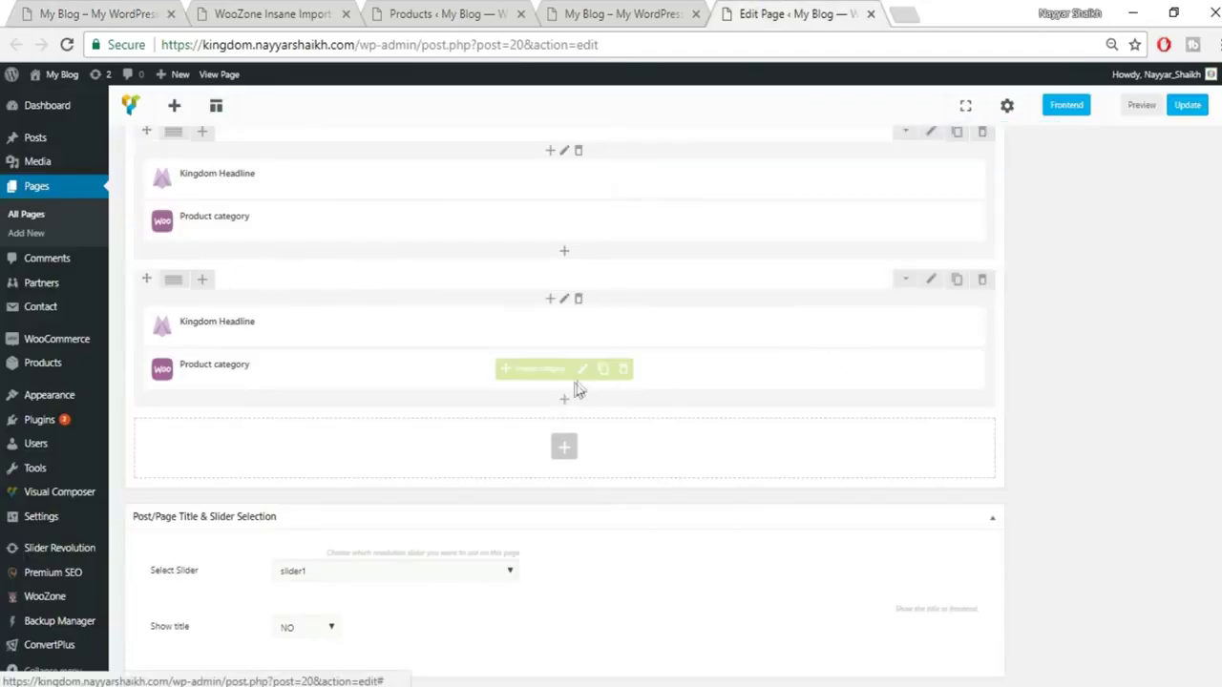
Step: Set the last product category to SUNGLASSES and update the Home Page
left_click(583, 369)
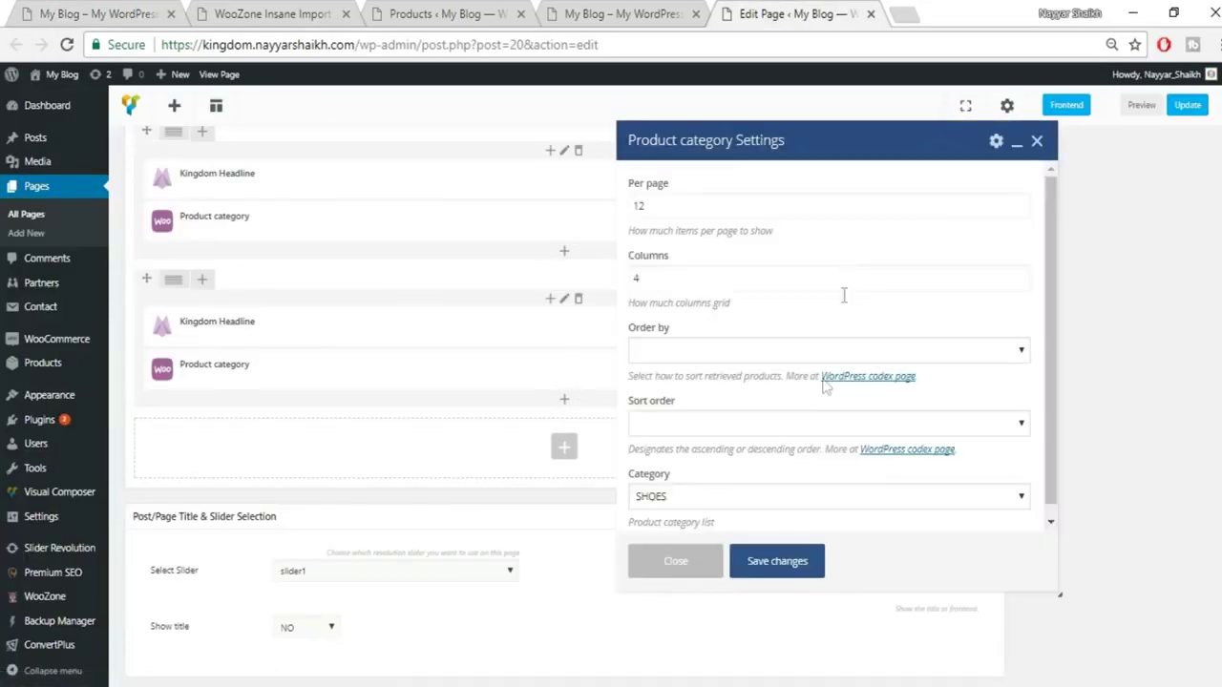
scroll(766, 503, "down", 1)
left_click(740, 491)
left_click(718, 539)
left_click(764, 561)
scroll(1131, 409, "up", 10)
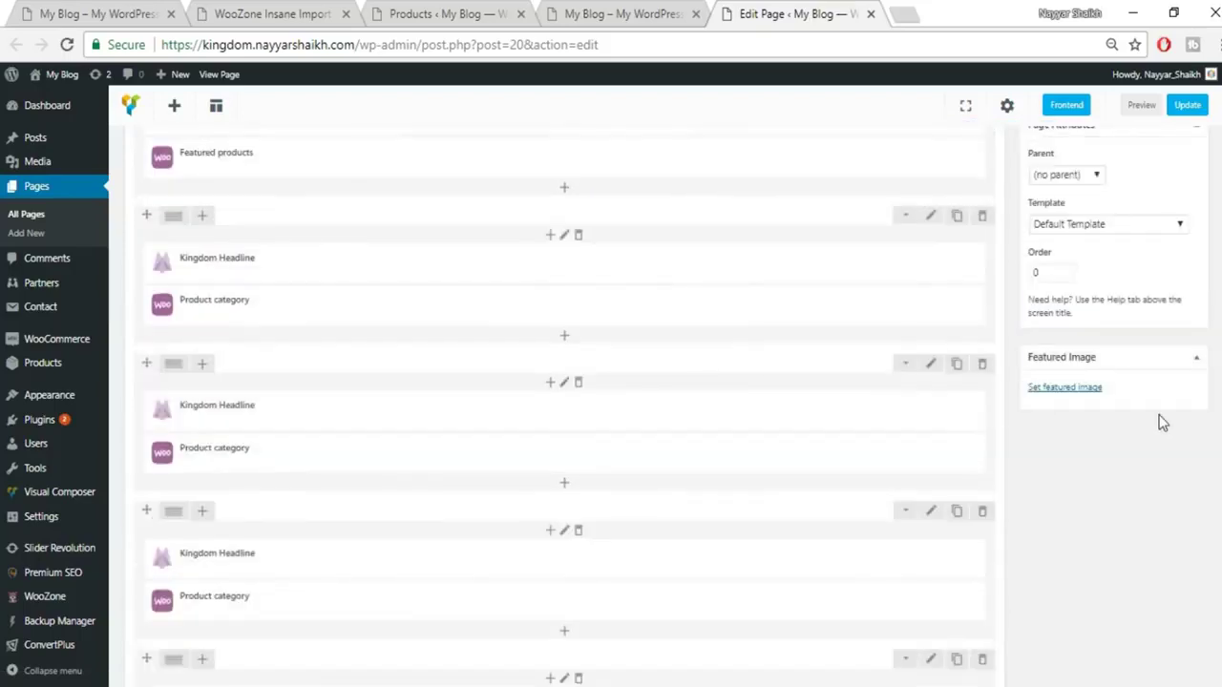
left_click(1178, 459)
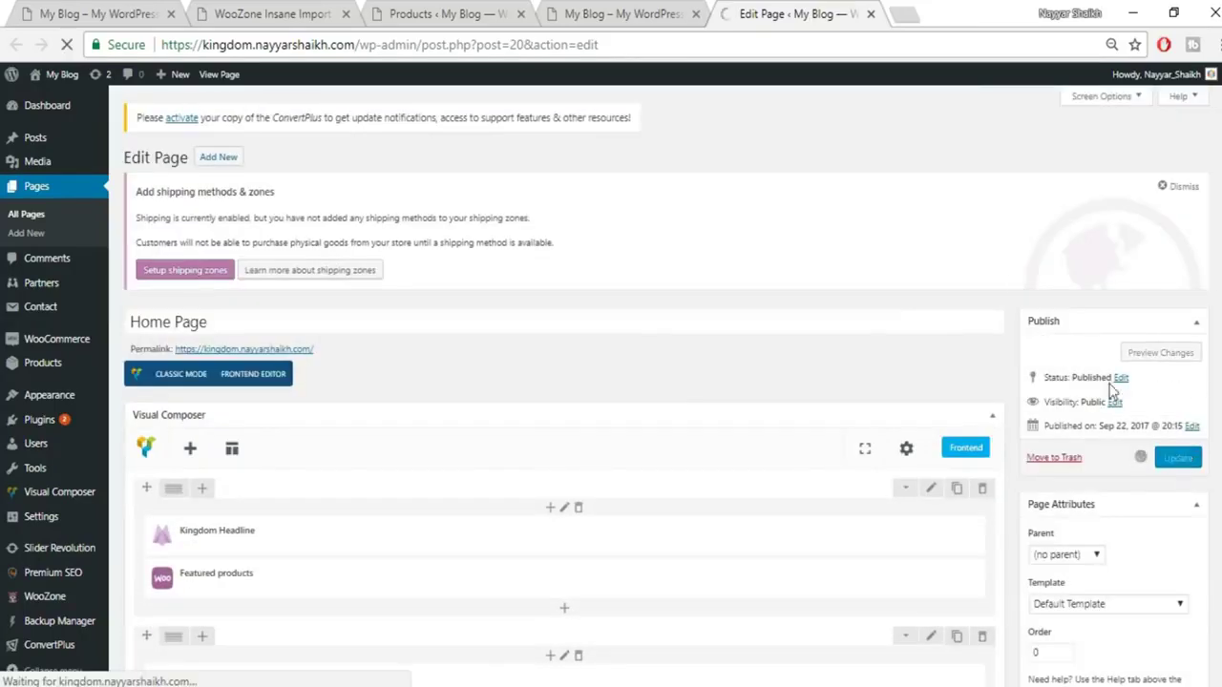
Step: Reload the live Kingdom storefront and scroll to the featured products row
left_click(638, 19)
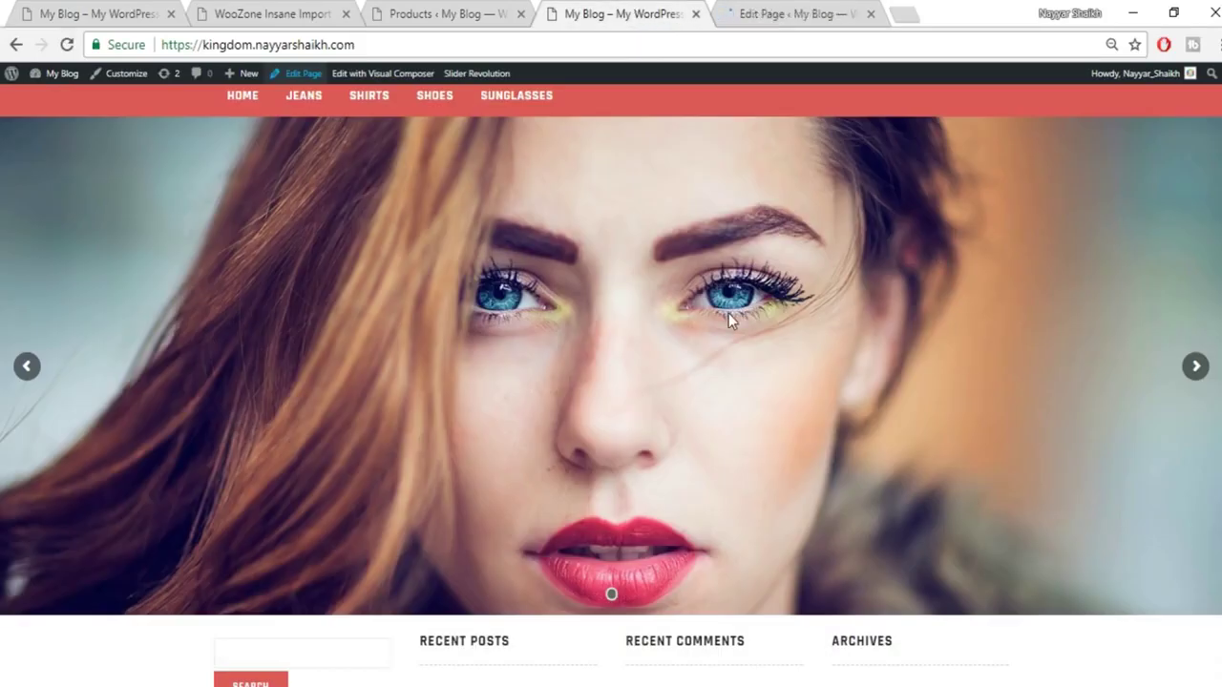
scroll(745, 382, "down", 3)
scroll(759, 434, "up", 3)
scroll(761, 442, "up", 2)
left_click(67, 45)
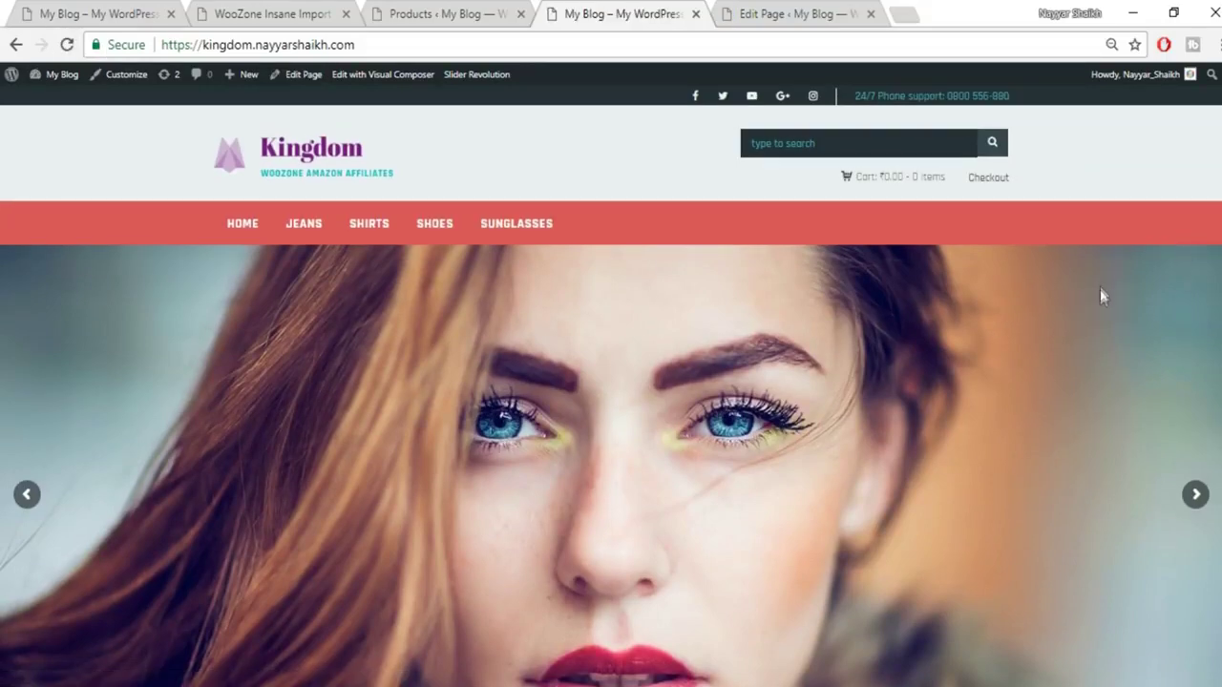
scroll(1100, 290, "down", 5)
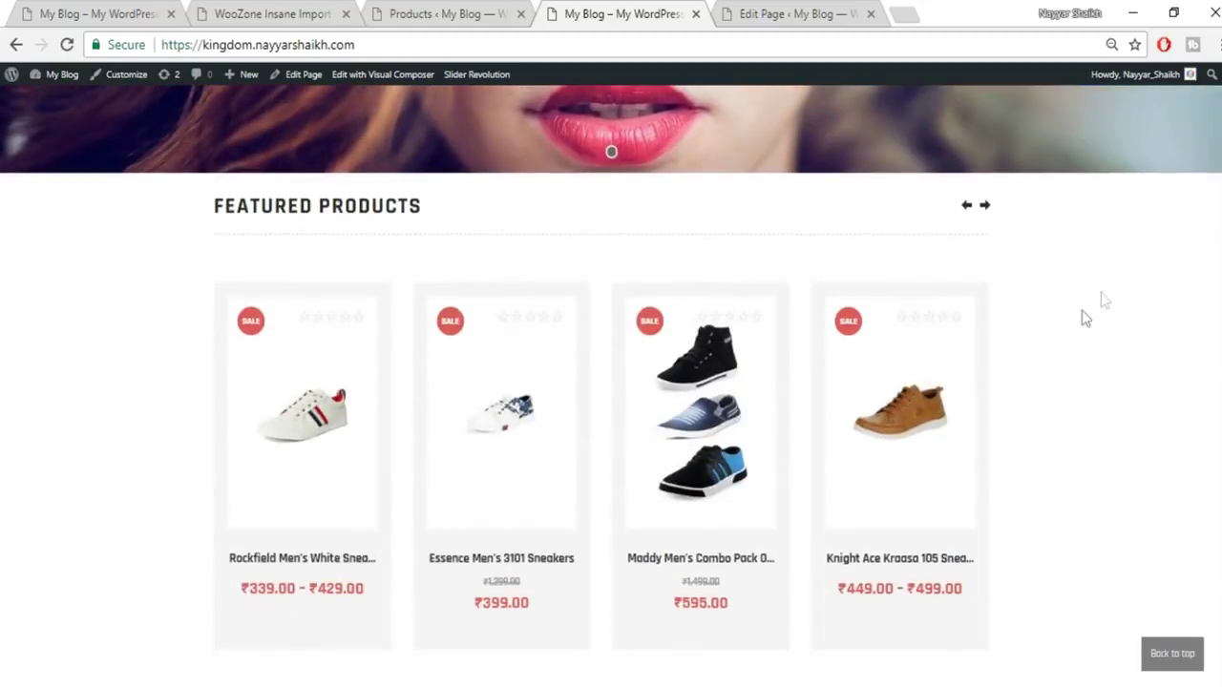
scroll(1103, 300, "down", 1)
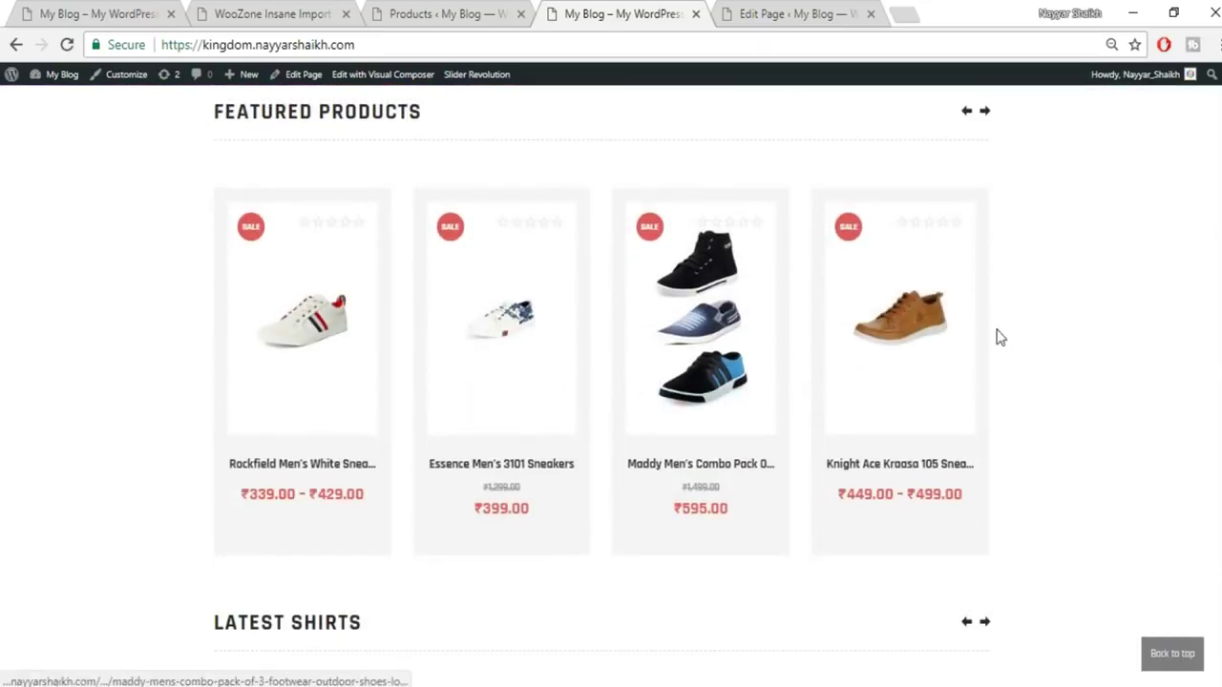
Step: Advance the featured carousel twice, then scroll past the shirts, jeans, shoes and sunglasses rows
left_click(985, 112)
left_click(985, 111)
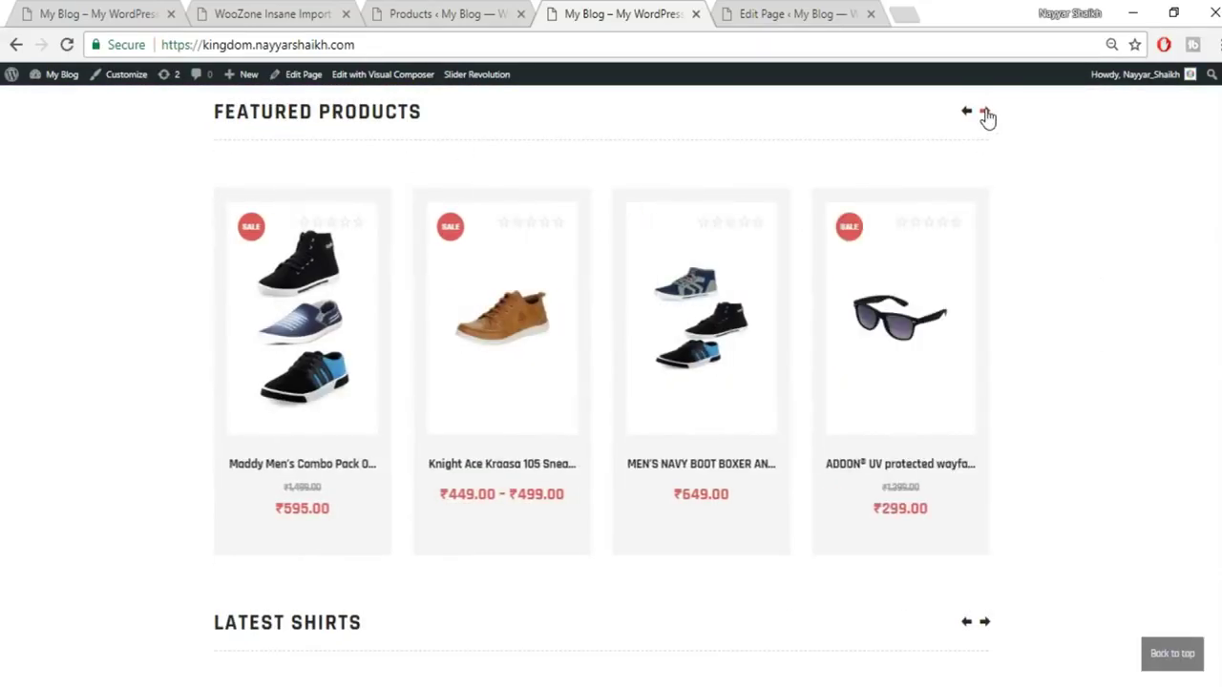
scroll(1170, 368, "down", 3)
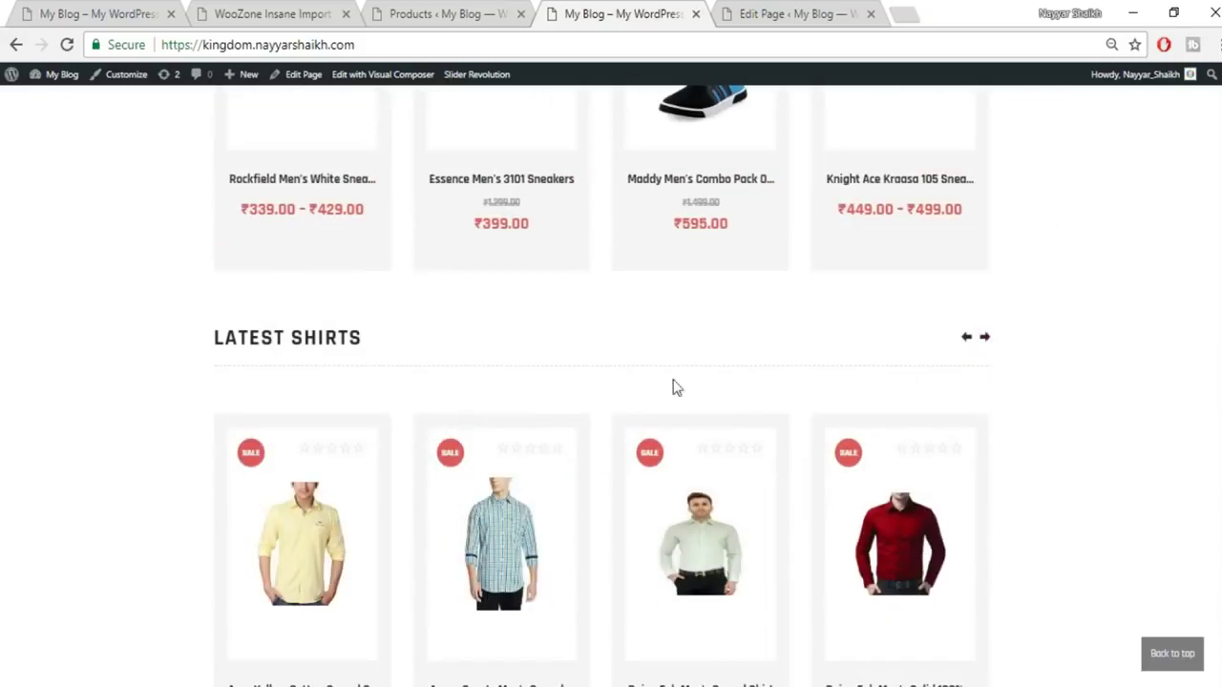
scroll(1151, 401, "down", 6)
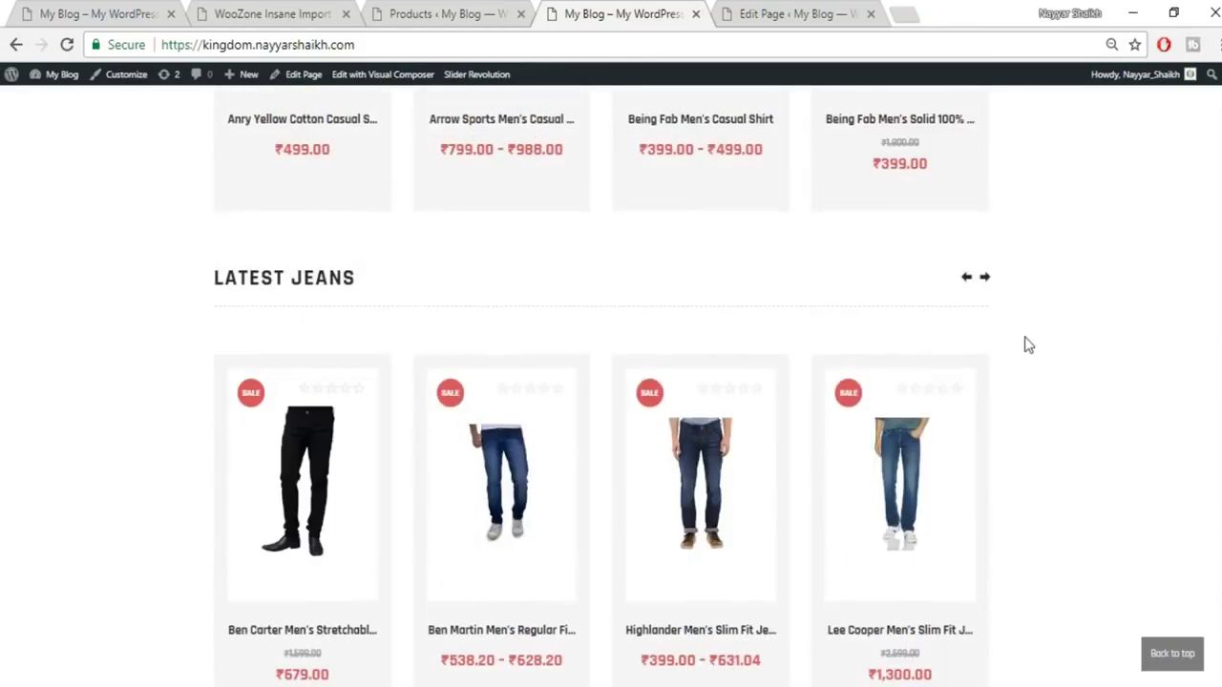
scroll(1028, 344, "down", 4)
scroll(982, 426, "down", 5)
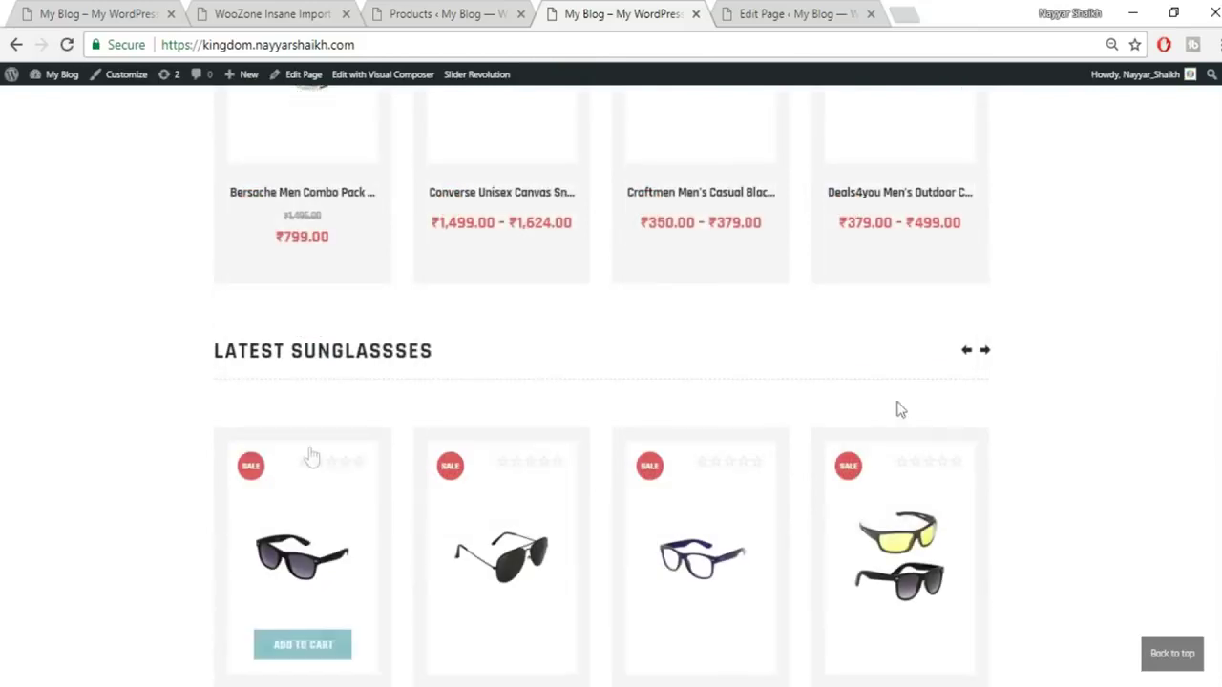
scroll(1138, 460, "down", 5)
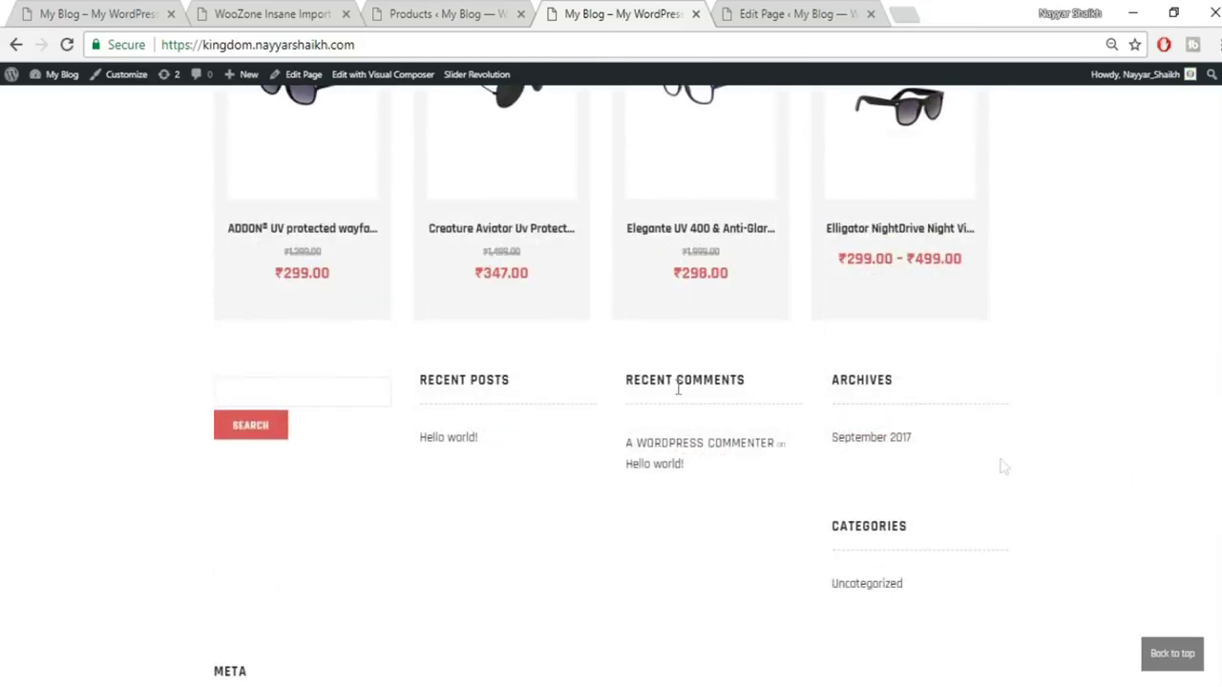
scroll(862, 436, "down", 1)
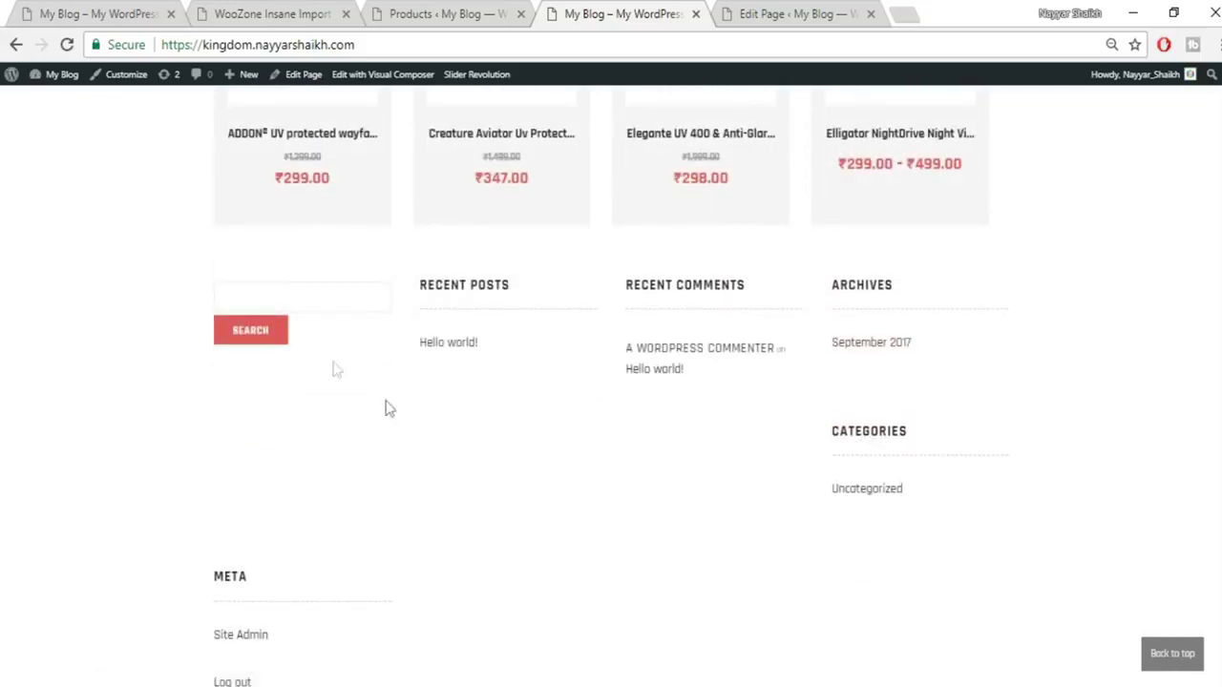
scroll(503, 449, "down", 3)
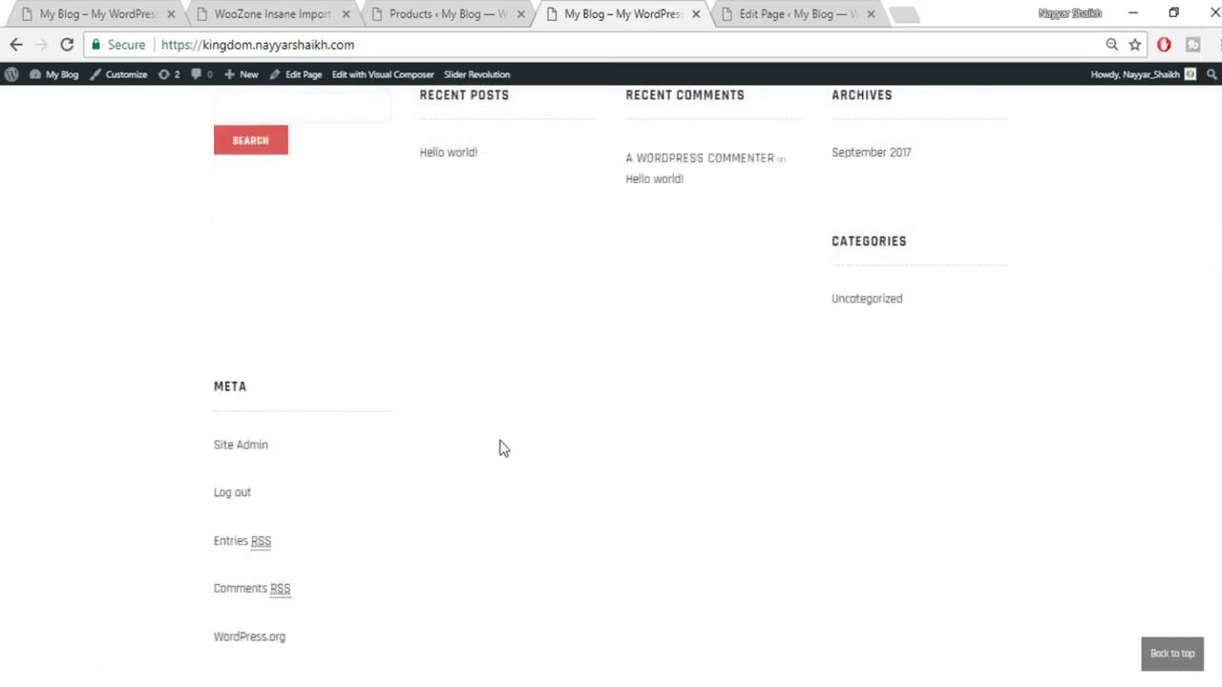
scroll(303, 375, "up", 5)
scroll(608, 529, "down", 2)
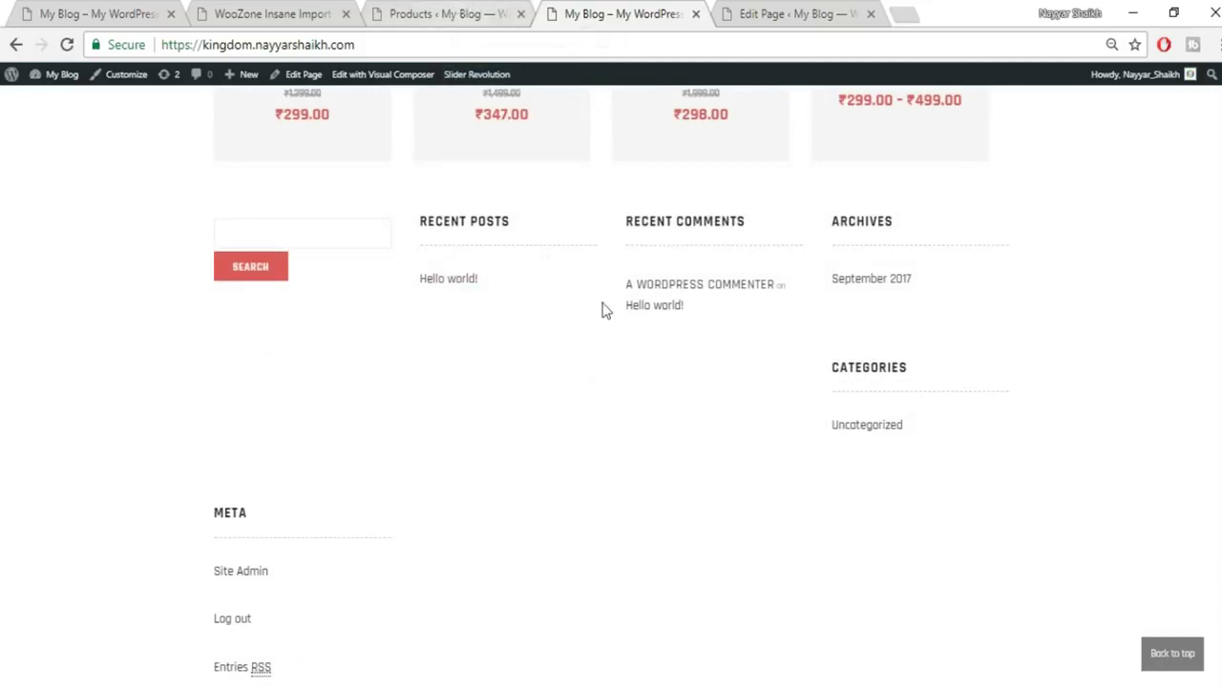
Step: Return to the Products admin list of 65 items
left_click(469, 7)
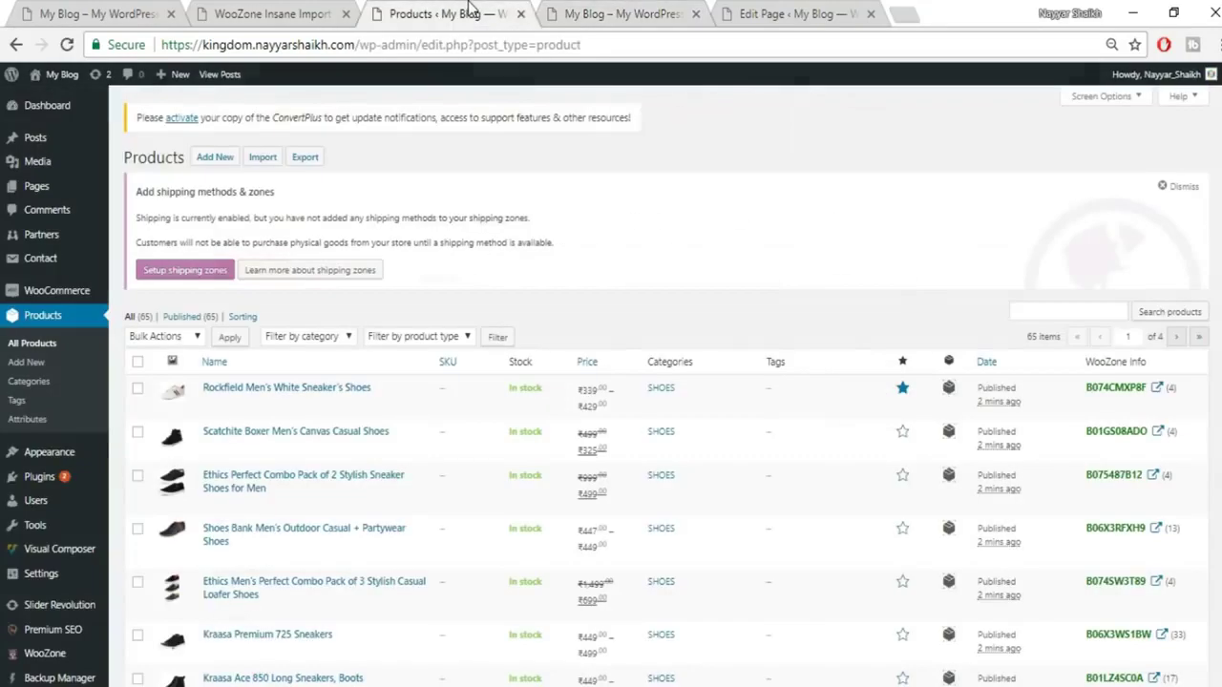
left_click(611, 7)
scroll(662, 519, "up", 3)
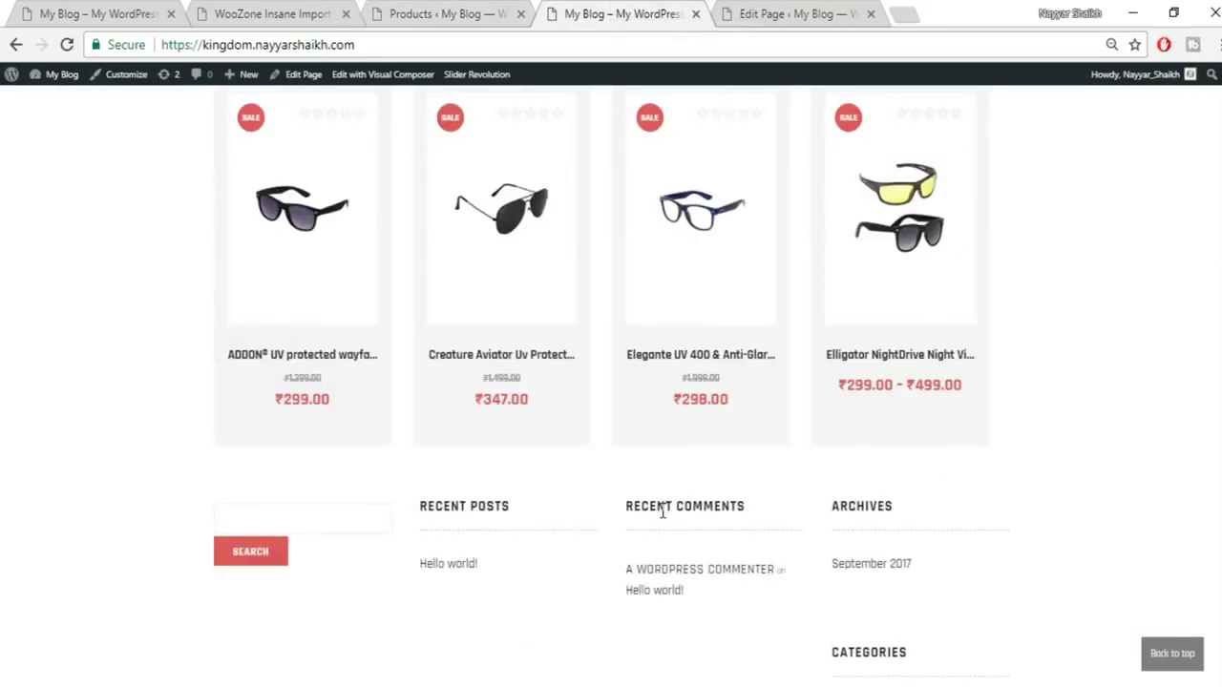
scroll(853, 430, "up", 8)
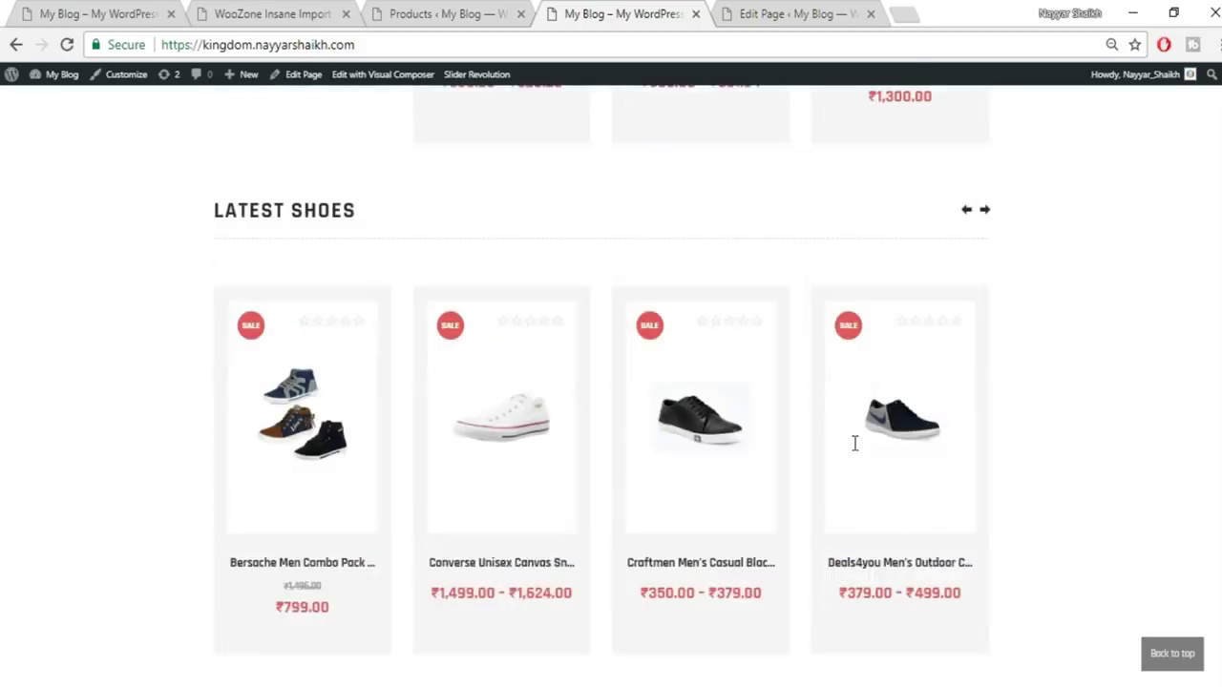
left_click(464, 13)
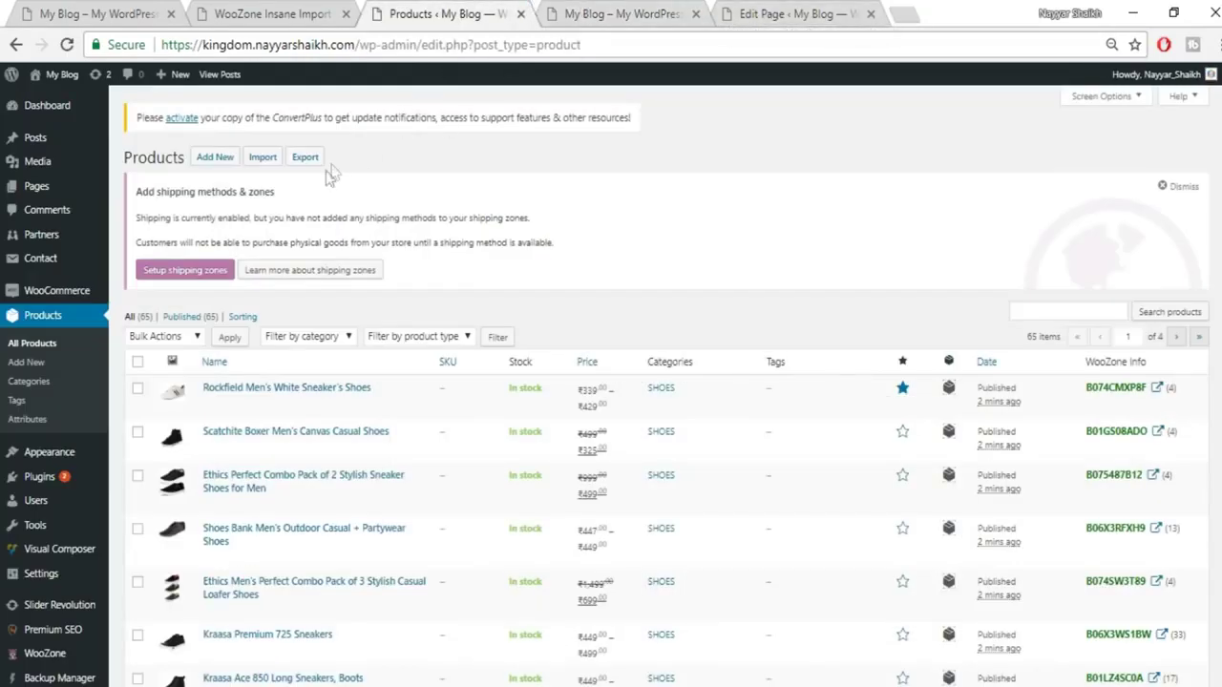
Step: On the Widgets page, delete the Search and Categories widgets from Footer Content
scroll(506, 273, "down", 1)
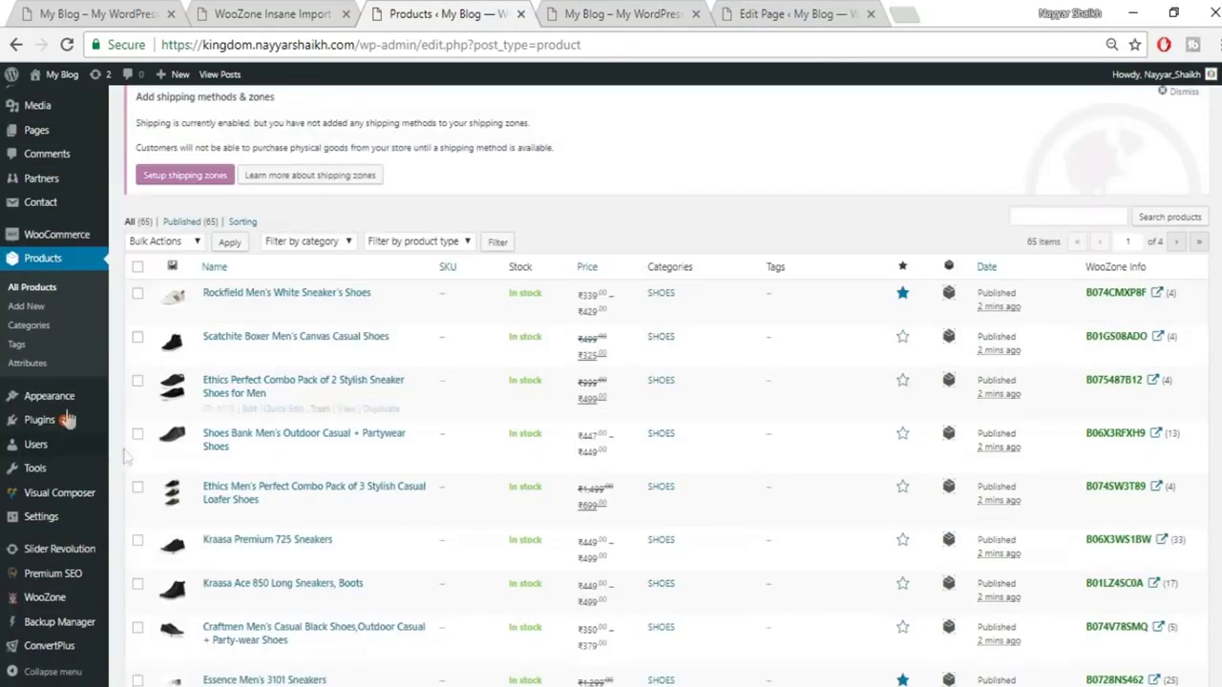
mouse_move(51, 403)
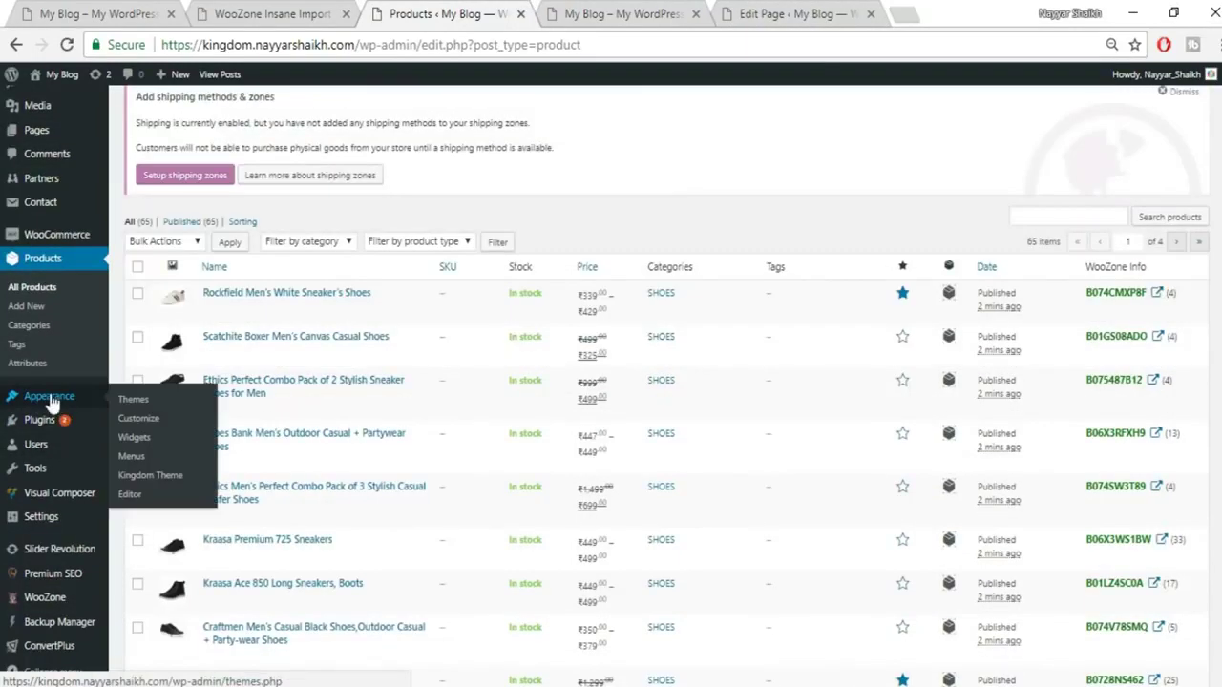
left_click(142, 443)
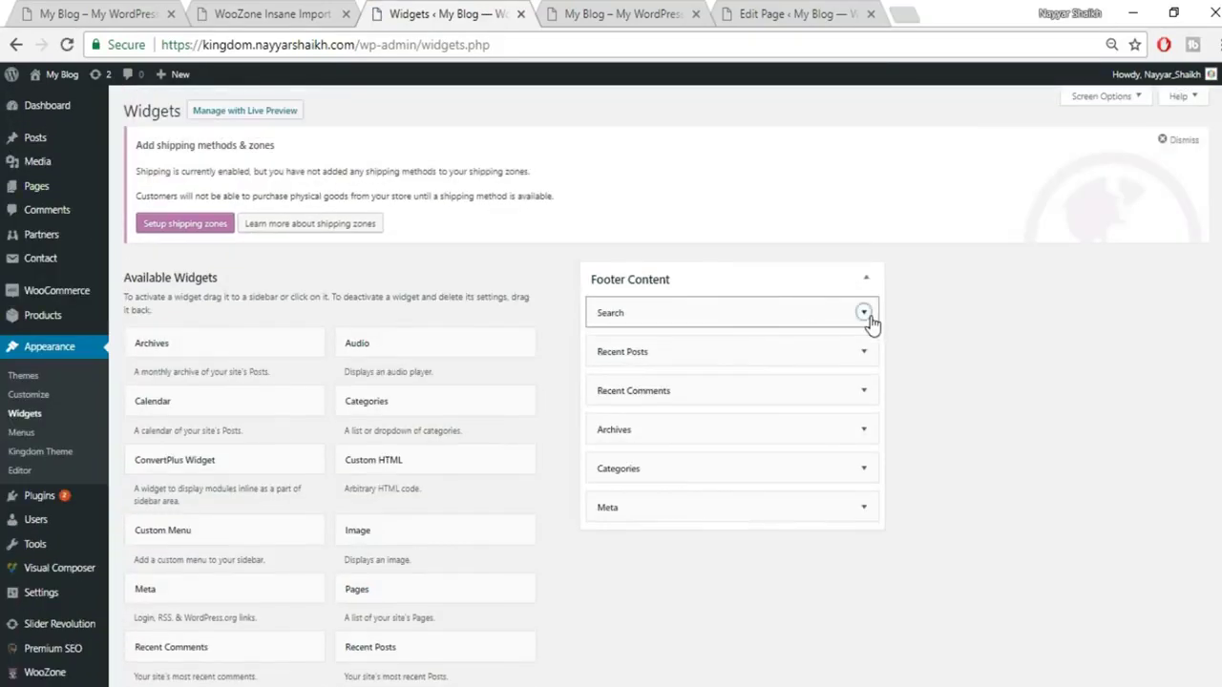
left_click(865, 314)
left_click(608, 391)
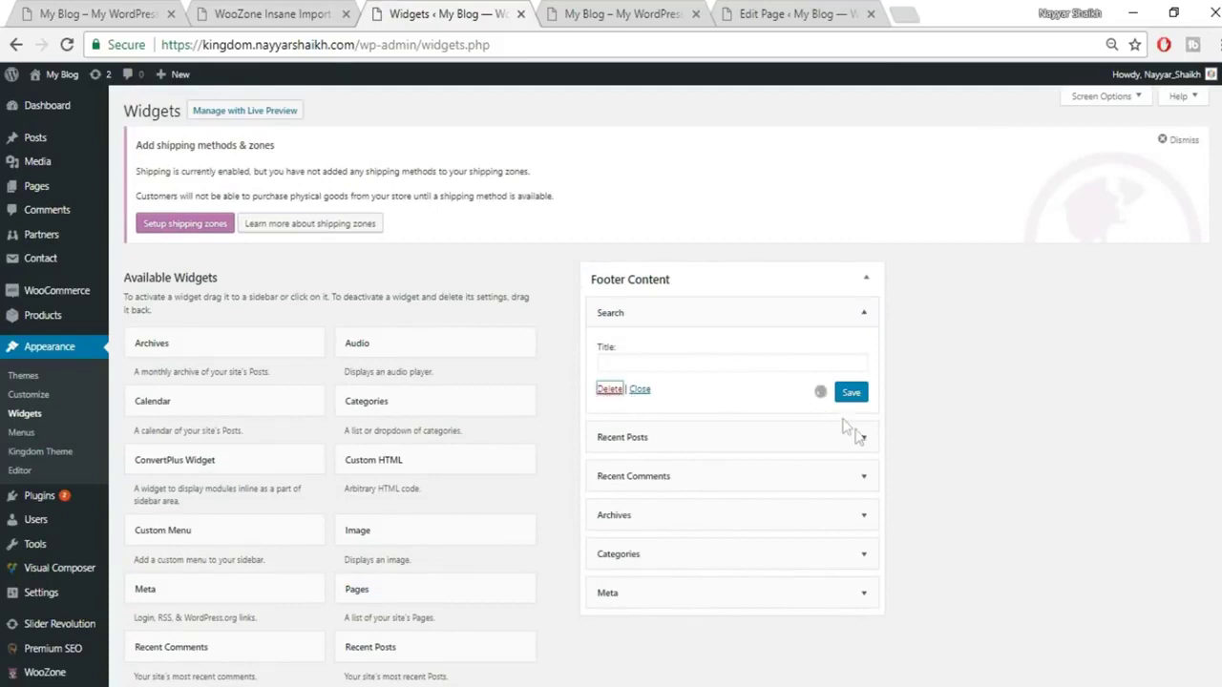
left_click(864, 430)
left_click(605, 562)
Step: Delete the Recent Posts, Recent Comments, Archives and Meta footer widgets
left_click(863, 314)
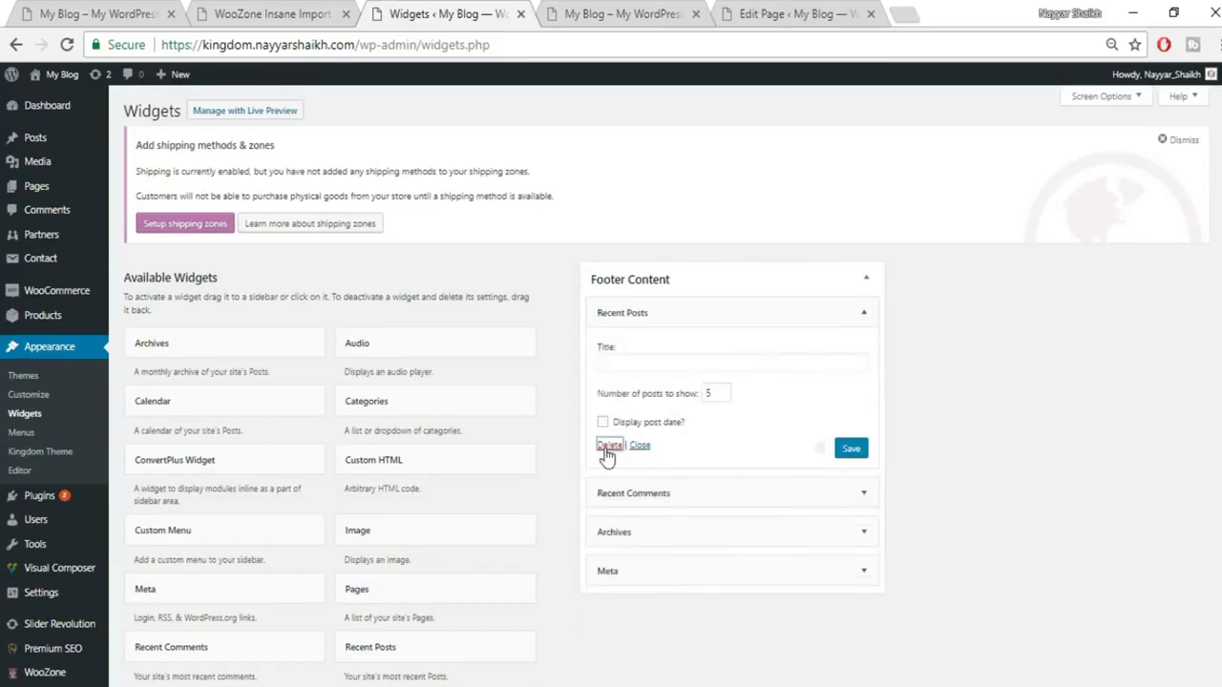
left_click(864, 314)
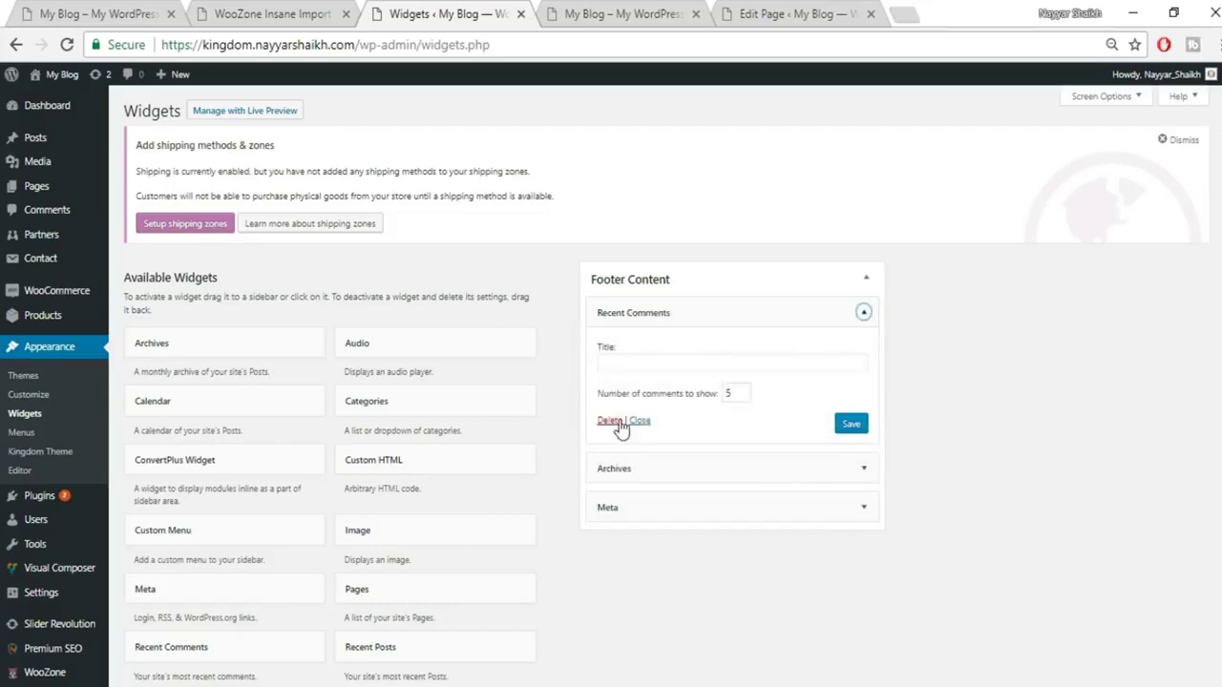
left_click(865, 314)
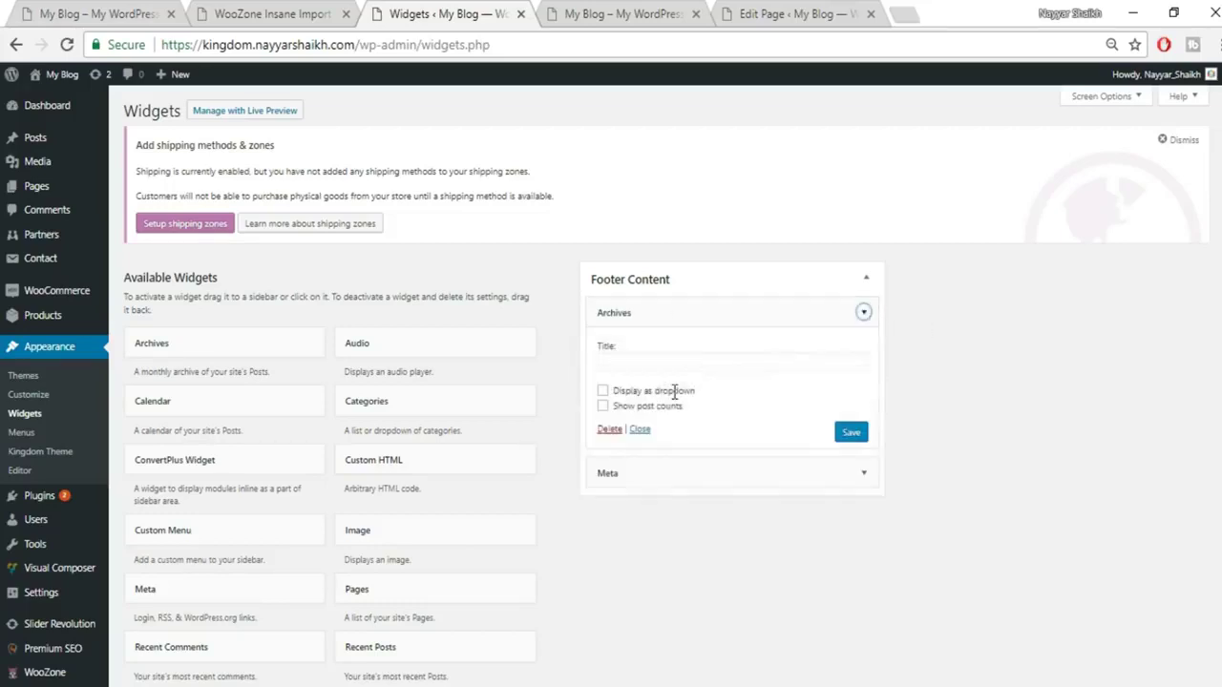
left_click(609, 434)
left_click(865, 314)
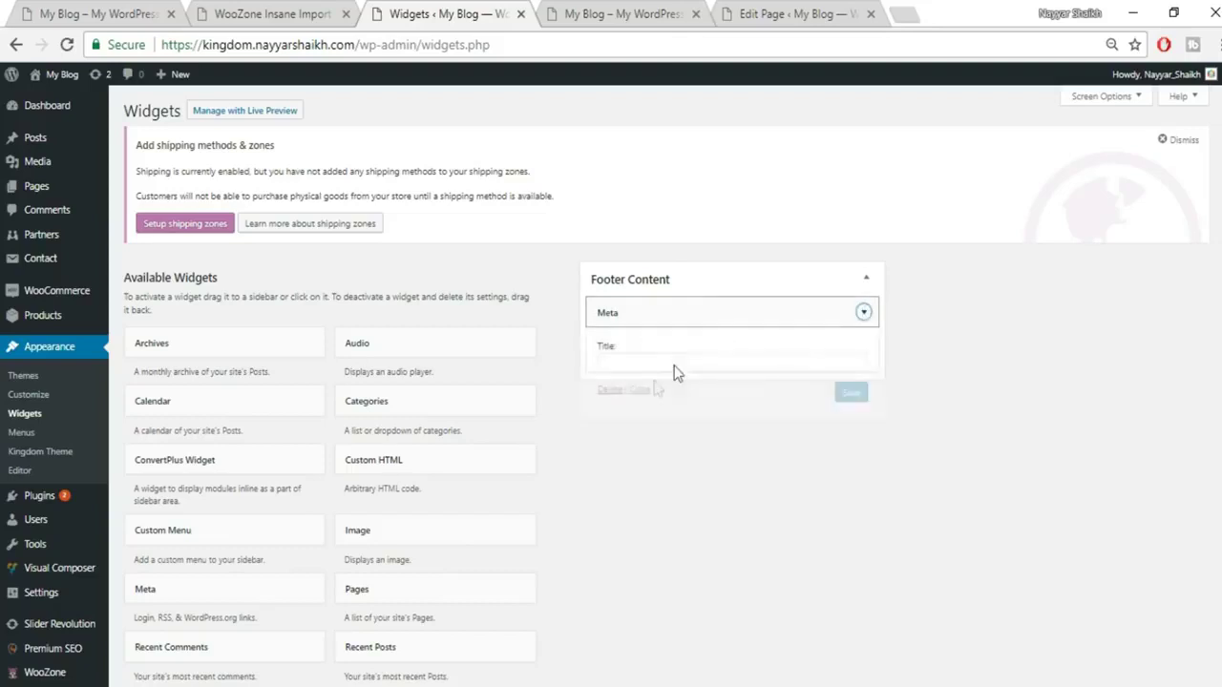
left_click(609, 390)
Step: Reload the storefront and scroll to the widget-free footer's copyright line and payment icons
left_click(611, 12)
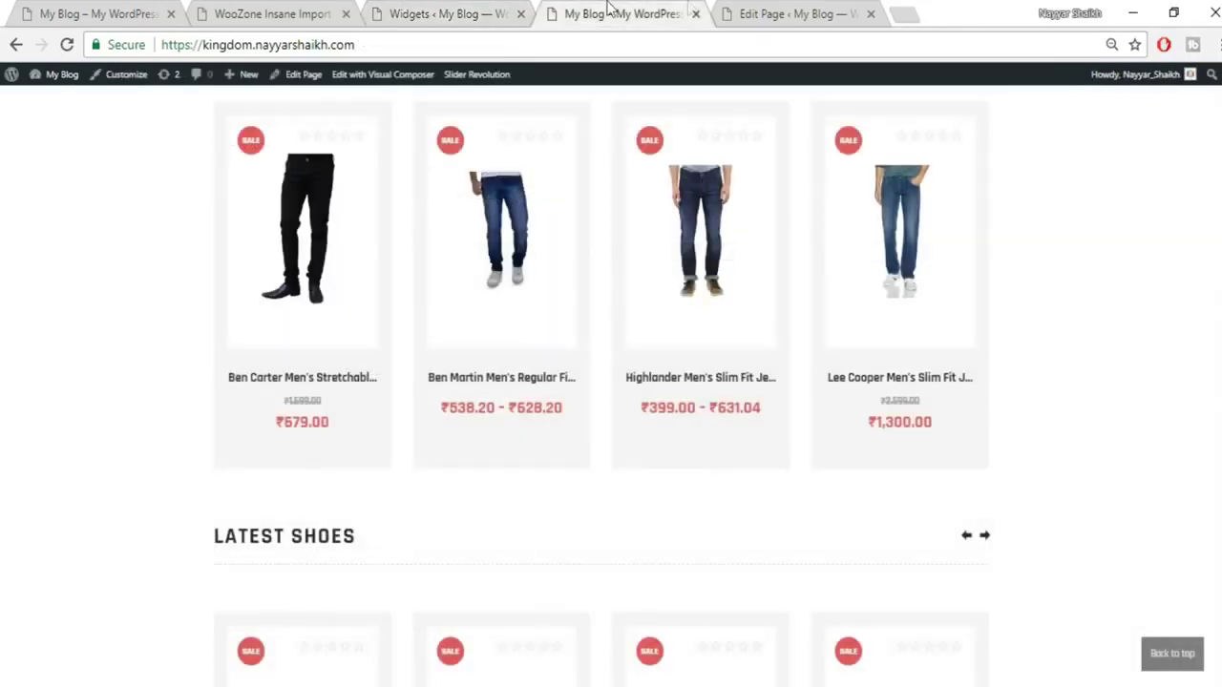
left_click(67, 48)
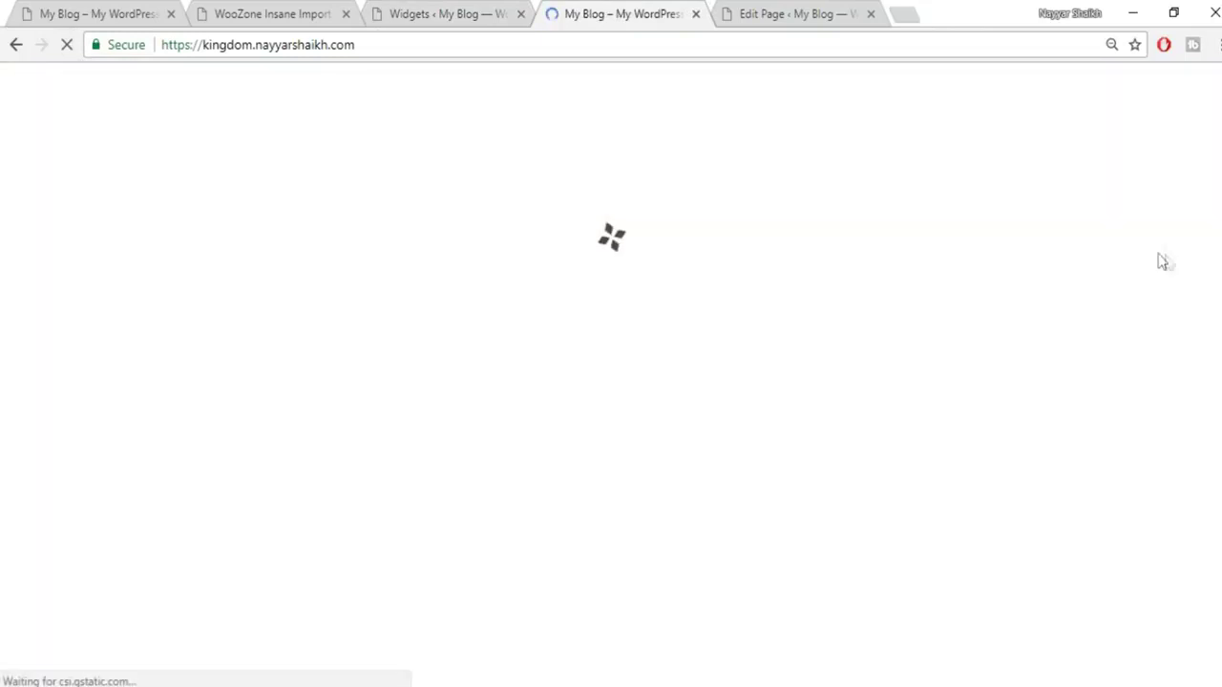
scroll(1150, 294, "down", 9)
scroll(1150, 294, "down", 1)
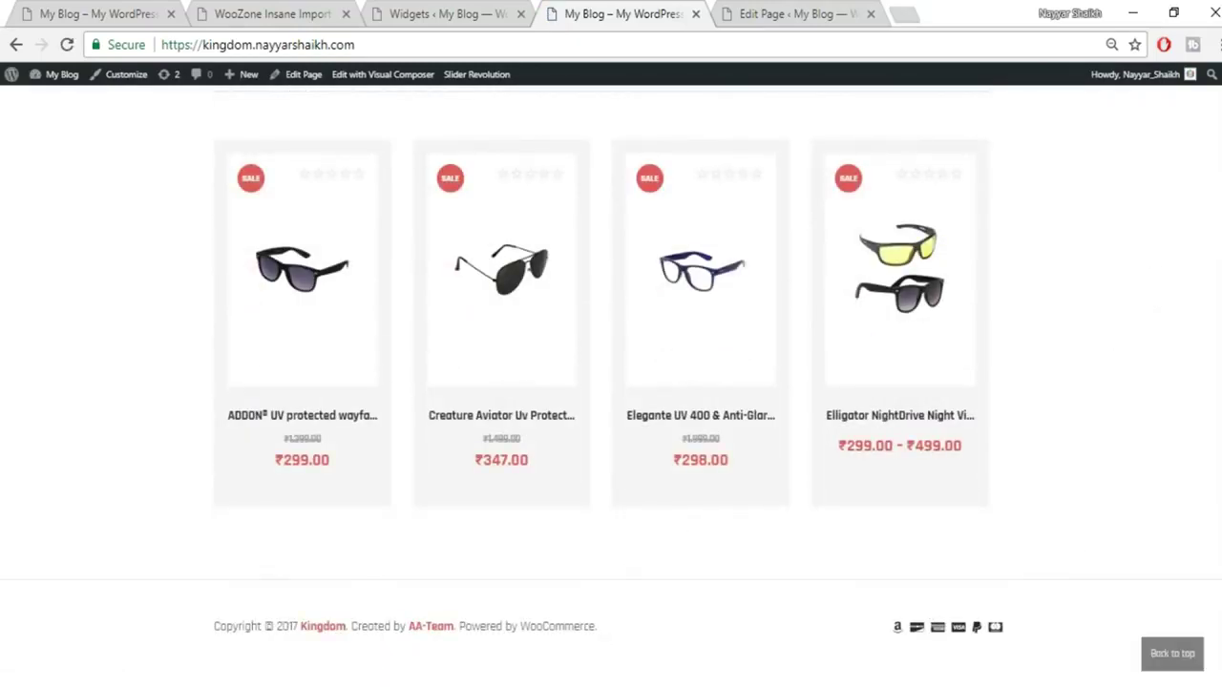
left_click_drag(216, 632, 363, 622)
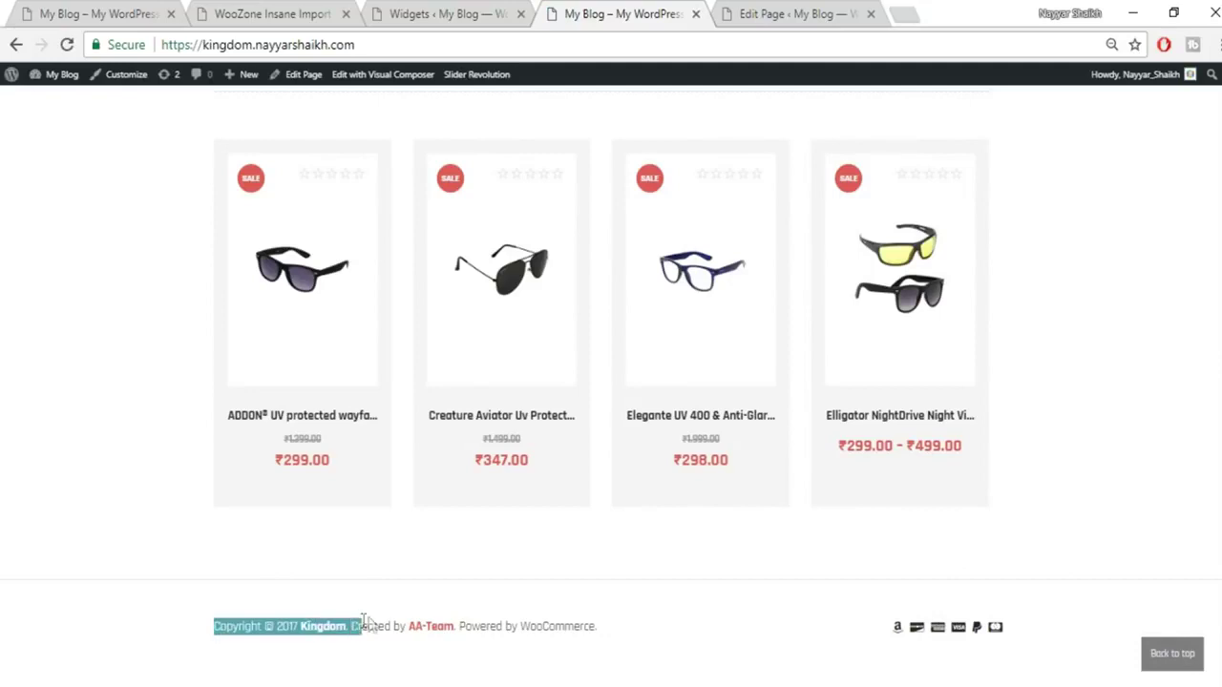
left_click(764, 603)
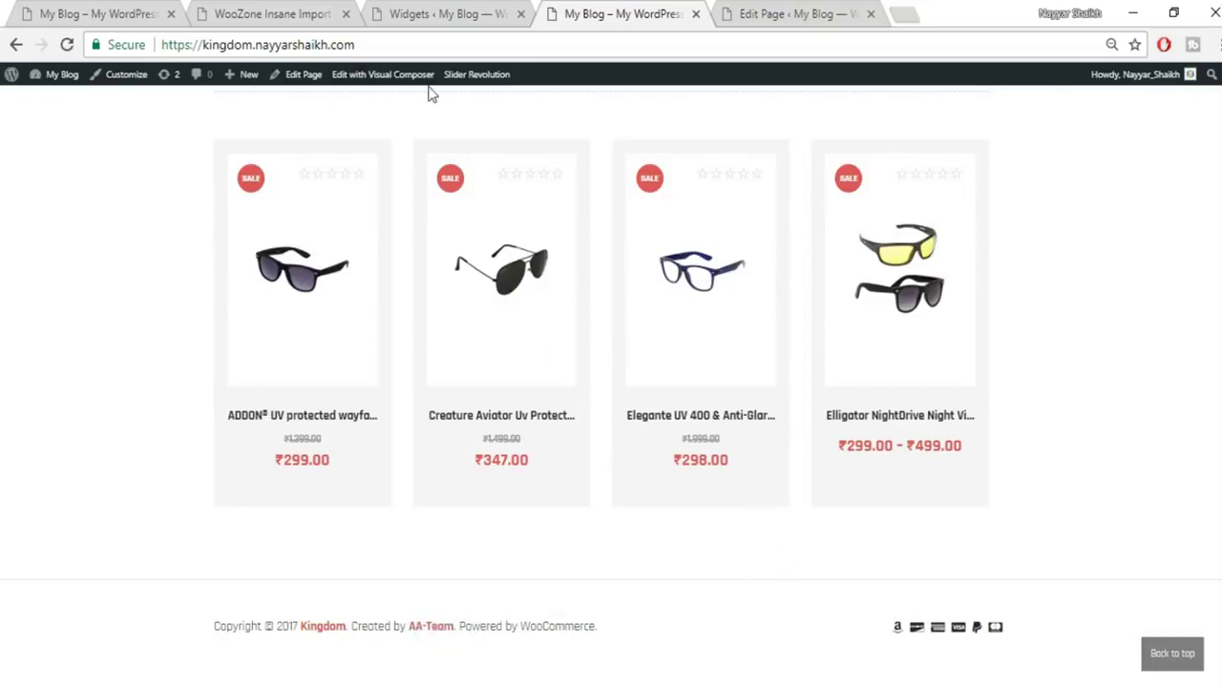
Step: Open Footer Options in the Customizer and scroll the preview down to the footer
left_click(122, 84)
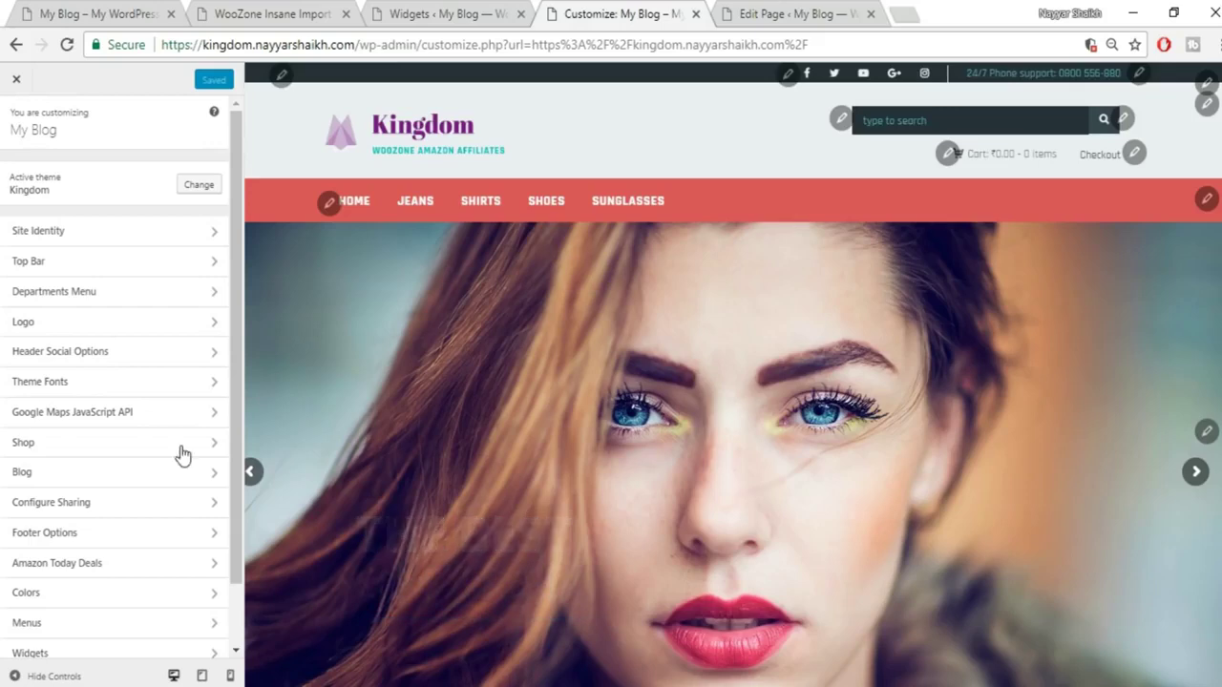
left_click(143, 537)
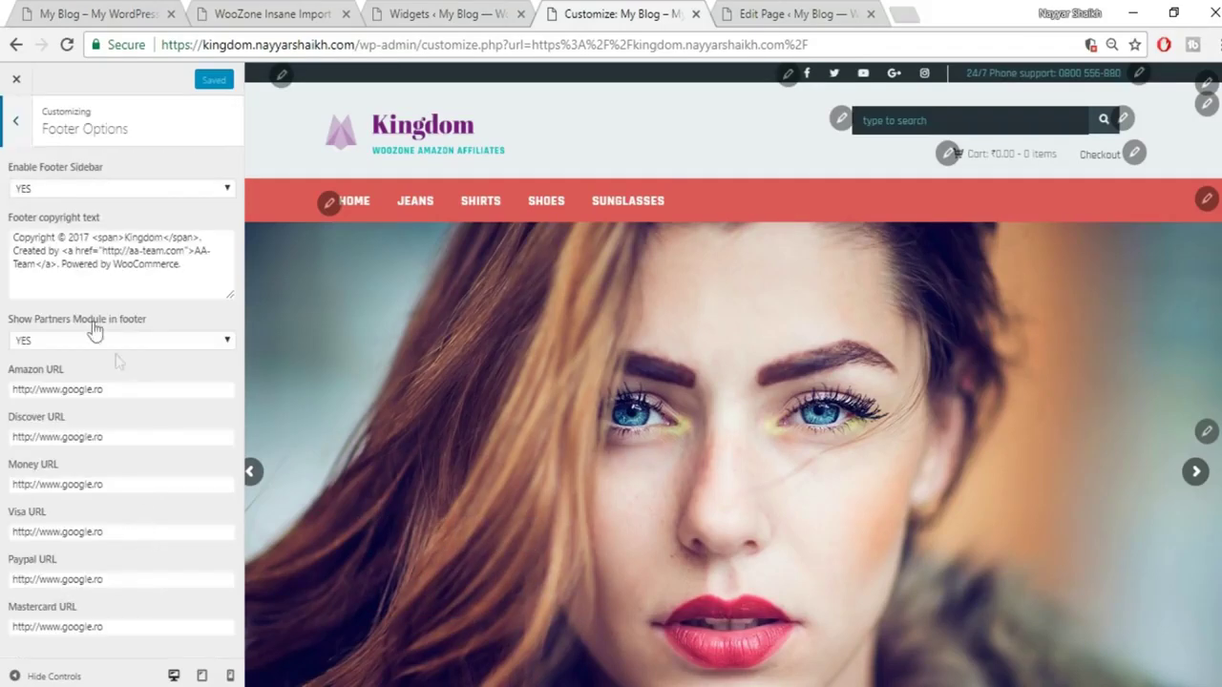
scroll(551, 415, "down", 15)
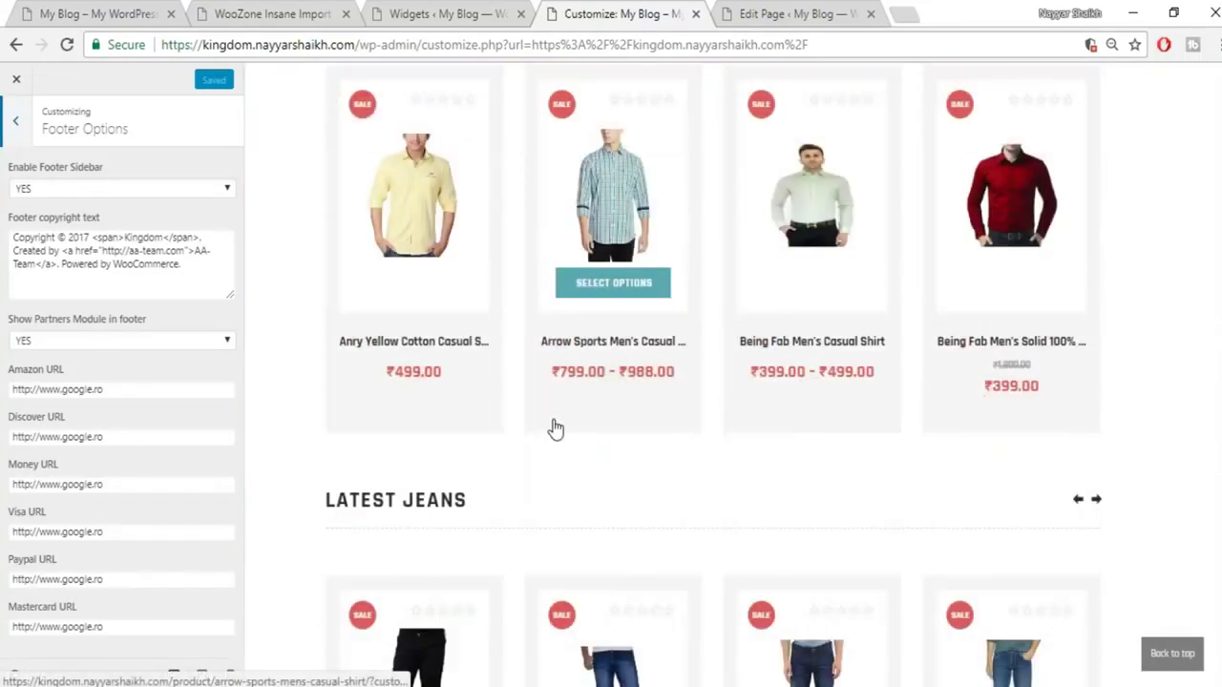
scroll(556, 428, "down", 3)
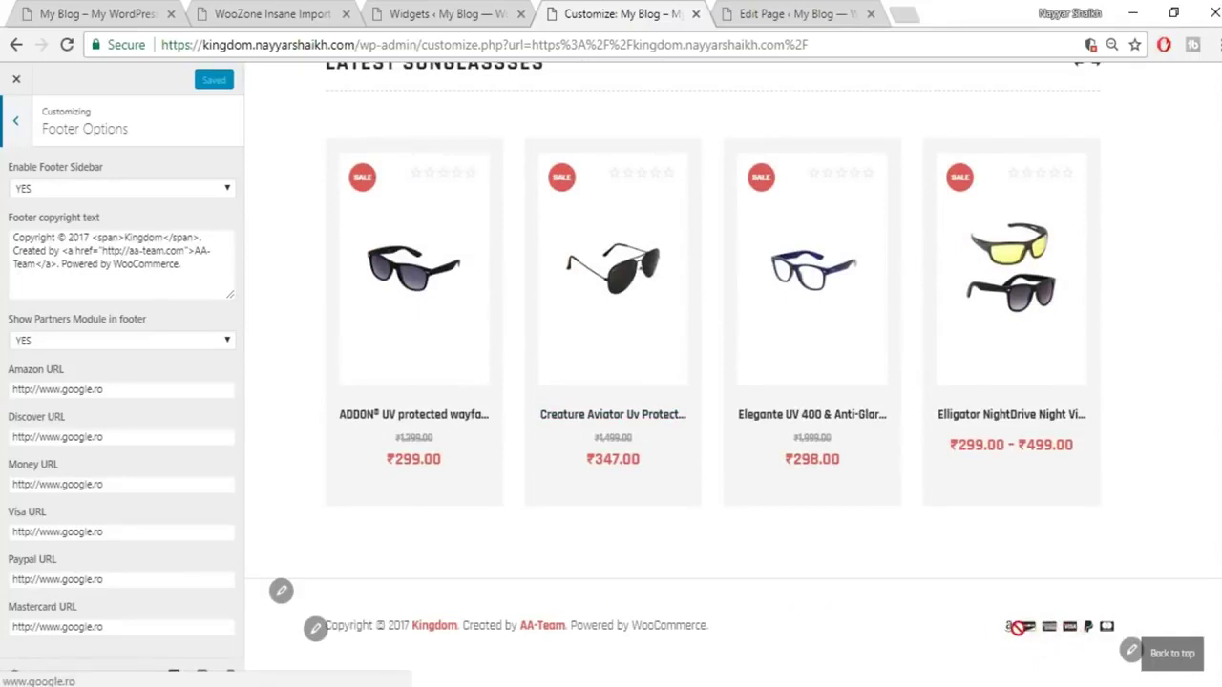
left_click_drag(103, 390, 11, 390)
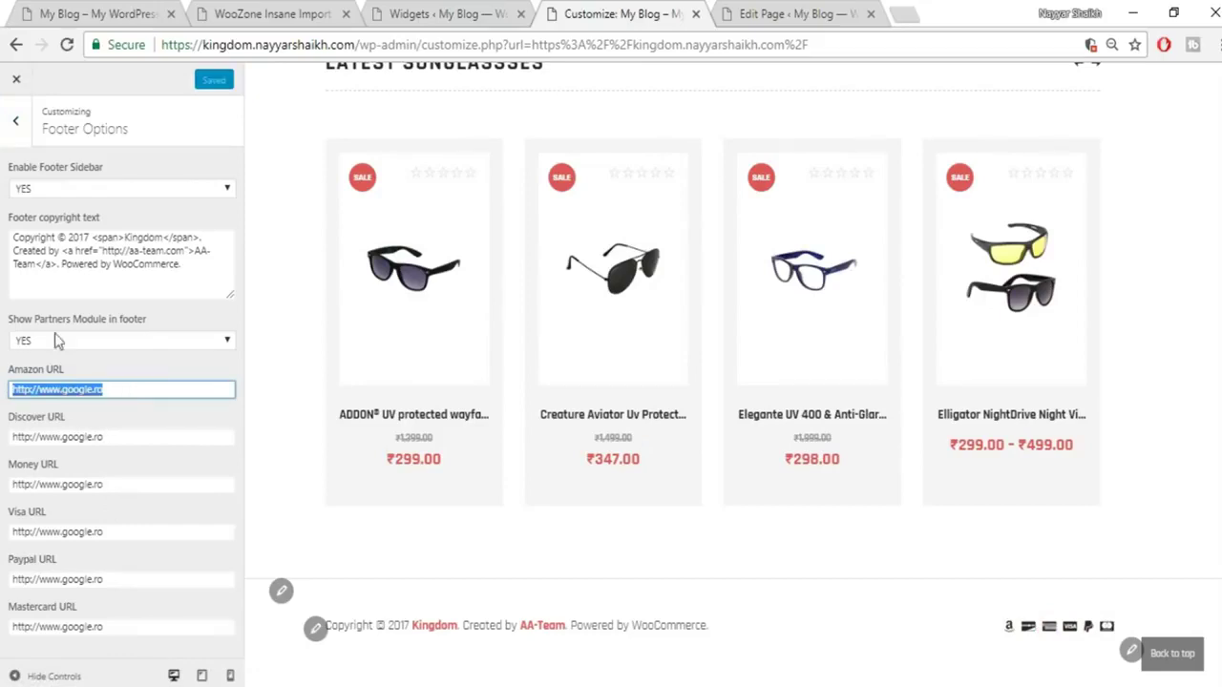
Step: Leave Show Partners Module set so partners stay shown in the footer
left_click(121, 341)
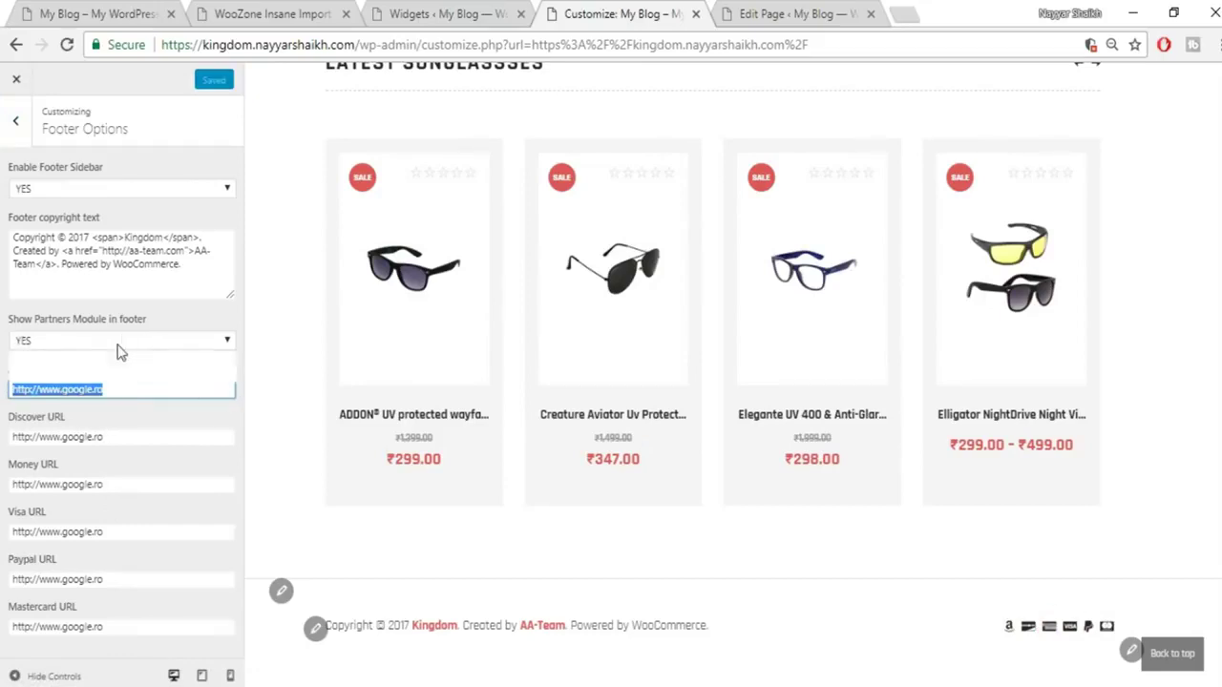
left_click(121, 344)
left_click(122, 345)
left_click(121, 345)
left_click(122, 349)
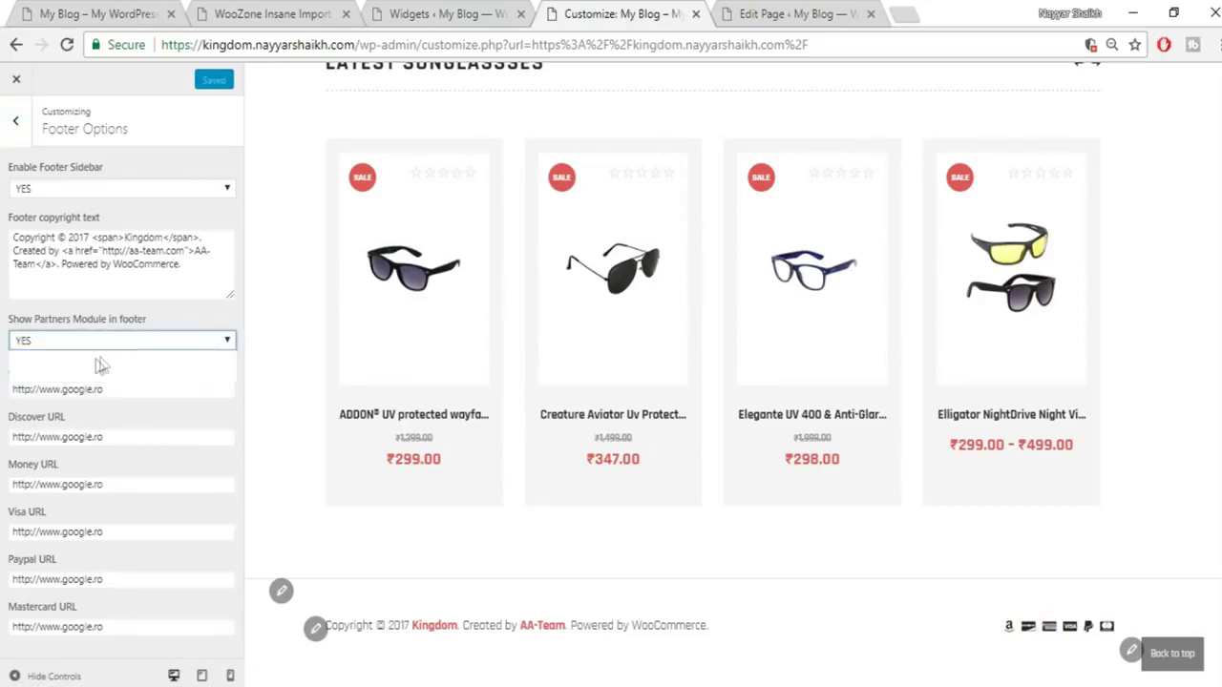
left_click(218, 346)
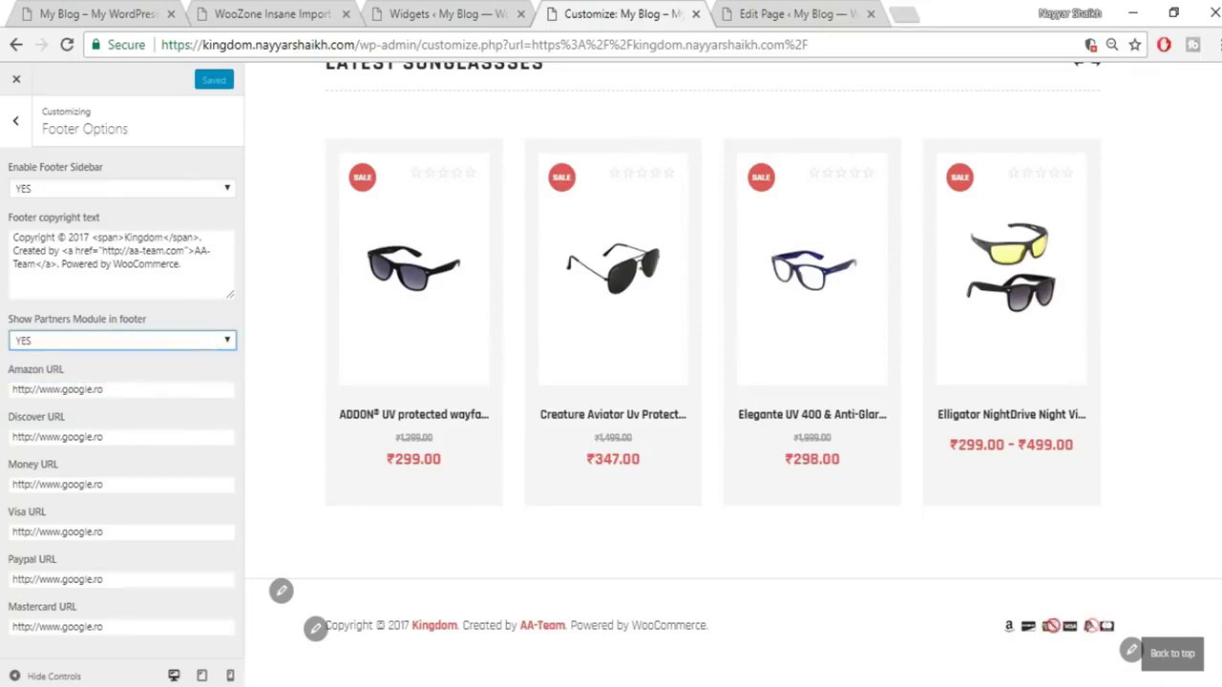
left_click_drag(161, 385, 3, 396)
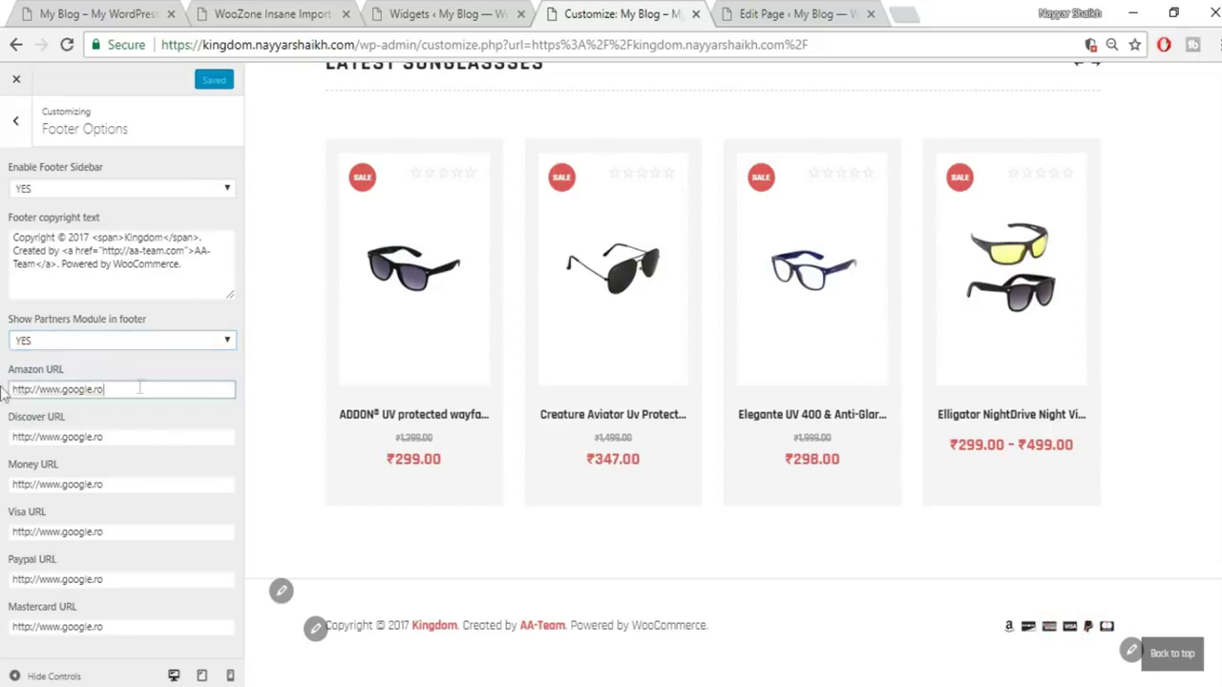
key("BackSpace")
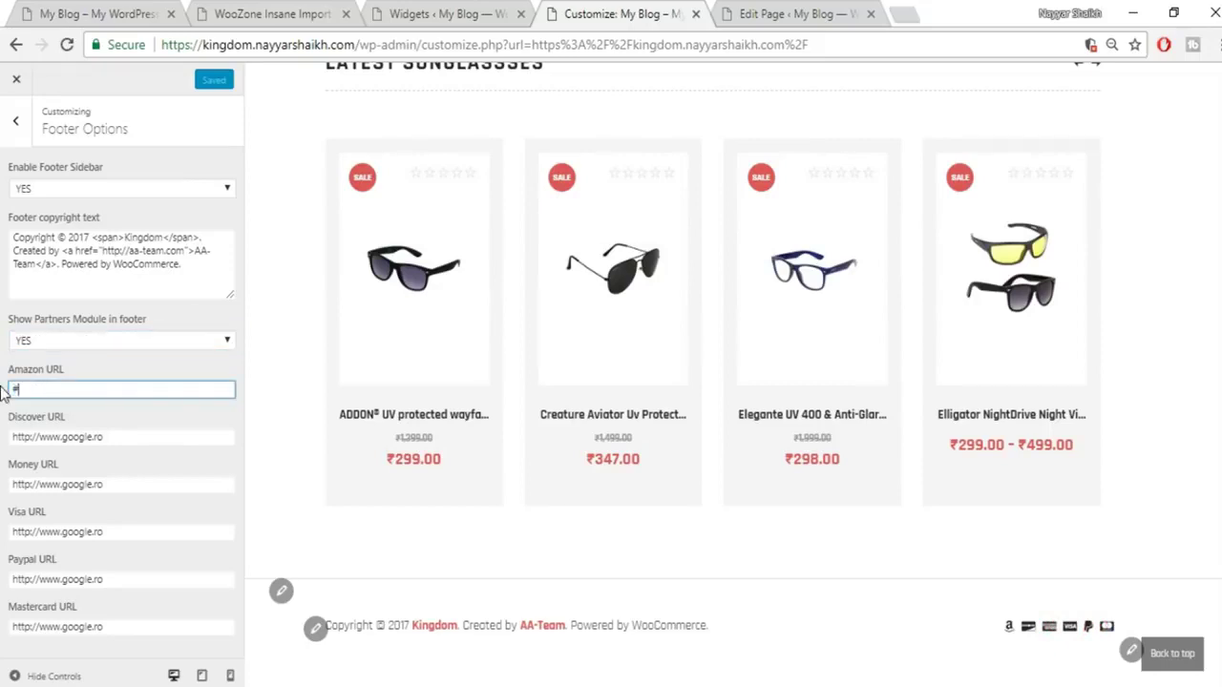
type("#")
key("Tab")
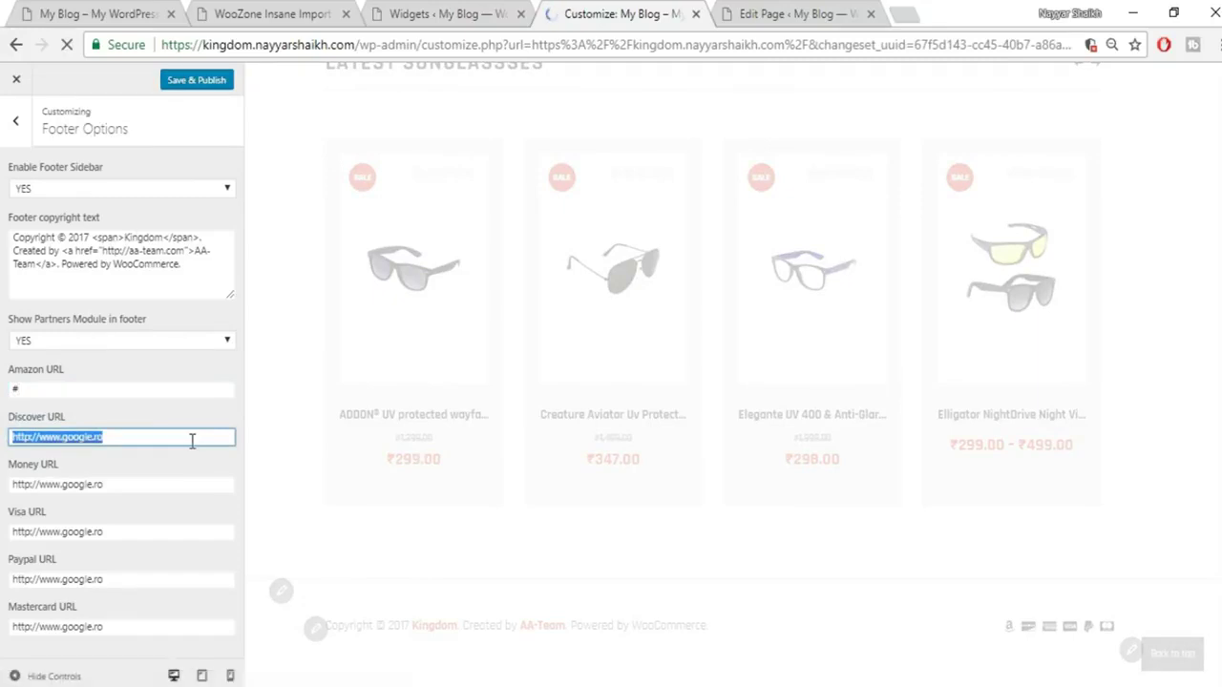
key("BackSpace")
type("#")
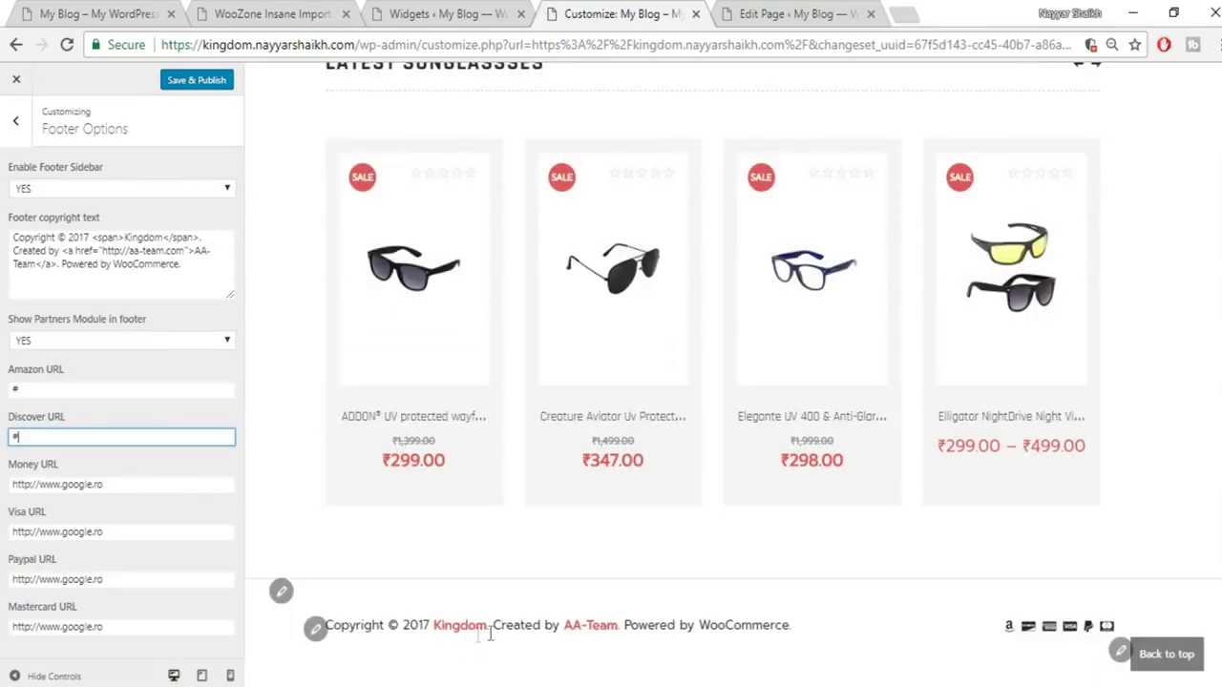
Step: Replace Kingdom with the owner's name and delete the Powered by WooCommerce credit
left_click_drag(124, 237, 159, 238)
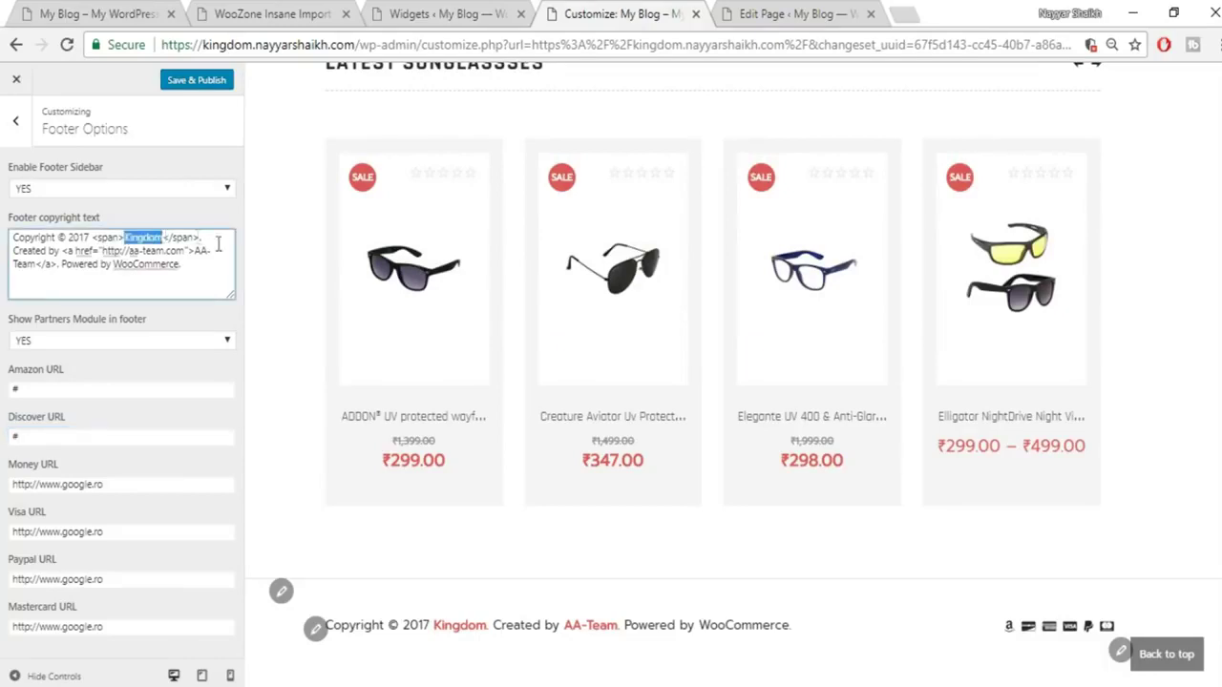
type("BloggDude")
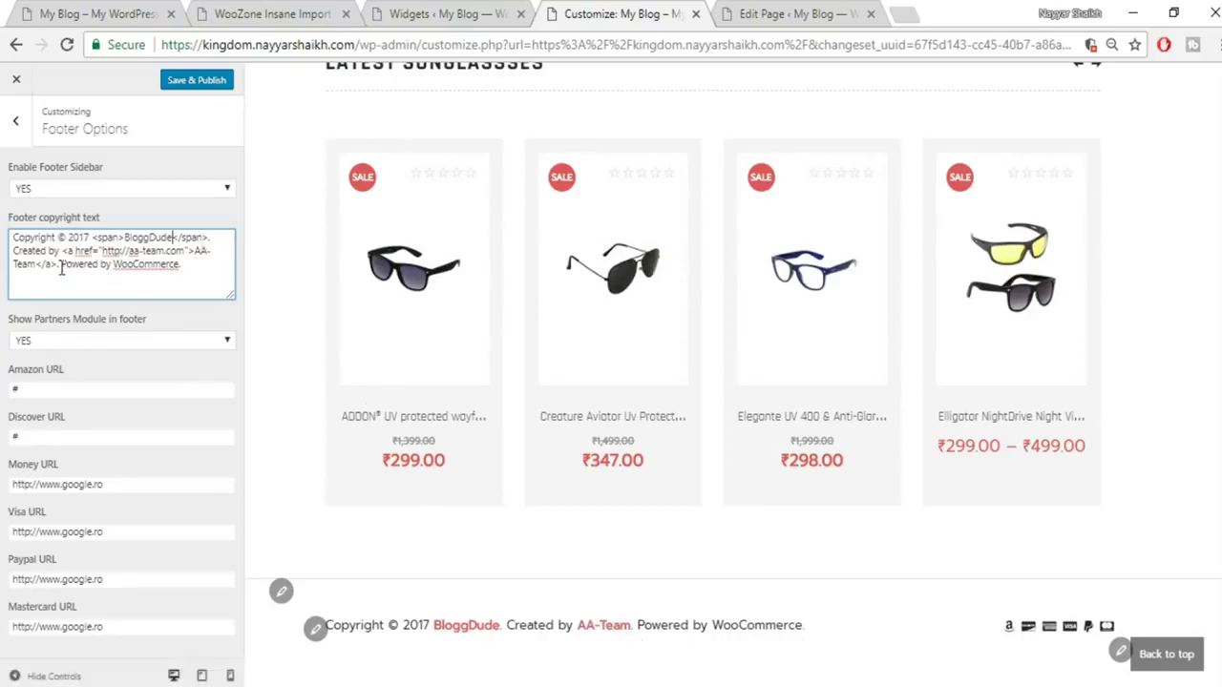
left_click_drag(61, 265, 177, 265)
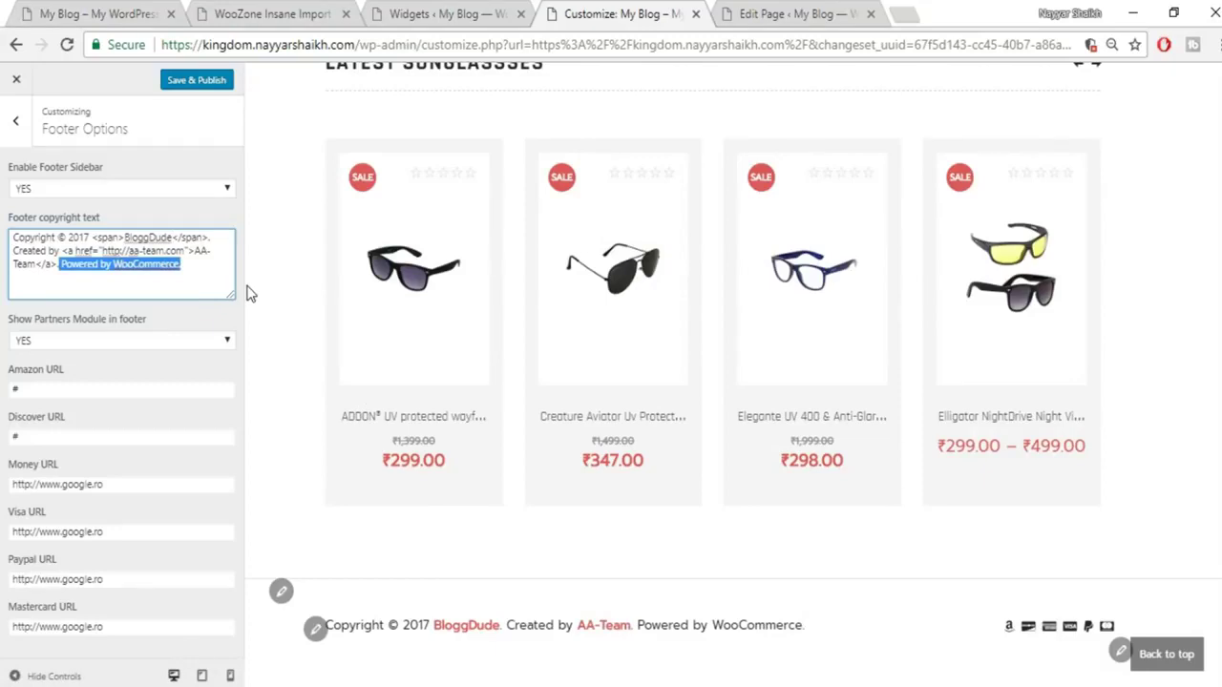
key("BackSpace")
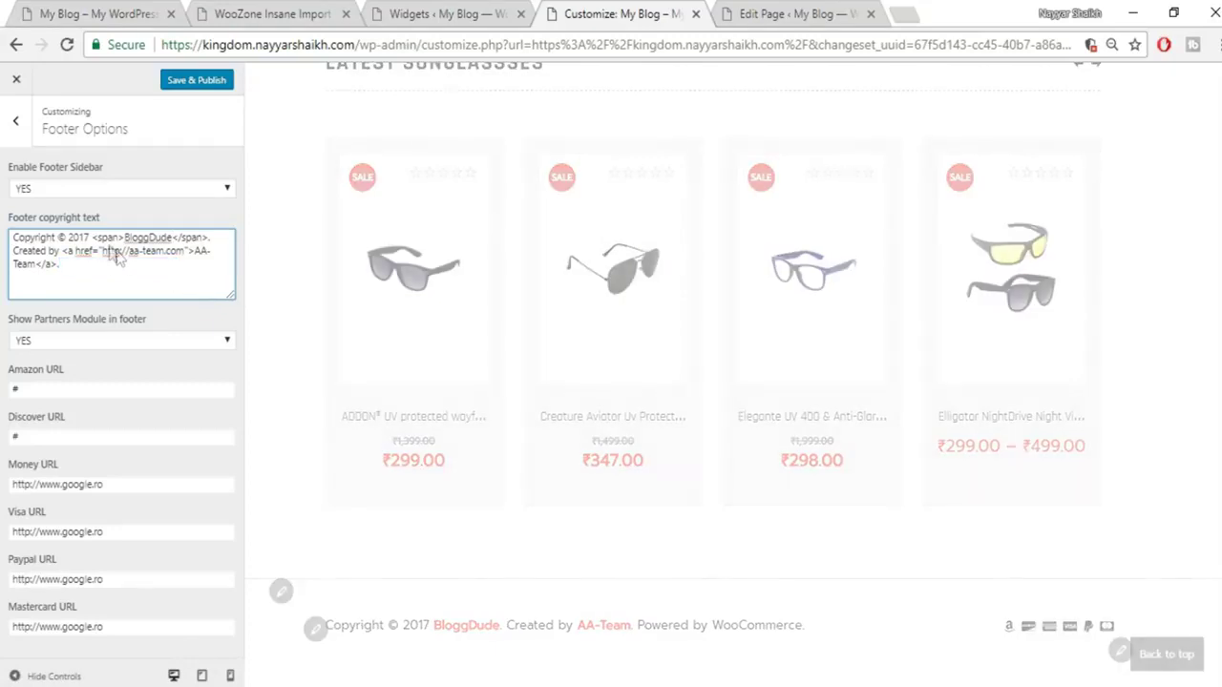
left_click(201, 251, "shift")
left_click(70, 265)
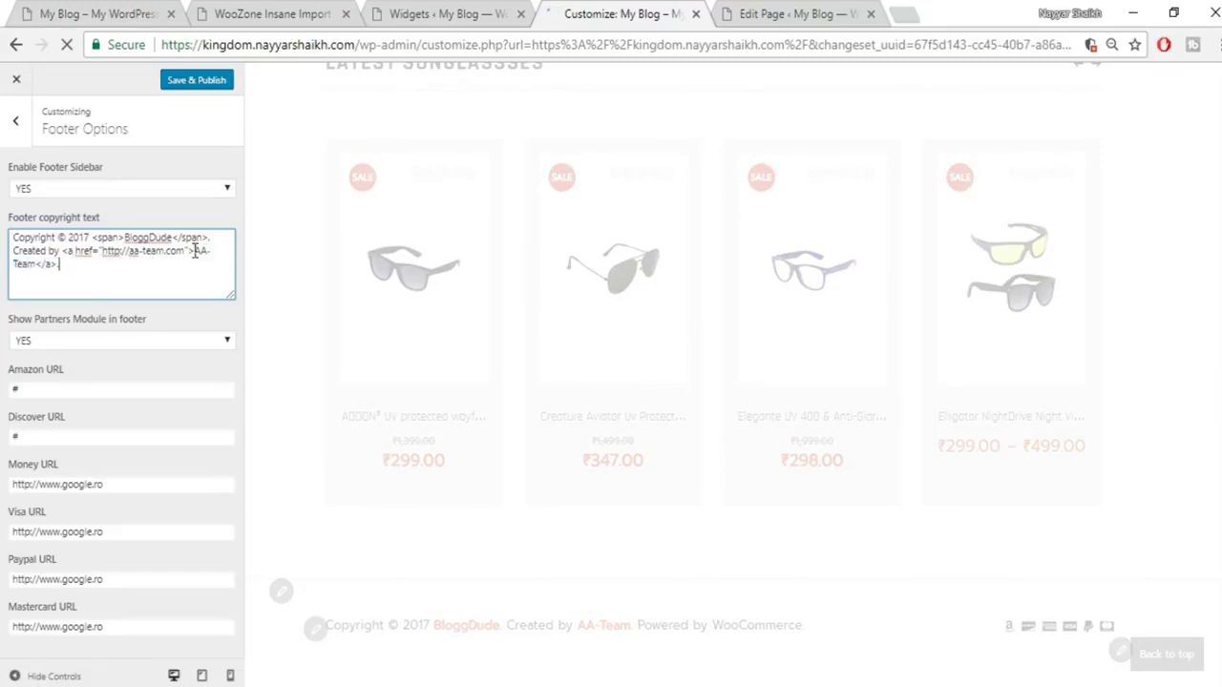
Step: Swap AA-Team for the owner's name, change its aa-team.com link to #, and publish
left_click_drag(195, 251, 152, 266)
left_click_drag(34, 267, 37, 267)
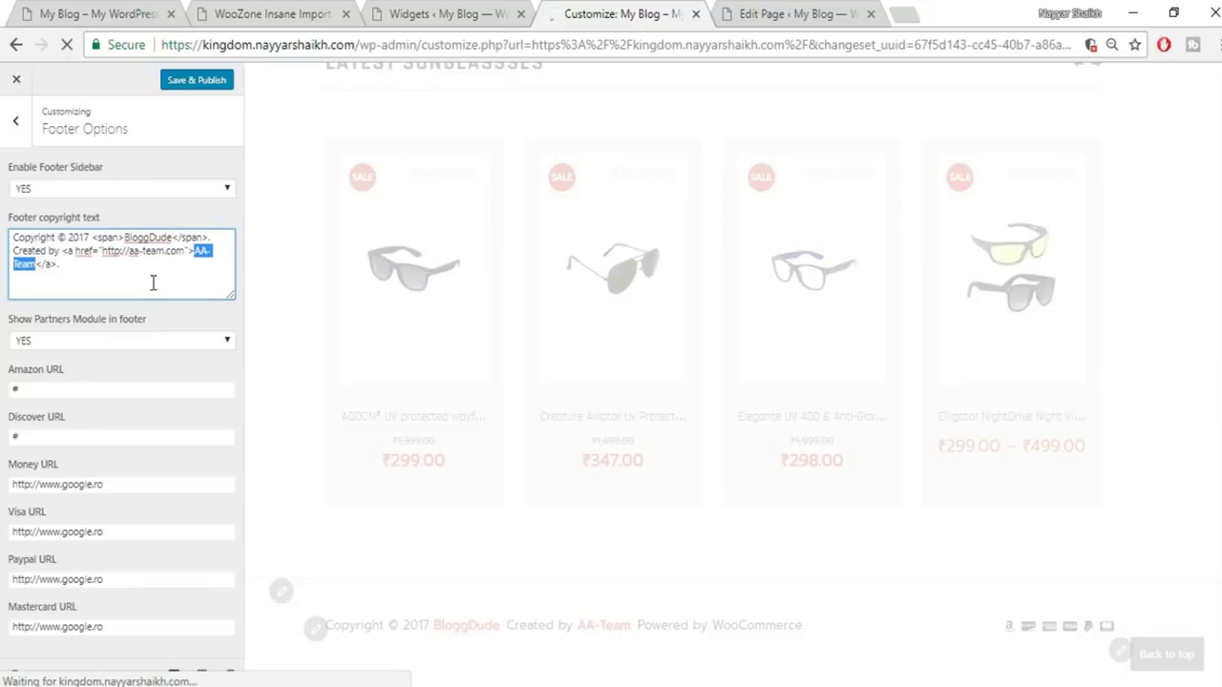
type("Nayyar Shaikh")
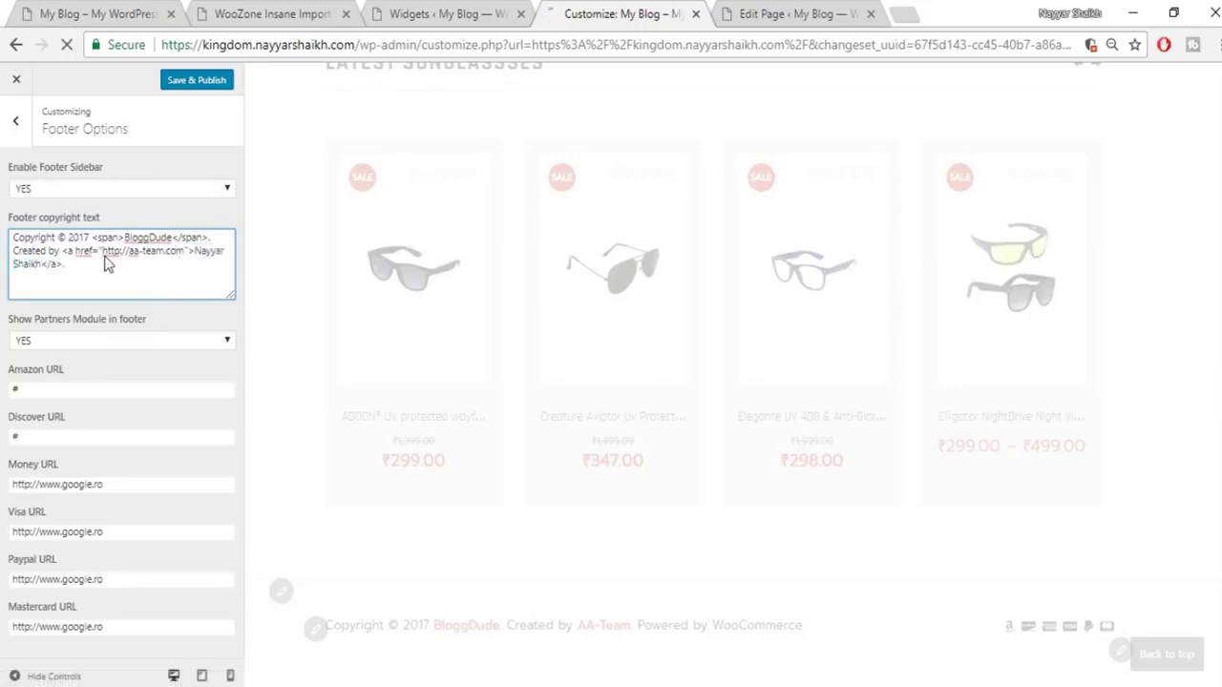
left_click_drag(135, 250, 176, 251)
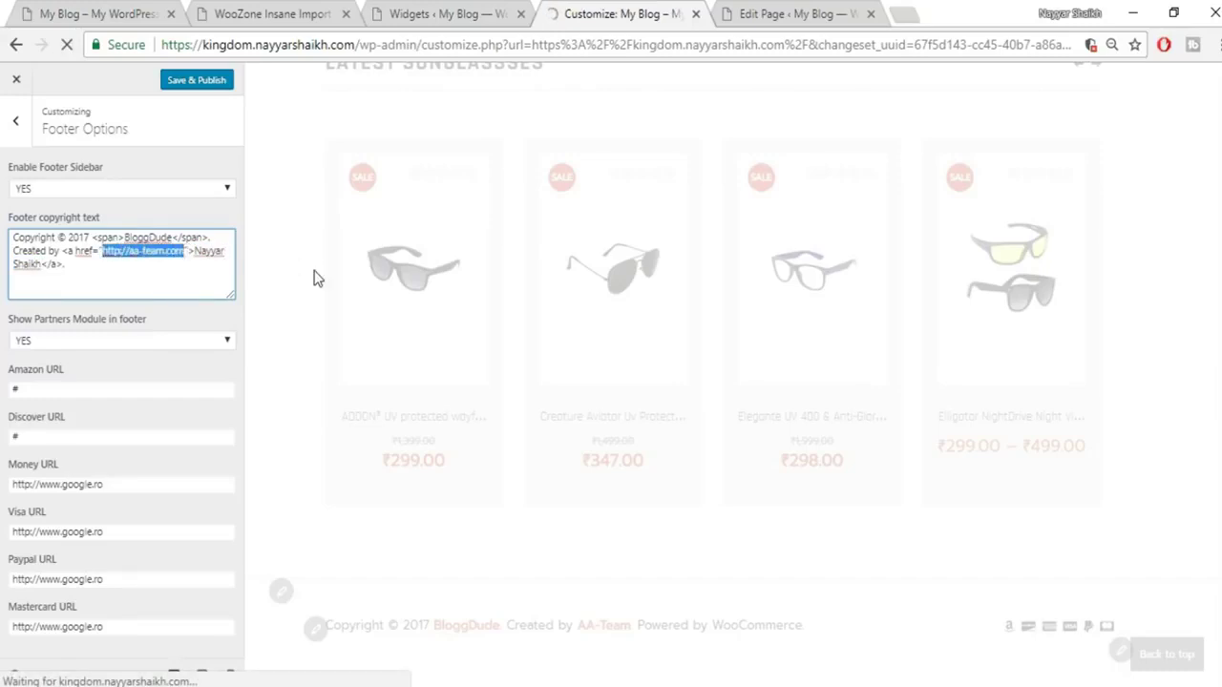
key("BackSpace")
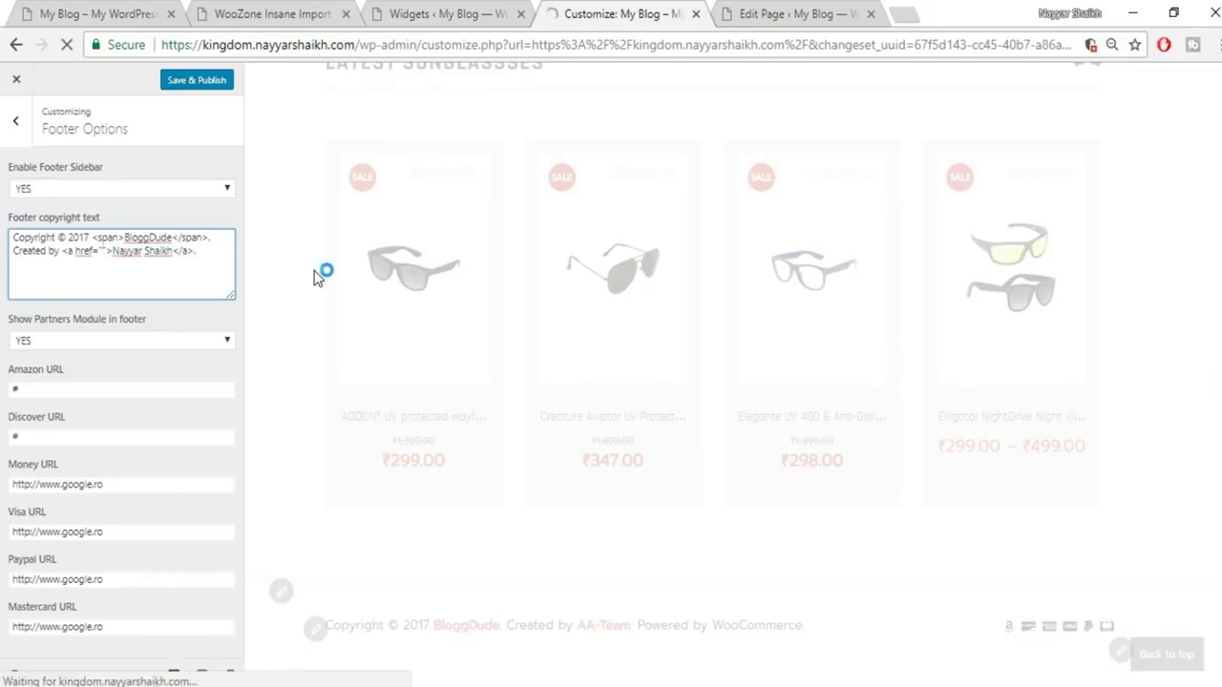
type("#")
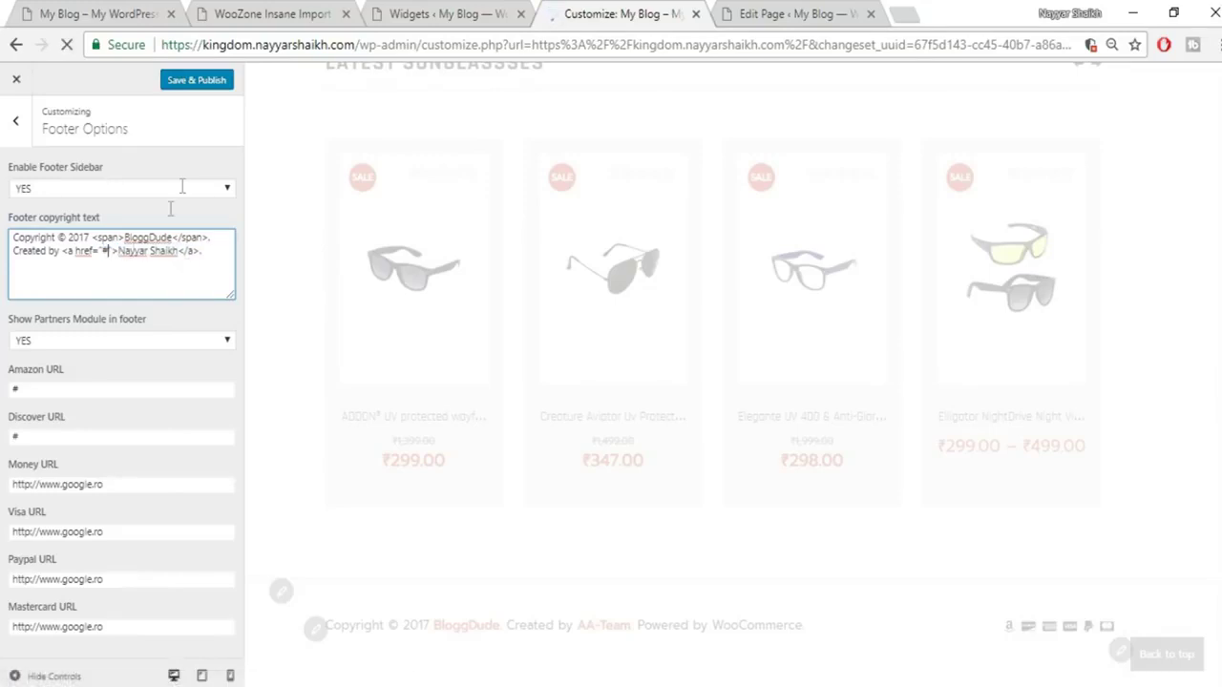
left_click(202, 84)
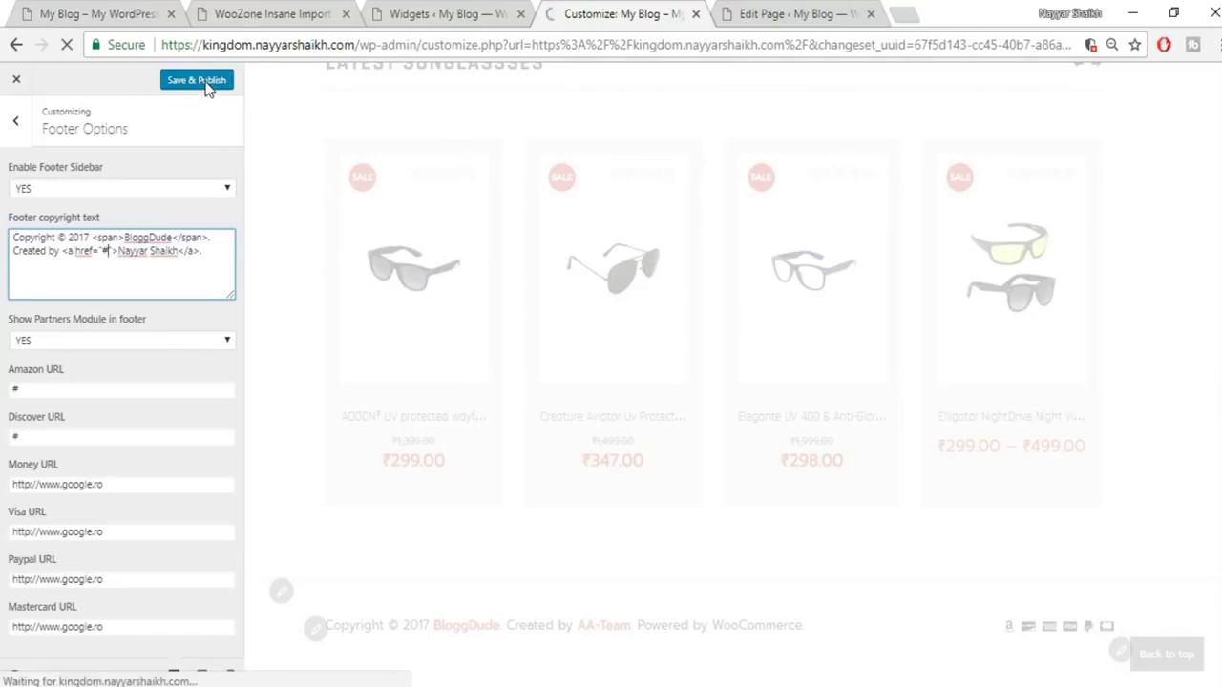
Step: Open the Maddy Men's Combo Pack (₹595.00) from the Featured Products row
left_click(201, 84)
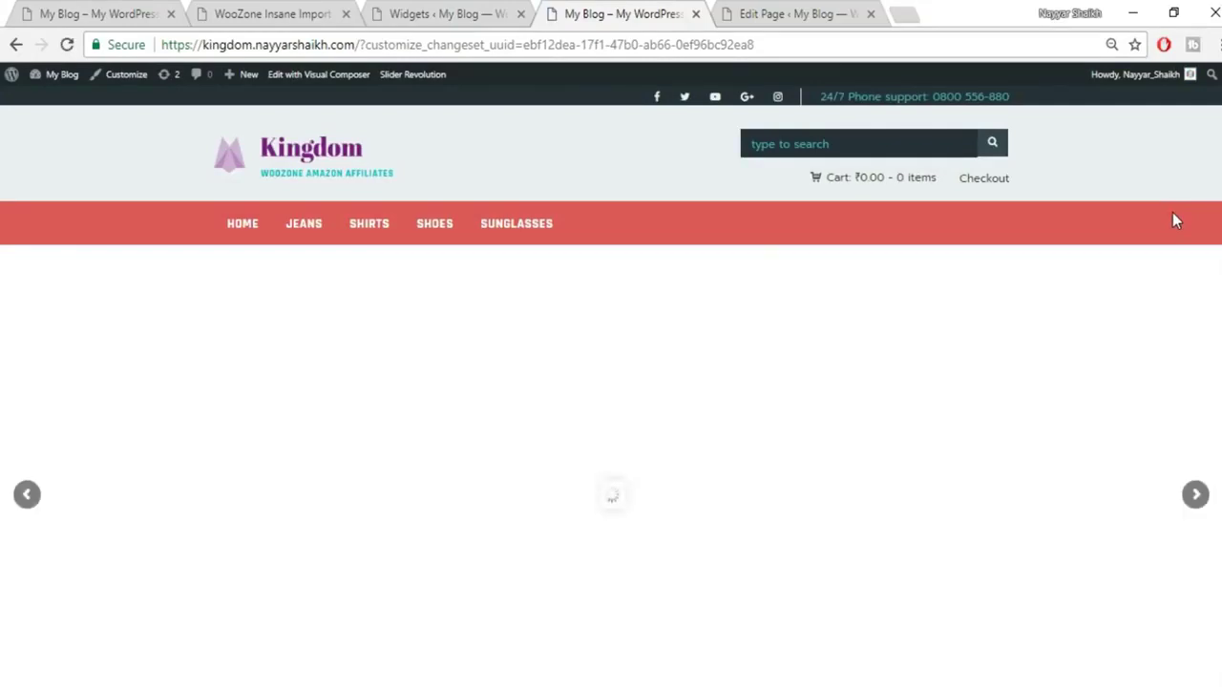
scroll(1173, 214, "down", 3)
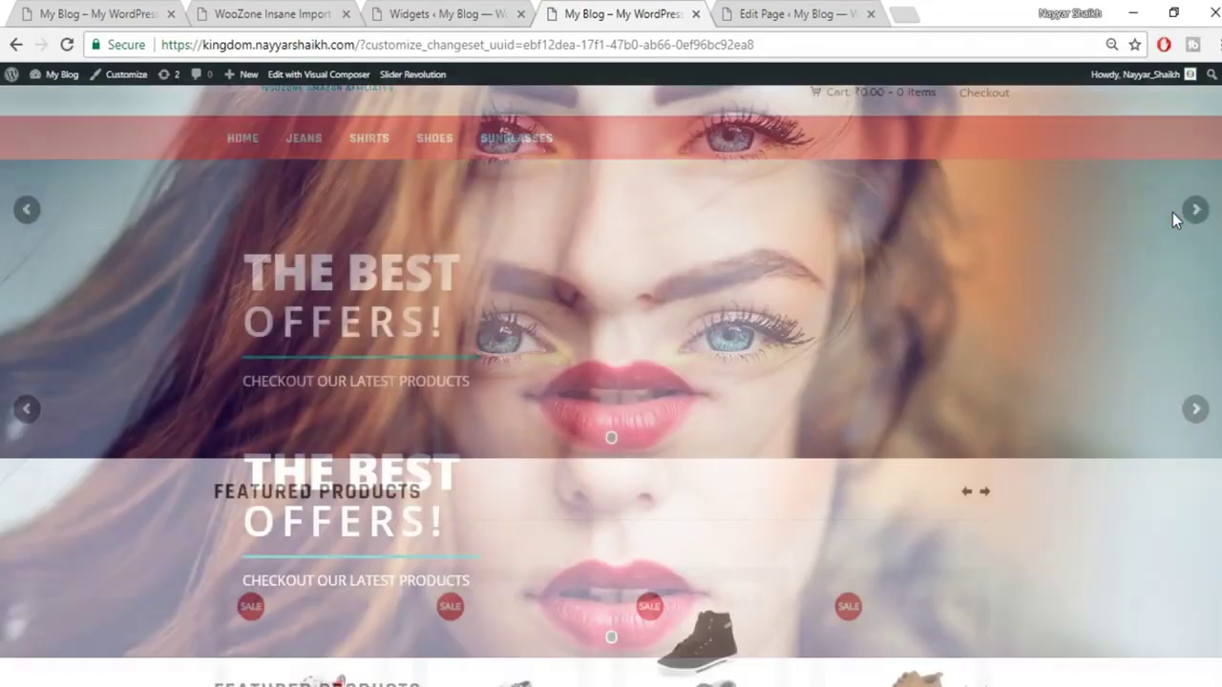
scroll(1175, 220, "down", 3)
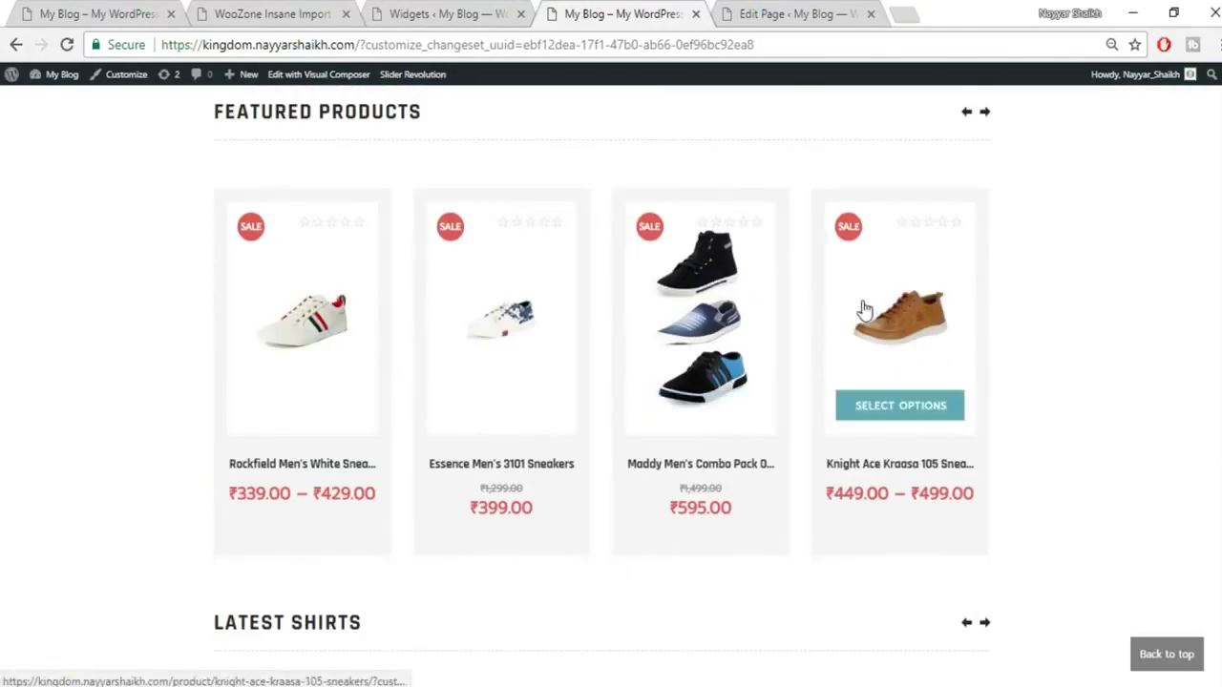
left_click(742, 313)
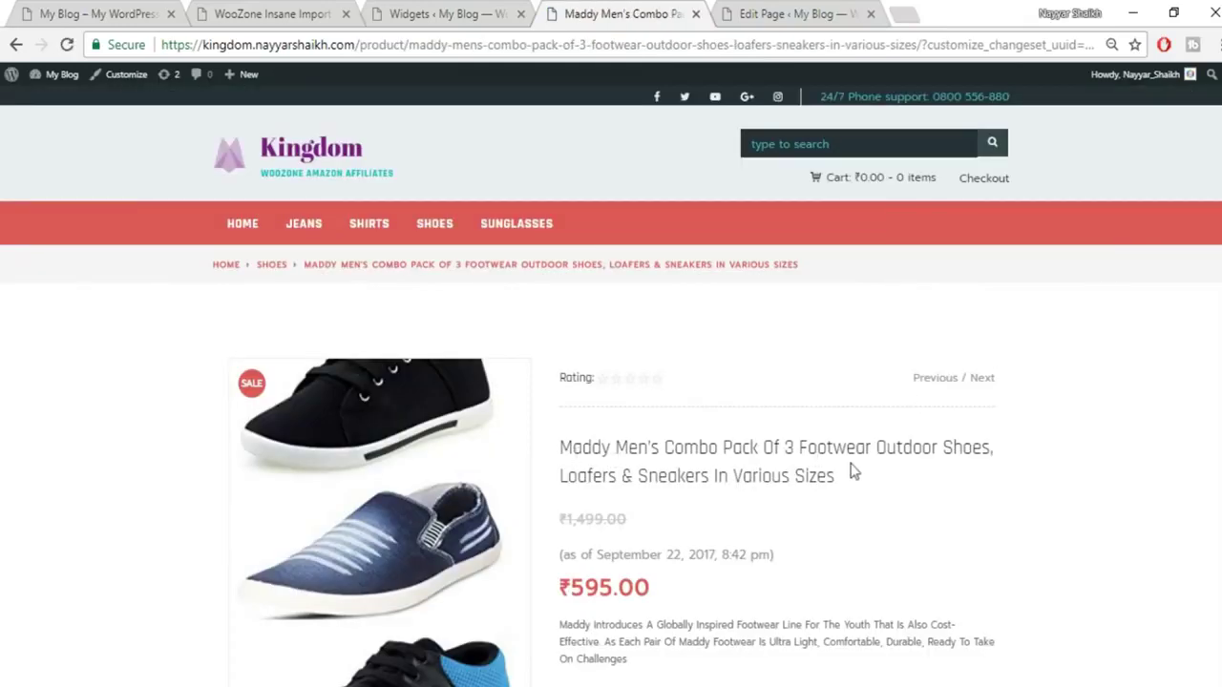
Step: Select size 7 for the Maddy combo shoe pack
scroll(821, 511, "down", 1)
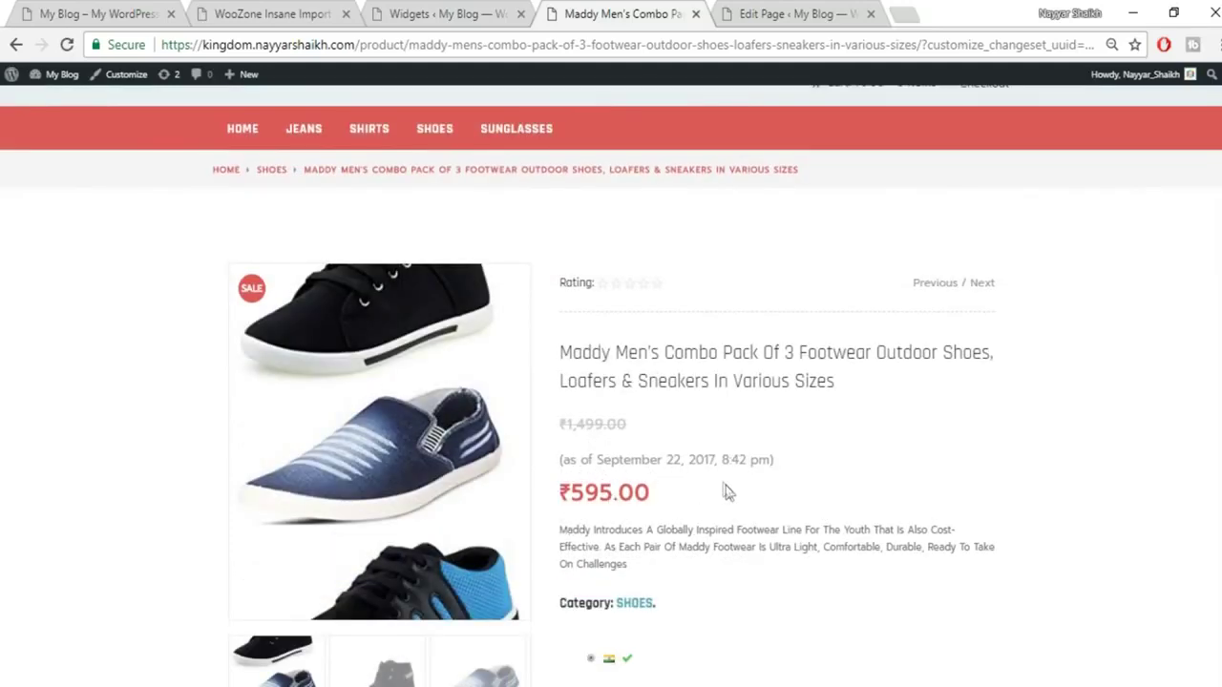
scroll(725, 492, "down", 1)
scroll(832, 429, "down", 1)
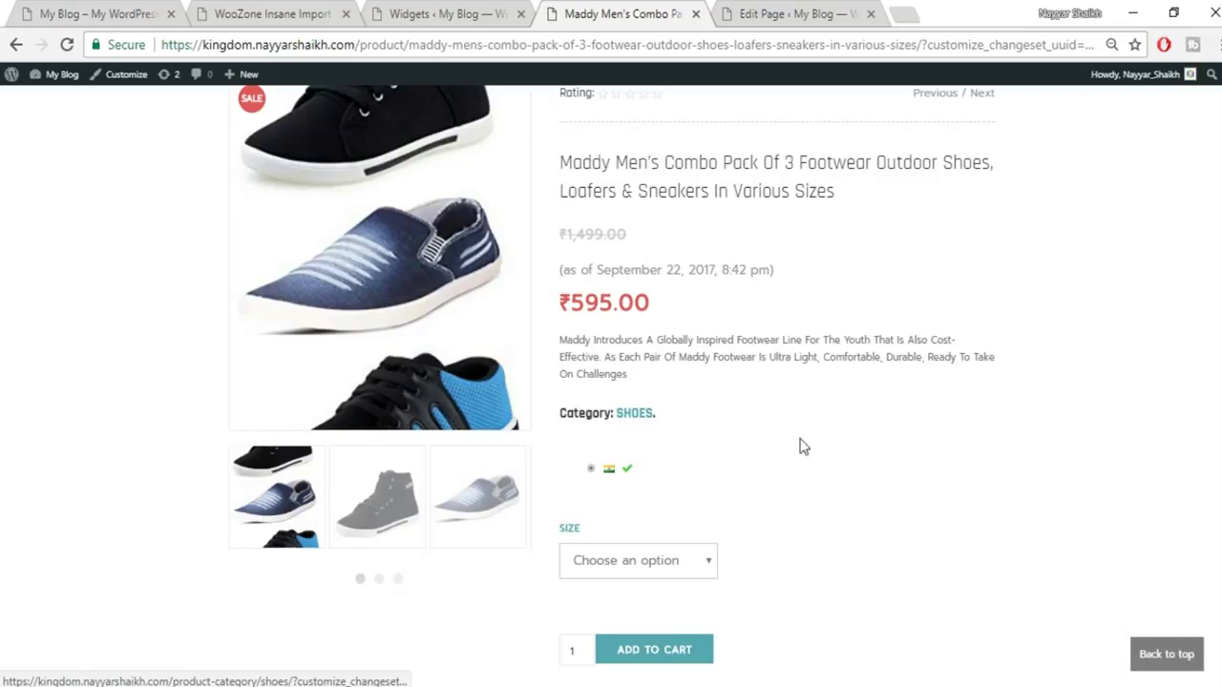
scroll(802, 447, "down", 2)
scroll(728, 387, "up", 1)
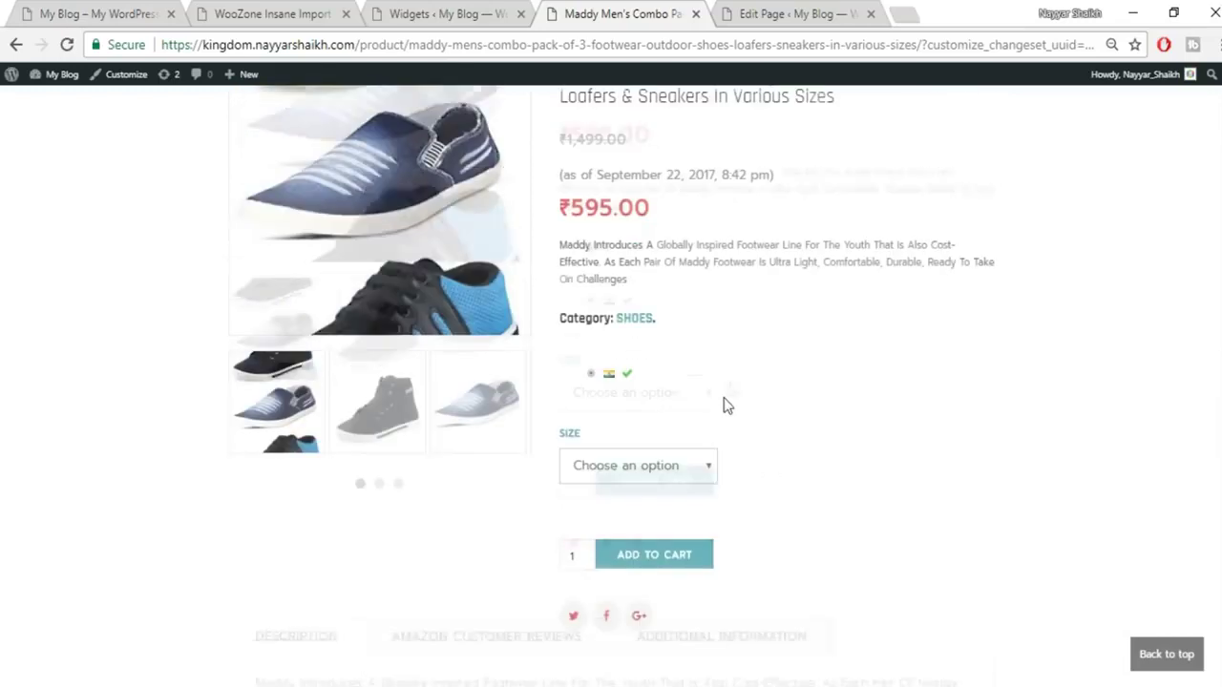
left_click(638, 467)
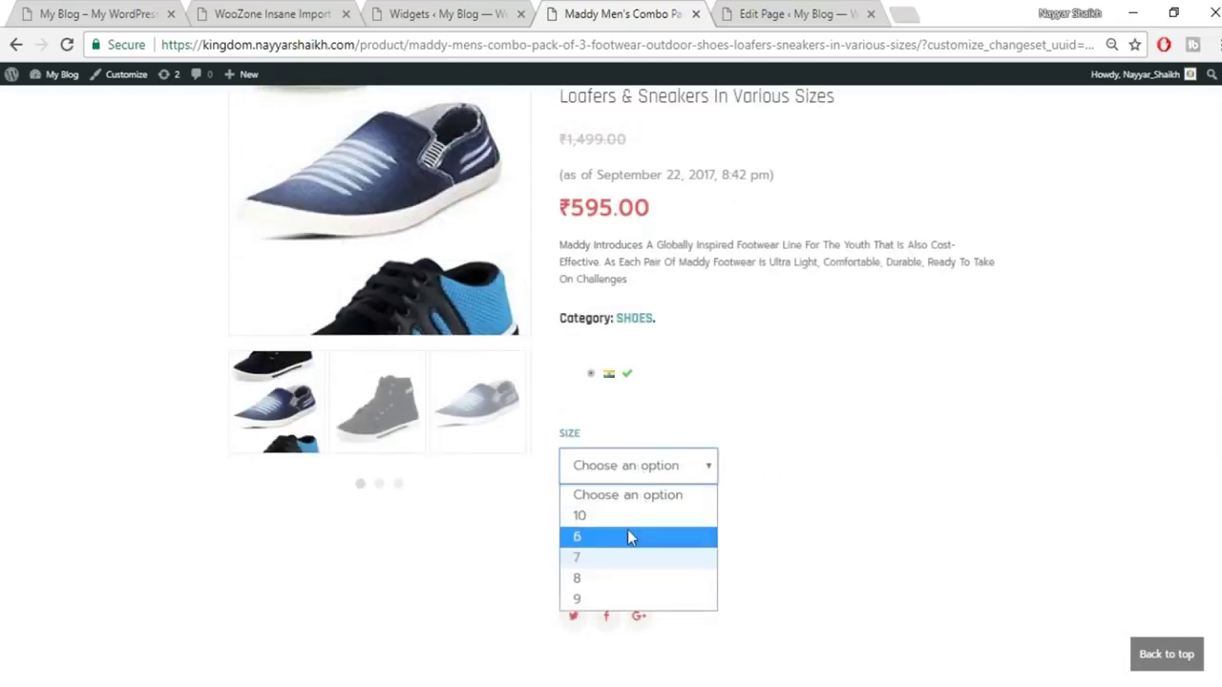
left_click(616, 559)
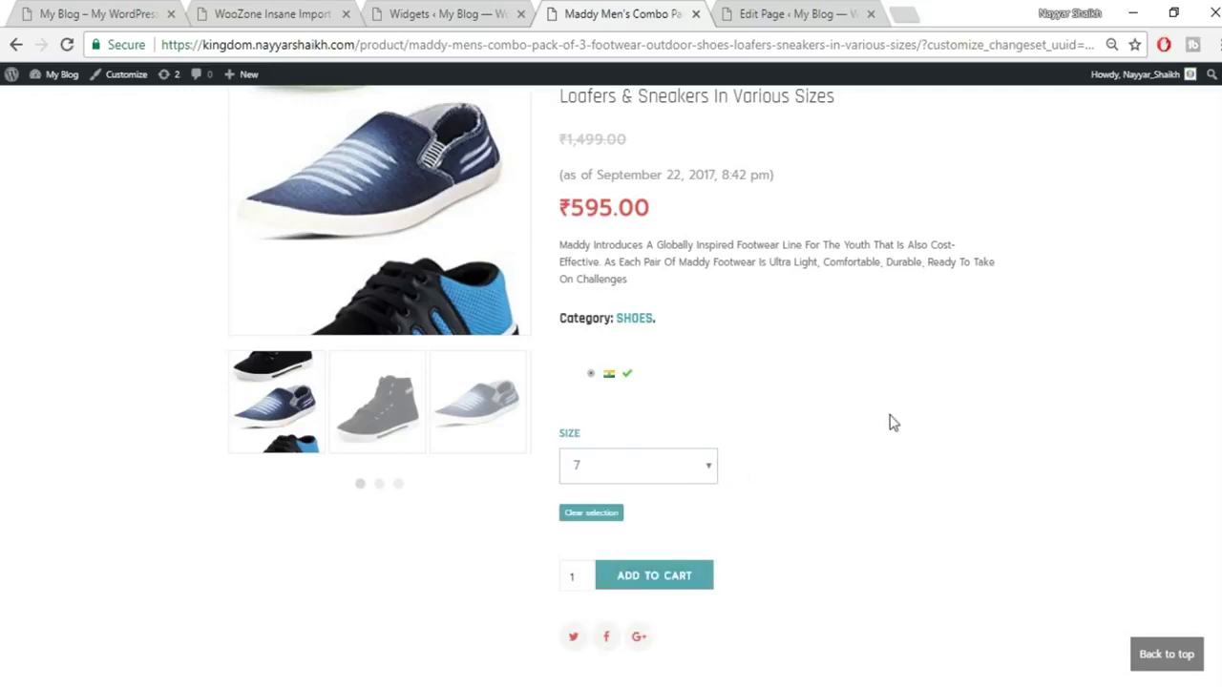
scroll(889, 423, "down", 1)
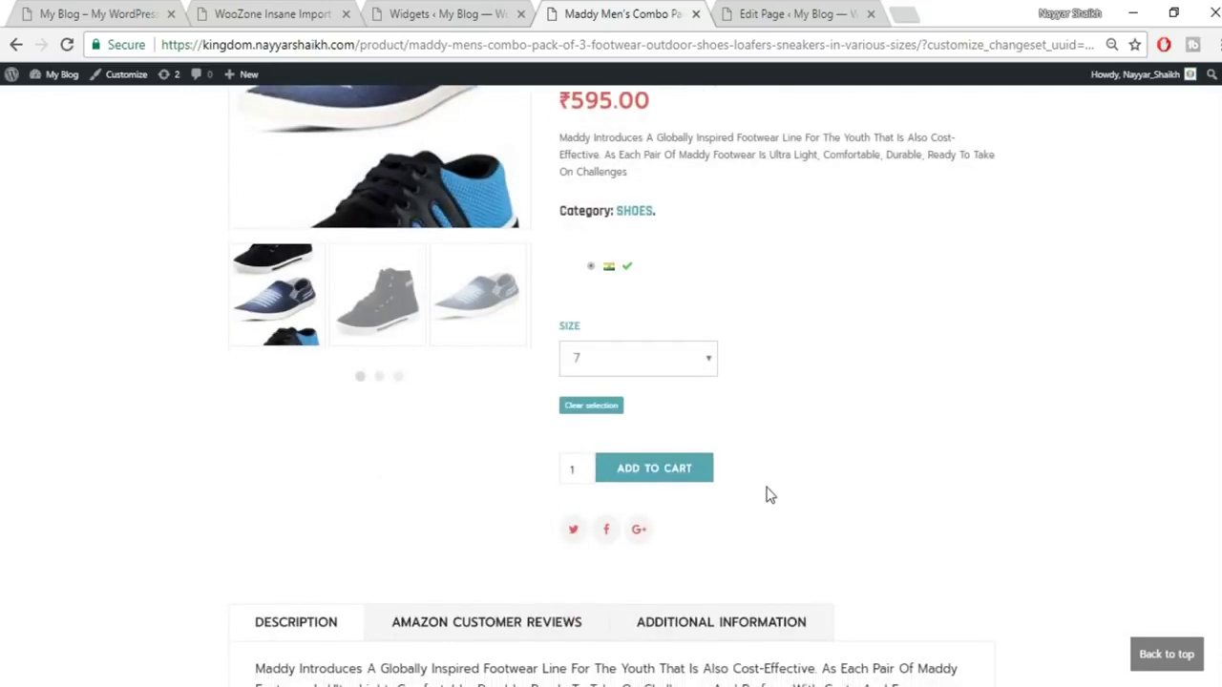
scroll(770, 495, "down", 5)
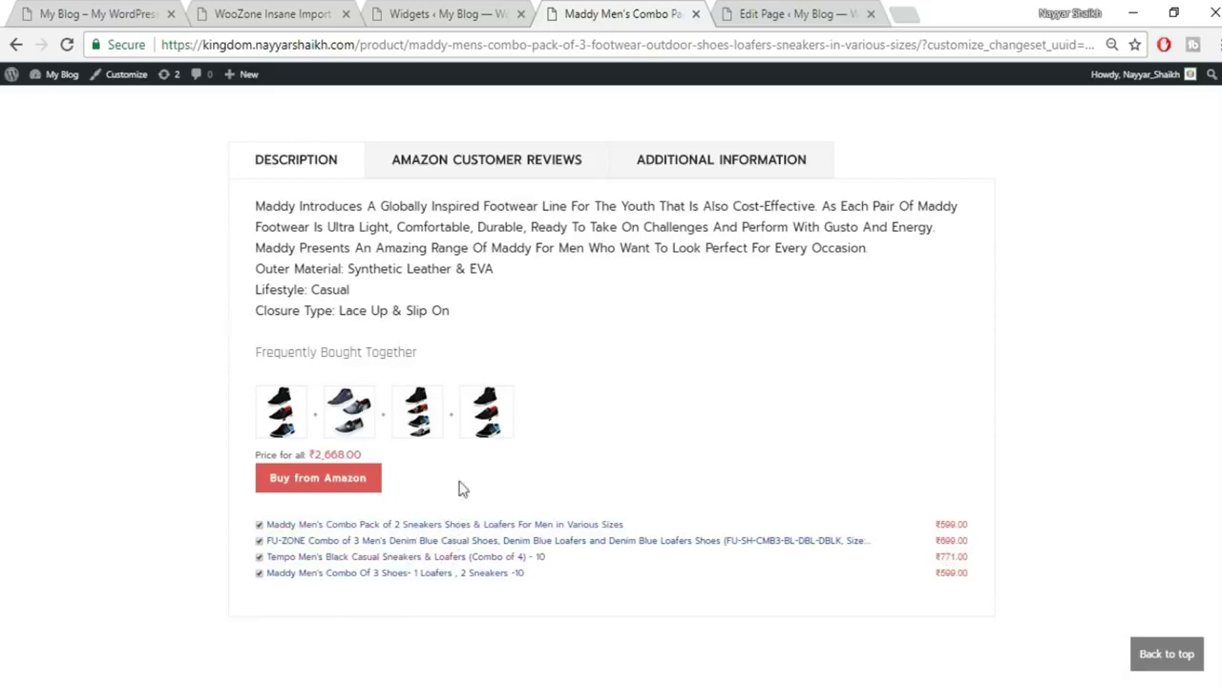
Step: Review the Amazon Customer Reviews and Additional Information tabs, then add the pack to the cart
left_click(498, 177)
left_click(702, 169)
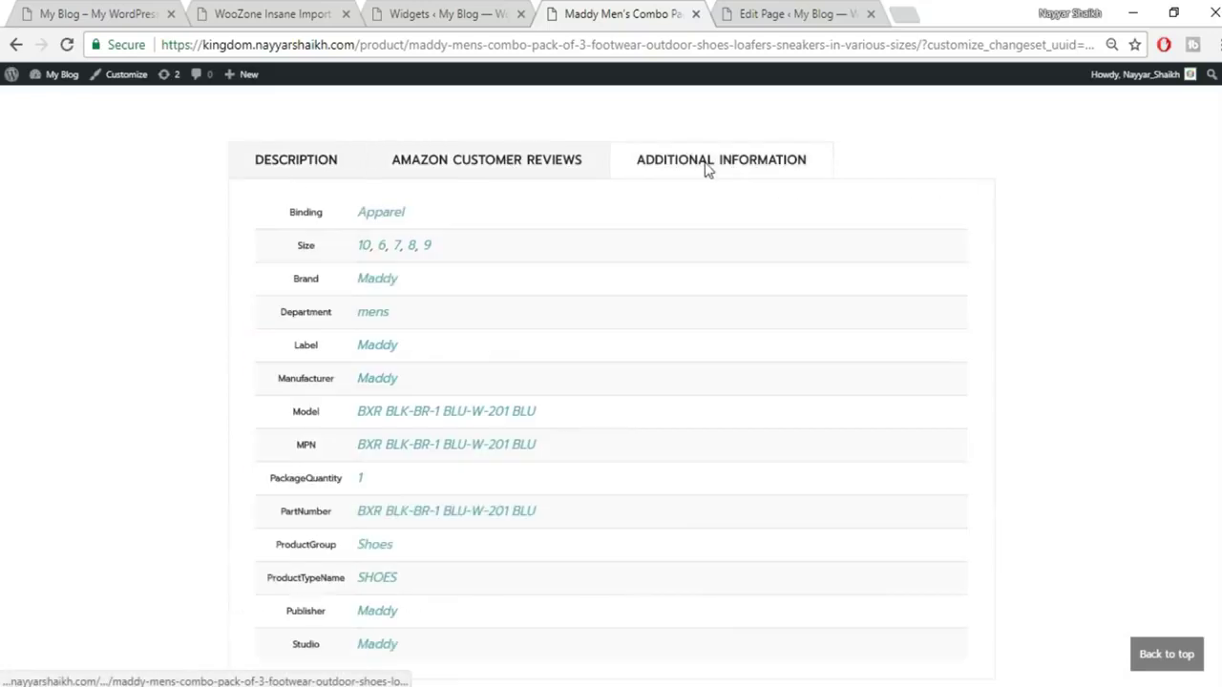
scroll(1011, 416, "up", 5)
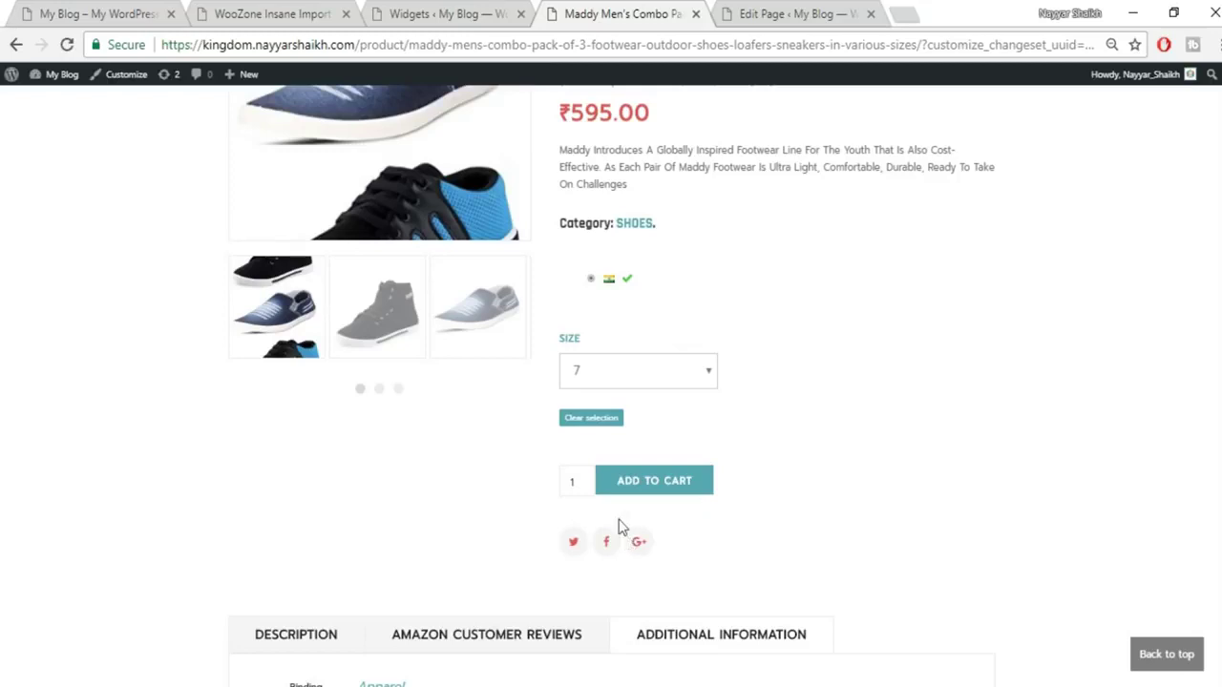
scroll(873, 474, "up", 2)
scroll(872, 474, "down", 1)
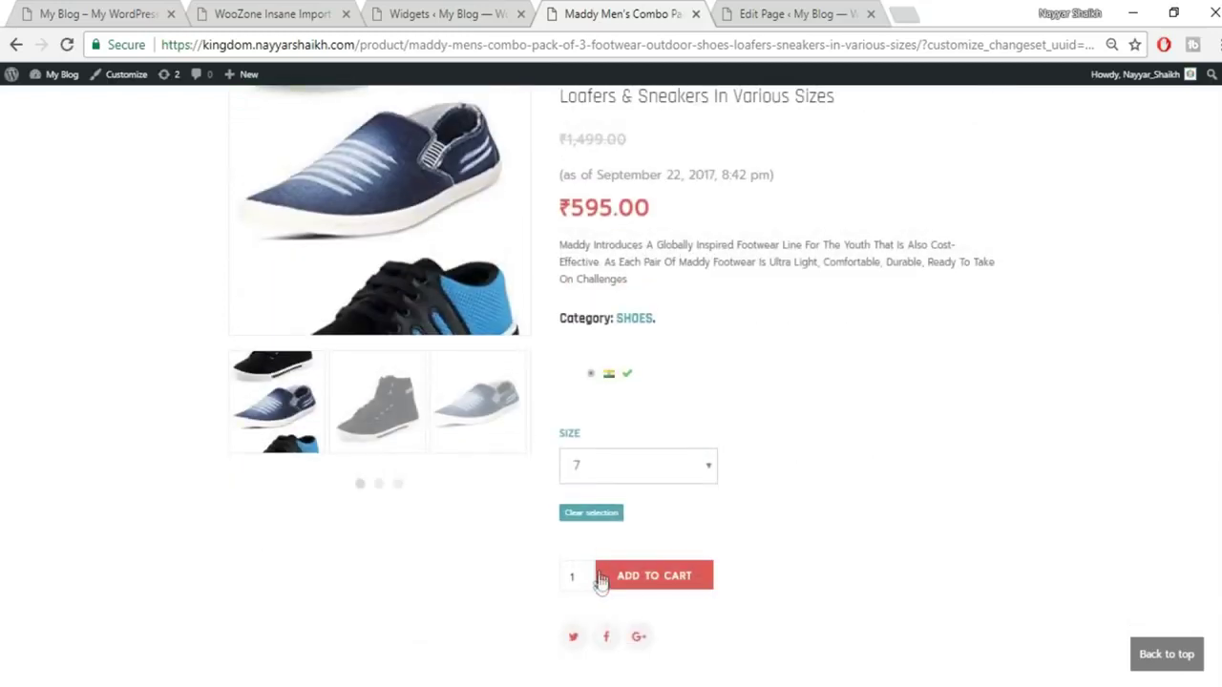
left_click(649, 578)
scroll(722, 559, "up", 4)
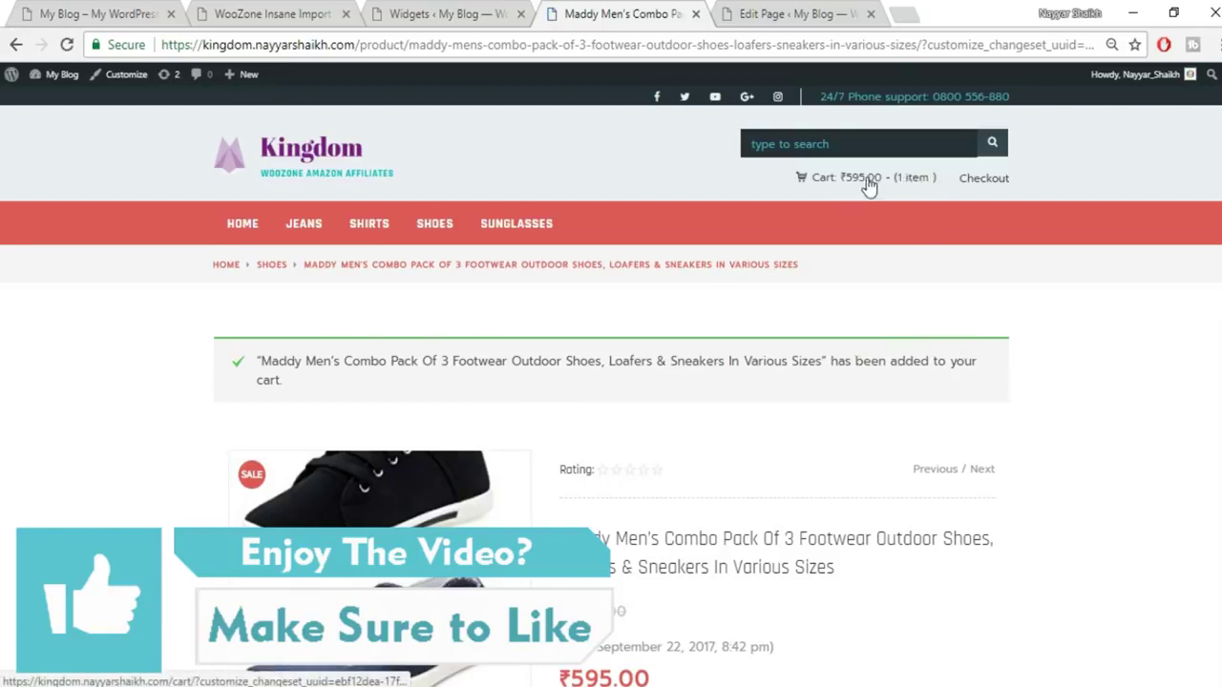
Step: From the cart holding the ₹595.00 shoe pack, proceed to checkout
left_click(862, 185)
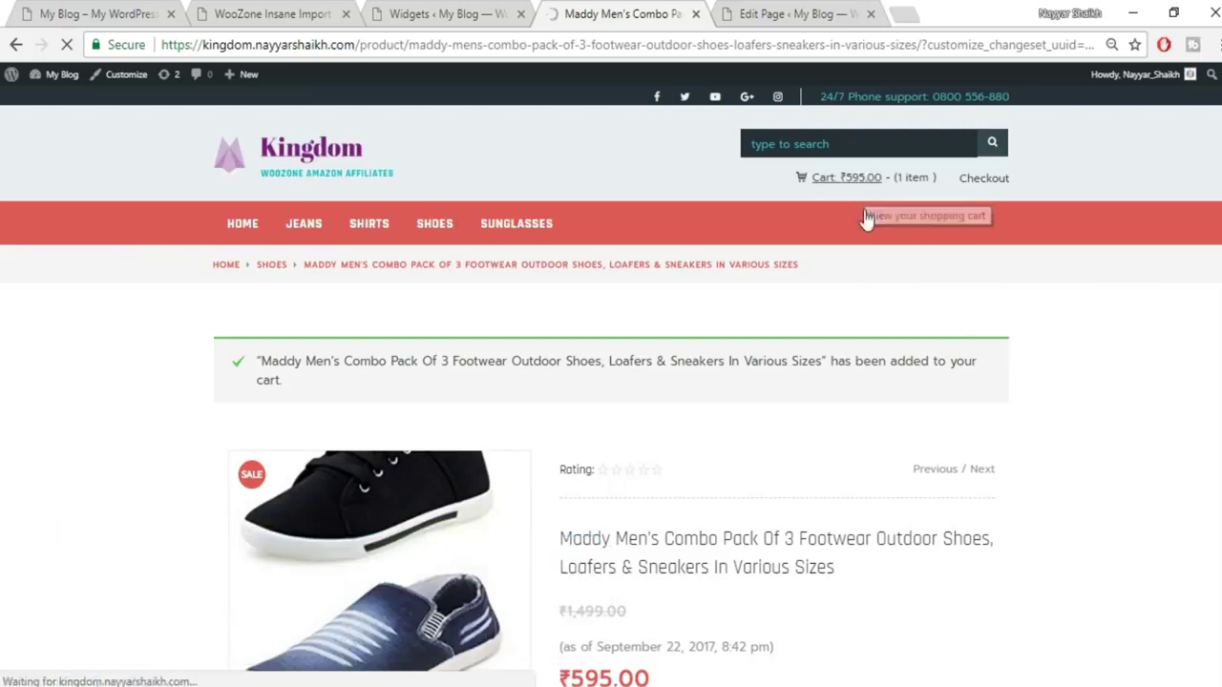
scroll(1069, 335, "down", 3)
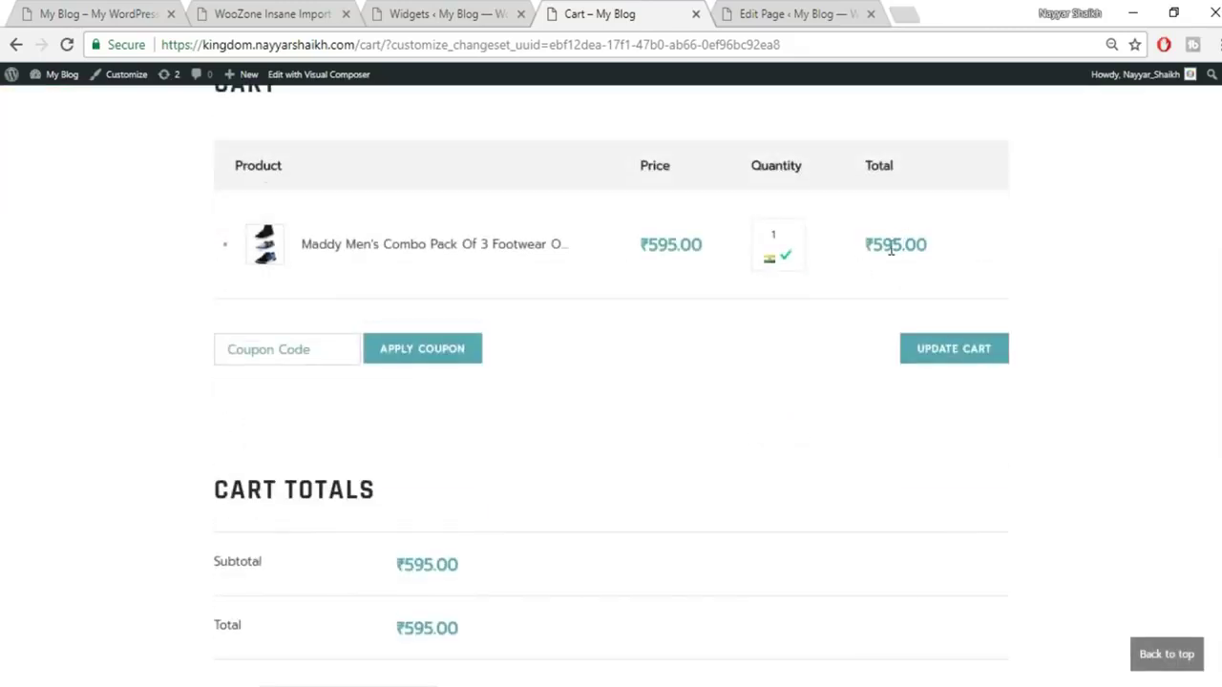
scroll(1108, 405, "down", 2)
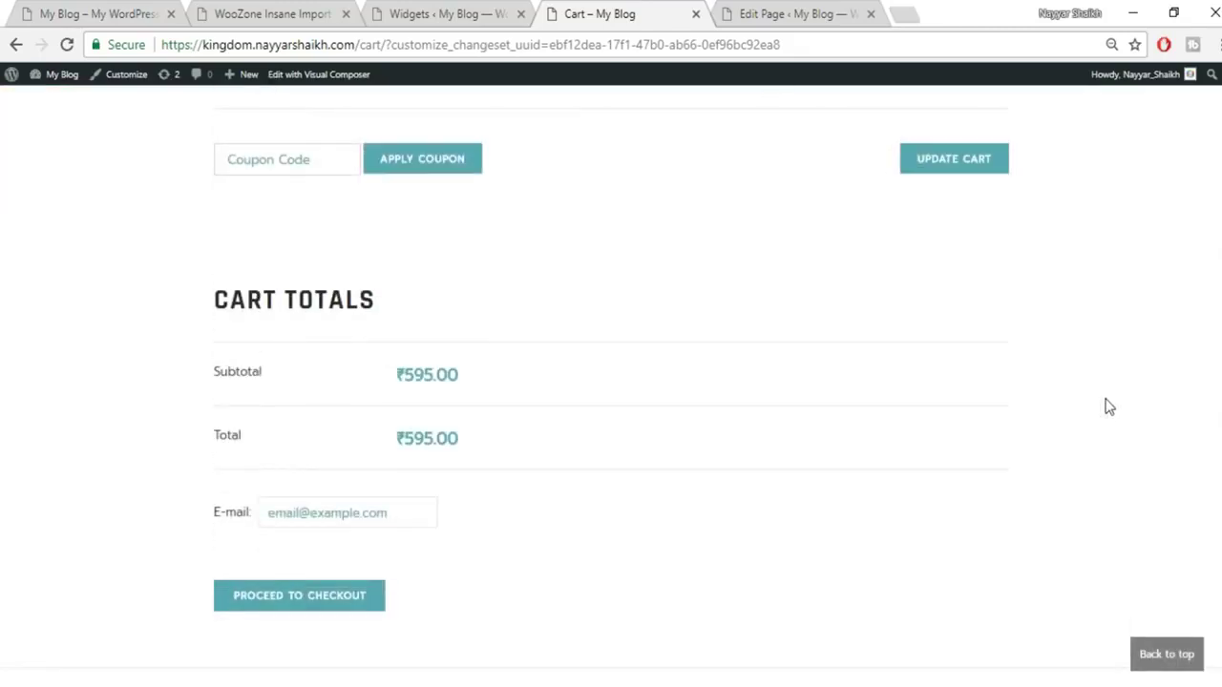
left_click(310, 607)
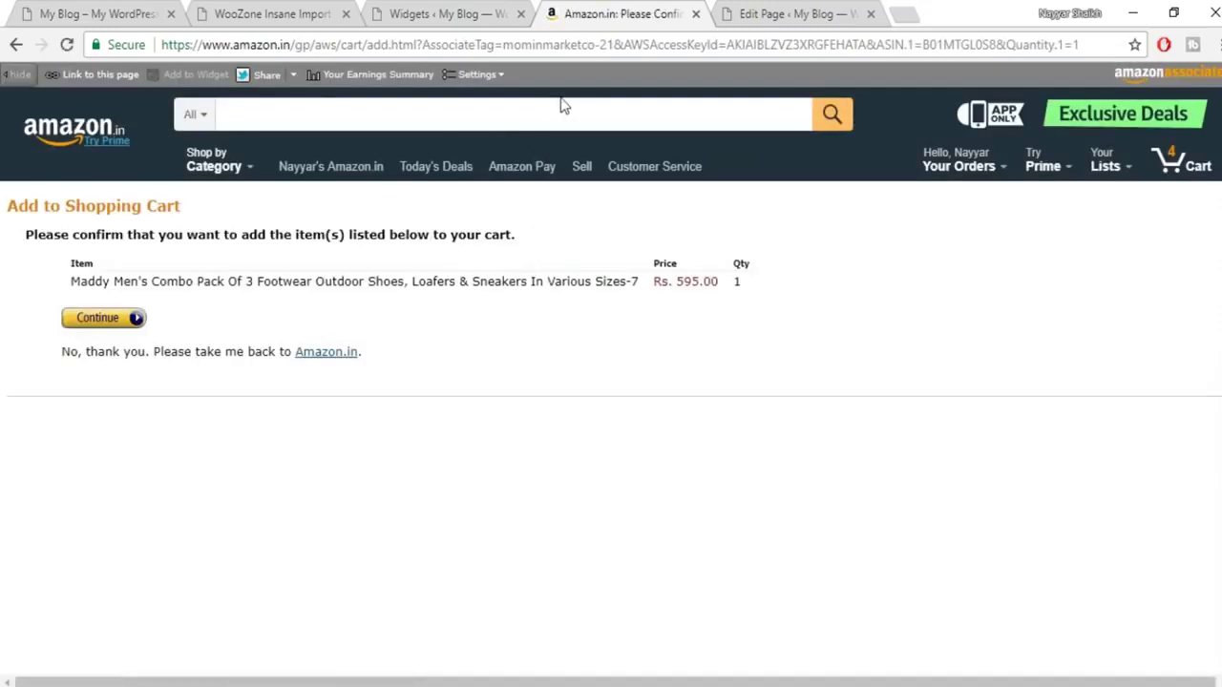
Step: Highlight the AssociateTag value in the Amazon address bar to verify the affiliate ID
left_click_drag(504, 45, 616, 45)
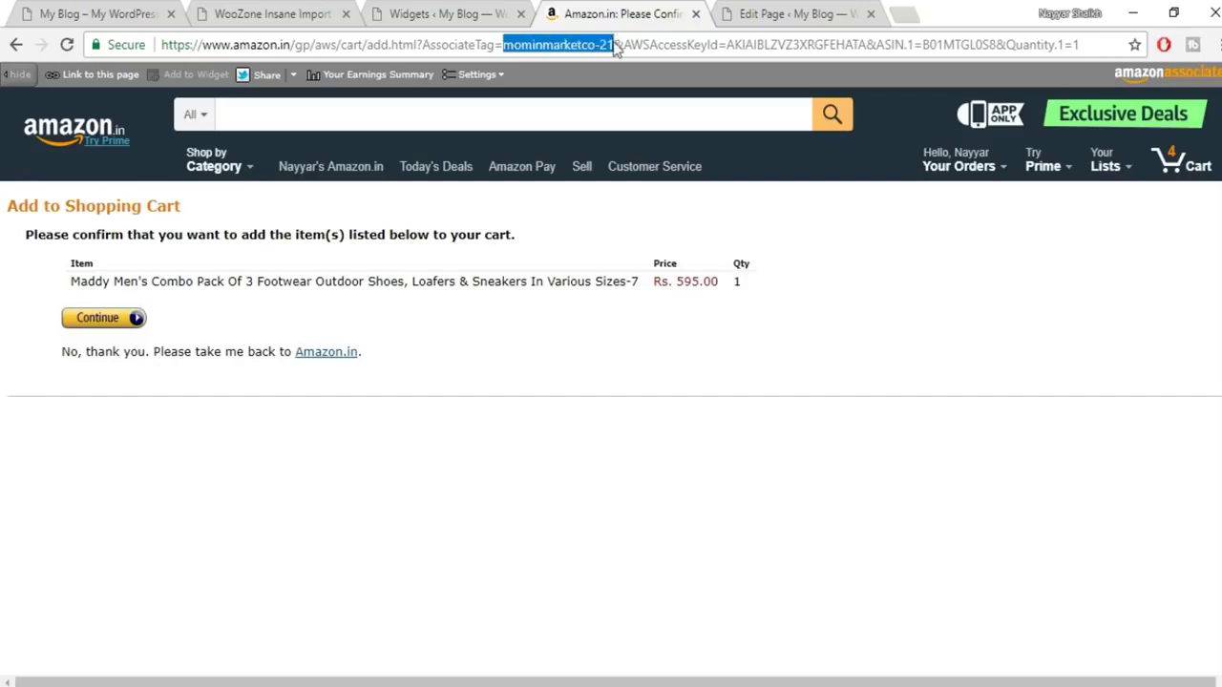